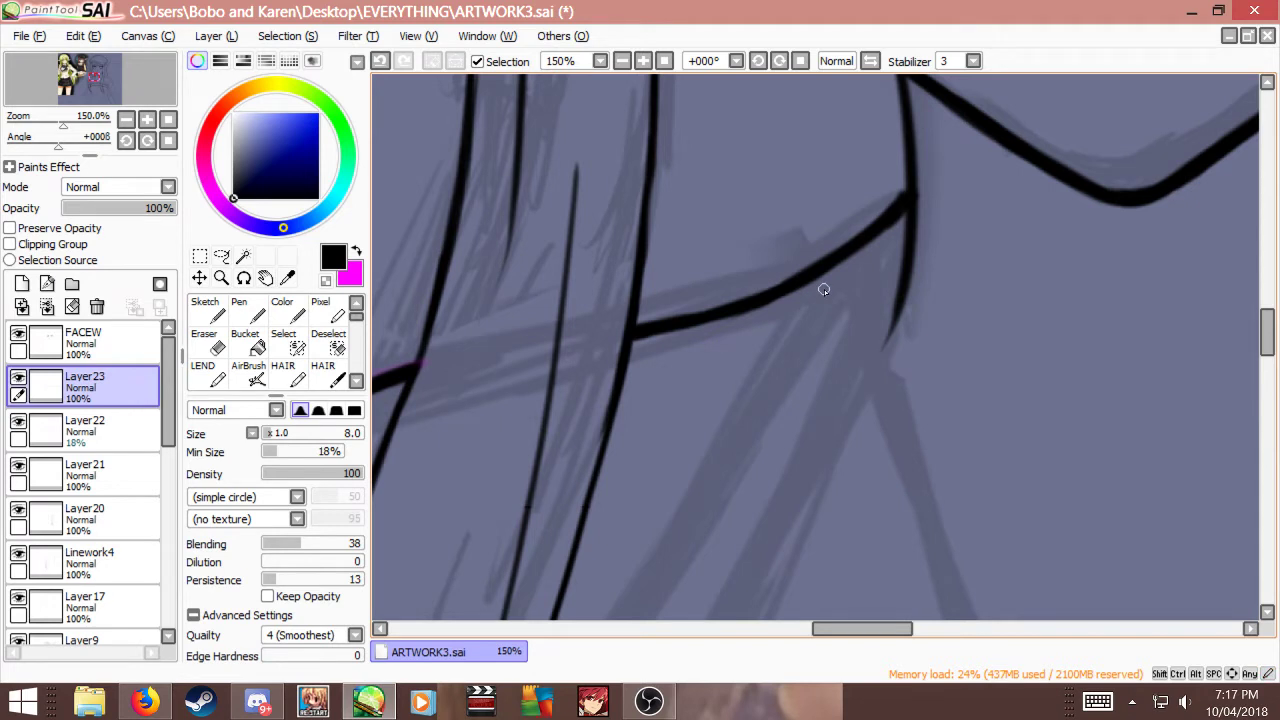
# Step: Check Layer23 by toggling its visibility, and rearrange the stack so Layer21 takes its place directly above Layer22
pyautogui.press('e')
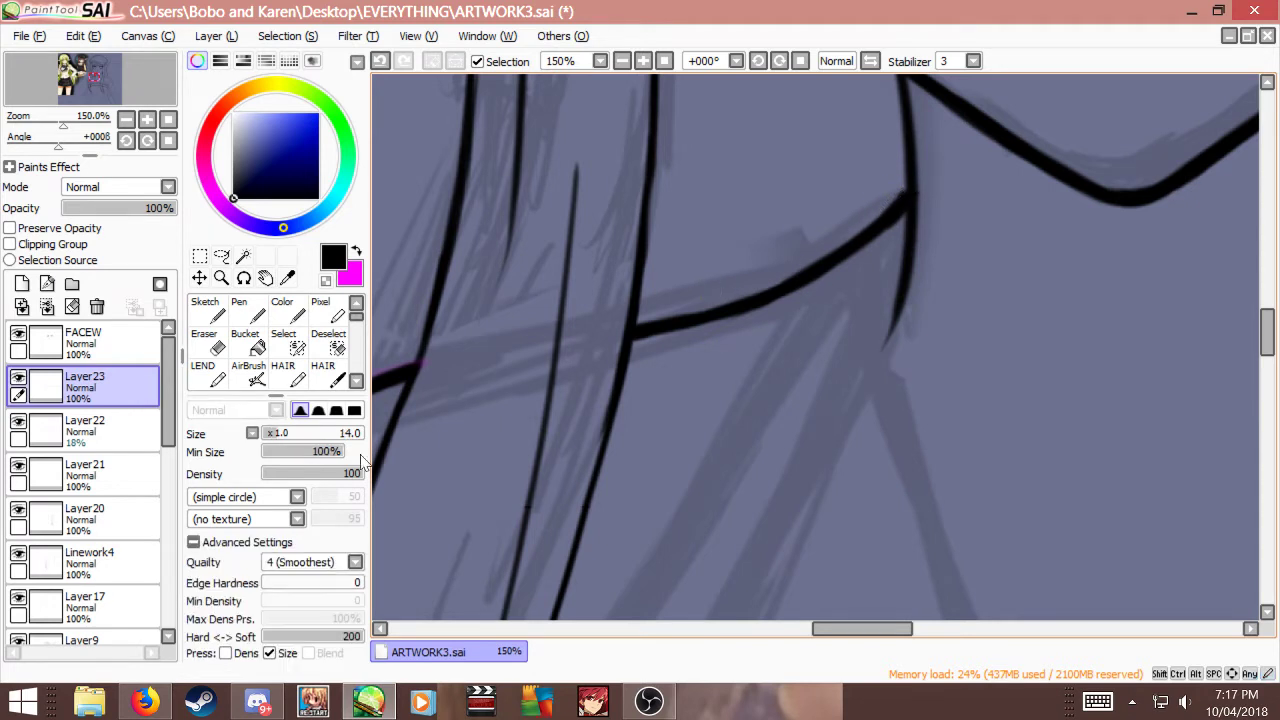
pyautogui.click(66, 428)
pyautogui.click(56, 388)
pyautogui.click(18, 378)
pyautogui.click(18, 378)
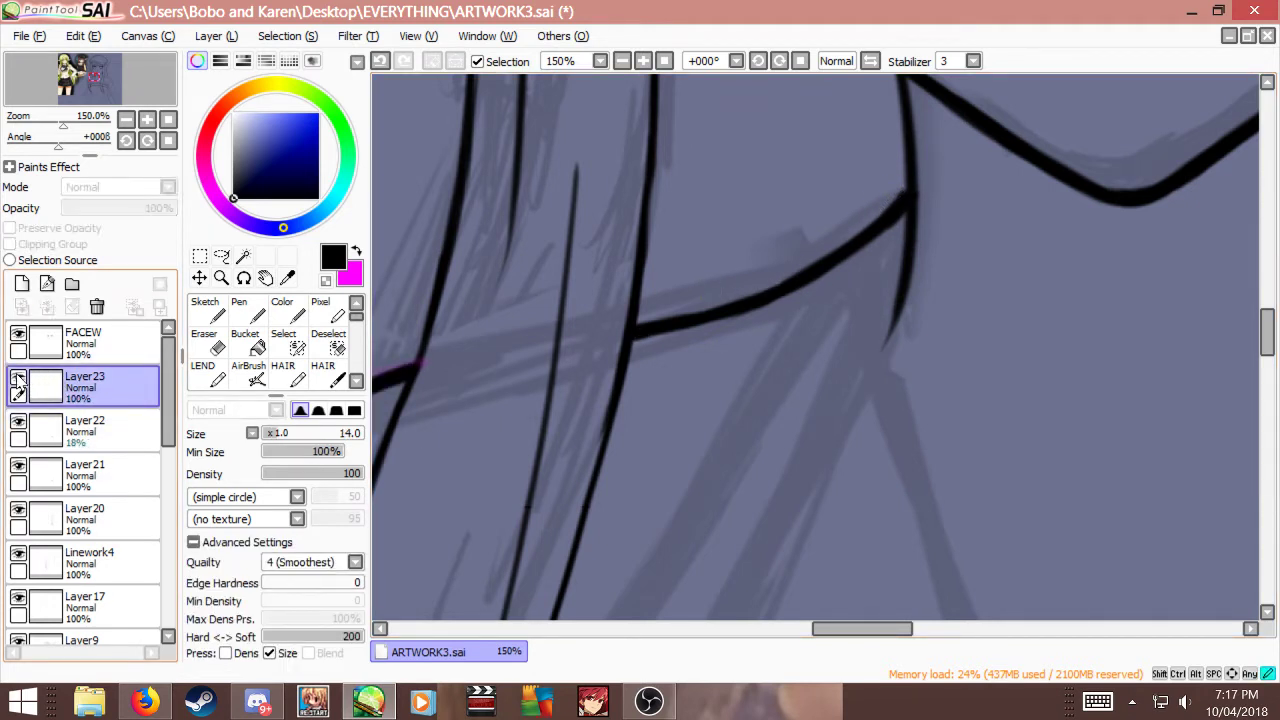
pyautogui.click(85, 475)
pyautogui.moveTo(85, 475); pyautogui.dragTo(62, 420)
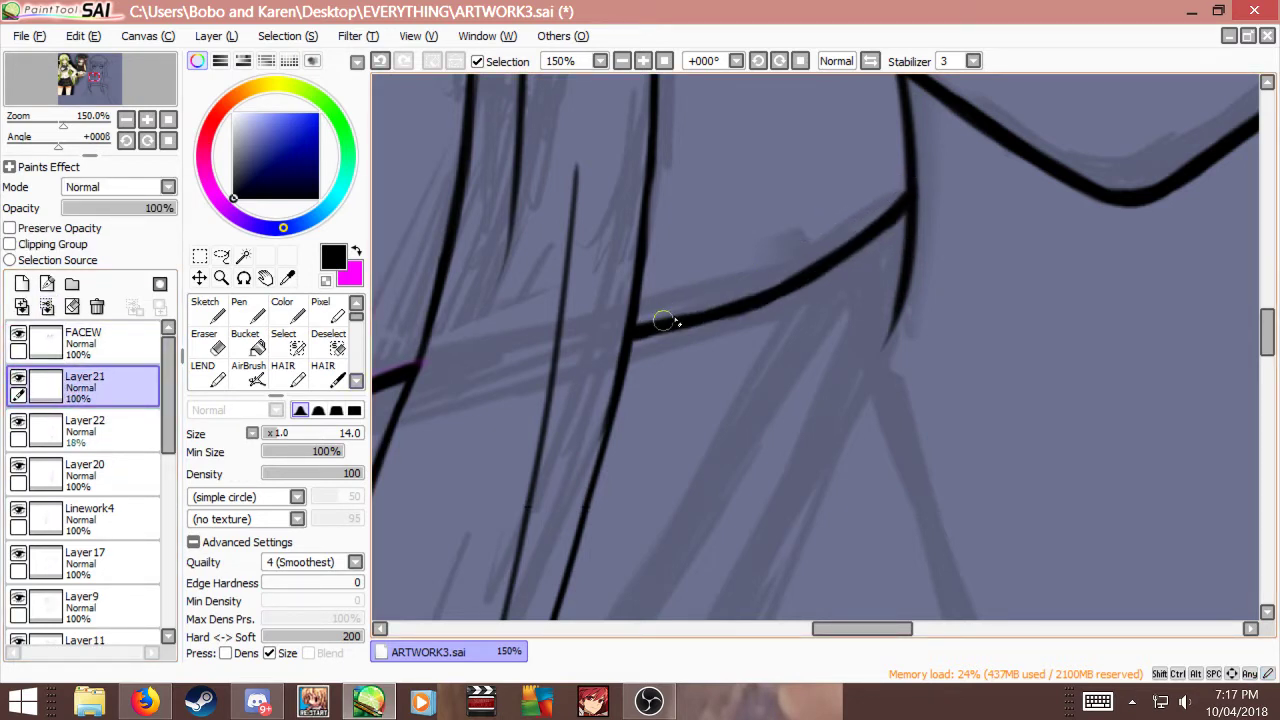
# Step: Clean up the upper edge of the shoulder line on the drawing's left side, alternating the eraser at size 14 and the pen at size 8
pyautogui.press('b')
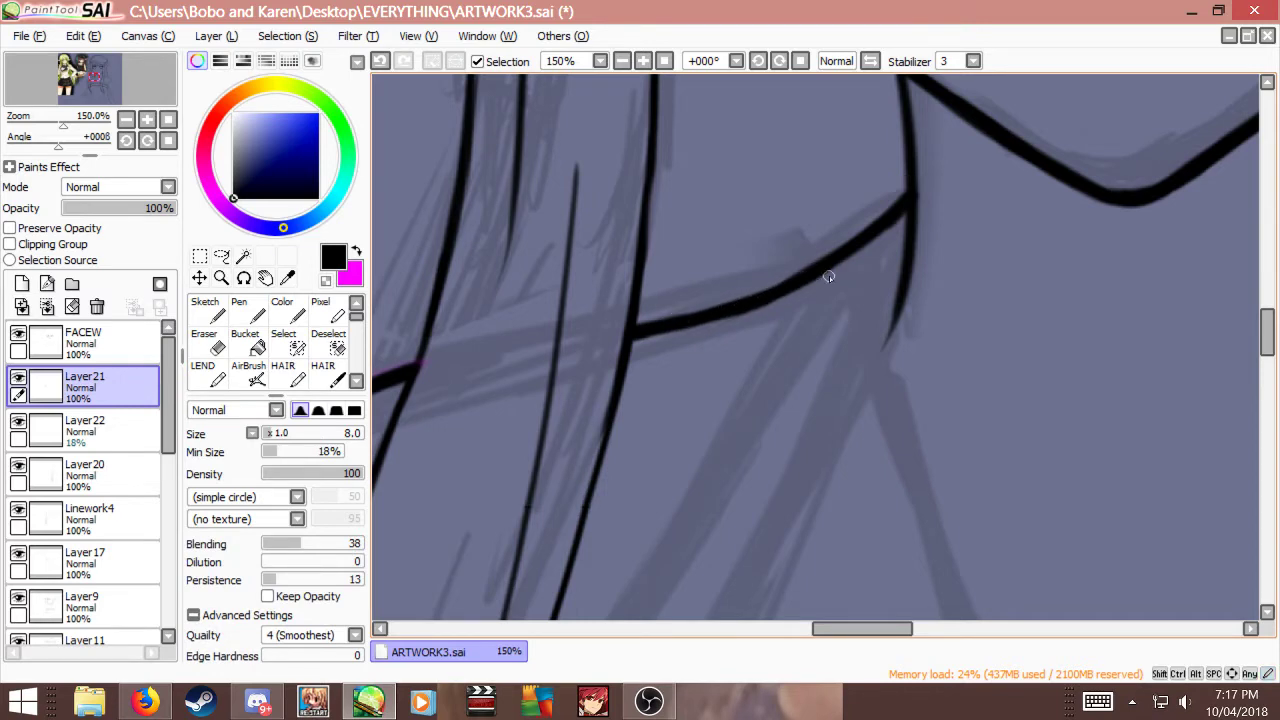
pyautogui.scroll(-4, 830, 272)
pyautogui.scroll(2, 678, 404)
pyautogui.scroll(-2, 678, 404)
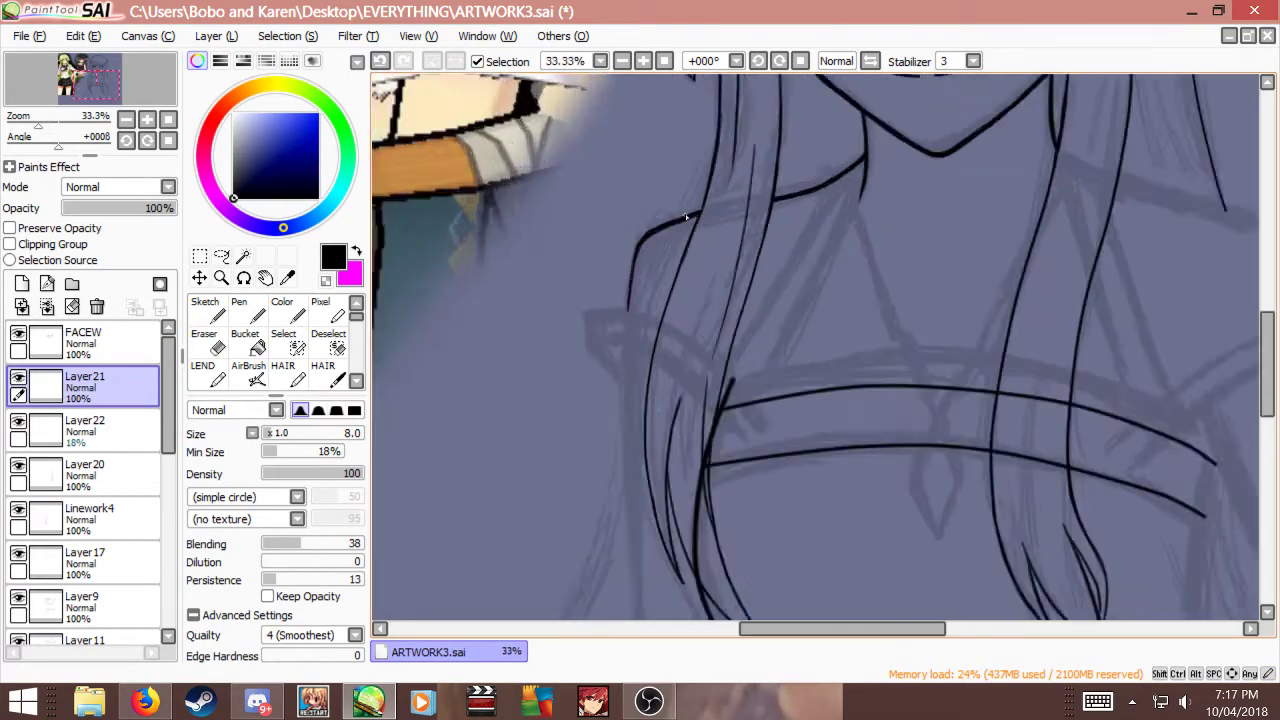
pyautogui.scroll(5, 686, 215)
pyautogui.press('n')
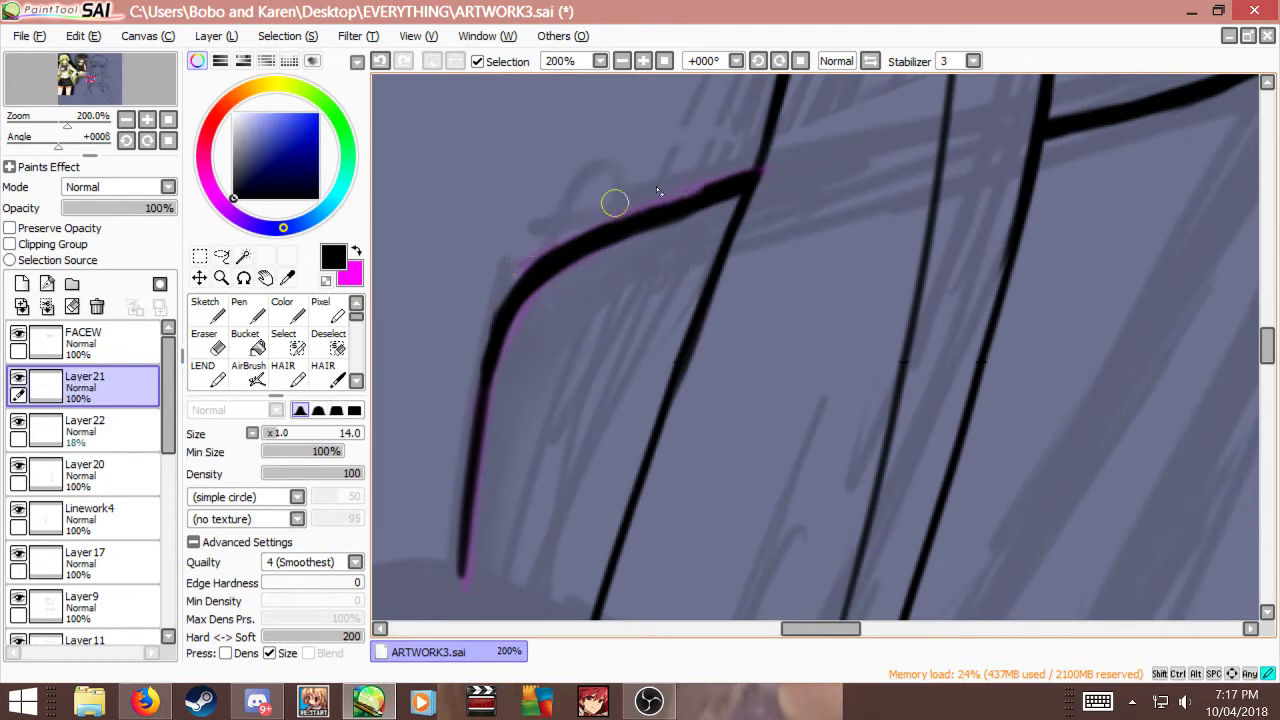
pyautogui.press('b')
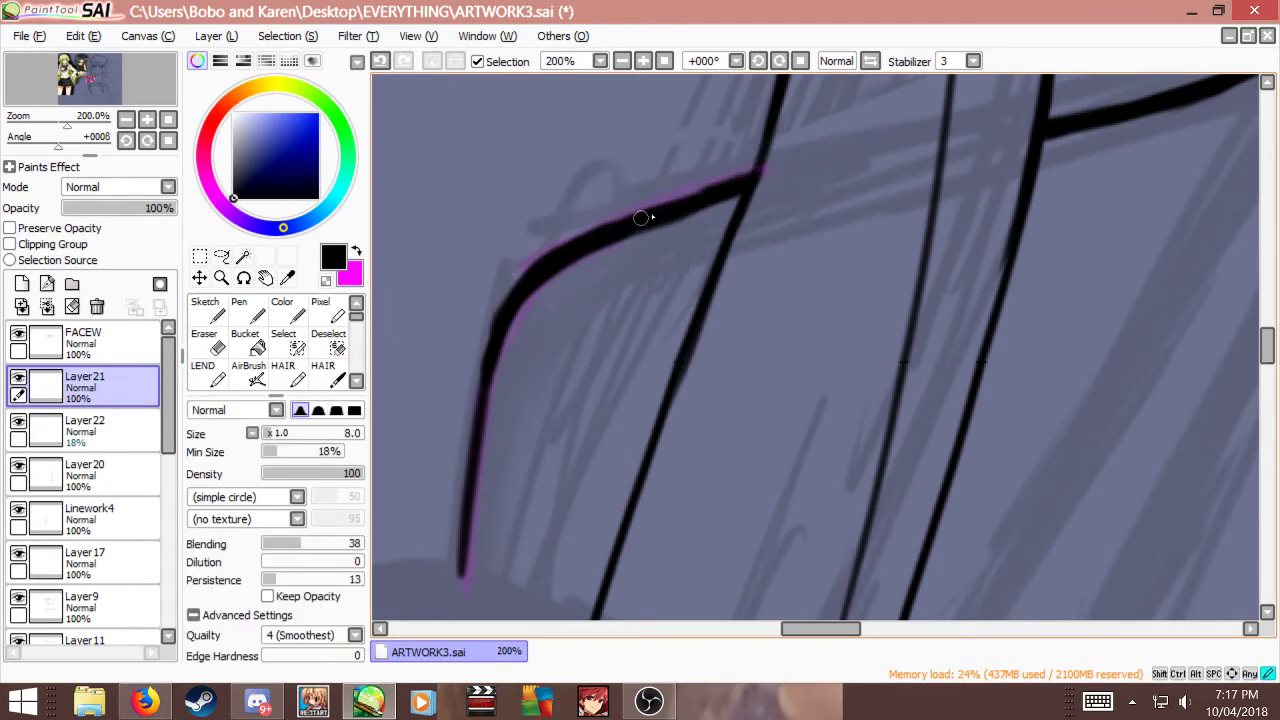
pyautogui.press('n')
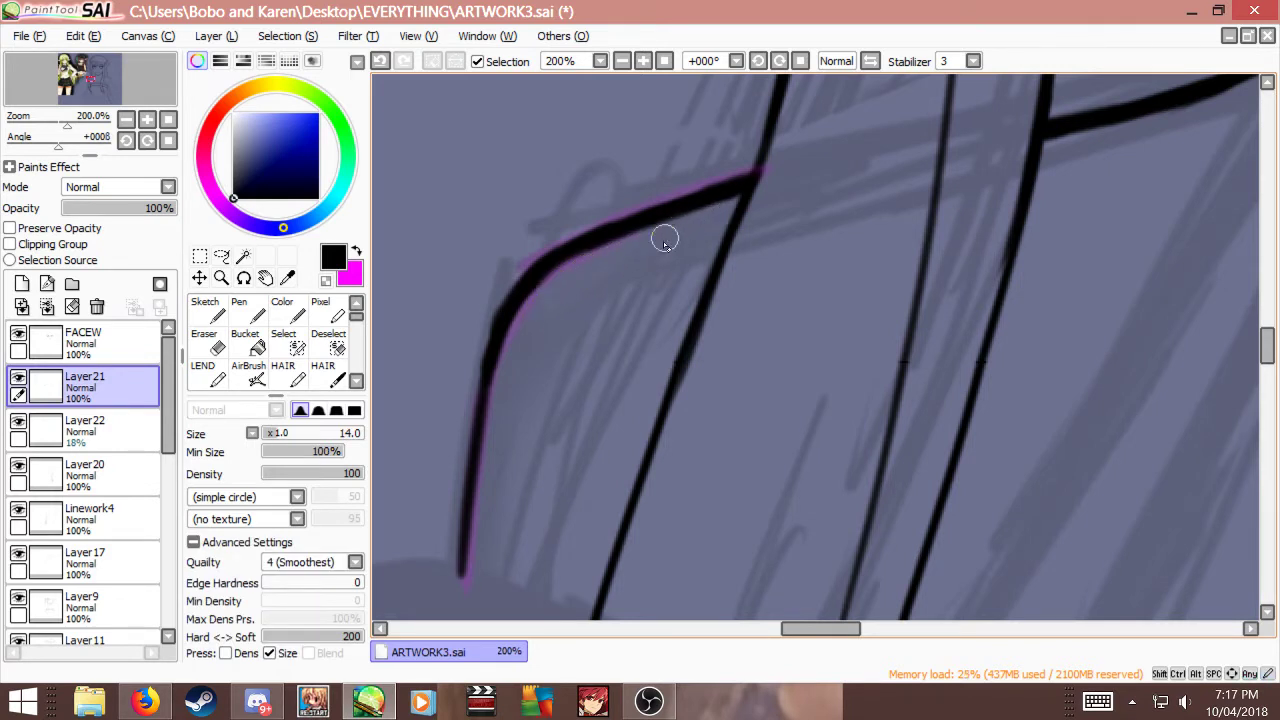
pyautogui.scroll(-1, 663, 197)
pyautogui.scroll(1, 582, 268)
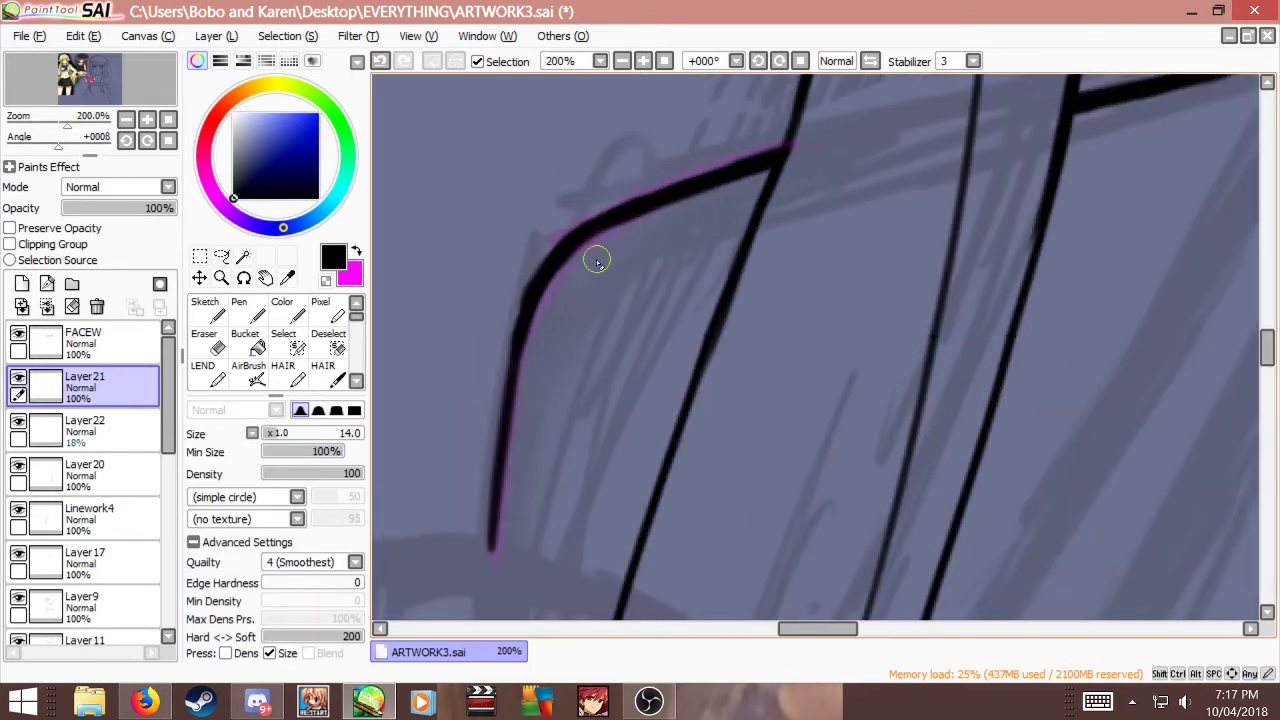
# Step: Smooth the same shoulder line's bend with finer tools, using eraser sizes 10 and 8 and pen size 6
pyautogui.press('[')
pyautogui.press('[')
pyautogui.press('b')
pyautogui.press('n')
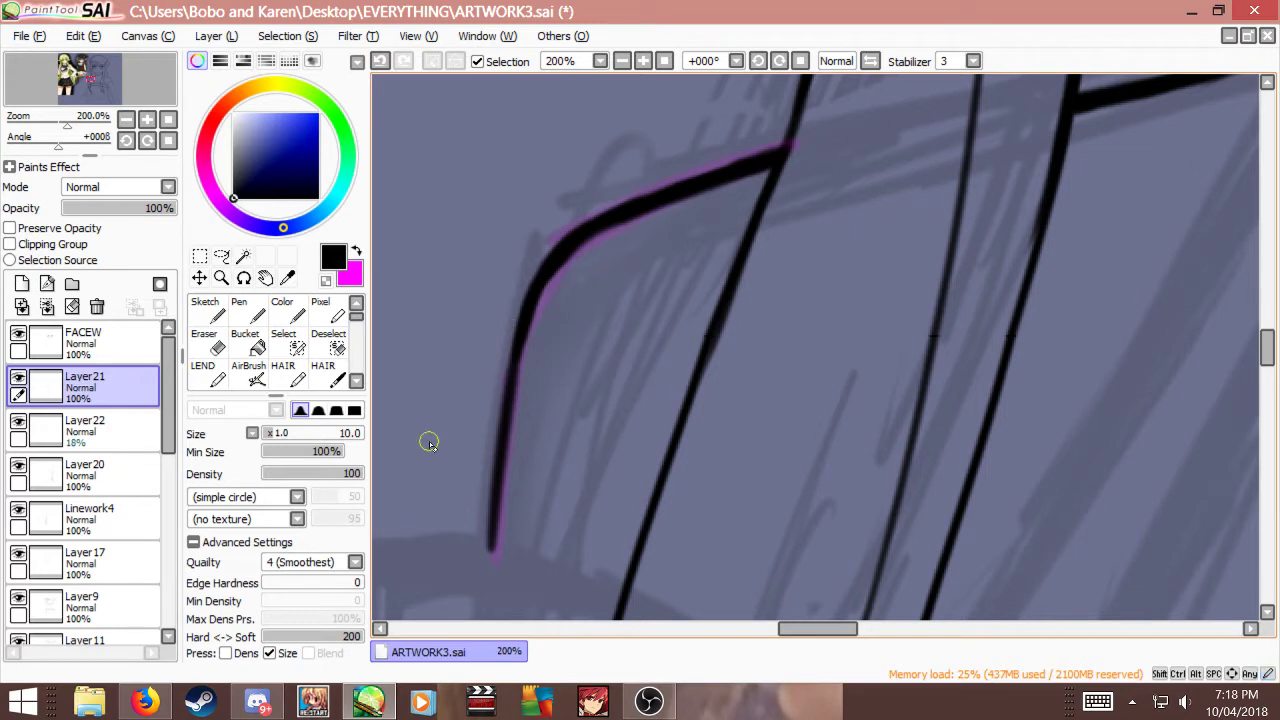
pyautogui.press('b')
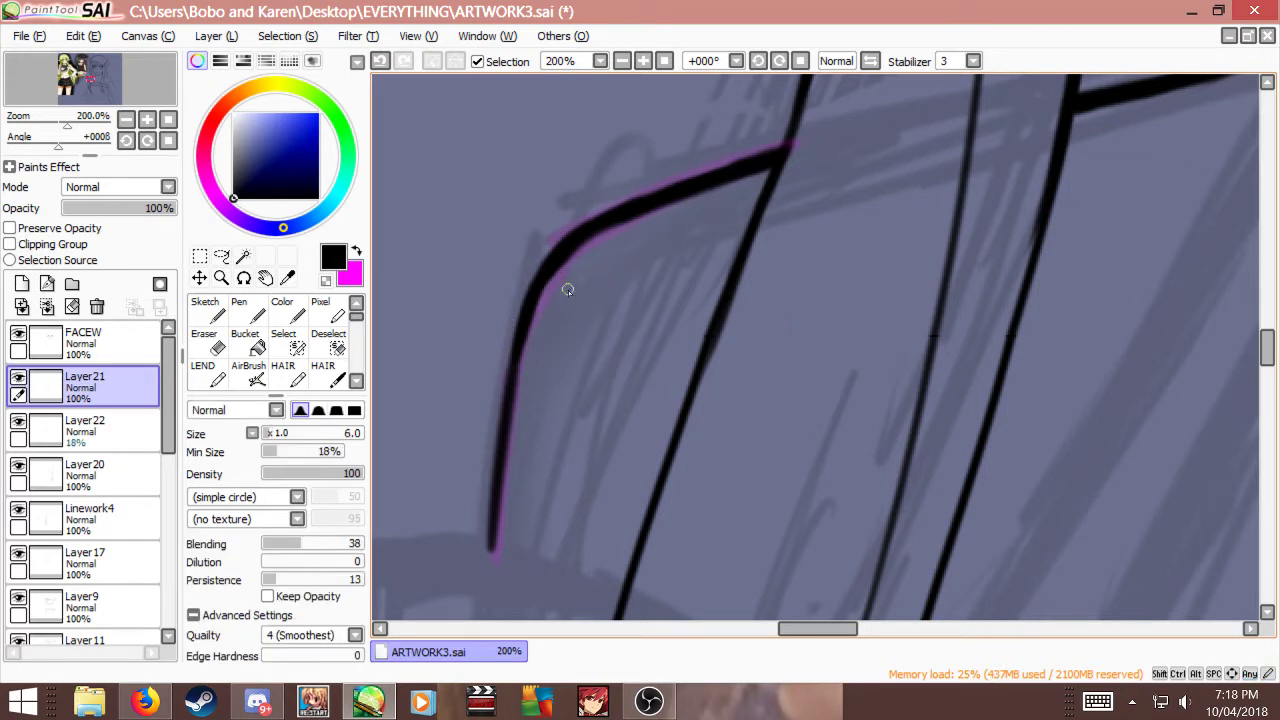
pyautogui.press('n')
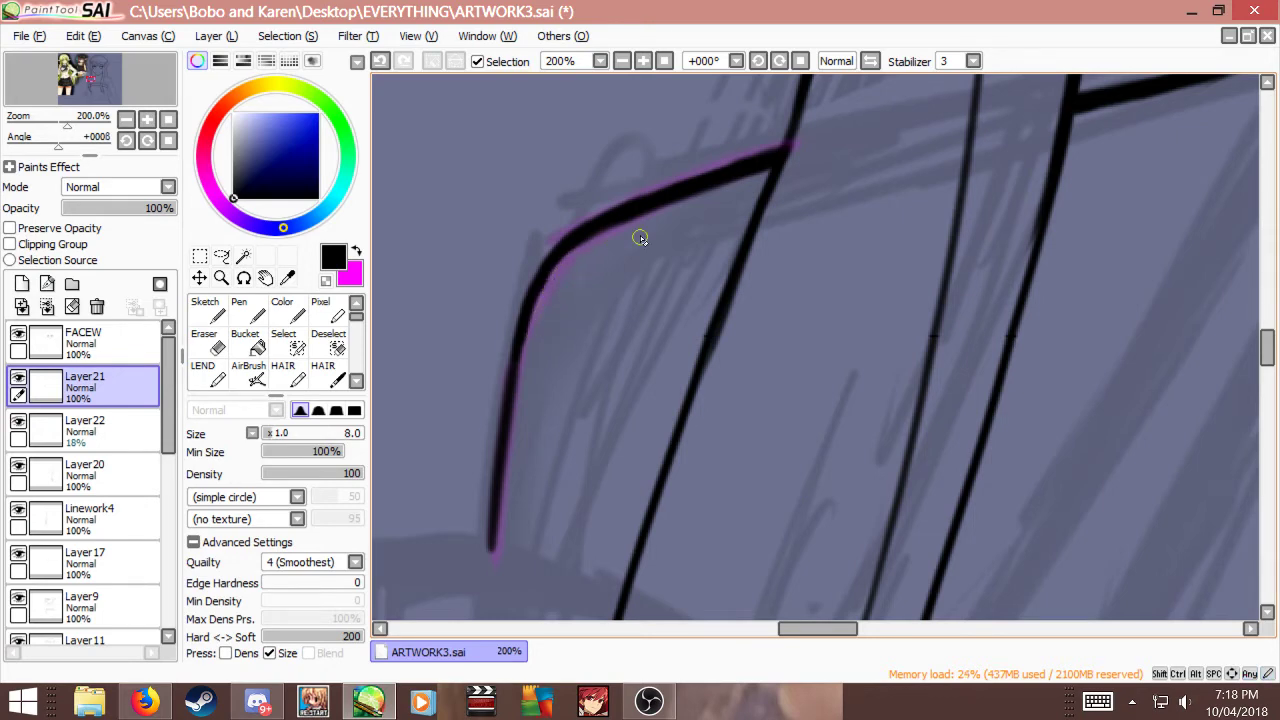
# Step: Transform the shoulder line on Layer21, stretching it slightly outward and downward toward the sleeve band
pyautogui.scroll(-8, 640, 238)
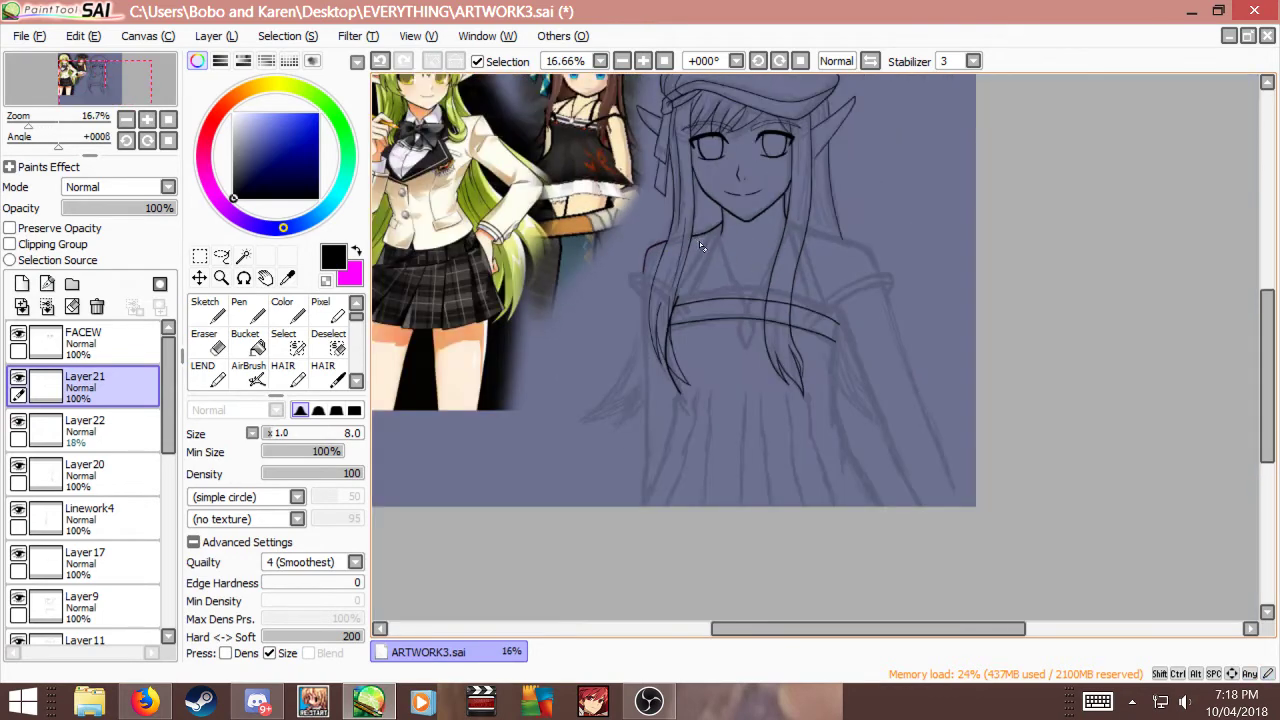
pyautogui.scroll(6, 680, 250)
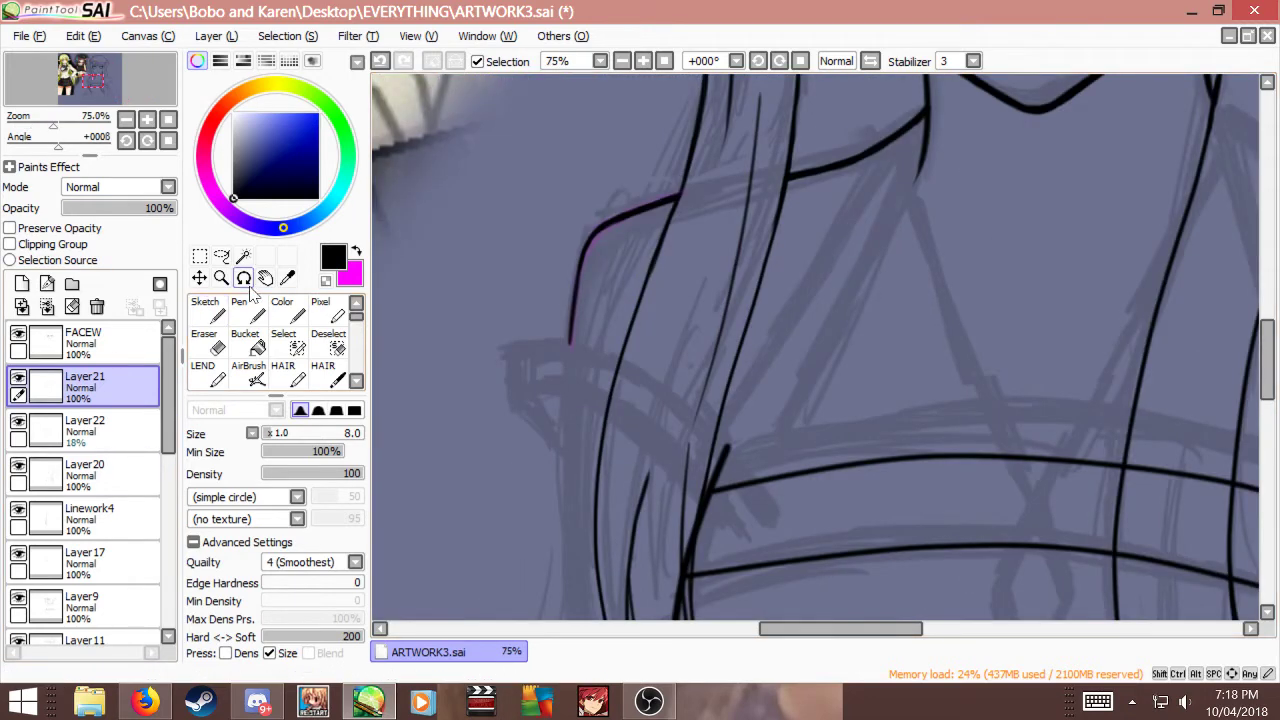
pyautogui.hotkey('ctrl', 't')
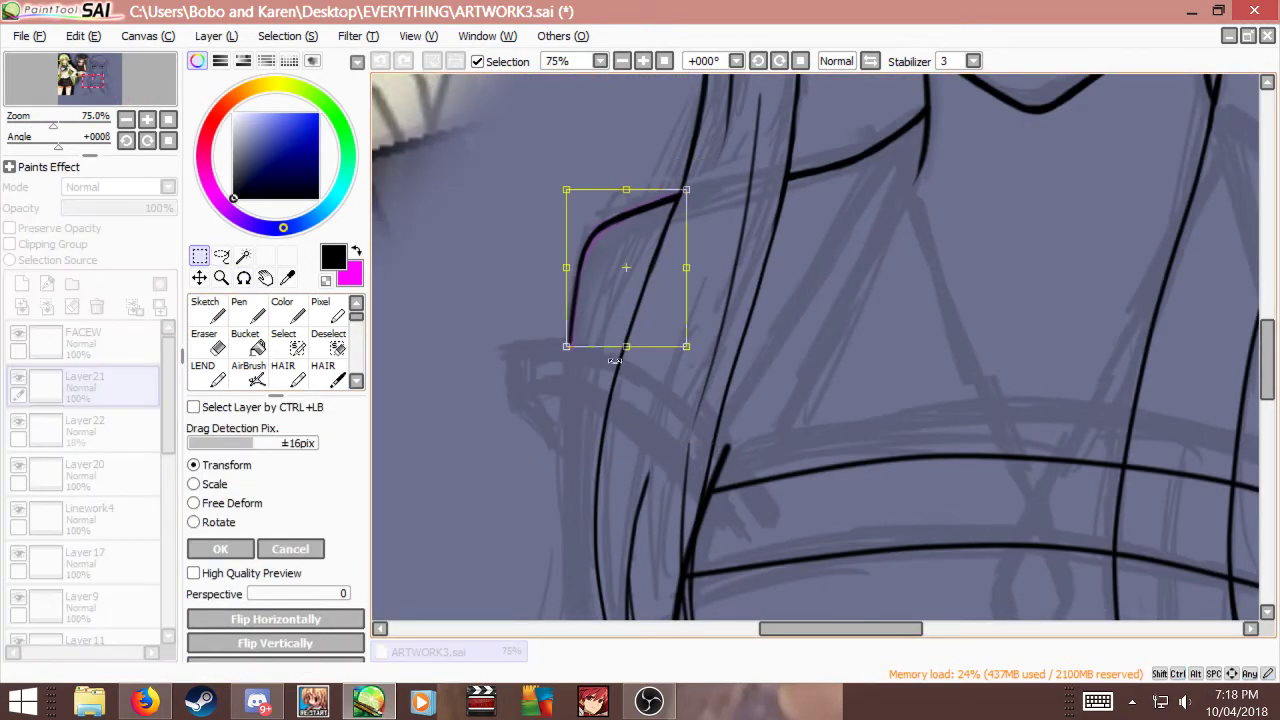
pyautogui.moveTo(614, 360); pyautogui.dragTo(627, 365)
pyautogui.moveTo(566, 272)
pyautogui.mouseDown()
pyautogui.moveTo(543, 272)
pyautogui.moveTo(554, 272)
pyautogui.mouseUp()
pyautogui.moveTo(666, 281); pyautogui.dragTo(668, 283)
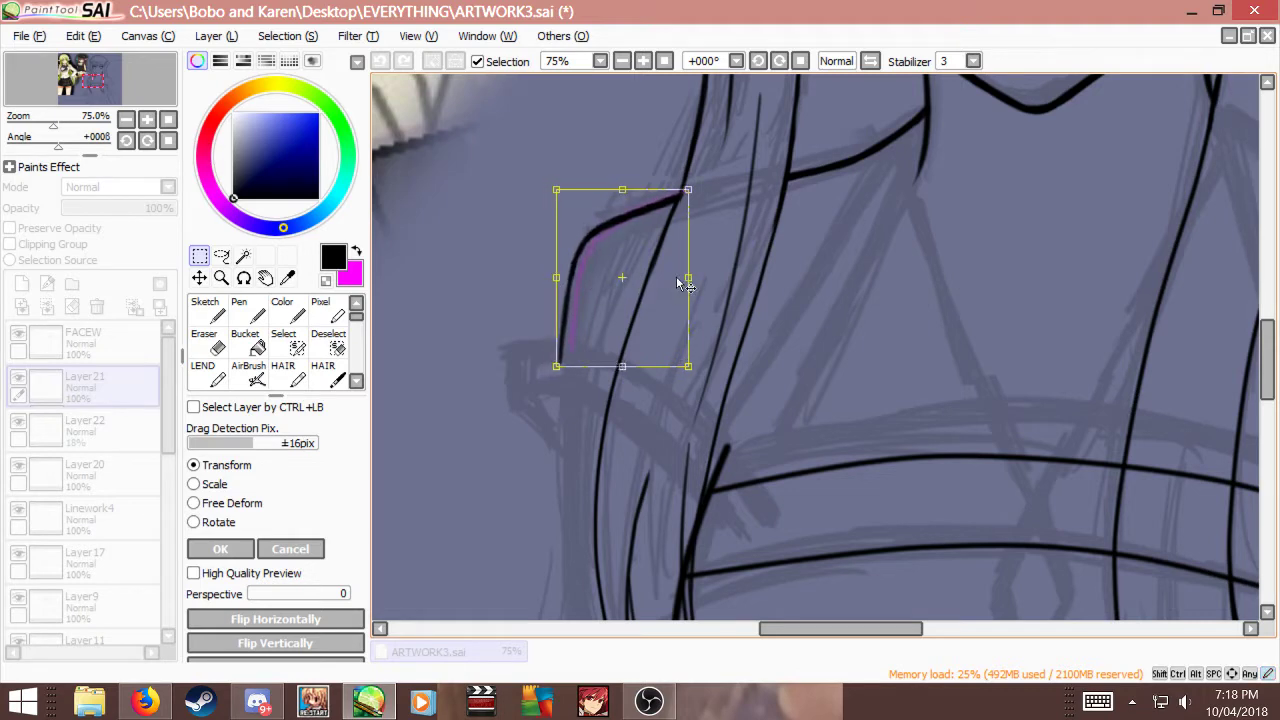
pyautogui.press('Return')
# Step: Examine the reshaped shoulder against the whole figure and the uninked shoulder sketch on the opposite side
pyautogui.scroll(-5, 700, 257)
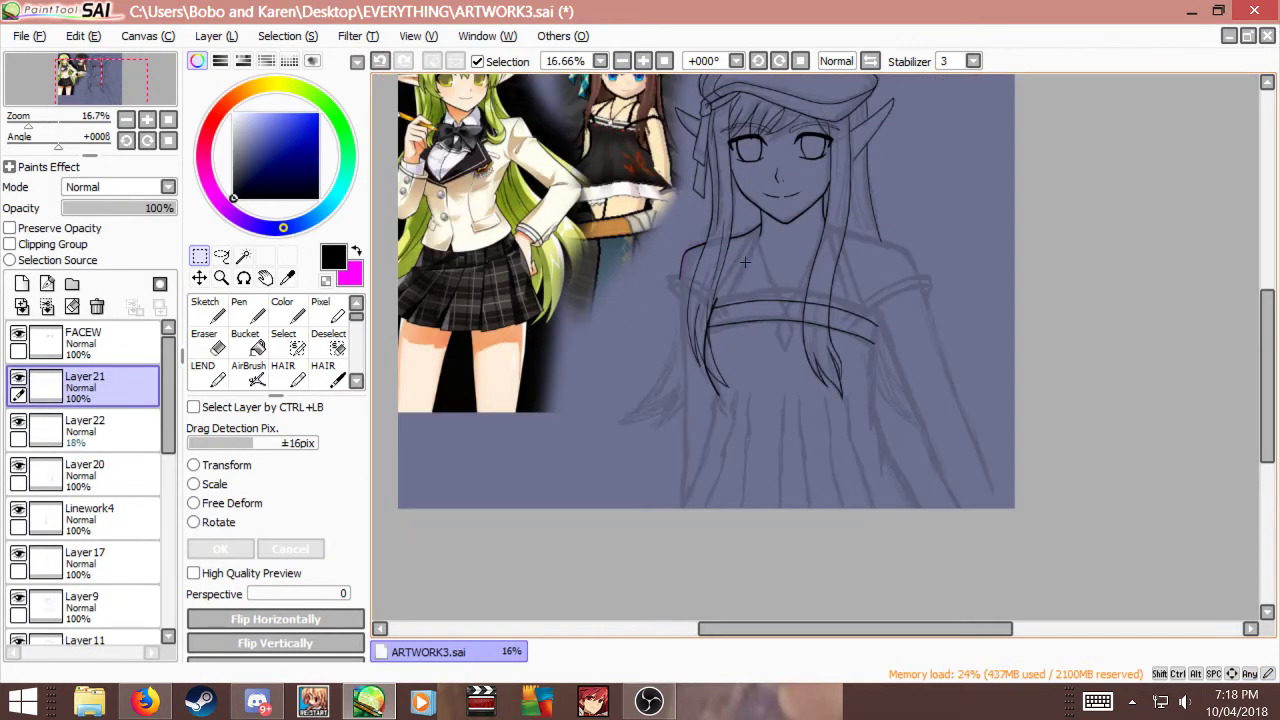
pyautogui.scroll(5, 745, 262)
pyautogui.scroll(-4, 824, 246)
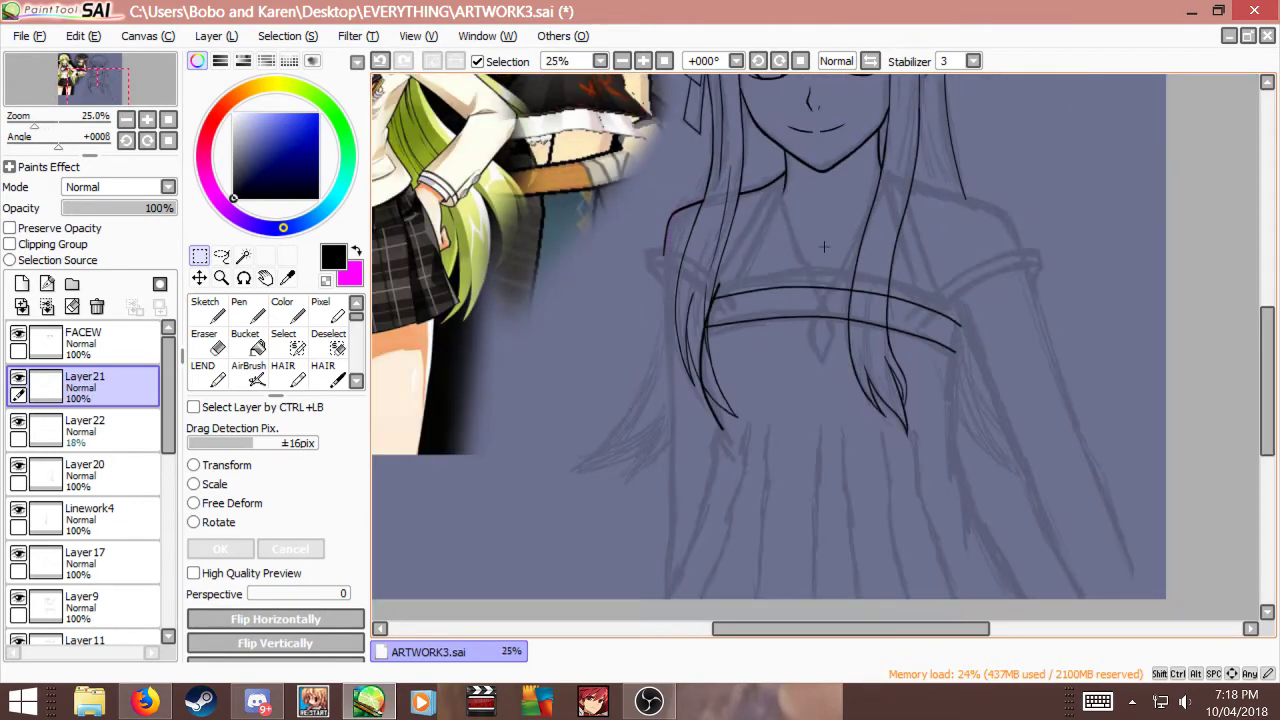
pyautogui.scroll(-1, 824, 246)
pyautogui.scroll(2, 831, 274)
pyautogui.scroll(-1, 850, 300)
pyautogui.scroll(1, 858, 318)
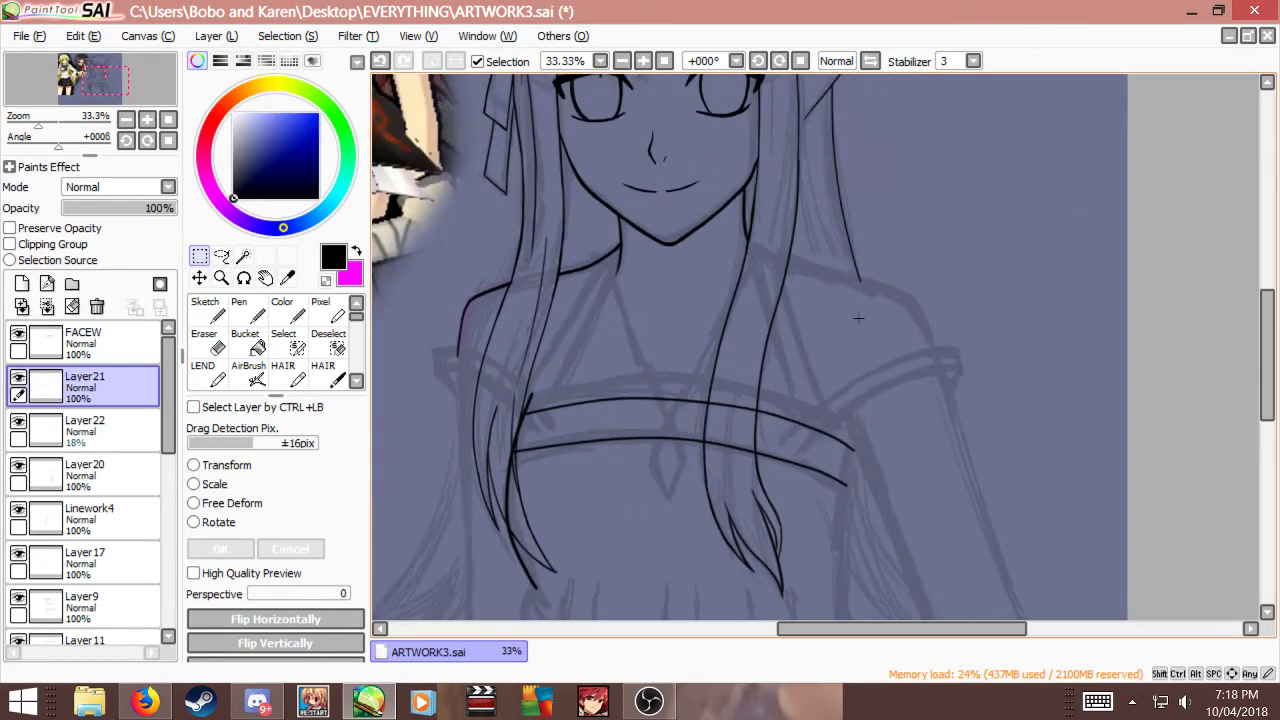
pyautogui.scroll(1, 858, 318)
pyautogui.scroll(-1, 855, 358)
pyautogui.scroll(1, 796, 365)
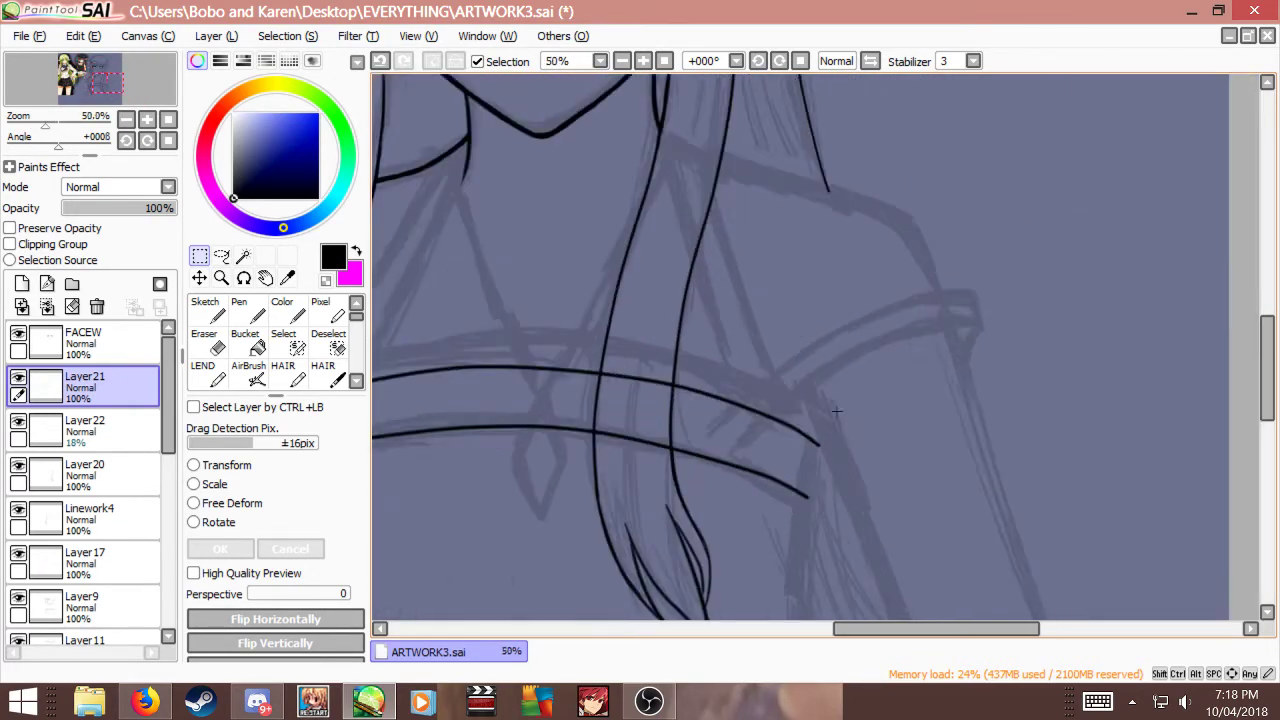
# Step: Add a new linework layer directly above Layer21
pyautogui.click(21, 283)
pyautogui.hotkey('ctrl', 'z')
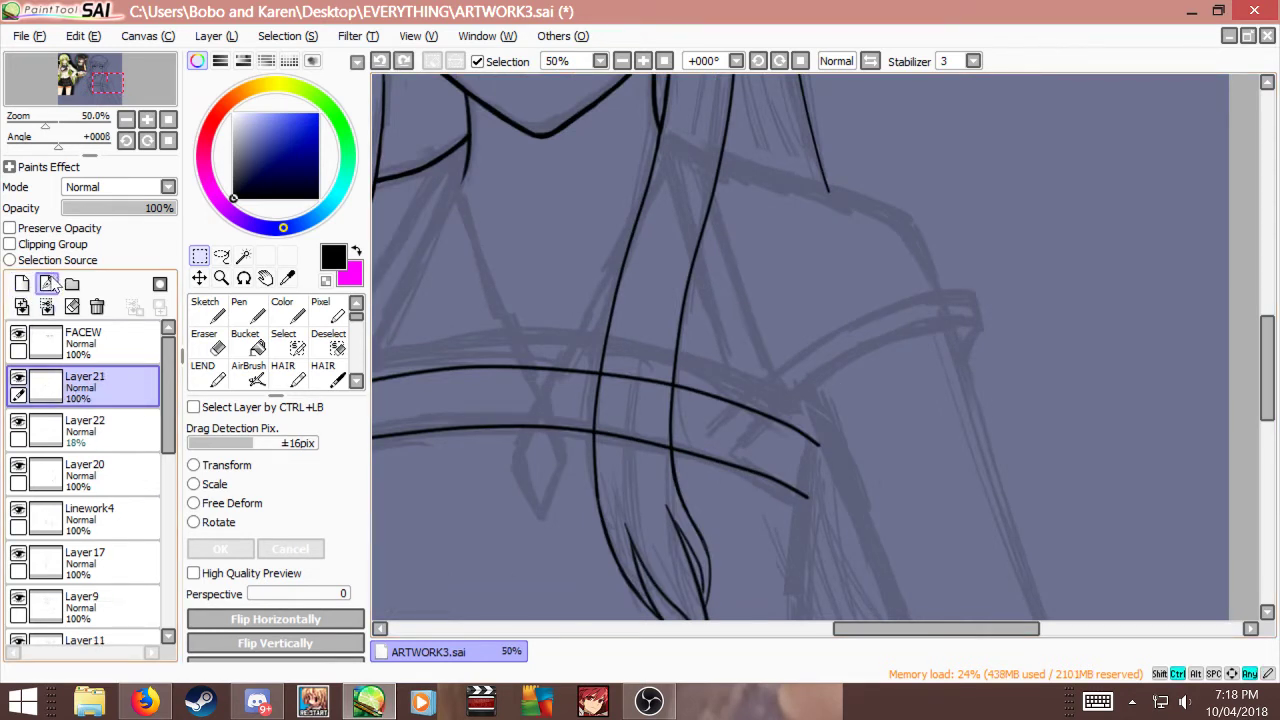
pyautogui.click(47, 283)
pyautogui.scroll(1, 907, 401)
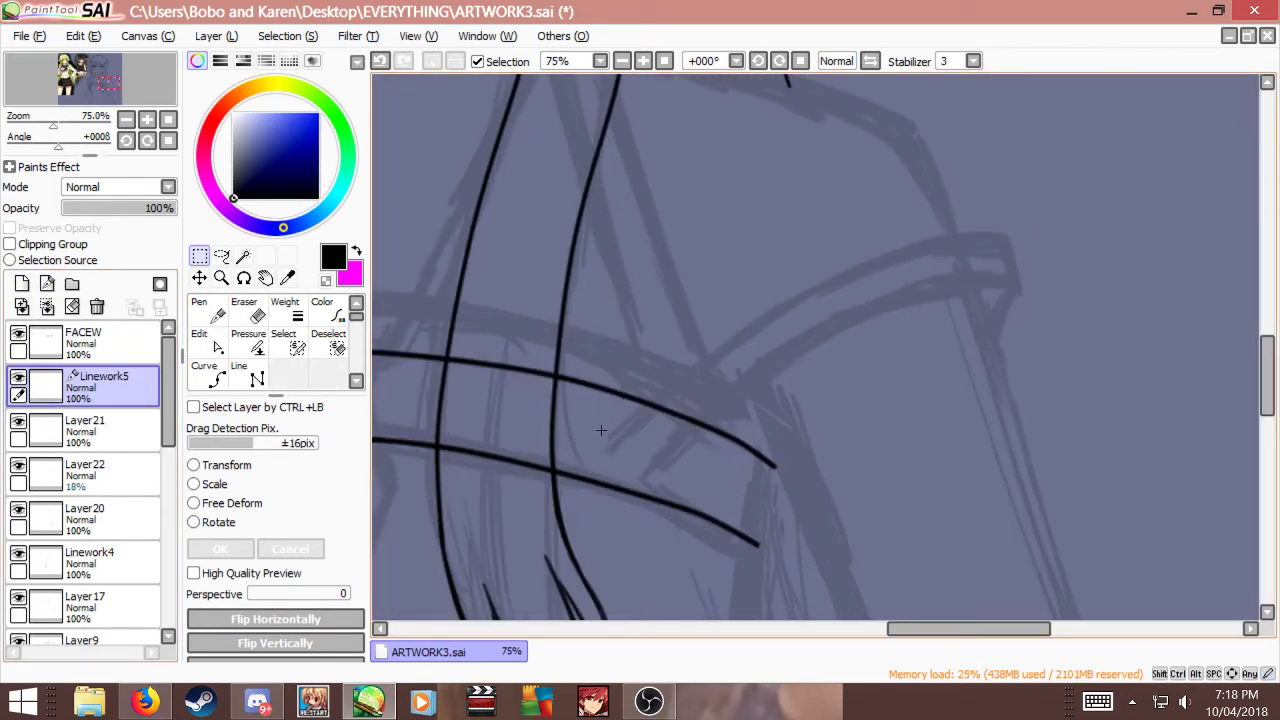
pyautogui.moveTo(591, 483); pyautogui.dragTo(604, 455)
pyautogui.hotkey('ctrl', 'z')
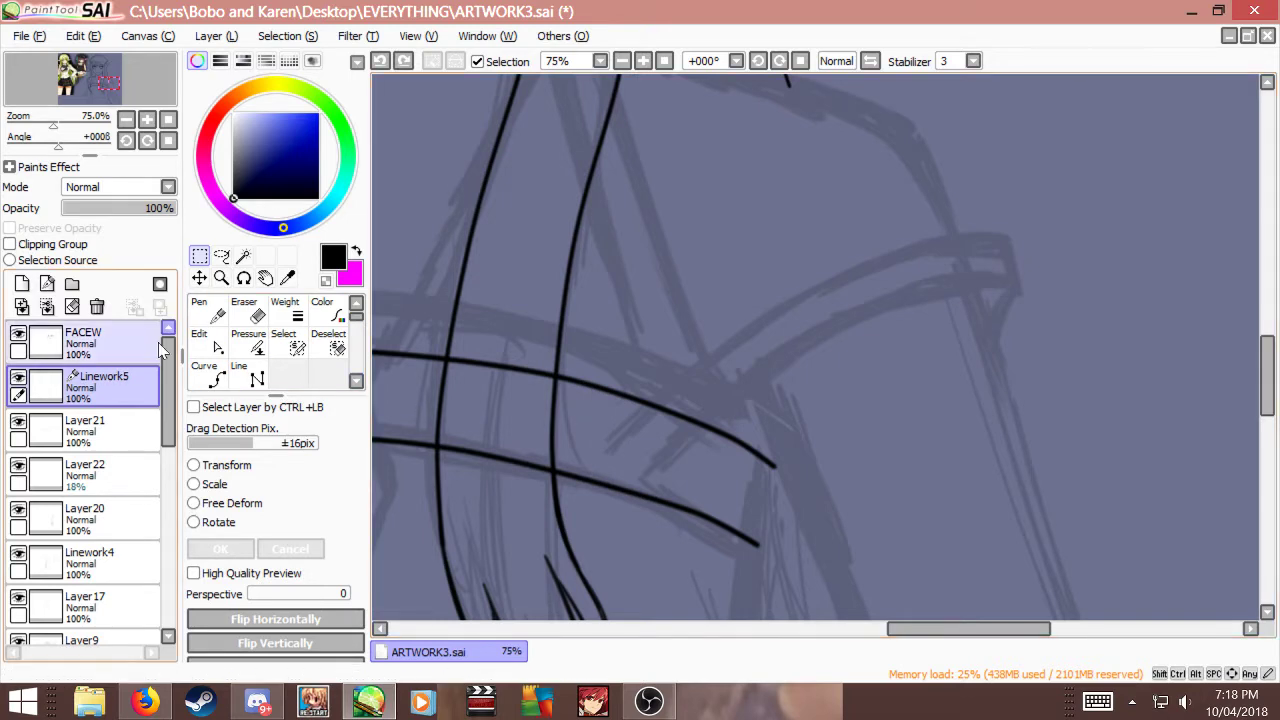
pyautogui.scroll(-3, 600, 255)
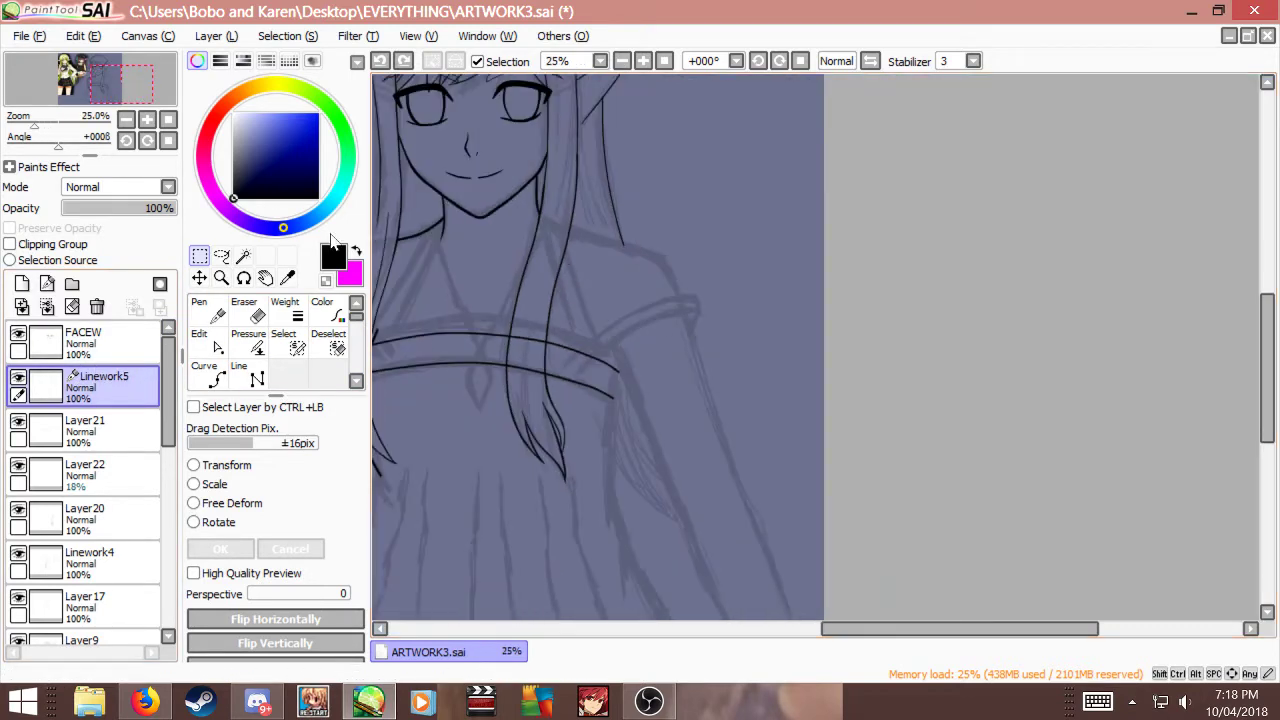
pyautogui.scroll(2, 600, 255)
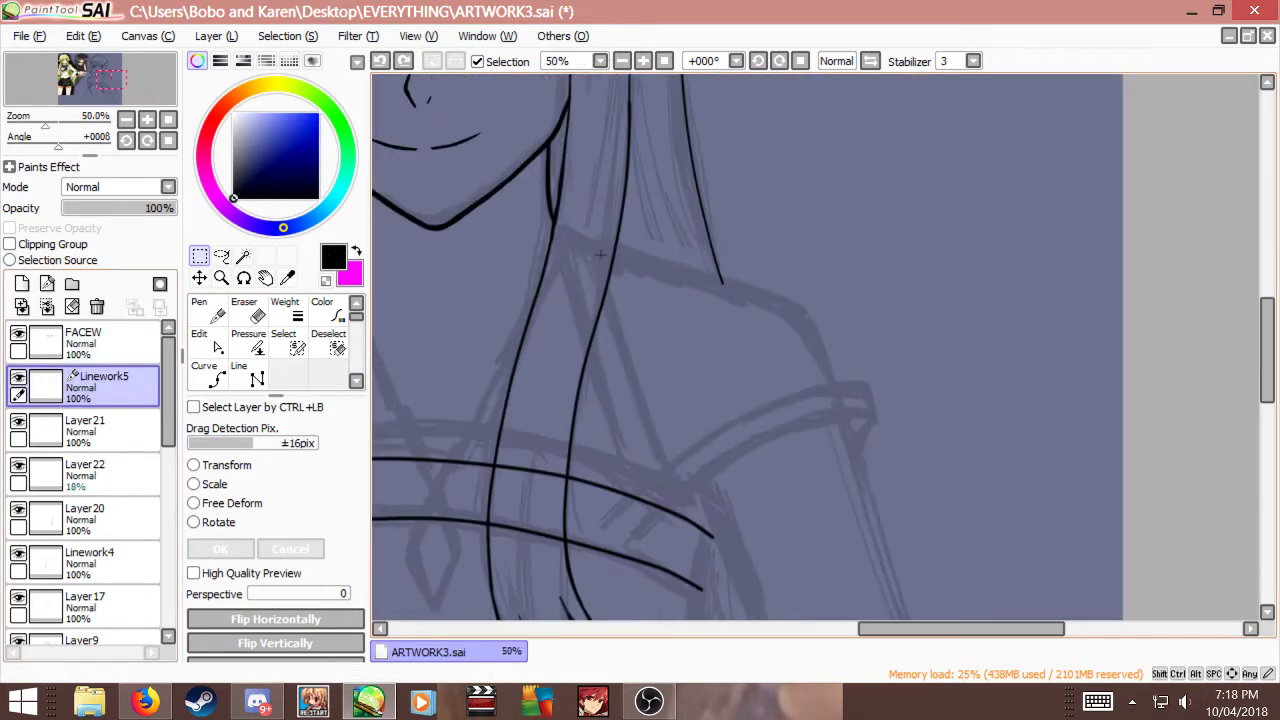
# Step: Ink the opposite shoulder with the Curve tool at size 12, from the front hair strand over the shoulder to the sleeve band
pyautogui.click(220, 380)
pyautogui.press(']')
pyautogui.press(']')
pyautogui.press(']')
pyautogui.scroll(1, 605, 260)
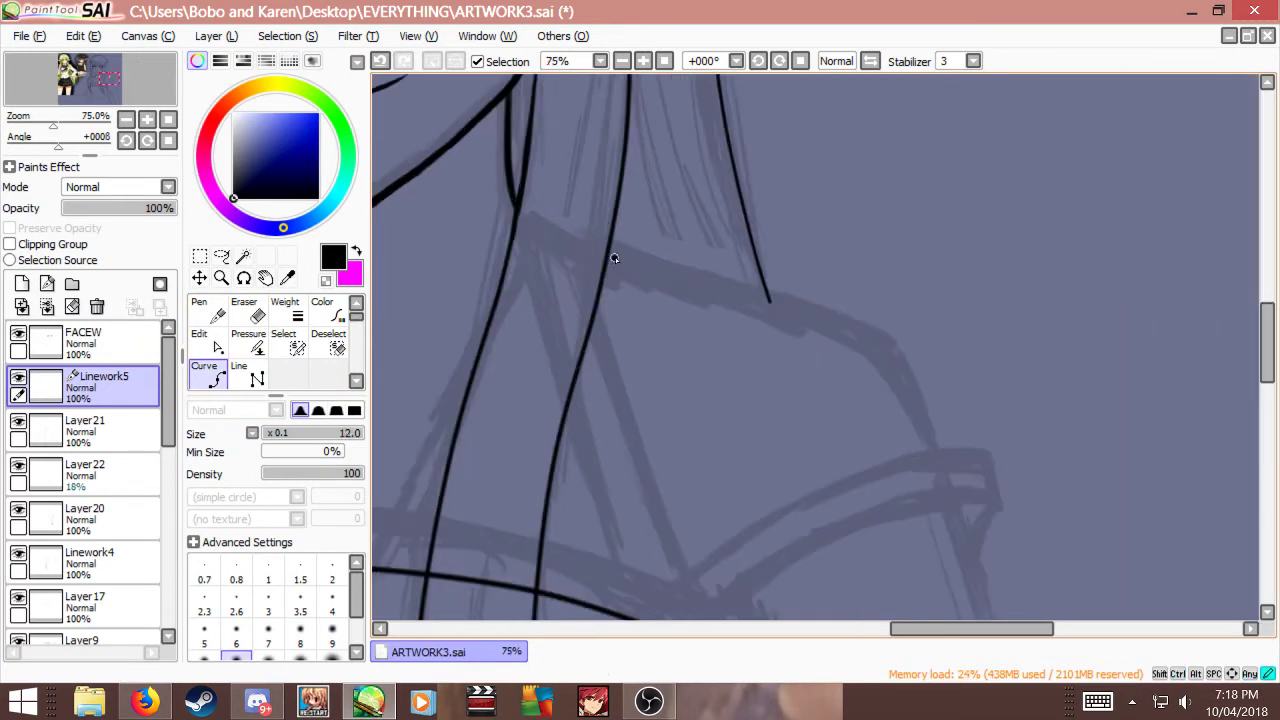
pyautogui.click(610, 251)
pyautogui.click(772, 305)
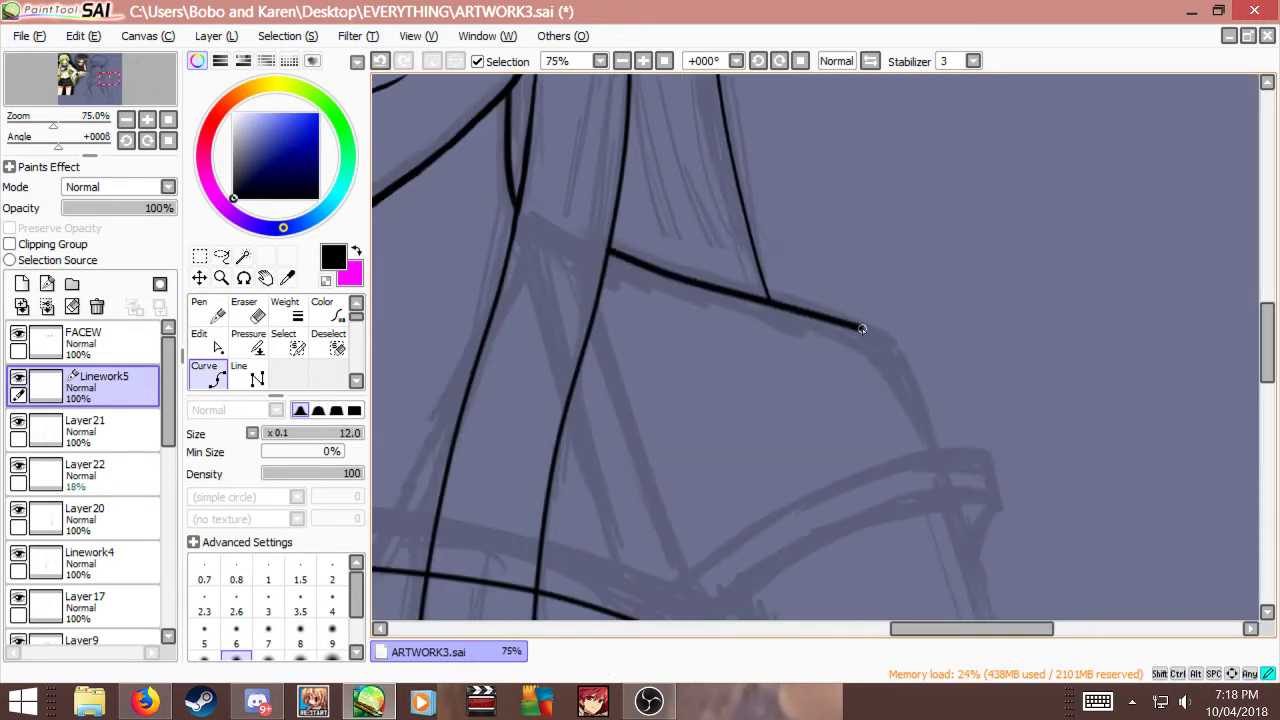
pyautogui.click(934, 444)
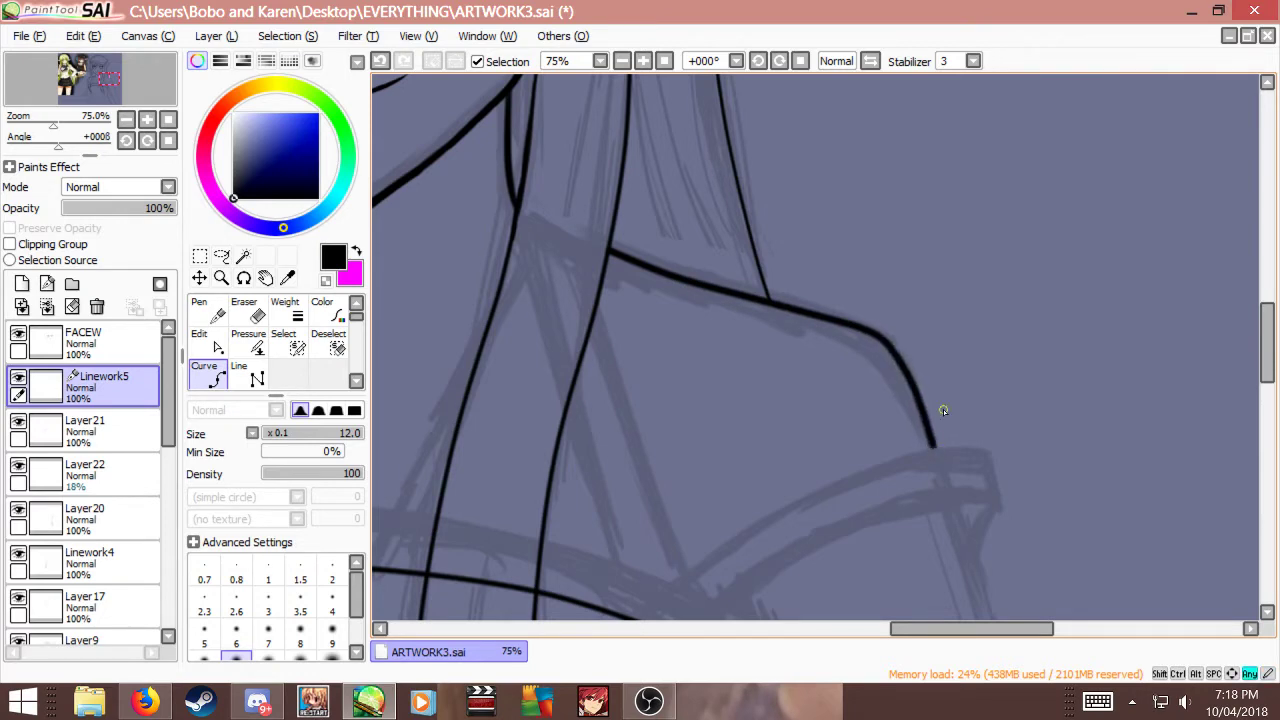
# Step: Compare both inked shoulders with the face, hair and chest band at different magnifications
pyautogui.scroll(-3, 937, 350)
pyautogui.scroll(1, 630, 361)
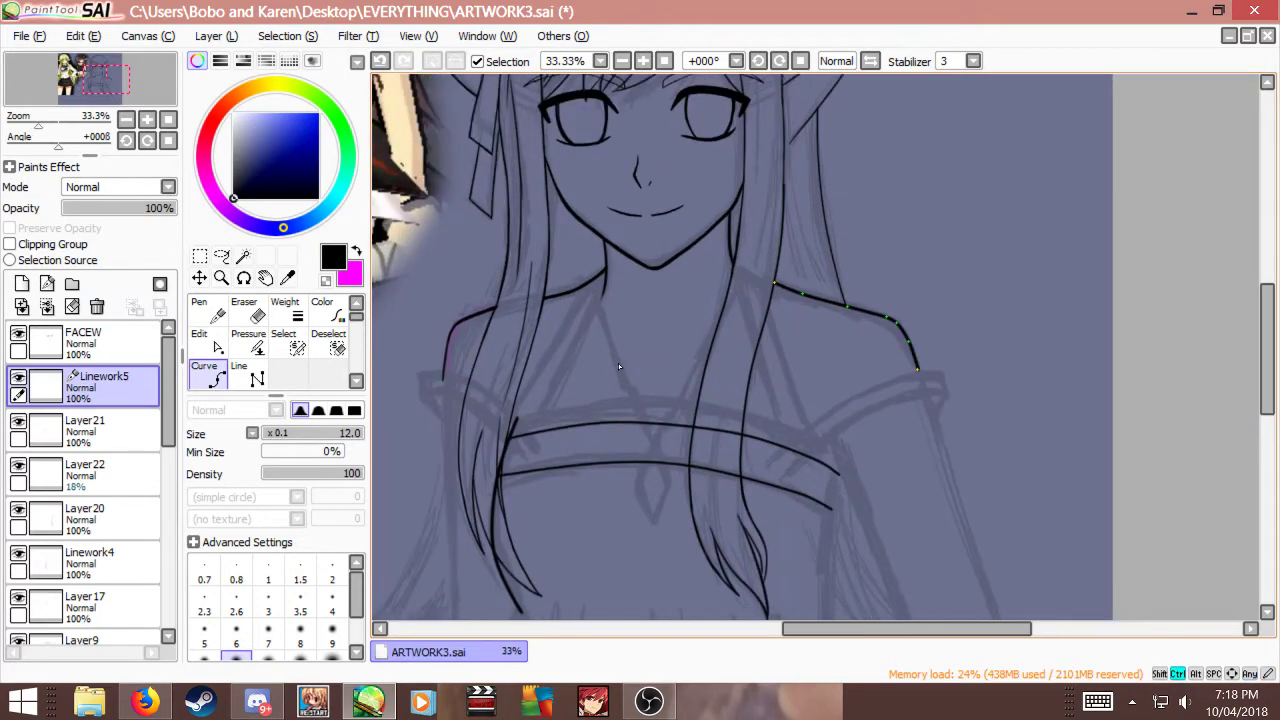
pyautogui.scroll(-1, 750, 410)
pyautogui.scroll(2, 866, 430)
pyautogui.scroll(-2, 772, 258)
pyautogui.scroll(-1, 780, 318)
pyautogui.scroll(2, 737, 202)
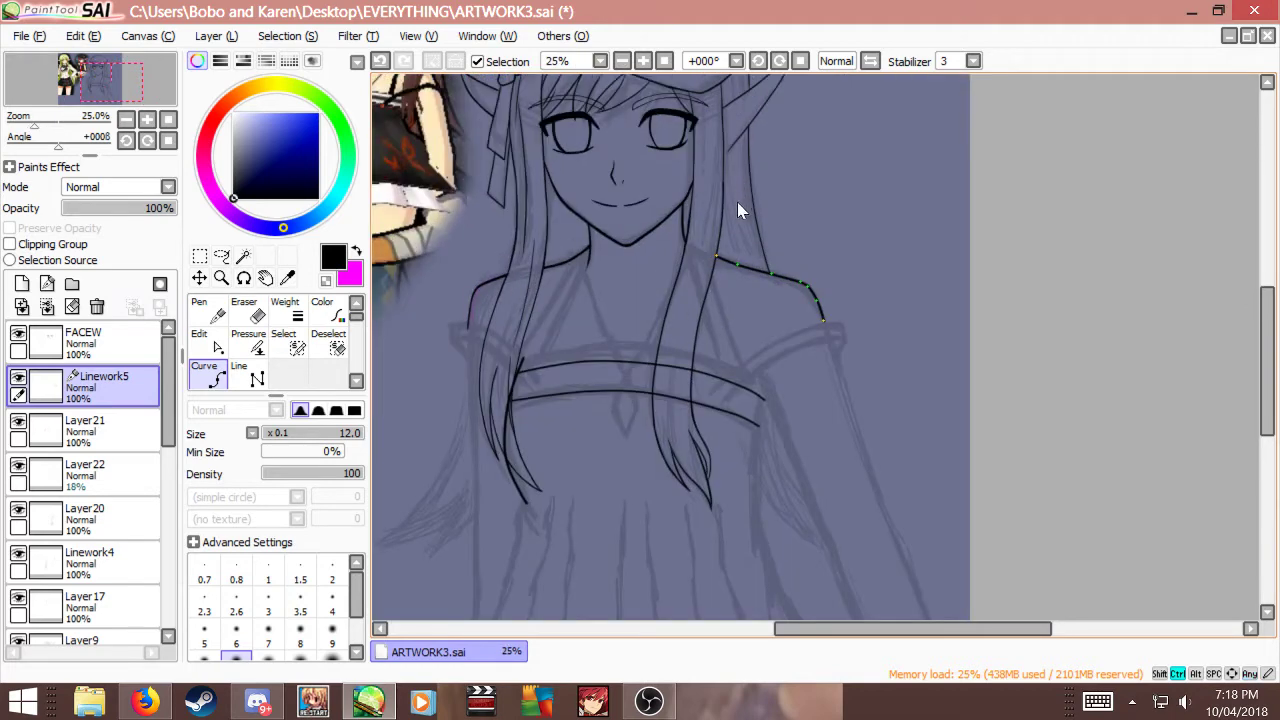
pyautogui.scroll(-1, 750, 408)
pyautogui.scroll(2, 780, 440)
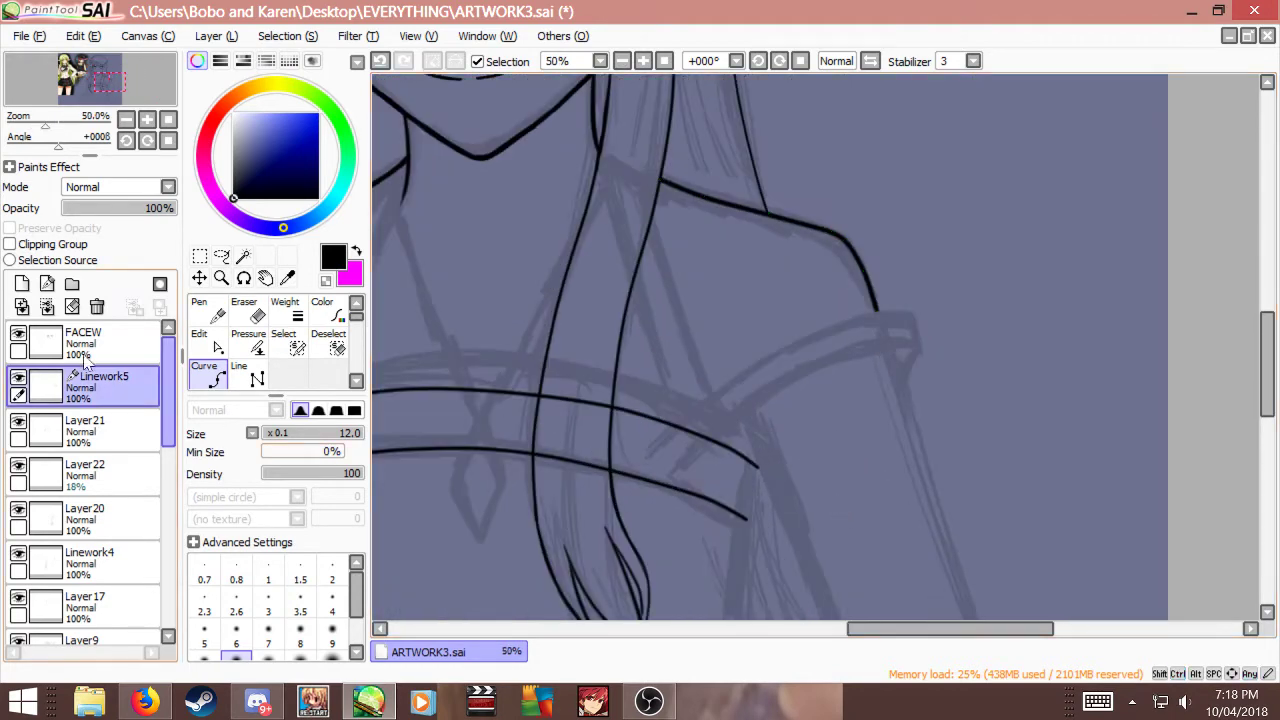
# Step: Add another linework layer above Linework5 and set the Curve tool size to 9
pyautogui.click(46, 284)
pyautogui.scroll(1, 847, 527)
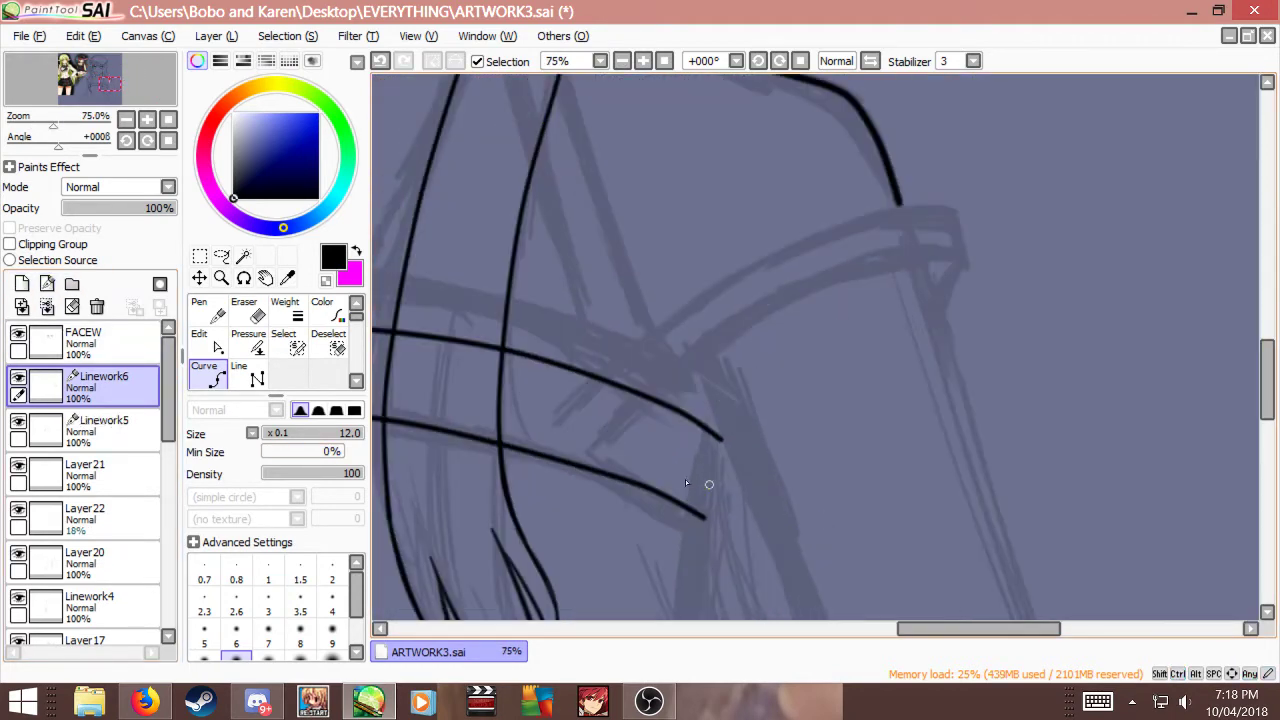
pyautogui.press('[')
pyautogui.press('[')
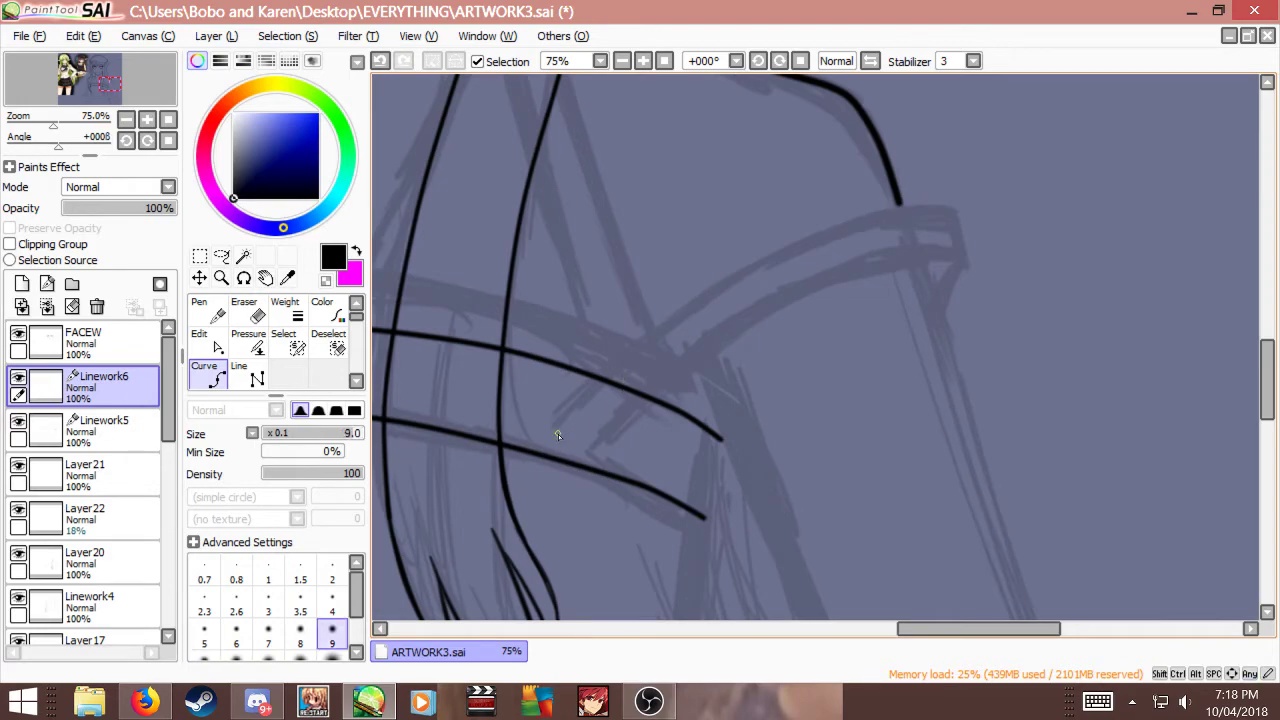
# Step: Switch to Firefox and go back to the "My Top 10 Most Kawaii Songs" video on YouTube
pyautogui.hotkey('alt', 'Tab')
pyautogui.hotkey('alt', 'Tab')
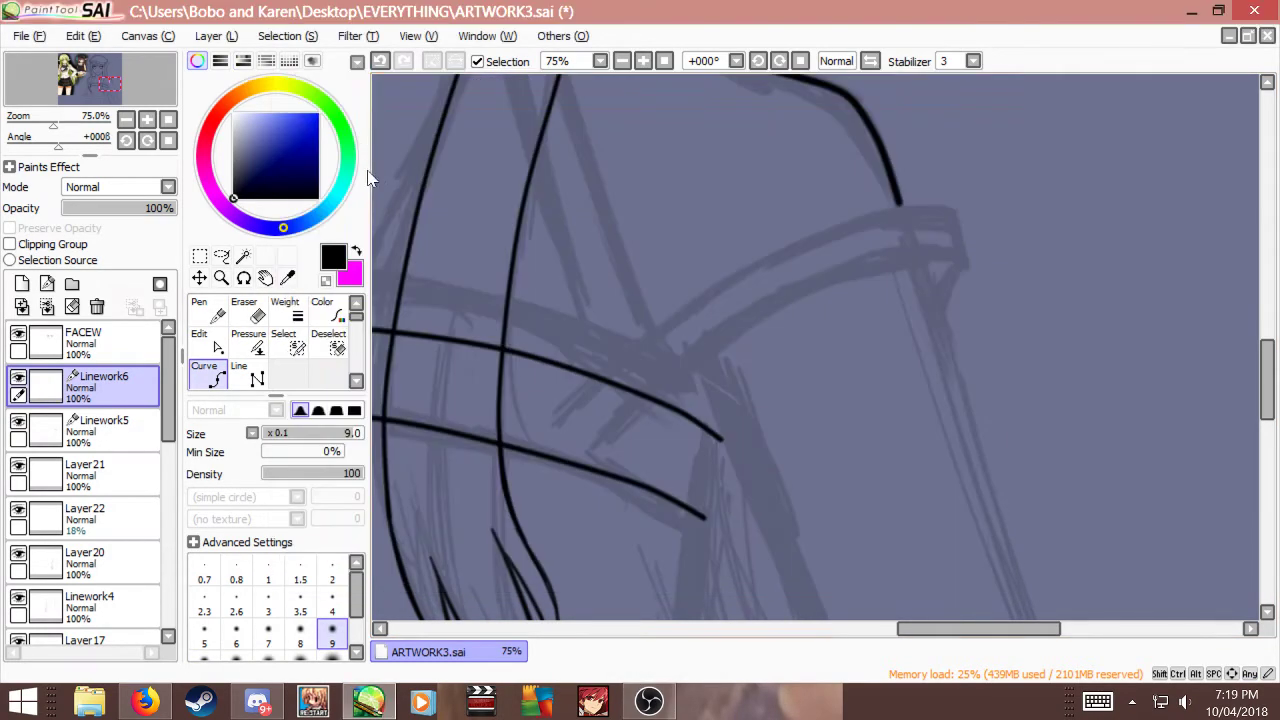
pyautogui.hotkey('alt', 'Tab')
pyautogui.click(20, 54)
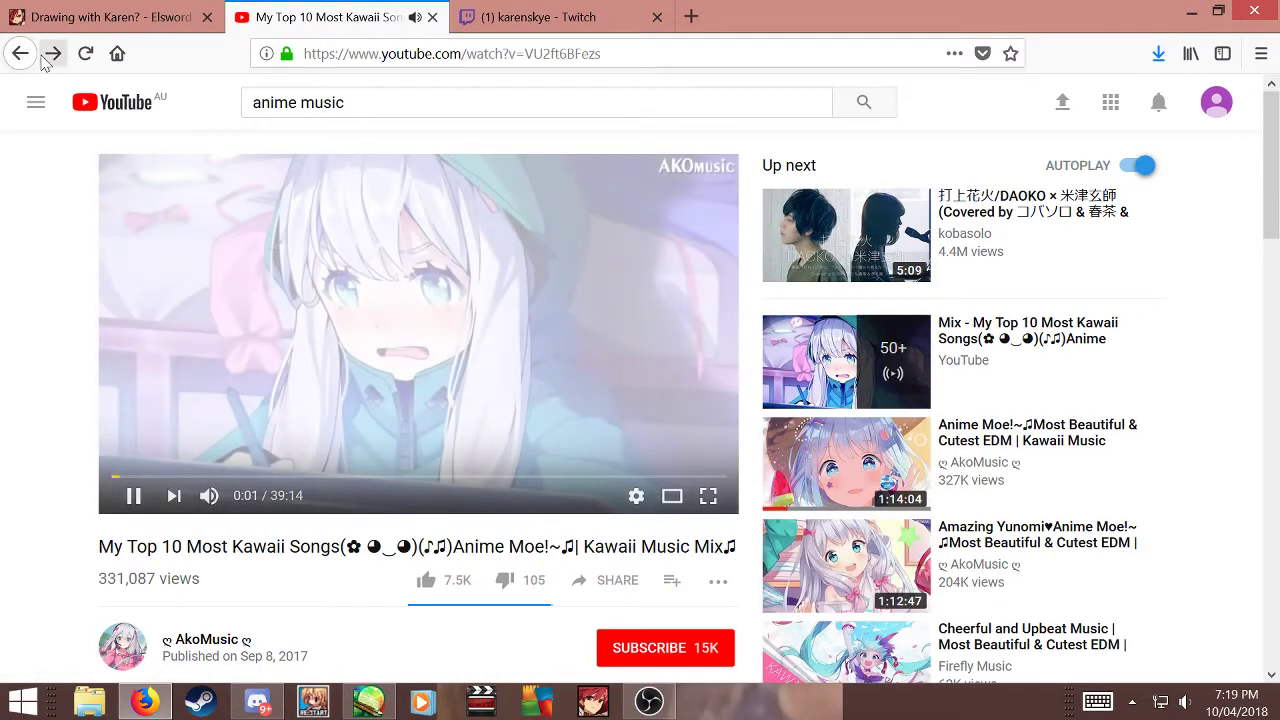
# Step: Go forward in the browser history to kobasolo's Lemon cover video on YouTube, and return to PaintTool SAI
pyautogui.click(53, 54)
pyautogui.click(53, 54)
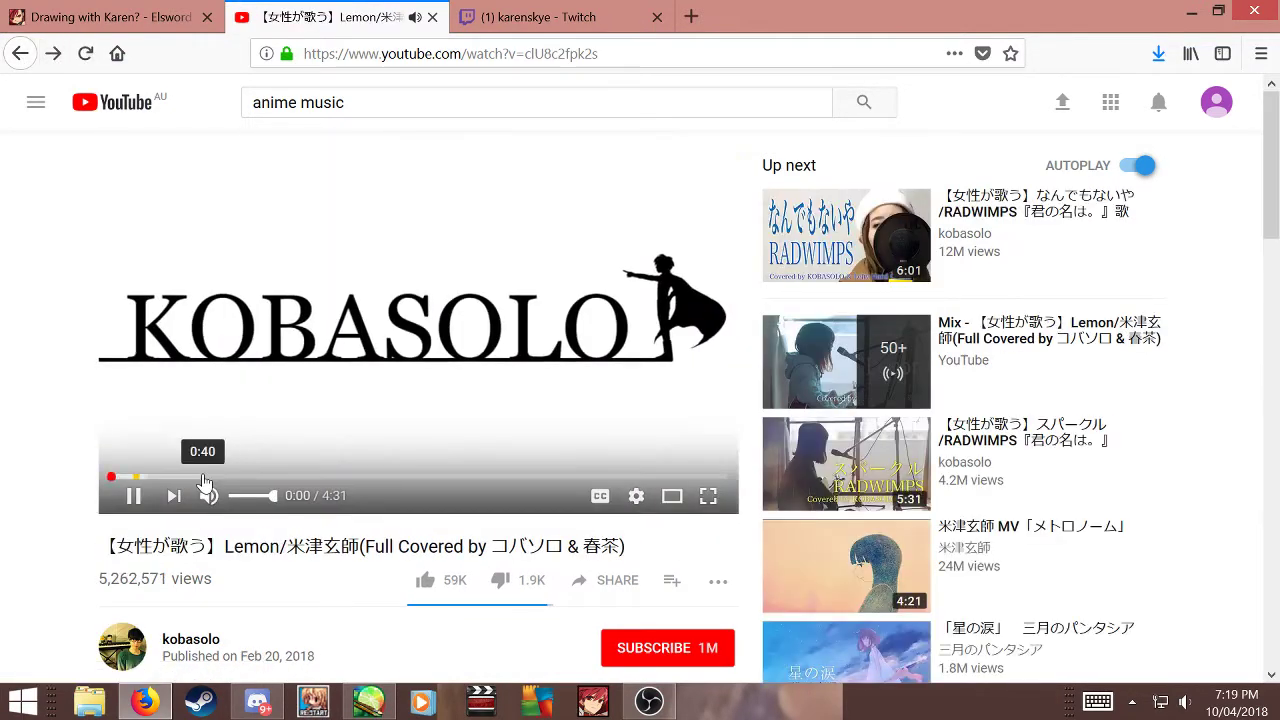
pyautogui.hotkey('alt', 'Tab')
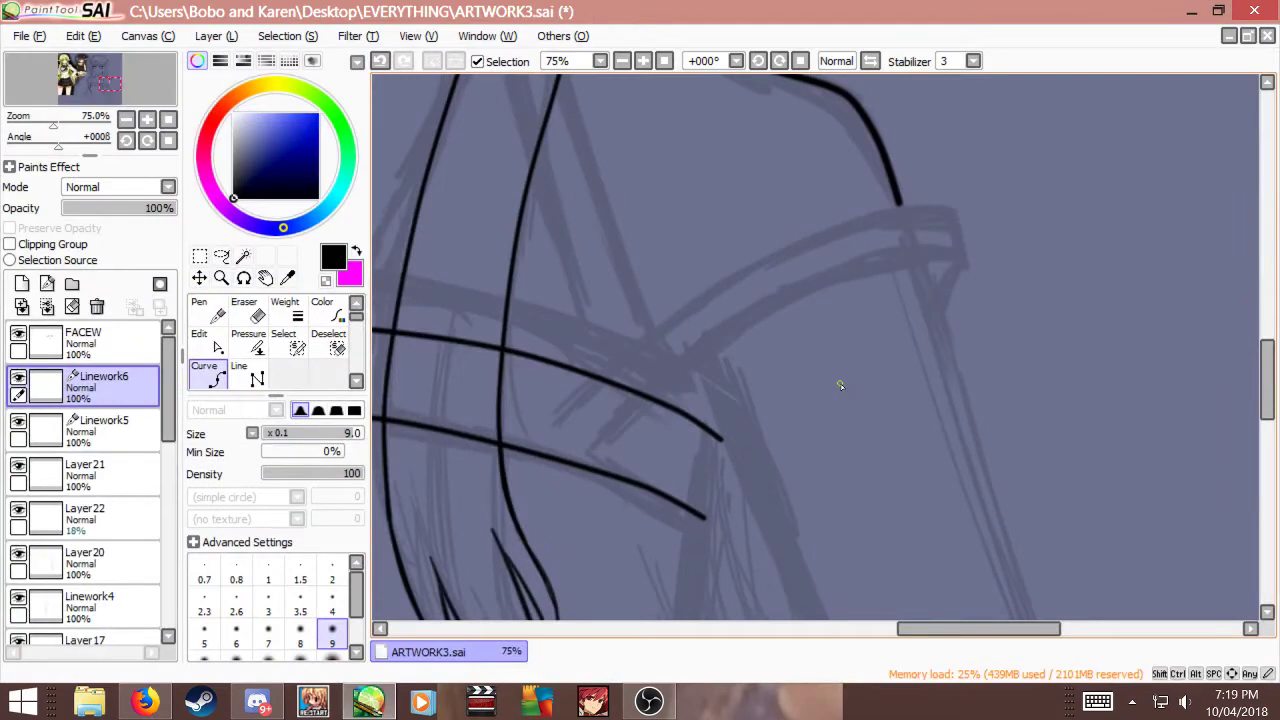
# Step: Ink the upper edge of the sleeve strap below the figure's left shoulder, from the chest band to the strap's outer corner
pyautogui.moveTo(530, 457); pyautogui.dragTo(645, 355)
pyautogui.hotkey('ctrl', 'z')
pyautogui.click(536, 454)
pyautogui.click(587, 392)
pyautogui.moveTo(677, 319)
pyautogui.mouseDown()
pyautogui.moveTo(812, 247)
pyautogui.moveTo(892, 218)
pyautogui.moveTo(947, 220)
pyautogui.moveTo(903, 289)
pyautogui.mouseUp()
pyautogui.hotkey('ctrl', 'z')
pyautogui.hotkey('ctrl', 'z')
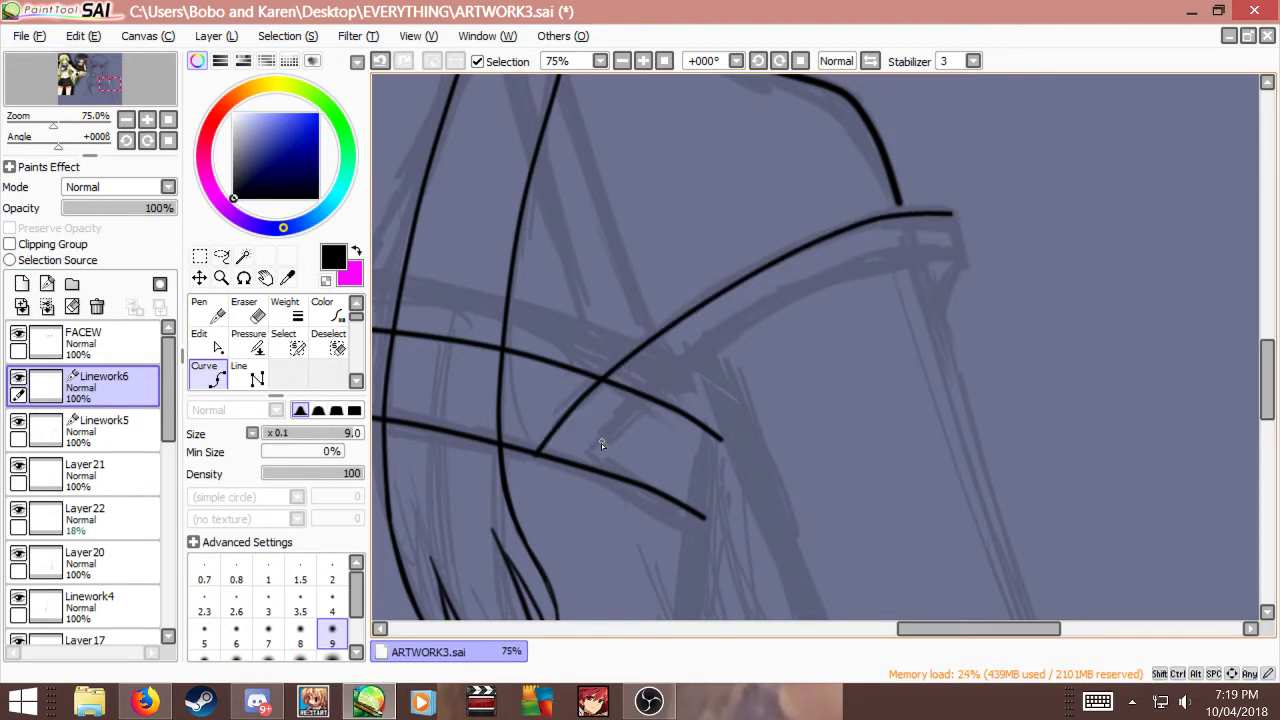
# Step: Ink the strap's lower edge parallel to the upper one, close its outer end and add a short inward fold line
pyautogui.click(635, 408)
pyautogui.hotkey('ctrl', 'z')
pyautogui.click(667, 371)
pyautogui.moveTo(729, 331); pyautogui.dragTo(821, 281)
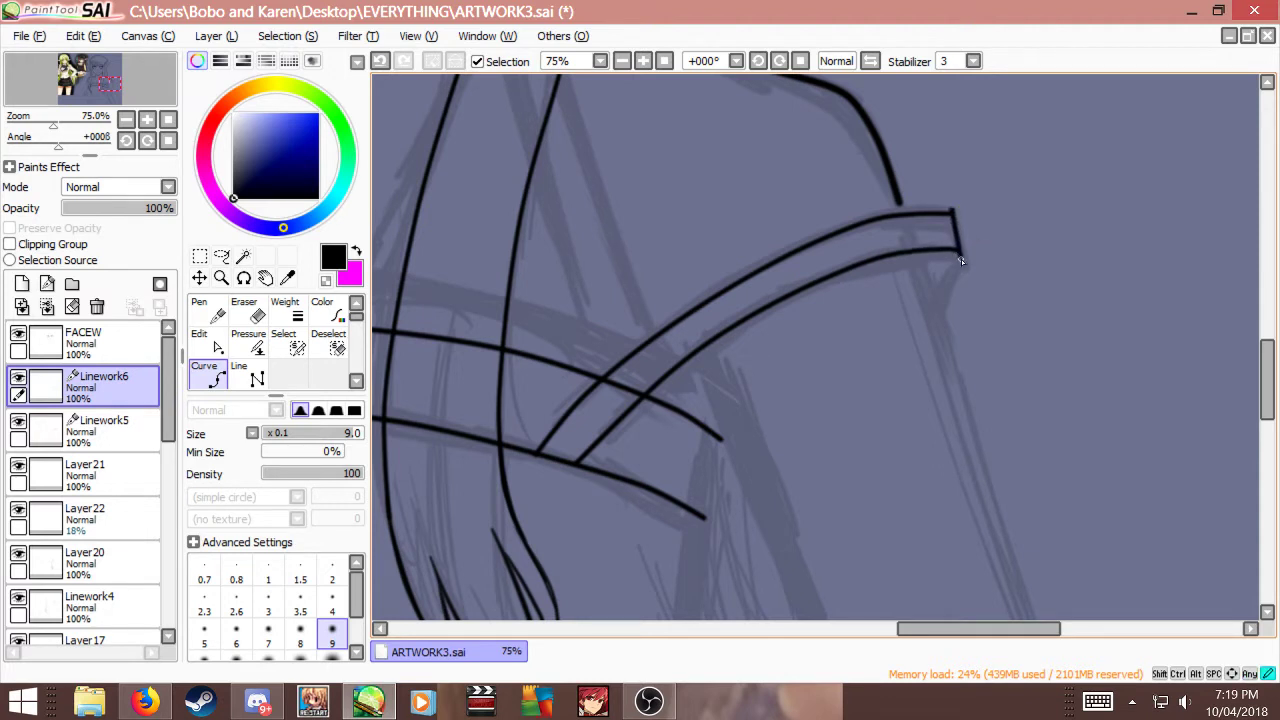
pyautogui.hotkey('ctrl', 'z')
pyautogui.hotkey('ctrl', 'z')
pyautogui.click(959, 255)
# Step: Transform the inked strap below the figure's left shoulder, rotating it slightly clockwise and moving it down from the sketch
pyautogui.scroll(-3, 821, 368)
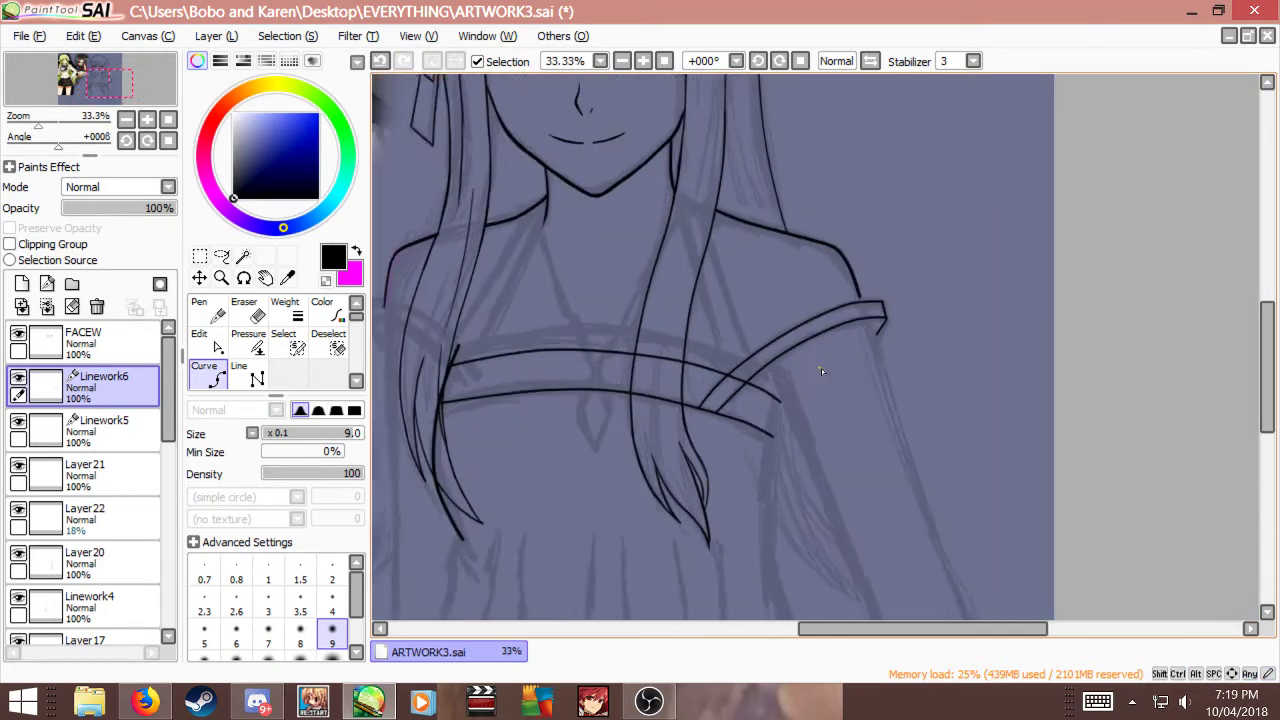
pyautogui.scroll(3, 821, 368)
pyautogui.moveTo(549, 386); pyautogui.dragTo(541, 382)
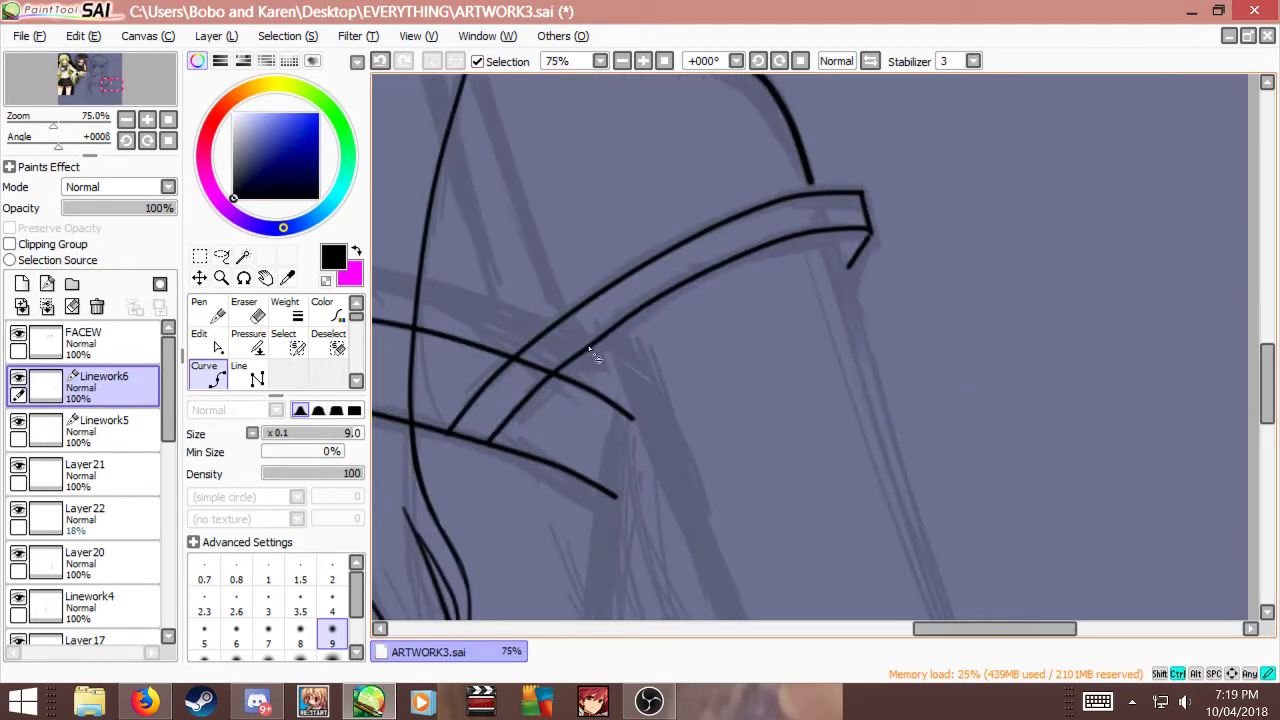
pyautogui.hotkey('ctrl', 't')
pyautogui.moveTo(680, 361); pyautogui.dragTo(719, 390)
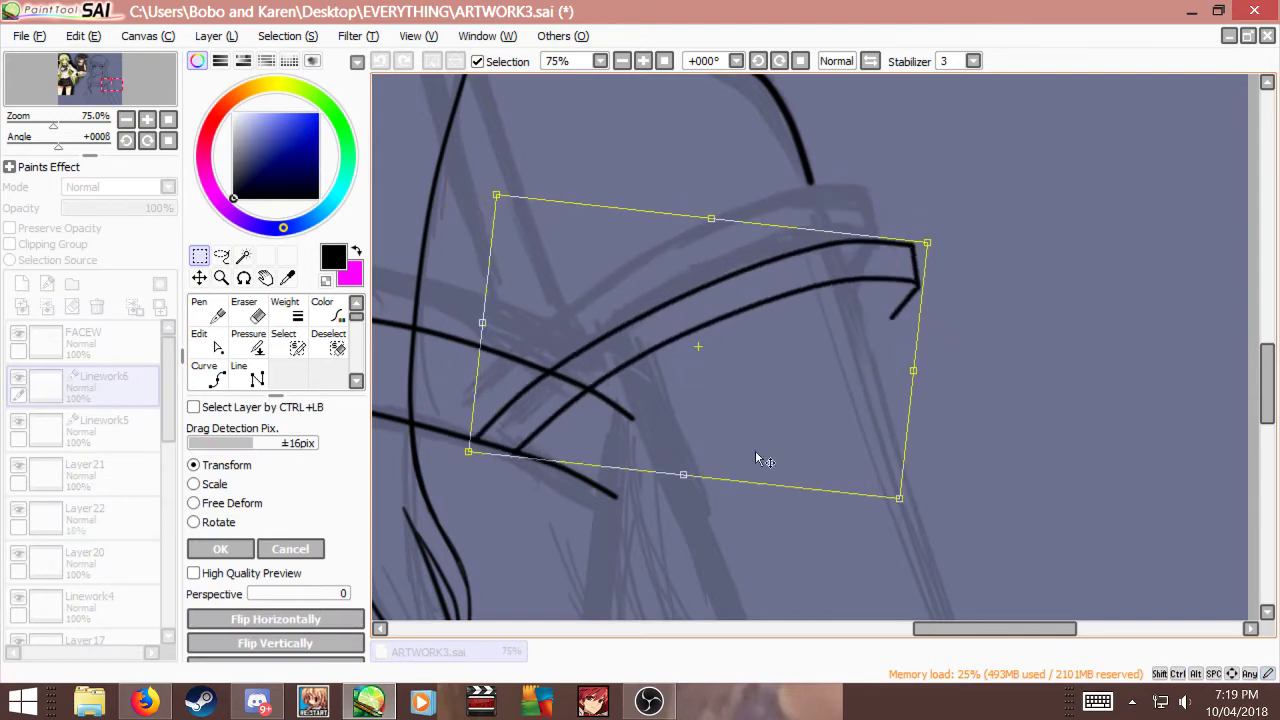
# Step: Compare the strap's placement with the shoulder straps on the reference character in the beret
pyautogui.scroll(-4, 1150, 410)
pyautogui.scroll(1, 605, 319)
pyautogui.scroll(-2, 686, 390)
pyautogui.scroll(2, 669, 212)
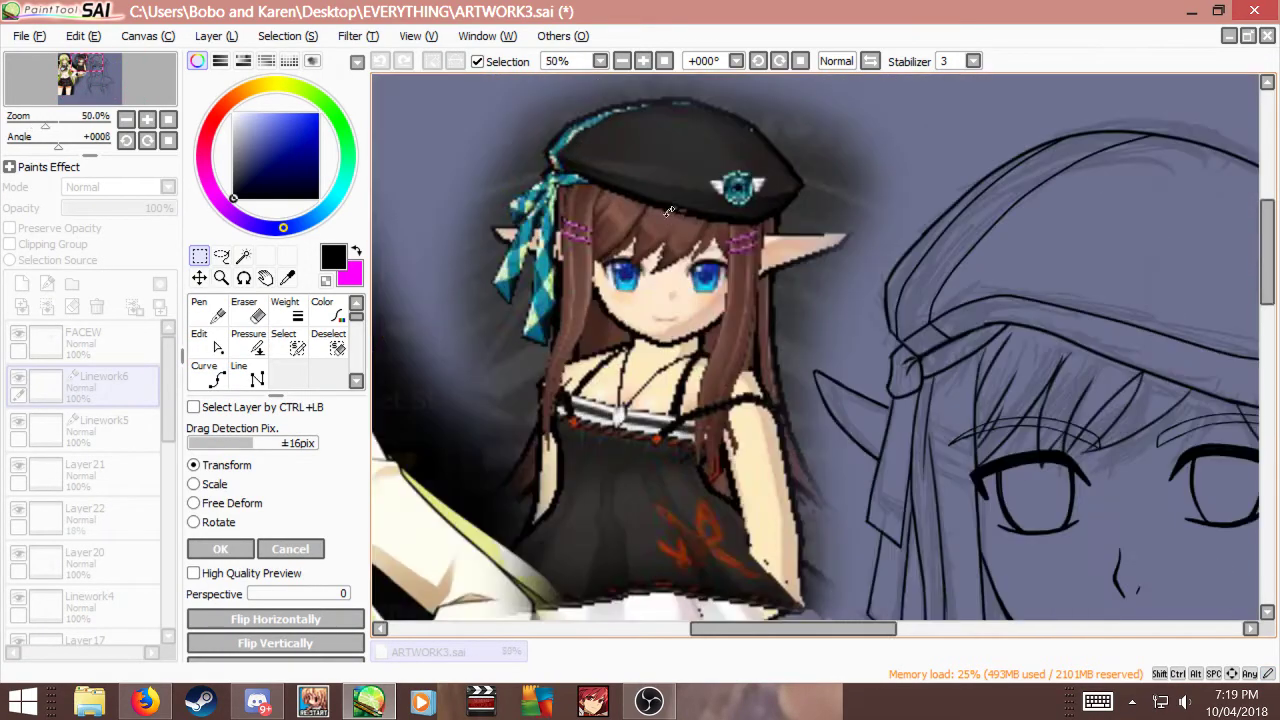
pyautogui.scroll(-1, 609, 250)
pyautogui.scroll(1, 980, 556)
pyautogui.scroll(-1, 800, 300)
pyautogui.scroll(1, 866, 342)
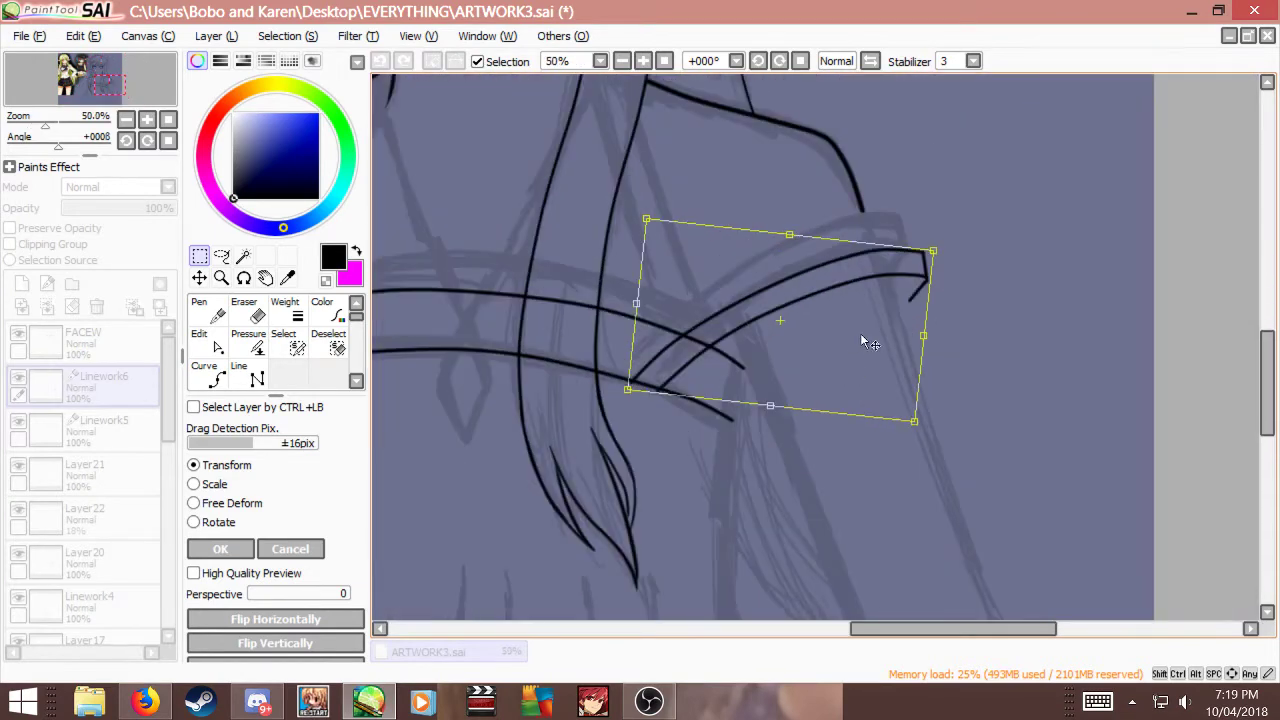
# Step: Nudge the strap slightly toward the chest, fine-tune its rotation and apply the transformation
pyautogui.moveTo(853, 350); pyautogui.dragTo(842, 347)
pyautogui.moveTo(953, 414); pyautogui.dragTo(957, 417)
pyautogui.press('Return')
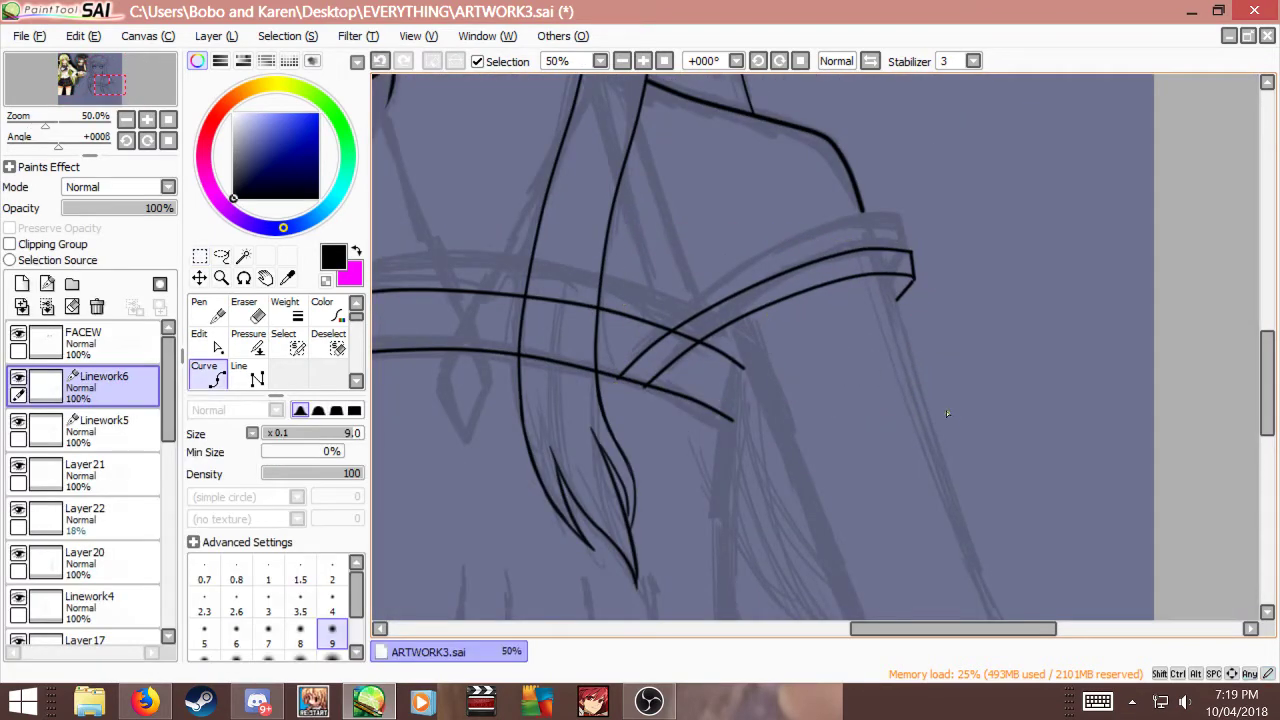
# Step: Add a normal layer directly below Linework6 and merge the strap's linework down into it
pyautogui.scroll(1, 640, 380)
pyautogui.press('e')
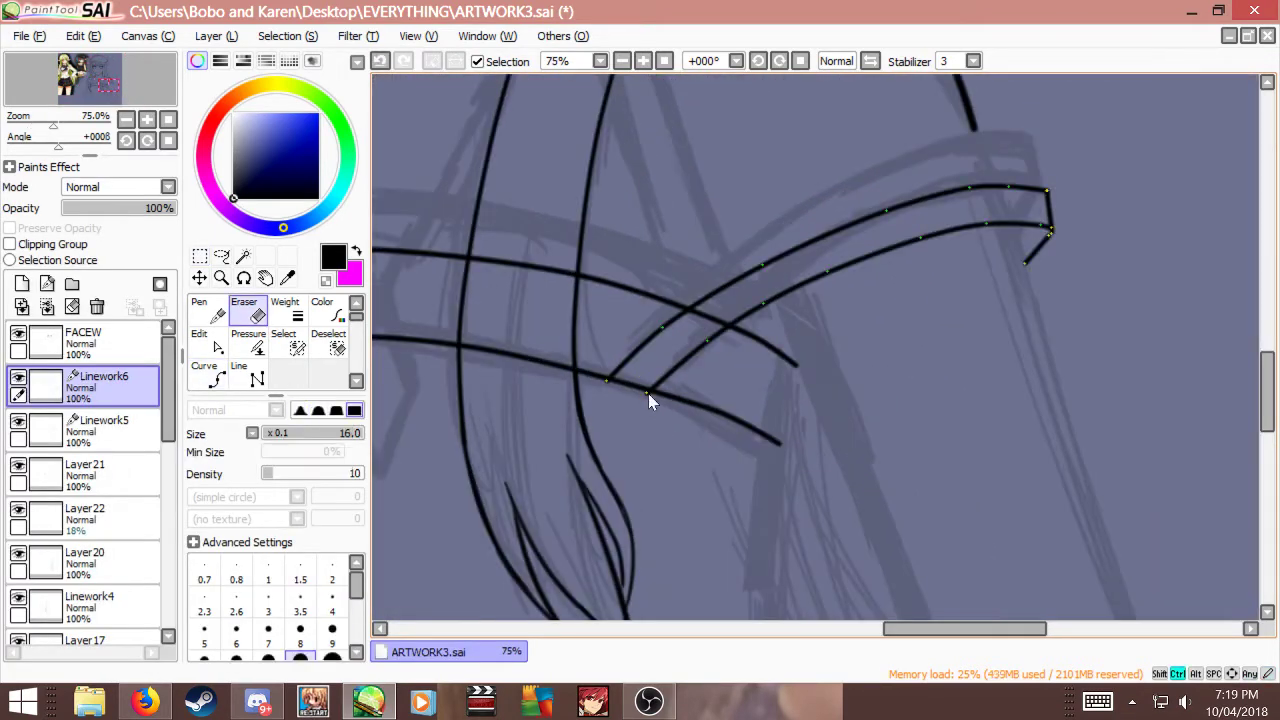
pyautogui.scroll(1, 648, 395)
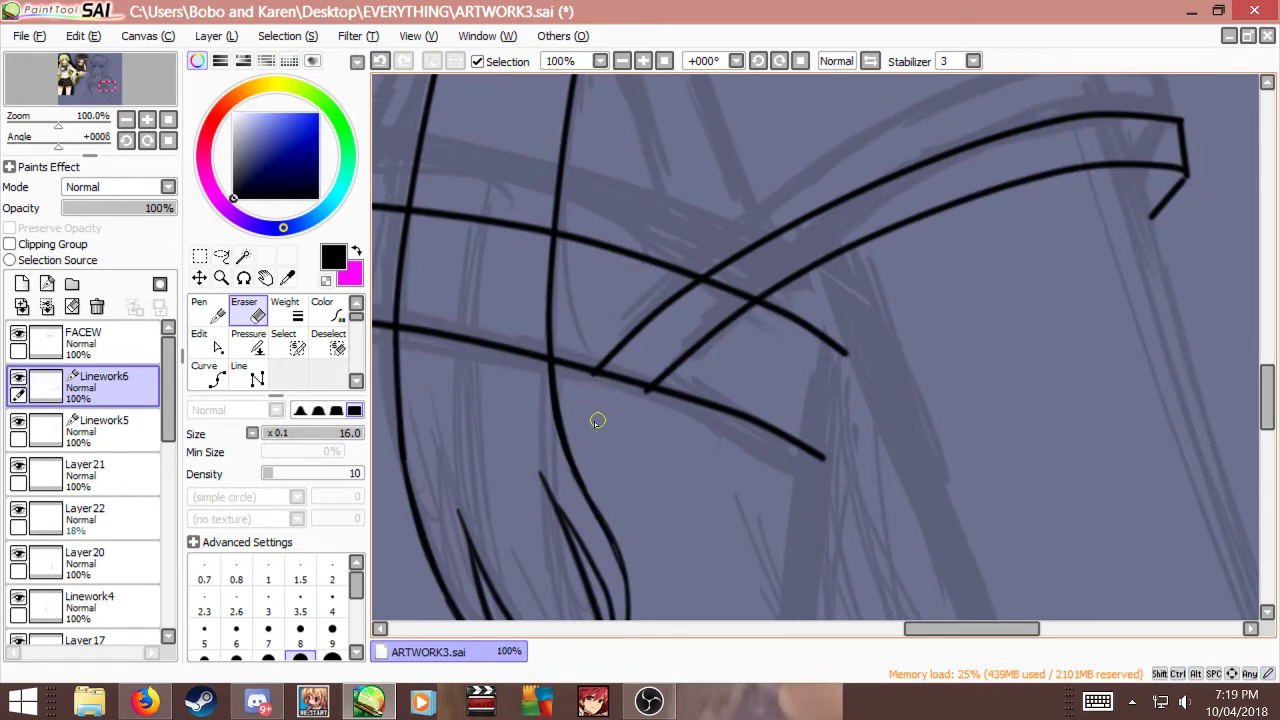
pyautogui.click(22, 284)
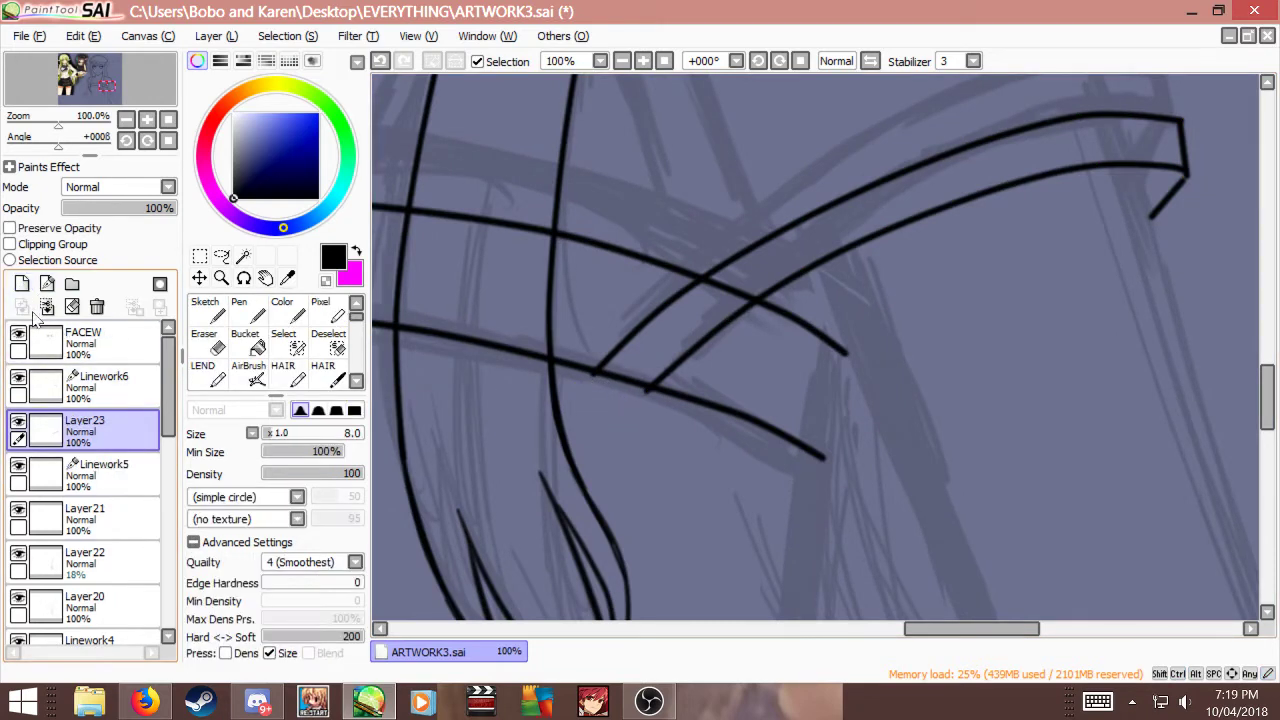
pyautogui.click(90, 388)
pyautogui.click(47, 306)
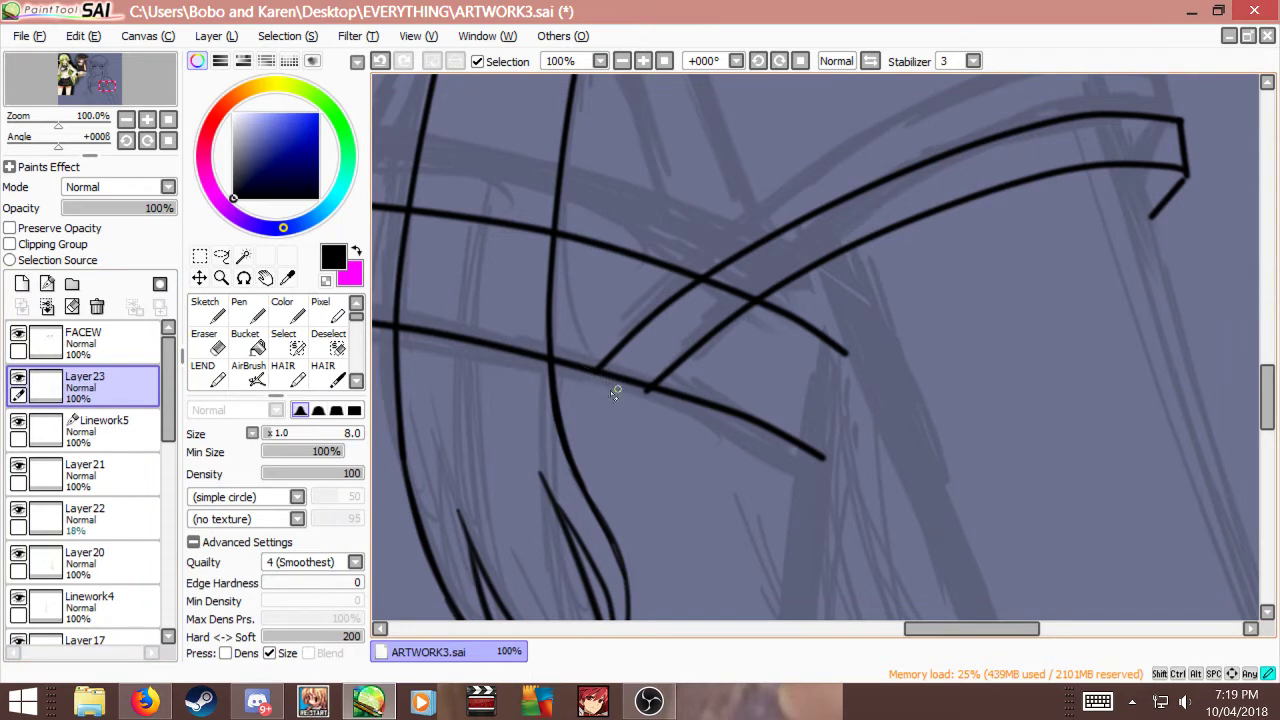
# Step: On a new linework layer above Layer23, ink one edge of the figure's right shoulder strap with the Curve tool at size 9
pyautogui.scroll(-4, 638, 373)
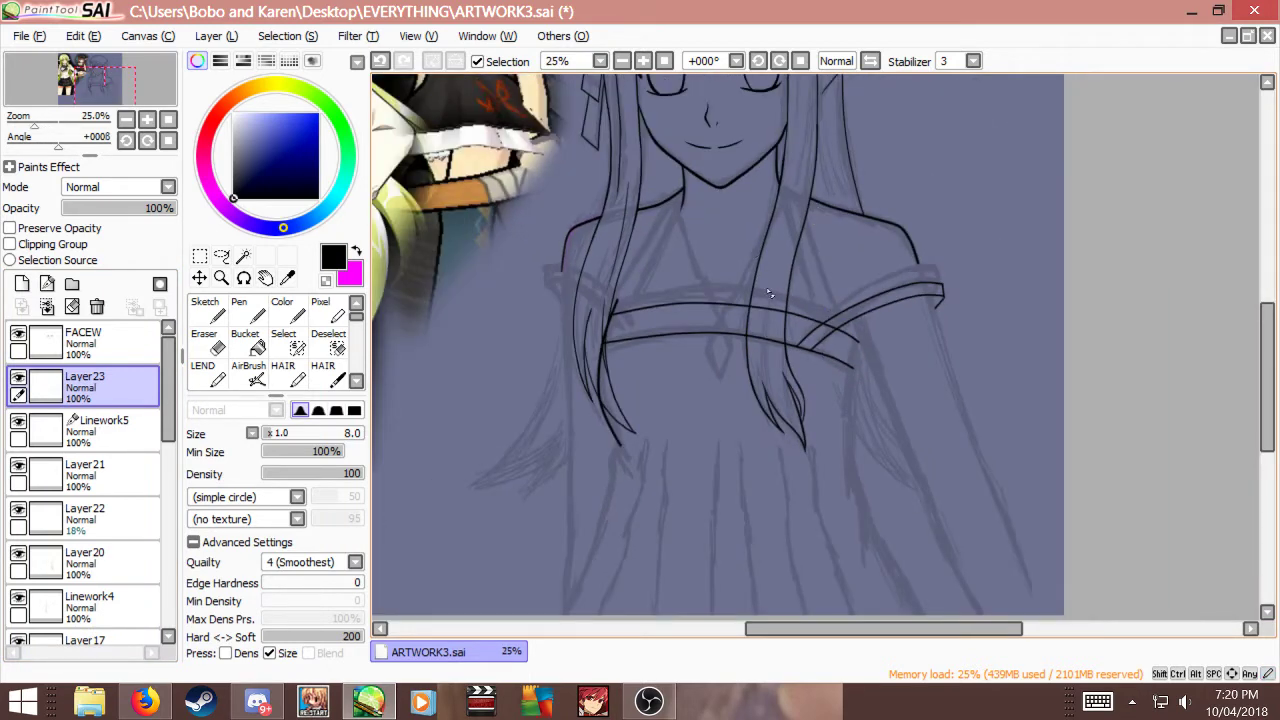
pyautogui.scroll(-1, 769, 293)
pyautogui.scroll(3, 798, 280)
pyautogui.scroll(-1, 700, 330)
pyautogui.scroll(3, 510, 350)
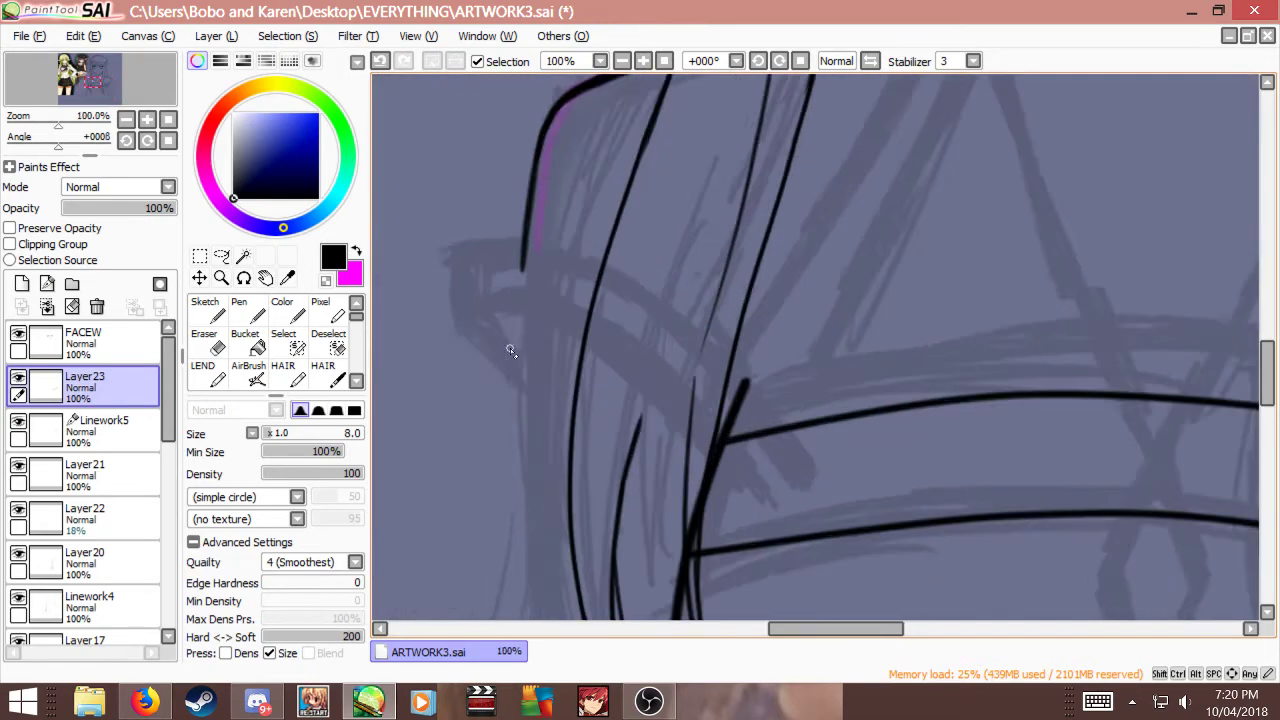
pyautogui.click(46, 284)
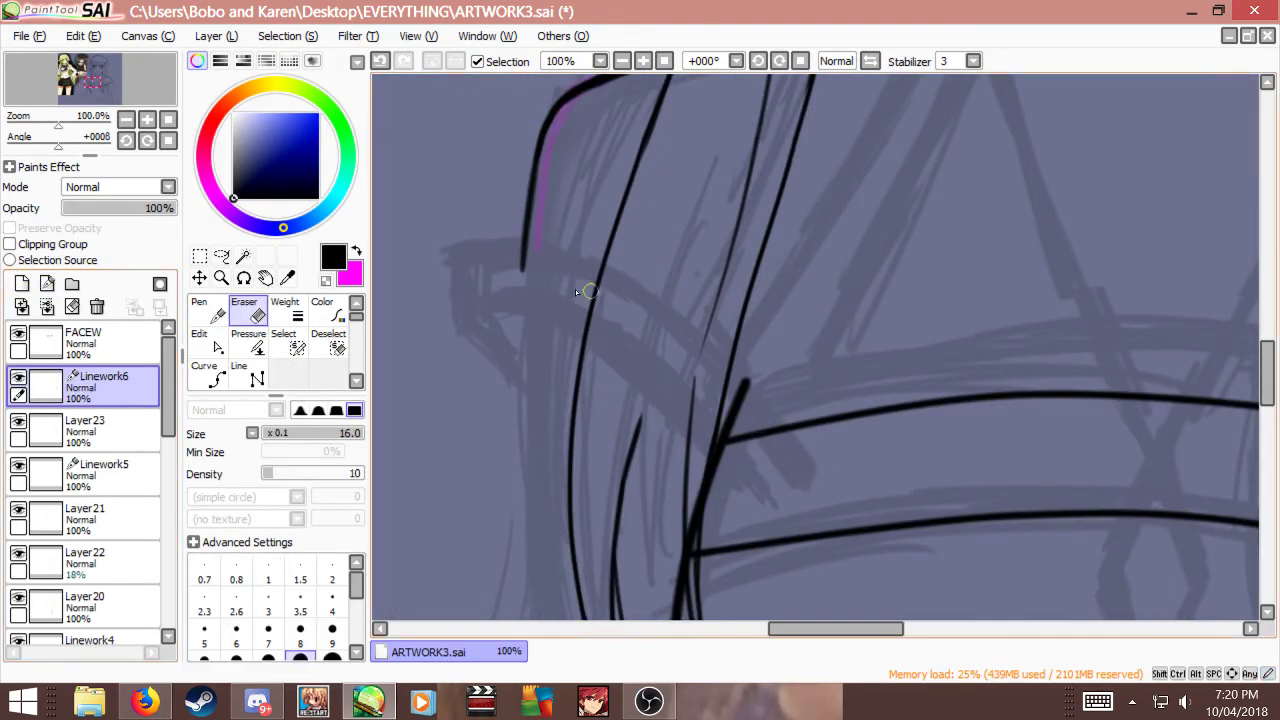
pyautogui.click(217, 373)
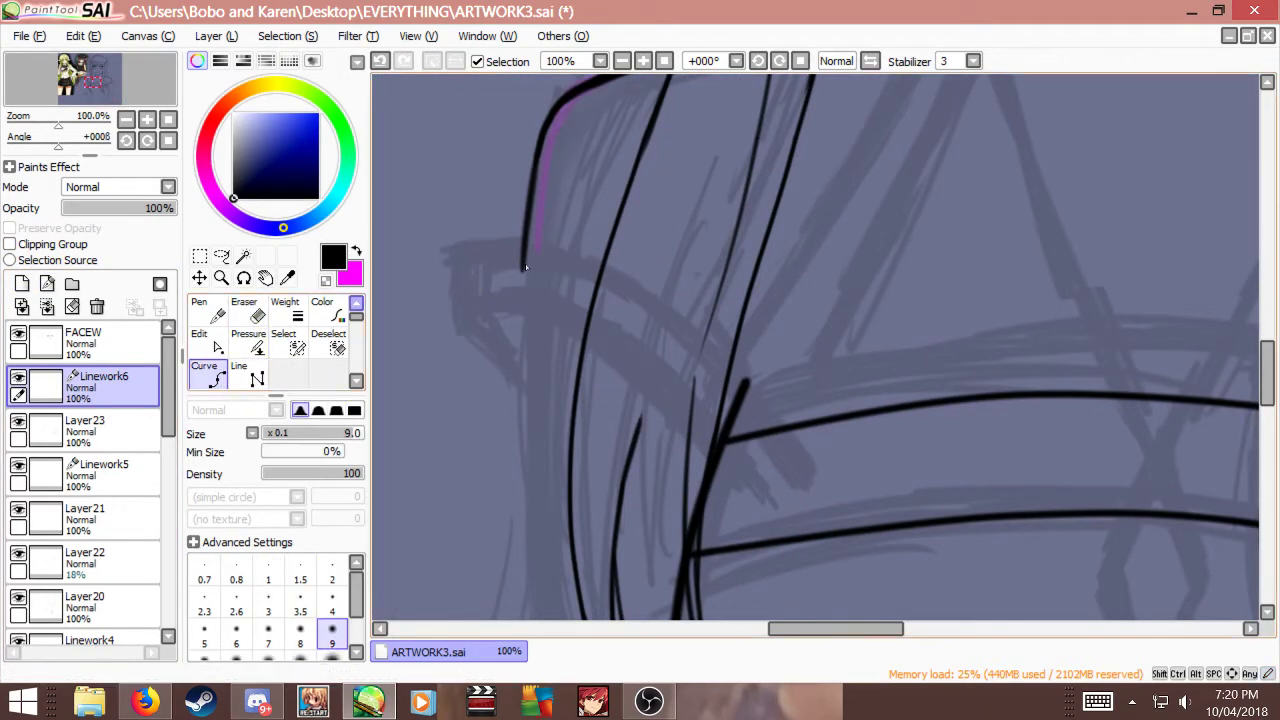
pyautogui.click(530, 256)
pyautogui.click(666, 313)
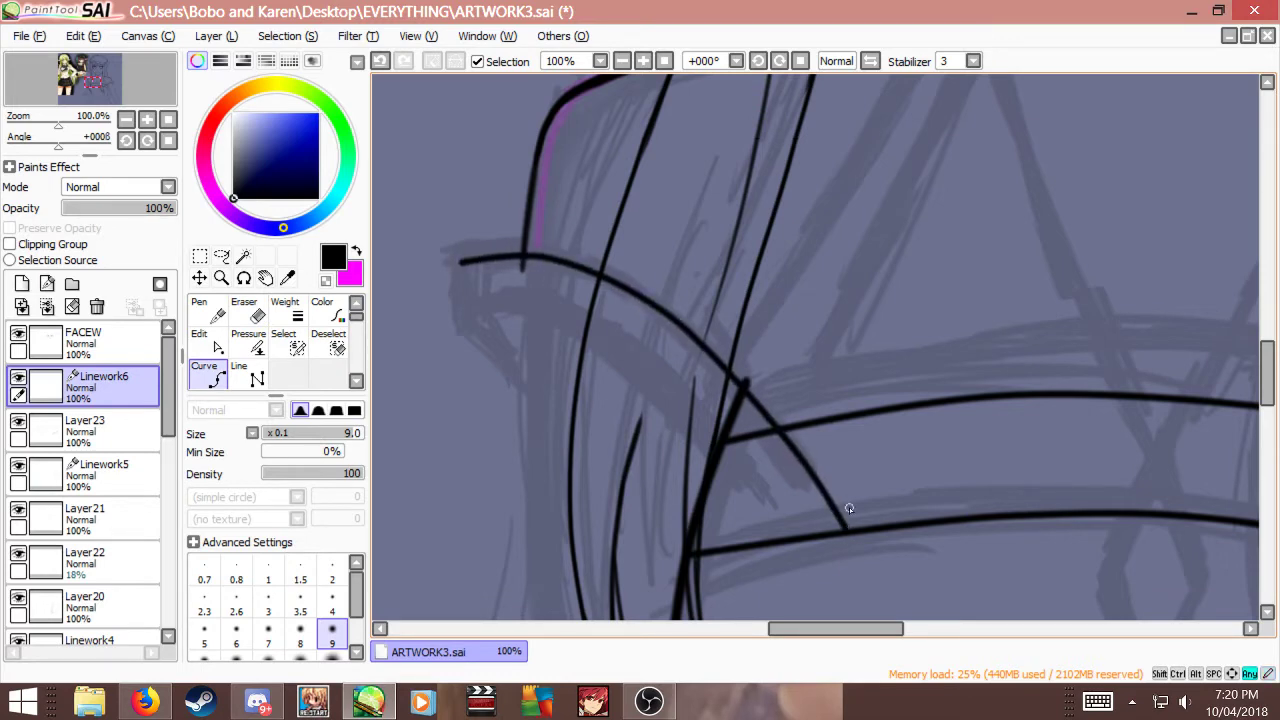
# Step: Transform the right strap's curve, rotating it counterclockwise to a flatter angle and moving it below the sketched strap
pyautogui.scroll(-3, 712, 325)
pyautogui.scroll(1, 492, 309)
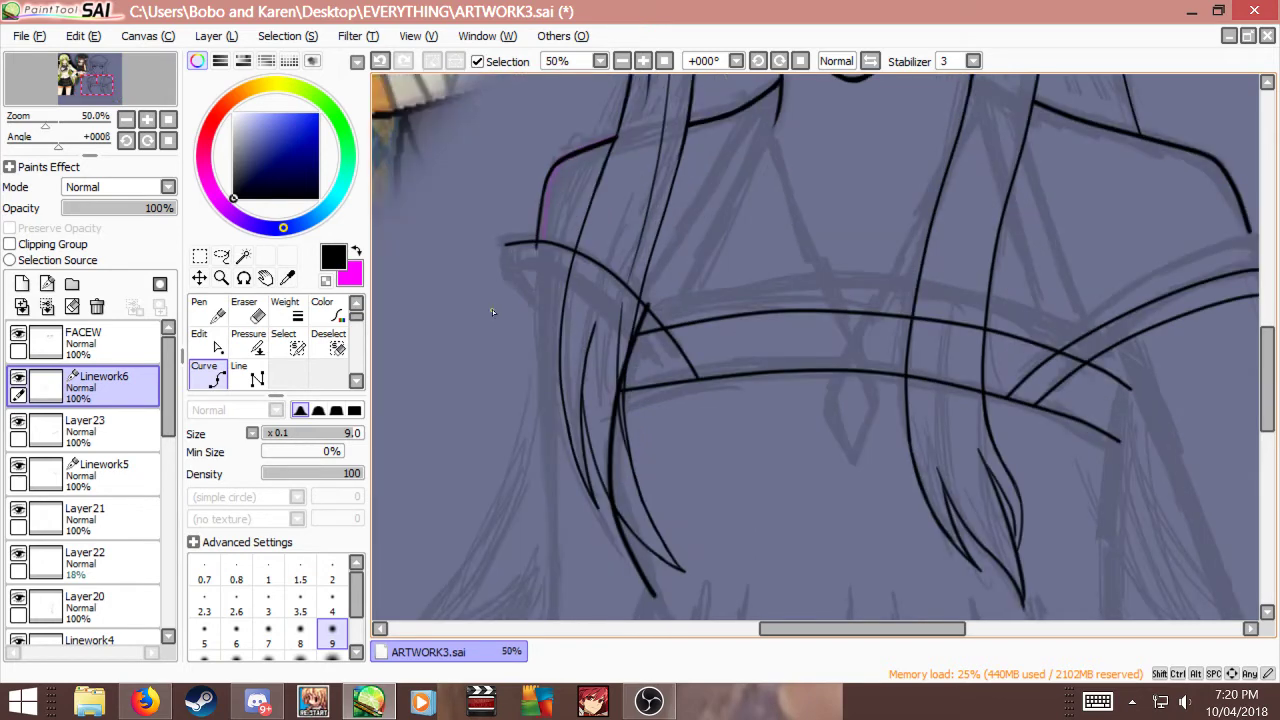
pyautogui.scroll(1, 716, 293)
pyautogui.press('Return')
pyautogui.hotkey('ctrl', 't')
pyautogui.moveTo(638, 321)
pyautogui.mouseDown()
pyautogui.moveTo(630, 335)
pyautogui.moveTo(642, 348)
pyautogui.moveTo(650, 336)
pyautogui.mouseUp()
pyautogui.moveTo(980, 496); pyautogui.dragTo(985, 486)
pyautogui.moveTo(664, 362)
pyautogui.mouseDown()
pyautogui.moveTo(643, 338)
pyautogui.moveTo(661, 368)
pyautogui.mouseUp()
pyautogui.scroll(-3, 680, 275)
pyautogui.scroll(1, 694, 269)
pyautogui.moveTo(757, 375); pyautogui.dragTo(780, 378)
pyautogui.press('Return')
# Step: Lower the curve's two middle-upper anchor points to flatten its arch, and rotate the whole curve slightly counterclockwise
pyautogui.scroll(2, 622, 263)
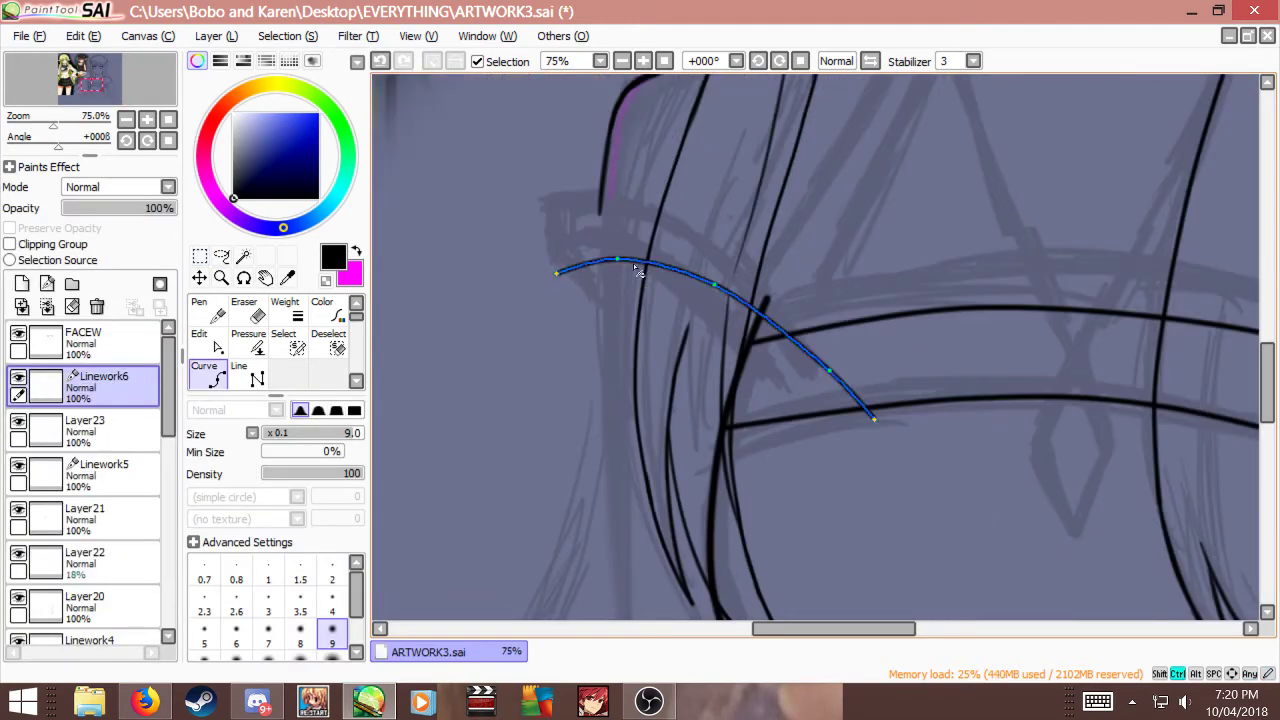
pyautogui.moveTo(623, 265); pyautogui.dragTo(623, 273)
pyautogui.moveTo(716, 287); pyautogui.dragTo(716, 299)
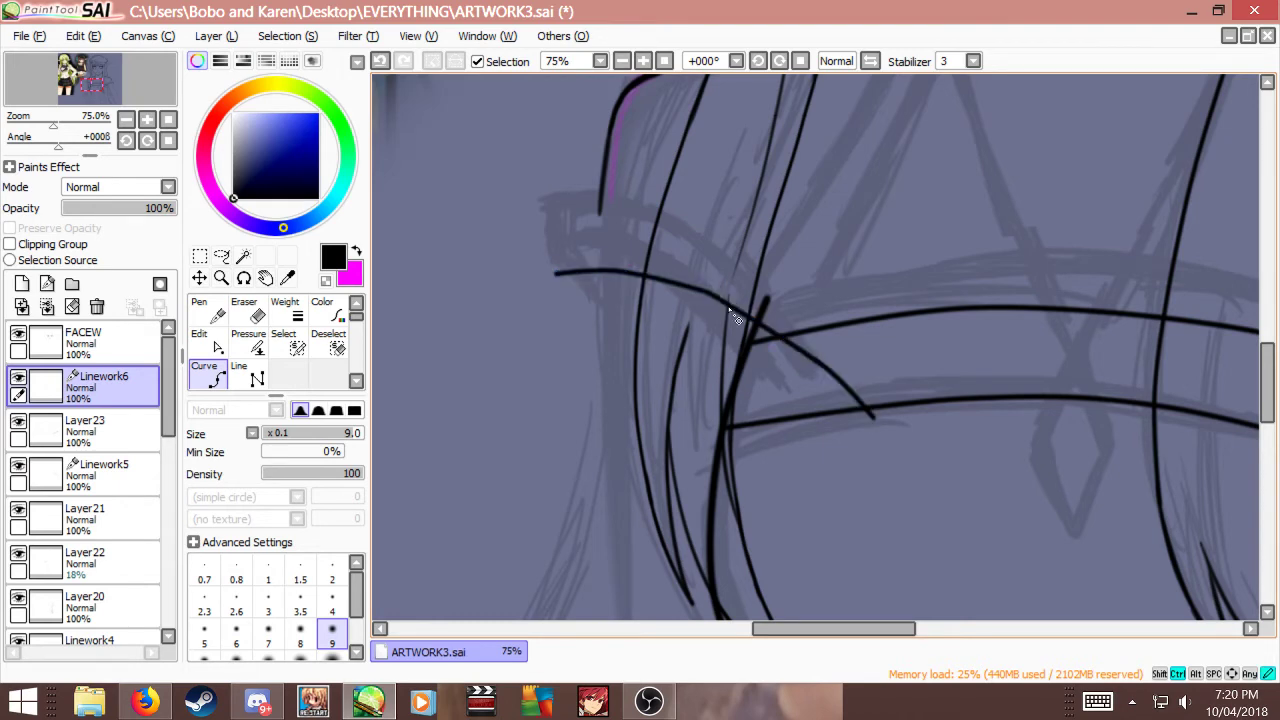
pyautogui.scroll(-3, 752, 320)
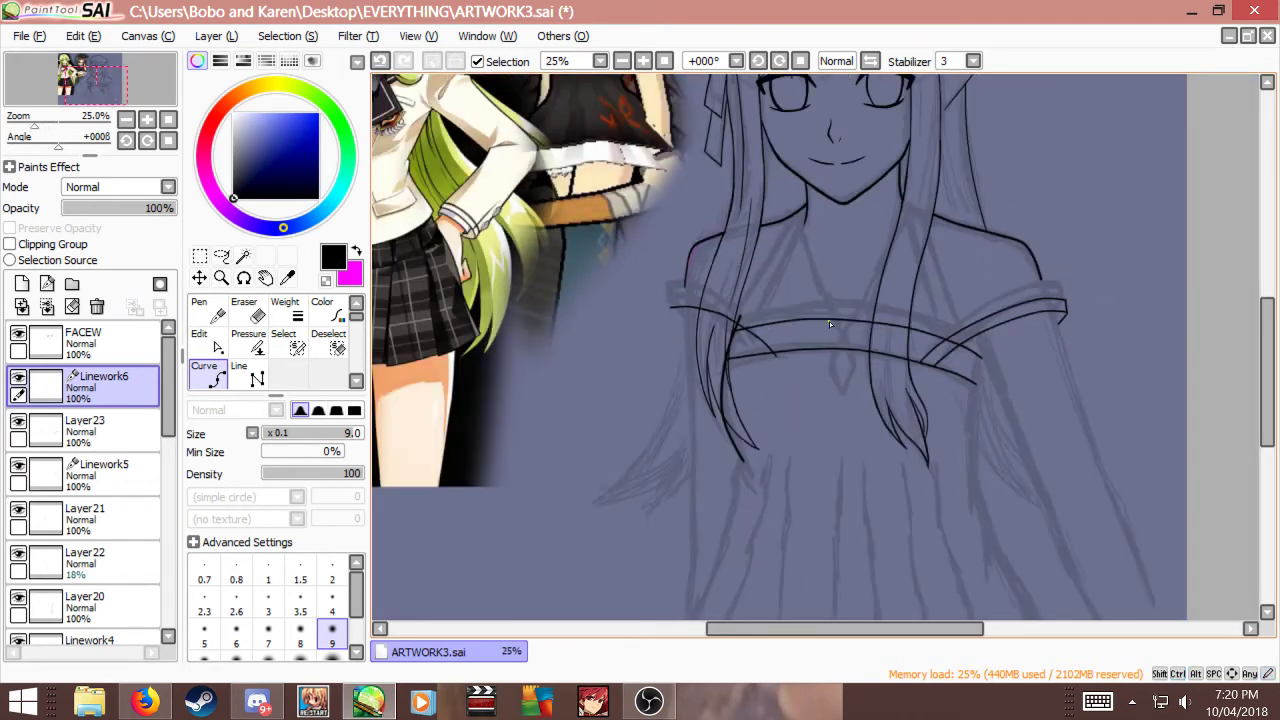
pyautogui.scroll(3, 829, 321)
pyautogui.hotkey('ctrl', 't')
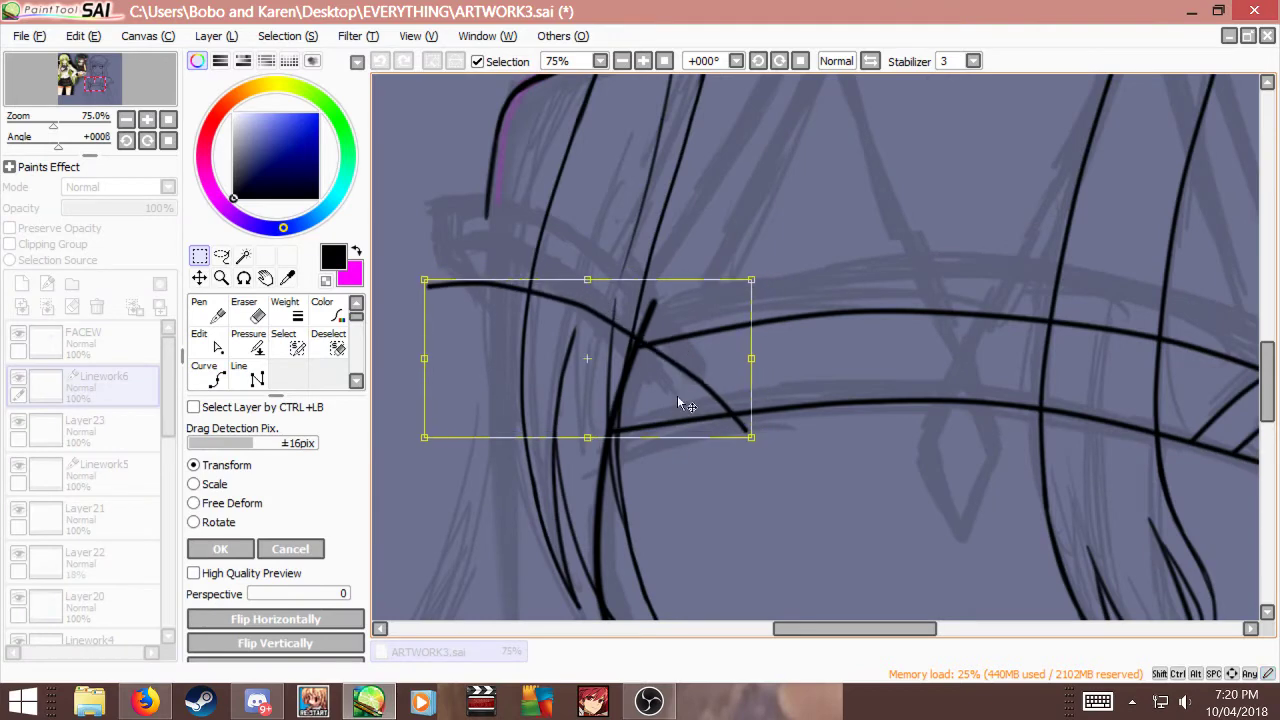
pyautogui.moveTo(805, 471); pyautogui.dragTo(809, 459)
pyautogui.press('Return')
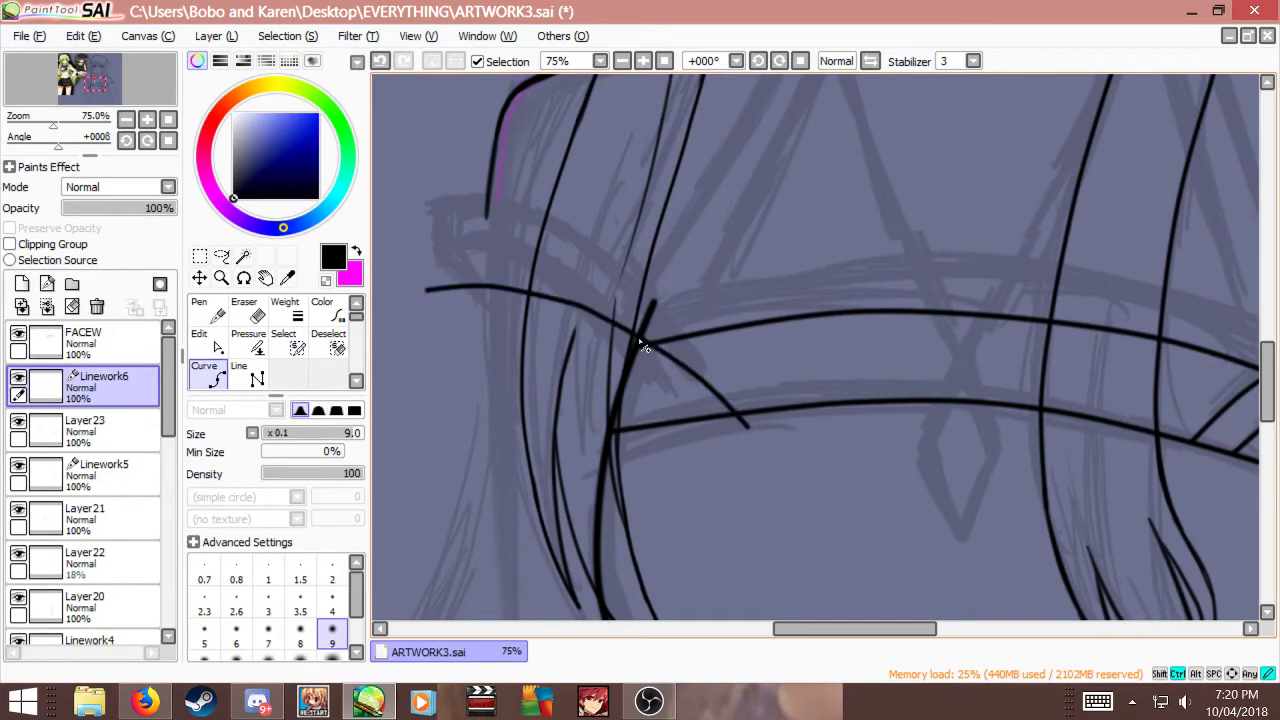
# Step: Try shifting the right strap's curve inward toward the centre of the chest
pyautogui.scroll(-2, 542, 312)
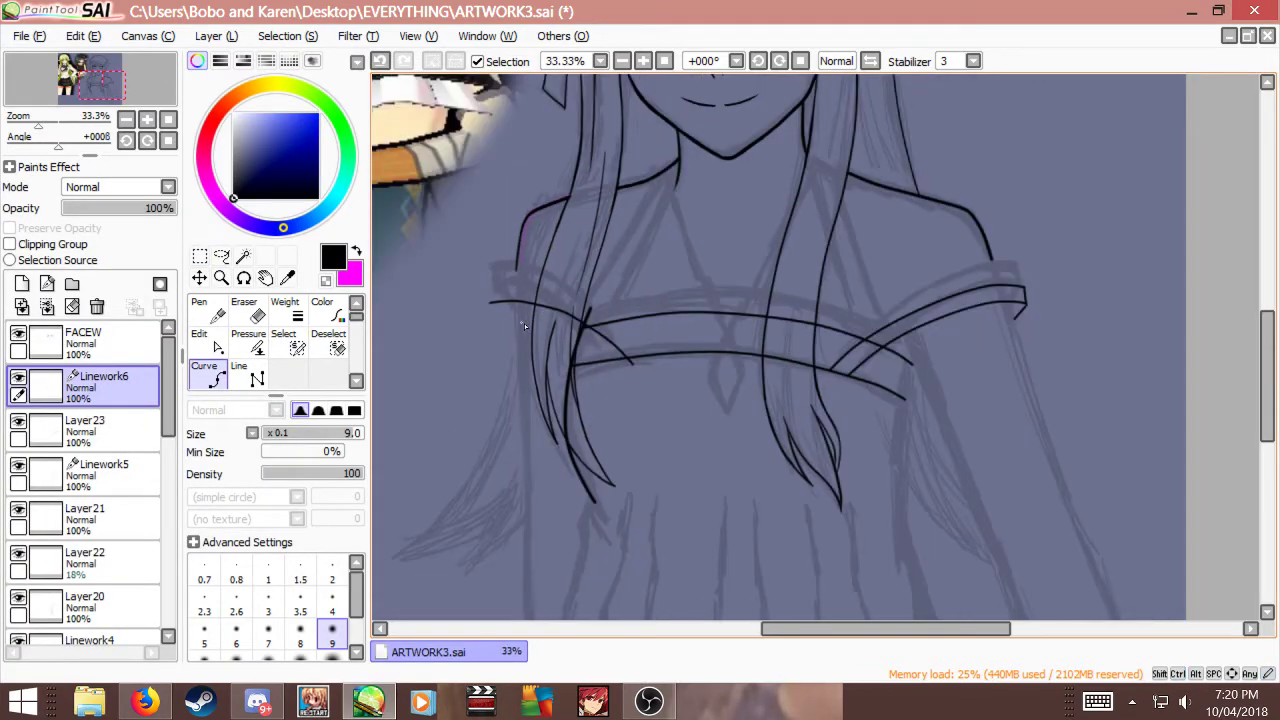
pyautogui.scroll(1, 551, 325)
pyautogui.scroll(-1, 551, 325)
pyautogui.scroll(3, 551, 330)
pyautogui.hotkey('ctrl', 't')
pyautogui.moveTo(588, 343); pyautogui.dragTo(629, 343)
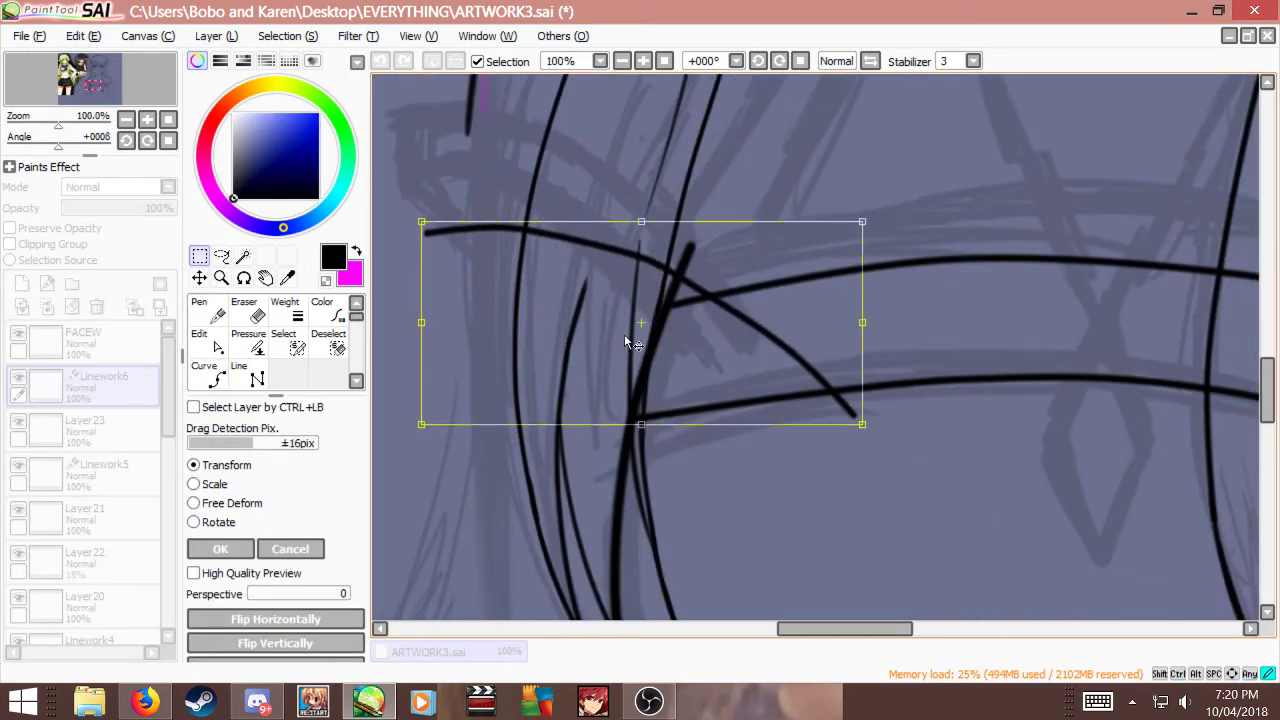
pyautogui.press('Return')
pyautogui.scroll(-3, 630, 336)
pyautogui.scroll(2, 655, 342)
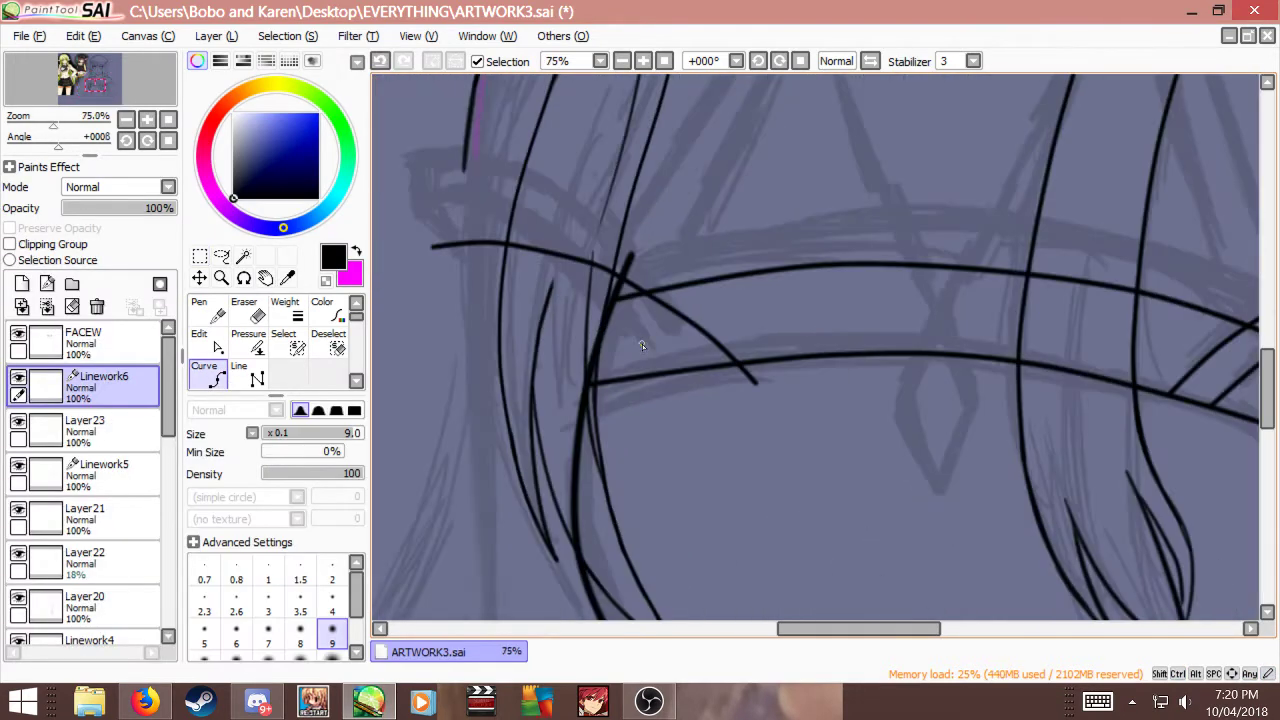
# Step: Move the right strap's curve outward so it extends past the shoulder, and apply the transformation
pyautogui.hotkey('ctrl', 't')
pyautogui.moveTo(645, 348); pyautogui.dragTo(580, 350)
pyautogui.press('Return')
pyautogui.scroll(-2, 575, 330)
pyautogui.scroll(2, 638, 338)
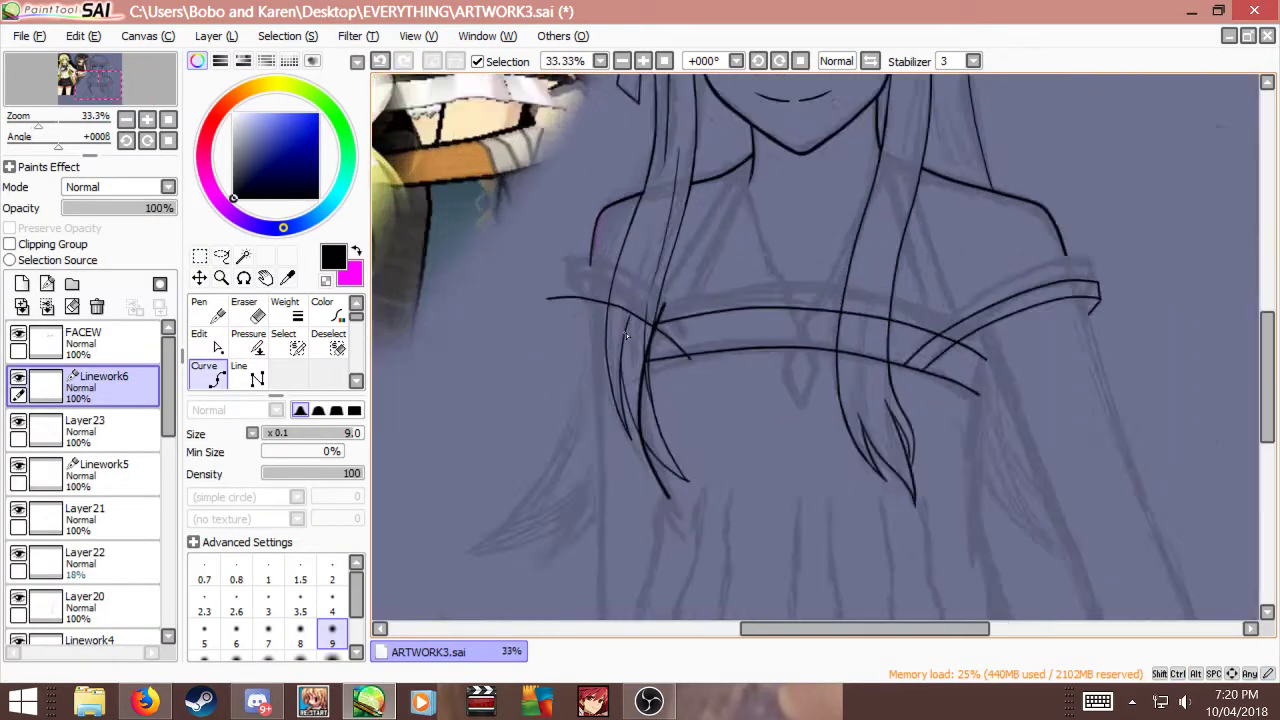
pyautogui.hotkey('ctrl', 't')
pyautogui.press('Return')
# Step: Trim the outer end of the right strap's curve with the Eraser
pyautogui.scroll(-3, 636, 335)
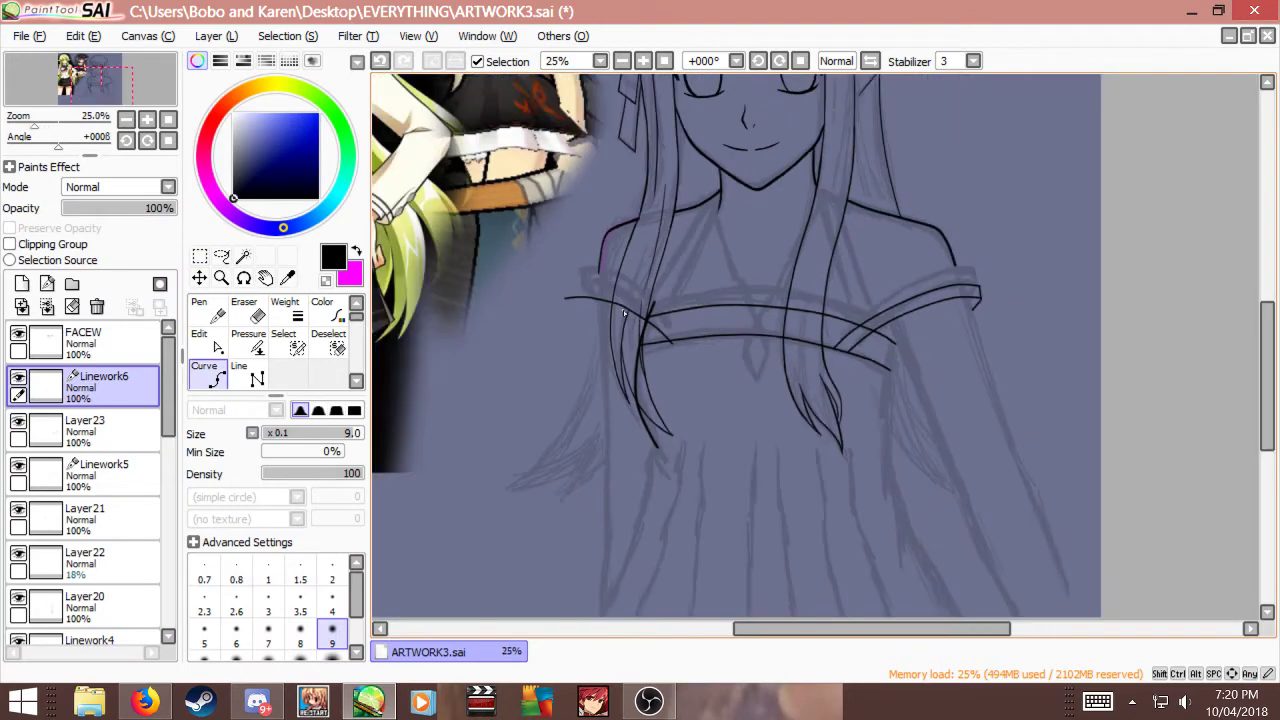
pyautogui.scroll(3, 628, 325)
pyautogui.press('e')
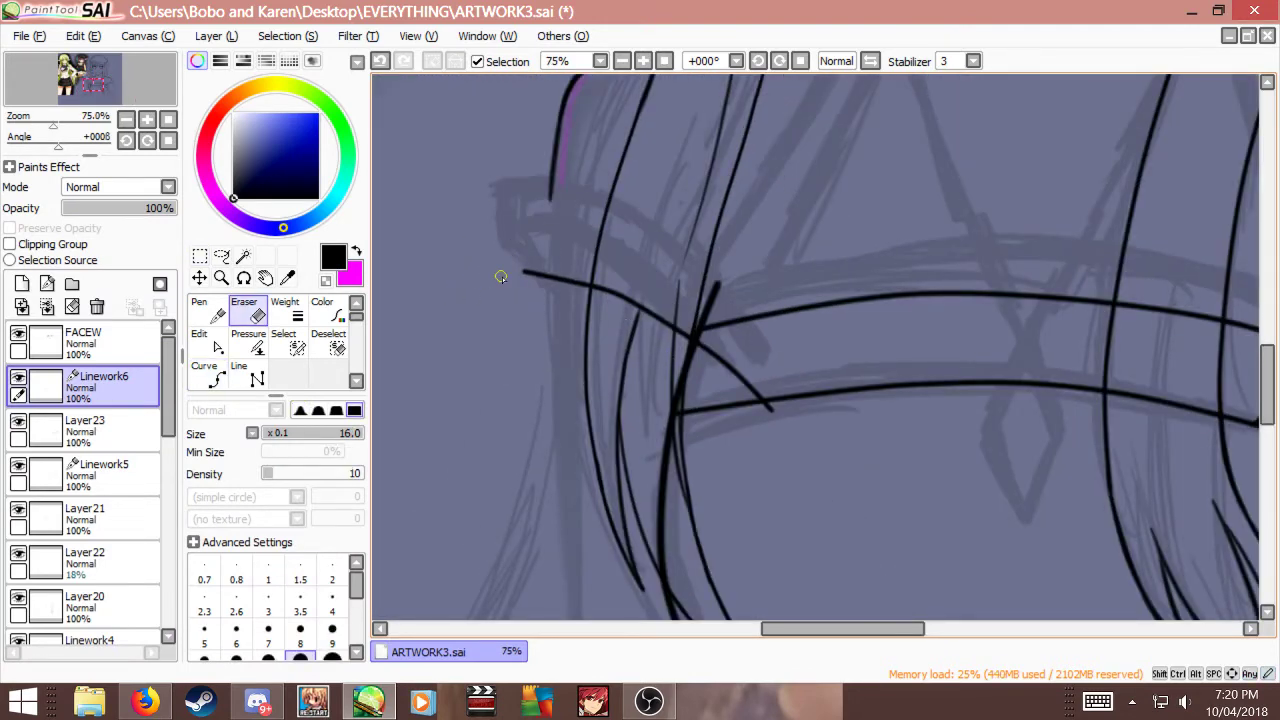
pyautogui.scroll(-3, 689, 405)
pyautogui.scroll(3, 747, 383)
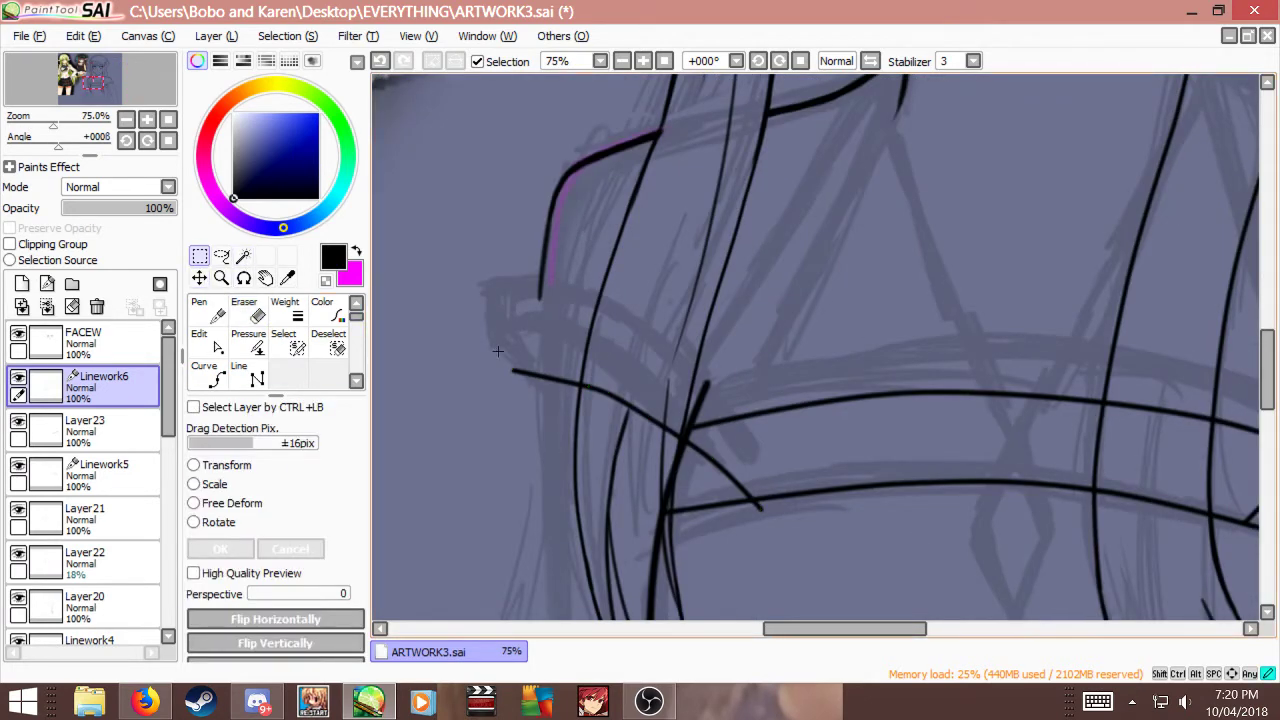
# Step: Copy the right strap's curve to a new layer and offset the copy up and inward as the strap's second edge
pyautogui.moveTo(456, 304); pyautogui.dragTo(846, 566)
pyautogui.hotkey('ctrl', 'c')
pyautogui.hotkey('ctrl', 'v')
pyautogui.hotkey('ctrl', 't')
pyautogui.moveTo(678, 470); pyautogui.dragTo(644, 417)
pyautogui.press('Return')
pyautogui.scroll(-2, 630, 394)
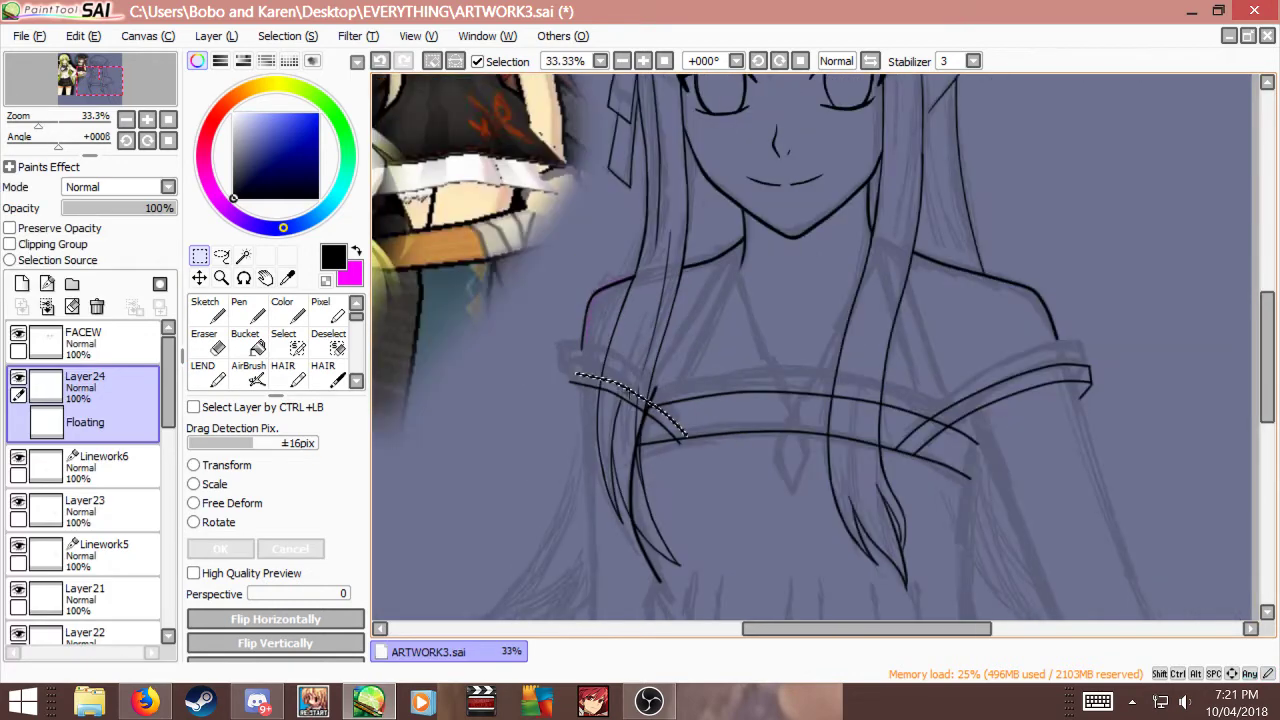
pyautogui.hotkey('ctrl', 'd')
pyautogui.scroll(4, 696, 416)
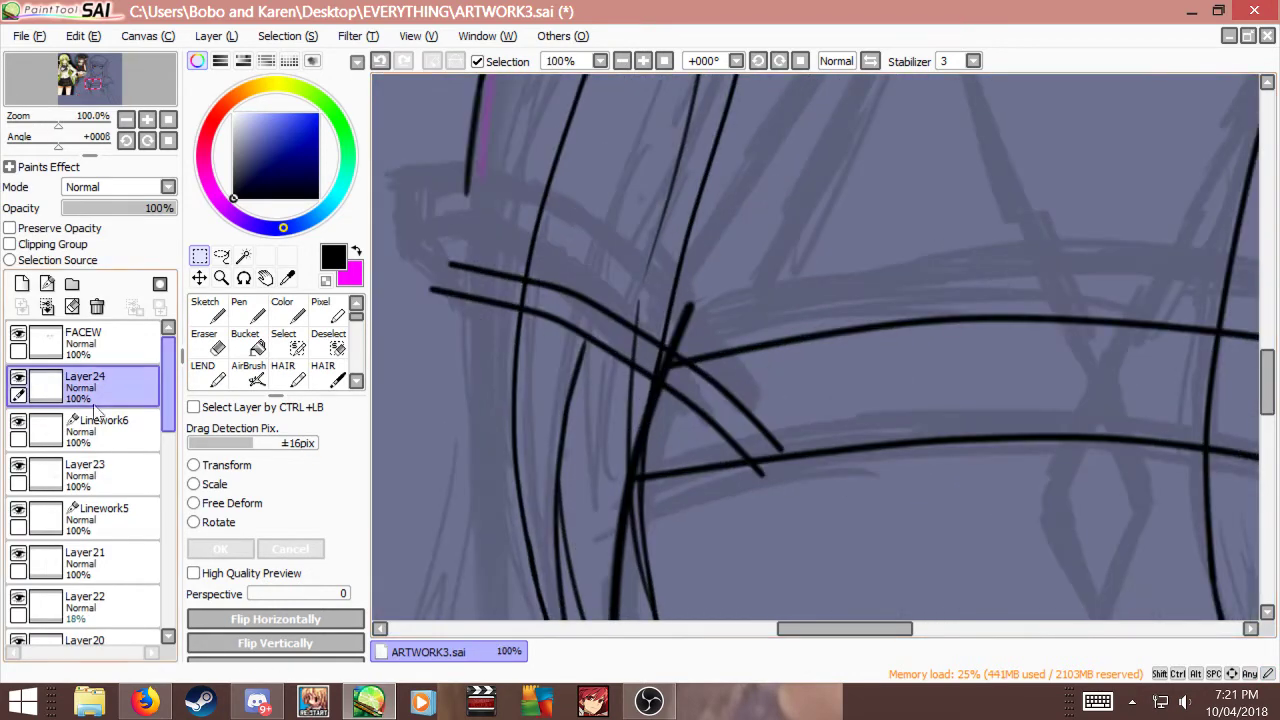
pyautogui.click(100, 430)
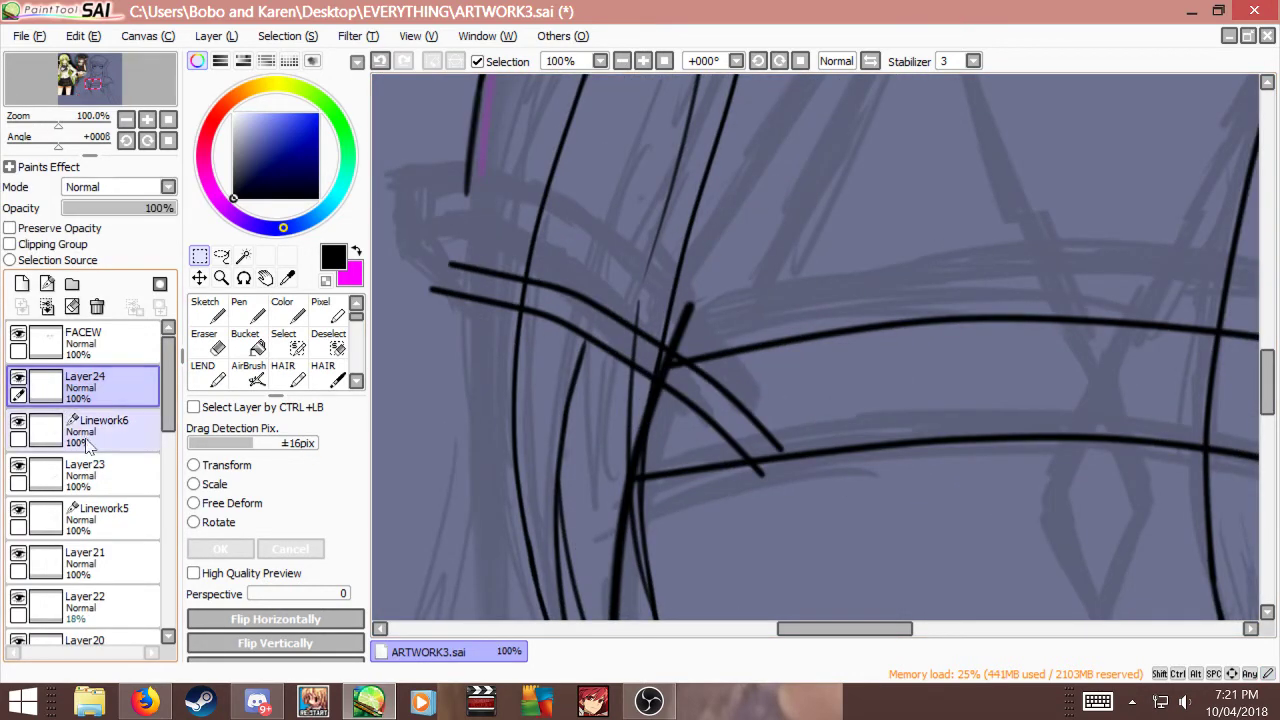
# Step: Move the right strap's lower curve on Linework6 slightly down to widen the gap below the upper curve
pyautogui.hotkey('ctrl', 't')
pyautogui.press('Return')
pyautogui.scroll(-3, 645, 385)
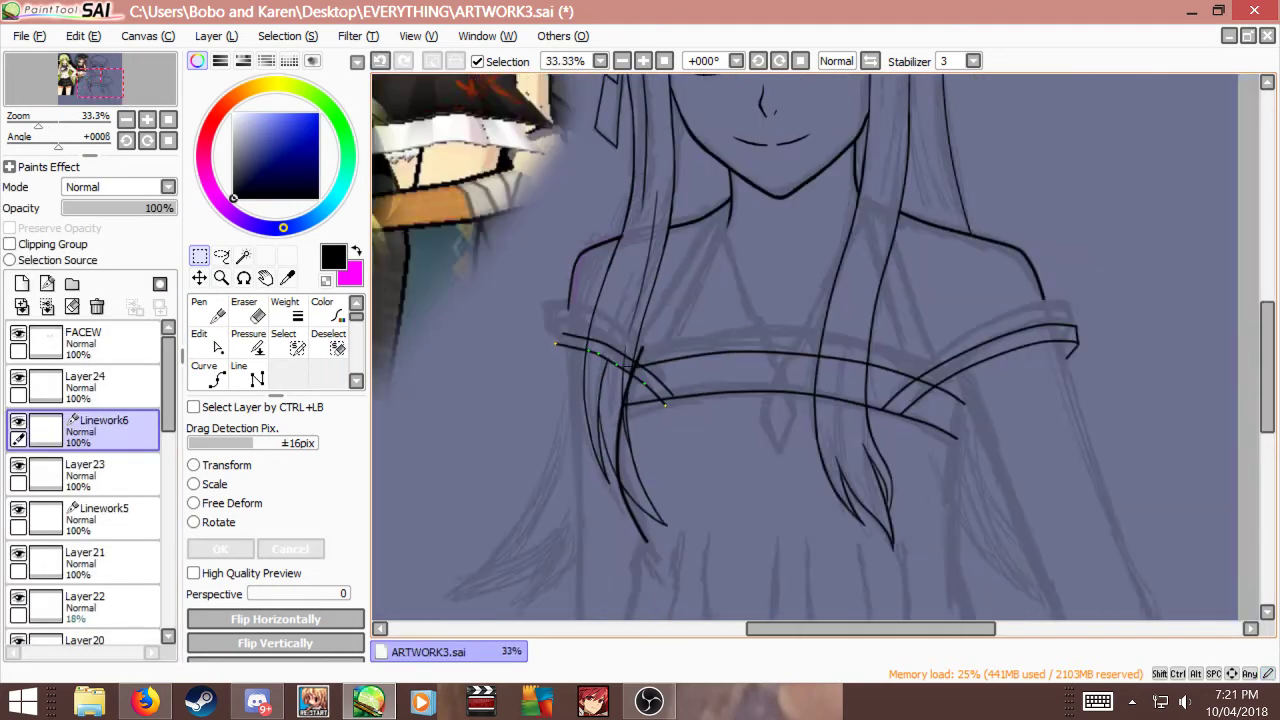
pyautogui.scroll(4, 716, 378)
pyautogui.hotkey('ctrl', 't')
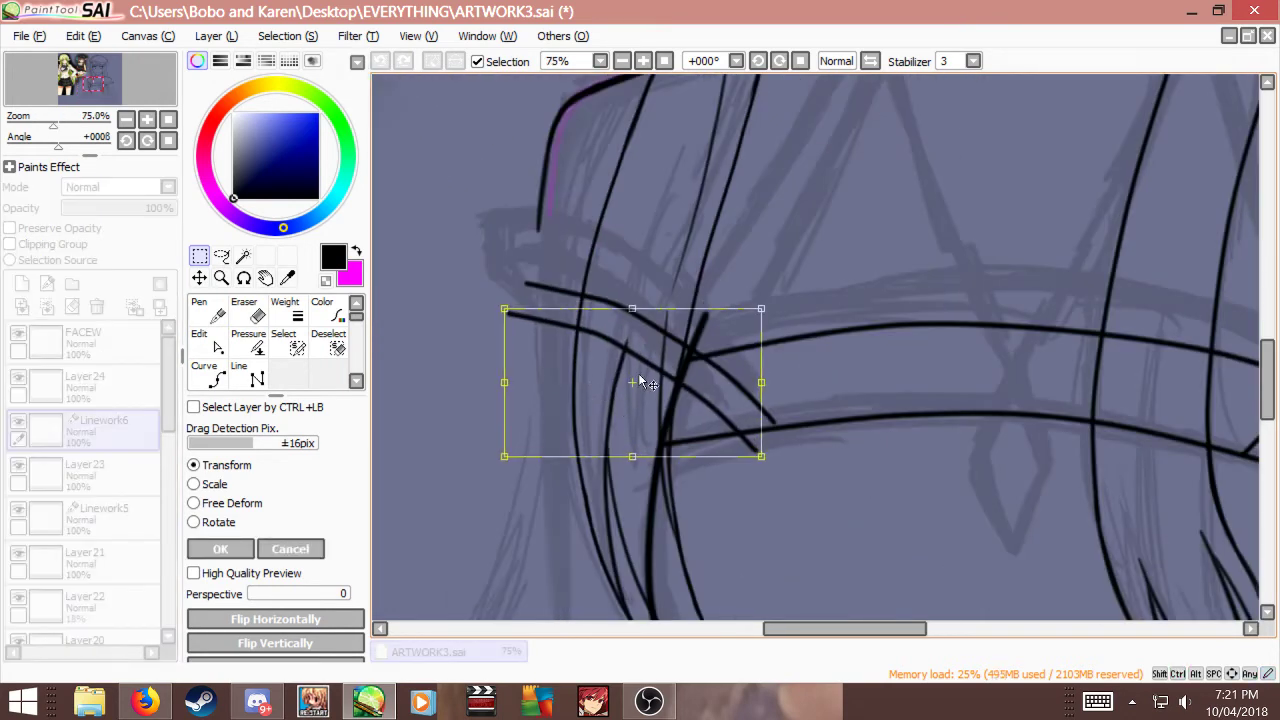
pyautogui.press('Return')
pyautogui.scroll(-2, 638, 373)
pyautogui.scroll(-1, 617, 348)
pyautogui.scroll(1, 640, 342)
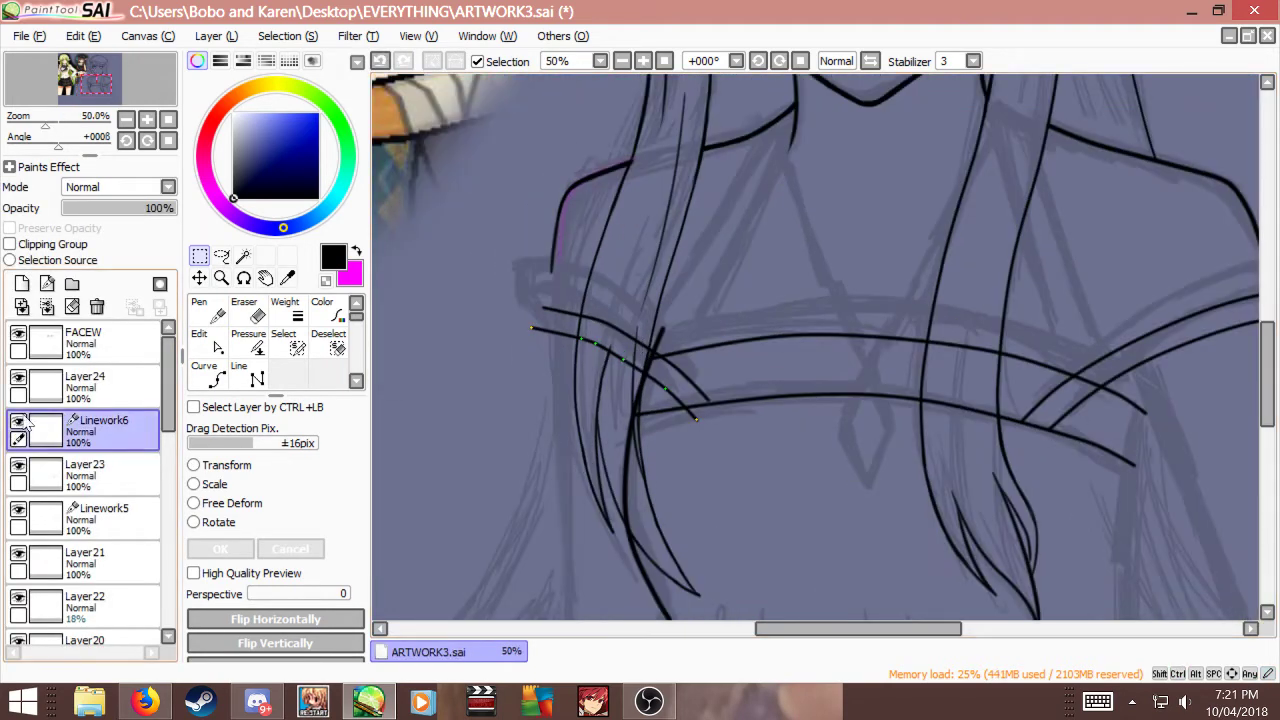
# Step: Shift the right strap's upper curve on Layer24 and rotate it slightly to align with the lower curve
pyautogui.click(100, 386)
pyautogui.scroll(2, 614, 336)
pyautogui.hotkey('ctrl', 't')
pyautogui.moveTo(653, 389); pyautogui.dragTo(645, 396)
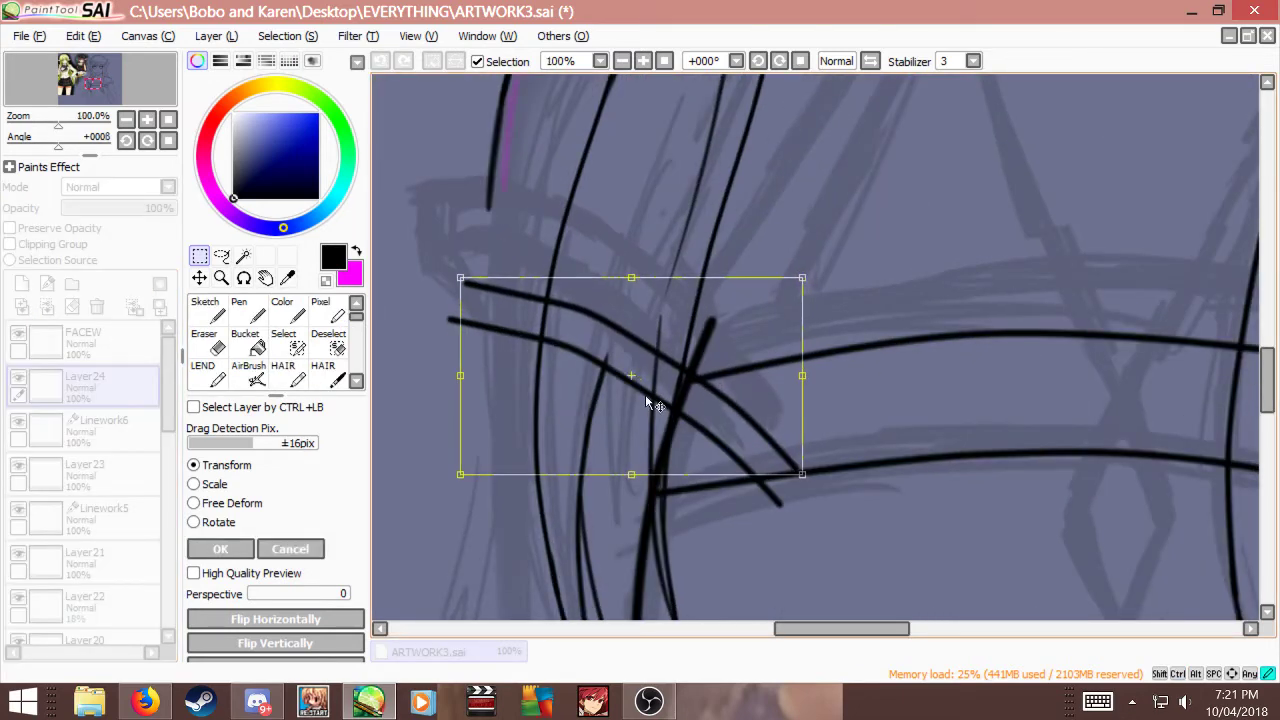
pyautogui.moveTo(881, 525); pyautogui.dragTo(859, 504)
pyautogui.moveTo(757, 428); pyautogui.dragTo(765, 428)
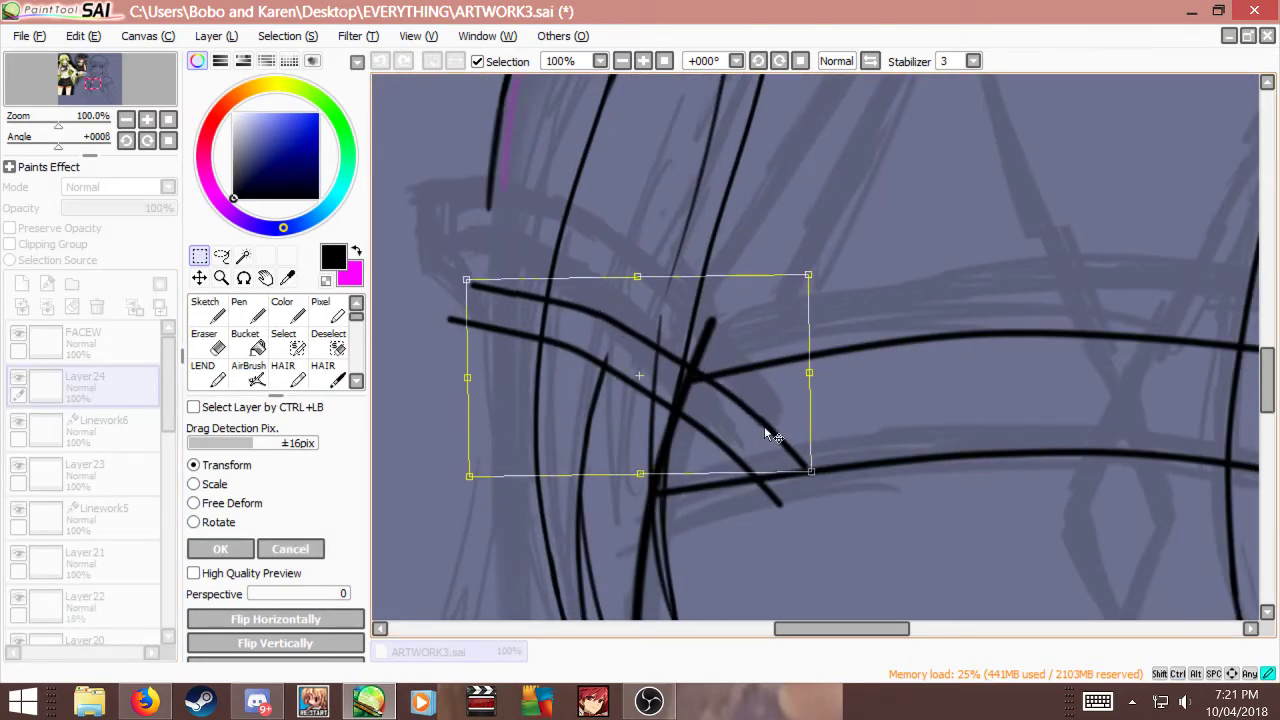
pyautogui.press('Return')
pyautogui.scroll(-1, 682, 391)
pyautogui.scroll(1, 682, 391)
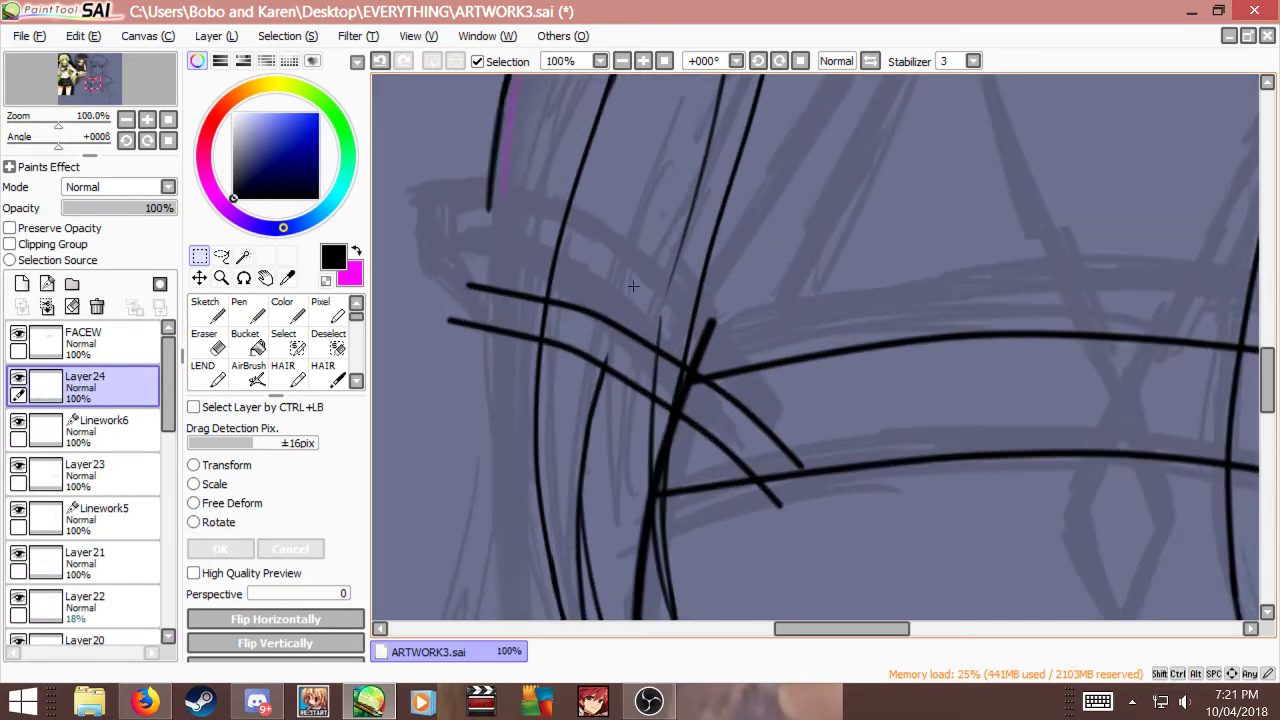
pyautogui.scroll(-4, 632, 286)
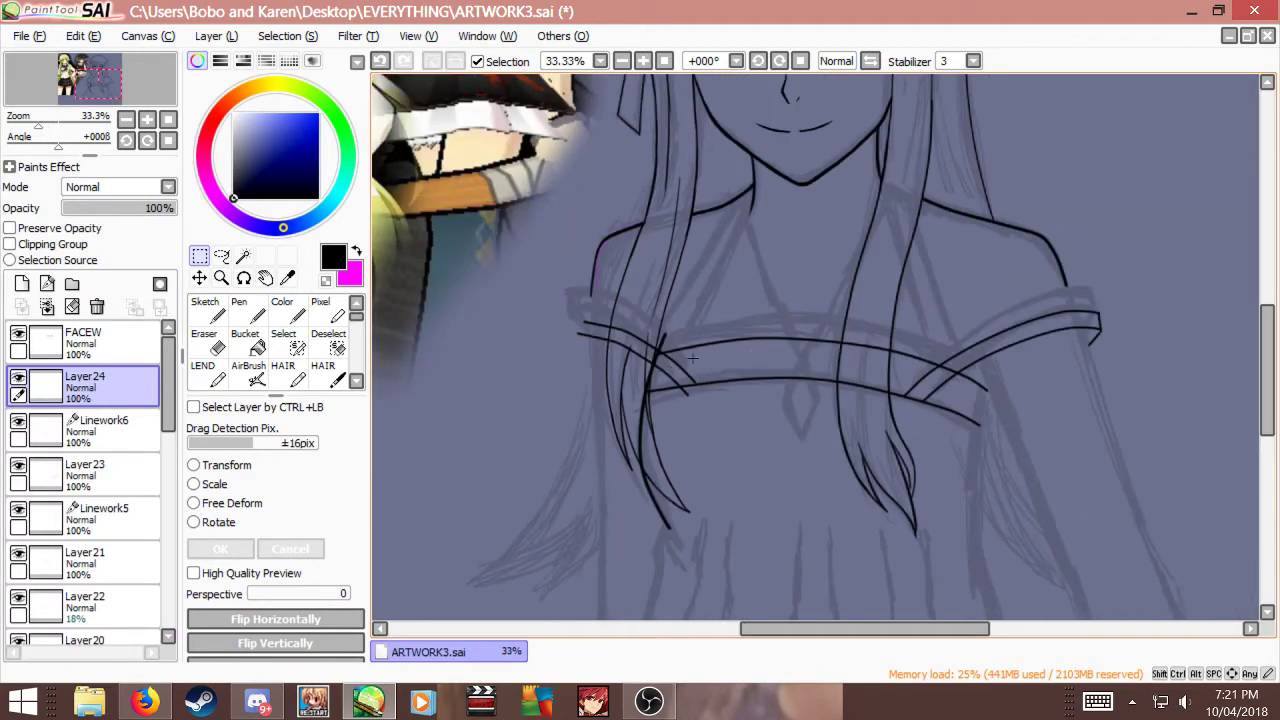
pyautogui.scroll(1, 663, 377)
pyautogui.scroll(1, 588, 320)
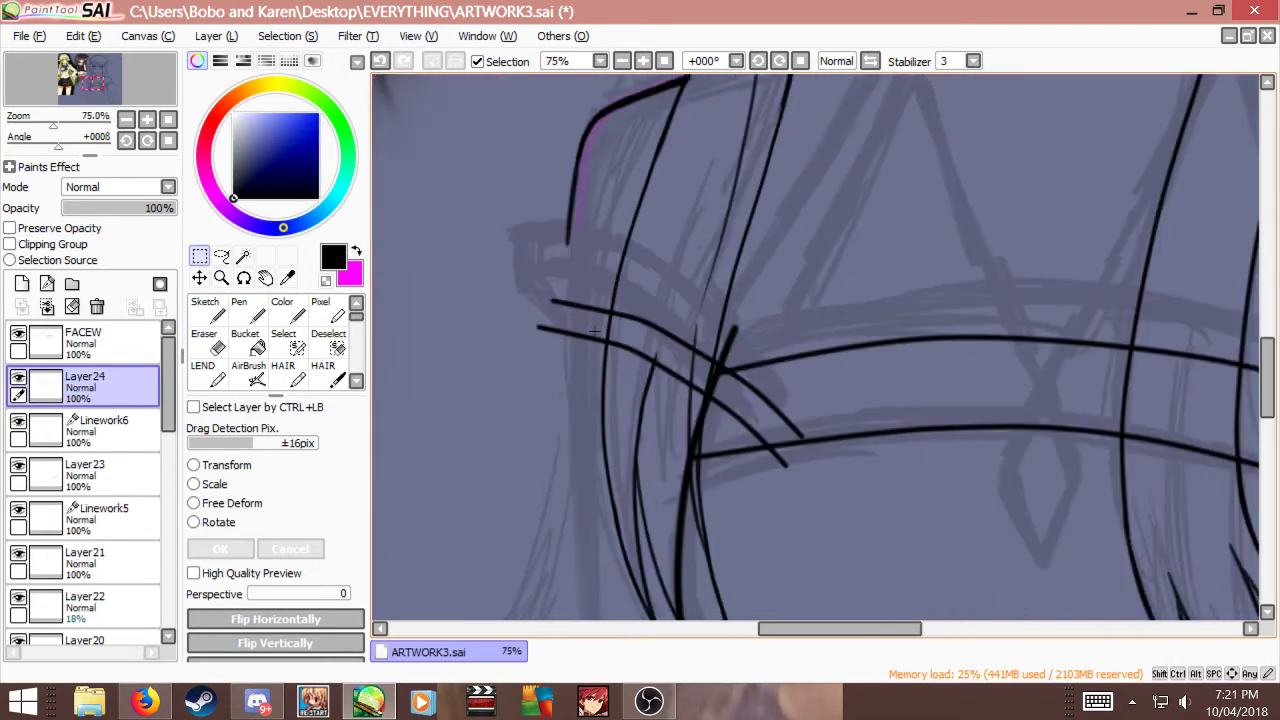
# Step: Merge the right strap's lower curve from Linework6 with the upper curve into Layer24
pyautogui.moveTo(60, 388)
pyautogui.mouseDown()
pyautogui.moveTo(60, 432)
pyautogui.moveTo(62, 405)
pyautogui.mouseUp()
pyautogui.click(60, 402)
pyautogui.click(46, 306)
pyautogui.press('e')
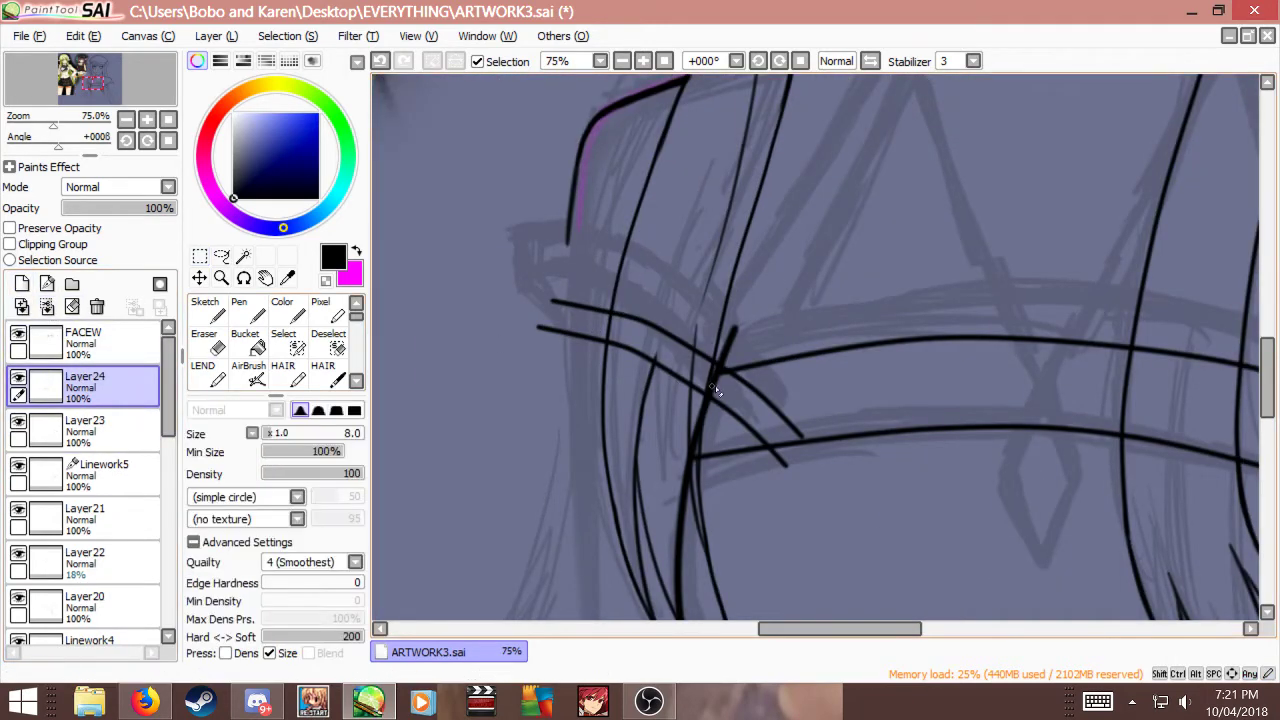
pyautogui.scroll(-3, 669, 395)
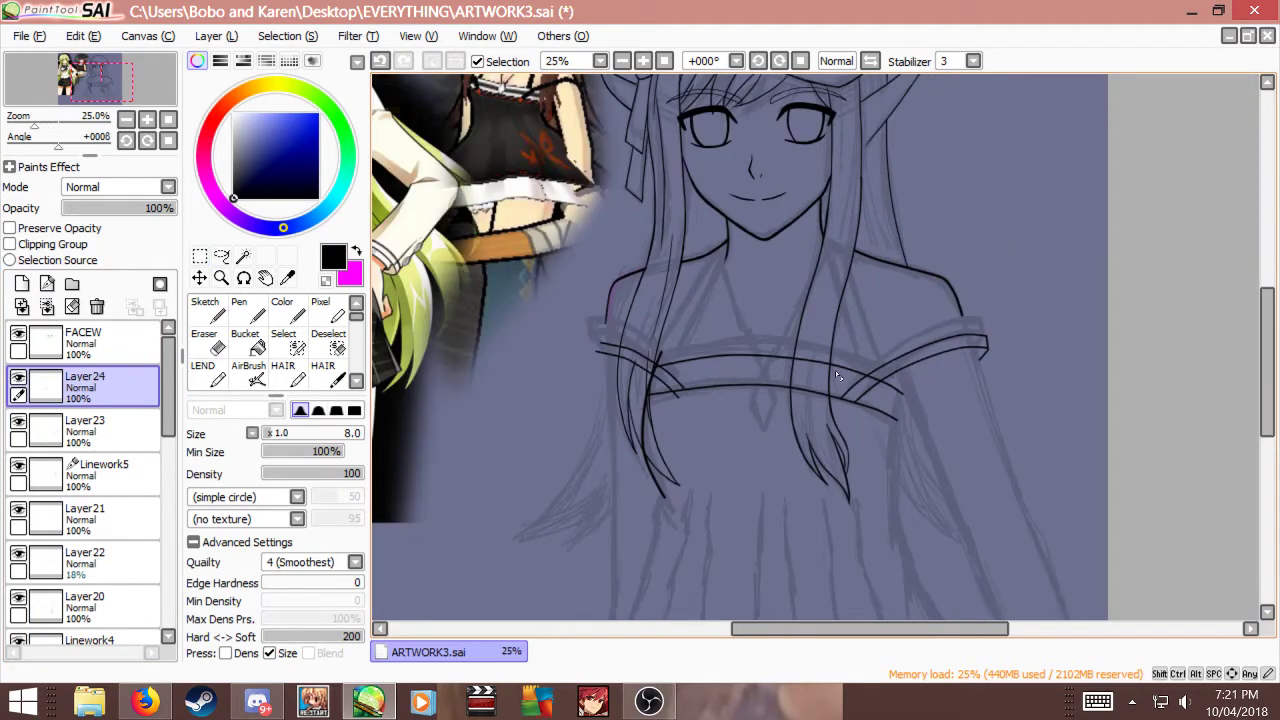
# Step: Hide Layer24 with the right strap's curves, and toggle Layer23's visibility to check that it holds the finished left strap
pyautogui.click(19, 377)
pyautogui.click(60, 470)
pyautogui.click(43, 428)
pyautogui.click(18, 422)
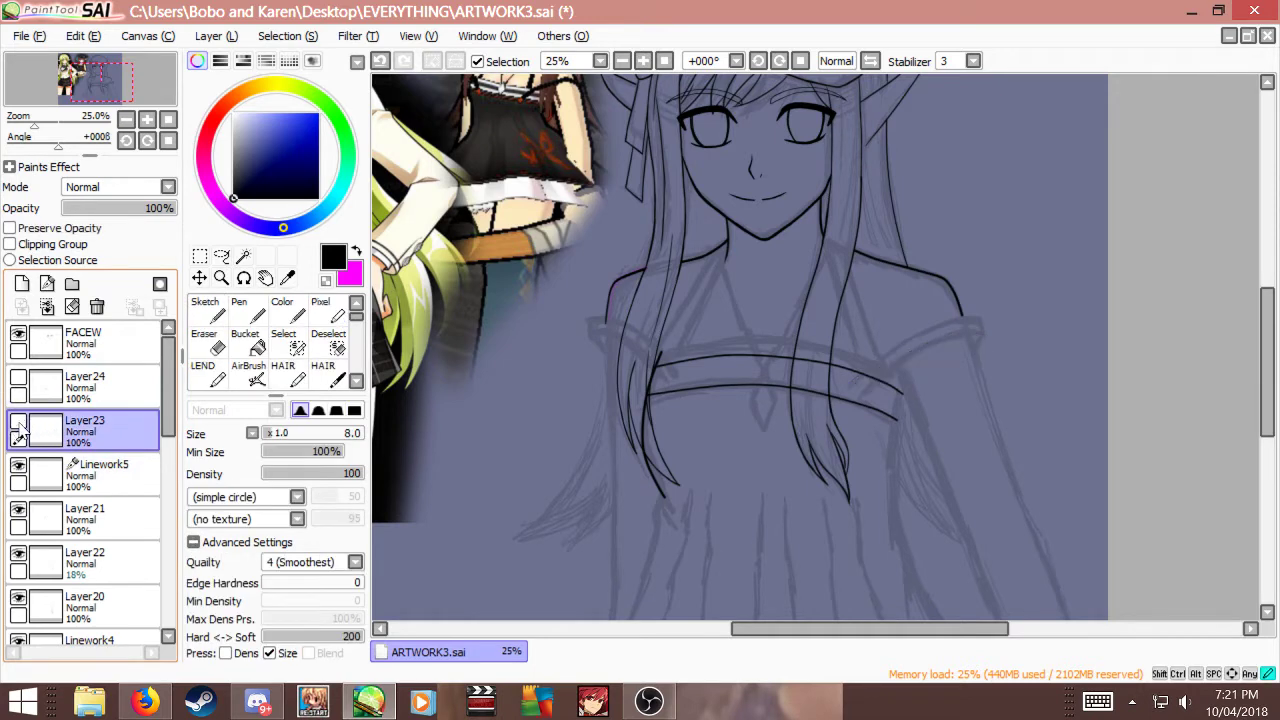
pyautogui.click(18, 422)
# Step: Copy the finished left strap to a new layer, flip the copy horizontally and place it at the character's right shoulder
pyautogui.click(221, 255)
pyautogui.click(199, 255)
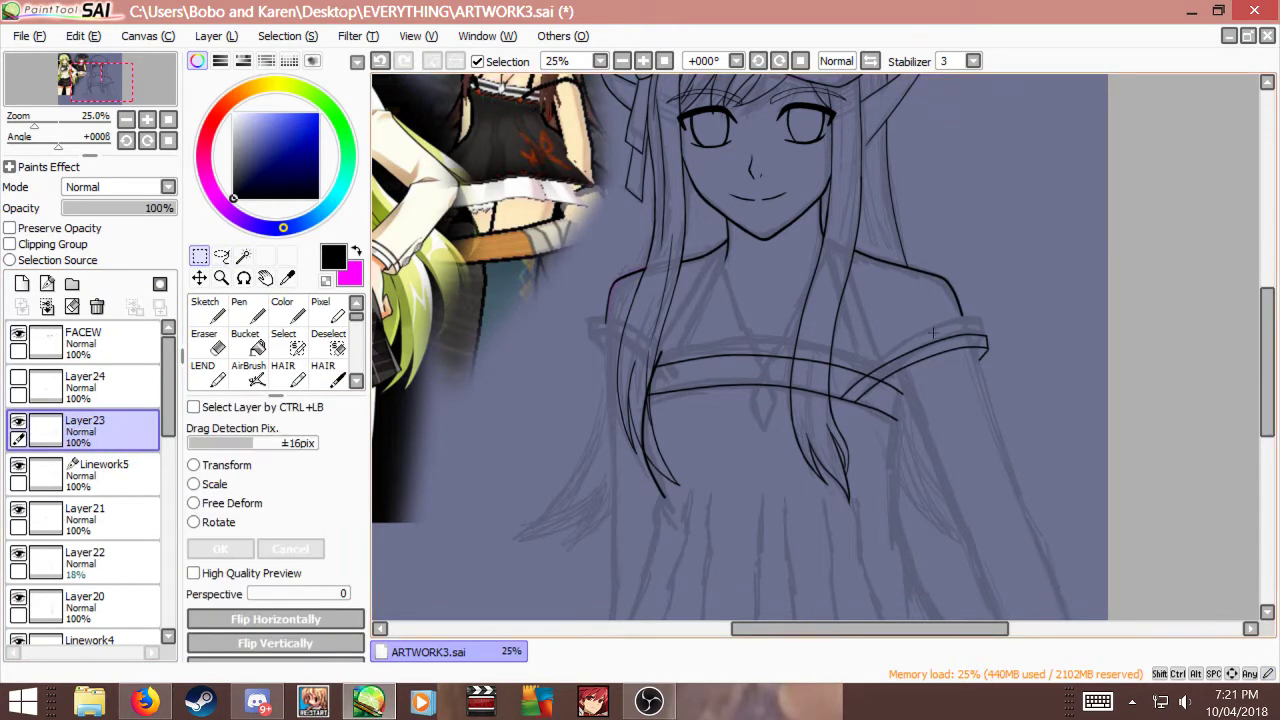
pyautogui.moveTo(776, 283); pyautogui.dragTo(1142, 544)
pyautogui.hotkey('ctrl', 'c')
pyautogui.hotkey('ctrl', 'v')
pyautogui.hotkey('ctrl', 't')
pyautogui.moveTo(910, 370); pyautogui.dragTo(673, 394)
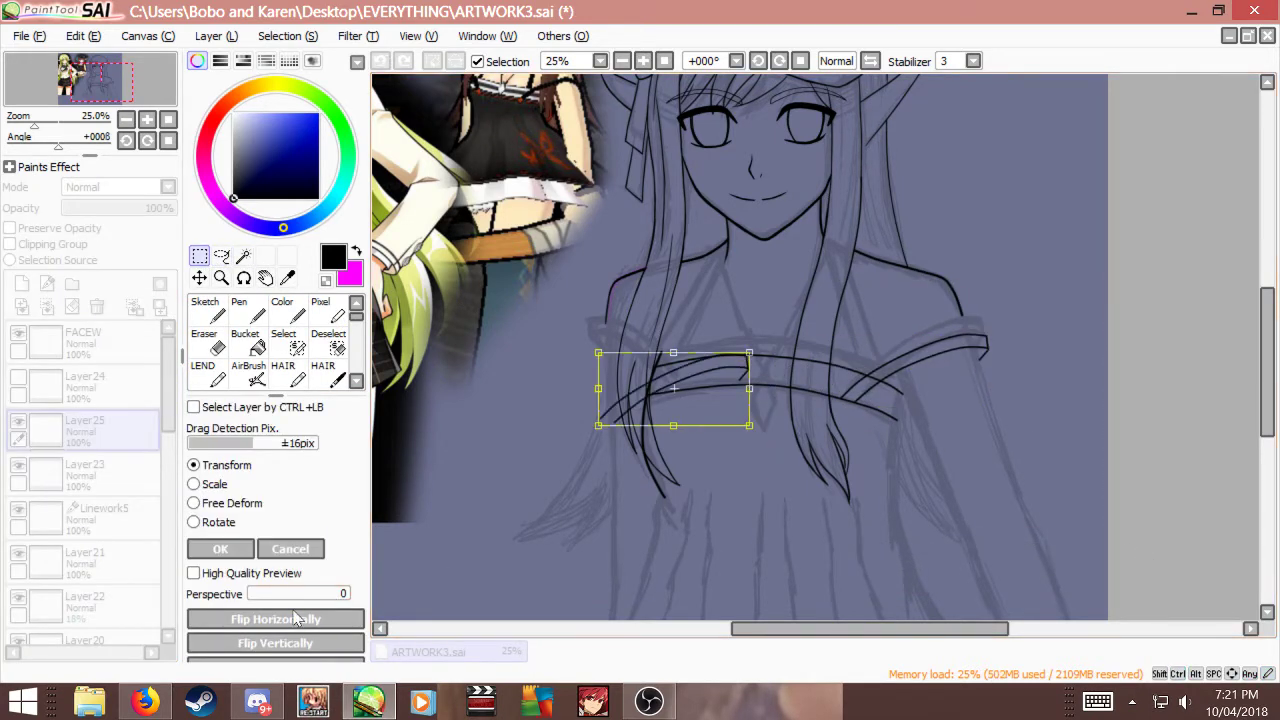
pyautogui.scroll(2, 651, 476)
pyautogui.moveTo(749, 320); pyautogui.dragTo(720, 283)
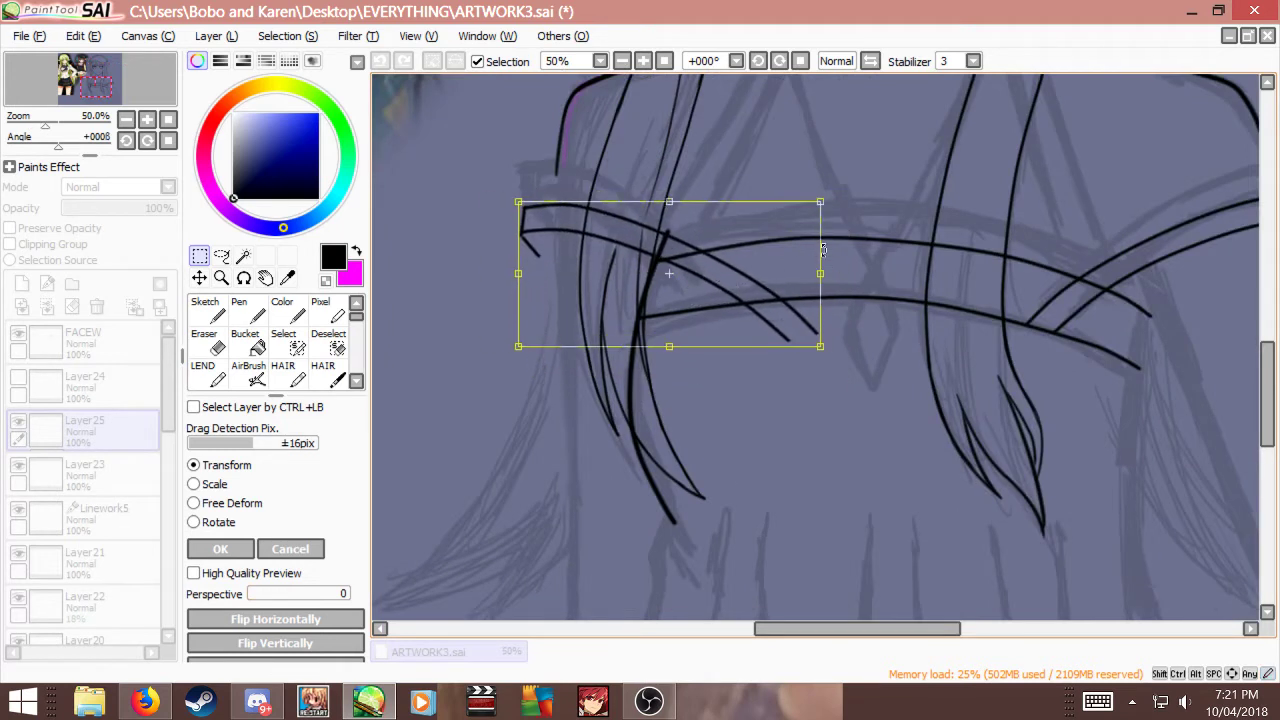
# Step: Narrow and rotate the mirrored strap copy to fit the right shoulder and chest band, and apply the transformation
pyautogui.moveTo(818, 274); pyautogui.dragTo(709, 274)
pyautogui.moveTo(718, 330); pyautogui.dragTo(688, 291)
pyautogui.moveTo(832, 385); pyautogui.dragTo(882, 395)
pyautogui.moveTo(606, 262)
pyautogui.mouseDown()
pyautogui.moveTo(666, 271)
pyautogui.moveTo(618, 262)
pyautogui.mouseUp()
pyautogui.moveTo(757, 256); pyautogui.dragTo(734, 259)
pyautogui.moveTo(678, 311)
pyautogui.mouseDown()
pyautogui.moveTo(657, 310)
pyautogui.moveTo(664, 318)
pyautogui.mouseUp()
pyautogui.scroll(-2, 613, 271)
pyautogui.scroll(3, 635, 249)
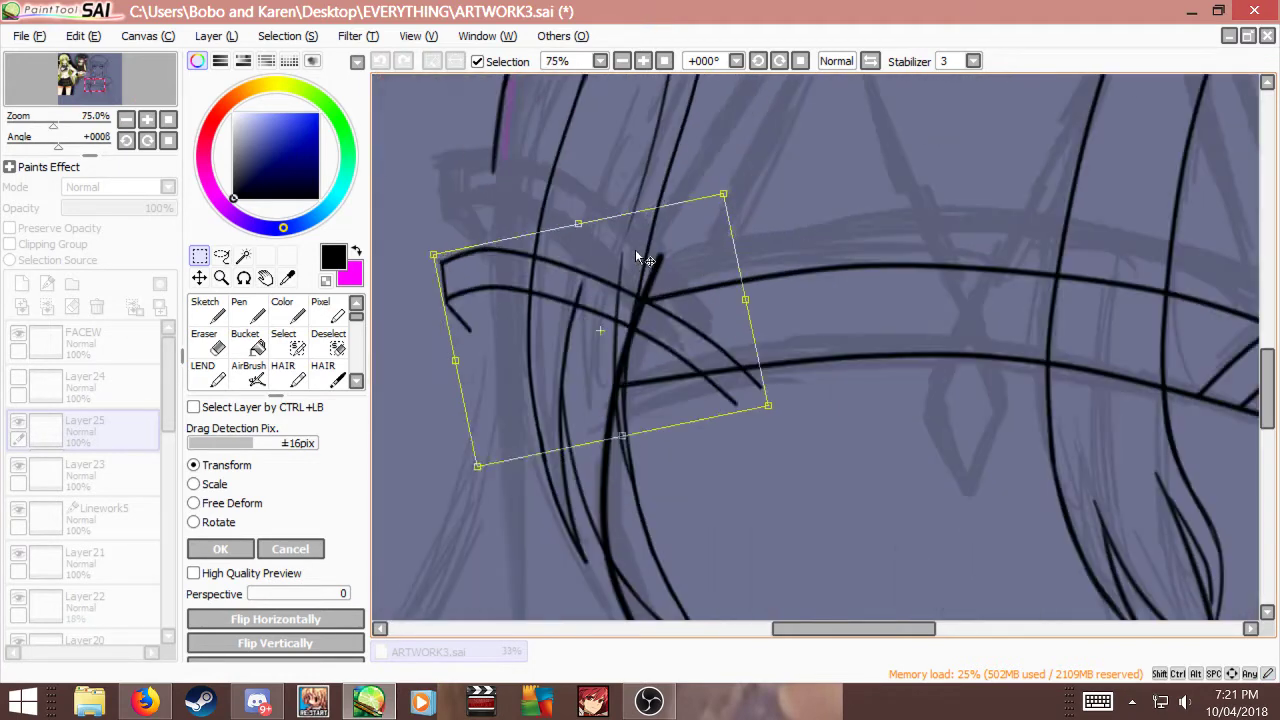
pyautogui.press('Return')
# Step: Undo the mirrored strap copy and clear the selection
pyautogui.scroll(-2, 566, 329)
pyautogui.hotkey('ctrl', 'z')
pyautogui.hotkey('ctrl', 'd')
pyautogui.scroll(-1, 668, 337)
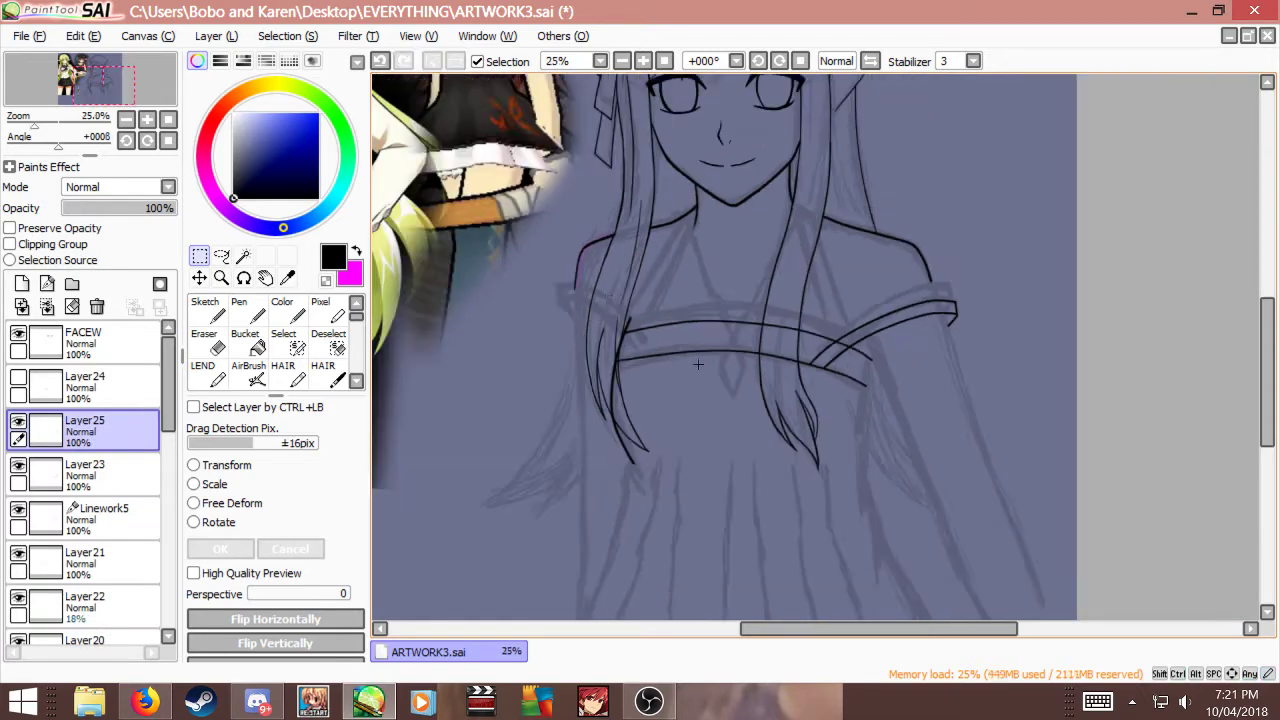
# Step: Sketch the right strap's band in magenta on a new layer with the HAIR brush, from outside the shoulder to the chest band
pyautogui.scroll(2, 599, 282)
pyautogui.click(21, 283)
pyautogui.press('x')
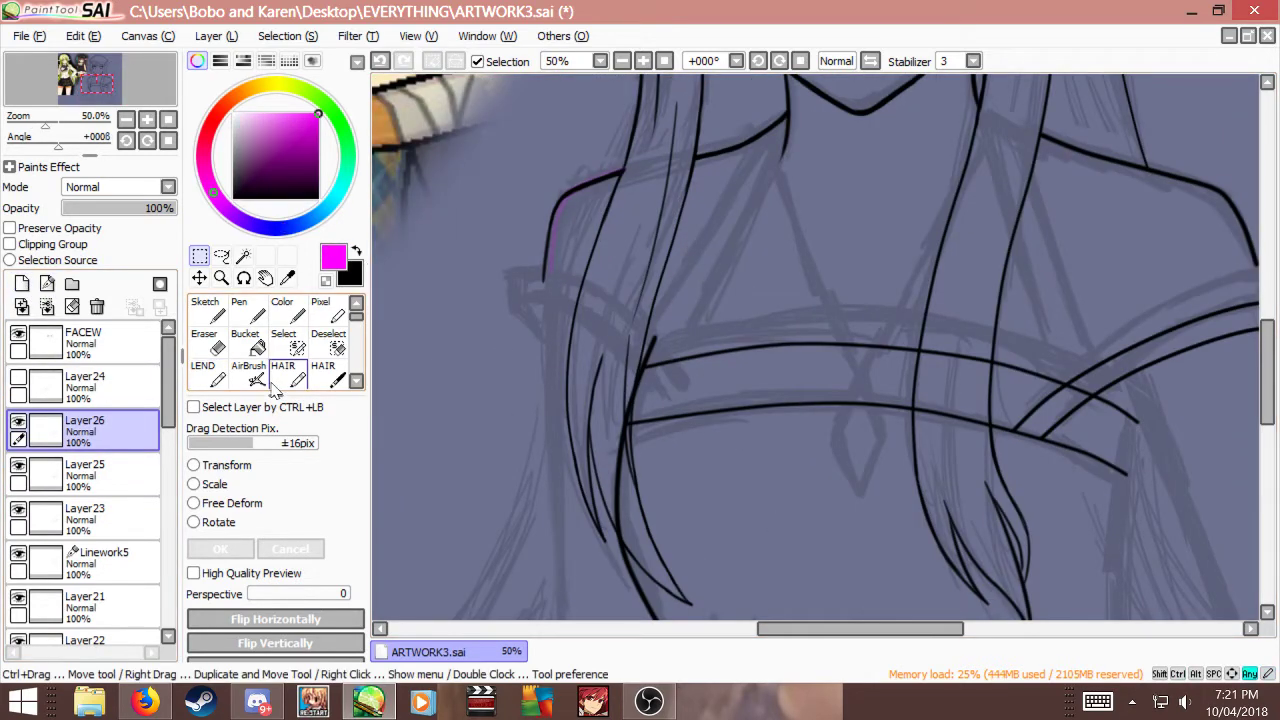
pyautogui.click(273, 380)
pyautogui.scroll(-2, 608, 404)
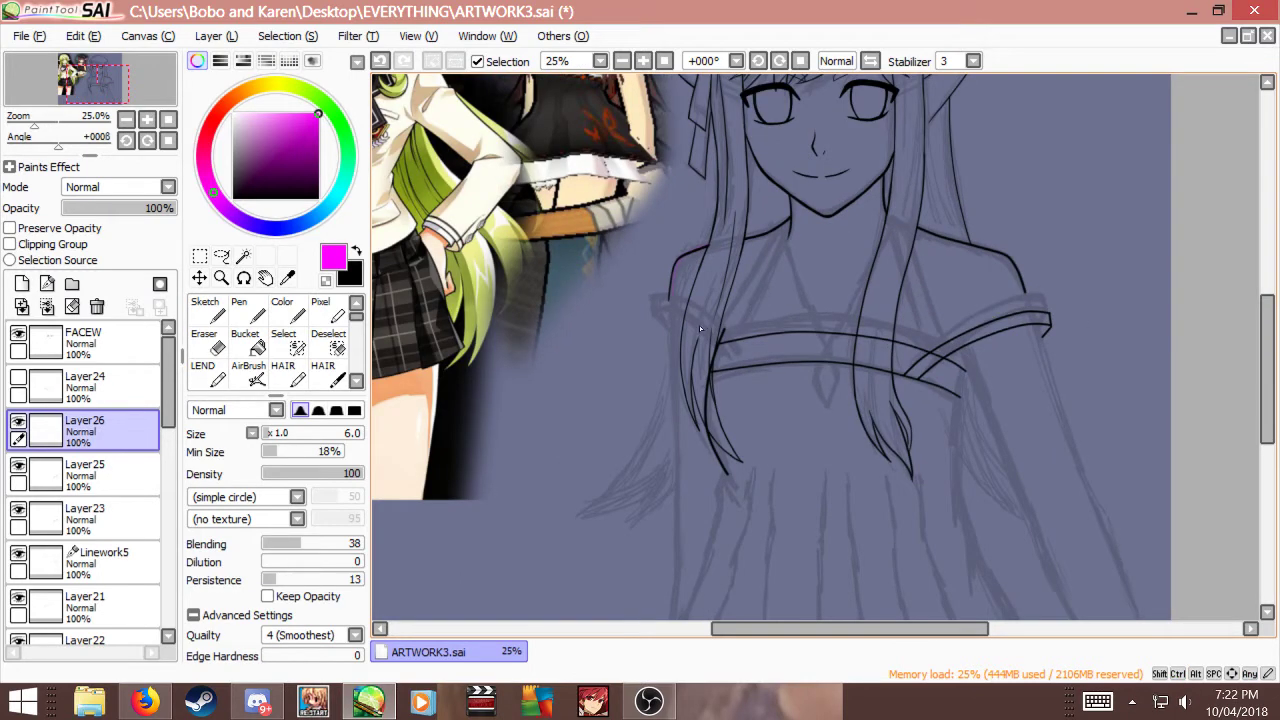
pyautogui.hotkey('ctrl', 'z')
pyautogui.moveTo(662, 331); pyautogui.dragTo(712, 352)
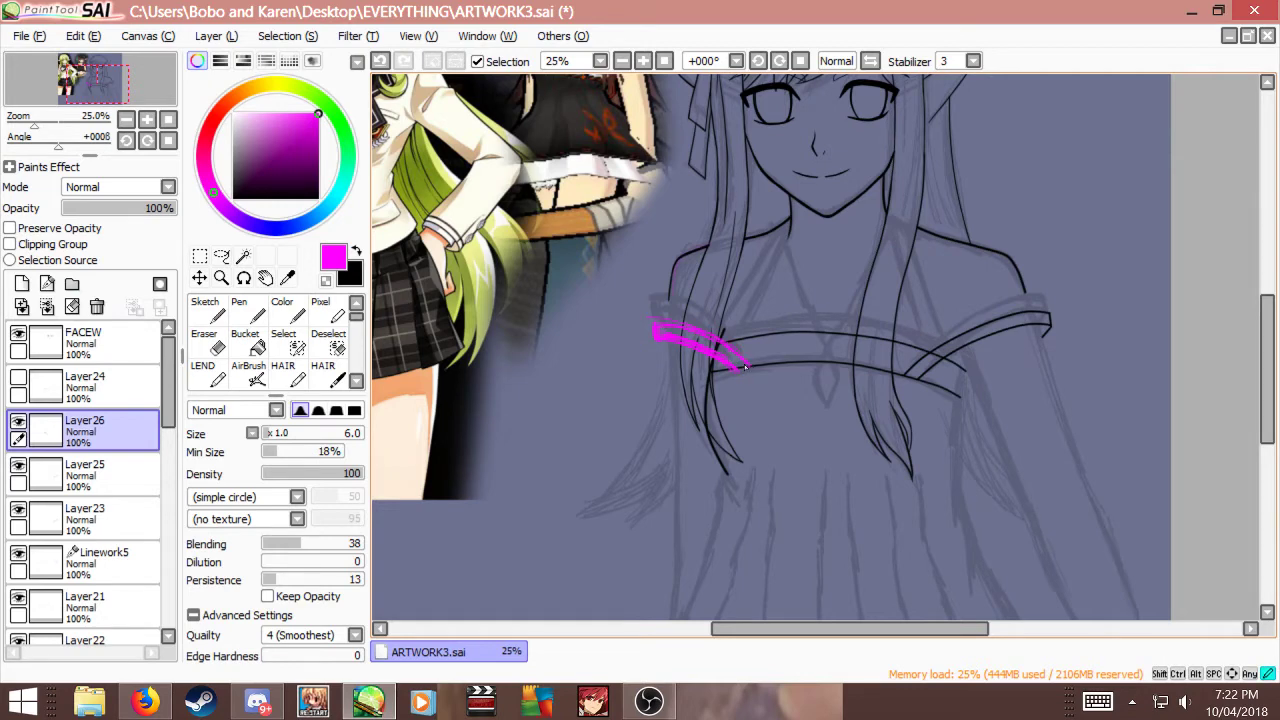
pyautogui.hotkey('ctrl', 't')
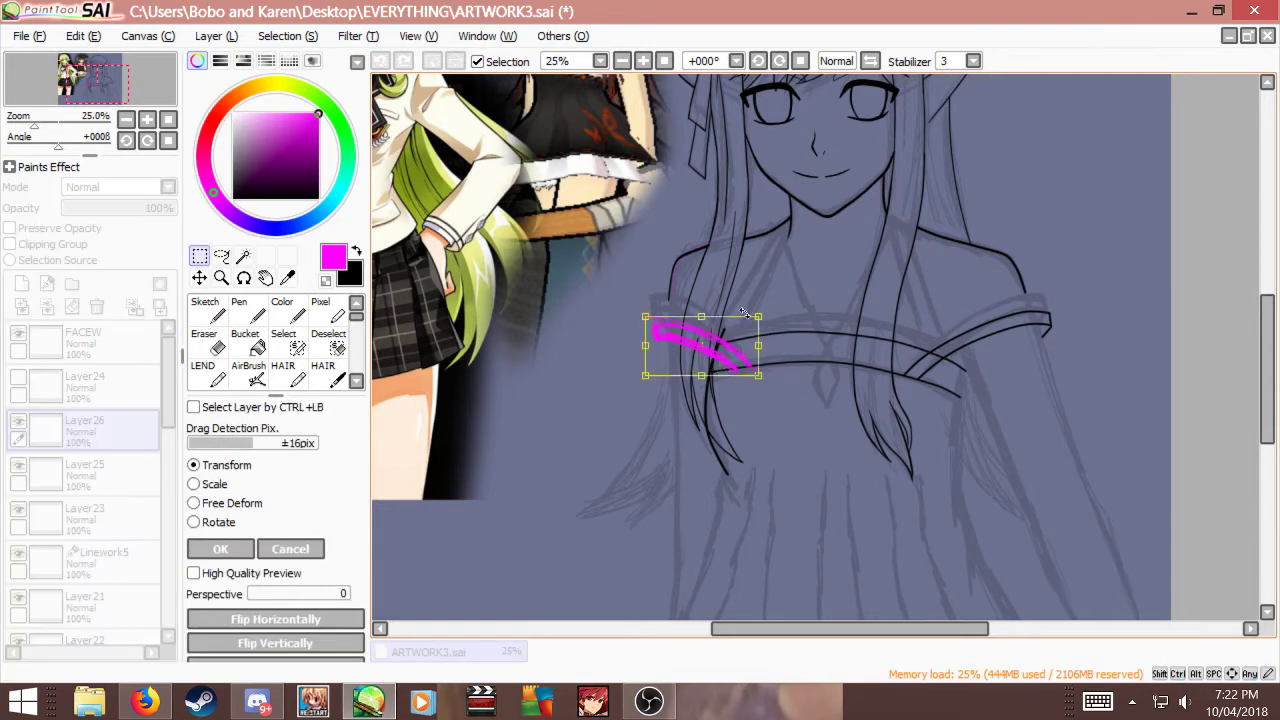
pyautogui.press('Return')
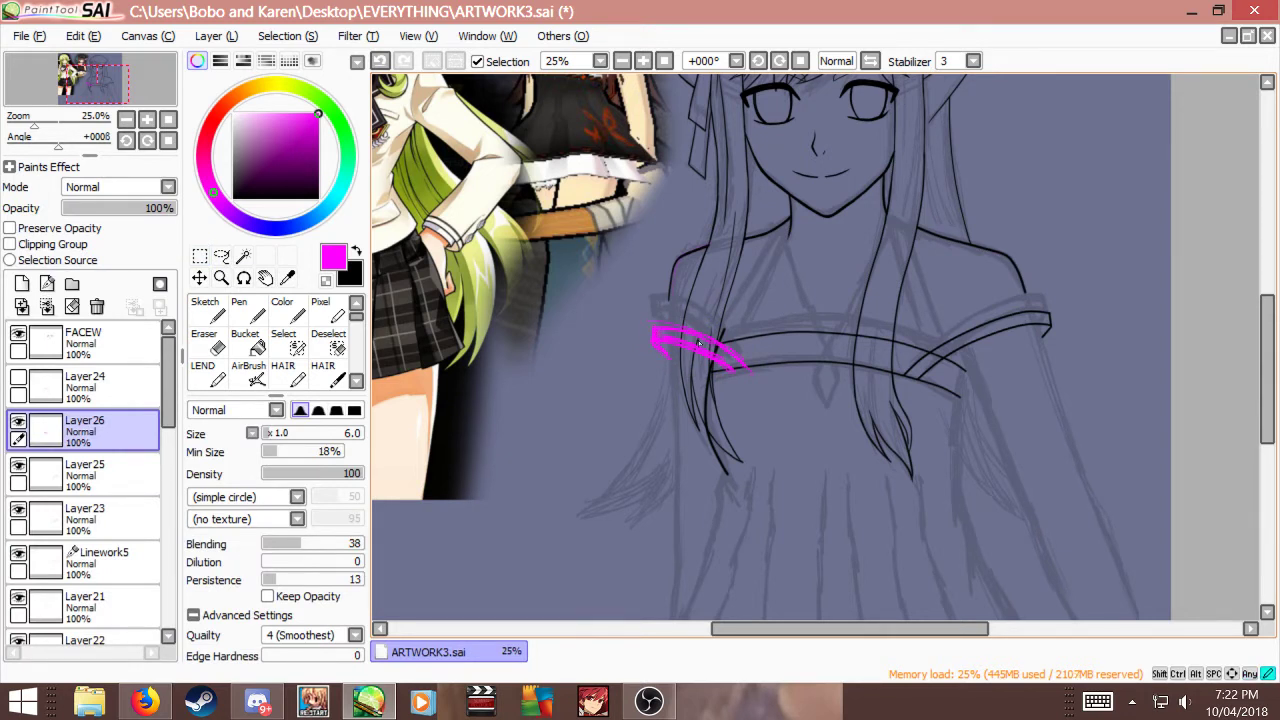
# Step: Clean up the magenta strap sketch's edges and outer fold with the Eraser at size 12, touching up with the HAIR brush
pyautogui.press('n')
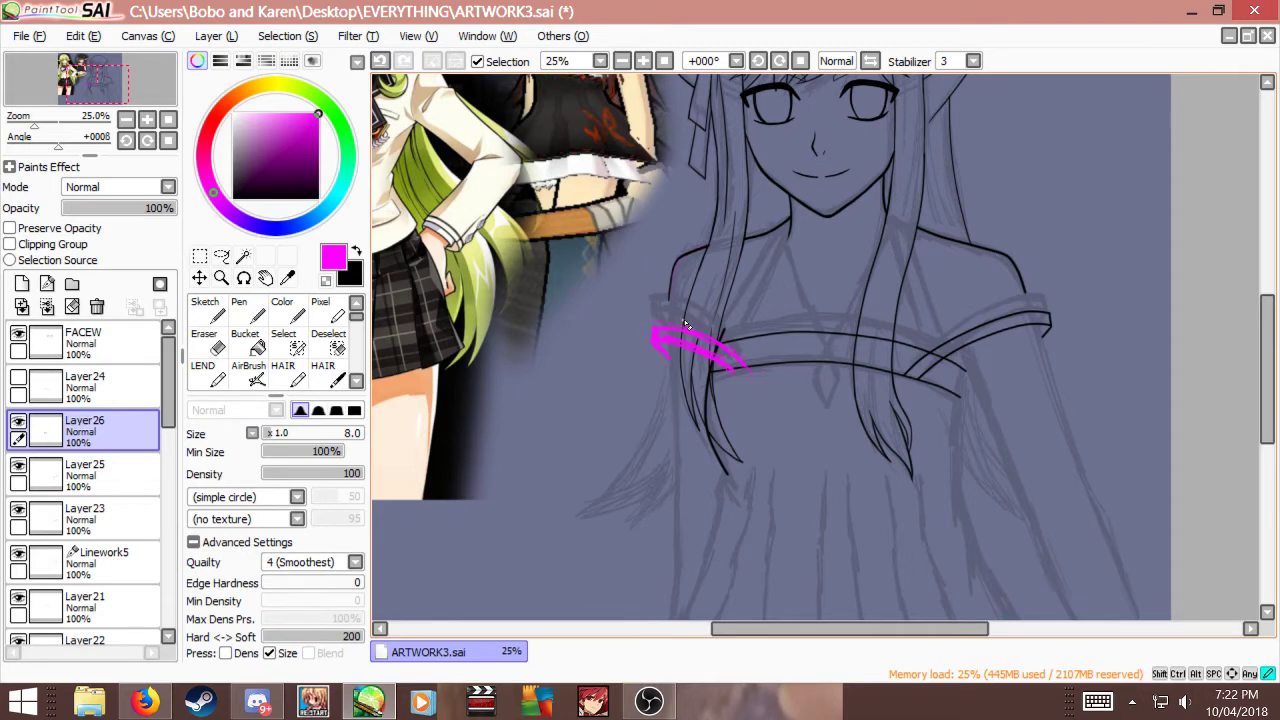
pyautogui.scroll(2, 727, 339)
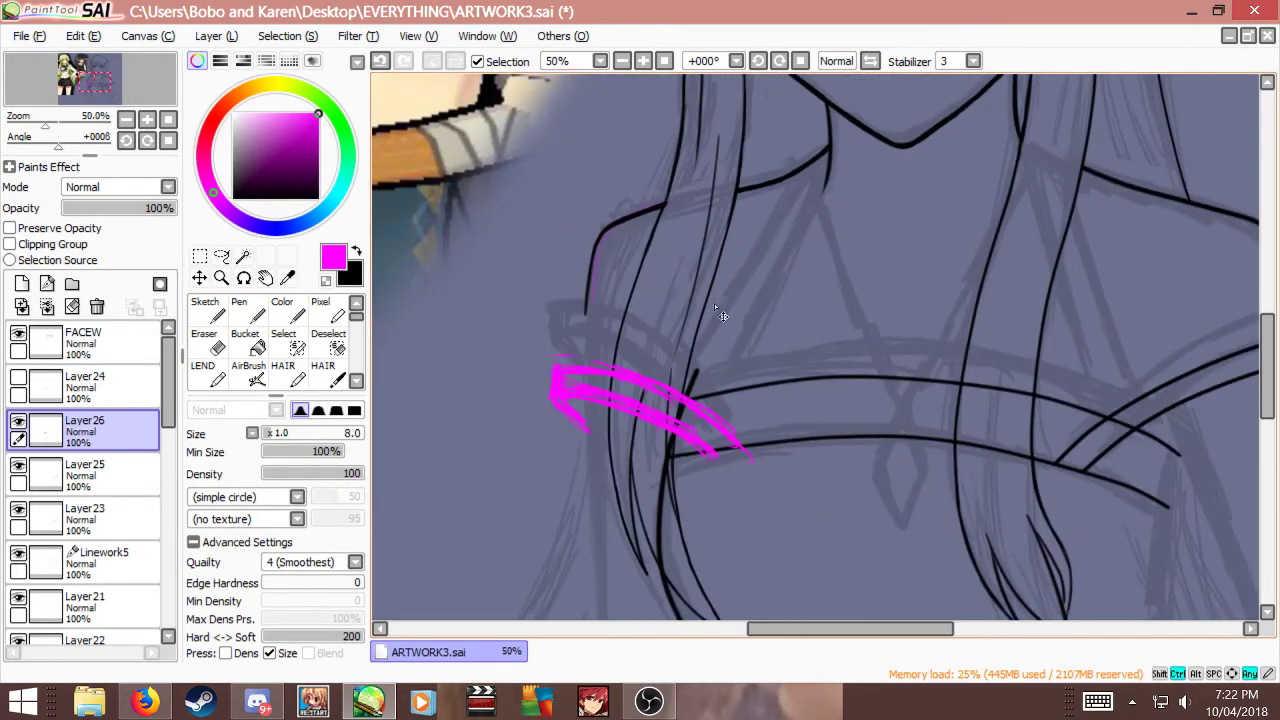
pyautogui.press(']')
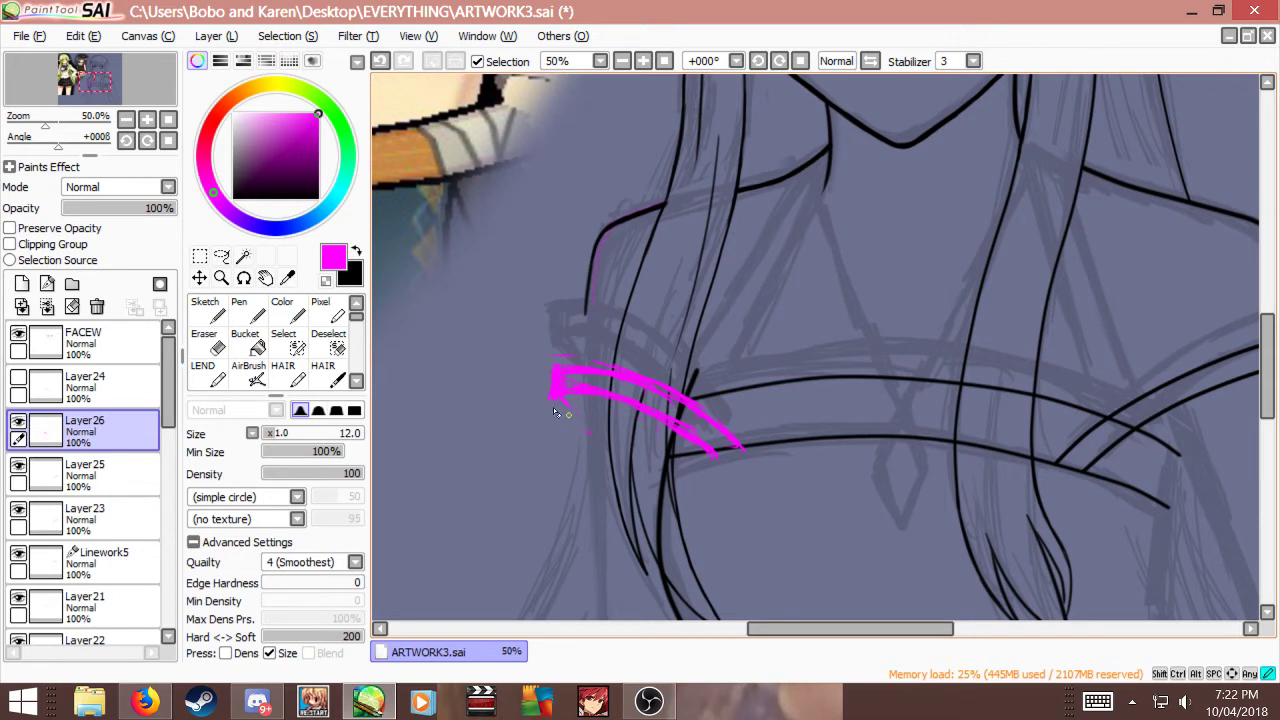
pyautogui.press('b')
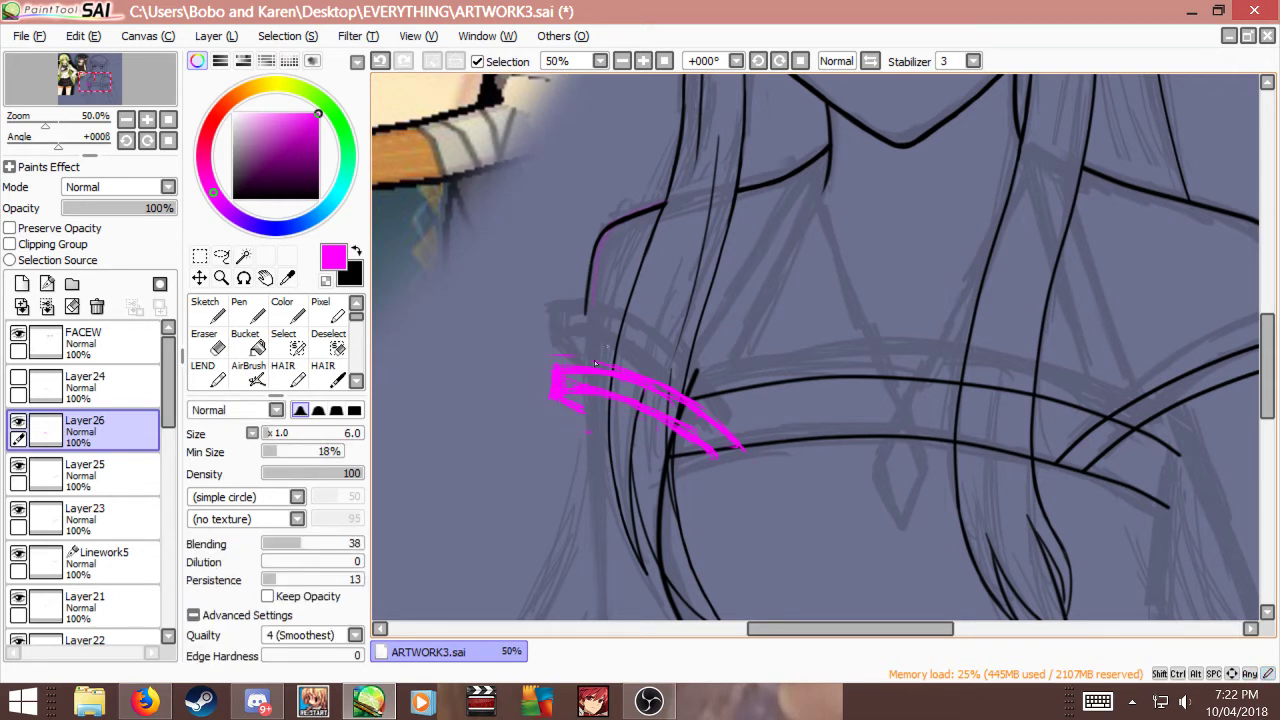
pyautogui.press('e')
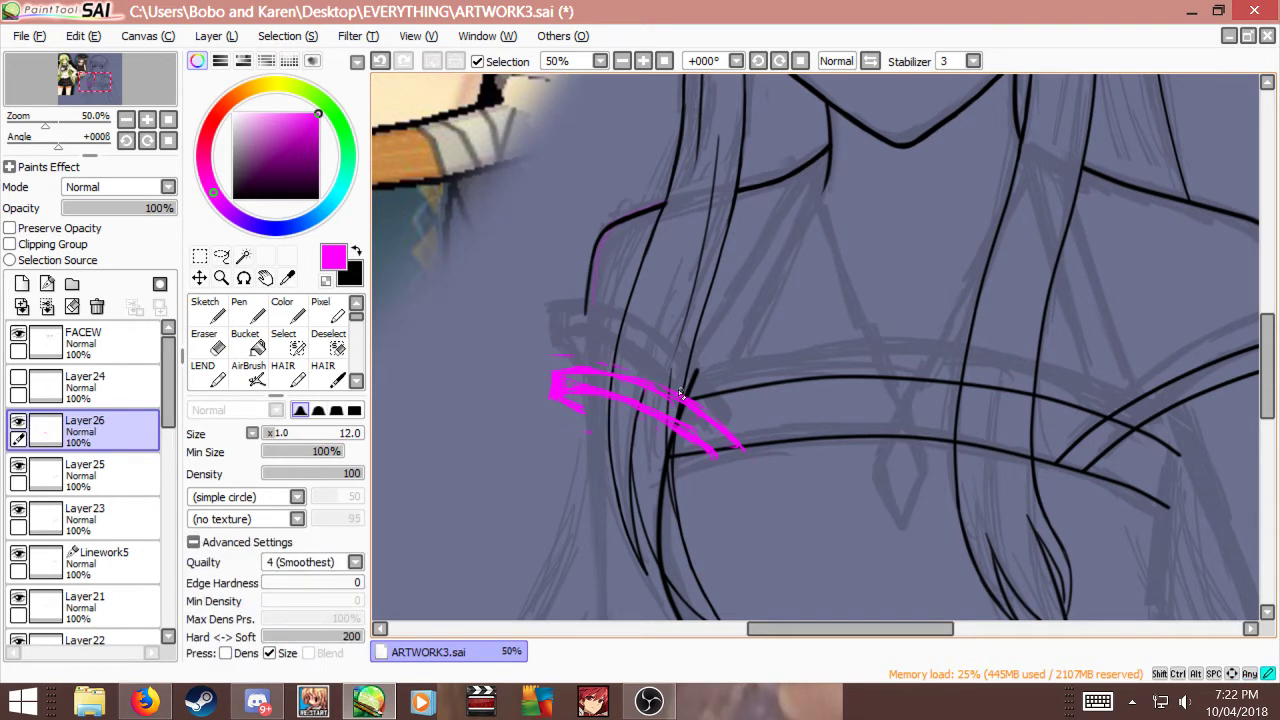
pyautogui.scroll(-1, 610, 340)
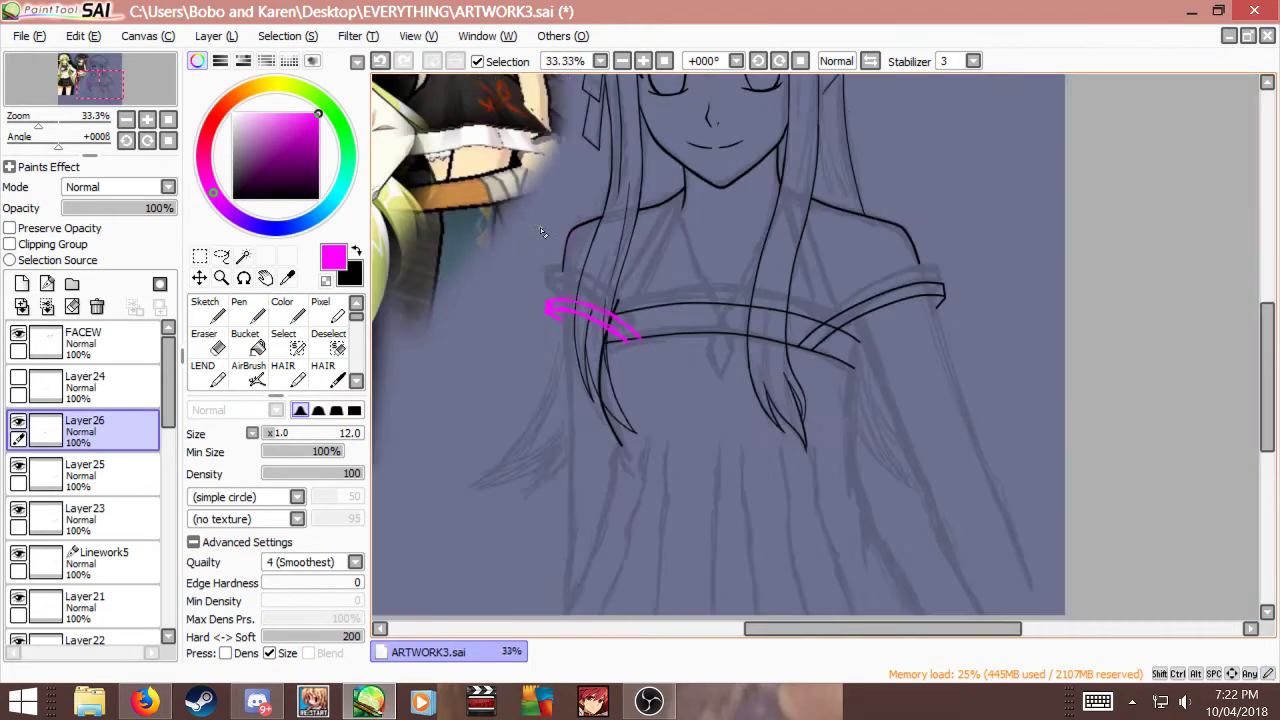
pyautogui.scroll(-1, 607, 300)
pyautogui.scroll(3, 607, 302)
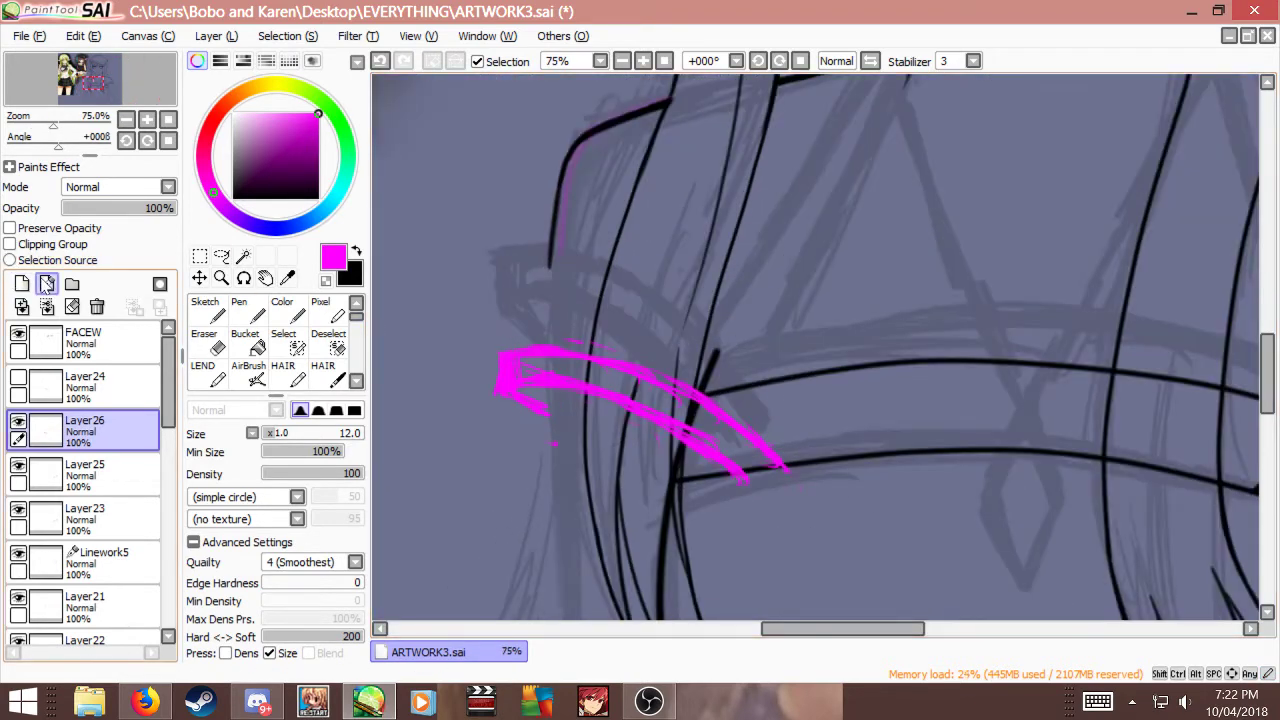
# Step: Add a new linework layer above the magenta strap sketch and lower the sketch layer's opacity to 23%
pyautogui.click(47, 283)
pyautogui.scroll(1, 521, 474)
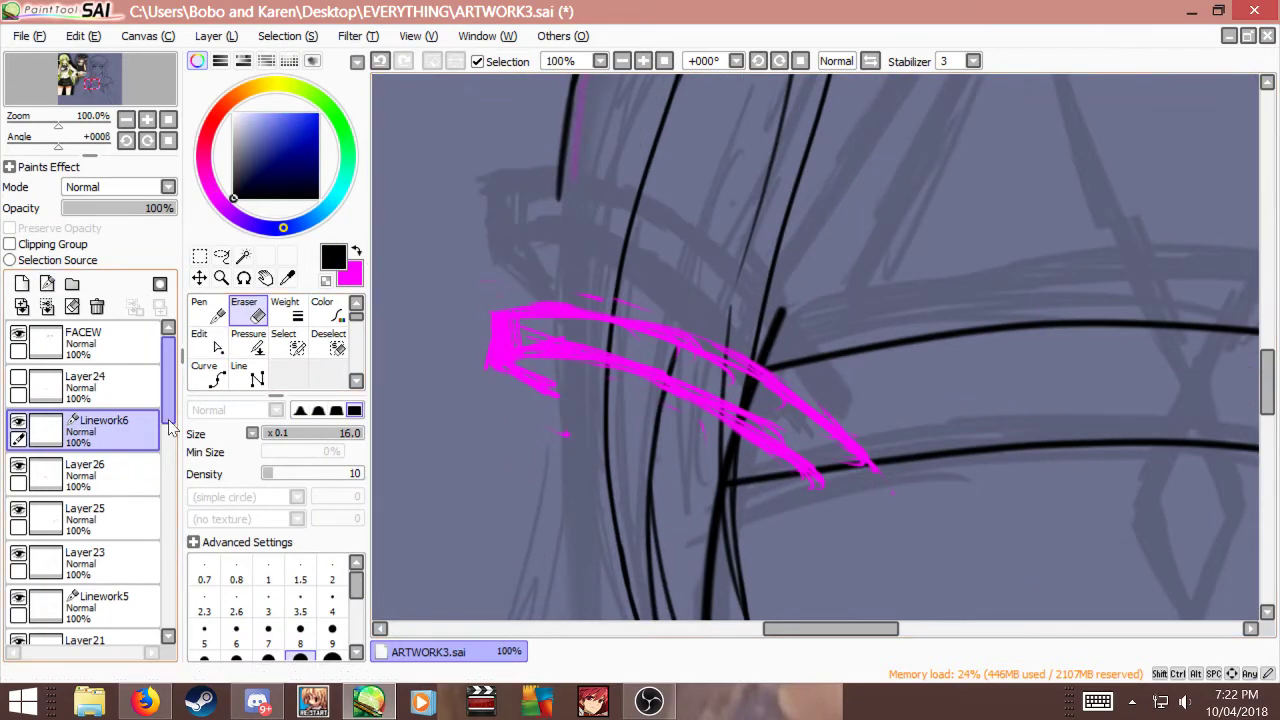
pyautogui.click(100, 475)
pyautogui.click(90, 208)
pyautogui.click(88, 423)
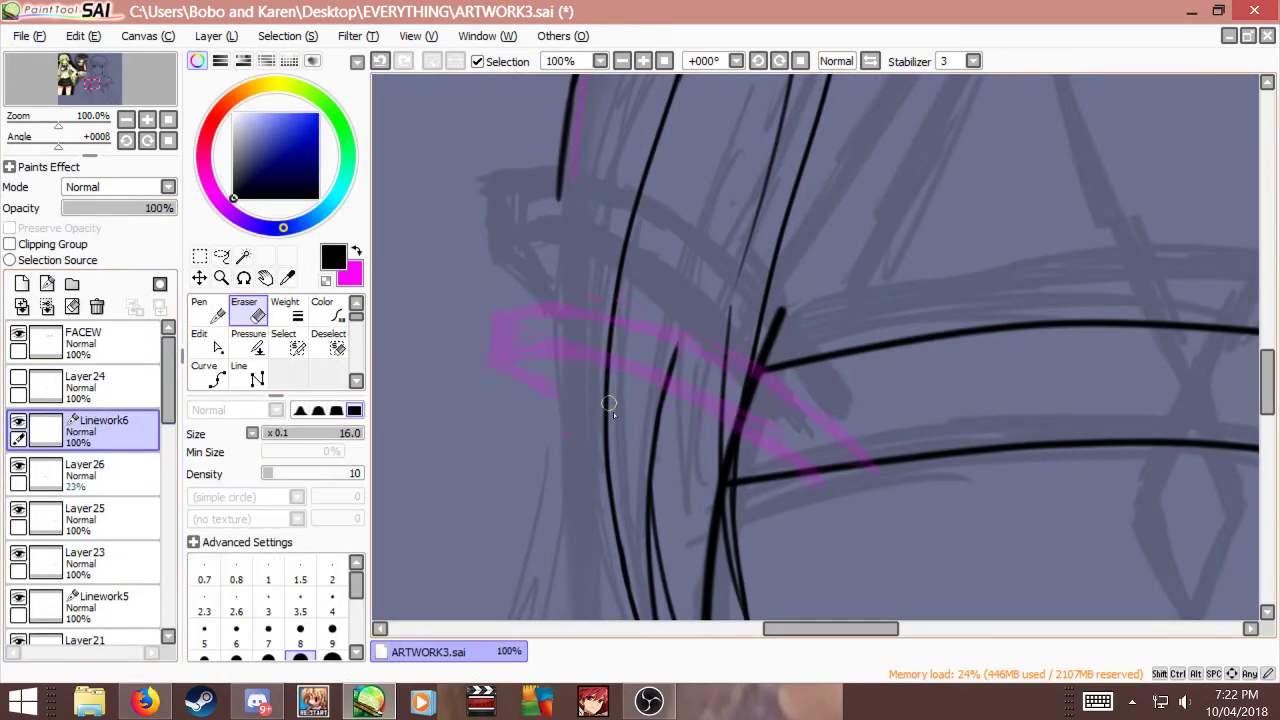
# Step: Trace the right strap's lower edge in black over the magenta sketch with the Curve tool at size 8
pyautogui.click(211, 374)
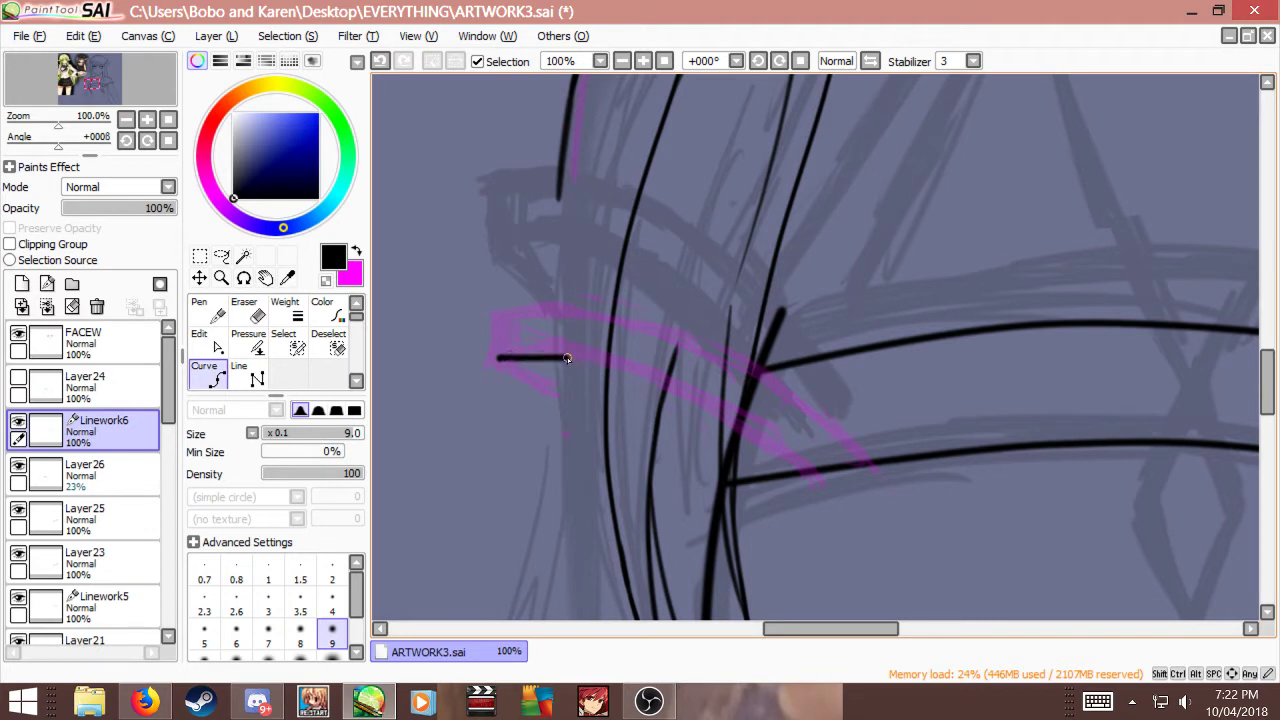
pyautogui.hotkey('ctrl', 'z')
pyautogui.press('[')
pyautogui.click(495, 361)
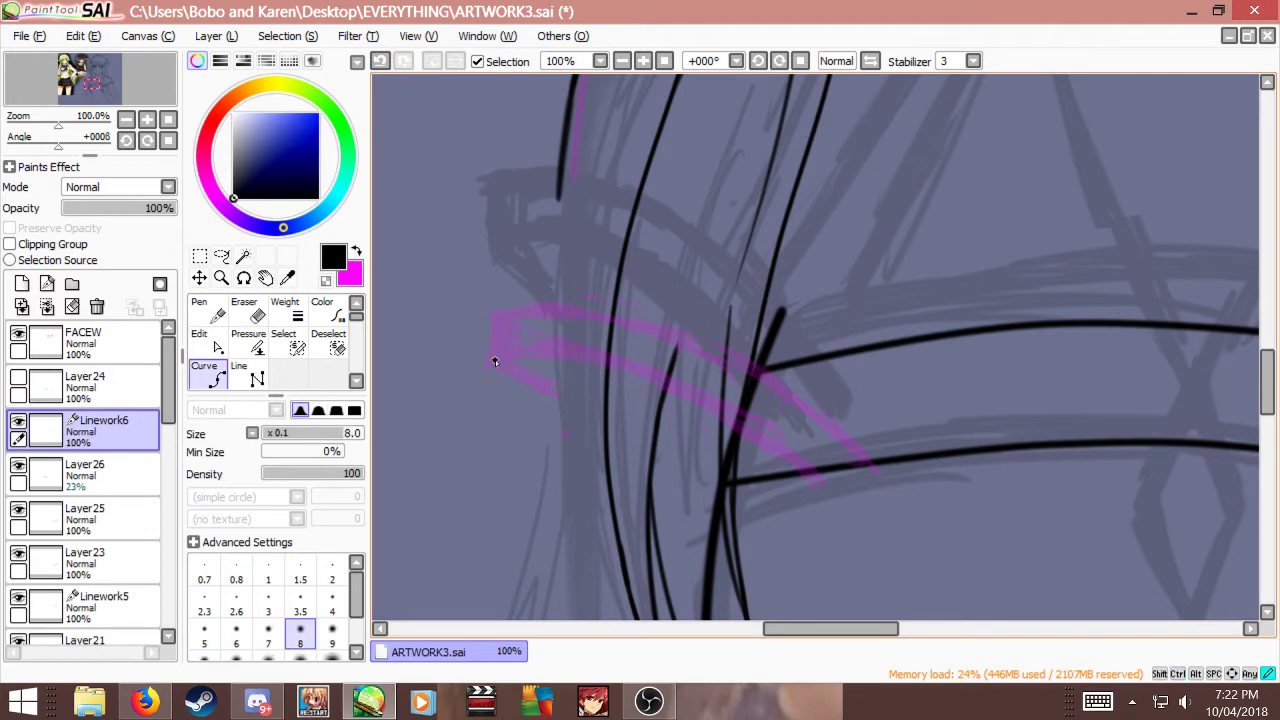
pyautogui.click(565, 351)
pyautogui.hotkey('ctrl', 'z')
pyautogui.click(563, 354)
pyautogui.doubleClick(800, 470)
# Step: Close the right strap's outer end with a short line and trace its upper edge down to the chest band
pyautogui.click(489, 362)
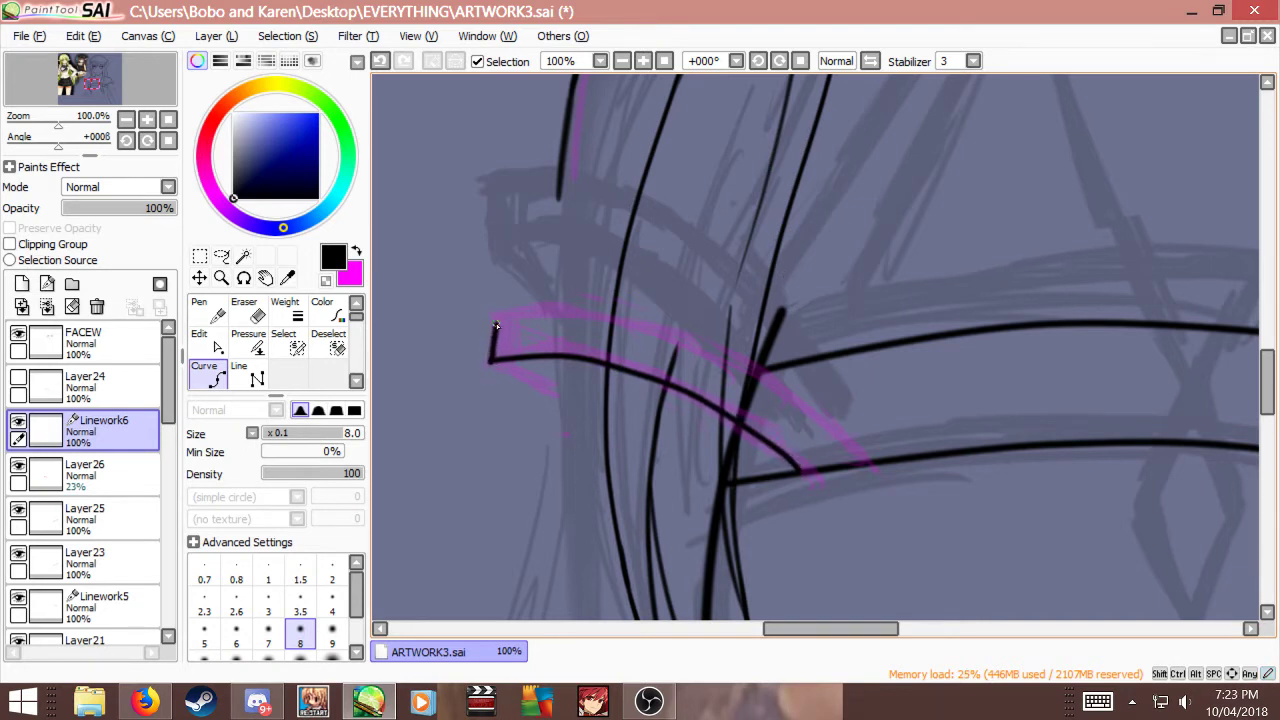
pyautogui.hotkey('ctrl', 'z')
pyautogui.doubleClick(494, 319)
pyautogui.click(497, 318)
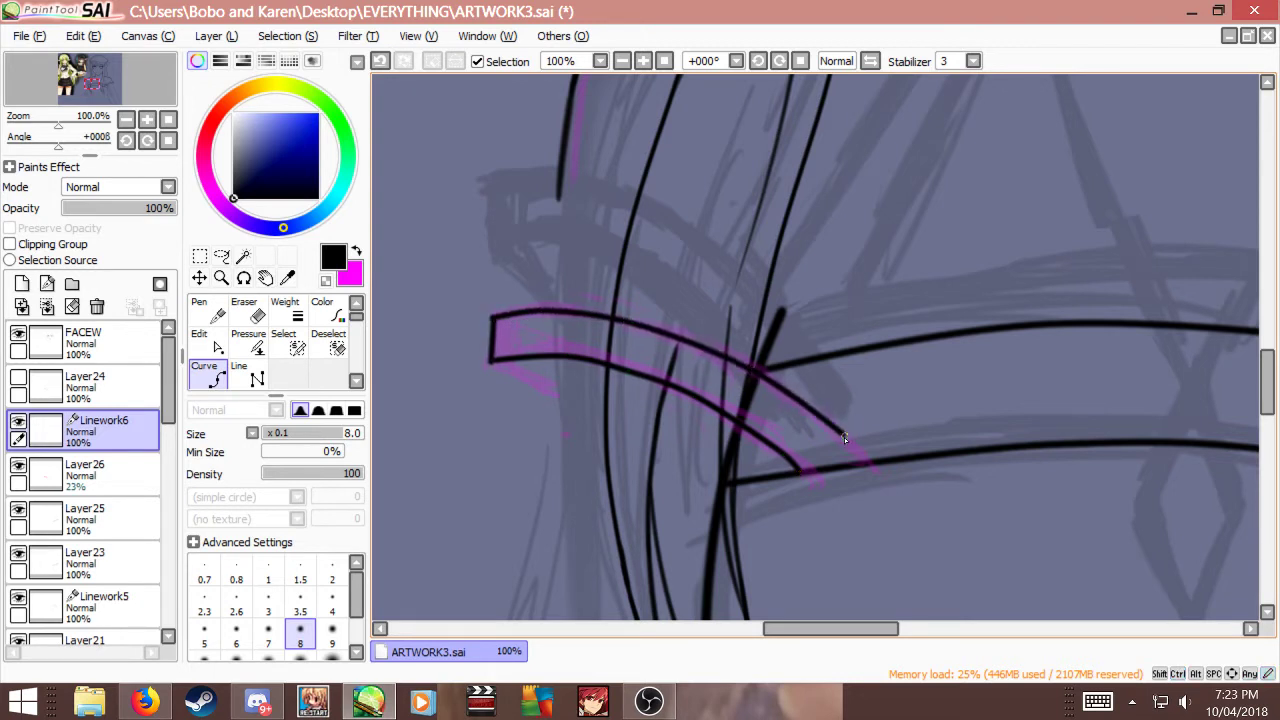
pyautogui.doubleClick(858, 462)
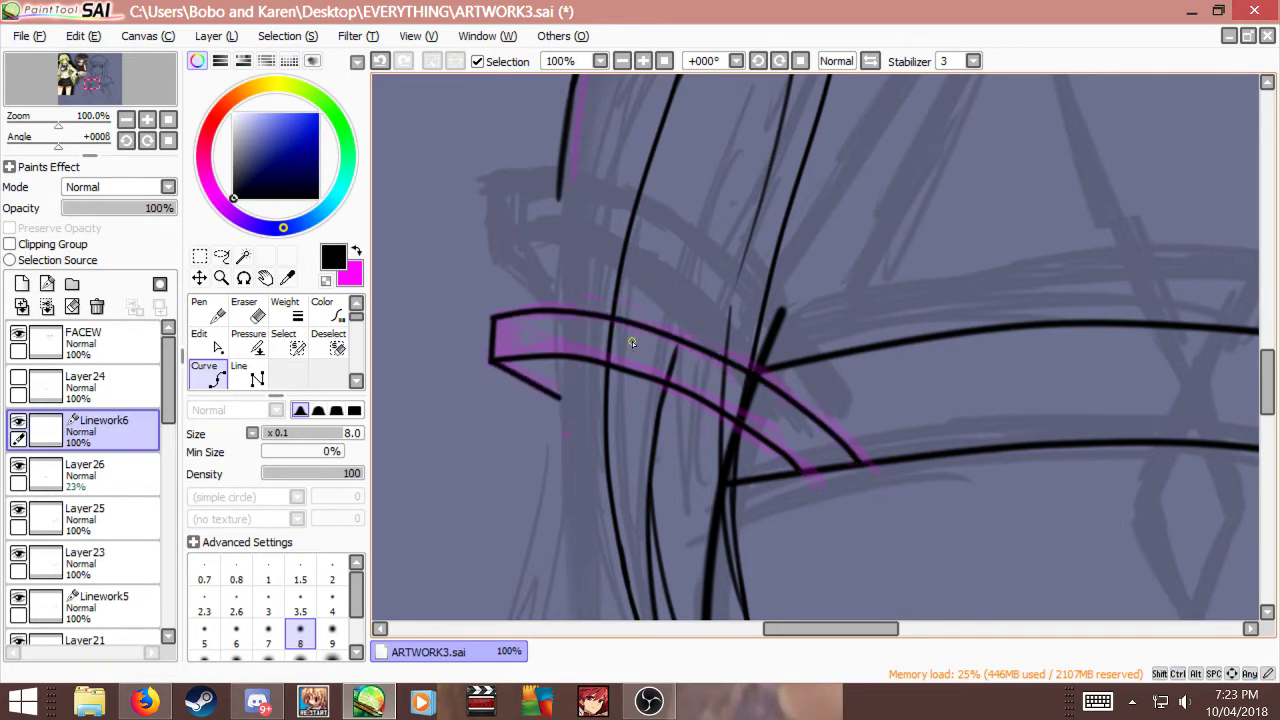
# Step: Check the right strap's linework against the whole figure and delete the magenta strap sketch layer
pyautogui.scroll(-2, 603, 350)
pyautogui.scroll(-2, 610, 352)
pyautogui.scroll(2, 615, 352)
pyautogui.scroll(-2, 625, 355)
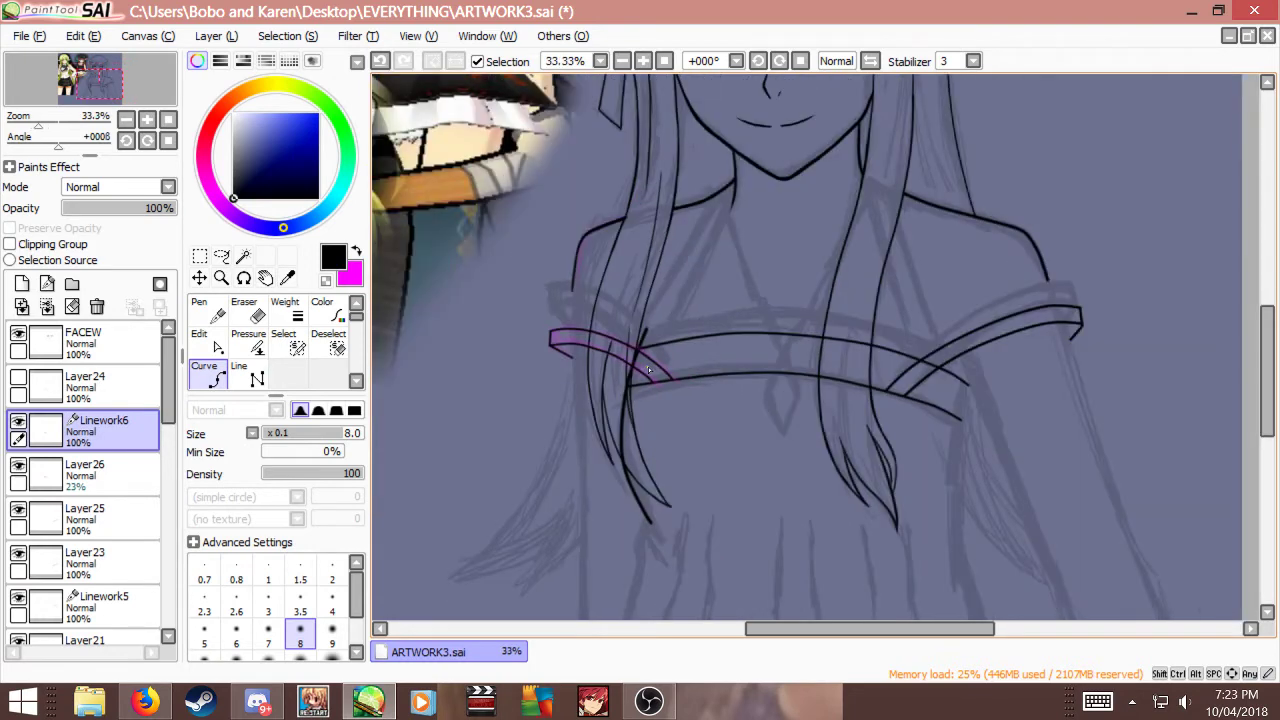
pyautogui.scroll(4, 631, 357)
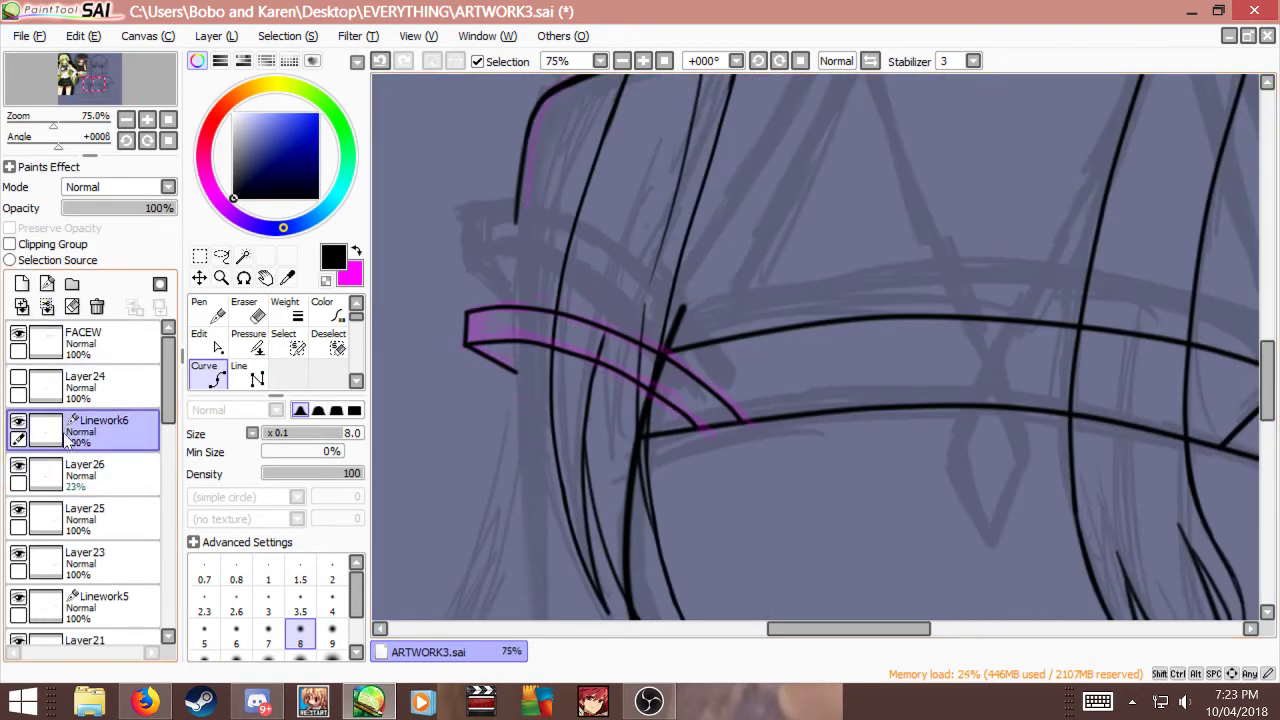
pyautogui.scroll(-5, 714, 313)
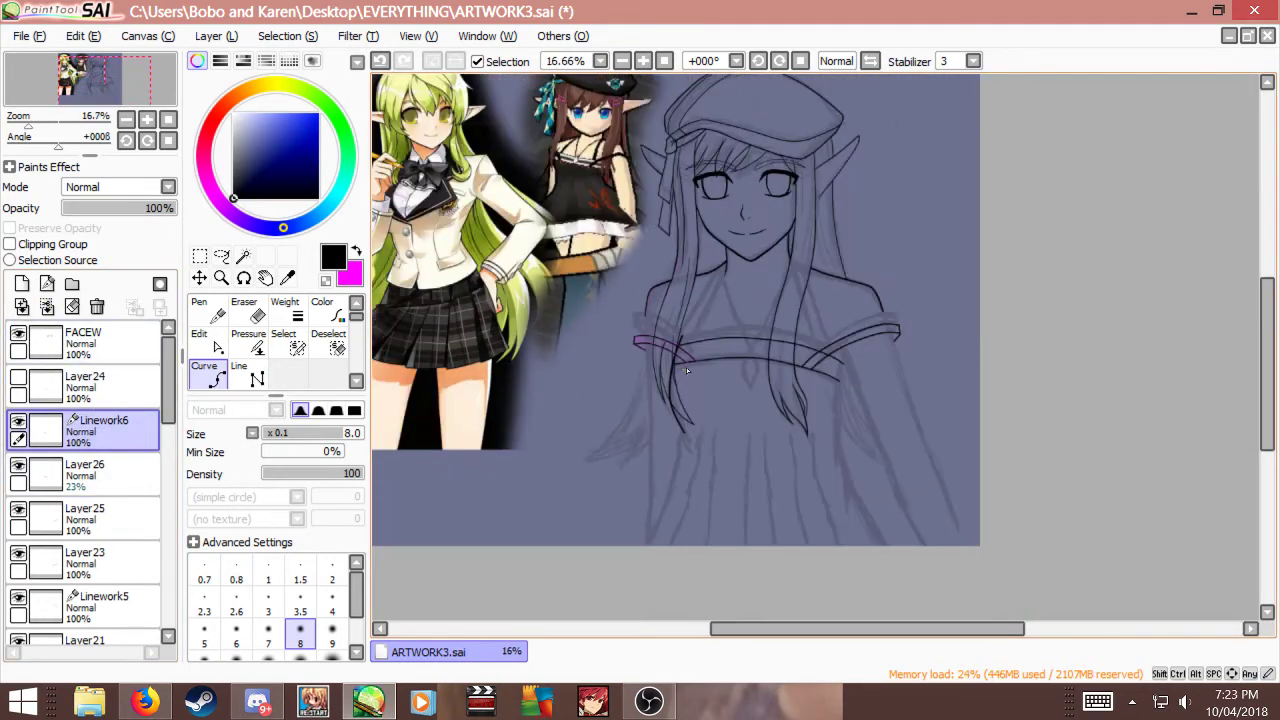
pyautogui.scroll(5, 640, 360)
pyautogui.click(50, 468)
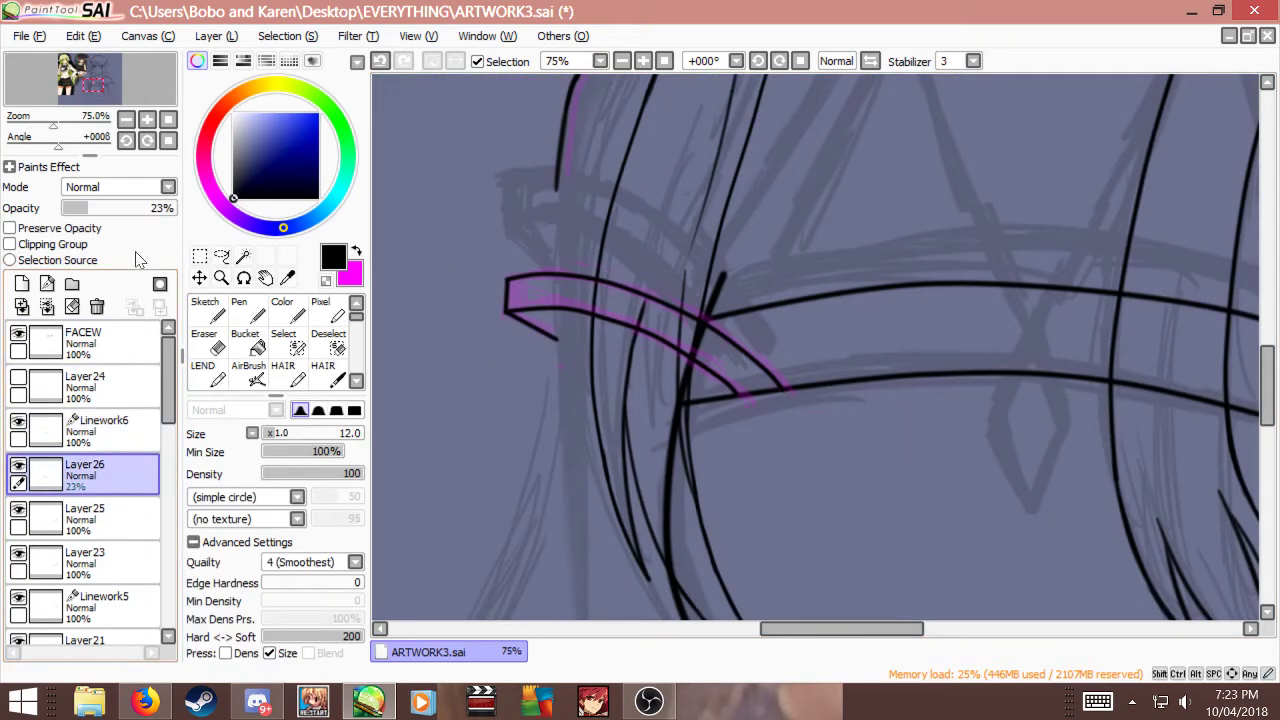
pyautogui.click(97, 306)
# Step: Add a normal layer directly beneath the right strap's linework layer and merge the linework down into it
pyautogui.click(78, 432)
pyautogui.scroll(-1, 597, 310)
pyautogui.click(66, 510)
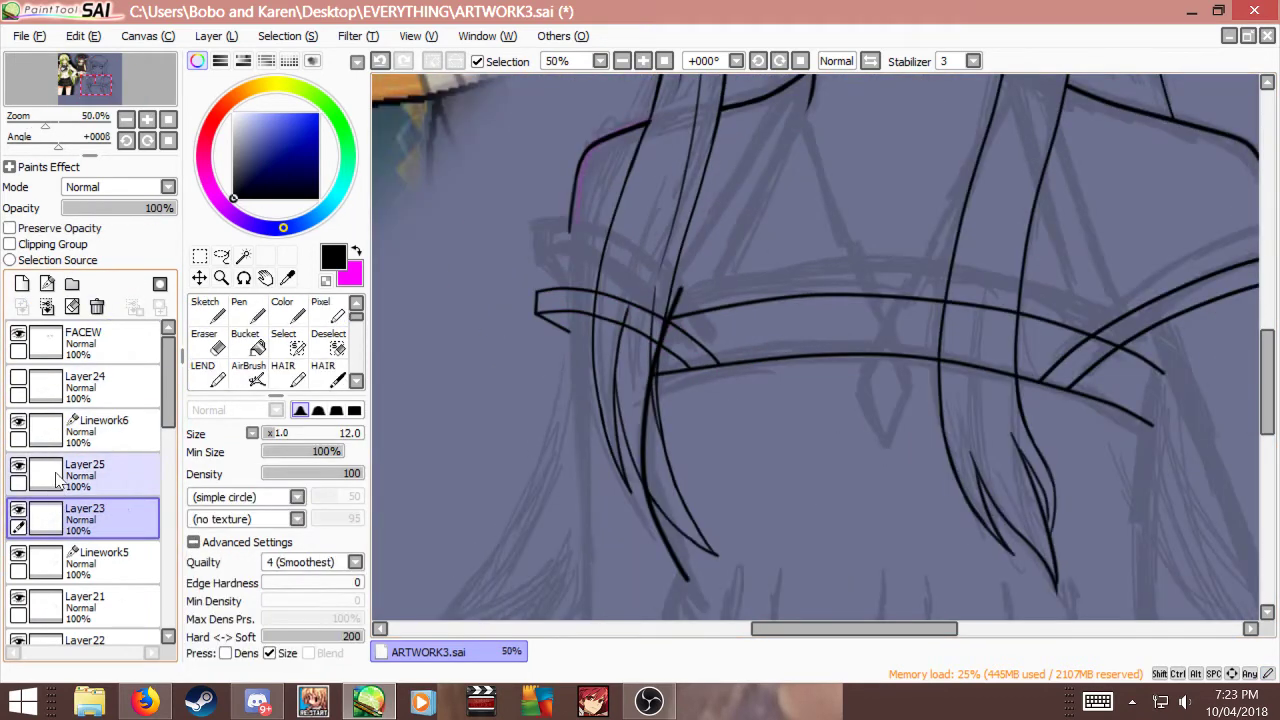
pyautogui.click(60, 472)
pyautogui.click(21, 284)
pyautogui.click(80, 432)
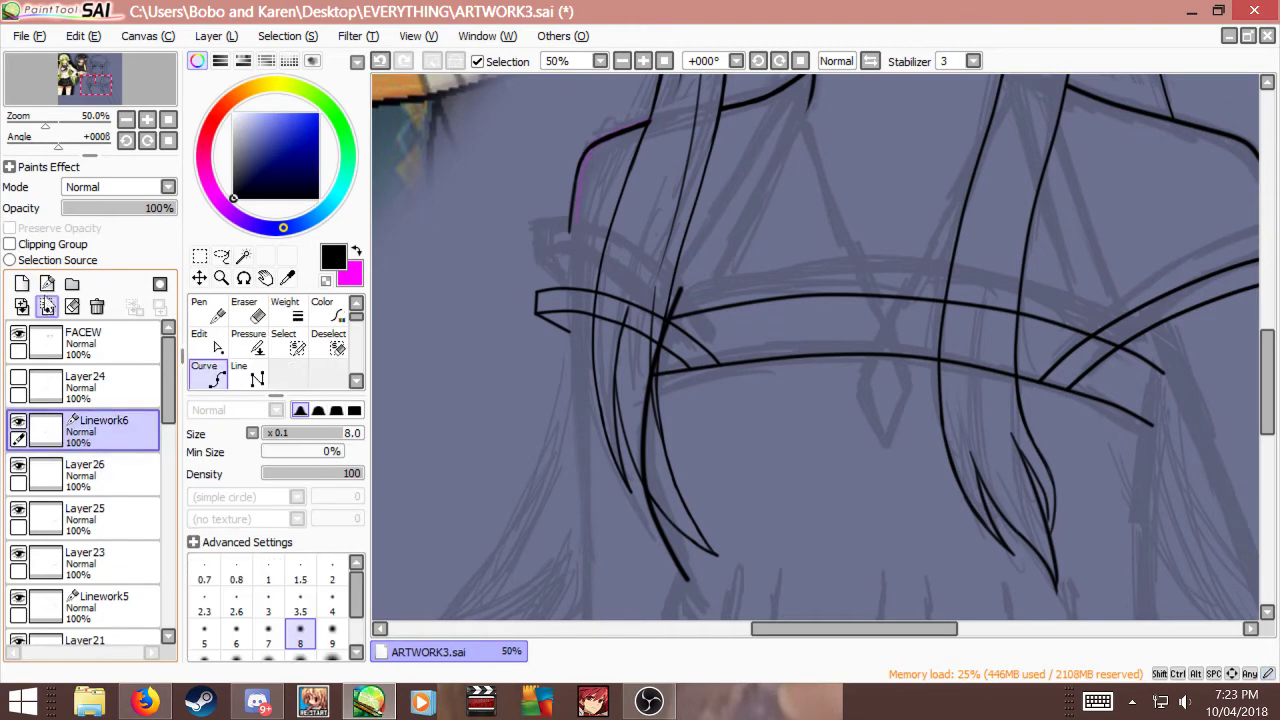
pyautogui.click(47, 306)
# Step: Shrink the right strap slightly in width and height with Transform and reposition it against the chest band
pyautogui.hotkey('ctrl', 't')
pyautogui.moveTo(534, 320); pyautogui.dragTo(544, 324)
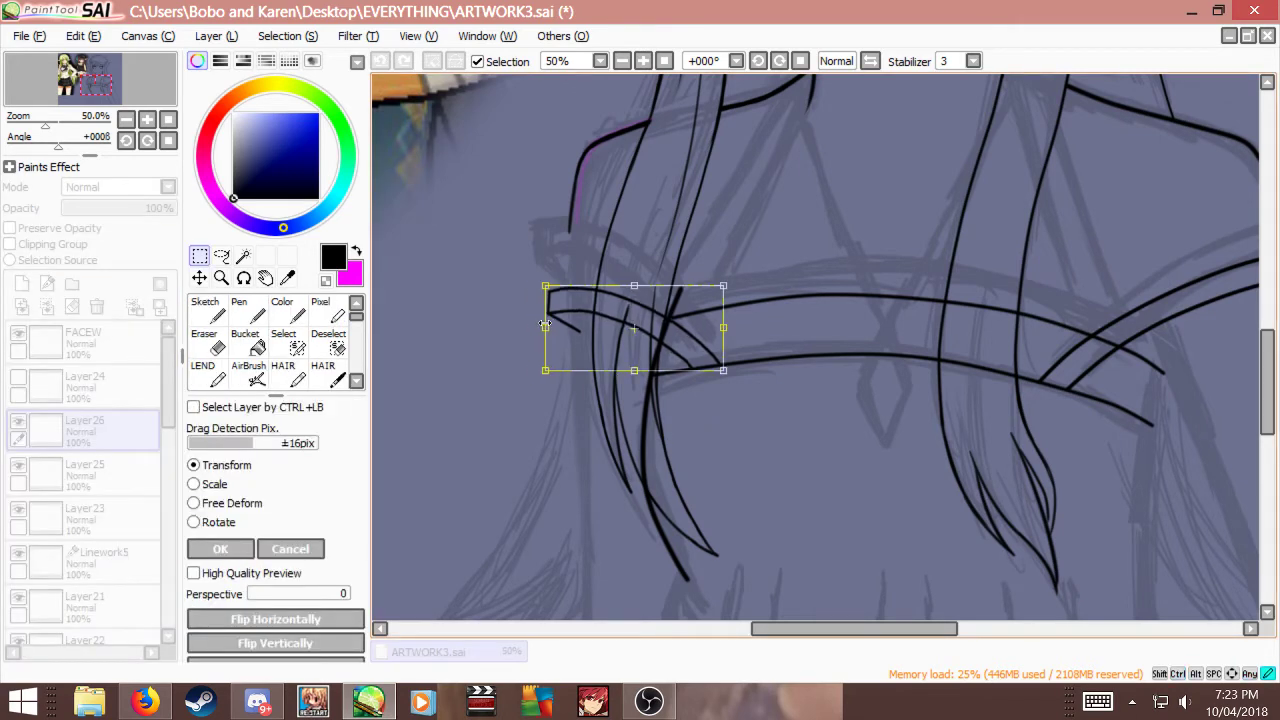
pyautogui.moveTo(675, 349); pyautogui.dragTo(666, 349)
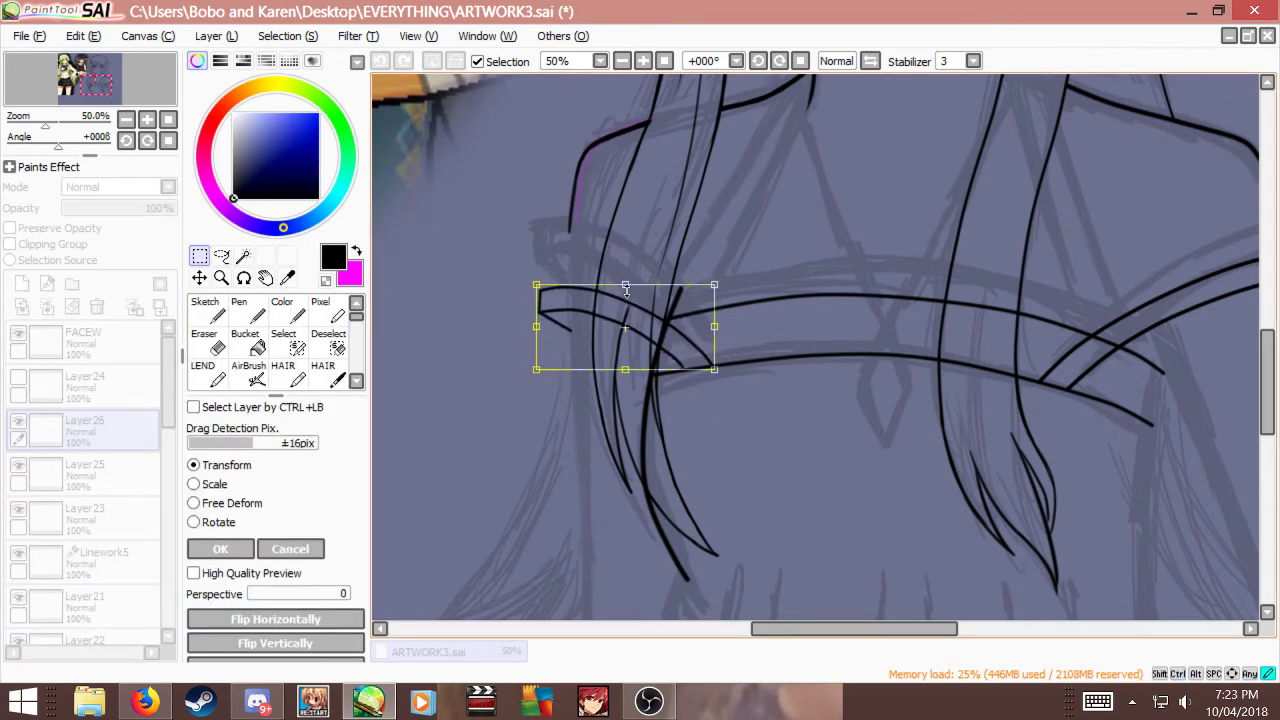
pyautogui.moveTo(626, 288); pyautogui.dragTo(626, 295)
pyautogui.moveTo(656, 343); pyautogui.dragTo(654, 346)
pyautogui.press('Return')
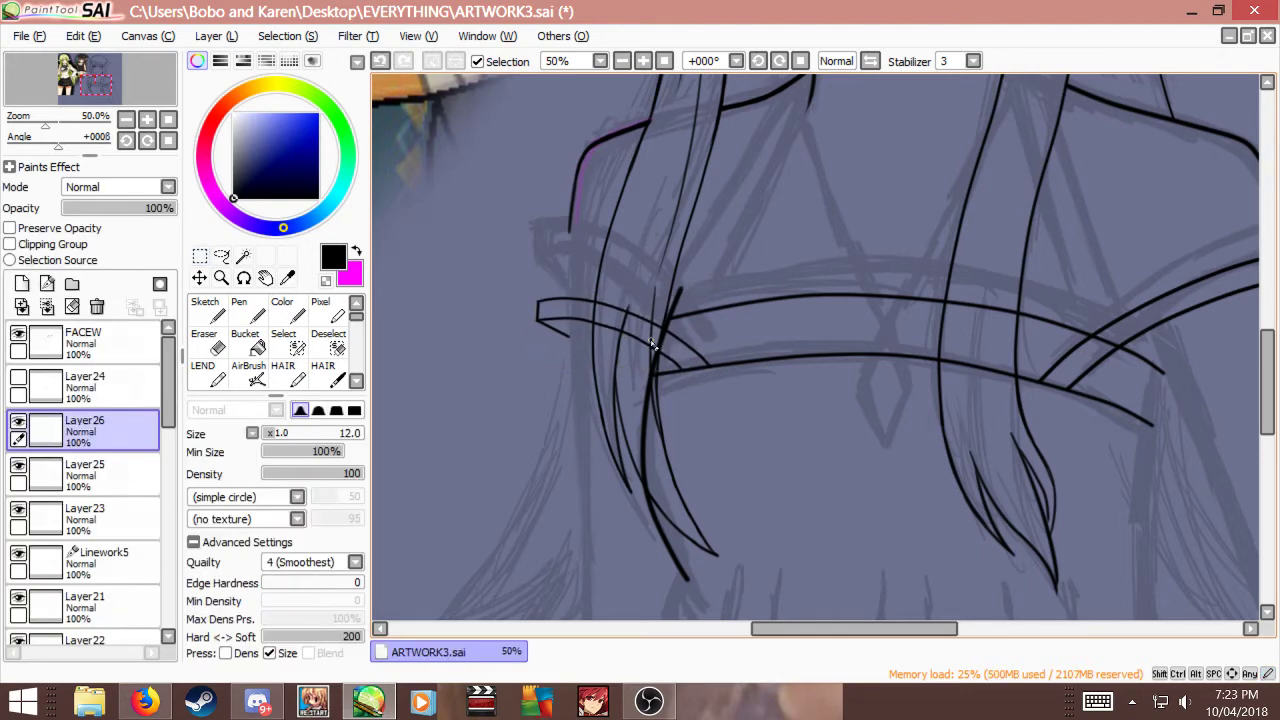
# Step: Narrow the right strap a little more from its outer end with Transform
pyautogui.scroll(-1, 650, 339)
pyautogui.scroll(2, 650, 339)
pyautogui.hotkey('ctrl', 't')
pyautogui.moveTo(466, 323); pyautogui.dragTo(482, 323)
pyautogui.press('Return')
pyautogui.scroll(-2, 533, 334)
pyautogui.scroll(1, 560, 340)
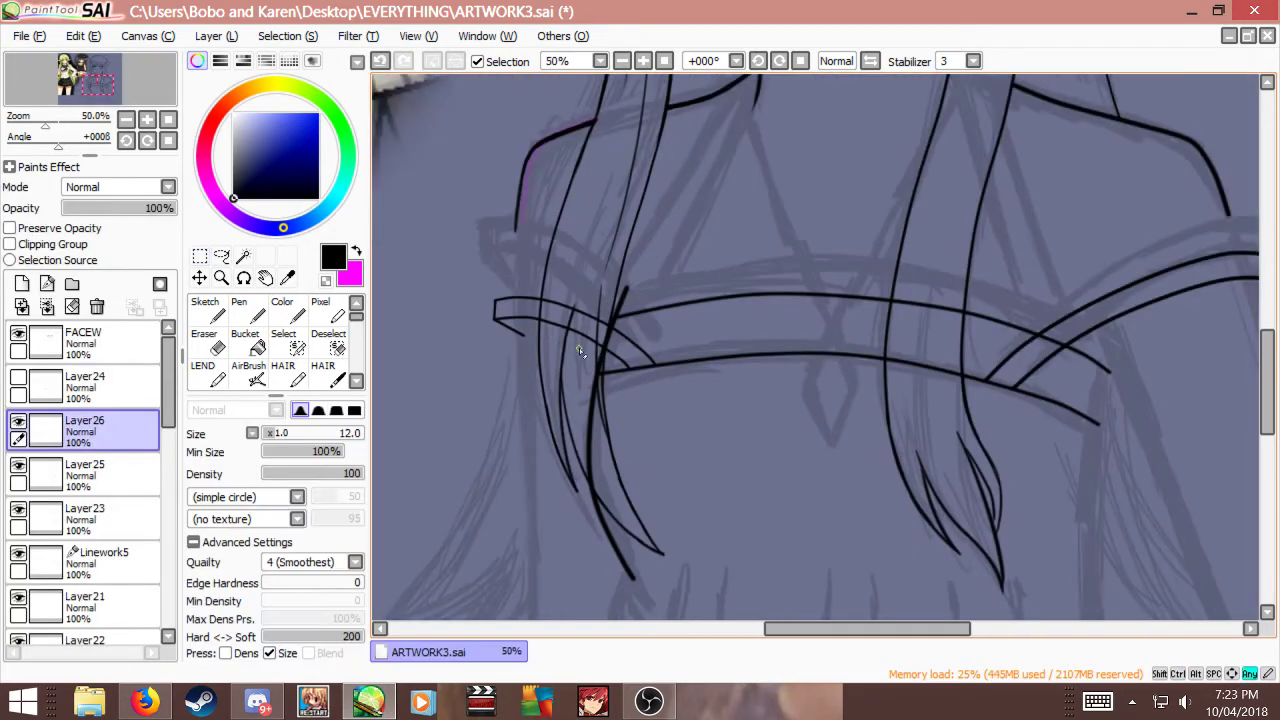
pyautogui.scroll(1, 510, 340)
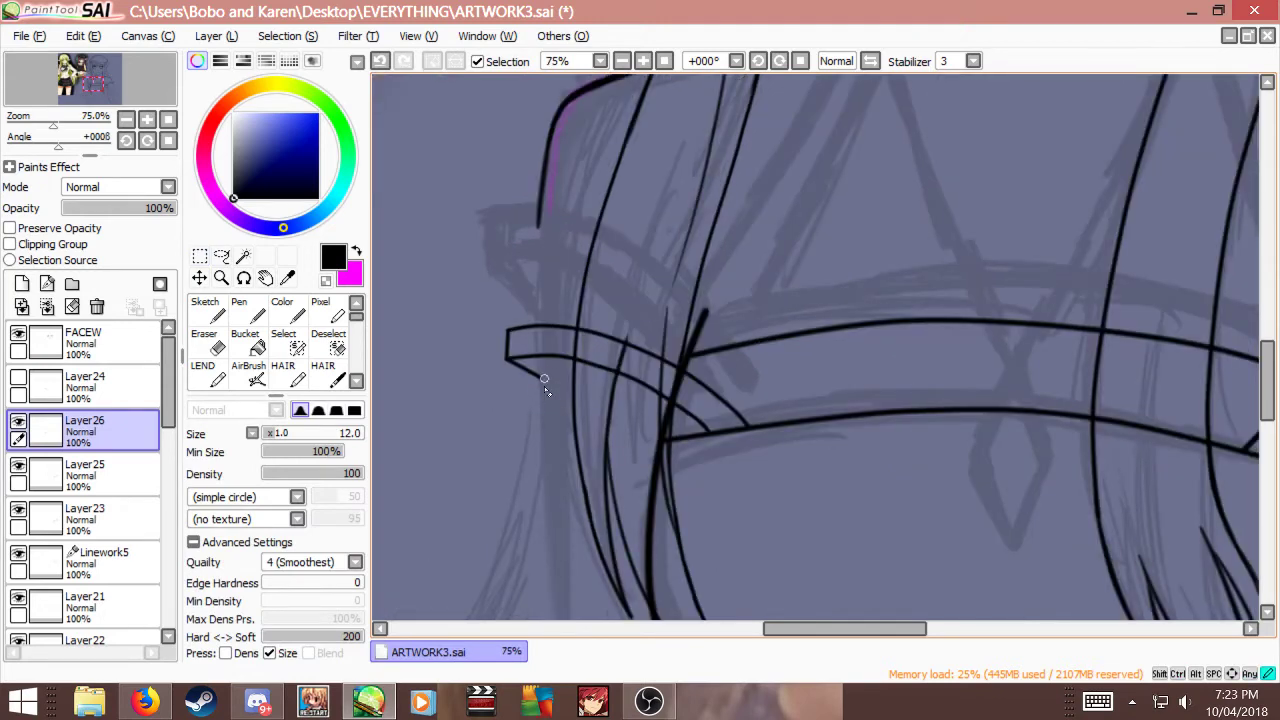
pyautogui.scroll(-5, 591, 327)
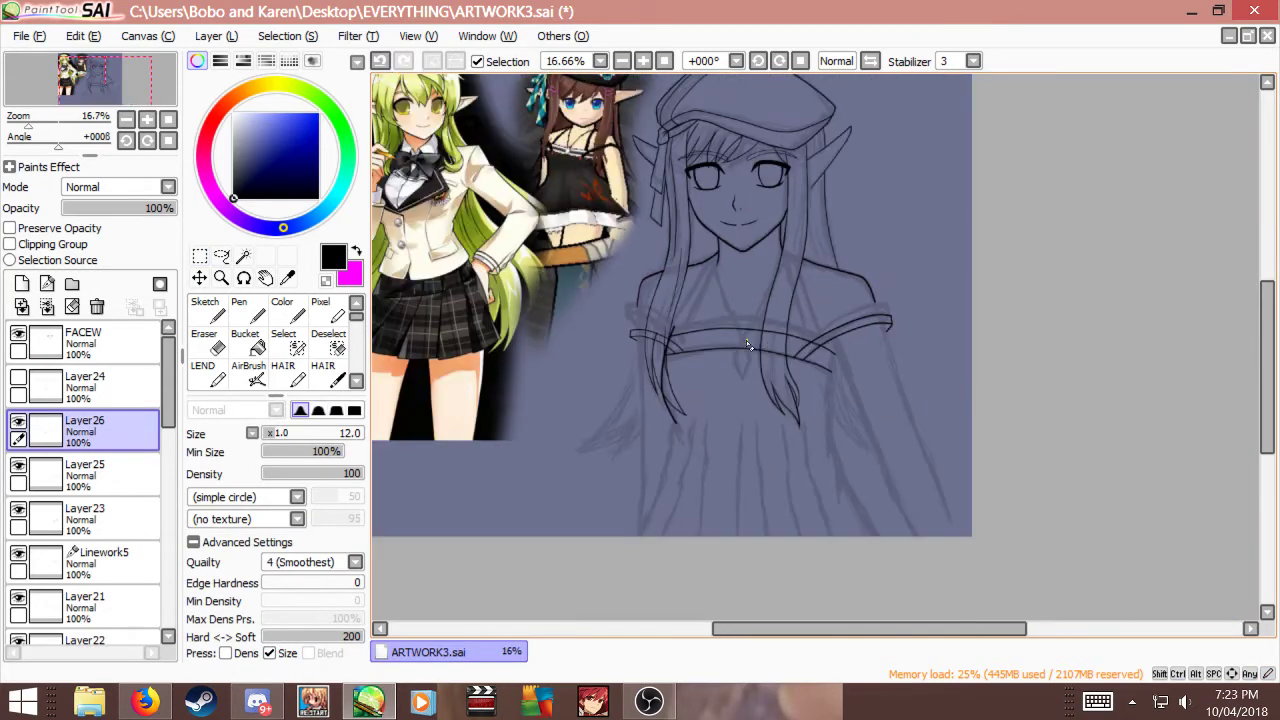
# Step: Fine-tune the right strap's proportions with two further small transforms, comparing it with the opposite strap
pyautogui.scroll(1, 709, 352)
pyautogui.scroll(1, 688, 356)
pyautogui.hotkey('ctrl', 't')
pyautogui.scroll(2, 690, 330)
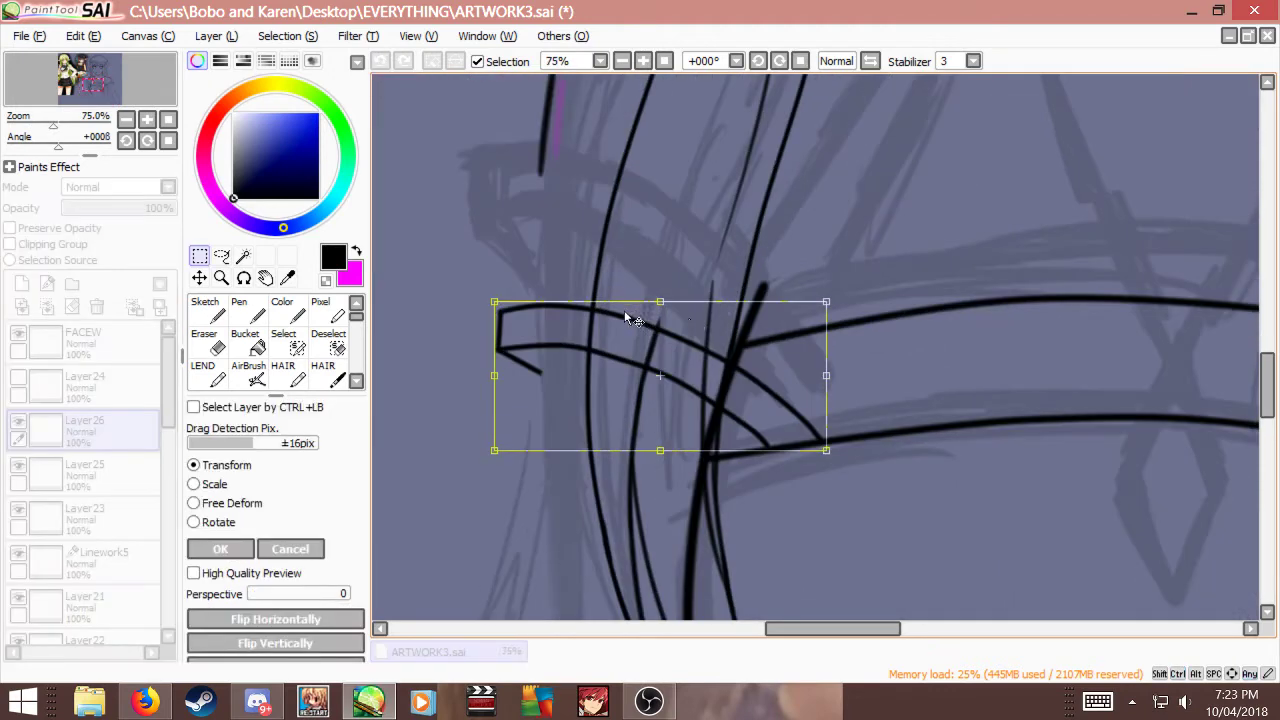
pyautogui.press('Return')
pyautogui.scroll(-3, 684, 341)
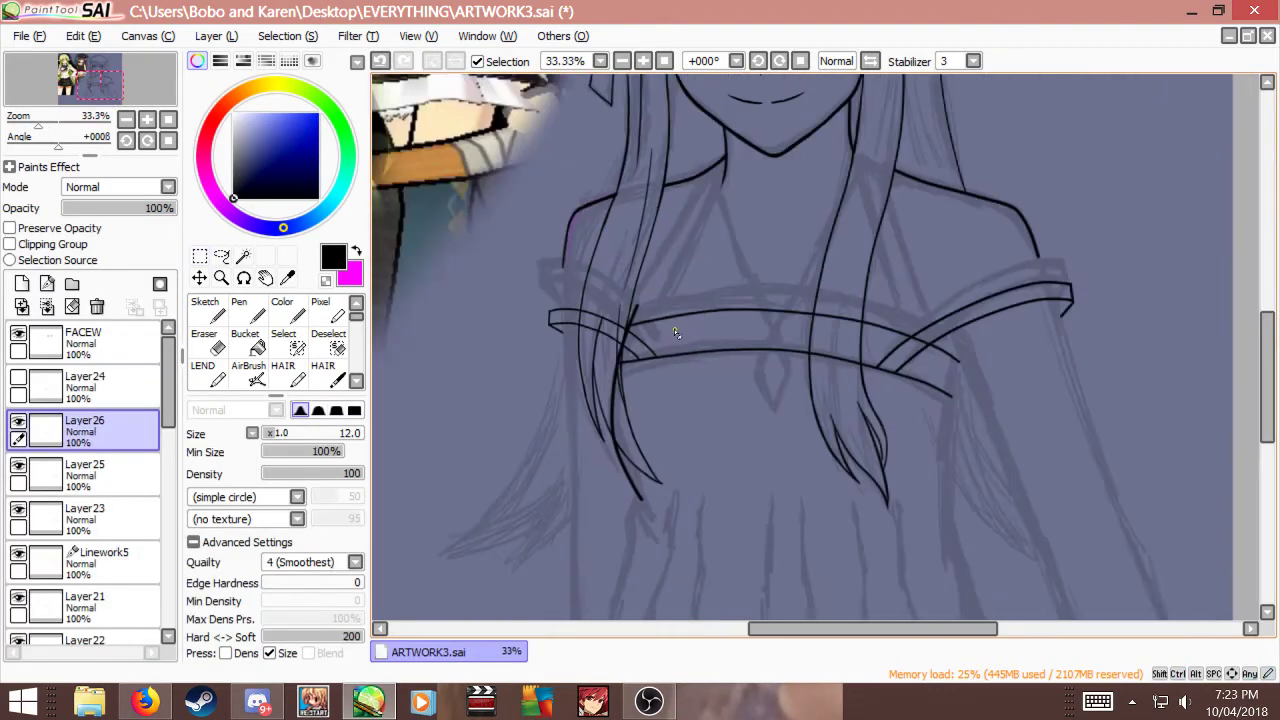
pyautogui.scroll(3, 637, 315)
pyautogui.hotkey('ctrl', 't')
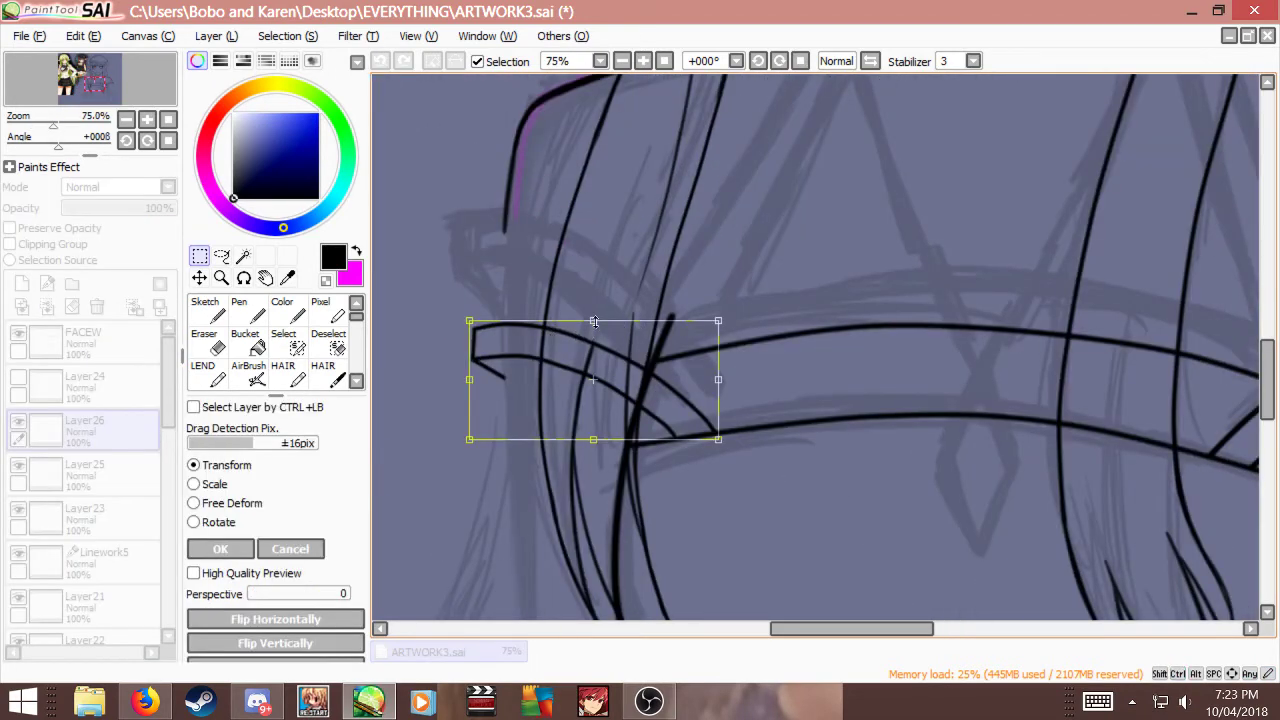
pyautogui.press('Return')
pyautogui.scroll(-3, 599, 340)
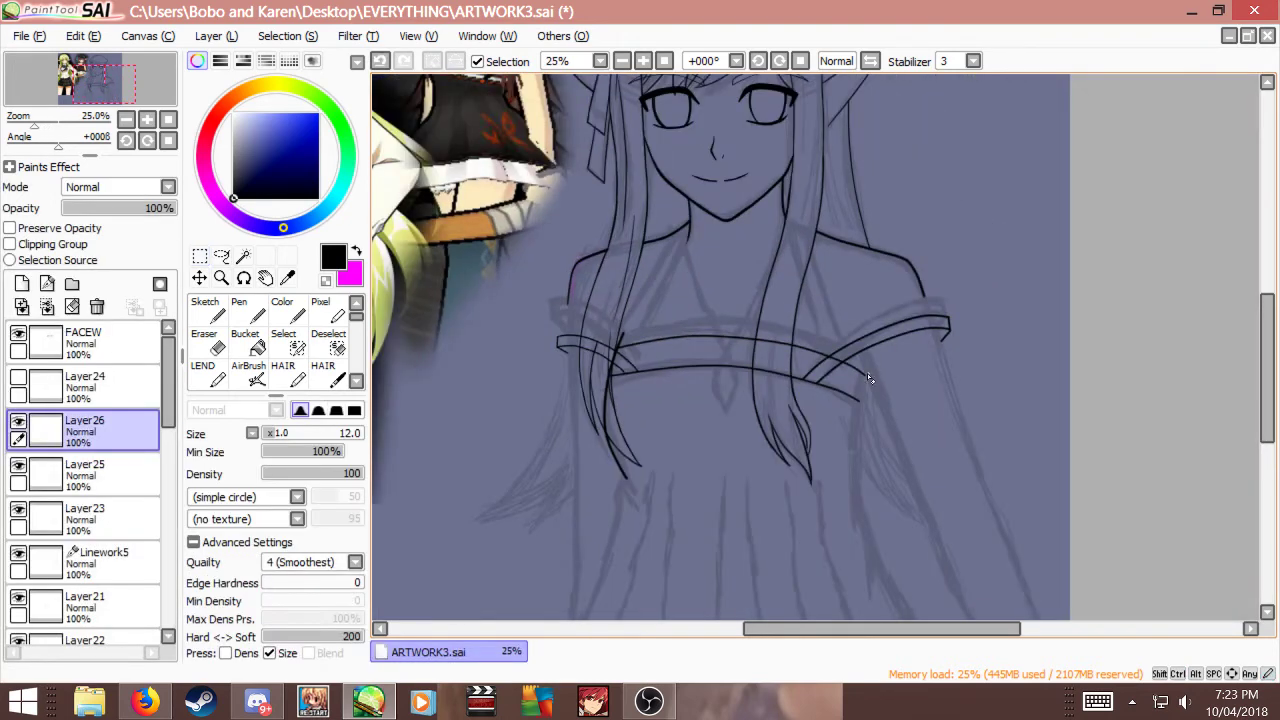
pyautogui.scroll(-1, 691, 336)
pyautogui.scroll(2, 665, 343)
pyautogui.scroll(-1, 641, 349)
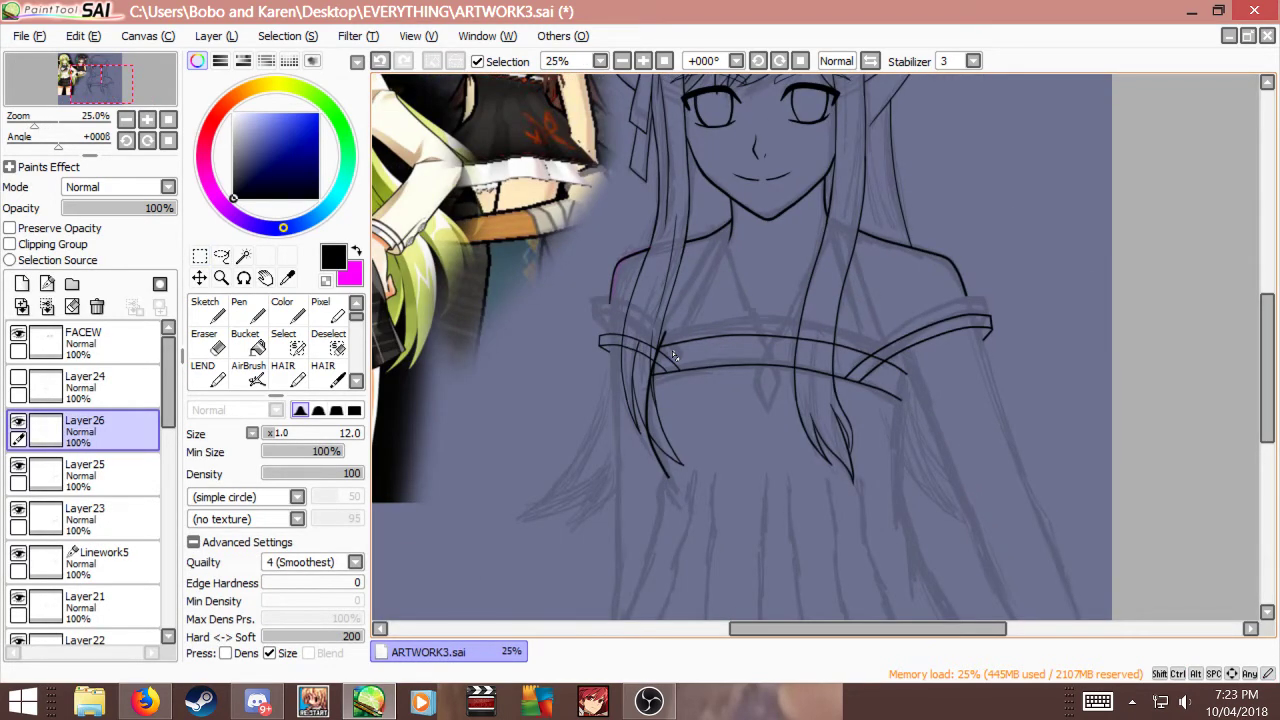
# Step: Nudge the right strap slightly upward with Transform and apply the adjustment
pyautogui.scroll(2, 674, 356)
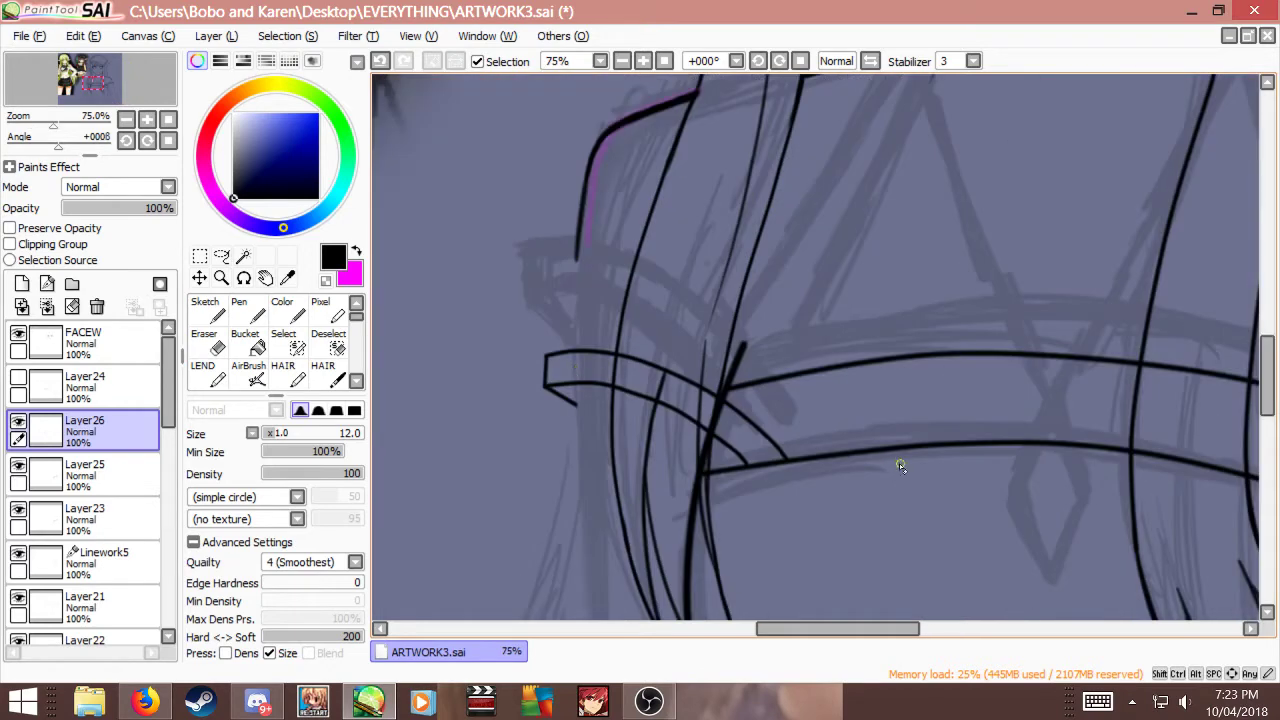
pyautogui.hotkey('ctrl', 't')
pyautogui.moveTo(674, 411); pyautogui.dragTo(670, 399)
pyautogui.moveTo(858, 472); pyautogui.dragTo(857, 474)
pyautogui.press('Return')
pyautogui.scroll(-3, 668, 350)
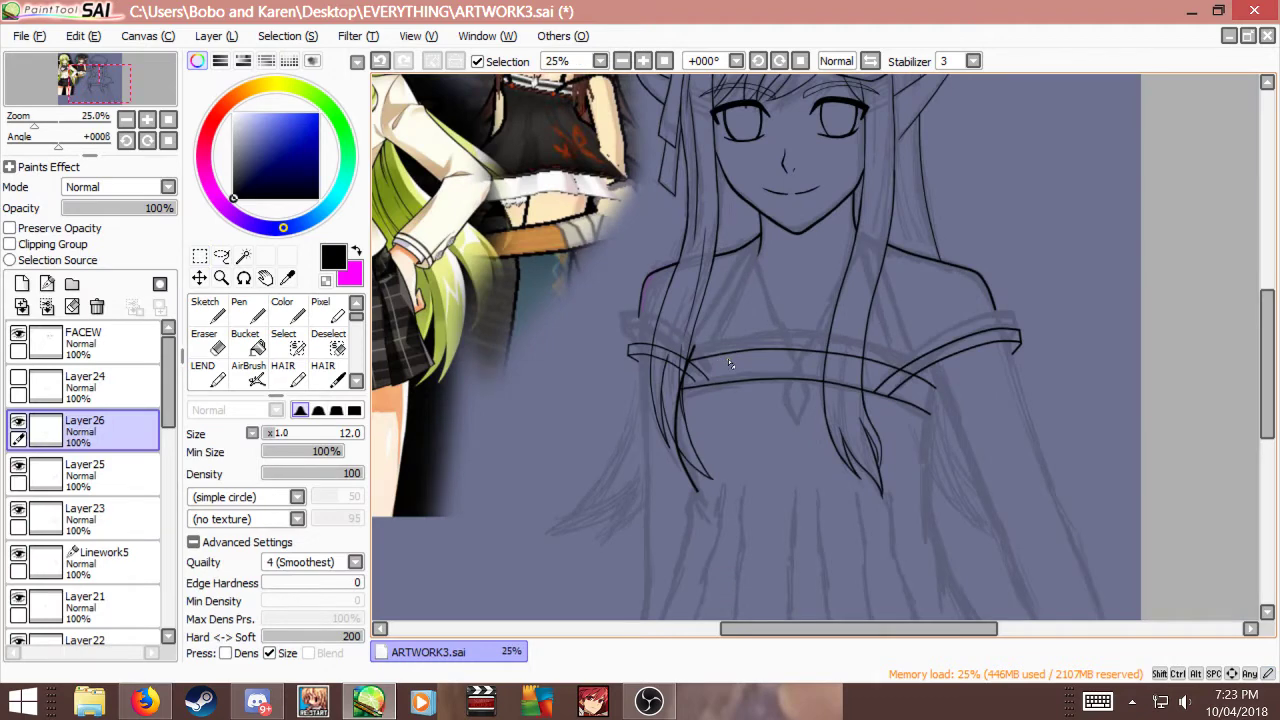
# Step: Raise the right strap closer to the shoulder and rotate it slightly with Transform
pyautogui.scroll(2, 730, 364)
pyautogui.hotkey('ctrl', 't')
pyautogui.moveTo(604, 387); pyautogui.dragTo(605, 376)
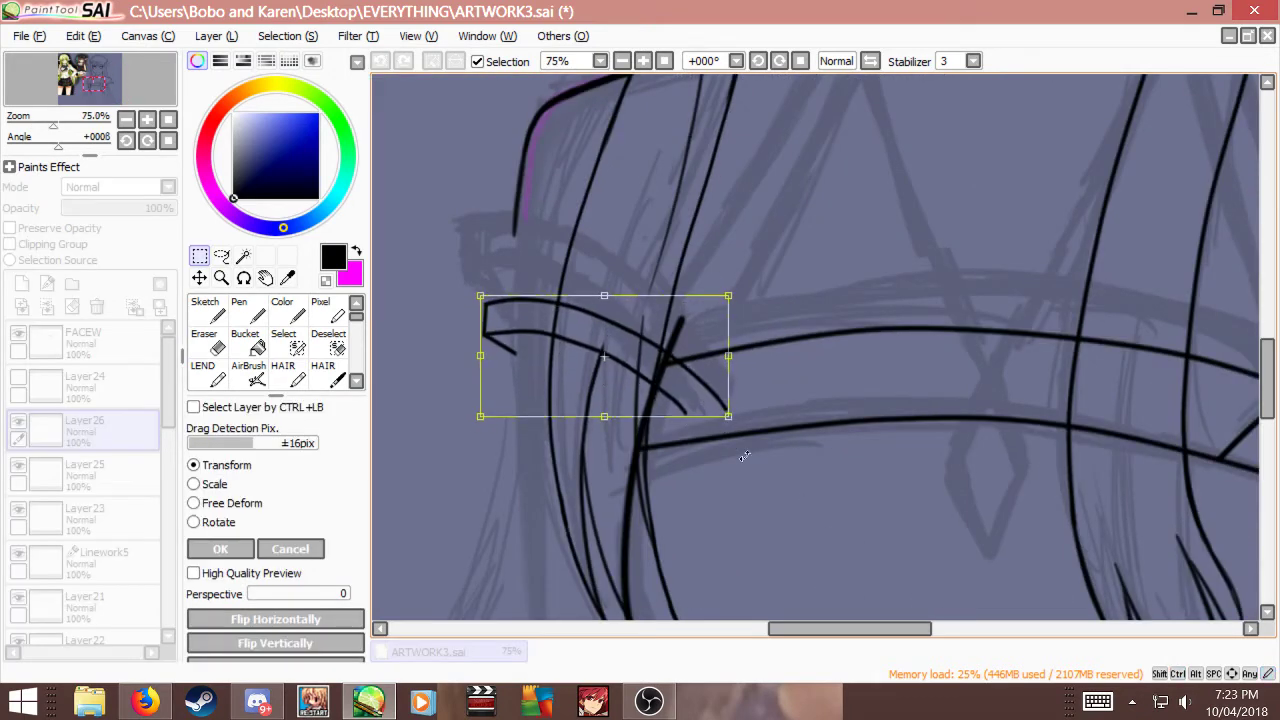
pyautogui.moveTo(744, 456); pyautogui.dragTo(759, 457)
pyautogui.press('Return')
pyautogui.scroll(-2, 721, 396)
pyautogui.scroll(2, 732, 401)
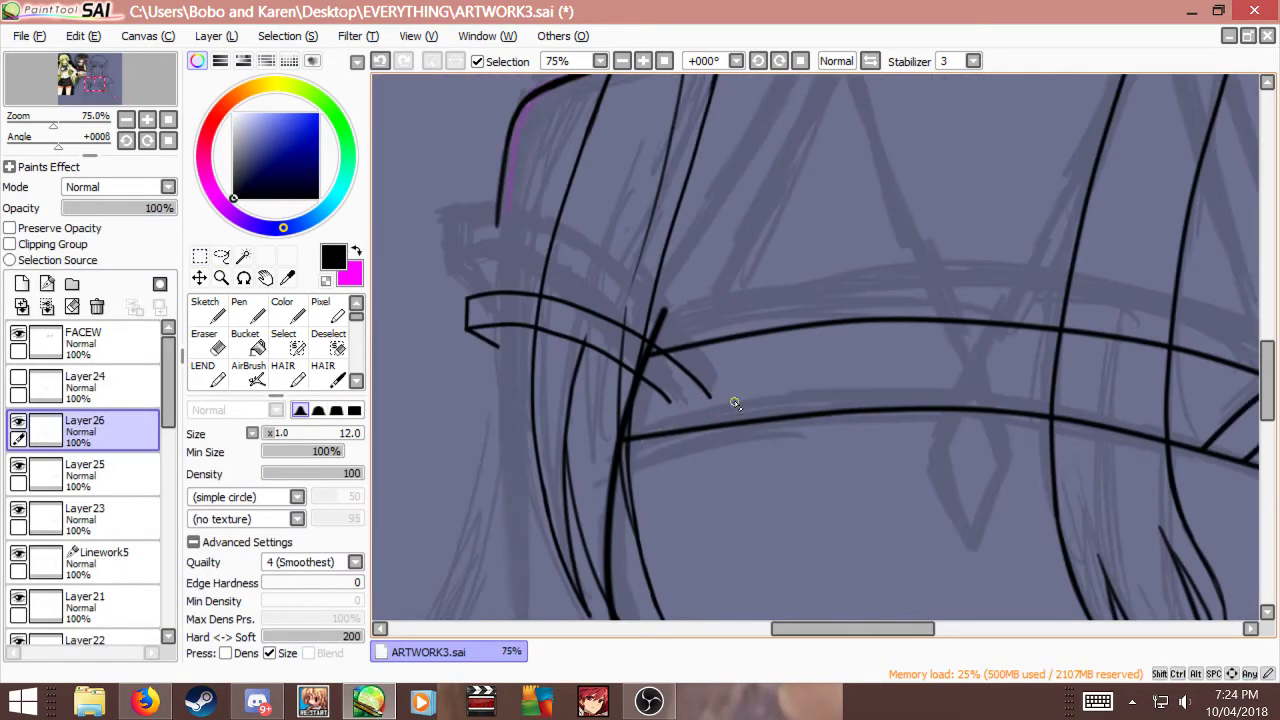
# Step: Erase the right strap's inner tips at size 12 and extend its lower edge to the chest band at brush size 6
pyautogui.scroll(1, 737, 404)
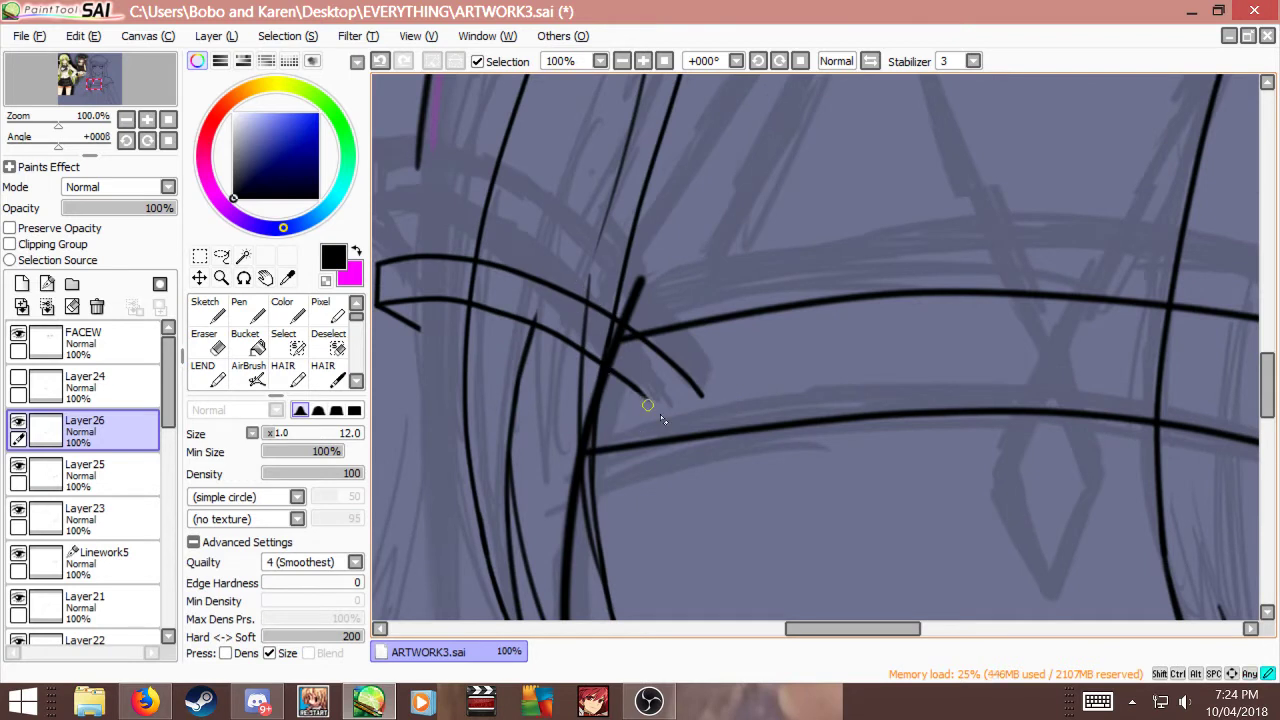
pyautogui.moveTo(645, 413); pyautogui.dragTo(706, 394)
pyautogui.press('b')
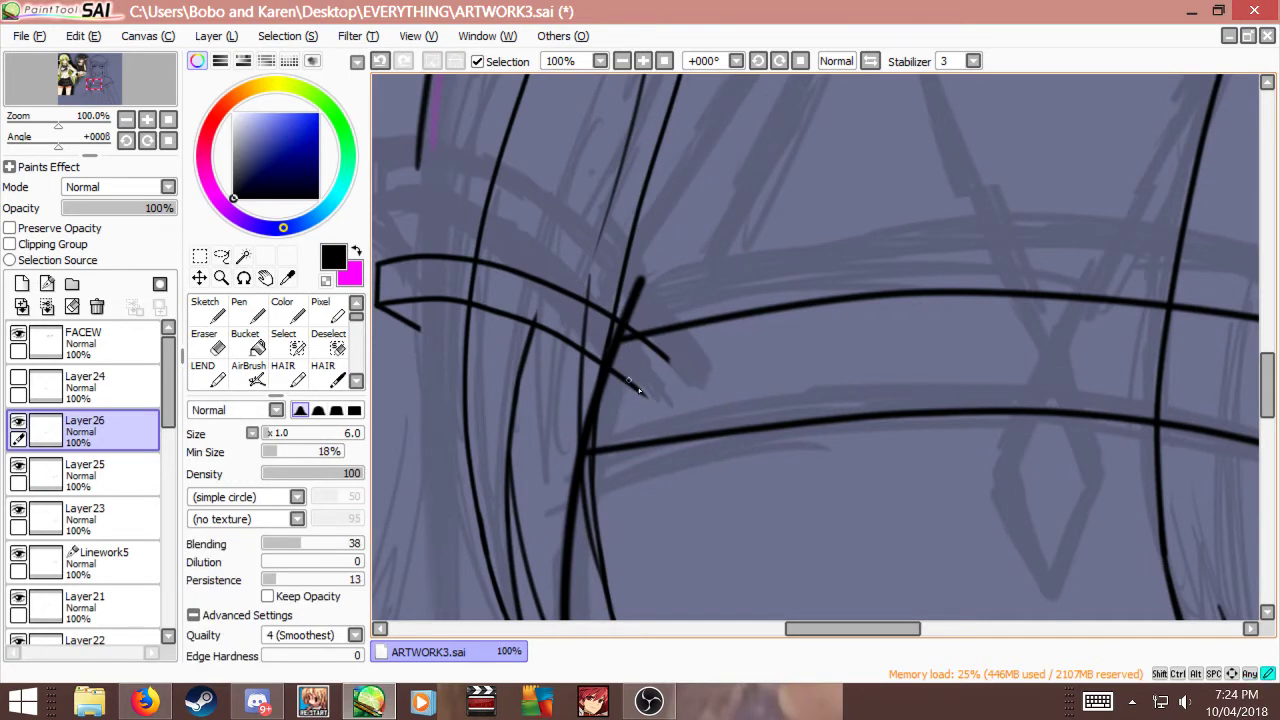
pyautogui.moveTo(630, 380); pyautogui.dragTo(668, 424)
# Step: Redraw the inner end of the right strap's upper edge down to the chest band, correcting the stroke with the Eraser
pyautogui.moveTo(654, 342); pyautogui.dragTo(730, 430)
pyautogui.press('e')
pyautogui.moveTo(648, 342); pyautogui.dragTo(720, 414)
pyautogui.press('b')
pyautogui.press('e')
pyautogui.moveTo(688, 360); pyautogui.dragTo(710, 386)
pyautogui.press('b')
pyautogui.moveTo(633, 326); pyautogui.dragTo(642, 336)
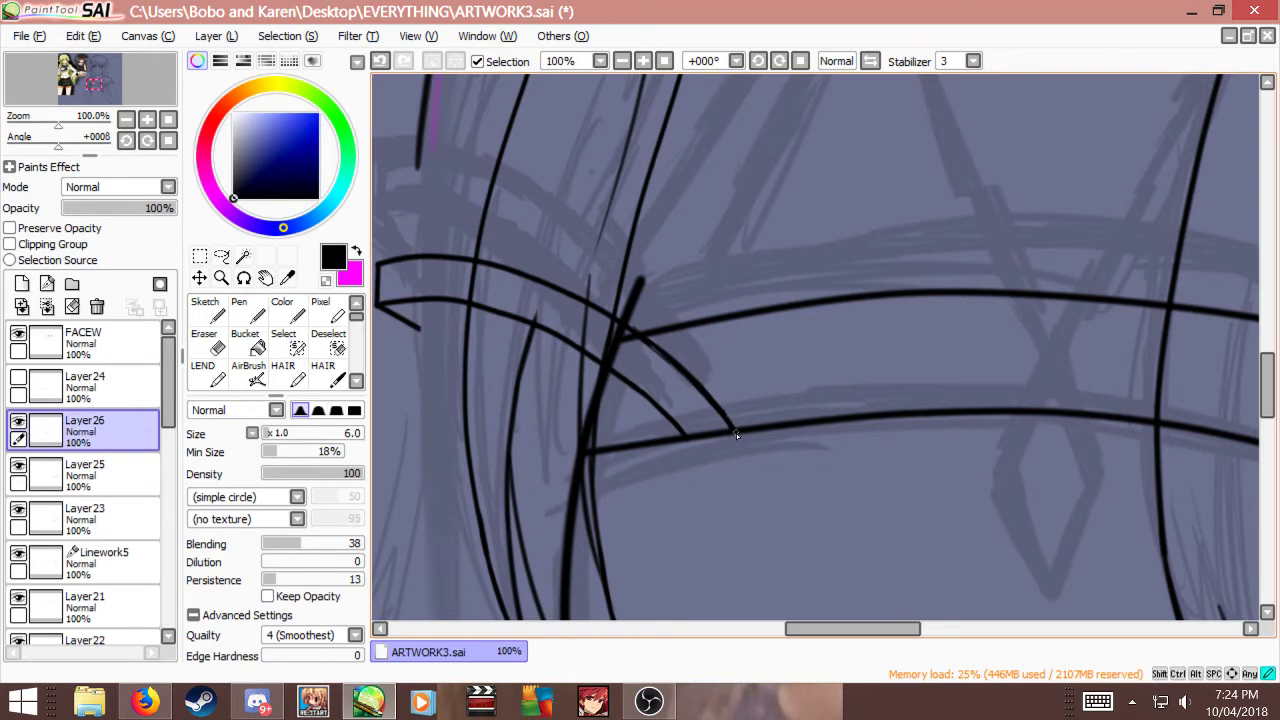
# Step: Trim the redrawn upper edge with the Eraser so it meets the chest band's lower line cleanly
pyautogui.press('e')
pyautogui.moveTo(730, 428); pyautogui.dragTo(685, 372)
pyautogui.press('b')
pyautogui.press('e')
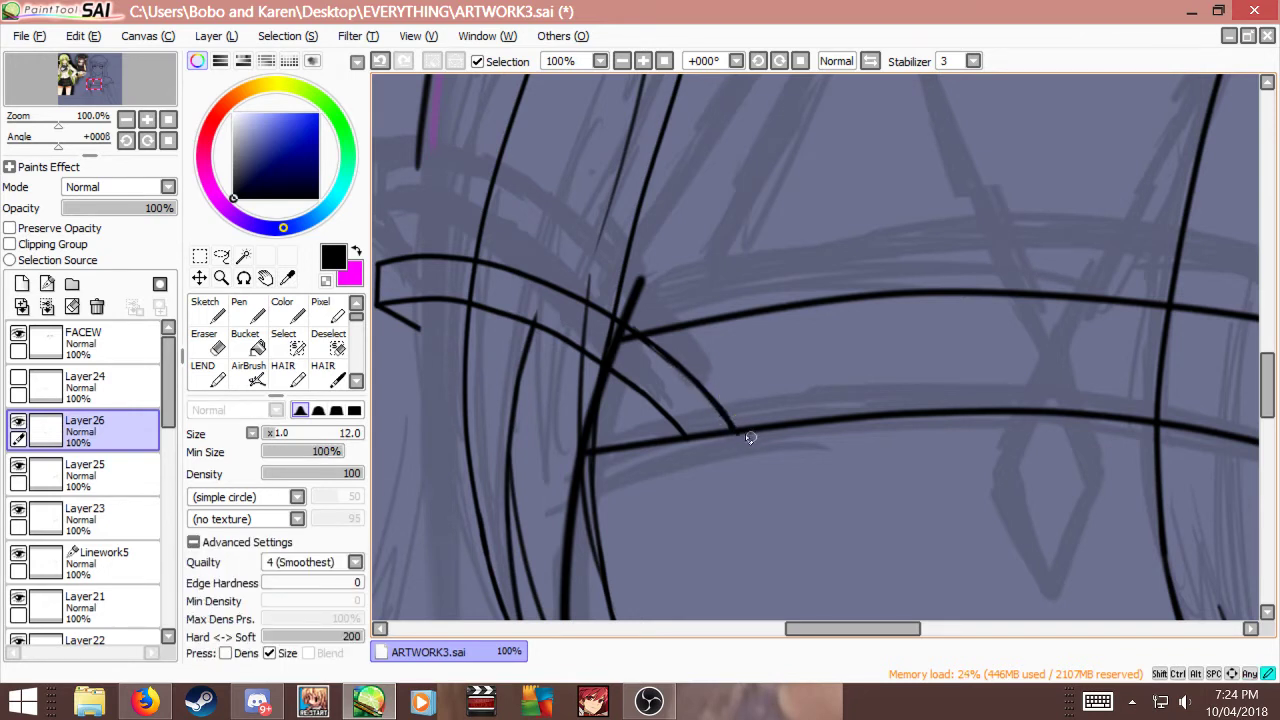
pyautogui.press('b')
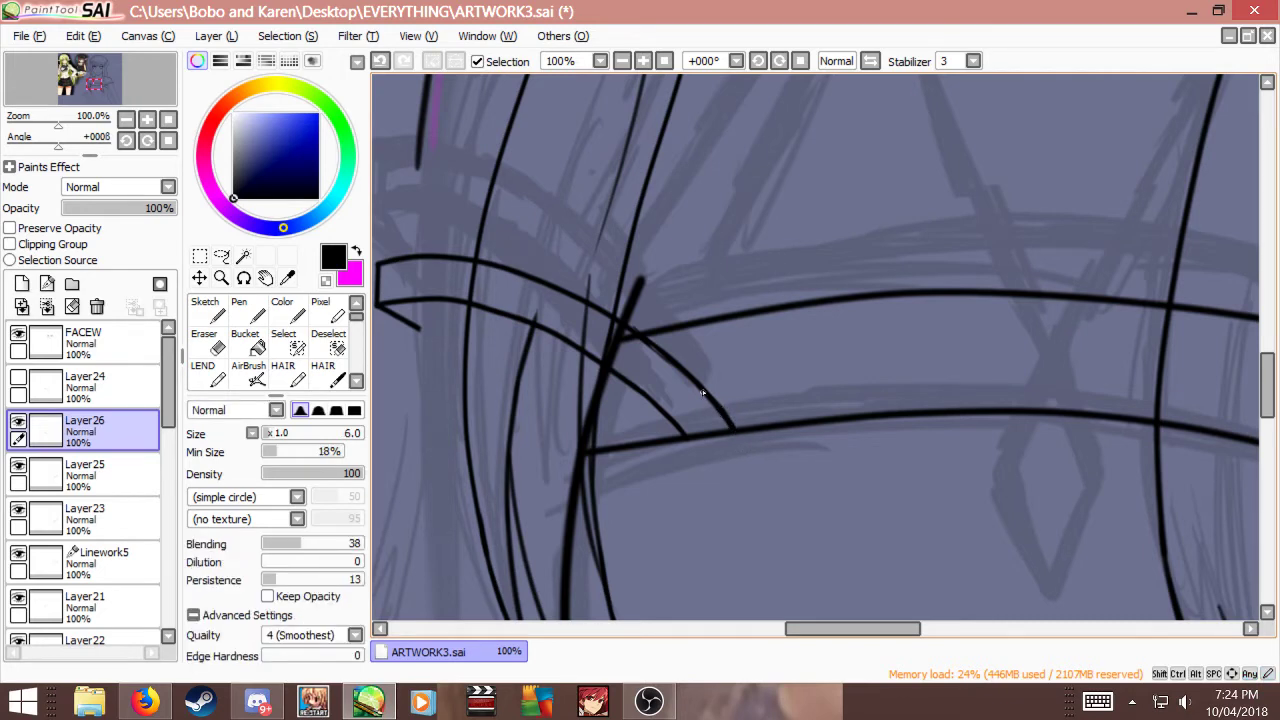
# Step: Review the finished right strap within the whole figure and add a new normal layer above it
pyautogui.scroll(-4, 704, 392)
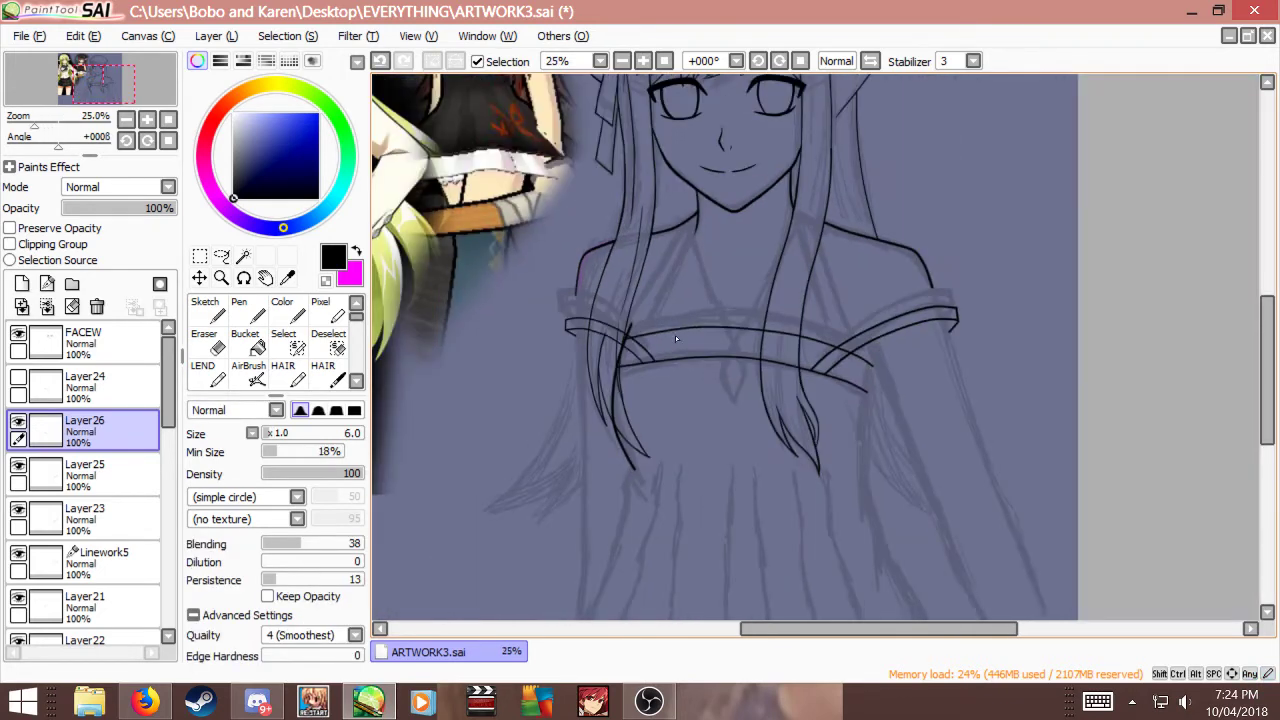
pyautogui.scroll(-1, 631, 374)
pyautogui.scroll(1, 650, 372)
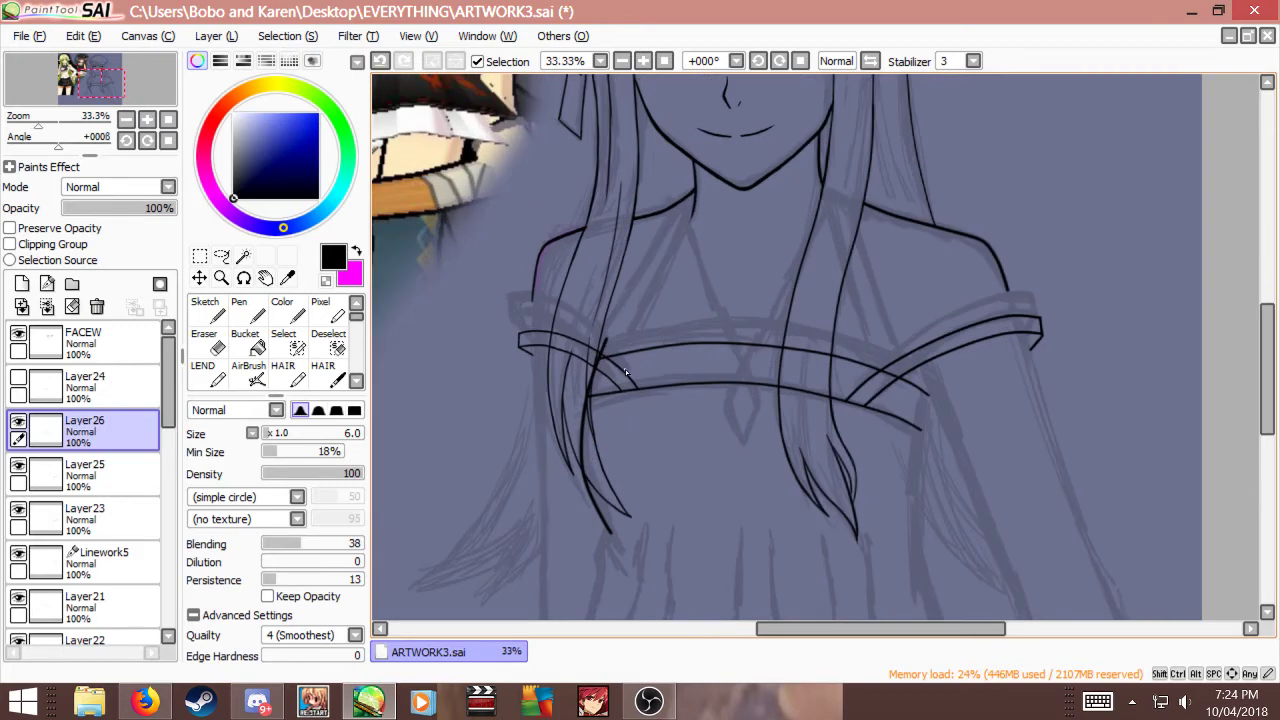
pyautogui.scroll(-1, 624, 376)
pyautogui.scroll(2, 686, 350)
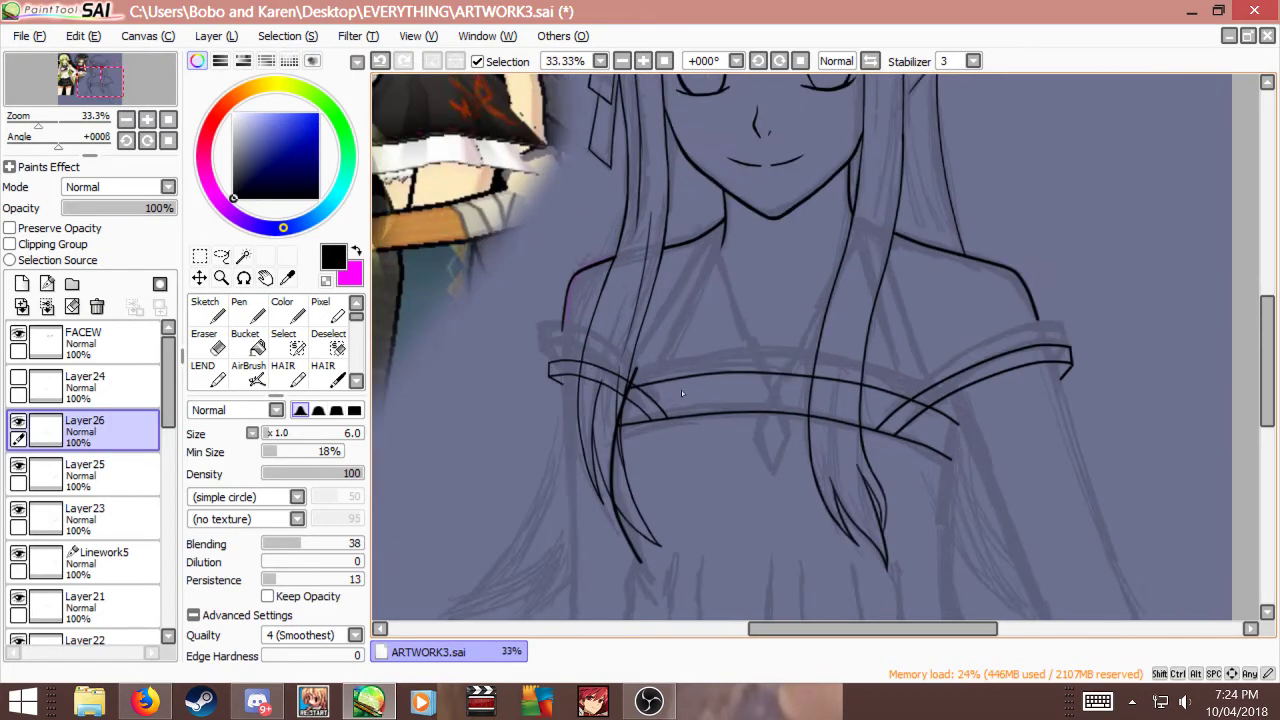
pyautogui.click(21, 284)
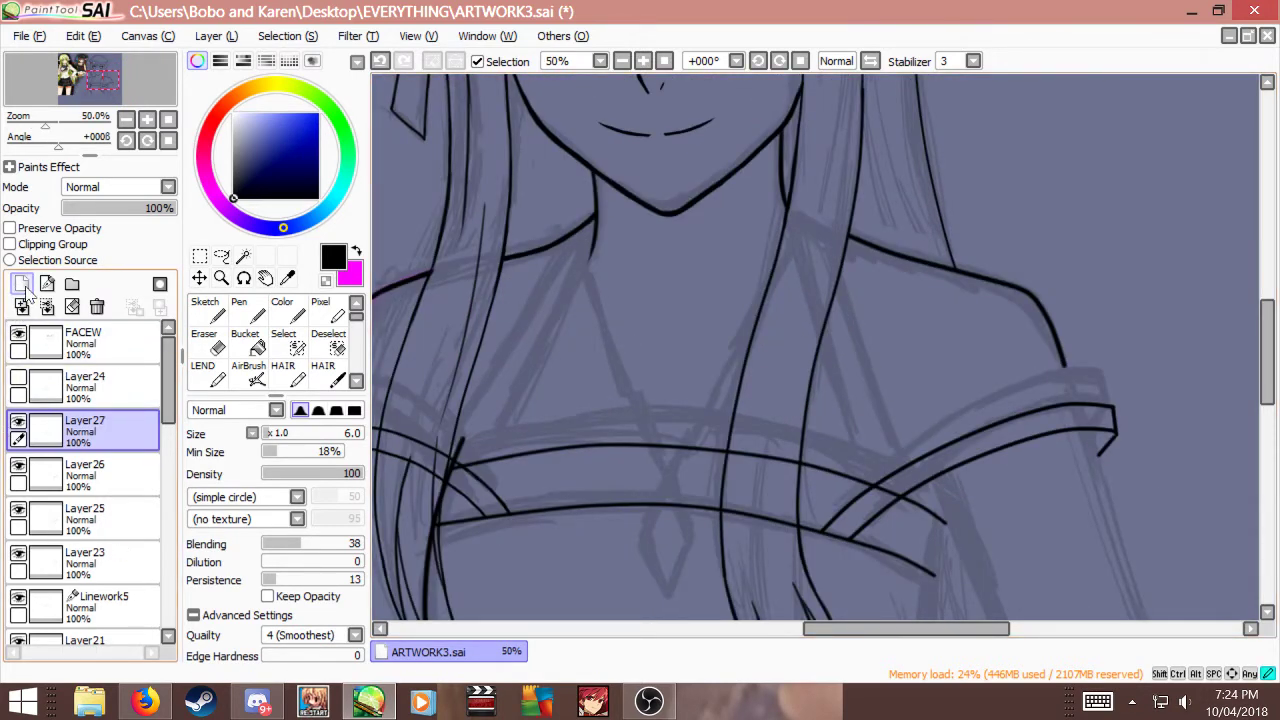
# Step: Examine the neck, shoulders and chest band of the figure where the sketched halter straps run
pyautogui.scroll(-1, 540, 341)
pyautogui.scroll(1, 594, 316)
pyautogui.scroll(-1, 640, 315)
pyautogui.scroll(1, 654, 350)
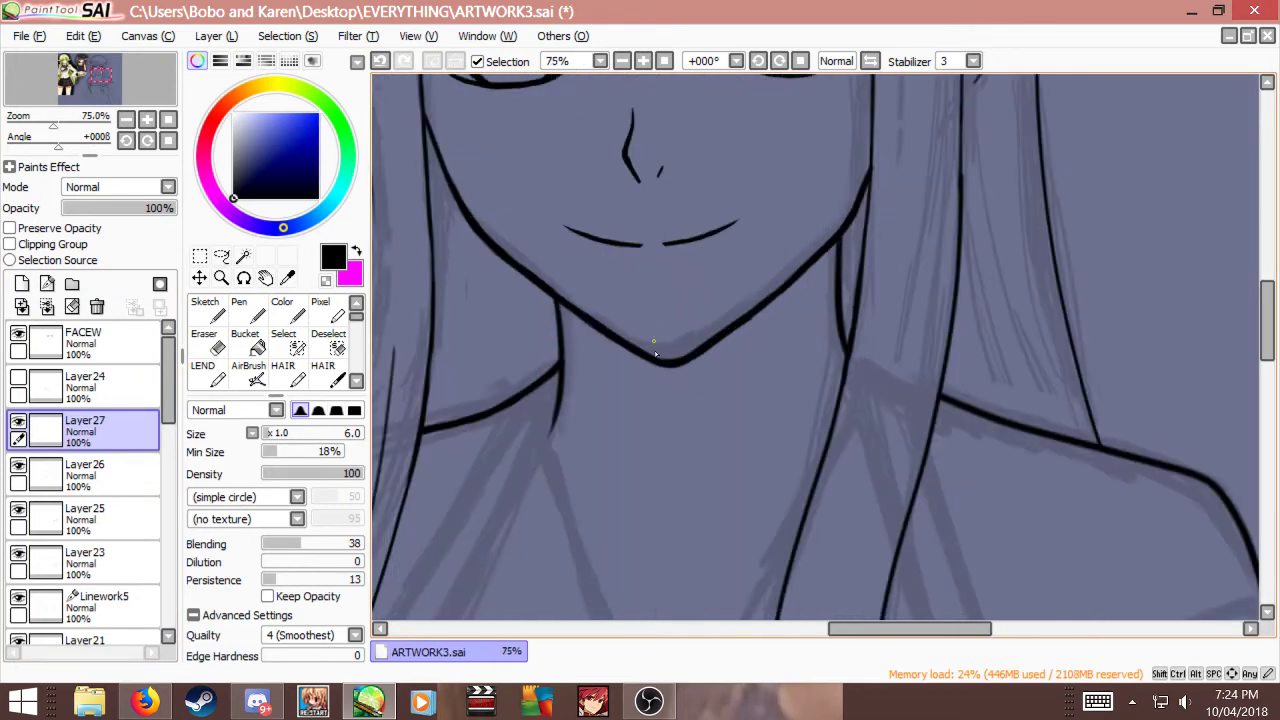
pyautogui.scroll(-1, 656, 353)
pyautogui.scroll(-1, 590, 412)
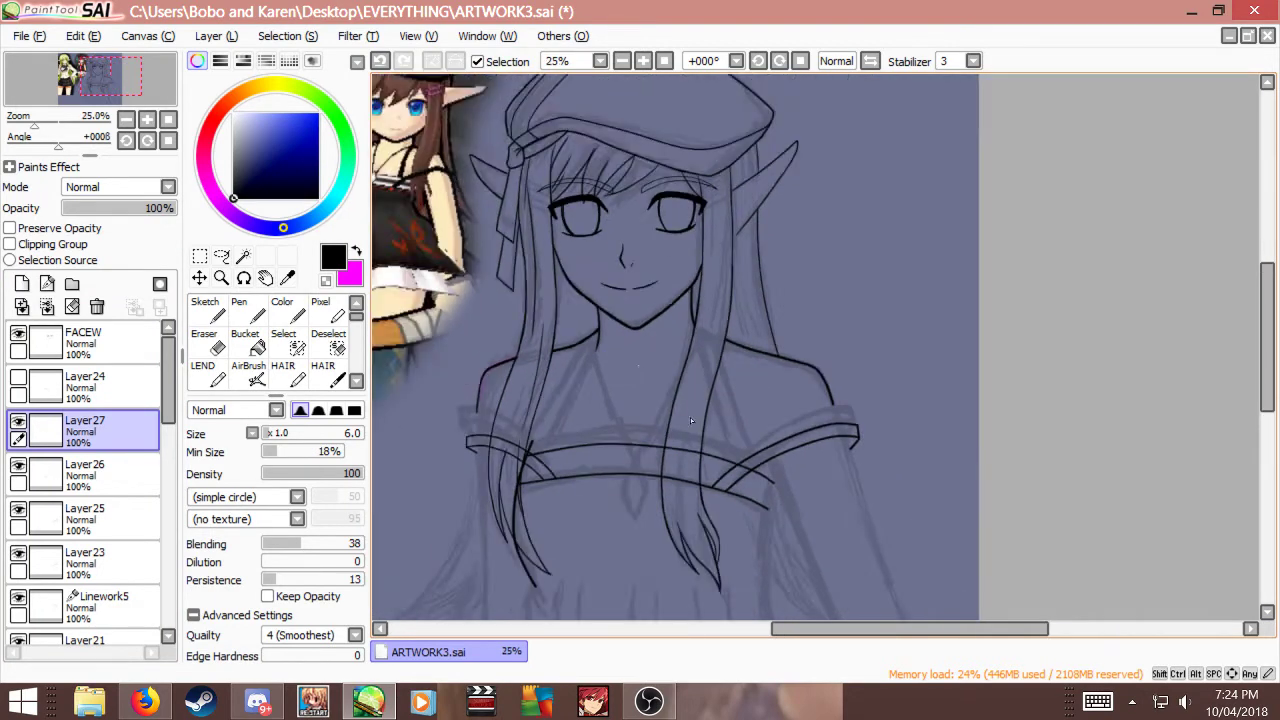
pyautogui.scroll(1, 690, 417)
pyautogui.scroll(-1, 611, 411)
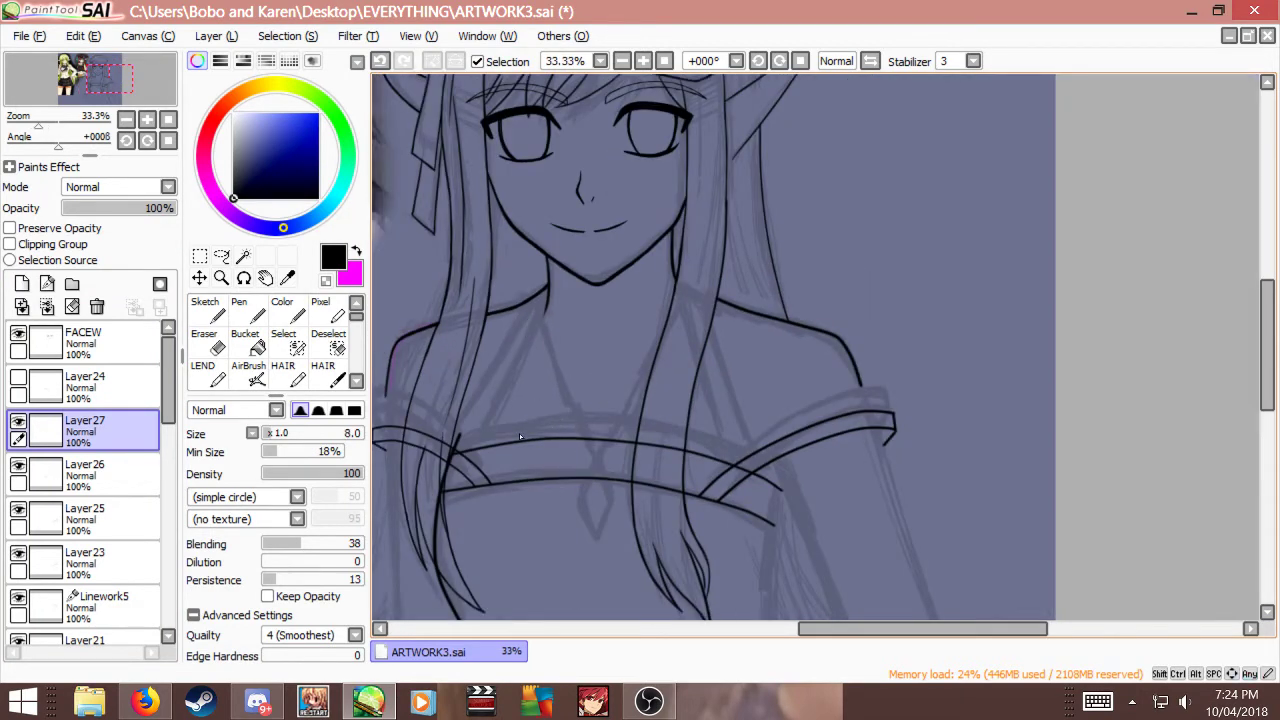
pyautogui.scroll(-1, 505, 420)
pyautogui.scroll(1, 486, 404)
pyautogui.scroll(1, 450, 400)
pyautogui.click(47, 284)
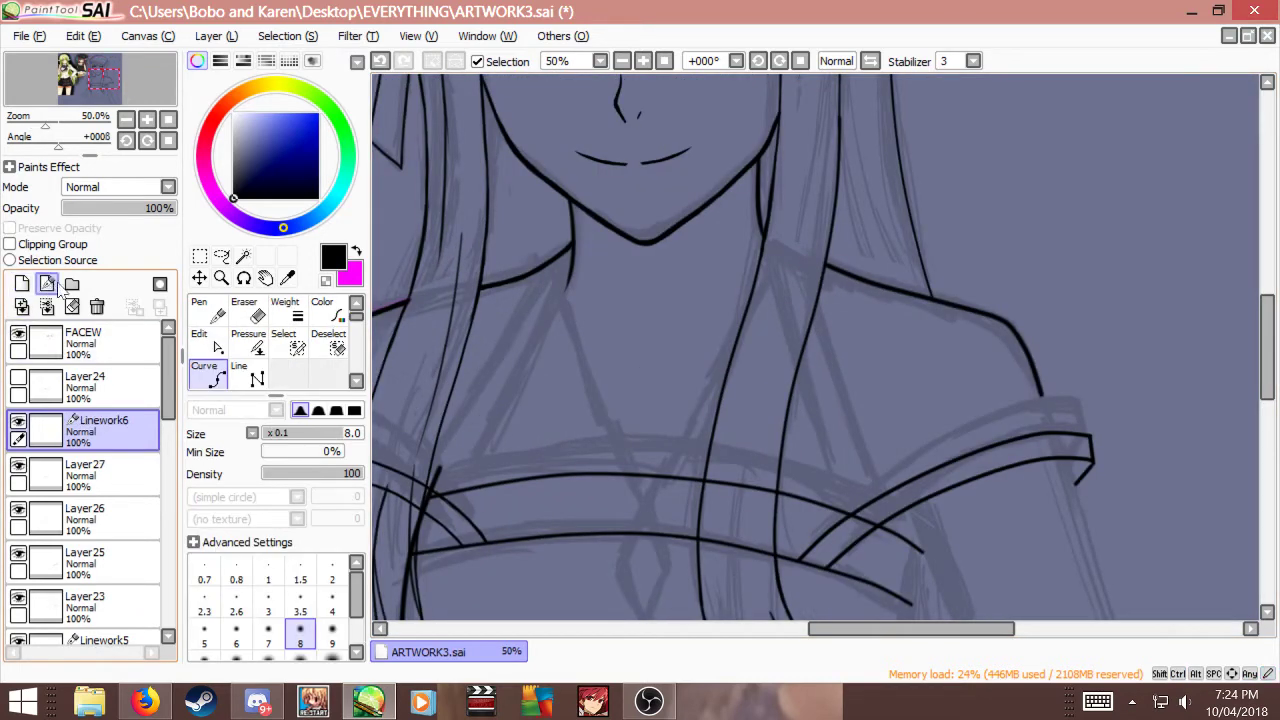
pyautogui.press(']')
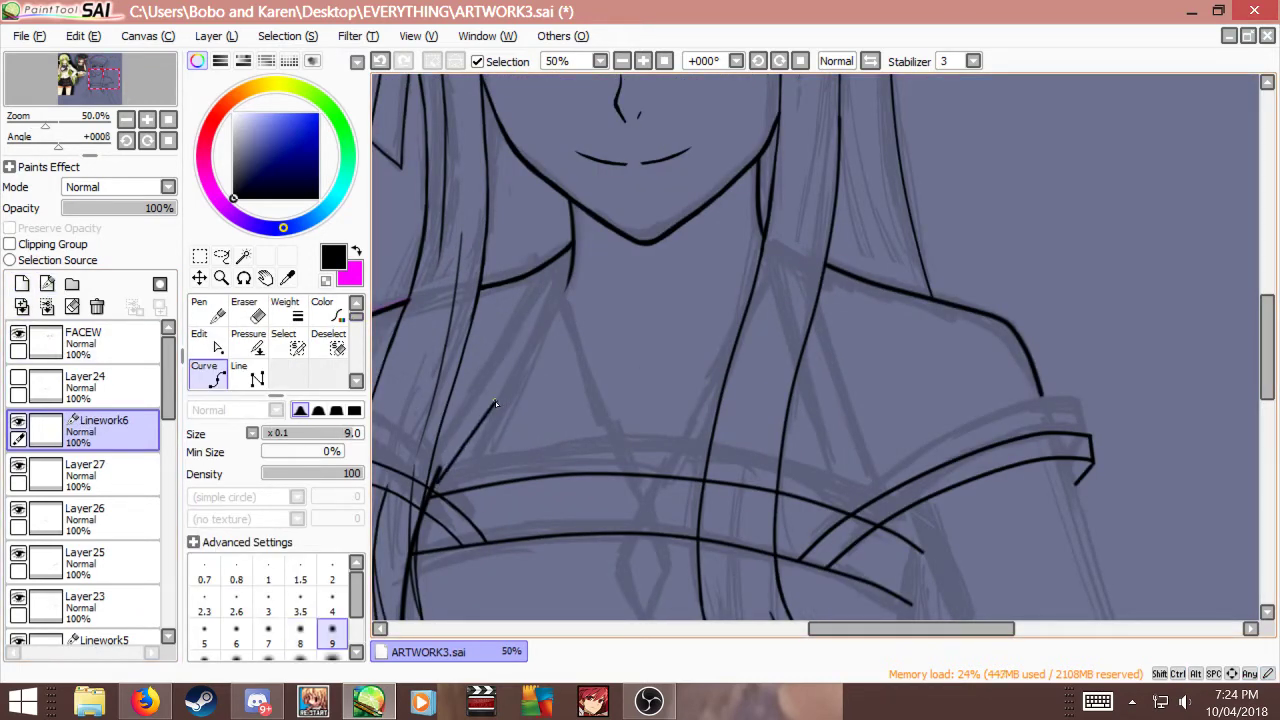
pyautogui.hotkey('ctrl', 'z')
pyautogui.press(']')
pyautogui.press(']')
pyautogui.moveTo(432, 498); pyautogui.dragTo(516, 332)
pyautogui.hotkey('ctrl', 'z')
pyautogui.press('[')
pyautogui.press('[')
pyautogui.moveTo(430, 490); pyautogui.dragTo(459, 435)
pyautogui.click(460, 424)
pyautogui.hotkey('ctrl', 'z')
pyautogui.hotkey('ctrl', 'z')
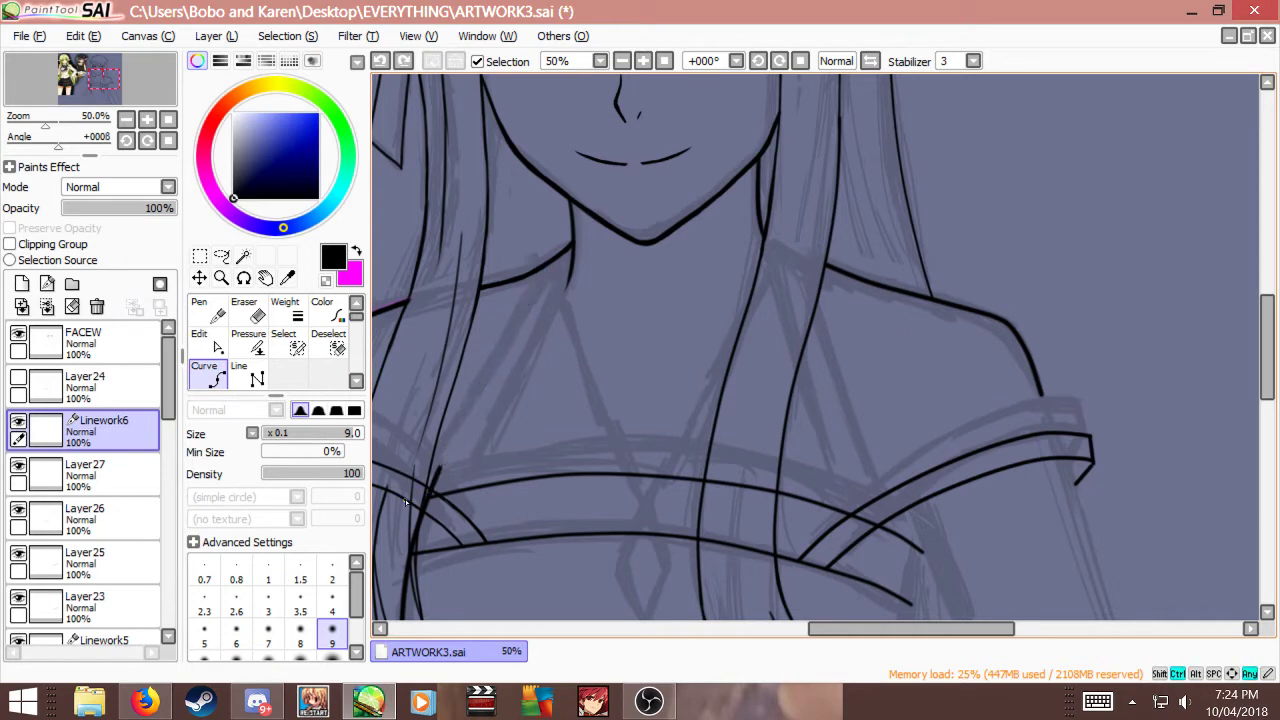
# Step: Delete the hidden Layer24 and the Linework6 layer below it
pyautogui.click(105, 387)
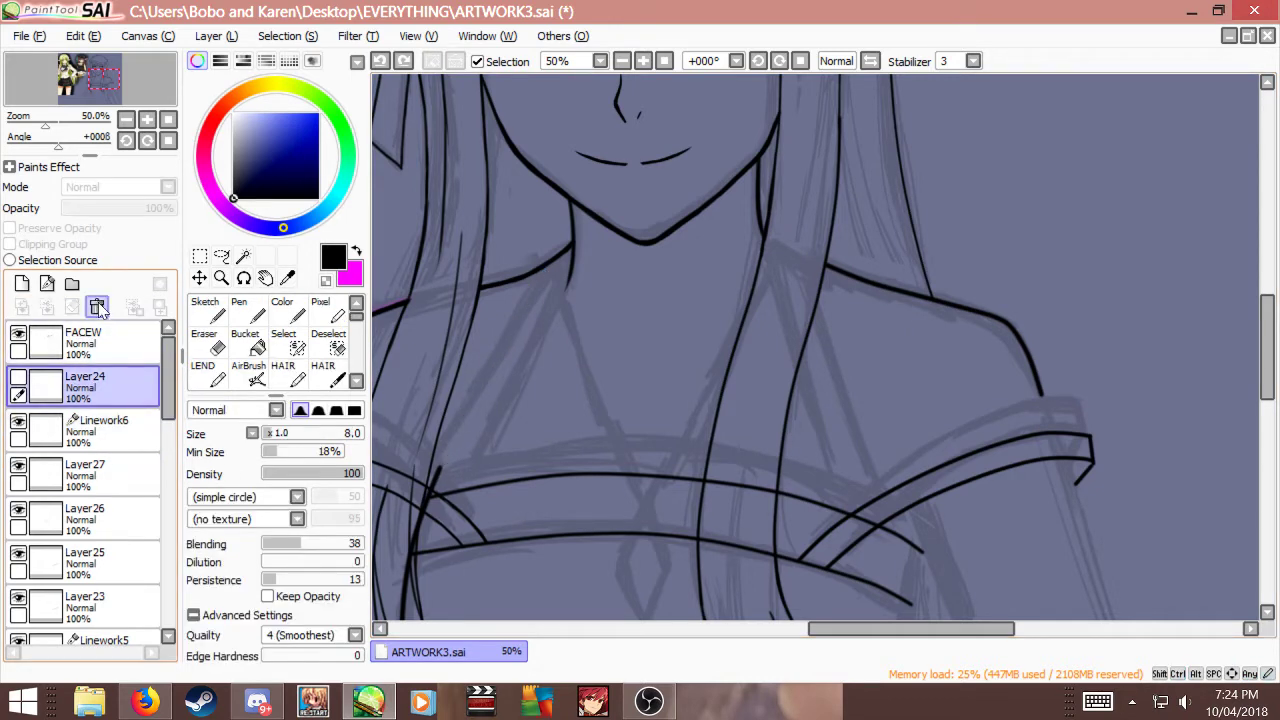
pyautogui.click(97, 307)
pyautogui.click(97, 307)
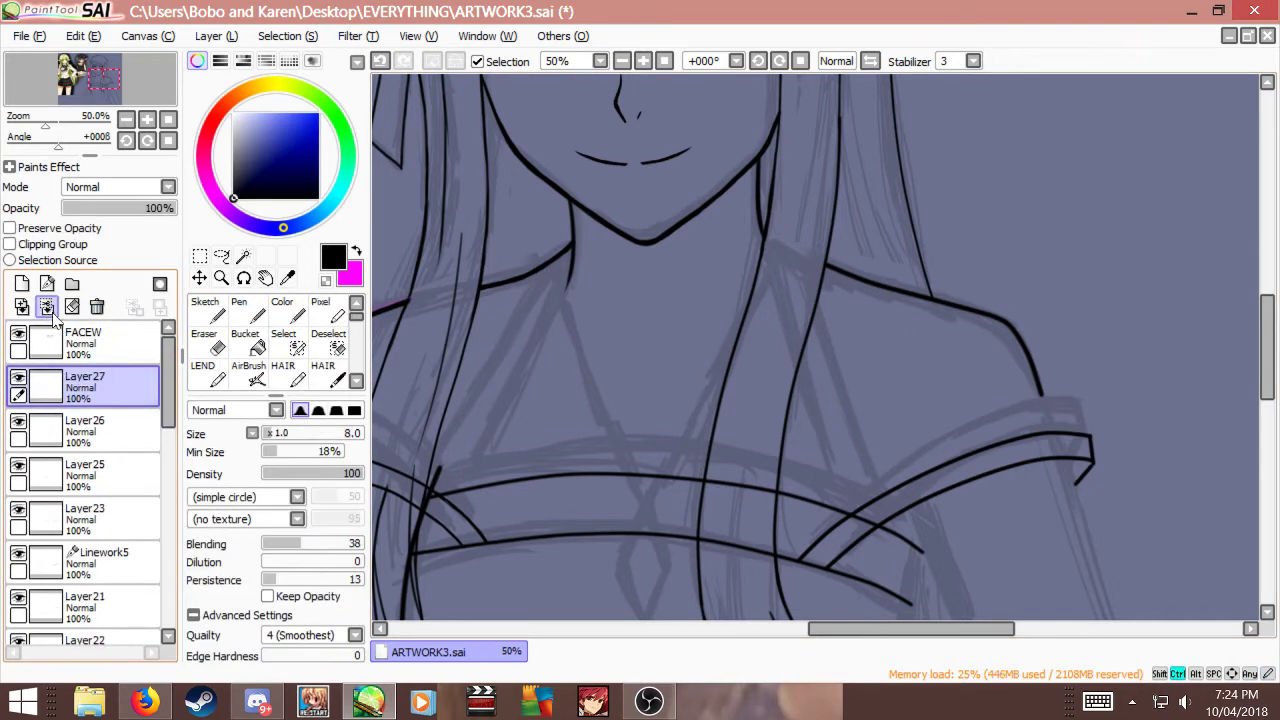
# Step: Select Layer9 among the lower layers and erase the thick line tip protruding above the chest band's left end with the Eraser at size 12
pyautogui.click(46, 306)
pyautogui.scroll(-10, 120, 480)
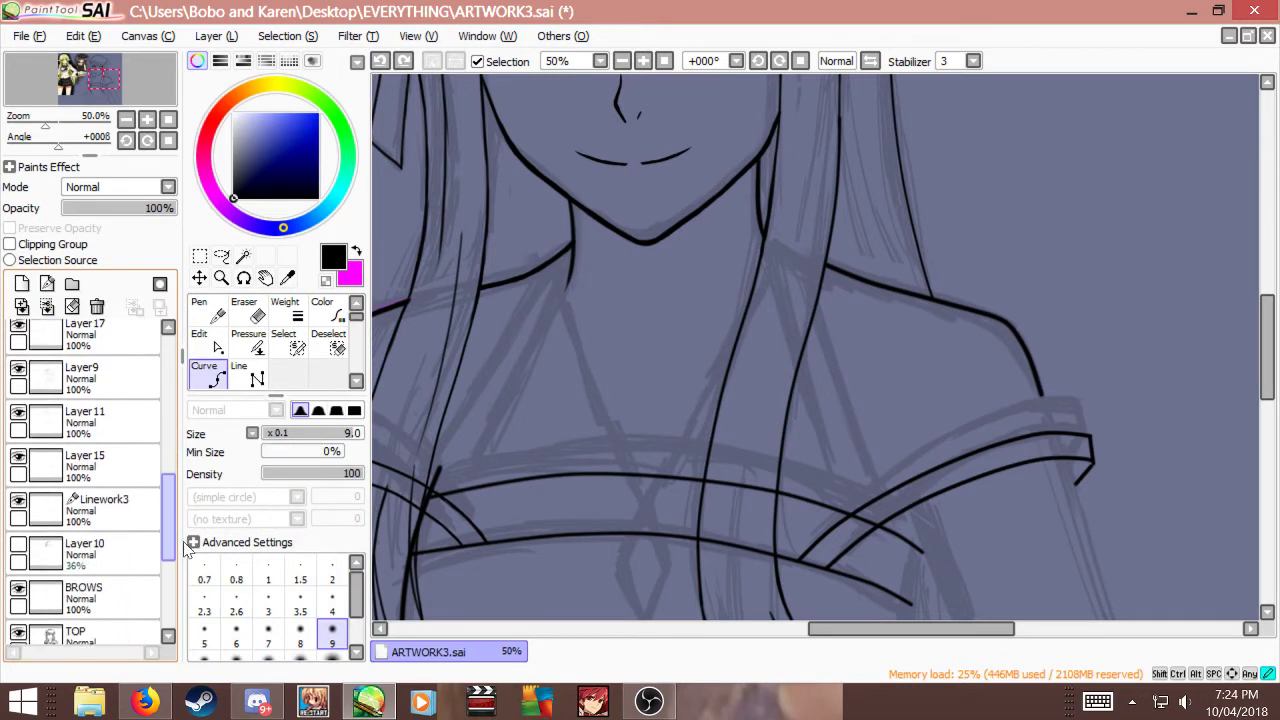
pyautogui.scroll(-3, 90, 500)
pyautogui.scroll(3, 60, 505)
pyautogui.click(22, 510)
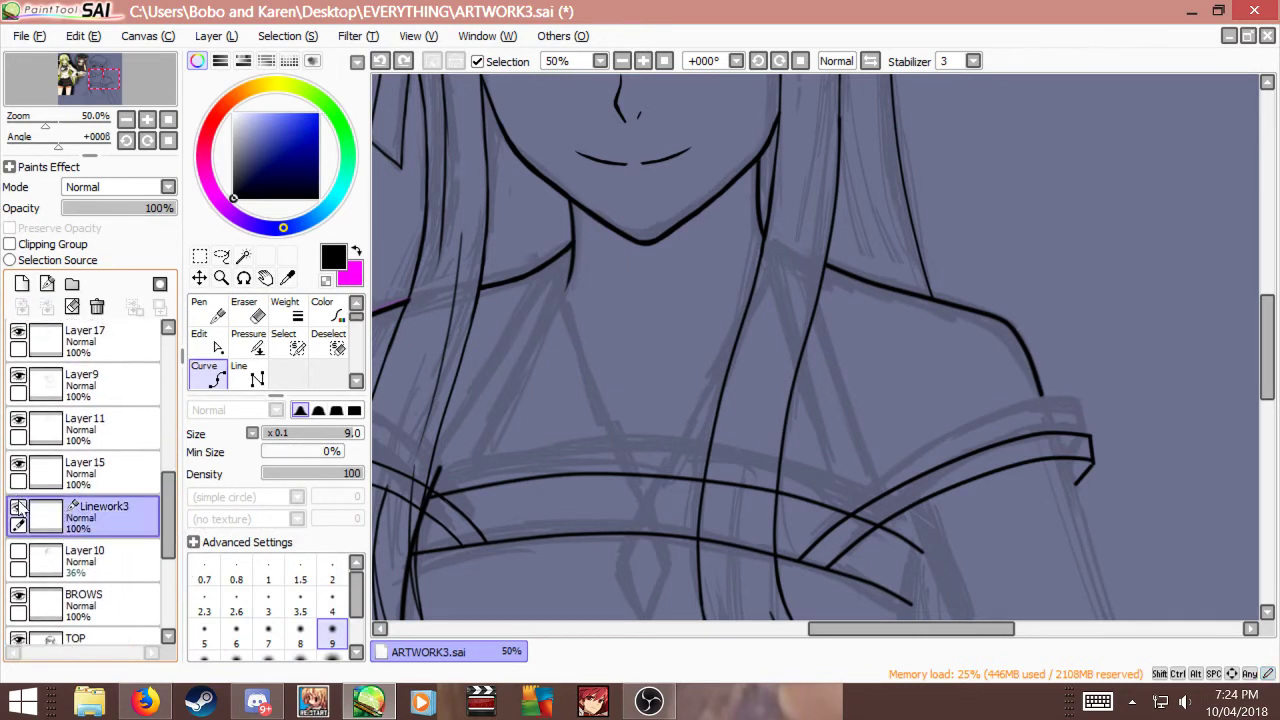
pyautogui.click(50, 475)
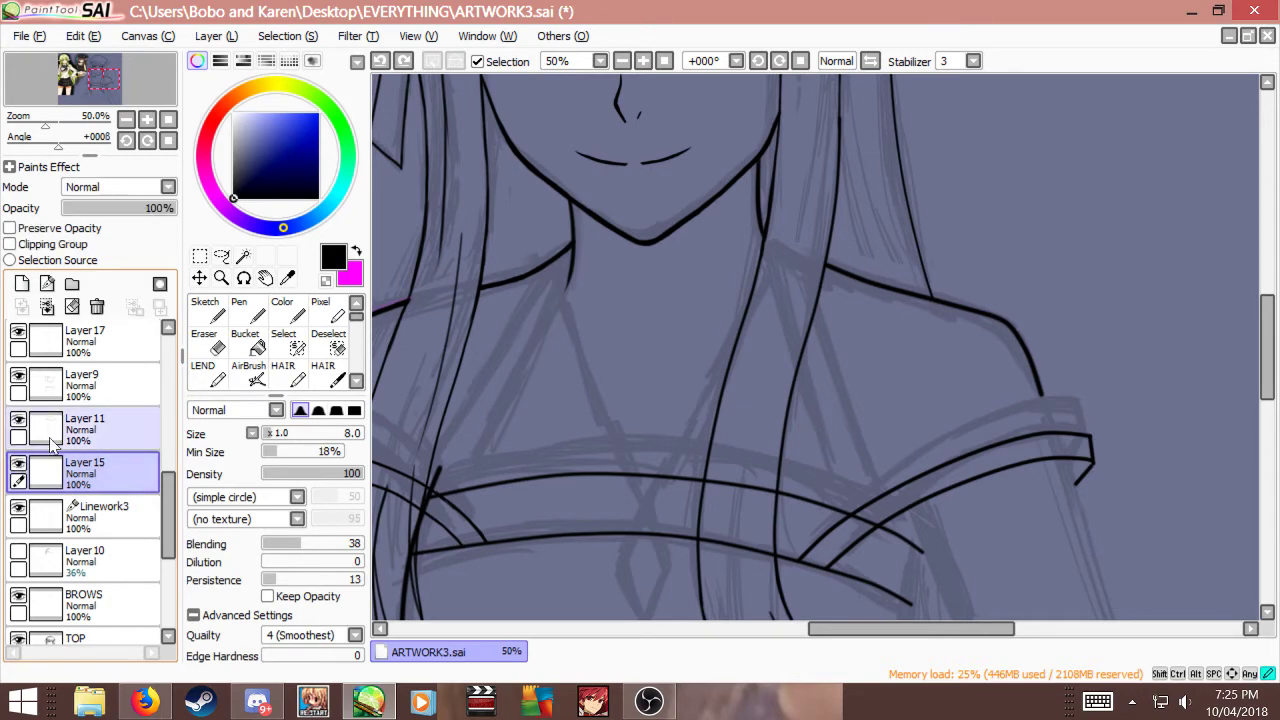
pyautogui.click(52, 440)
pyautogui.click(75, 390)
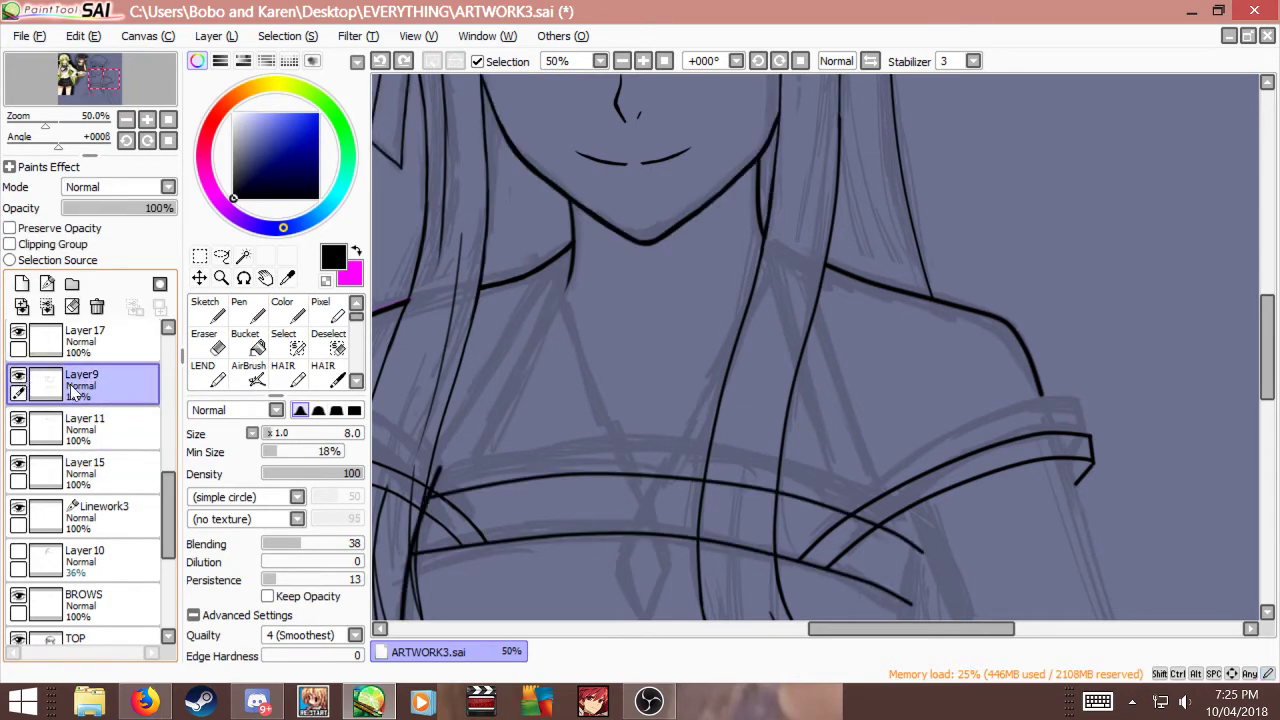
pyautogui.scroll(-1, 794, 339)
pyautogui.scroll(3, 475, 435)
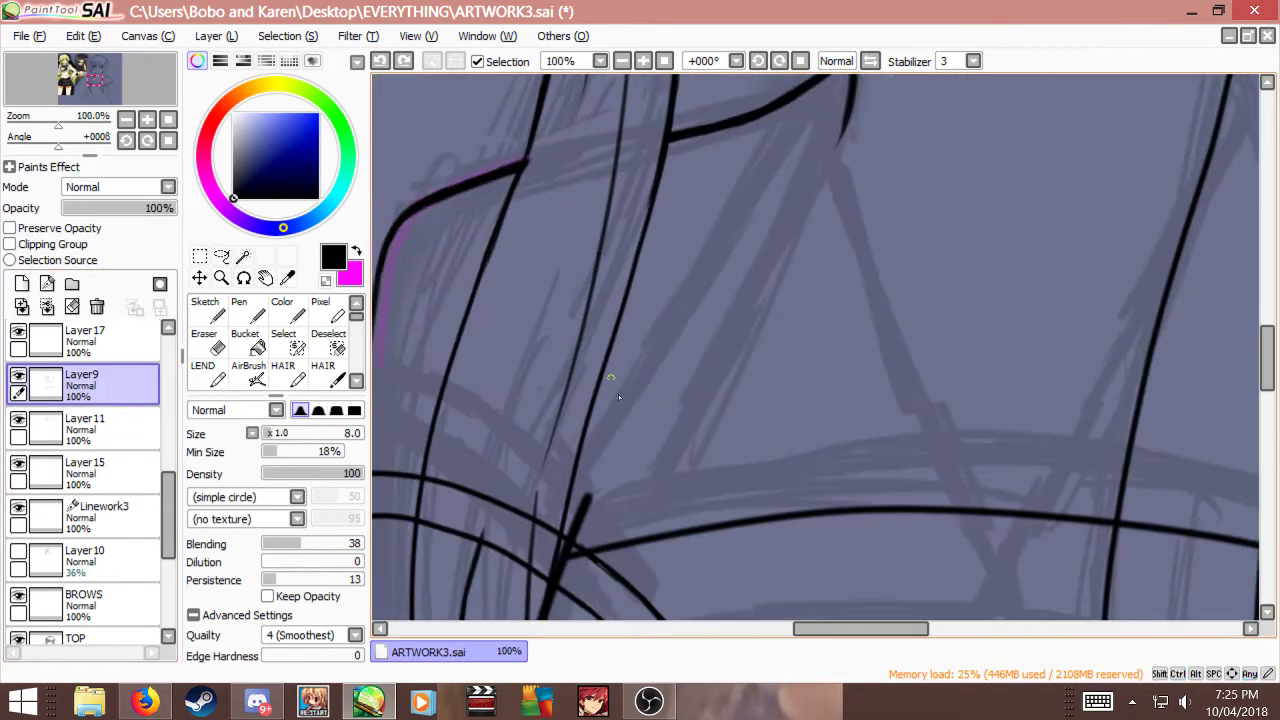
pyautogui.press('e')
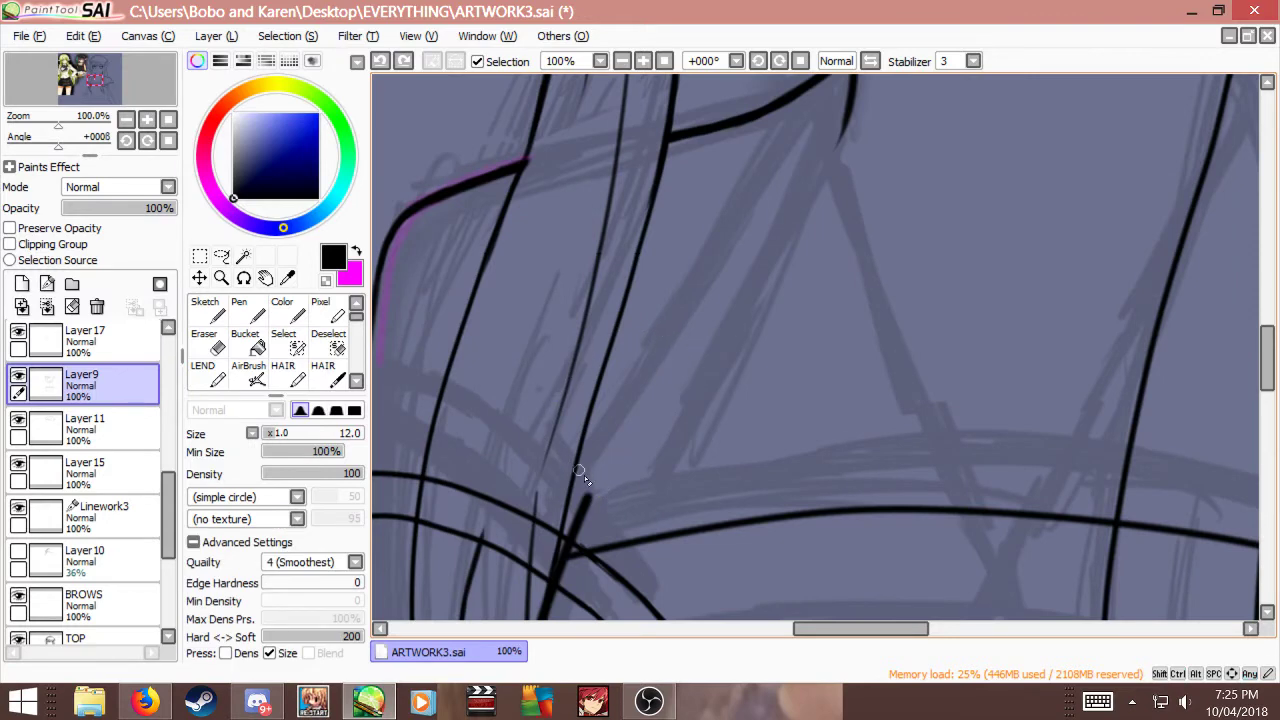
pyautogui.moveTo(600, 481); pyautogui.dragTo(592, 492)
pyautogui.scroll(-1, 545, 455)
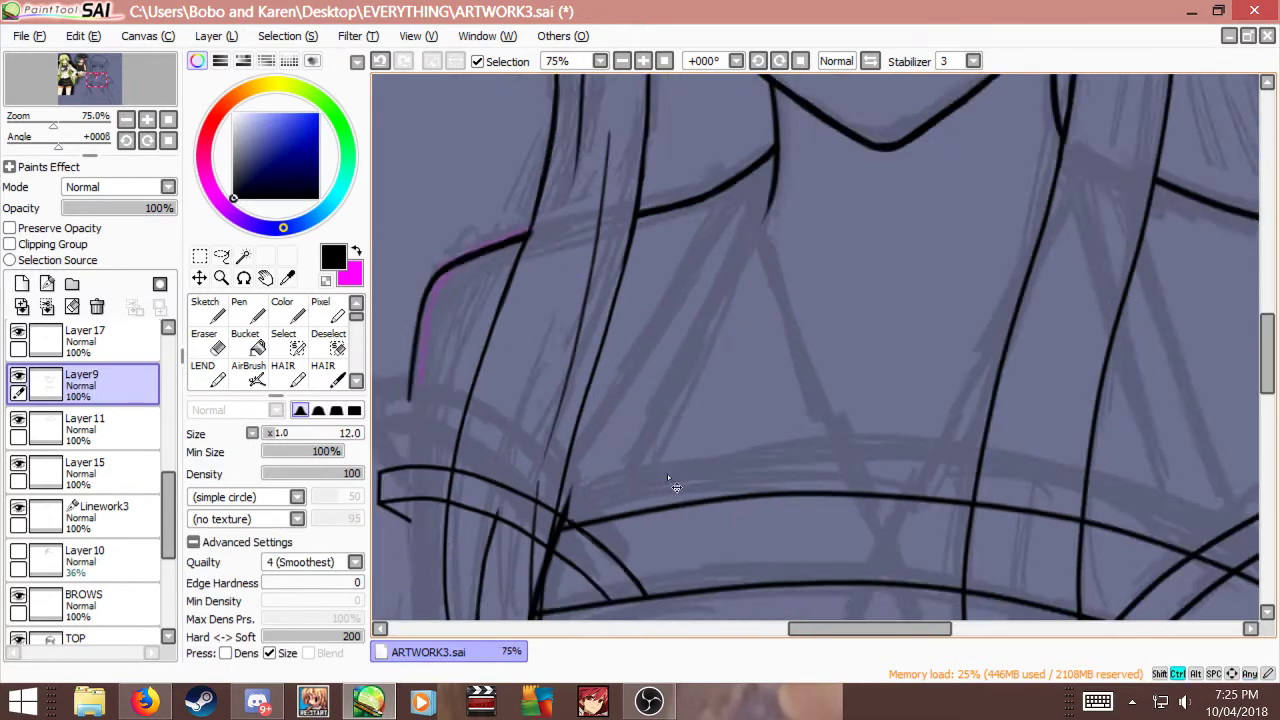
pyautogui.scroll(1, 667, 480)
pyautogui.moveTo(538, 535); pyautogui.dragTo(555, 495)
pyautogui.scroll(-2, 600, 495)
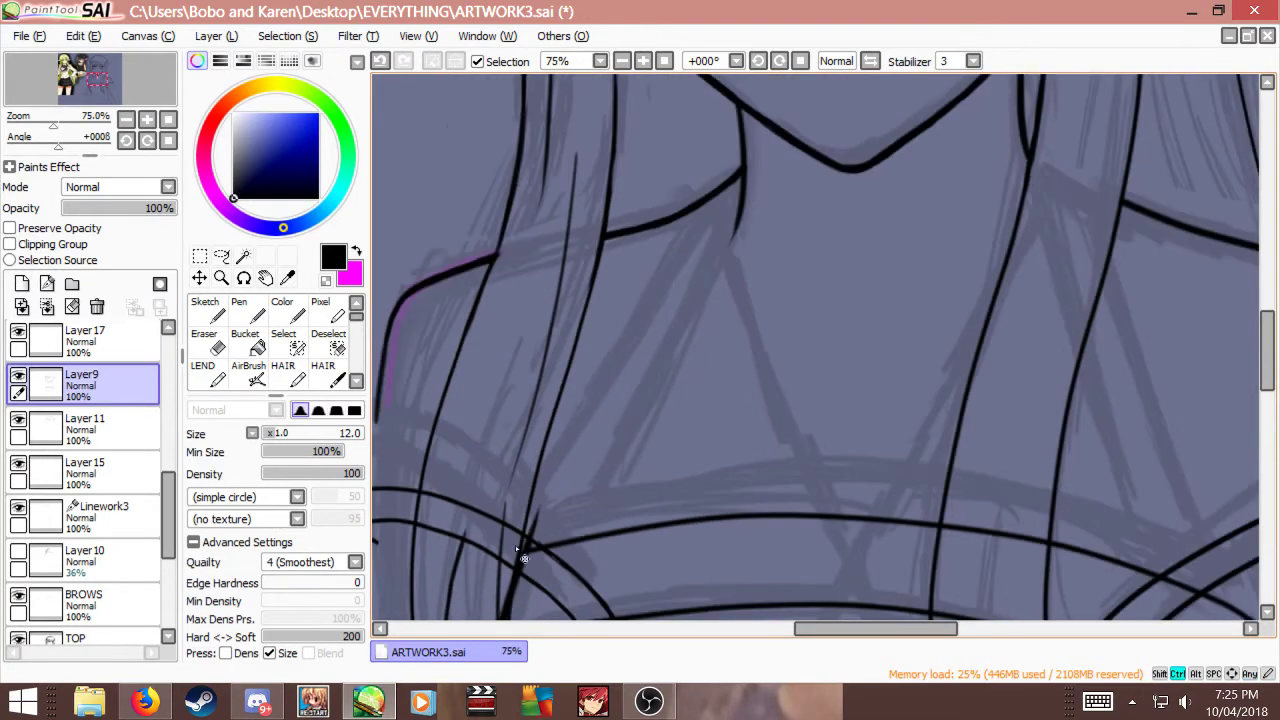
# Step: Add a linework layer above Layer9 and draw the left halter strap's outer edge from chest band to neck with the Curve tool
pyautogui.click(22, 284)
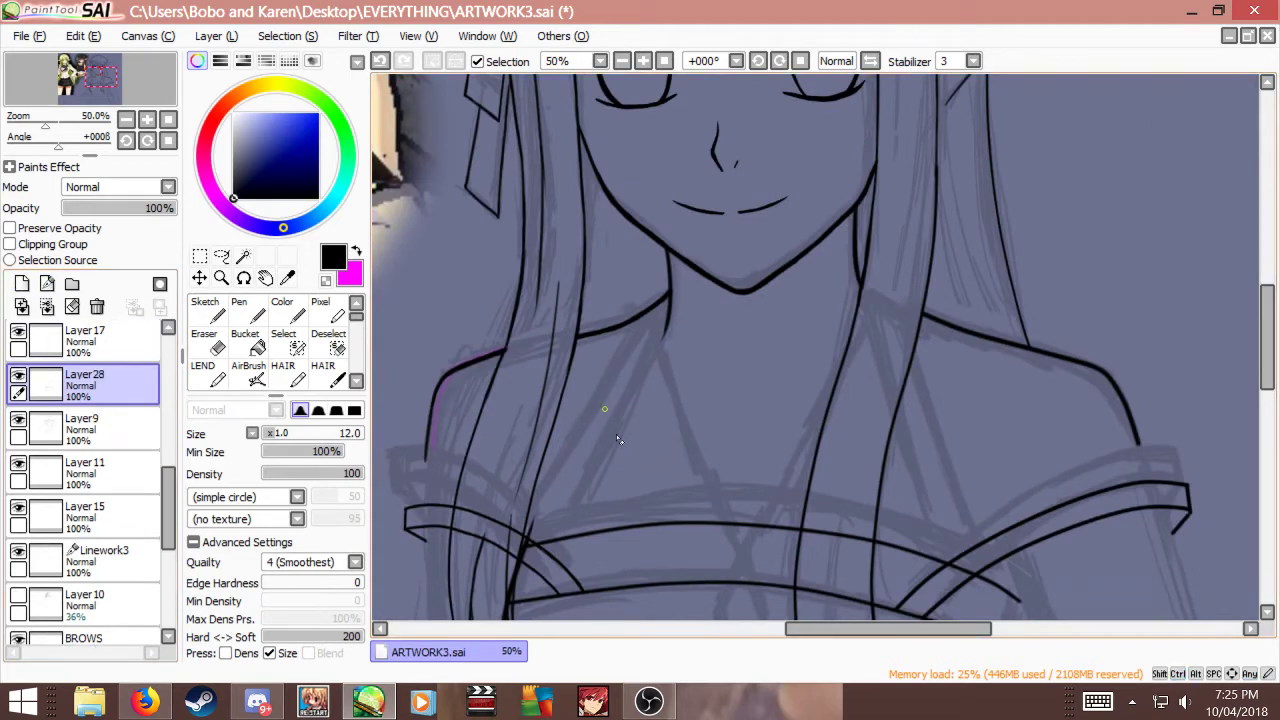
pyautogui.click(47, 306)
pyautogui.click(47, 284)
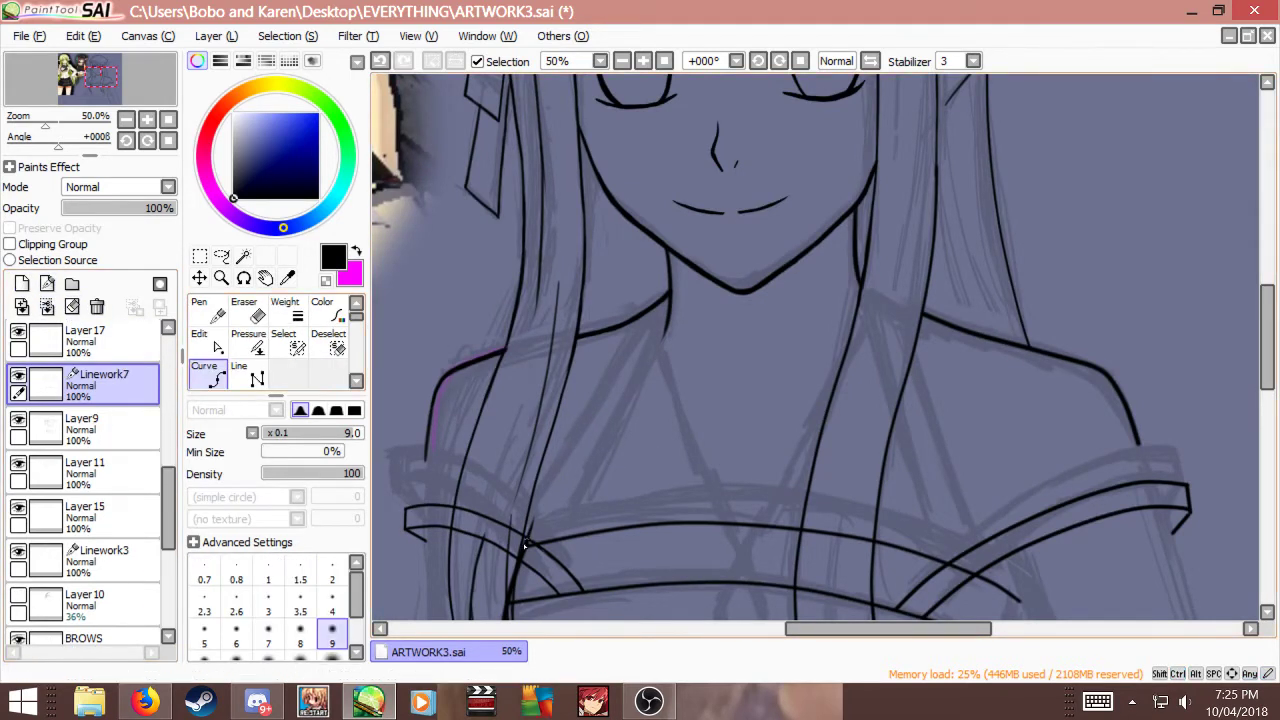
pyautogui.click(586, 431)
pyautogui.click(646, 316)
# Step: Draw the left halter strap's inner edge from the chest band to the neck line with the Curve tool at size 10
pyautogui.press(']')
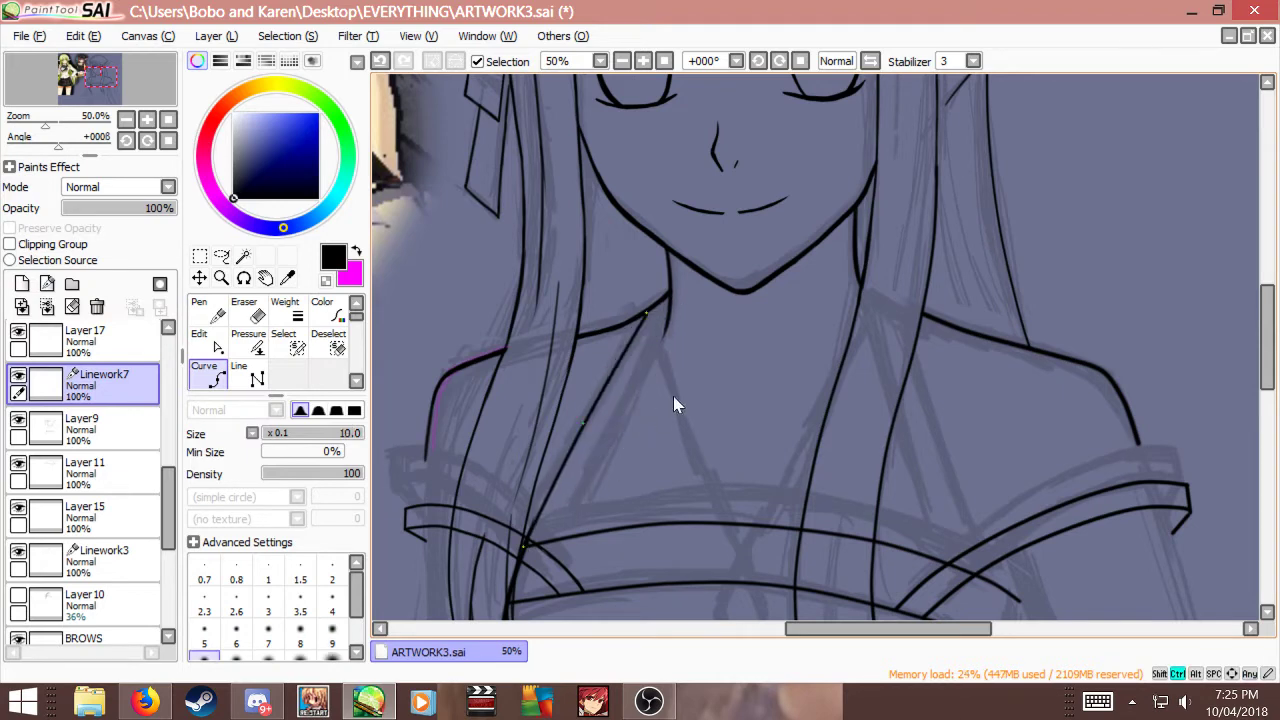
pyautogui.scroll(1, 673, 396)
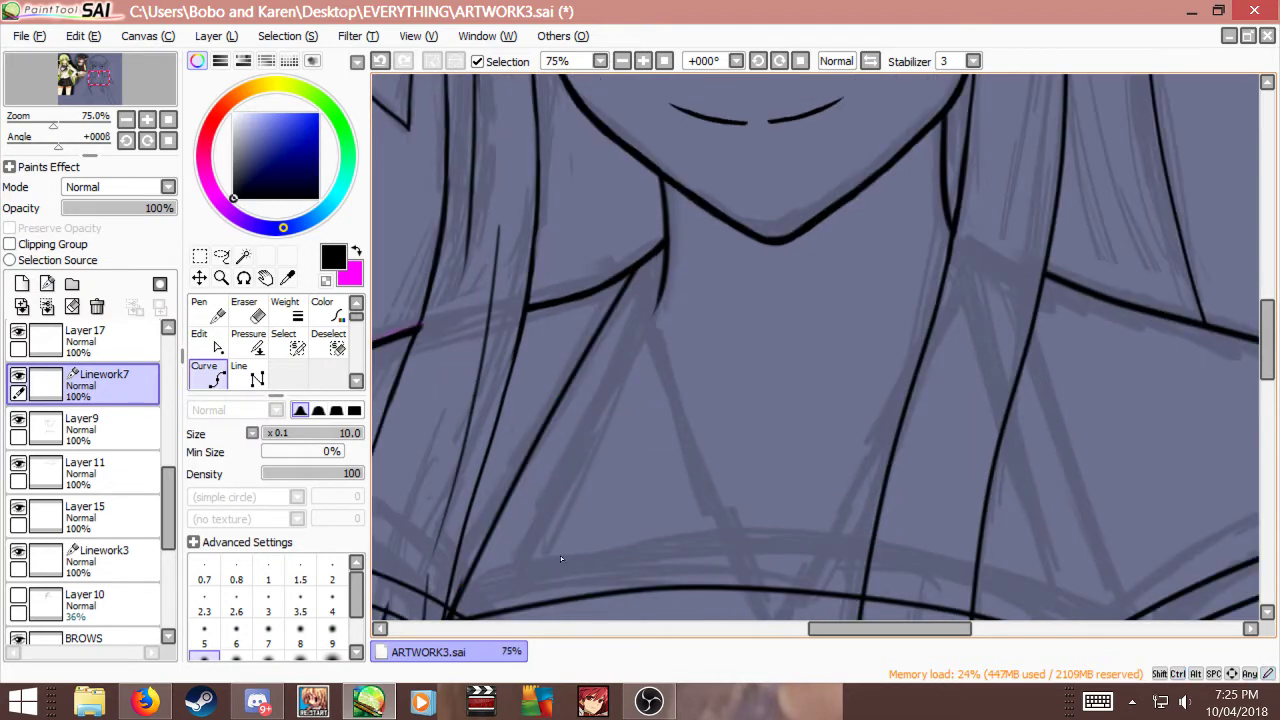
pyautogui.click(516, 610)
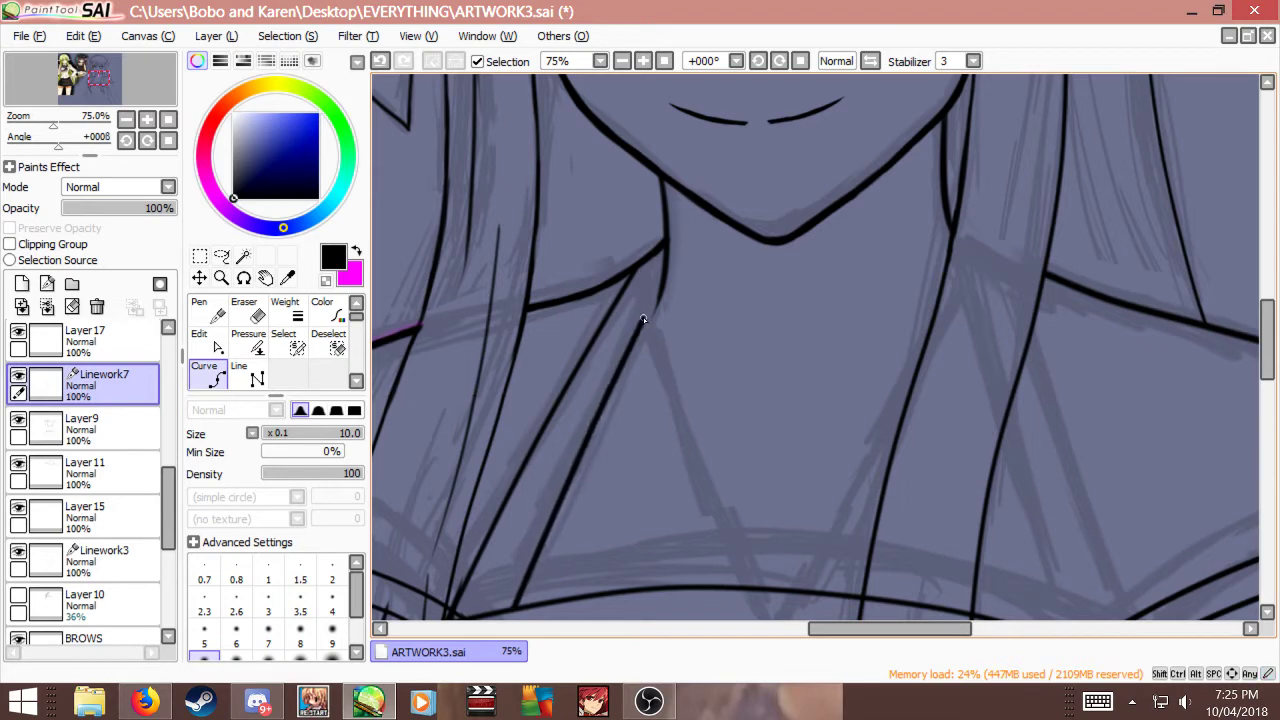
pyautogui.scroll(-2, 640, 335)
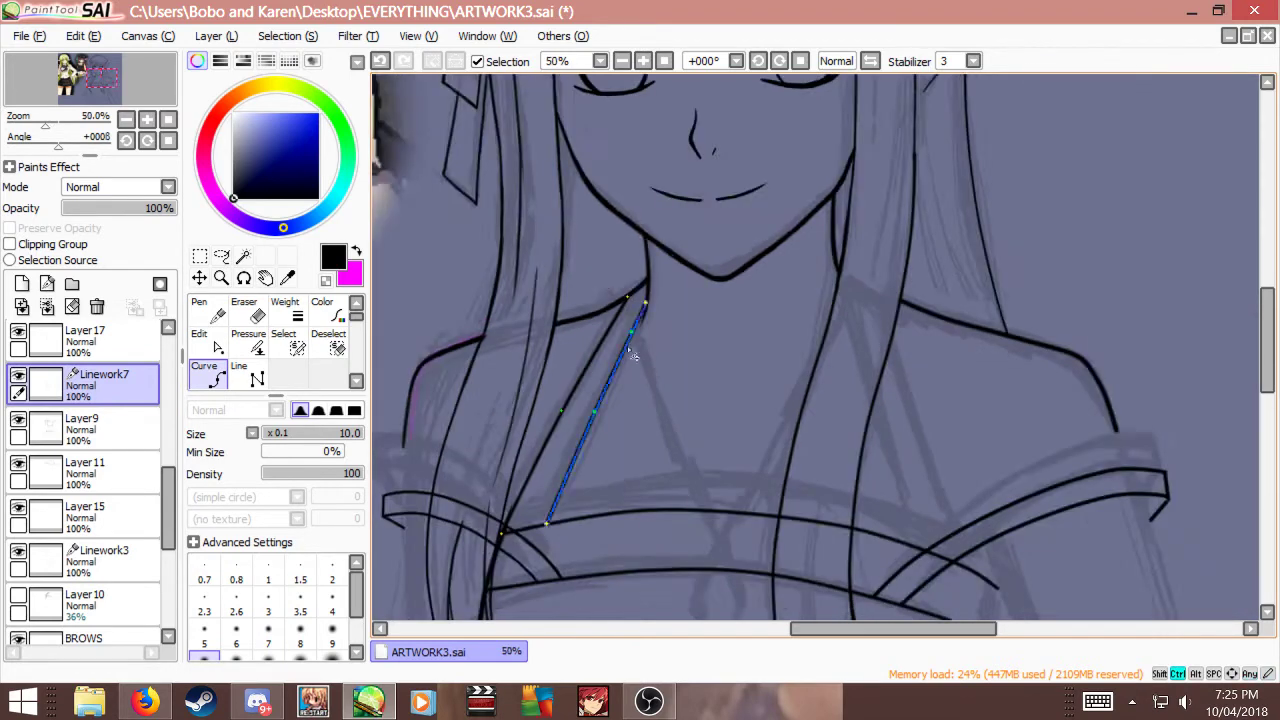
# Step: Draw the right halter strap's inner edge from the hair strand down to the chest band and adjust its upper end
pyautogui.scroll(2, 789, 325)
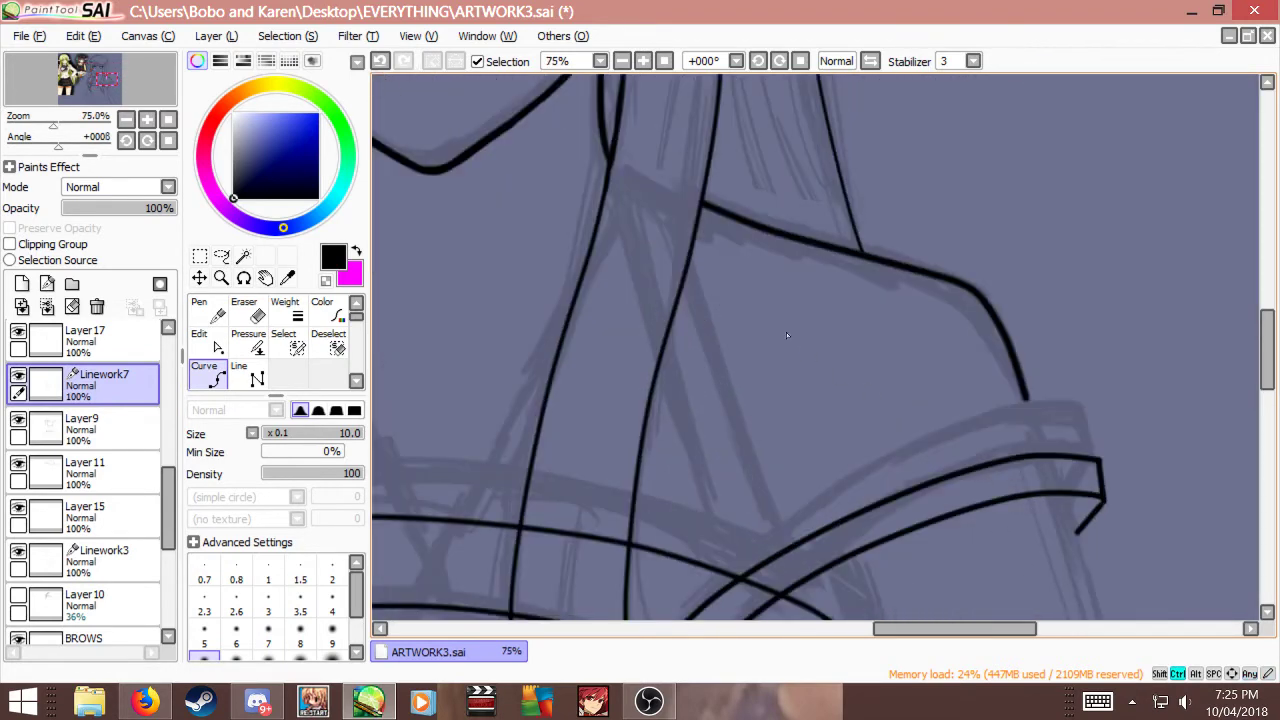
pyautogui.click(659, 358)
pyautogui.doubleClick(724, 570)
pyautogui.scroll(1, 834, 394)
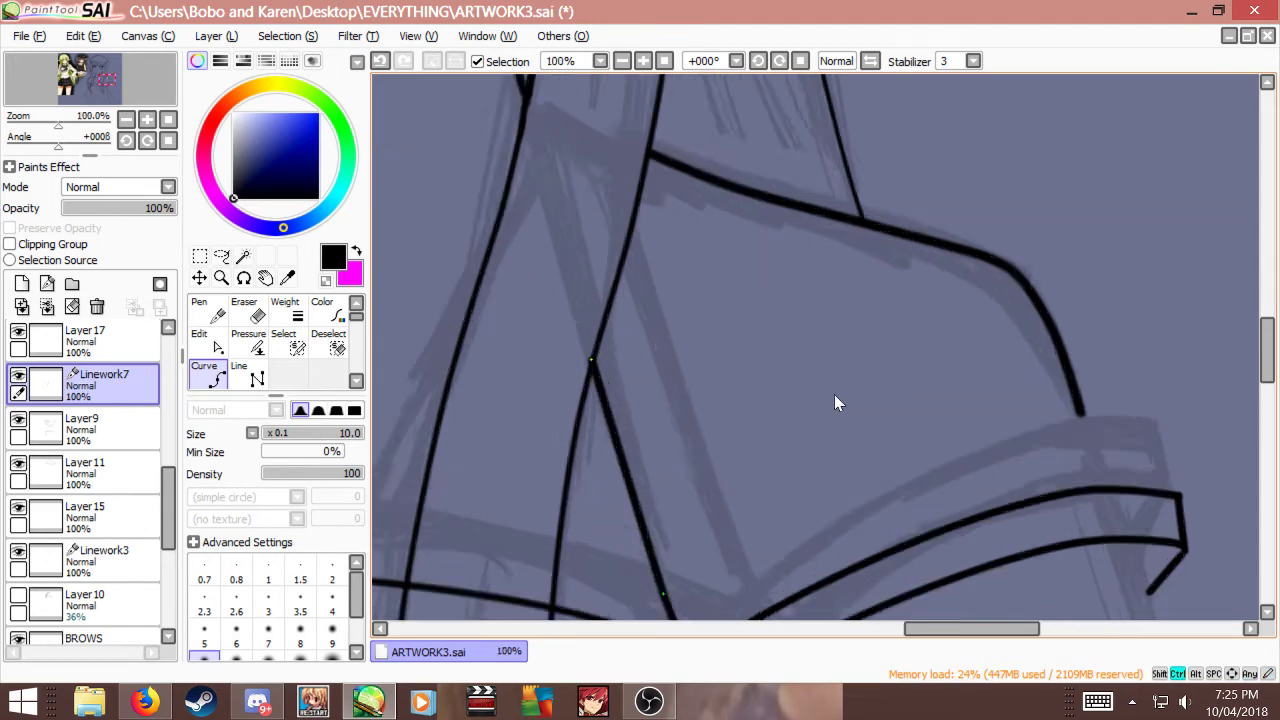
pyautogui.scroll(-3, 834, 394)
pyautogui.scroll(2, 767, 391)
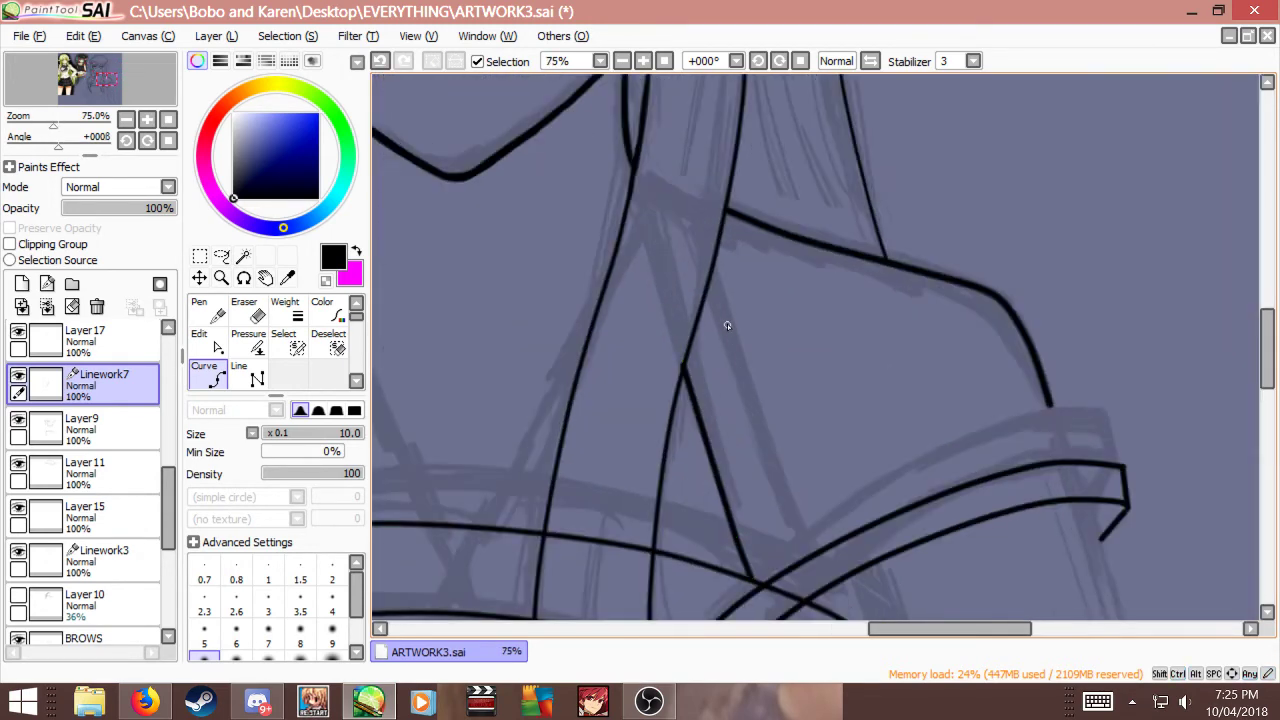
pyautogui.doubleClick(689, 367)
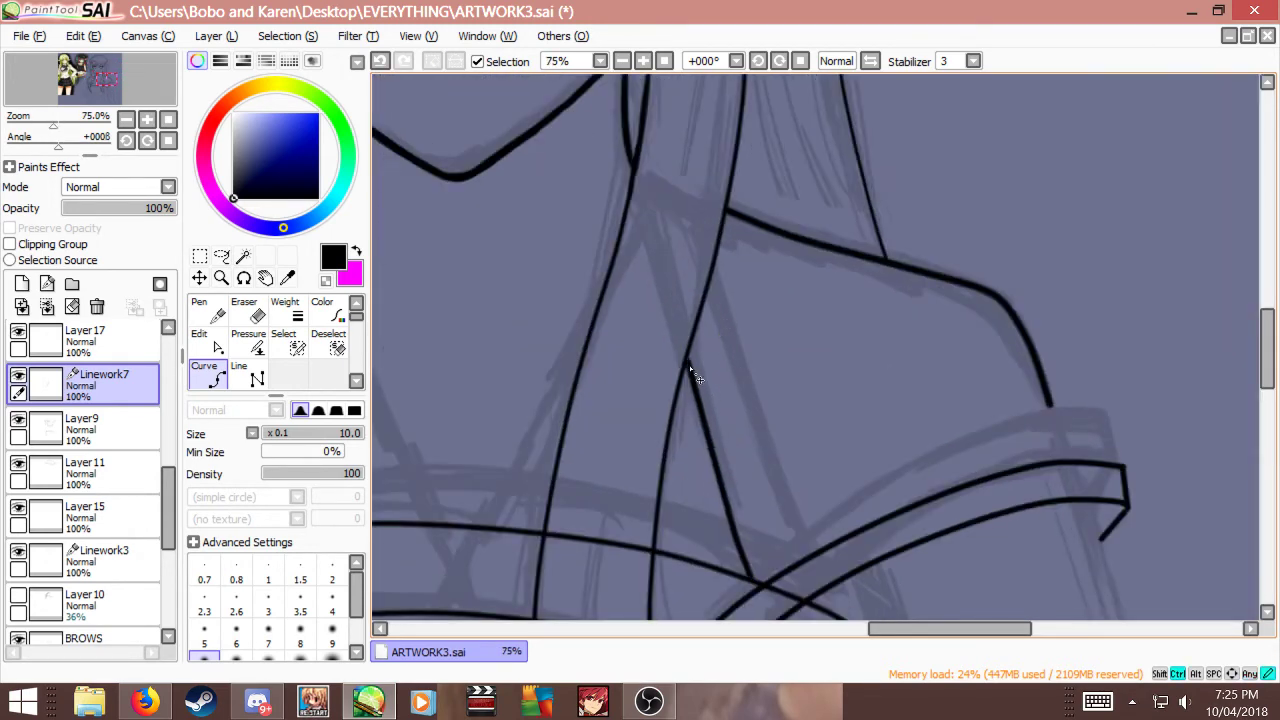
pyautogui.click(707, 295)
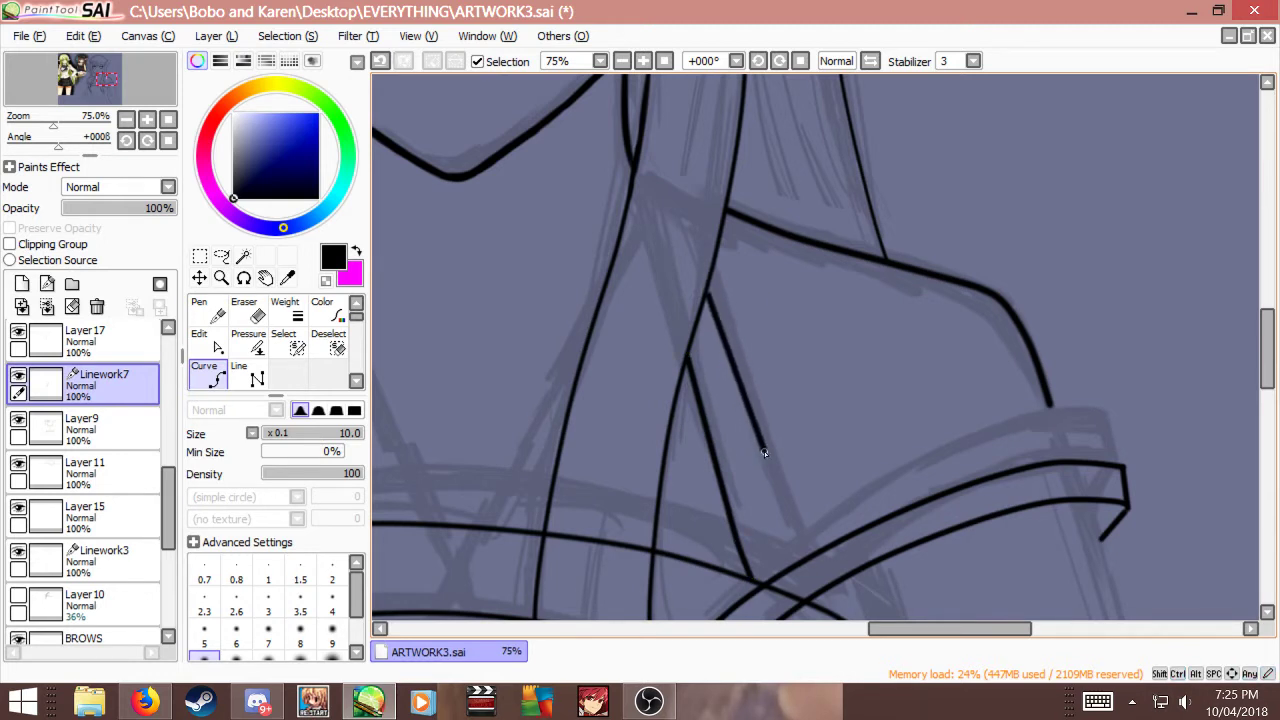
pyautogui.hotkey('ctrl', 'z')
pyautogui.hotkey('ctrl', 'z')
pyautogui.click(705, 293)
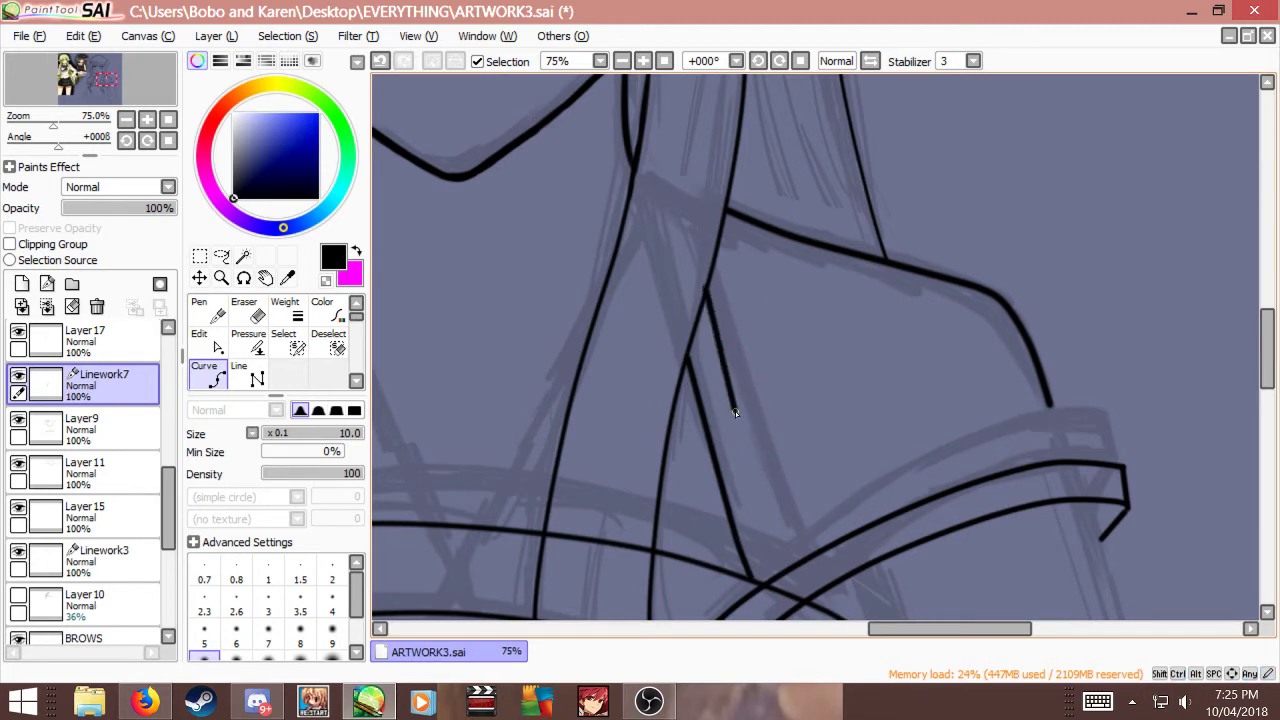
pyautogui.hotkey('ctrl', 'z')
# Step: Draw the right halter strap's outer edge from the hair strand downward and fit its lower end to the off-shoulder strap's upper line
pyautogui.click(707, 292)
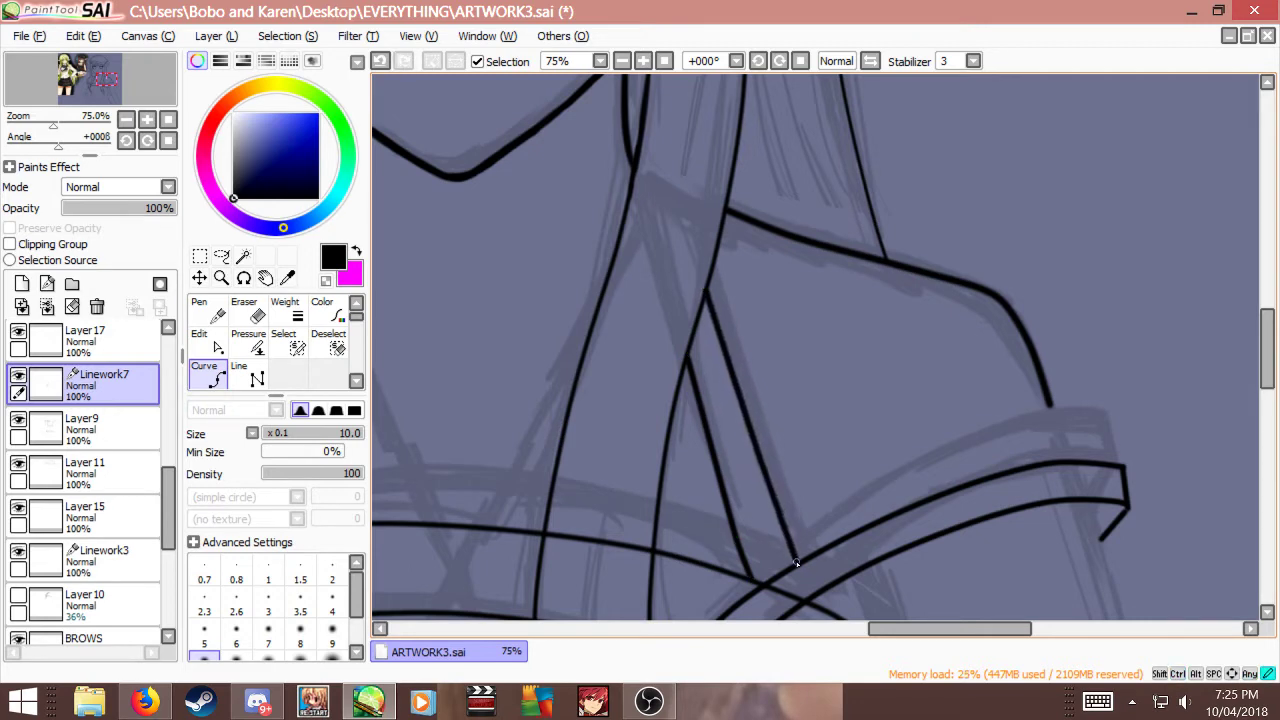
pyautogui.scroll(-1, 690, 436)
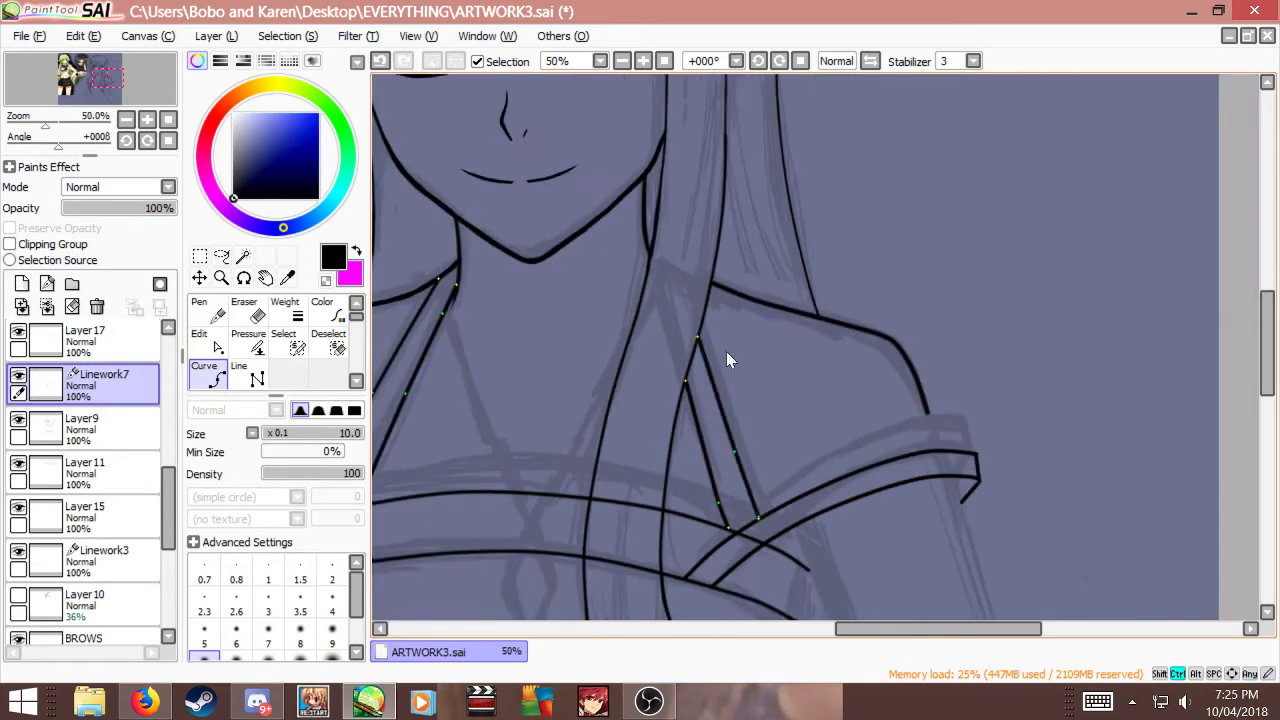
pyautogui.scroll(1, 723, 350)
pyautogui.scroll(-1, 730, 194)
pyautogui.scroll(-1, 740, 198)
pyautogui.scroll(1, 783, 335)
pyautogui.scroll(2, 779, 454)
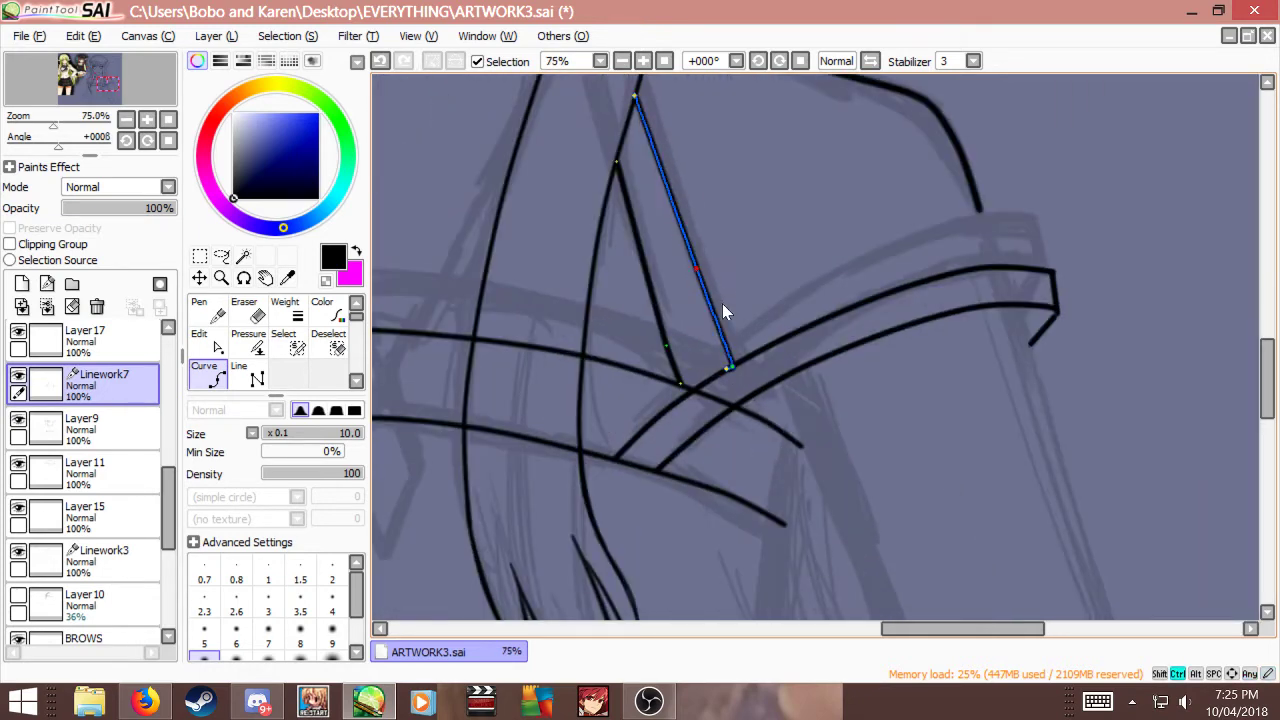
pyautogui.moveTo(733, 369); pyautogui.dragTo(737, 362)
pyautogui.hotkey('ctrl', 'z')
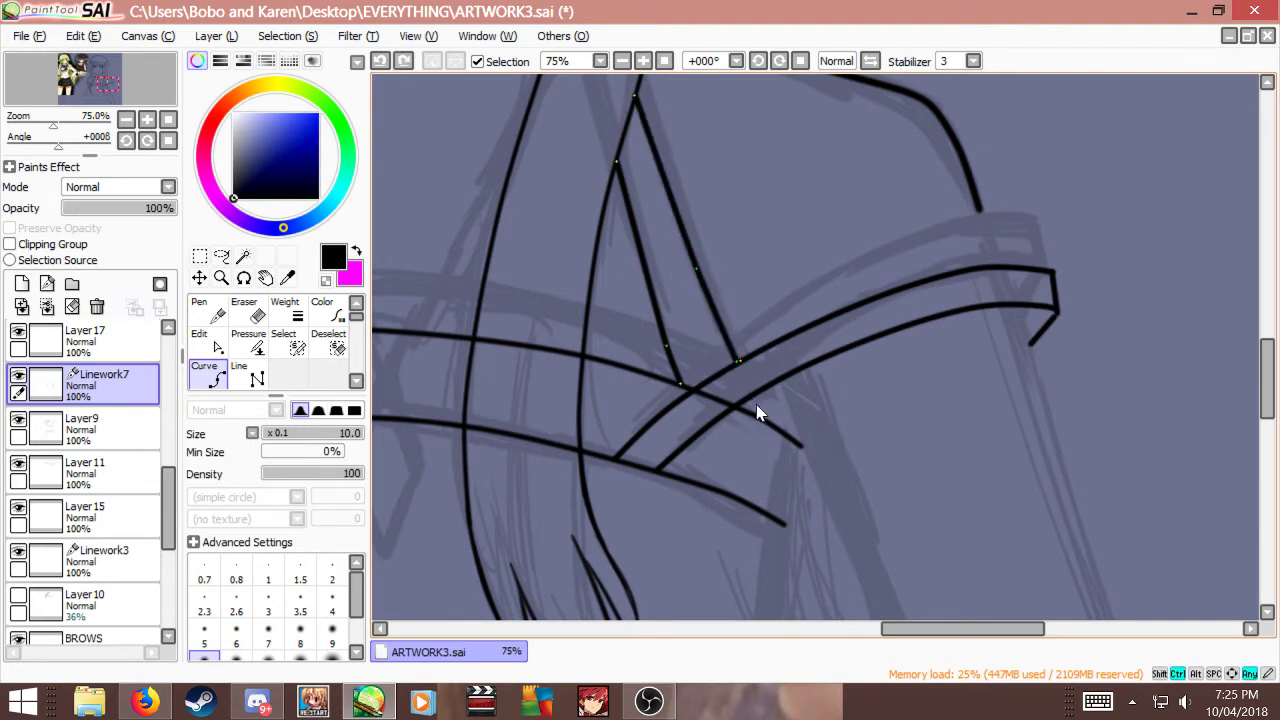
pyautogui.click(751, 398)
# Step: Review both halter straps within the whole figure and against the chest band
pyautogui.scroll(-5, 811, 377)
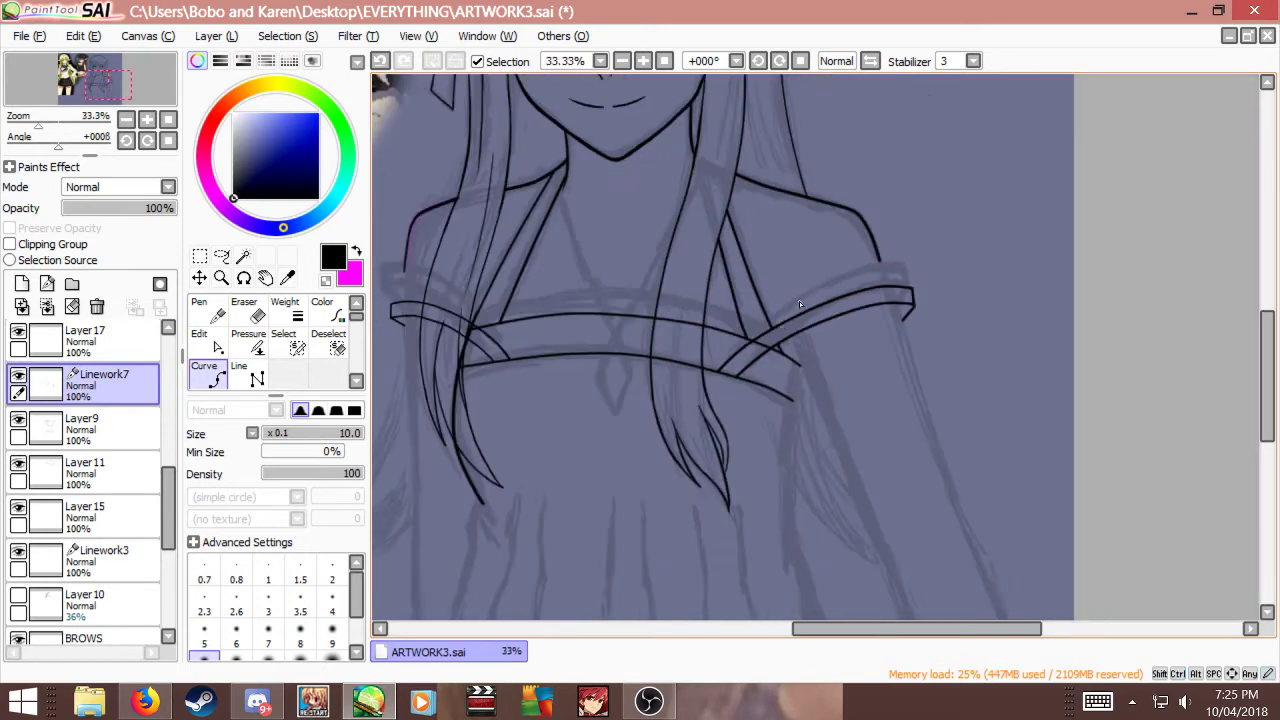
pyautogui.scroll(1, 691, 259)
pyautogui.scroll(-1, 669, 313)
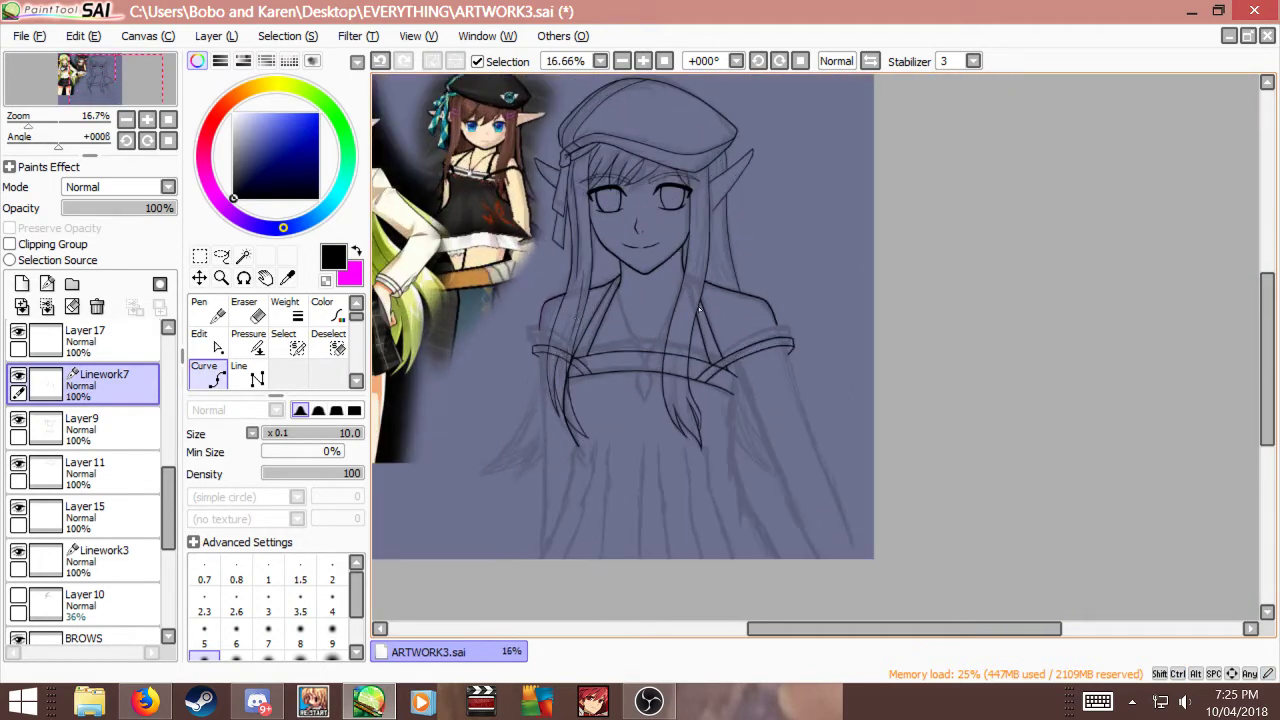
pyautogui.scroll(2, 649, 279)
pyautogui.scroll(-1, 694, 374)
pyautogui.scroll(1, 727, 479)
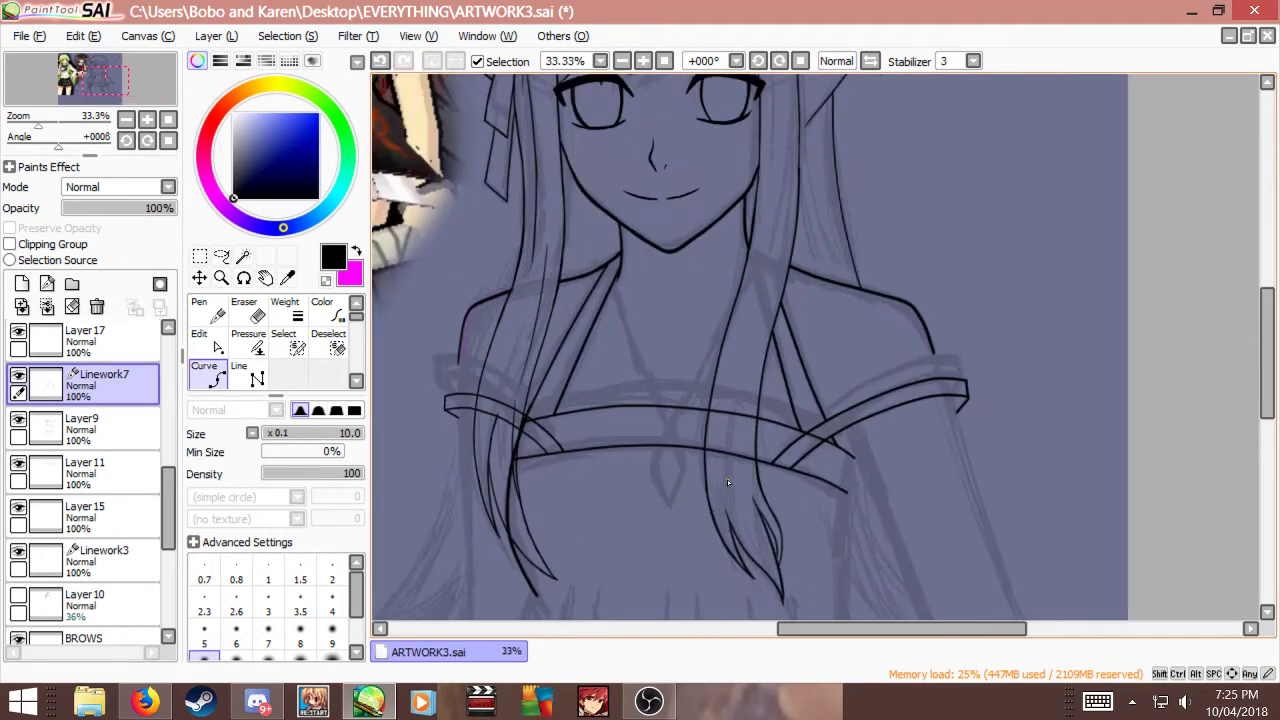
# Step: Check which layer holds the body lines by selecting Linework3 and Layer11 and toggling Layer9's visibility
pyautogui.scroll(-1, 685, 401)
pyautogui.scroll(2, 685, 401)
pyautogui.scroll(-1, 660, 385)
pyautogui.scroll(1, 647, 369)
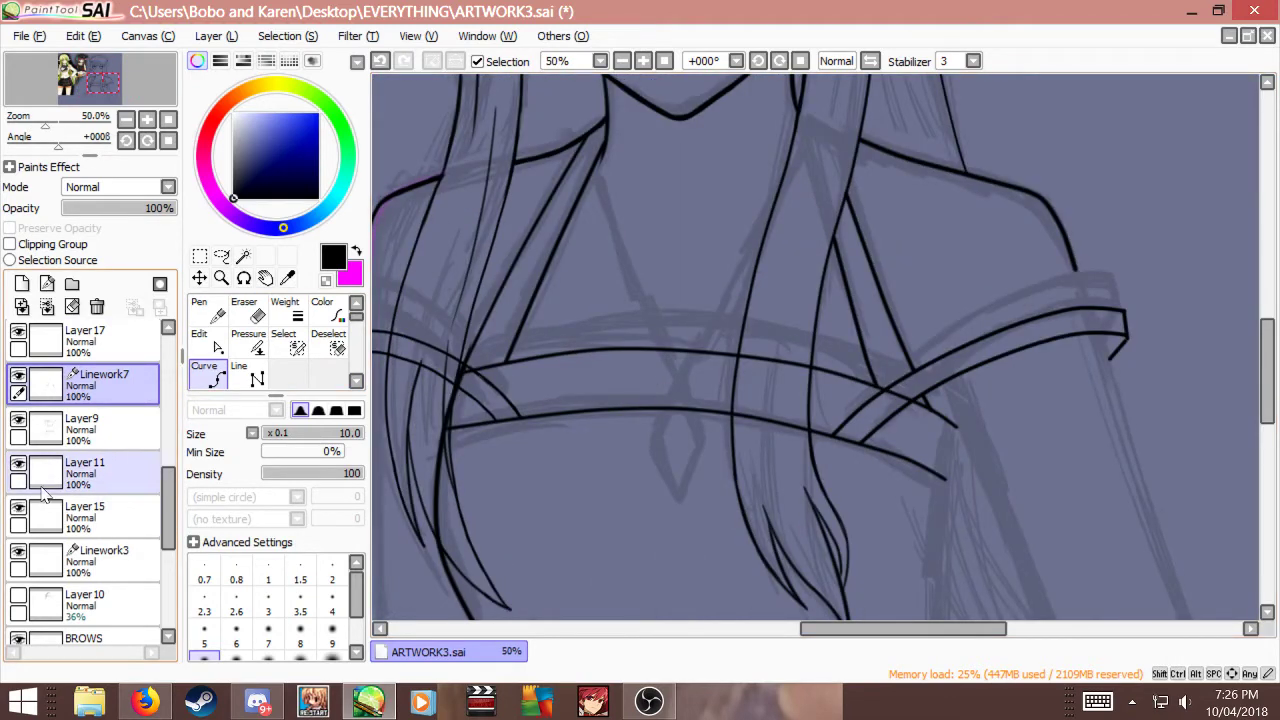
pyautogui.click(35, 558)
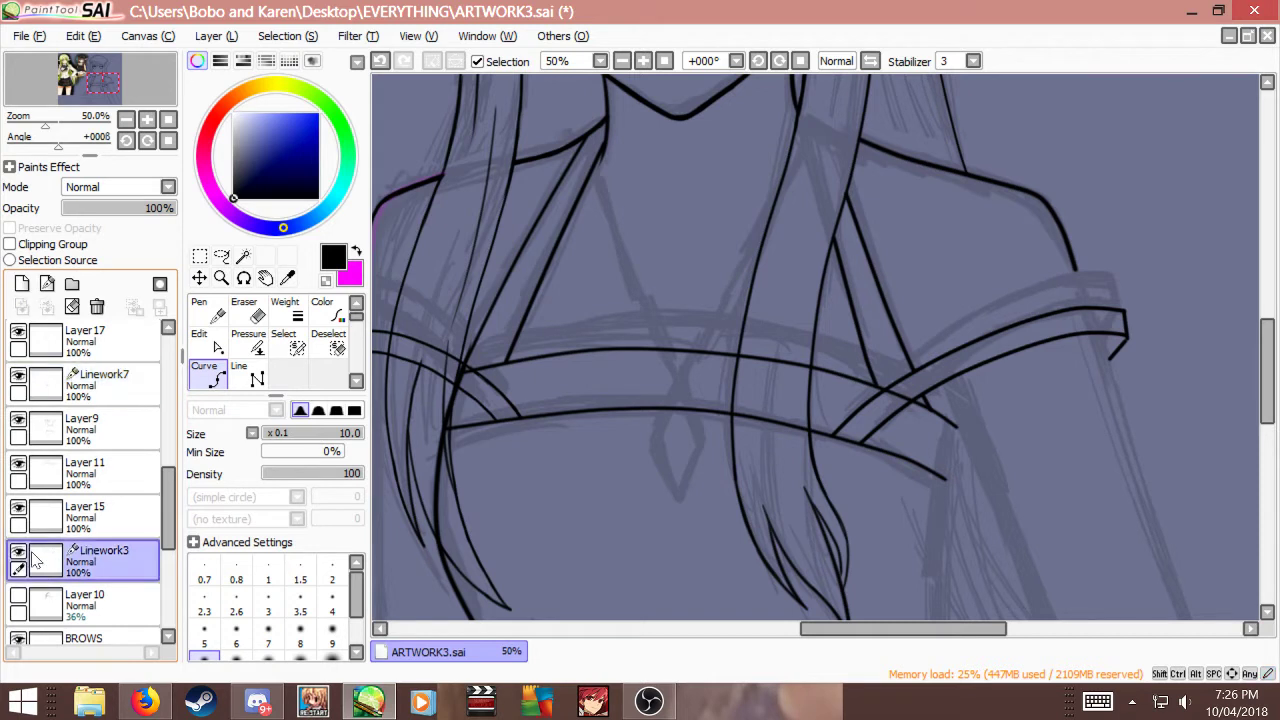
pyautogui.click(30, 472)
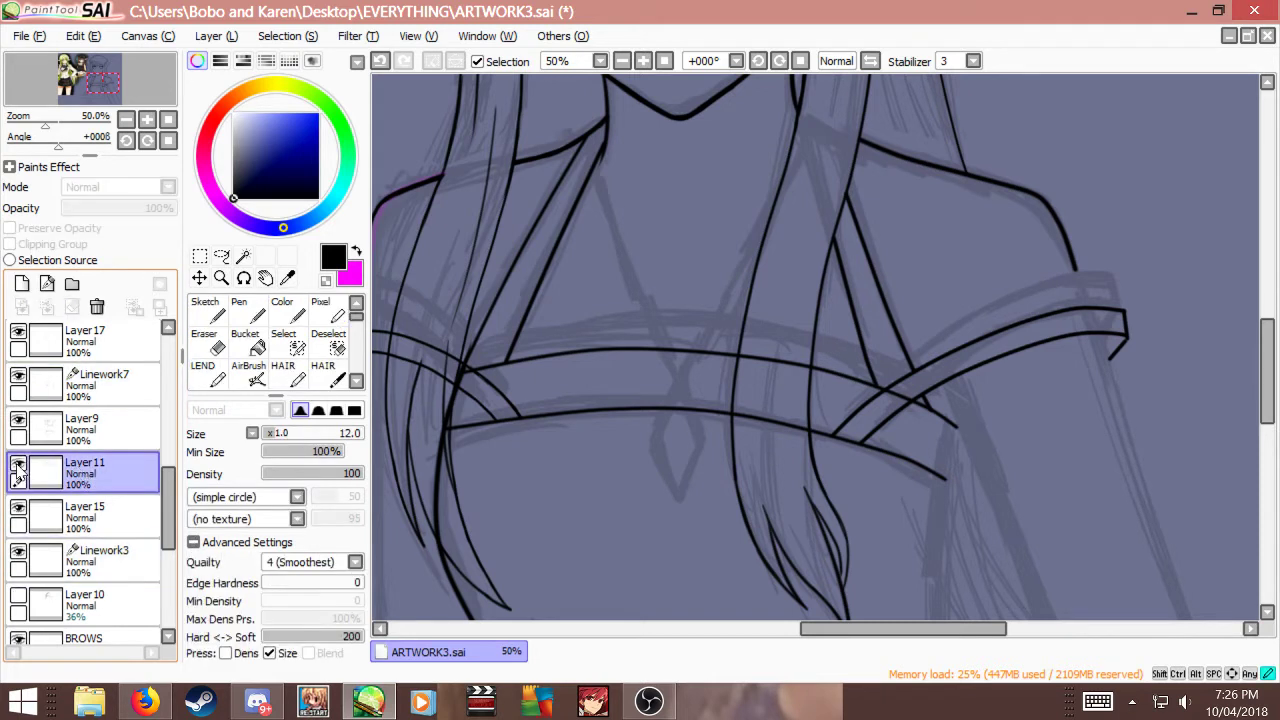
pyautogui.click(20, 421)
pyautogui.click(20, 421)
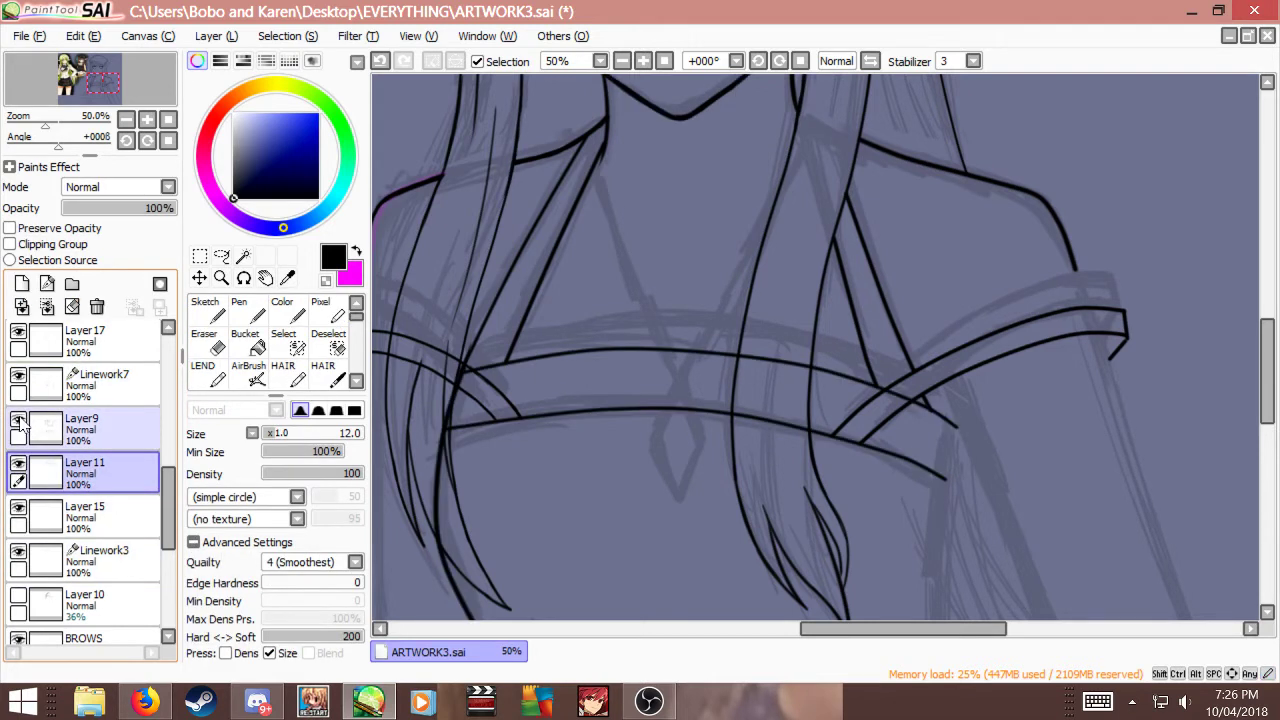
pyautogui.click(20, 421)
pyautogui.click(20, 421)
pyautogui.click(70, 427)
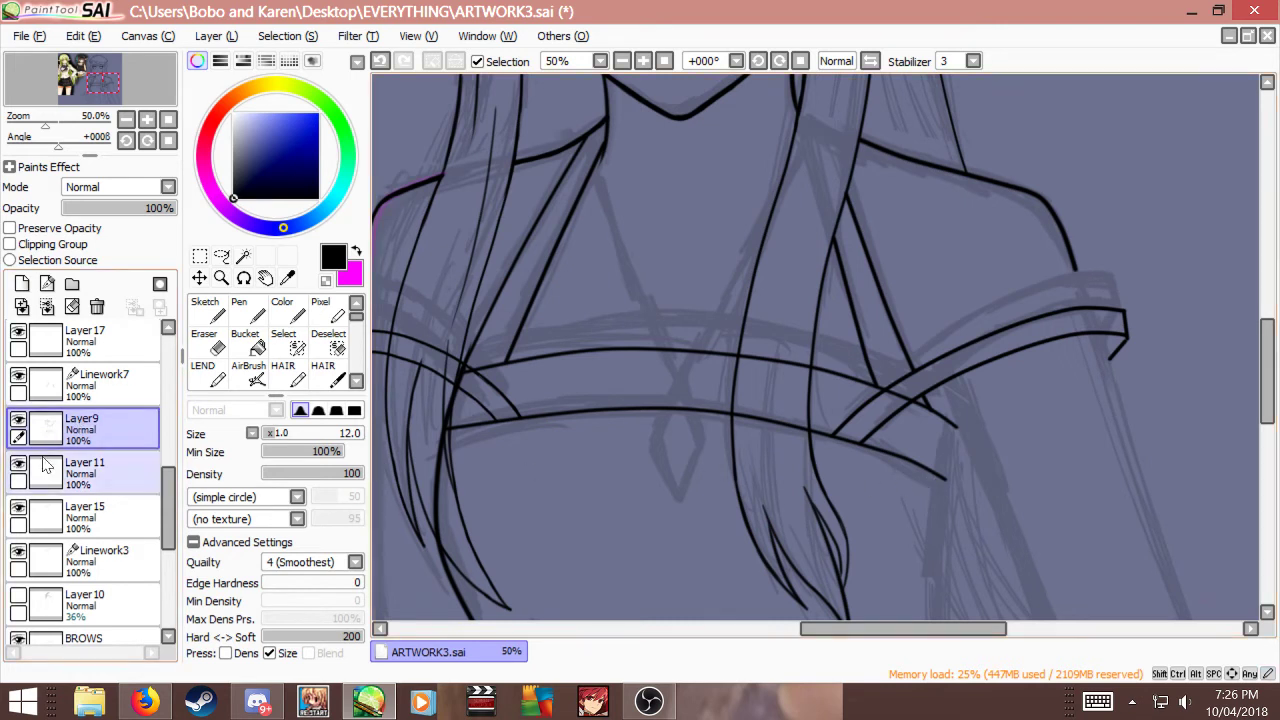
pyautogui.click(28, 421)
pyautogui.click(28, 421)
# Step: Inspect where the straps, hair strands and chest band cross on both sides of the torso
pyautogui.scroll(1, 1049, 471)
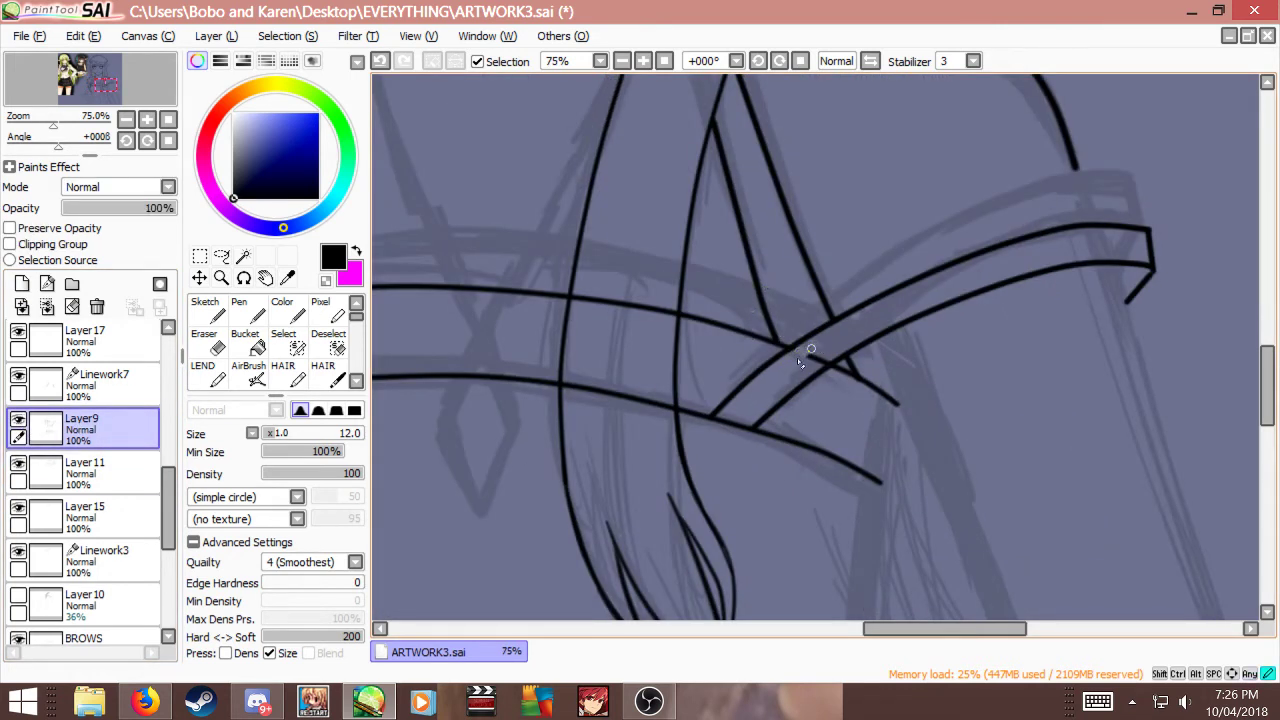
pyautogui.scroll(-2, 859, 395)
pyautogui.scroll(2, 530, 360)
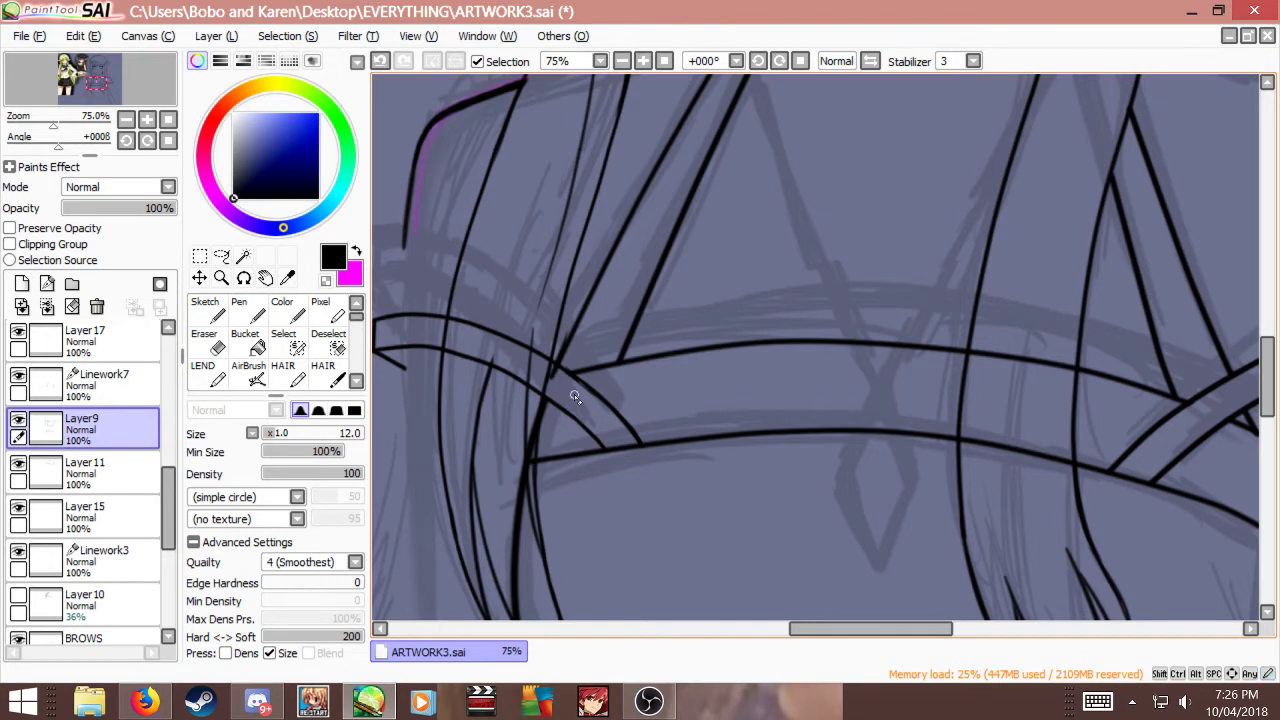
pyautogui.click(100, 380)
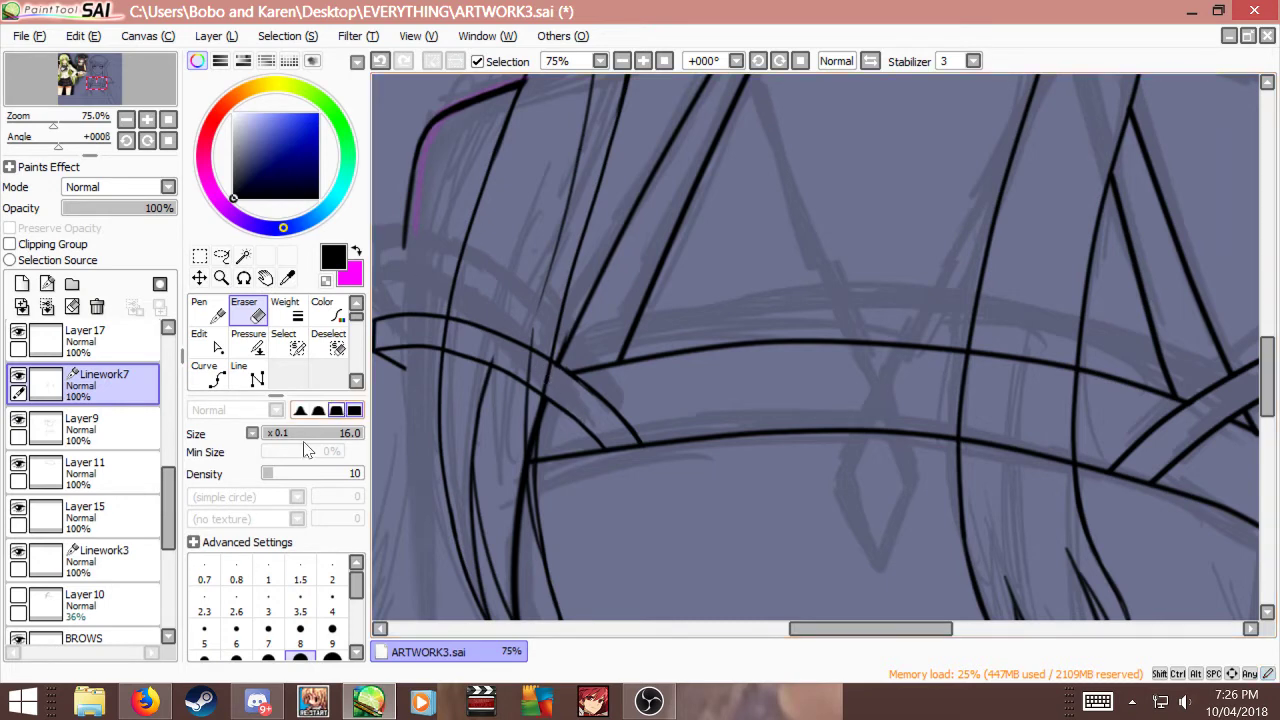
pyautogui.scroll(-2, 522, 224)
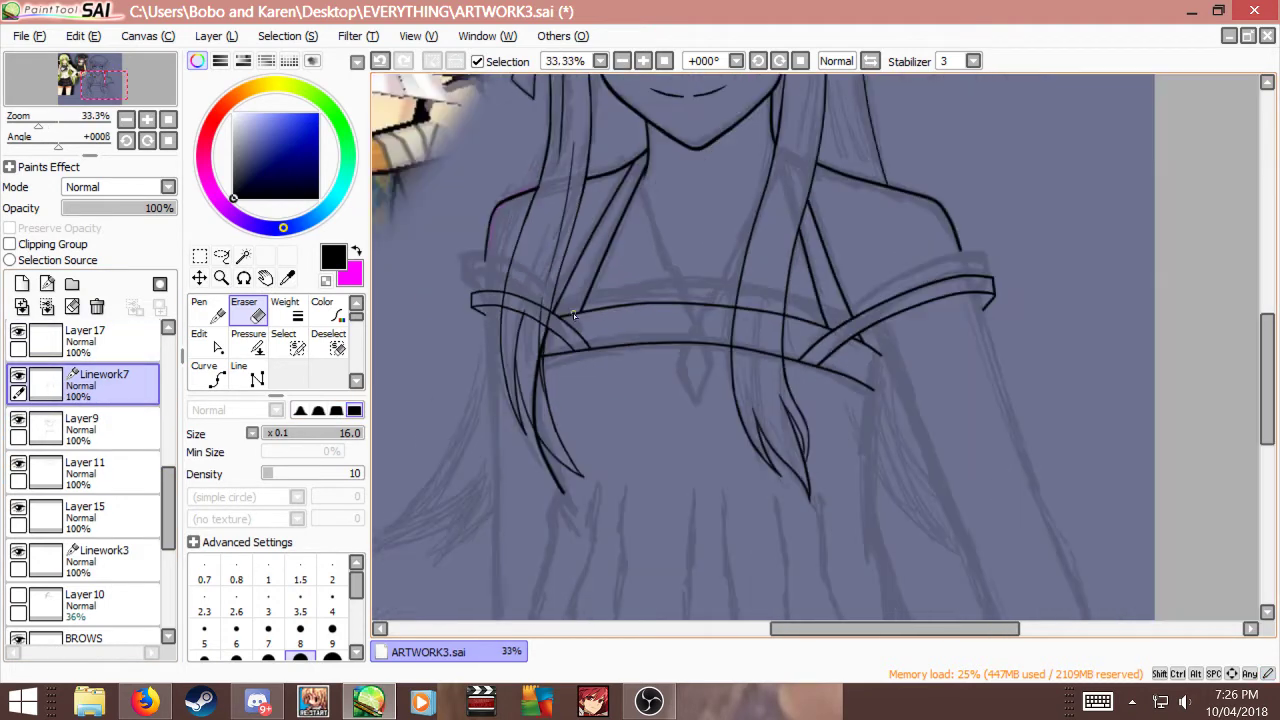
pyautogui.scroll(1, 573, 313)
pyautogui.scroll(-1, 573, 313)
pyautogui.scroll(1, 573, 313)
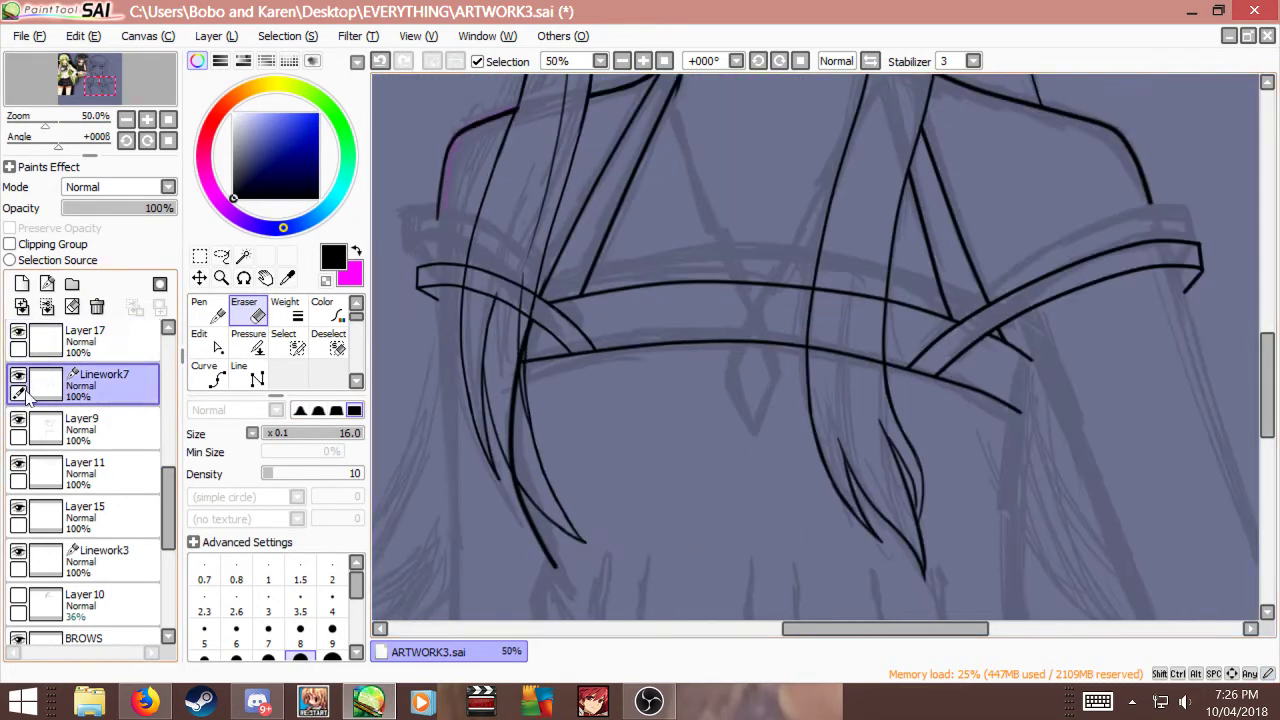
# Step: On Layer9, erase the torso's side line where it runs through the left hair strand, using brush size 25
pyautogui.click(30, 425)
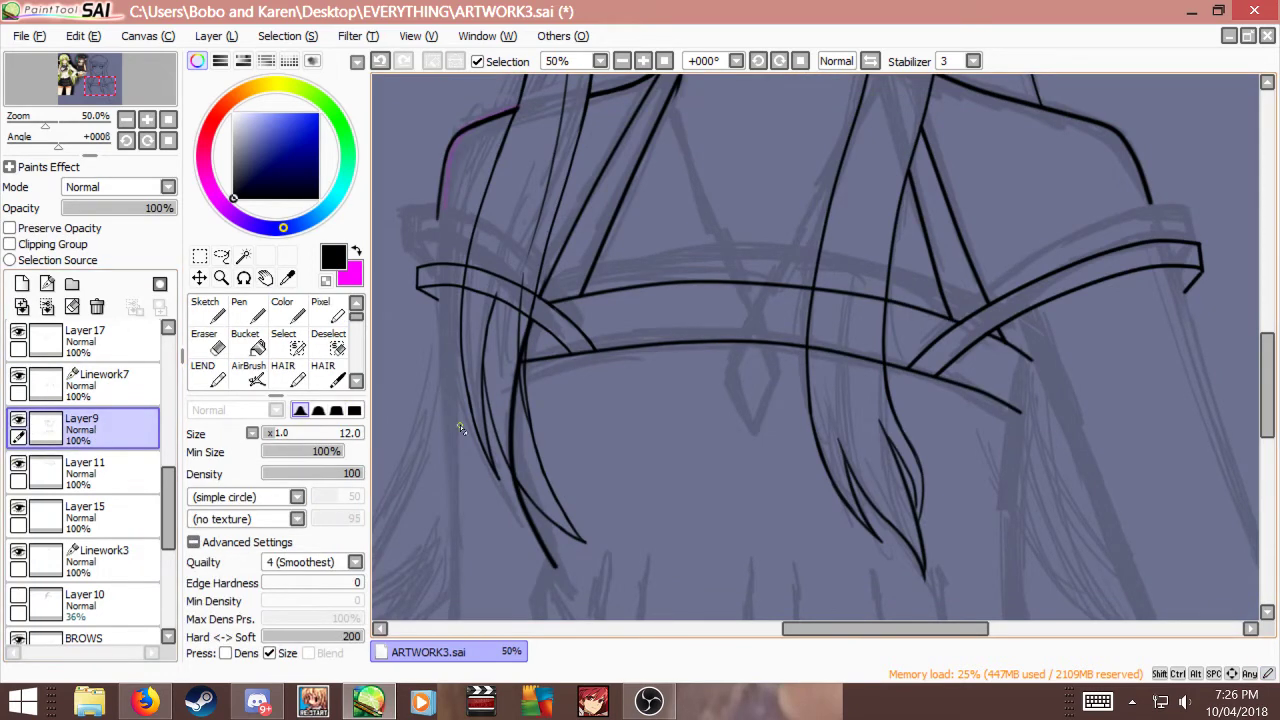
pyautogui.scroll(1, 461, 428)
pyautogui.press(']')
pyautogui.press(']')
pyautogui.press(']')
pyautogui.press(']')
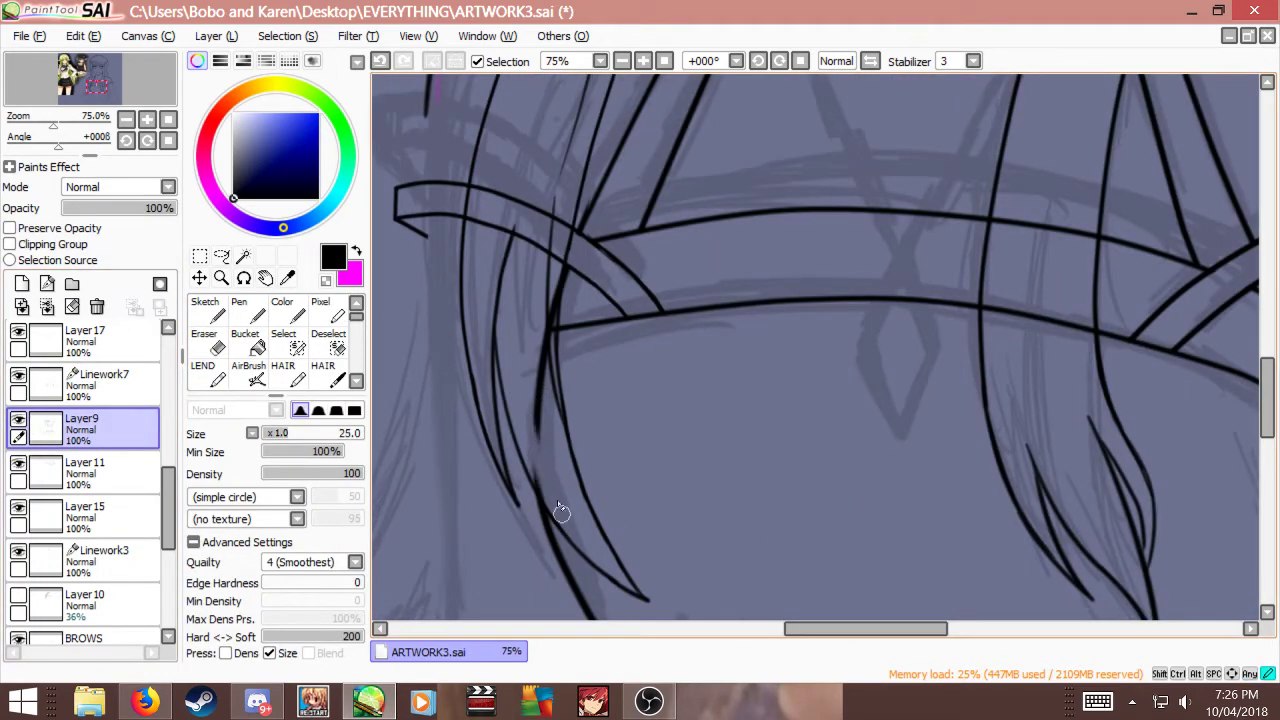
pyautogui.moveTo(529, 382)
pyautogui.mouseDown()
pyautogui.moveTo(546, 386)
pyautogui.moveTo(549, 269)
pyautogui.mouseUp()
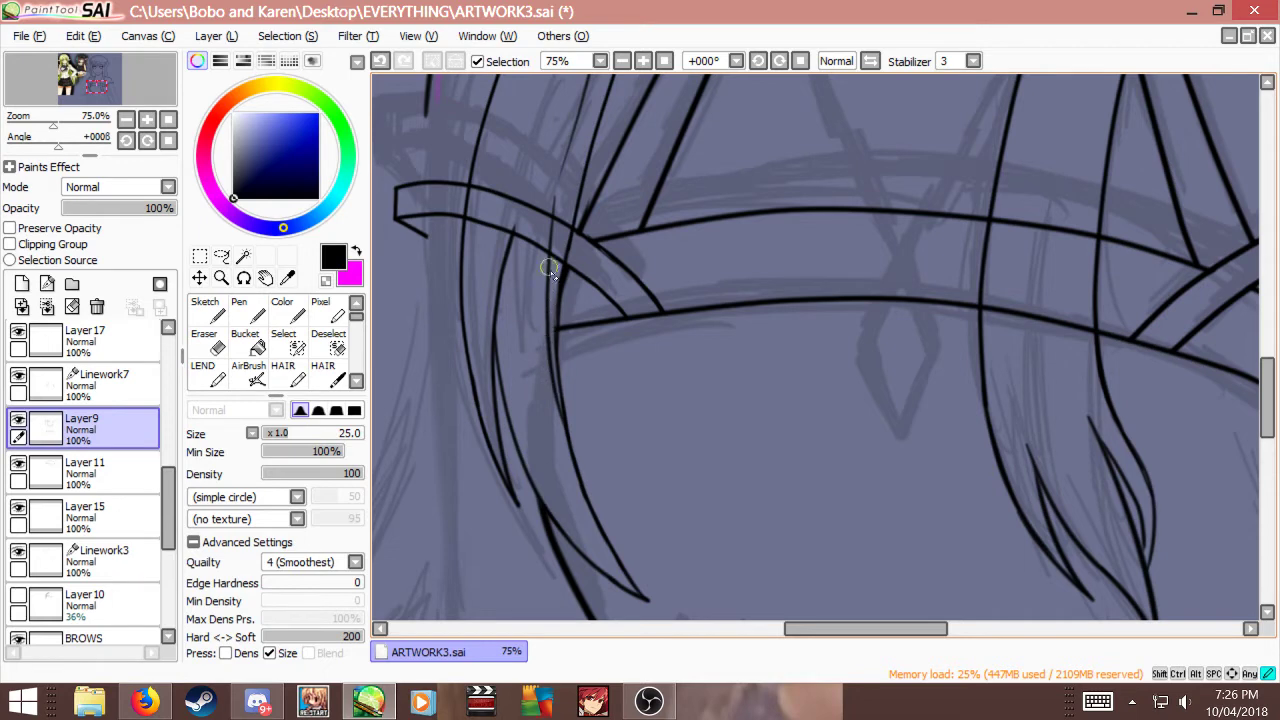
pyautogui.scroll(-2, 532, 344)
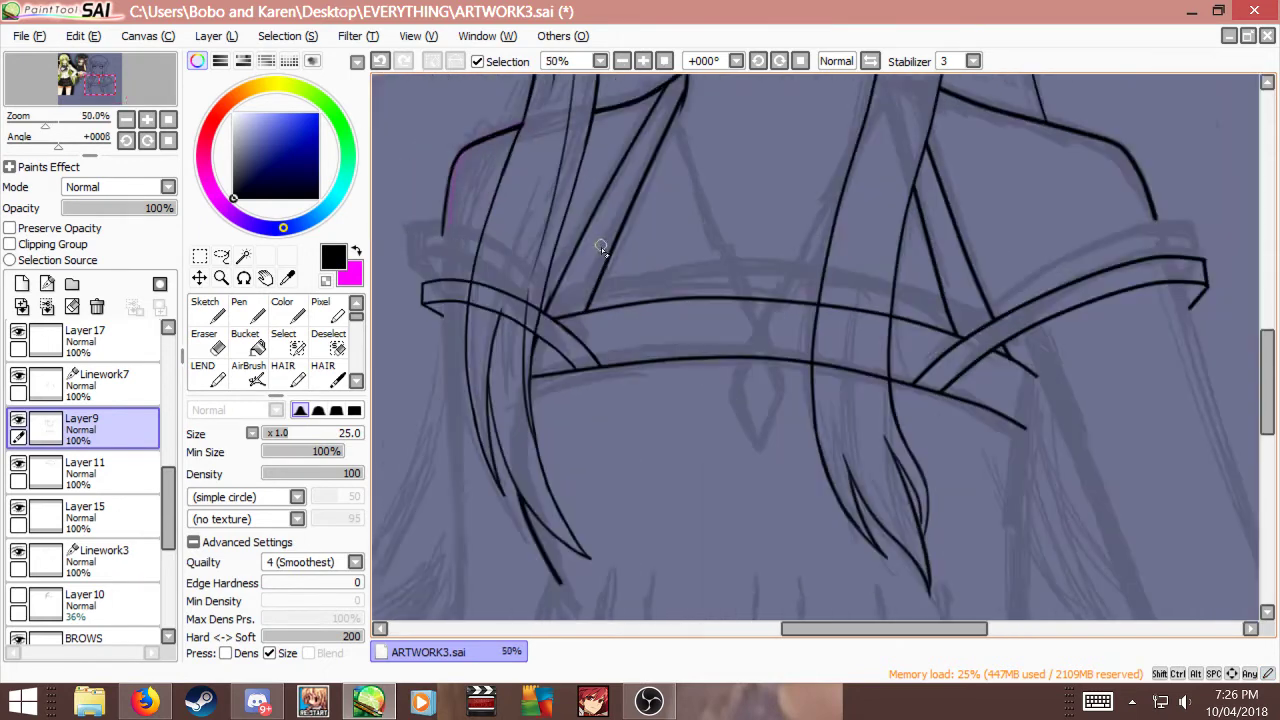
pyautogui.scroll(-1, 553, 352)
pyautogui.scroll(1, 553, 352)
# Step: On Layer26, erase the left off-shoulder strap's lines where they pass through the hair strand, at brush size 25
pyautogui.click(100, 385)
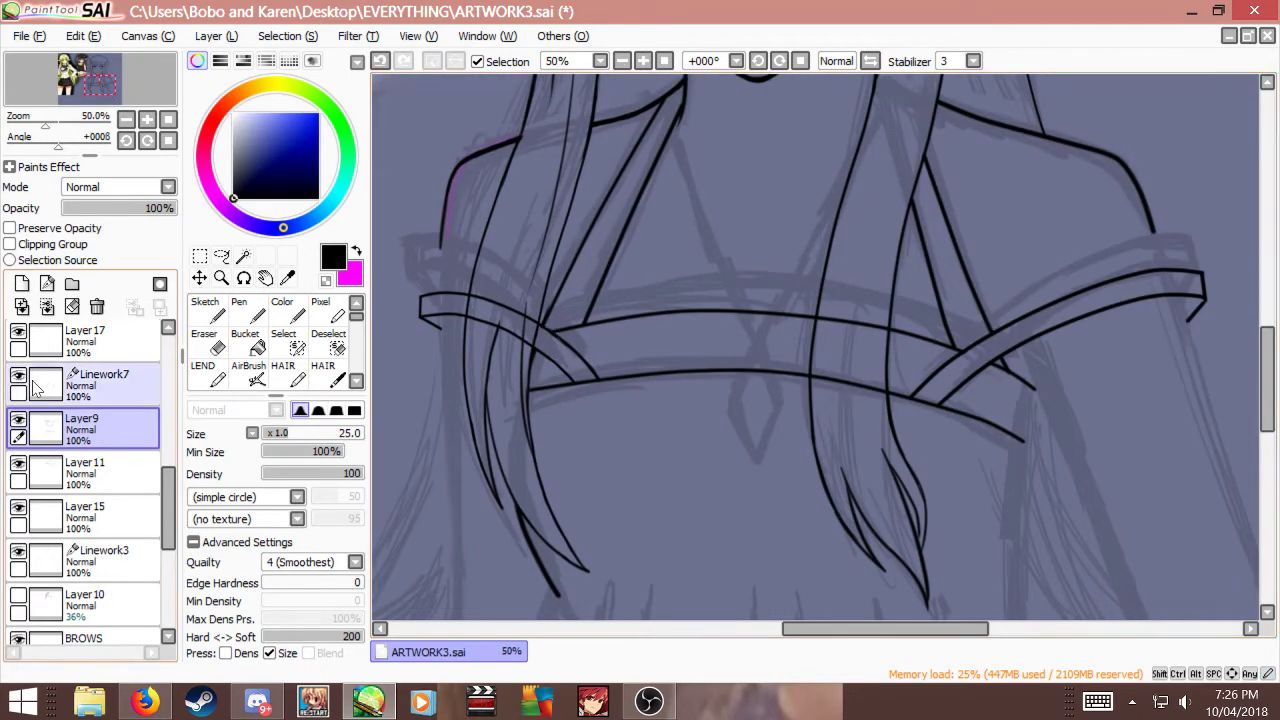
pyautogui.scroll(5, 108, 418)
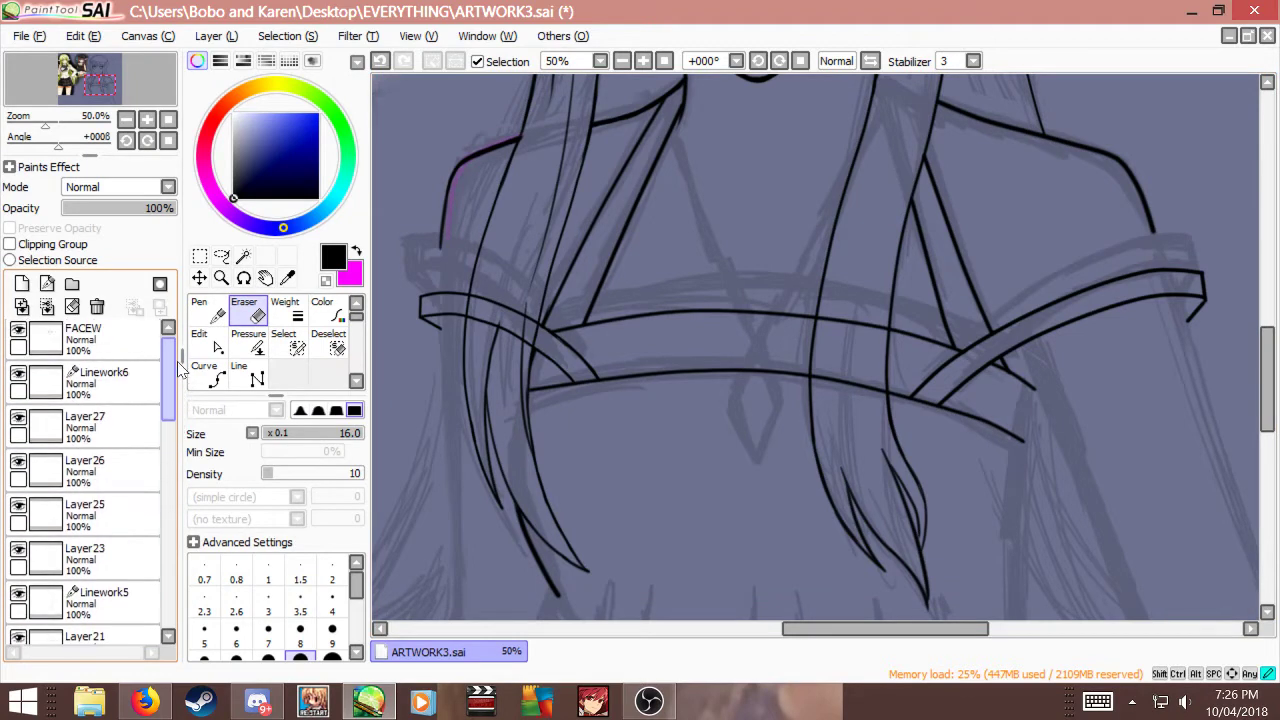
pyautogui.click(120, 472)
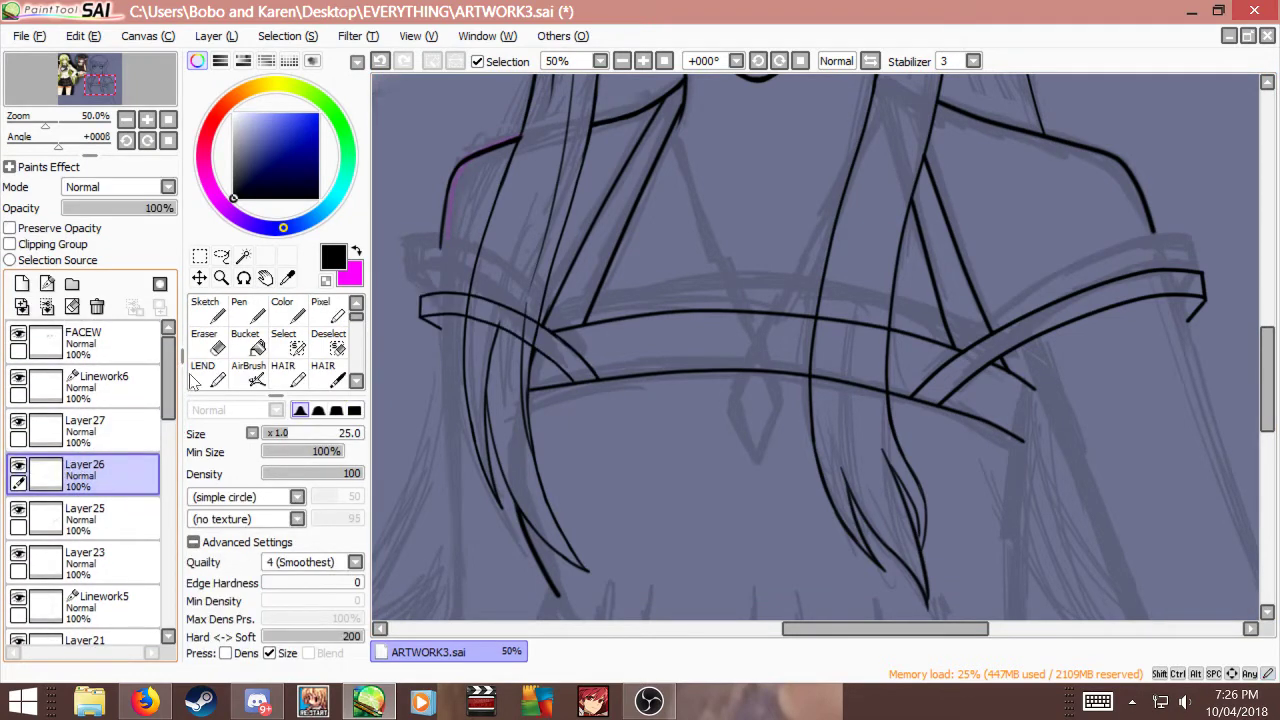
pyautogui.scroll(2, 450, 297)
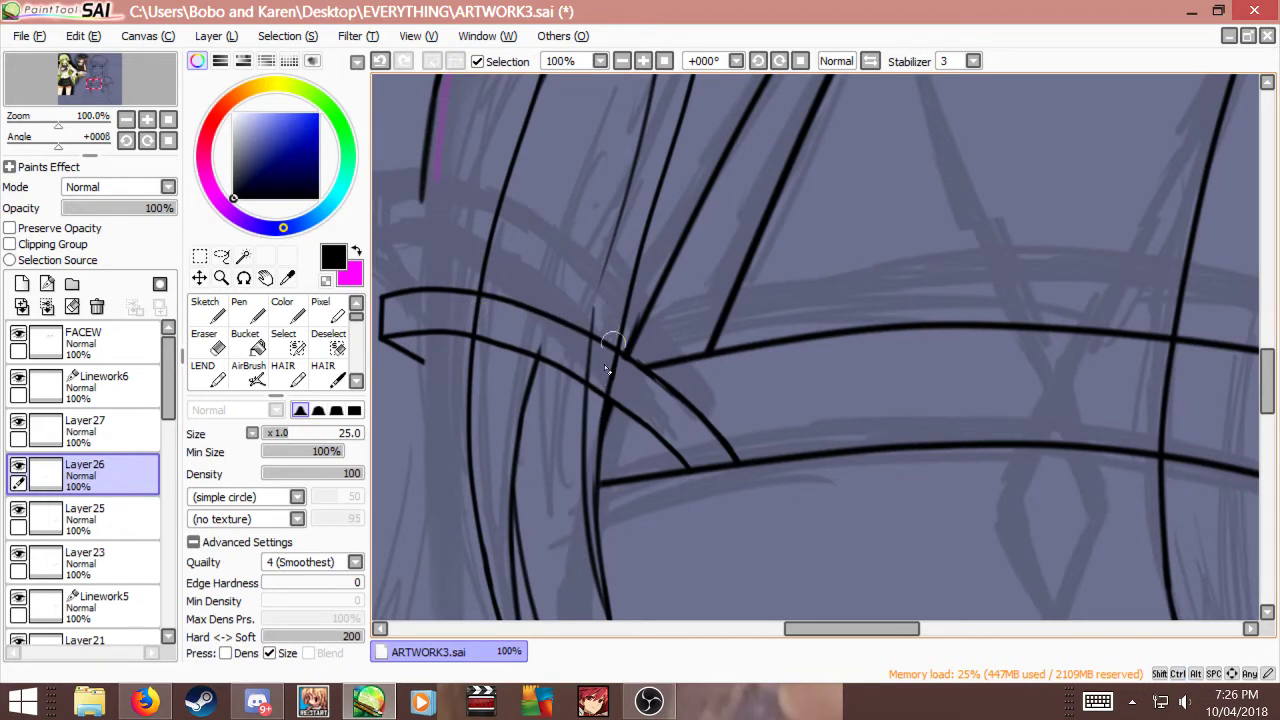
pyautogui.moveTo(577, 335)
pyautogui.mouseDown()
pyautogui.moveTo(594, 368)
pyautogui.moveTo(591, 406)
pyautogui.moveTo(602, 351)
pyautogui.moveTo(584, 376)
pyautogui.moveTo(576, 291)
pyautogui.moveTo(523, 391)
pyautogui.moveTo(495, 316)
pyautogui.moveTo(491, 353)
pyautogui.moveTo(498, 273)
pyautogui.mouseUp()
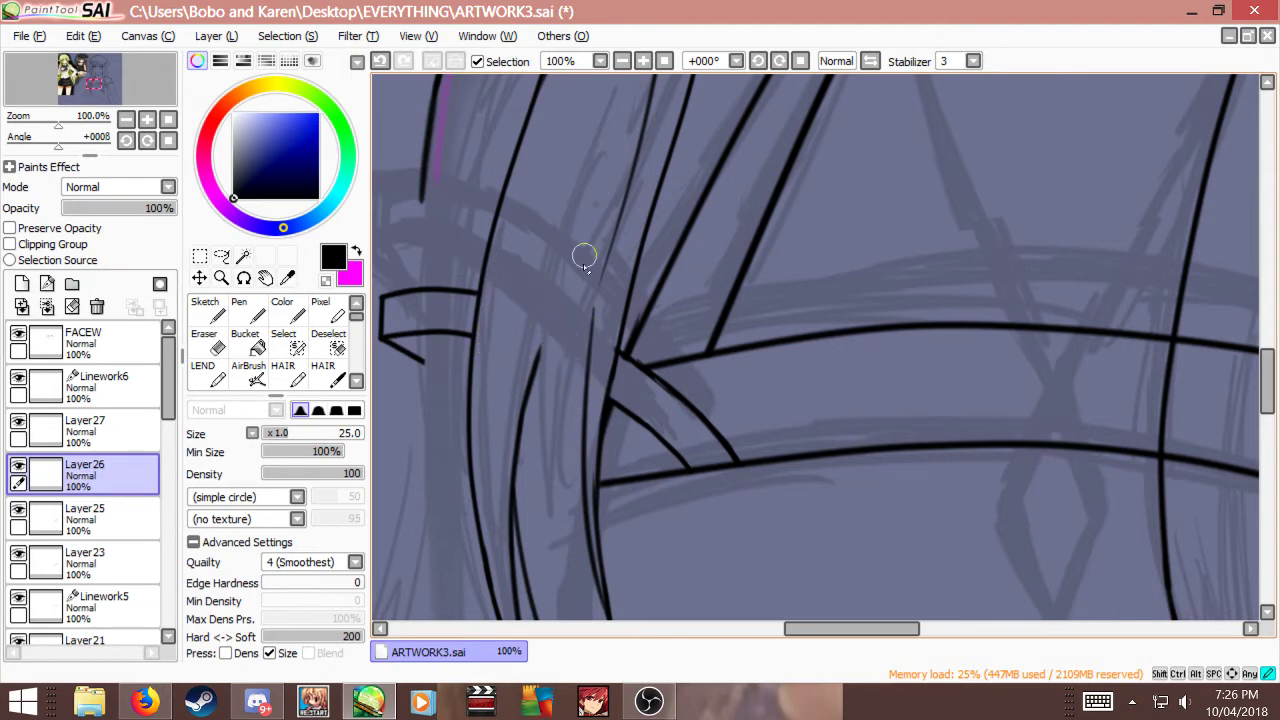
pyautogui.scroll(-3, 549, 402)
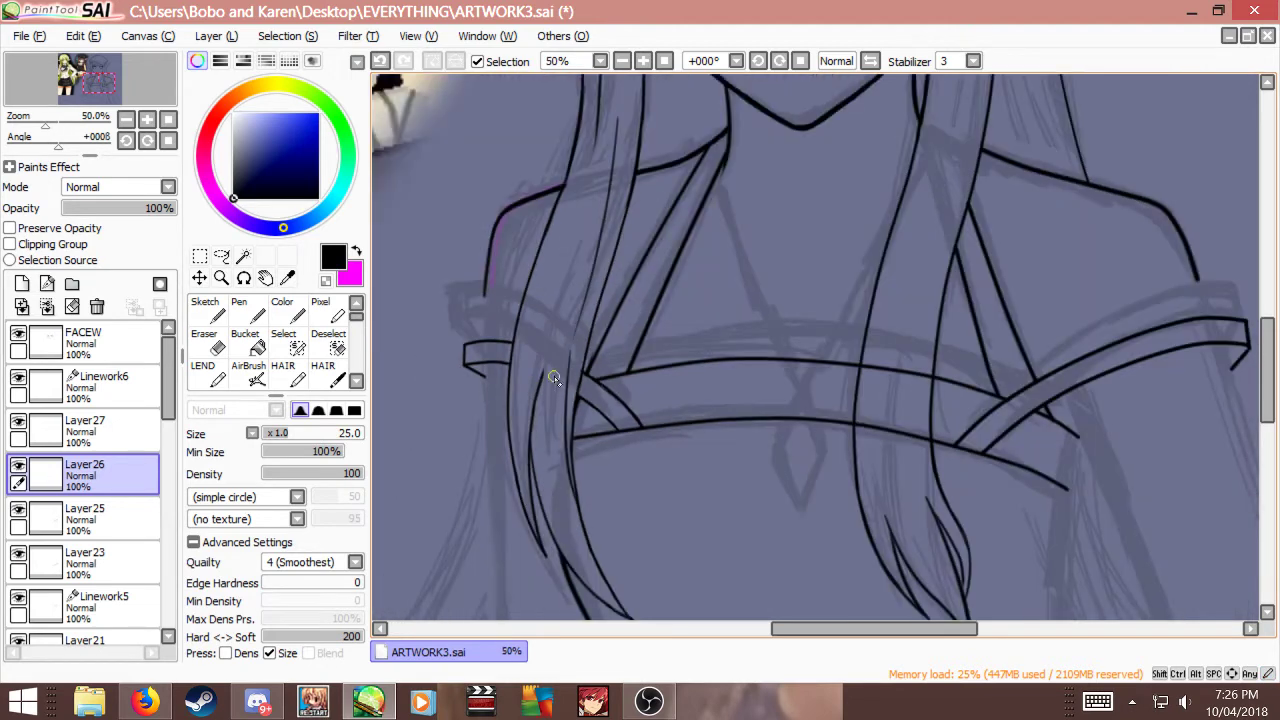
pyautogui.scroll(2, 916, 408)
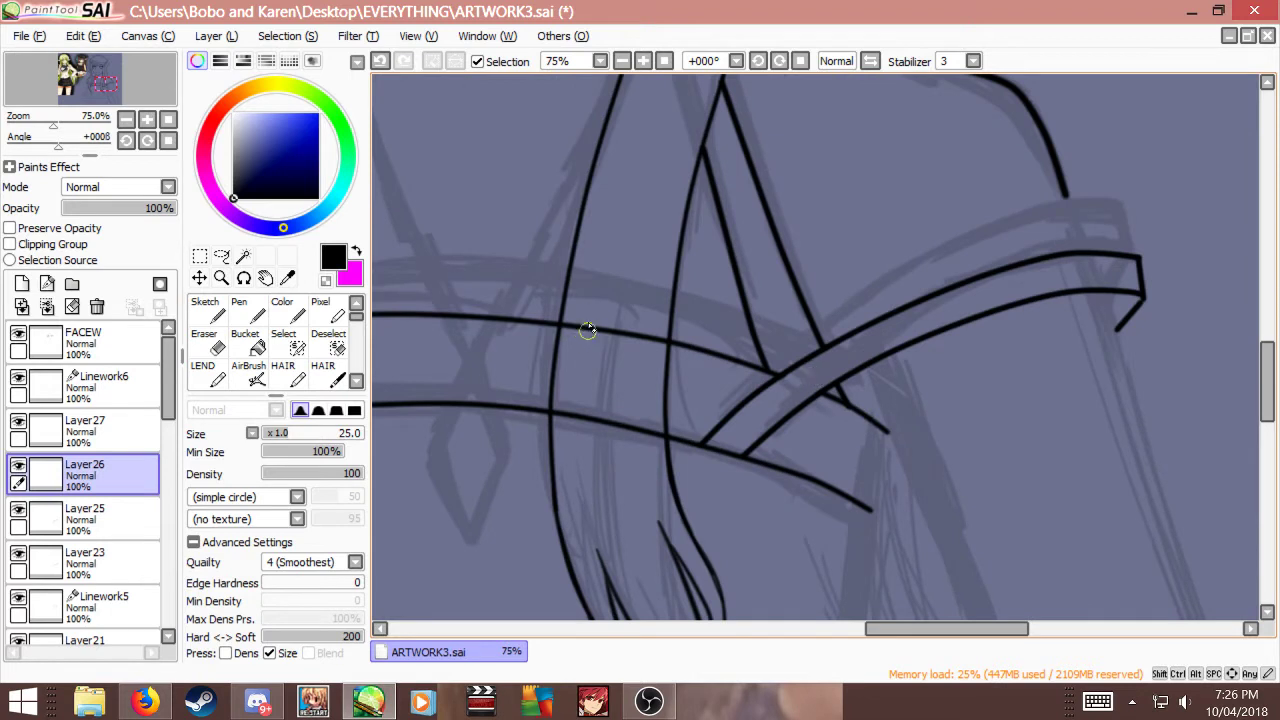
# Step: Go through Layer25, Layer23, Layer17, Linework4, Layer20 and Linework7 to identify their lines, toggling visibility where needed, and return to Layer9
pyautogui.click(36, 524)
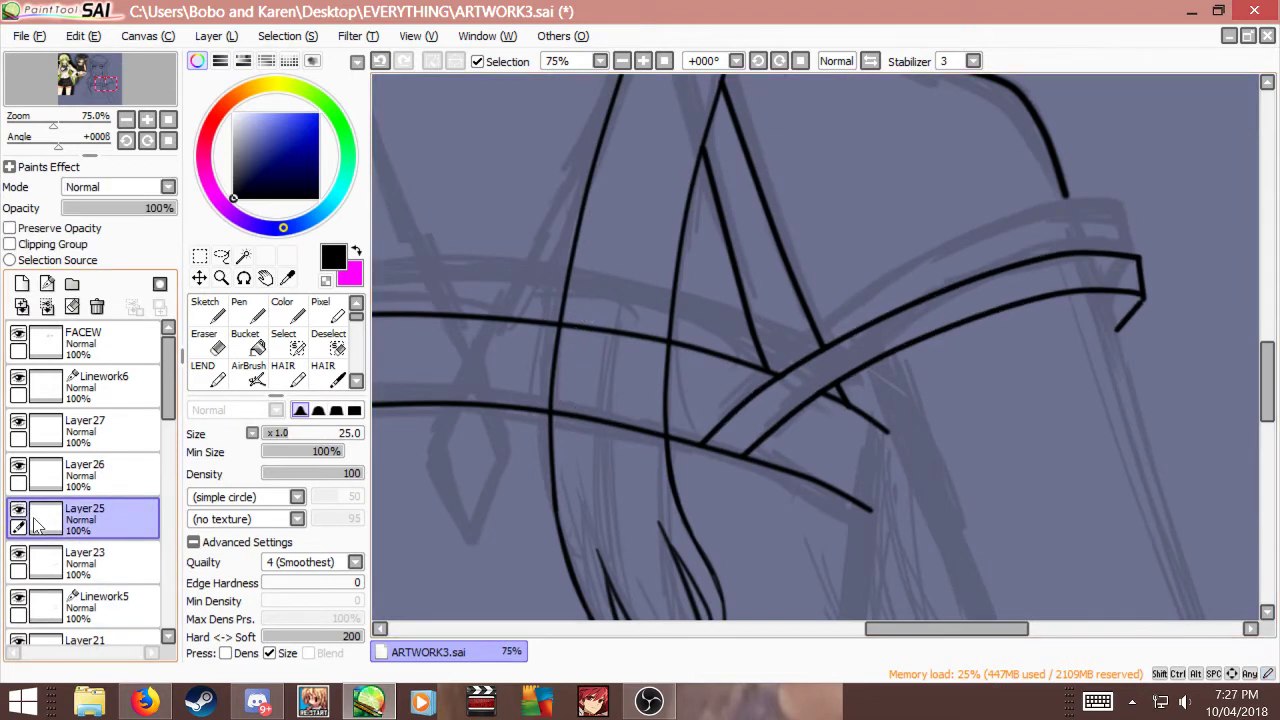
pyautogui.click(40, 564)
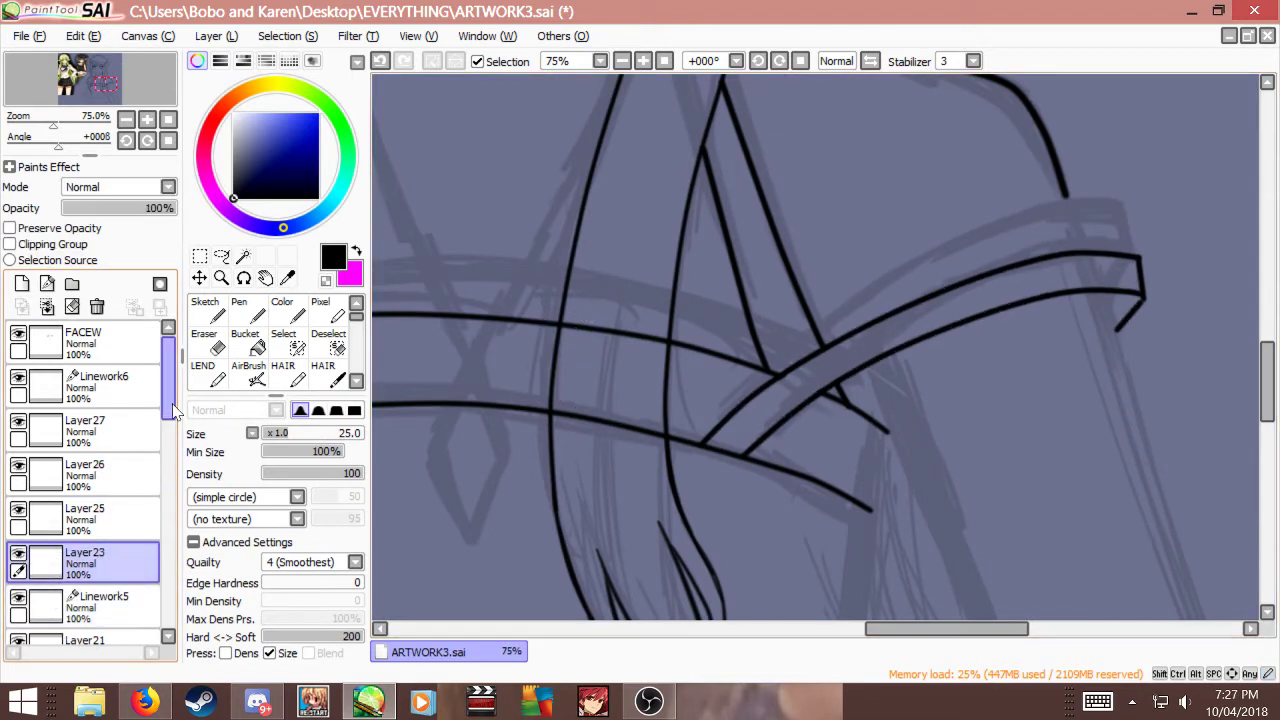
pyautogui.scroll(-5, 172, 410)
pyautogui.click(22, 520)
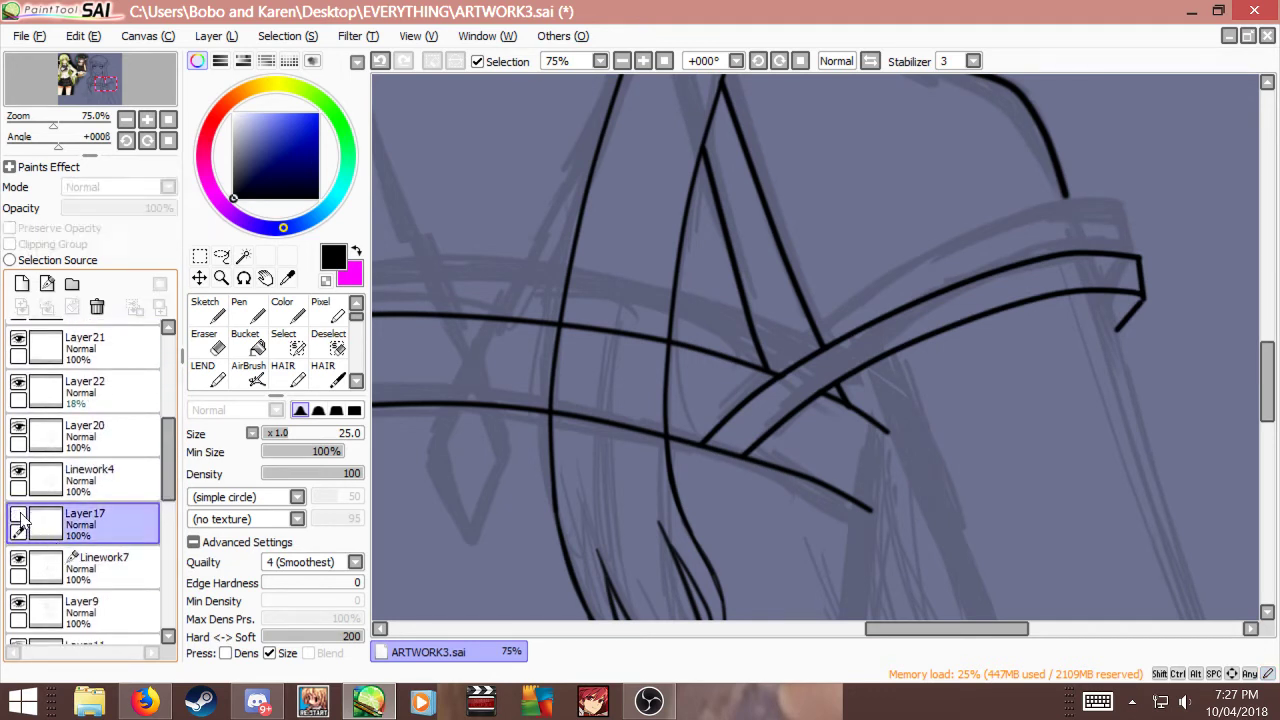
pyautogui.click(20, 513)
pyautogui.click(21, 473)
pyautogui.click(21, 473)
pyautogui.click(21, 432)
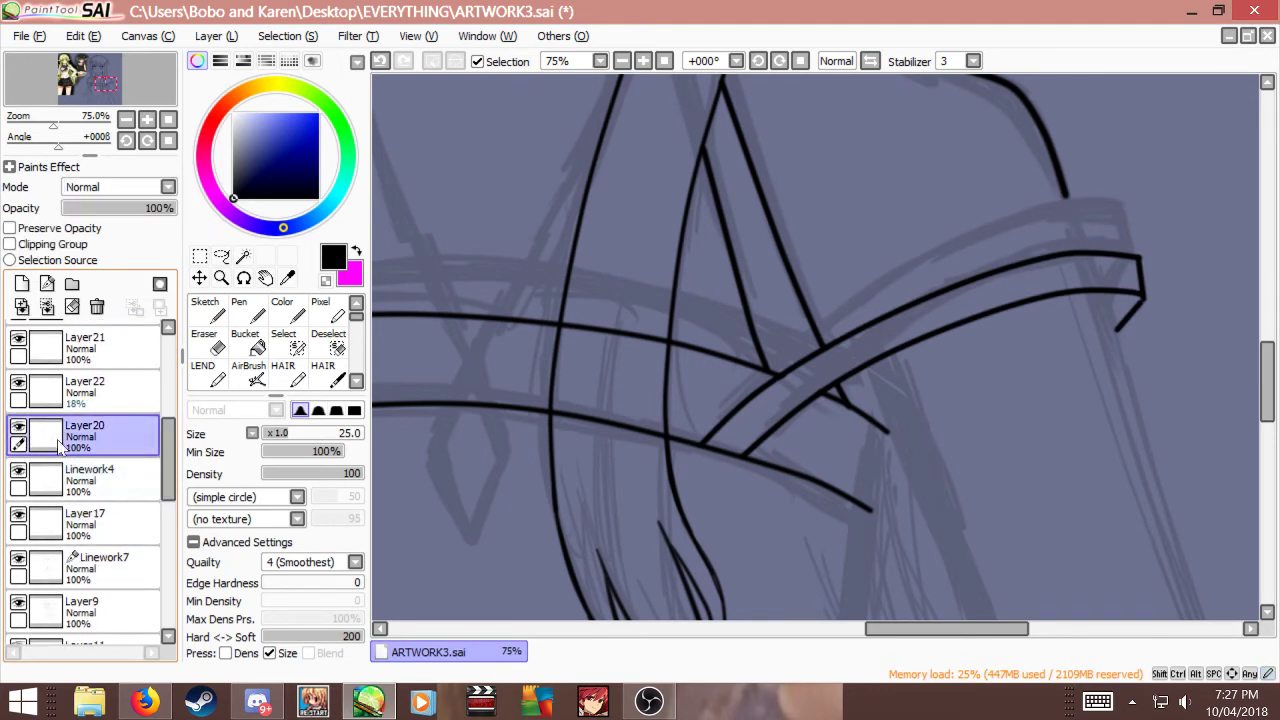
pyautogui.click(48, 572)
pyautogui.scroll(-3, 48, 500)
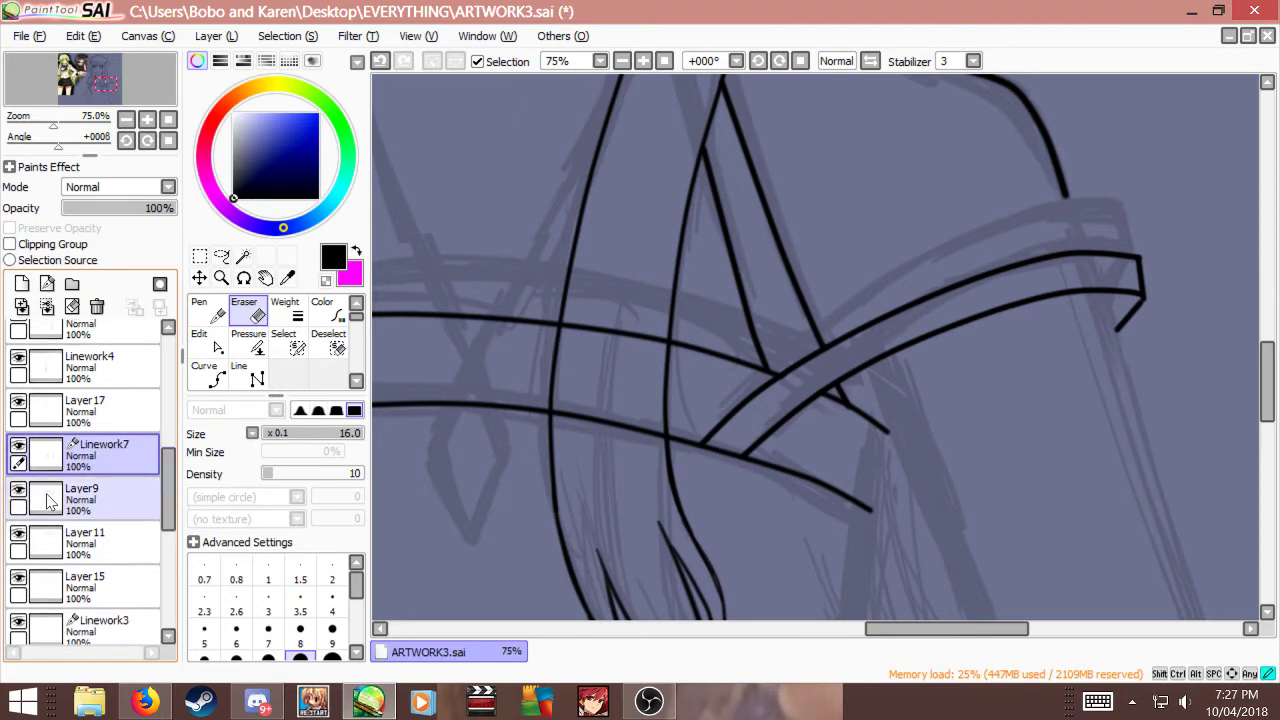
pyautogui.click(48, 500)
# Step: Add a new linework layer directly above Layer9 for the dress lines beneath the chest band
pyautogui.scroll(-4, 684, 328)
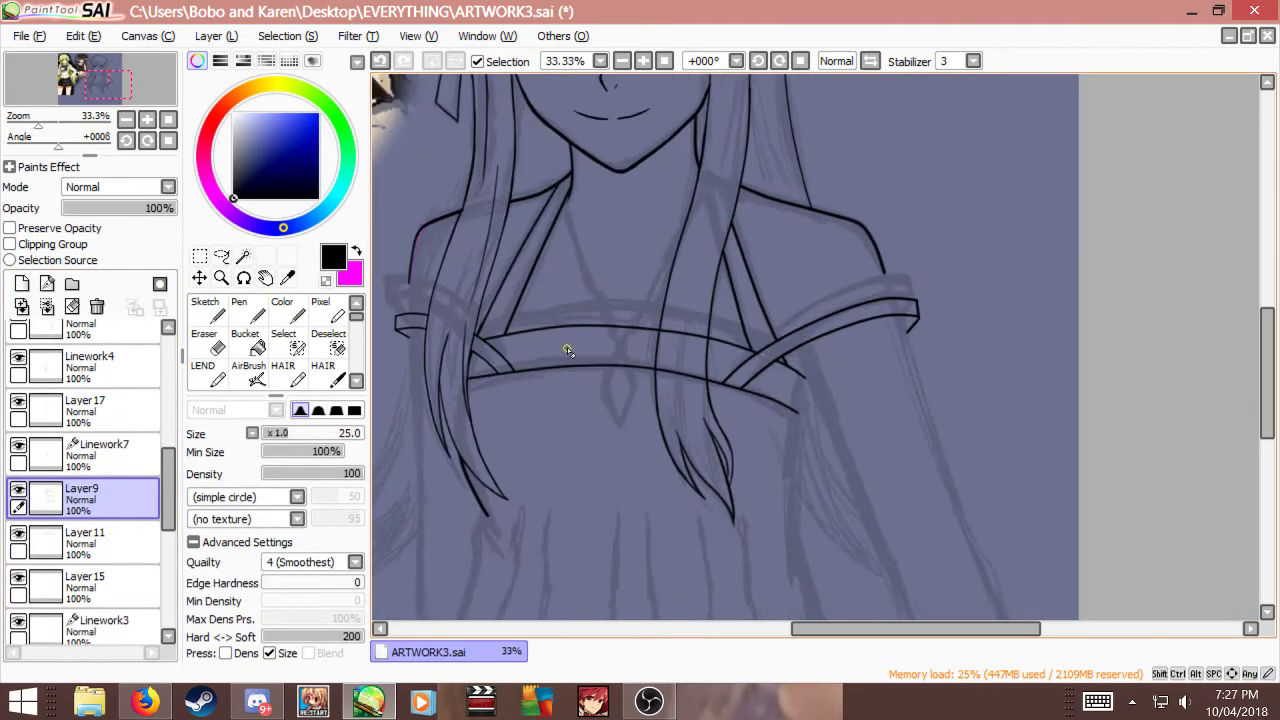
pyautogui.scroll(-1, 567, 350)
pyautogui.scroll(1, 567, 350)
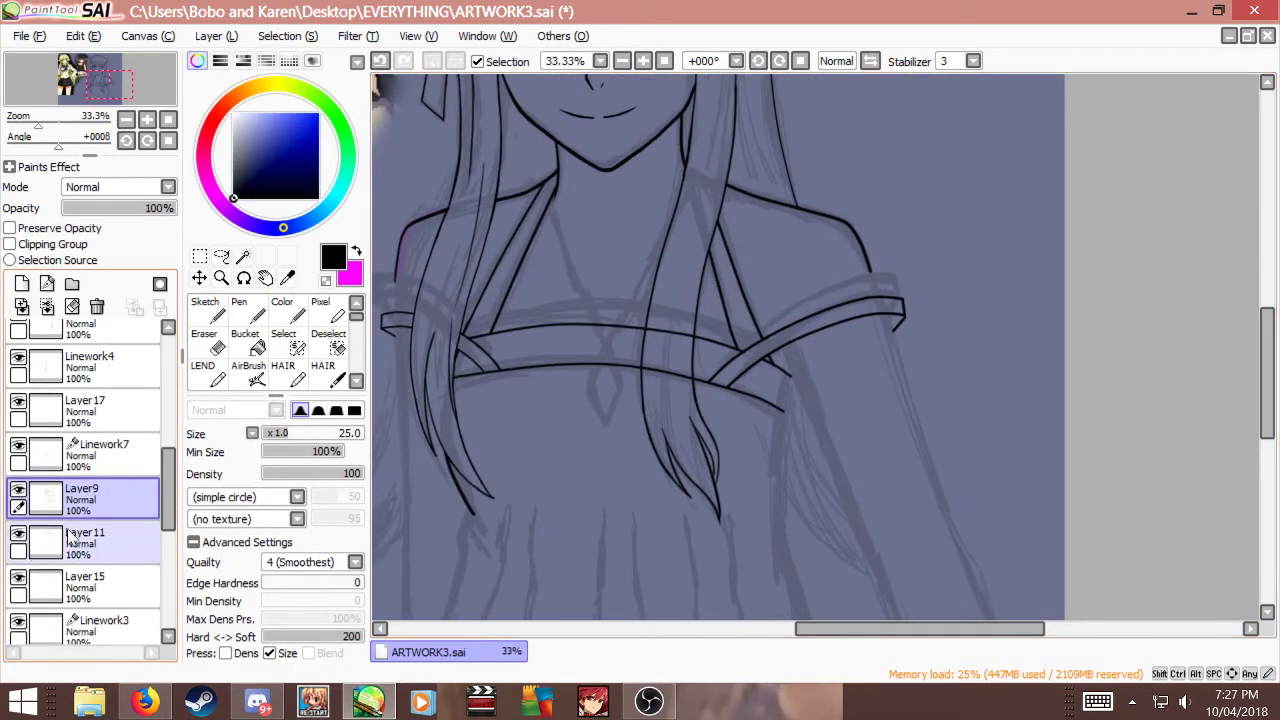
pyautogui.scroll(4, 414, 423)
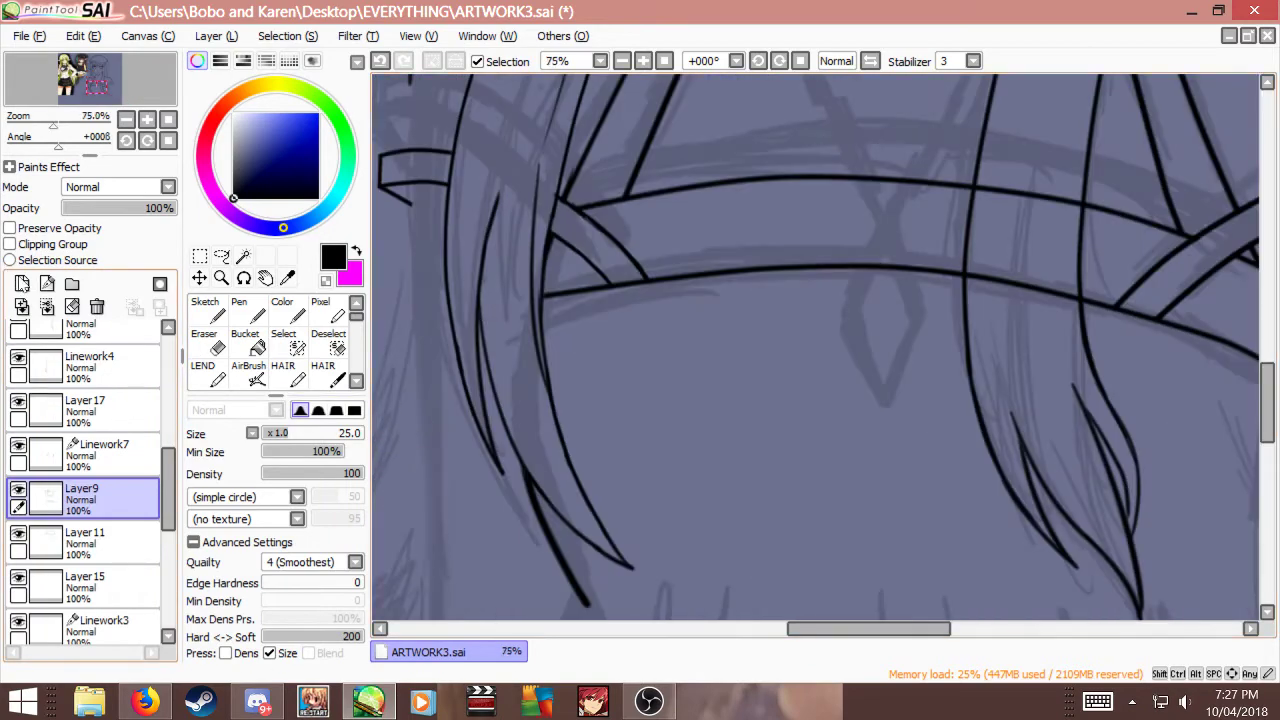
pyautogui.click(45, 285)
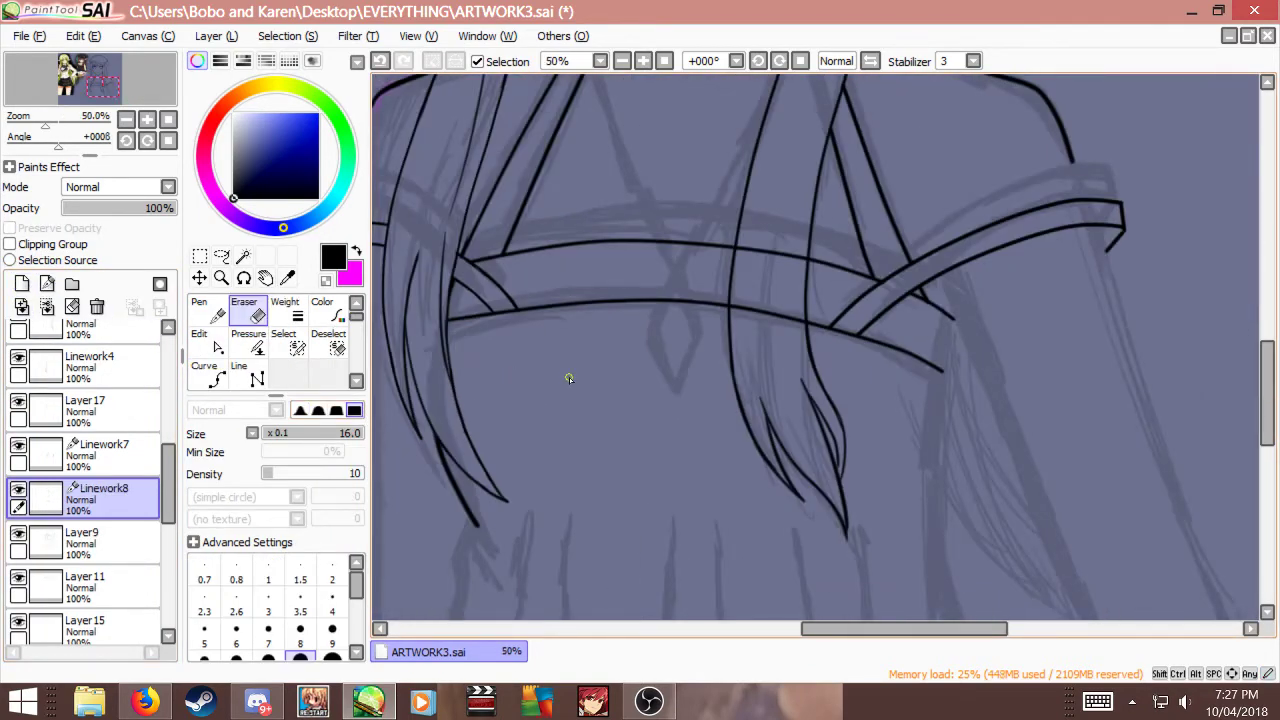
# Step: Examine the reference character's dress top and chest band trim, and compare them with the sketch below the band
pyautogui.scroll(-3, 610, 385)
pyautogui.scroll(3, 432, 215)
pyautogui.scroll(-2, 400, 222)
pyautogui.scroll(4, 514, 192)
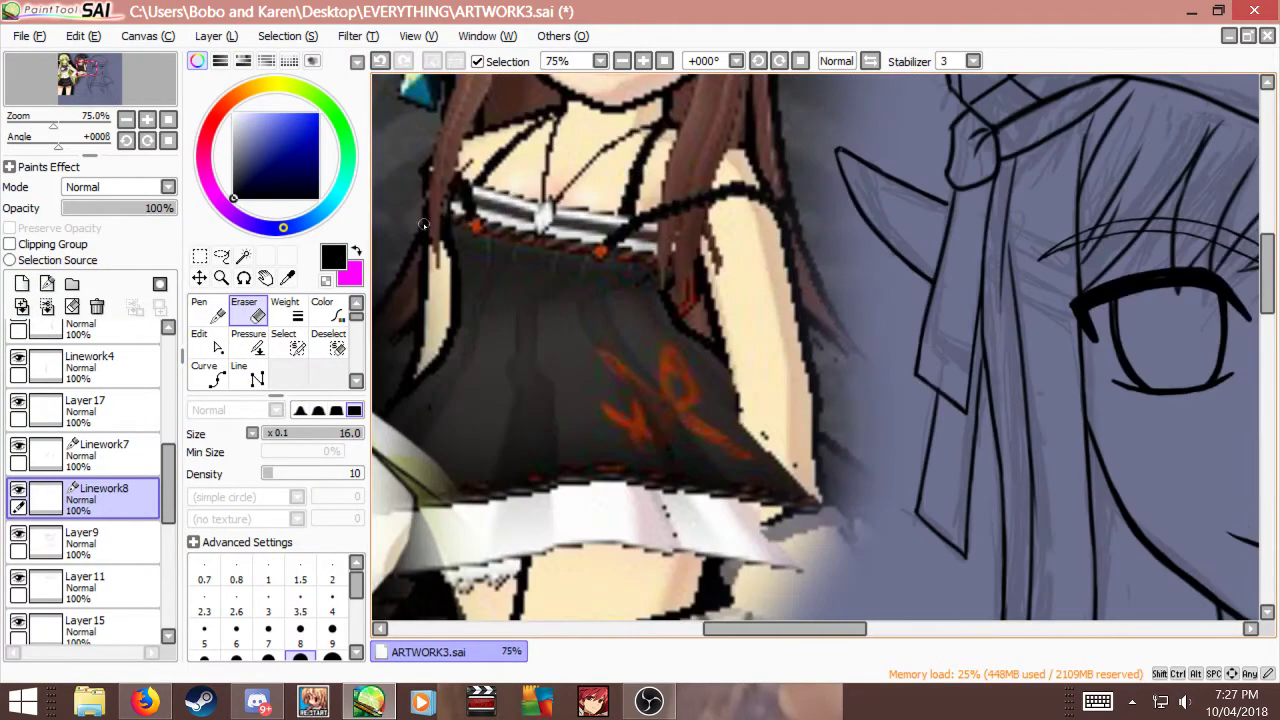
pyautogui.scroll(-4, 424, 226)
pyautogui.scroll(4, 674, 532)
pyautogui.scroll(-1, 523, 397)
pyautogui.scroll(1, 523, 397)
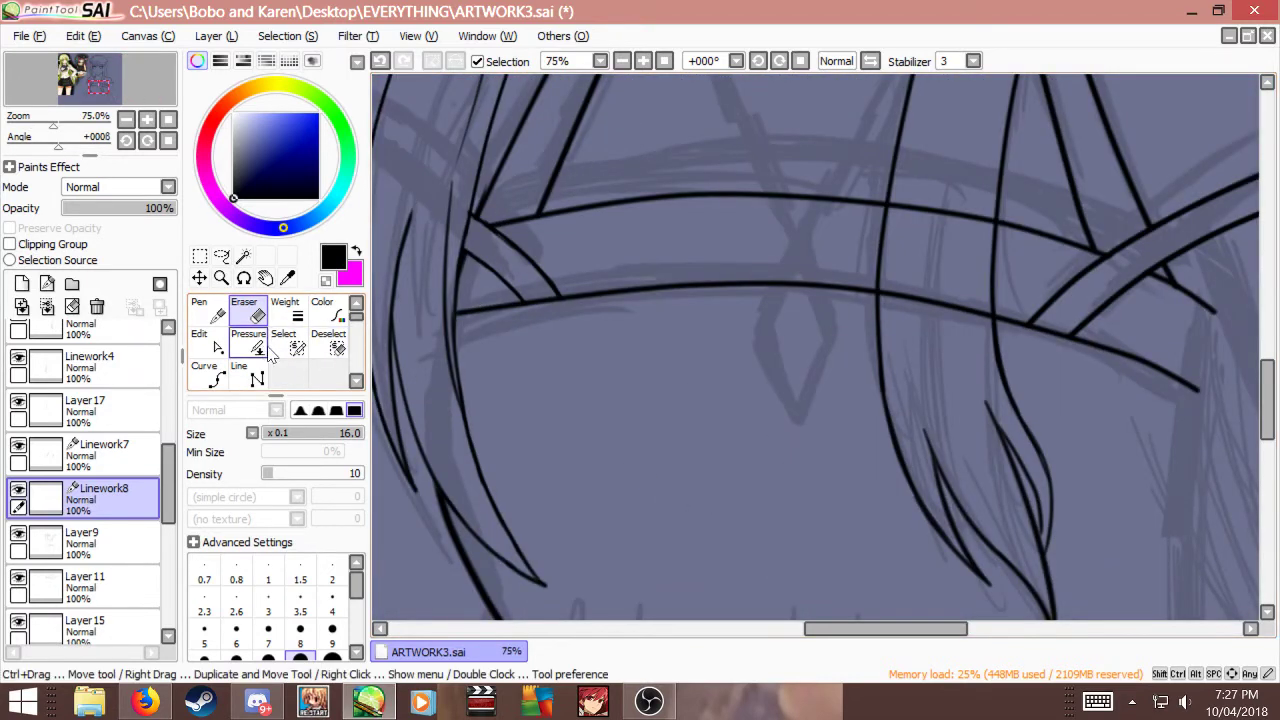
# Step: With the Curve tool at size 8, draw a trim line parallel to and just below the chest band's lower edge, spanning its full width
pyautogui.click(205, 372)
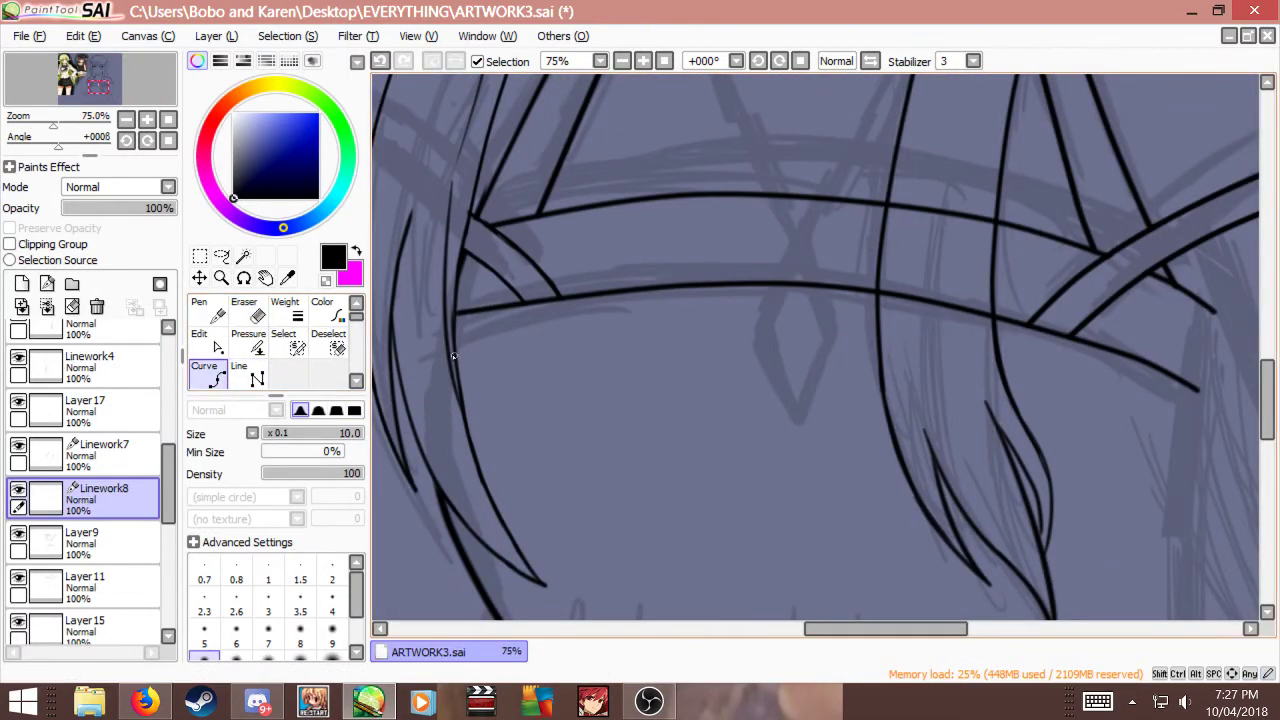
pyautogui.press('[')
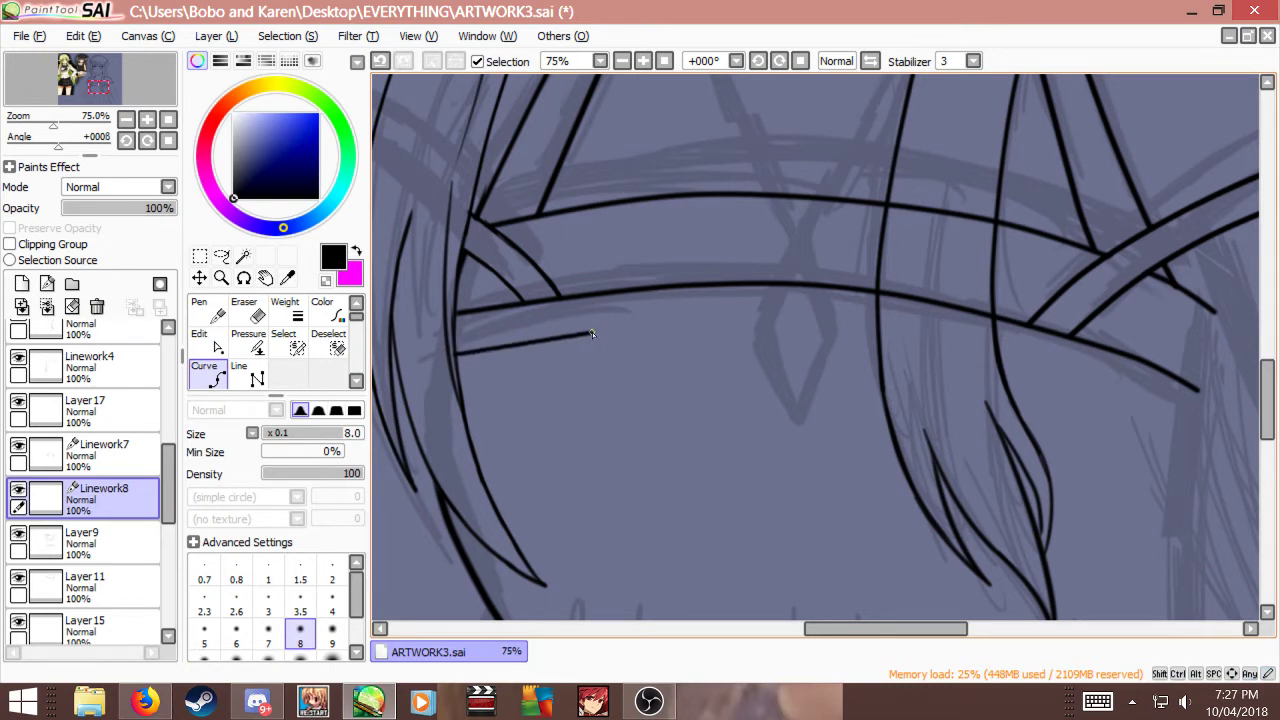
pyautogui.click(773, 321)
pyautogui.click(878, 328)
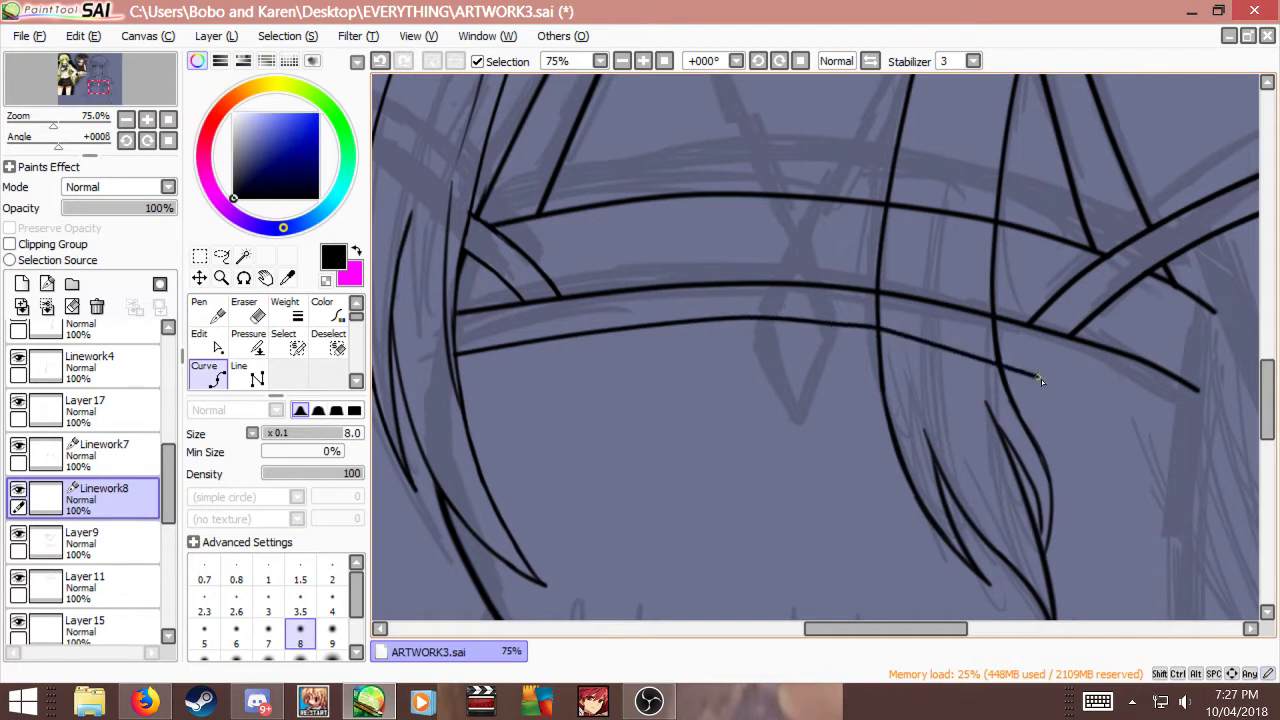
pyautogui.press('Return')
pyautogui.hotkey('ctrl', 'z')
pyautogui.click(937, 339)
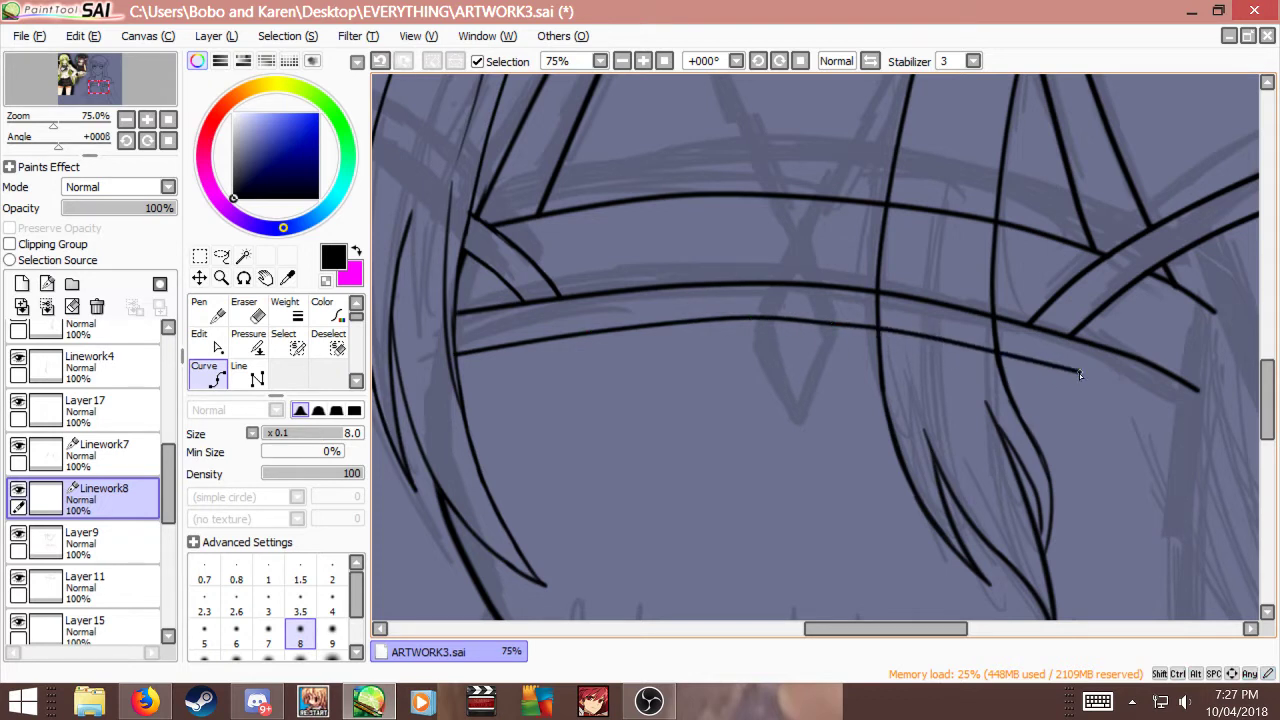
pyautogui.click(1079, 373)
pyautogui.hotkey('ctrl', 'z')
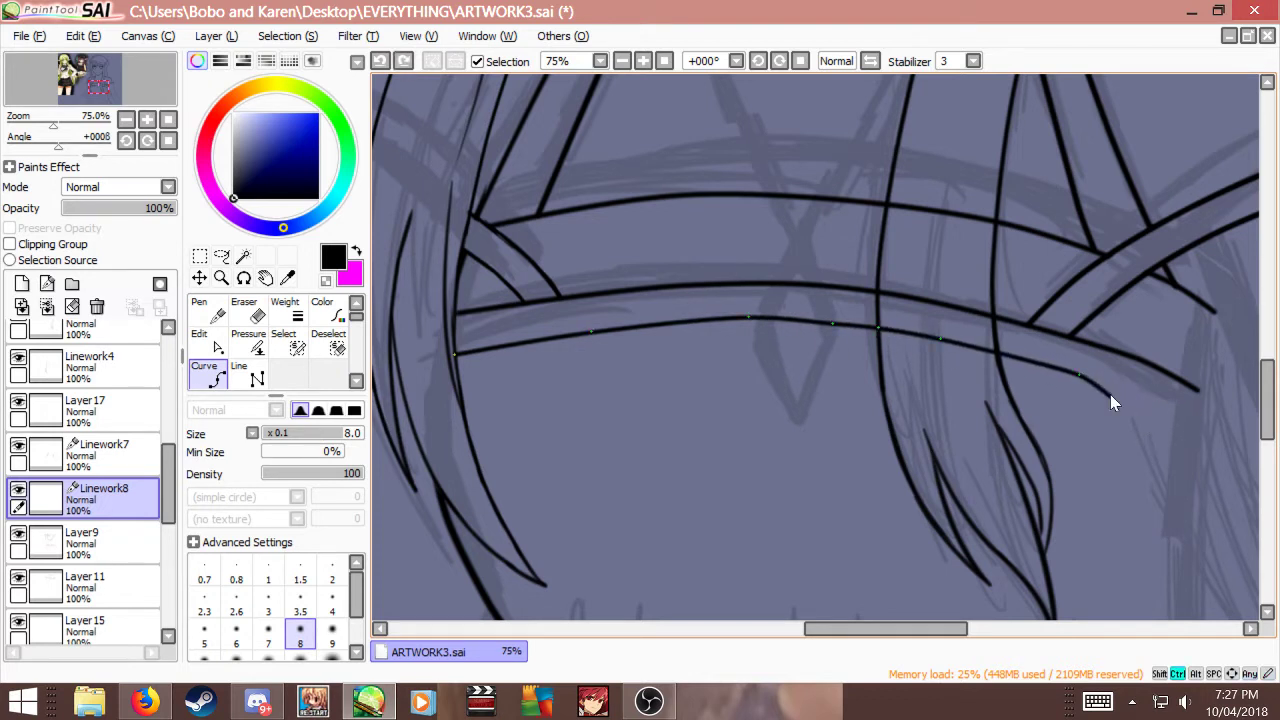
pyautogui.click(1131, 405)
pyautogui.hotkey('ctrl', 'z')
pyautogui.click(1128, 397)
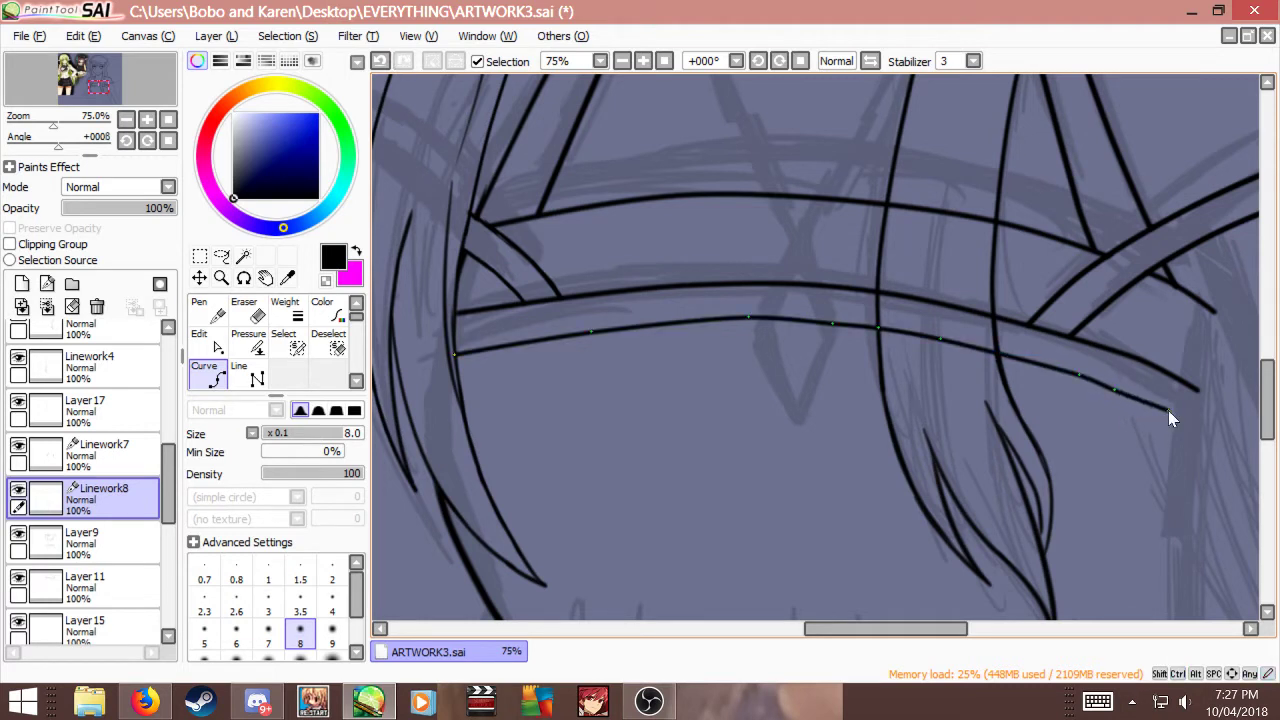
pyautogui.hotkey('ctrl', 'z')
pyautogui.click(1121, 391)
pyautogui.hotkey('ctrl', 'z')
pyautogui.hotkey('ctrl', 'z')
pyautogui.click(1195, 425)
pyautogui.press('Return')
pyautogui.scroll(-2, 1101, 387)
pyautogui.scroll(2, 795, 326)
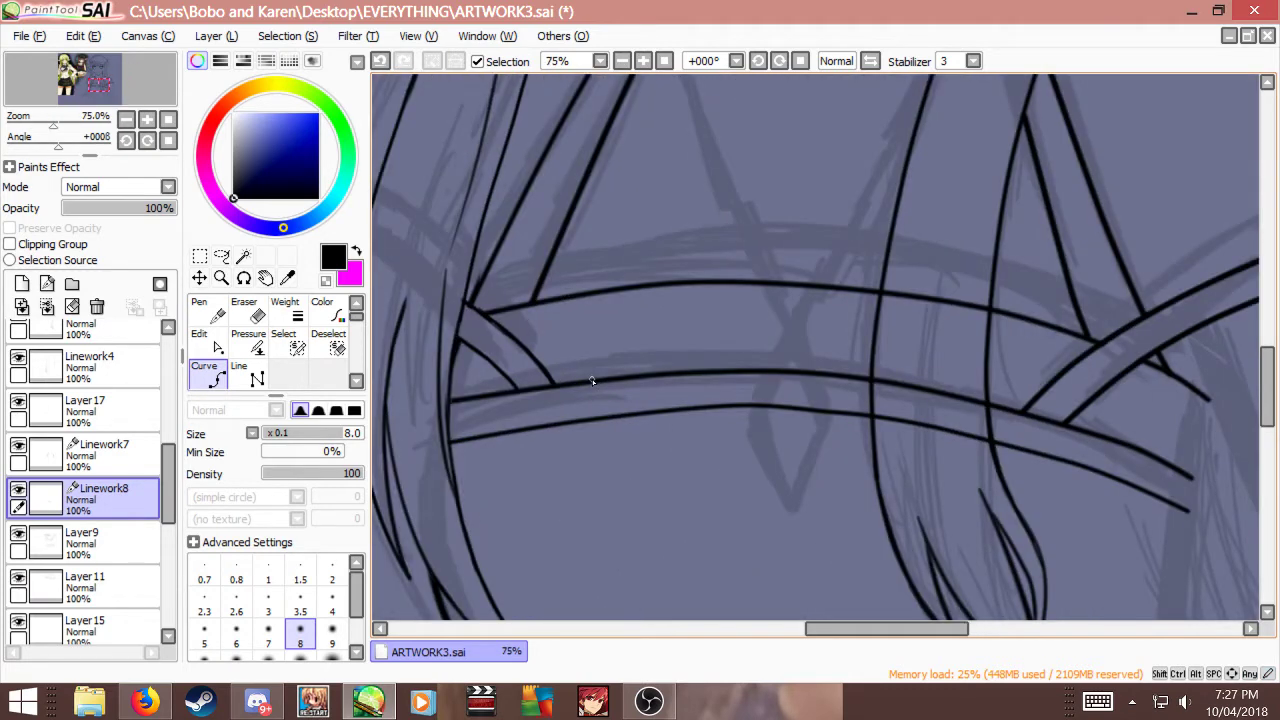
# Step: Draw a second trim curve inside the chest band, parallel to and just below its upper edge, across its full width
pyautogui.click(453, 363)
pyautogui.doubleClick(585, 340)
pyautogui.hotkey('ctrl', 'z')
pyautogui.click(460, 353)
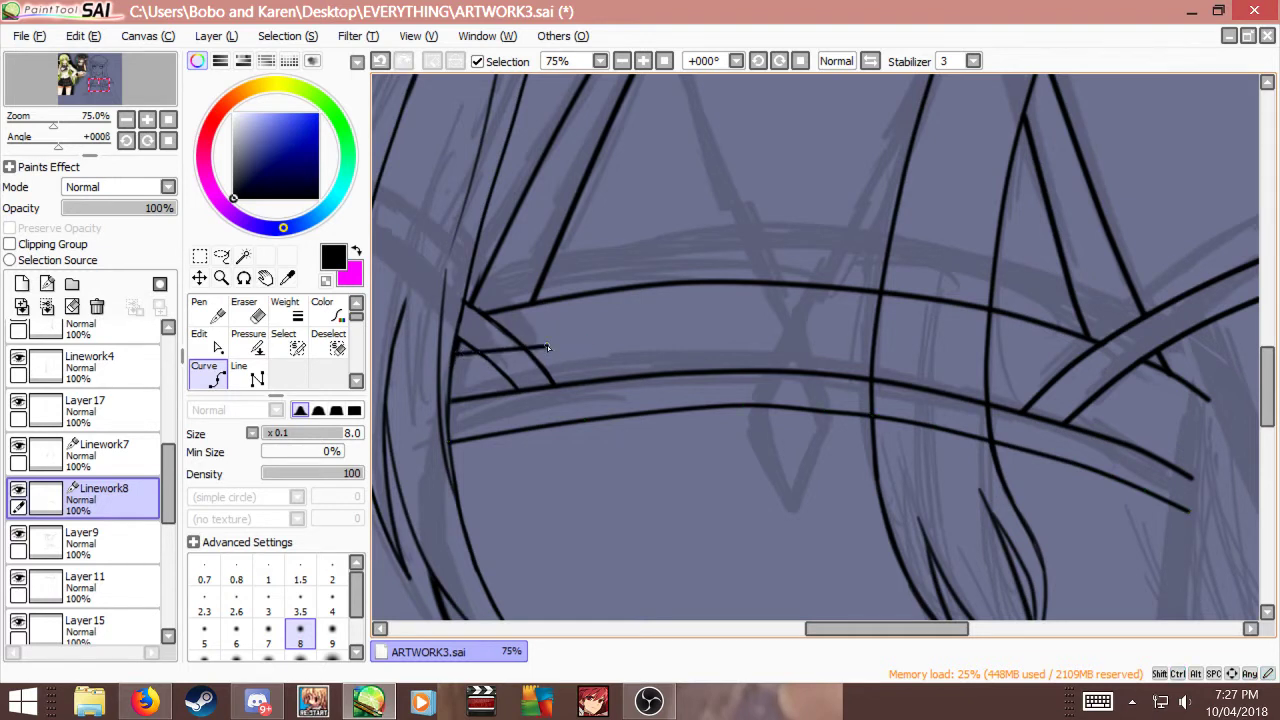
pyautogui.click(668, 321)
pyautogui.click(854, 325)
pyautogui.hotkey('ctrl', 'z')
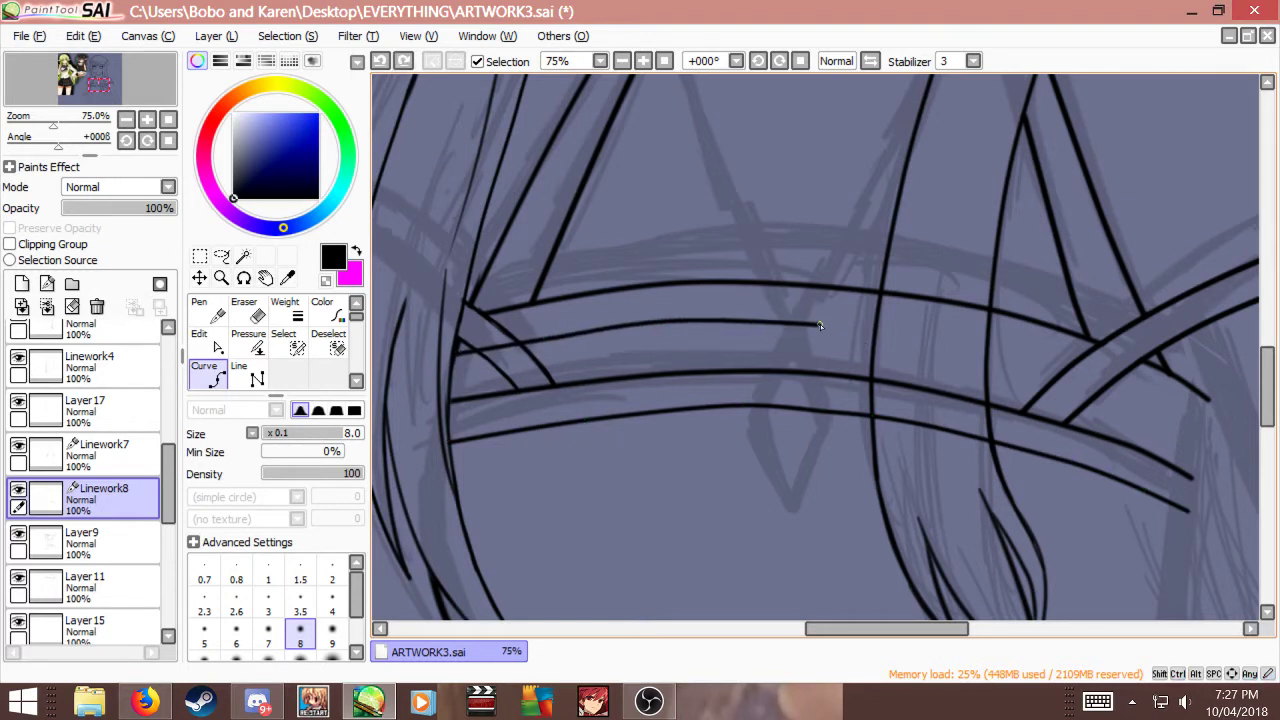
pyautogui.click(825, 323)
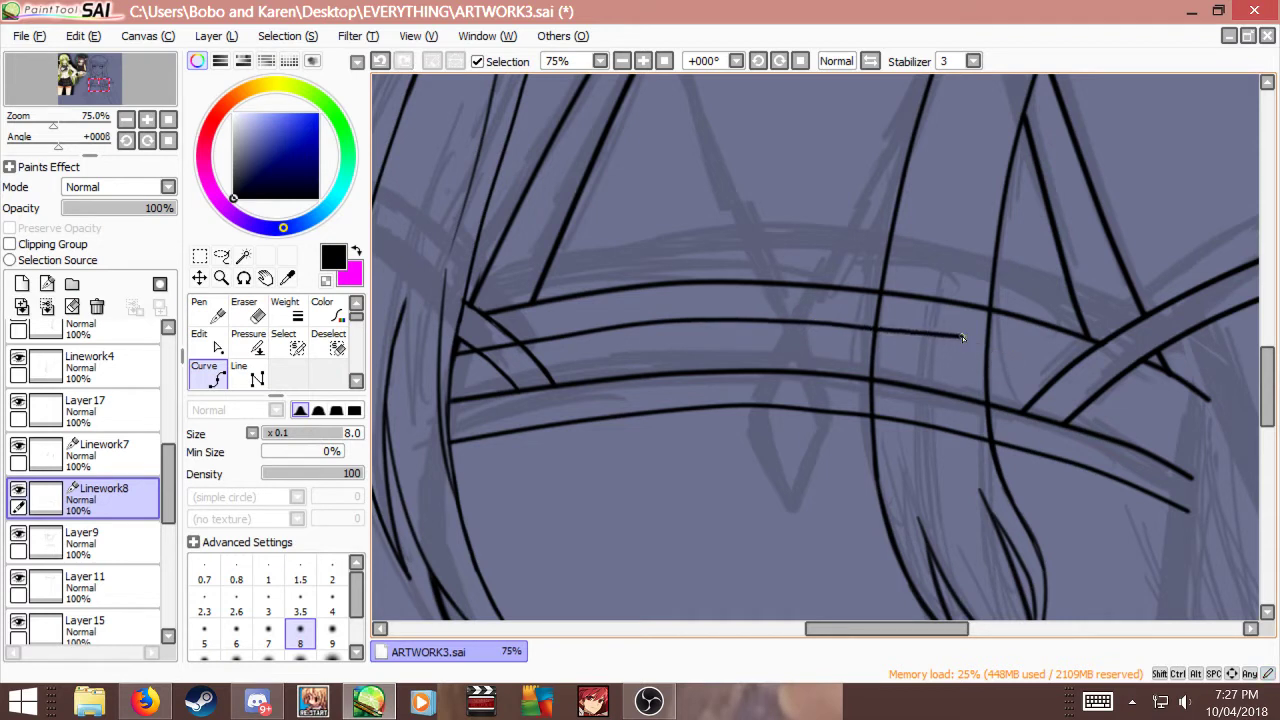
pyautogui.click(1032, 352)
pyautogui.hotkey('ctrl', 'z')
pyautogui.click(1037, 356)
pyautogui.hotkey('ctrl', 'z')
pyautogui.click(1042, 360)
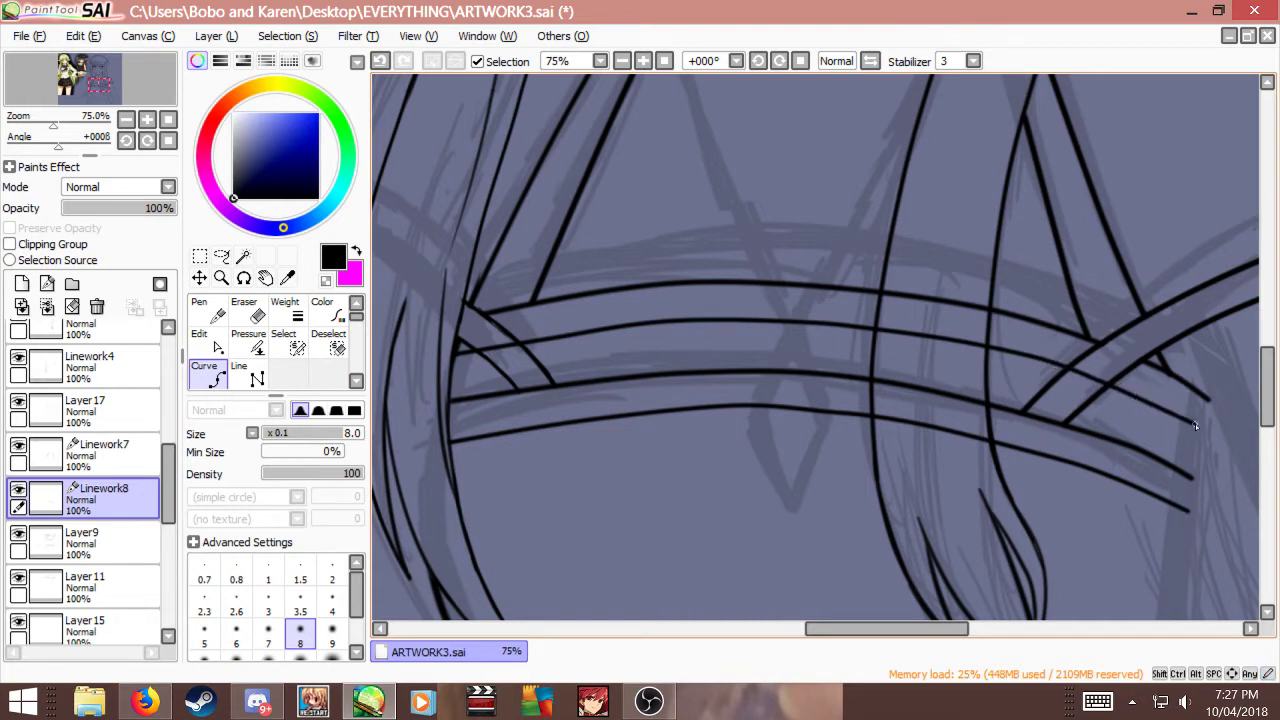
# Step: Delete the Linework6 layer and add a new linework layer directly above Layer26
pyautogui.scroll(-5, 624, 476)
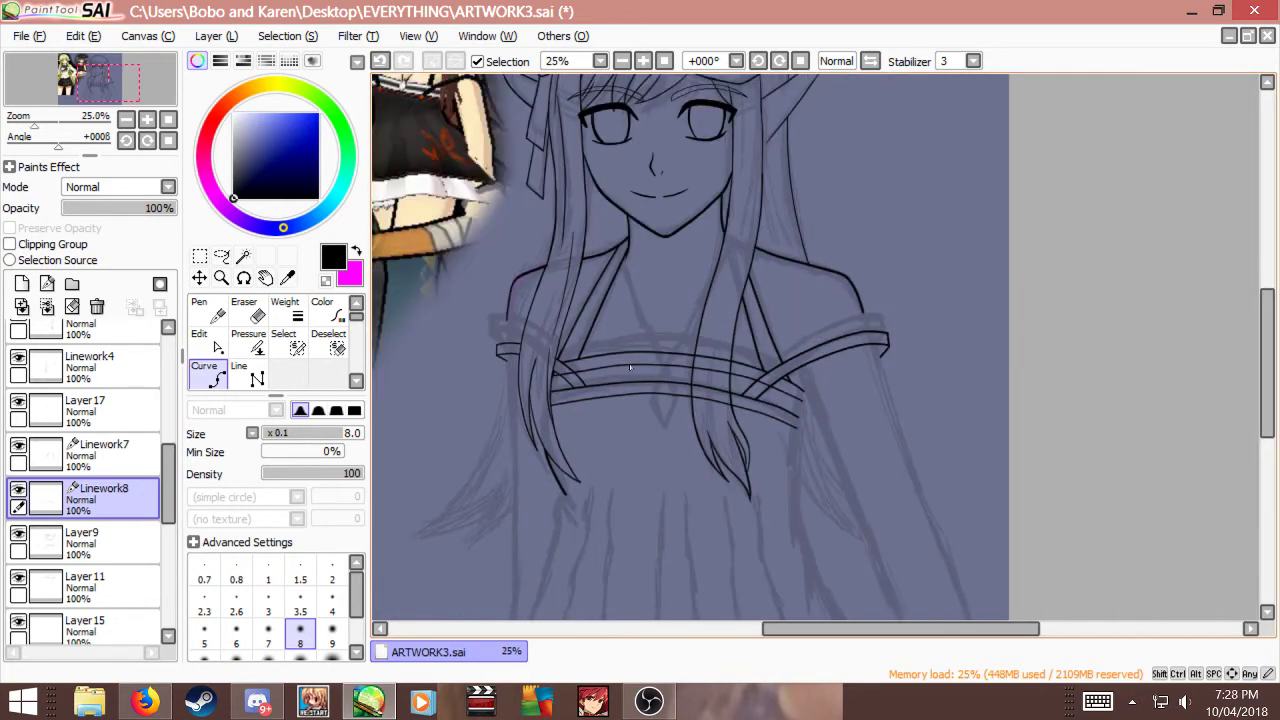
pyautogui.scroll(2, 731, 403)
pyautogui.scroll(-1, 730, 420)
pyautogui.scroll(1, 728, 440)
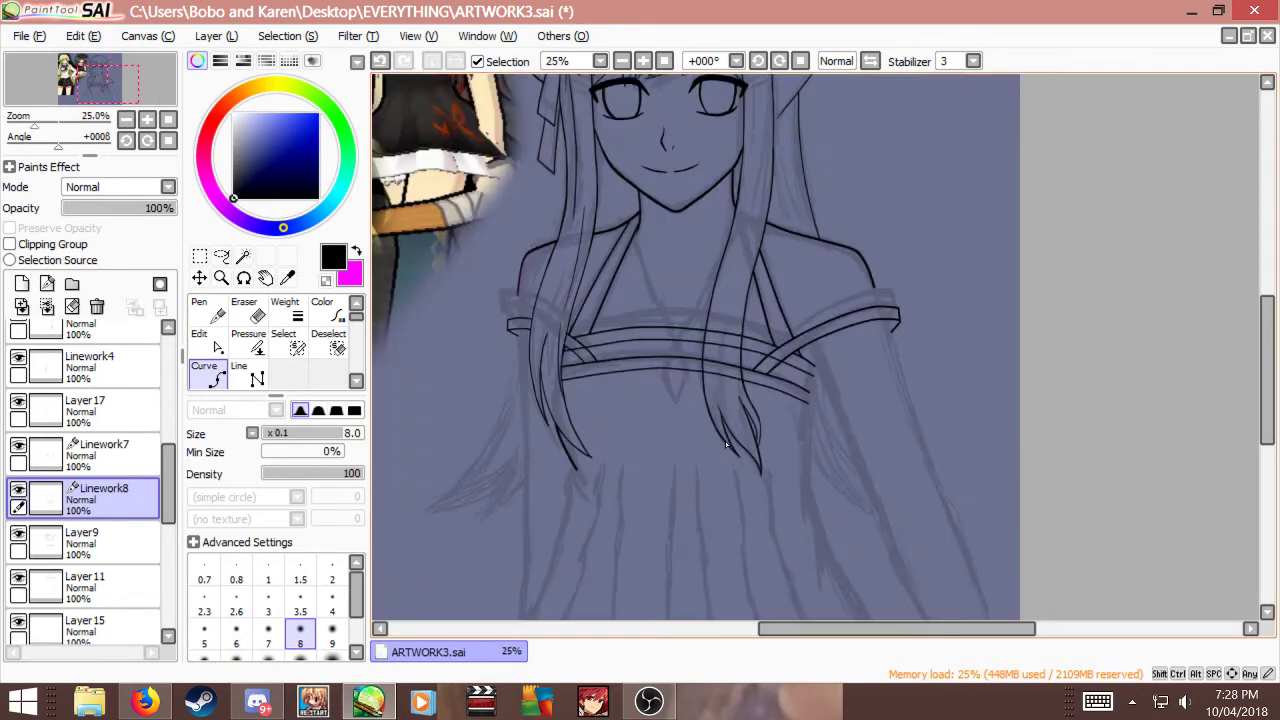
pyautogui.moveTo(738, 278); pyautogui.dragTo(698, 273)
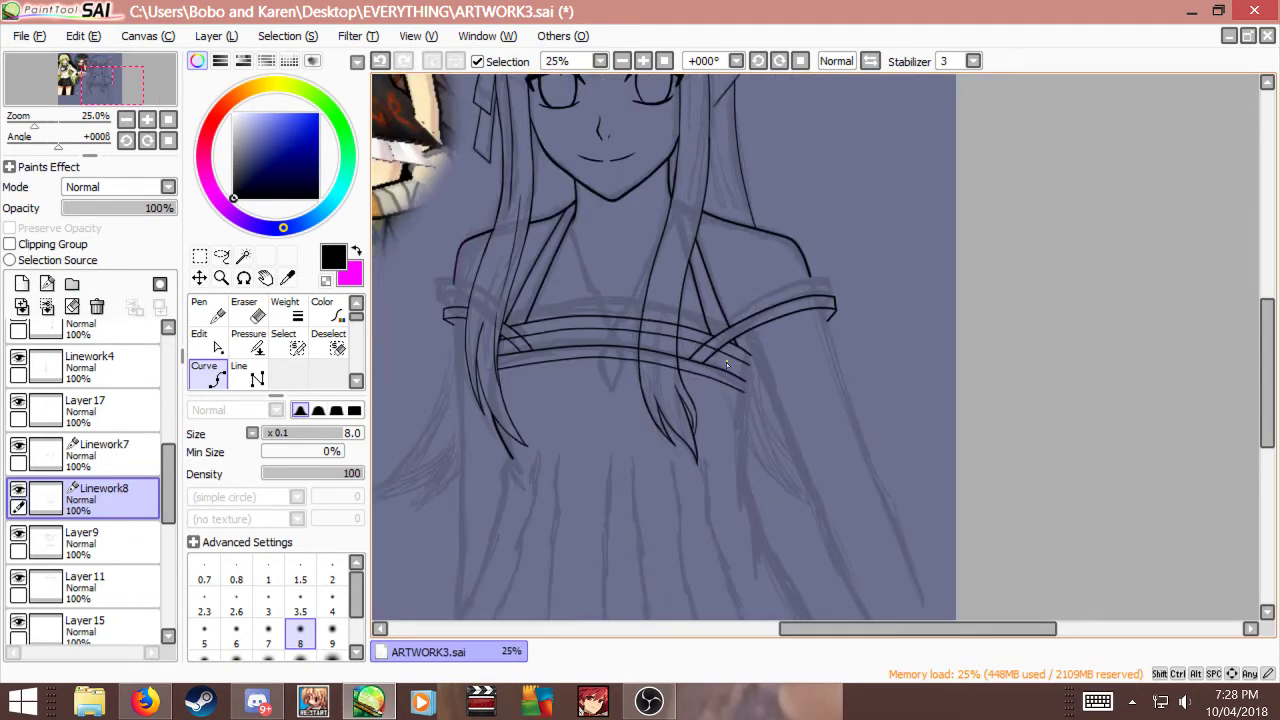
pyautogui.scroll(-2, 727, 364)
pyautogui.scroll(2, 780, 412)
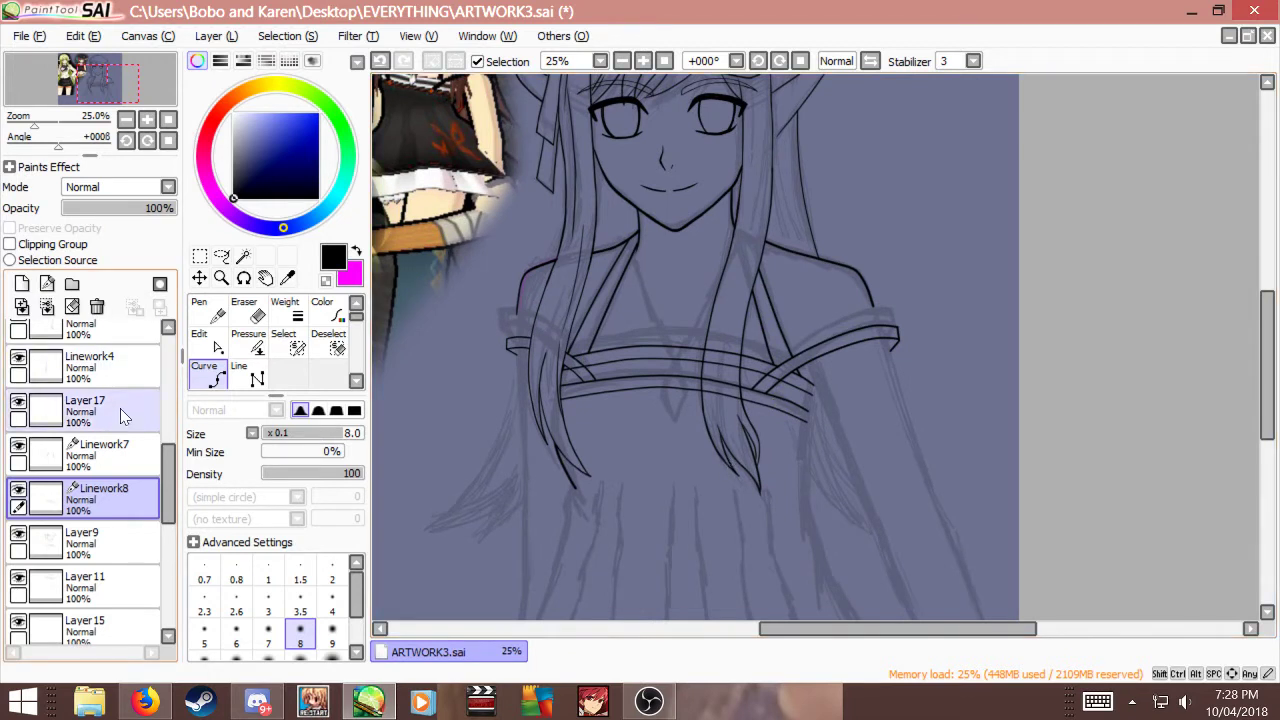
pyautogui.click(130, 455)
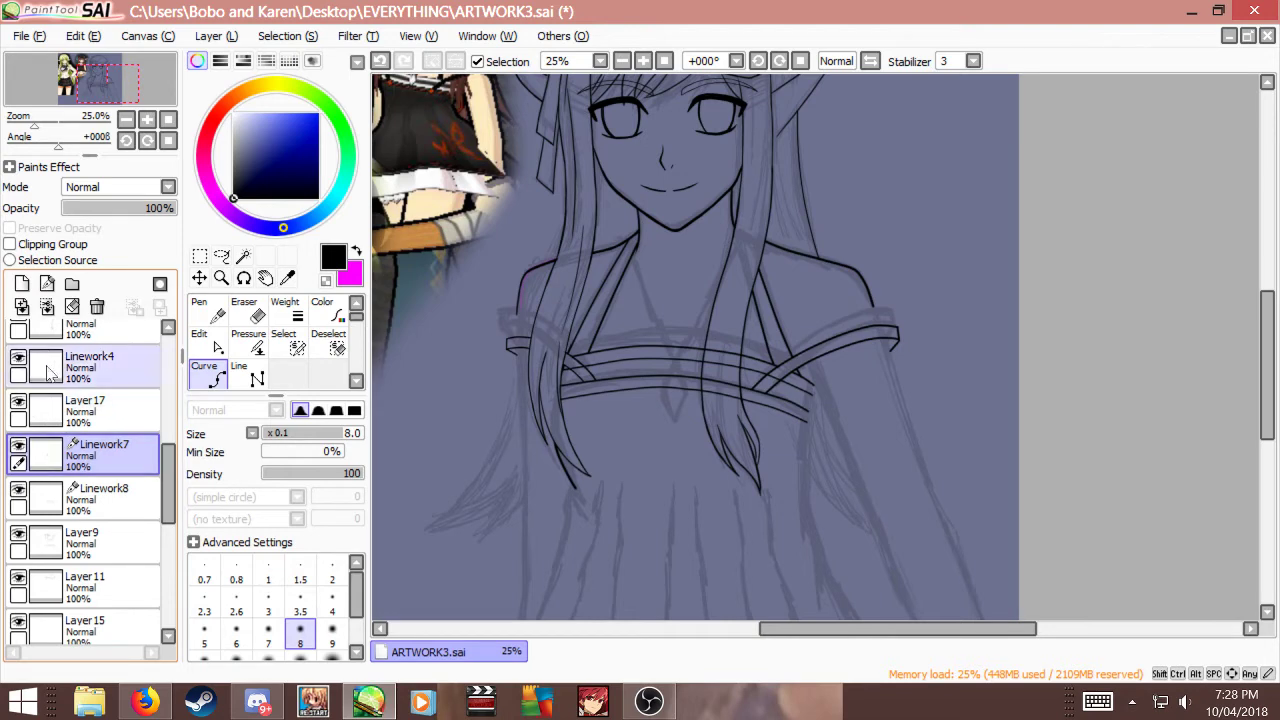
pyautogui.moveTo(169, 480); pyautogui.dragTo(168, 358)
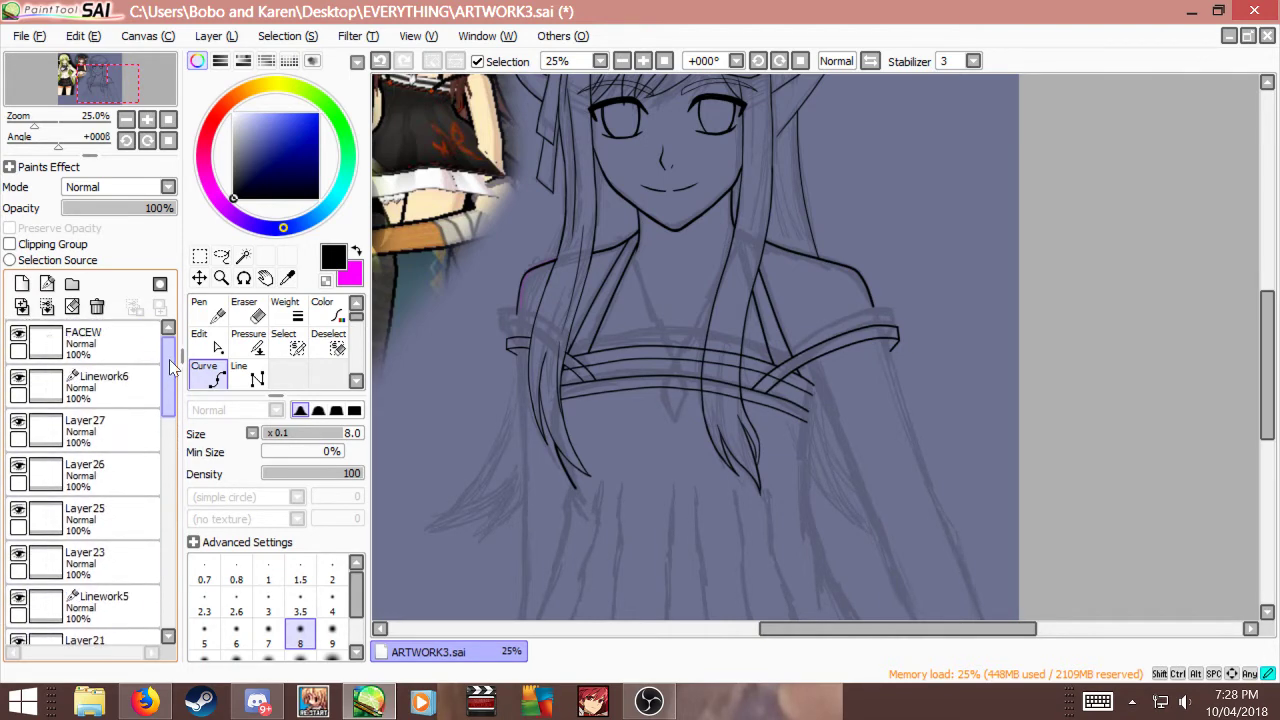
pyautogui.click(20, 382)
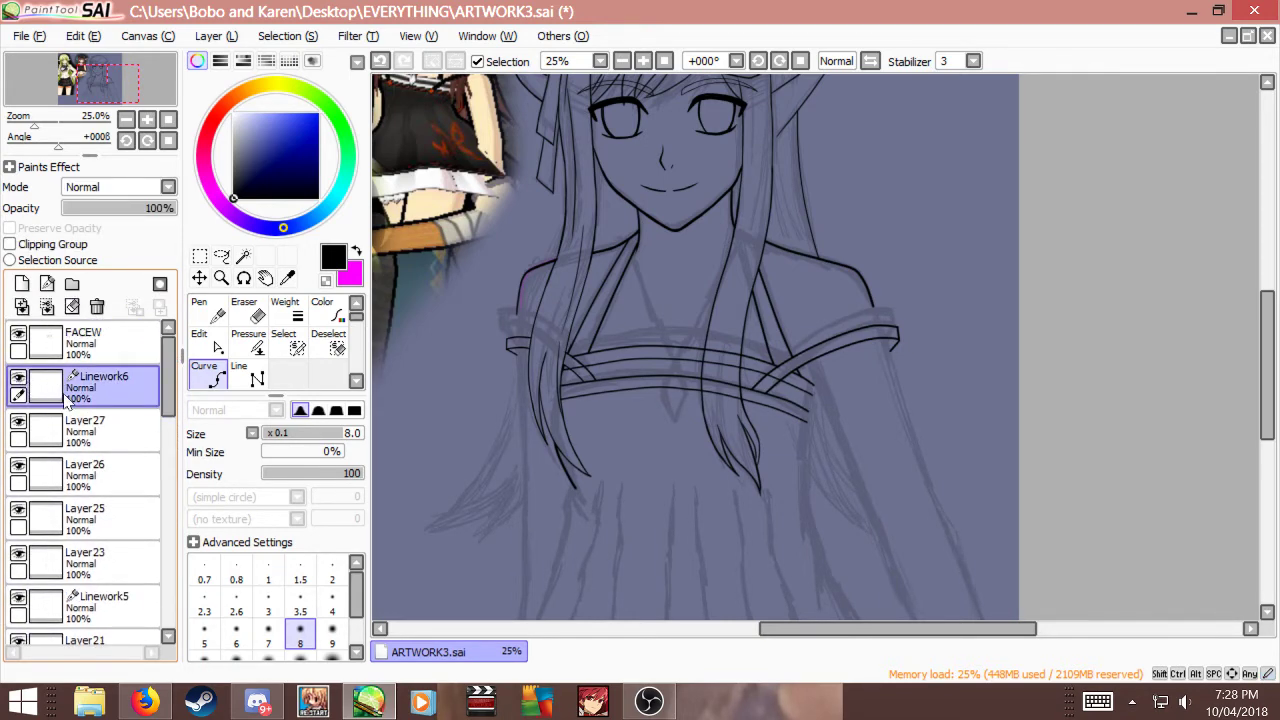
pyautogui.moveTo(502, 383); pyautogui.dragTo(536, 459)
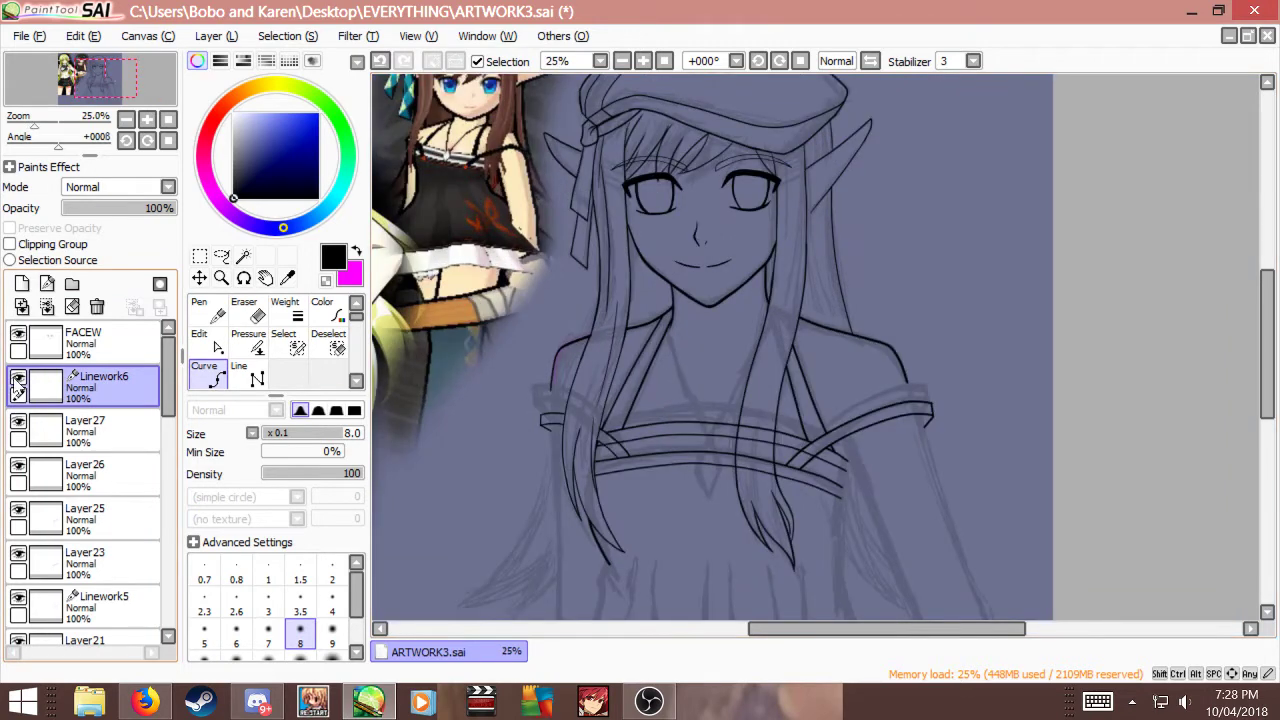
pyautogui.click(96, 307)
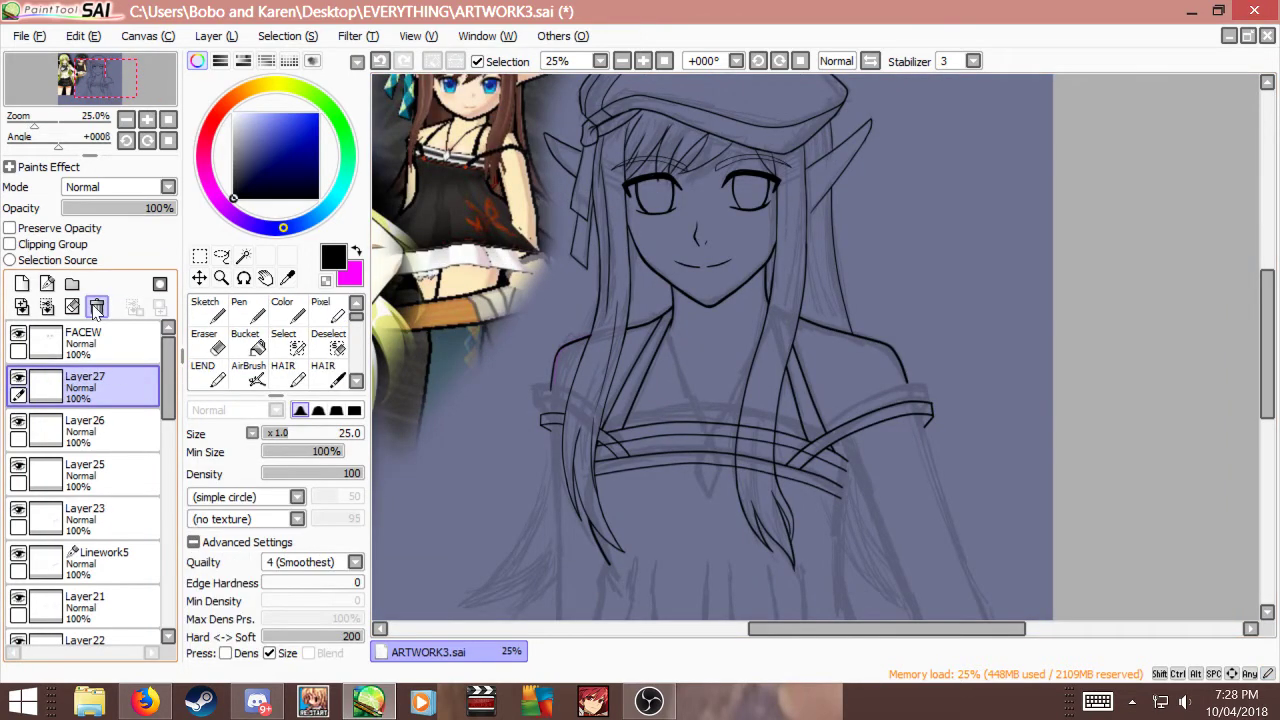
pyautogui.click(96, 307)
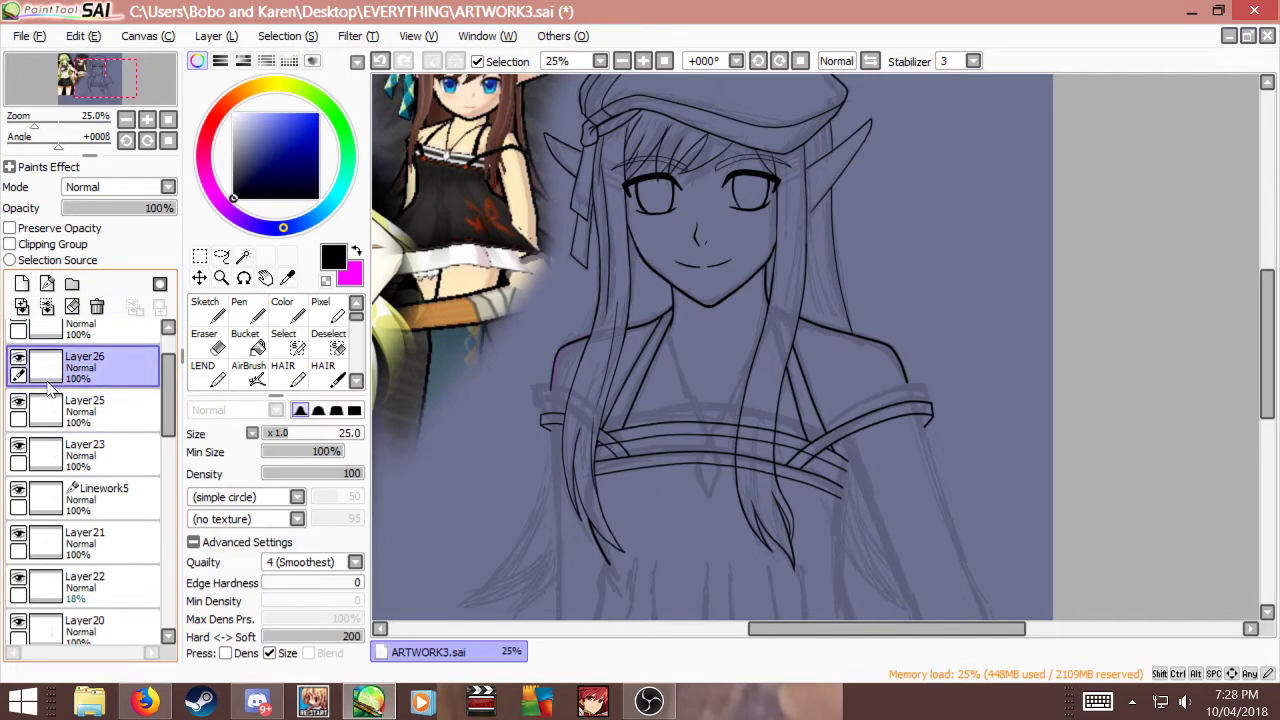
pyautogui.scroll(2, 135, 405)
pyautogui.click(47, 283)
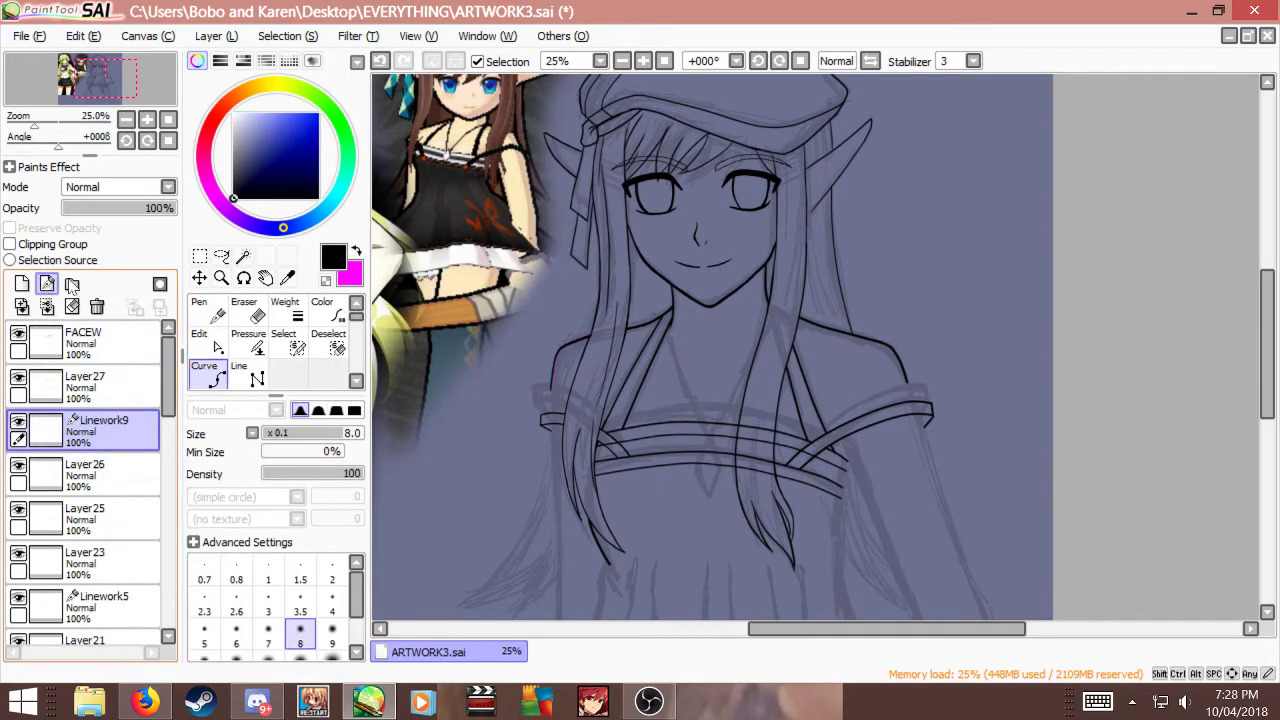
# Step: On Linework9, draw the left arm's outer curve from the shoulder down past the off-shoulder strap toward the canvas bottom at size 8
pyautogui.scroll(-2, 481, 388)
pyautogui.scroll(3, 481, 388)
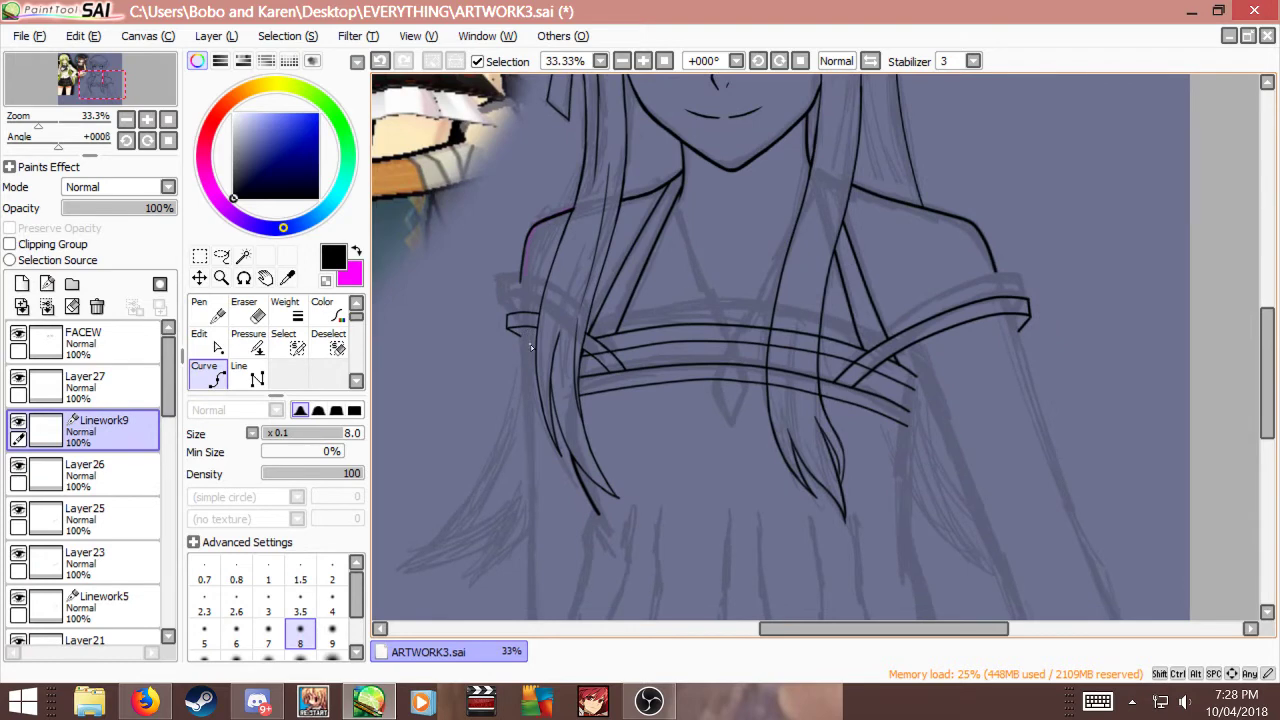
pyautogui.scroll(1, 530, 347)
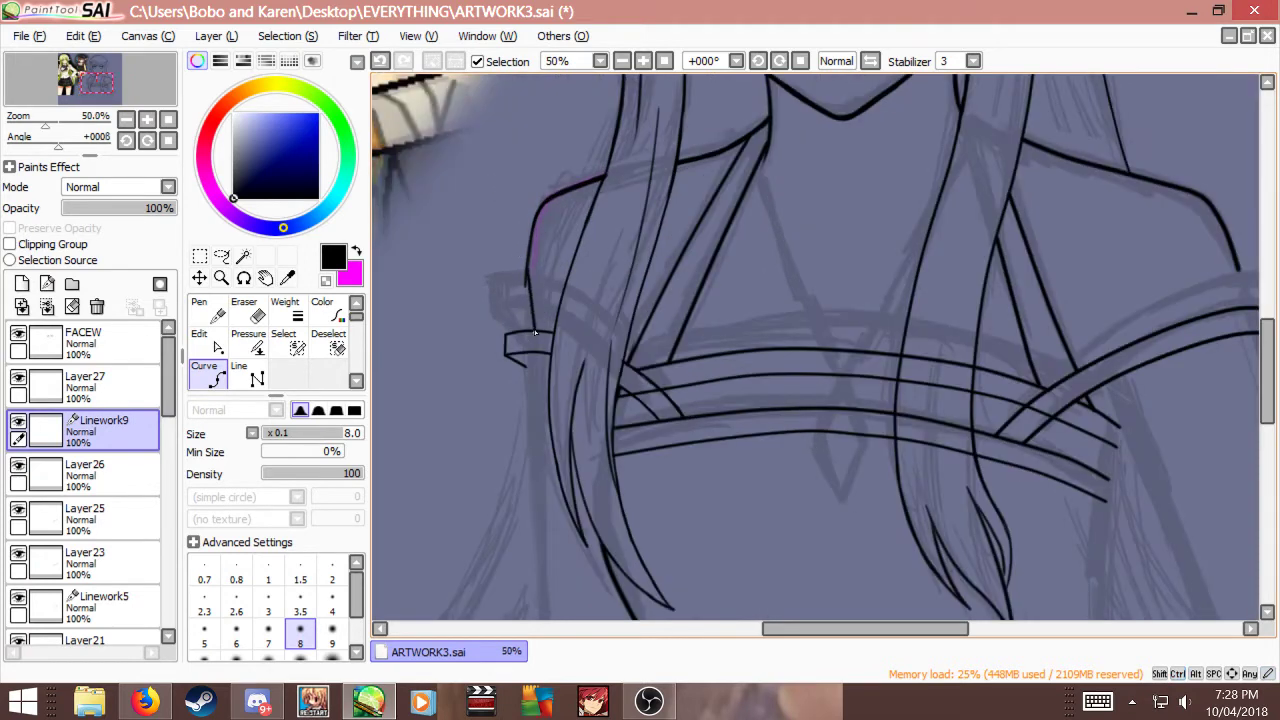
pyautogui.hotkey('ctrl', 'z')
pyautogui.click(524, 288)
pyautogui.click(525, 330)
pyautogui.click(526, 389)
pyautogui.click(529, 505)
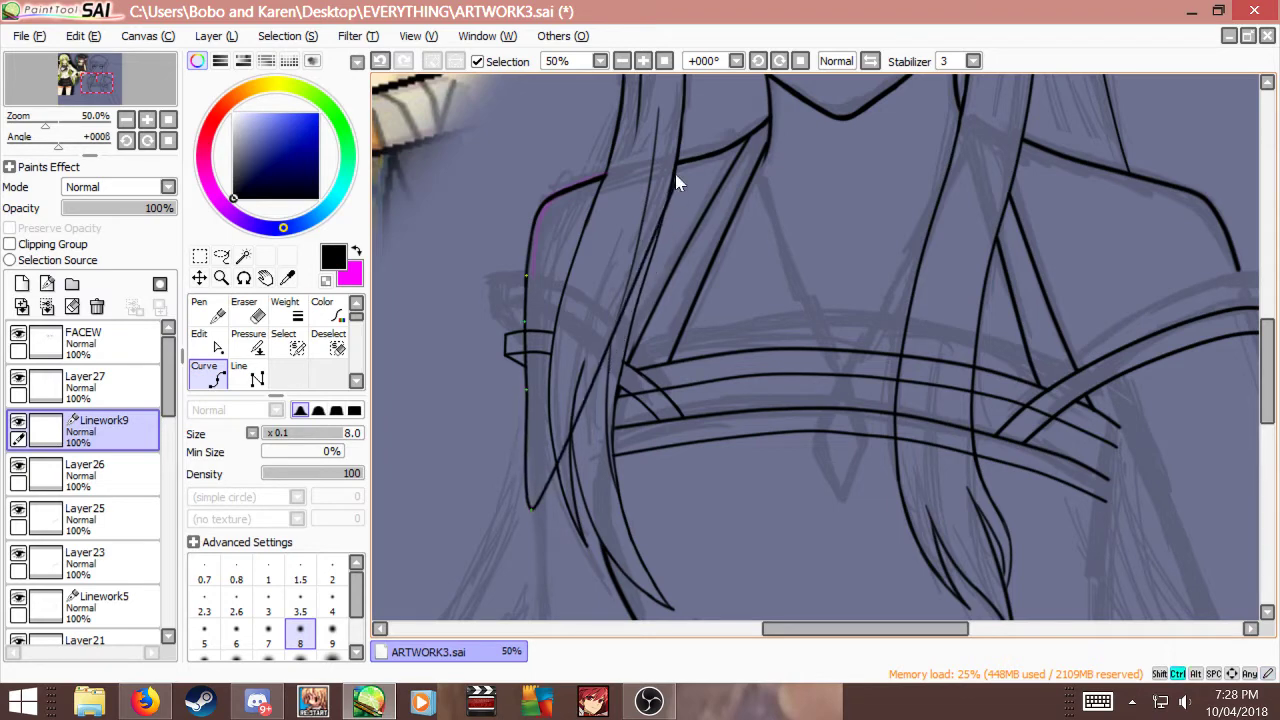
pyautogui.scroll(-3, 611, 434)
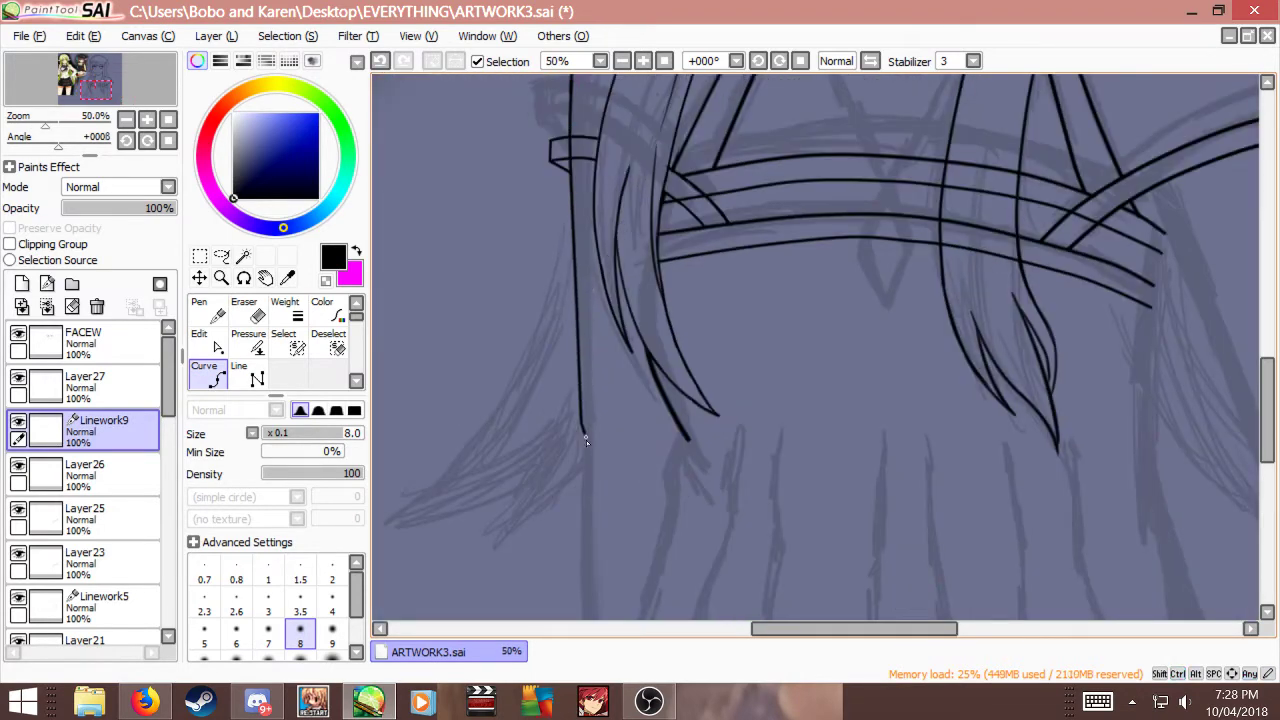
pyautogui.scroll(-2, 615, 435)
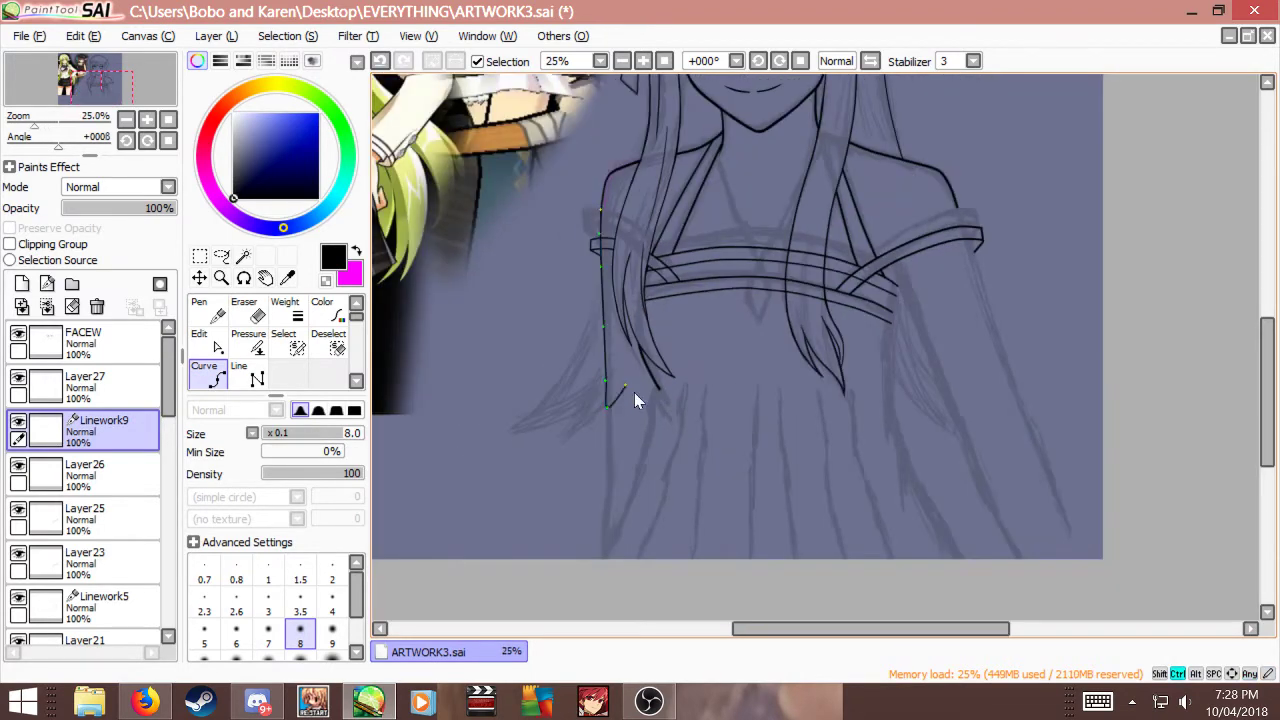
pyautogui.scroll(1, 614, 440)
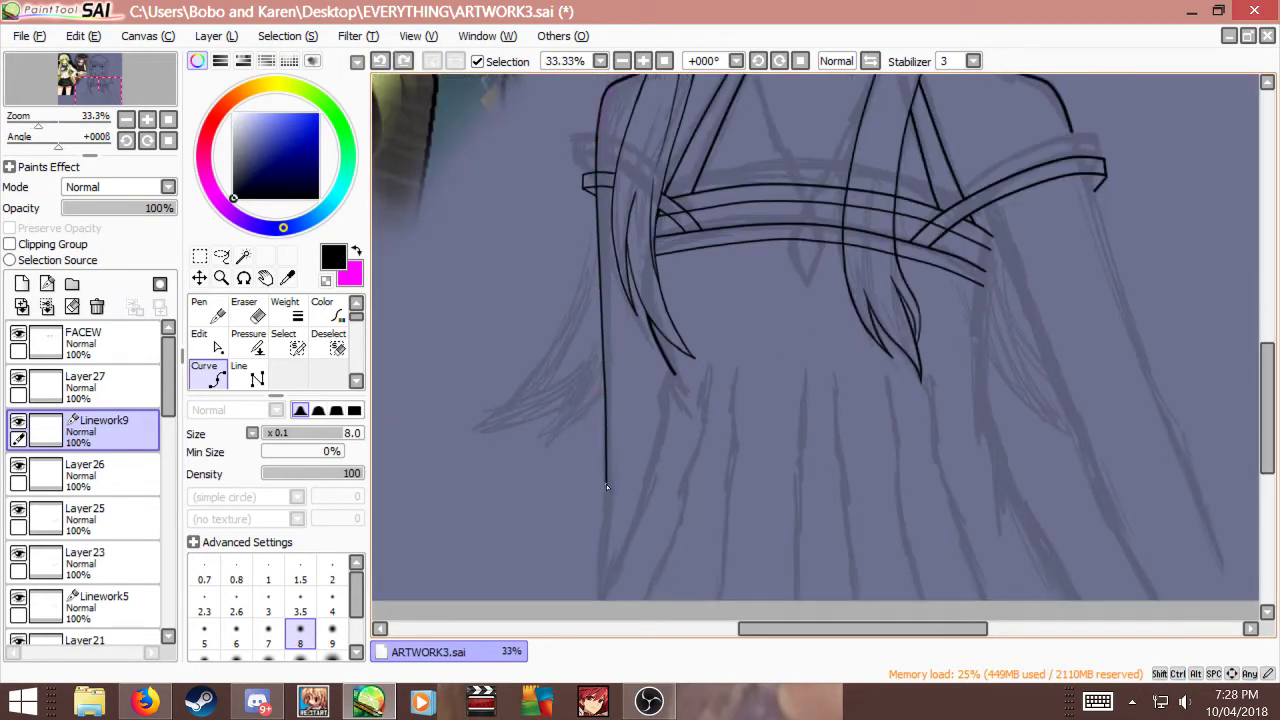
pyautogui.click(598, 554)
pyautogui.hotkey('ctrl', 'z')
pyautogui.click(602, 525)
pyautogui.hotkey('ctrl', 'z')
pyautogui.hotkey('ctrl', 'z')
pyautogui.scroll(-1, 633, 464)
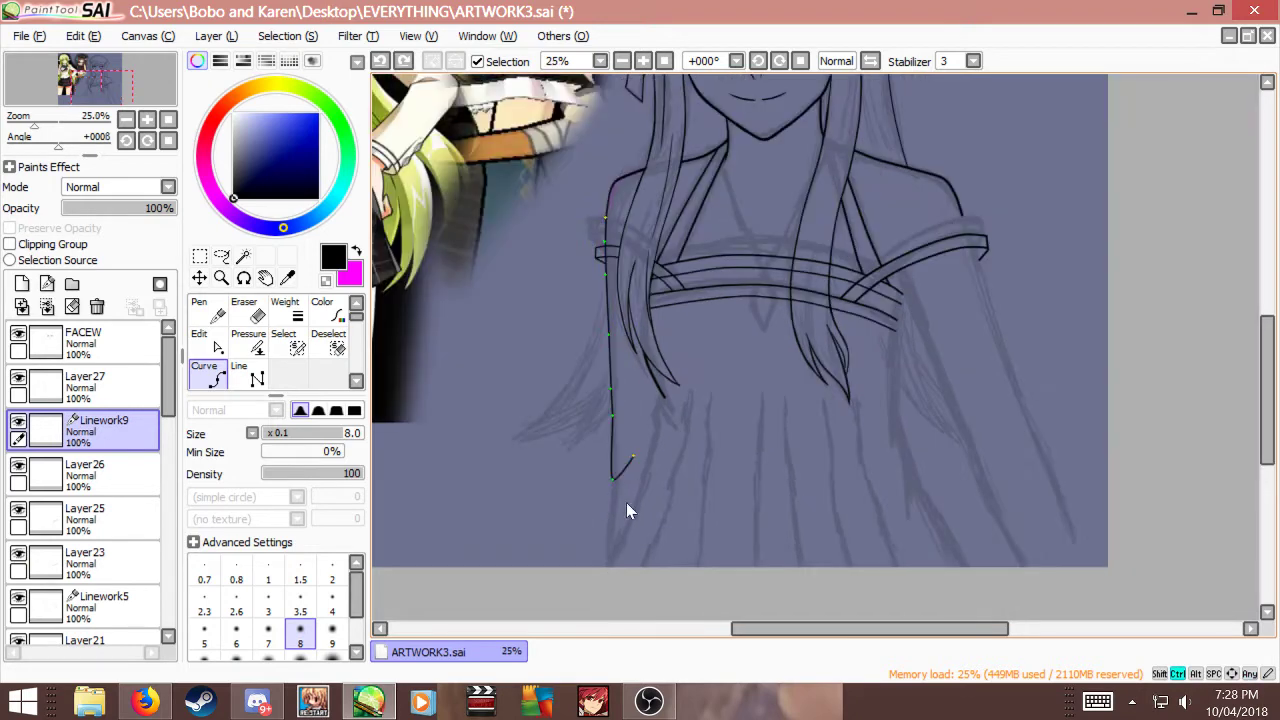
pyautogui.scroll(1, 627, 510)
pyautogui.click(602, 505)
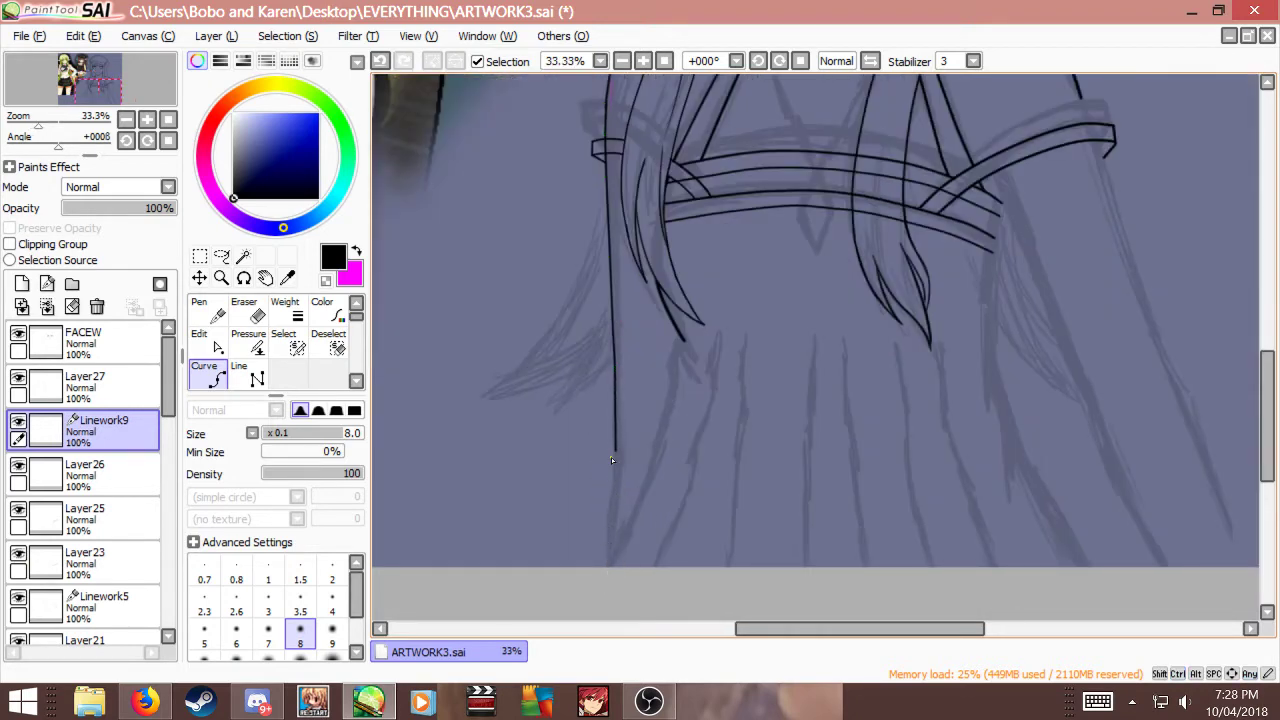
# Step: Add a new layer above Linework9 and sketch both edges of the right arm as magenta guide lines with the size 12 brush
pyautogui.scroll(-2, 611, 457)
pyautogui.scroll(2, 668, 423)
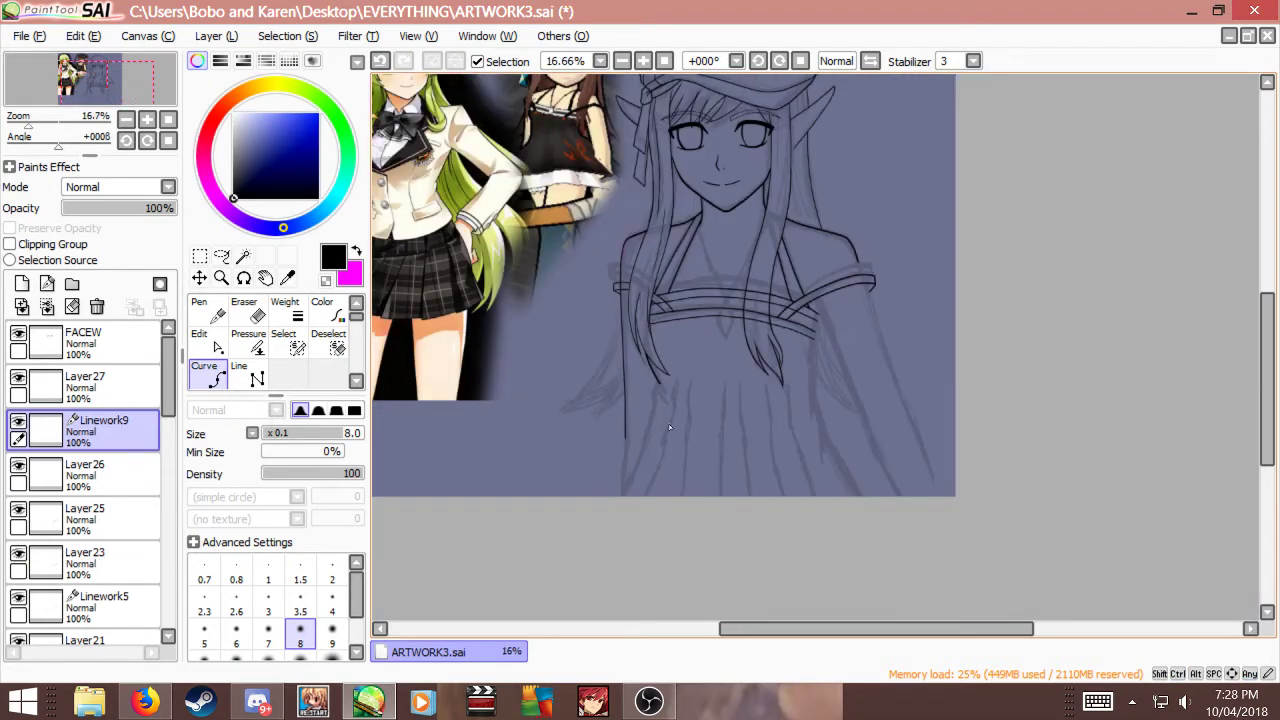
pyautogui.scroll(-2, 684, 420)
pyautogui.scroll(-1, 676, 428)
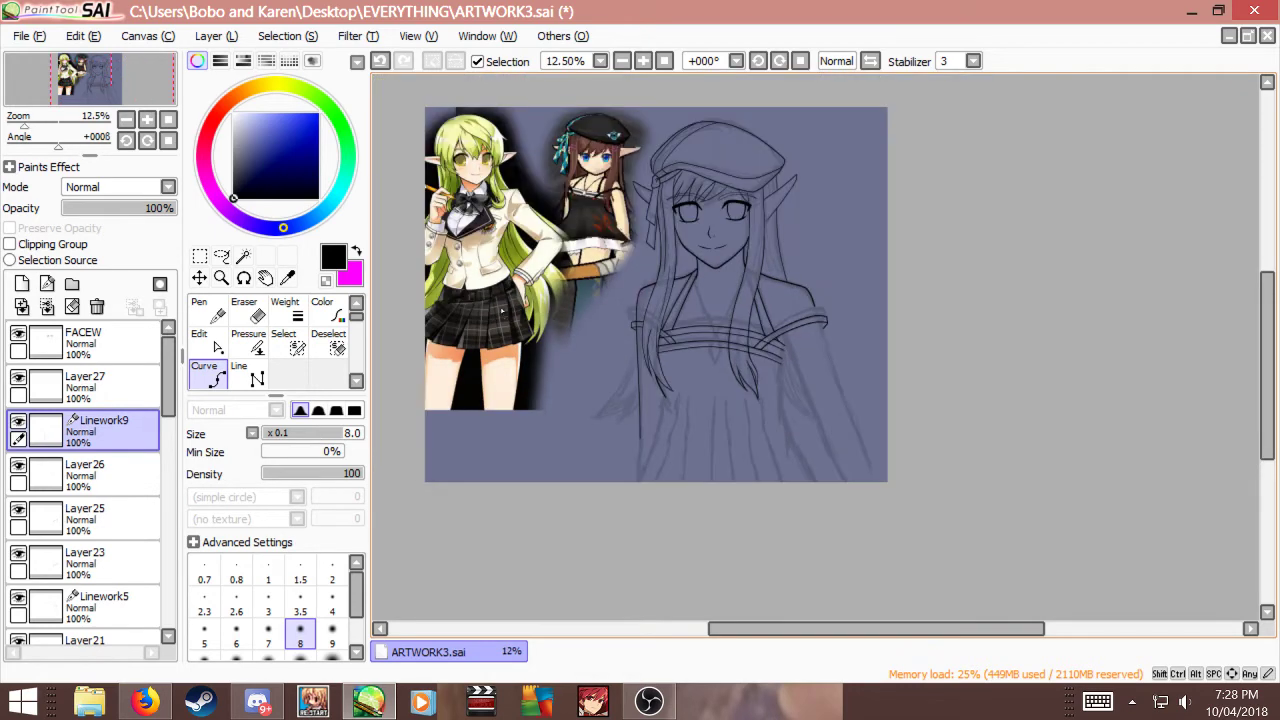
pyautogui.scroll(1, 515, 220)
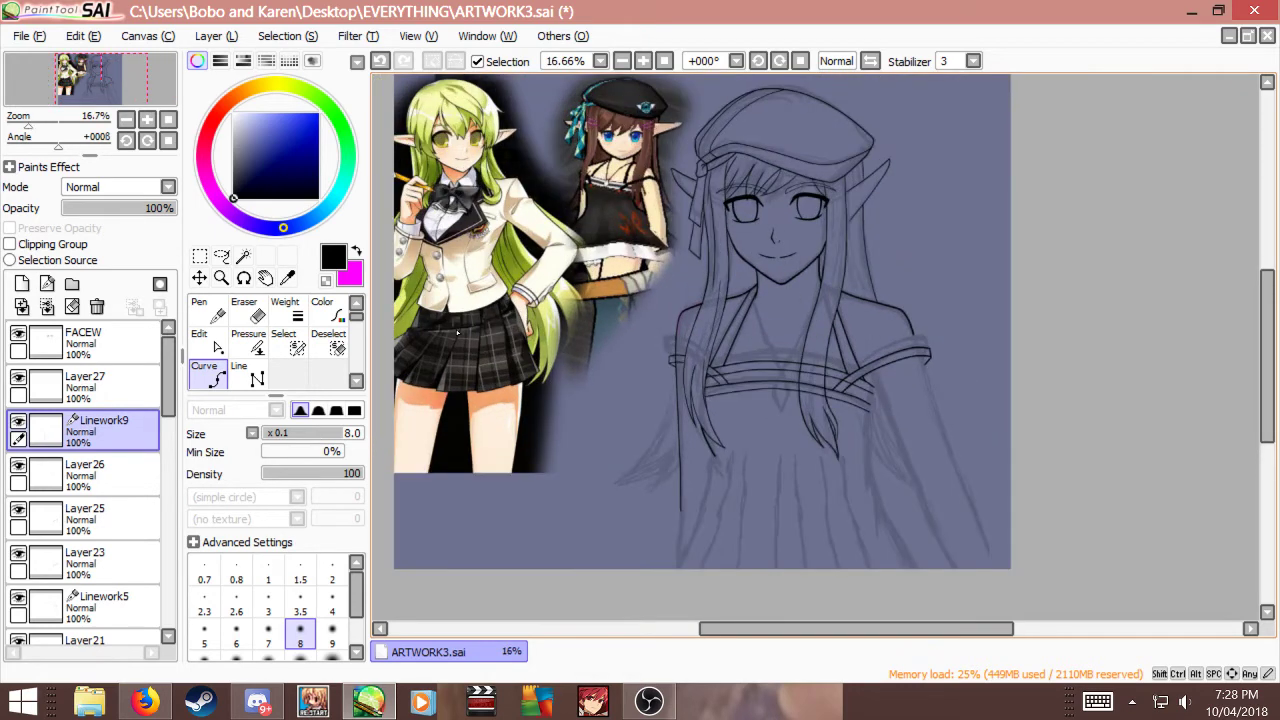
pyautogui.click(22, 283)
pyautogui.press('x')
pyautogui.press('c')
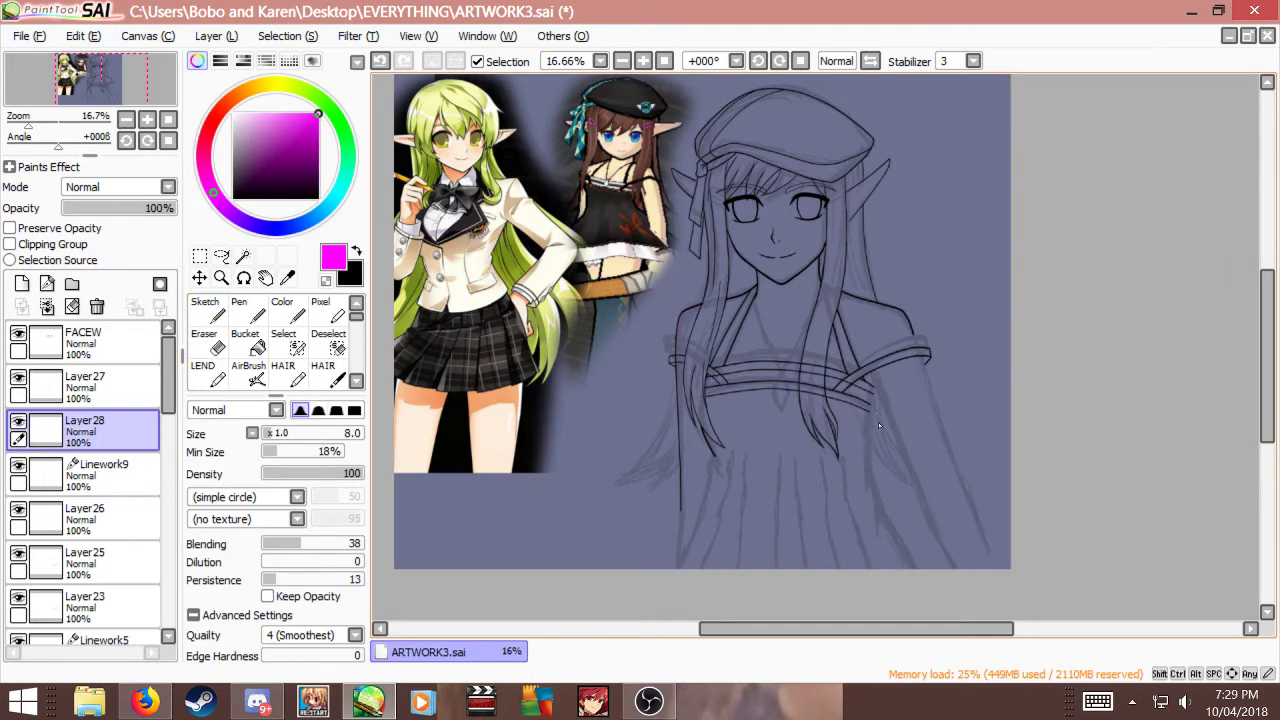
pyautogui.scroll(1, 844, 470)
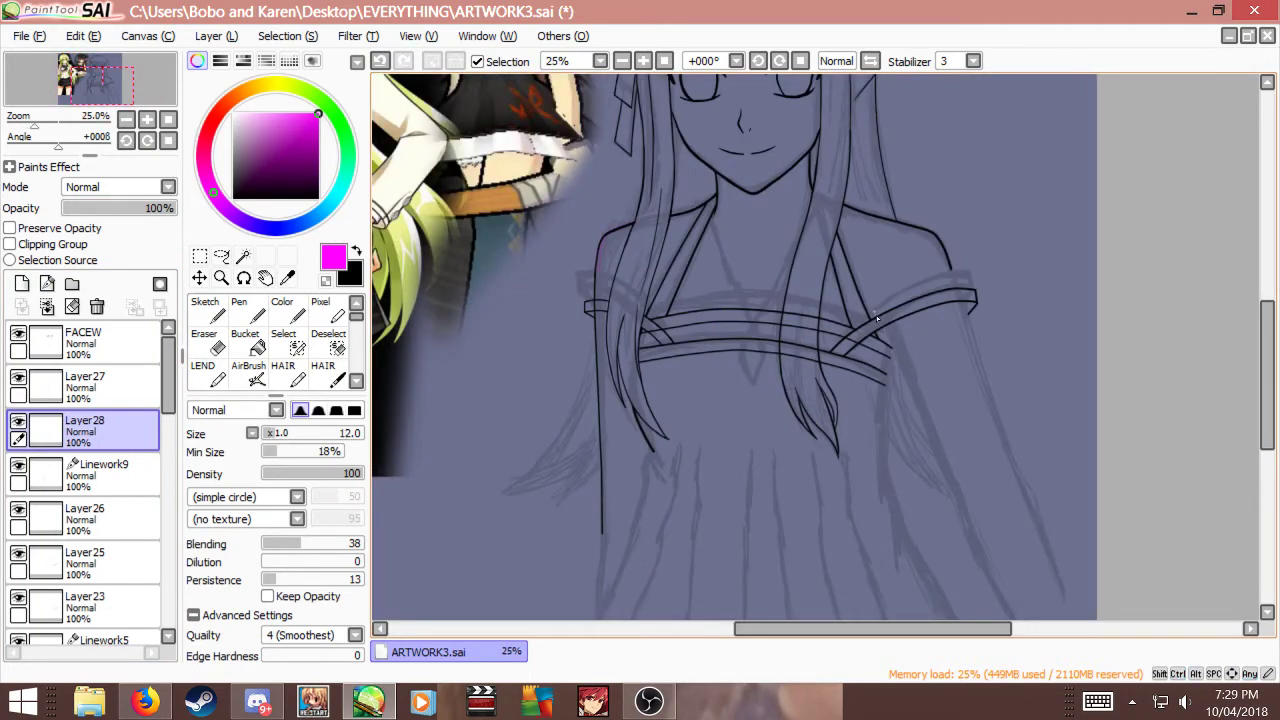
pyautogui.moveTo(878, 318); pyautogui.dragTo(924, 414)
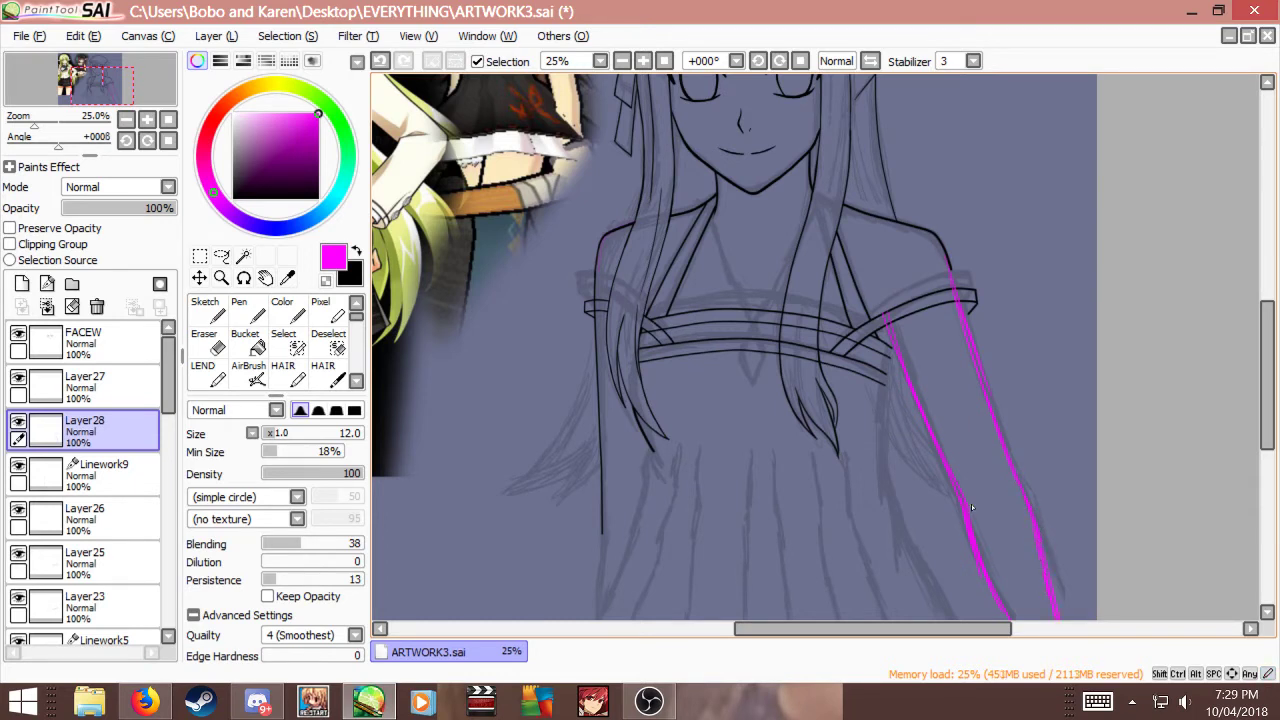
# Step: Erase and redraw the lower ends of the magenta forearm guides to refine the wrist-side shape on Layer28
pyautogui.press('e')
pyautogui.moveTo(986, 596); pyautogui.dragTo(966, 520)
pyautogui.press('b')
pyautogui.press('e')
pyautogui.press('n')
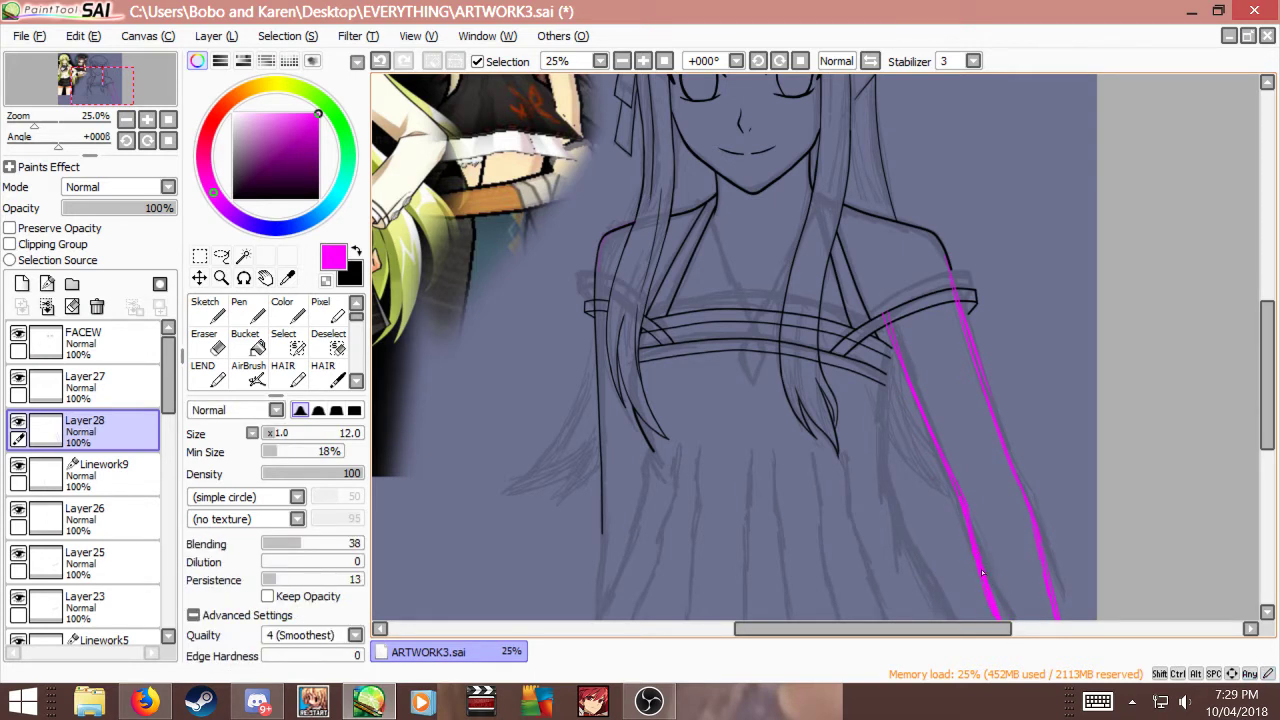
pyautogui.press('e')
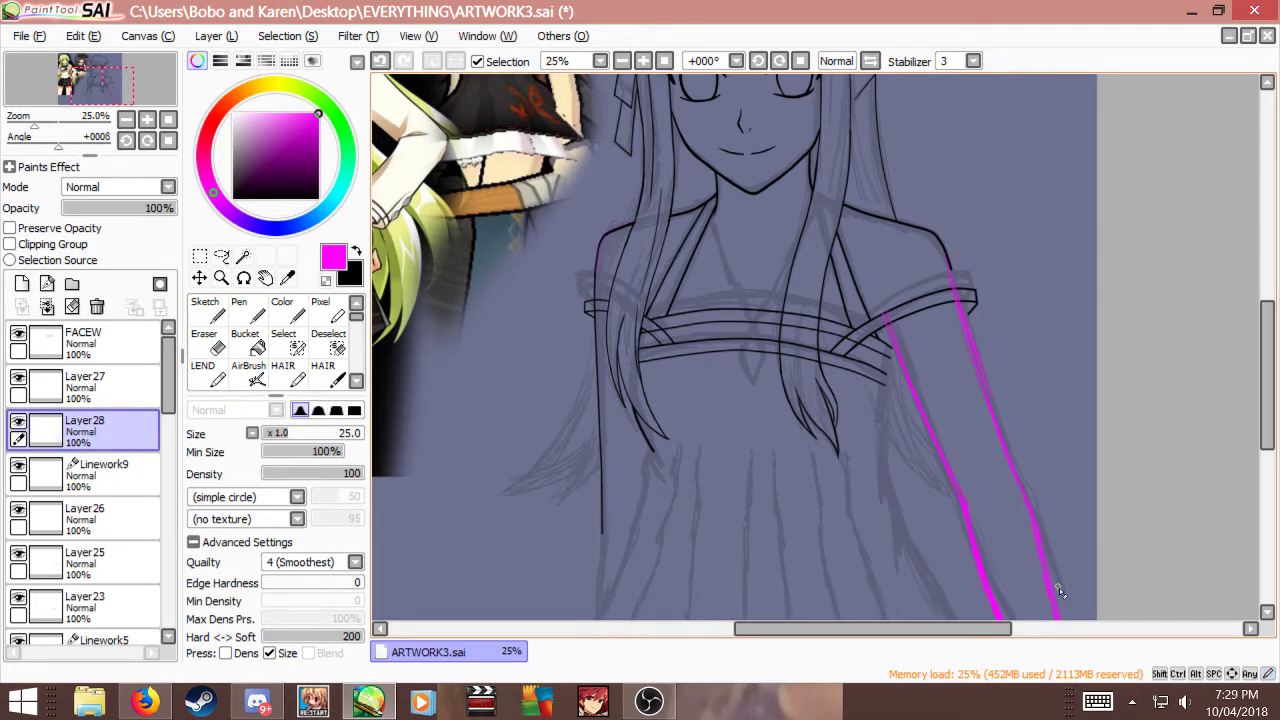
pyautogui.press('n')
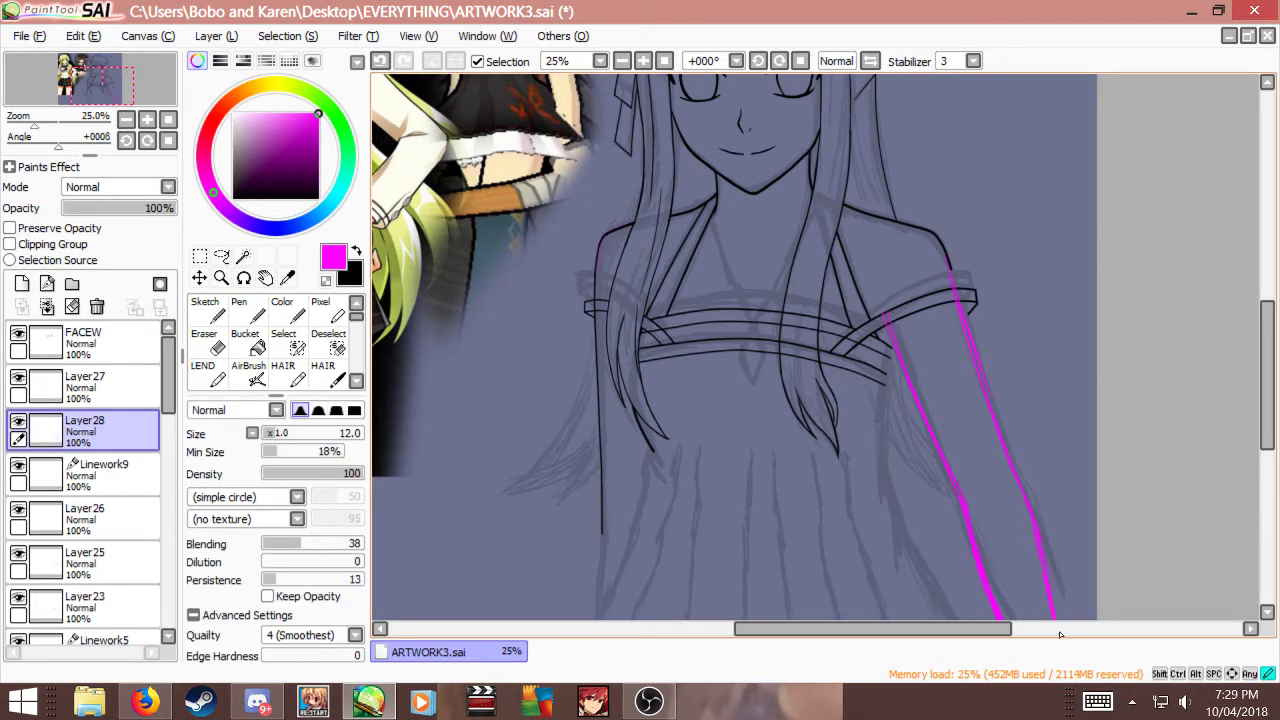
pyautogui.scroll(-1, 922, 566)
pyautogui.scroll(1, 946, 498)
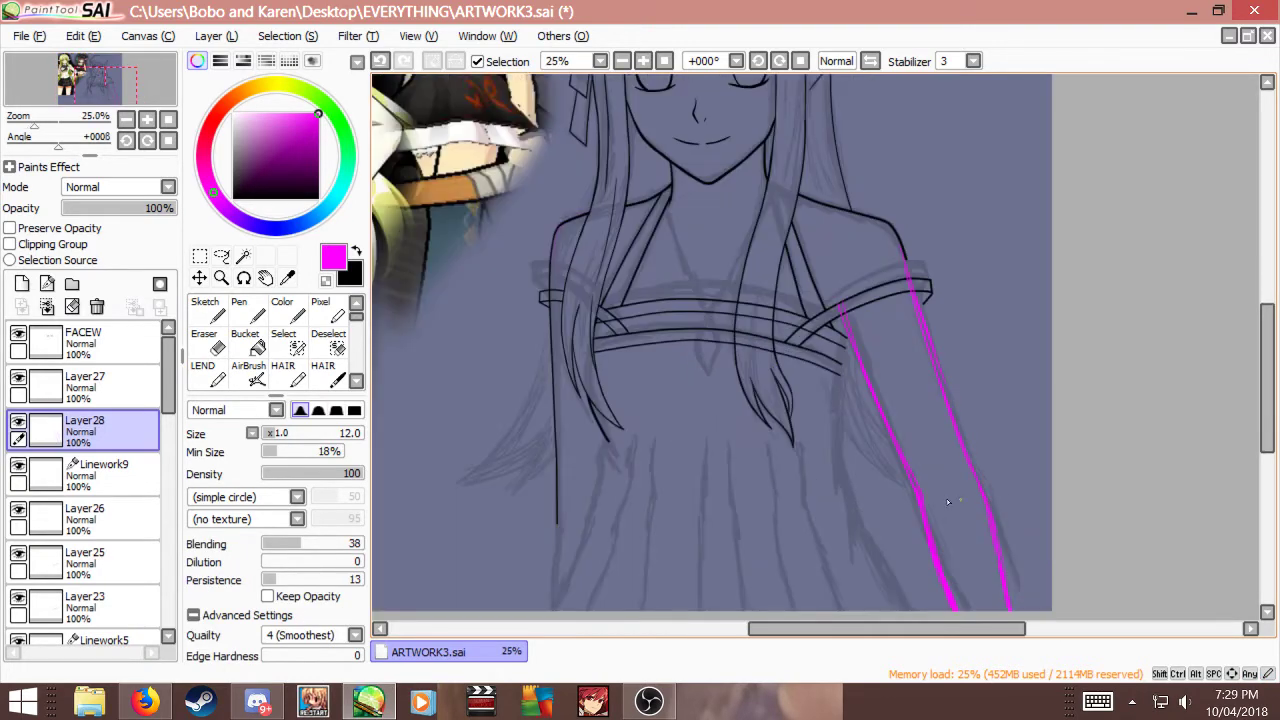
# Step: Lower the magenta guide layer's opacity to 23% and add a new linework layer directly above it
pyautogui.moveTo(110, 208); pyautogui.dragTo(88, 208)
pyautogui.click(47, 284)
# Step: On Linework10, draw the right arm's outer curve in black at size 10 from the shoulder past the strap to the elbow
pyautogui.moveTo(1068, 395); pyautogui.dragTo(870, 327)
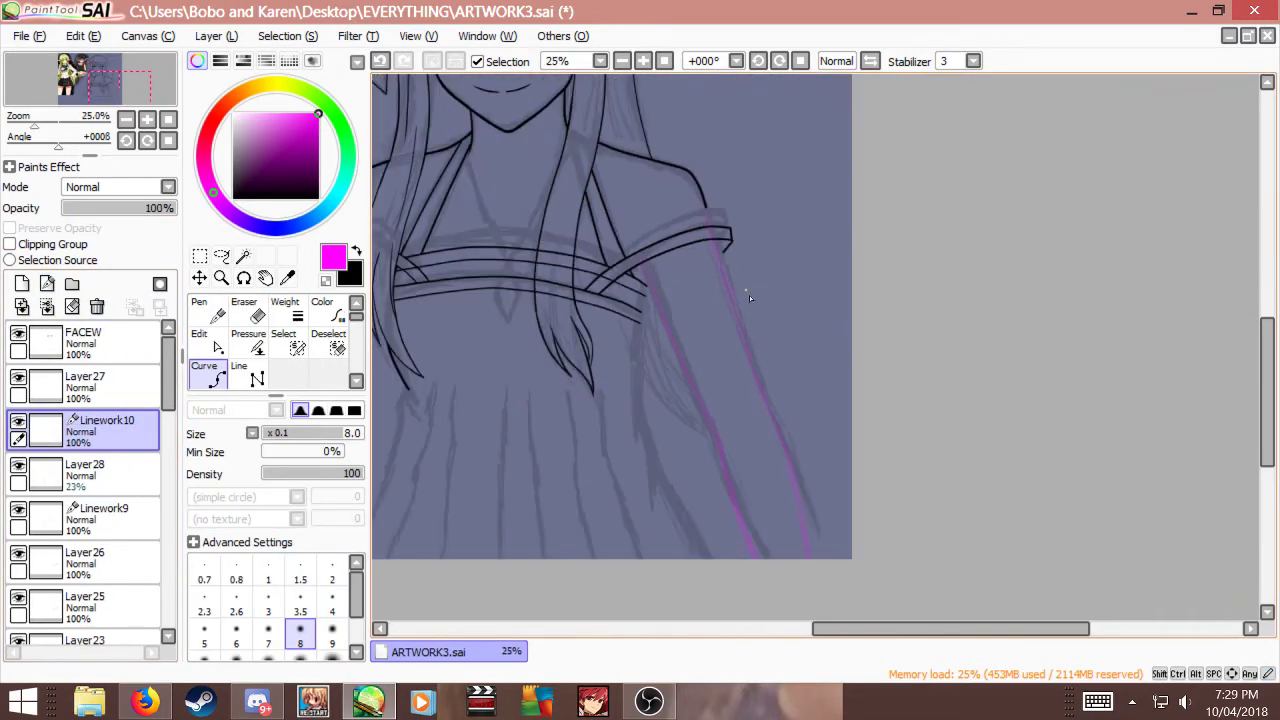
pyautogui.scroll(1, 755, 335)
pyautogui.scroll(1, 741, 375)
pyautogui.press('x')
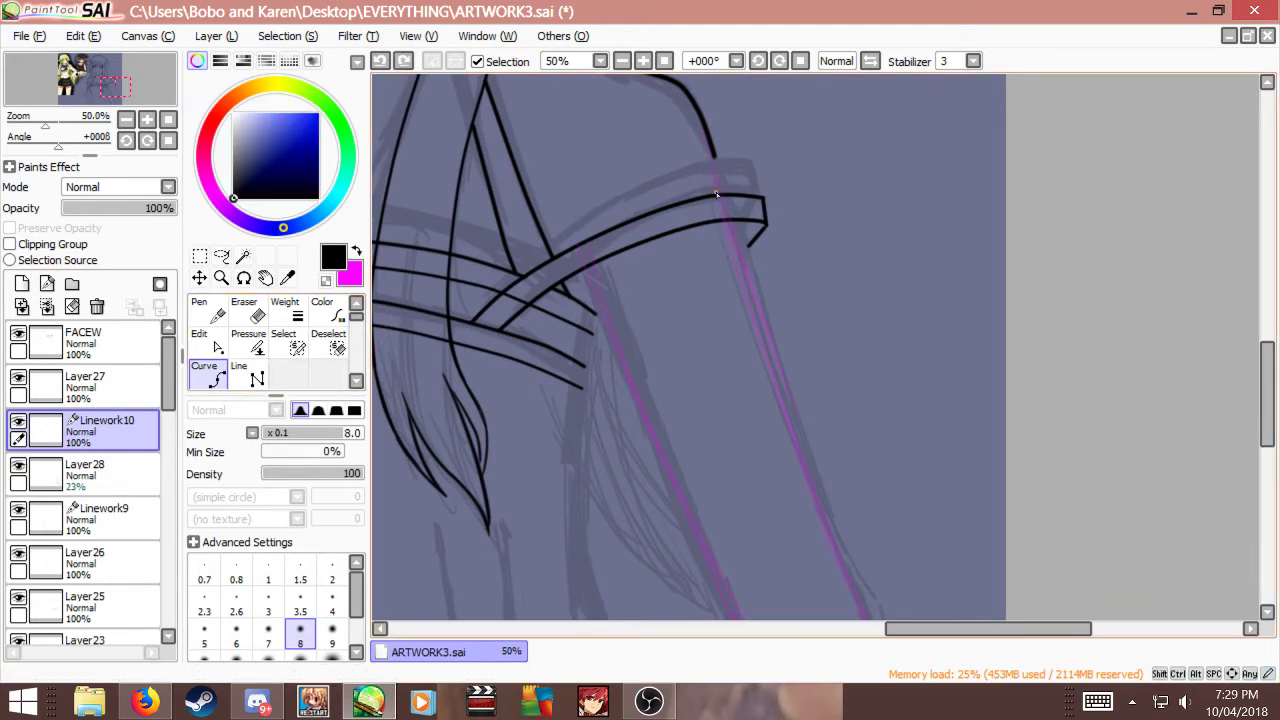
pyautogui.press(']')
pyautogui.hotkey('ctrl', 'z')
pyautogui.click(712, 151)
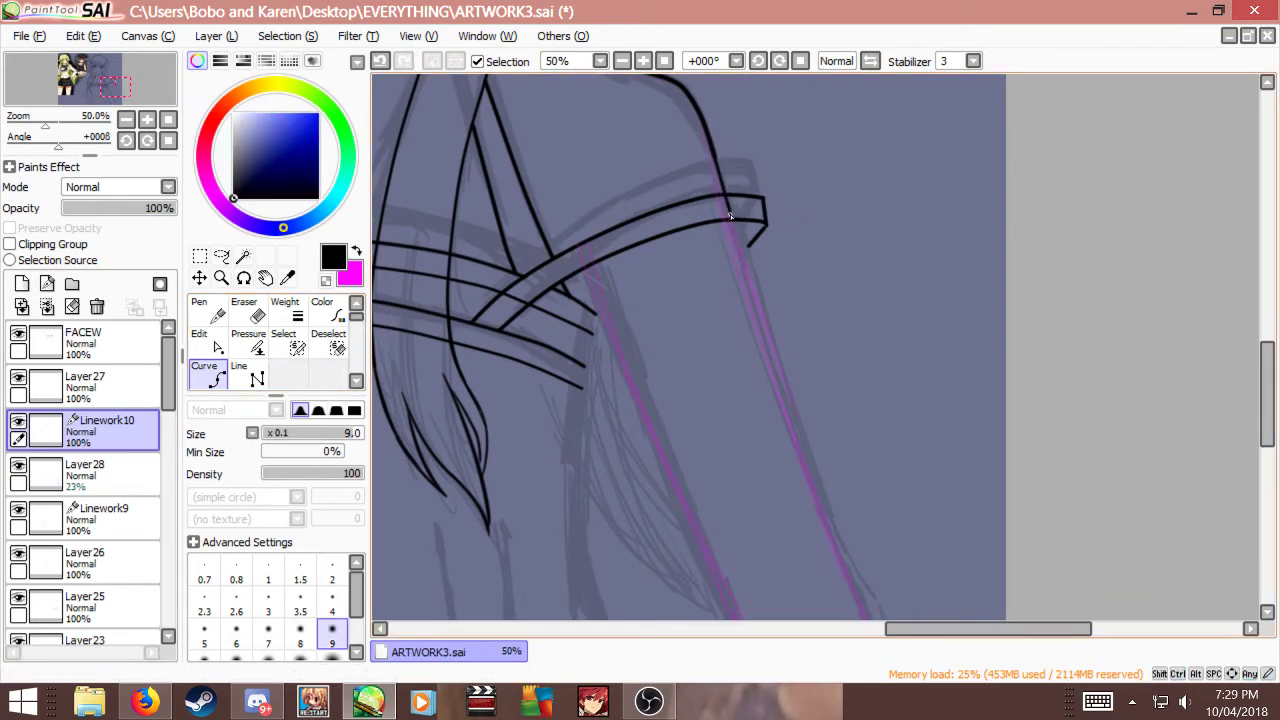
pyautogui.hotkey('ctrl', 'z')
pyautogui.press(']')
pyautogui.moveTo(712, 151)
pyautogui.mouseDown()
pyautogui.moveTo(779, 350)
pyautogui.moveTo(769, 360)
pyautogui.moveTo(841, 488)
pyautogui.moveTo(811, 467)
pyautogui.moveTo(823, 514)
pyautogui.mouseUp()
pyautogui.click(824, 515)
pyautogui.hotkey('ctrl', 'z')
pyautogui.click(836, 549)
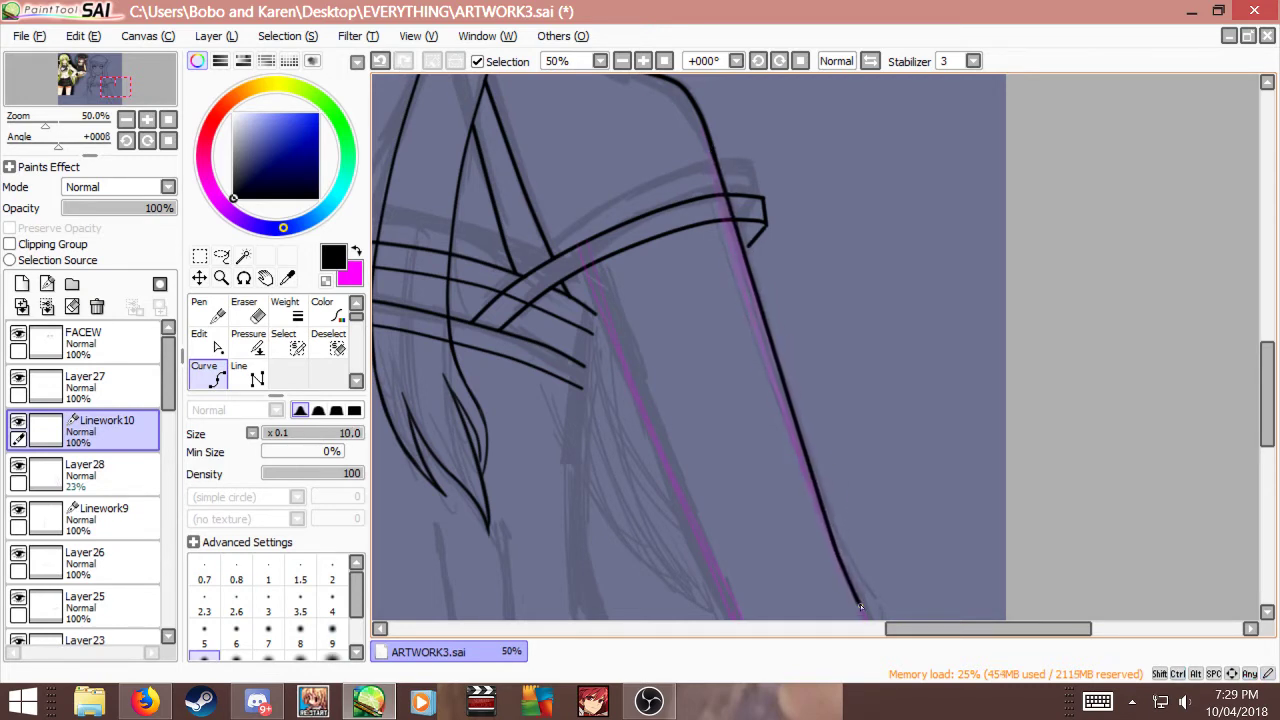
pyautogui.click(859, 604)
# Step: Rework the elbow bend of the right arm's outer curve to follow the magenta guide into the forearm
pyautogui.scroll(-1, 836, 312)
pyautogui.scroll(-1, 877, 552)
pyautogui.scroll(1, 881, 564)
pyautogui.scroll(-2, 812, 292)
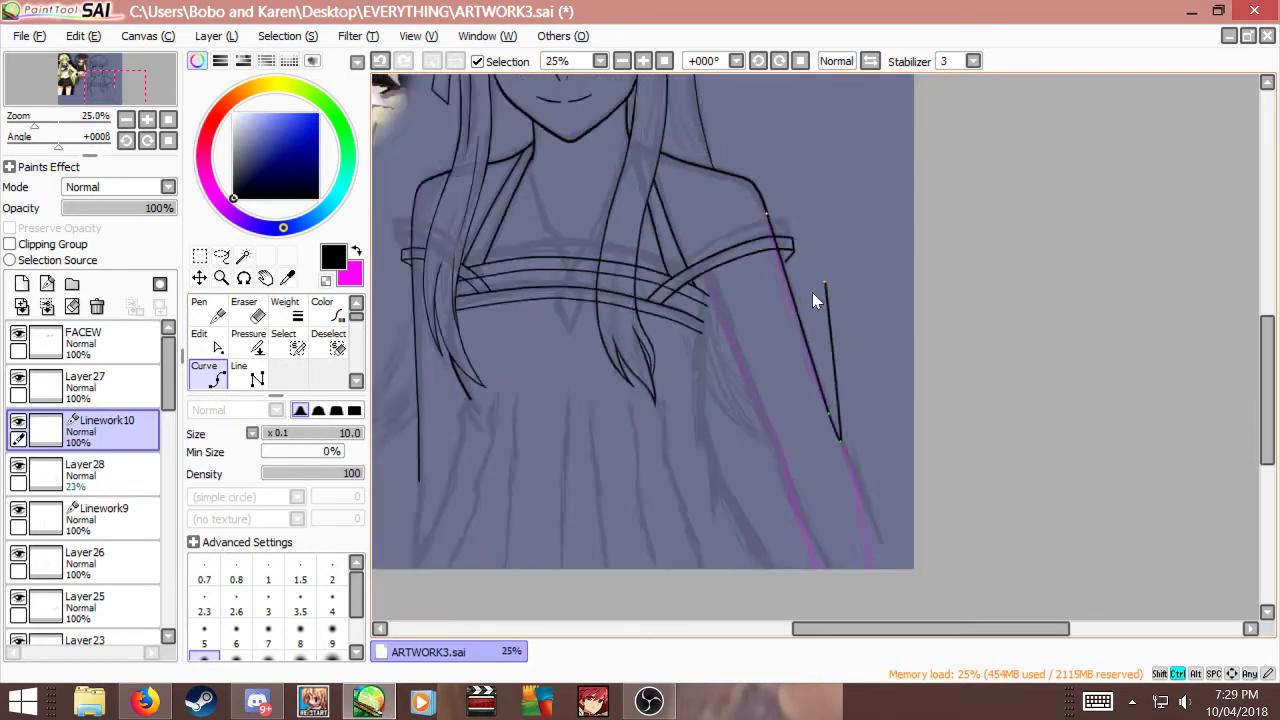
pyautogui.scroll(2, 858, 441)
pyautogui.scroll(1, 821, 425)
pyautogui.click(805, 339)
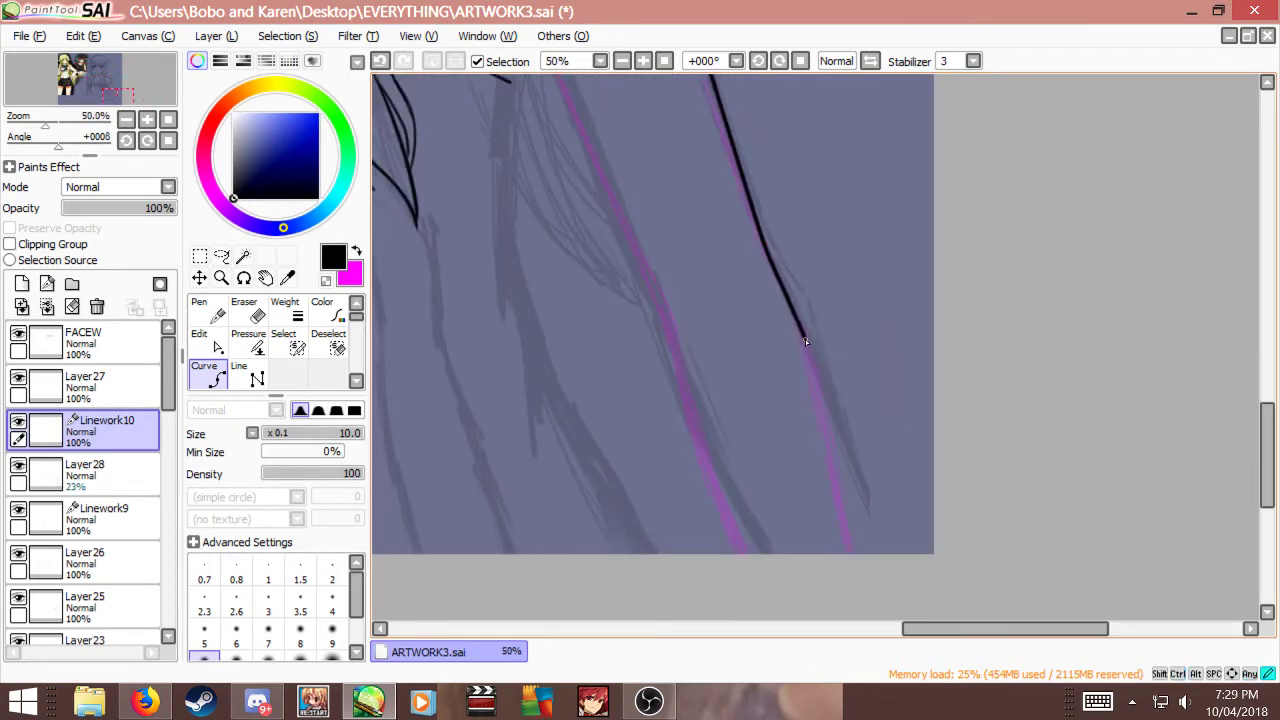
pyautogui.click(819, 410)
pyautogui.hotkey('ctrl', 'z')
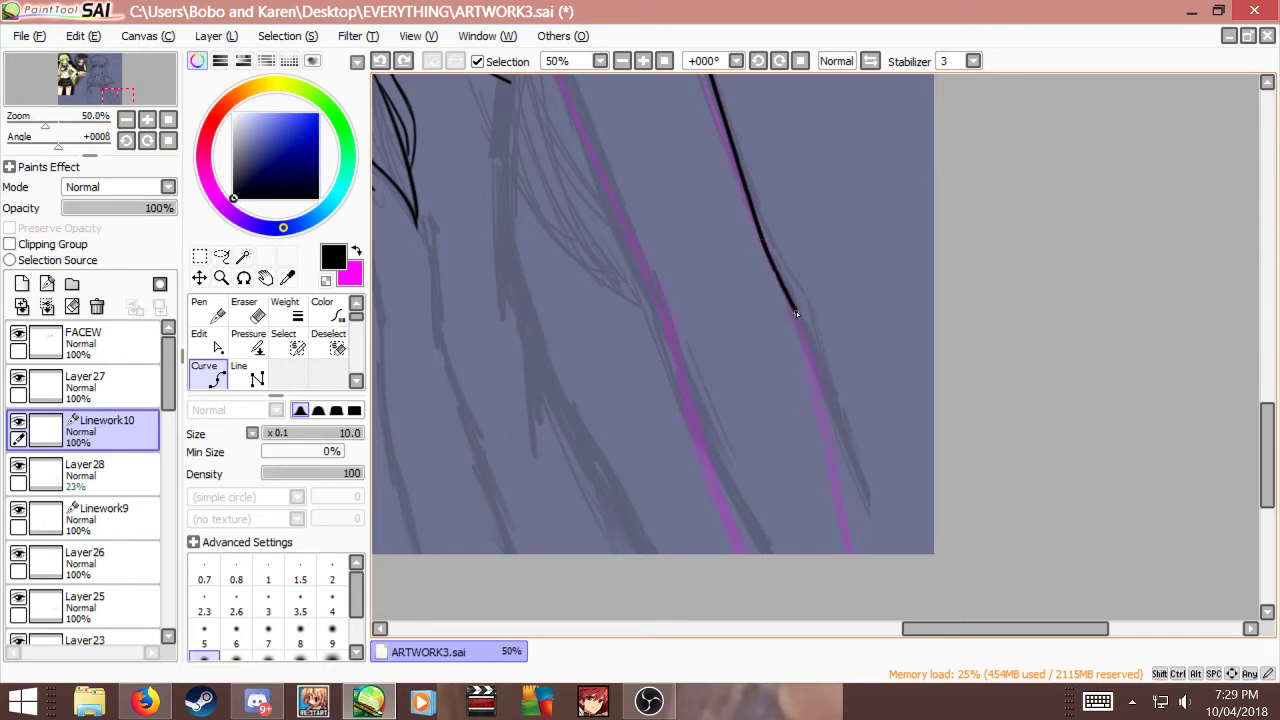
pyautogui.hotkey('ctrl', 'z')
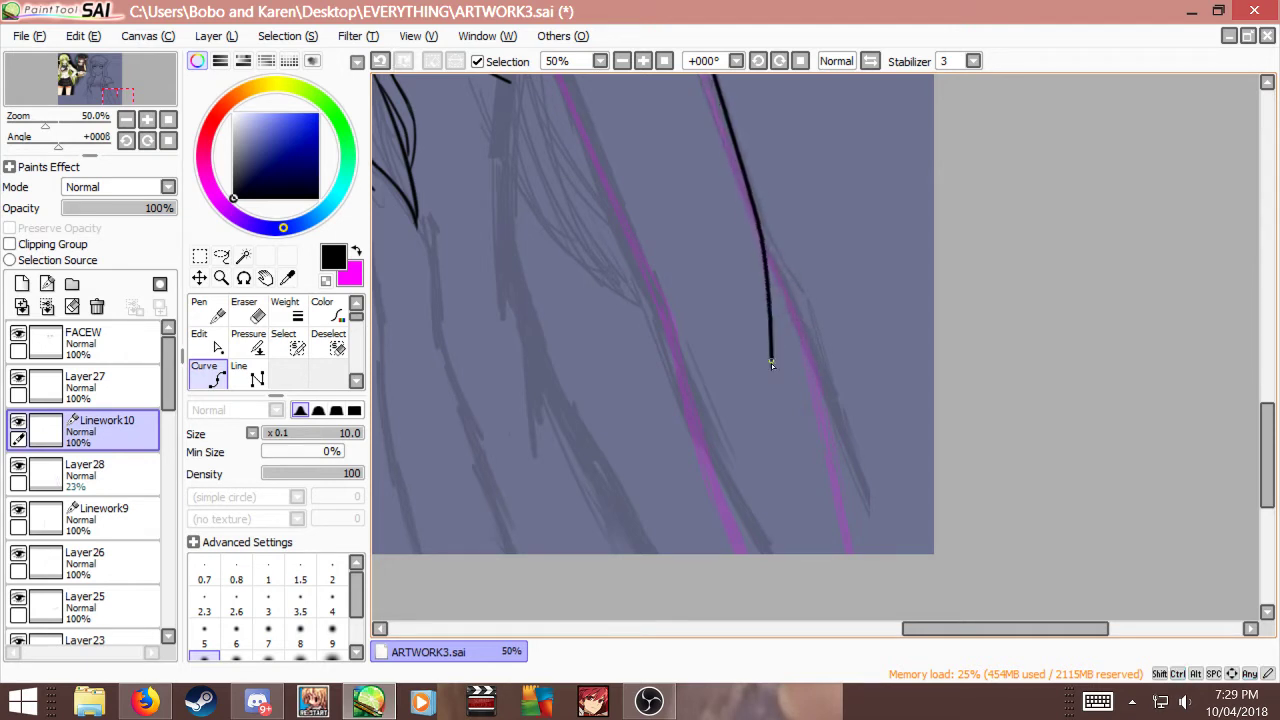
pyautogui.scroll(-1, 771, 363)
pyautogui.press('ctrl')
pyautogui.scroll(-1, 768, 294)
pyautogui.scroll(1, 754, 194)
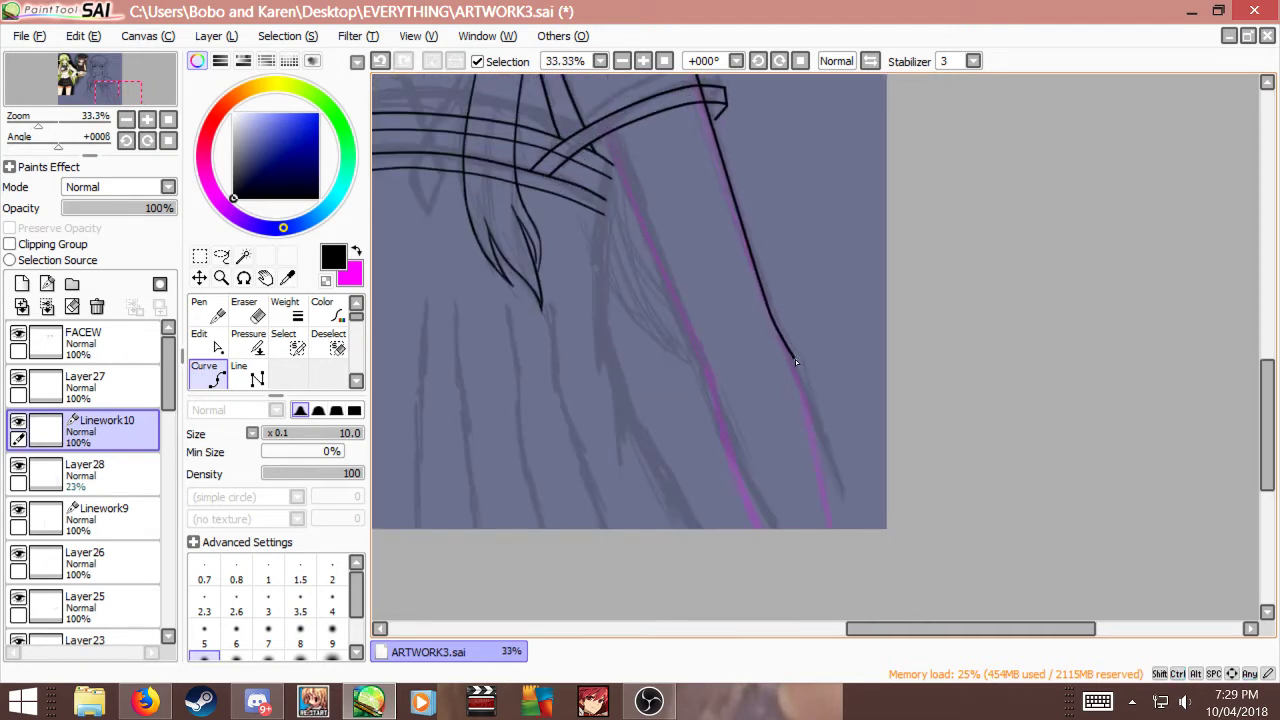
pyautogui.scroll(1, 790, 360)
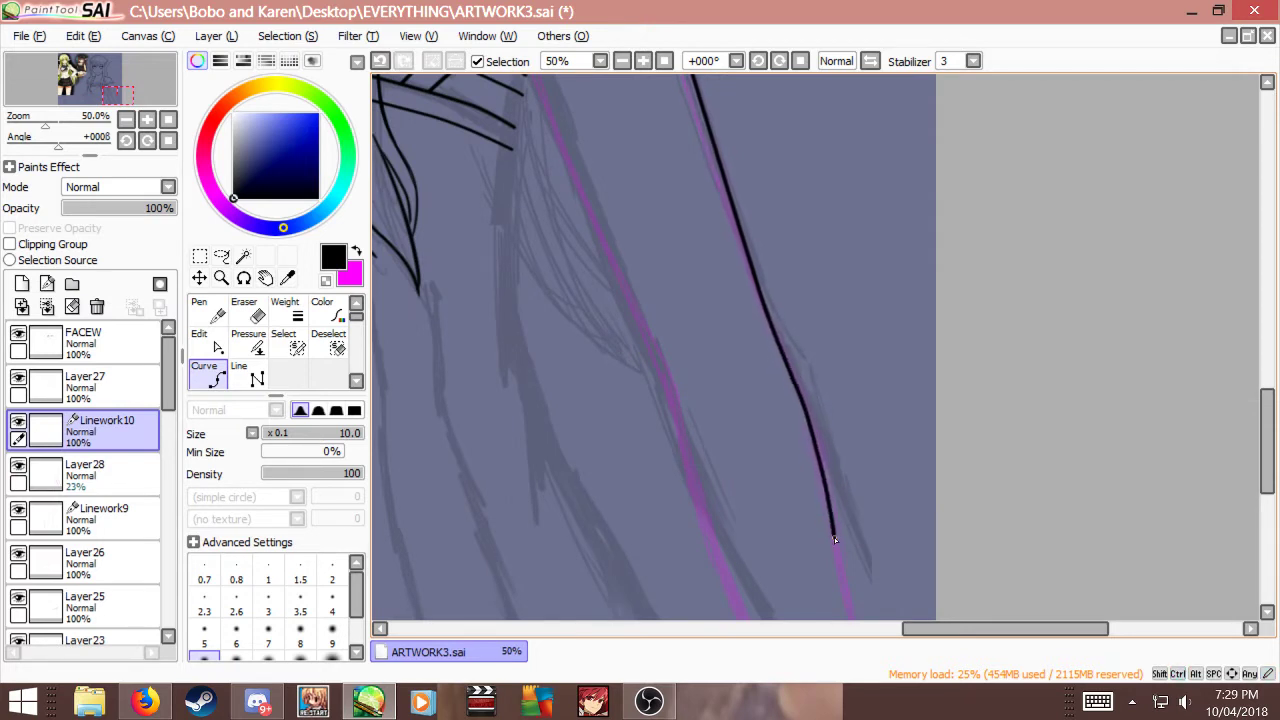
# Step: Redraw the outer forearm curve from the elbow along the guide to the canvas's bottom edge at size 10
pyautogui.press('ctrl')
pyautogui.keyDown('ctrl'); pyautogui.click(821, 487); pyautogui.keyUp('ctrl')
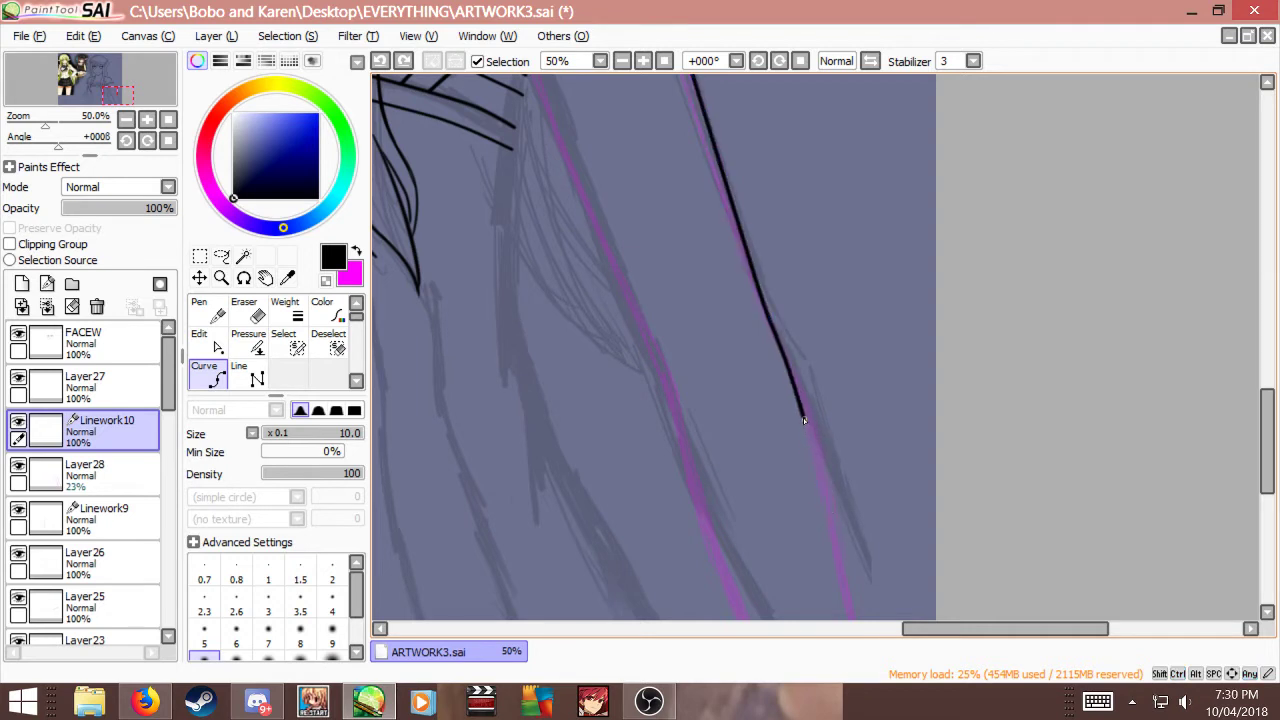
pyautogui.click(822, 469)
pyautogui.hotkey('ctrl', 'z')
pyautogui.click(829, 517)
pyautogui.hotkey('ctrl', 'z')
pyautogui.click(807, 427)
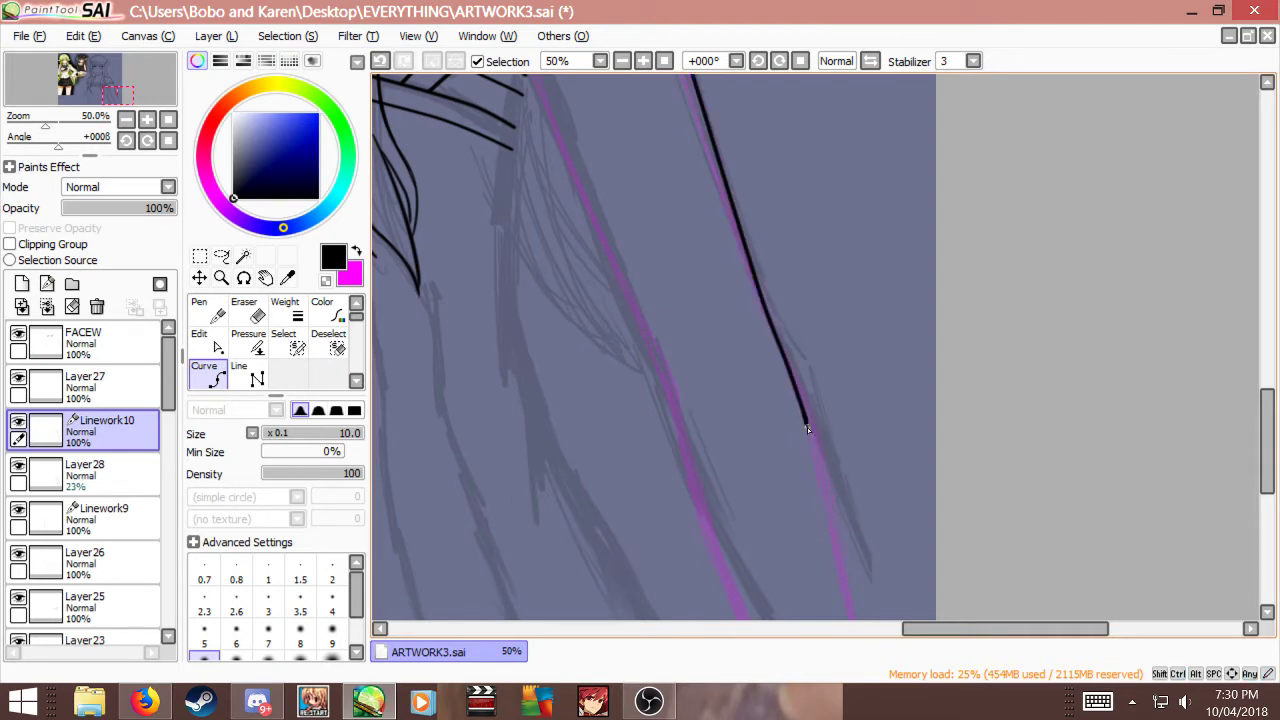
pyautogui.click(837, 537)
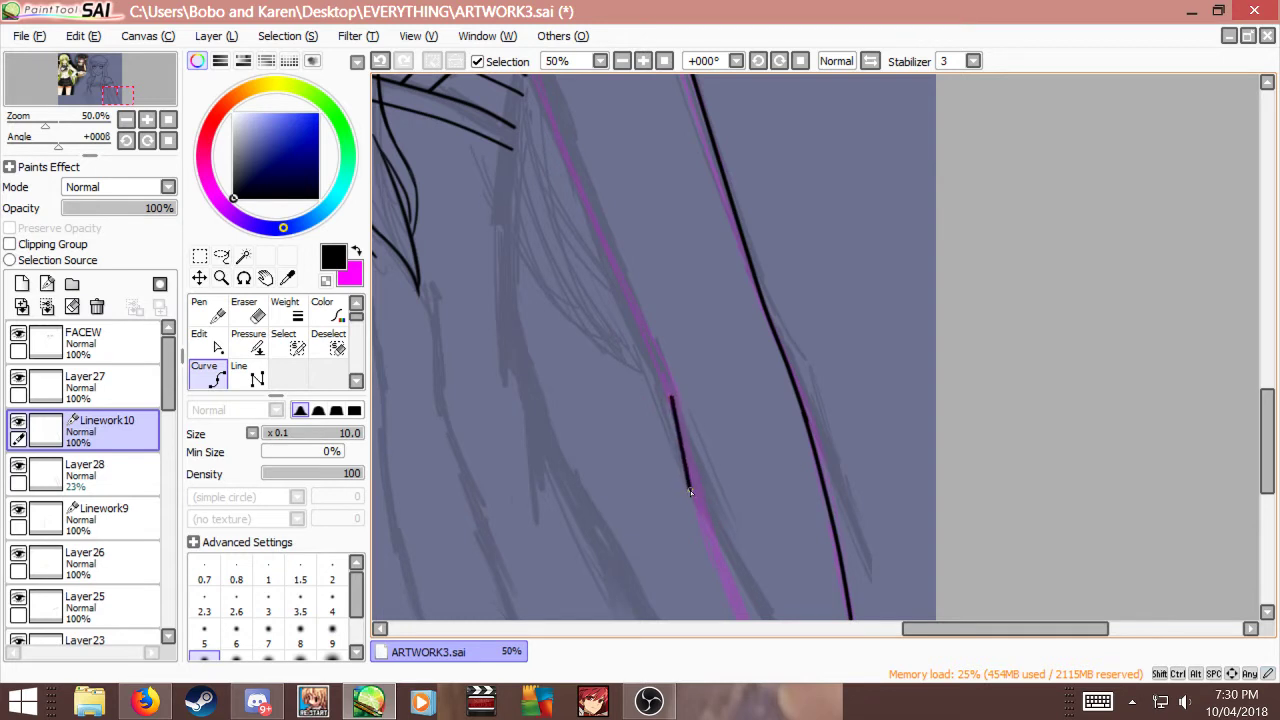
pyautogui.click(702, 534)
pyautogui.hotkey('ctrl', 'z')
pyautogui.press('Escape')
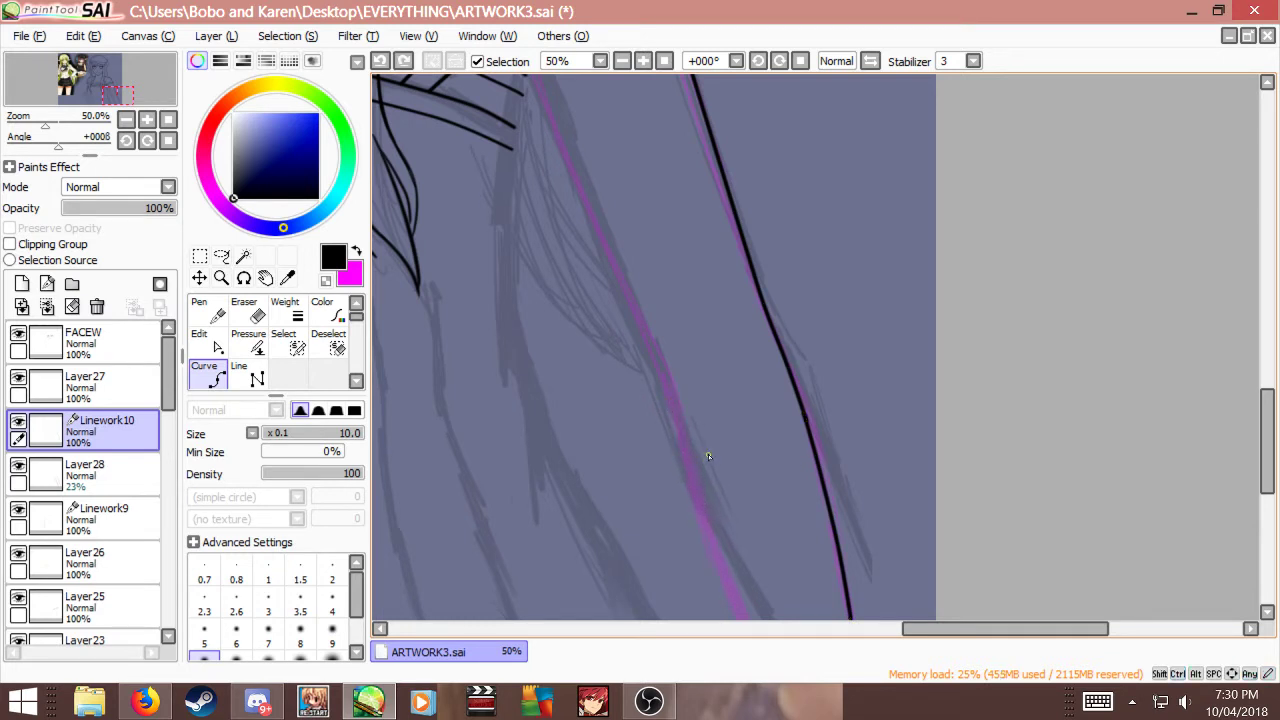
# Step: Draw the right forearm's inner curve at size 9 from the elbow down the magenta guide to the canvas's bottom edge
pyautogui.press('[')
pyautogui.click(673, 398)
pyautogui.press(']')
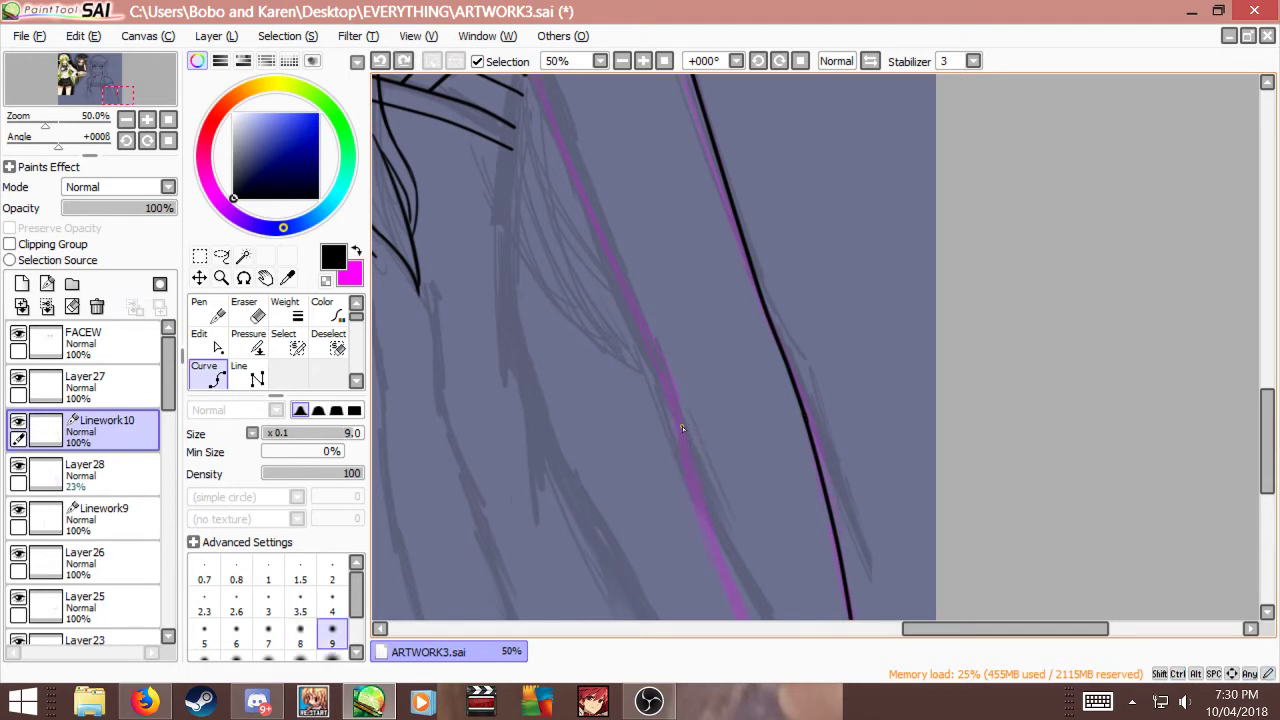
pyautogui.click(740, 614)
# Step: On a new linework layer above Linework10, draw the upper arm's inner curve at size 10 from the strap to the forearm line
pyautogui.scroll(-1, 713, 497)
pyautogui.scroll(1, 637, 302)
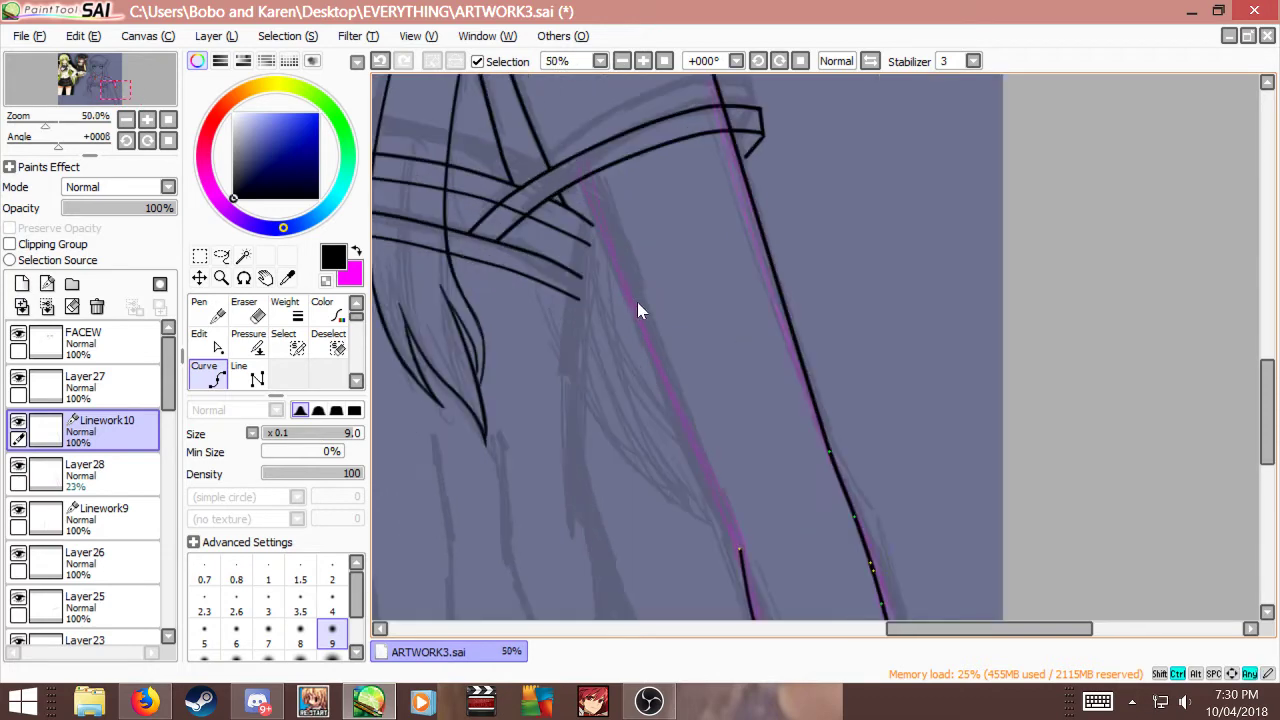
pyautogui.scroll(-1, 646, 413)
pyautogui.scroll(1, 621, 344)
pyautogui.press(']')
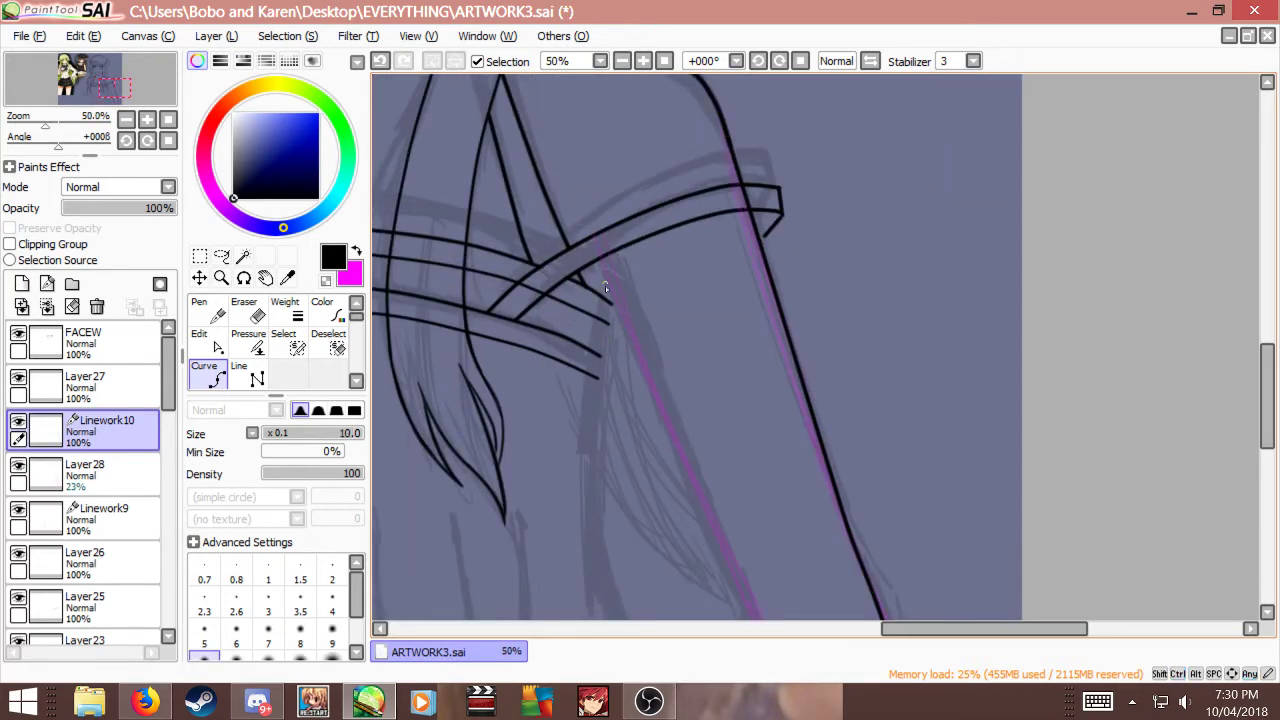
pyautogui.click(47, 283)
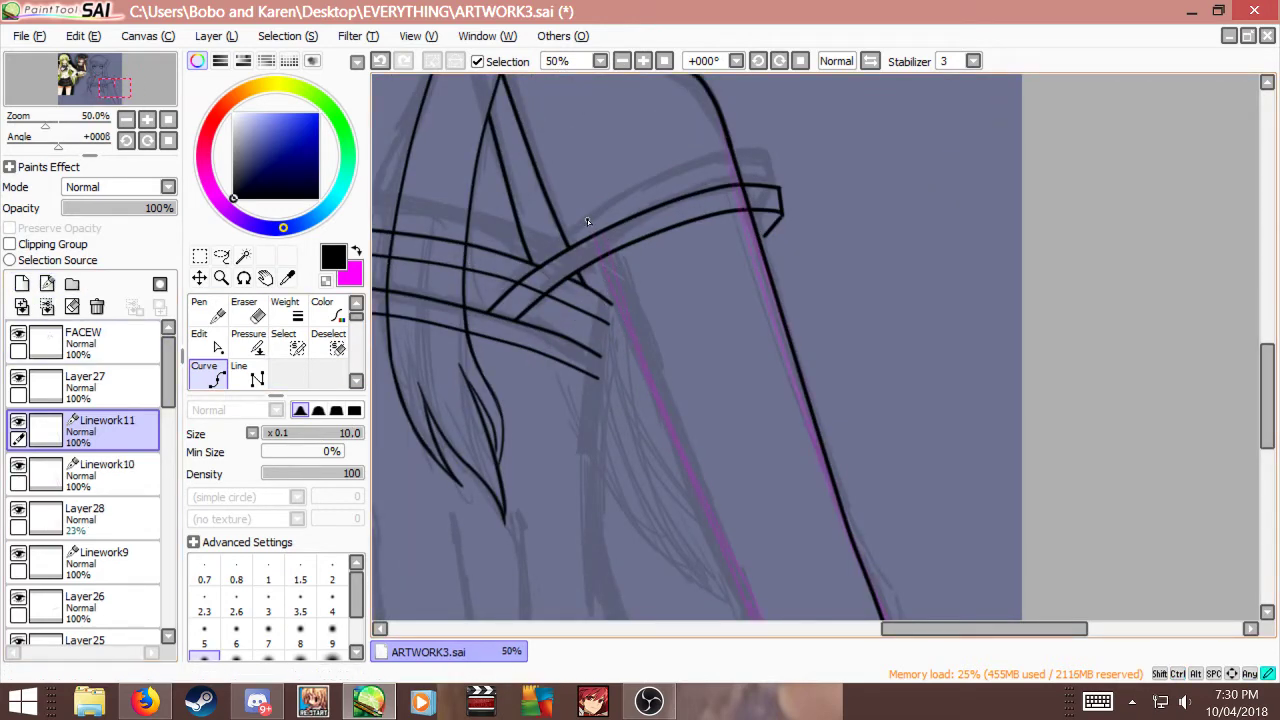
pyautogui.click(711, 519)
pyautogui.scroll(-1, 665, 316)
pyautogui.click(729, 511)
pyautogui.scroll(1, 705, 446)
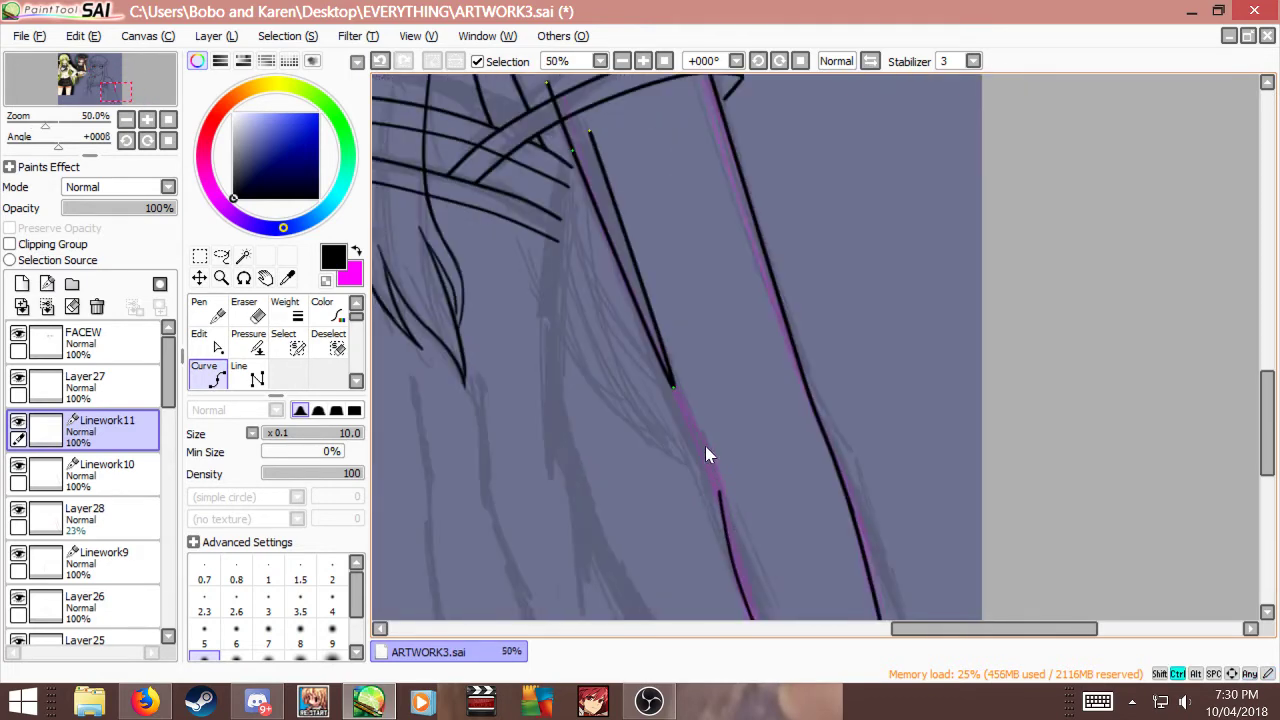
pyautogui.scroll(1, 727, 511)
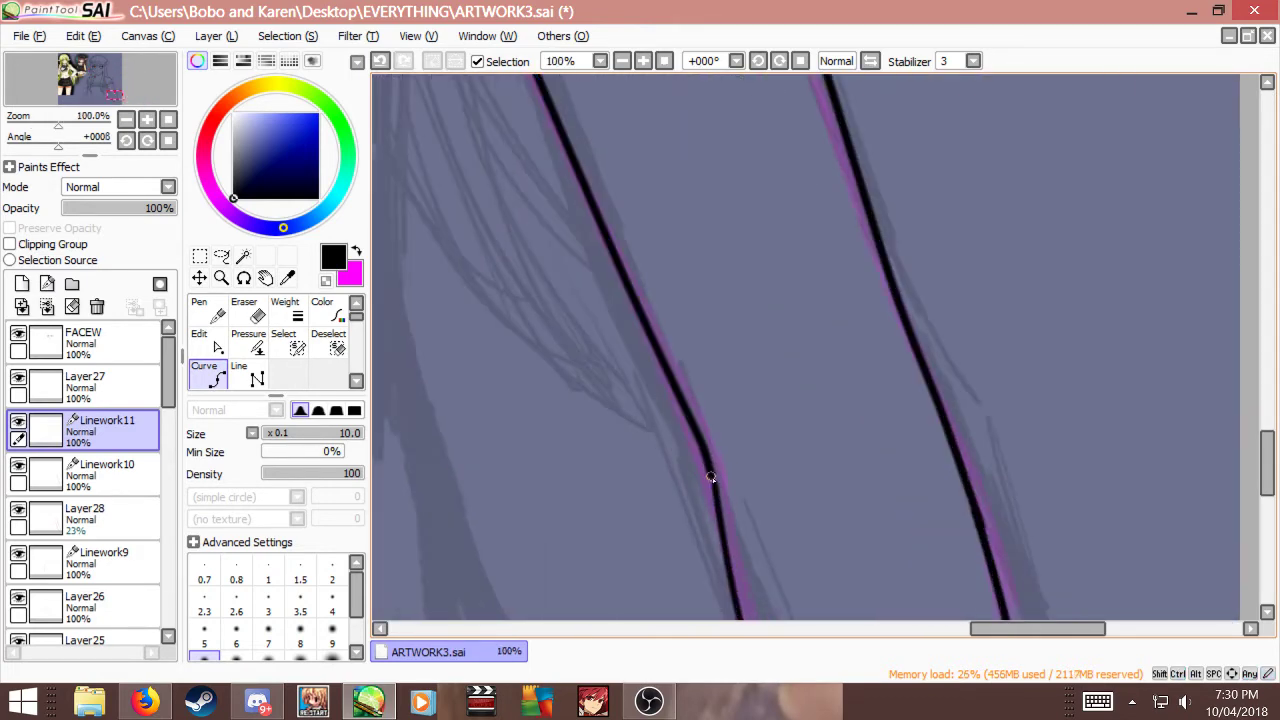
pyautogui.scroll(-1, 745, 370)
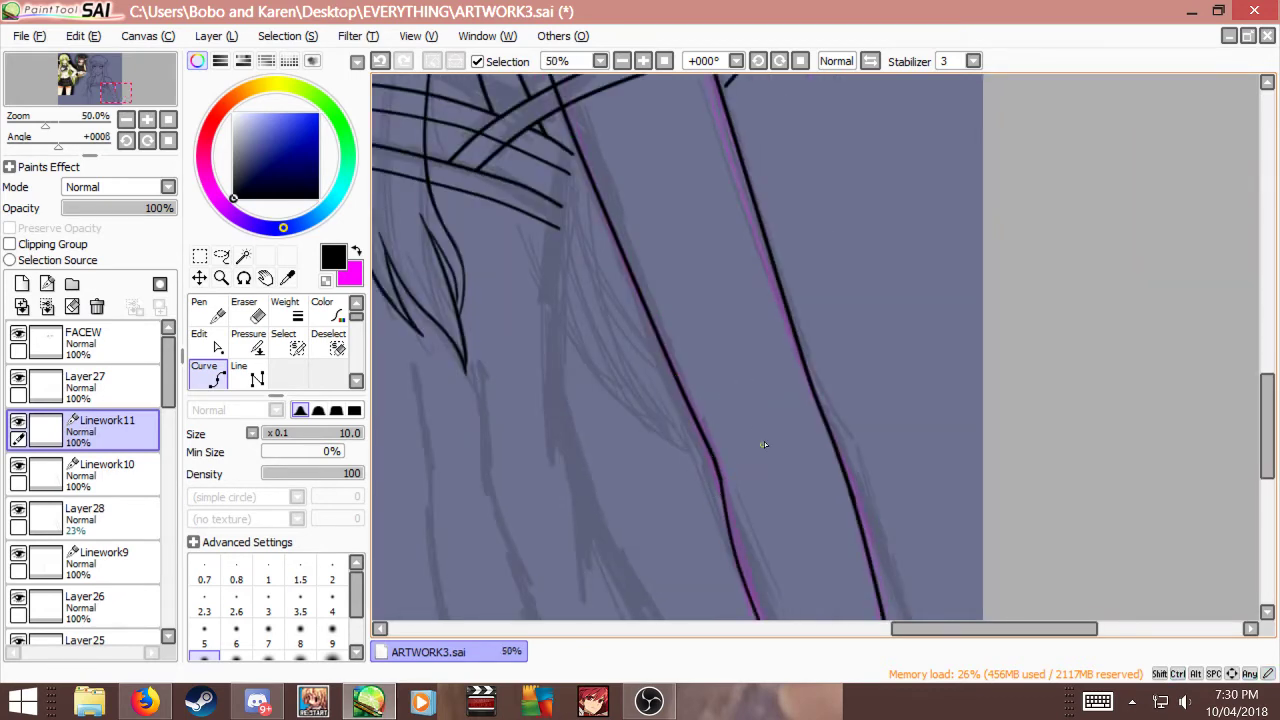
pyautogui.scroll(-1, 764, 441)
pyautogui.scroll(1, 790, 537)
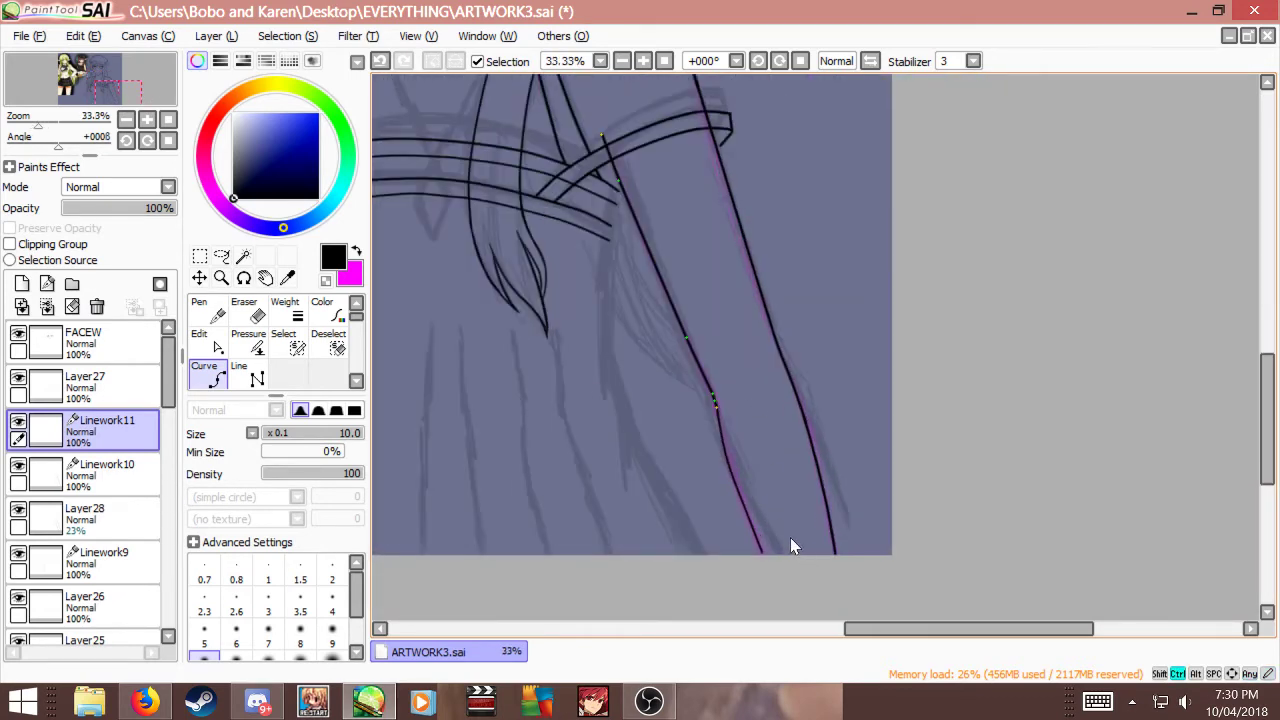
pyautogui.scroll(-1, 731, 472)
pyautogui.scroll(1, 727, 443)
pyautogui.scroll(1, 640, 181)
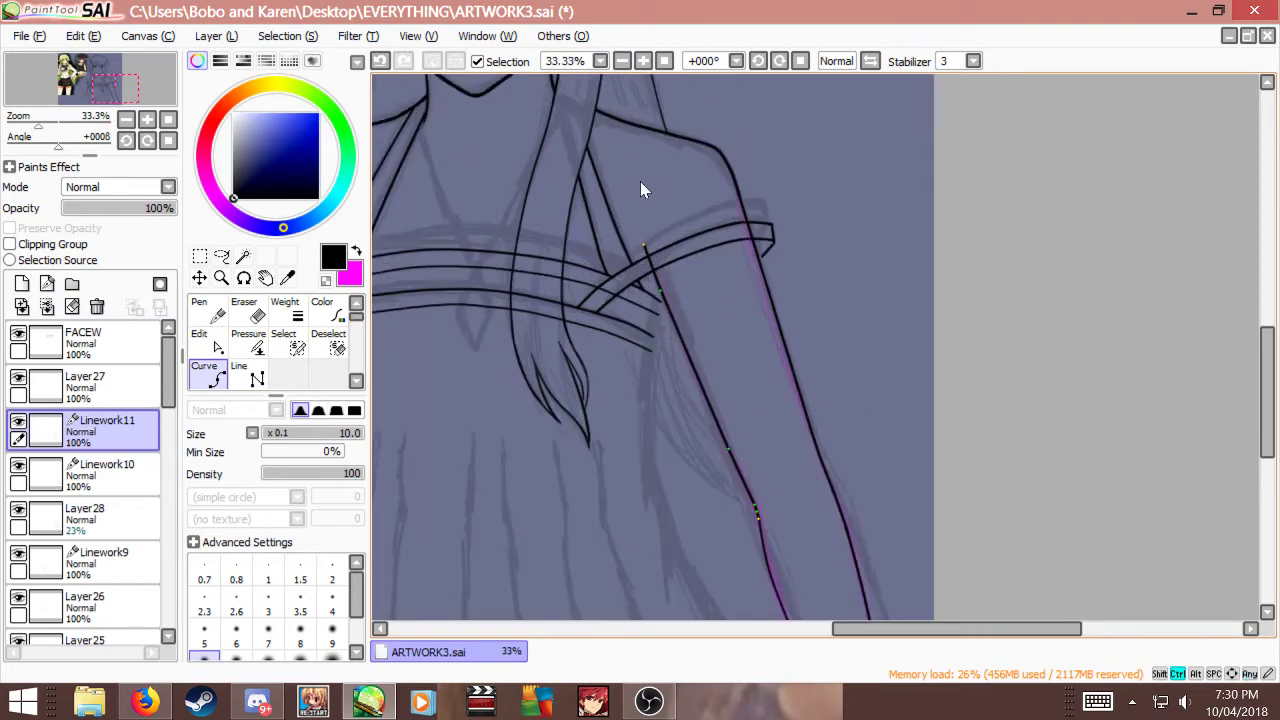
pyautogui.click(22, 284)
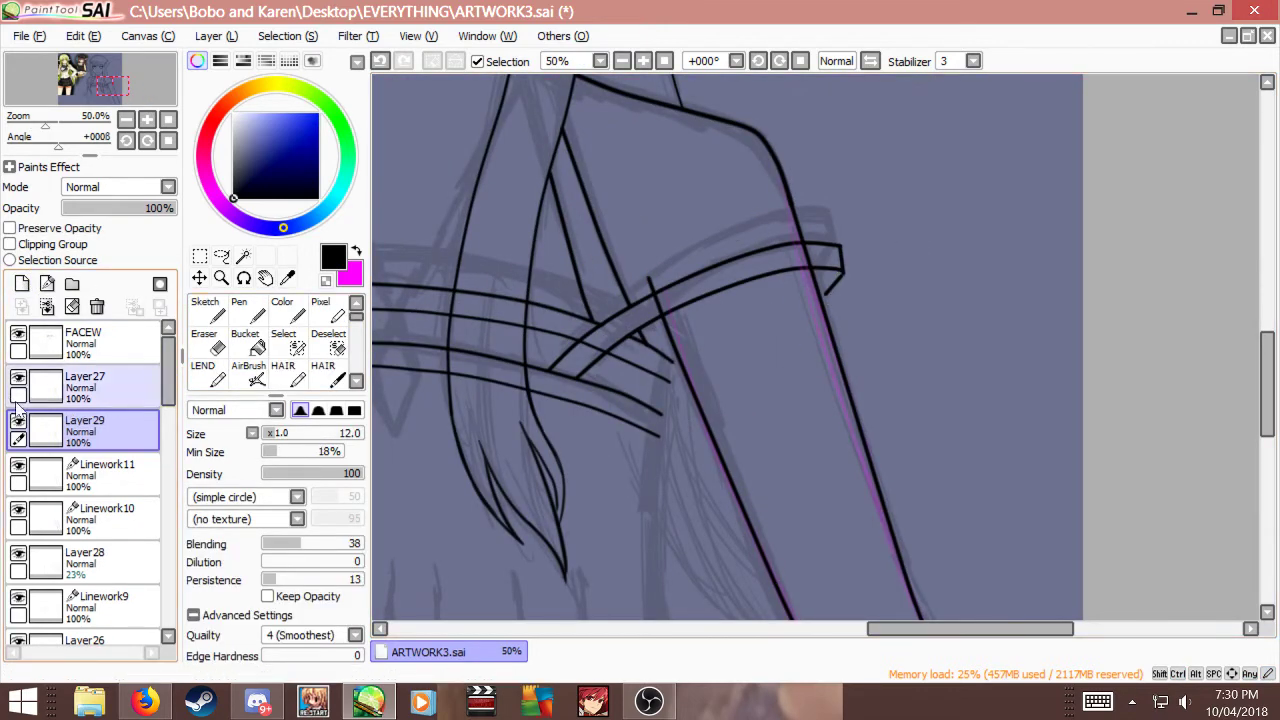
pyautogui.click(96, 308)
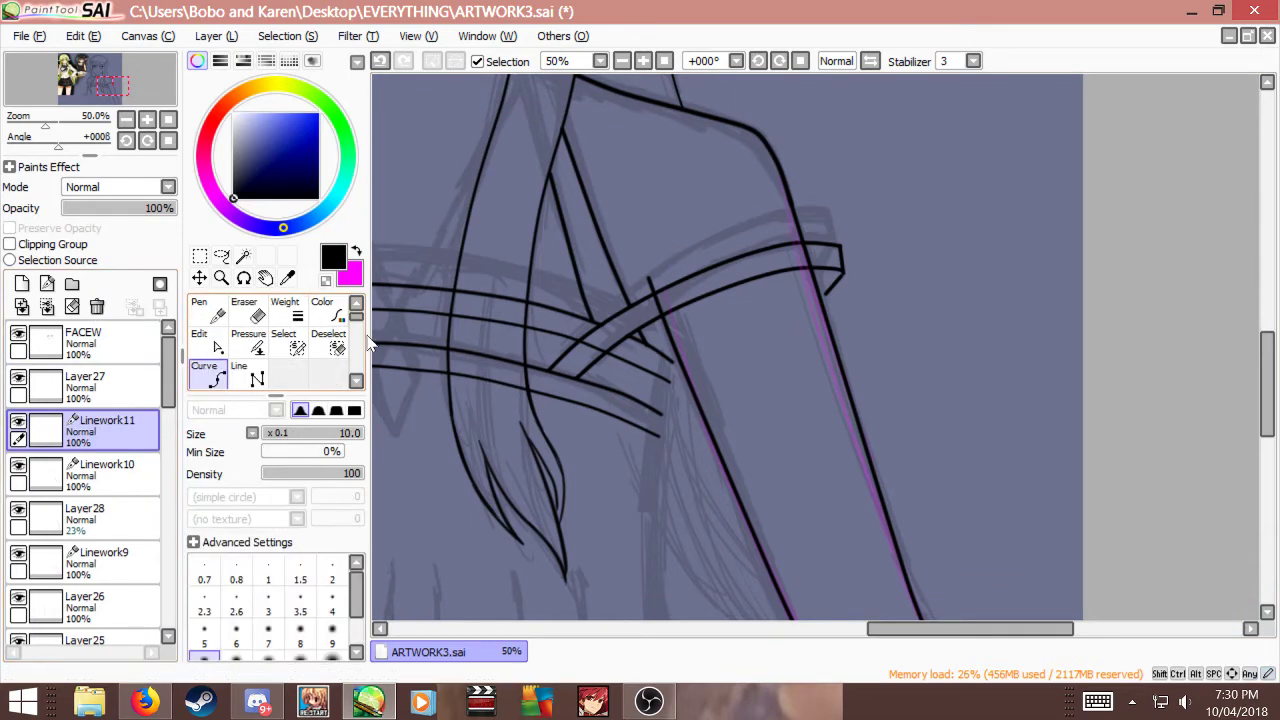
# Step: Add a new blank layer above Linework11 and merge Linework11 down into Linework10
pyautogui.scroll(-2, 760, 213)
pyautogui.scroll(1, 600, 335)
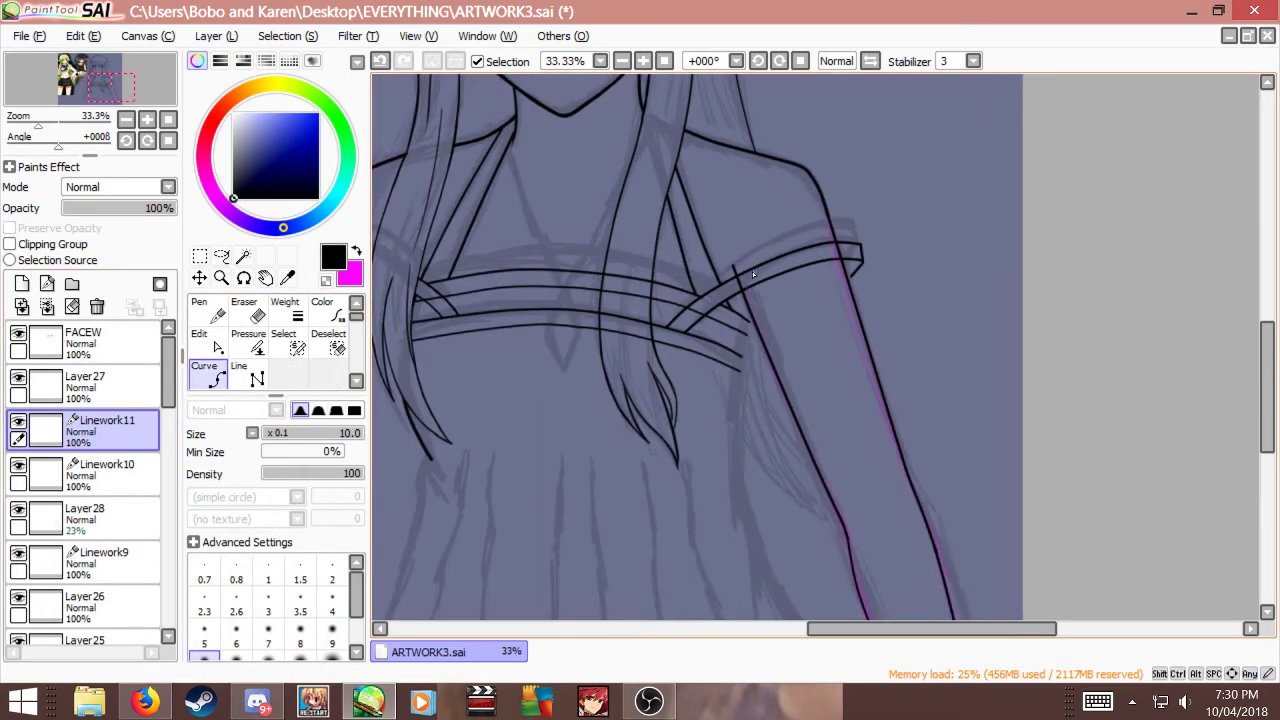
pyautogui.scroll(-1, 752, 271)
pyautogui.scroll(1, 773, 337)
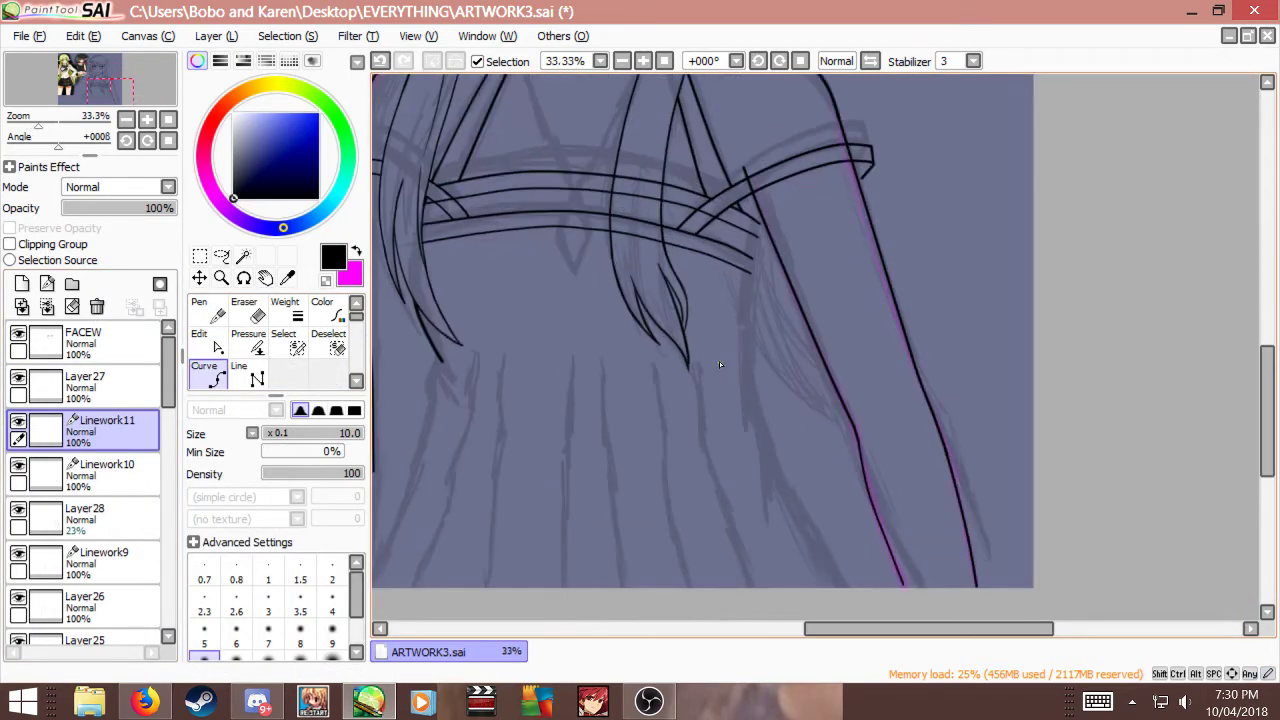
pyautogui.click(21, 283)
pyautogui.scroll(-1, 868, 484)
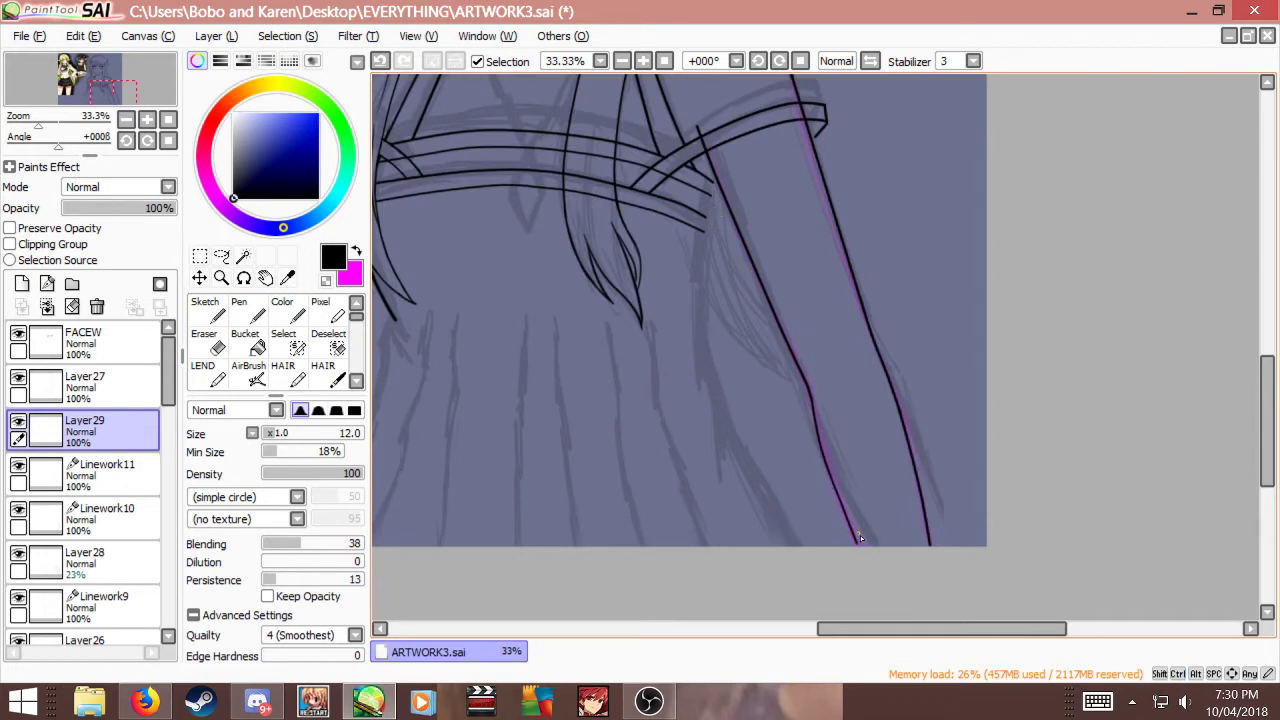
pyautogui.click(100, 476)
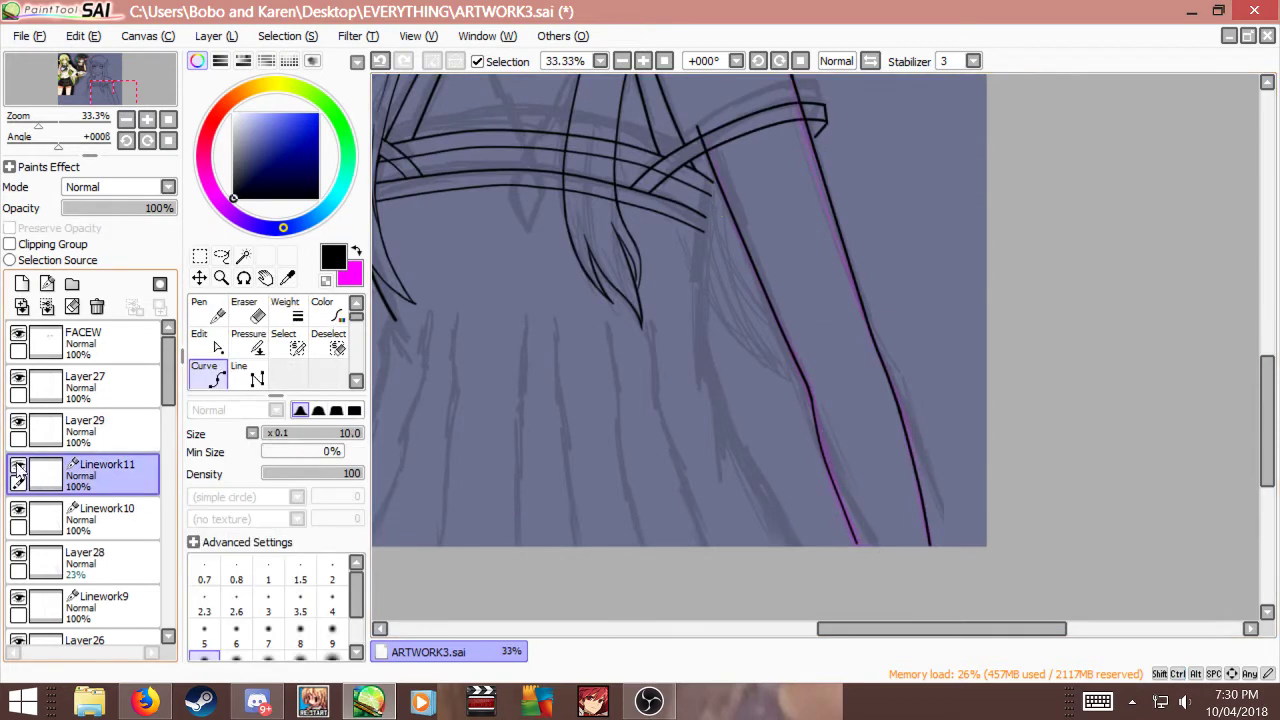
pyautogui.click(71, 514)
pyautogui.click(69, 476)
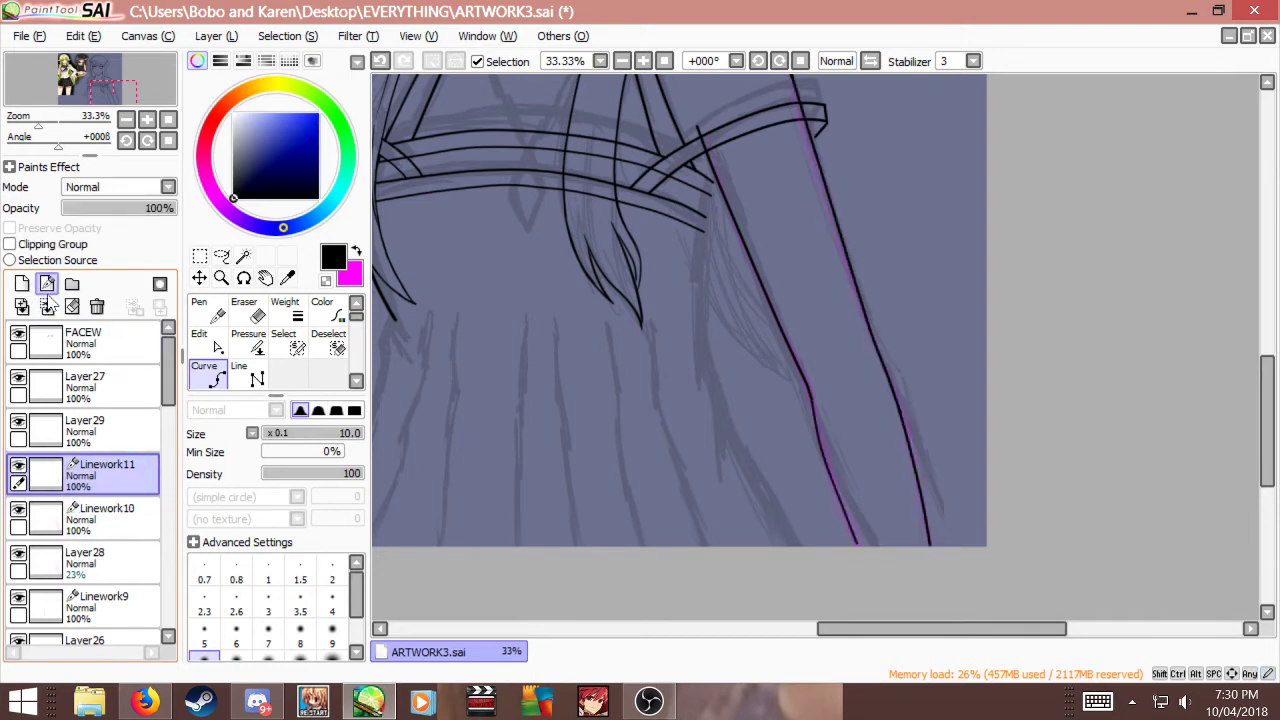
pyautogui.click(47, 306)
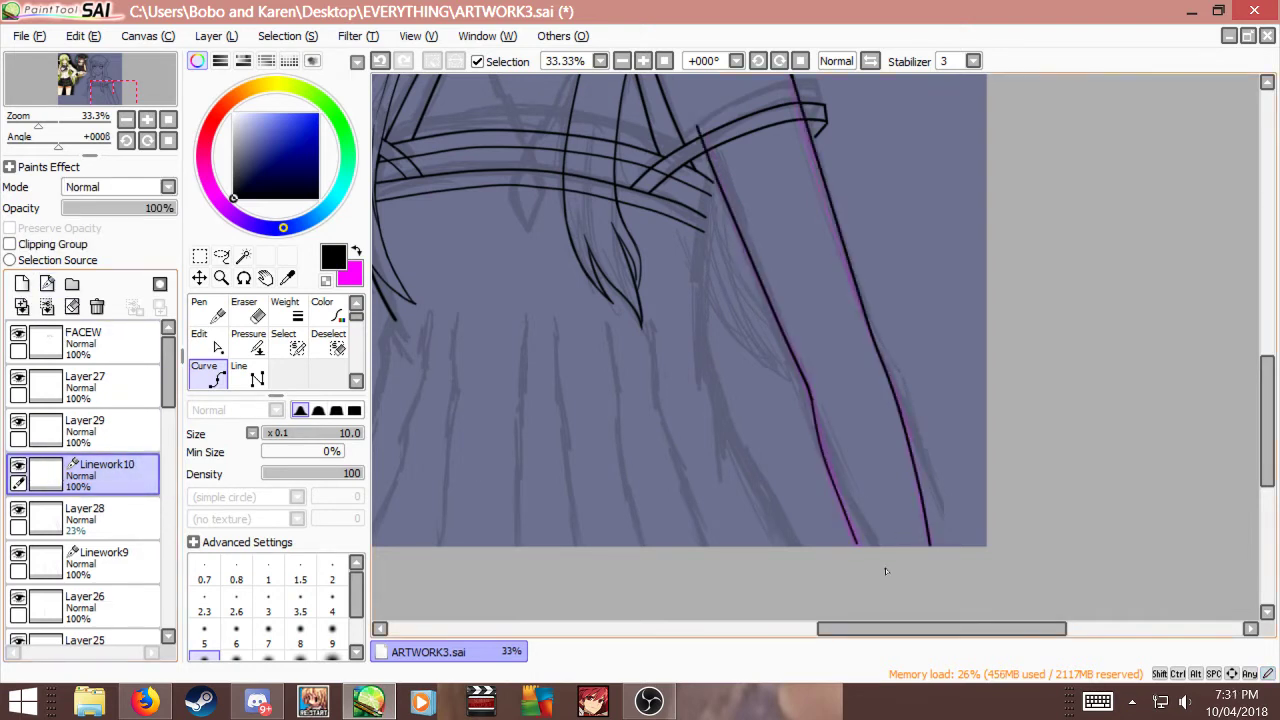
# Step: Adjust the curve points on the right forearm's outer and inner lines near the canvas's bottom edge
pyautogui.press('ctrl')
pyautogui.press('ctrl')
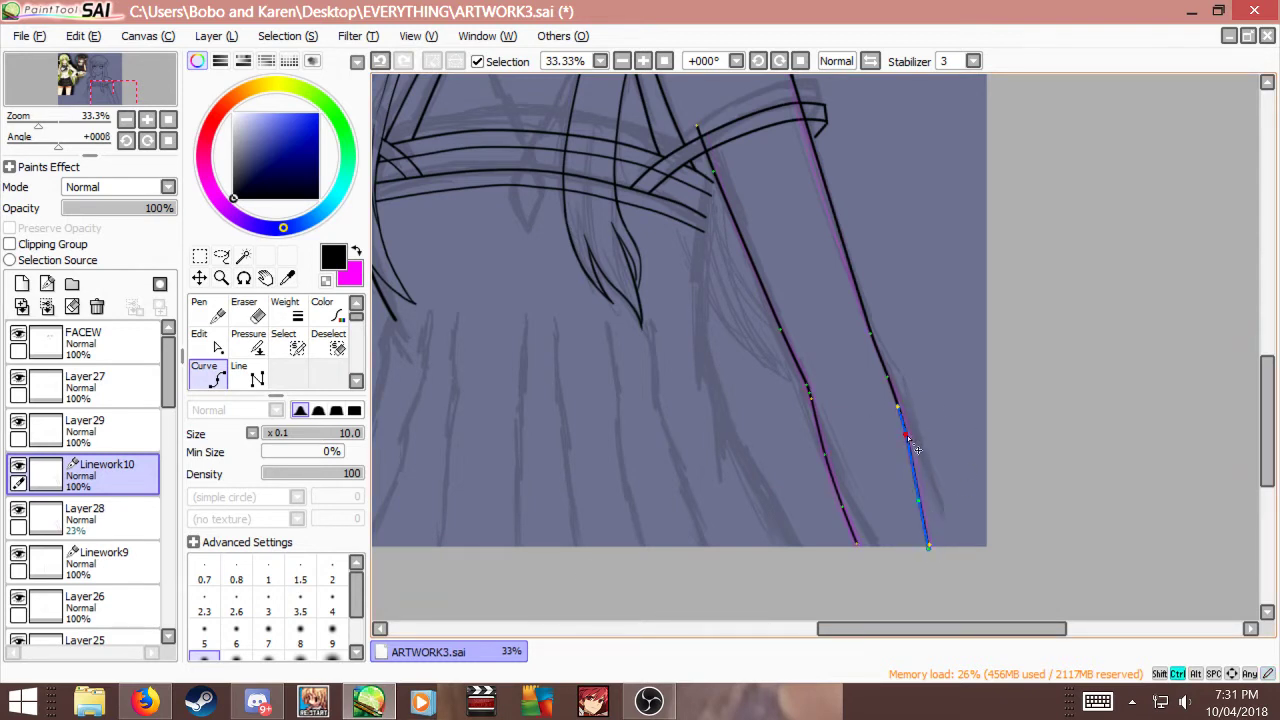
pyautogui.press('ctrl')
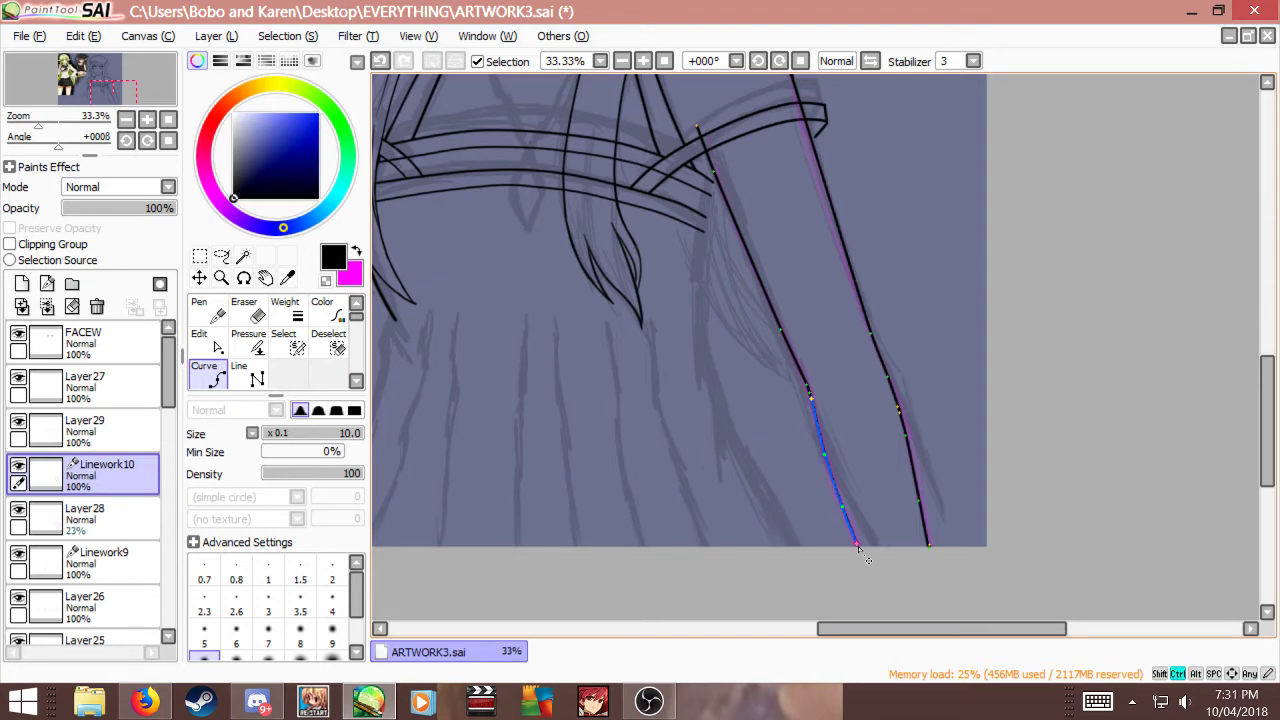
pyautogui.press('ctrl')
pyautogui.moveTo(842, 508); pyautogui.dragTo(862, 550)
pyautogui.scroll(-3, 971, 525)
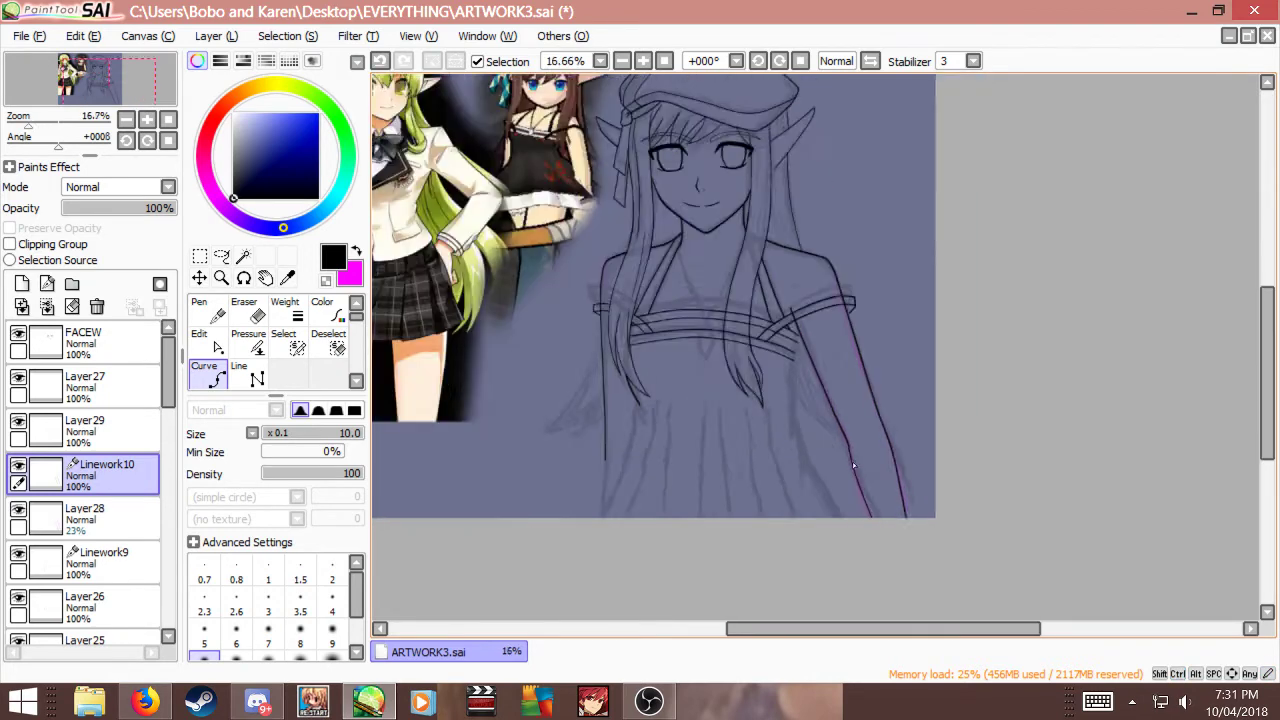
# Step: Reshape the right upper arm's inner curve by shifting its points between the sleeve band and the elbow
pyautogui.scroll(2, 814, 410)
pyautogui.scroll(-1, 868, 393)
pyautogui.scroll(2, 829, 320)
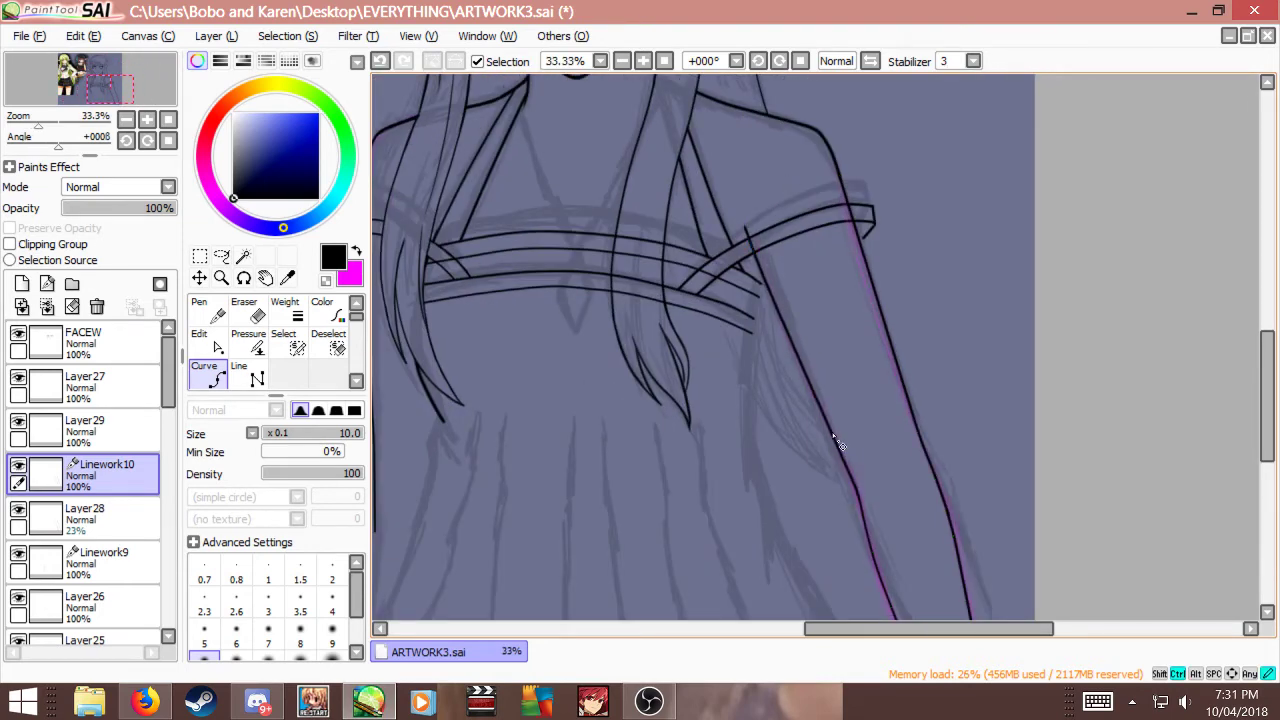
pyautogui.moveTo(808, 372); pyautogui.dragTo(804, 365)
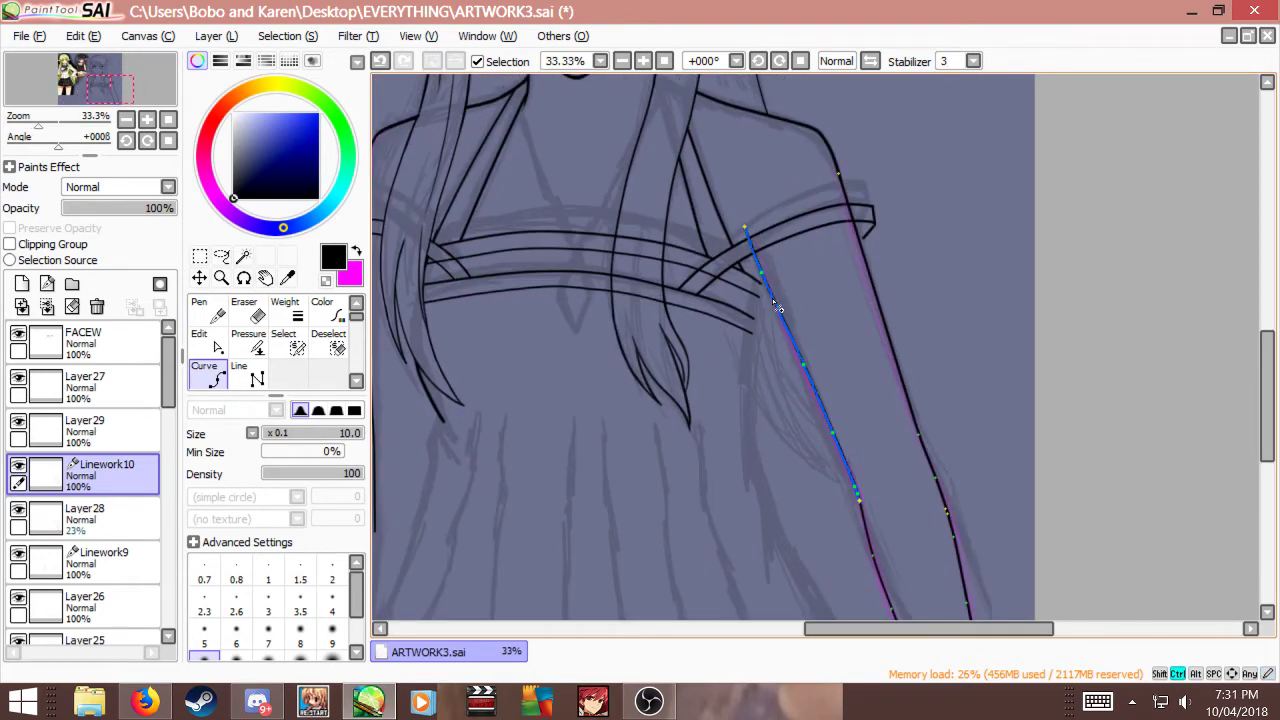
pyautogui.keyDown('ctrl'); pyautogui.click(776, 298); pyautogui.keyUp('ctrl')
pyautogui.scroll(-2, 815, 204)
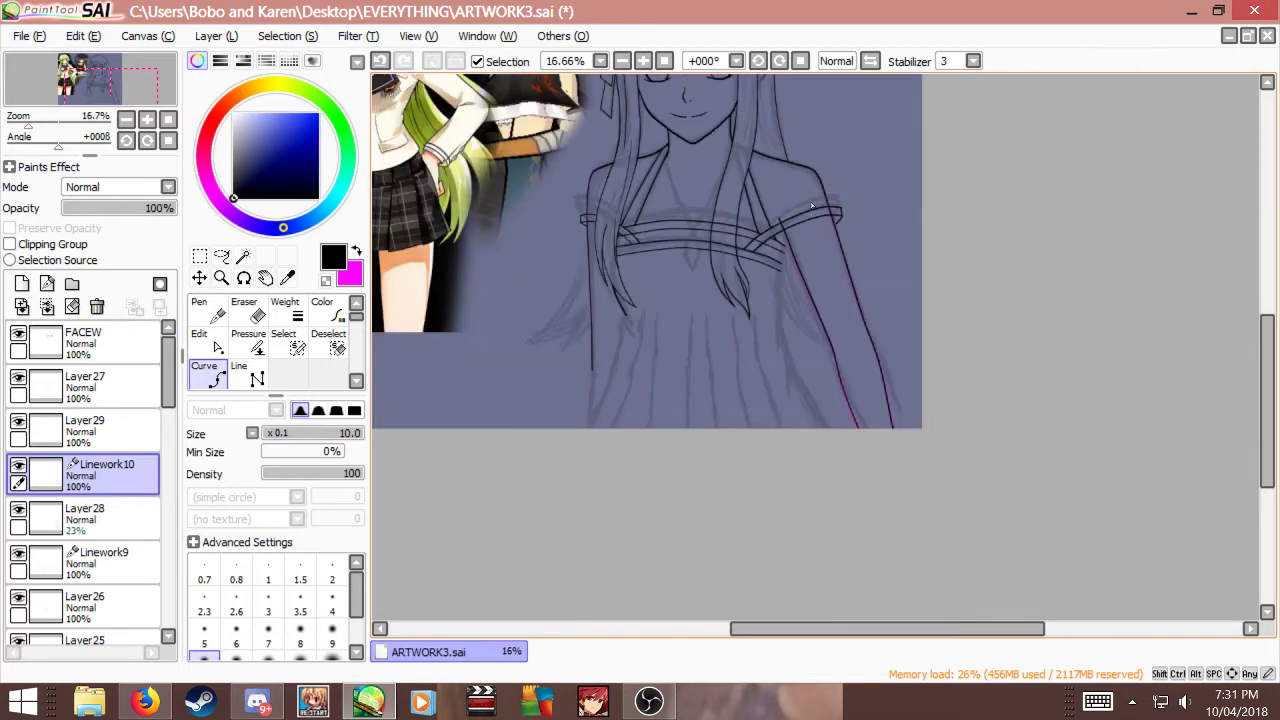
# Step: Erase the upper end of the inner arm line where it crosses the sleeve band at eraser size 16
pyautogui.scroll(4, 778, 293)
pyautogui.press('e')
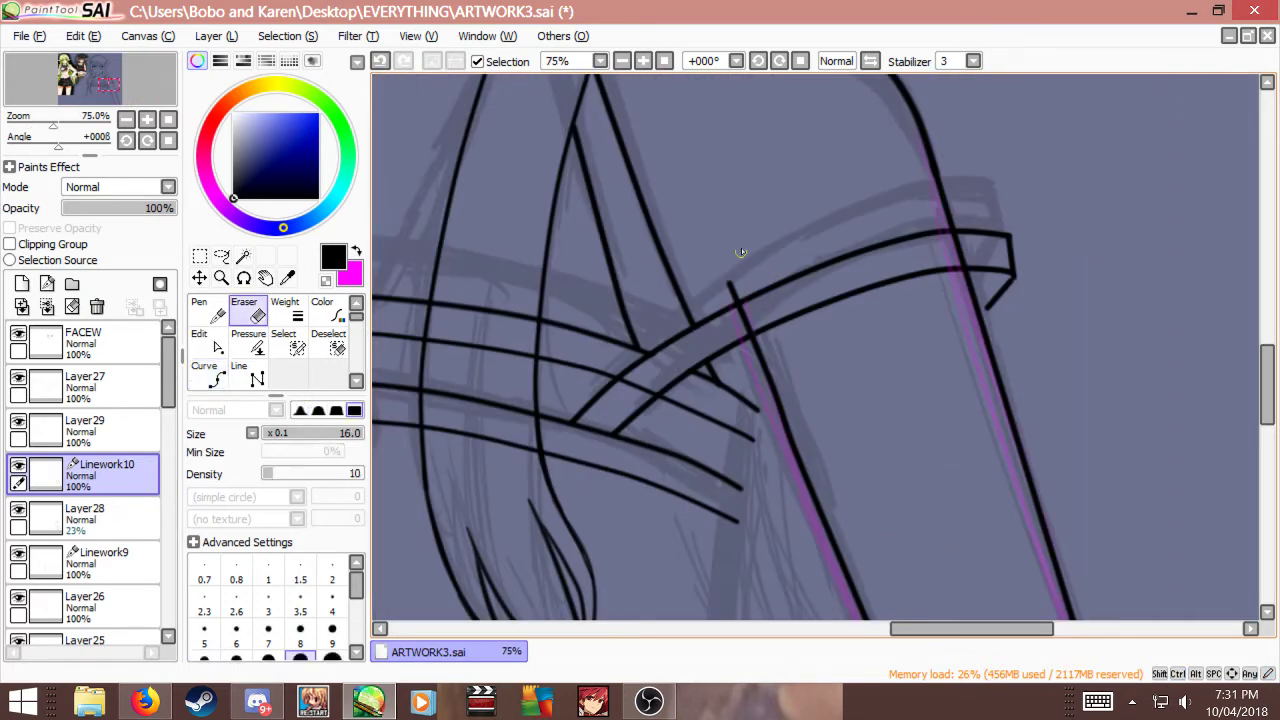
pyautogui.moveTo(733, 283); pyautogui.dragTo(740, 315)
# Step: On a new layer above Linework10, redraw the inner arm line's upper end as a tapered pen stroke at size 10 across the sleeve band
pyautogui.click(22, 284)
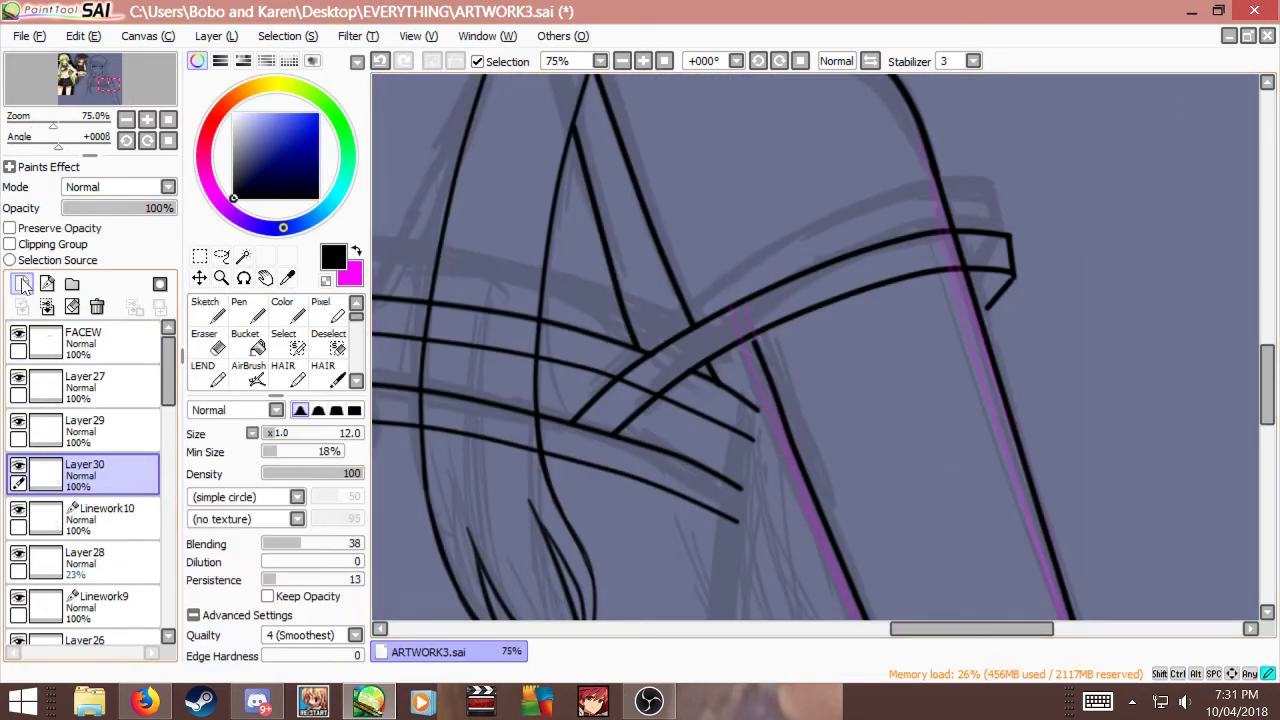
pyautogui.moveTo(763, 358); pyautogui.dragTo(736, 272)
pyautogui.hotkey('ctrl', 'z')
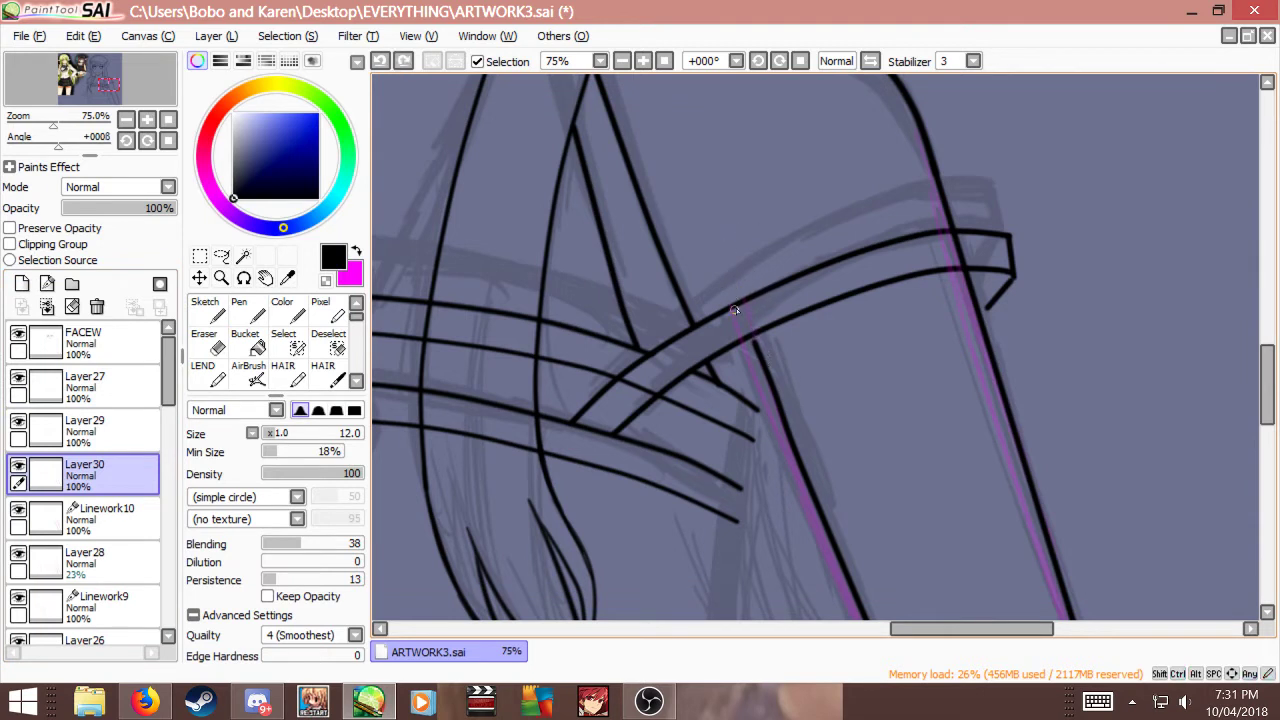
pyautogui.press('[')
pyautogui.moveTo(755, 342); pyautogui.dragTo(739, 275)
pyautogui.hotkey('ctrl', 'z')
pyautogui.hotkey('ctrl', 'z')
pyautogui.hotkey('ctrl', 'z')
pyautogui.hotkey('ctrl', 'y')
pyautogui.hotkey('ctrl', 'z')
pyautogui.hotkey('ctrl', 'y')
pyautogui.moveTo(731, 286); pyautogui.dragTo(729, 282)
pyautogui.hotkey('ctrl', 'z')
pyautogui.hotkey('ctrl', 'y')
pyautogui.moveTo(760, 350); pyautogui.dragTo(745, 305)
pyautogui.hotkey('ctrl', 'z')
pyautogui.hotkey('ctrl', 'y')
# Step: Try to clean up the joint between the tapered tip and the inner arm line with the eraser at size 25
pyautogui.press('e')
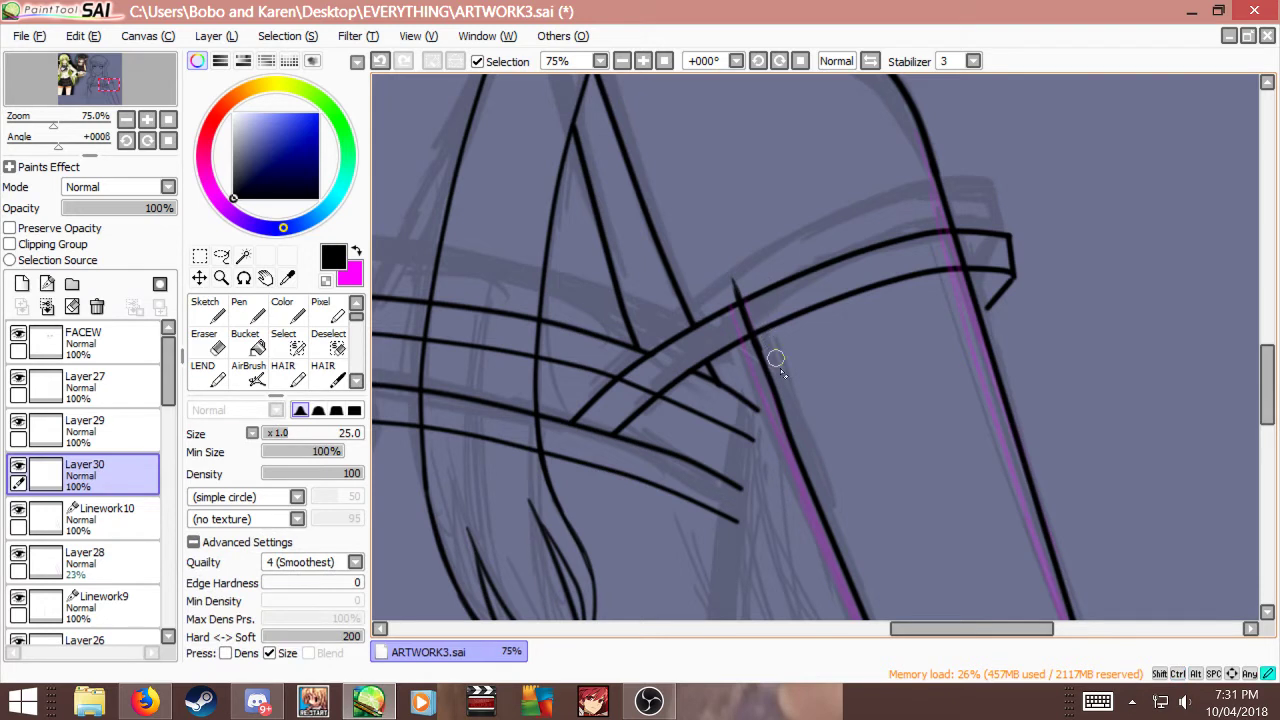
pyautogui.moveTo(776, 358)
pyautogui.mouseDown()
pyautogui.moveTo(788, 386)
pyautogui.moveTo(770, 387)
pyautogui.mouseUp()
pyautogui.press('b')
pyautogui.hotkey('ctrl', 'z')
pyautogui.hotkey('ctrl', 'z')
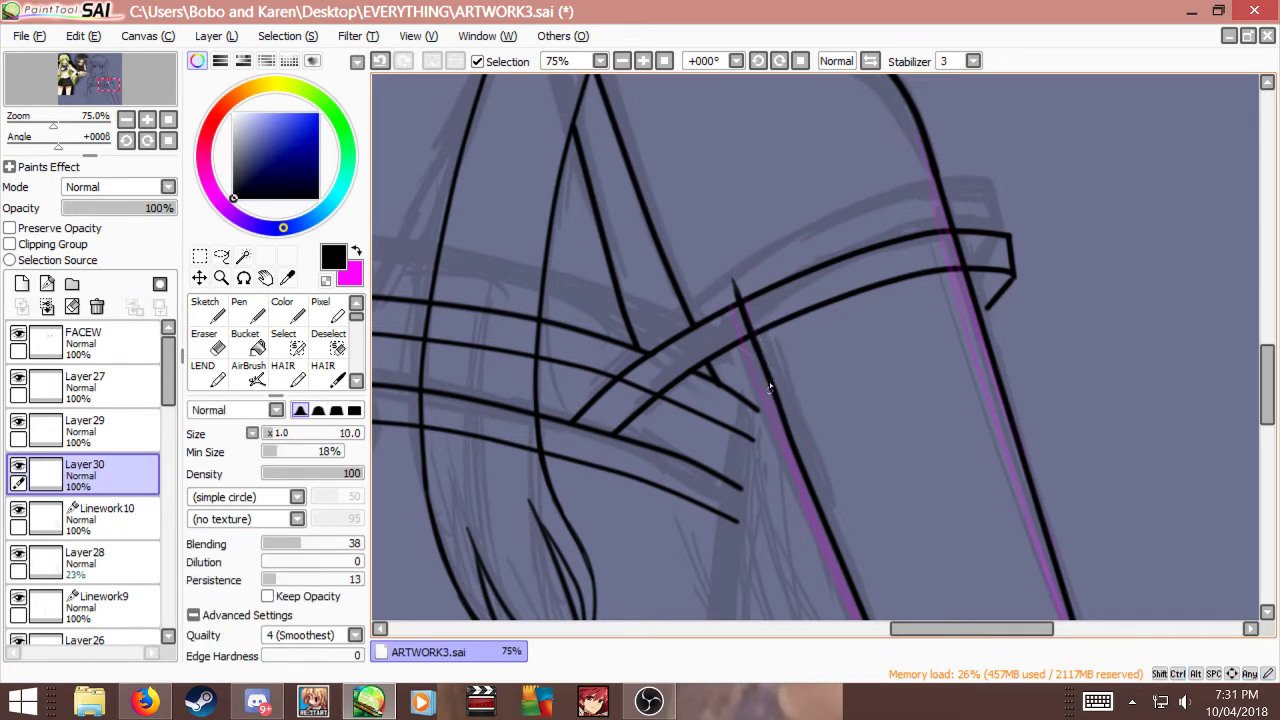
pyautogui.scroll(-3, 746, 450)
pyautogui.scroll(2, 748, 449)
pyautogui.scroll(-1, 728, 305)
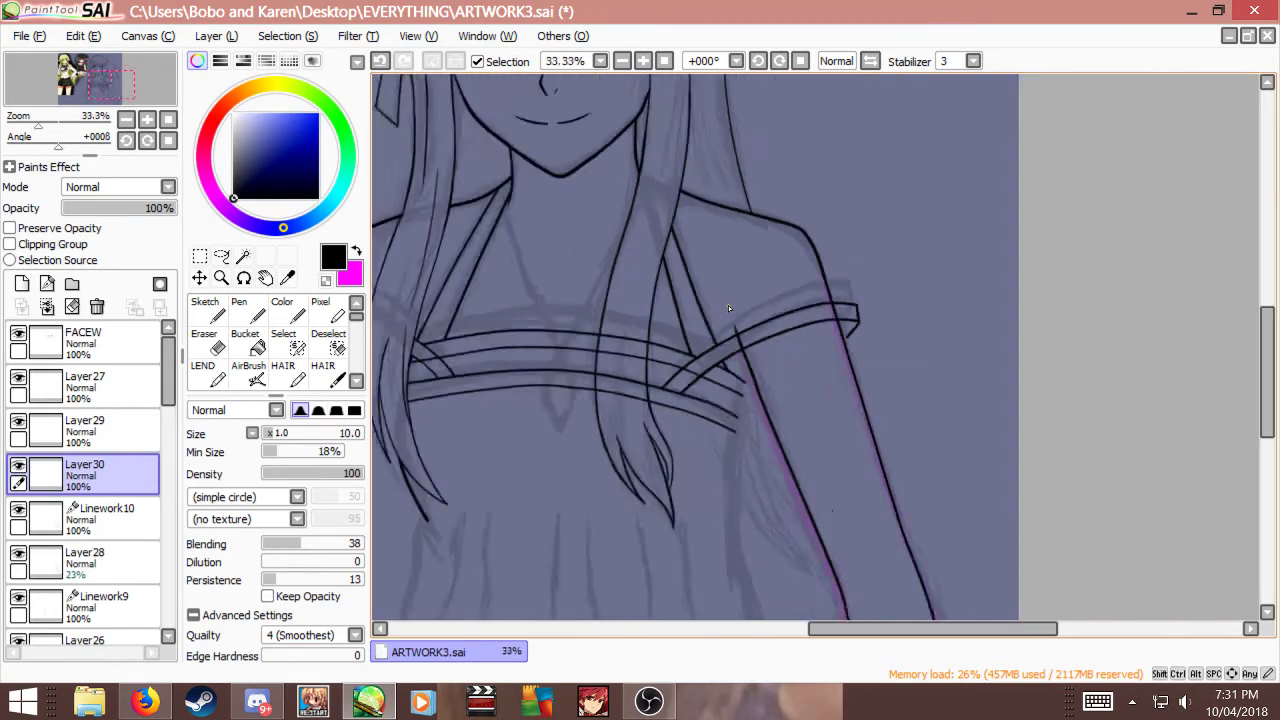
pyautogui.scroll(-1, 728, 305)
pyautogui.scroll(1, 729, 420)
# Step: On another new layer, draw the torso's side line at size 20 from the right armpit down past the chest band
pyautogui.click(22, 283)
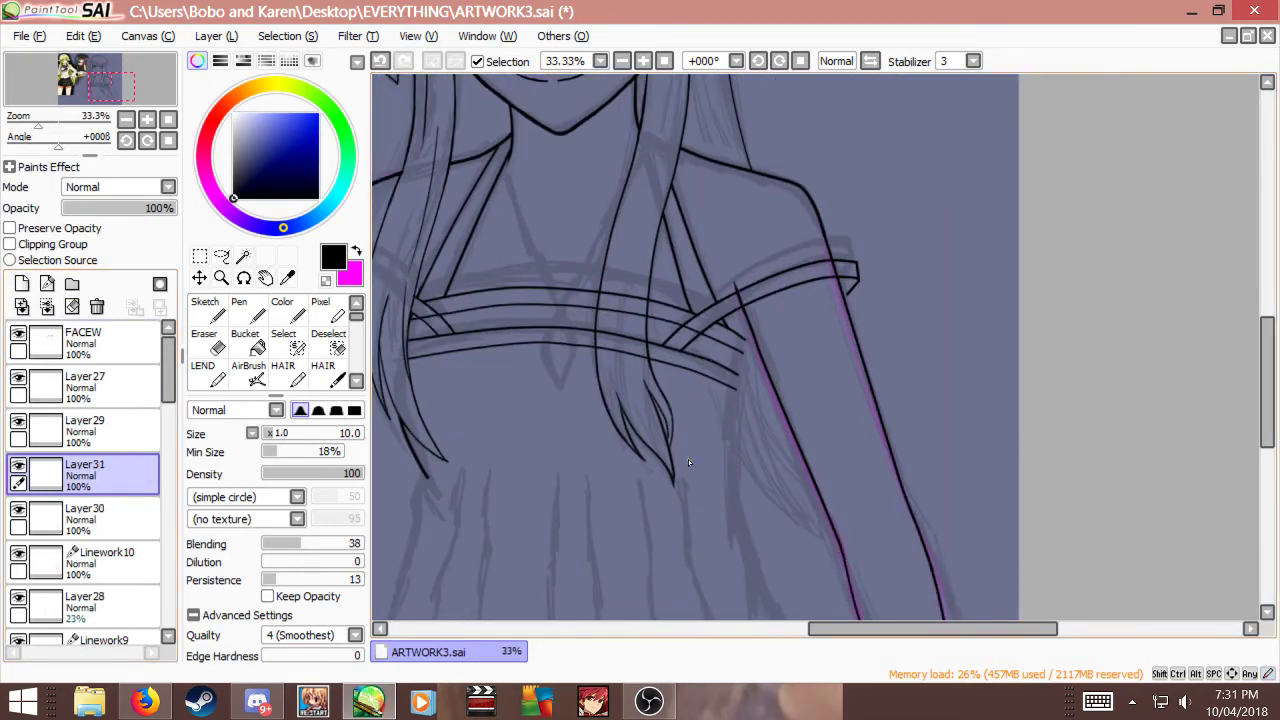
pyautogui.scroll(1, 688, 459)
pyautogui.moveTo(776, 290); pyautogui.dragTo(763, 440)
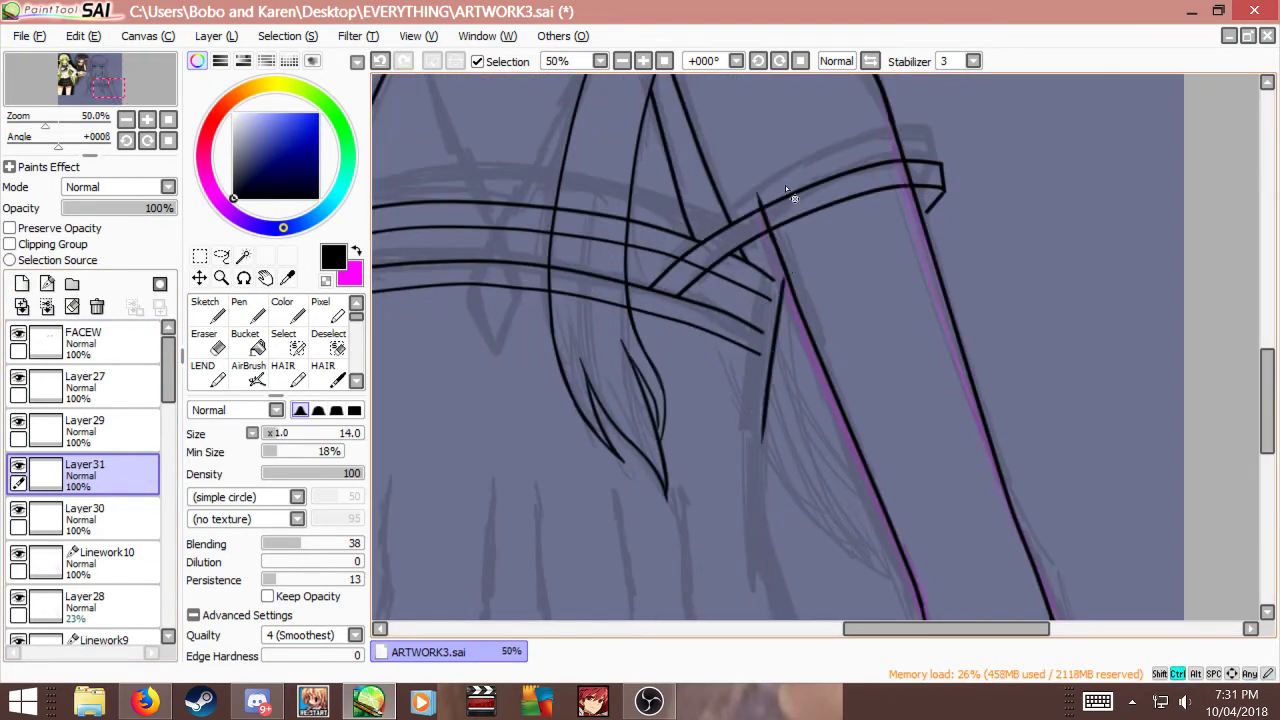
pyautogui.hotkey('ctrl', 'z')
pyautogui.press(']')
pyautogui.press(']')
pyautogui.moveTo(780, 266); pyautogui.dragTo(760, 424)
pyautogui.hotkey('ctrl', 'z')
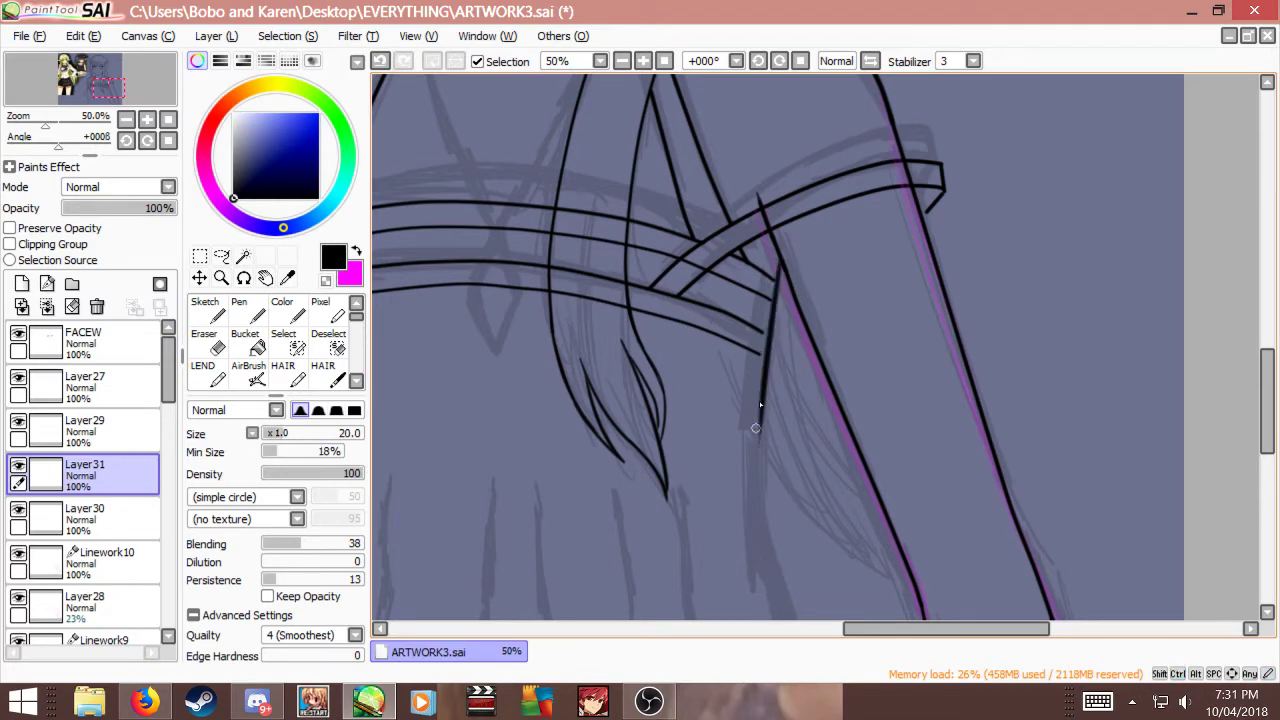
pyautogui.hotkey('ctrl', 'z')
pyautogui.moveTo(777, 290); pyautogui.dragTo(762, 428)
pyautogui.hotkey('ctrl', 'z')
pyautogui.moveTo(775, 259); pyautogui.dragTo(771, 378)
pyautogui.scroll(-1, 796, 368)
pyautogui.hotkey('ctrl', 'z')
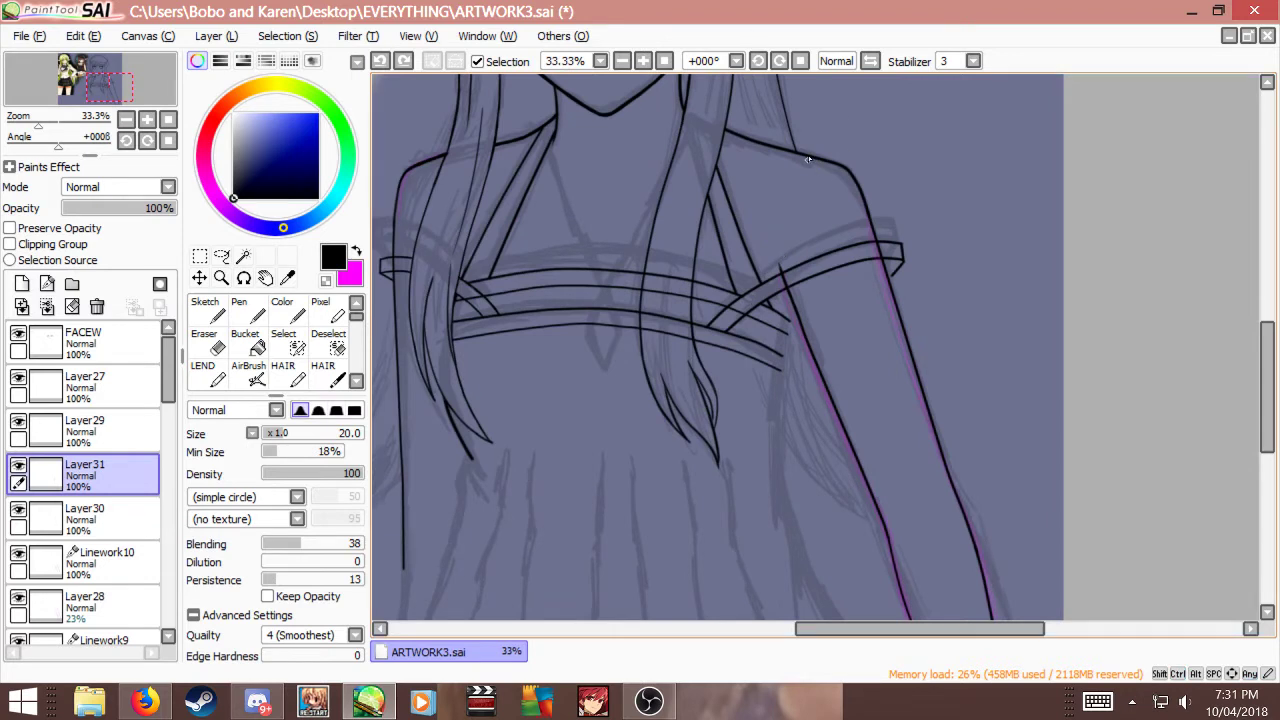
pyautogui.moveTo(791, 310); pyautogui.dragTo(781, 408)
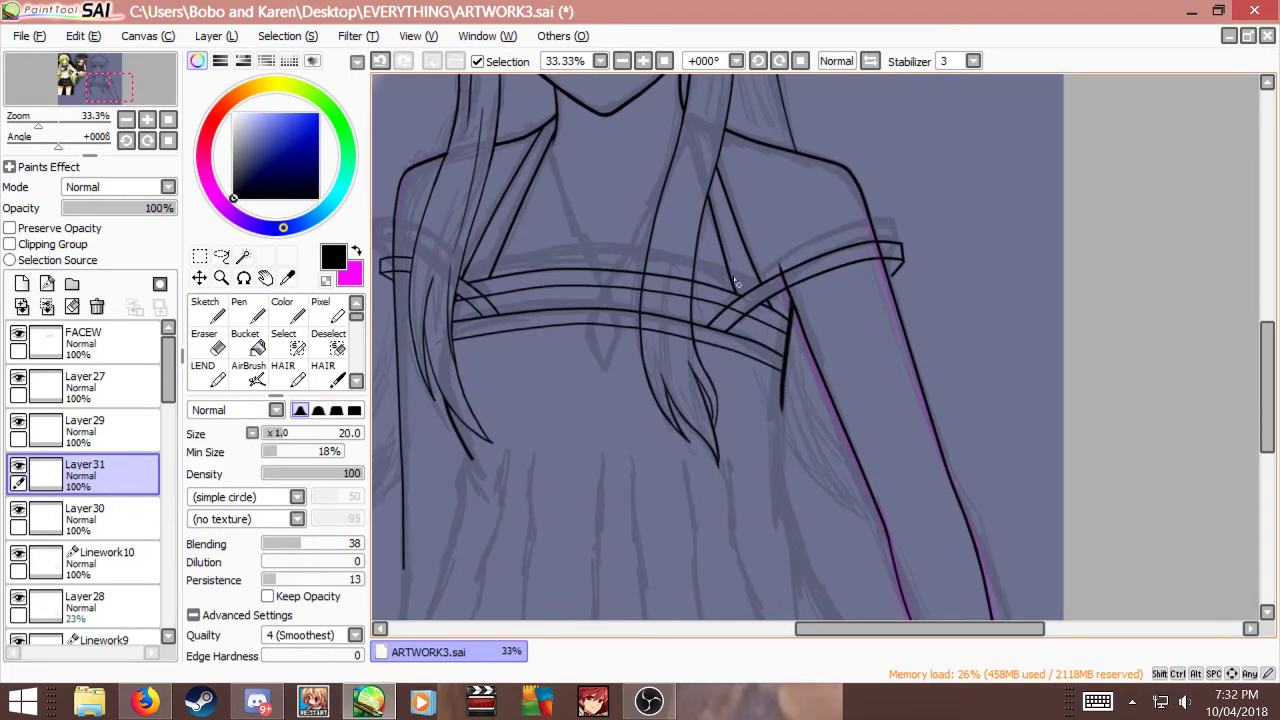
# Step: Extend the torso's side line down along the sketch toward the waist at size 16
pyautogui.scroll(1, 798, 487)
pyautogui.press('[')
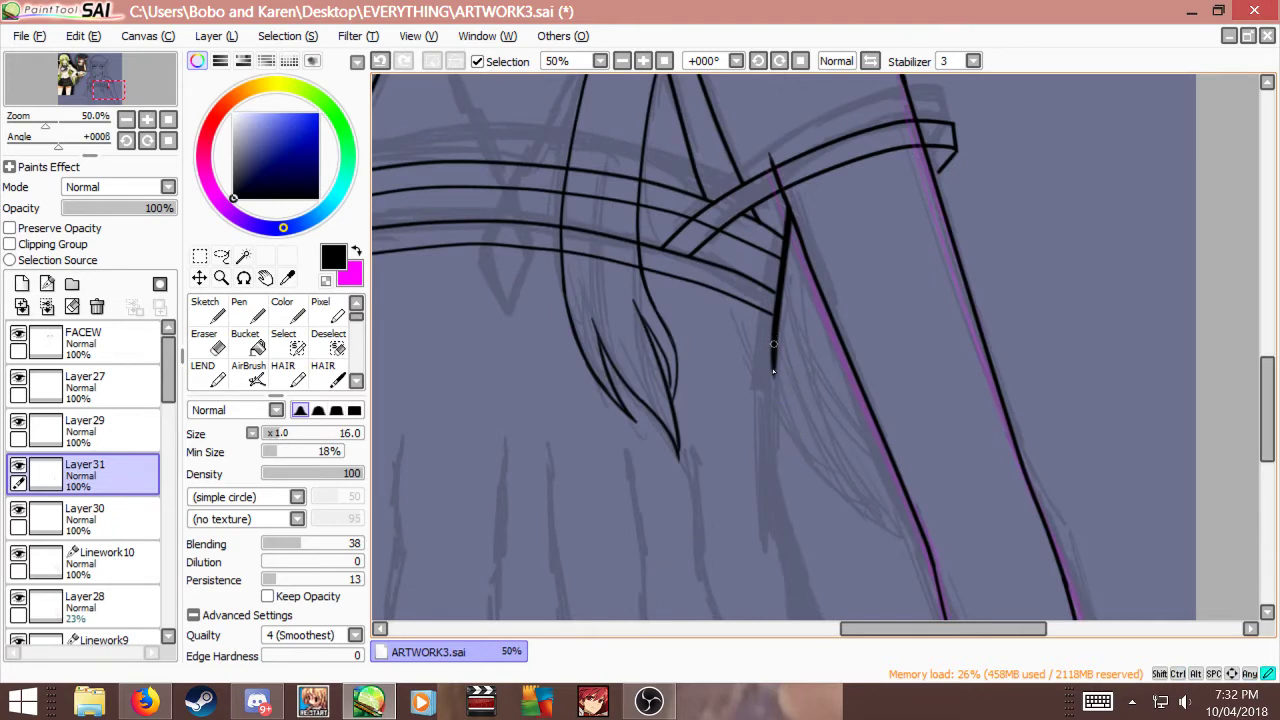
pyautogui.moveTo(772, 368); pyautogui.dragTo(771, 468)
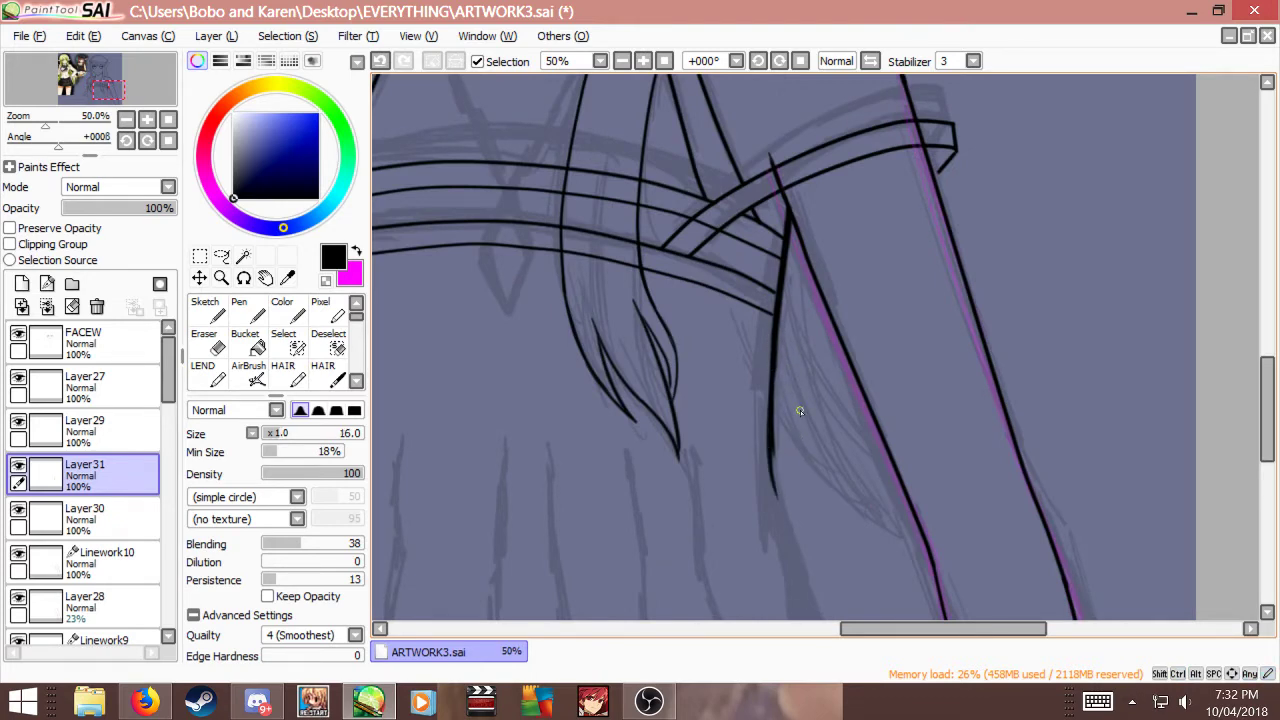
# Step: Narrow the torso's side line slightly with a transform
pyautogui.scroll(-1, 820, 316)
pyautogui.scroll(-2, 820, 316)
pyautogui.scroll(3, 804, 349)
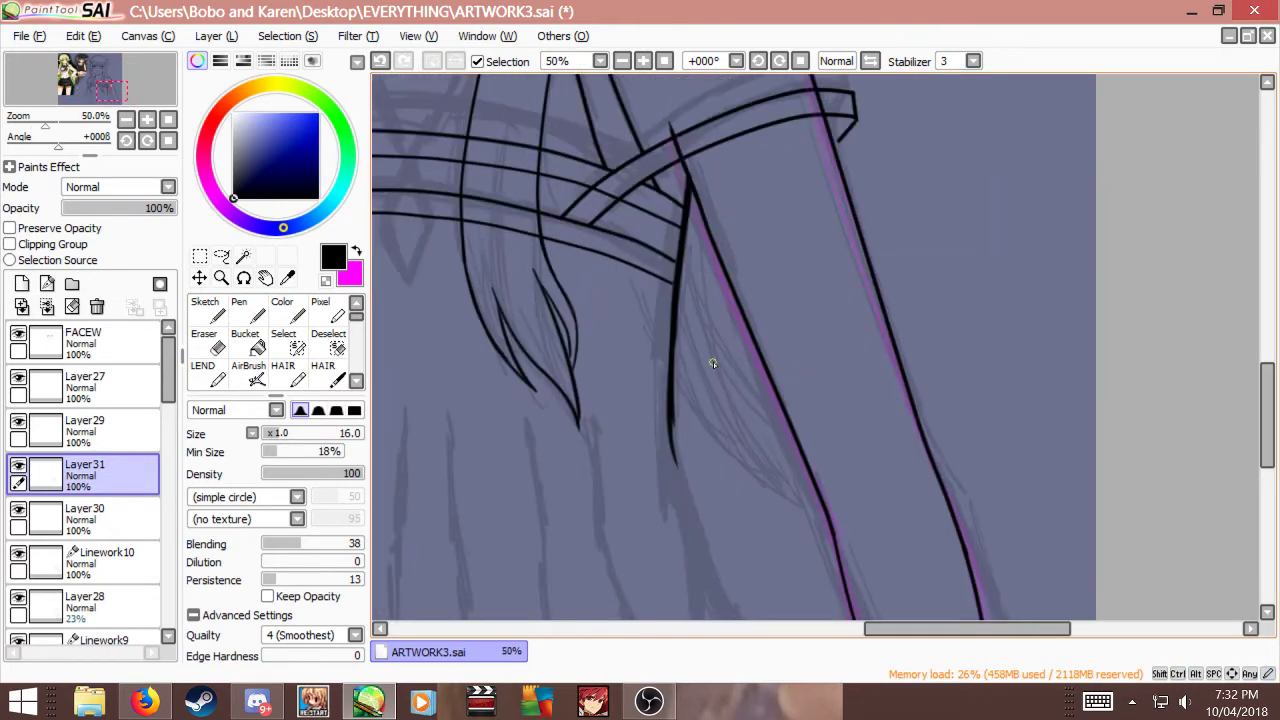
pyautogui.scroll(-2, 714, 361)
pyautogui.scroll(2, 730, 353)
pyautogui.hotkey('ctrl', 't')
pyautogui.moveTo(740, 355); pyautogui.dragTo(732, 355)
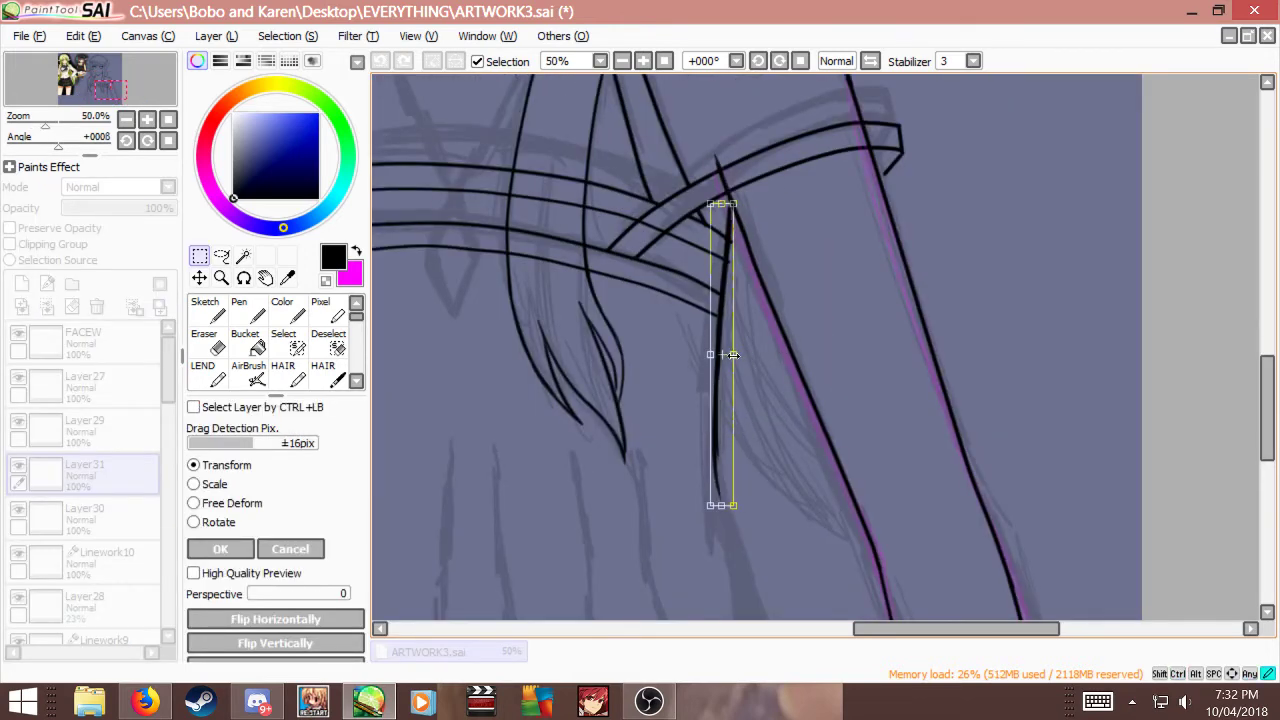
pyautogui.press('Return')
pyautogui.scroll(-2, 771, 355)
pyautogui.scroll(1, 718, 372)
pyautogui.scroll(-1, 714, 398)
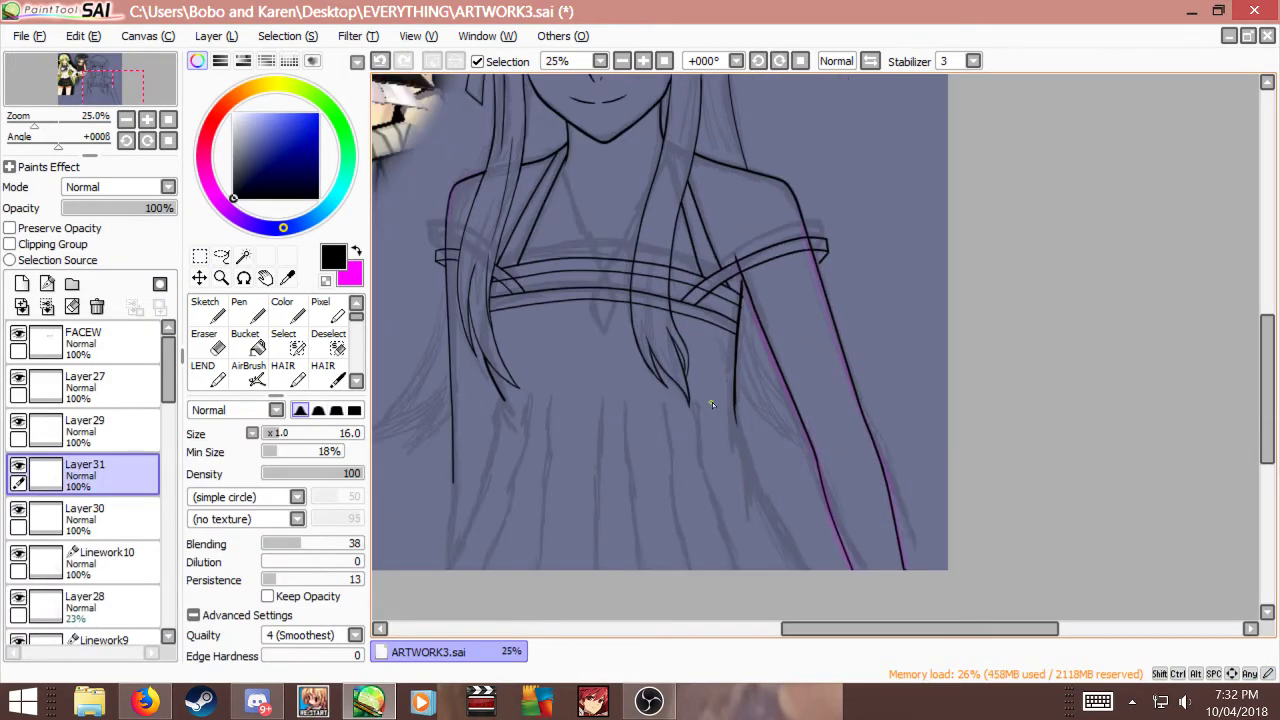
# Step: Slant the torso's side line with a second transform so its upper end leans toward the armpit
pyautogui.scroll(2, 686, 418)
pyautogui.hotkey('ctrl', 't')
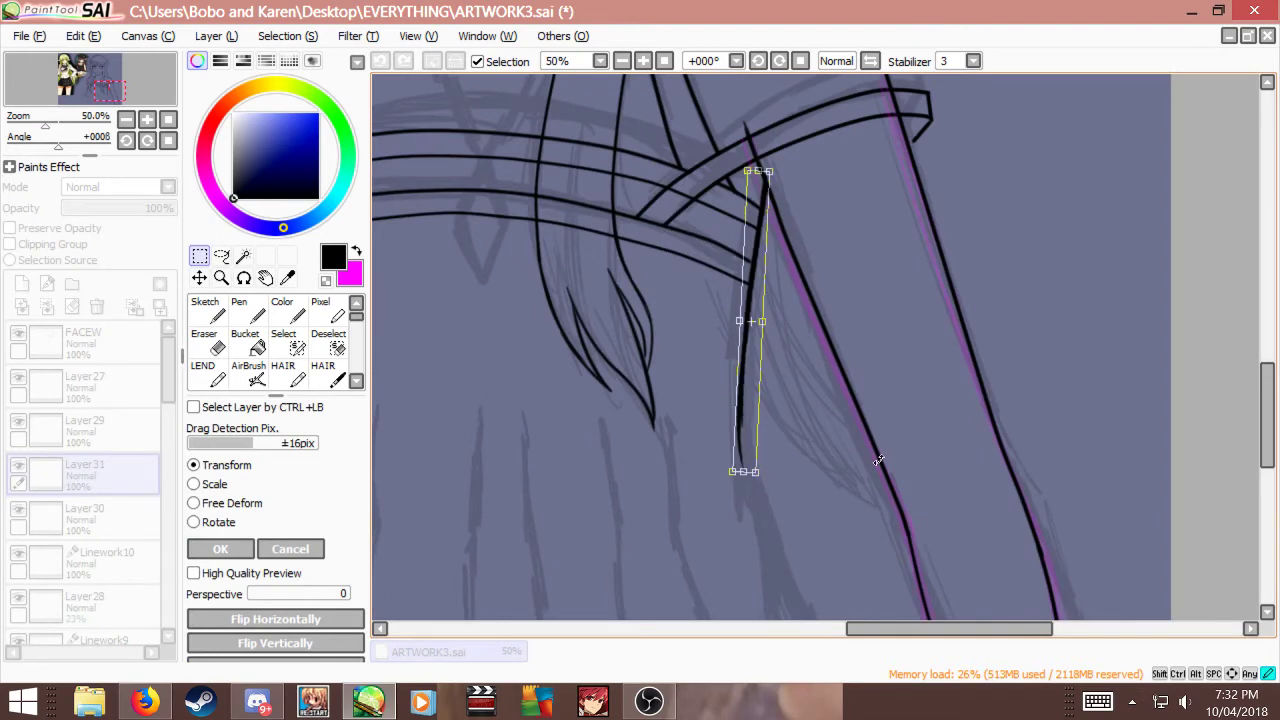
pyautogui.press('Return')
pyautogui.scroll(-1, 748, 345)
pyautogui.scroll(1, 750, 413)
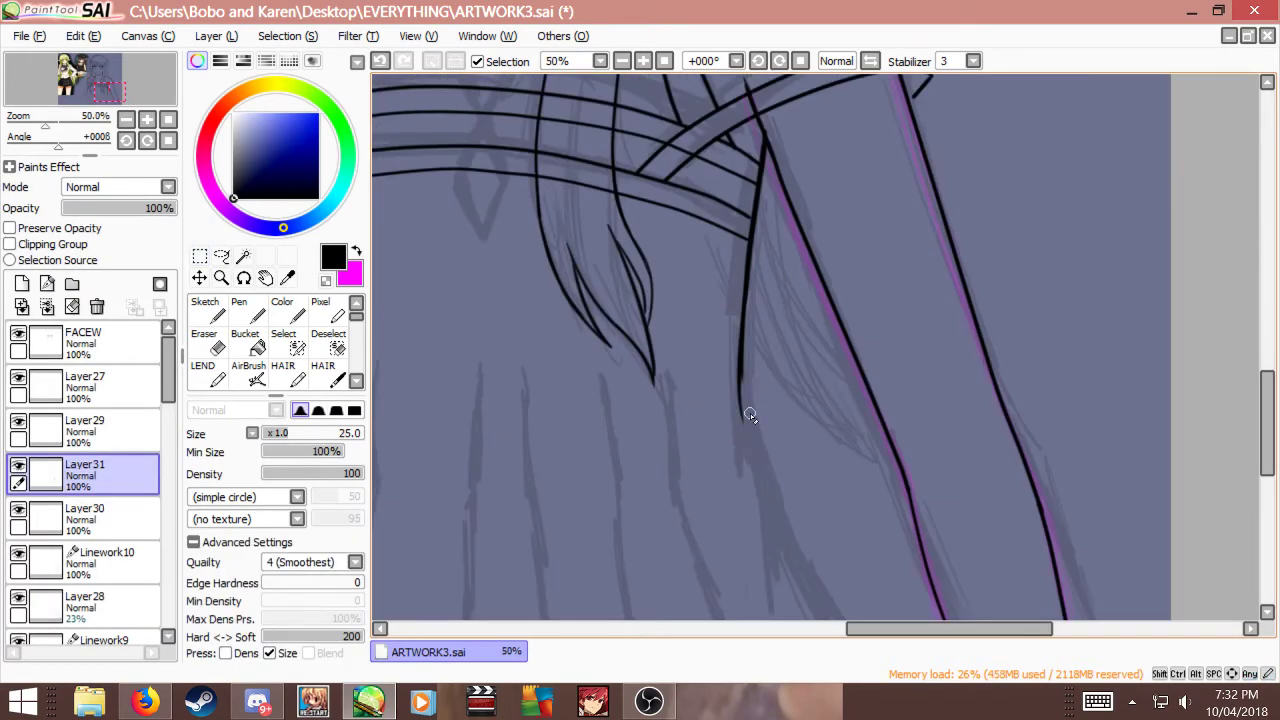
# Step: Redraw the lower end of the torso's side line as a smooth curved taper at size 16
pyautogui.scroll(1, 749, 410)
pyautogui.moveTo(716, 318); pyautogui.dragTo(731, 404)
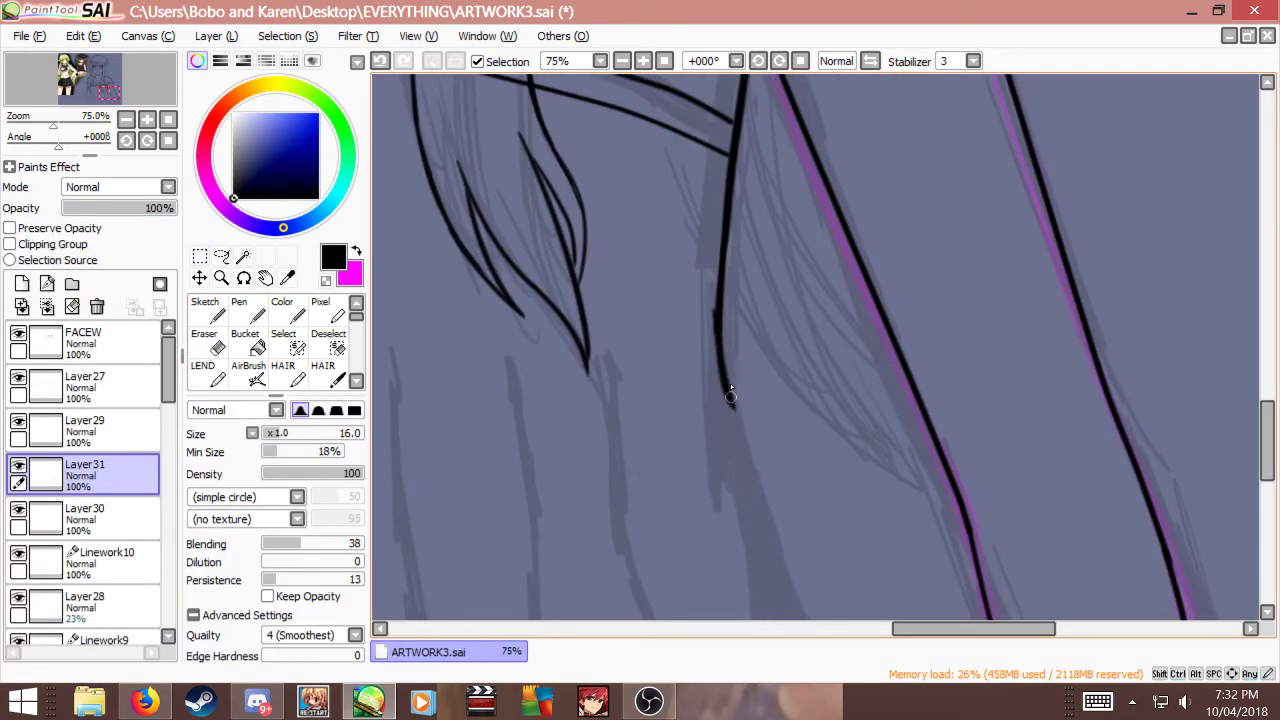
pyautogui.hotkey('ctrl', 'z')
pyautogui.moveTo(717, 318); pyautogui.dragTo(729, 405)
pyautogui.hotkey('ctrl', 'z')
pyautogui.moveTo(717, 320); pyautogui.dragTo(728, 391)
pyautogui.press('e')
pyautogui.press('n')
pyautogui.scroll(-5, 738, 305)
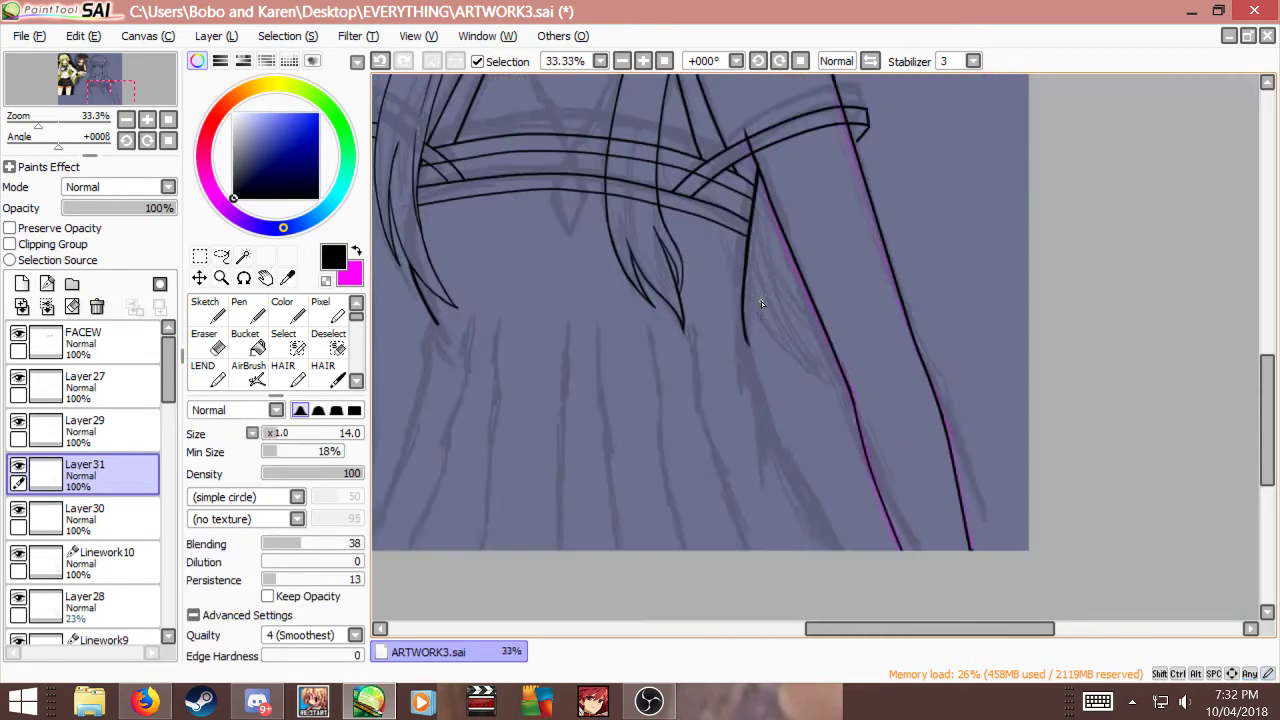
# Step: Reduce the pen size to 10 for inking the dress's pleats below the chest
pyautogui.scroll(3, 603, 359)
pyautogui.scroll(-1, 523, 314)
pyautogui.scroll(1, 522, 319)
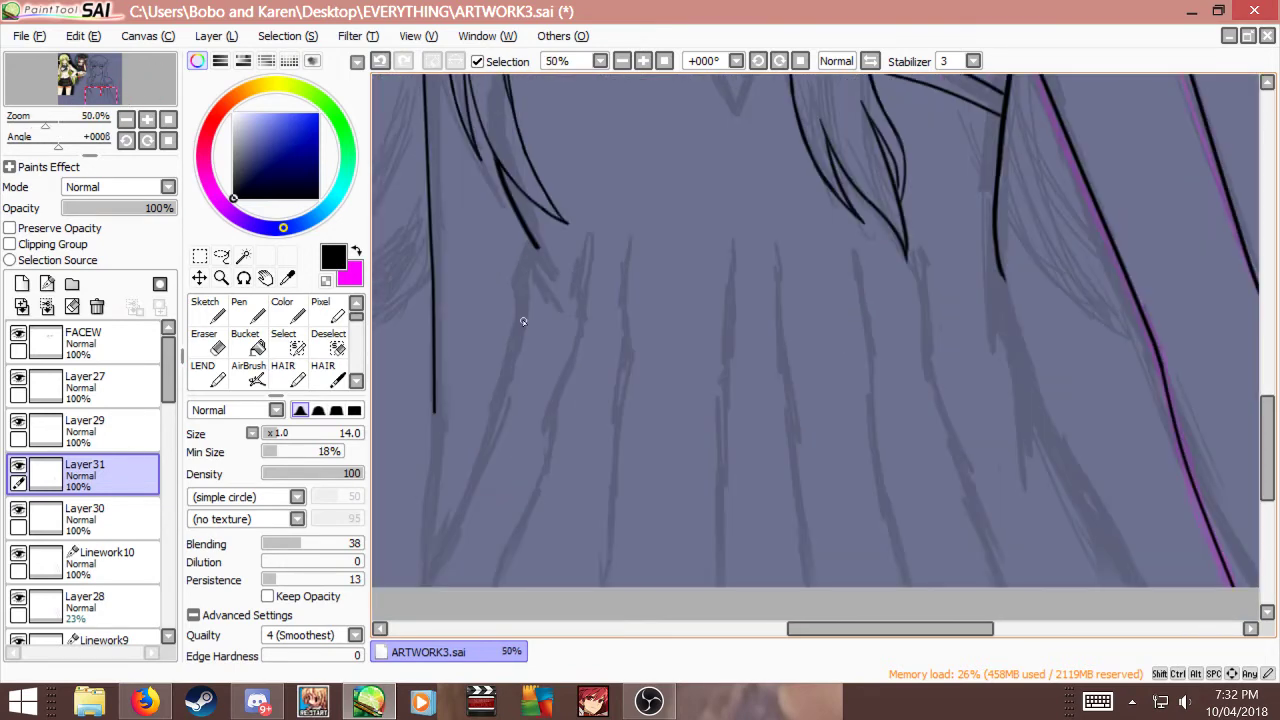
pyautogui.scroll(1, 519, 232)
pyautogui.press('[')
pyautogui.press('[')
pyautogui.press('[')
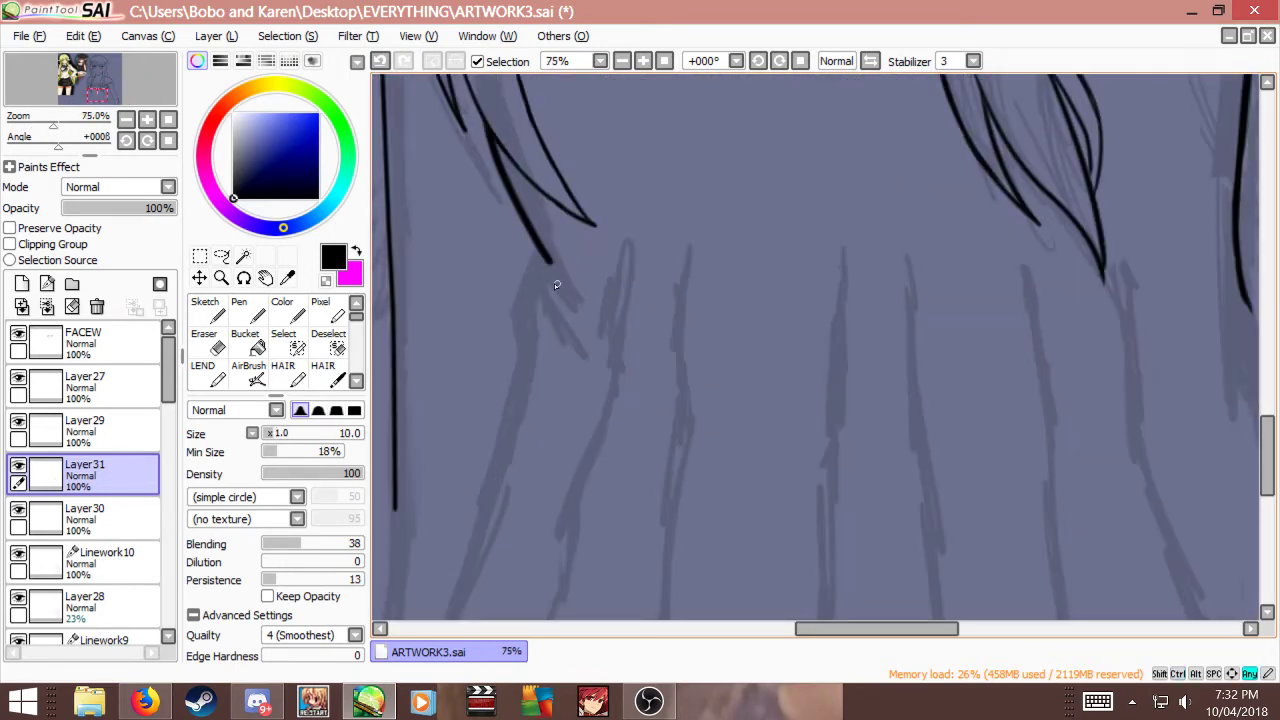
# Step: Ink the branching fold lines at the left waist and the upper part of the left skirt edge along the sketch
pyautogui.moveTo(545, 260); pyautogui.dragTo(546, 272)
pyautogui.moveTo(530, 274); pyautogui.dragTo(566, 344)
pyautogui.moveTo(539, 301); pyautogui.dragTo(550, 348)
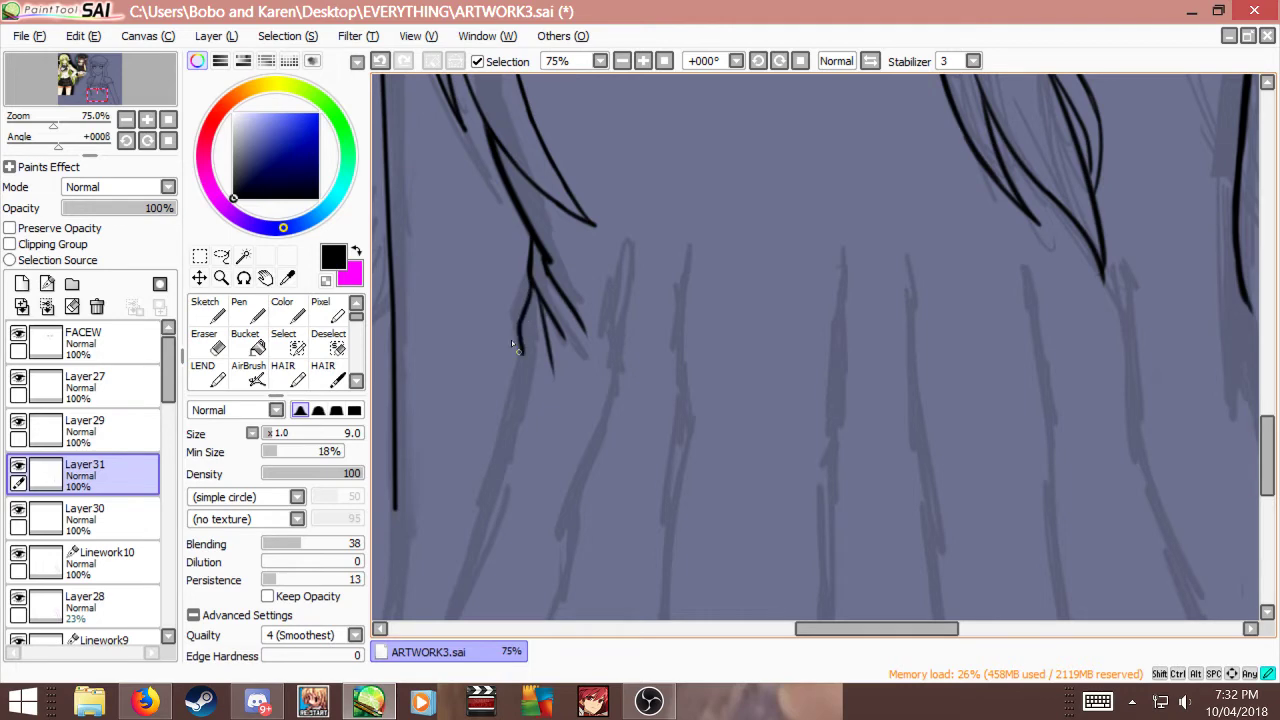
pyautogui.scroll(-2, 507, 329)
pyautogui.scroll(2, 607, 327)
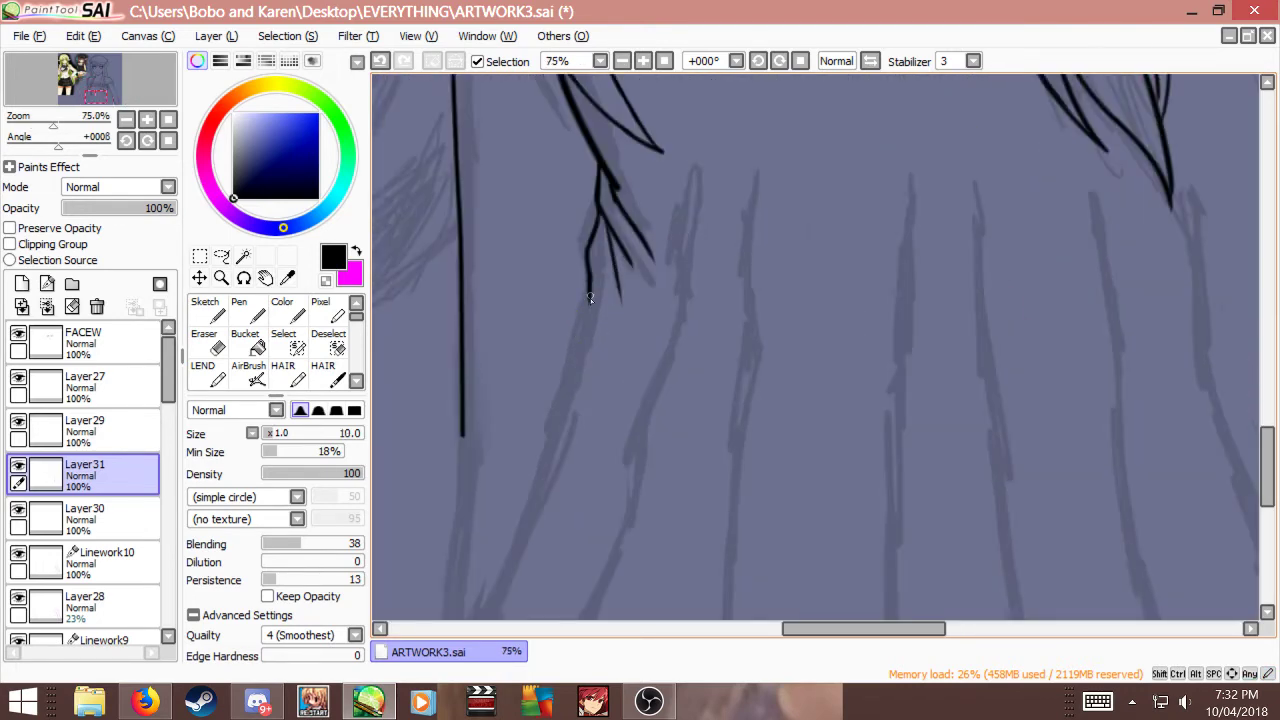
pyautogui.moveTo(590, 297); pyautogui.dragTo(490, 570)
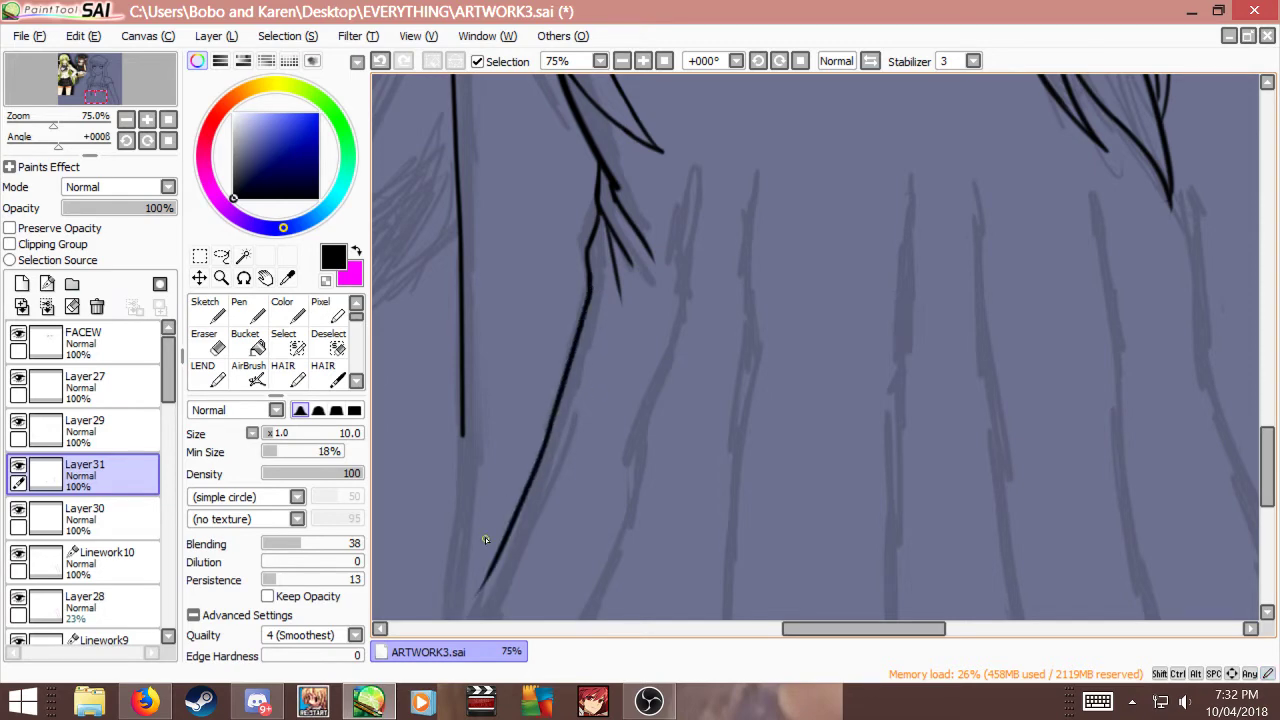
# Step: Erase the tapered end of the left skirt edge and redraw it farther down along the sketch with the size 10 brush
pyautogui.scroll(-2, 485, 537)
pyautogui.scroll(1, 680, 416)
pyautogui.scroll(-1, 655, 472)
pyautogui.scroll(3, 670, 505)
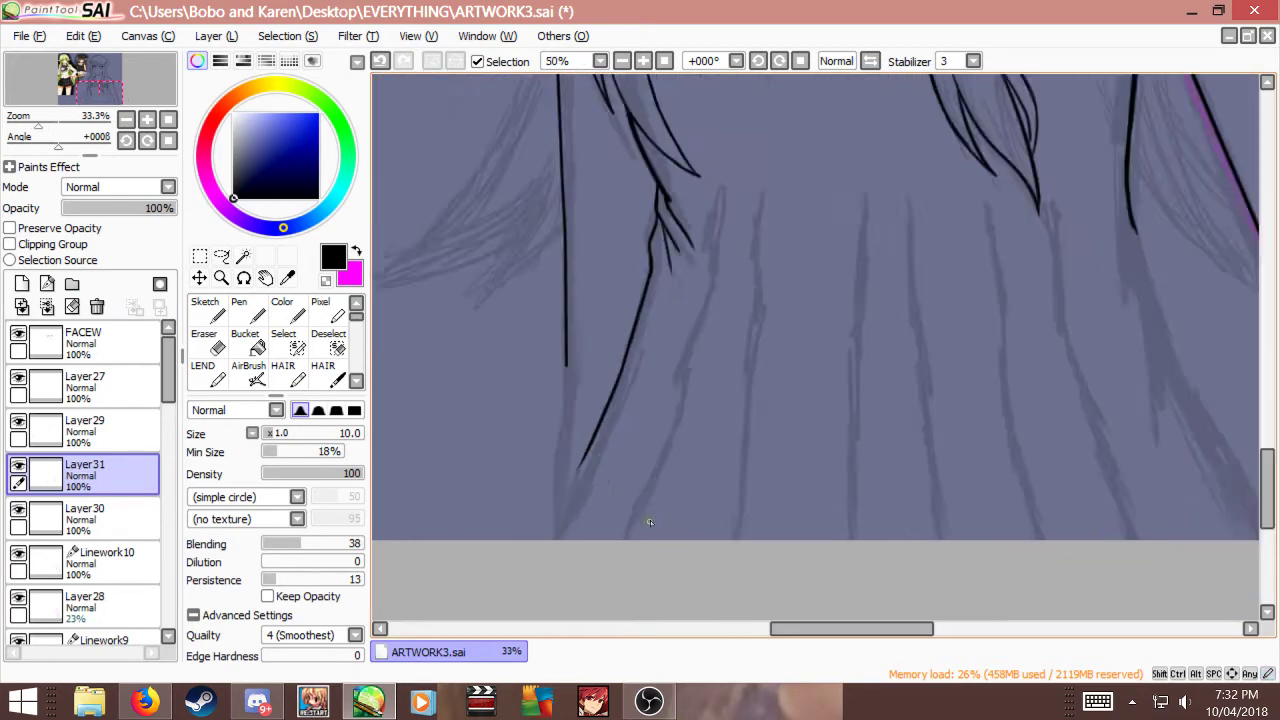
pyautogui.scroll(-1, 600, 518)
pyautogui.scroll(1, 520, 518)
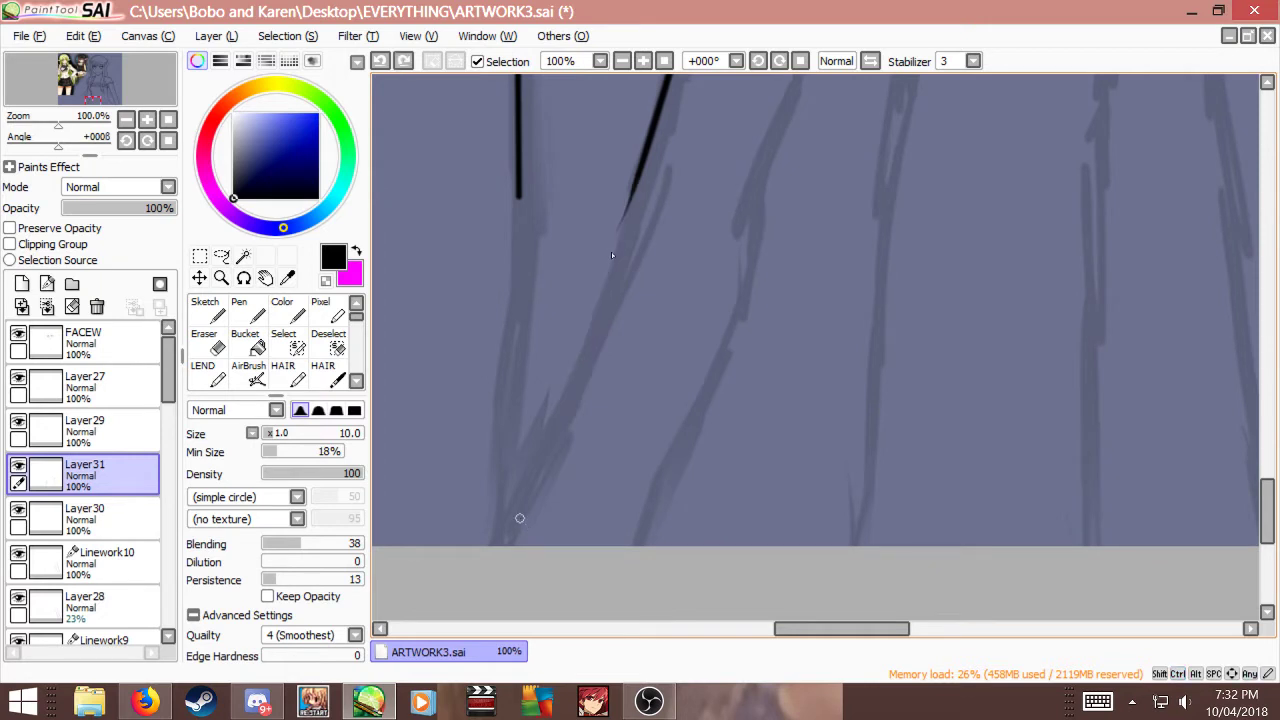
pyautogui.moveTo(646, 170); pyautogui.dragTo(592, 326)
pyautogui.press('e')
pyautogui.moveTo(631, 160); pyautogui.dragTo(600, 316)
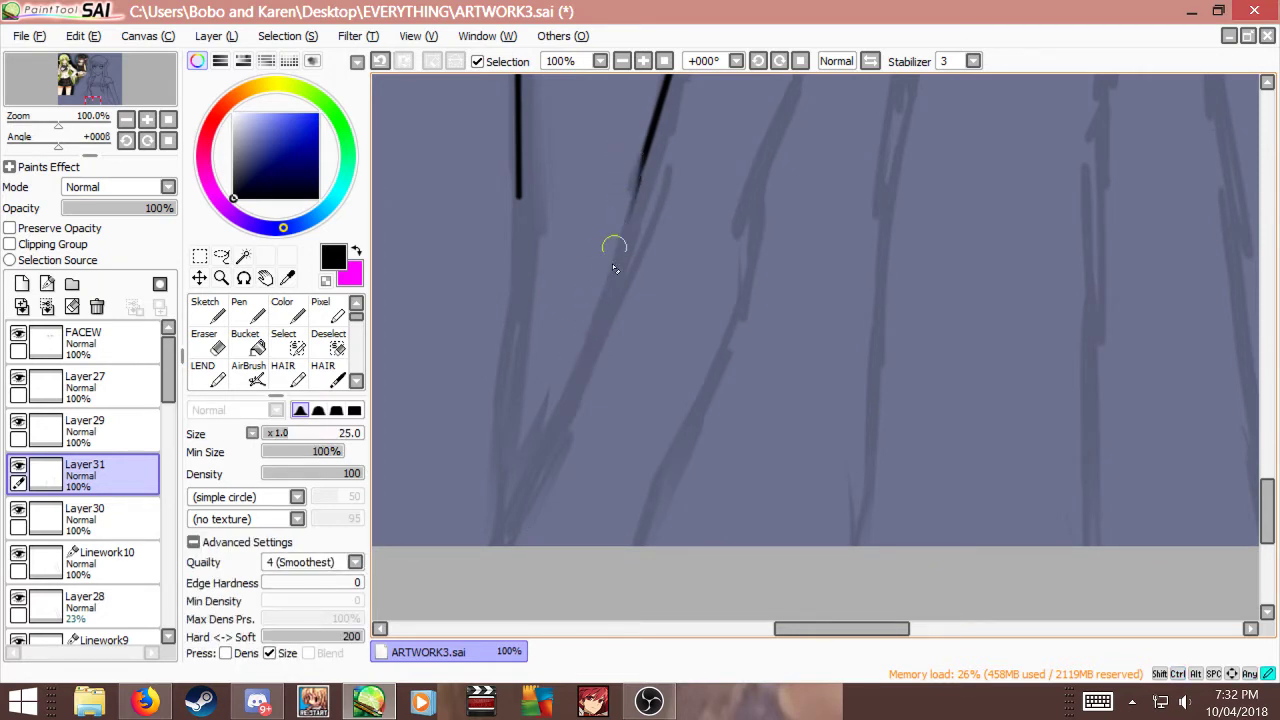
pyautogui.press('b')
pyautogui.moveTo(654, 128); pyautogui.dragTo(615, 278)
pyautogui.moveTo(641, 161); pyautogui.dragTo(577, 352)
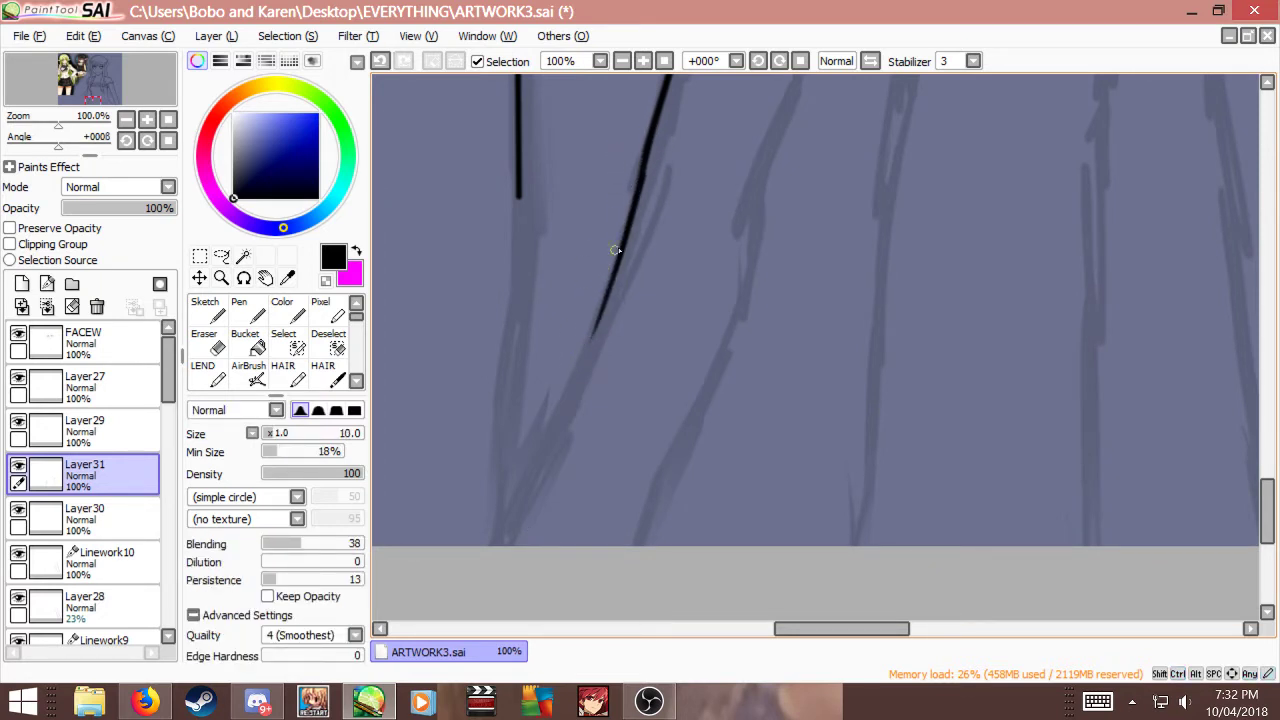
# Step: Continue the left skirt edge down to the bottom border of the canvas and tidy its end
pyautogui.moveTo(615, 251); pyautogui.dragTo(565, 412)
pyautogui.moveTo(601, 312); pyautogui.dragTo(523, 522)
pyautogui.moveTo(562, 414); pyautogui.dragTo(505, 545)
pyautogui.press('e')
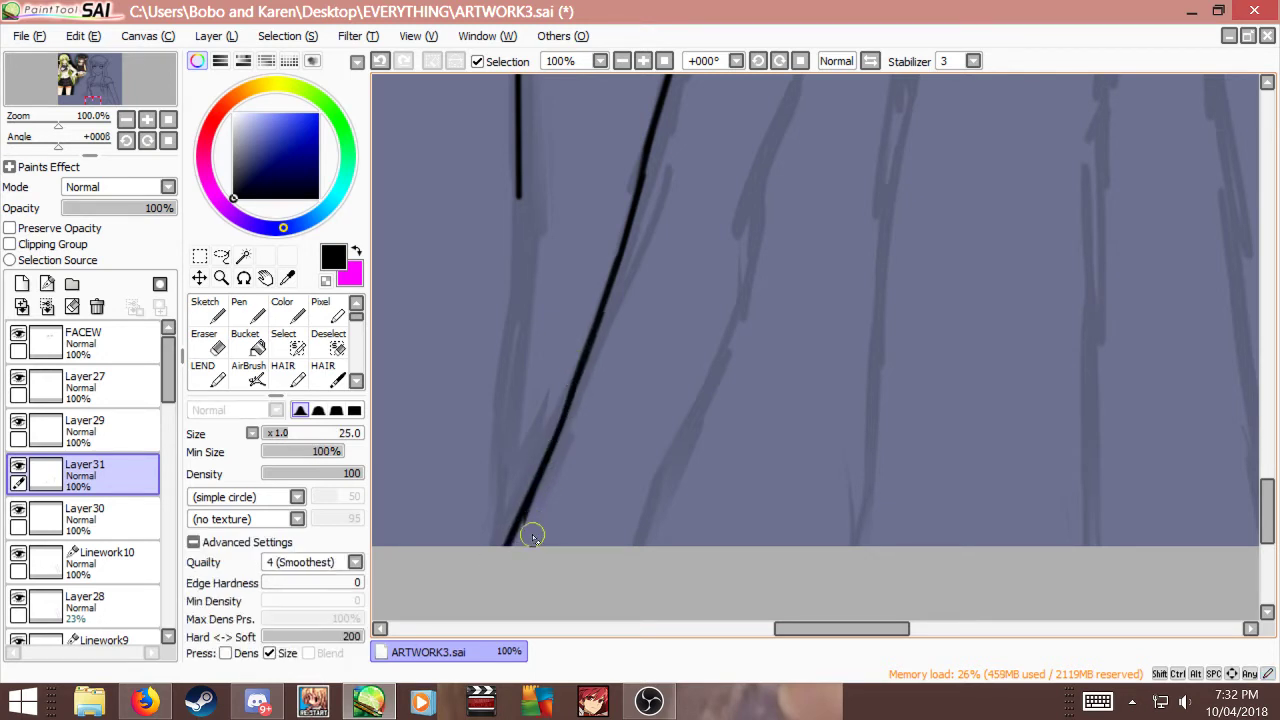
pyautogui.press('b')
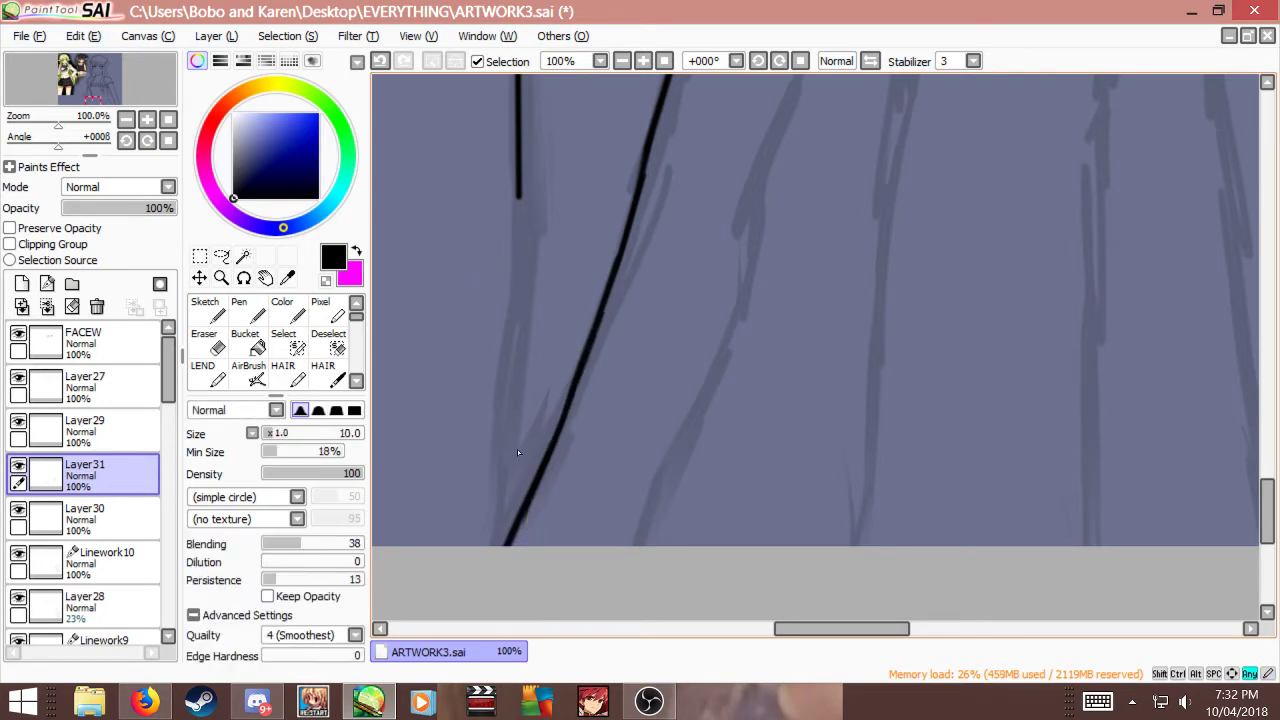
pyautogui.moveTo(521, 514); pyautogui.dragTo(506, 545)
pyautogui.scroll(-2, 607, 427)
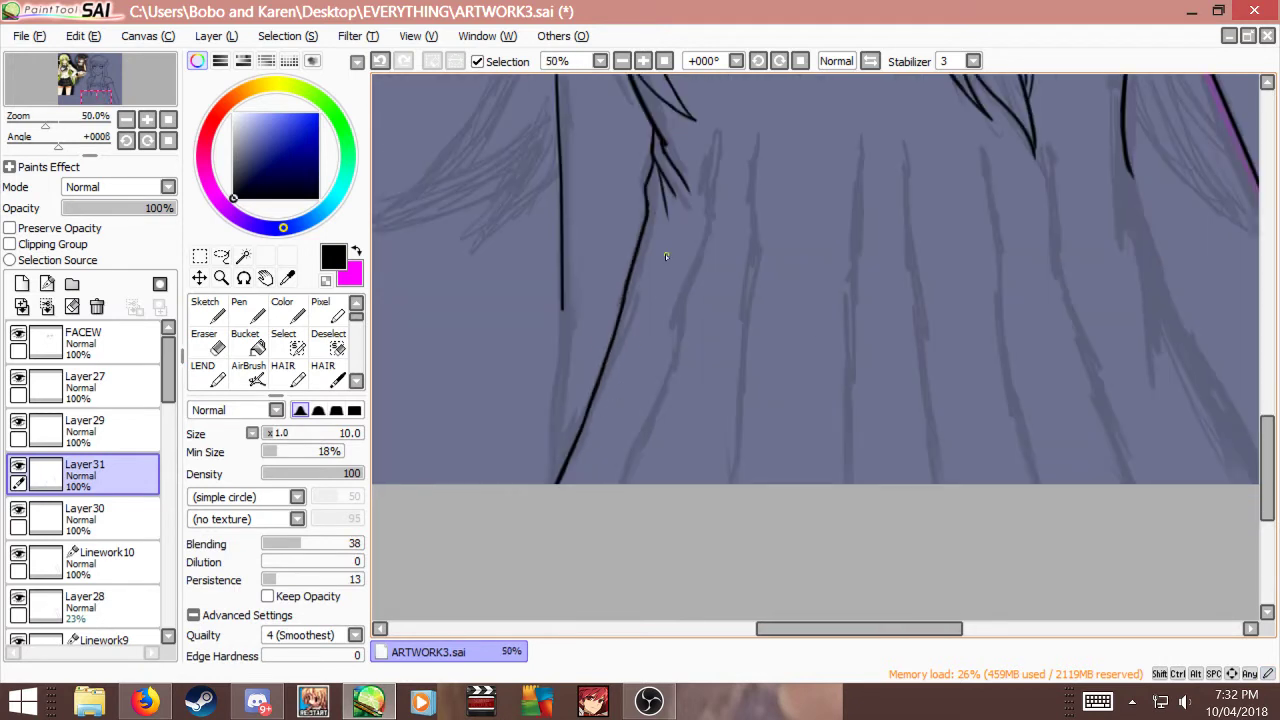
# Step: Even out the middle section of the left skirt edge with the eraser and brush
pyautogui.scroll(2, 668, 236)
pyautogui.press('e')
pyautogui.moveTo(572, 366)
pyautogui.mouseDown()
pyautogui.moveTo(586, 306)
pyautogui.moveTo(586, 359)
pyautogui.moveTo(597, 314)
pyautogui.mouseUp()
pyautogui.press('n')
pyautogui.hotkey('ctrl', 'z')
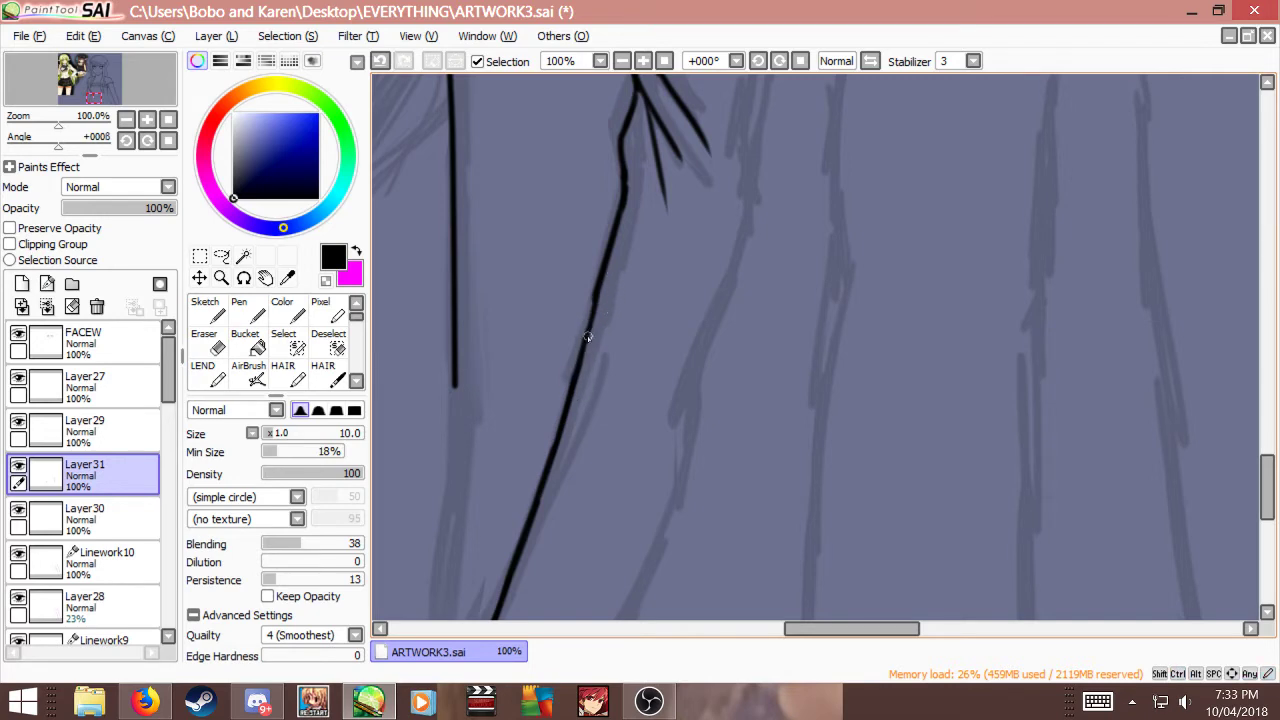
pyautogui.press('e')
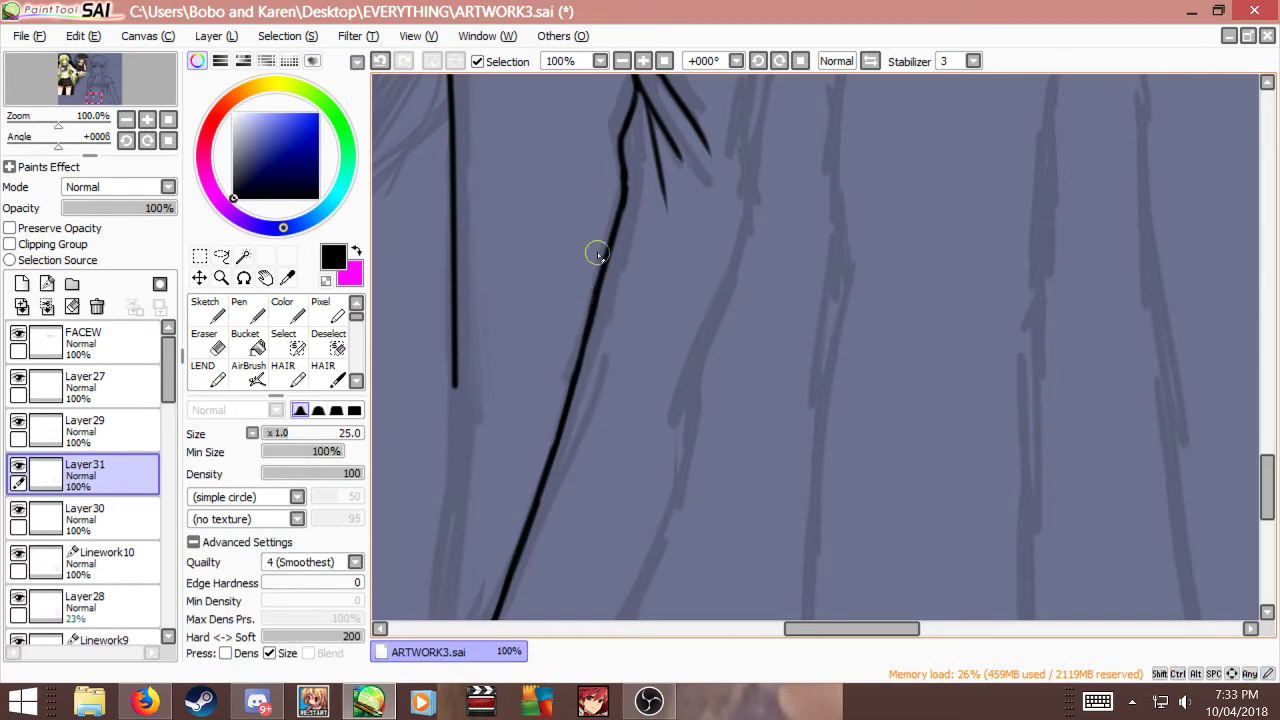
# Step: Switch to Firefox to check the artwork stream and chat on the Twitch channel page, and return to PaintTool SAI
pyautogui.scroll(-2, 594, 251)
pyautogui.scroll(-2, 630, 356)
pyautogui.scroll(2, 762, 188)
pyautogui.scroll(-2, 700, 270)
pyautogui.scroll(1, 705, 335)
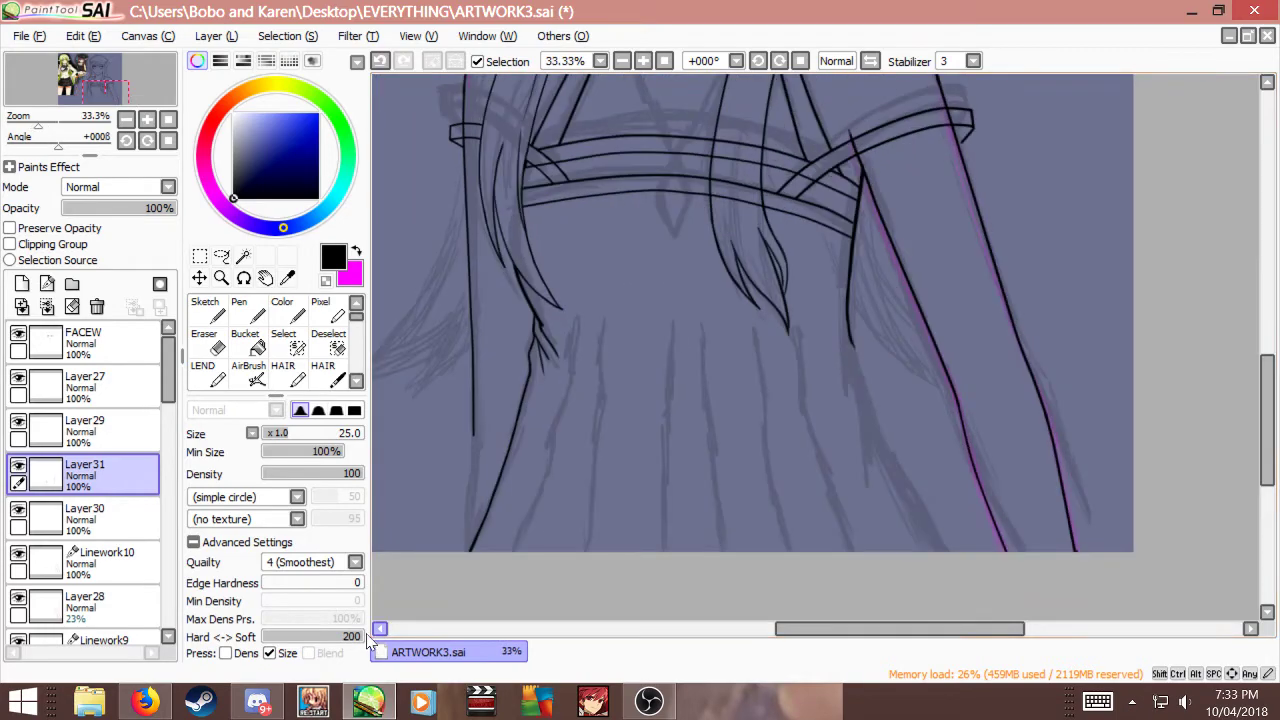
pyautogui.click(155, 704)
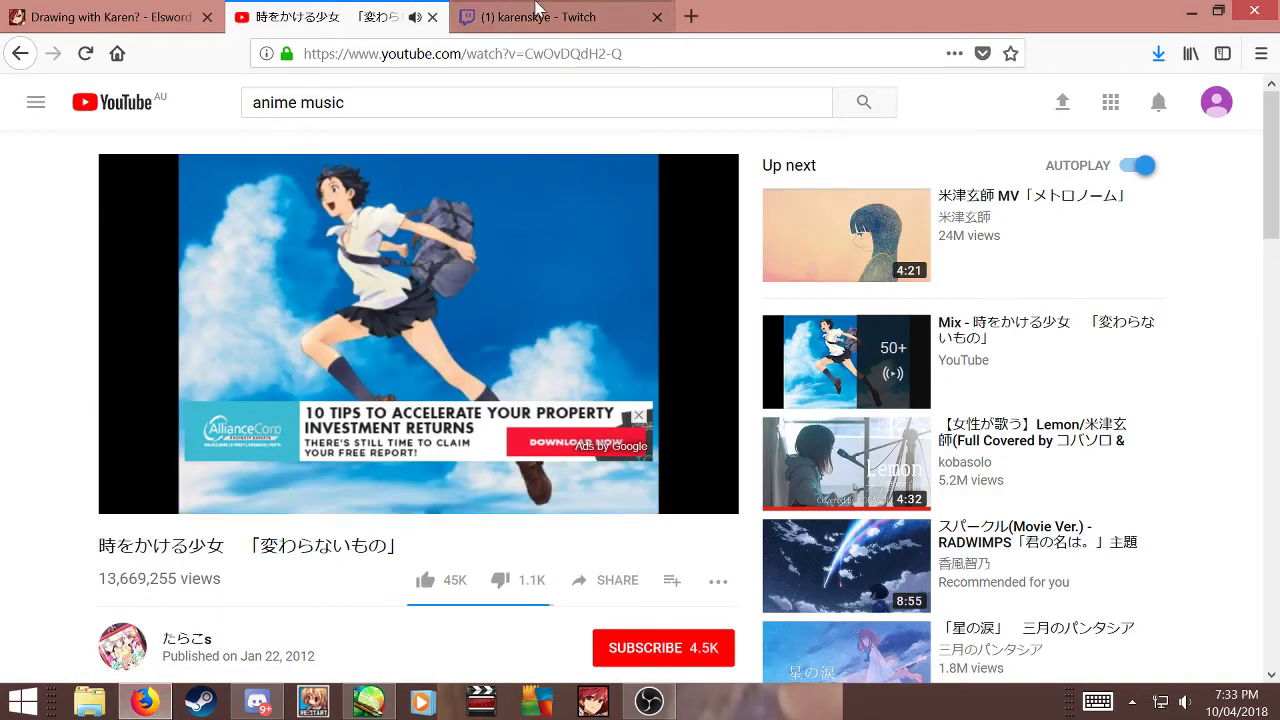
pyautogui.click(540, 17)
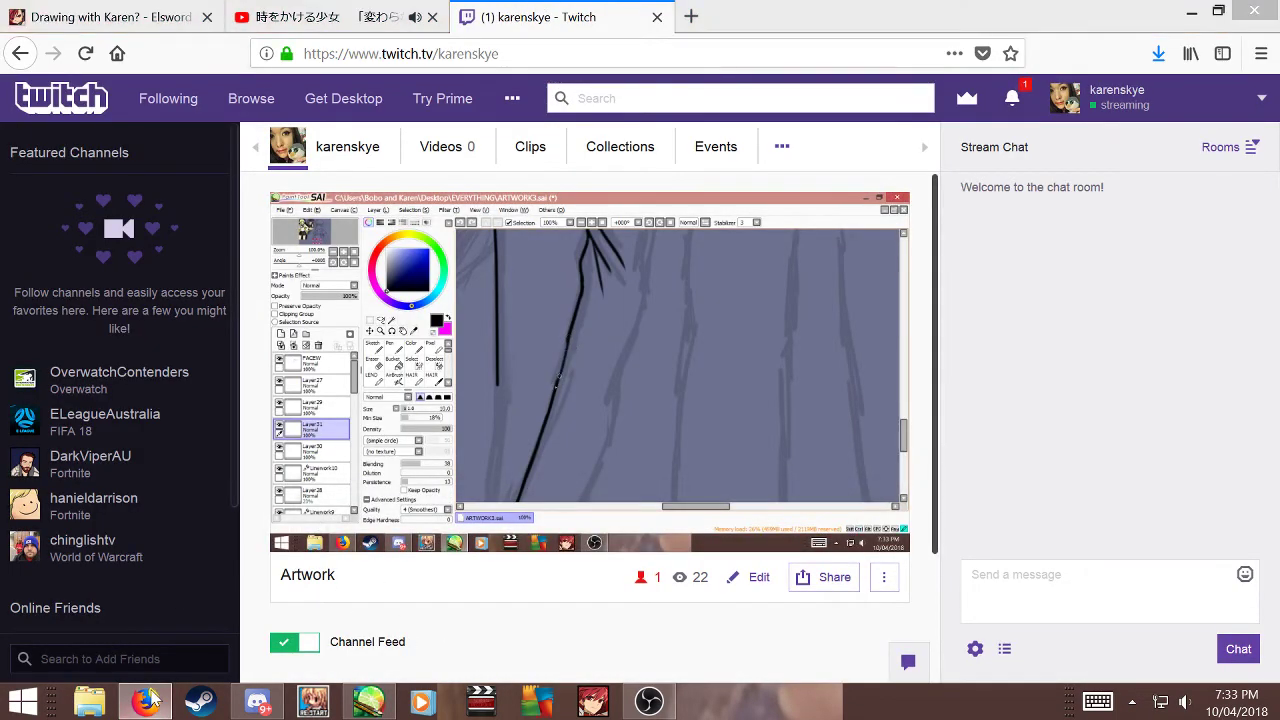
pyautogui.click(368, 703)
# Step: Try to ink two fold strokes branching from the lower end of the right waist line
pyautogui.scroll(-2, 640, 404)
pyautogui.scroll(4, 768, 467)
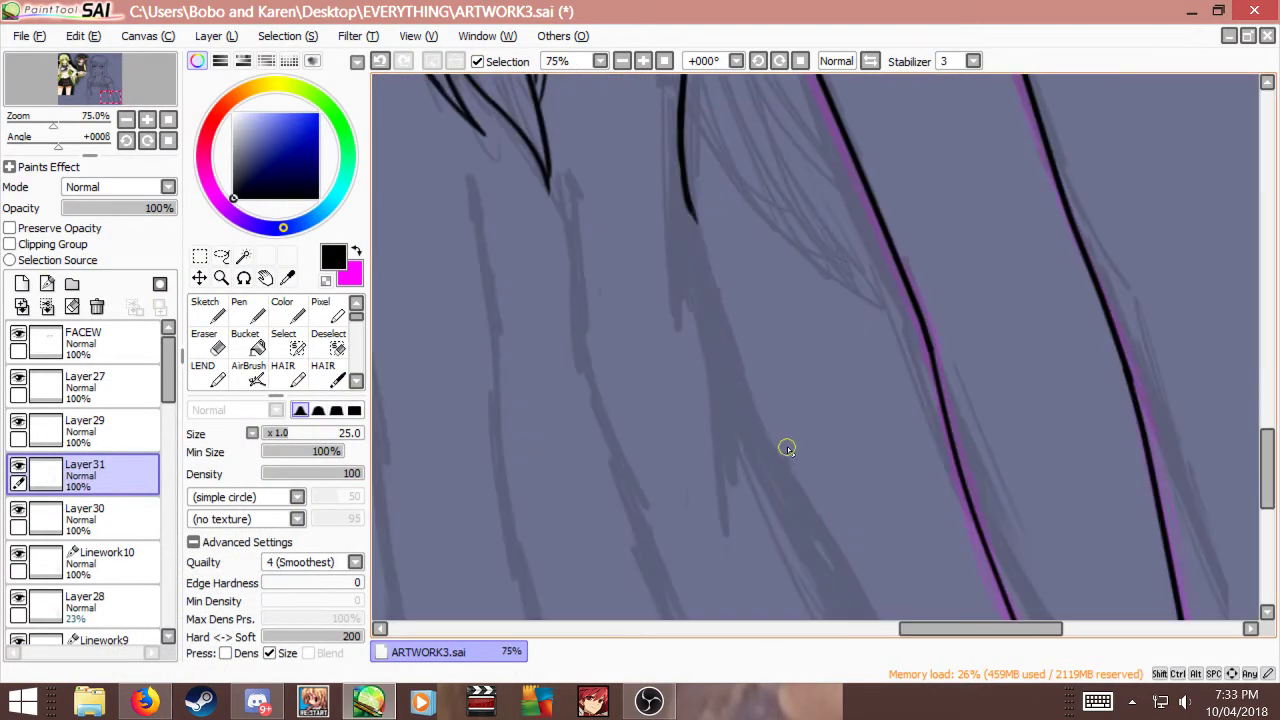
pyautogui.press('b')
pyautogui.moveTo(690, 210); pyautogui.dragTo(678, 308)
pyautogui.hotkey('ctrl', 'z')
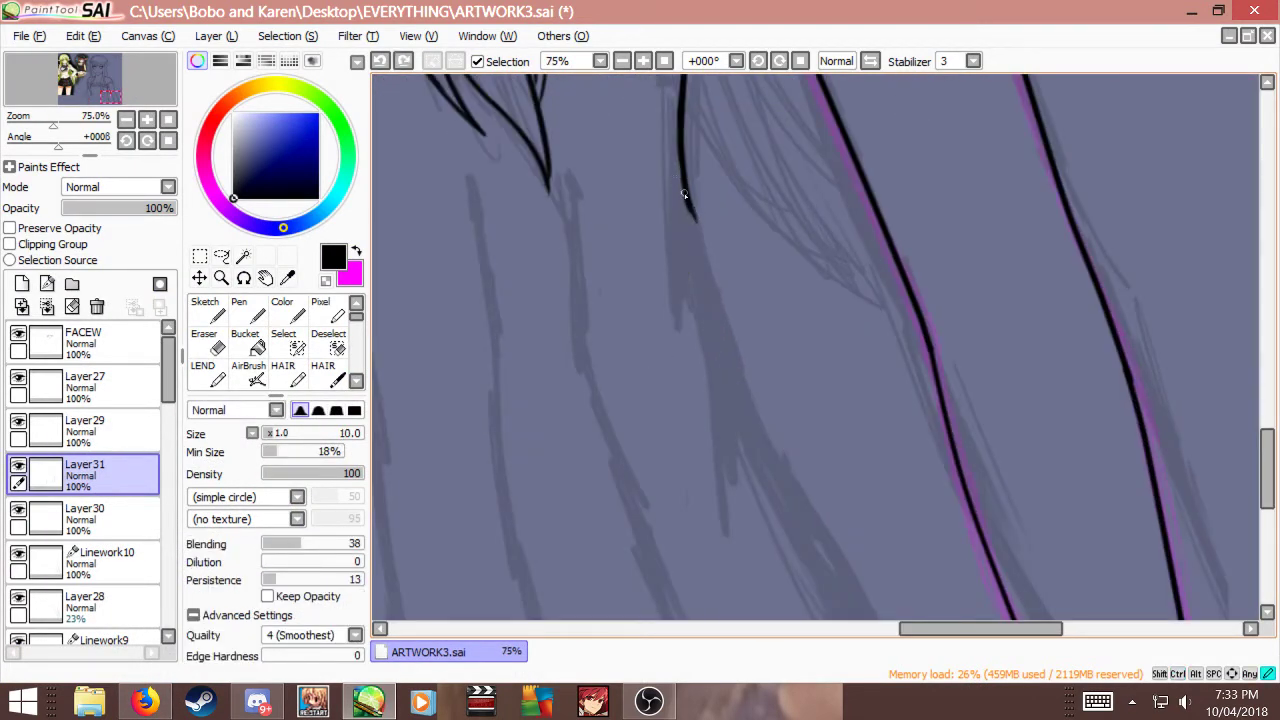
pyautogui.moveTo(688, 192); pyautogui.dragTo(667, 352)
pyautogui.moveTo(700, 225); pyautogui.dragTo(718, 394)
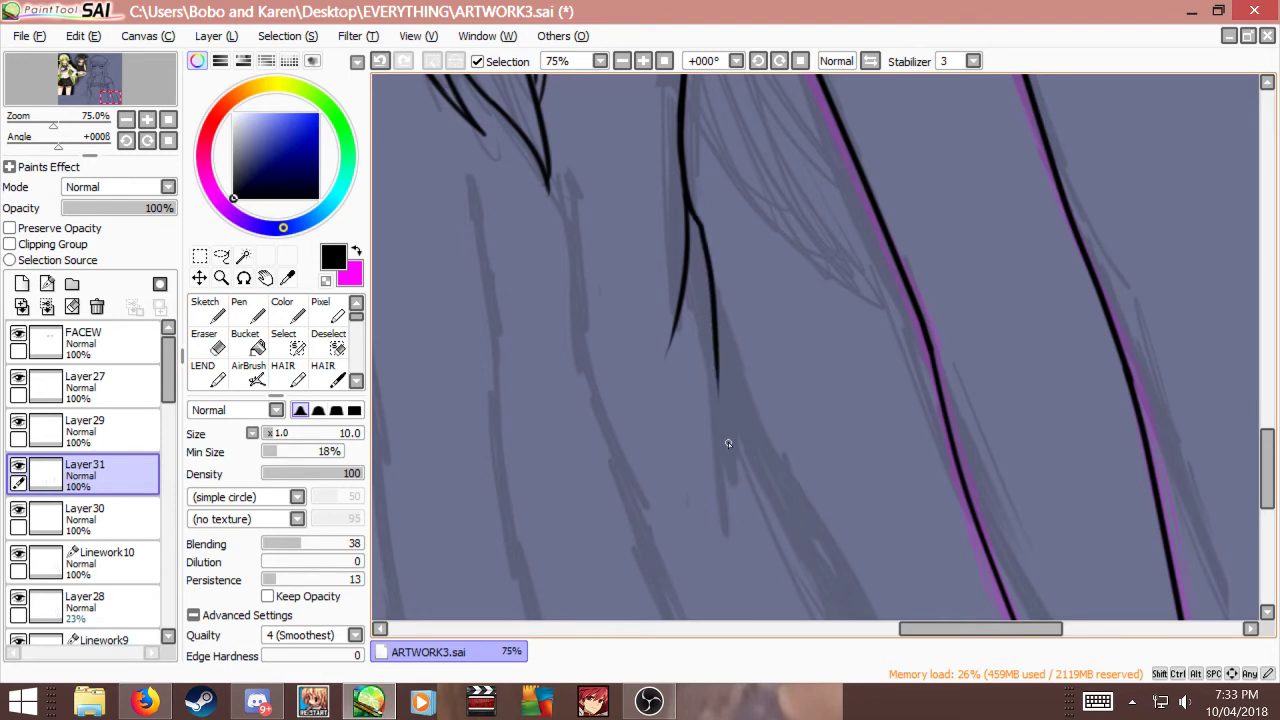
pyautogui.scroll(-2, 728, 442)
pyautogui.scroll(1, 743, 367)
pyautogui.hotkey('ctrl', 'z')
pyautogui.hotkey('ctrl', 'z')
pyautogui.scroll(-3, 790, 360)
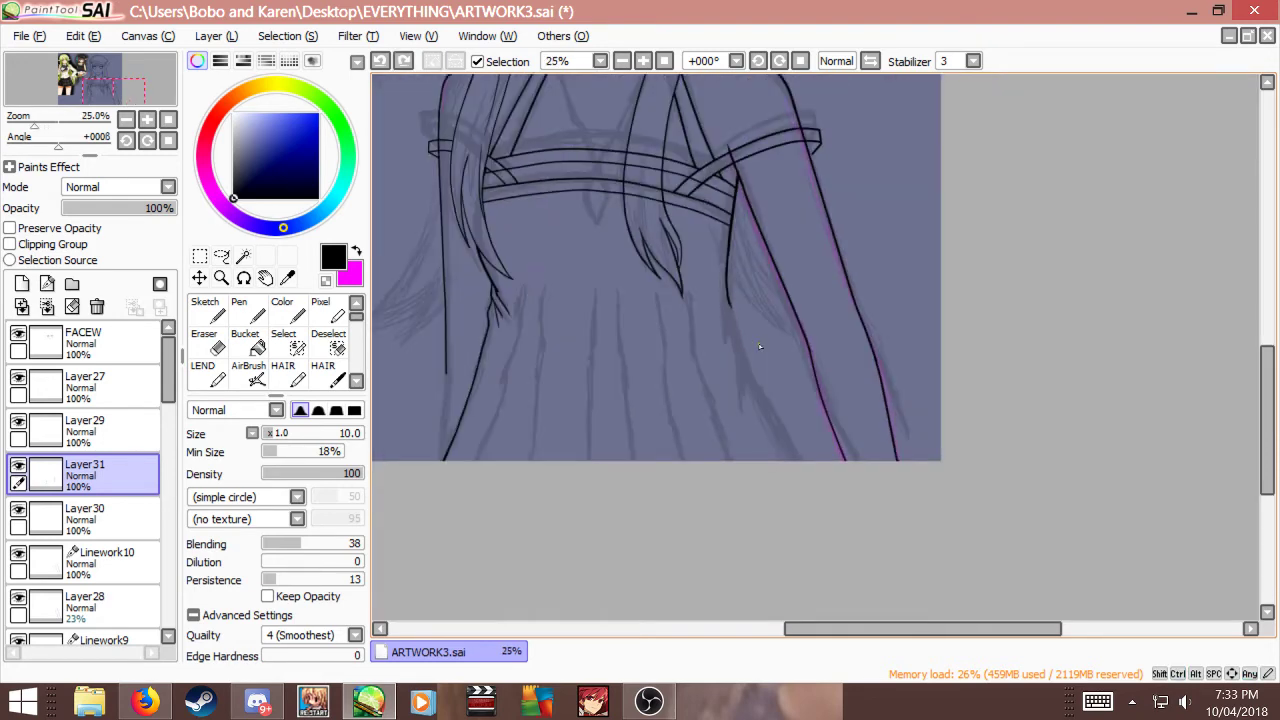
# Step: Extend the right waist line downward along the skirt sketch with the brush at size 12
pyautogui.scroll(3, 768, 382)
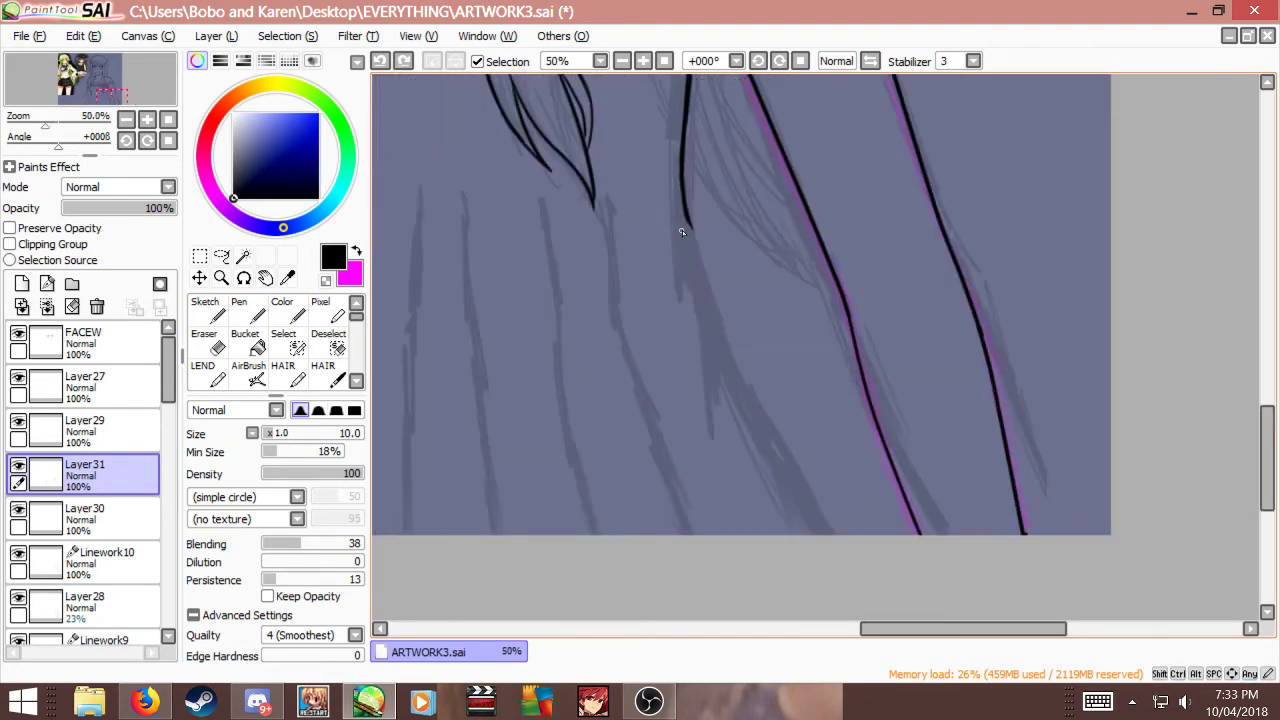
pyautogui.moveTo(687, 222); pyautogui.dragTo(725, 340)
pyautogui.hotkey('ctrl', 'z')
pyautogui.scroll(-3, 707, 345)
pyautogui.scroll(3, 712, 395)
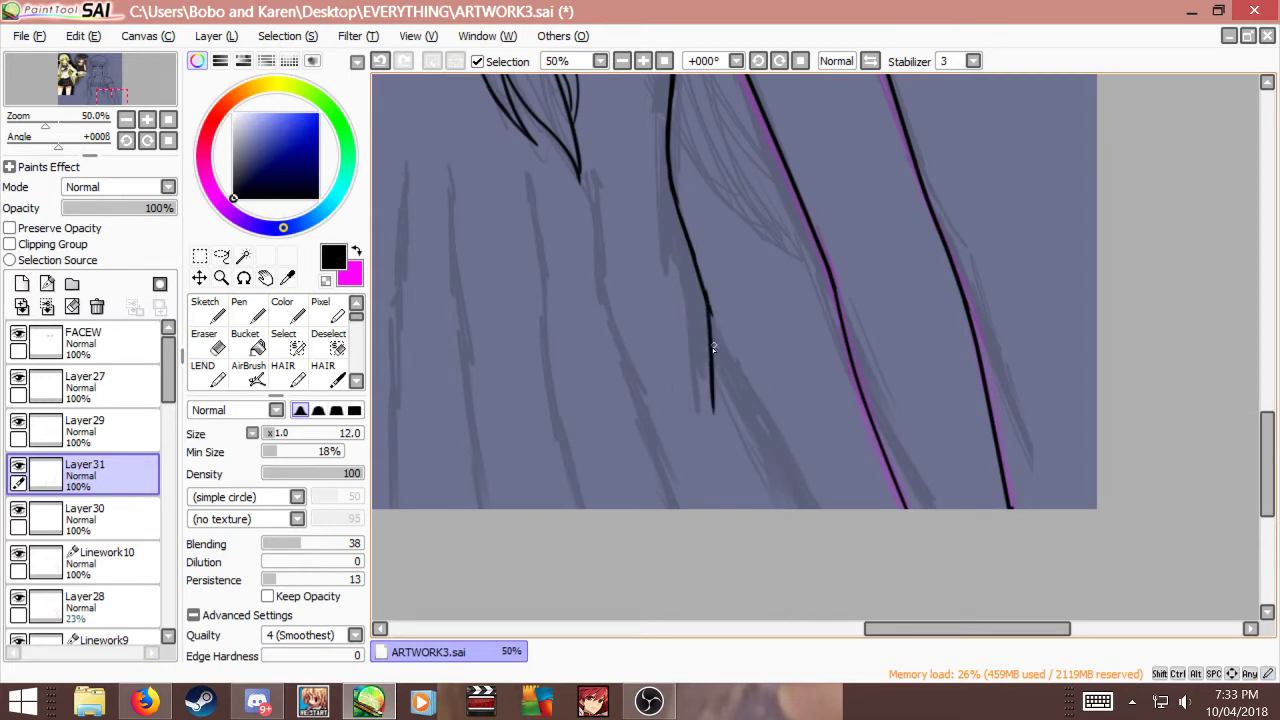
# Step: Ink a slightly curved fold stroke running down from the end of the right waist line, redoing it until it fits
pyautogui.hotkey('ctrl', 'z')
pyautogui.moveTo(709, 305); pyautogui.dragTo(705, 410)
pyautogui.hotkey('ctrl', 'z')
pyautogui.moveTo(708, 318); pyautogui.dragTo(705, 400)
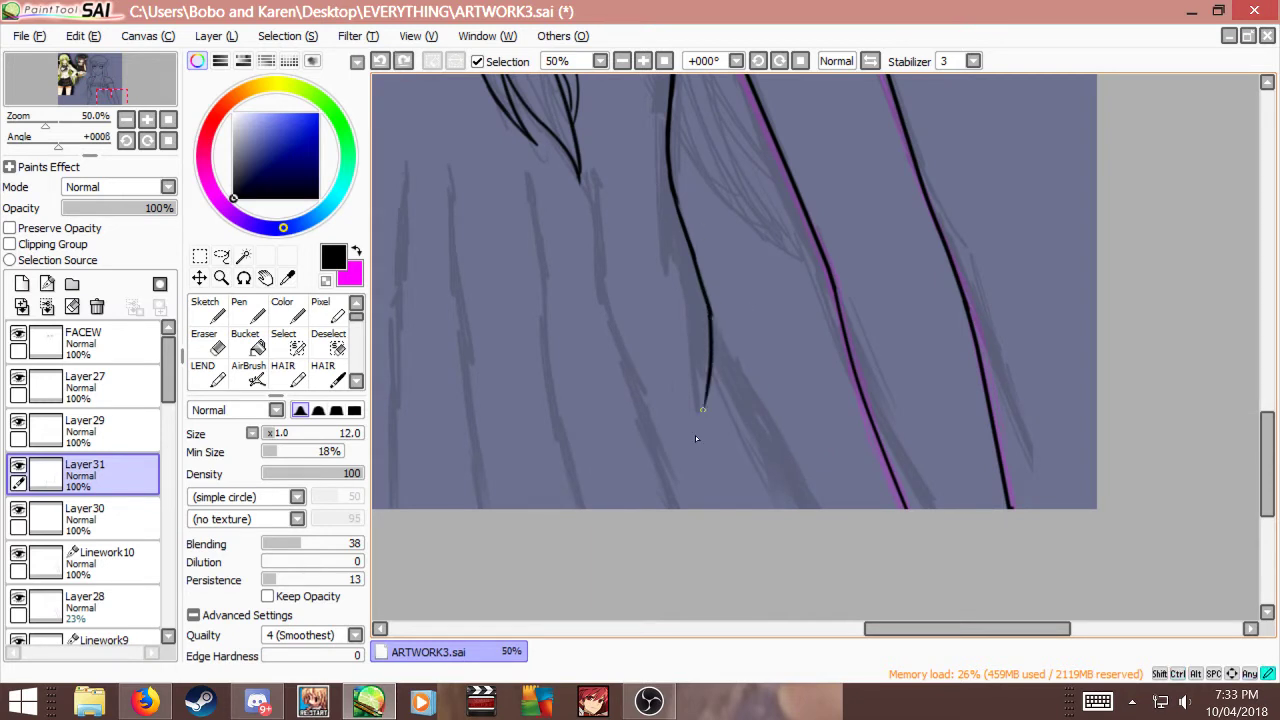
pyautogui.hotkey('ctrl', 'z')
pyautogui.moveTo(708, 312); pyautogui.dragTo(716, 420)
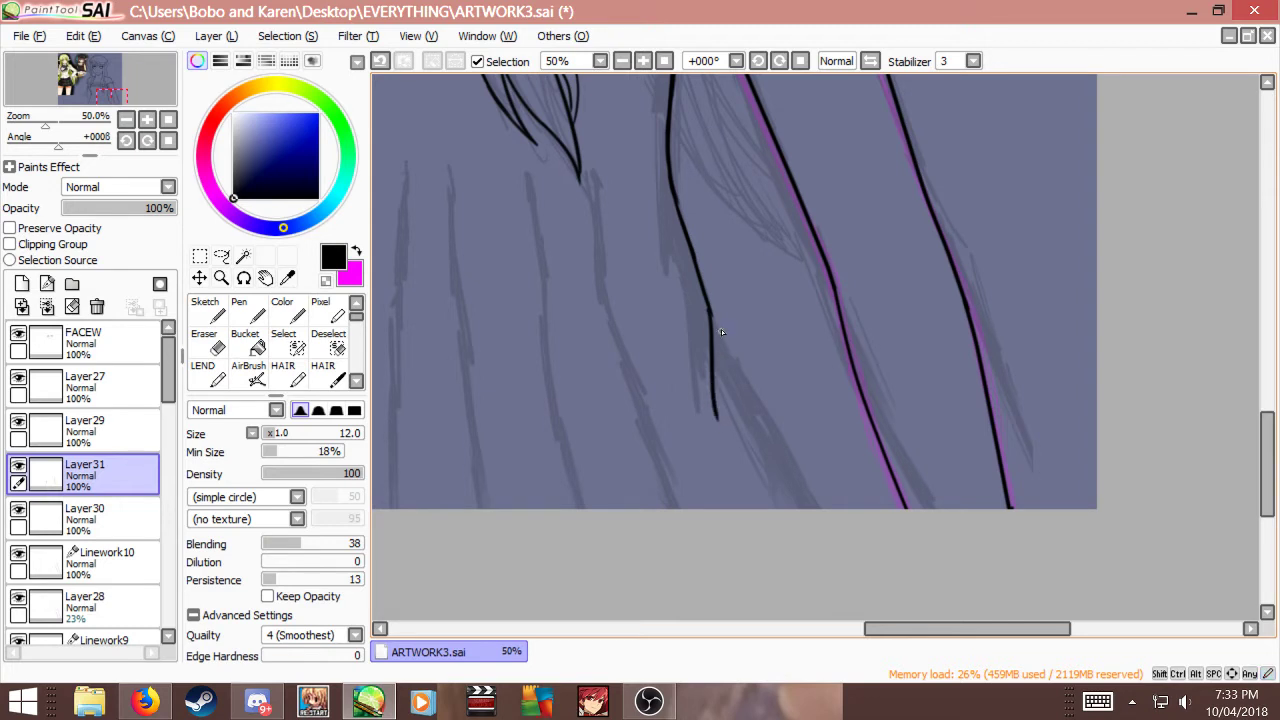
pyautogui.hotkey('ctrl', 'z')
pyautogui.moveTo(713, 326); pyautogui.dragTo(725, 458)
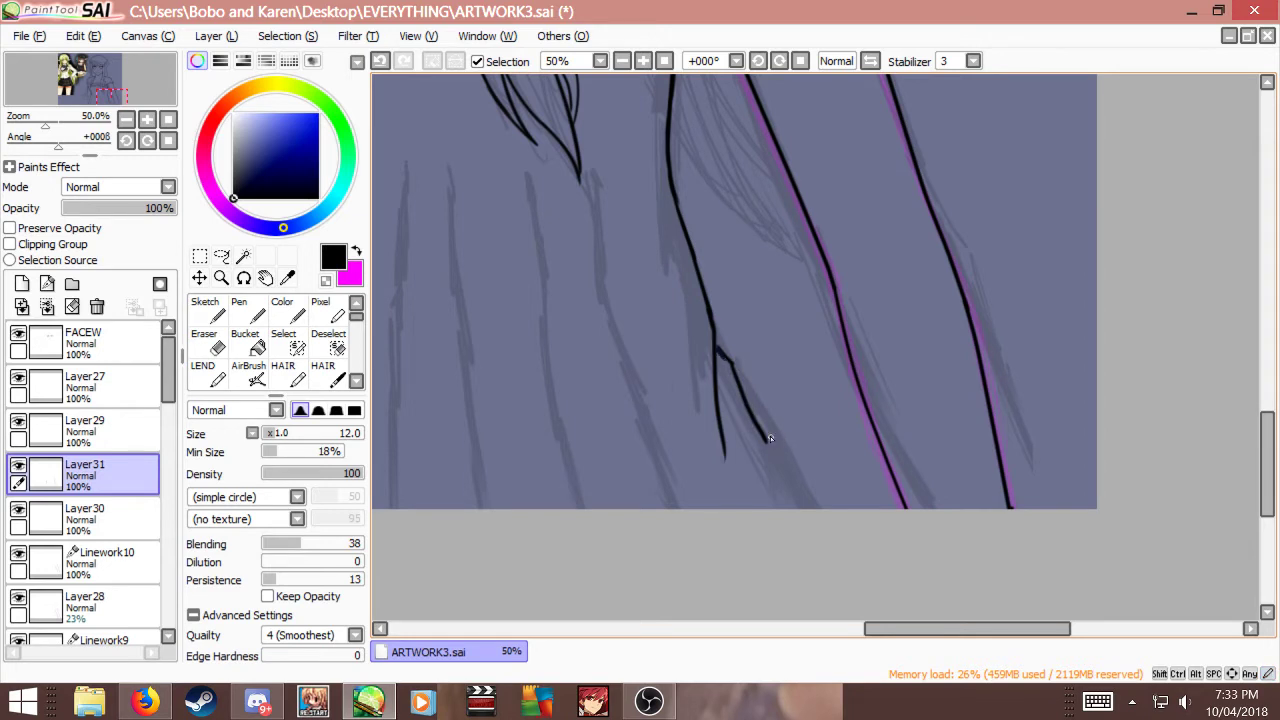
# Step: Ink and thicken the right skirt edge from the fold junction down to the bottom border of the canvas
pyautogui.moveTo(770, 436); pyautogui.dragTo(808, 497)
pyautogui.hotkey('ctrl', 'z')
pyautogui.moveTo(736, 376); pyautogui.dragTo(742, 398)
pyautogui.scroll(1, 736, 472)
pyautogui.press('e')
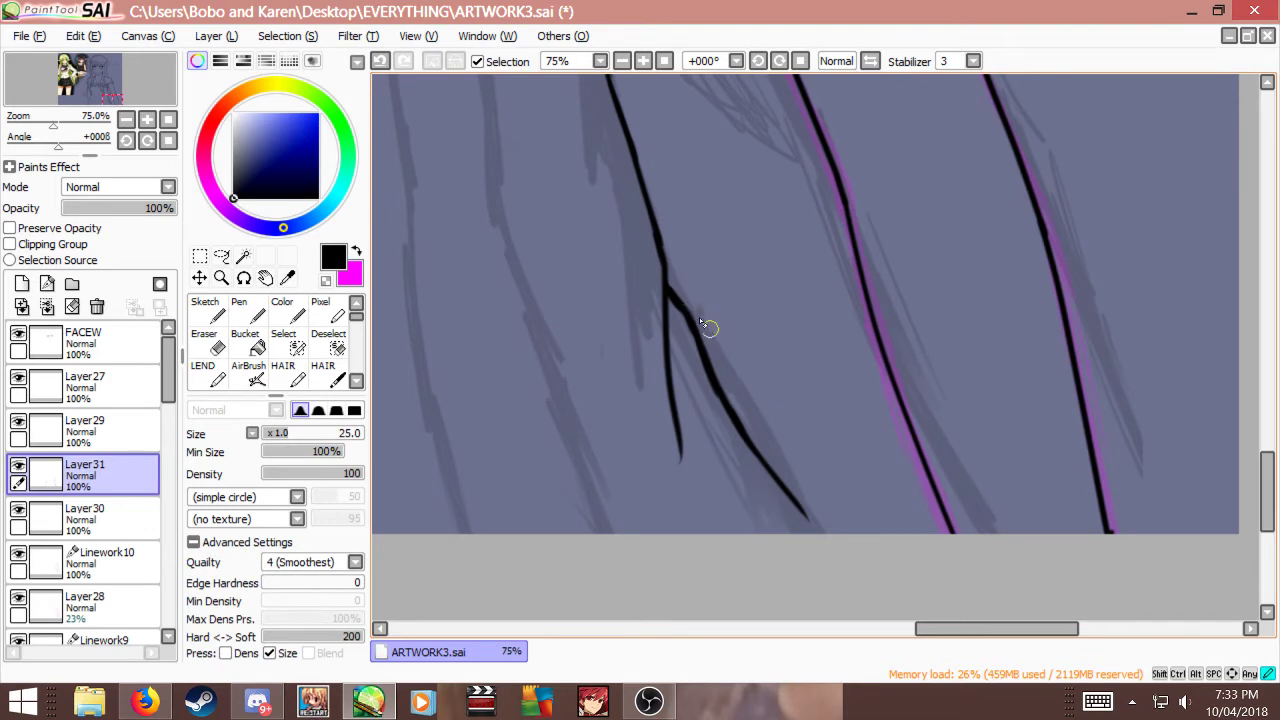
pyautogui.press('b')
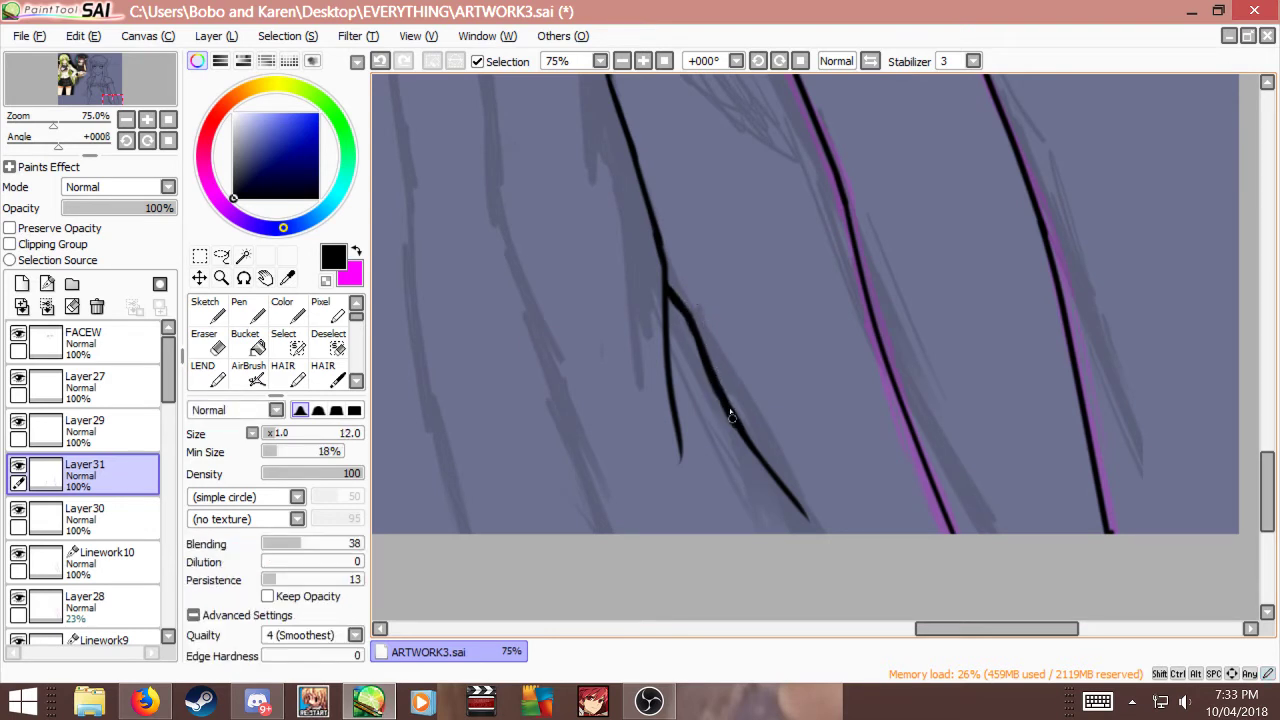
pyautogui.press('e')
pyautogui.press('b')
pyautogui.moveTo(707, 371); pyautogui.dragTo(826, 538)
# Step: Ink a second fold stroke between the first fold and the right skirt edge with the brush at size 10
pyautogui.moveTo(695, 338); pyautogui.dragTo(722, 482)
pyautogui.hotkey('ctrl', 'z')
pyautogui.hotkey('ctrl', 'y')
pyautogui.hotkey('ctrl', 'z')
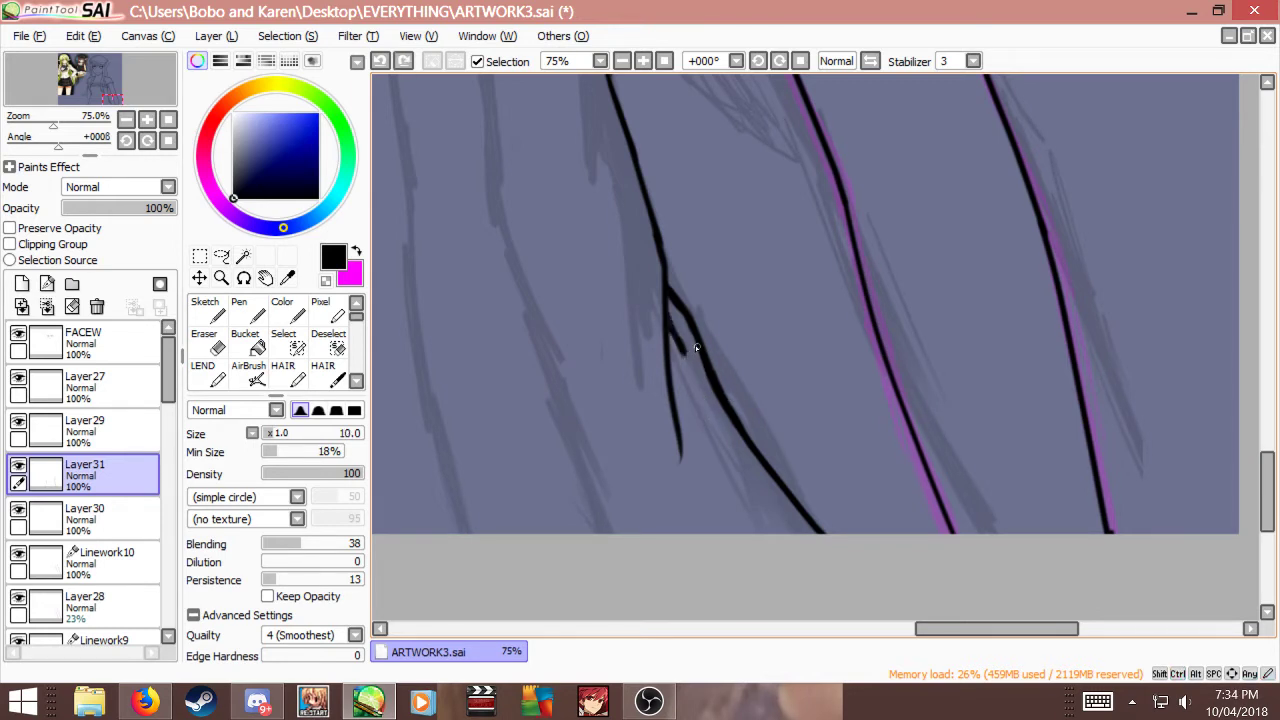
pyautogui.moveTo(679, 343); pyautogui.dragTo(715, 432)
pyautogui.moveTo(679, 341); pyautogui.dragTo(713, 432)
# Step: Clean up the junction between the right fold strokes with the eraser reduced to size 14
pyautogui.press('e')
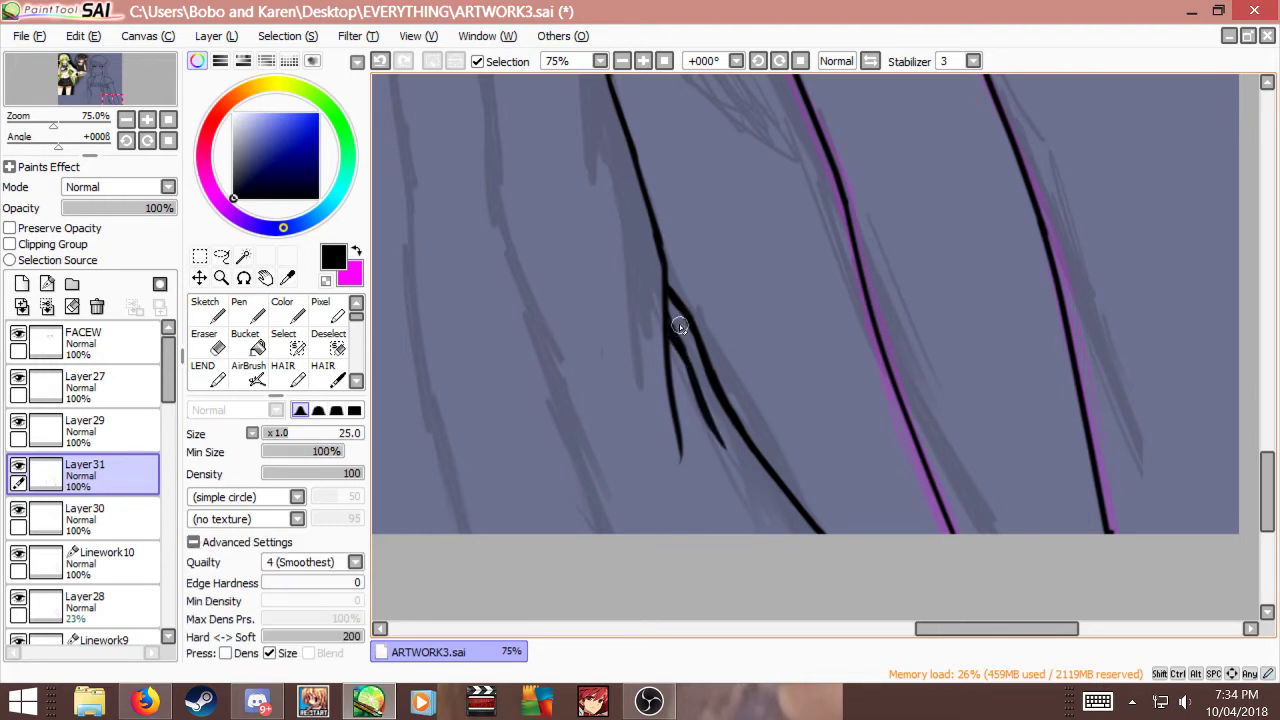
pyautogui.moveTo(677, 321); pyautogui.dragTo(684, 344)
pyautogui.hotkey('ctrl', 'z')
pyautogui.press('[')
pyautogui.press('[')
pyautogui.press('b')
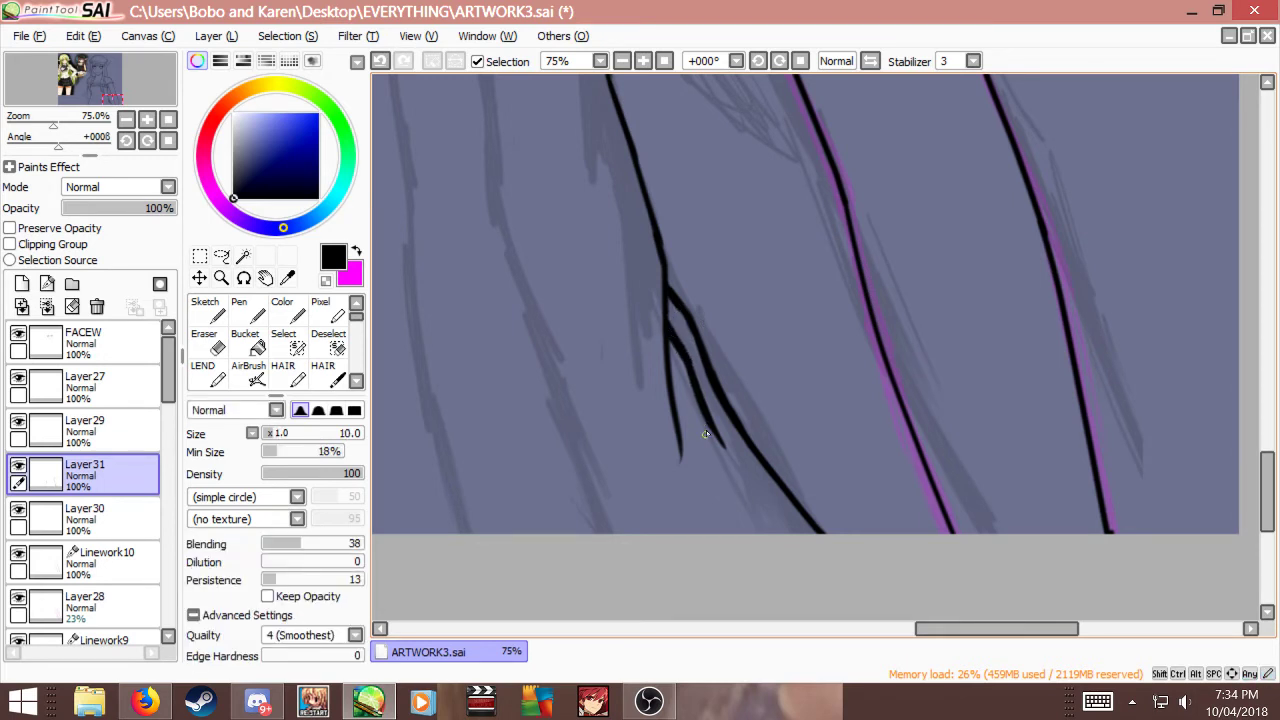
# Step: Add a short branch to the inner fold and a line from it down to the canvas bottom beside the right skirt edge
pyautogui.moveTo(692, 405); pyautogui.dragTo(711, 461)
pyautogui.scroll(-3, 799, 496)
pyautogui.scroll(1, 790, 501)
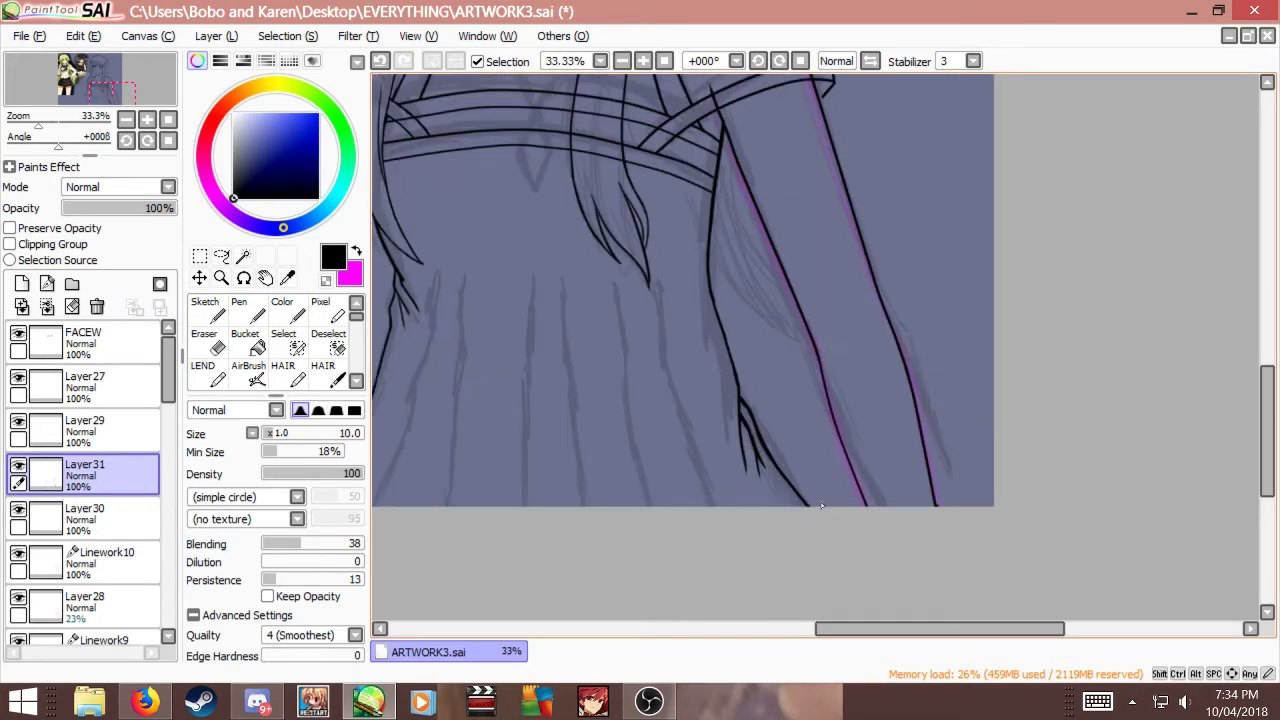
pyautogui.scroll(1, 823, 505)
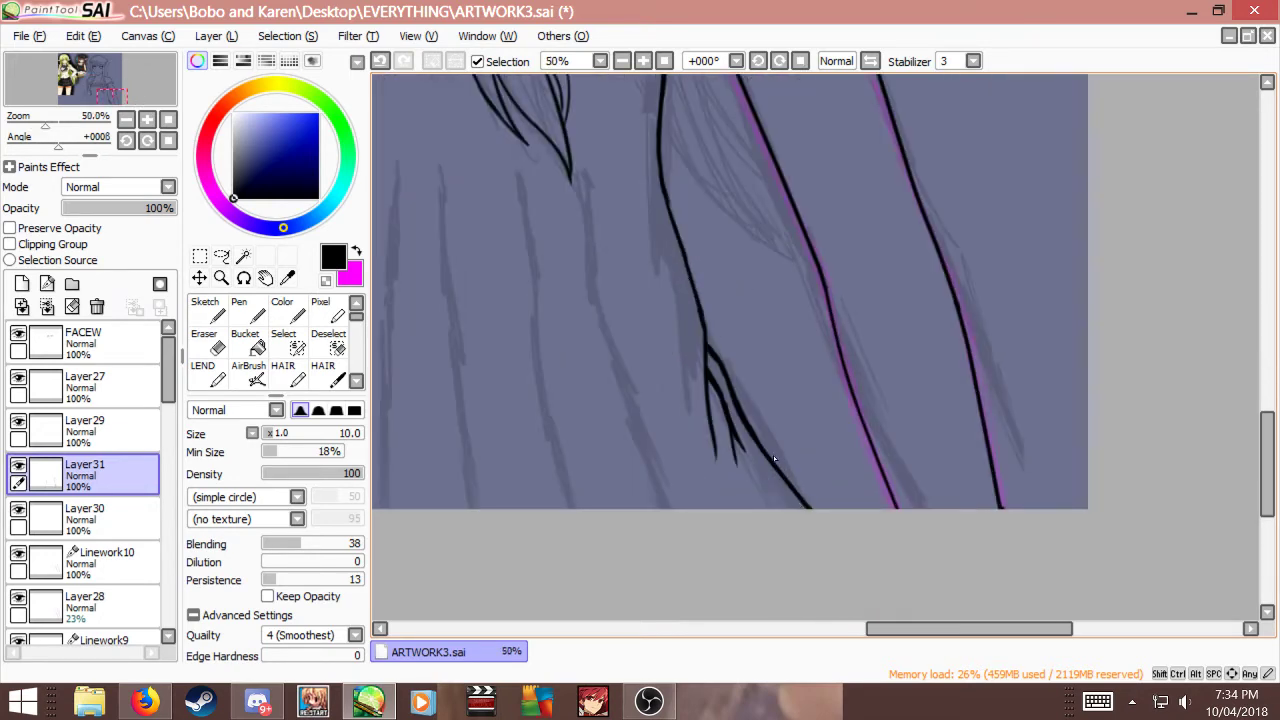
pyautogui.scroll(1, 774, 459)
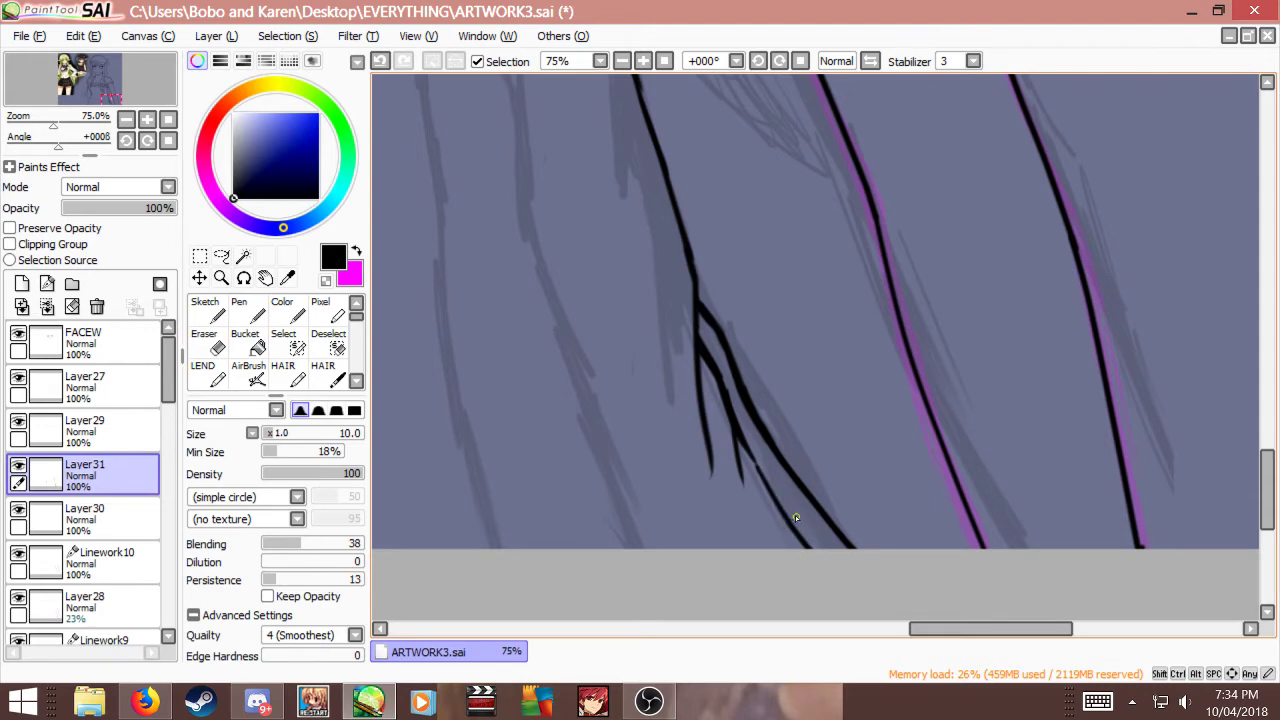
# Step: Trim the tip of the leftmost fold stroke at the right skirt edge with the eraser at size 20
pyautogui.scroll(-2, 709, 433)
pyautogui.scroll(2, 829, 490)
pyautogui.press('n')
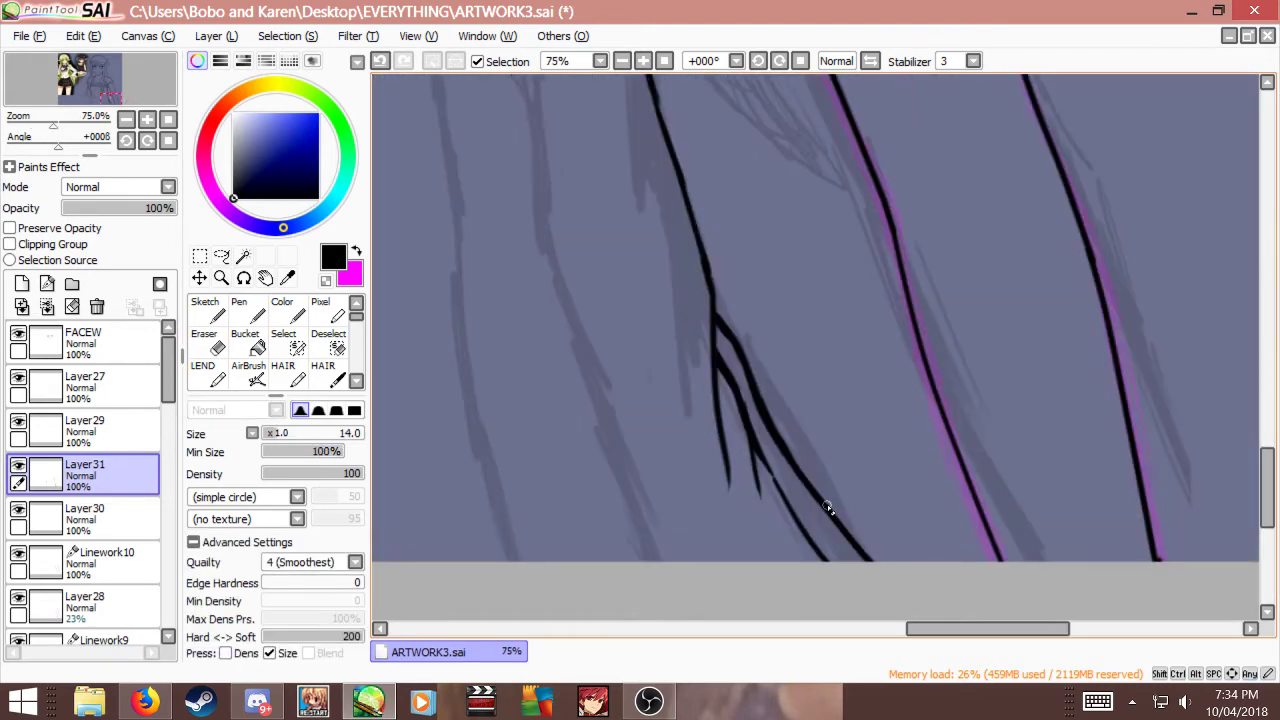
pyautogui.press(']')
pyautogui.press(']')
pyautogui.scroll(-2, 760, 385)
pyautogui.scroll(1, 790, 388)
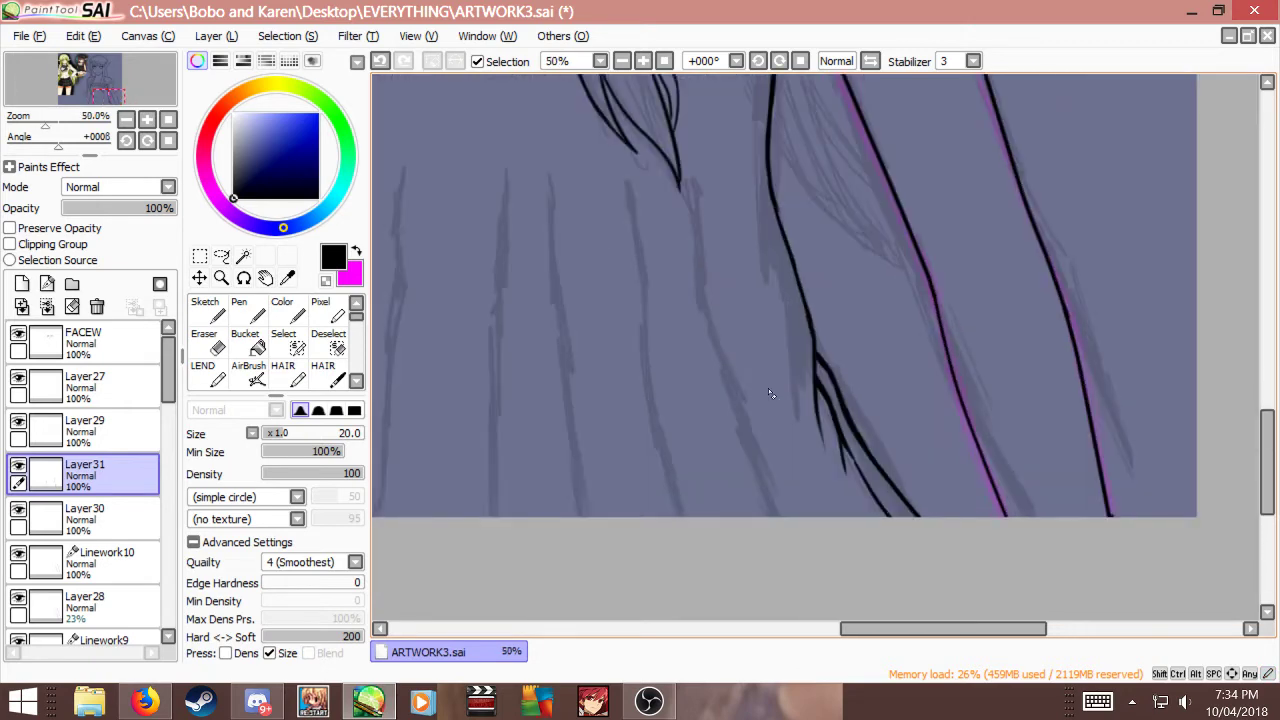
pyautogui.scroll(1, 870, 450)
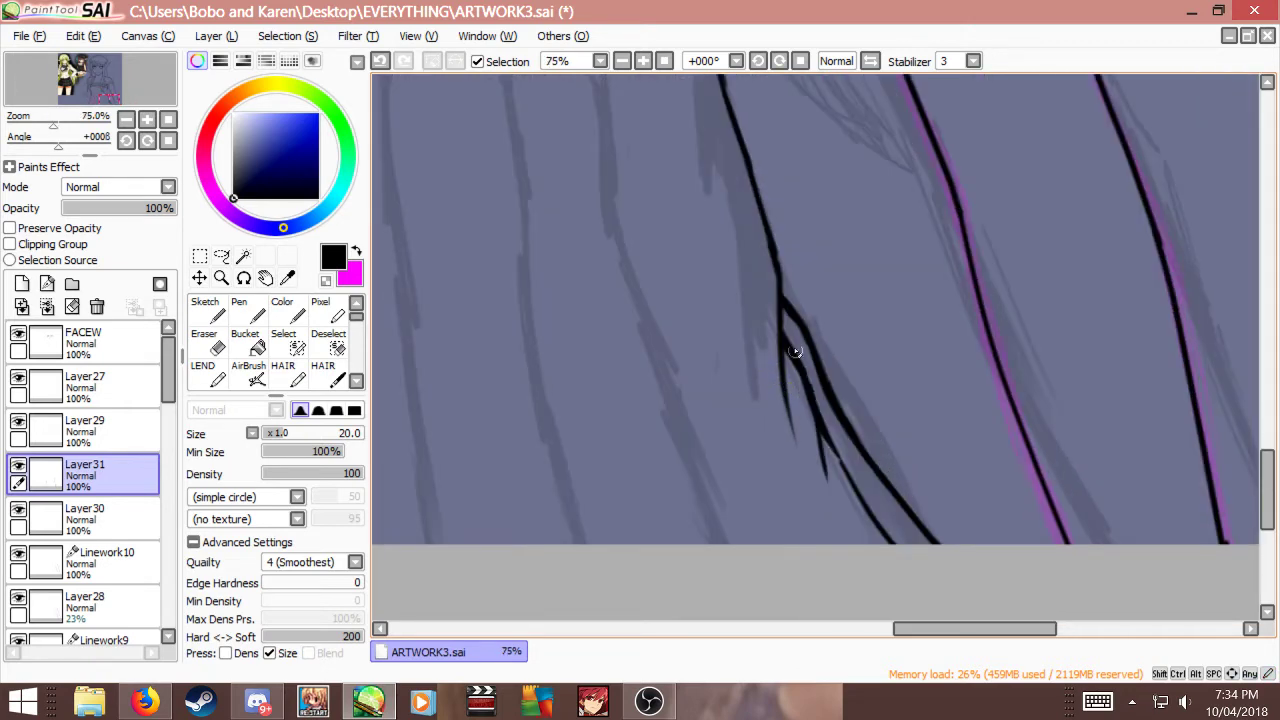
# Step: Erase the inner fold line beside the right skirt edge and ink a short replacement stroke with the brush at size 10
pyautogui.moveTo(795, 351)
pyautogui.mouseDown()
pyautogui.moveTo(823, 446)
pyautogui.moveTo(805, 380)
pyautogui.moveTo(838, 453)
pyautogui.mouseUp()
pyautogui.press('b')
pyautogui.moveTo(800, 331); pyautogui.dragTo(810, 437)
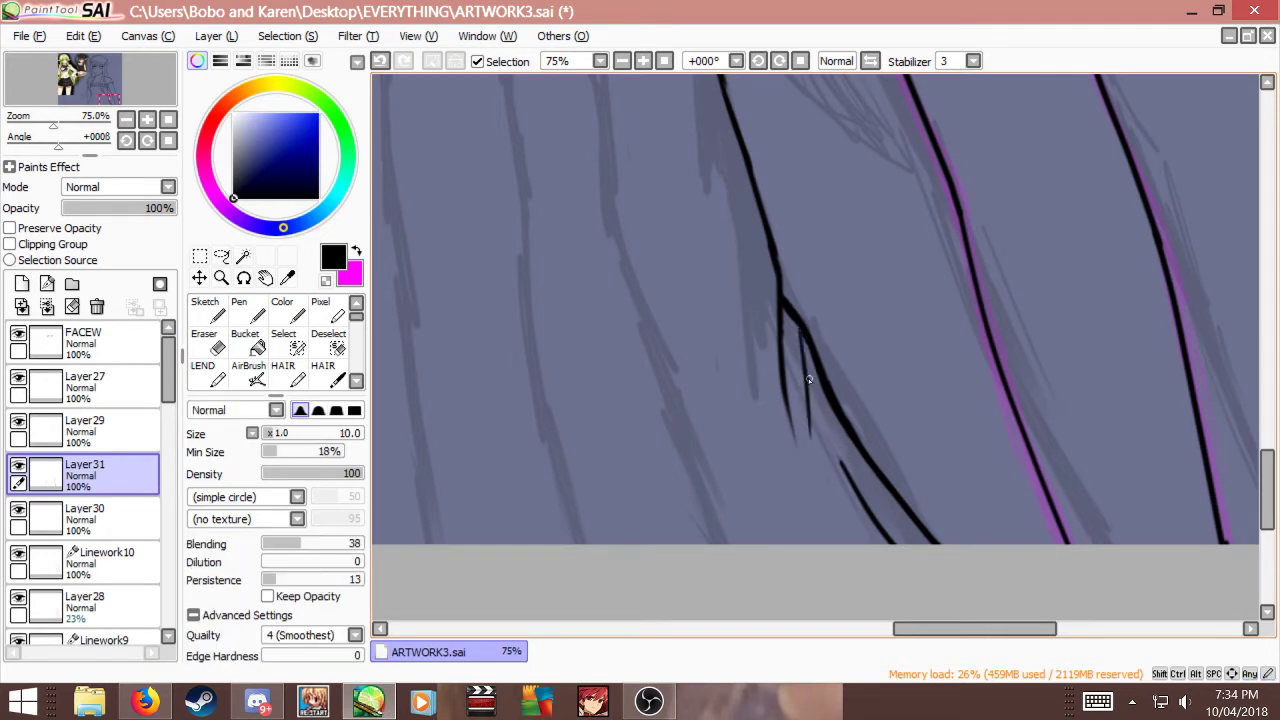
pyautogui.hotkey('ctrl', 'z')
pyautogui.moveTo(782, 339); pyautogui.dragTo(807, 425)
pyautogui.hotkey('ctrl', 'z')
pyautogui.moveTo(779, 321); pyautogui.dragTo(812, 417)
# Step: Add a new layer above Layer31 for the inner skirt folds
pyautogui.scroll(-2, 808, 483)
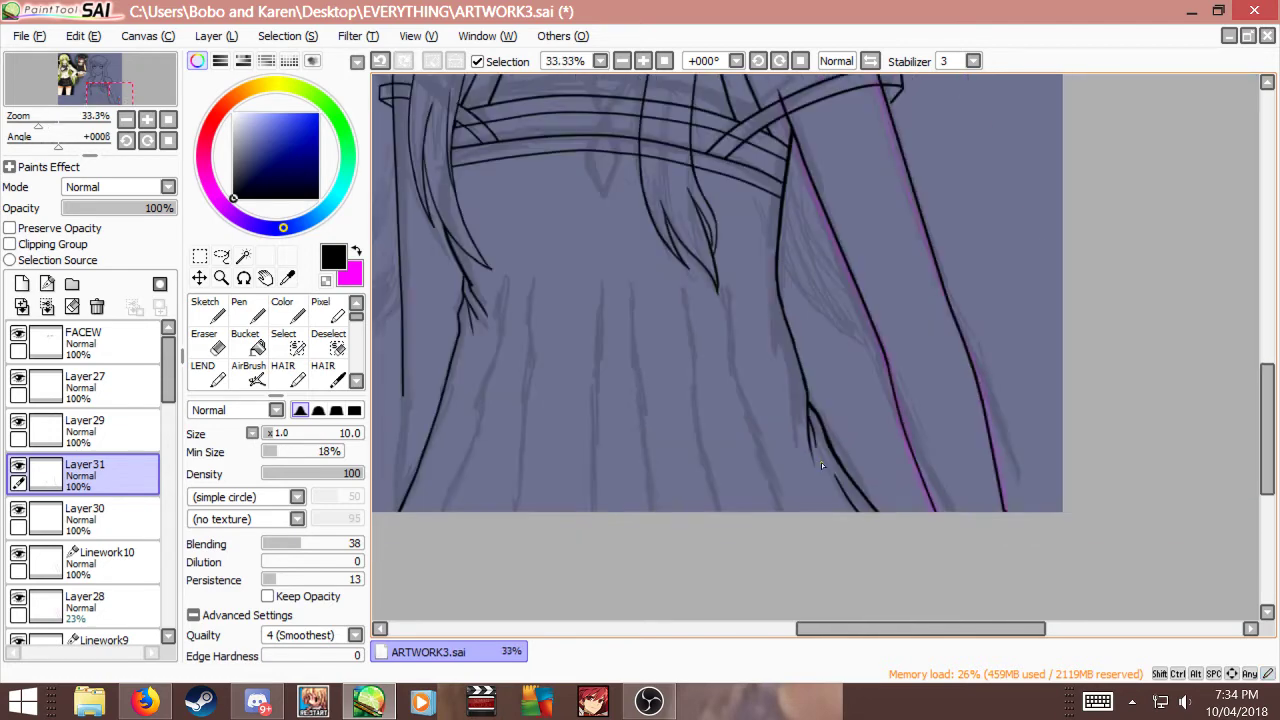
pyautogui.scroll(1, 840, 466)
pyautogui.scroll(-1, 876, 468)
pyautogui.scroll(2, 926, 482)
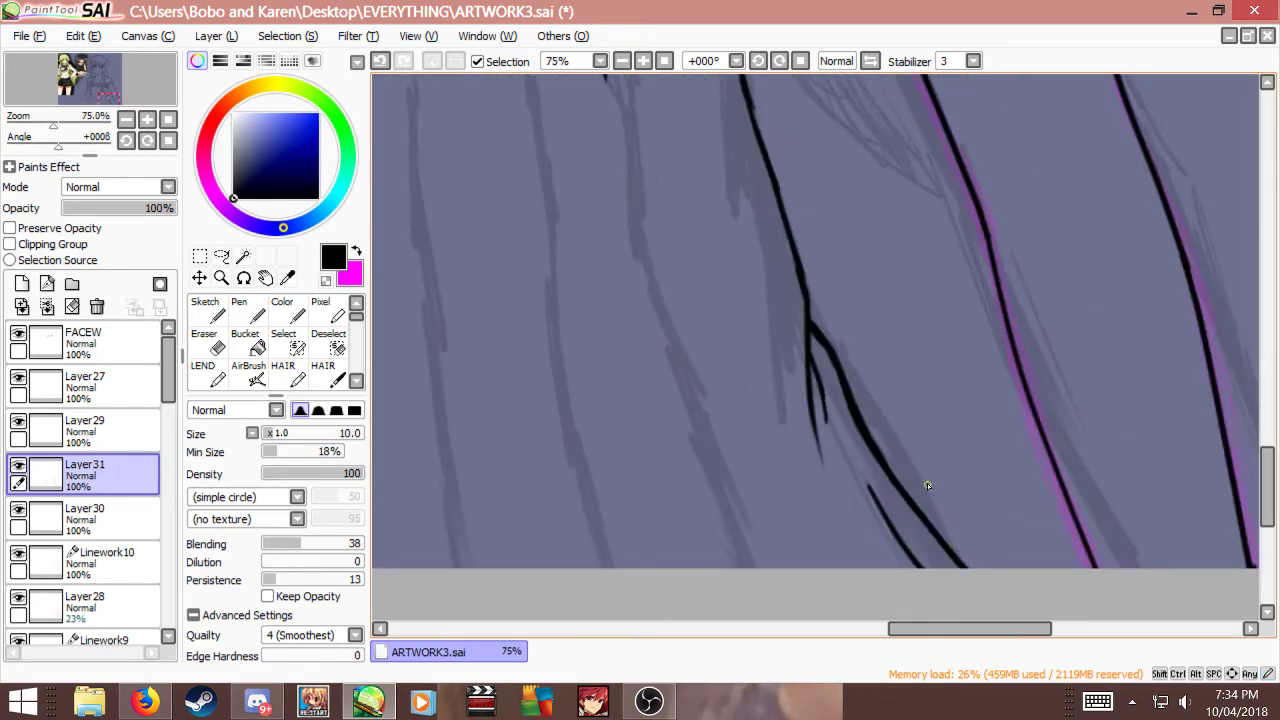
pyautogui.scroll(-3, 927, 483)
pyautogui.scroll(1, 752, 376)
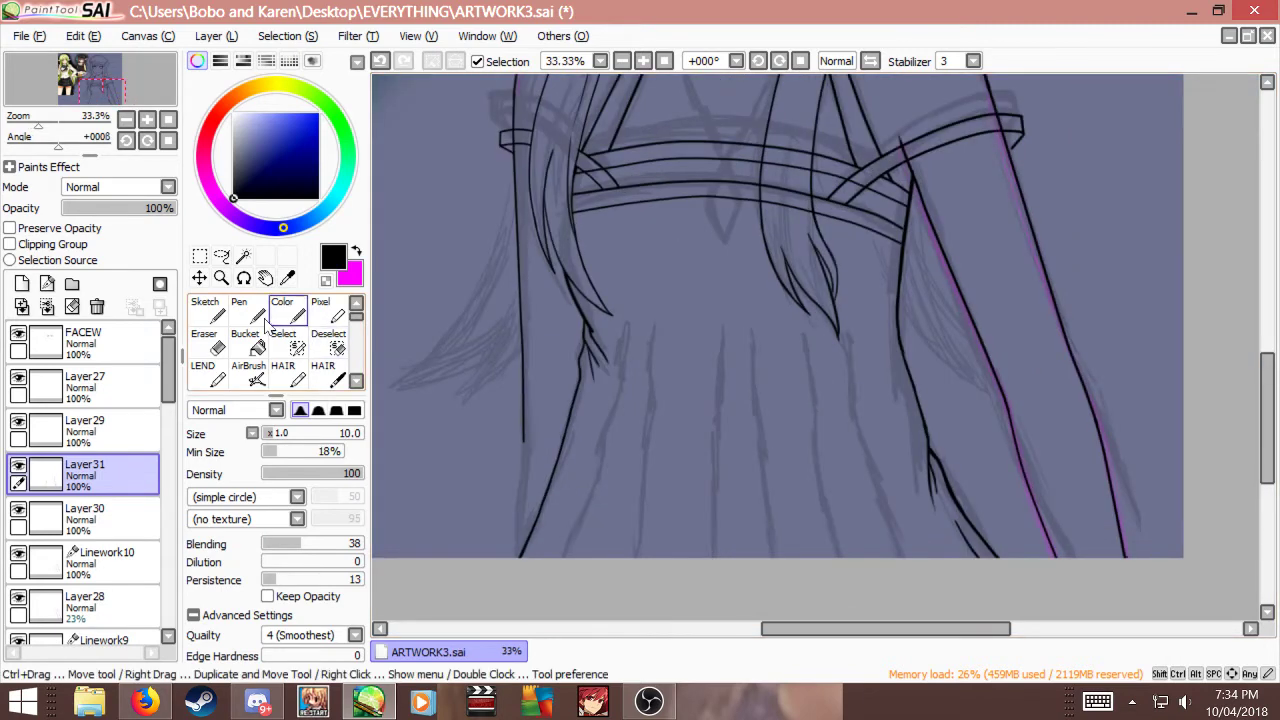
pyautogui.click(22, 262)
pyautogui.hotkey('ctrl', 'z')
pyautogui.click(20, 262)
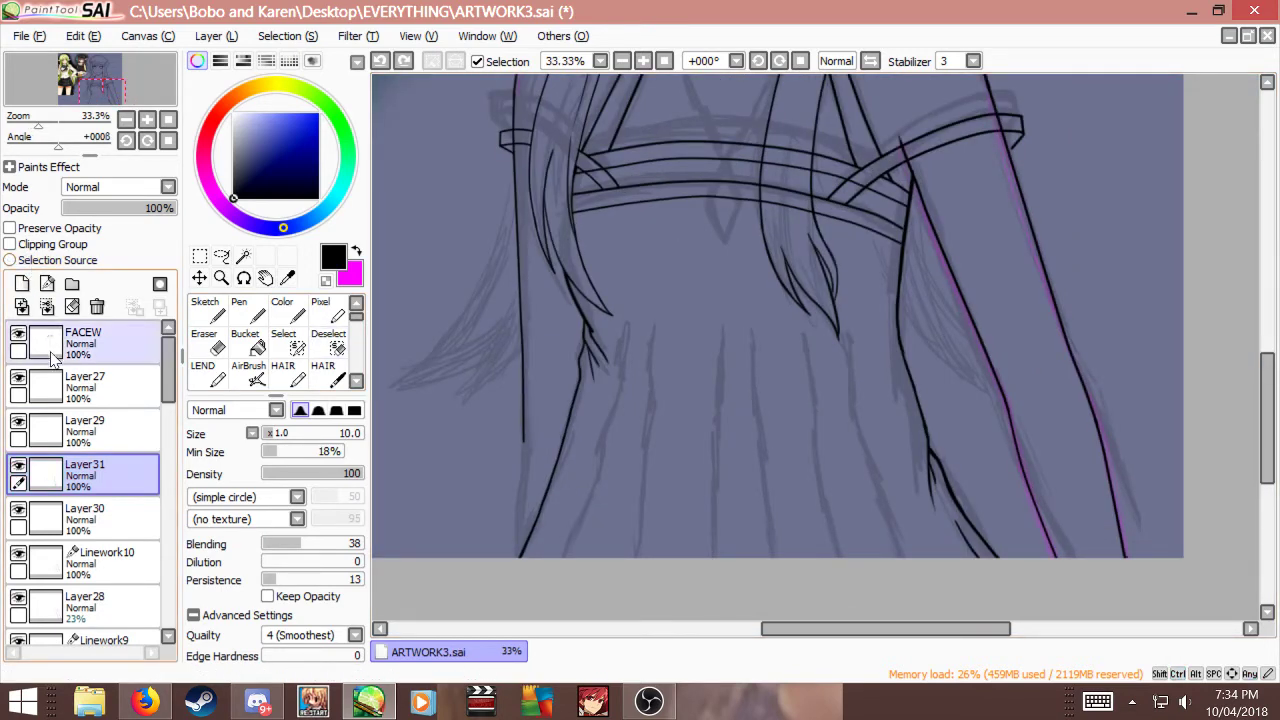
pyautogui.click(24, 286)
# Step: Ink the upper part of the leftmost inner skirt fold in black over the sketch
pyautogui.scroll(1, 884, 432)
pyautogui.scroll(-1, 884, 432)
pyautogui.scroll(2, 913, 516)
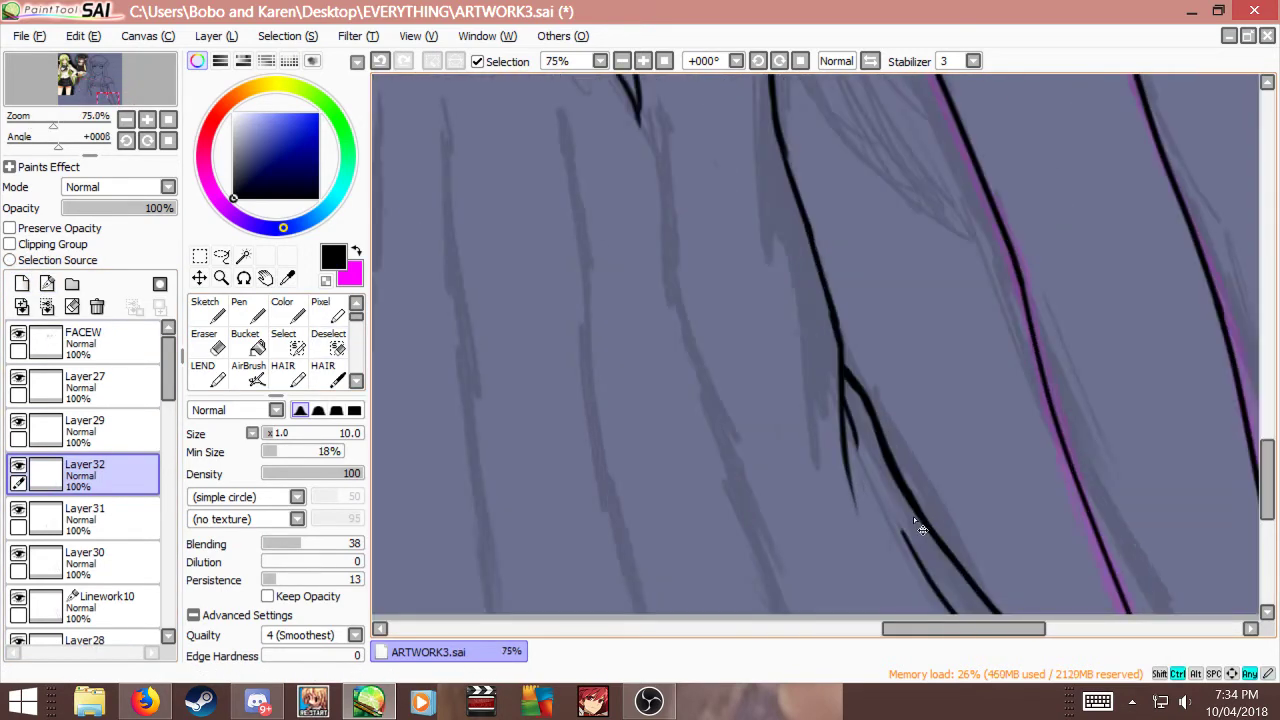
pyautogui.scroll(-3, 913, 516)
pyautogui.scroll(3, 638, 353)
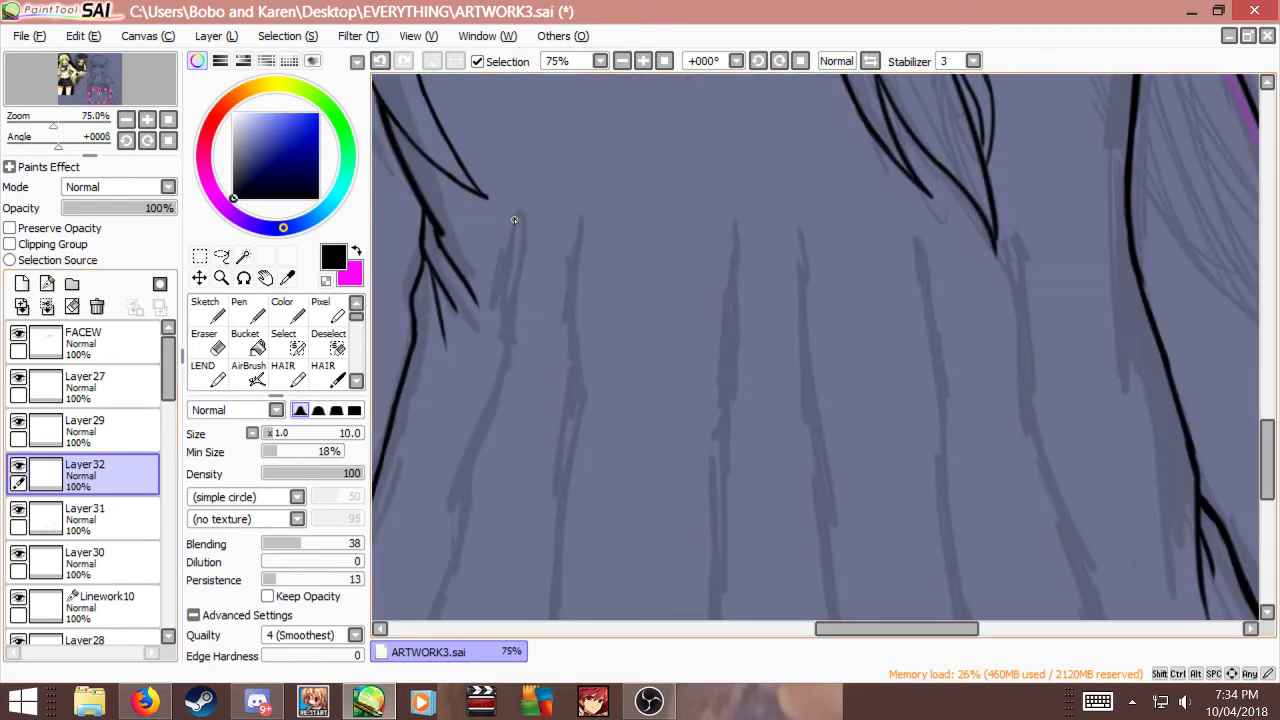
pyautogui.moveTo(514, 220)
pyautogui.mouseDown()
pyautogui.moveTo(512, 304)
pyautogui.moveTo(519, 218)
pyautogui.mouseUp()
pyautogui.hotkey('ctrl', 'z')
pyautogui.hotkey('ctrl', 'z')
pyautogui.moveTo(508, 296); pyautogui.dragTo(516, 215)
pyautogui.hotkey('ctrl', 'z')
pyautogui.moveTo(505, 365); pyautogui.dragTo(471, 458)
# Step: Switch to YouTube in the browser, play the スパークル/RADWIMPS cover video past its ad, and return to the drawing
pyautogui.hotkey('alt', 'Tab')
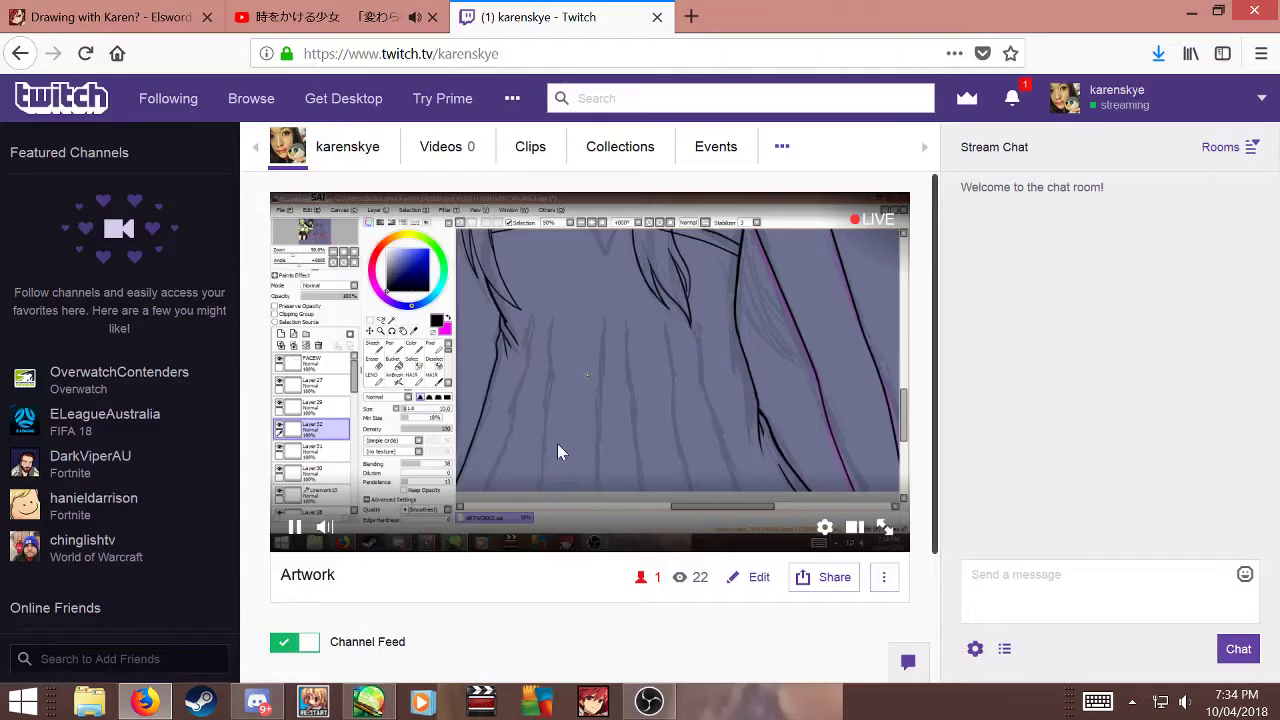
pyautogui.click(343, 8)
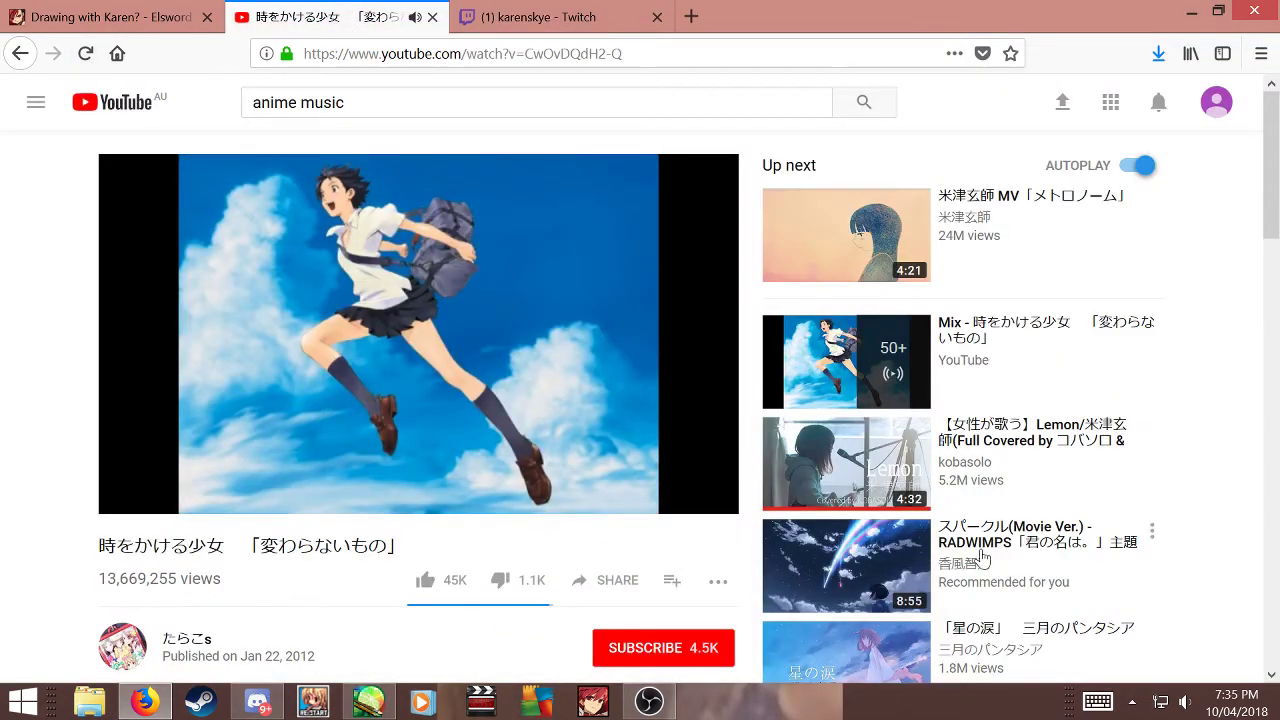
pyautogui.click(845, 475)
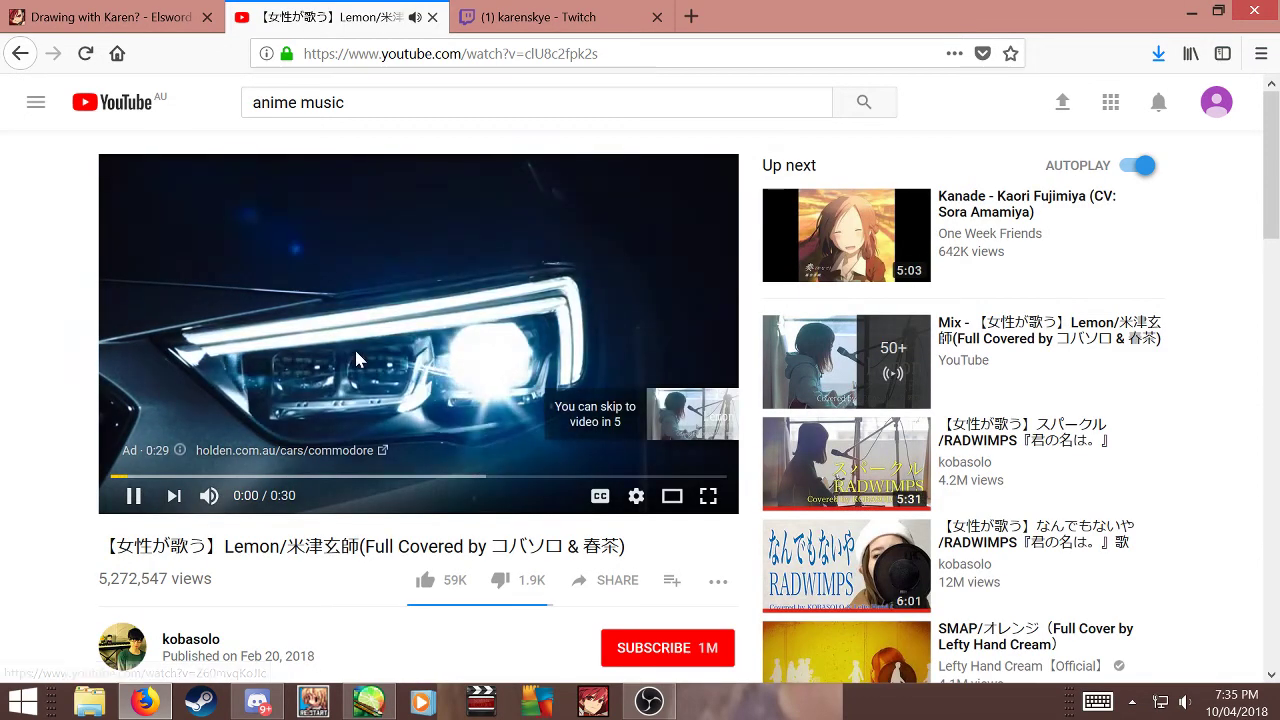
pyautogui.click(868, 460)
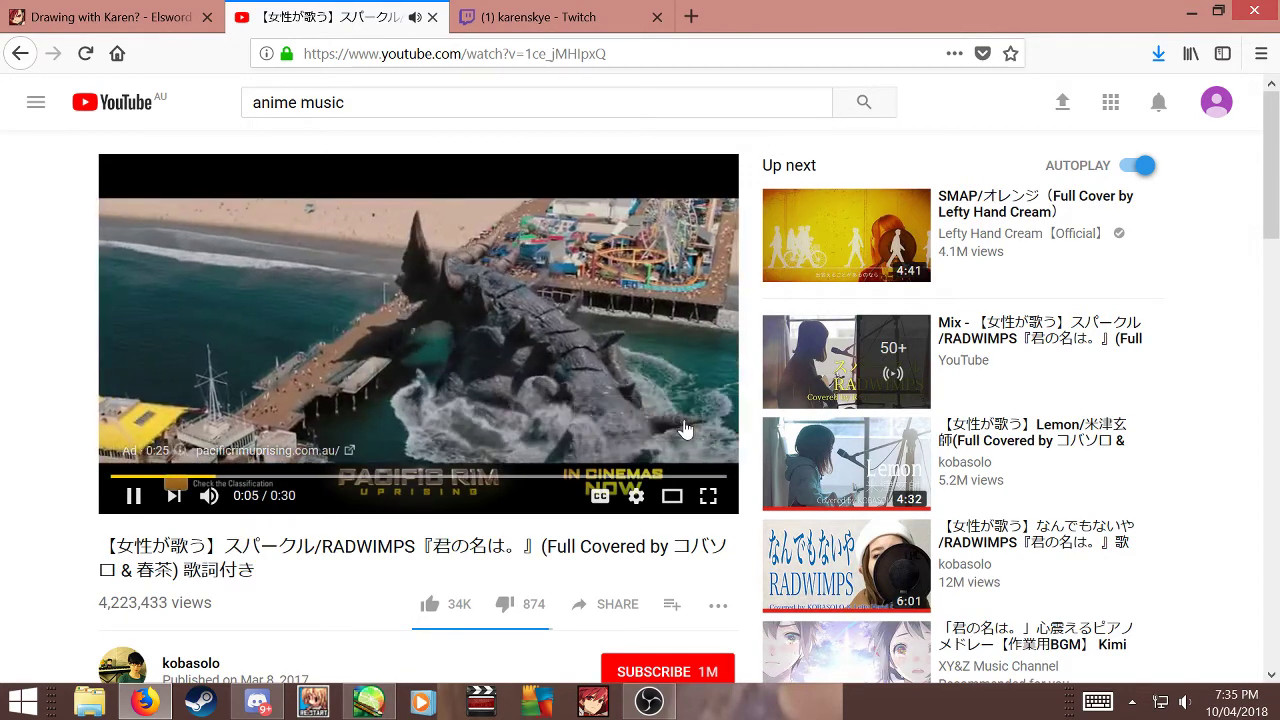
pyautogui.click(687, 430)
pyautogui.click(139, 477)
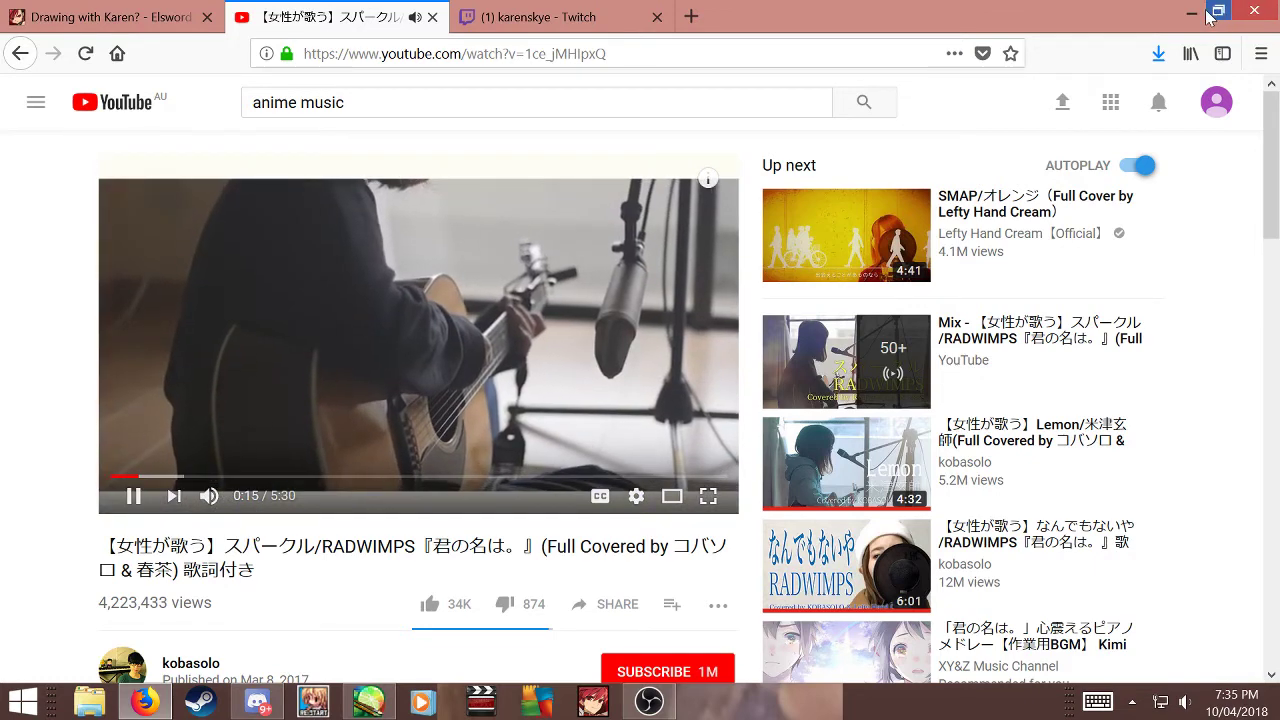
pyautogui.click(1192, 12)
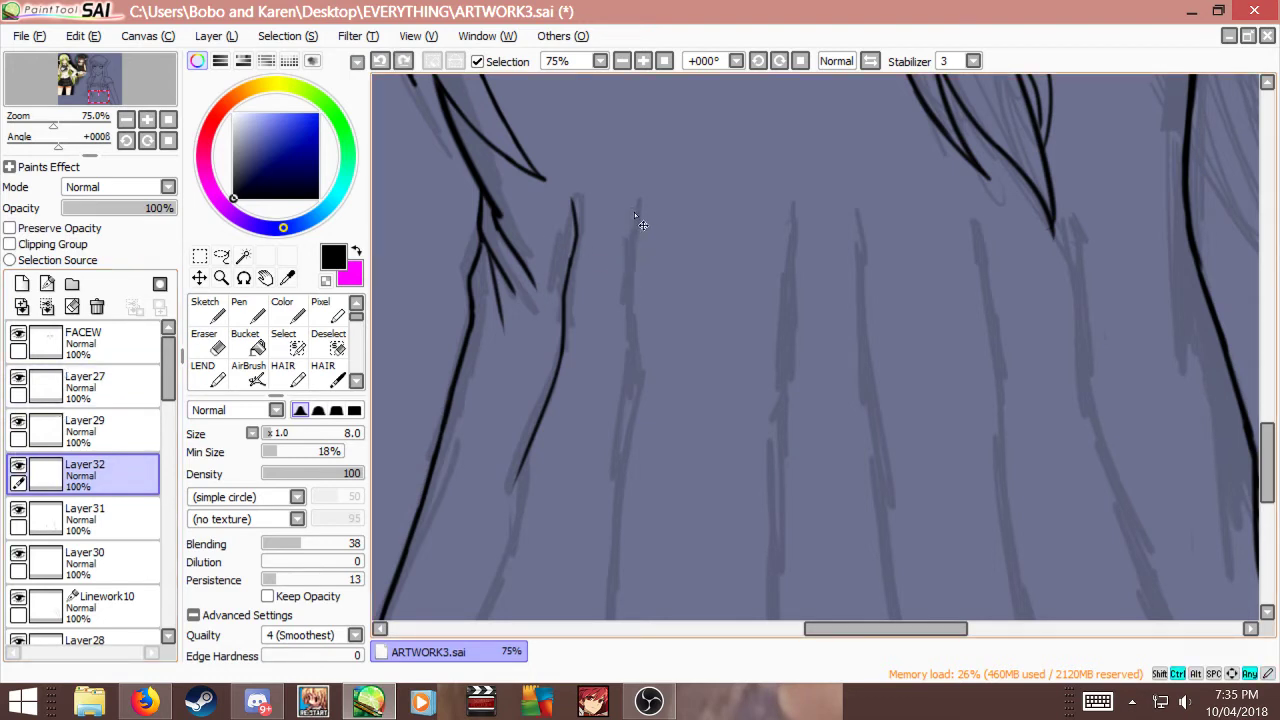
# Step: Ink the second skirt fold from the left at brush size 8 and extend both left folds to the canvas bottom
pyautogui.moveTo(634, 208)
pyautogui.mouseDown()
pyautogui.moveTo(627, 288)
pyautogui.moveTo(630, 247)
pyautogui.moveTo(632, 335)
pyautogui.moveTo(667, 326)
pyautogui.moveTo(625, 299)
pyautogui.moveTo(647, 387)
pyautogui.moveTo(606, 528)
pyautogui.mouseUp()
pyautogui.hotkey('ctrl', 'z')
pyautogui.moveTo(788, 240); pyautogui.dragTo(890, 95)
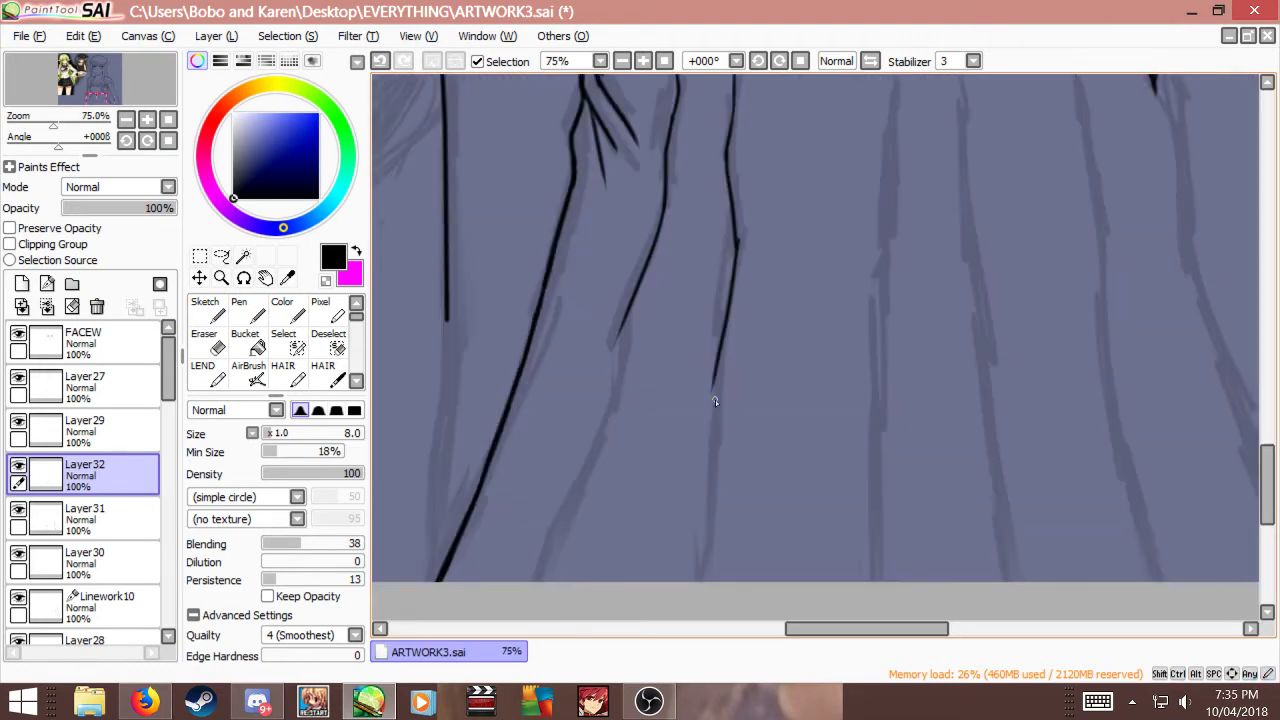
pyautogui.moveTo(713, 388); pyautogui.dragTo(670, 582)
pyautogui.moveTo(617, 343); pyautogui.dragTo(503, 582)
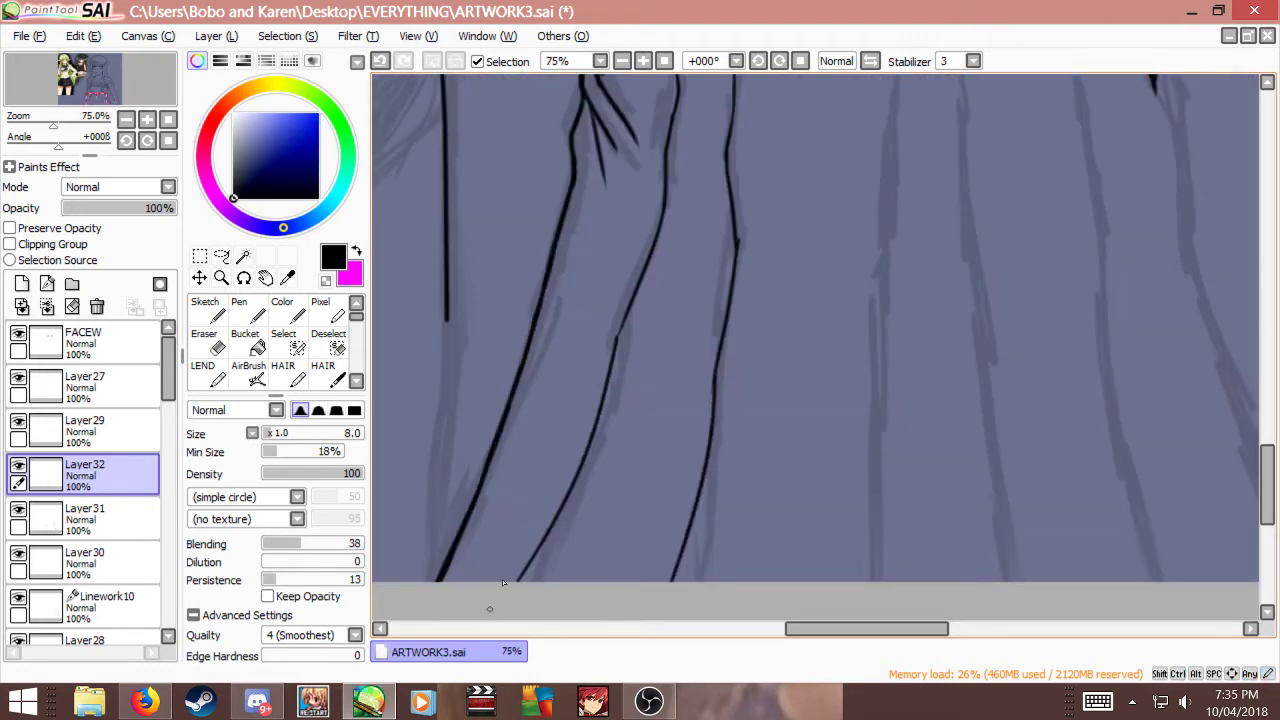
pyautogui.scroll(-2, 662, 486)
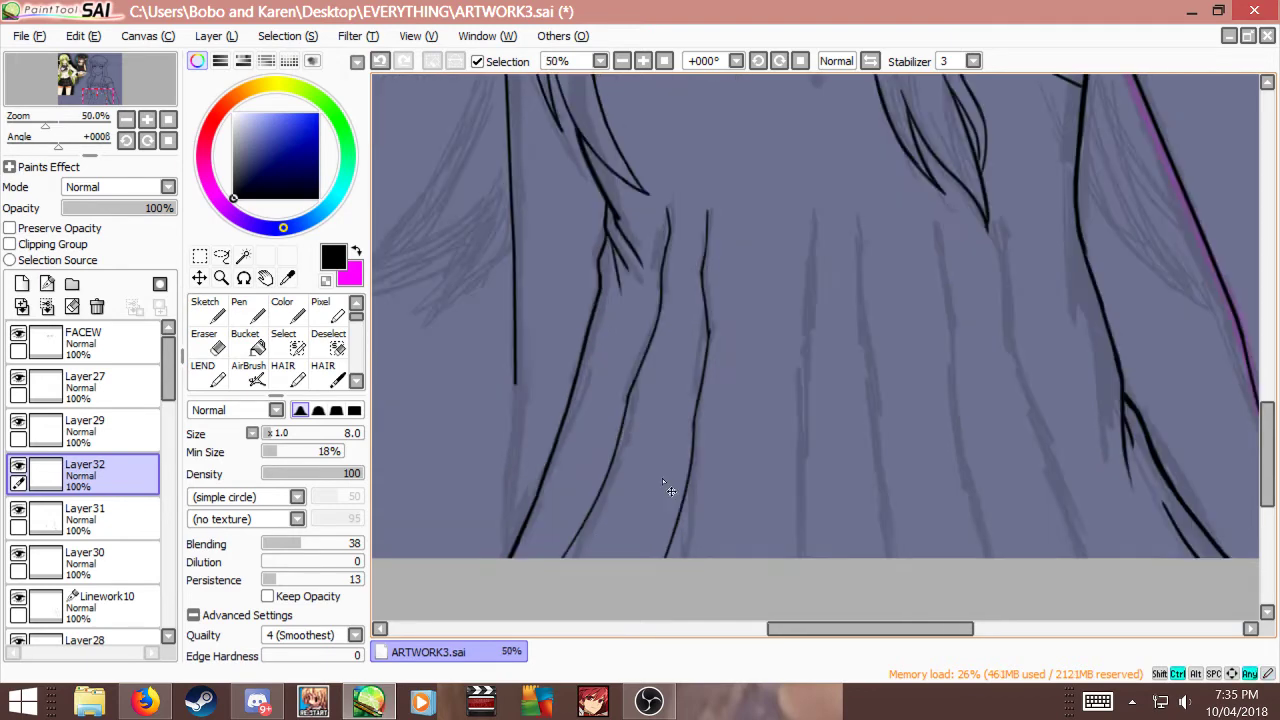
# Step: Ink the nearly vertical centre skirt fold down to the canvas bottom with the brush at size 7
pyautogui.scroll(2, 840, 336)
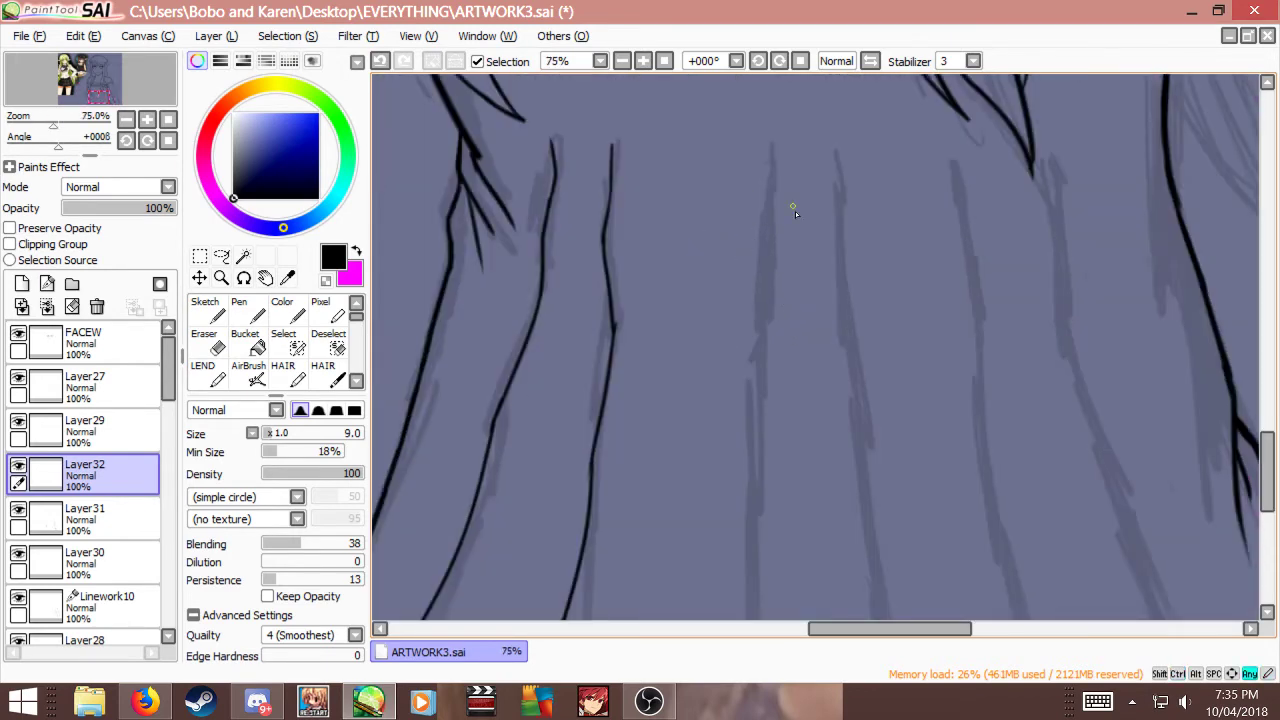
pyautogui.hotkey('ctrl', 'z')
pyautogui.moveTo(766, 153); pyautogui.dragTo(745, 401)
pyautogui.hotkey('ctrl', 'z')
pyautogui.moveTo(766, 197); pyautogui.dragTo(768, 353)
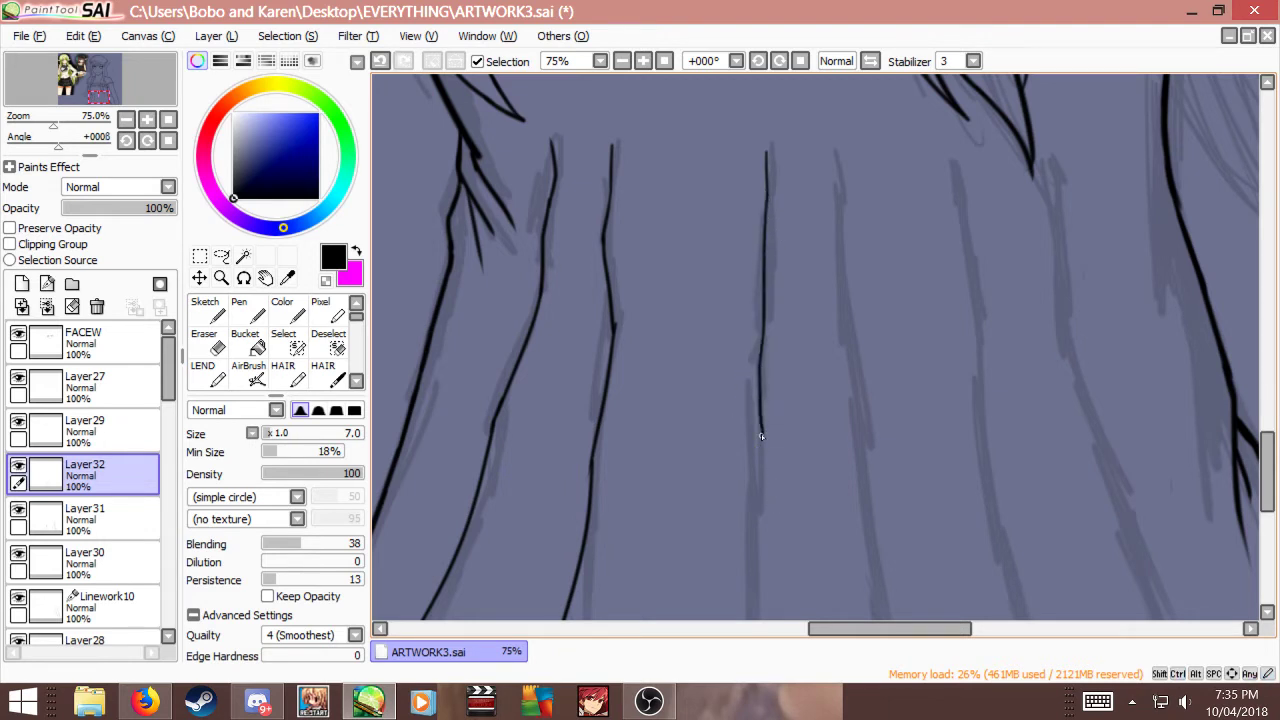
pyautogui.moveTo(761, 436); pyautogui.dragTo(755, 576)
pyautogui.scroll(-2, 774, 384)
pyautogui.scroll(2, 762, 508)
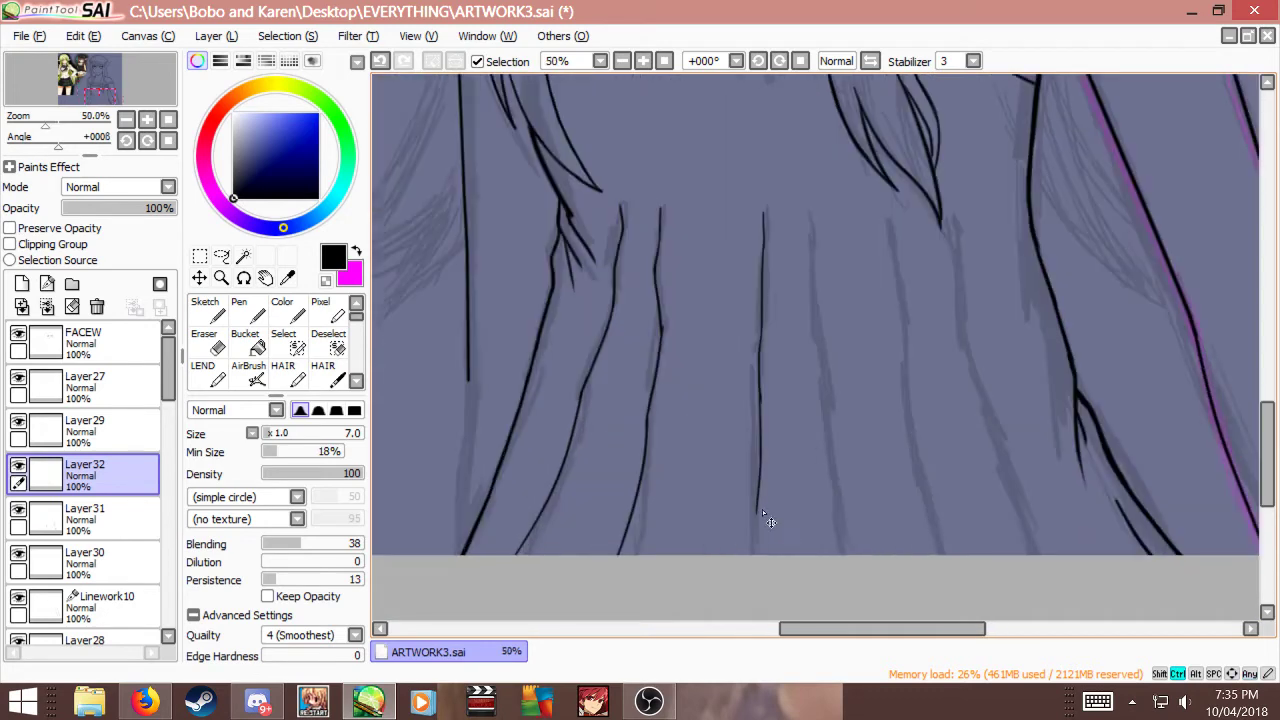
pyautogui.moveTo(752, 509); pyautogui.dragTo(750, 582)
pyautogui.scroll(-2, 868, 309)
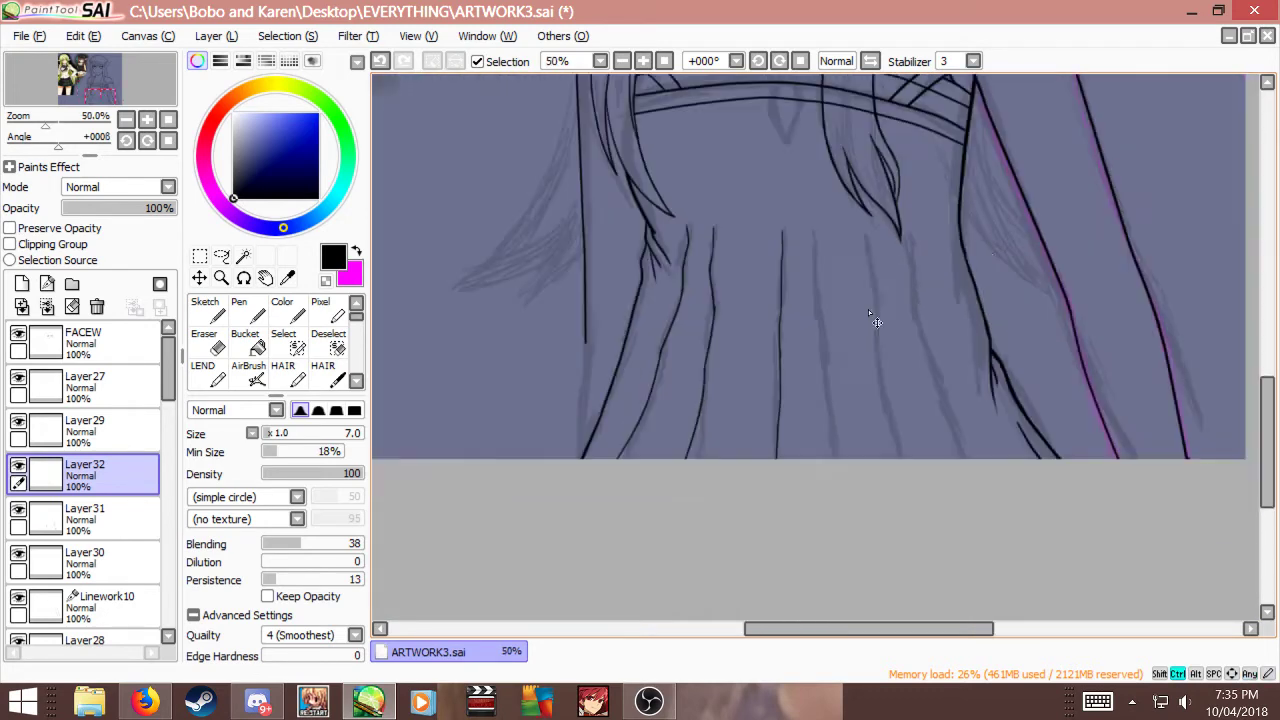
pyautogui.moveTo(897, 346); pyautogui.dragTo(947, 523)
pyautogui.hotkey('ctrl', 'z')
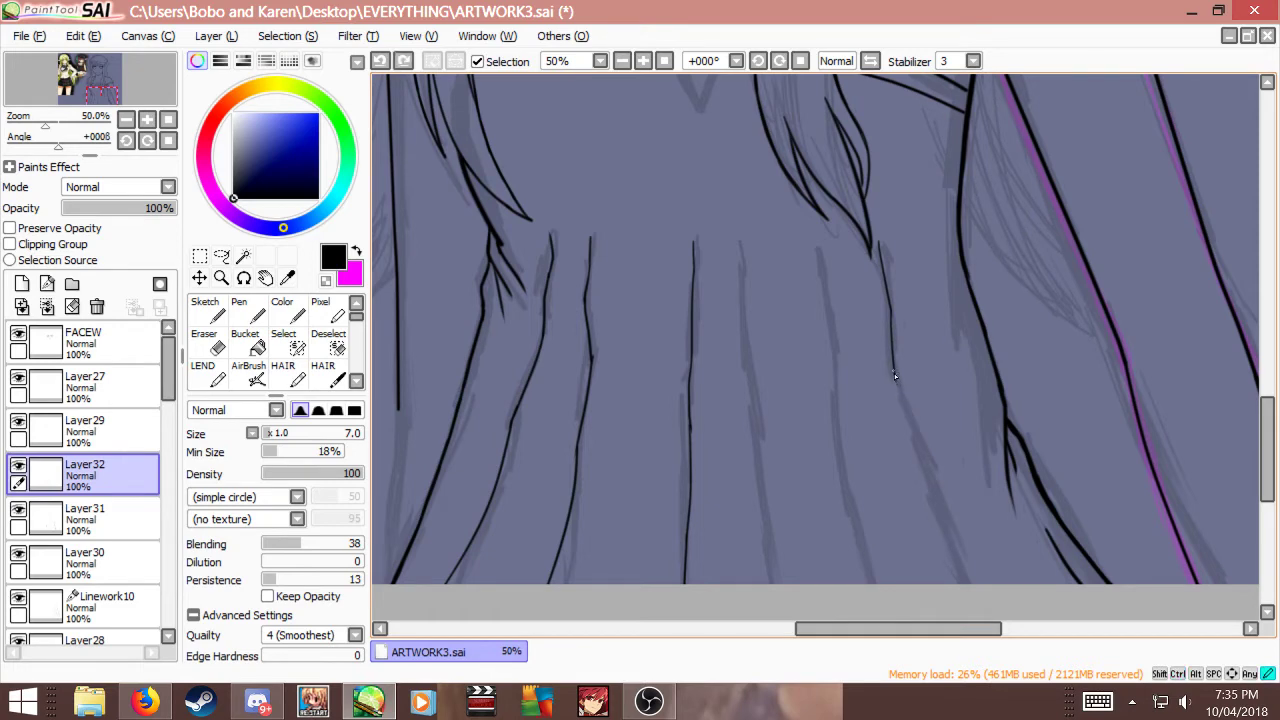
pyautogui.moveTo(902, 374); pyautogui.dragTo(925, 475)
pyautogui.scroll(-1, 845, 428)
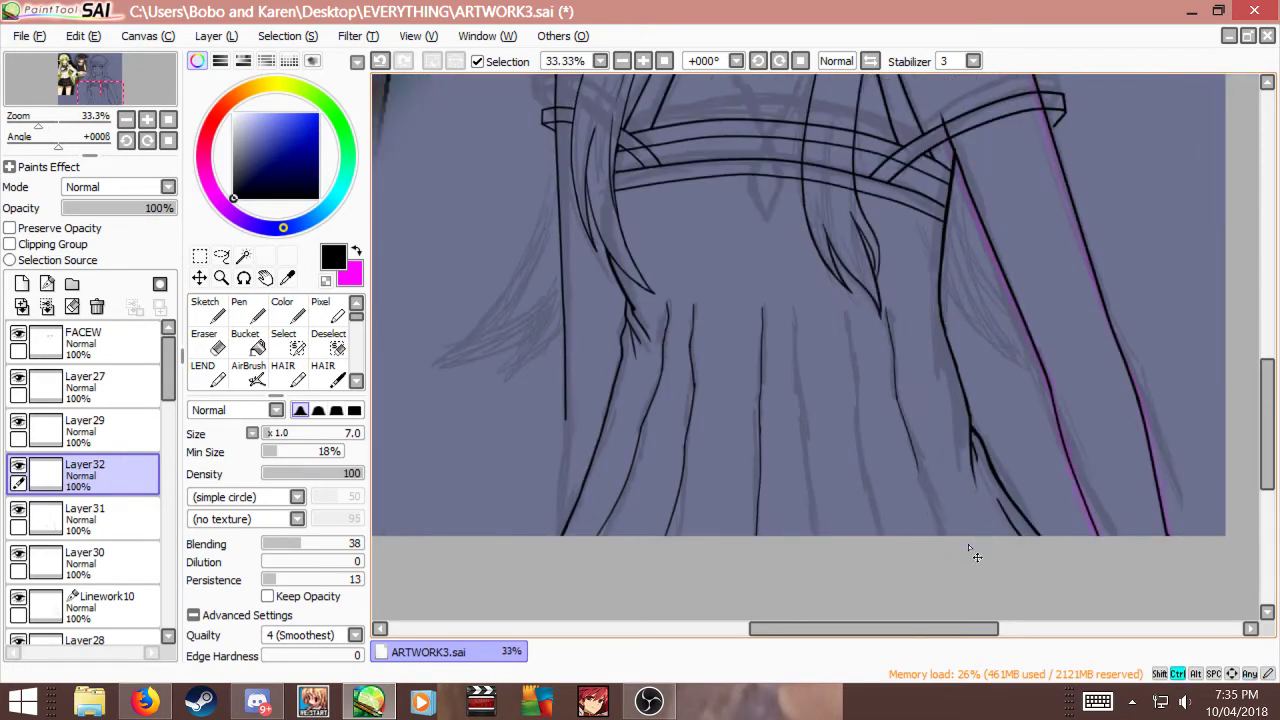
pyautogui.scroll(1, 970, 550)
pyautogui.hotkey('ctrl', 'z')
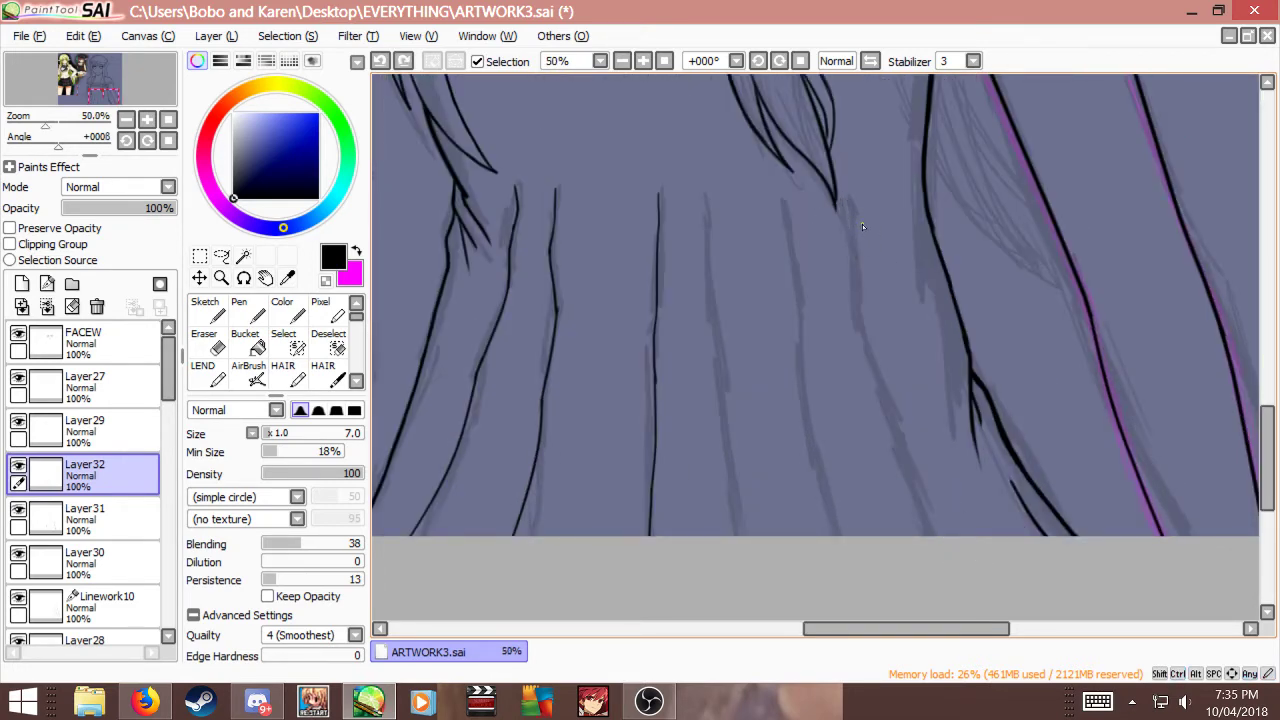
# Step: Add a new layer above Layer32 and sketch a magenta guide along the first fold right of the centre fold
pyautogui.hotkey('ctrl', 'shift', 'n')
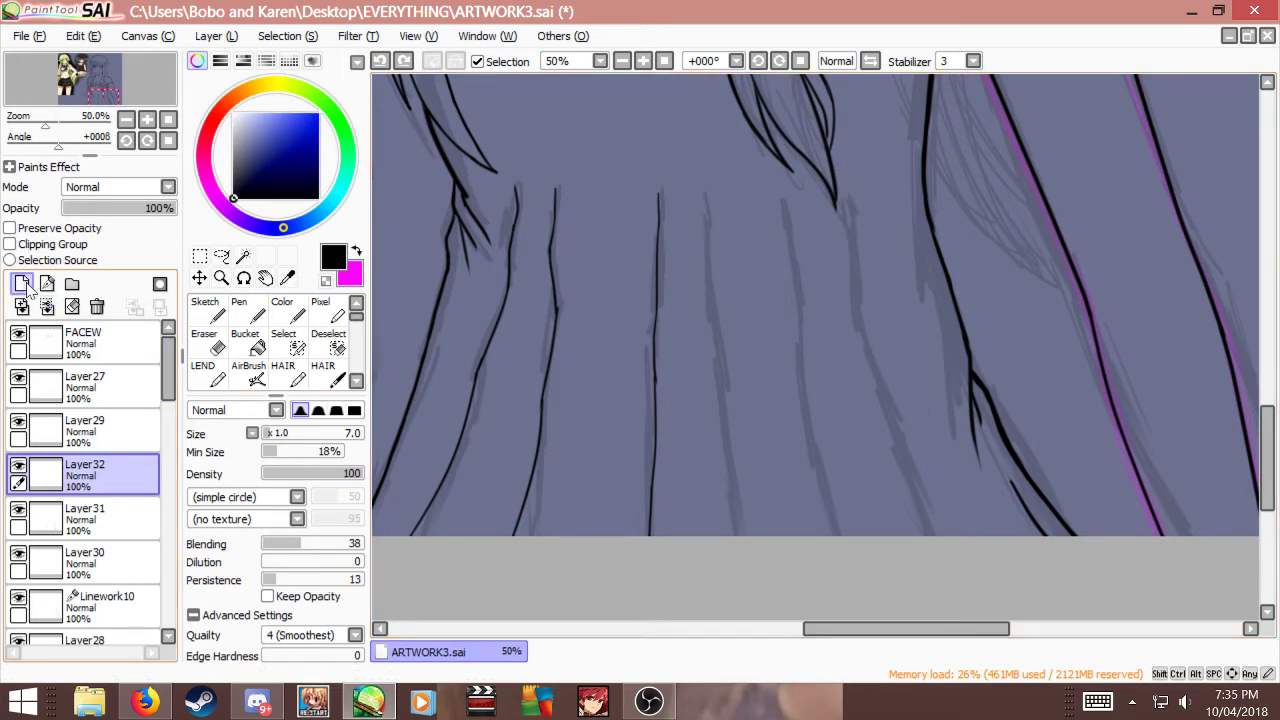
pyautogui.press('x')
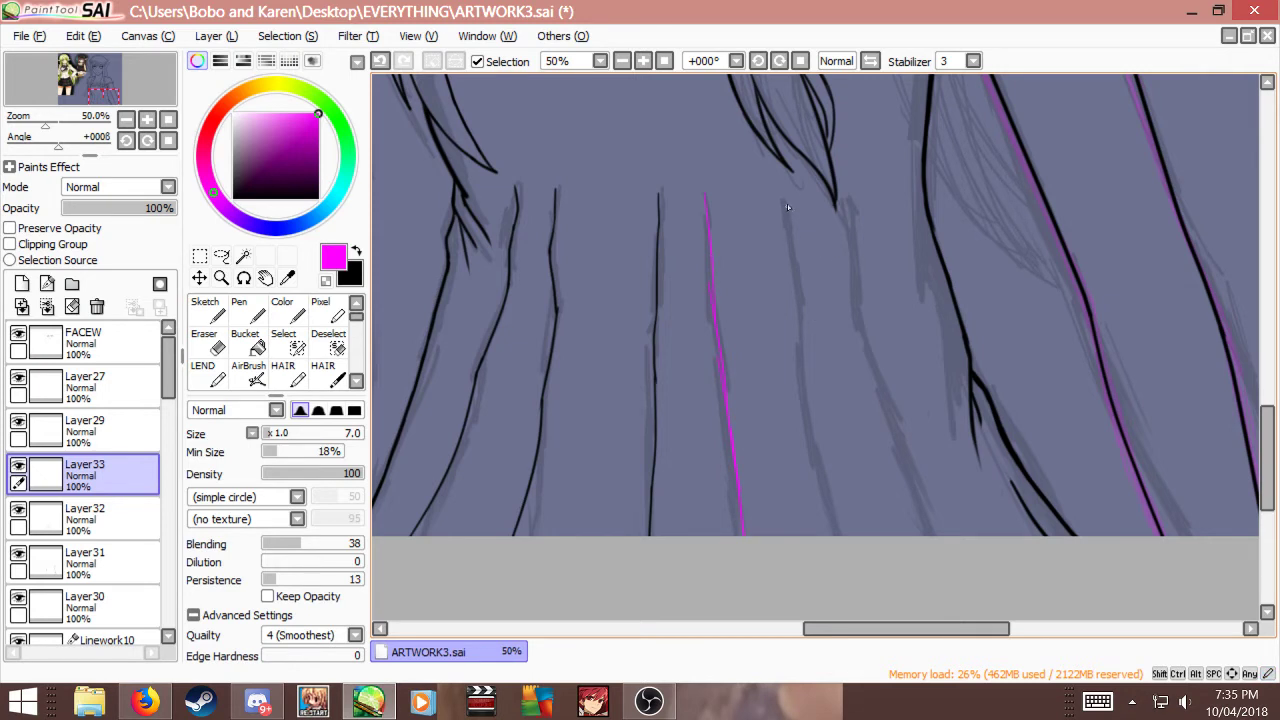
pyautogui.hotkey('ctrl', 'z')
# Step: Sketch a magenta guide for the rightmost inner skirt fold, from below the hair tip to near the canvas bottom
pyautogui.moveTo(879, 287); pyautogui.dragTo(880, 290)
pyautogui.moveTo(866, 214); pyautogui.dragTo(896, 343)
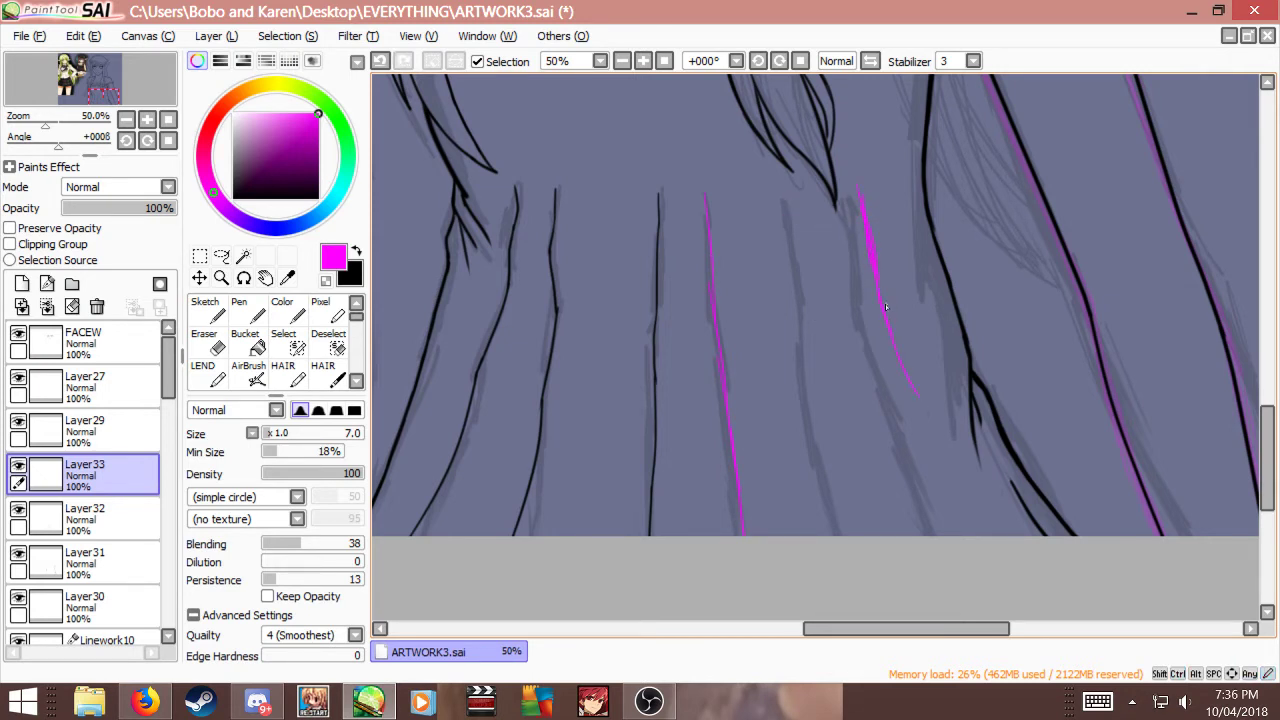
pyautogui.moveTo(914, 395); pyautogui.dragTo(921, 428)
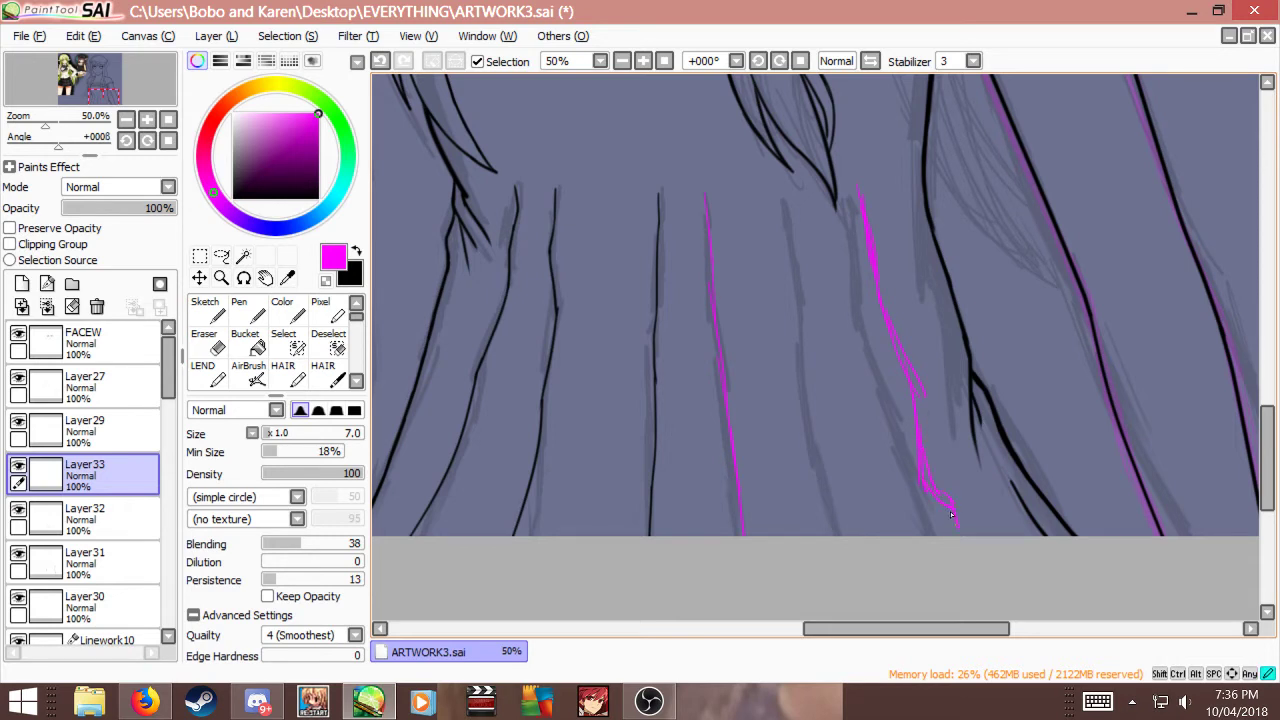
# Step: Sketch a bent magenta guide for the fold between the other two guides and thicken the rightmost guide's lower part
pyautogui.moveTo(820, 289); pyautogui.dragTo(816, 213)
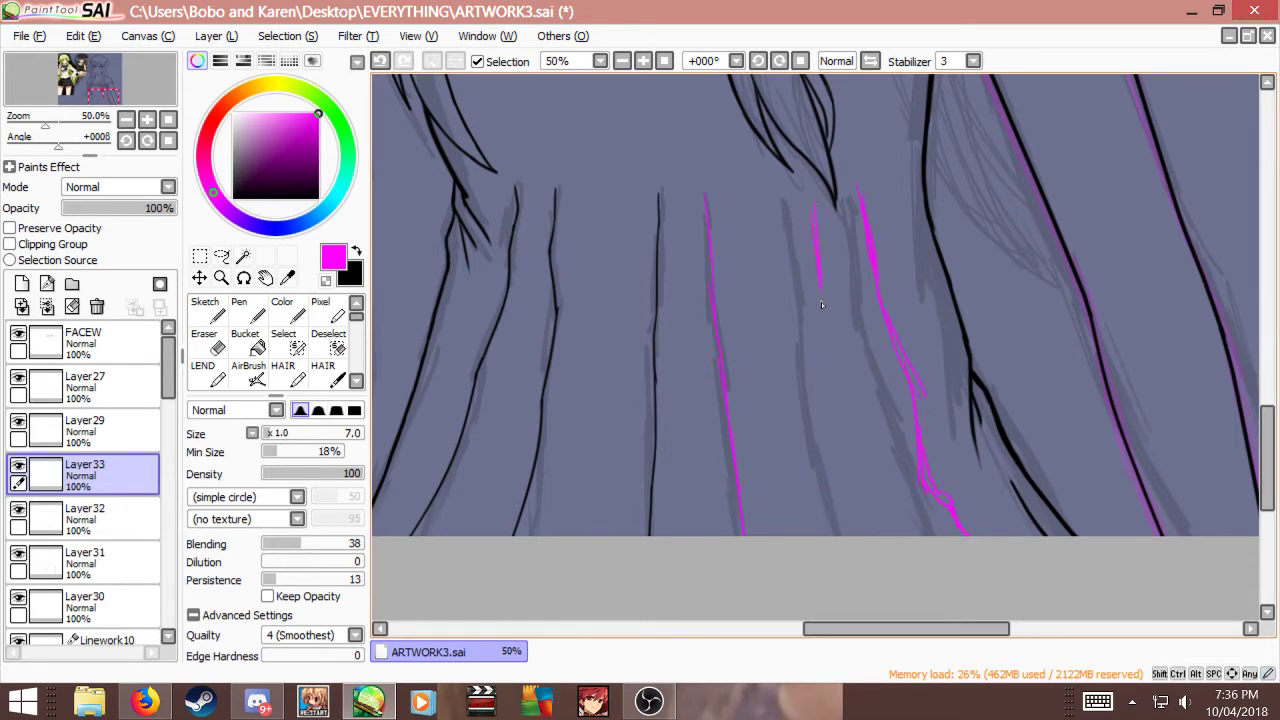
pyautogui.moveTo(810, 376); pyautogui.dragTo(818, 290)
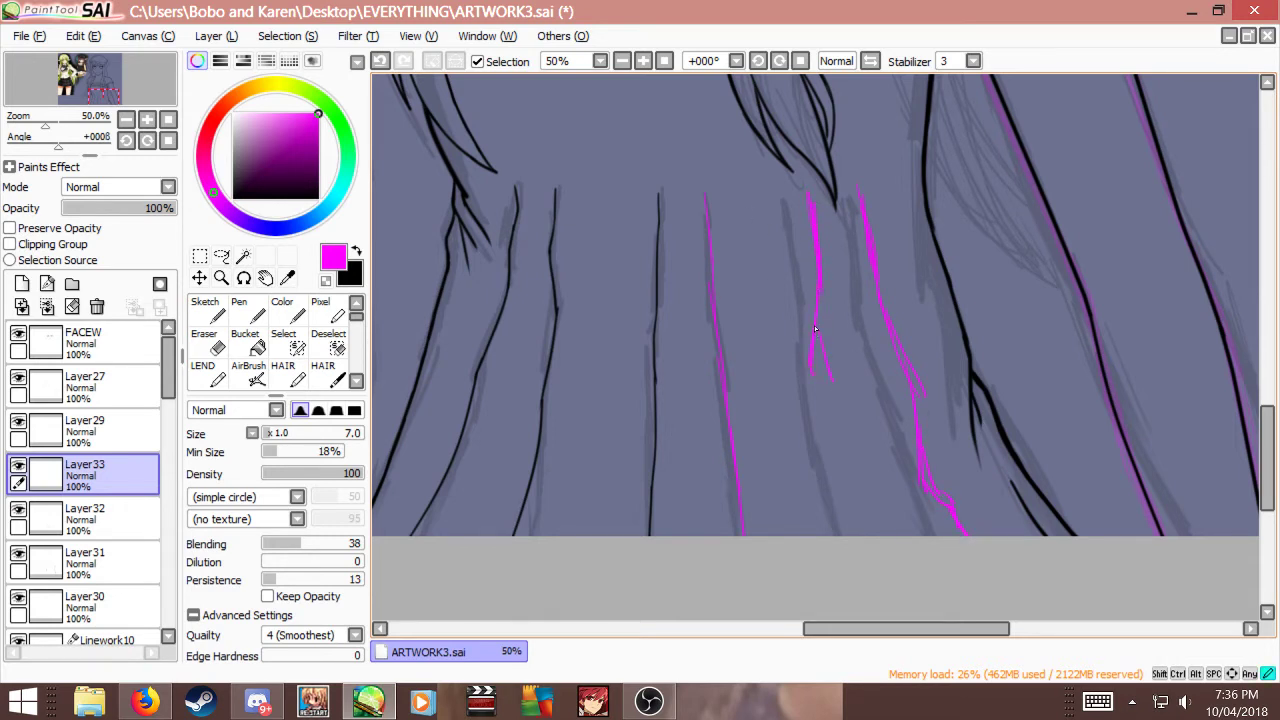
pyautogui.moveTo(846, 436); pyautogui.dragTo(846, 436)
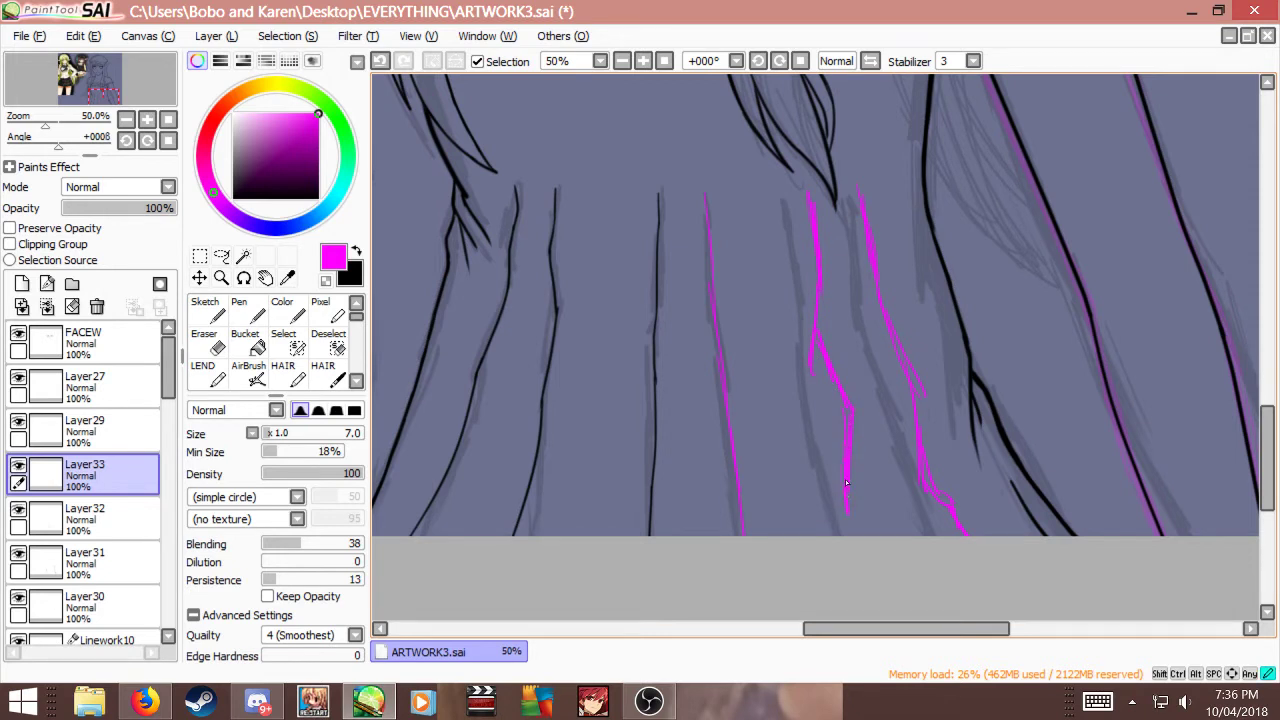
pyautogui.moveTo(849, 532); pyautogui.dragTo(844, 410)
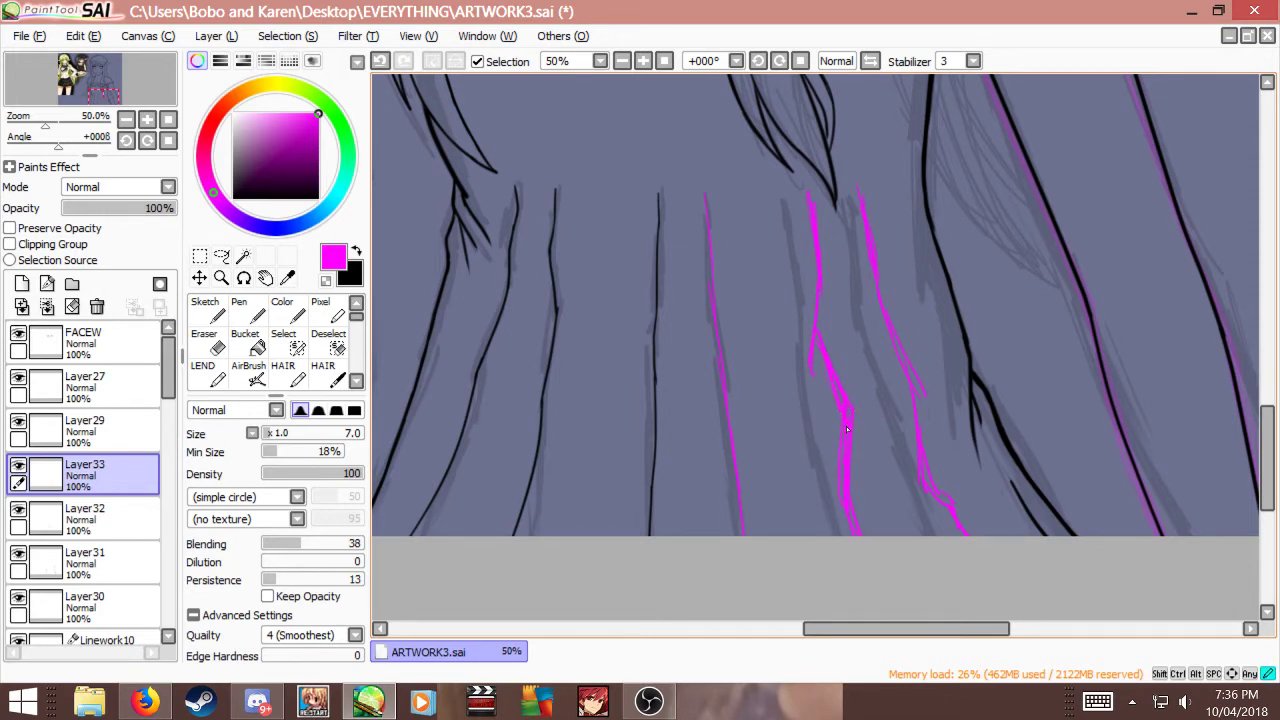
pyautogui.moveTo(925, 477); pyautogui.dragTo(931, 493)
# Step: Check Layer29 by toggling its visibility and merge it down into Layer33, keeping the Normal blending mode
pyautogui.click(92, 188)
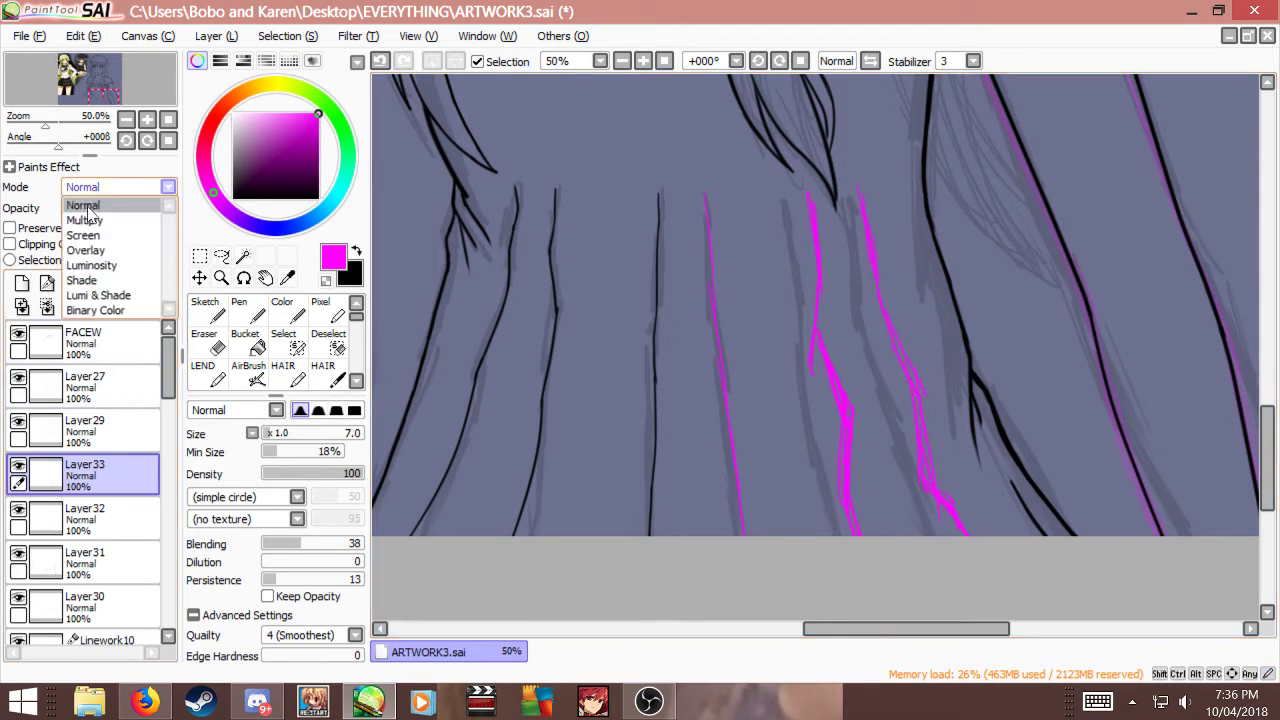
pyautogui.click(114, 195)
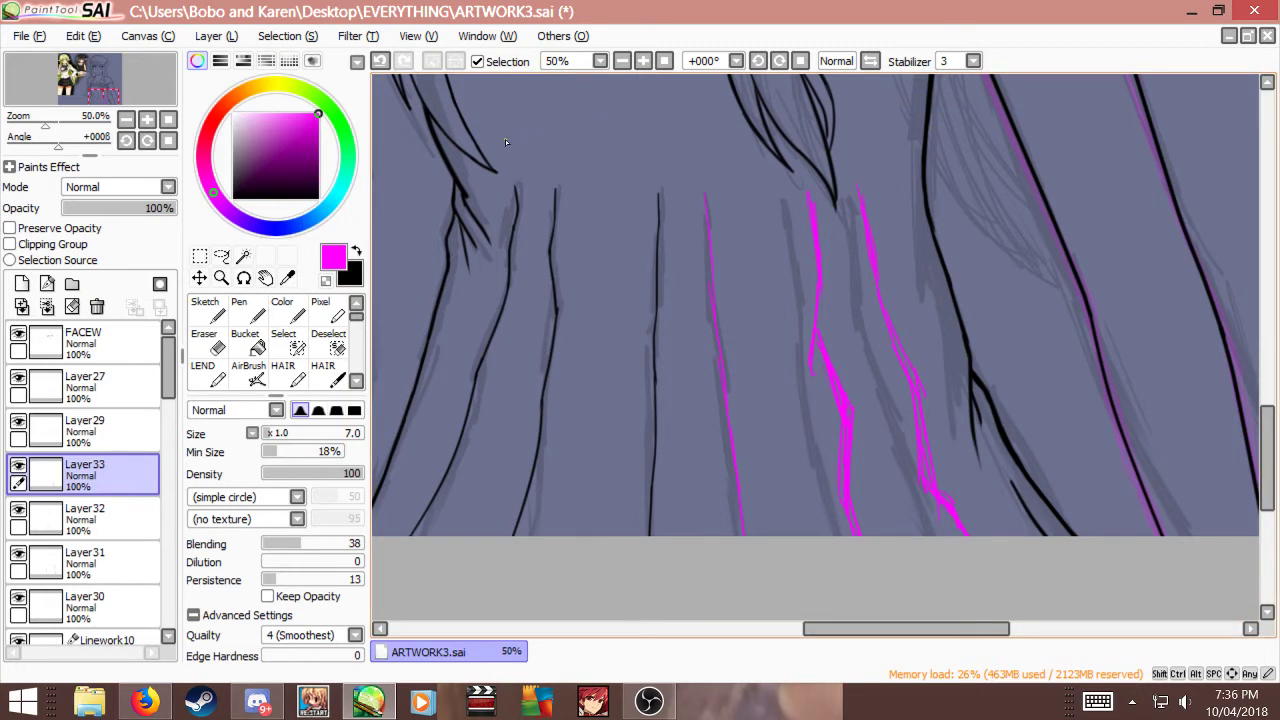
pyautogui.click(26, 428)
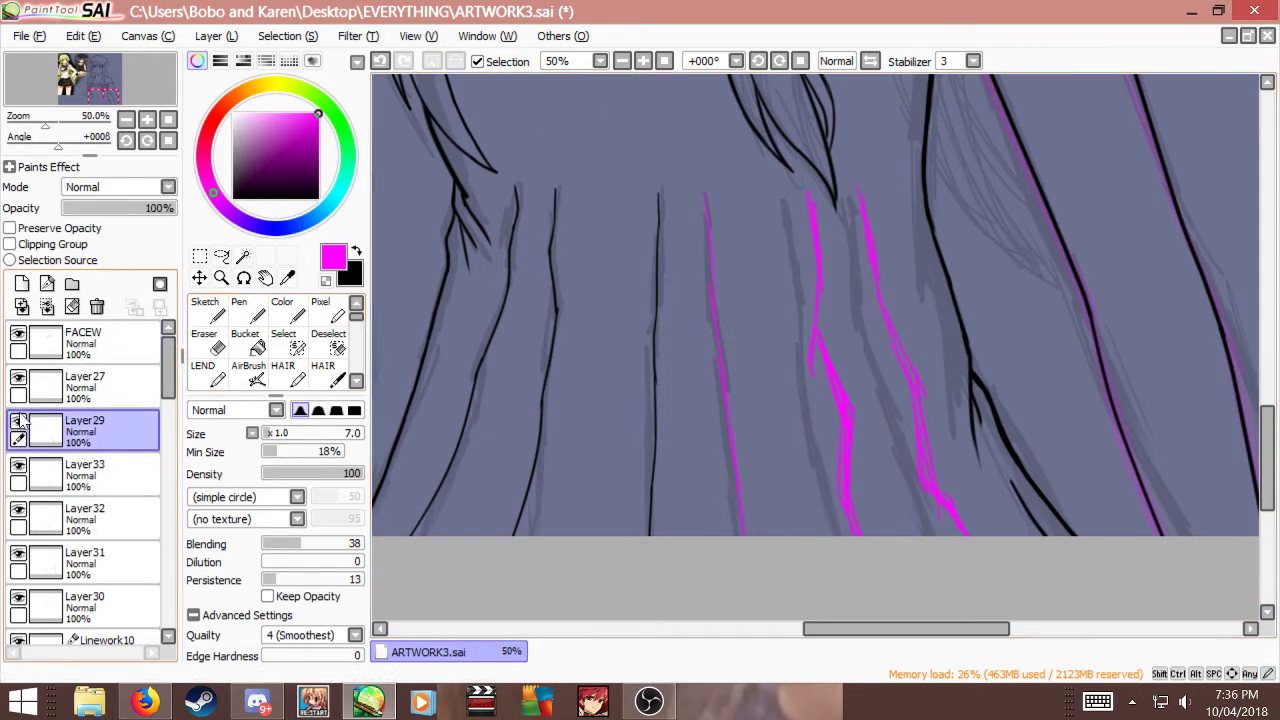
pyautogui.click(47, 307)
pyautogui.click(18, 421)
pyautogui.click(18, 421)
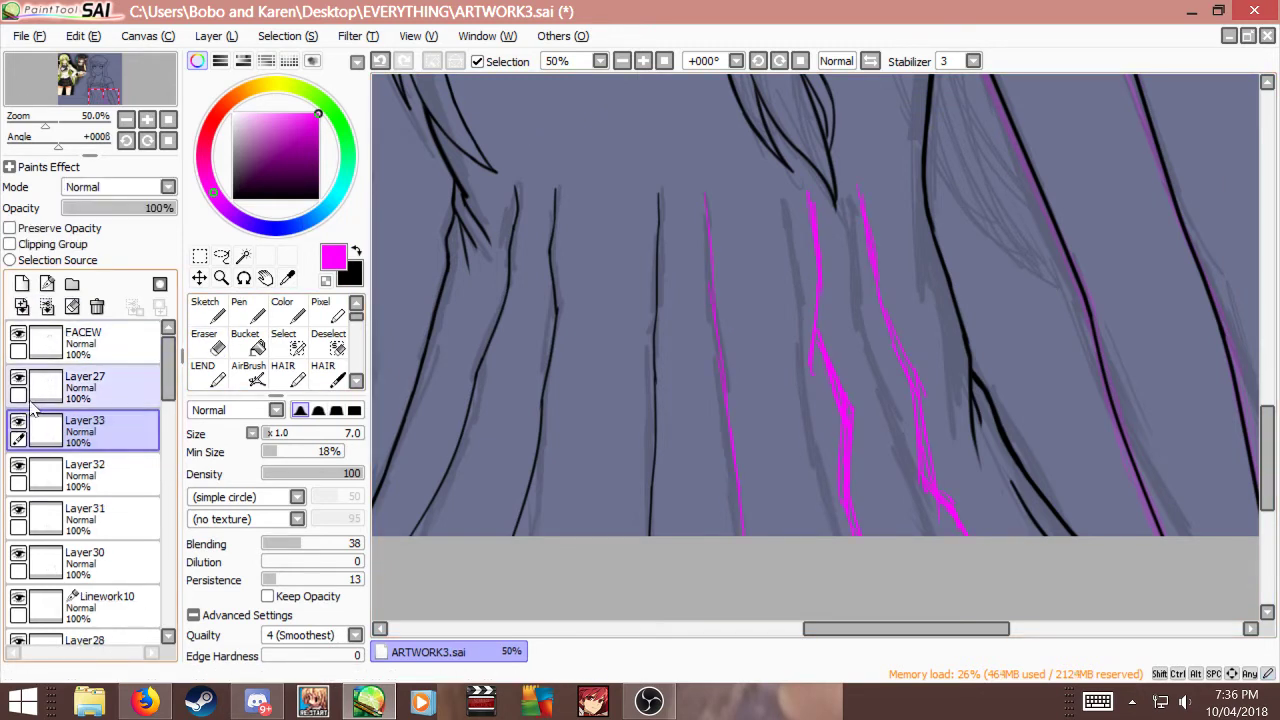
# Step: Undo the last layer merge and lower Layer29's opacity to 19%
pyautogui.hotkey('ctrl', 'z')
pyautogui.click(84, 209)
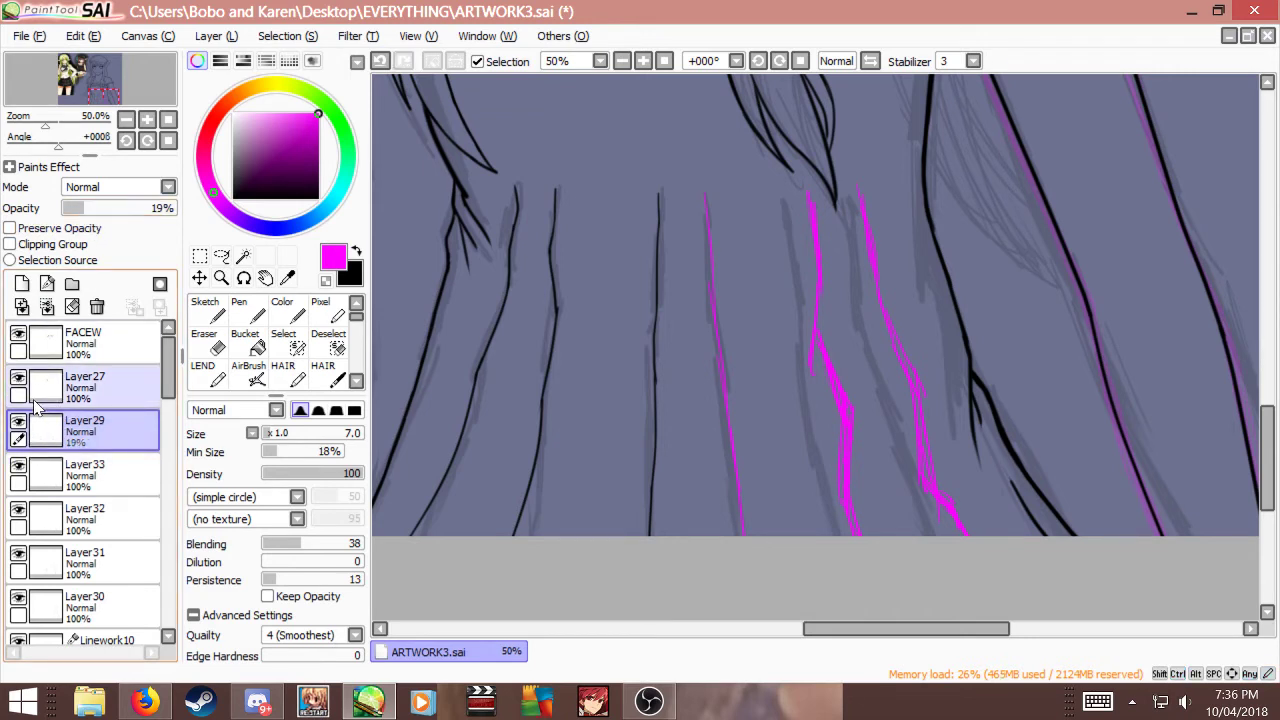
# Step: Add a new layer above Layer29 and switch to black with a brush size of 9
pyautogui.click(22, 284)
pyautogui.press('x')
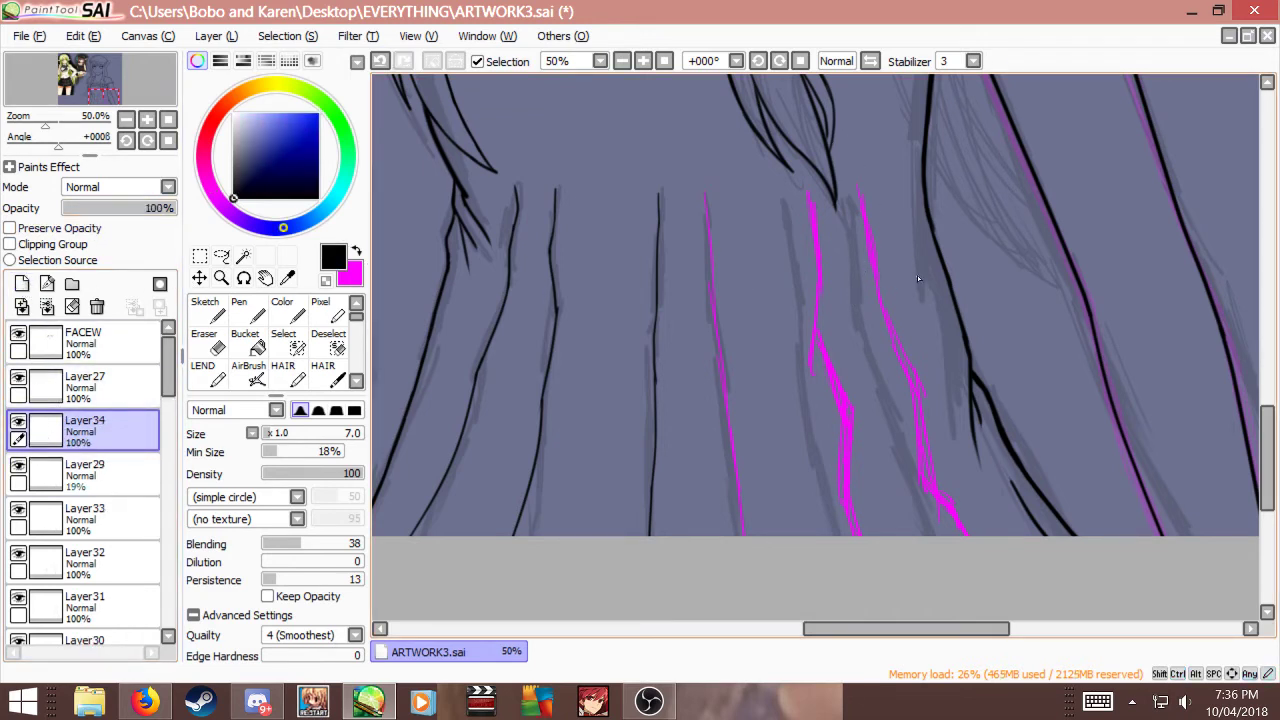
pyautogui.press(']')
pyautogui.press(']')
# Step: Restore Layer29's opacity to 100%
pyautogui.click(86, 474)
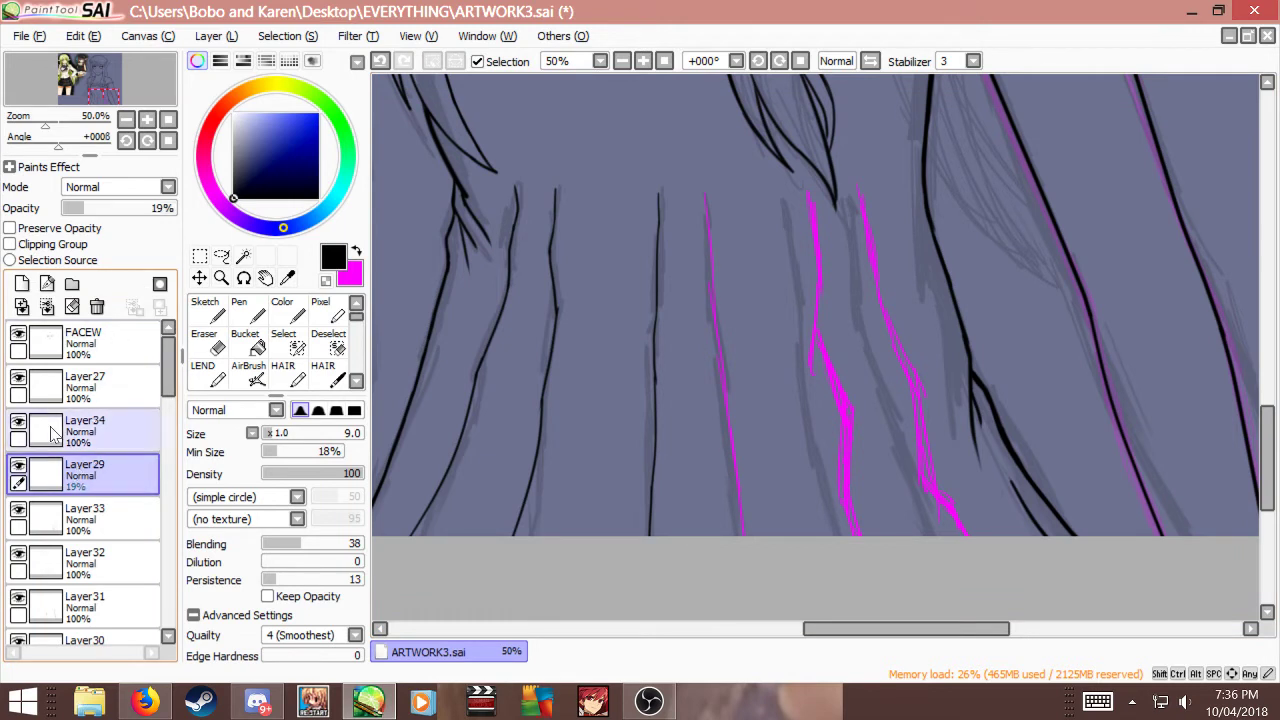
pyautogui.click(52, 432)
pyautogui.click(32, 402)
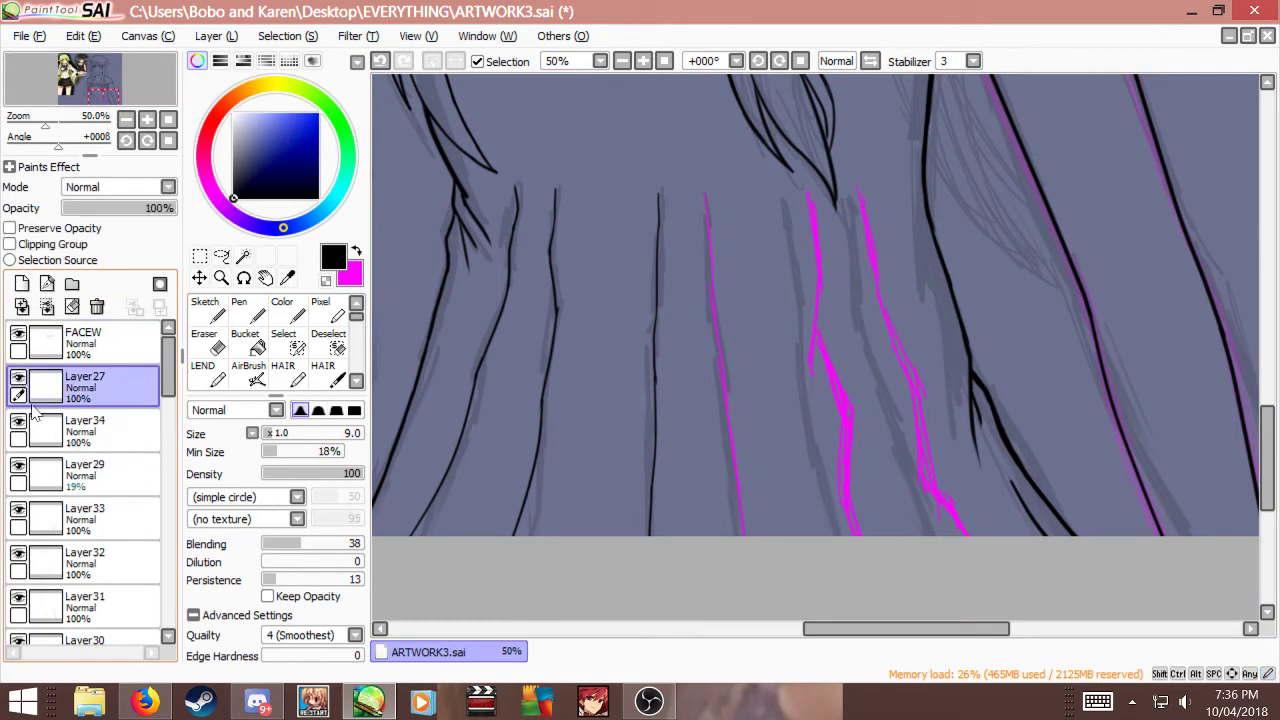
pyautogui.click(26, 476)
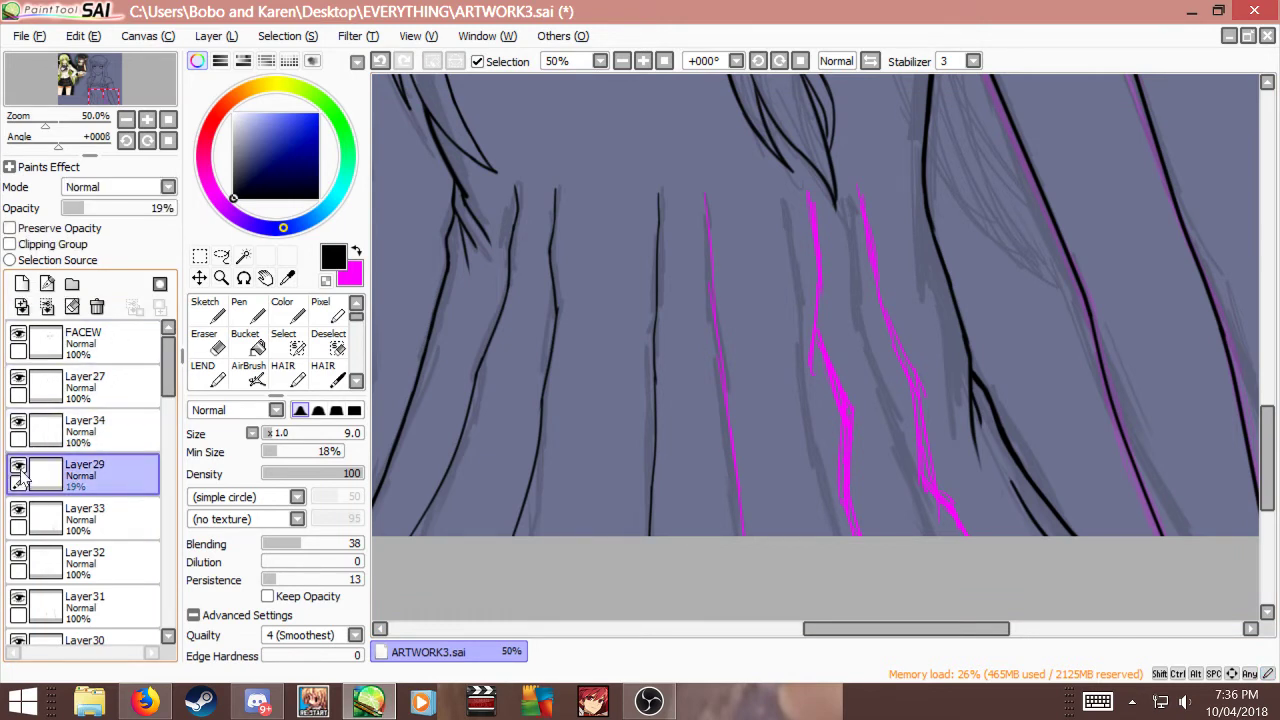
pyautogui.moveTo(110, 208); pyautogui.dragTo(178, 208)
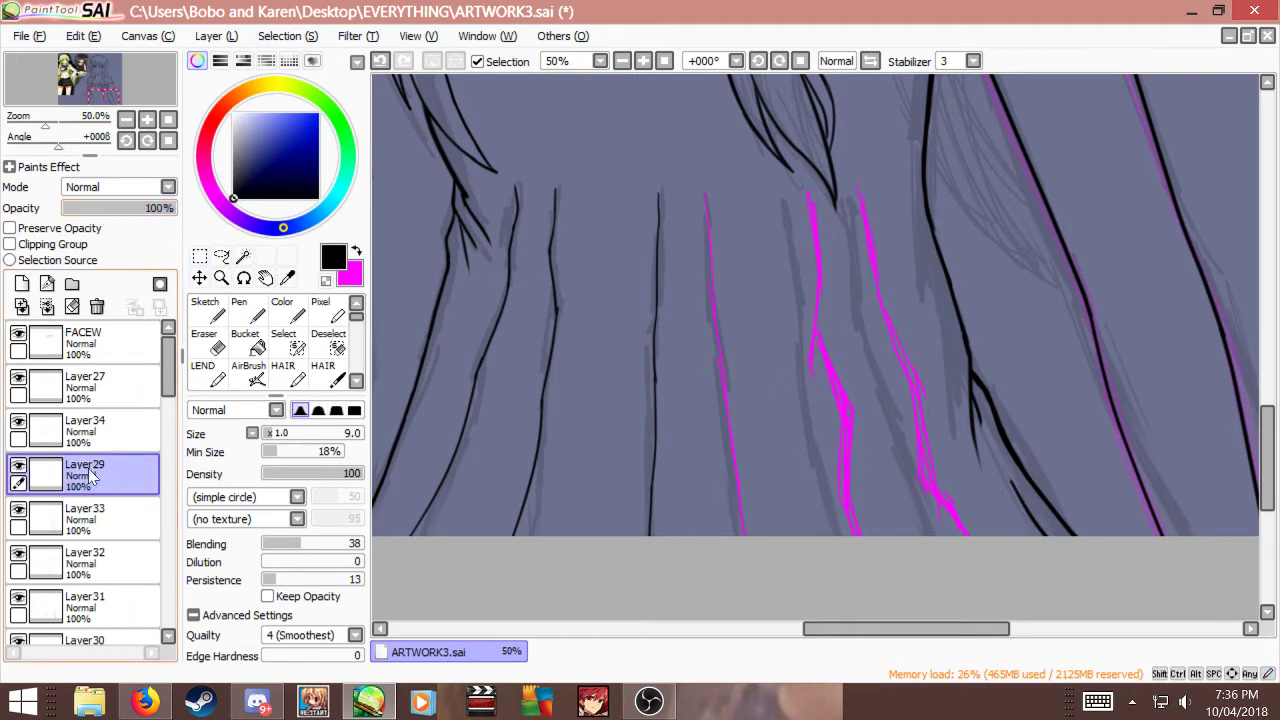
# Step: Fade the magenta fold guides by lowering Layer33's opacity to 23%, and add a new layer above it
pyautogui.click(90, 515)
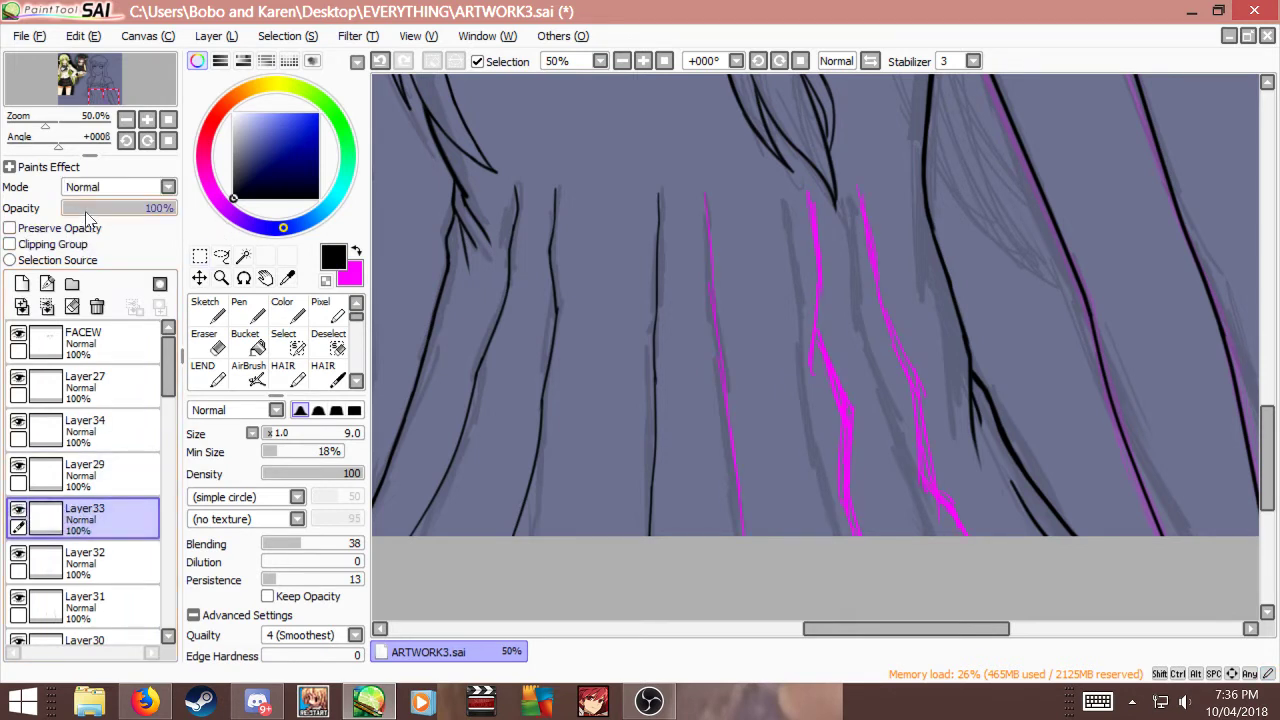
pyautogui.click(88, 208)
pyautogui.click(21, 283)
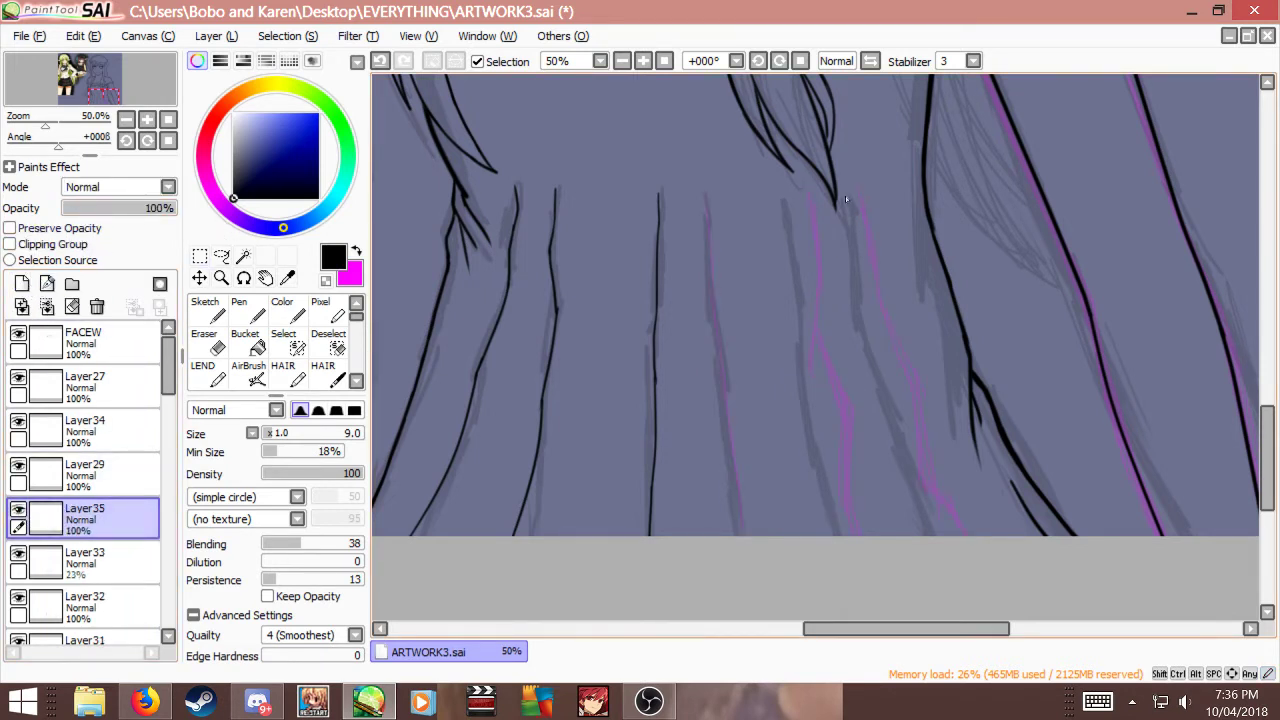
# Step: Ink the first skirt fold right of the centre fold in black along its guide, down to the canvas bottom
pyautogui.scroll(1, 708, 220)
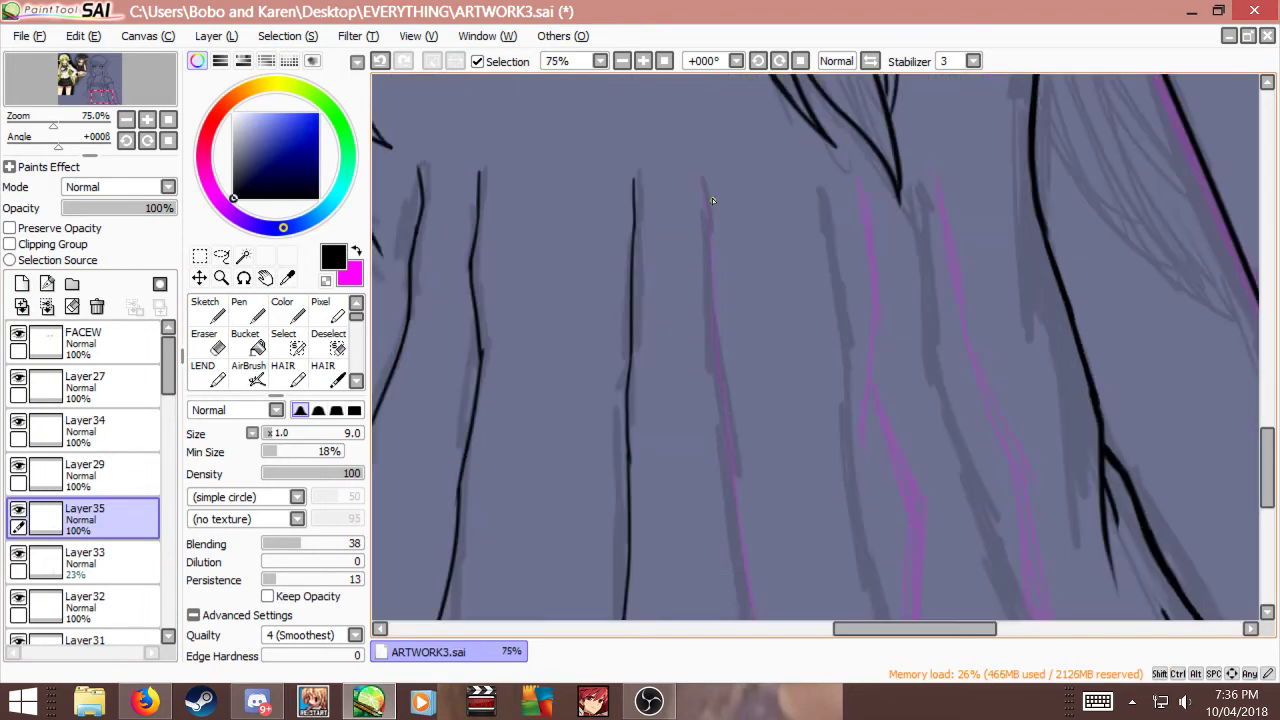
pyautogui.moveTo(706, 186); pyautogui.dragTo(716, 408)
pyautogui.hotkey('ctrl', 'z')
pyautogui.hotkey('ctrl', 'z')
pyautogui.moveTo(713, 278)
pyautogui.mouseDown()
pyautogui.moveTo(723, 425)
pyautogui.moveTo(715, 410)
pyautogui.moveTo(738, 524)
pyautogui.mouseUp()
pyautogui.scroll(-1, 735, 305)
pyautogui.scroll(1, 738, 460)
pyautogui.moveTo(738, 426); pyautogui.dragTo(754, 529)
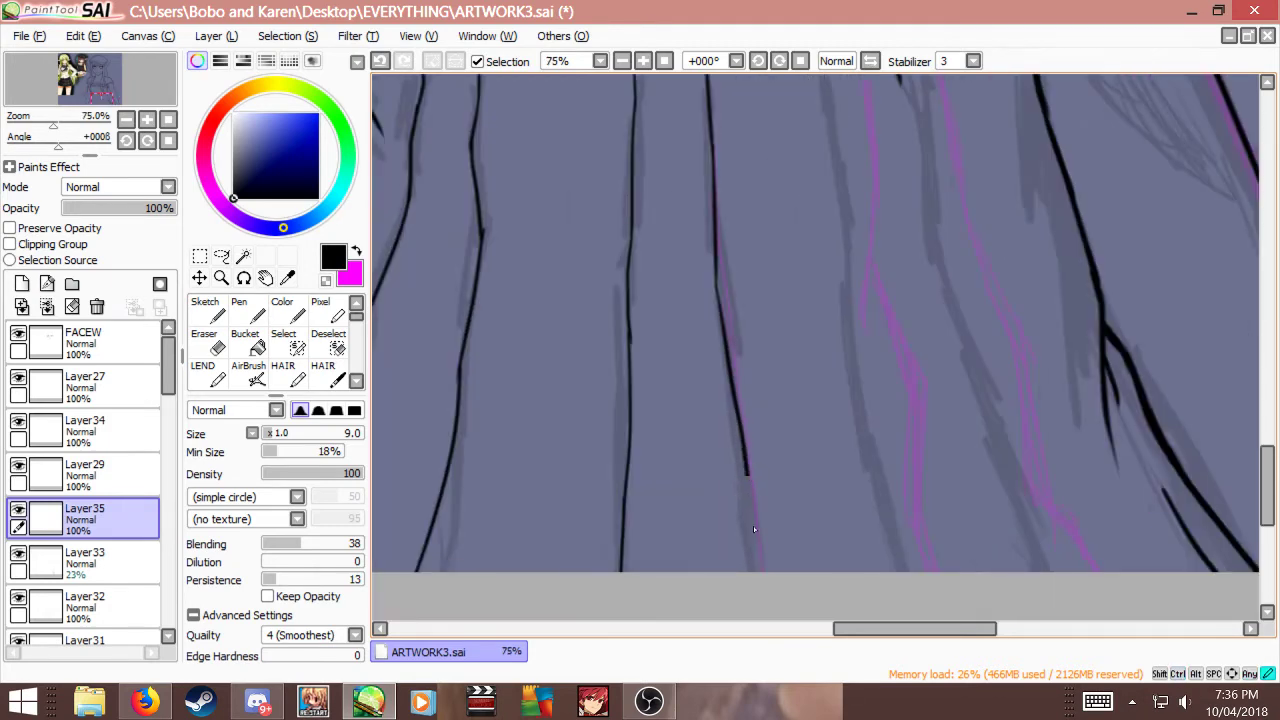
pyautogui.scroll(-2, 667, 423)
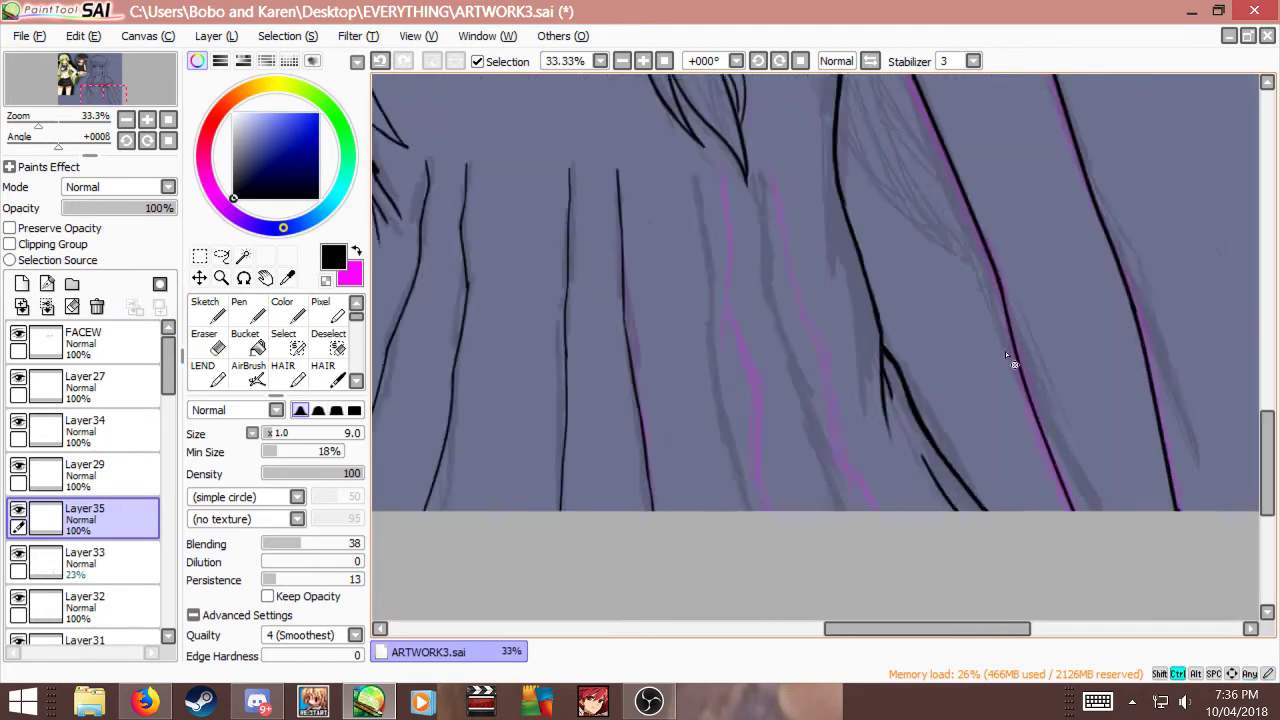
# Step: Ink the bent middle fold of the three guided ones in black, redrawing its lower end at the canvas bottom
pyautogui.scroll(2, 1005, 351)
pyautogui.moveTo(621, 88); pyautogui.dragTo(640, 200)
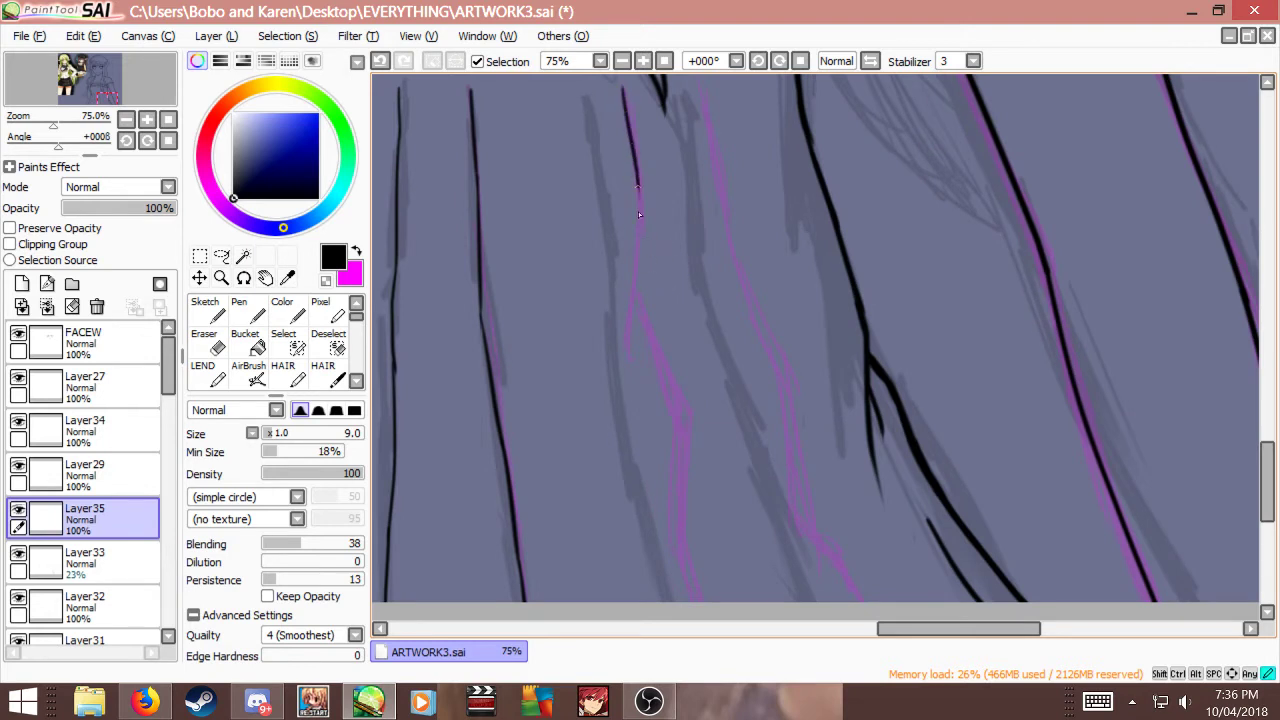
pyautogui.moveTo(634, 307); pyautogui.dragTo(658, 406)
pyautogui.hotkey('ctrl', 'z')
pyautogui.moveTo(633, 297)
pyautogui.mouseDown()
pyautogui.moveTo(684, 442)
pyautogui.moveTo(692, 562)
pyautogui.moveTo(710, 602)
pyautogui.mouseUp()
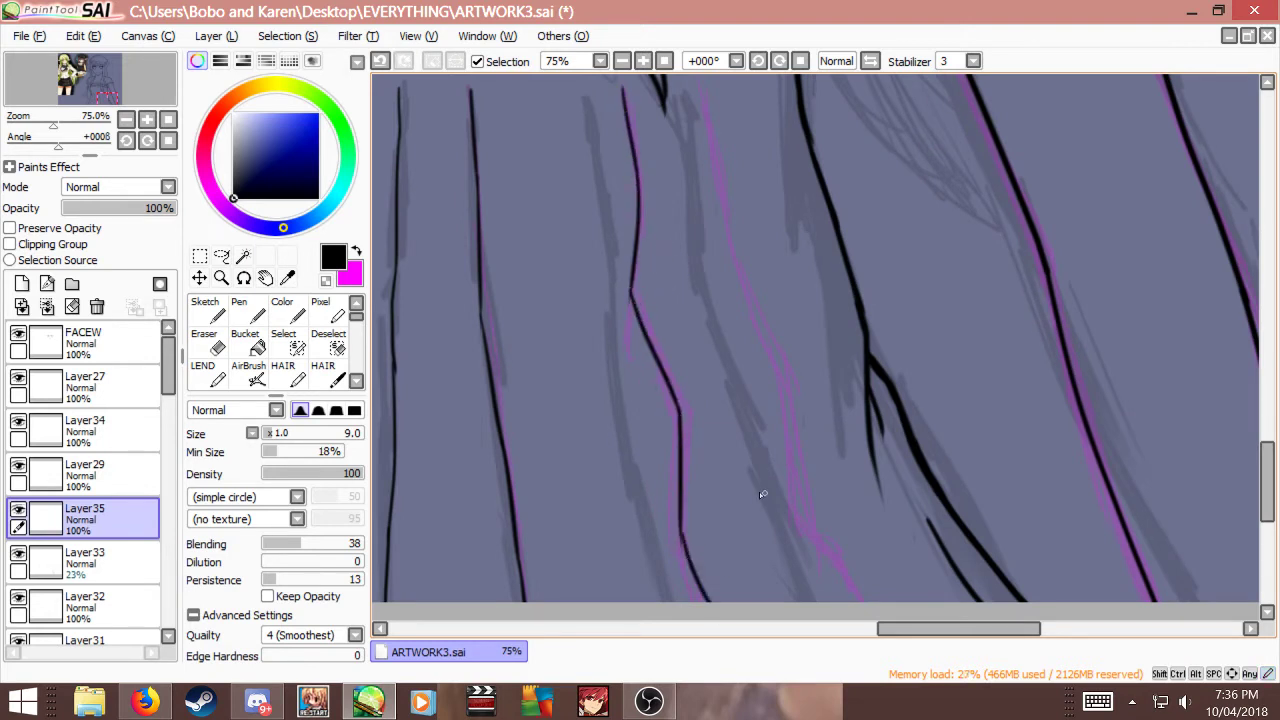
pyautogui.hotkey('ctrl', 'z')
pyautogui.moveTo(679, 530); pyautogui.dragTo(706, 602)
# Step: Ink the rightmost inner skirt fold in black along its magenta guide, down to the canvas bottom
pyautogui.moveTo(694, 90); pyautogui.dragTo(731, 253)
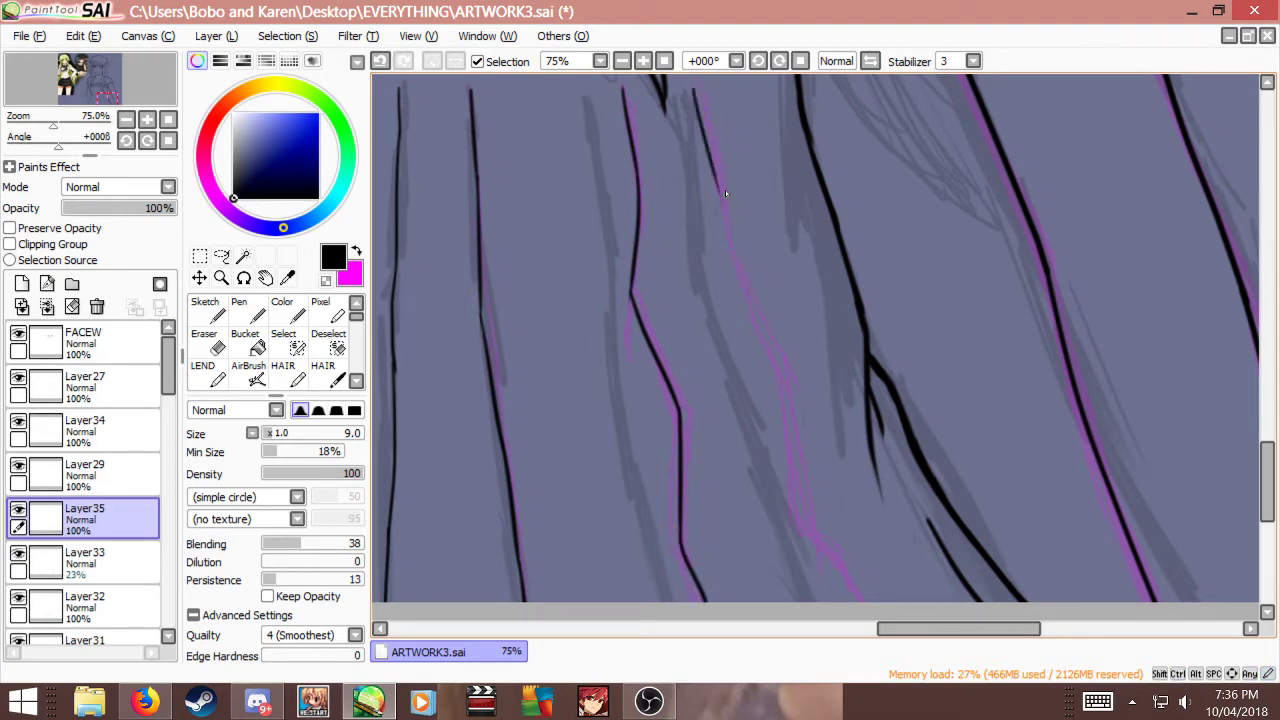
pyautogui.moveTo(725, 189)
pyautogui.mouseDown()
pyautogui.moveTo(736, 256)
pyautogui.moveTo(788, 382)
pyautogui.moveTo(788, 430)
pyautogui.mouseUp()
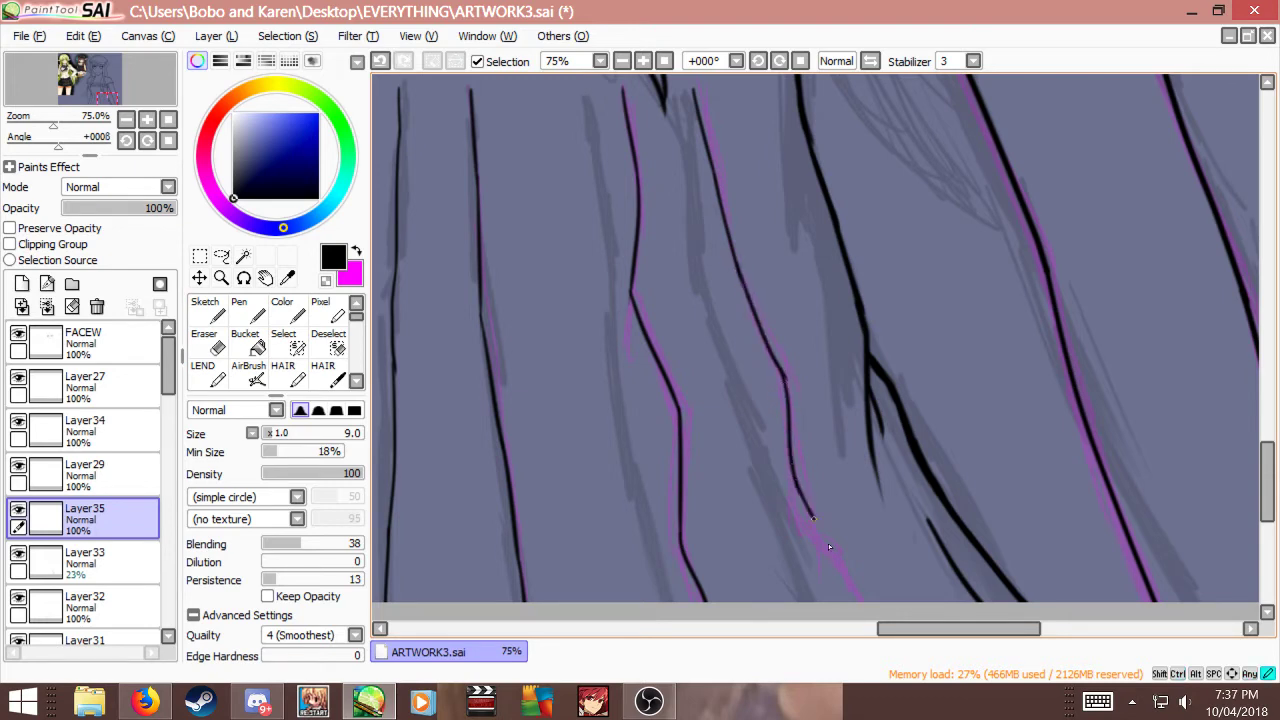
pyautogui.scroll(-2, 860, 520)
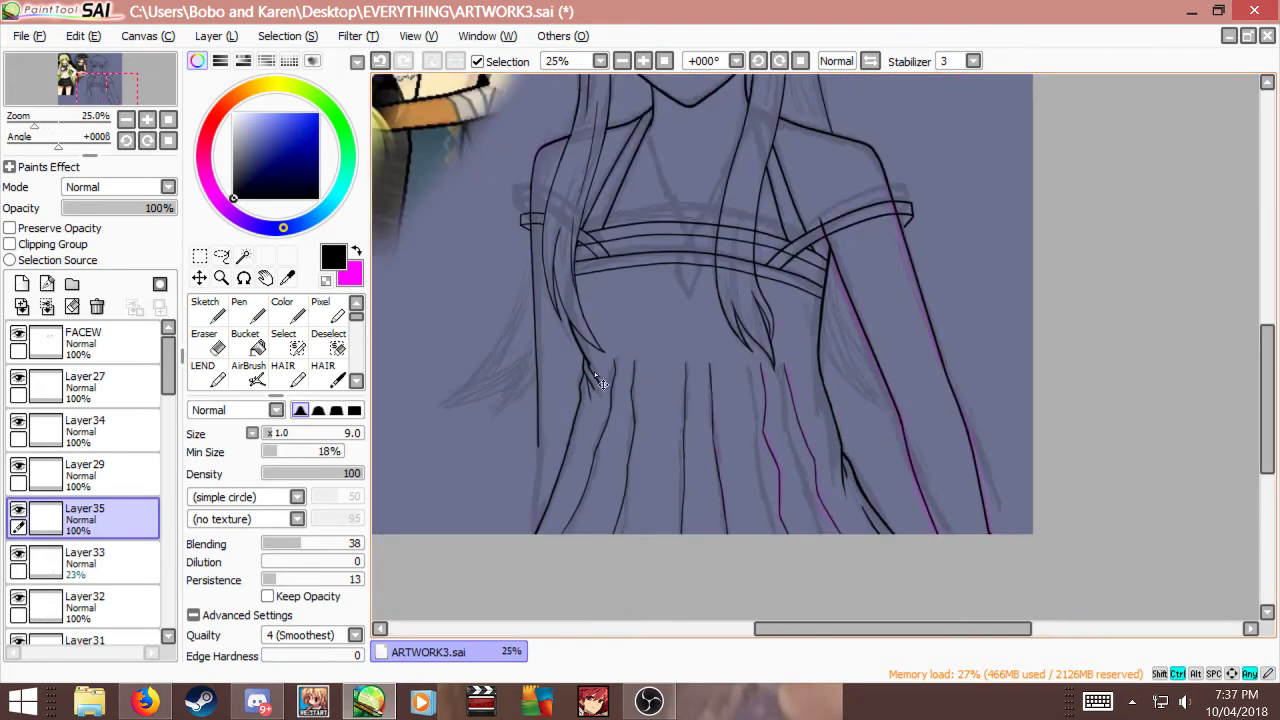
# Step: Handwrite "still learning" with a smiley beside the figure on a new layer, and delete that layer
pyautogui.scroll(2, 600, 381)
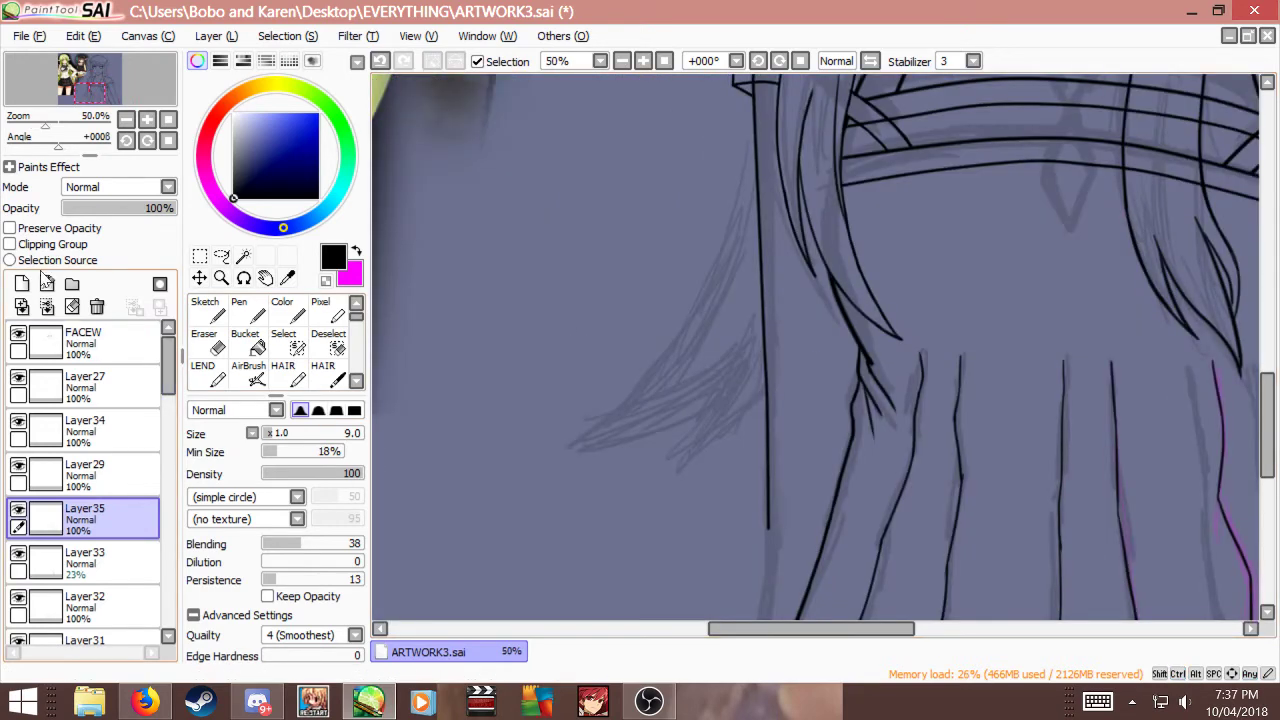
pyautogui.click(22, 283)
pyautogui.press('x')
pyautogui.press('x')
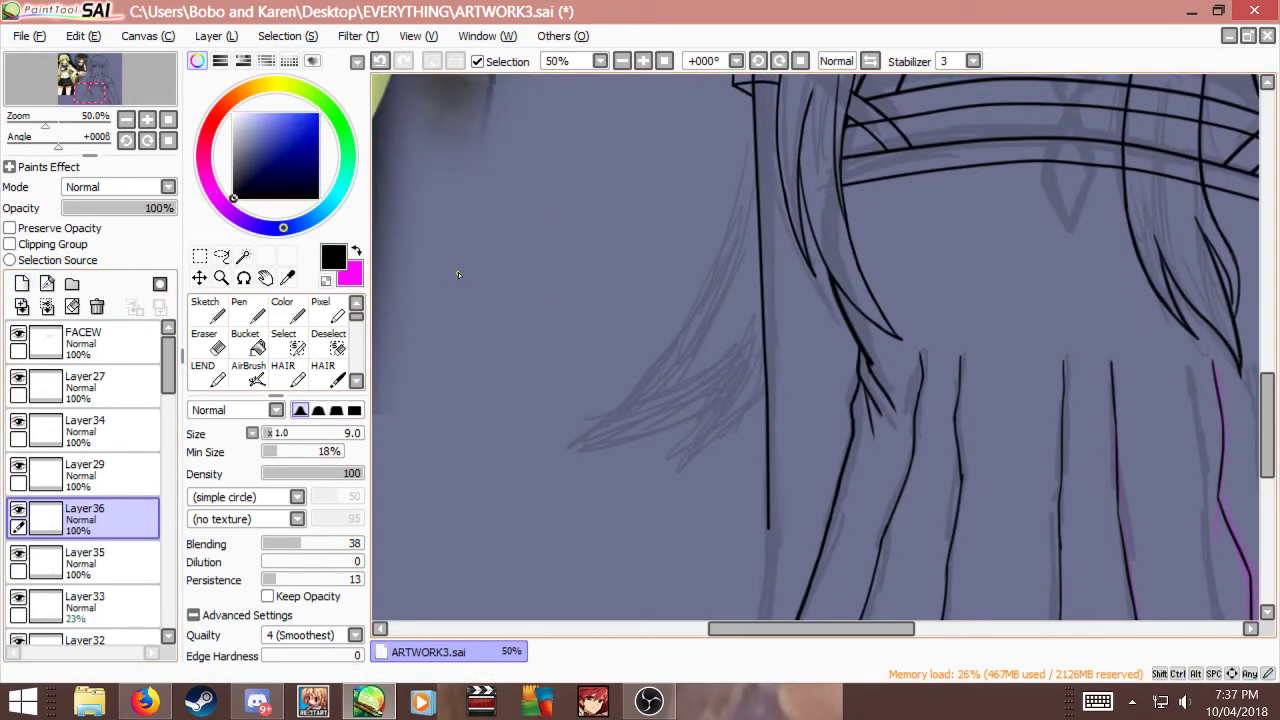
pyautogui.moveTo(447, 260); pyautogui.dragTo(442, 291)
pyautogui.moveTo(457, 236); pyautogui.dragTo(463, 276)
pyautogui.moveTo(497, 200); pyautogui.dragTo(522, 249)
pyautogui.moveTo(536, 174)
pyautogui.mouseDown()
pyautogui.moveTo(562, 220)
pyautogui.moveTo(576, 174)
pyautogui.moveTo(589, 207)
pyautogui.mouseUp()
pyautogui.moveTo(598, 164); pyautogui.dragTo(602, 161)
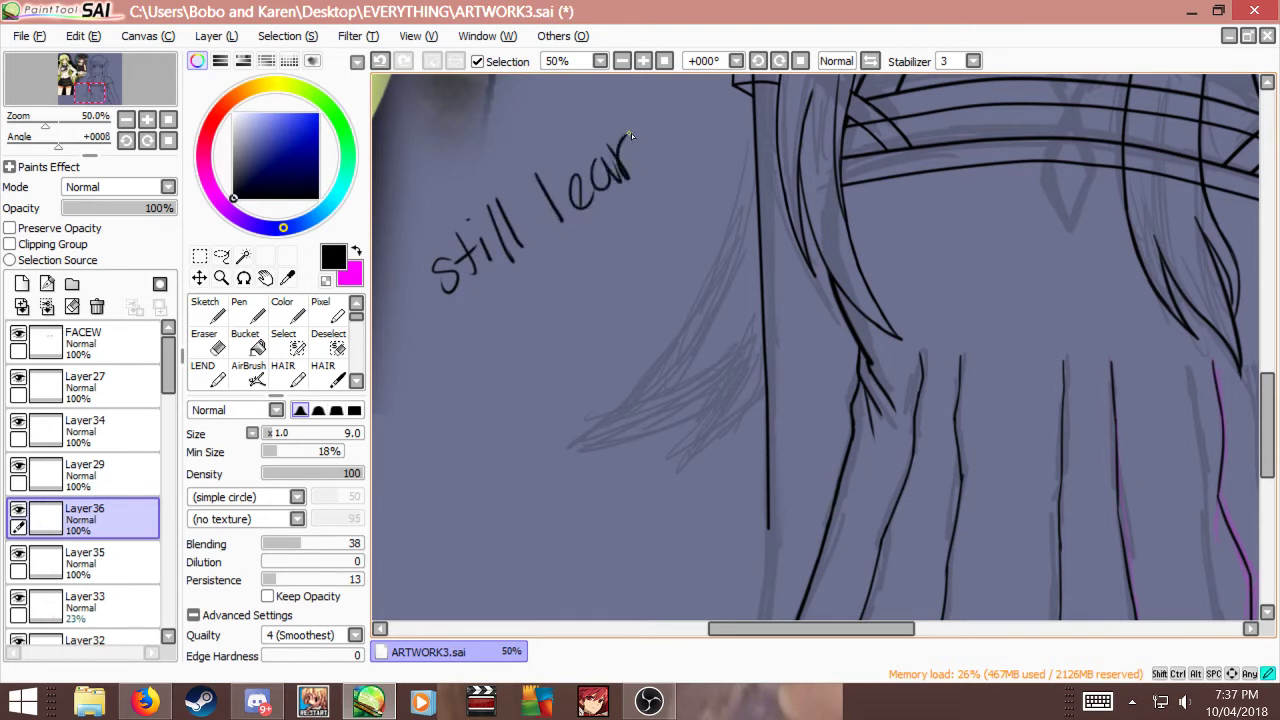
pyautogui.moveTo(680, 110); pyautogui.dragTo(673, 144)
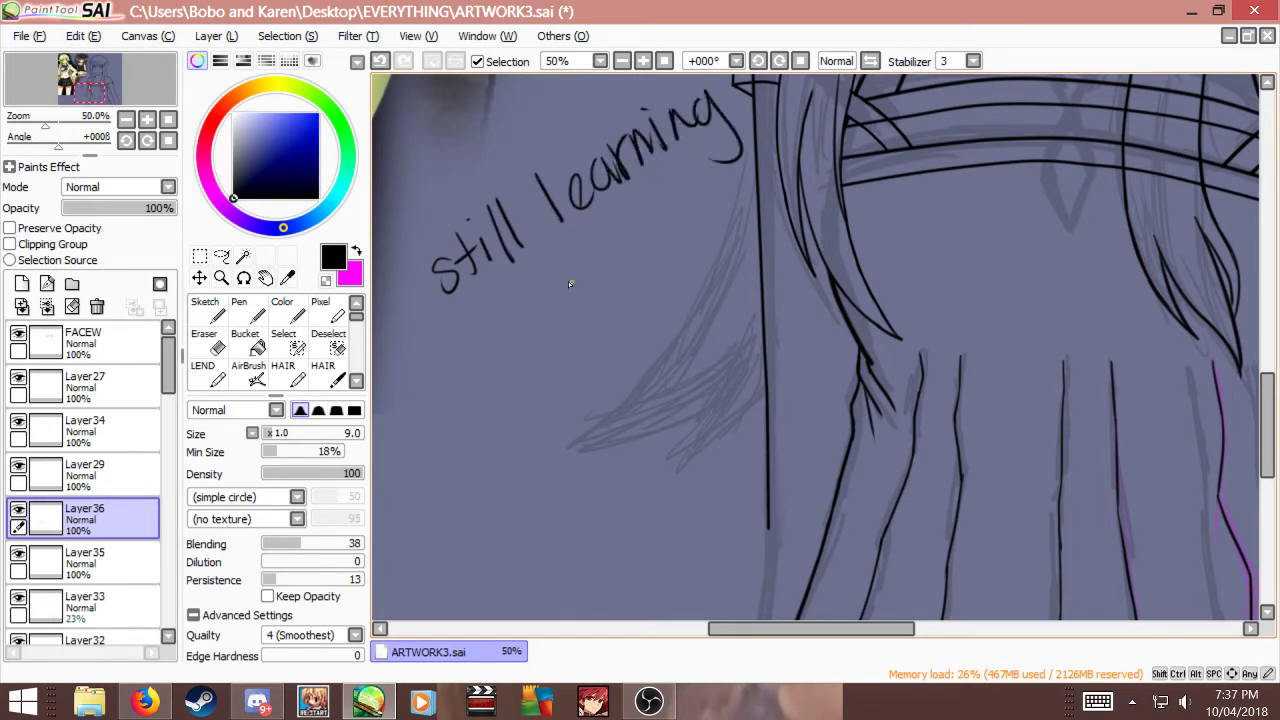
pyautogui.moveTo(588, 288); pyautogui.dragTo(630, 273)
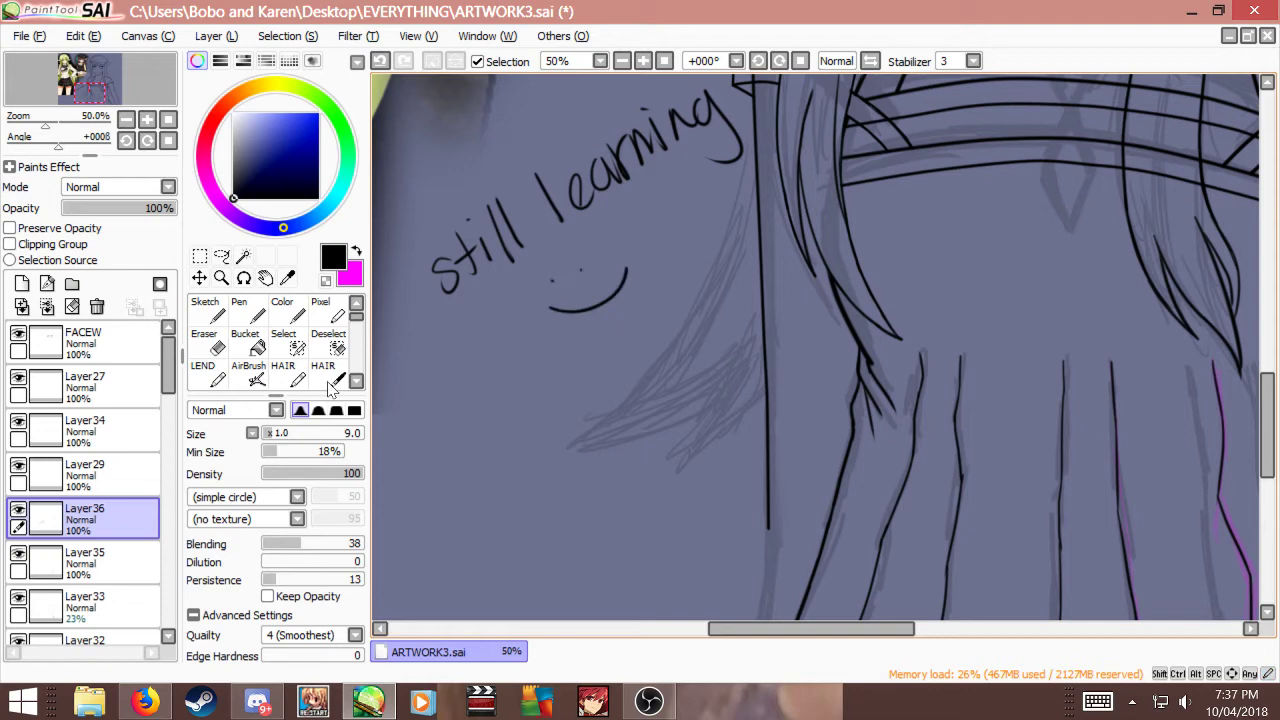
pyautogui.click(97, 306)
# Step: Sketch a magenta guide continuing the left arm line down to the canvas bottom on a new layer, and hide that layer
pyautogui.scroll(-2, 706, 368)
pyautogui.scroll(2, 944, 564)
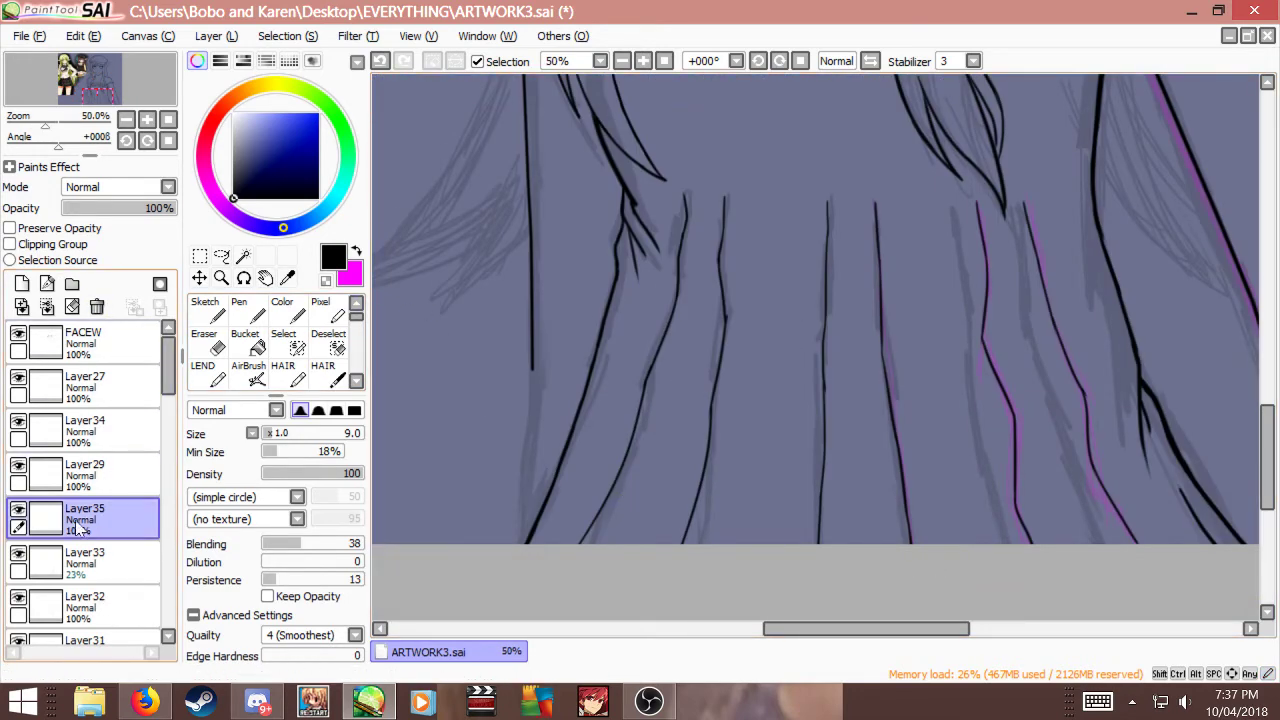
pyautogui.click(22, 284)
pyautogui.press('x')
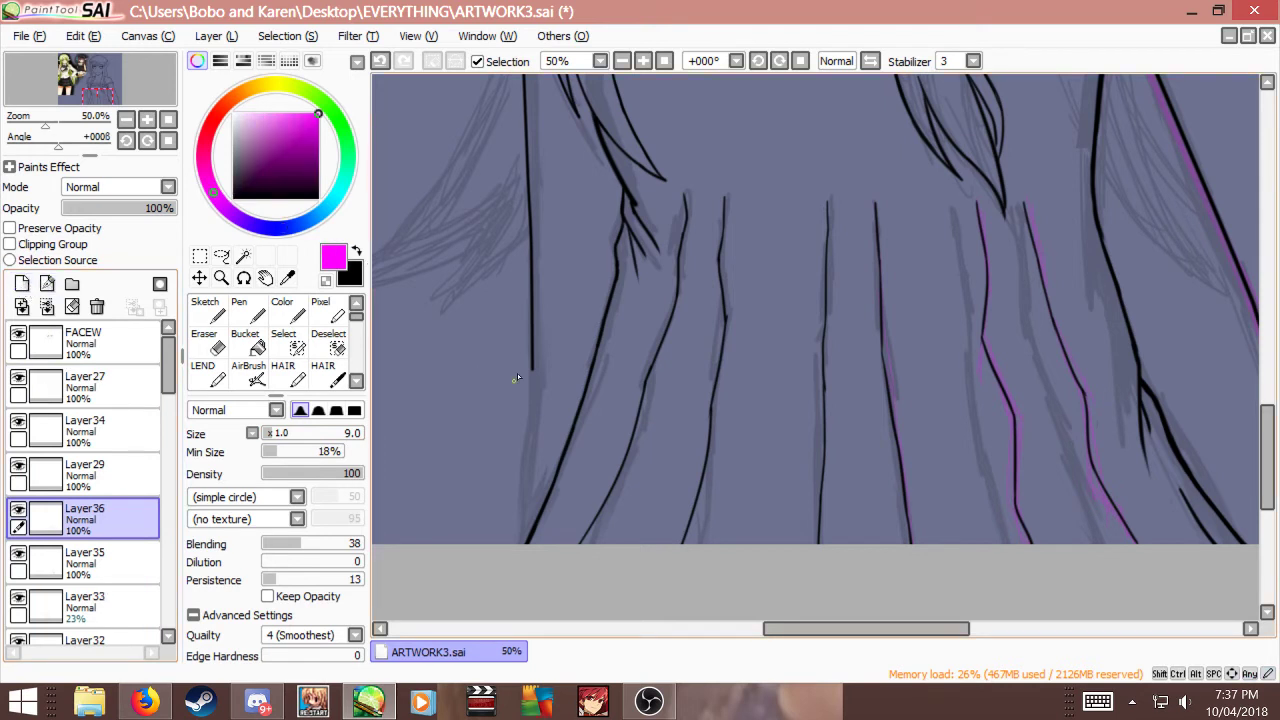
pyautogui.moveTo(531, 358); pyautogui.dragTo(514, 471)
pyautogui.hotkey('ctrl', 'z')
pyautogui.moveTo(534, 369); pyautogui.dragTo(523, 549)
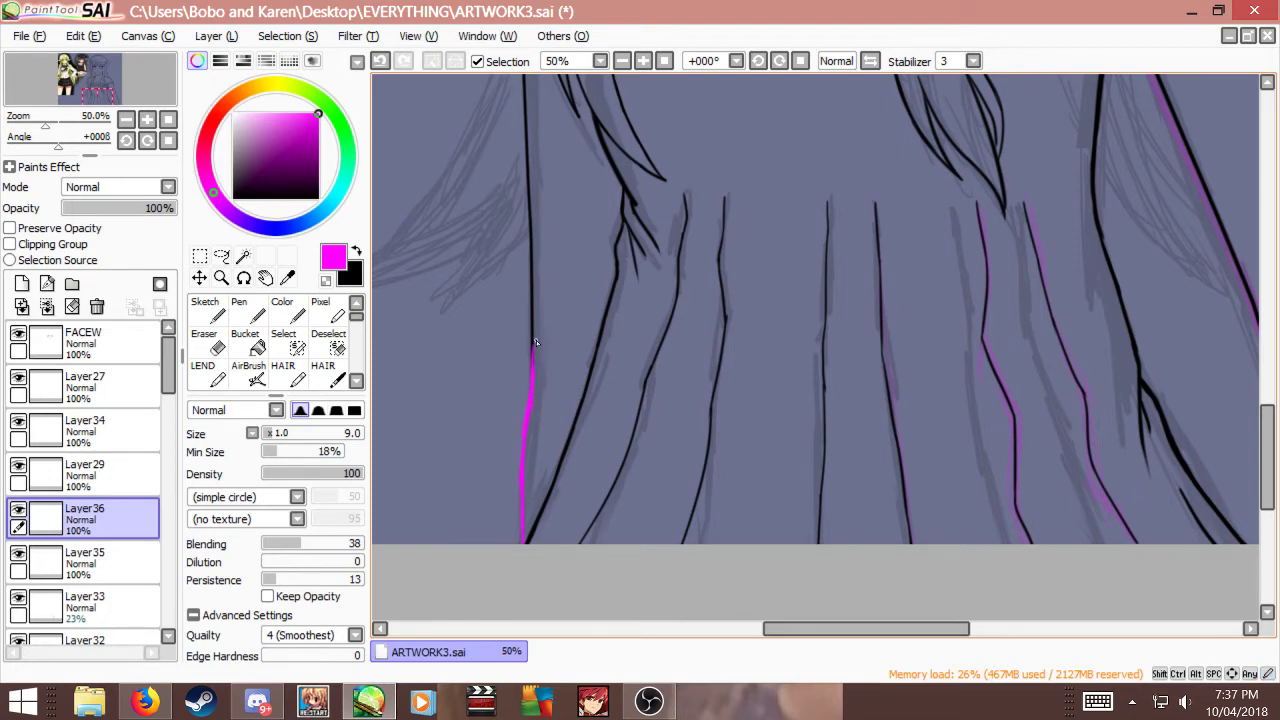
pyautogui.scroll(-2, 590, 345)
pyautogui.scroll(-1, 644, 378)
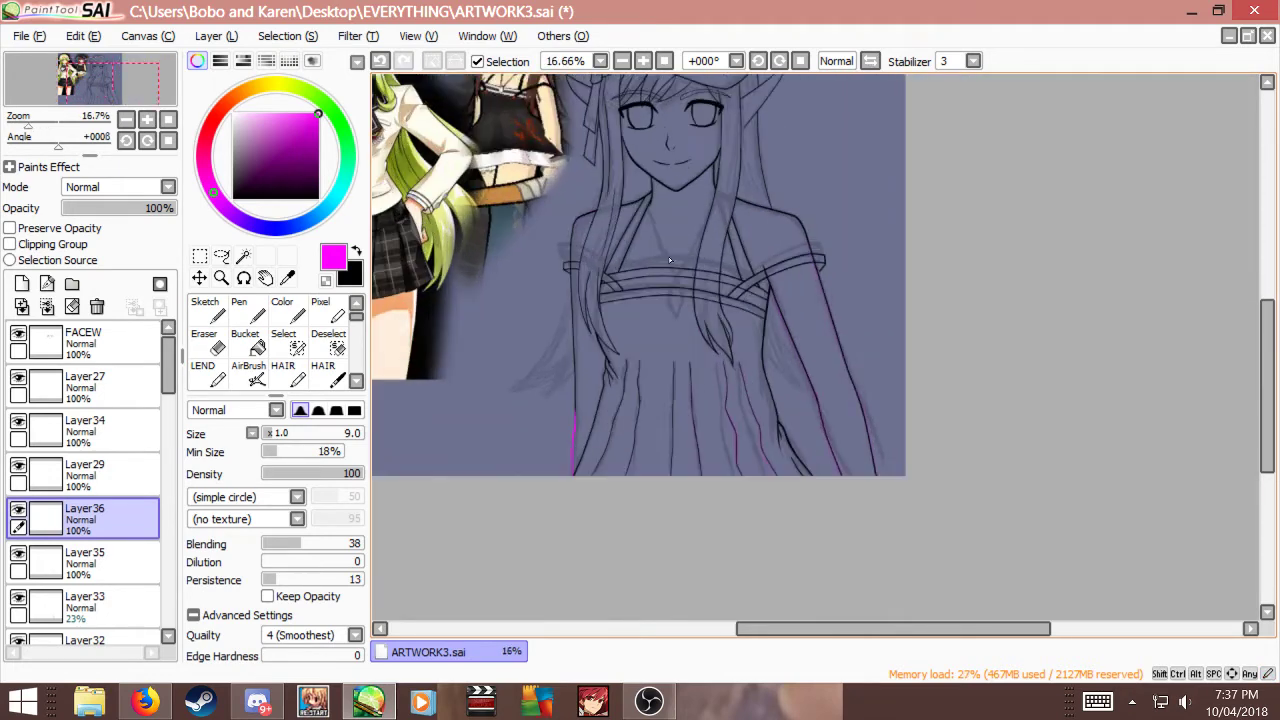
pyautogui.scroll(-1, 595, 421)
pyautogui.scroll(4, 583, 459)
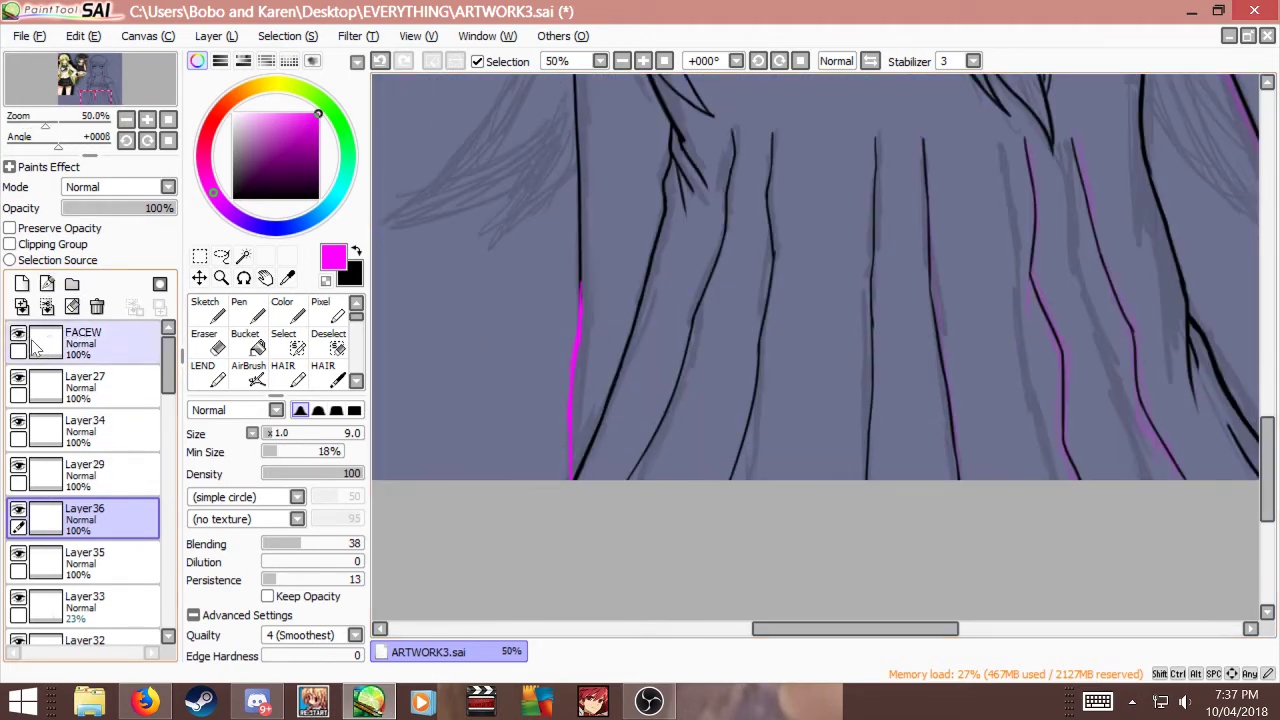
pyautogui.click(72, 306)
# Step: Add a new layer above Layer36 and sketch a magenta guide slanting outward from the left arm line to the canvas bottom
pyautogui.click(22, 284)
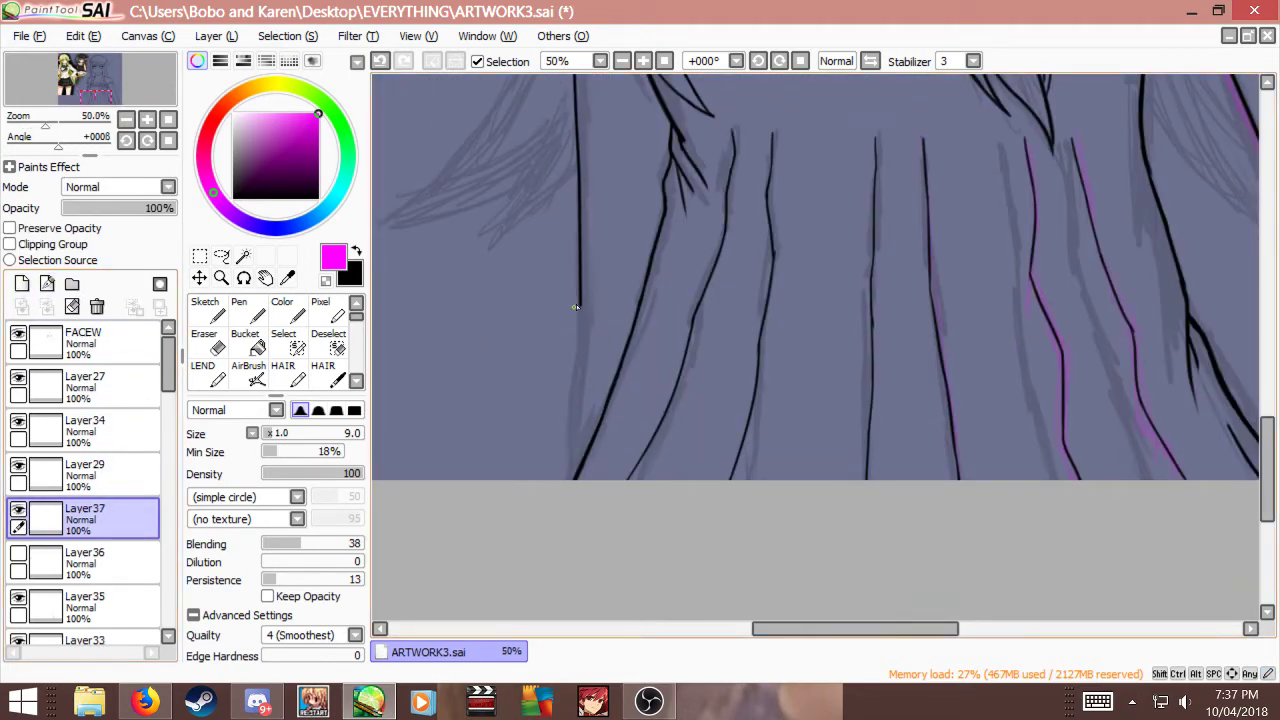
pyautogui.scroll(-2, 755, 385)
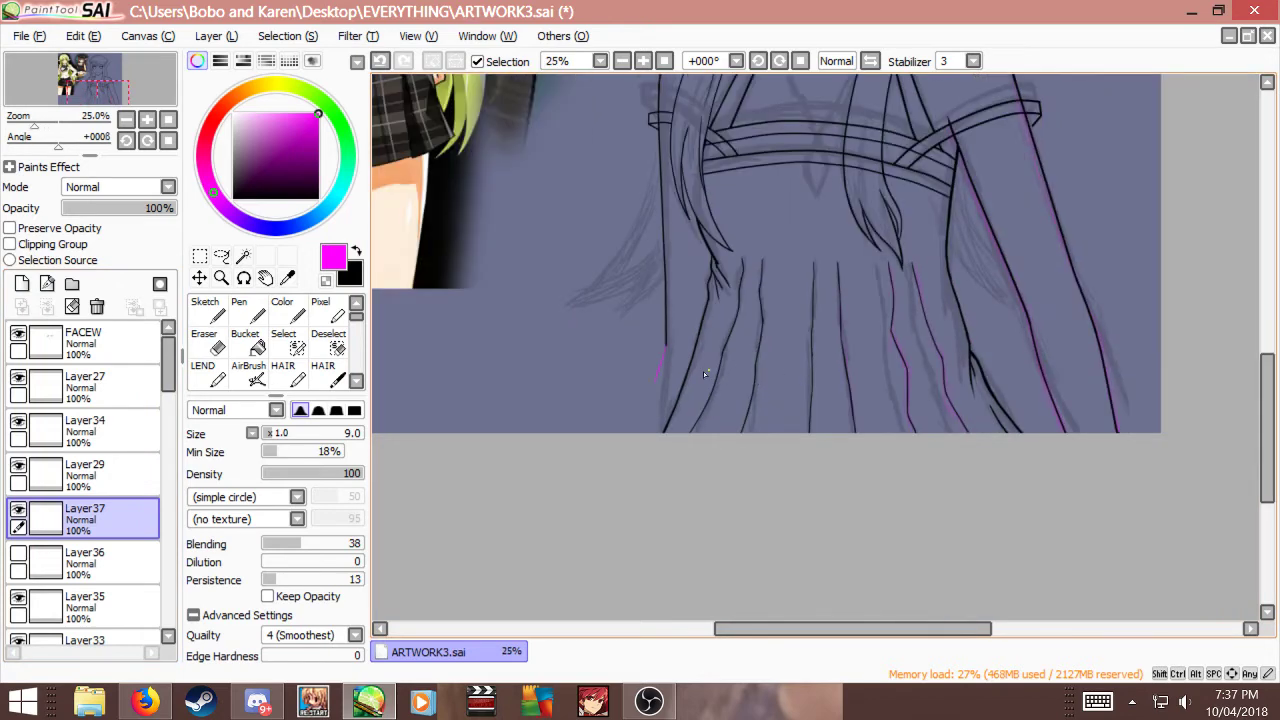
pyautogui.scroll(2, 703, 371)
pyautogui.scroll(-4, 673, 387)
pyautogui.scroll(2, 663, 350)
pyautogui.hotkey('ctrl', 'z')
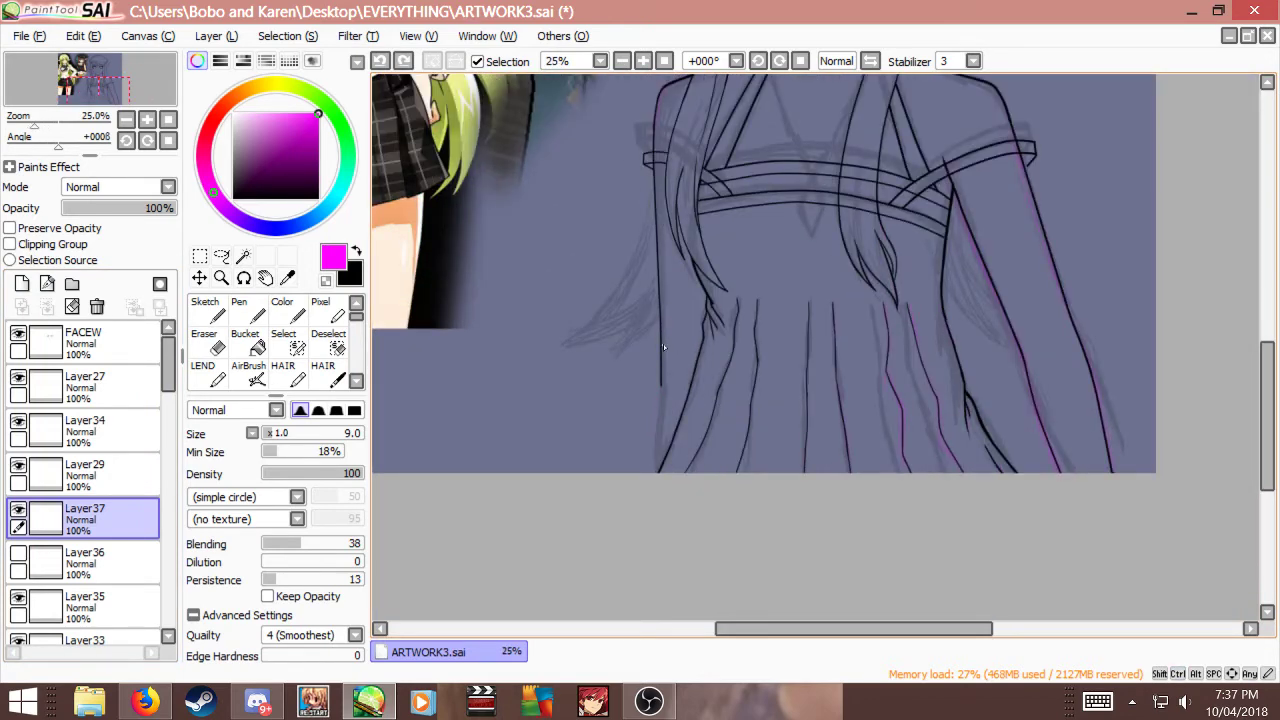
pyautogui.scroll(1, 663, 343)
pyautogui.scroll(-2, 667, 259)
pyautogui.scroll(1, 685, 241)
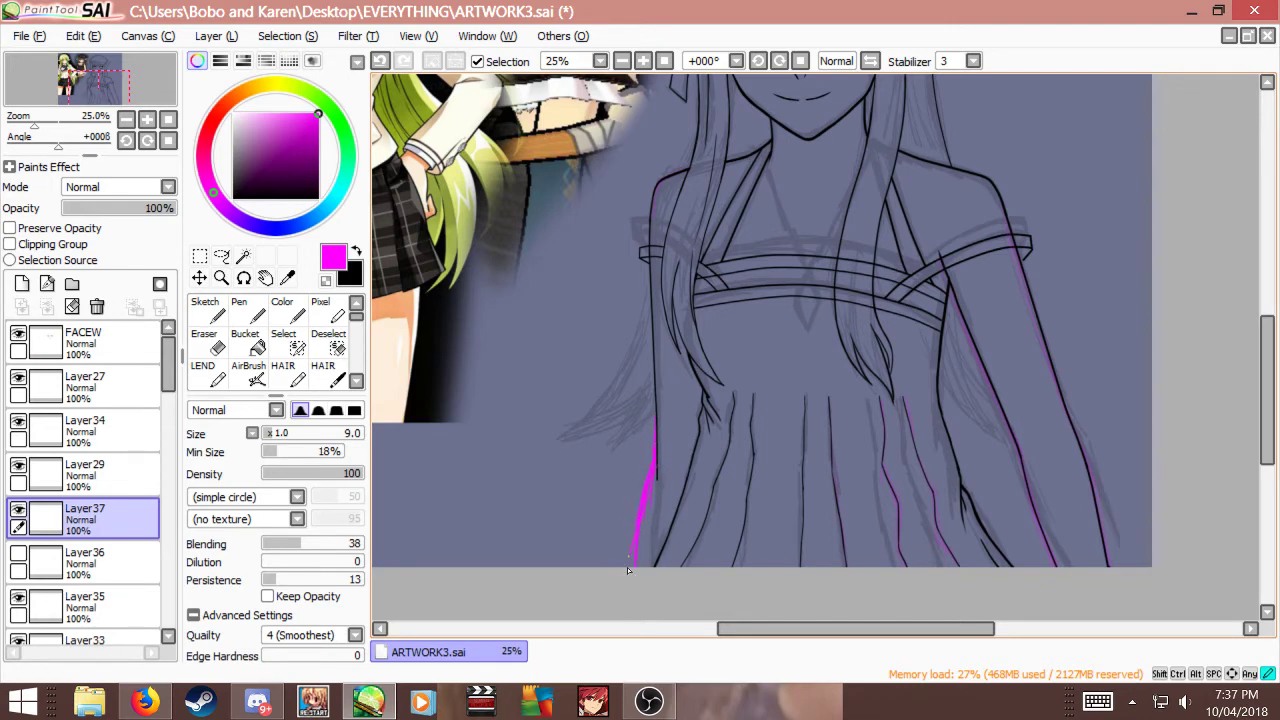
# Step: Trim the slanted arm guide's lower part with the eraser and lower Layer37's opacity to 14%
pyautogui.press('e')
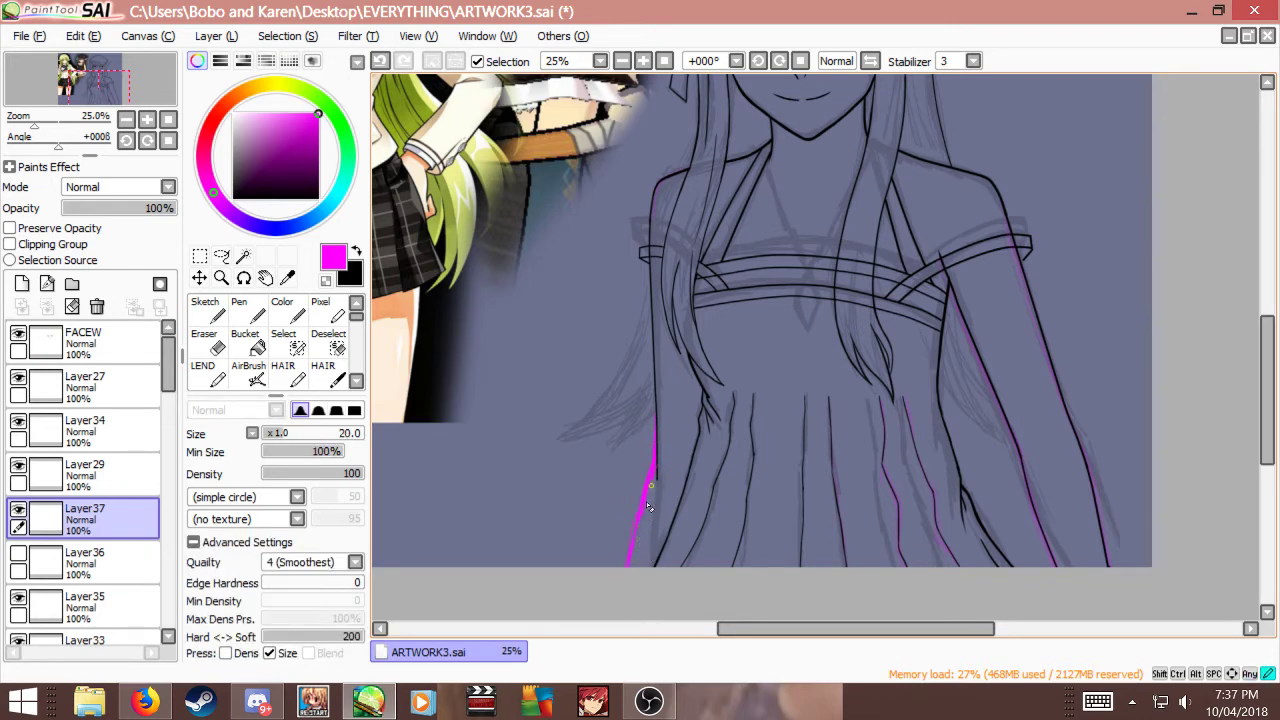
pyautogui.moveTo(650, 508); pyautogui.dragTo(638, 548)
pyautogui.press('b')
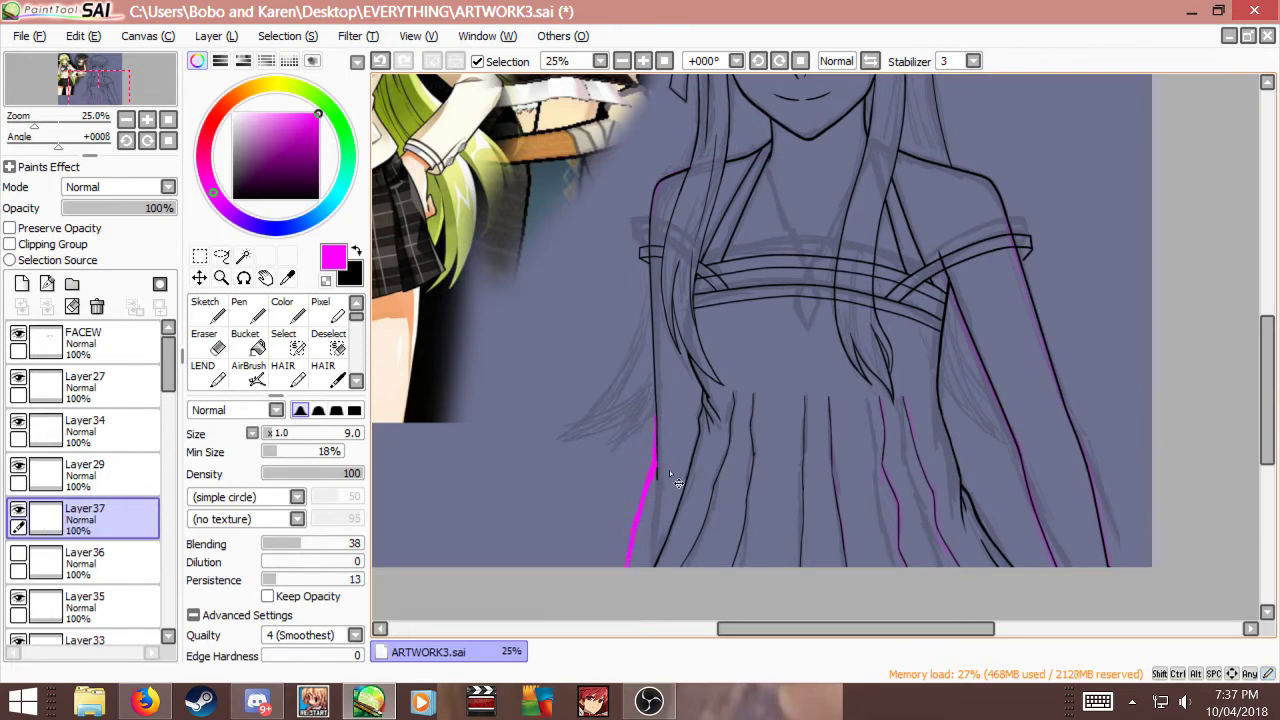
pyautogui.scroll(-1, 669, 469)
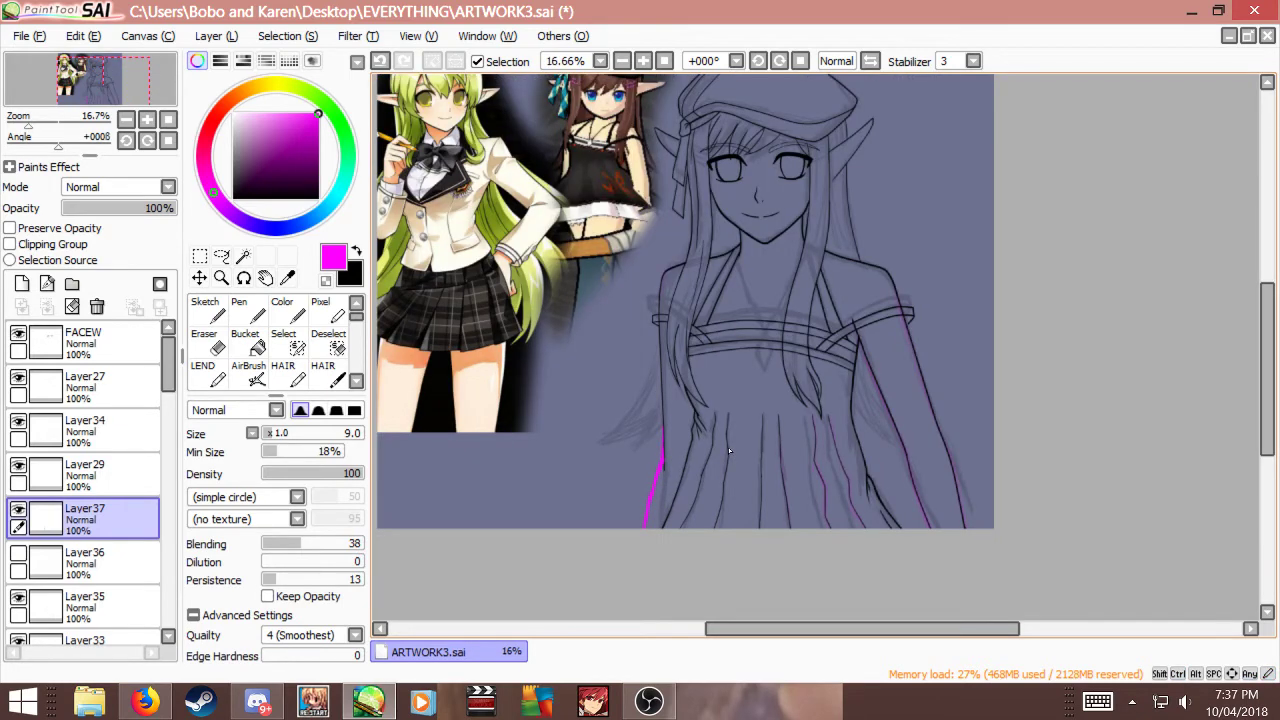
pyautogui.scroll(2, 712, 465)
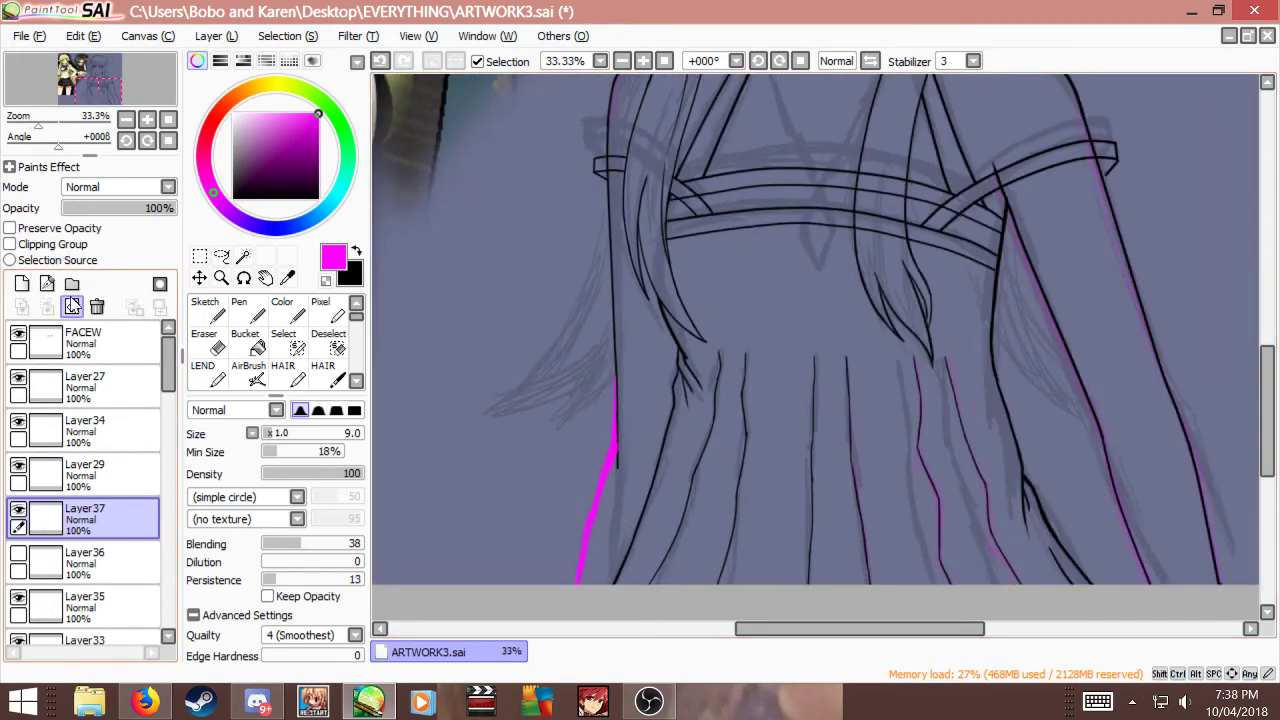
pyautogui.click(78, 208)
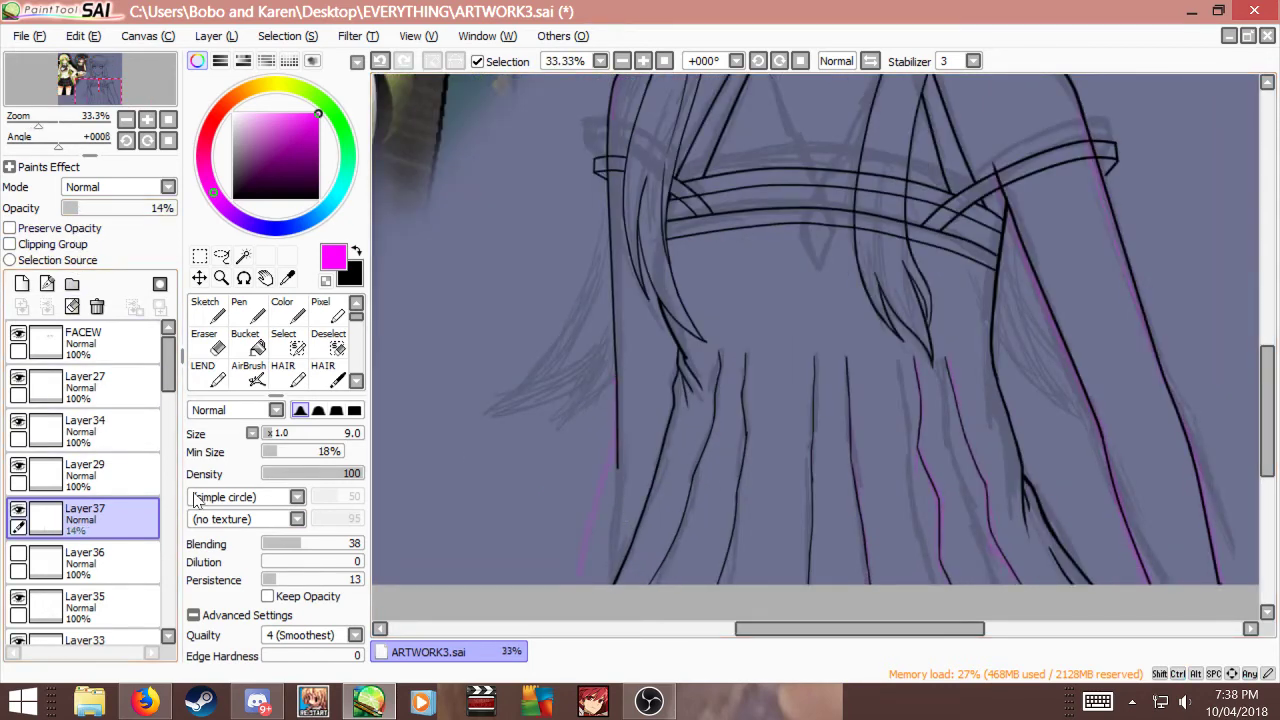
# Step: Rename Layer37 to ARM and delete Layer36, which holds the discarded magenta arm guide
pyautogui.doubleClick(84, 510)
pyautogui.write('ARM')
pyautogui.press('Return')
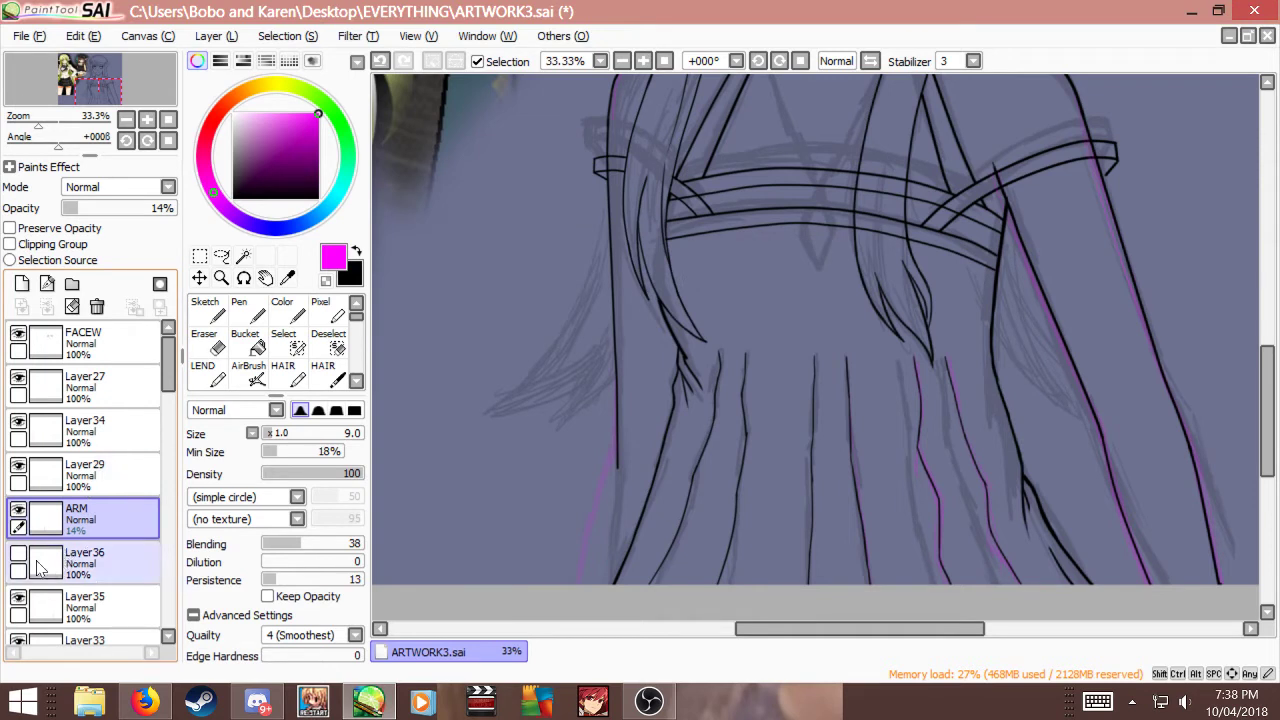
pyautogui.click(60, 562)
pyautogui.click(18, 557)
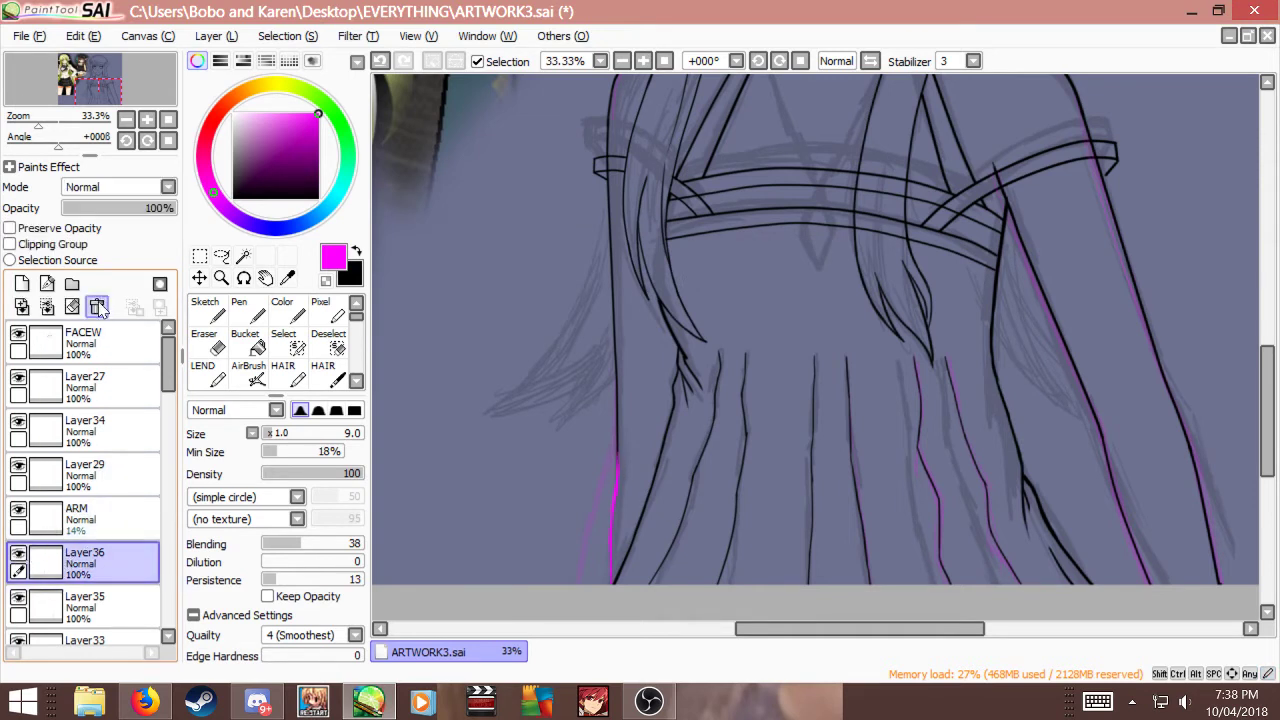
pyautogui.click(97, 306)
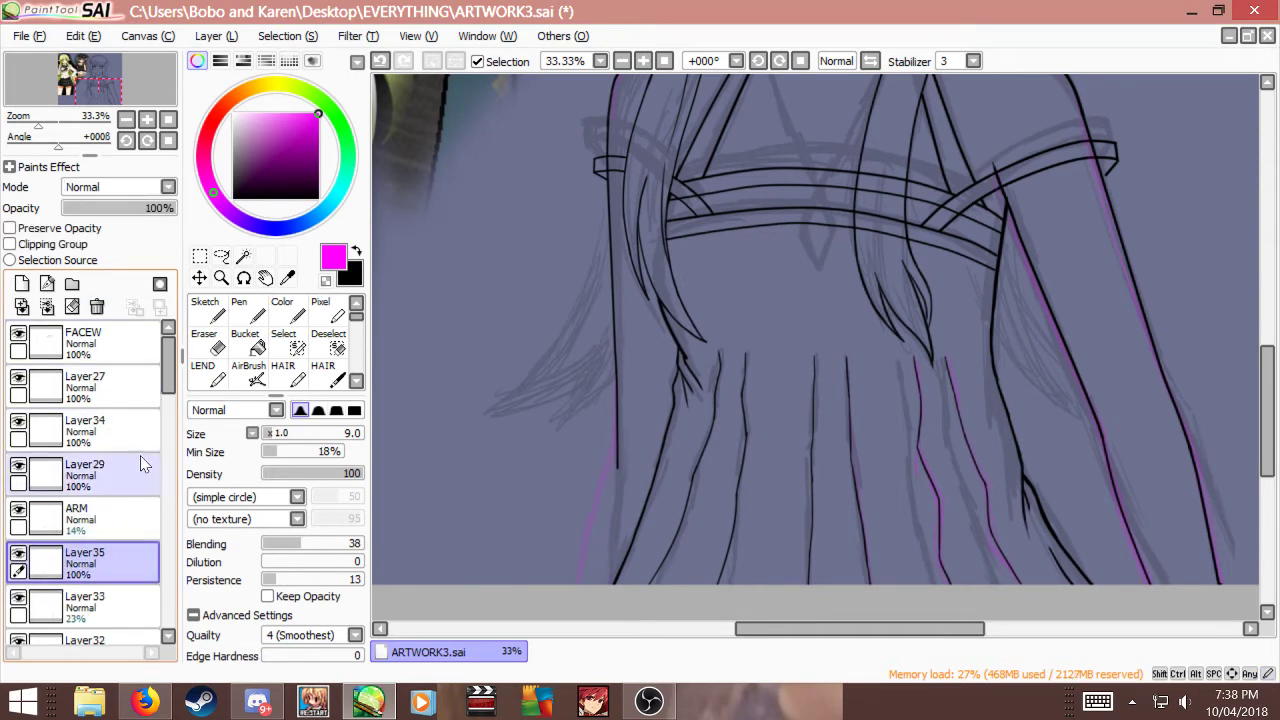
# Step: Check the layers from Layer27 down to Layer28 one by one to find which holds the left arm's ink line
pyautogui.moveTo(166, 376)
pyautogui.mouseDown()
pyautogui.moveTo(164, 448)
pyautogui.moveTo(162, 372)
pyautogui.mouseUp()
pyautogui.click(76, 399)
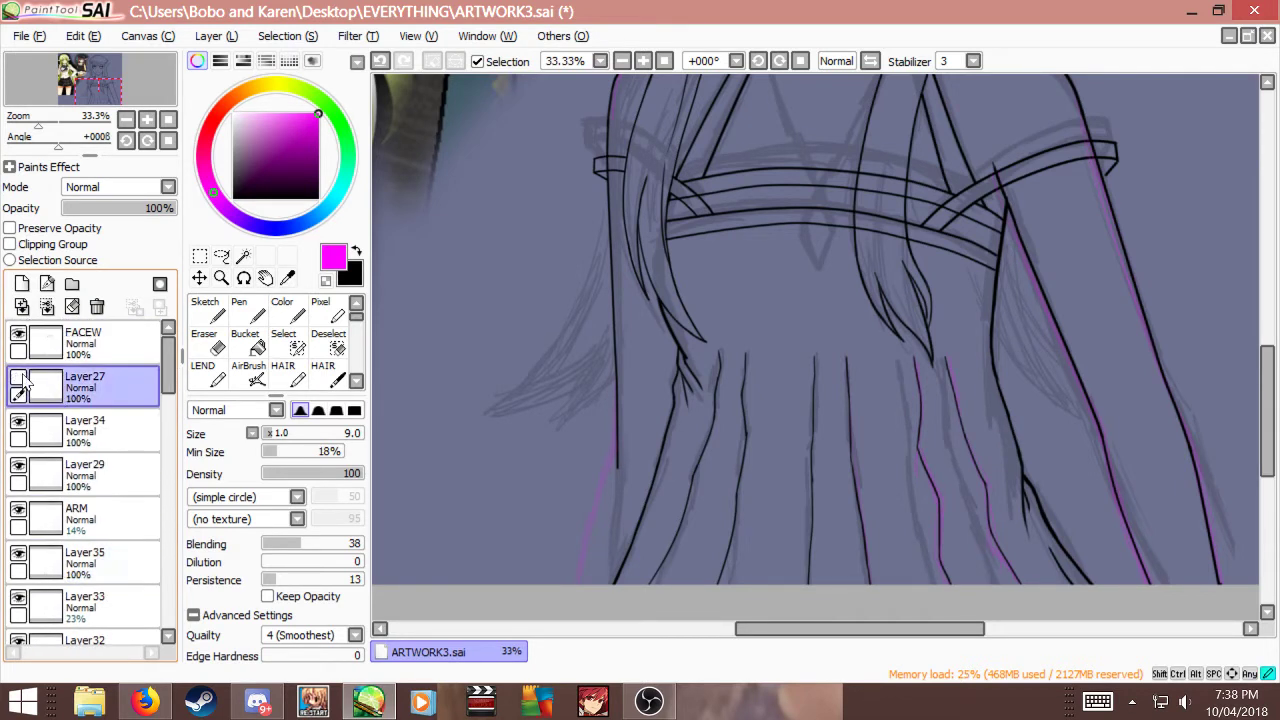
pyautogui.click(40, 429)
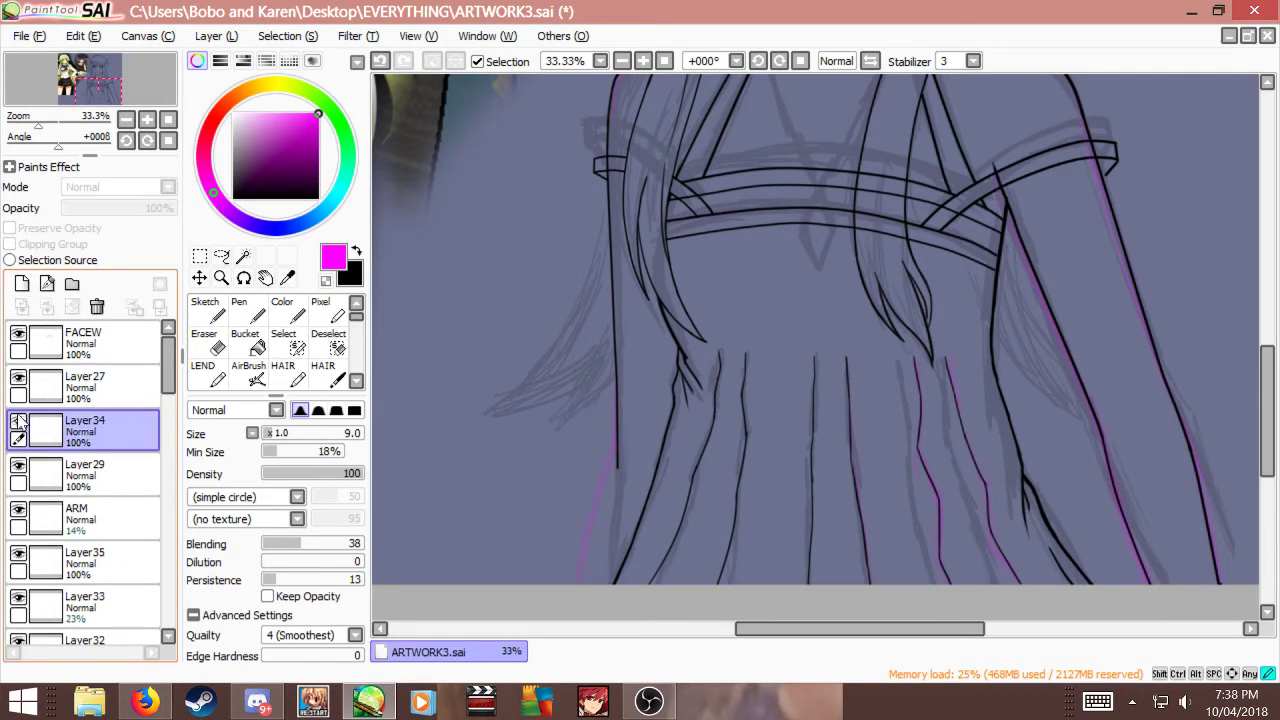
pyautogui.click(19, 470)
pyautogui.click(18, 514)
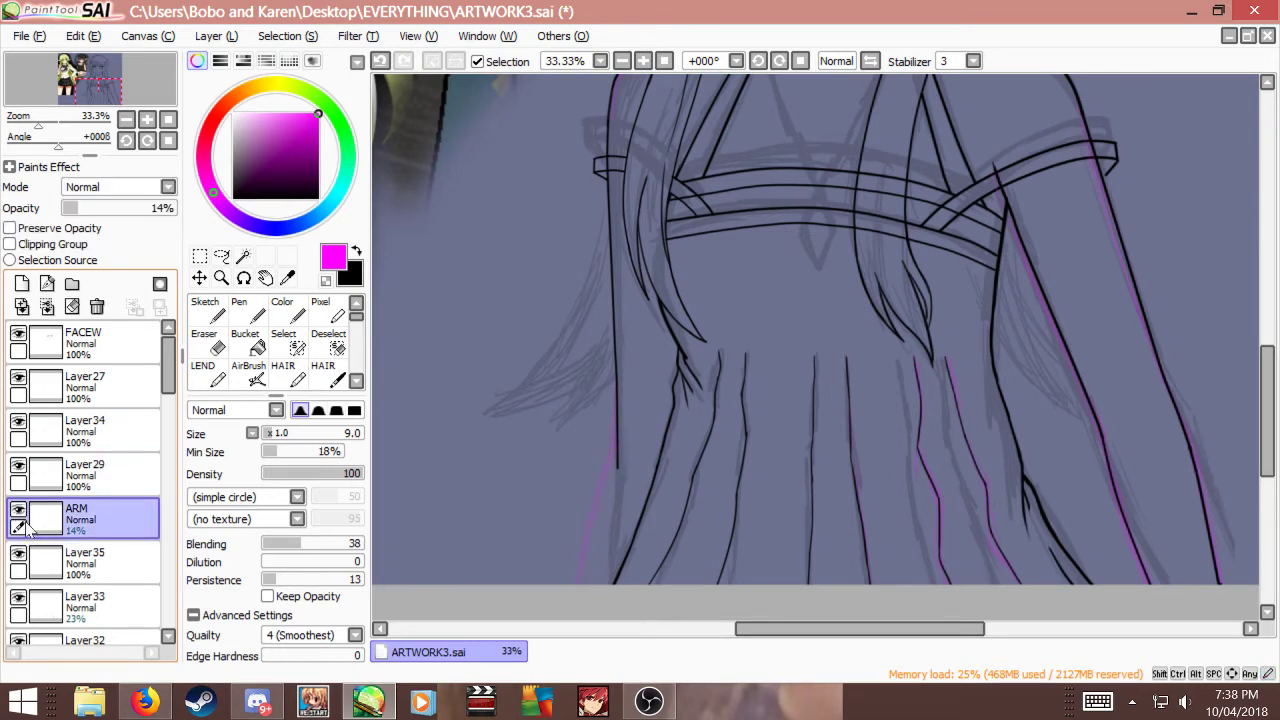
pyautogui.click(18, 562)
pyautogui.scroll(-3, 160, 410)
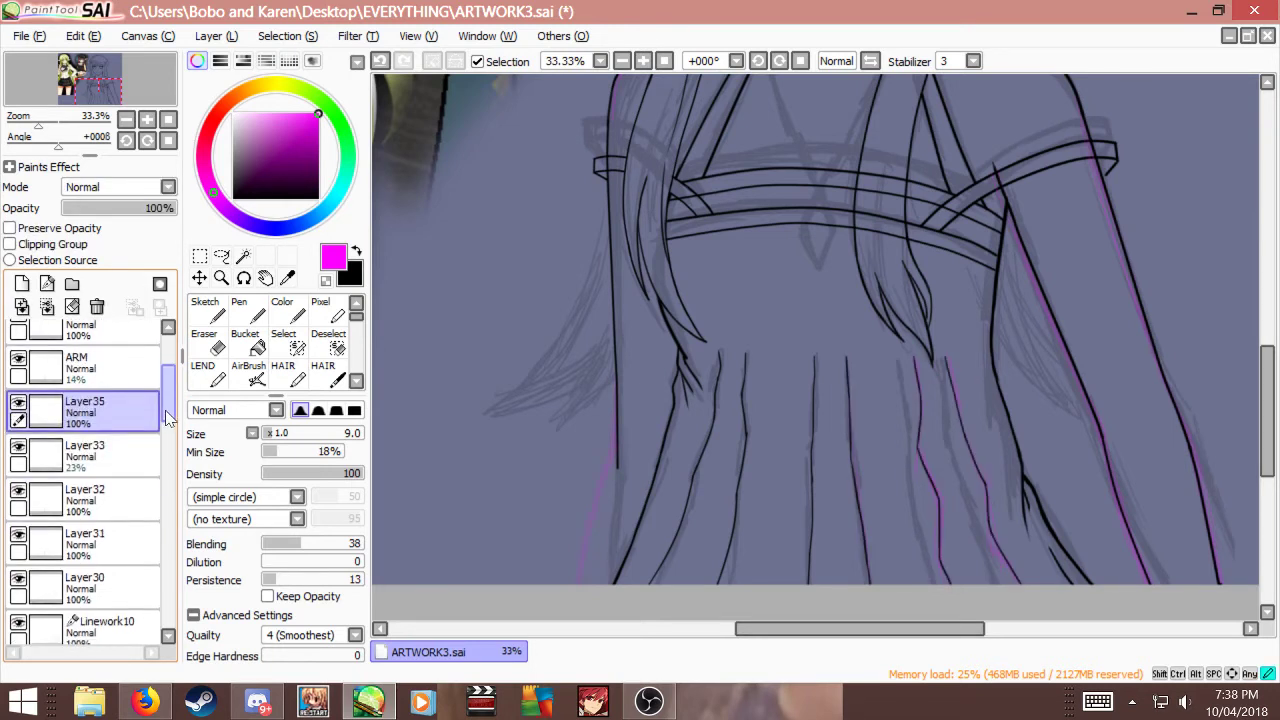
pyautogui.click(18, 505)
pyautogui.click(19, 540)
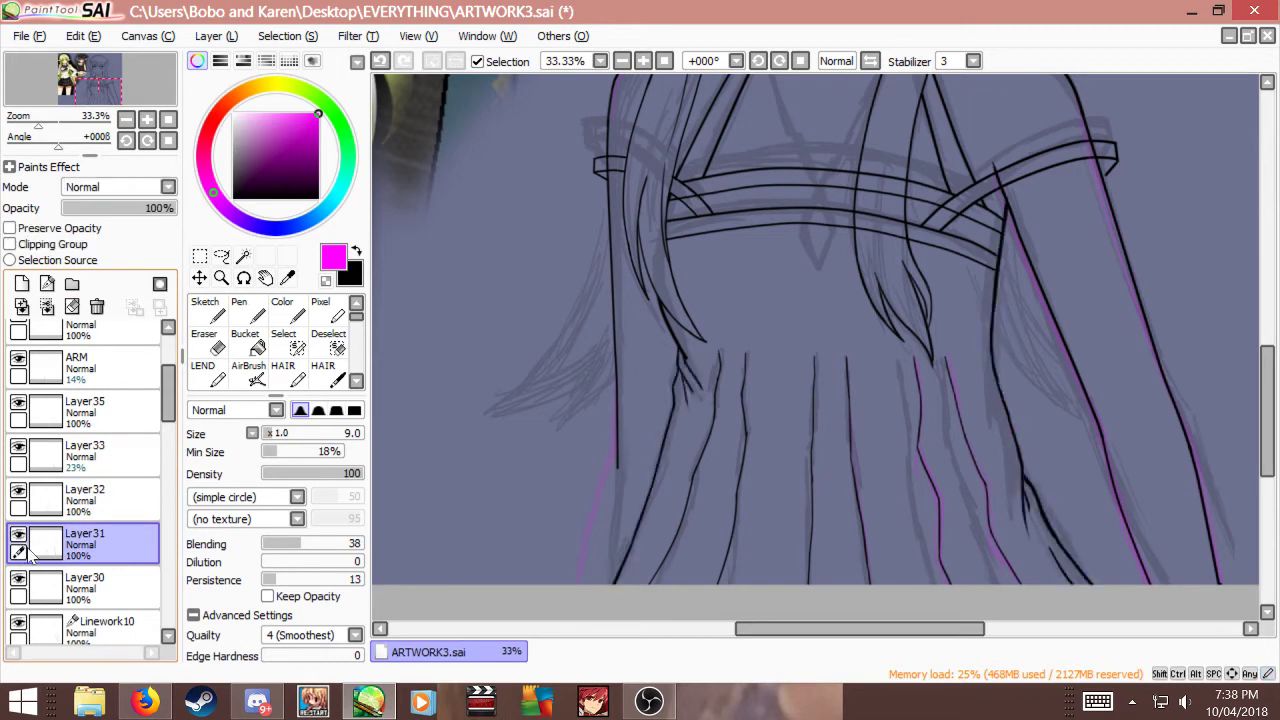
pyautogui.click(18, 585)
pyautogui.click(18, 625)
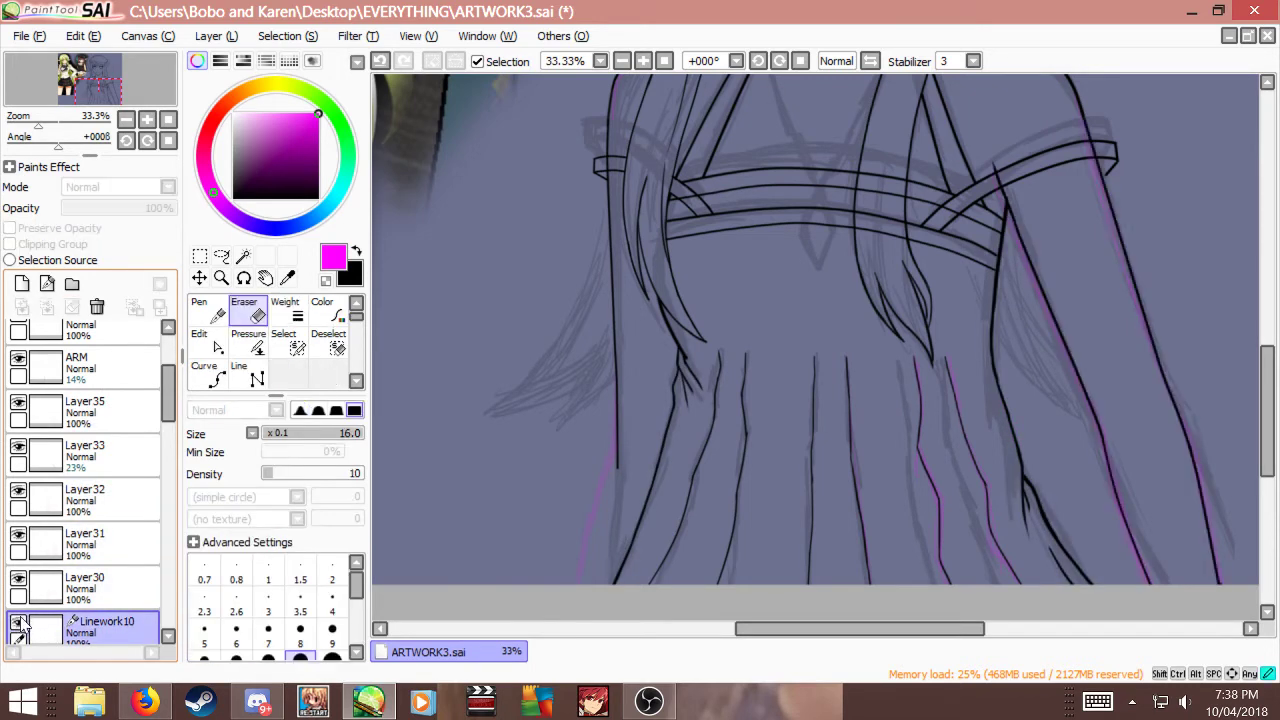
pyautogui.scroll(-3, 68, 538)
pyautogui.click(68, 538)
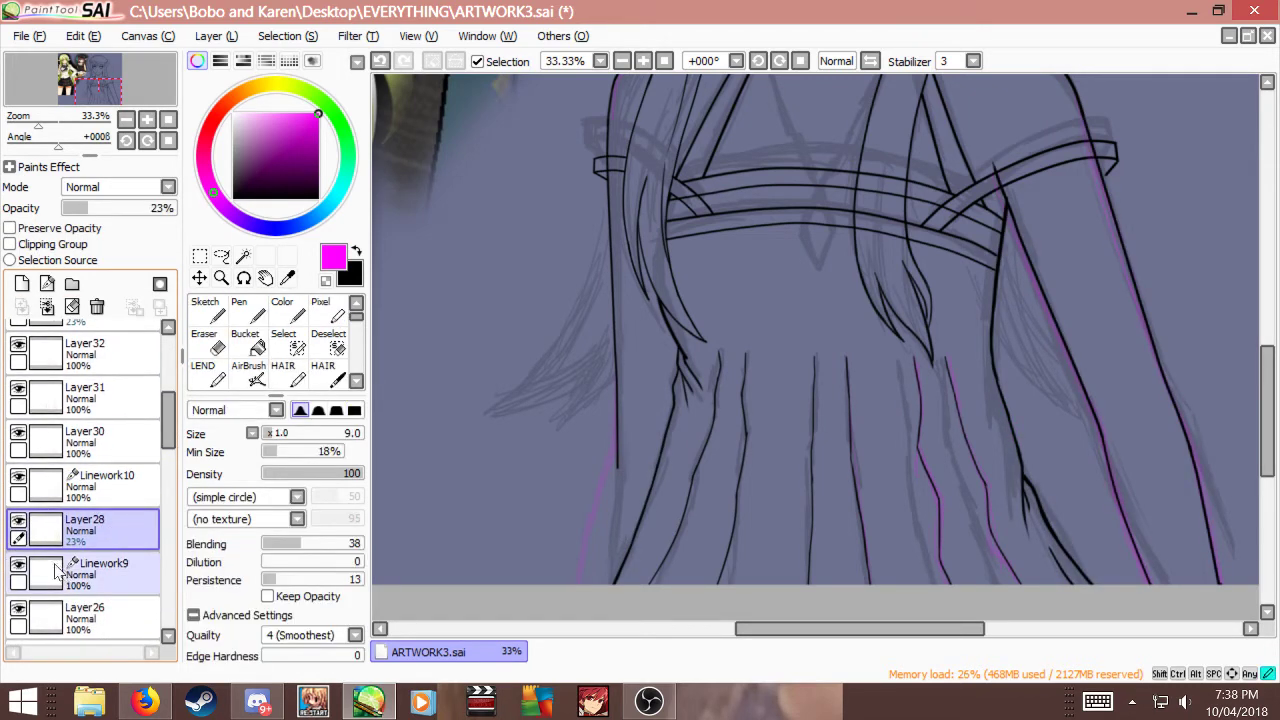
# Step: Move Linework9 directly below the ARM layer and trim the left arm line's lower end with a size 30 eraser
pyautogui.click(82, 565)
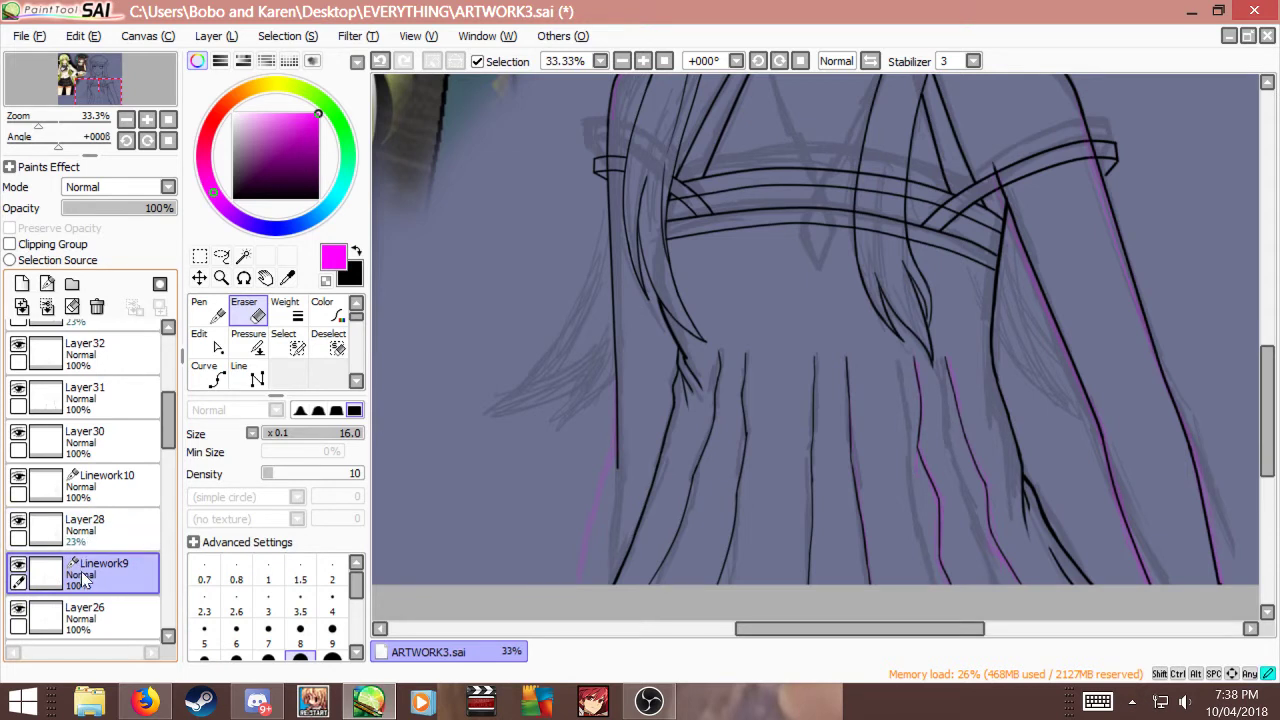
pyautogui.moveTo(83, 570); pyautogui.dragTo(117, 398)
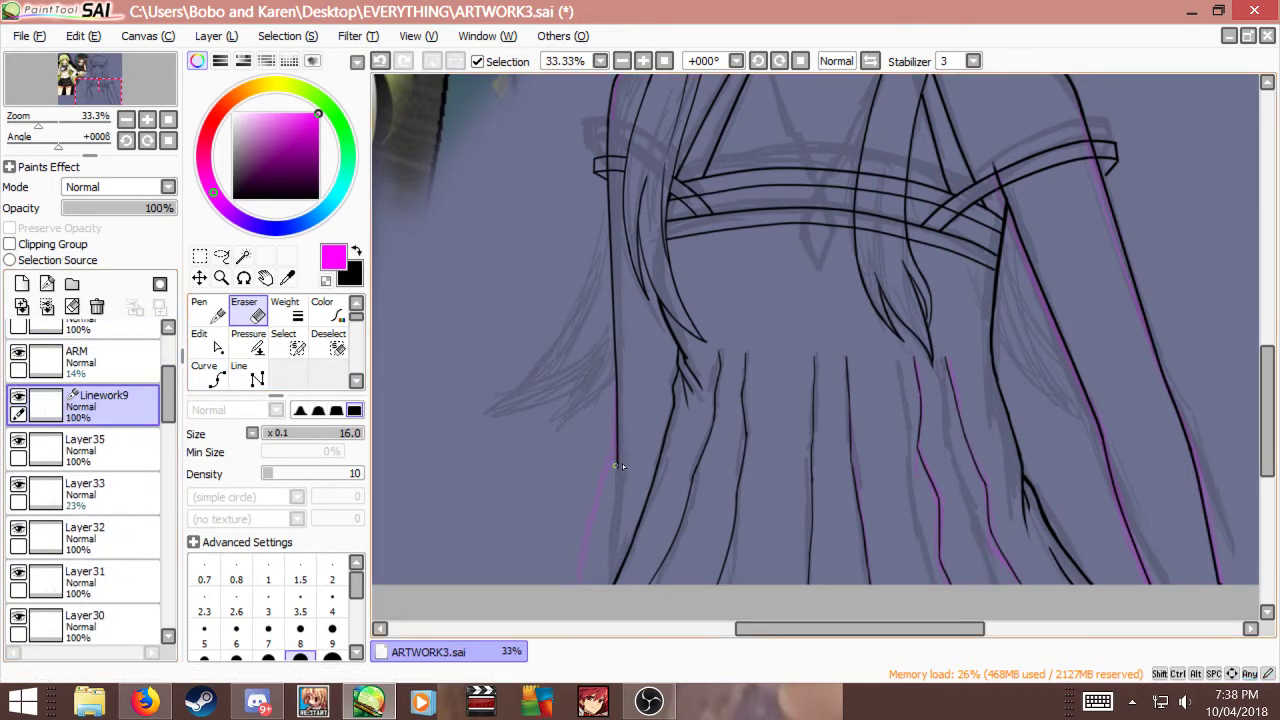
pyautogui.scroll(3, 624, 475)
pyautogui.press(']')
pyautogui.press(']')
pyautogui.press(']')
pyautogui.moveTo(609, 454); pyautogui.dragTo(612, 430)
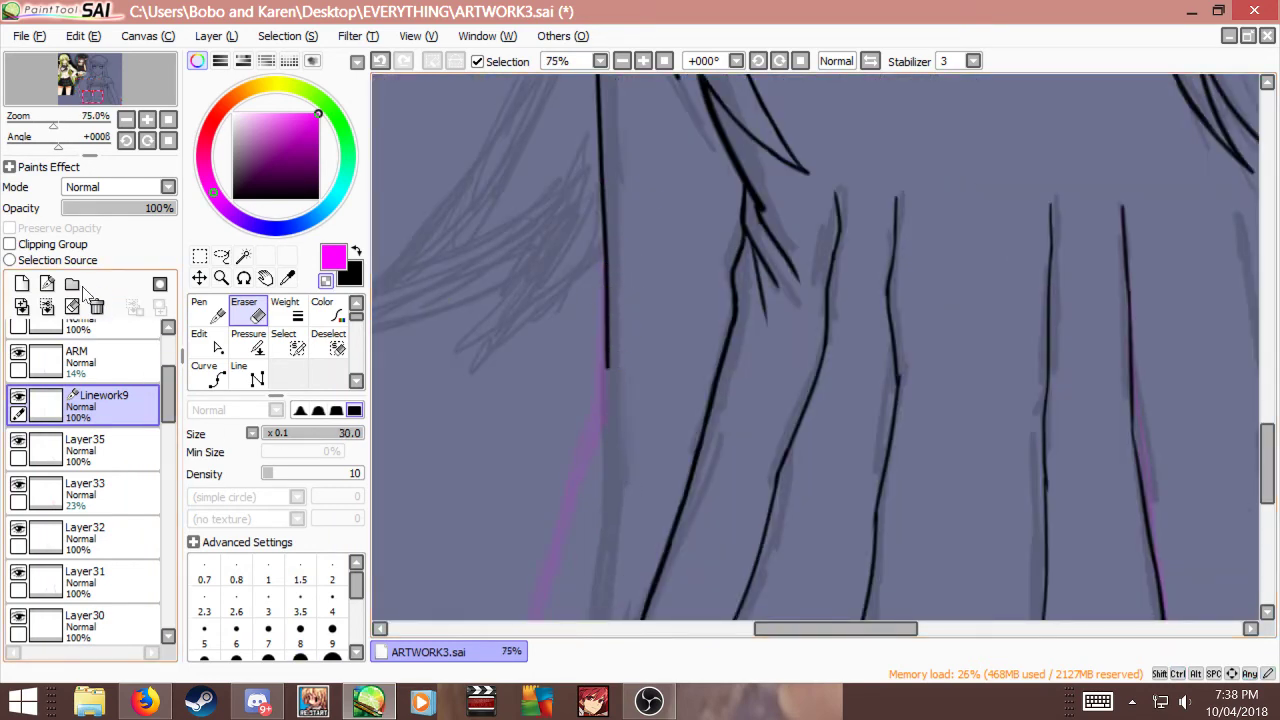
# Step: Add a new layer above Linework9 and ink a black size 12 stroke down the upper part of the forearm guide
pyautogui.click(22, 284)
pyautogui.press('x')
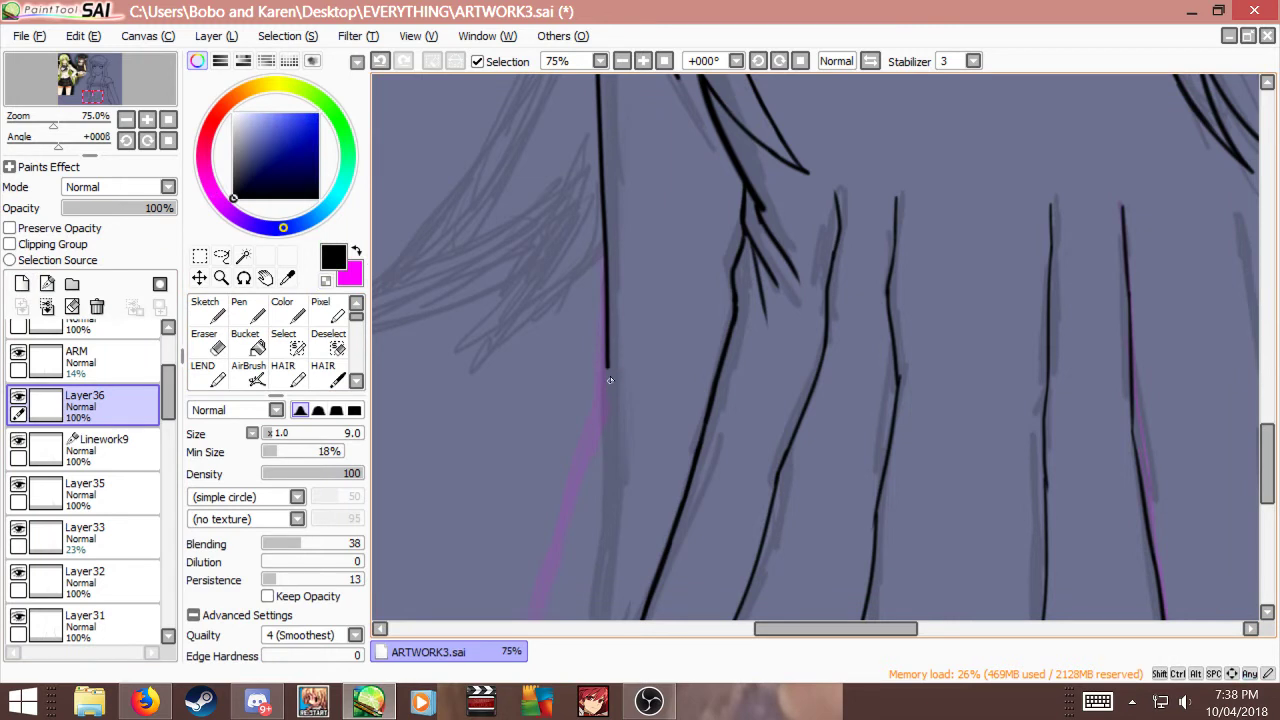
pyautogui.hotkey('ctrl', 'z')
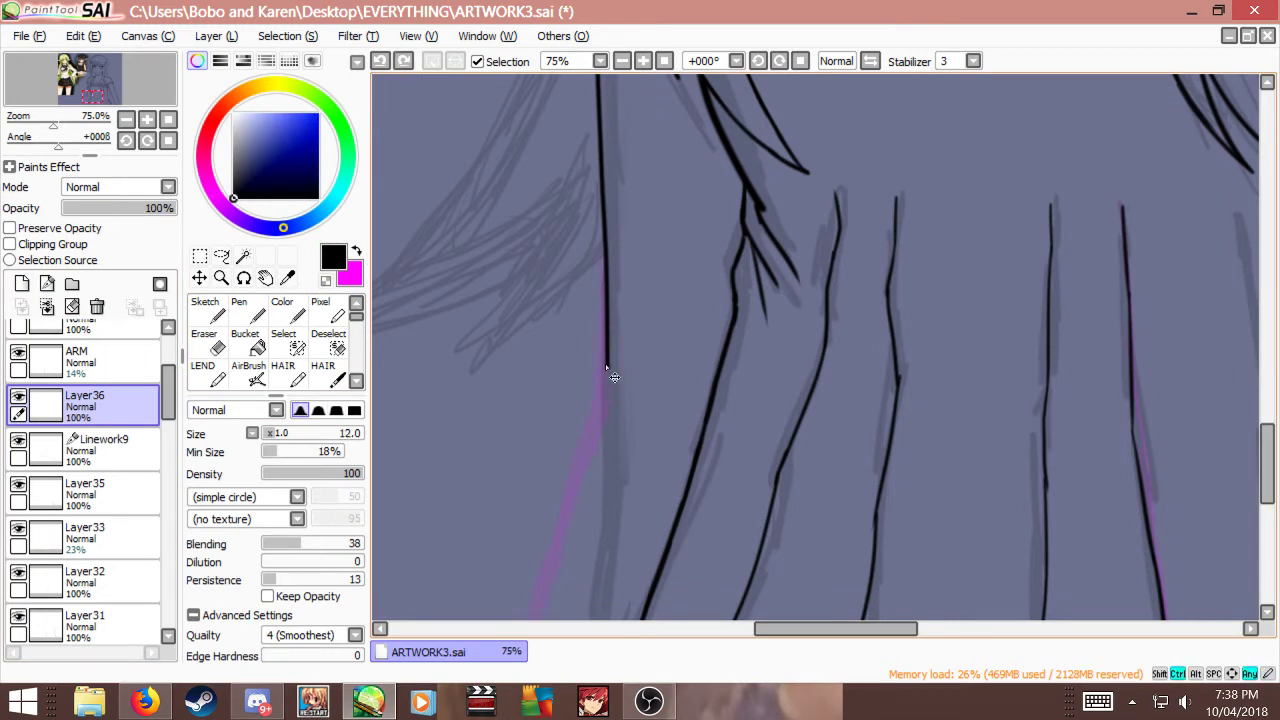
pyautogui.moveTo(606, 345)
pyautogui.mouseDown()
pyautogui.moveTo(604, 400)
pyautogui.moveTo(573, 489)
pyautogui.mouseUp()
pyautogui.hotkey('ctrl', 'z')
pyautogui.hotkey('ctrl', 'y')
pyautogui.hotkey('ctrl', 'z')
pyautogui.moveTo(606, 402); pyautogui.dragTo(555, 516)
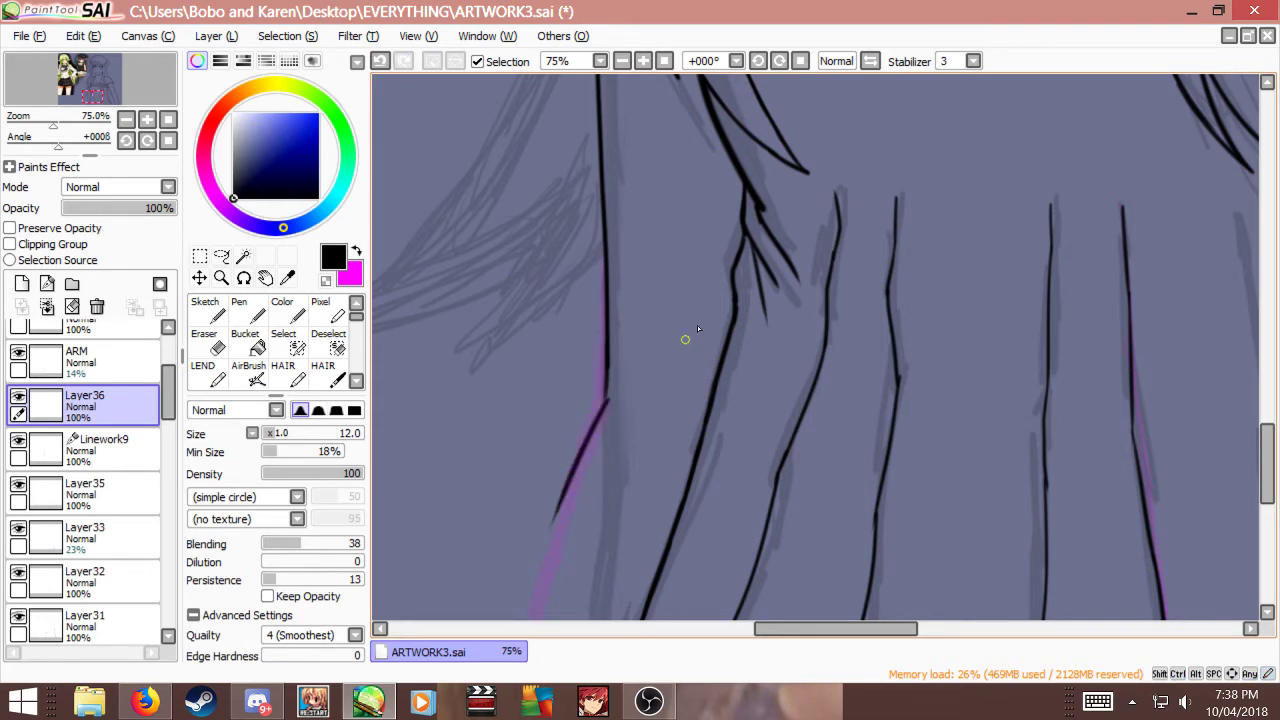
# Step: Compare the figure with and without the new forearm stroke, and undo the stroke
pyautogui.scroll(-2, 697, 325)
pyautogui.scroll(2, 626, 441)
pyautogui.hotkey('ctrl', 'z')
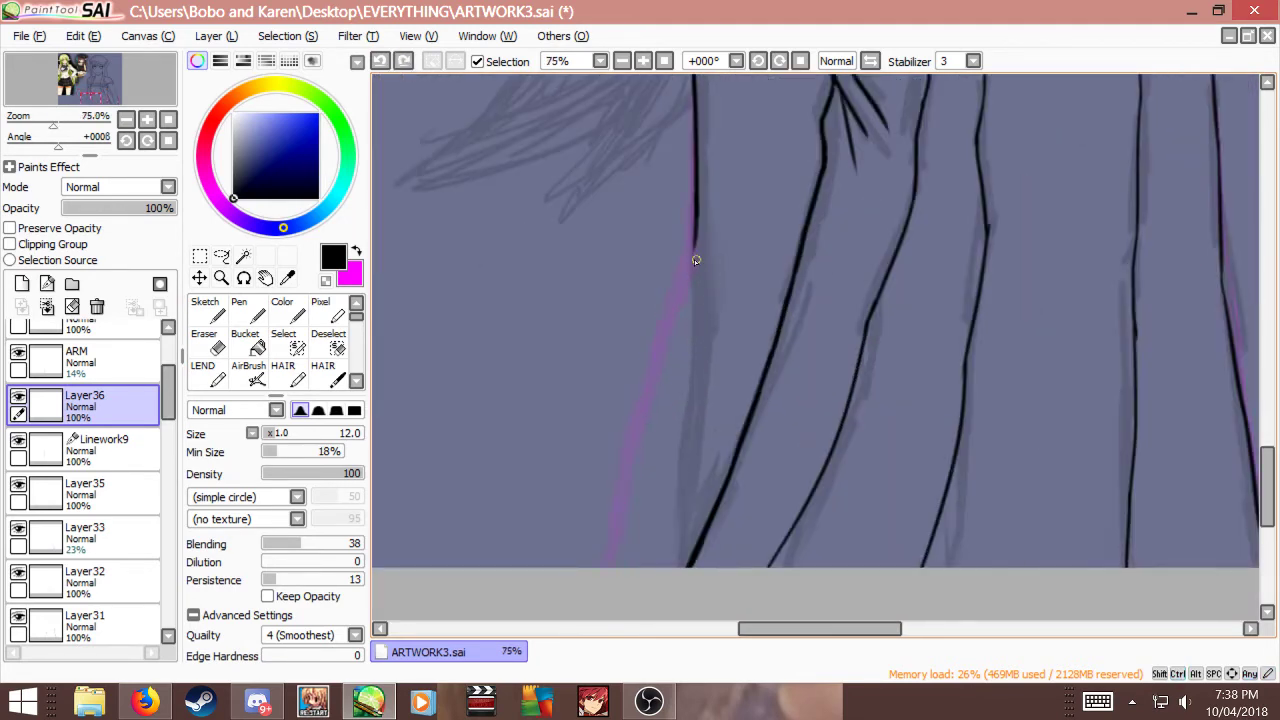
pyautogui.hotkey('ctrl', 'y')
pyautogui.hotkey('ctrl', 'z')
pyautogui.hotkey('ctrl', 'y')
pyautogui.hotkey('ctrl', 'z')
pyautogui.hotkey('ctrl', 'y')
pyautogui.hotkey('ctrl', 'z')
pyautogui.hotkey('ctrl', 'y')
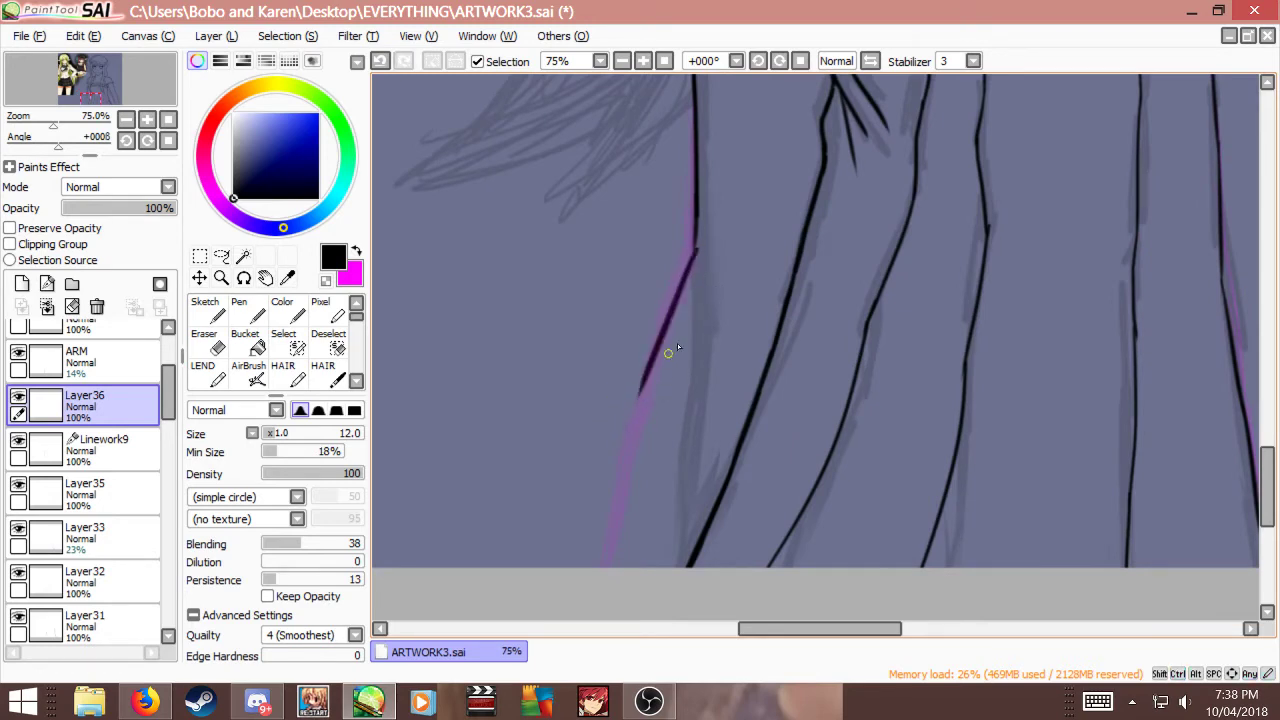
pyautogui.scroll(-6, 722, 348)
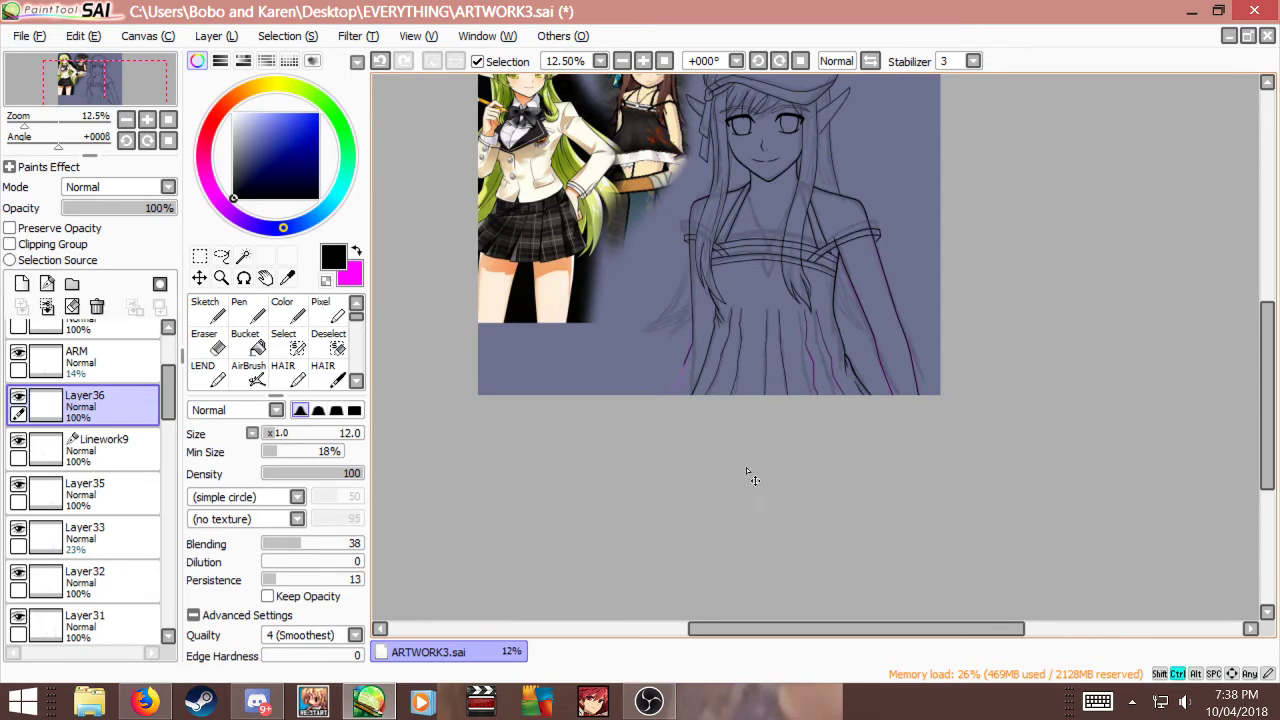
pyautogui.scroll(3, 718, 384)
pyautogui.scroll(1, 638, 335)
pyautogui.hotkey('ctrl', 'z')
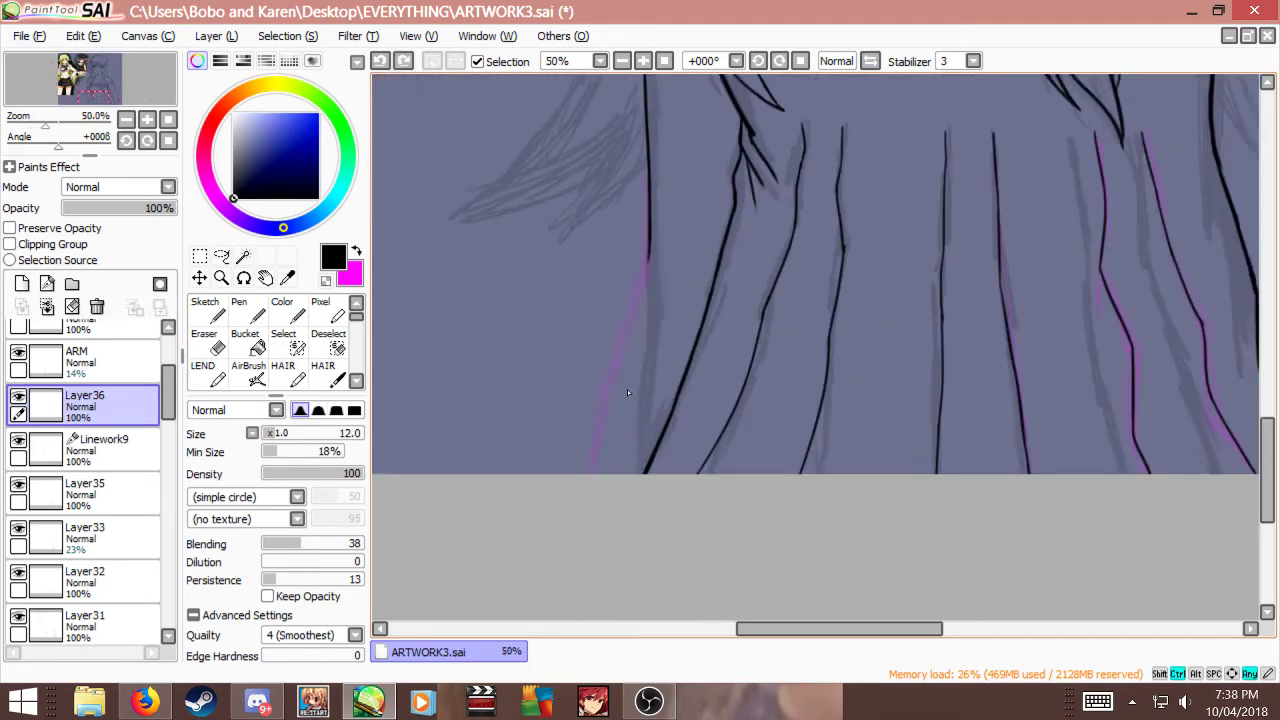
# Step: Redraw the black forearm stroke from the arm line's end along the upper half of the magenta guide at size 12
pyautogui.scroll(1, 660, 277)
pyautogui.moveTo(641, 255); pyautogui.dragTo(601, 386)
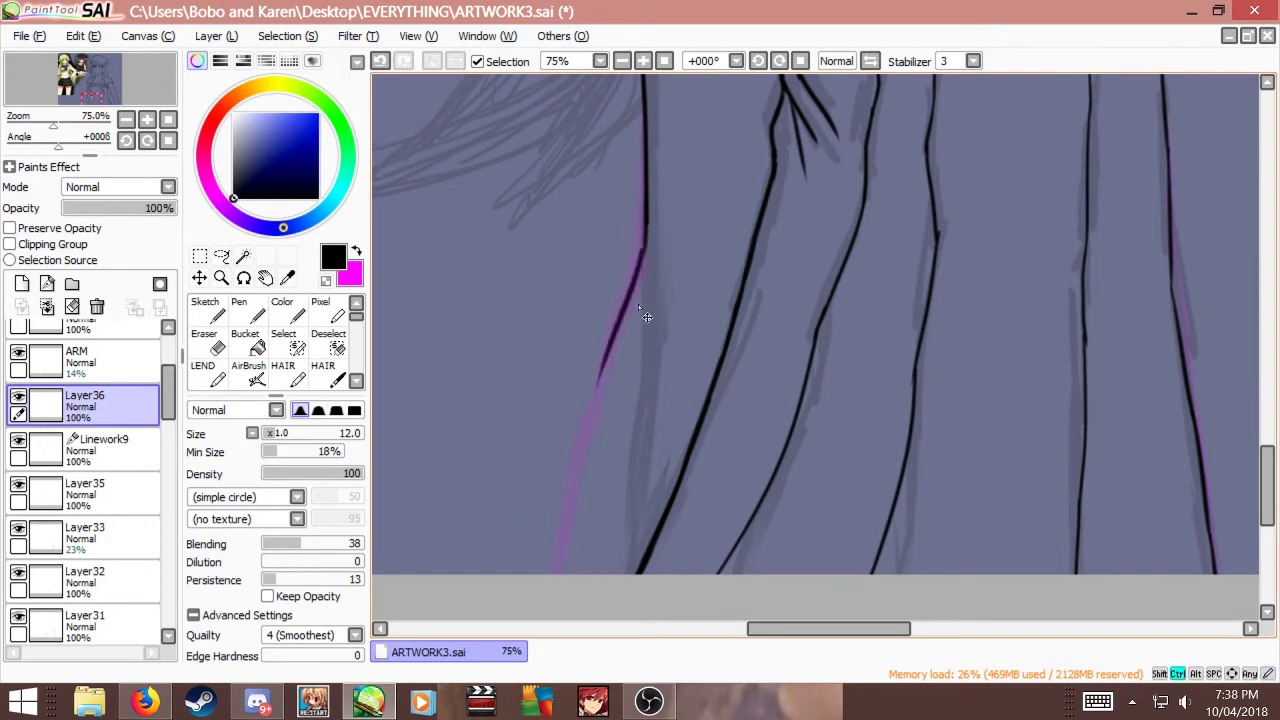
pyautogui.hotkey('ctrl', 'z')
pyautogui.moveTo(642, 265); pyautogui.dragTo(604, 390)
pyautogui.hotkey('ctrl', 'z')
pyautogui.hotkey('ctrl', 'z')
pyautogui.moveTo(643, 259)
pyautogui.mouseDown()
pyautogui.moveTo(581, 460)
pyautogui.moveTo(586, 411)
pyautogui.mouseUp()
# Step: Add a linework layer above Layer36 and extend the forearm line along the guide to the canvas bottom with the Curve tool at size 8
pyautogui.click(47, 284)
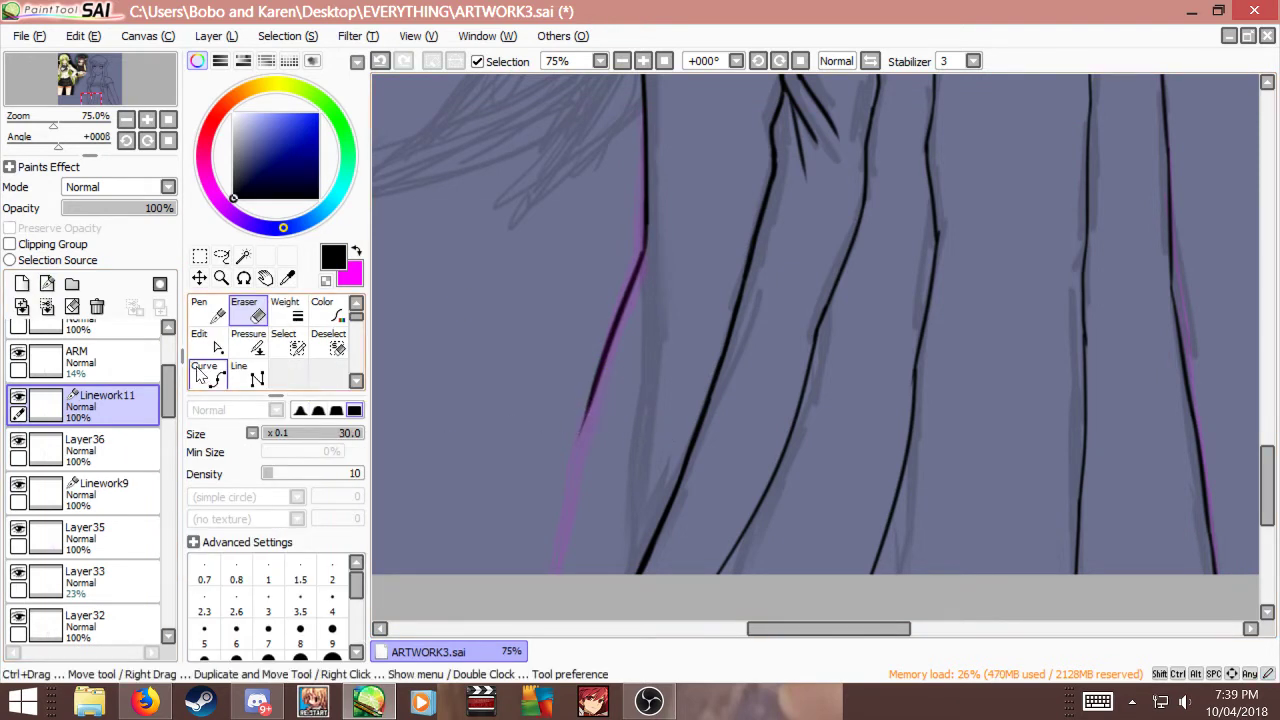
pyautogui.click(208, 373)
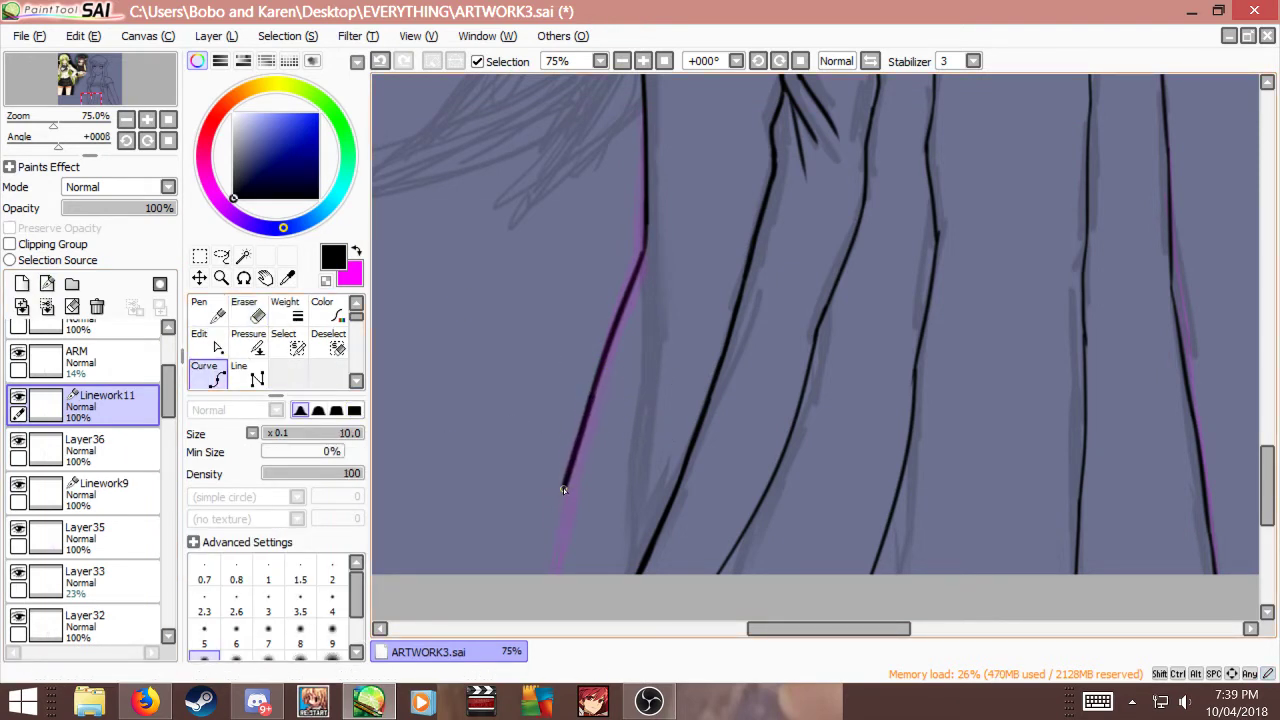
pyautogui.press('[')
pyautogui.press('[')
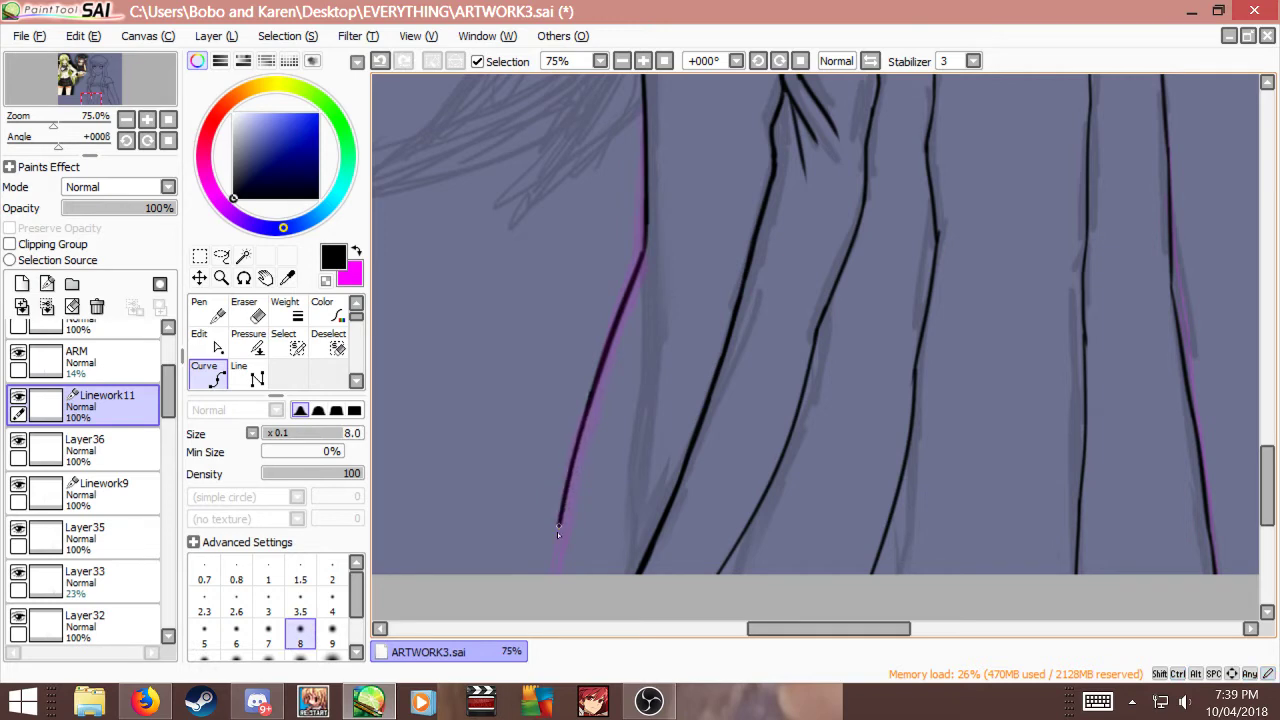
# Step: Delete the magenta guide layers ARM, Layer33 and Layer28
pyautogui.scroll(-3, 668, 443)
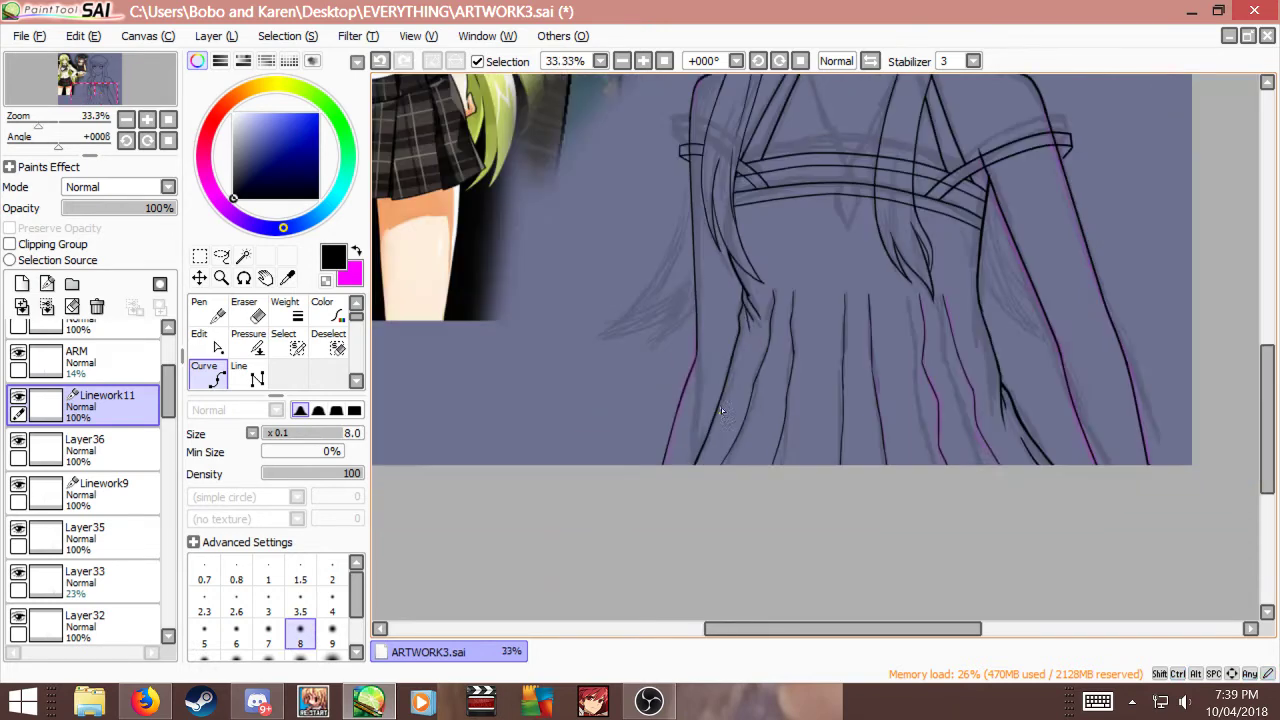
pyautogui.scroll(-3, 721, 407)
pyautogui.scroll(1, 786, 425)
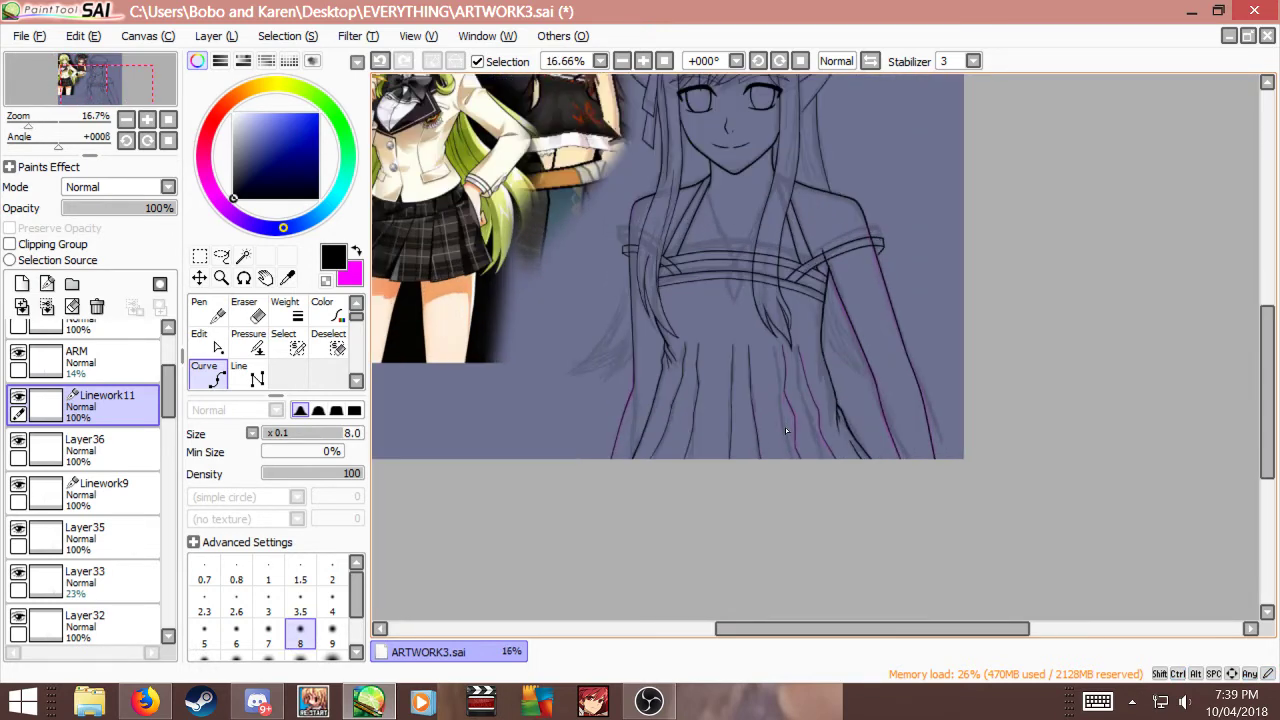
pyautogui.scroll(-1, 716, 411)
pyautogui.scroll(2, 720, 409)
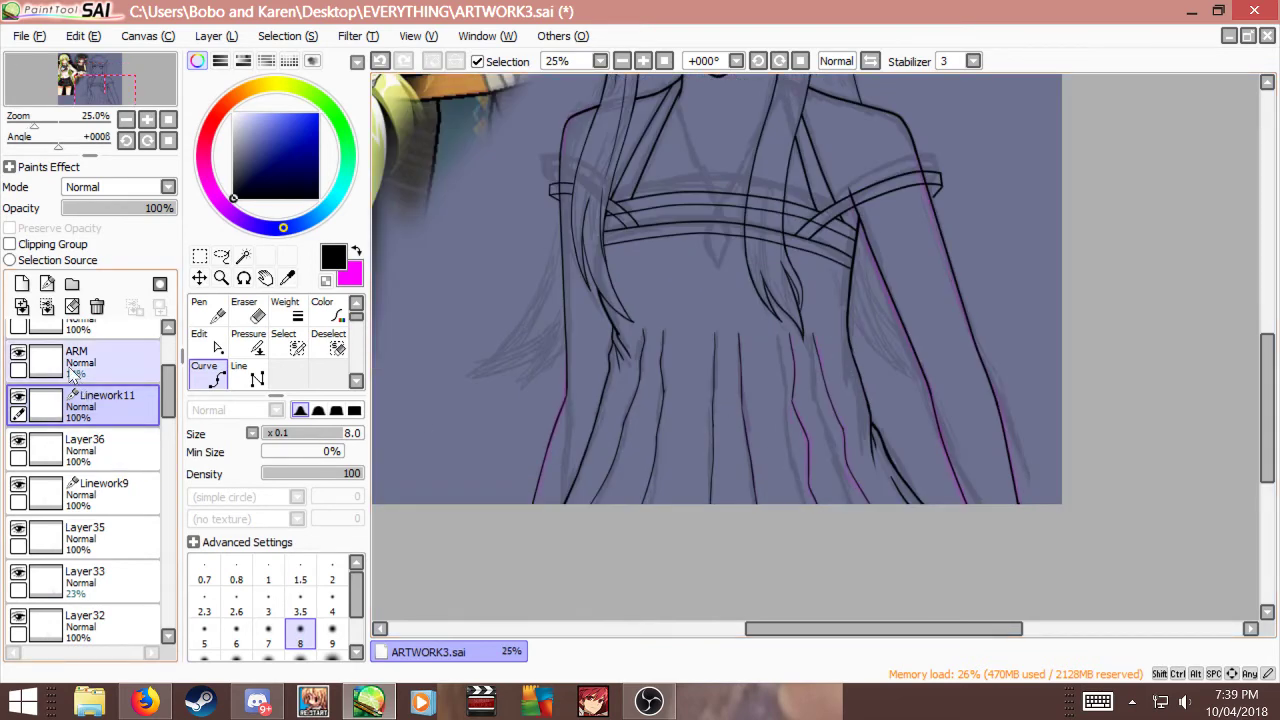
pyautogui.click(100, 362)
pyautogui.click(97, 306)
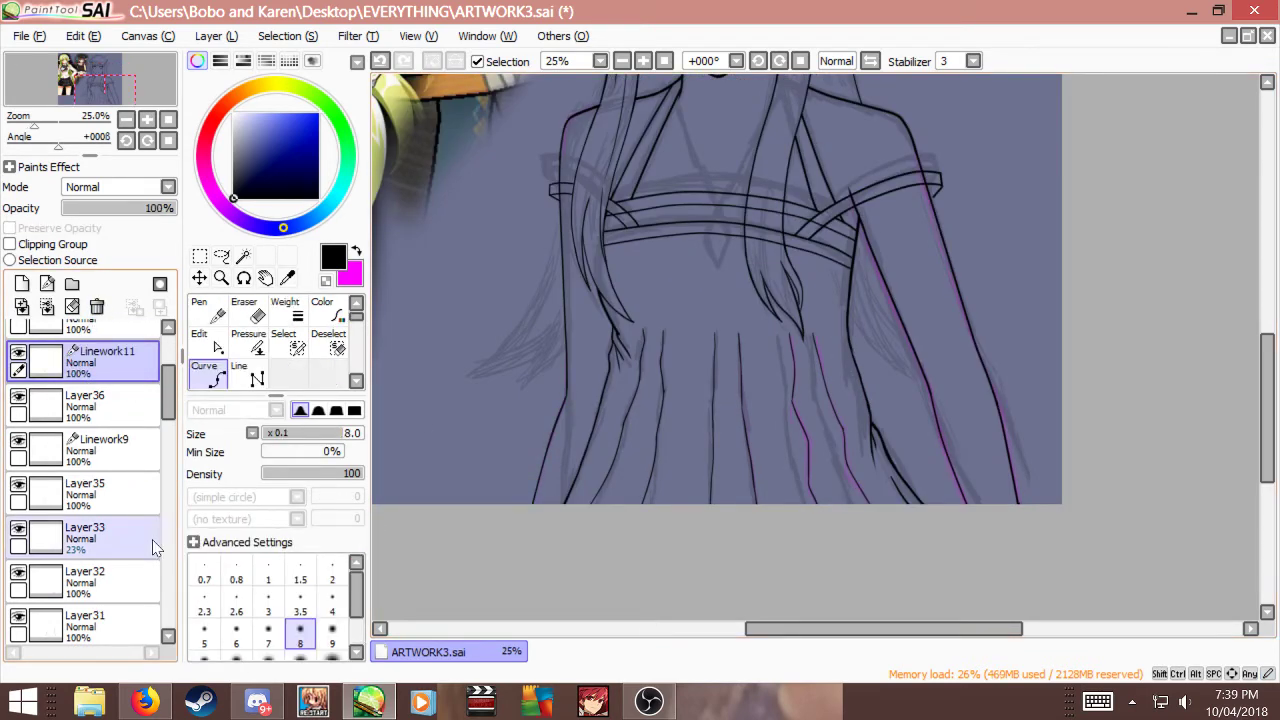
pyautogui.click(80, 550)
pyautogui.click(97, 306)
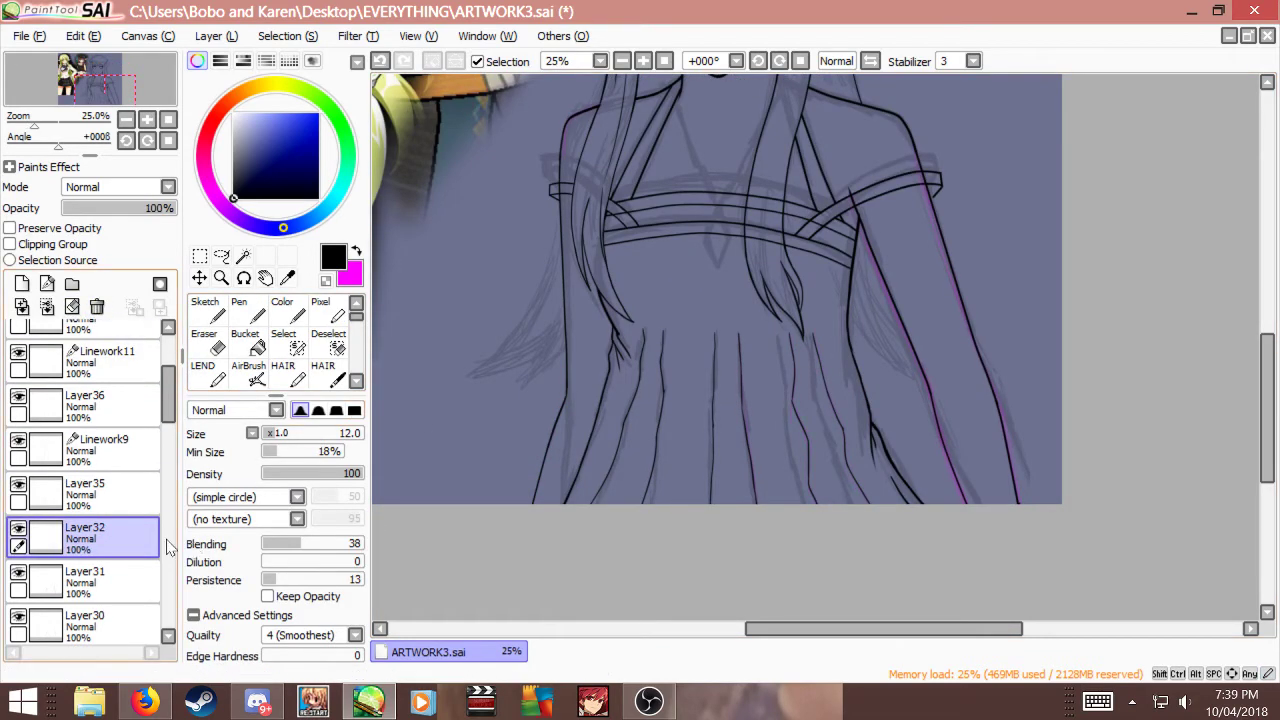
pyautogui.scroll(-2, 97, 530)
pyautogui.click(91, 527)
pyautogui.click(97, 306)
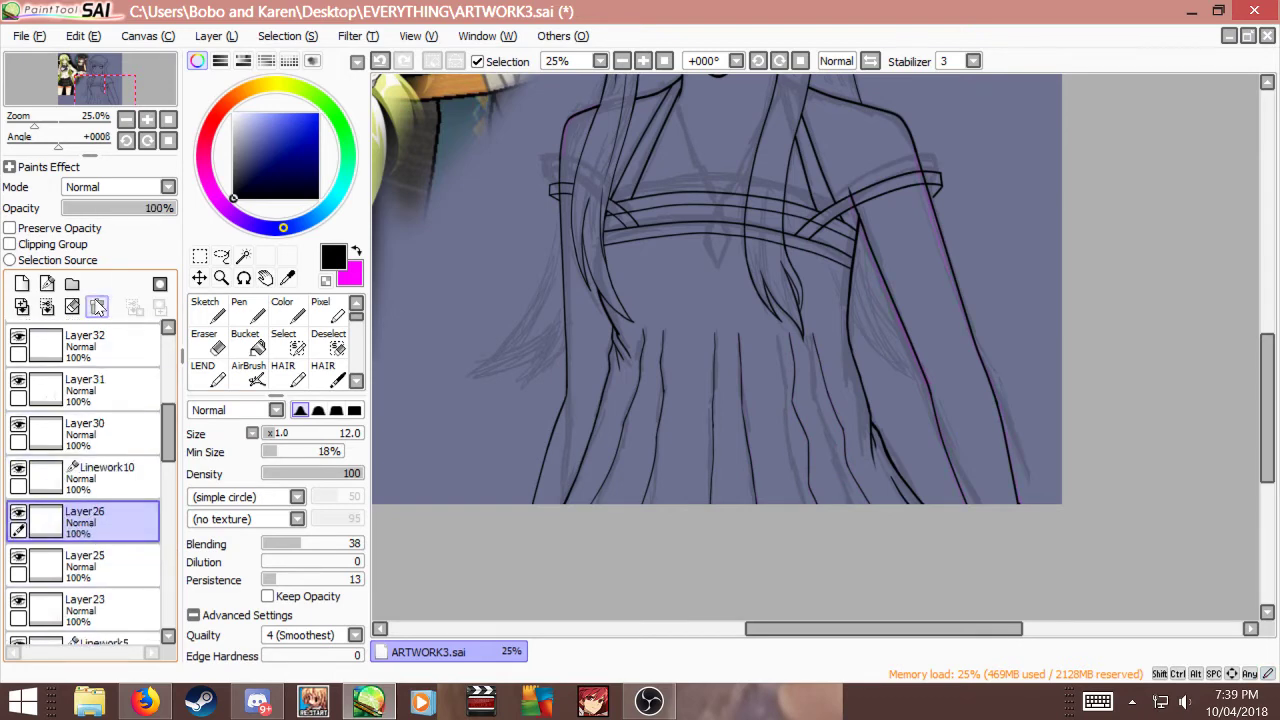
# Step: Examine the inked arms, bodice and skirt at different magnifications for leftover guide marks
pyautogui.scroll(-1, 679, 527)
pyautogui.scroll(1, 715, 477)
pyautogui.scroll(-1, 714, 474)
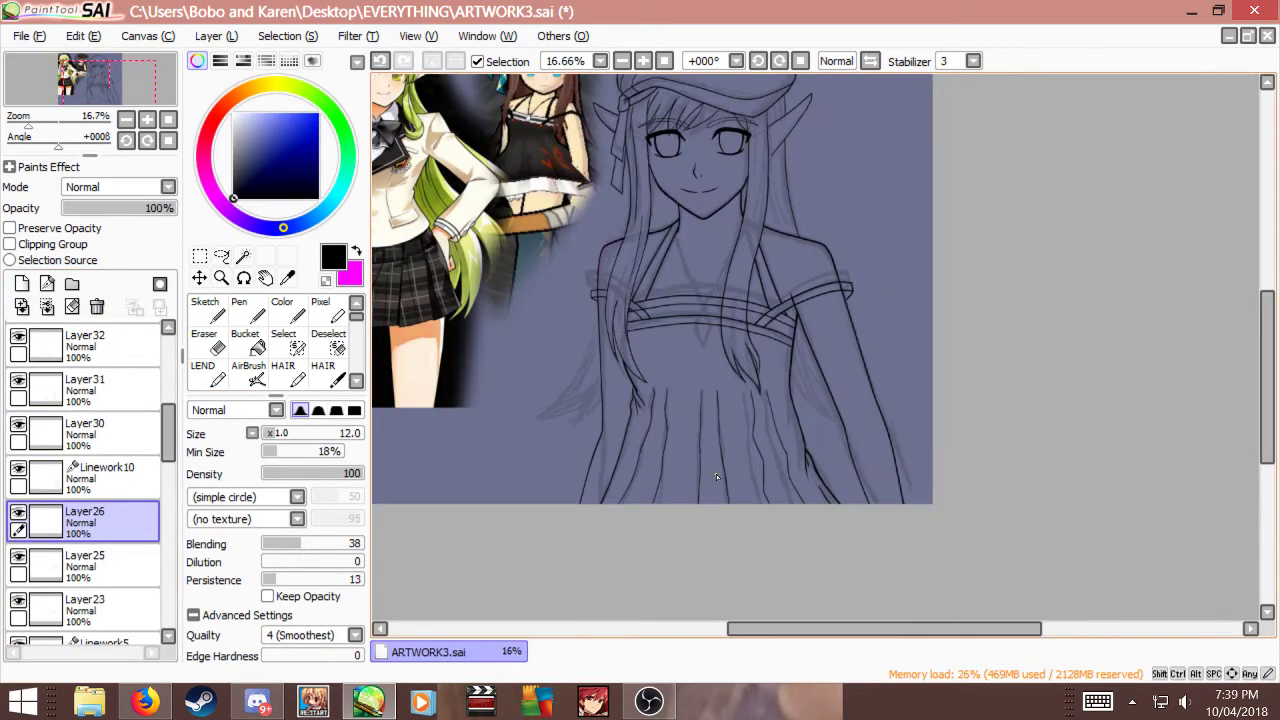
pyautogui.scroll(-1, 716, 474)
pyautogui.scroll(1, 715, 473)
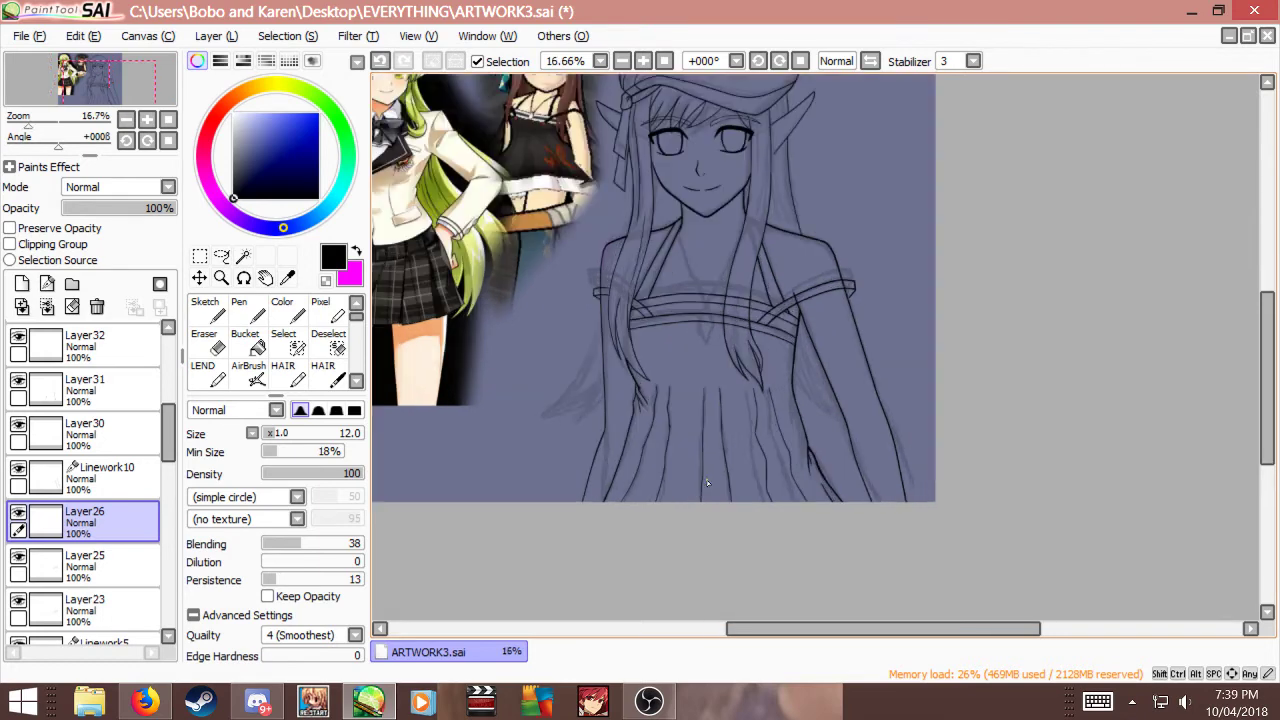
pyautogui.scroll(1, 665, 442)
pyautogui.scroll(-1, 705, 358)
pyautogui.scroll(1, 705, 358)
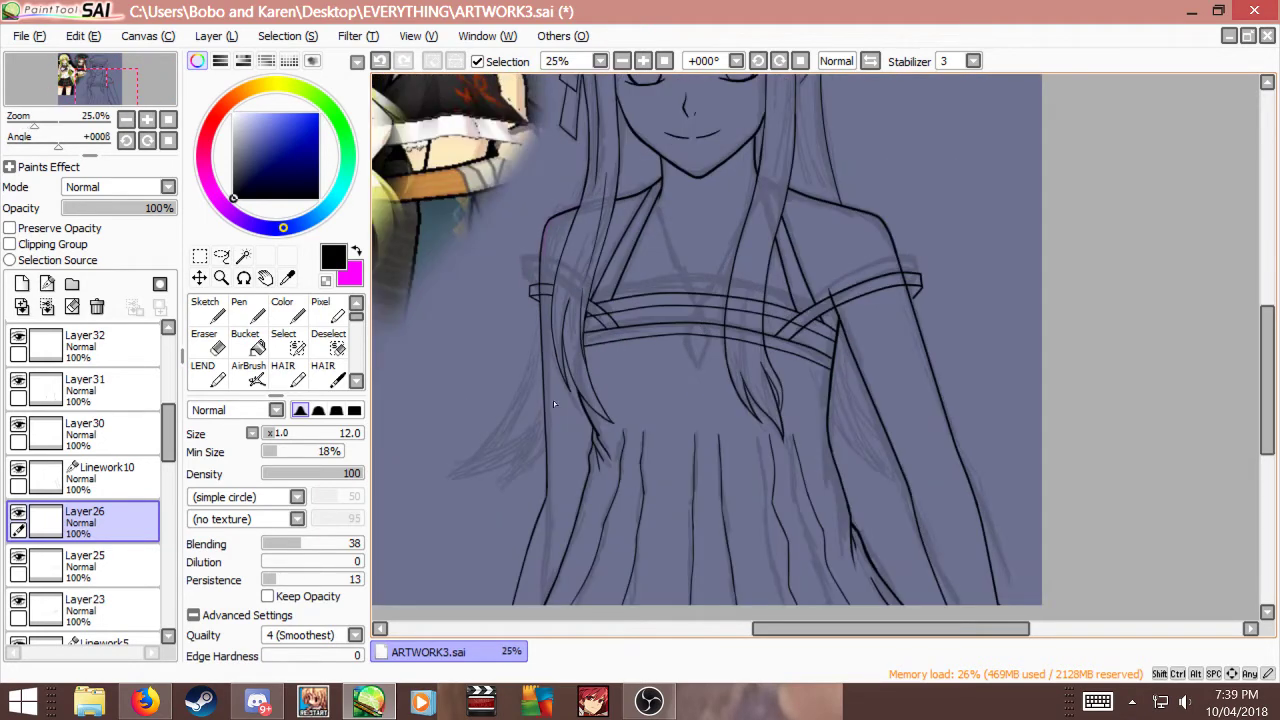
# Step: Toggle Layer27's visibility to check its contents against the whole figure and delete the layer
pyautogui.scroll(8, 135, 455)
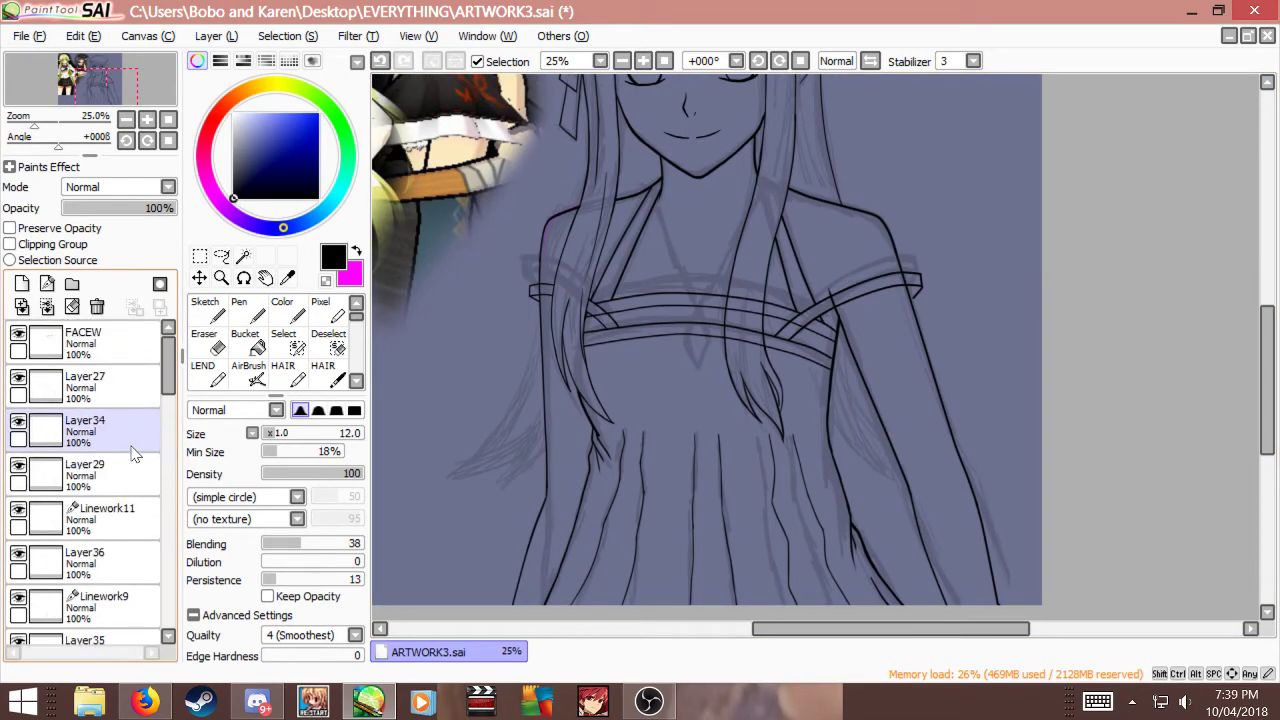
pyautogui.click(100, 388)
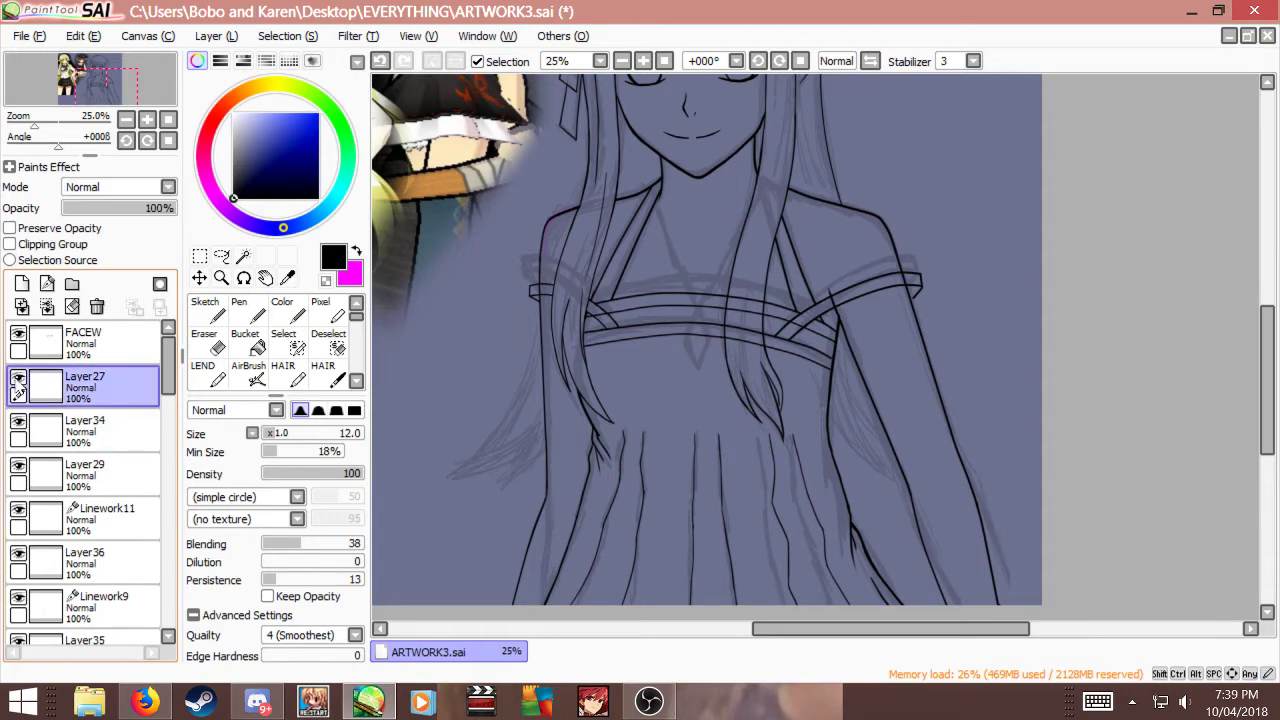
pyautogui.scroll(-1, 670, 440)
pyautogui.scroll(1, 624, 170)
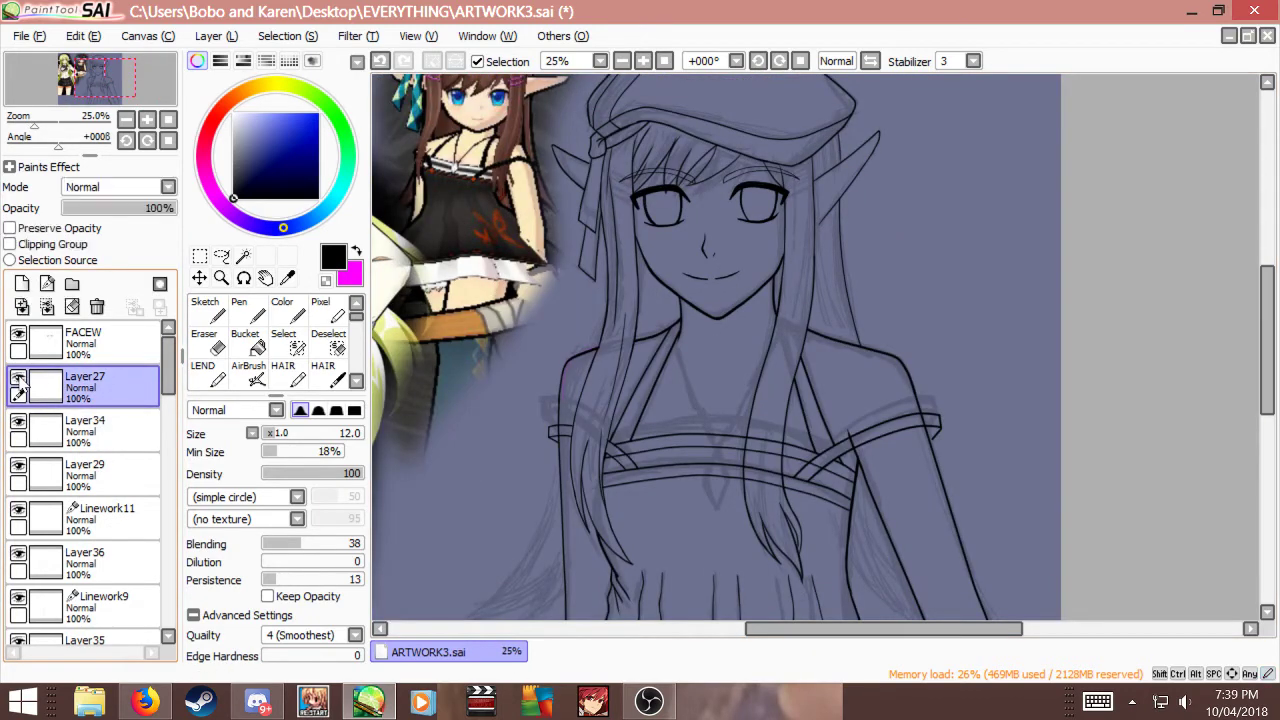
pyautogui.click(18, 376)
pyautogui.scroll(-2, 664, 283)
pyautogui.scroll(1, 664, 283)
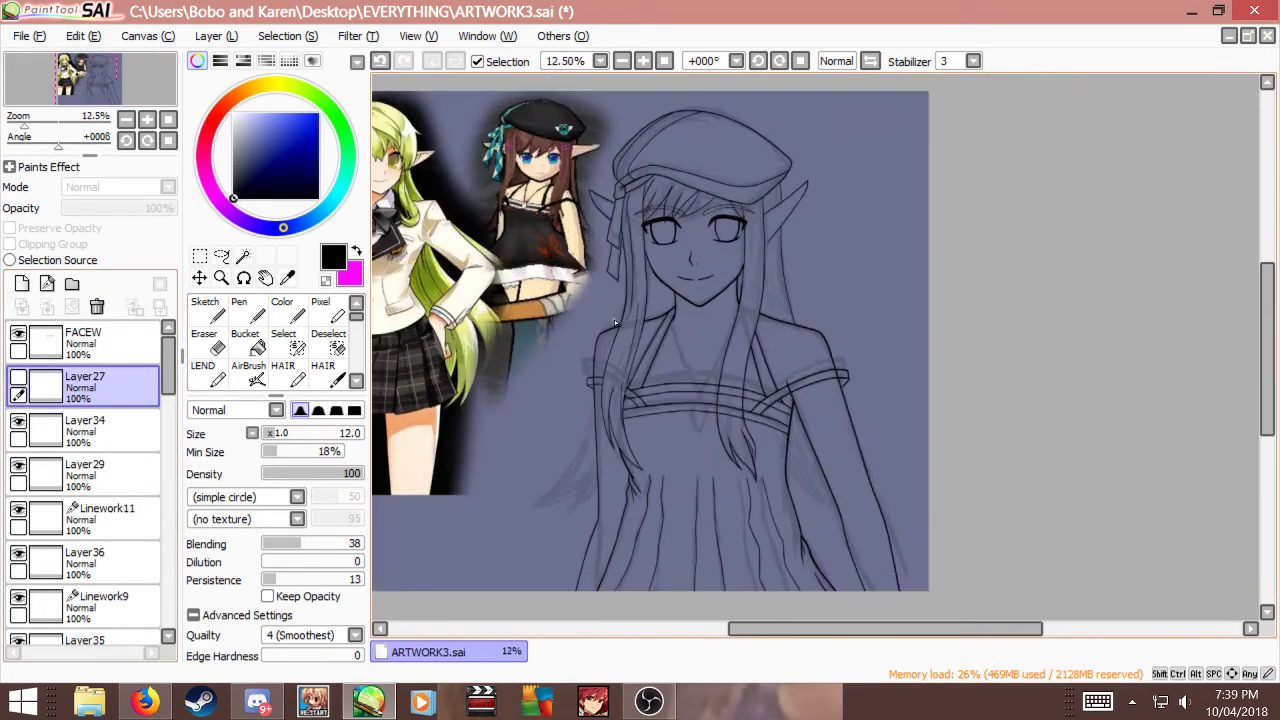
pyautogui.click(19, 377)
pyautogui.click(19, 377)
pyautogui.click(19, 377)
pyautogui.click(97, 306)
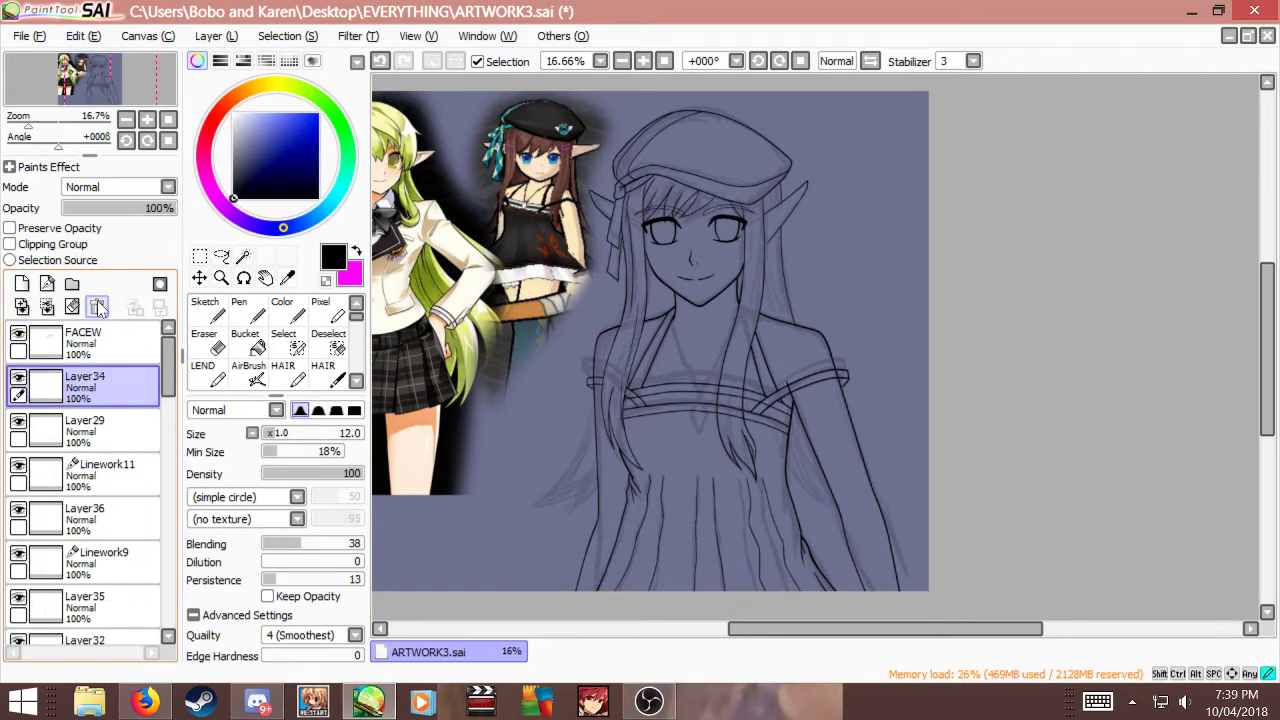
# Step: Check Layer34 by toggling its visibility, and delete both Layer34 and Layer29
pyautogui.click(19, 377)
pyautogui.click(19, 377)
pyautogui.click(20, 378)
pyautogui.click(20, 378)
pyautogui.click(20, 378)
pyautogui.click(20, 378)
pyautogui.click(20, 378)
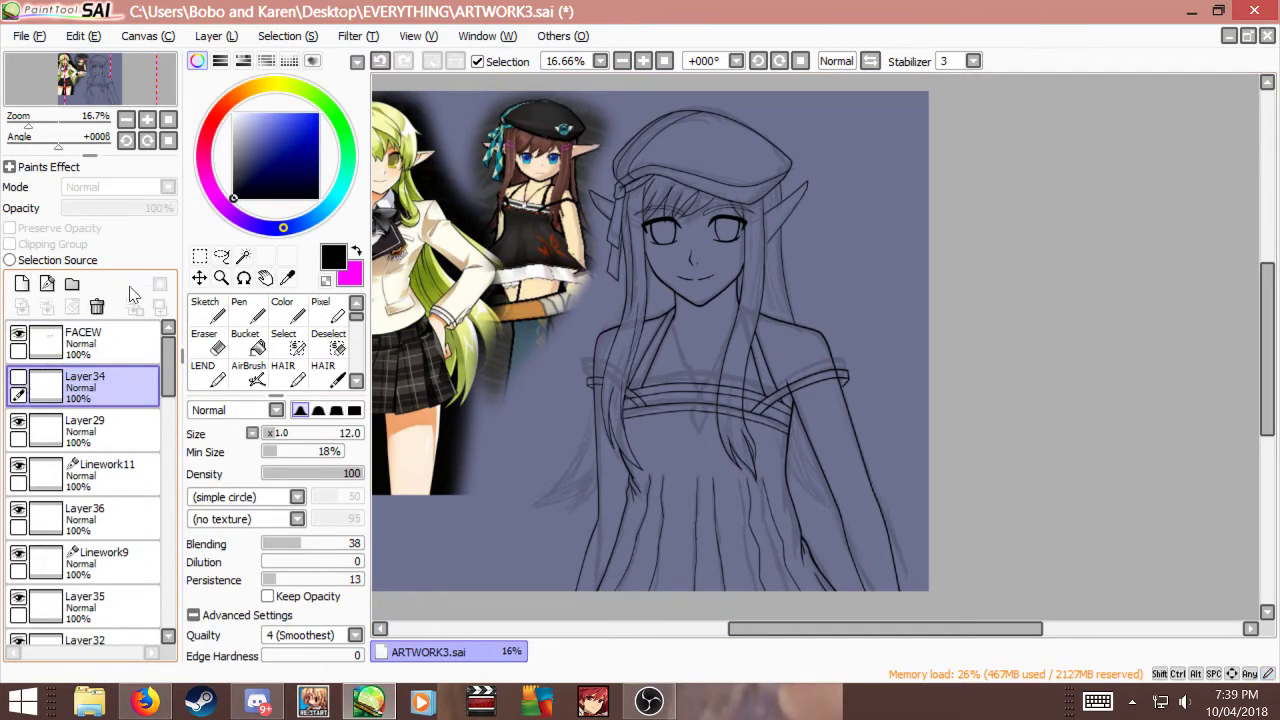
pyautogui.click(97, 306)
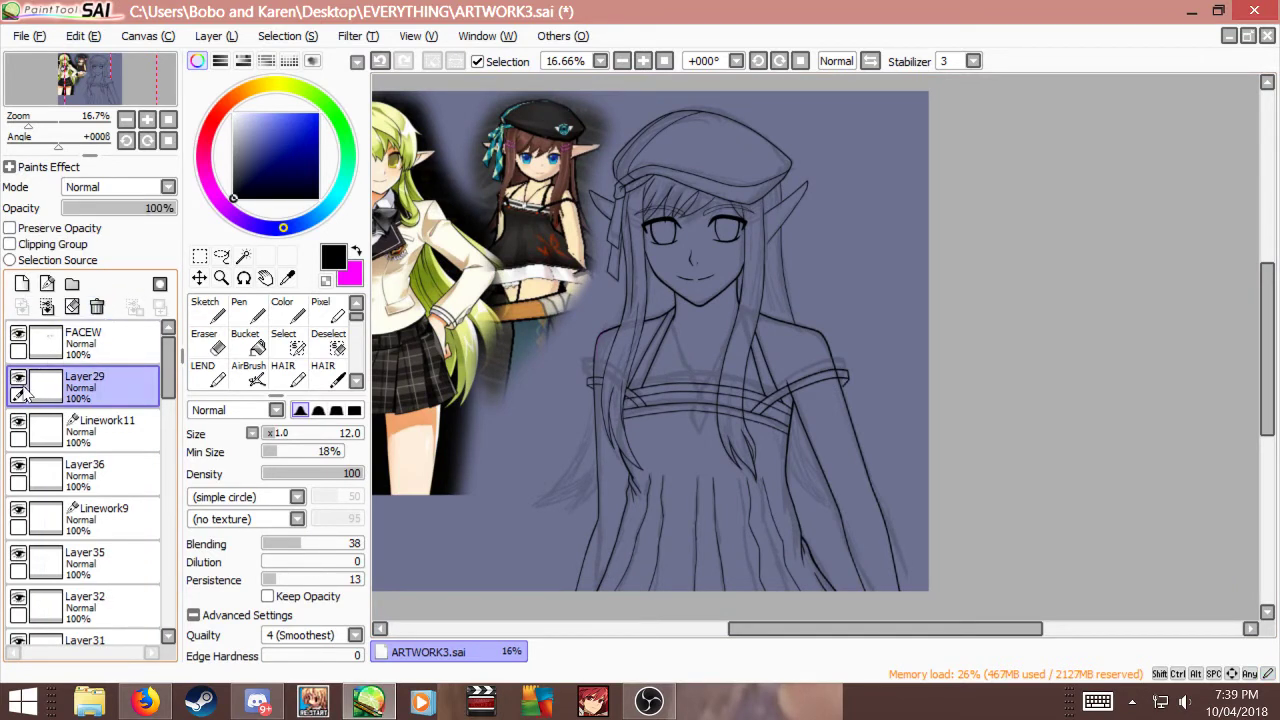
pyautogui.click(97, 306)
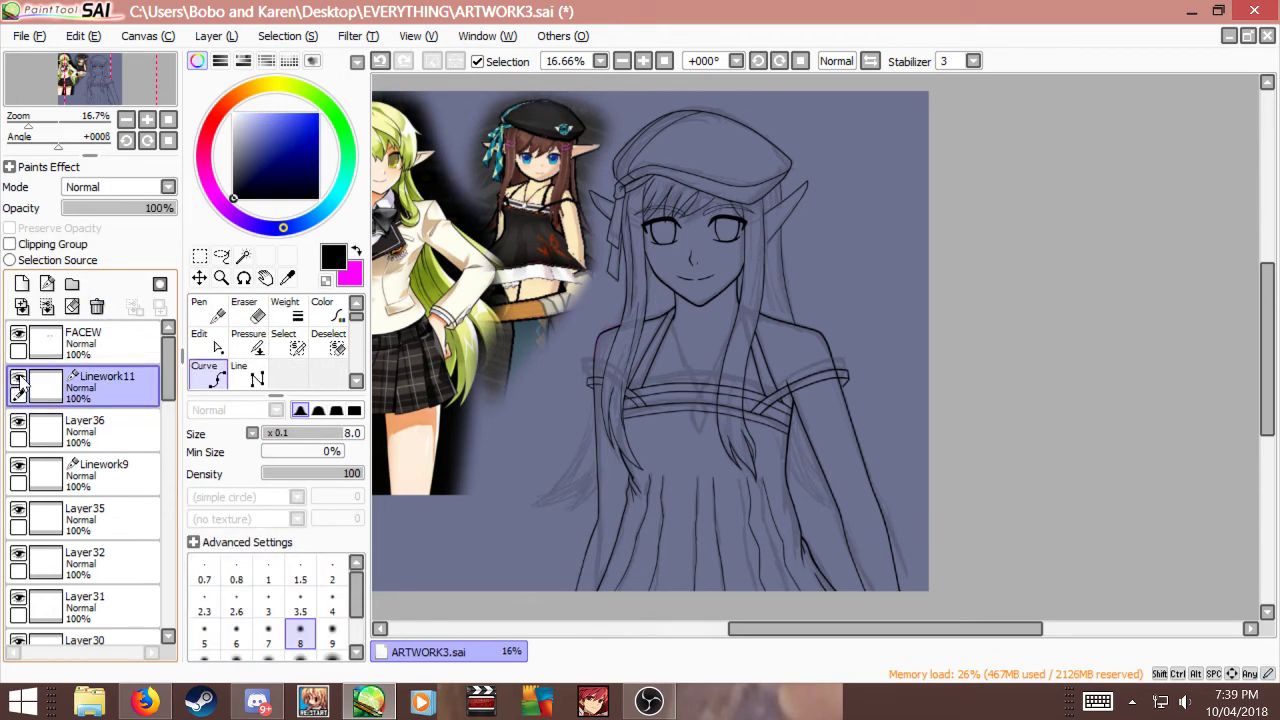
# Step: Merge Linework11 down into Layer36 and the combined arm lines down into Linework9
pyautogui.click(19, 422)
pyautogui.click(19, 422)
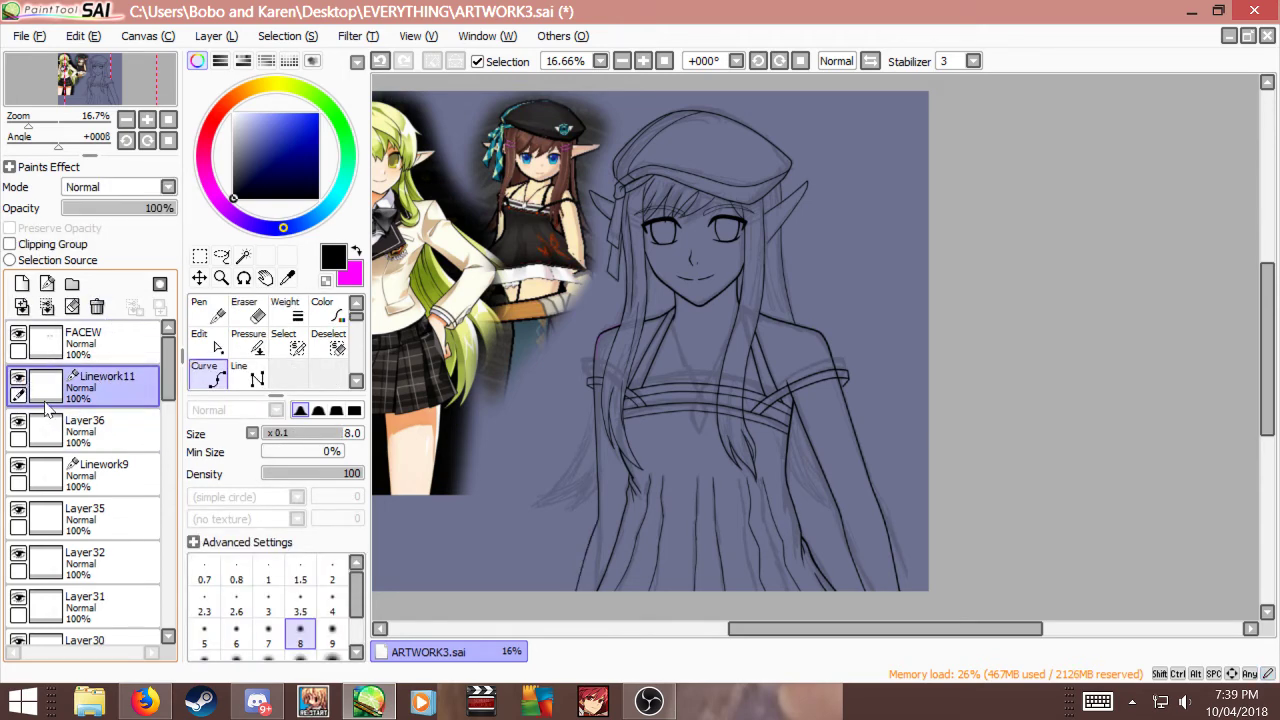
pyautogui.click(47, 306)
pyautogui.click(47, 306)
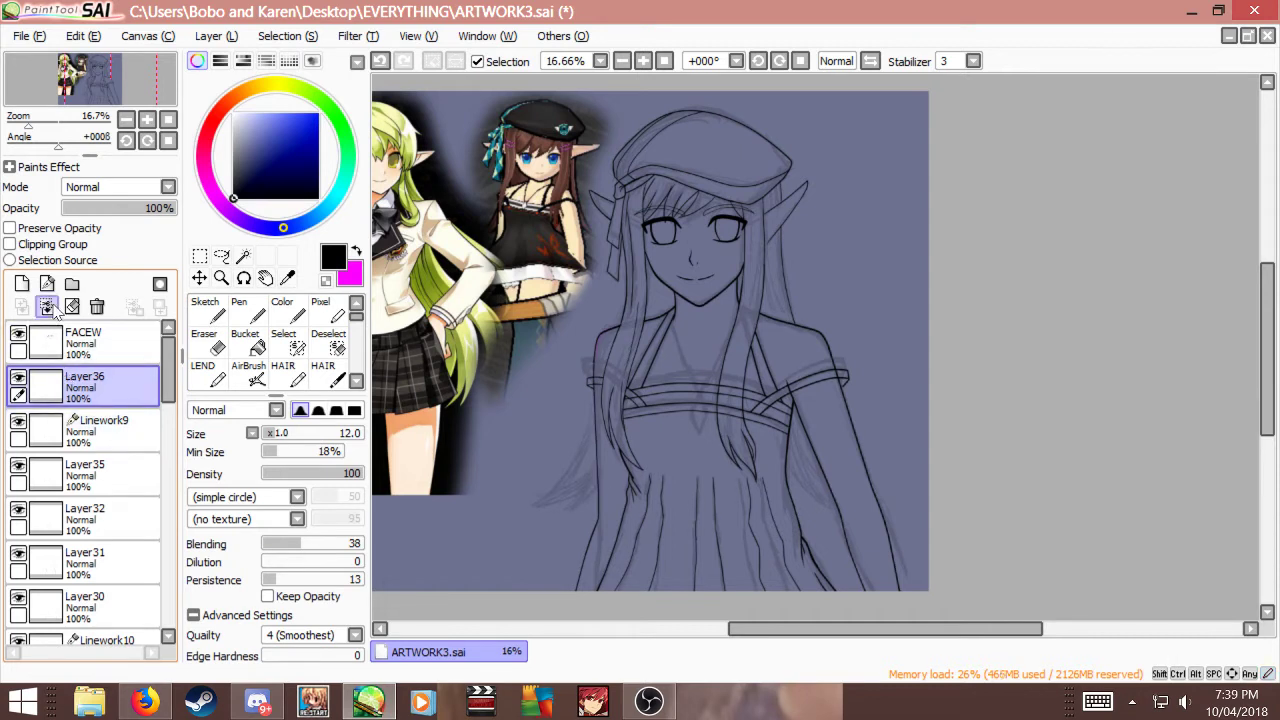
# Step: Merge Layer35 and Layer32 down into Layer31 and rename the merged layer as DRESS
pyautogui.click(28, 430)
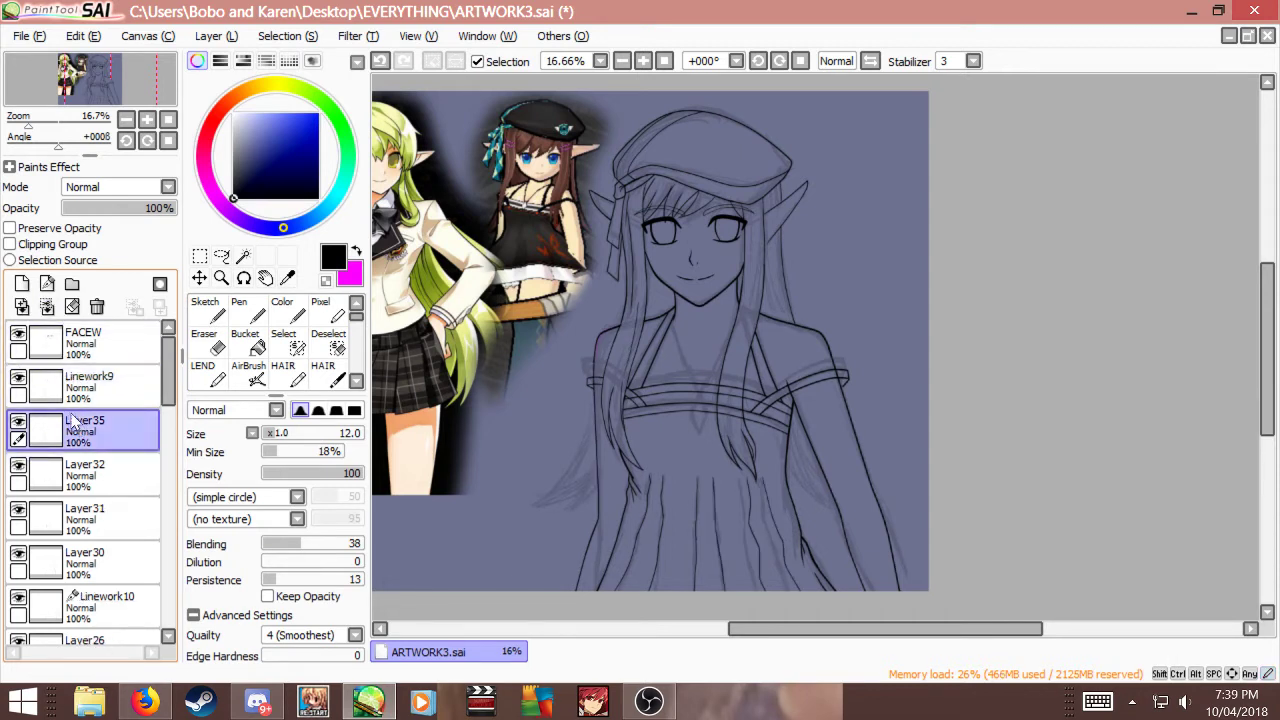
pyautogui.click(47, 306)
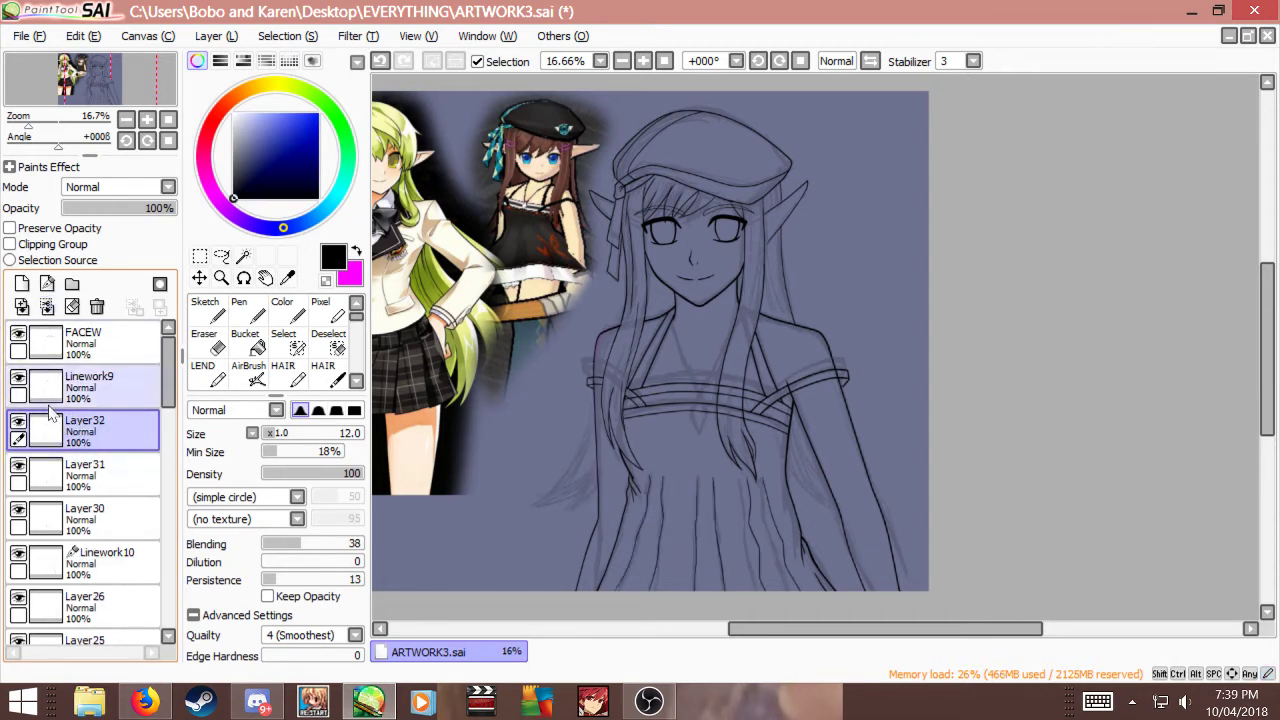
pyautogui.click(90, 475)
pyautogui.click(18, 476)
pyautogui.click(18, 476)
pyautogui.click(80, 430)
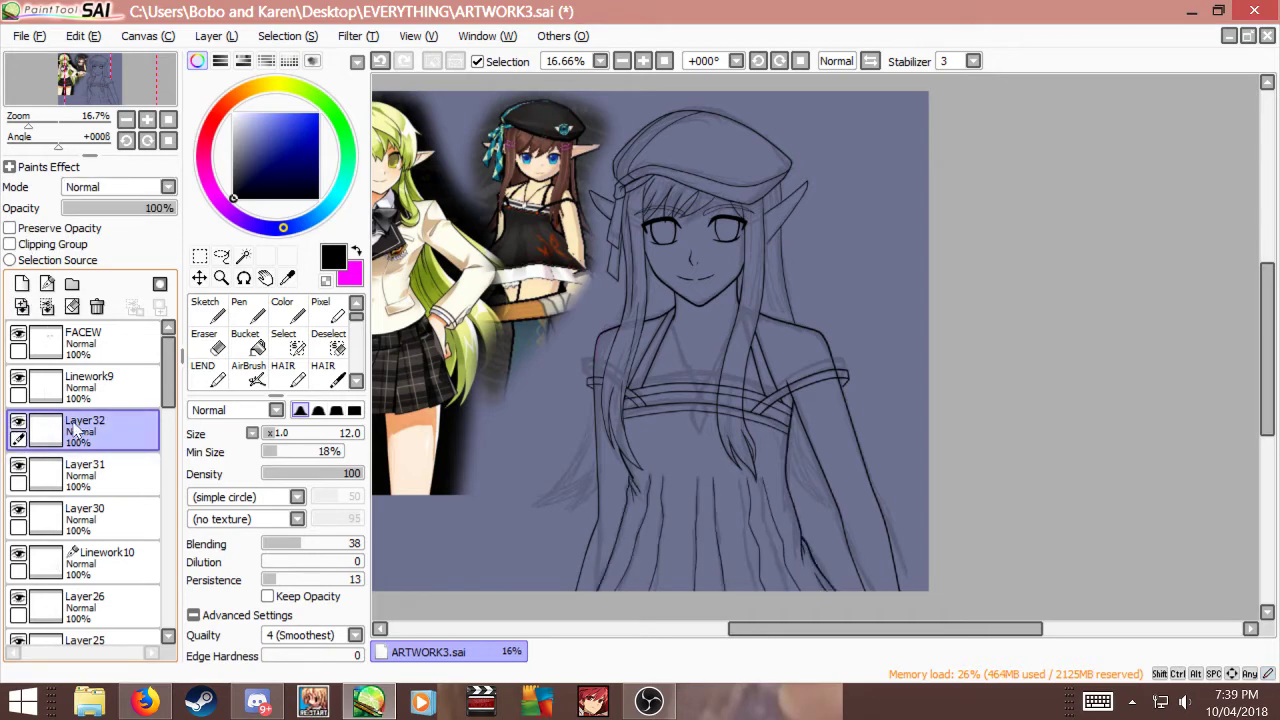
pyautogui.click(47, 306)
pyautogui.doubleClick(82, 420)
pyautogui.write('DRESS')
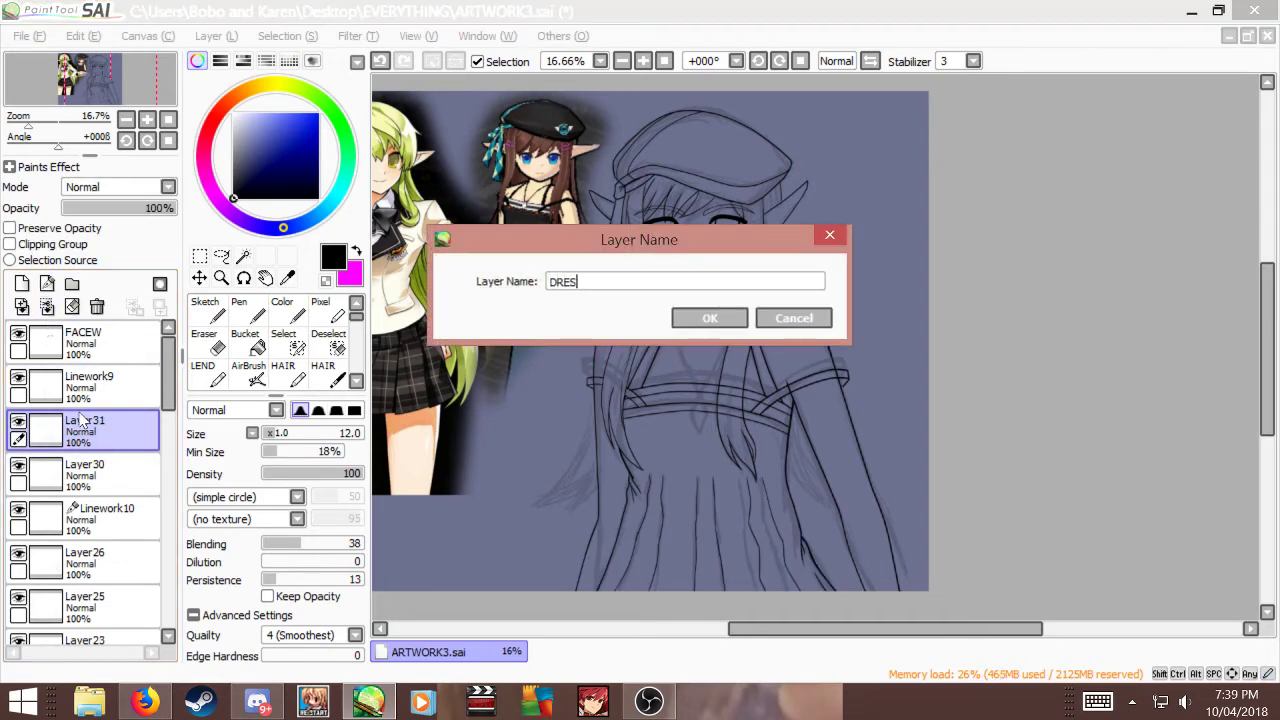
pyautogui.press('Return')
# Step: Check the contents of the merged Linework9 layer and rename it as ARM
pyautogui.click(60, 386)
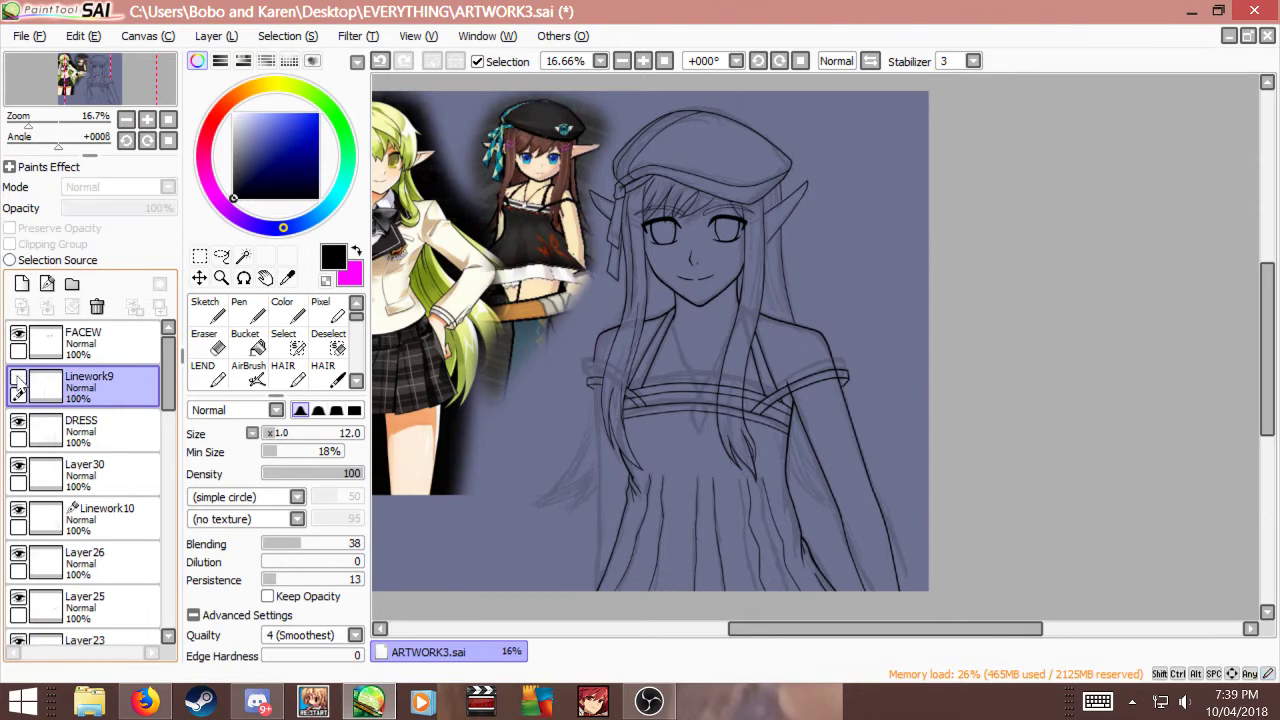
pyautogui.doubleClick(98, 376)
pyautogui.write('ARM')
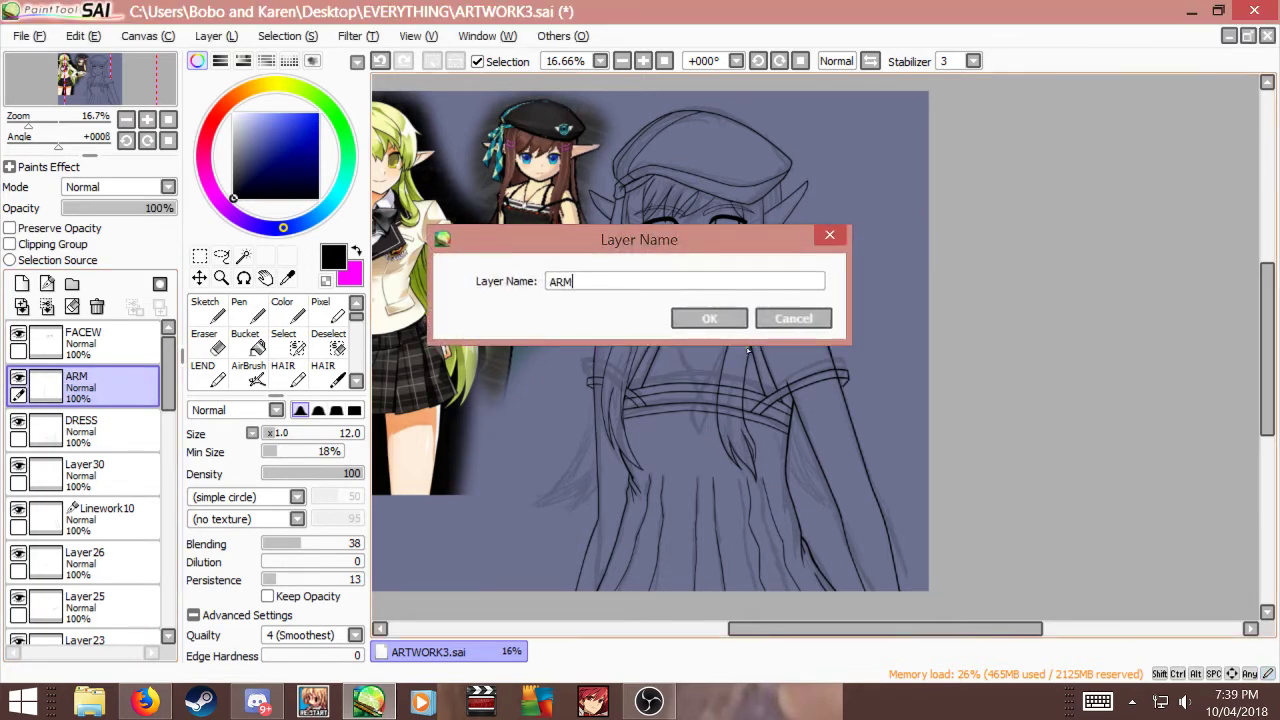
pyautogui.click(693, 327)
# Step: Compare Layer30 and Linework10 on the canvas, merge Layer30 down into Linework10 and rename the result as ARM
pyautogui.click(14, 468)
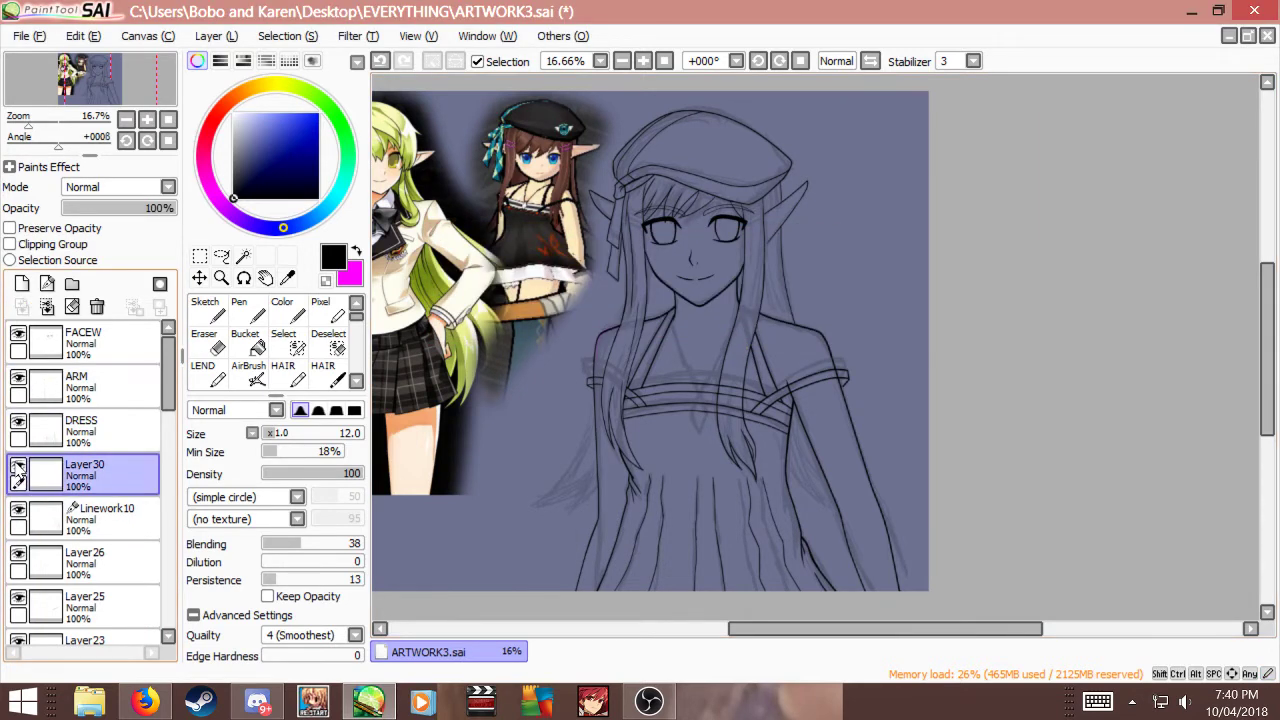
pyautogui.click(17, 466)
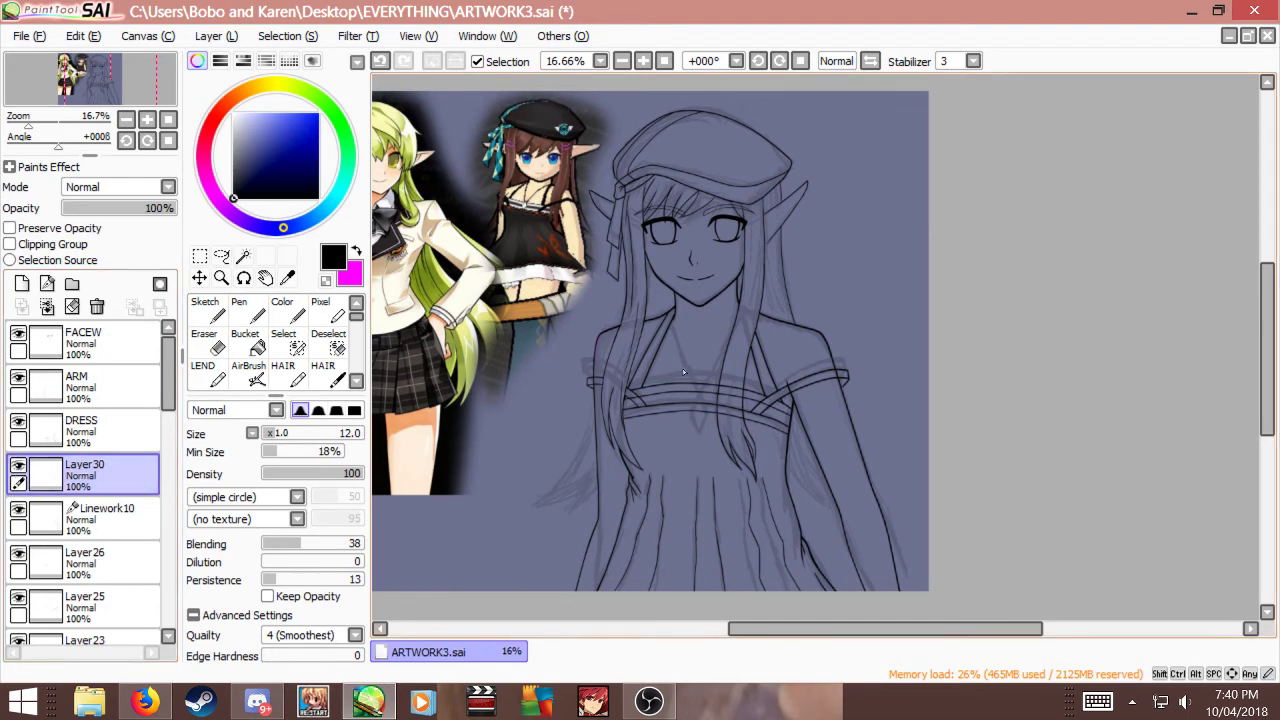
pyautogui.scroll(5, 760, 400)
pyautogui.press('e')
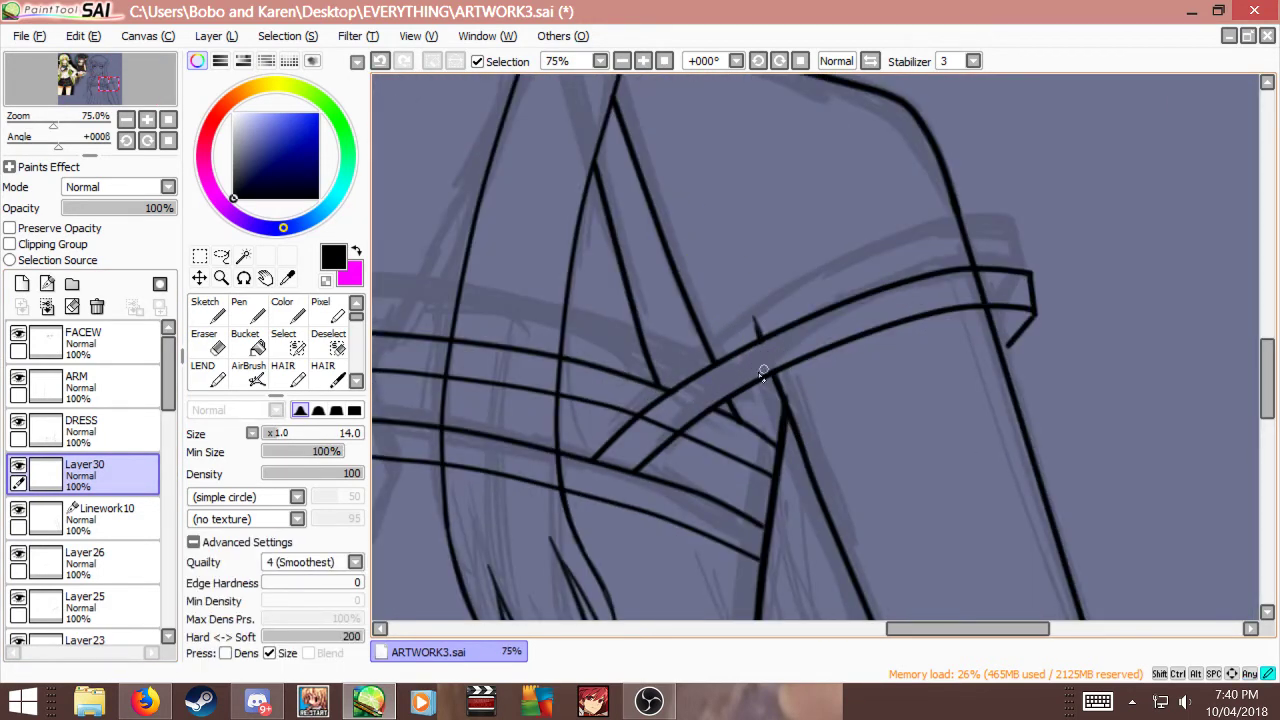
pyautogui.scroll(-5, 680, 340)
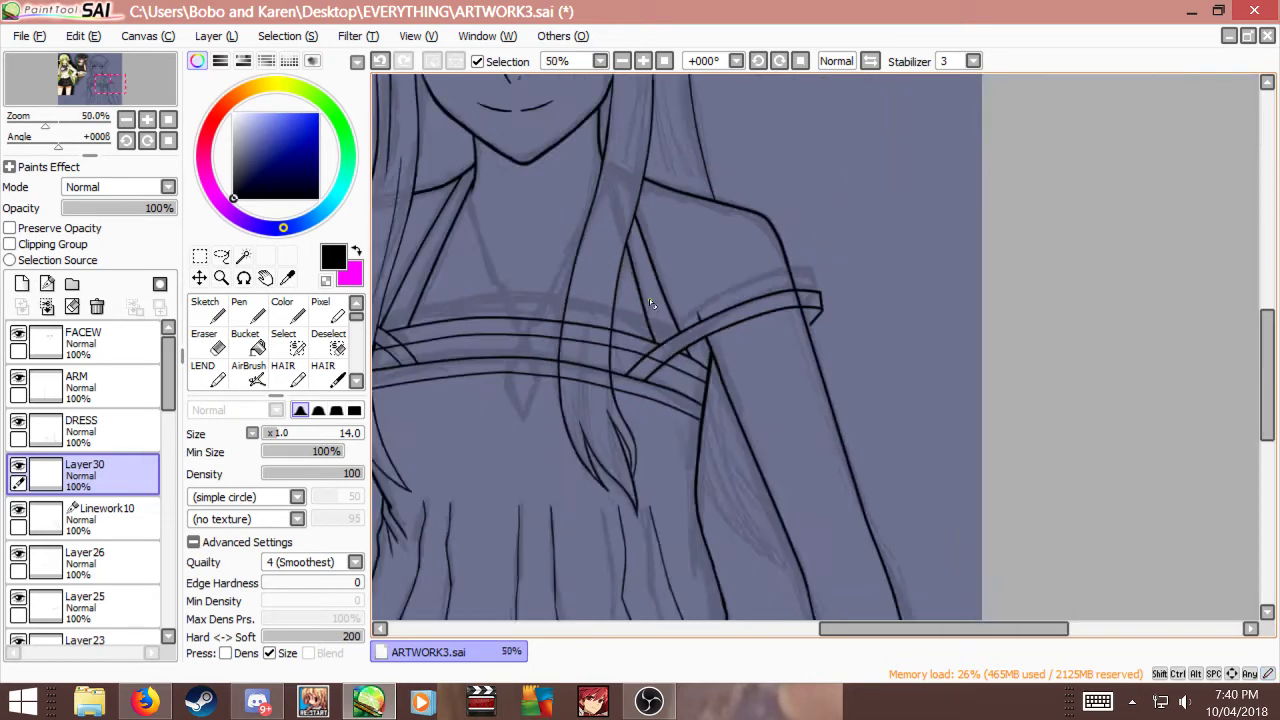
pyautogui.scroll(1, 649, 298)
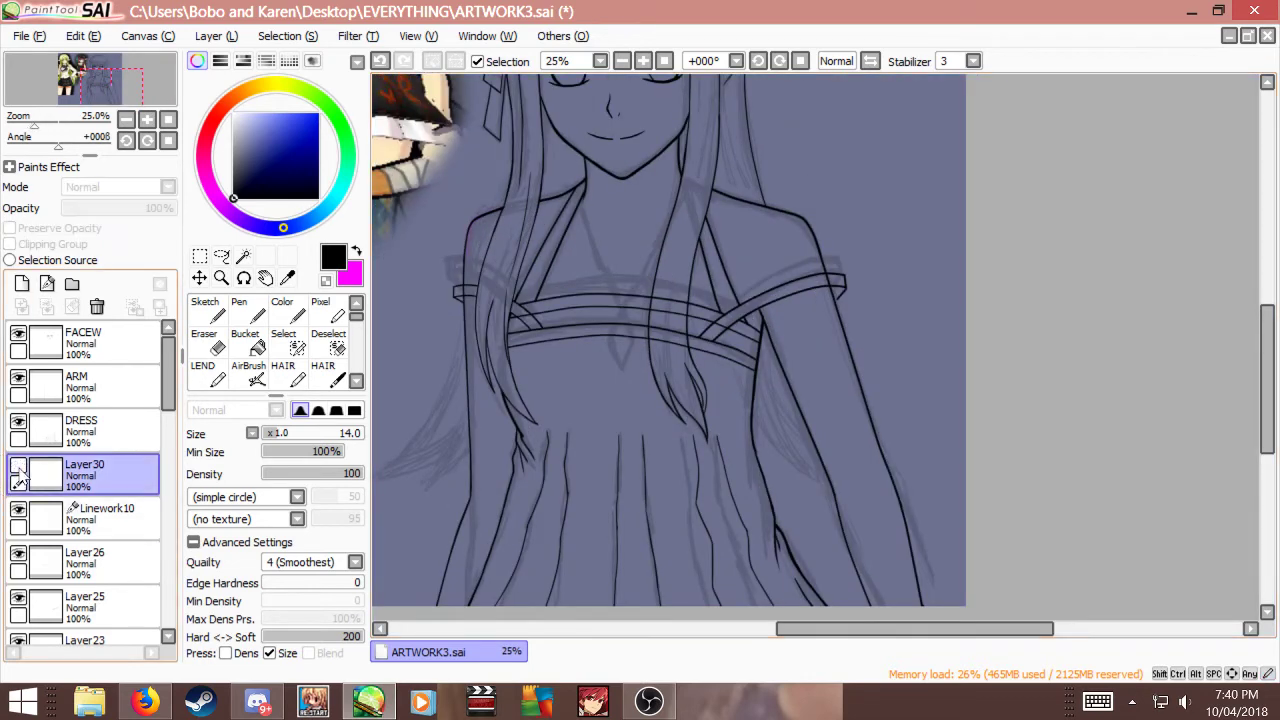
pyautogui.click(19, 511)
pyautogui.click(19, 511)
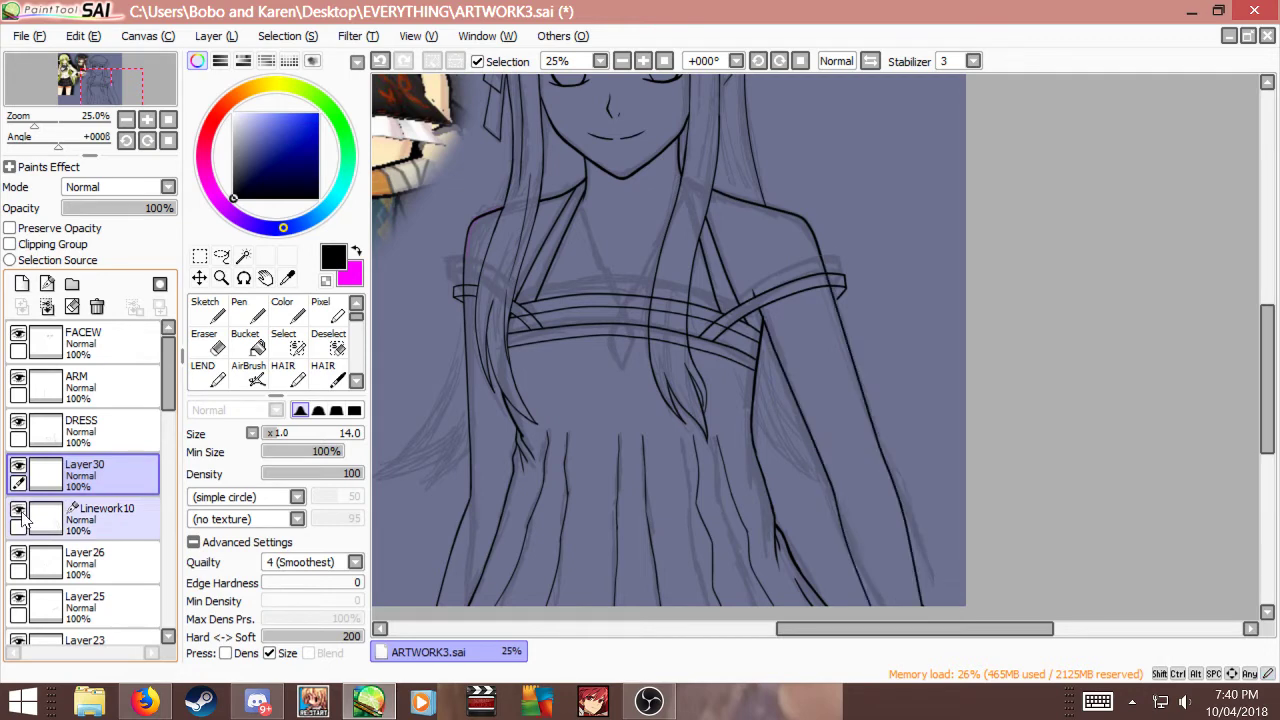
pyautogui.click(18, 468)
pyautogui.click(16, 467)
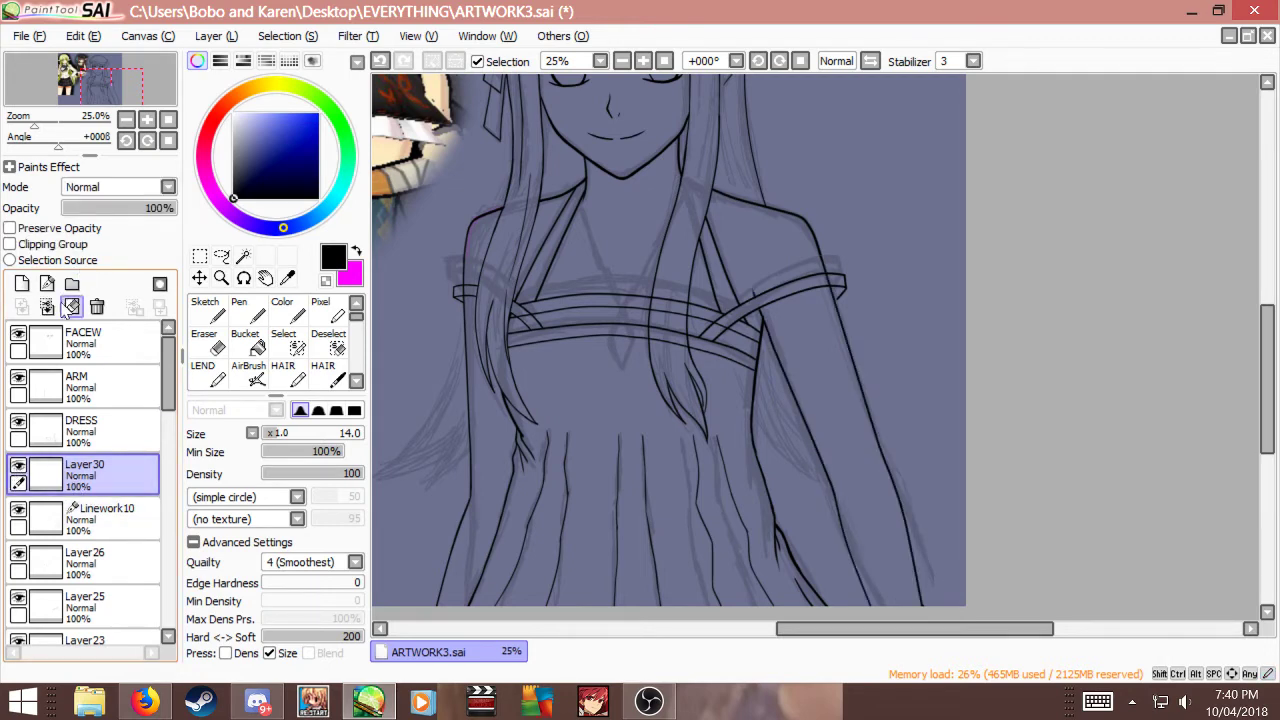
pyautogui.click(47, 306)
pyautogui.doubleClick(105, 470)
pyautogui.write('ARM')
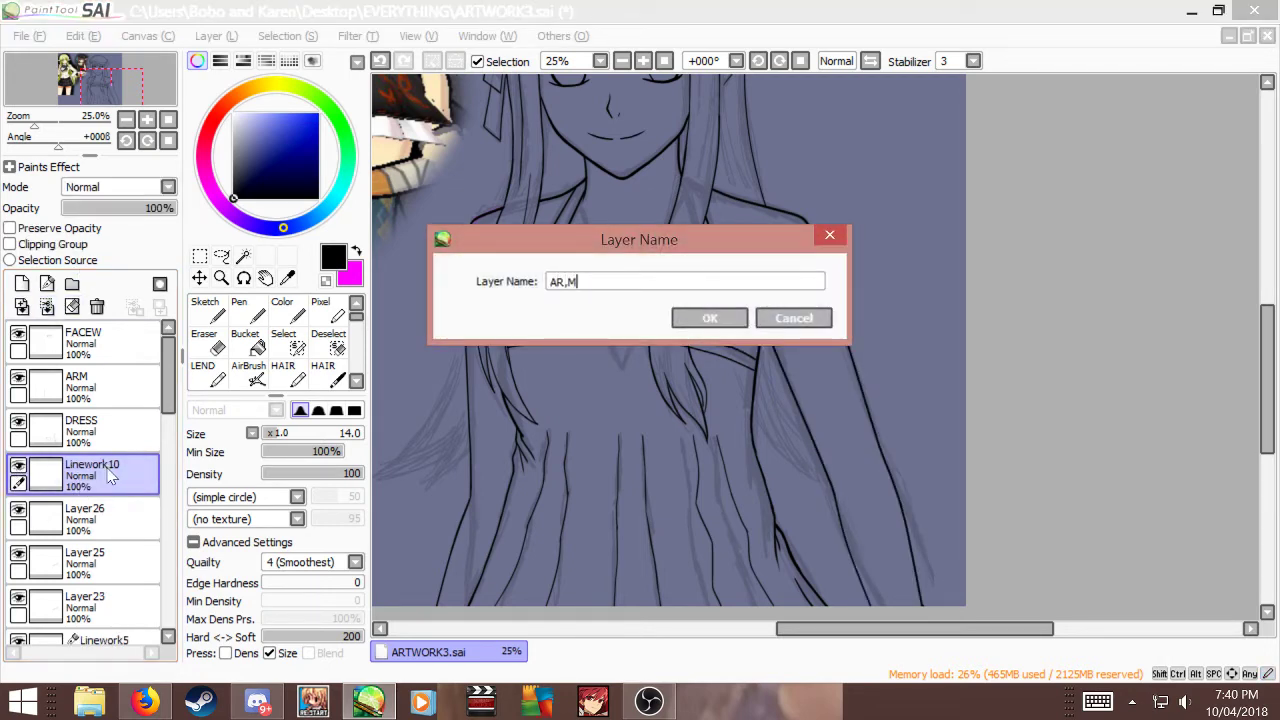
pyautogui.press('Return')
# Step: Check Layer26 and Layer25 by toggling their visibility, and delete Layer25
pyautogui.click(17, 512)
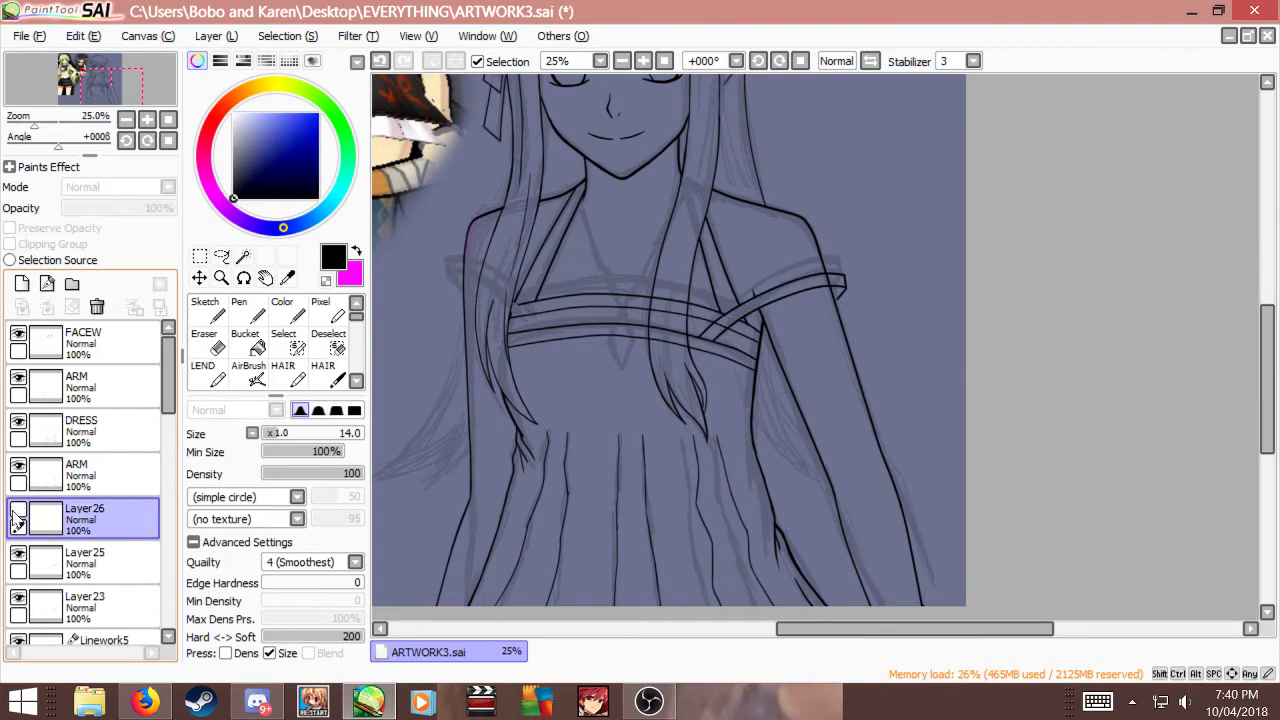
pyautogui.click(15, 511)
pyautogui.click(13, 511)
pyautogui.click(18, 511)
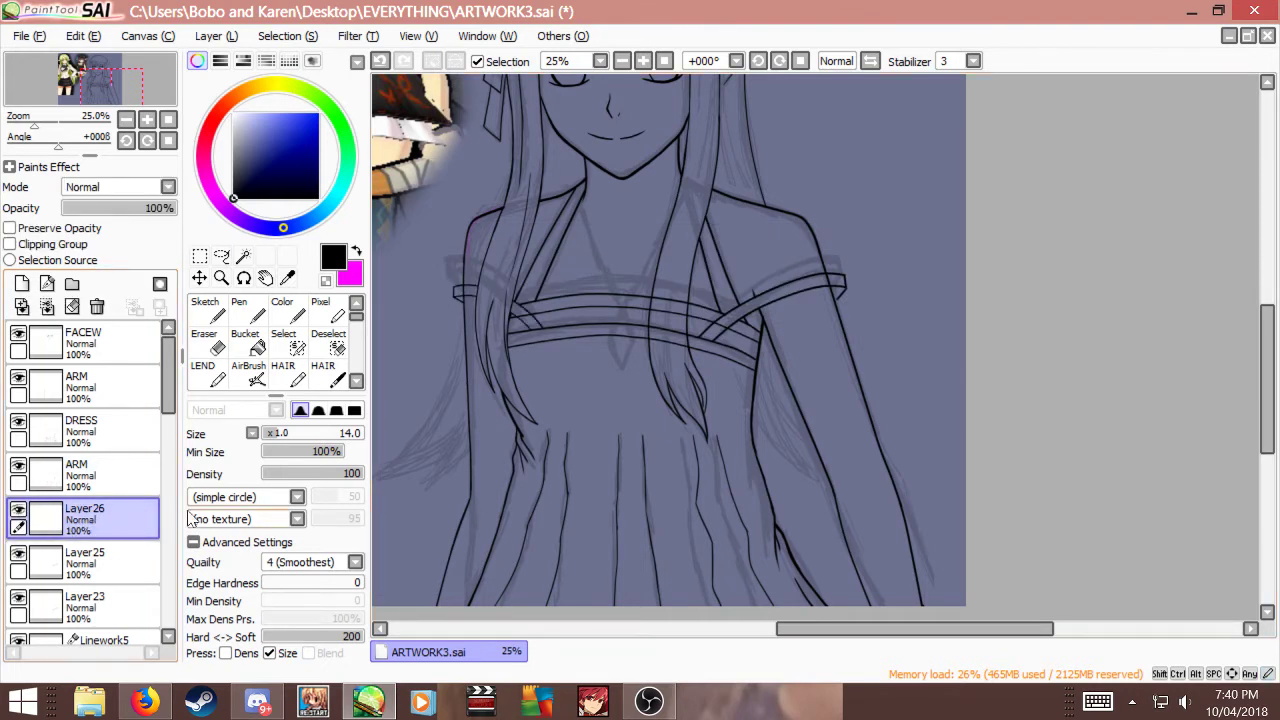
pyautogui.click(80, 562)
pyautogui.scroll(-1, 80, 560)
pyautogui.click(18, 526)
pyautogui.click(18, 527)
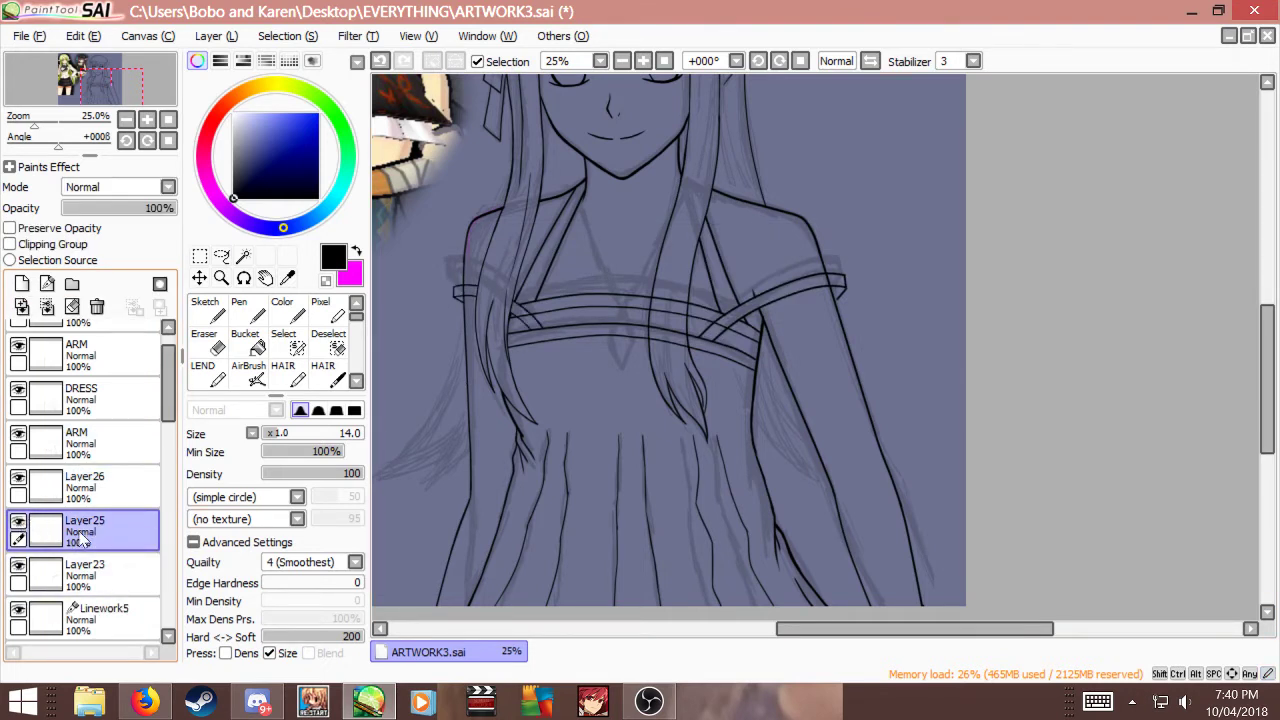
pyautogui.click(18, 527)
pyautogui.click(18, 527)
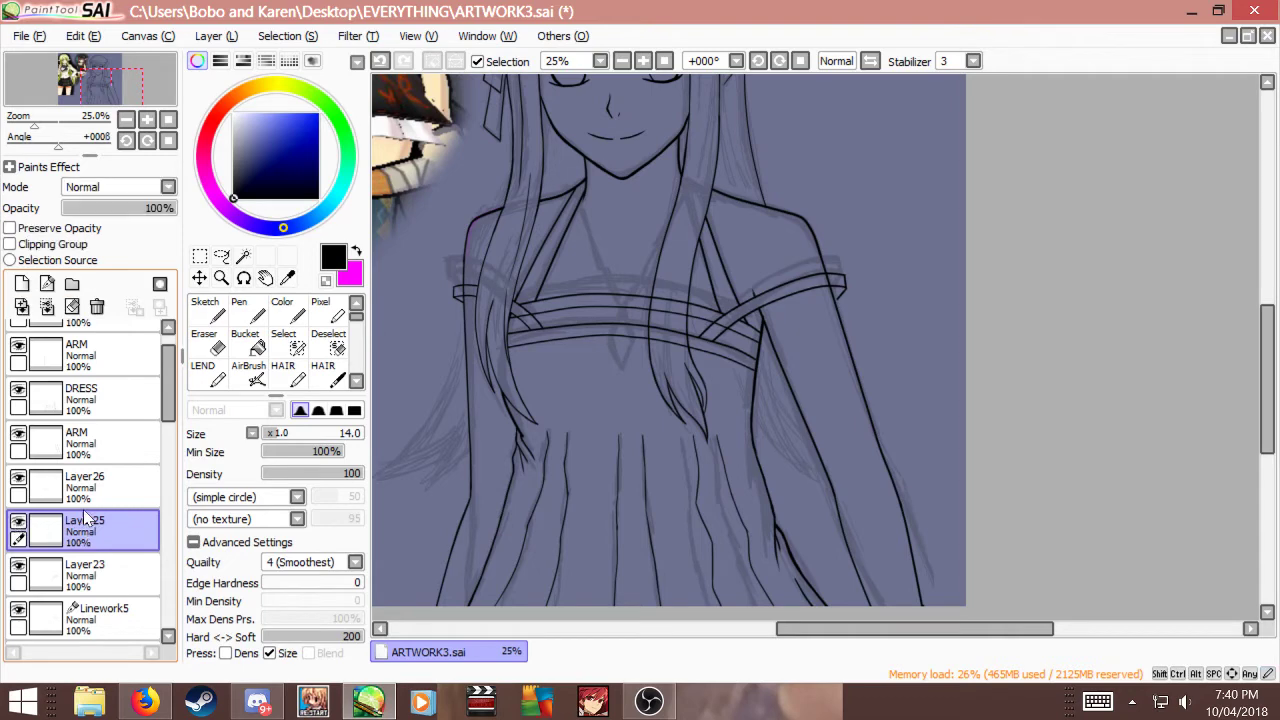
pyautogui.click(97, 306)
# Step: Inspect the bodice lines and merge Layer26 down into Layer23
pyautogui.scroll(3, 760, 281)
pyautogui.scroll(-3, 797, 326)
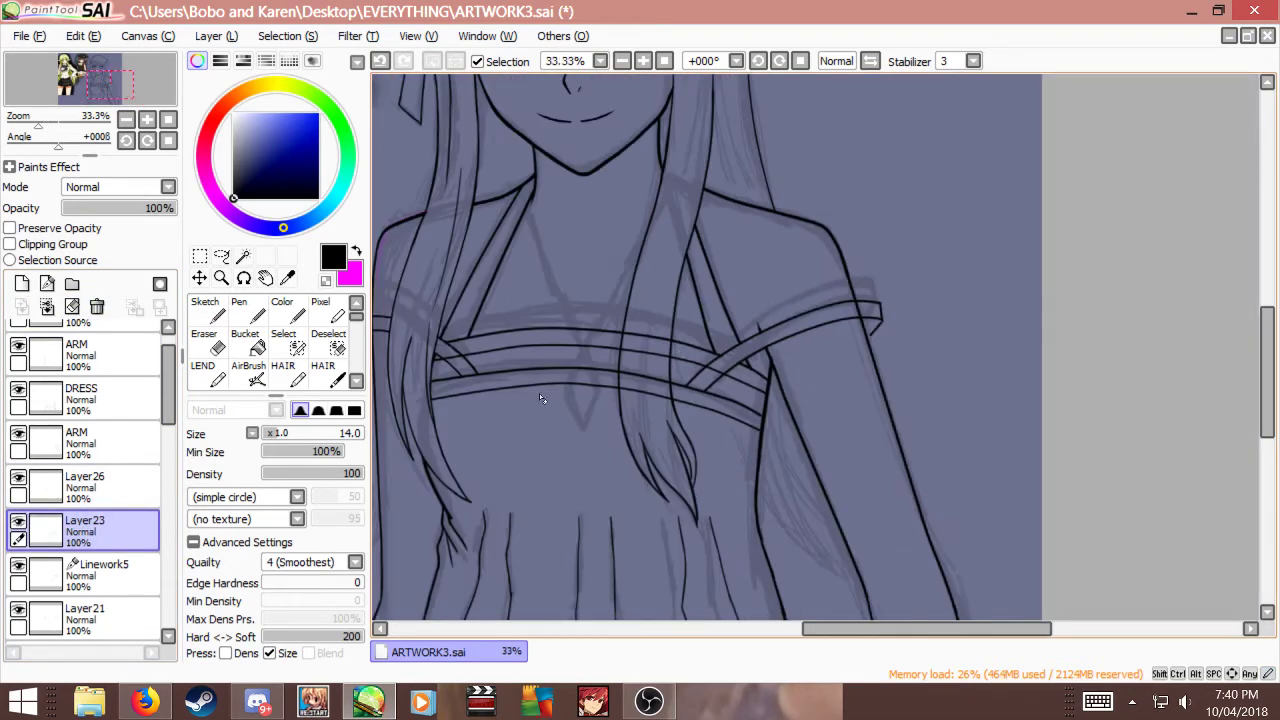
pyautogui.click(35, 498)
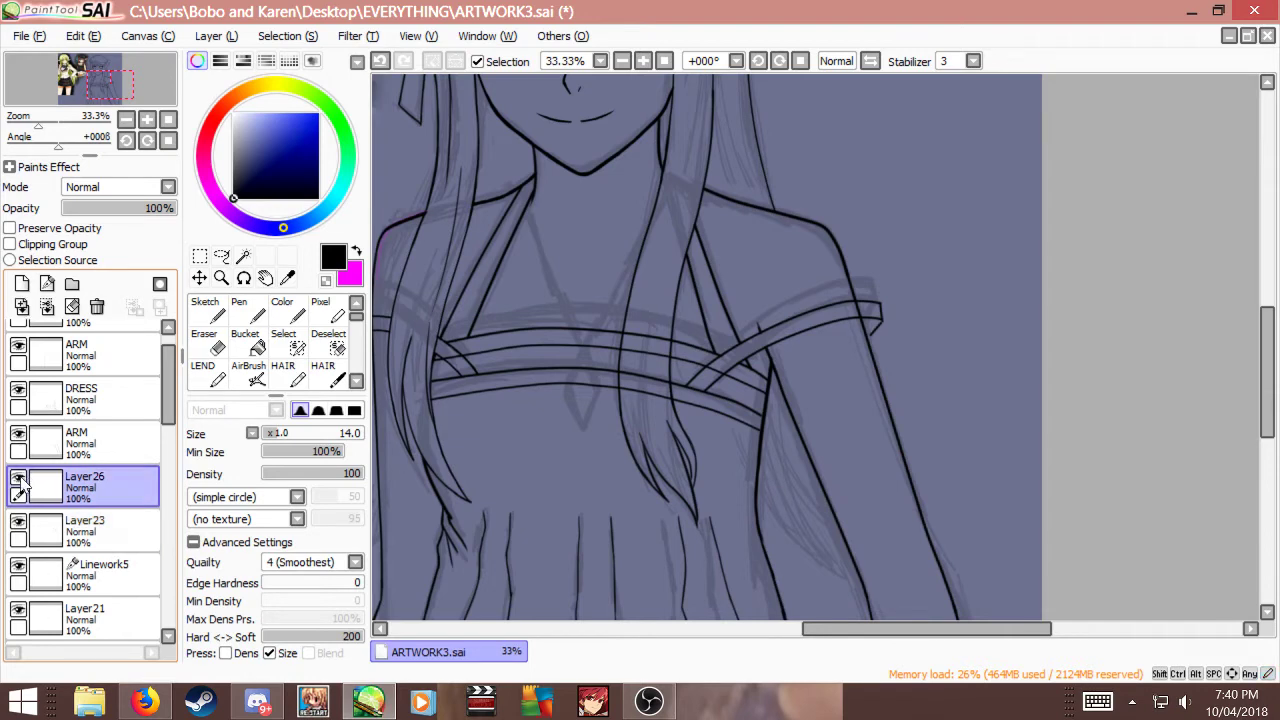
pyautogui.click(46, 306)
# Step: Move the Linework5 layer above Layer23 and rename it as SHOULDER
pyautogui.click(35, 518)
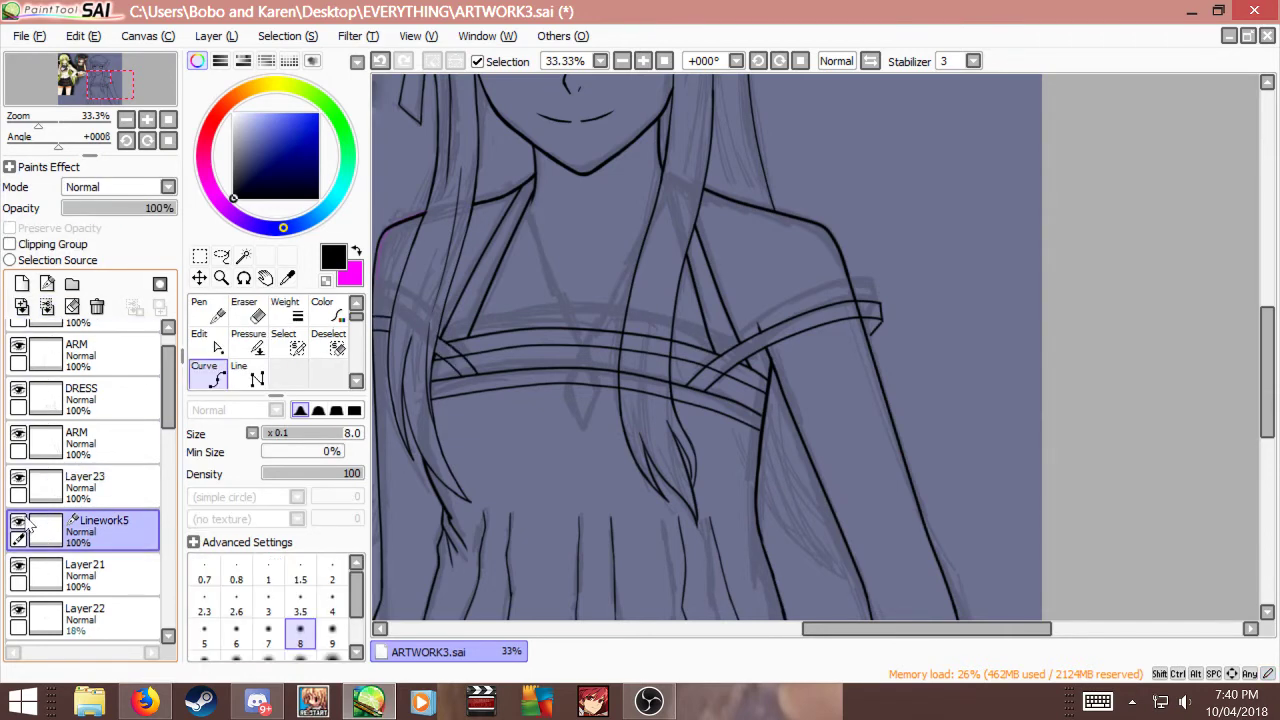
pyautogui.scroll(-1, 644, 405)
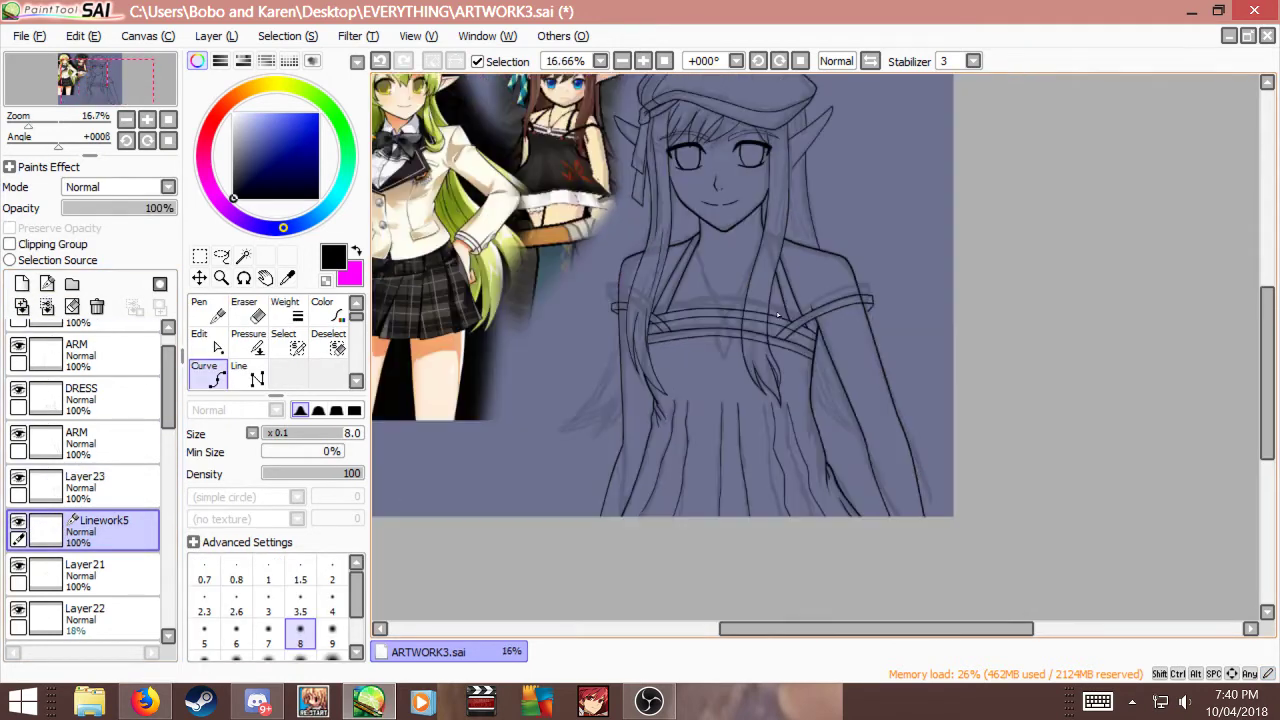
pyautogui.moveTo(74, 530); pyautogui.dragTo(80, 486)
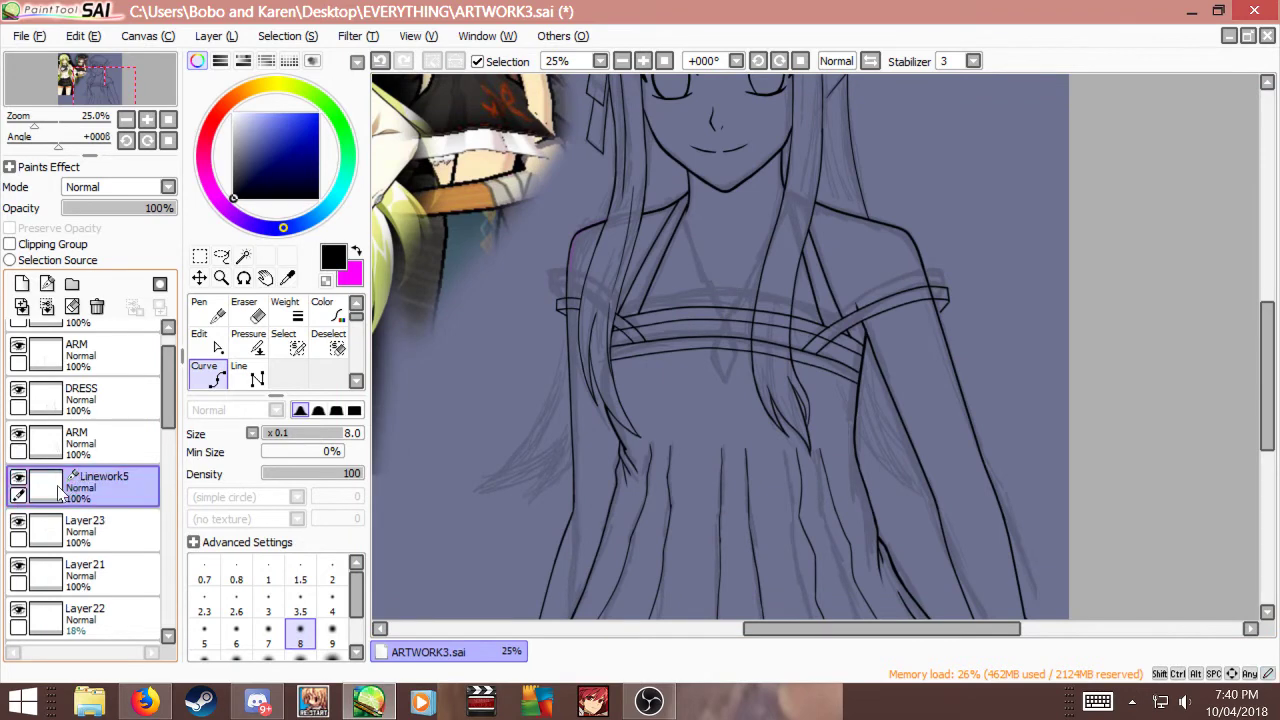
pyautogui.doubleClick(90, 490)
pyautogui.write('SHOULDER')
pyautogui.press('Return')
# Step: Check Layer21 against the figure's shoulder lines and rename it as SHOULDER
pyautogui.scroll(-1, 70, 580)
pyautogui.click(65, 528)
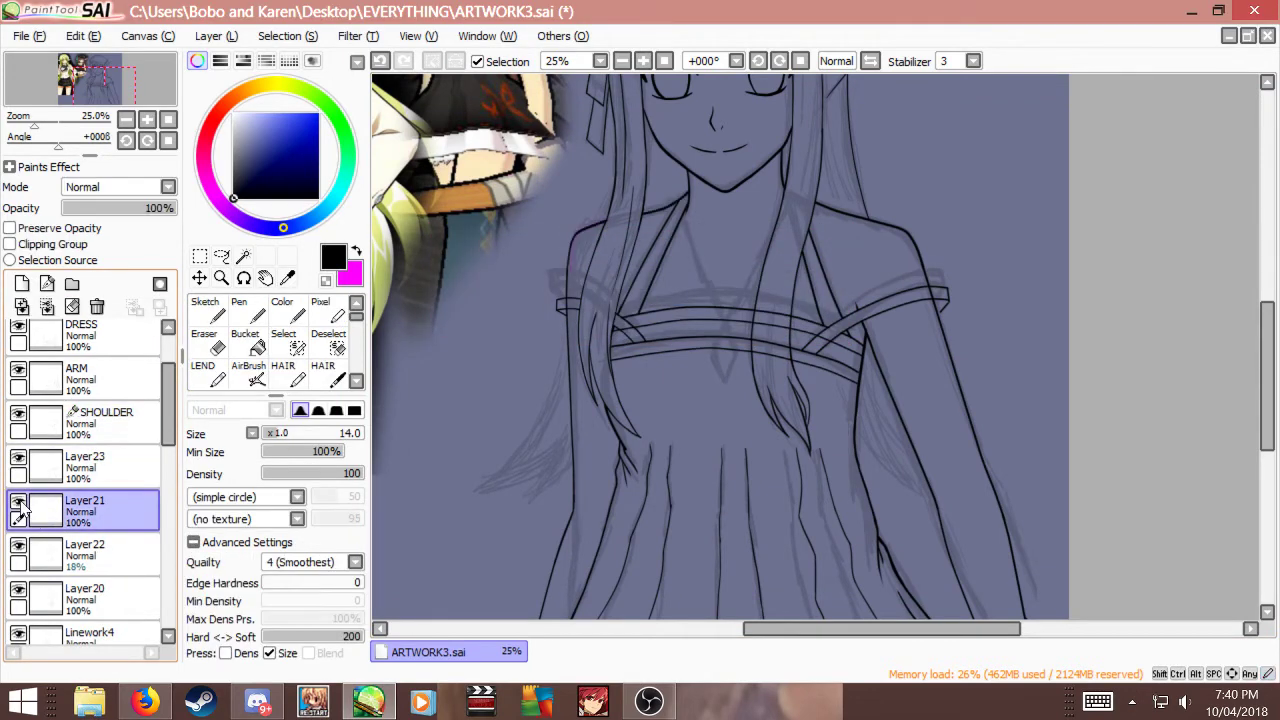
pyautogui.scroll(-2, 734, 243)
pyautogui.scroll(2, 764, 165)
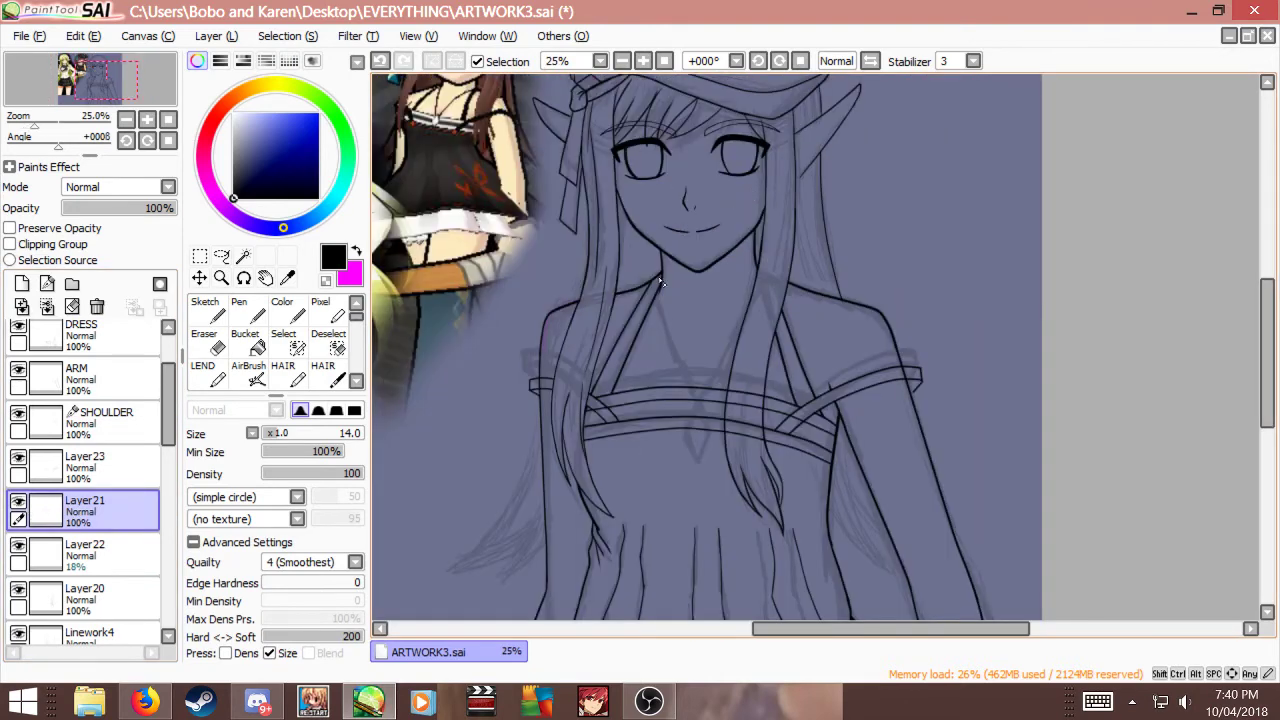
pyautogui.doubleClick(139, 506)
pyautogui.write('SH')
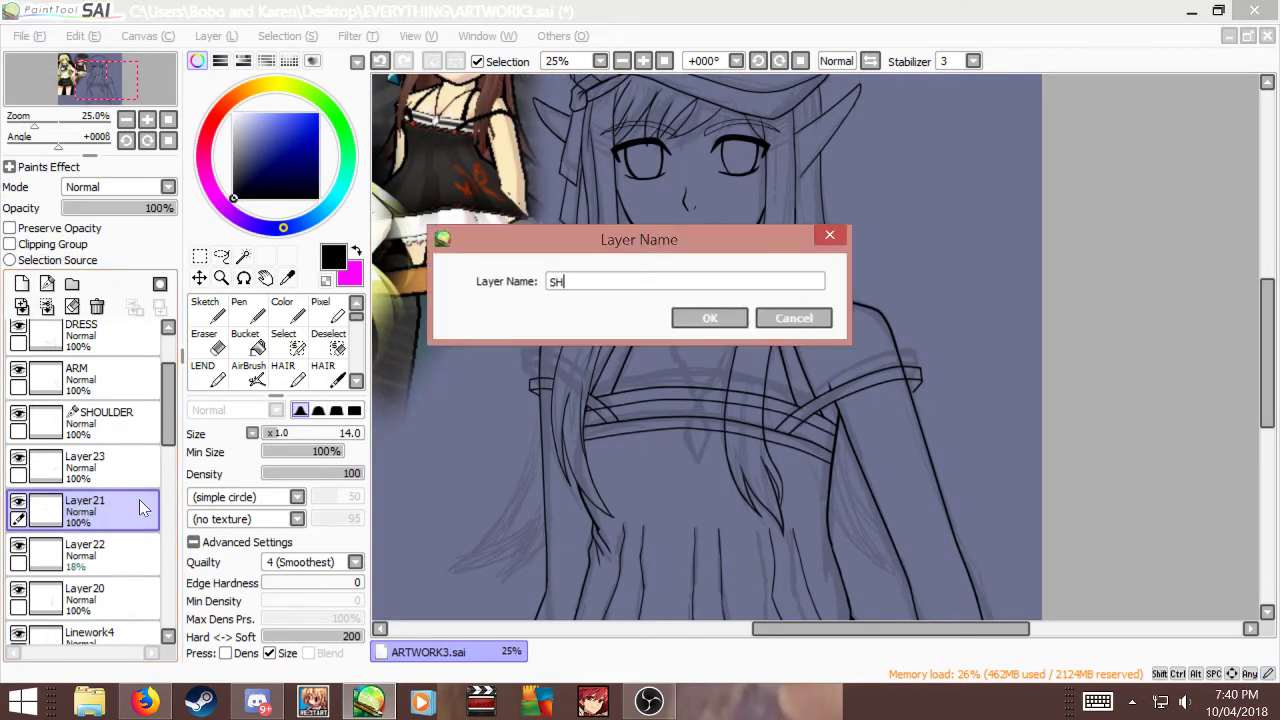
pyautogui.write('OULDER')
pyautogui.press('Return')
# Step: Reorder the two SHOULDER layers and merge the SHOULDER linework layer down into the raster one
pyautogui.moveTo(139, 499); pyautogui.dragTo(90, 428)
pyautogui.click(89, 427)
pyautogui.click(47, 306)
# Step: Check Layer23 and Layer22 by toggling their visibility, and delete Layer22
pyautogui.click(48, 460)
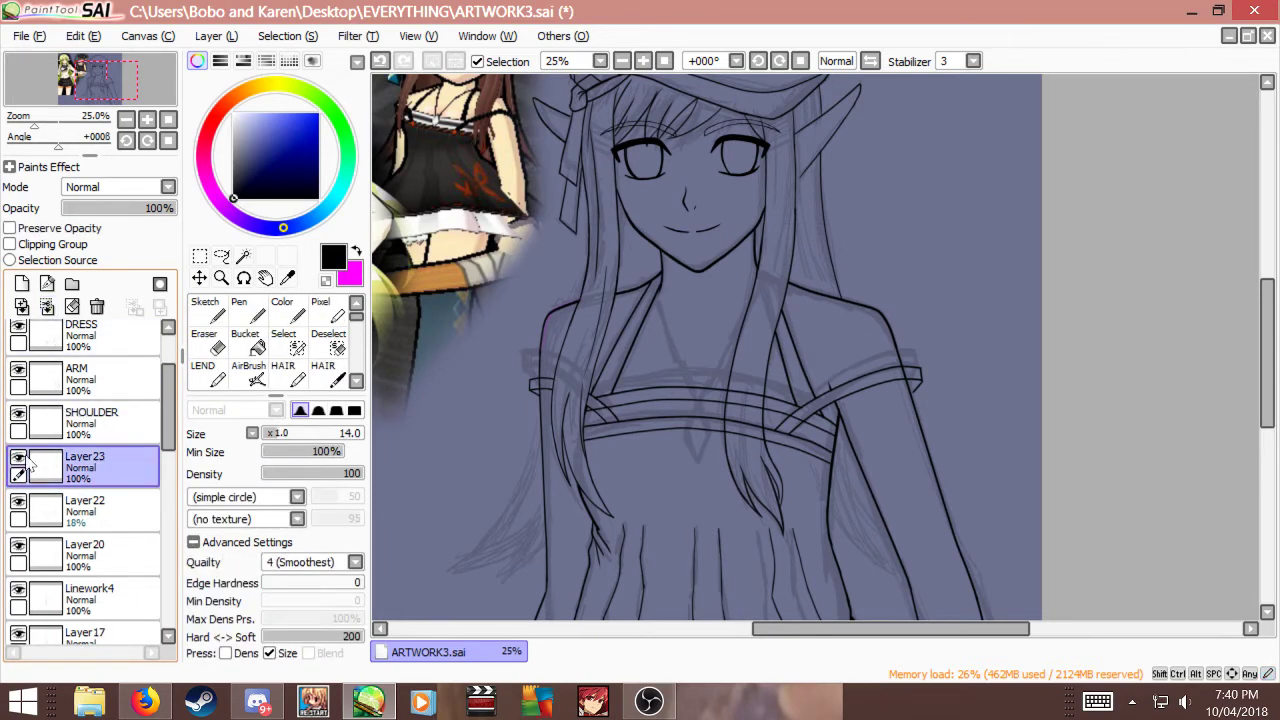
pyautogui.click(19, 457)
pyautogui.click(19, 457)
pyautogui.scroll(-1, 85, 474)
pyautogui.click(50, 480)
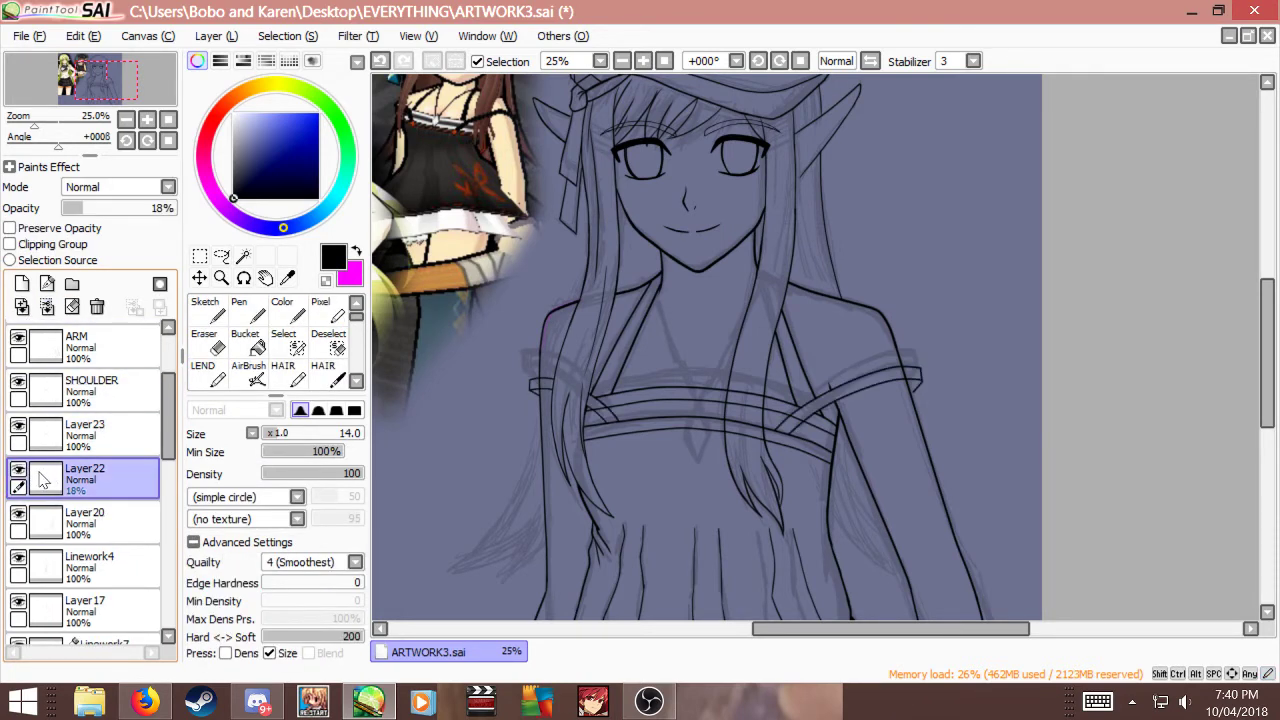
pyautogui.click(19, 469)
pyautogui.click(22, 469)
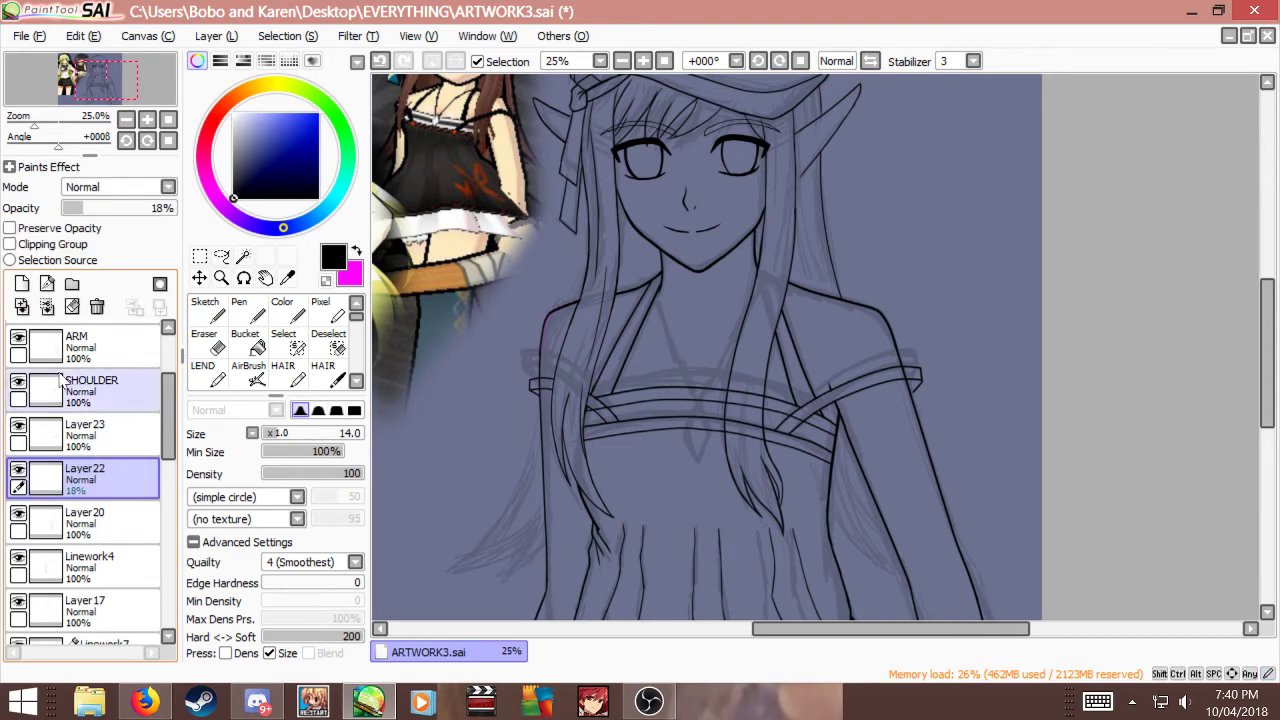
pyautogui.click(97, 306)
# Step: Compare Layer20 and Linework4 on the canvas, merge Layer20 down into Linework4 and rename the result as HAIR
pyautogui.click(19, 468)
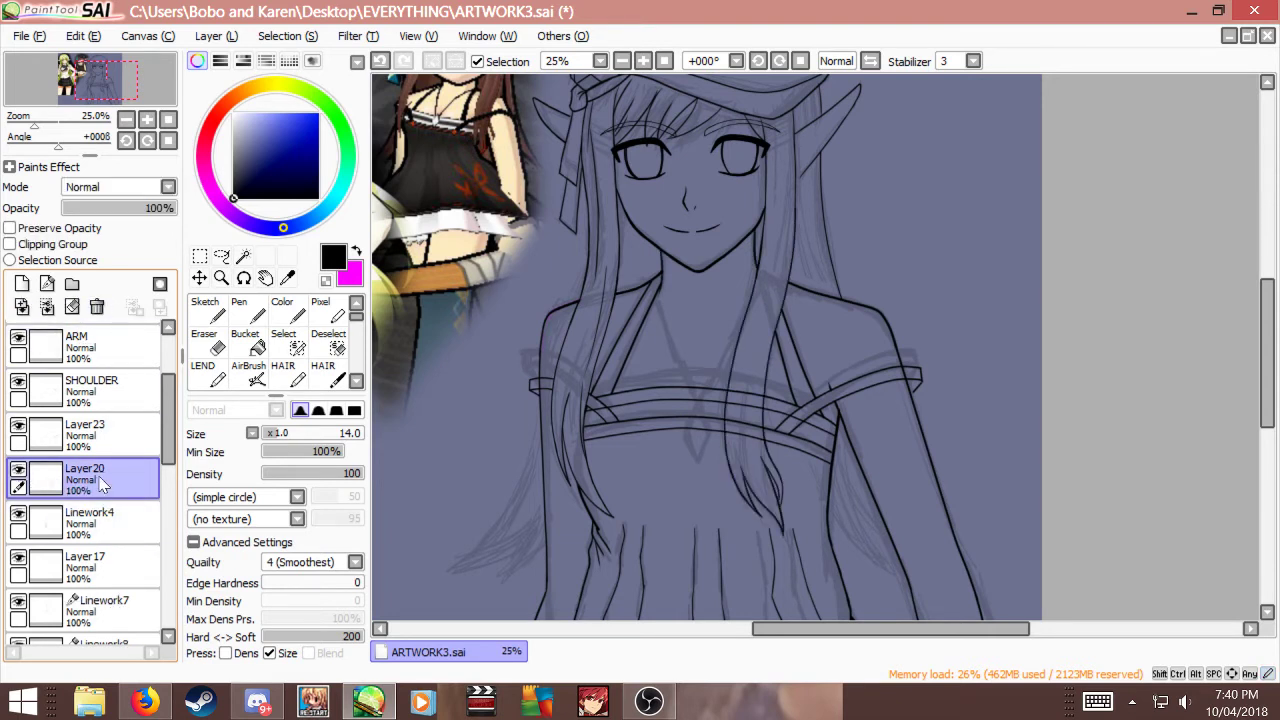
pyautogui.click(18, 513)
pyautogui.click(18, 513)
pyautogui.click(47, 307)
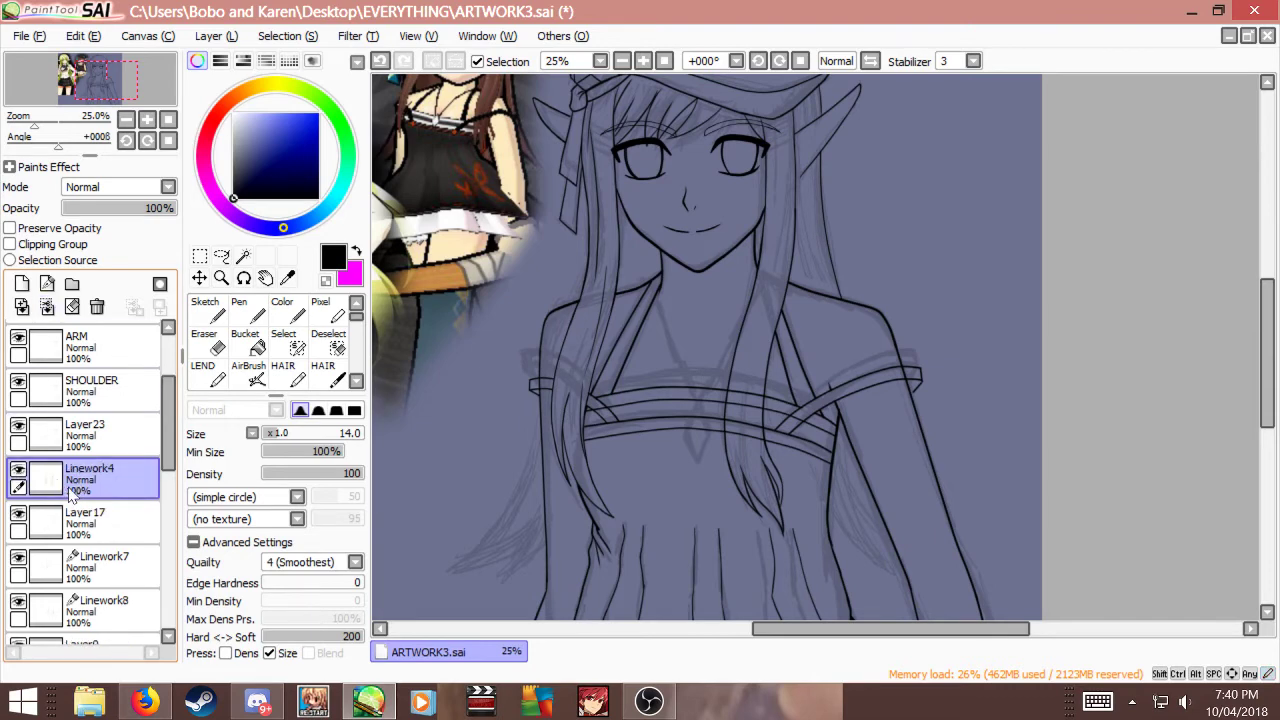
pyautogui.doubleClick(70, 490)
pyautogui.write('HAIR')
pyautogui.press('Return')
# Step: Merge the HAIR layer down into Layer17 and rename the merged layer as HAIR
pyautogui.click(95, 522)
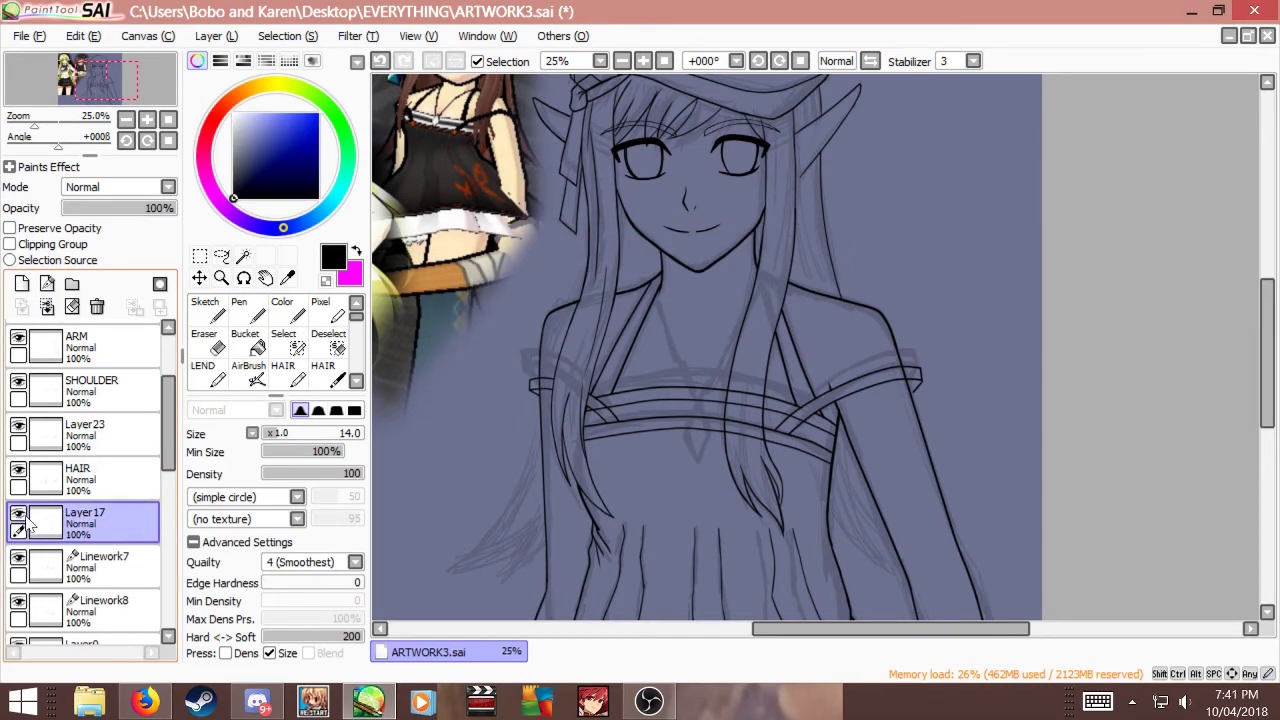
pyautogui.click(75, 490)
pyautogui.click(47, 307)
pyautogui.doubleClick(113, 495)
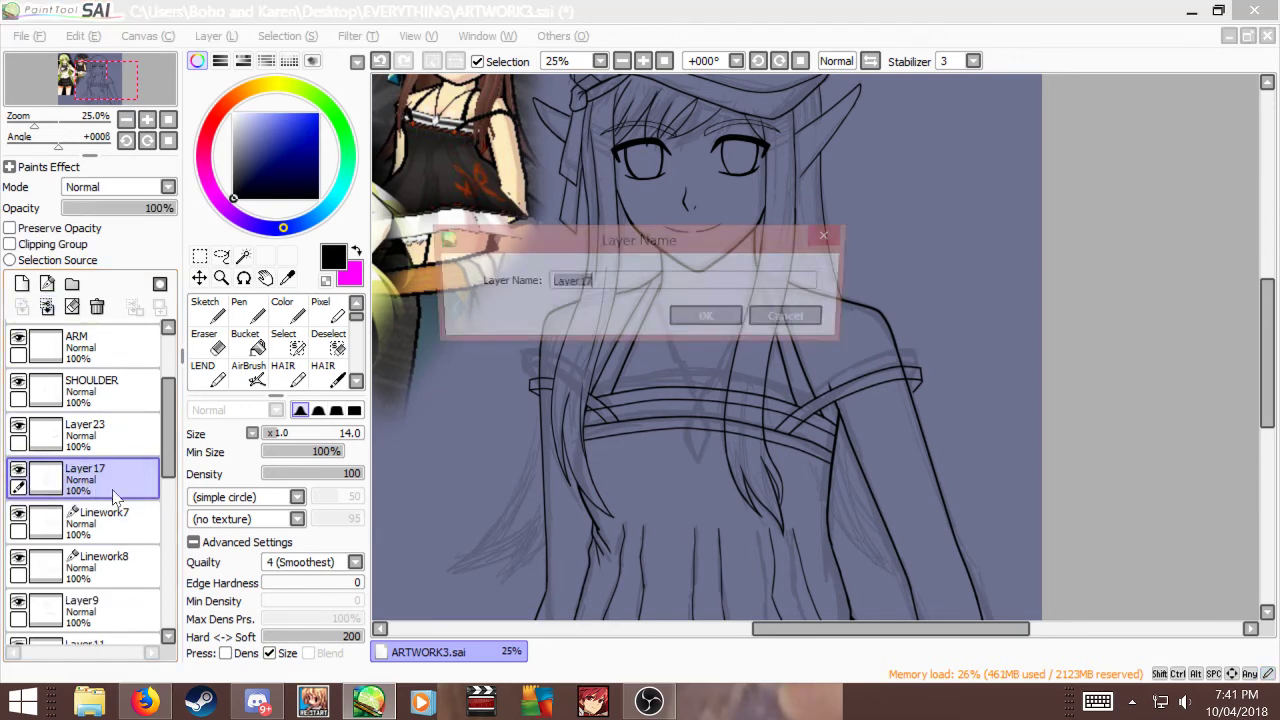
pyautogui.write('HAIR')
pyautogui.press('Return')
# Step: Move the Linework7 layer above HAIR, directly under Layer23
pyautogui.click(110, 515)
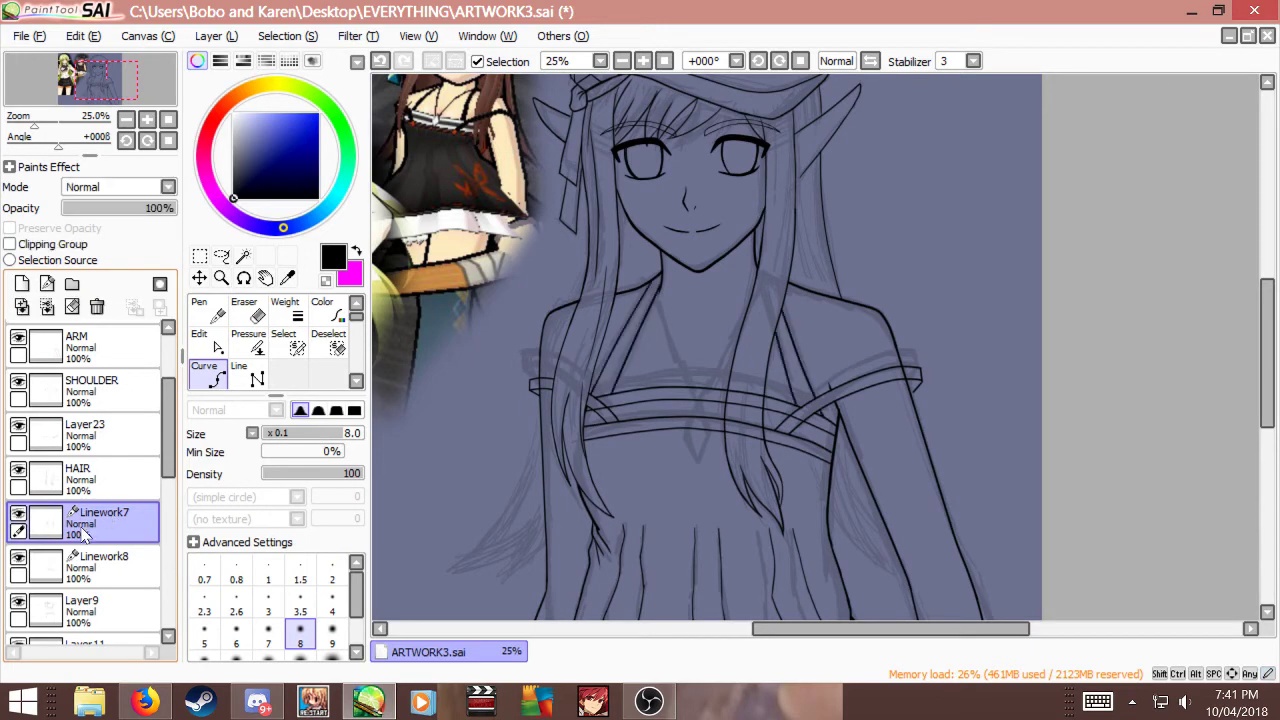
pyautogui.moveTo(88, 525); pyautogui.dragTo(88, 488)
pyautogui.click(17, 436)
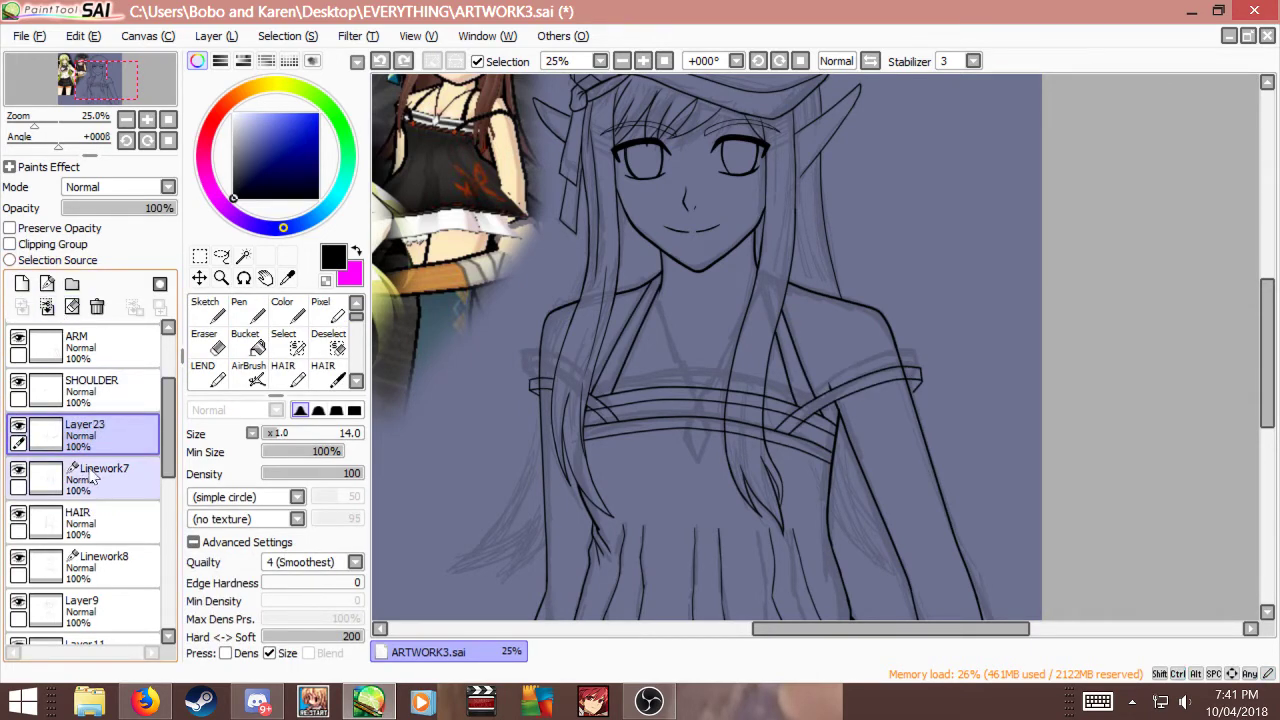
# Step: Merge Linework8 down into Layer9 and check the merged lines by toggling the layer's visibility
pyautogui.scroll(-1, 113, 538)
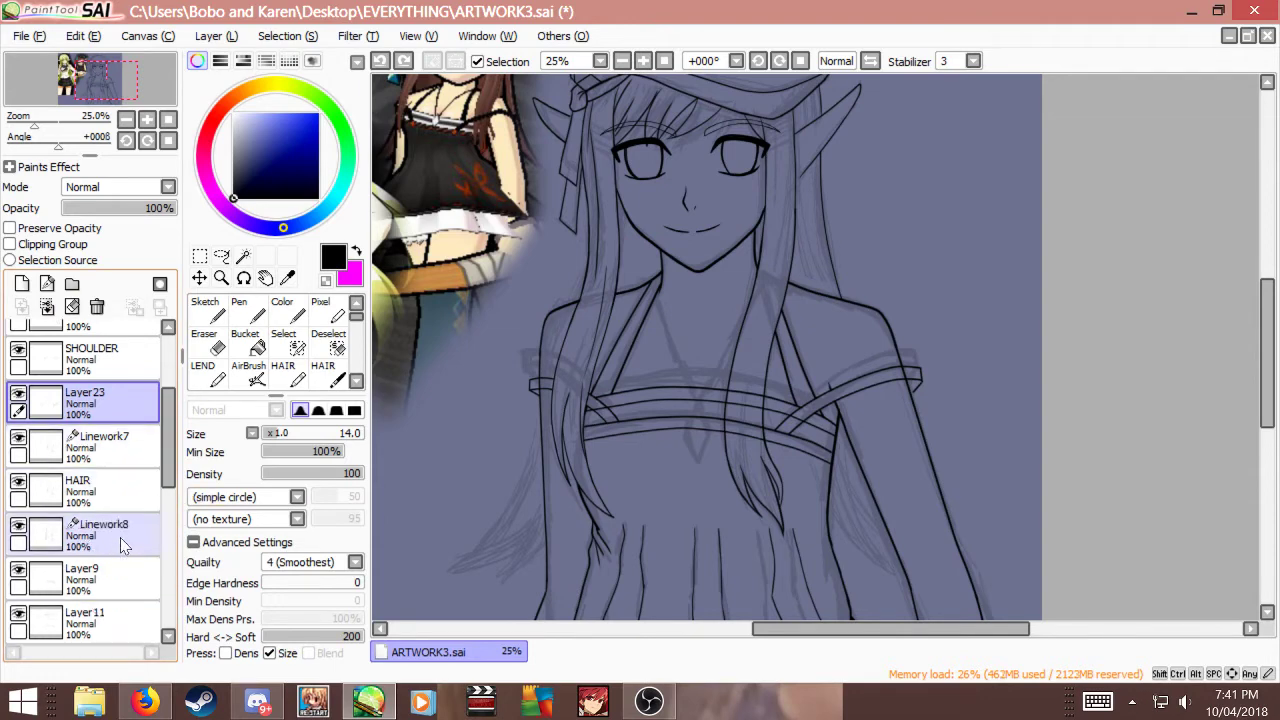
pyautogui.click(66, 553)
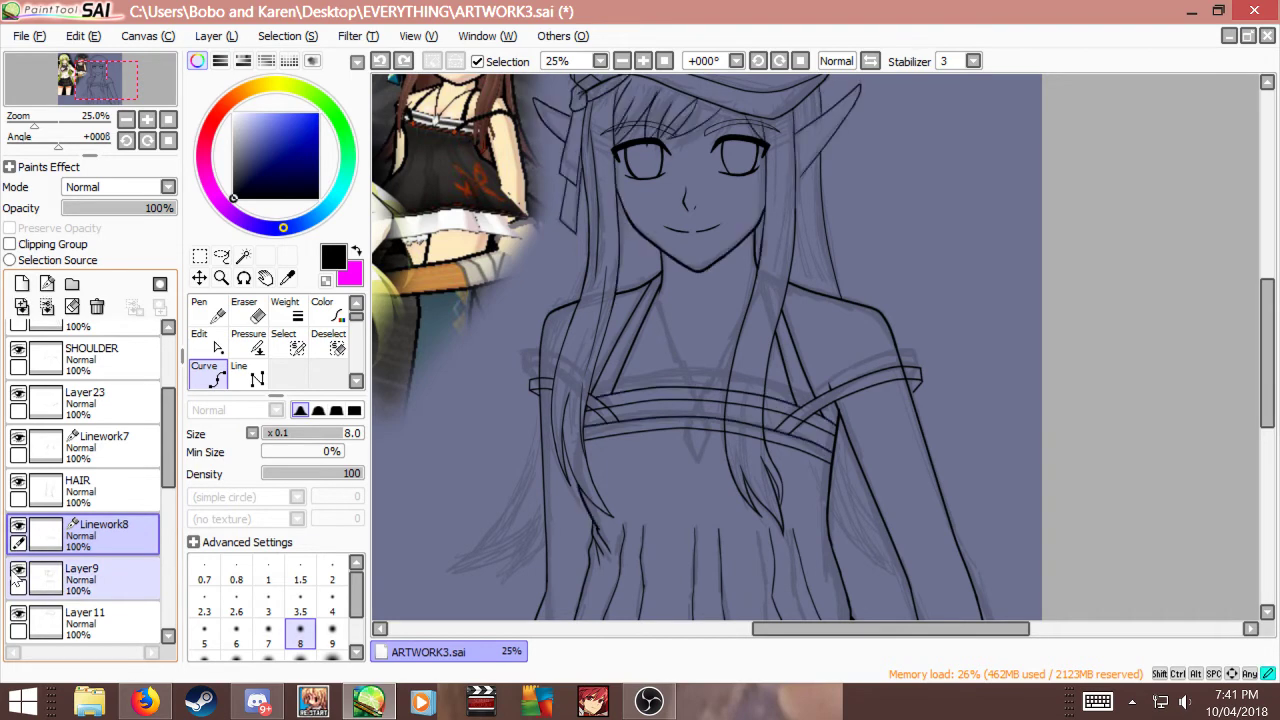
pyautogui.click(46, 306)
pyautogui.click(16, 530)
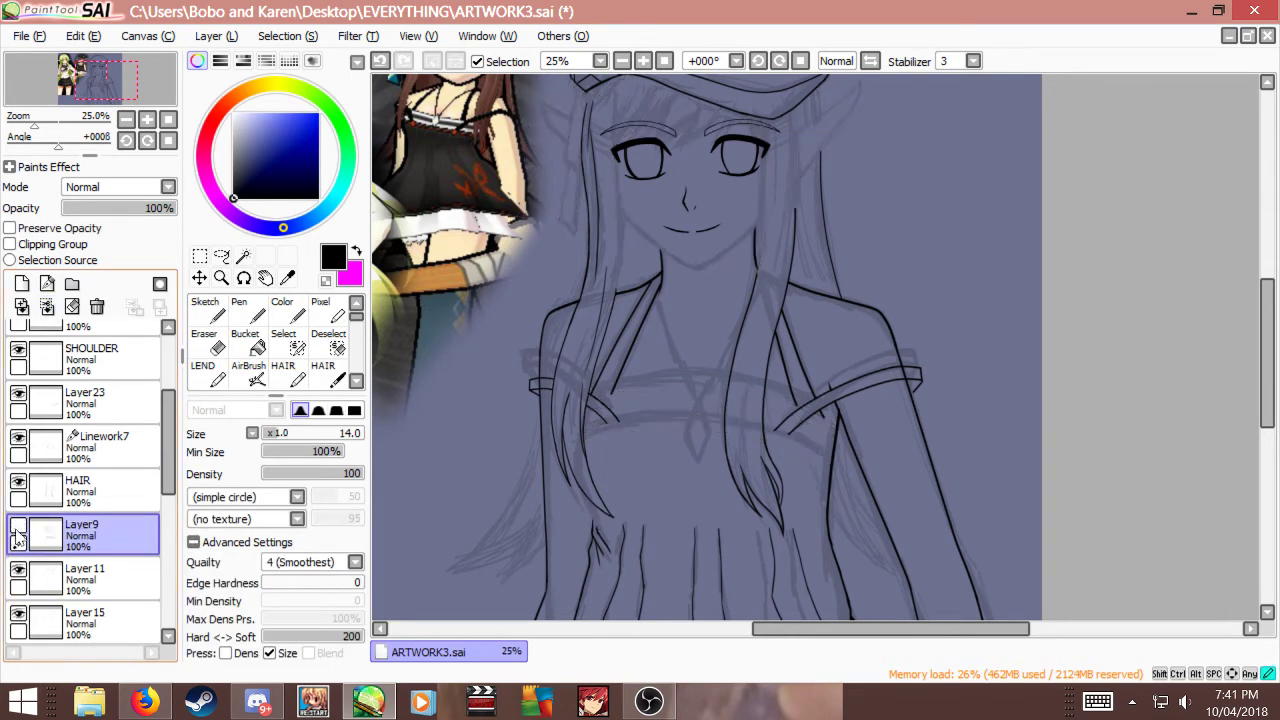
pyautogui.click(16, 530)
# Step: Check which lines Layer11 holds by toggling its visibility, and rename it as HAT
pyautogui.scroll(-1, 18, 535)
pyautogui.click(66, 545)
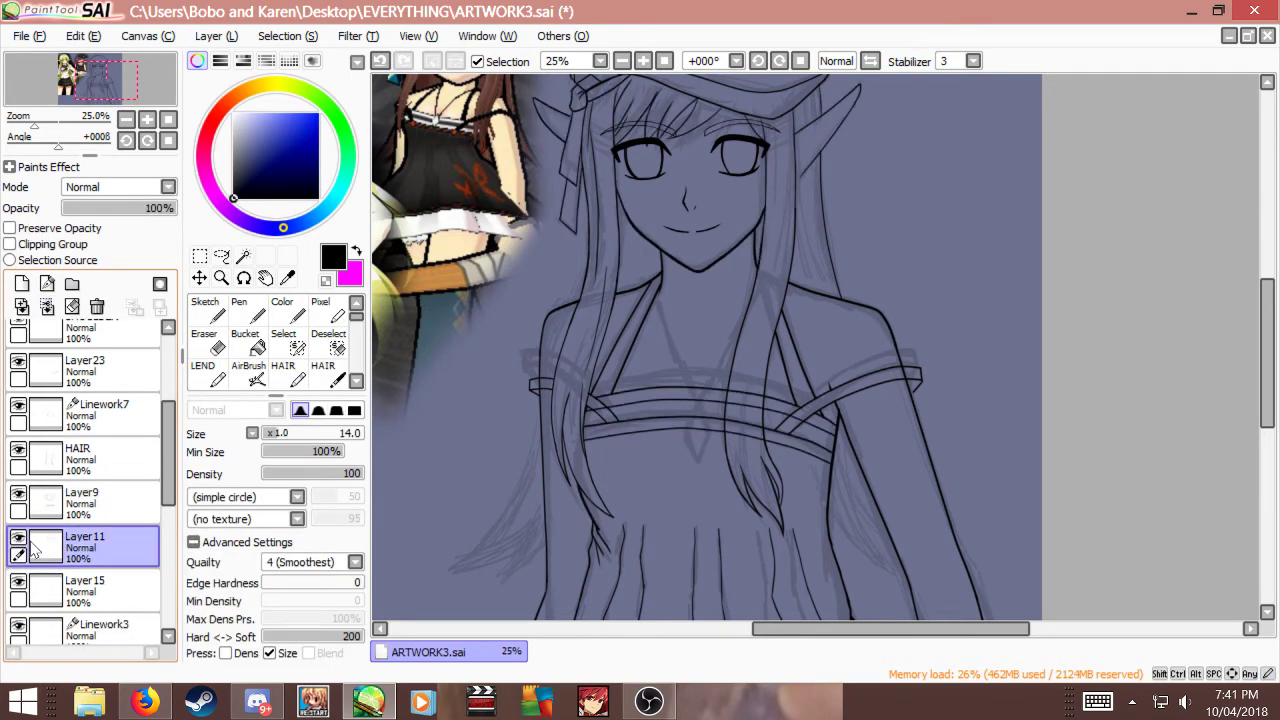
pyautogui.click(19, 539)
pyautogui.click(19, 540)
pyautogui.click(65, 498)
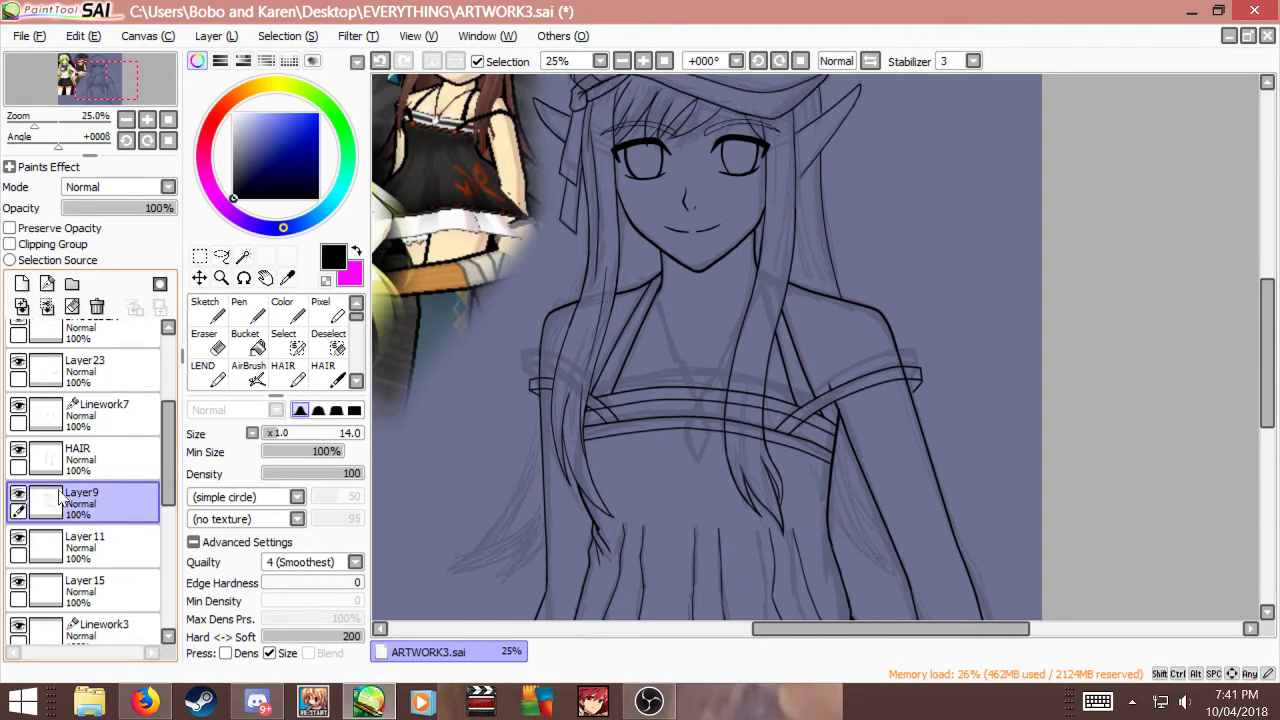
pyautogui.scroll(-1, 75, 520)
pyautogui.click(78, 515)
pyautogui.scroll(-1, 612, 484)
pyautogui.scroll(1, 614, 233)
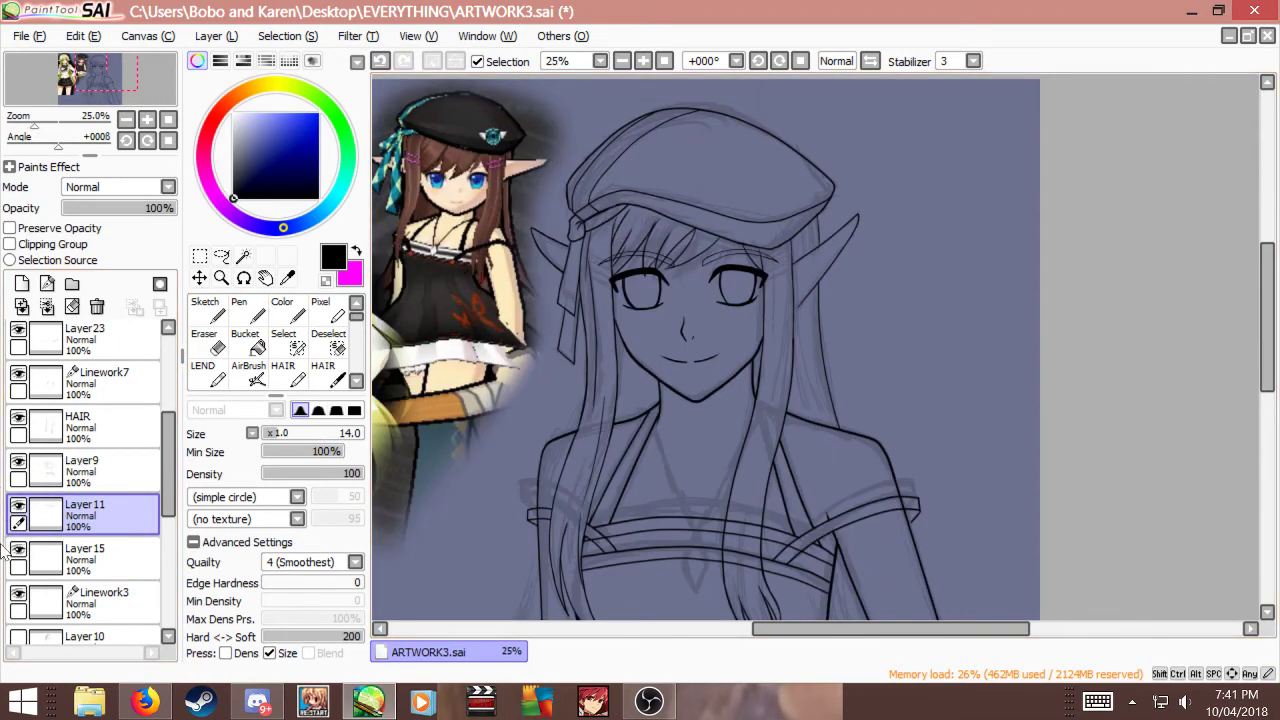
pyautogui.click(18, 506)
pyautogui.click(18, 506)
pyautogui.doubleClick(72, 518)
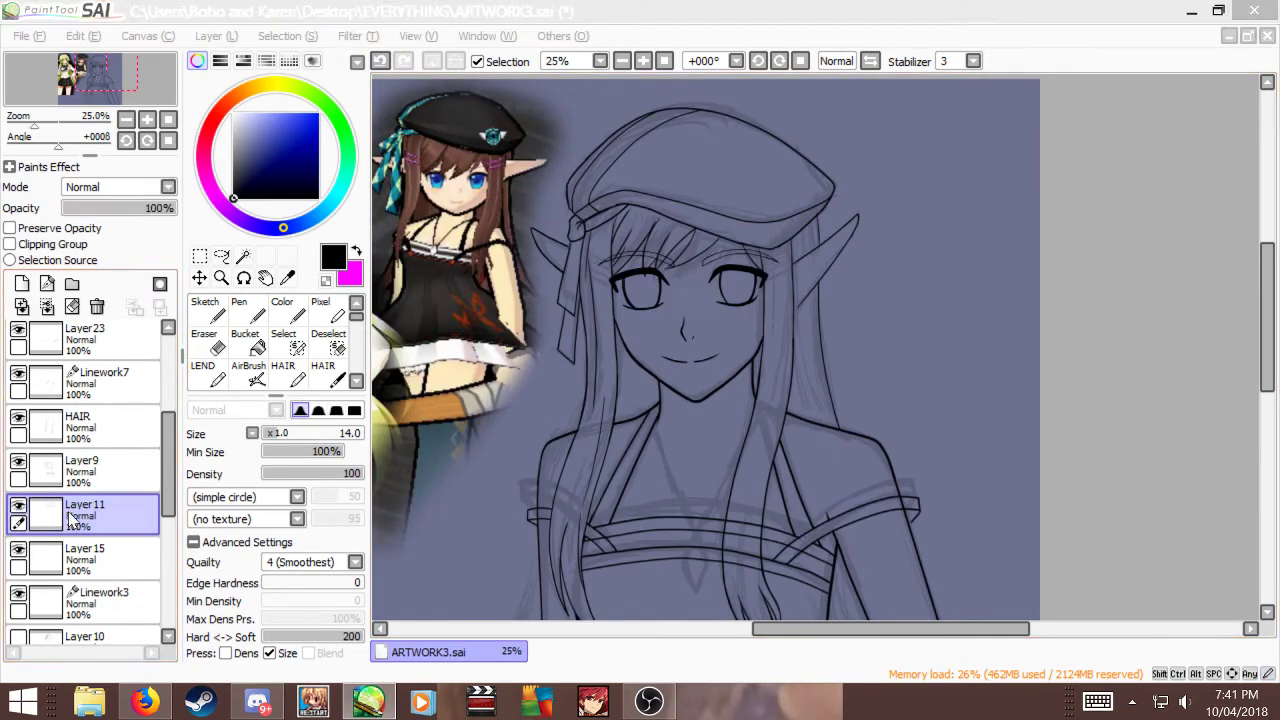
pyautogui.write('HAT')
pyautogui.press('Return')
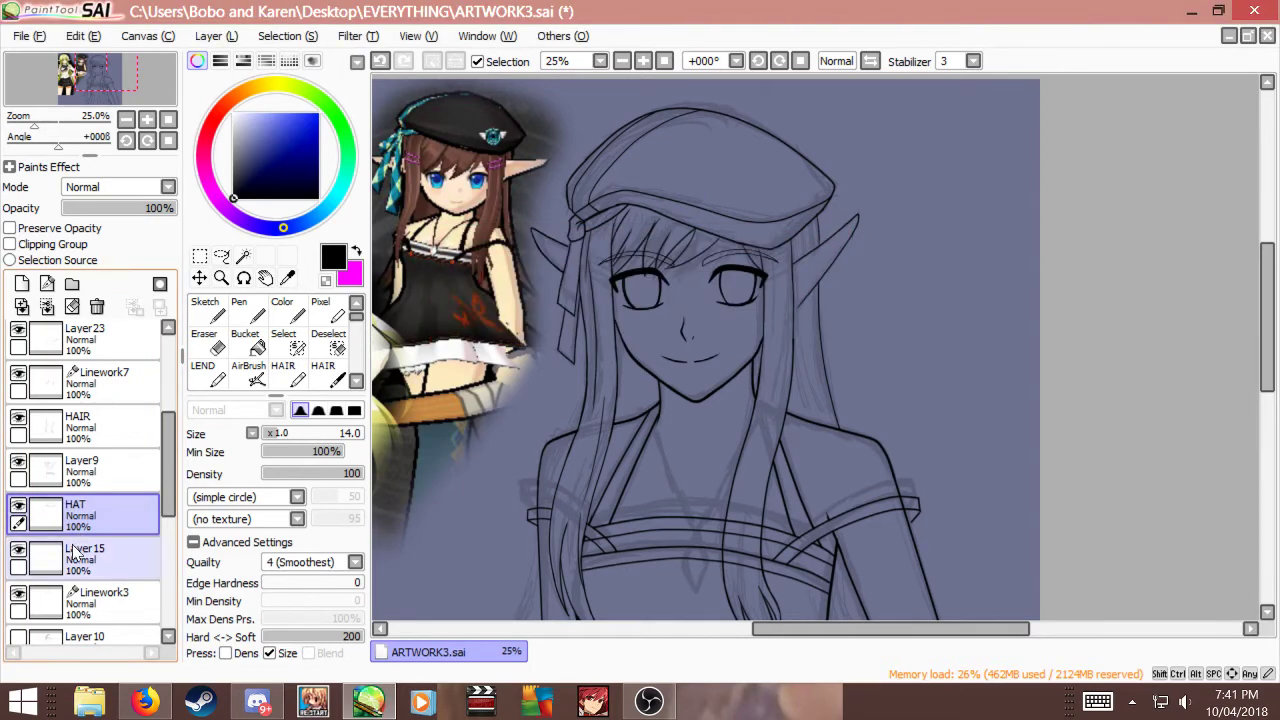
# Step: Check Layer15, merge it down into Linework3 and toggle the merged layer's visibility to verify its lines
pyautogui.click(40, 560)
pyautogui.click(19, 549)
pyautogui.click(19, 550)
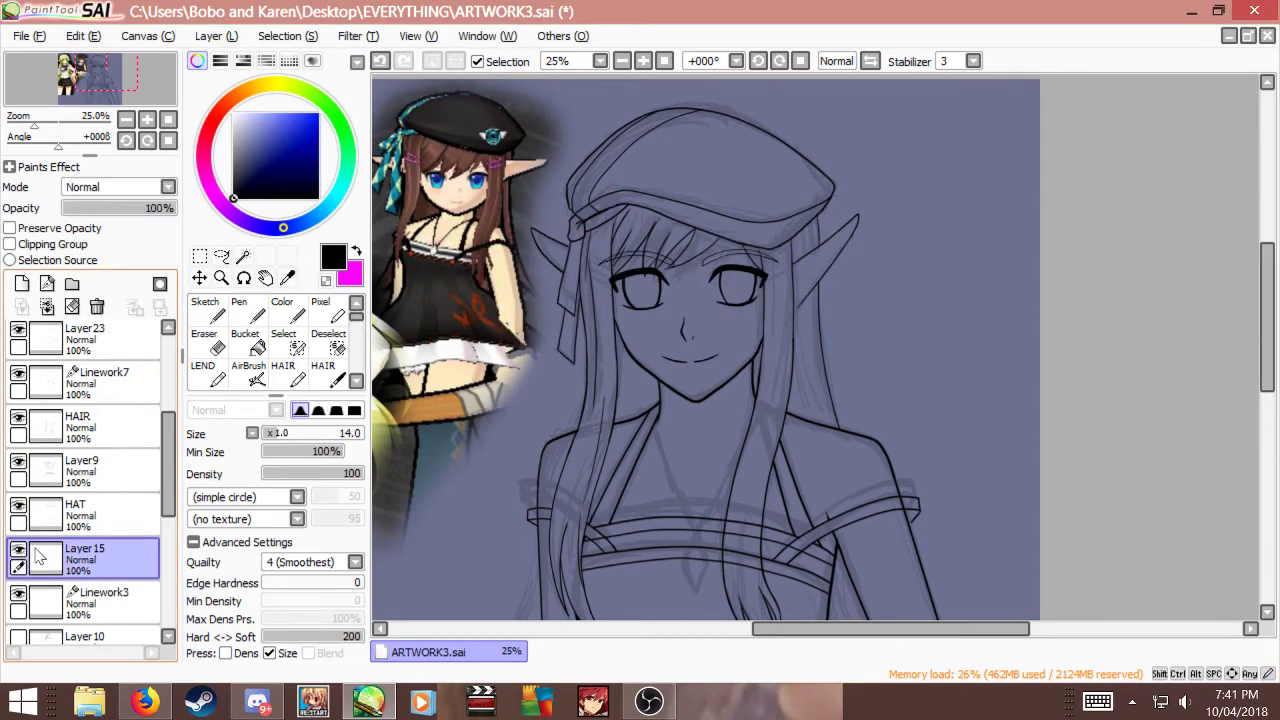
pyautogui.click(45, 515)
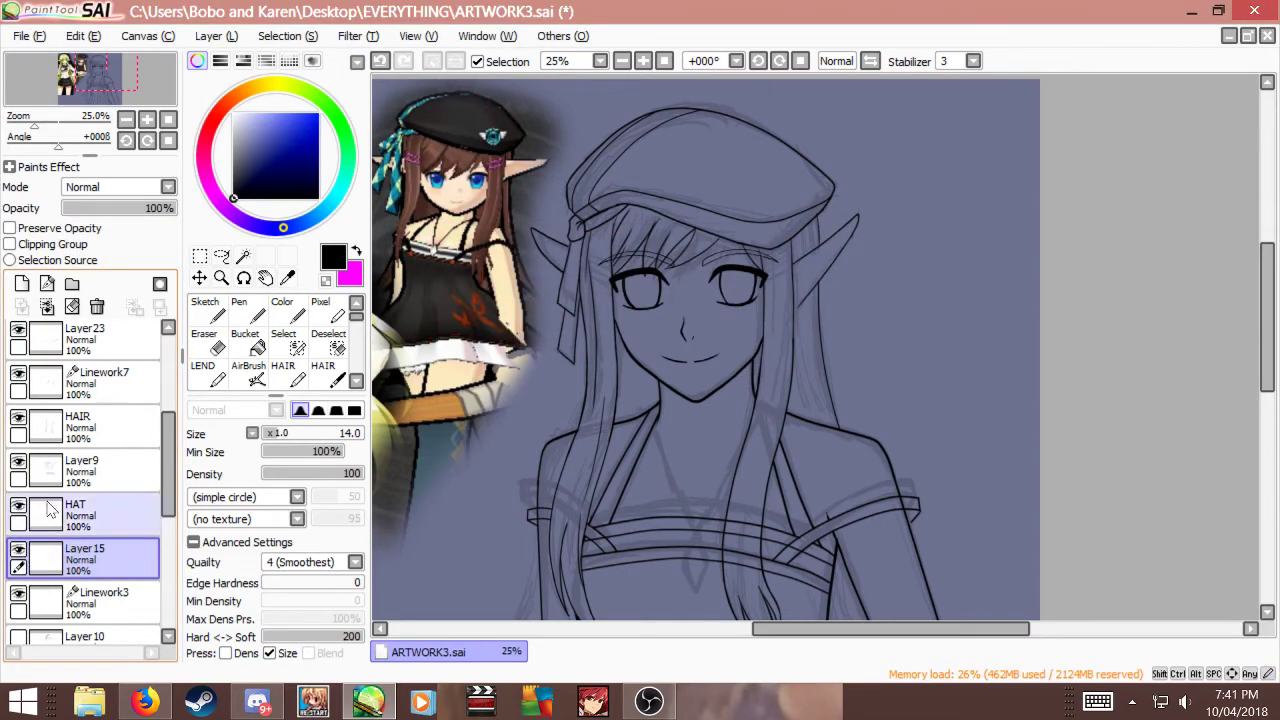
pyautogui.click(57, 570)
pyautogui.click(45, 600)
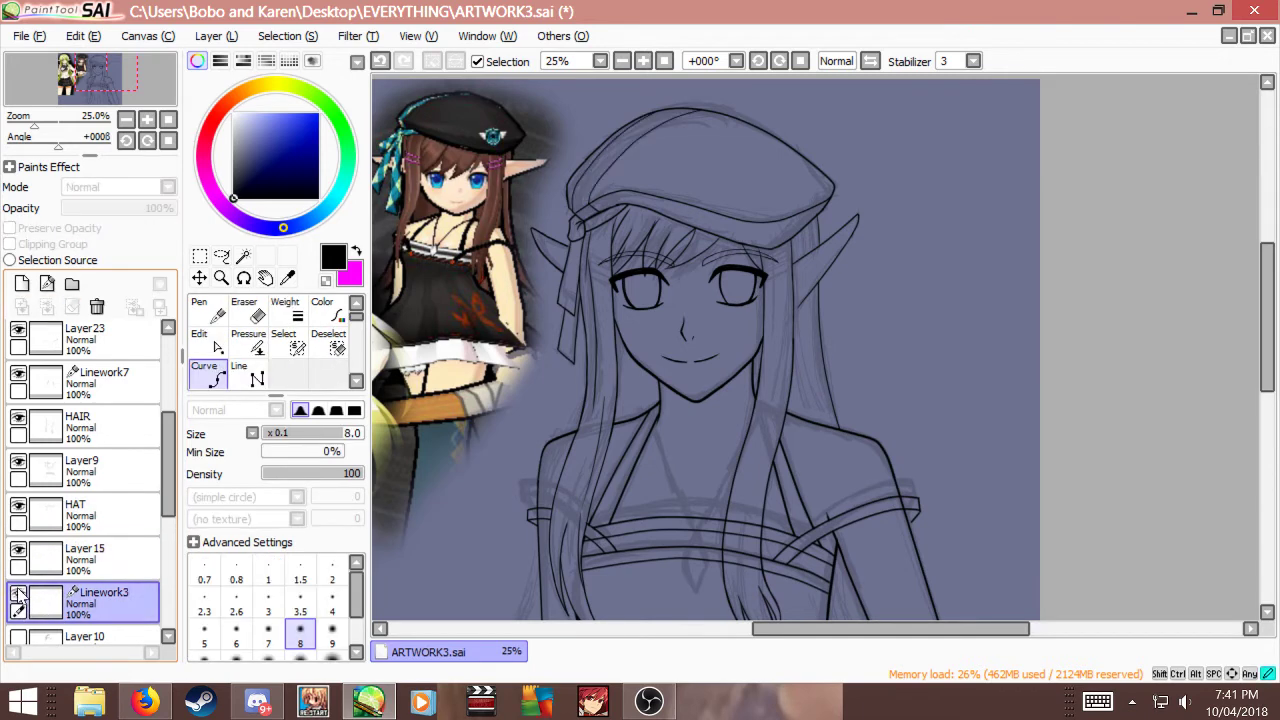
pyautogui.click(40, 560)
pyautogui.click(46, 307)
pyautogui.click(18, 551)
pyautogui.click(18, 551)
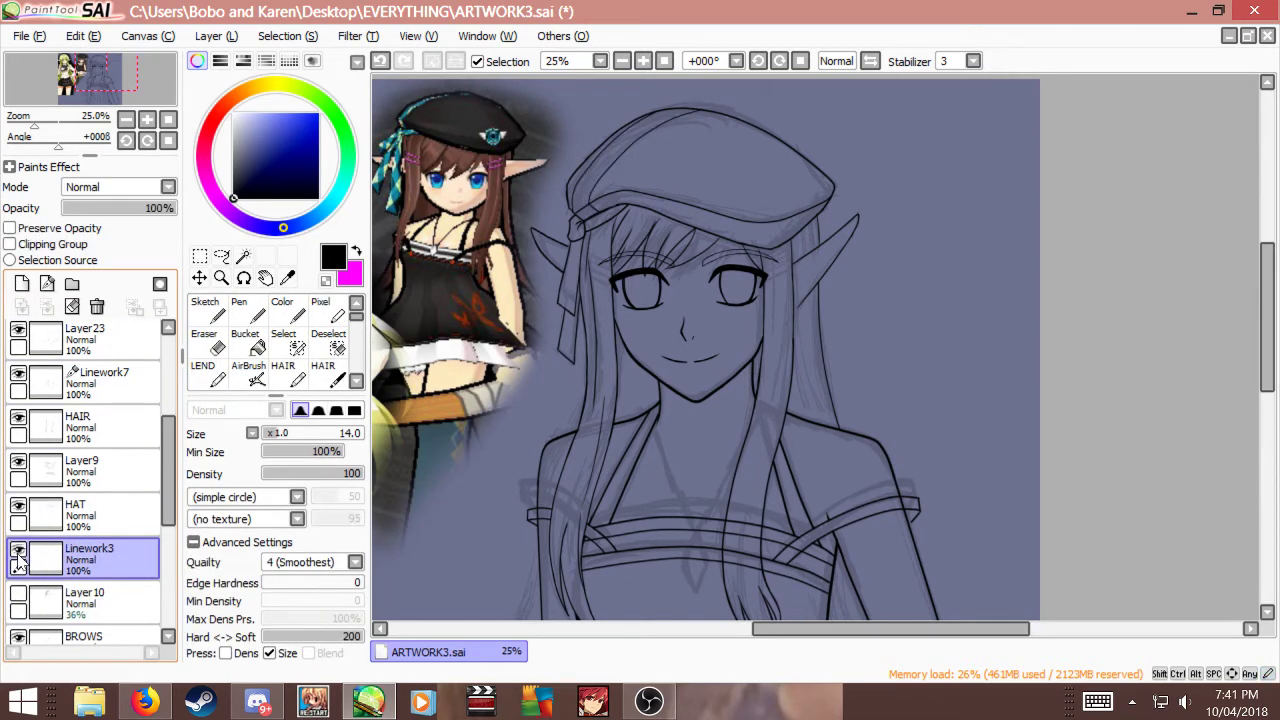
# Step: Inspect Linework3 and Layer10 by toggling their visibility, and delete Layer10
pyautogui.click(84, 506)
pyautogui.click(58, 568)
pyautogui.doubleClick(30, 553)
pyautogui.click(783, 320)
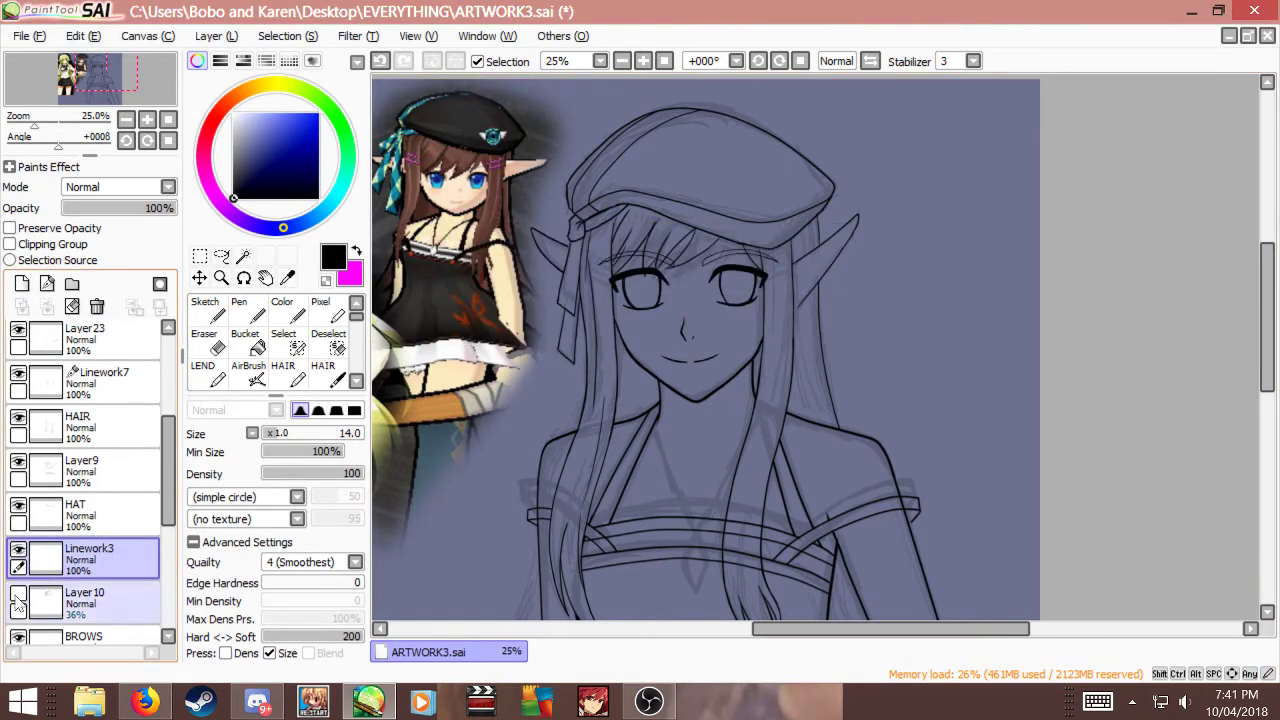
pyautogui.click(17, 552)
pyautogui.click(18, 550)
pyautogui.scroll(-1, 137, 545)
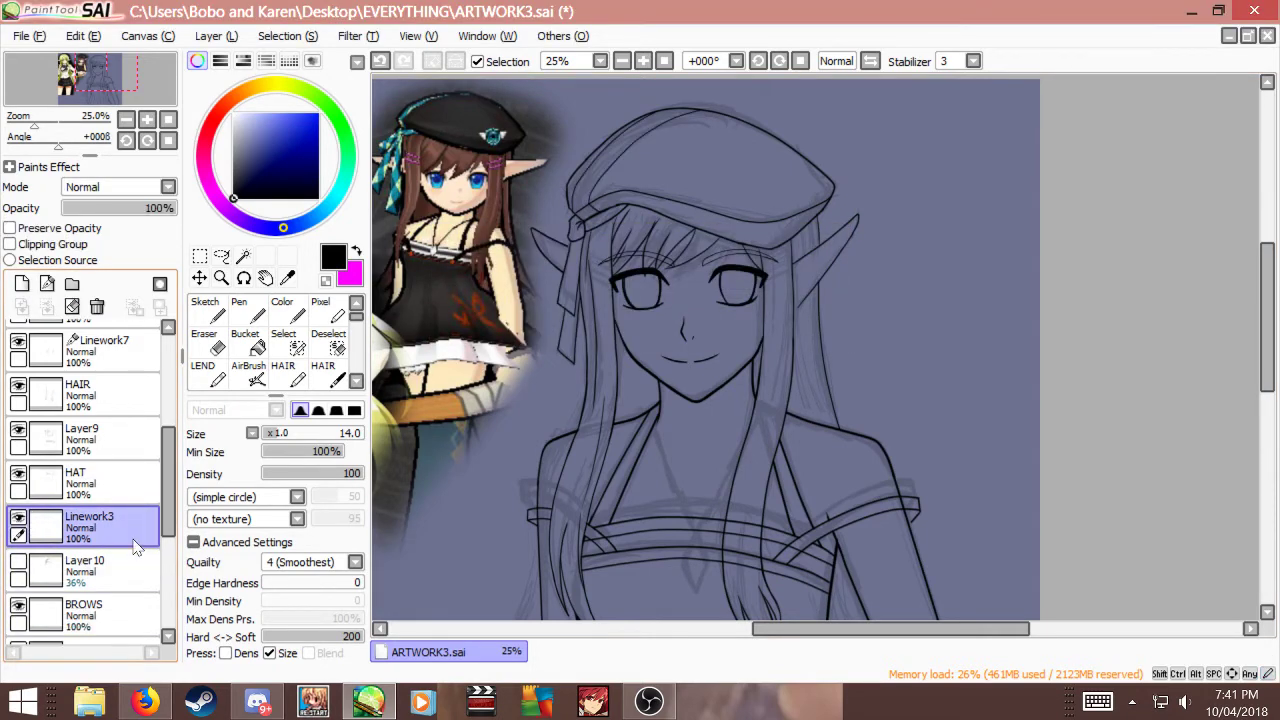
pyautogui.click(80, 570)
pyautogui.click(18, 561)
pyautogui.click(18, 561)
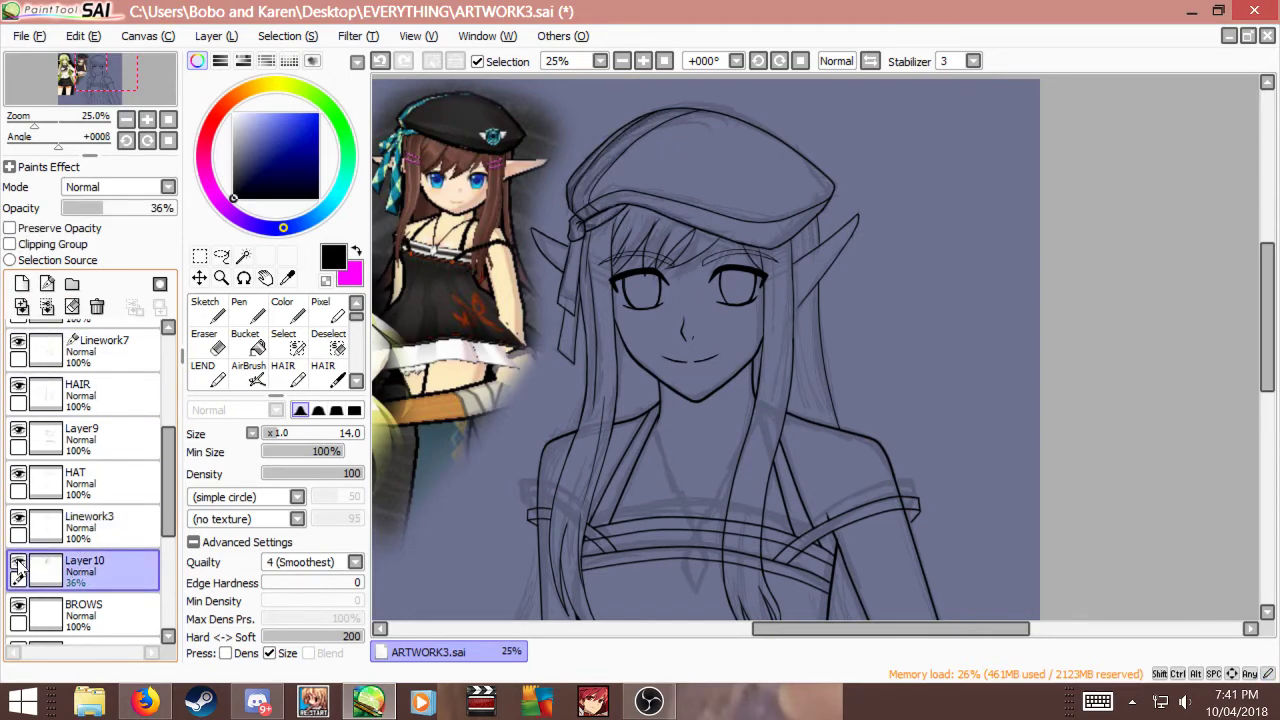
pyautogui.click(18, 561)
pyautogui.click(18, 562)
pyautogui.click(97, 306)
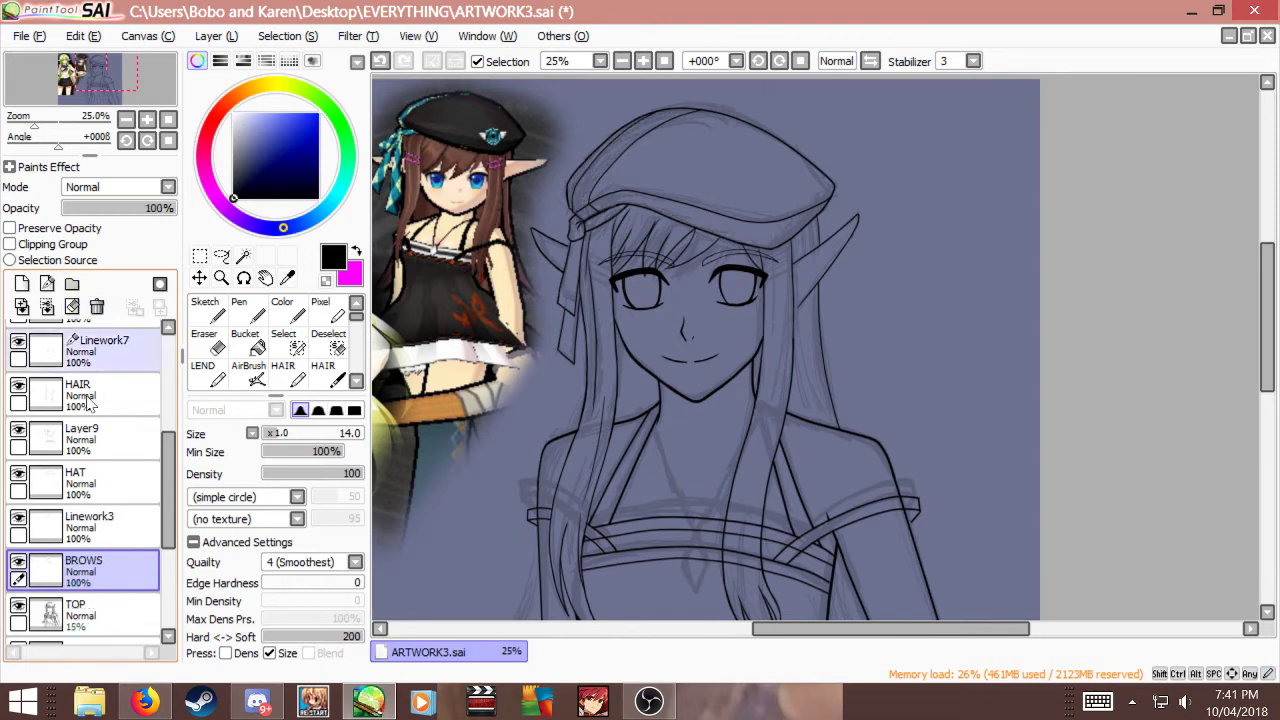
# Step: Examine the BROWS layer and the layers below it, and look over the whole figure on the canvas
pyautogui.click(18, 562)
pyautogui.click(18, 561)
pyautogui.scroll(-3, 80, 585)
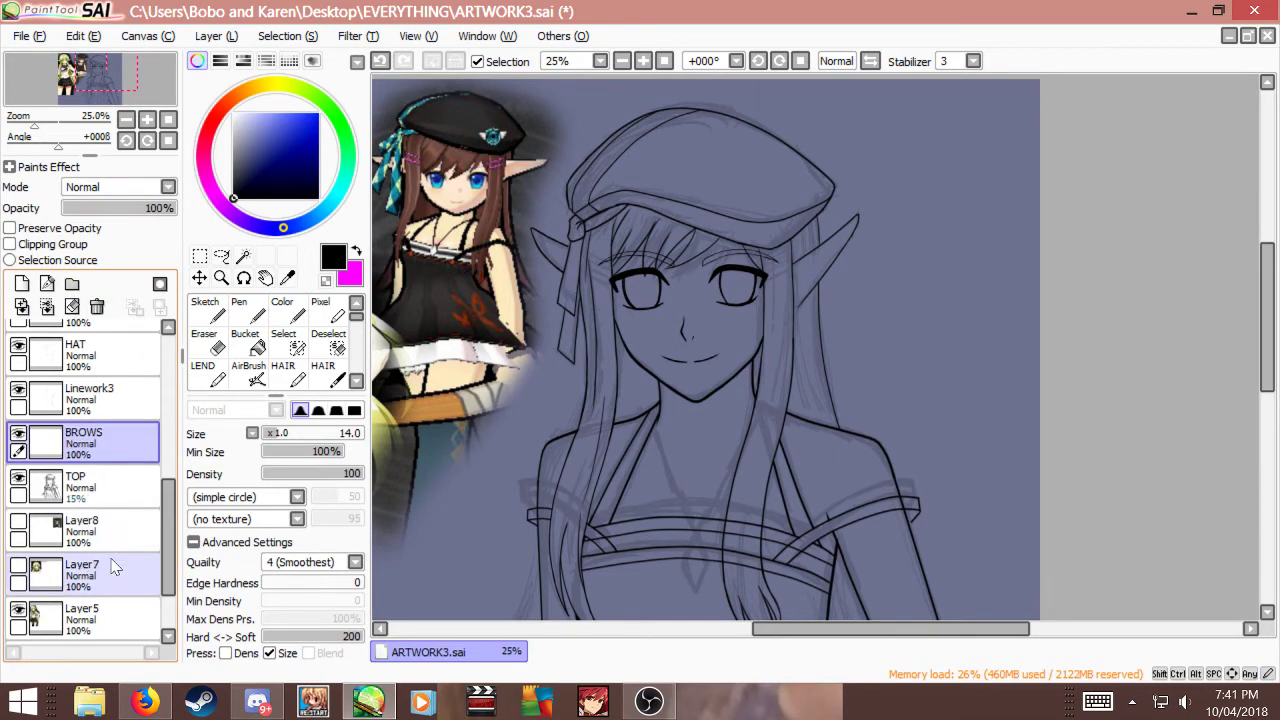
pyautogui.click(16, 522)
pyautogui.scroll(-2, 655, 348)
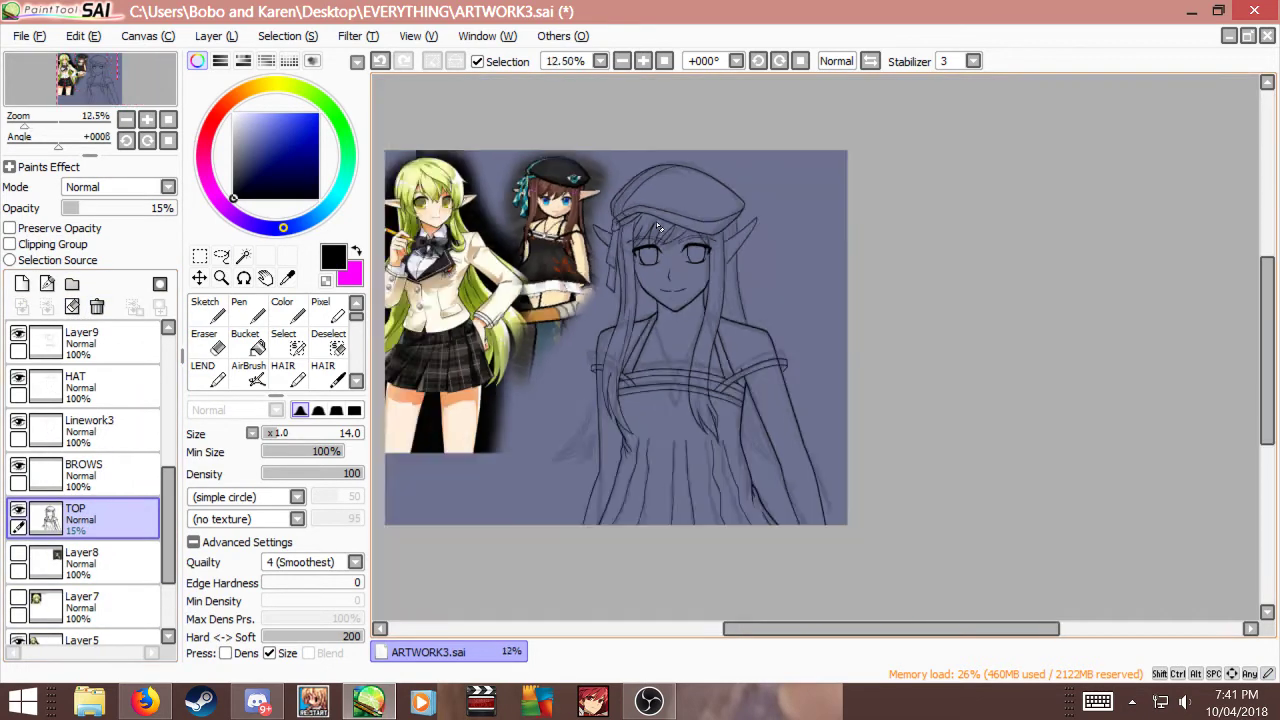
pyautogui.scroll(1, 655, 348)
pyautogui.scroll(1, 669, 392)
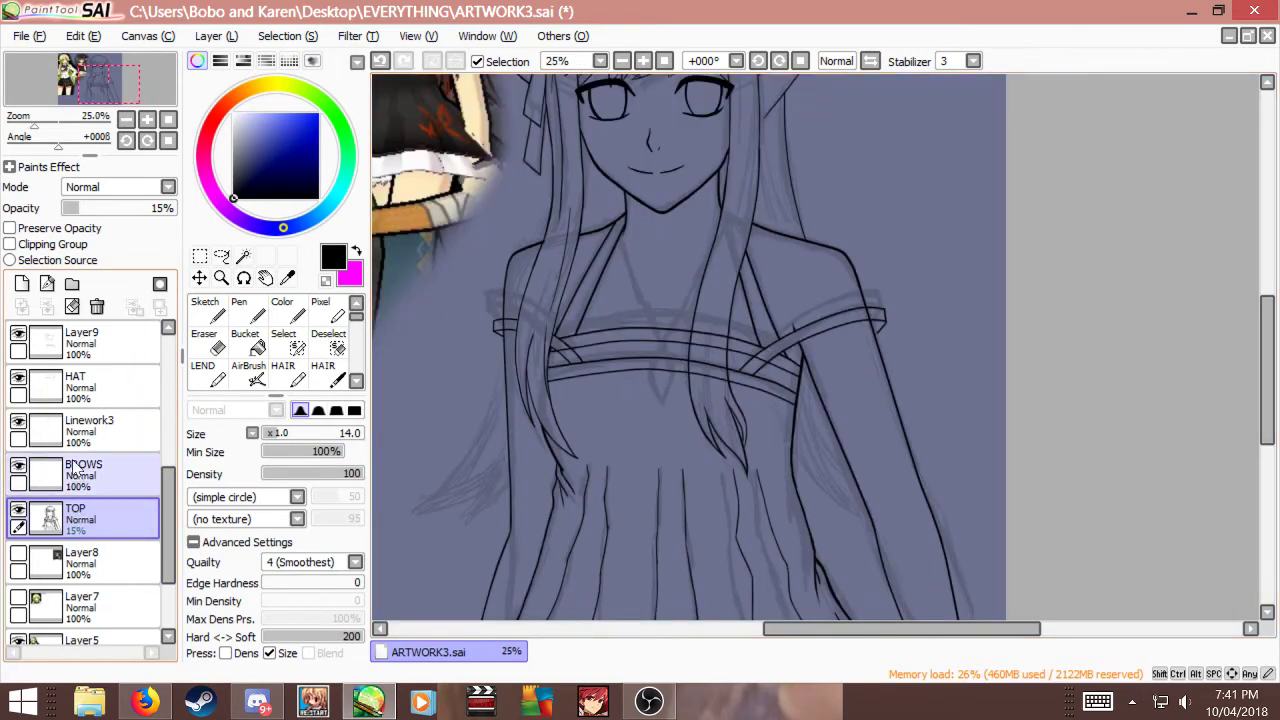
pyautogui.scroll(2, 115, 515)
pyautogui.scroll(1, 98, 432)
# Step: Create a new layer between Linework7 and HAIR
pyautogui.click(95, 388)
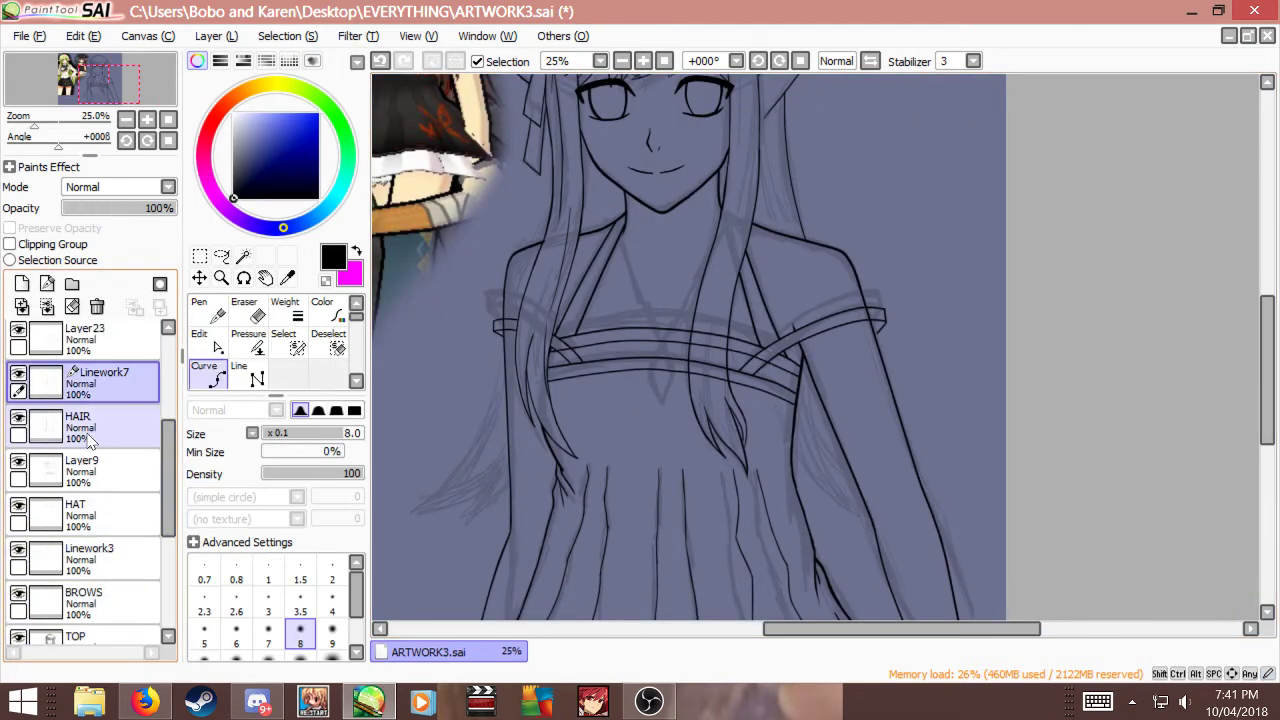
pyautogui.scroll(2, 97, 445)
pyautogui.click(92, 489)
pyautogui.click(21, 284)
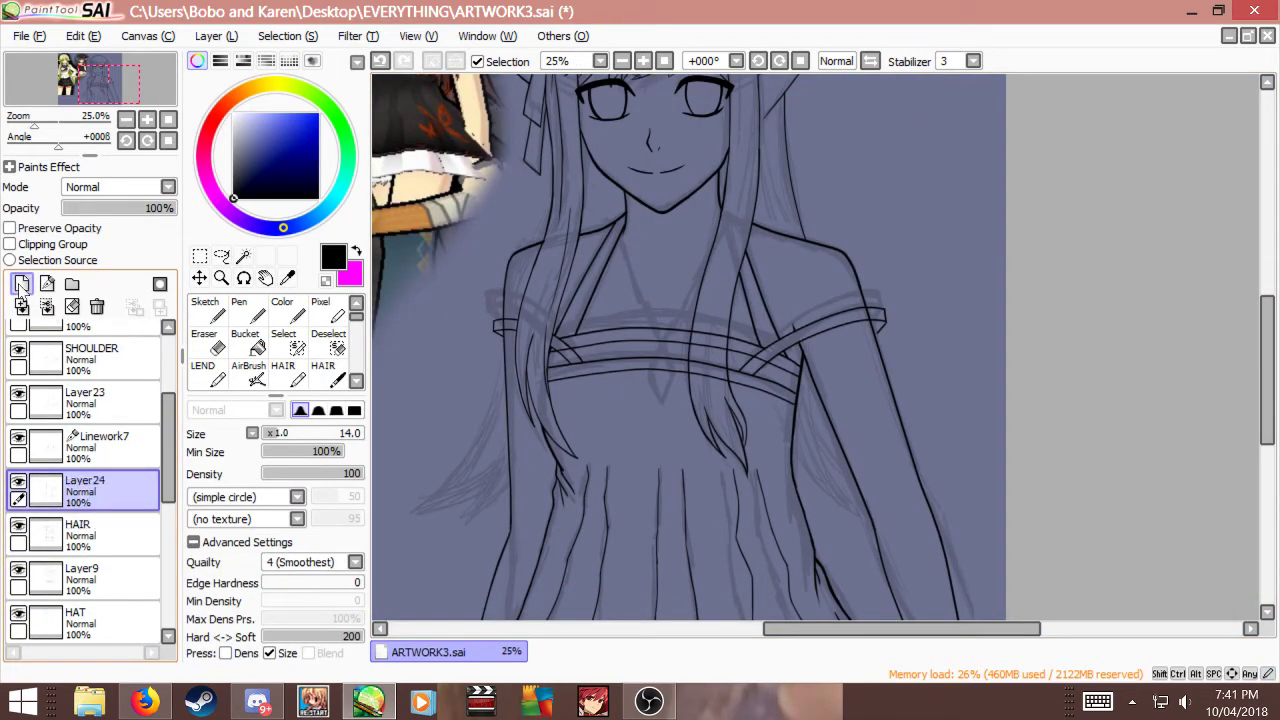
# Step: Examine the figure as a whole and the dress and arm lines up close
pyautogui.scroll(-1, 811, 350)
pyautogui.scroll(2, 862, 425)
pyautogui.scroll(-3, 799, 443)
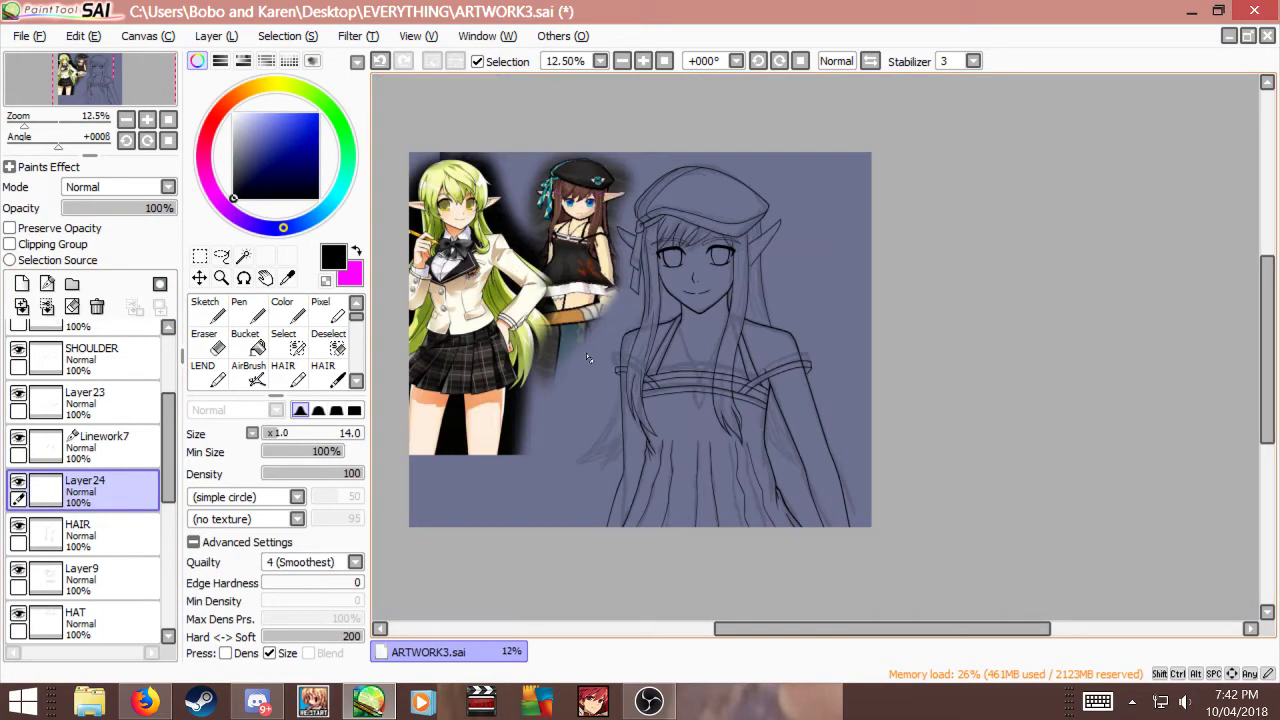
pyautogui.scroll(2, 522, 264)
pyautogui.scroll(-1, 556, 262)
pyautogui.scroll(1, 697, 525)
pyautogui.scroll(-1, 644, 440)
pyautogui.scroll(2, 978, 496)
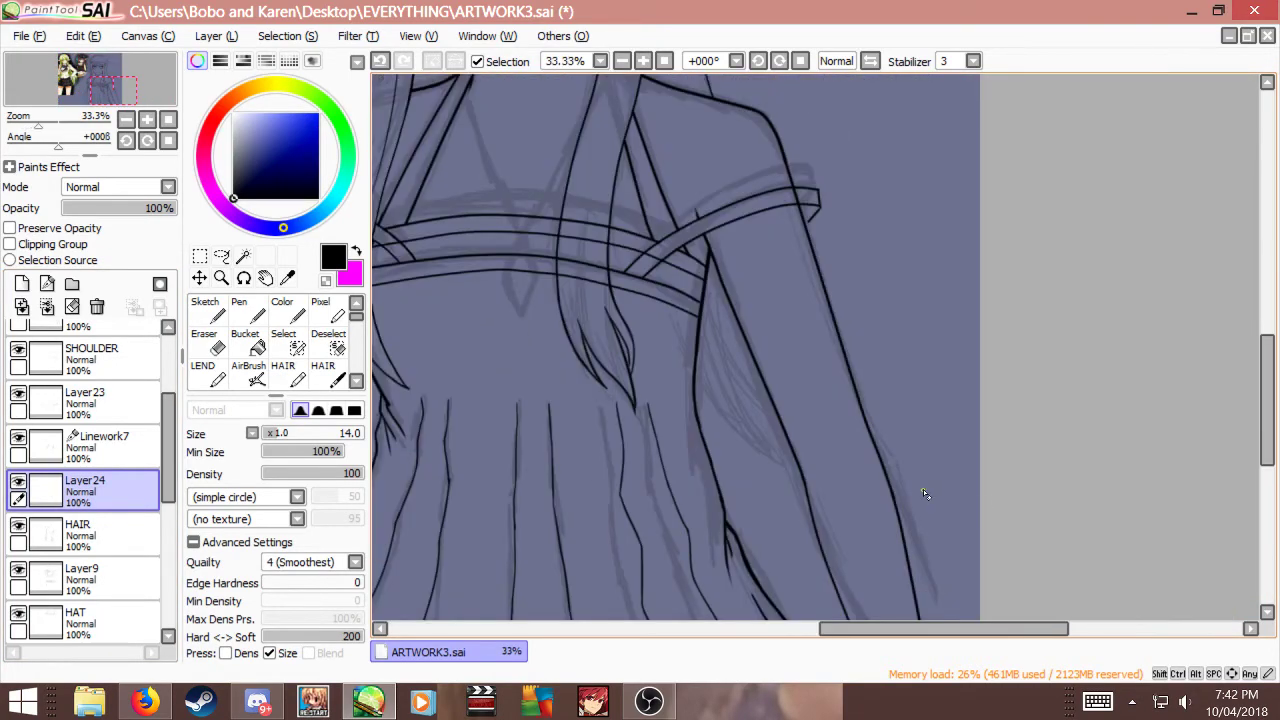
# Step: Ink the long lower curve of the hair lock between the torso and the arm, with brush size 14, and start its tip
pyautogui.press('b')
pyautogui.scroll(1, 925, 487)
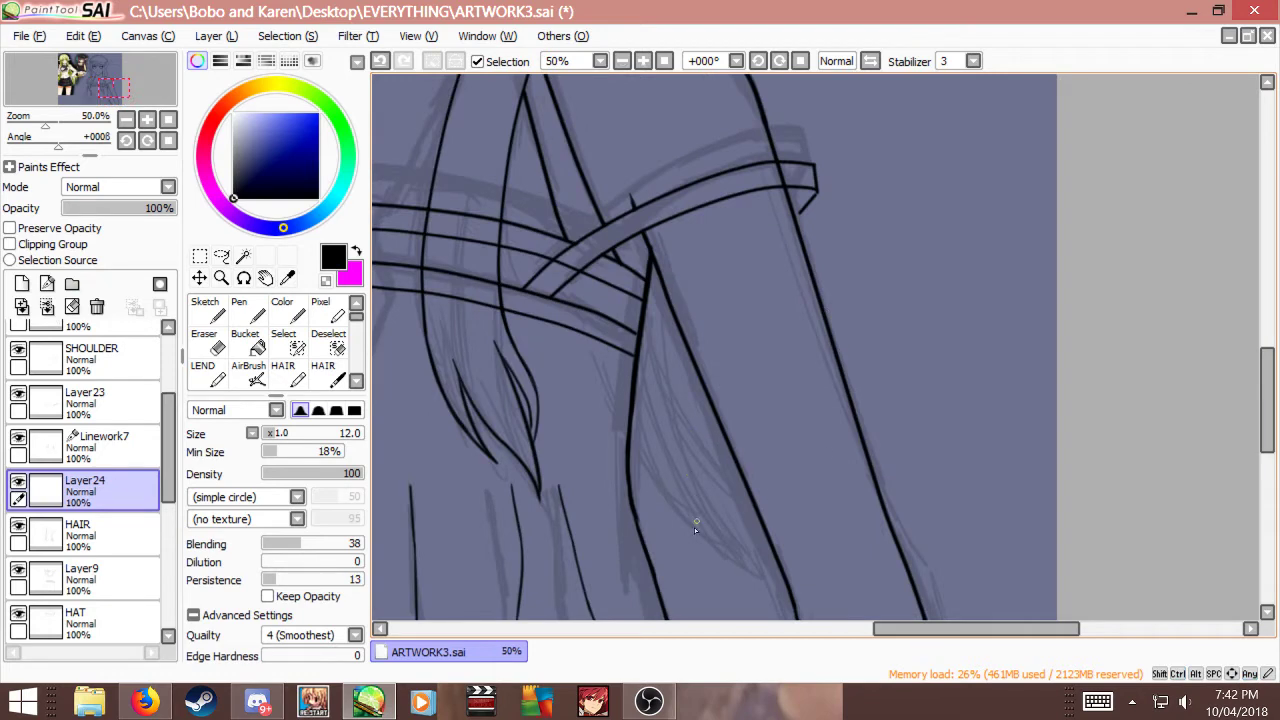
pyautogui.scroll(-2, 690, 450)
pyautogui.scroll(3, 697, 543)
pyautogui.moveTo(598, 252); pyautogui.dragTo(704, 436)
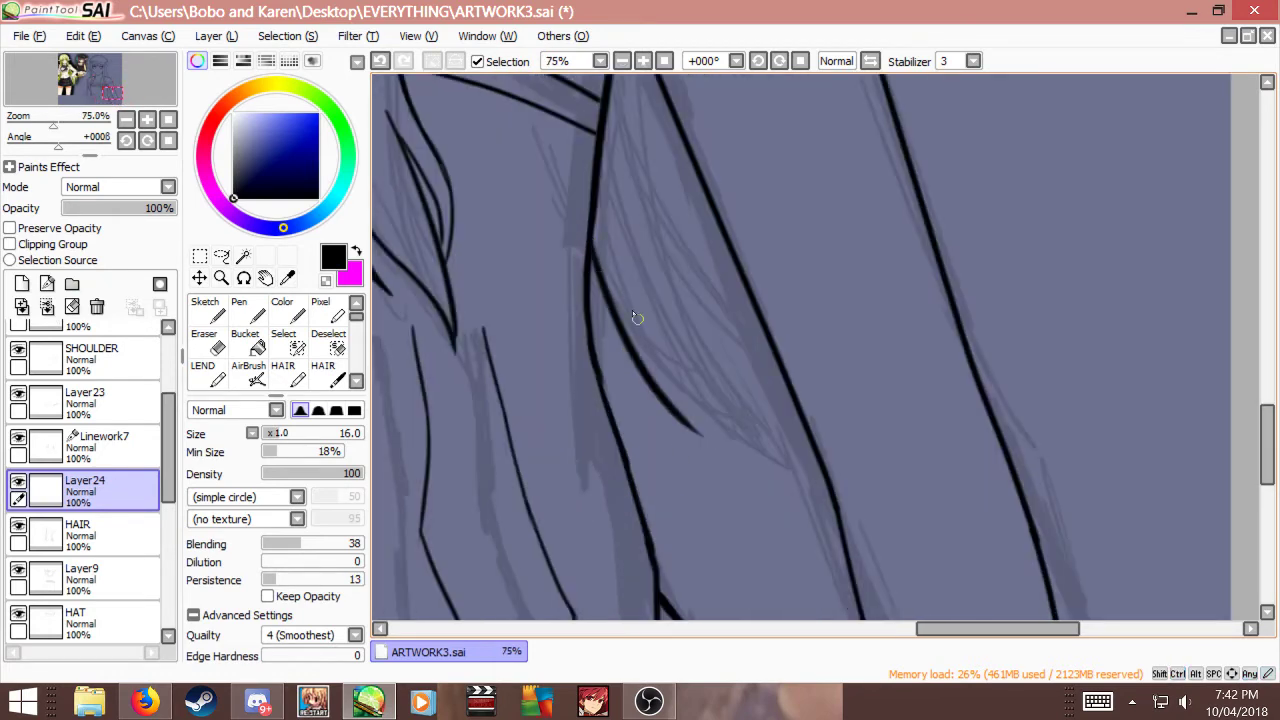
pyautogui.hotkey('ctrl', 'z')
pyautogui.press('[')
pyautogui.moveTo(592, 280); pyautogui.dragTo(700, 430)
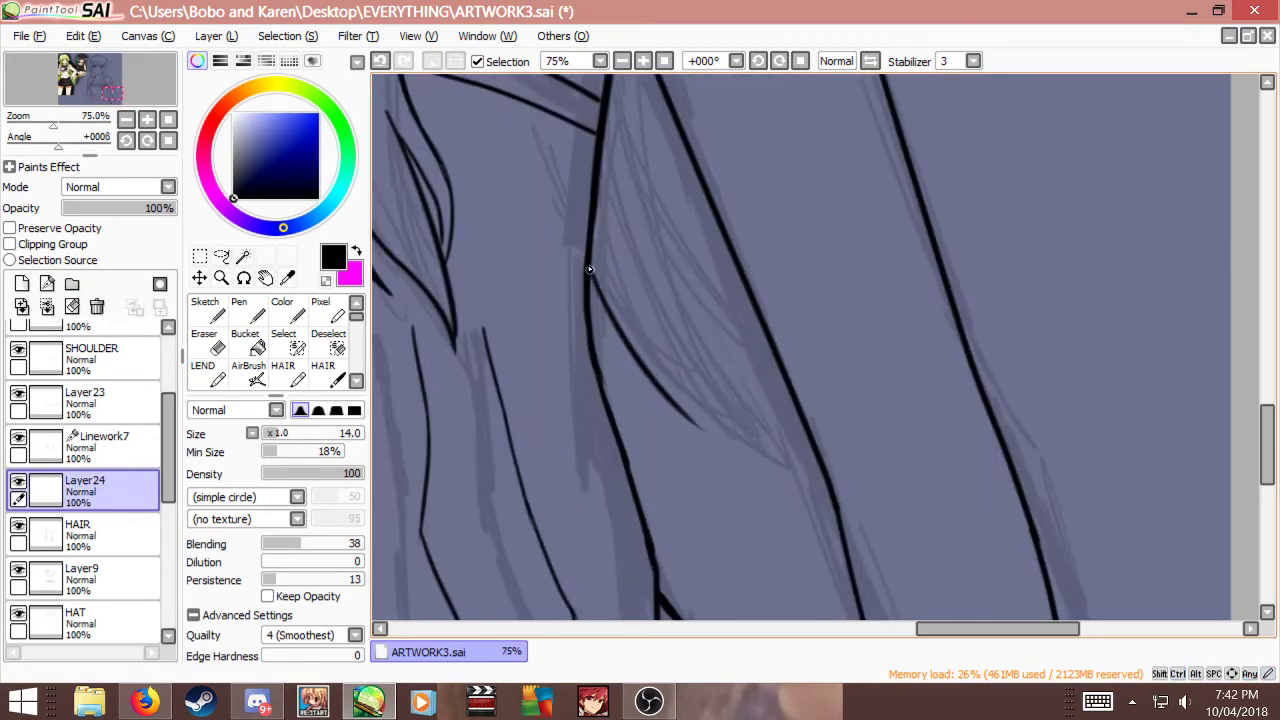
pyautogui.moveTo(590, 269); pyautogui.dragTo(768, 468)
pyautogui.moveTo(708, 430)
pyautogui.mouseDown()
pyautogui.moveTo(804, 488)
pyautogui.moveTo(702, 392)
pyautogui.mouseUp()
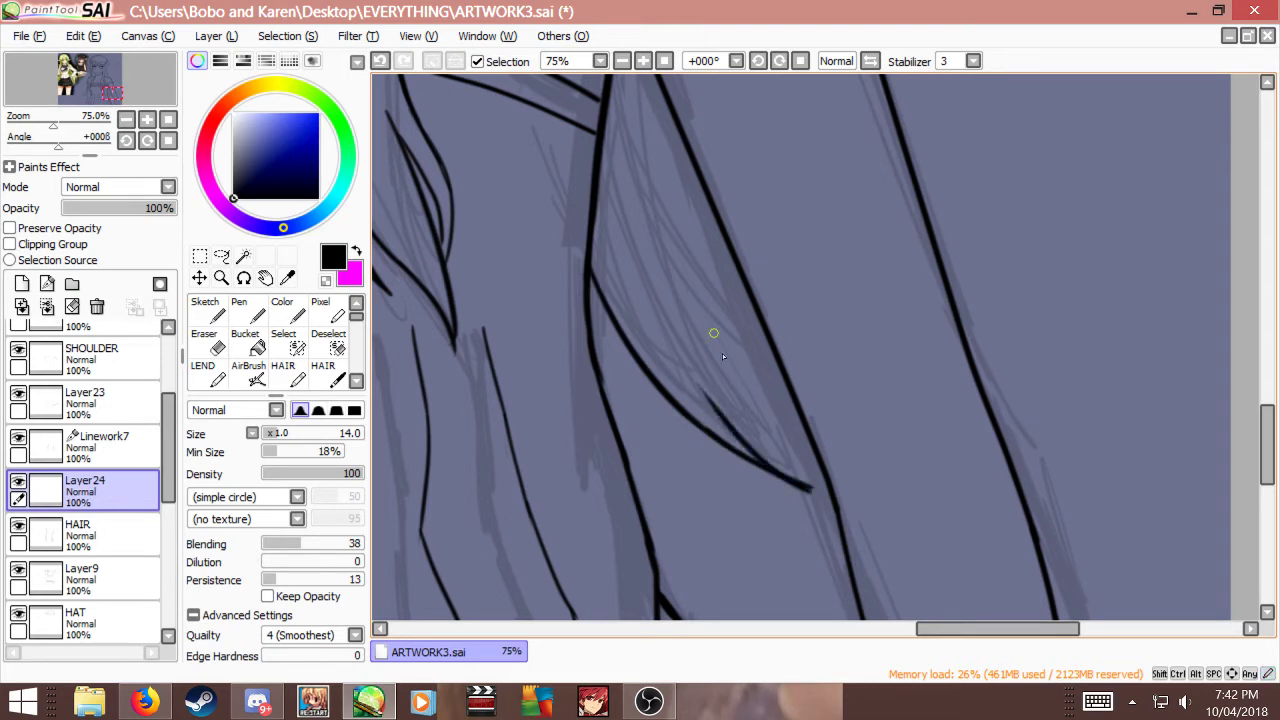
# Step: Trim the end of the hair lock's lower curve and ink a short tip line running to the arm
pyautogui.press('e')
pyautogui.moveTo(806, 486); pyautogui.dragTo(798, 480)
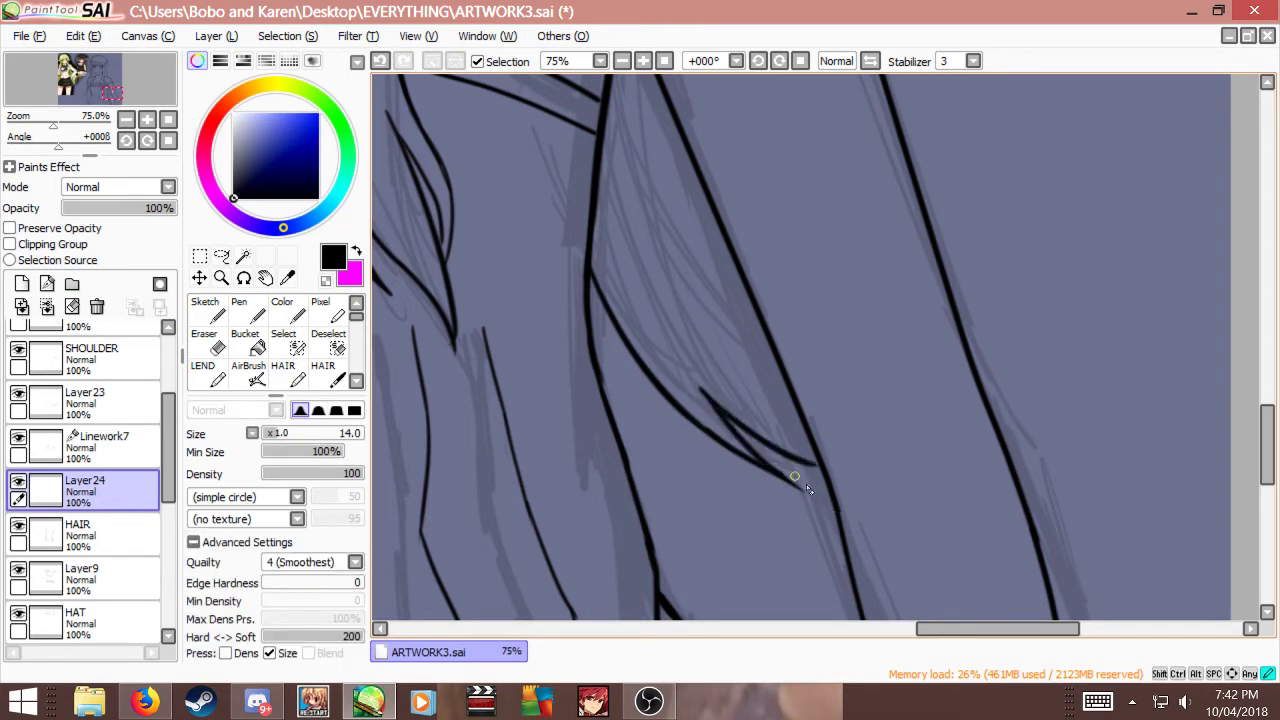
pyautogui.press('n')
pyautogui.moveTo(737, 424); pyautogui.dragTo(818, 466)
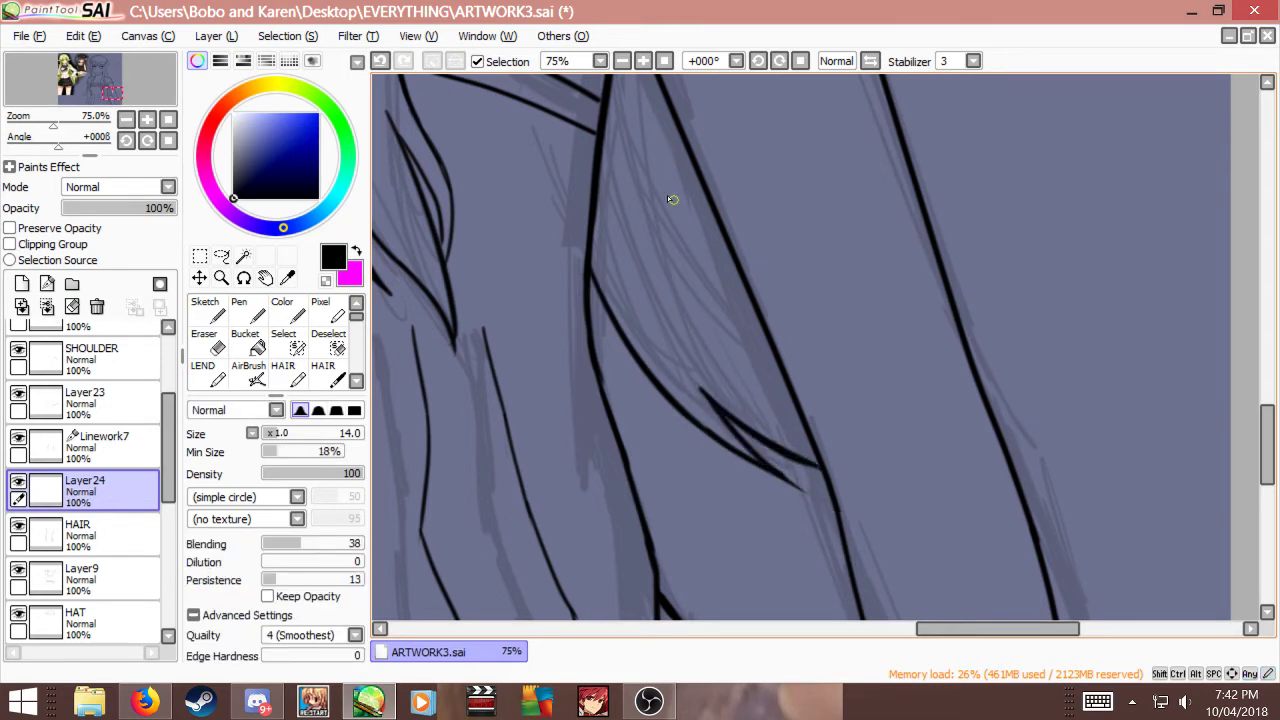
pyautogui.moveTo(606, 112); pyautogui.dragTo(738, 302)
pyautogui.press('[')
pyautogui.hotkey('ctrl', 'z')
pyautogui.moveTo(605, 110); pyautogui.dragTo(732, 302)
pyautogui.hotkey('ctrl', 'z')
pyautogui.moveTo(609, 114); pyautogui.dragTo(770, 349)
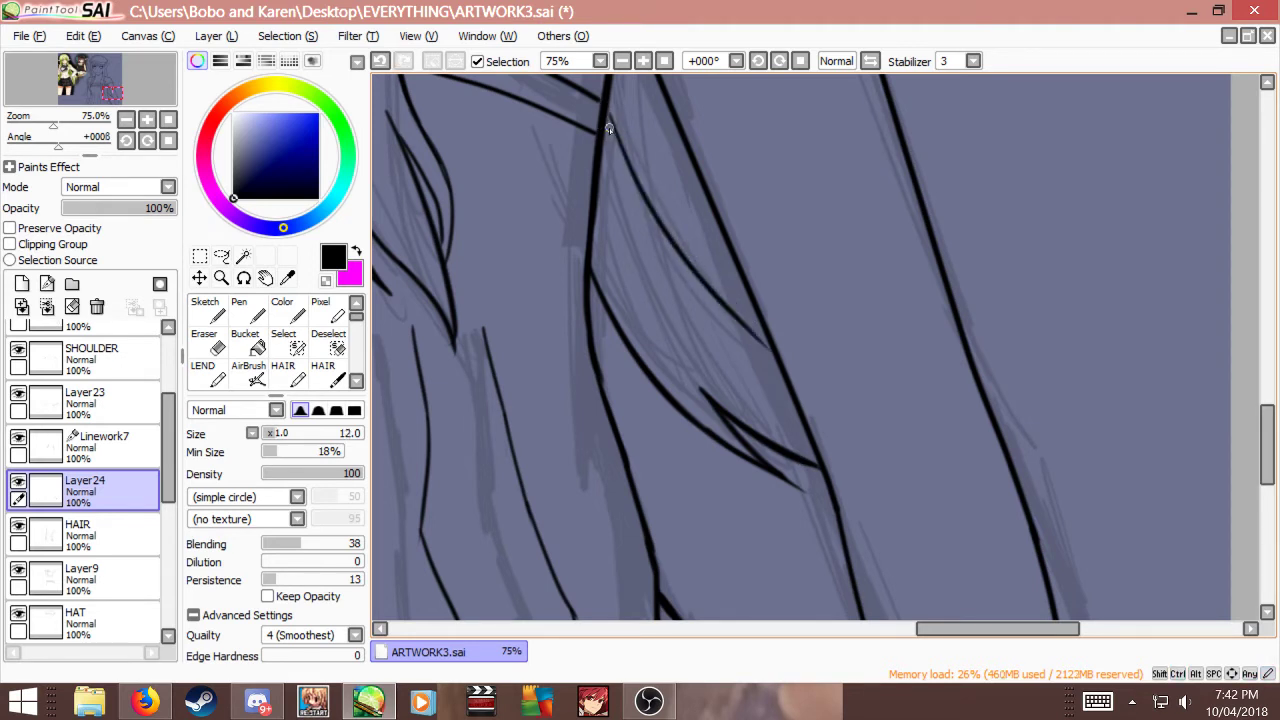
pyautogui.hotkey('ctrl', 'z')
pyautogui.press('[')
pyautogui.press('[')
pyautogui.moveTo(612, 118); pyautogui.dragTo(772, 354)
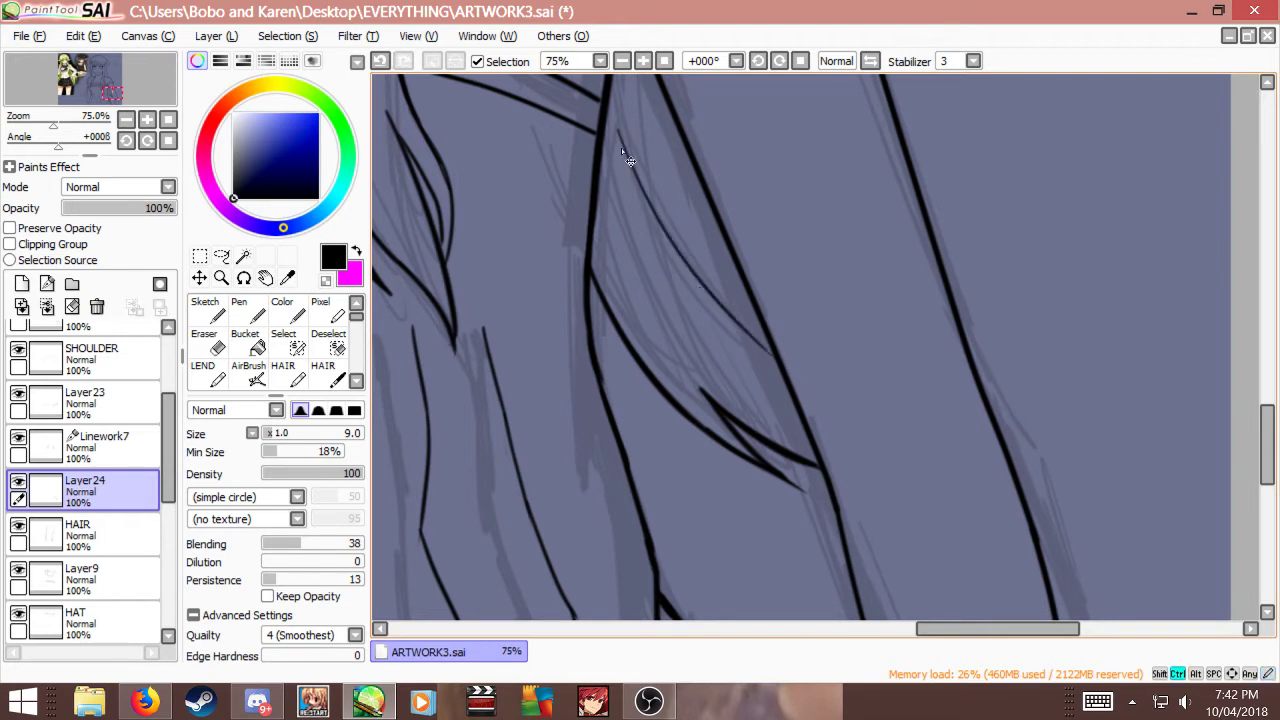
pyautogui.hotkey('ctrl', 'z')
pyautogui.rightClick(714, 300)
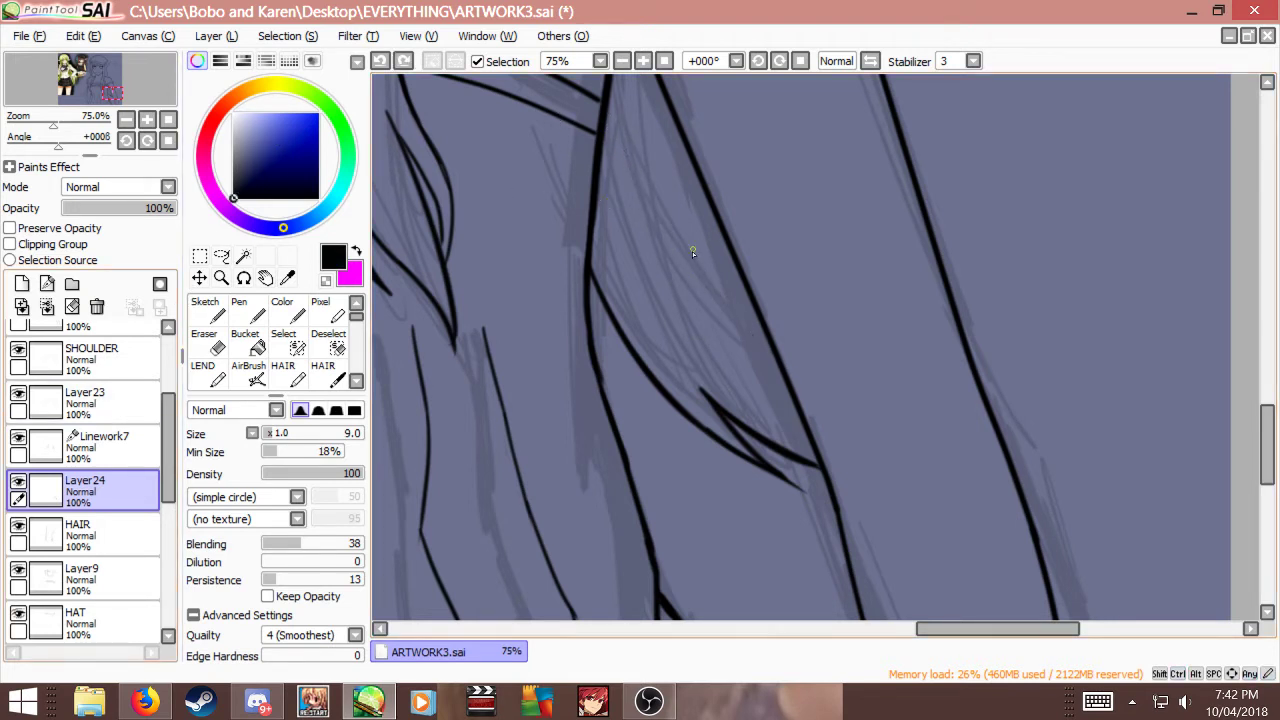
# Step: Ink the upper curve of the hair lock from the torso edge down to the arm, with brush size 12
pyautogui.moveTo(650, 195); pyautogui.dragTo(792, 408)
pyautogui.hotkey('ctrl', 'z')
pyautogui.moveTo(618, 180); pyautogui.dragTo(766, 388)
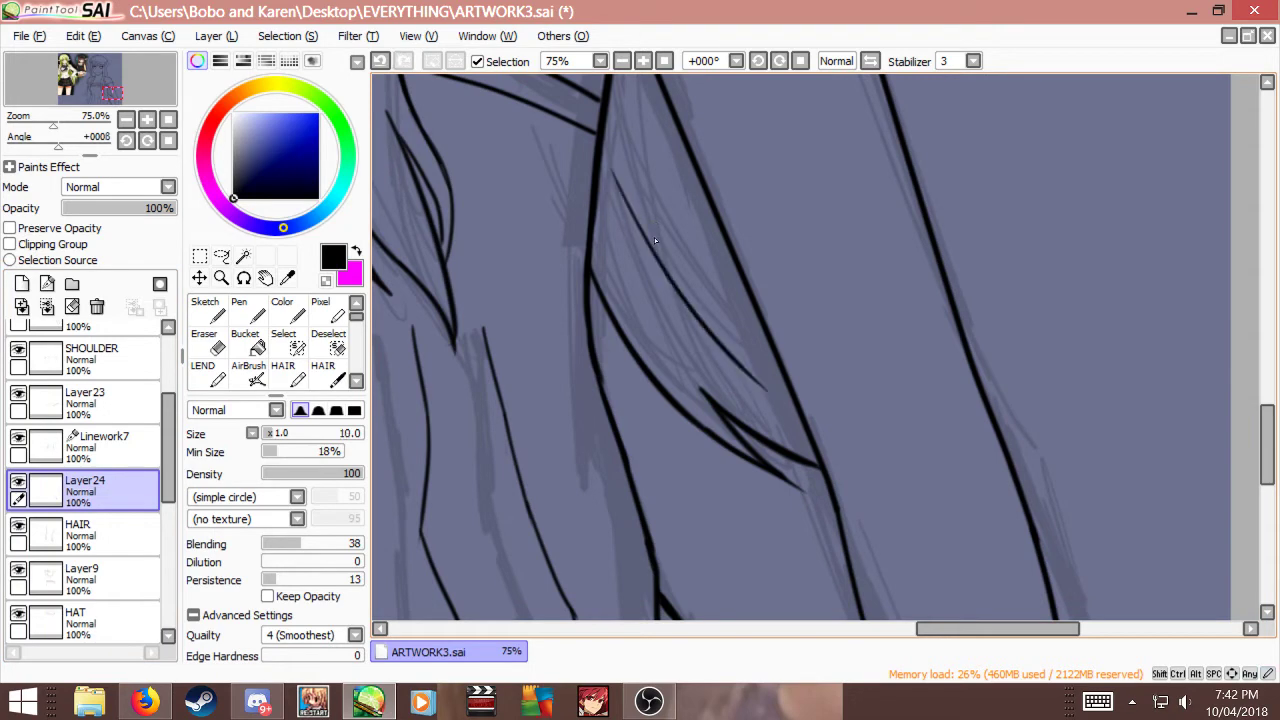
pyautogui.hotkey('ctrl', 'z')
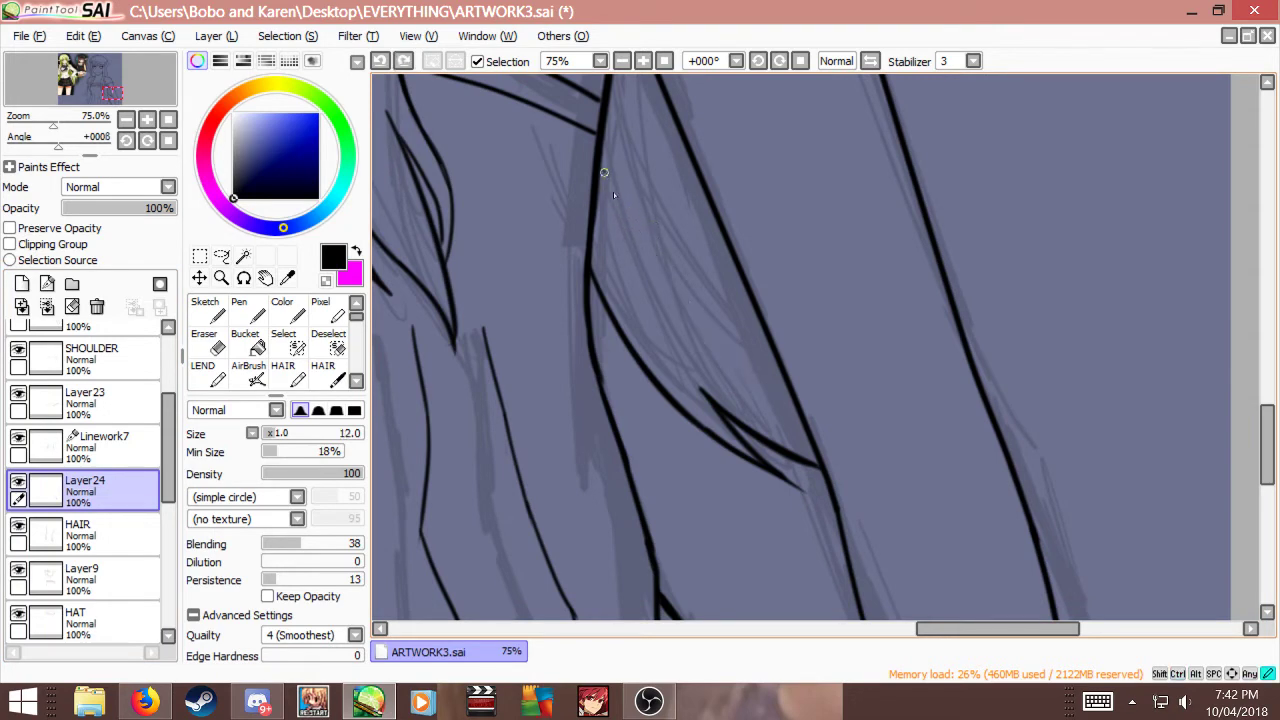
pyautogui.moveTo(606, 173)
pyautogui.mouseDown()
pyautogui.moveTo(742, 386)
pyautogui.moveTo(696, 343)
pyautogui.moveTo(799, 433)
pyautogui.mouseUp()
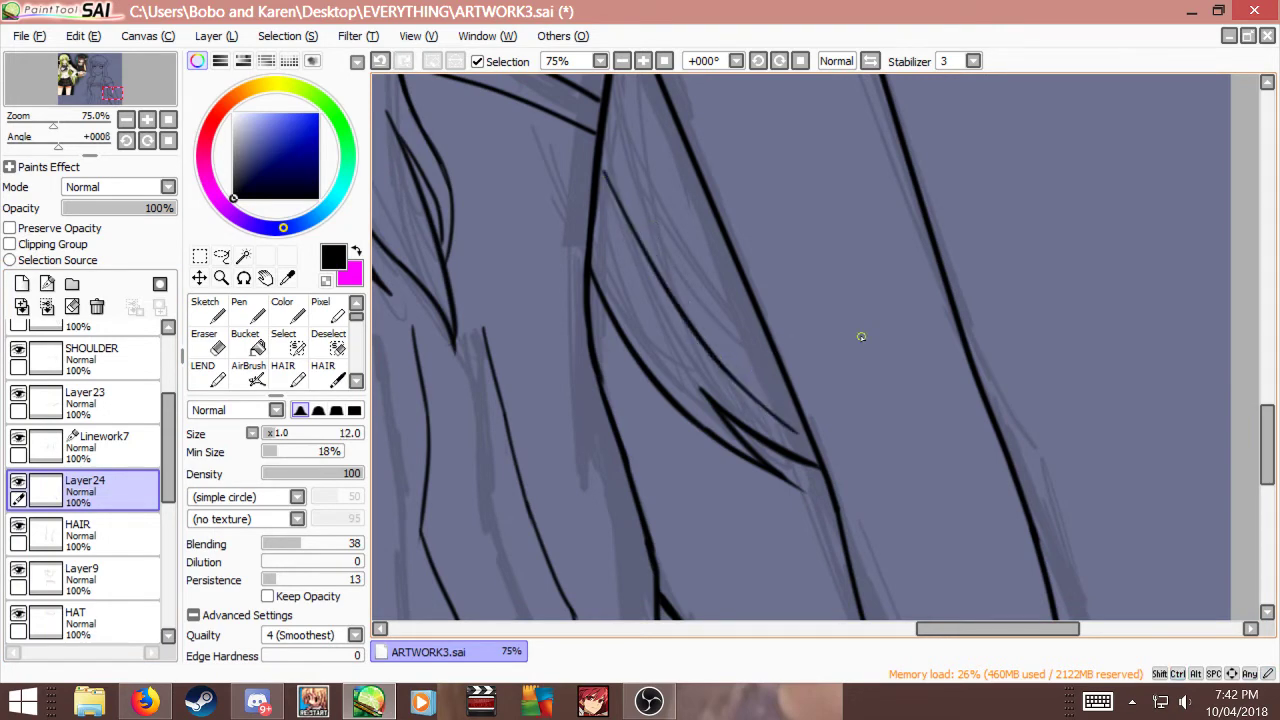
# Step: Ink two curved hair strands meeting in a point just below the first lock, starting from the waist line
pyautogui.scroll(-5, 861, 337)
pyautogui.scroll(1, 908, 389)
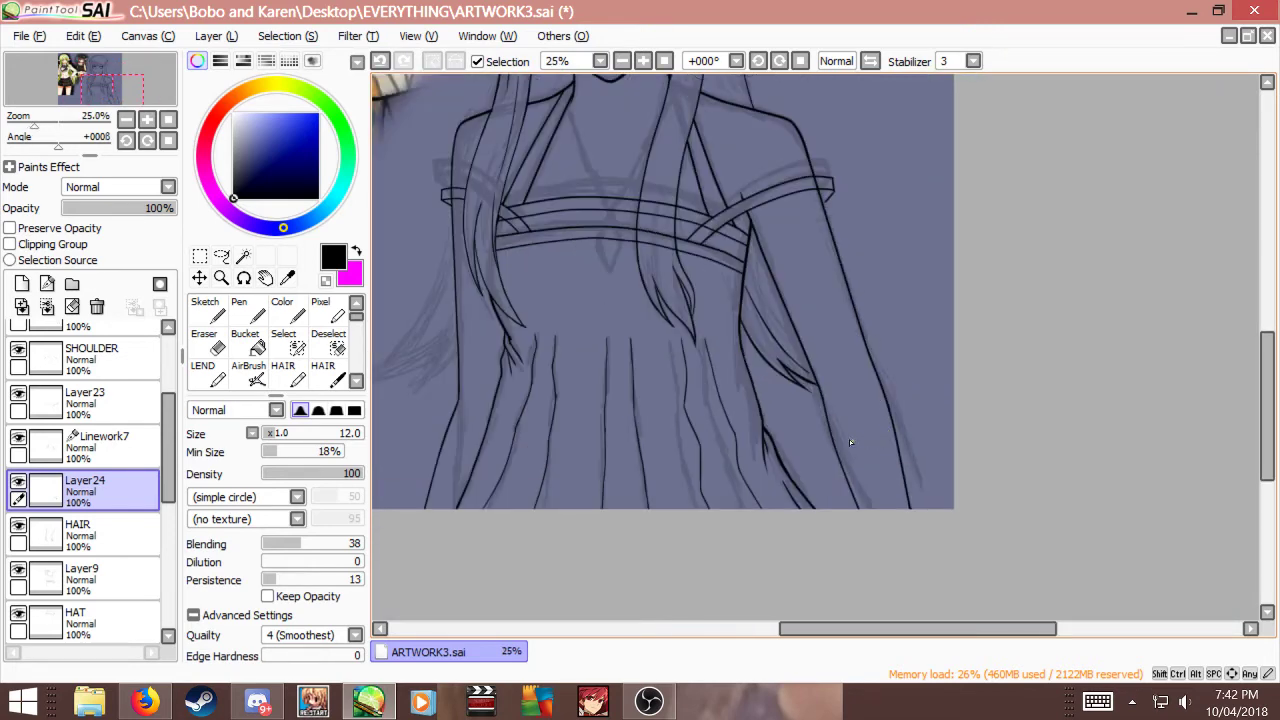
pyautogui.scroll(-1, 855, 427)
pyautogui.scroll(5, 840, 405)
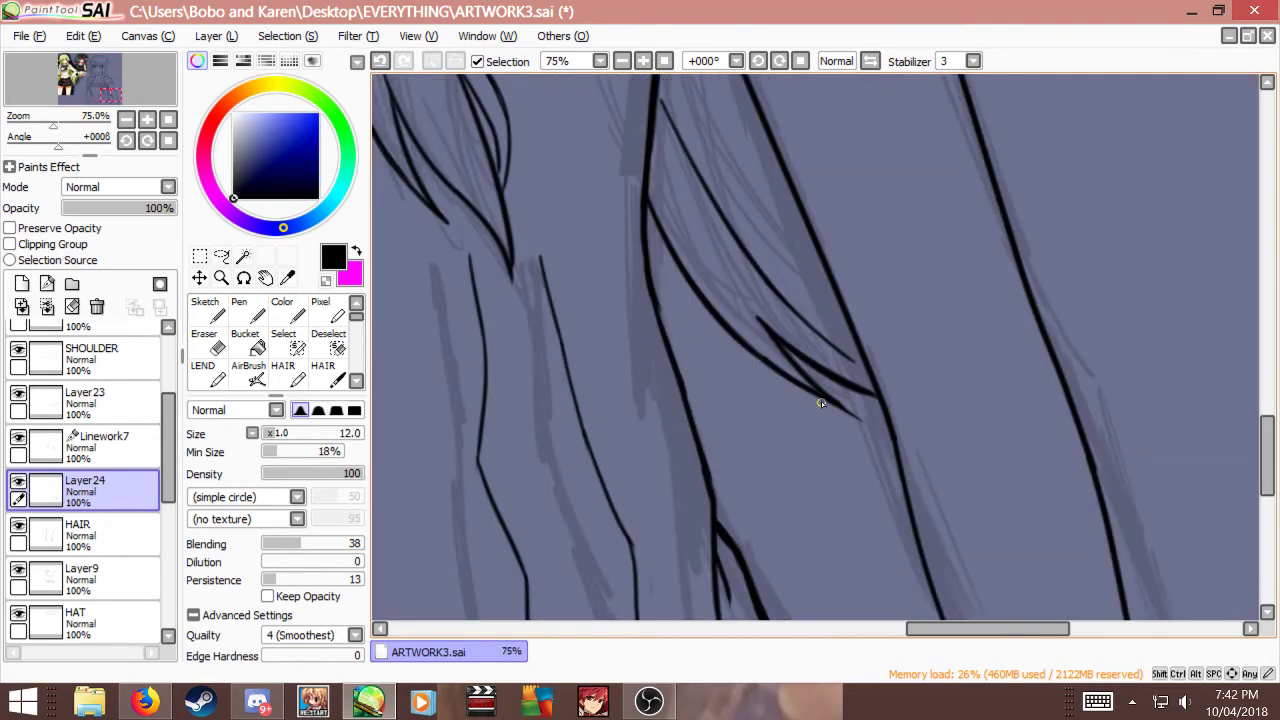
pyautogui.moveTo(650, 260); pyautogui.dragTo(801, 469)
pyautogui.hotkey('ctrl', 'z')
pyautogui.moveTo(663, 326); pyautogui.dragTo(794, 460)
pyautogui.hotkey('ctrl', 'z')
pyautogui.moveTo(680, 388); pyautogui.dragTo(812, 468)
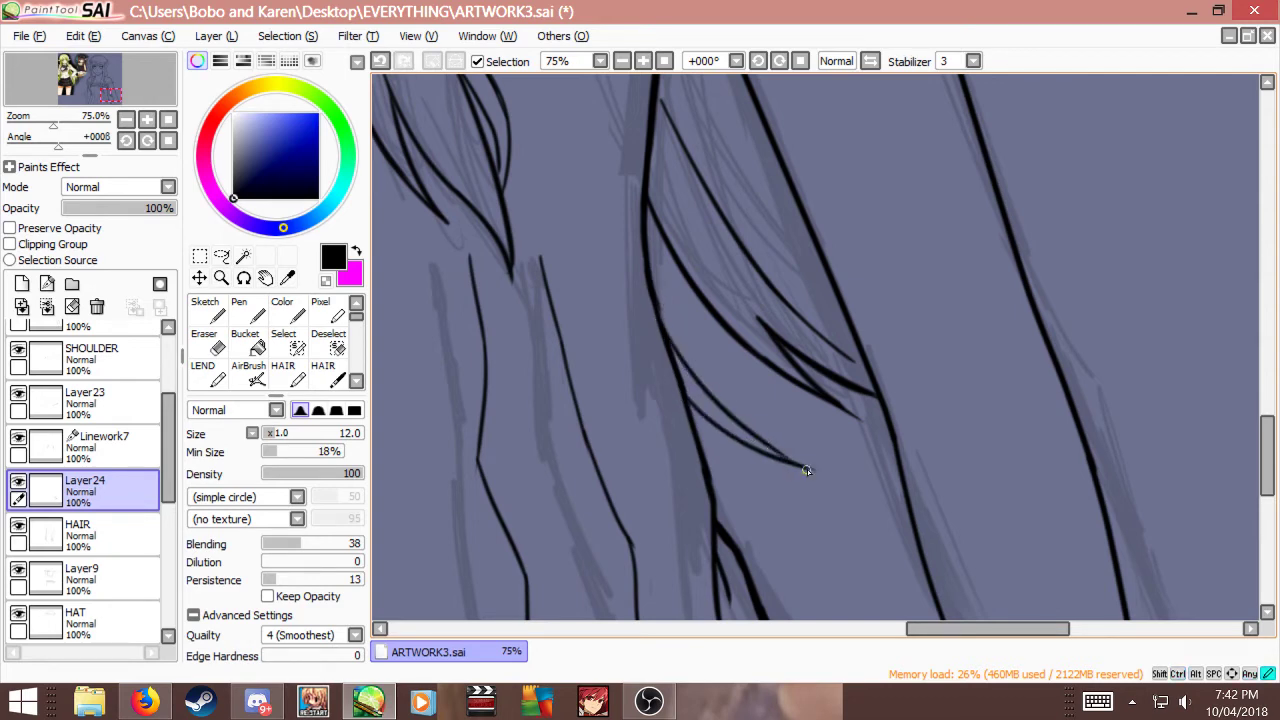
# Step: Ink another pointed hair strand in the gap between the upper lock and the strands at the waist
pyautogui.scroll(-4, 769, 423)
pyautogui.scroll(4, 775, 418)
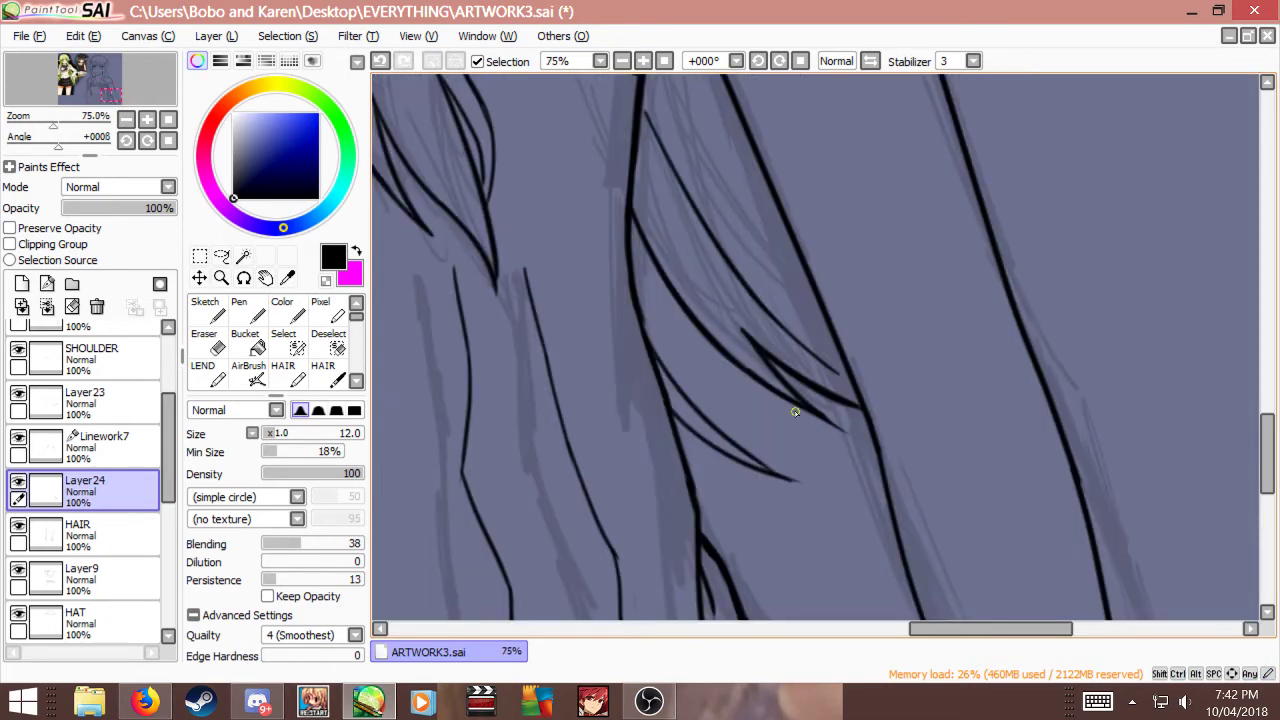
pyautogui.moveTo(660, 370); pyautogui.dragTo(830, 452)
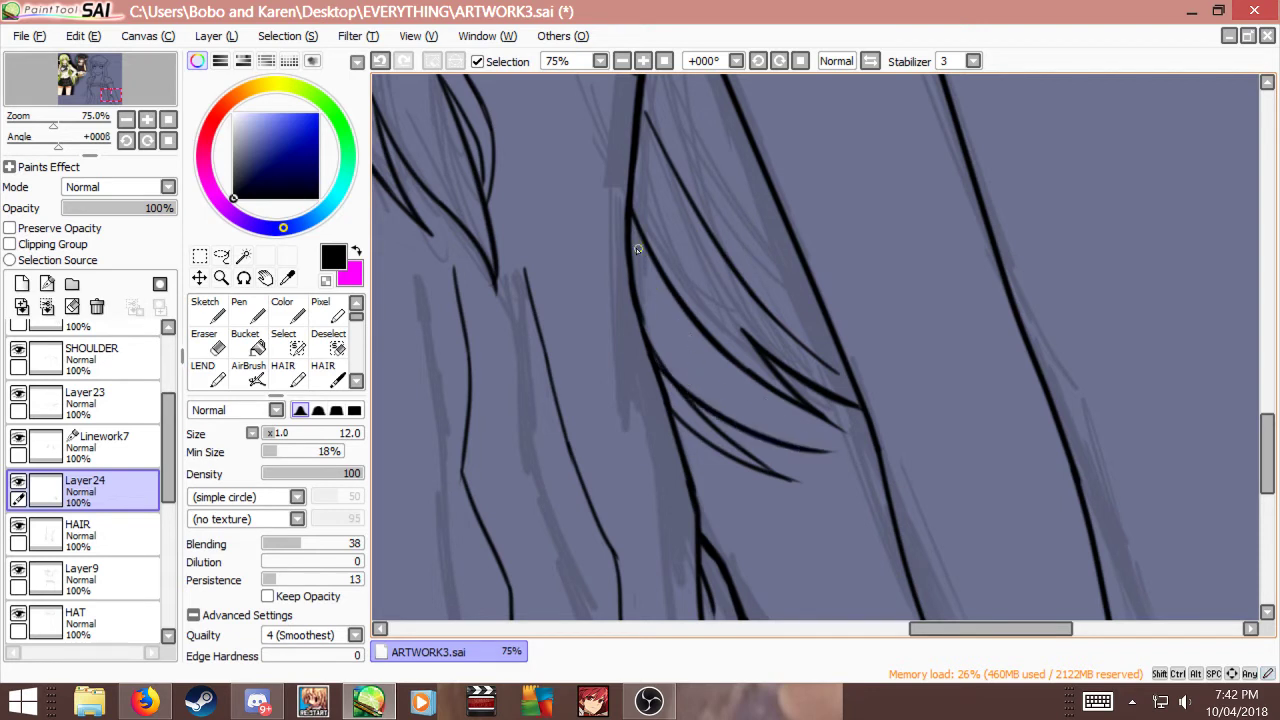
pyautogui.moveTo(636, 248)
pyautogui.mouseDown()
pyautogui.moveTo(828, 458)
pyautogui.moveTo(707, 365)
pyautogui.moveTo(668, 305)
pyautogui.mouseUp()
pyautogui.hotkey('ctrl', 'z')
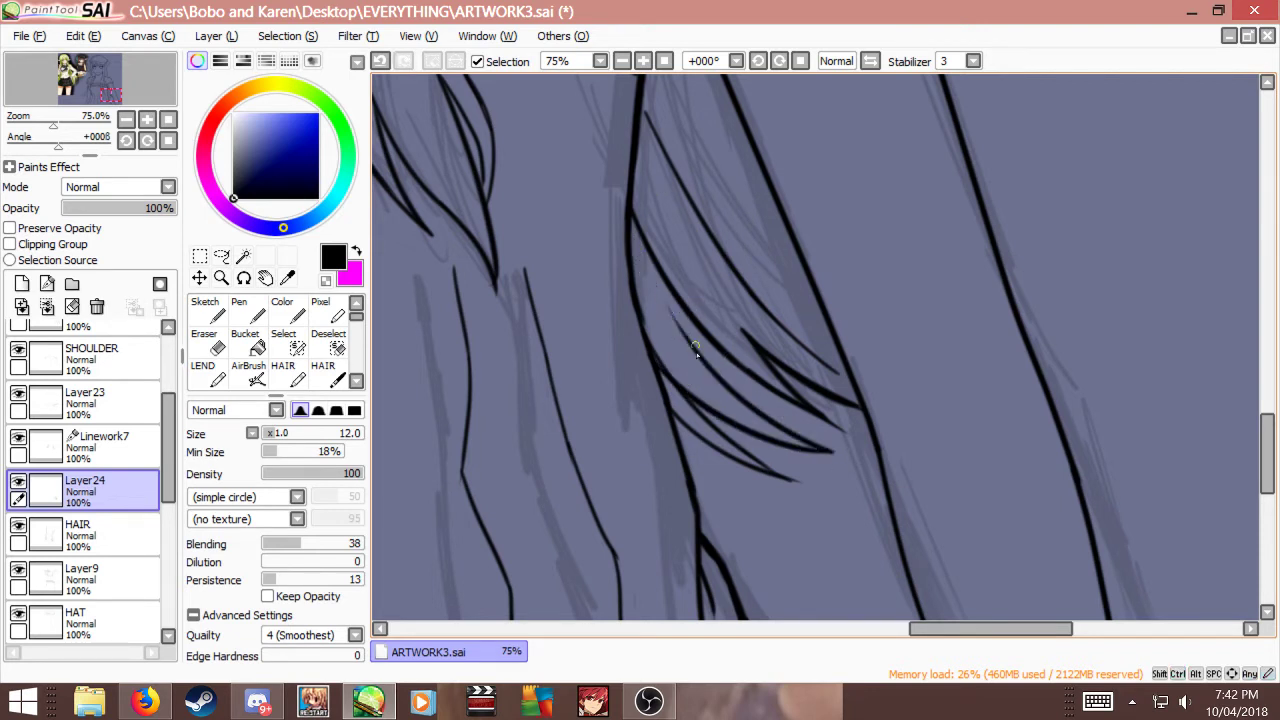
pyautogui.moveTo(704, 358)
pyautogui.mouseDown()
pyautogui.moveTo(647, 262)
pyautogui.moveTo(705, 364)
pyautogui.moveTo(643, 216)
pyautogui.mouseUp()
pyautogui.hotkey('ctrl', 'z')
# Step: Examine how the new hair strands between torso and arm look within the whole figure
pyautogui.scroll(-5, 666, 250)
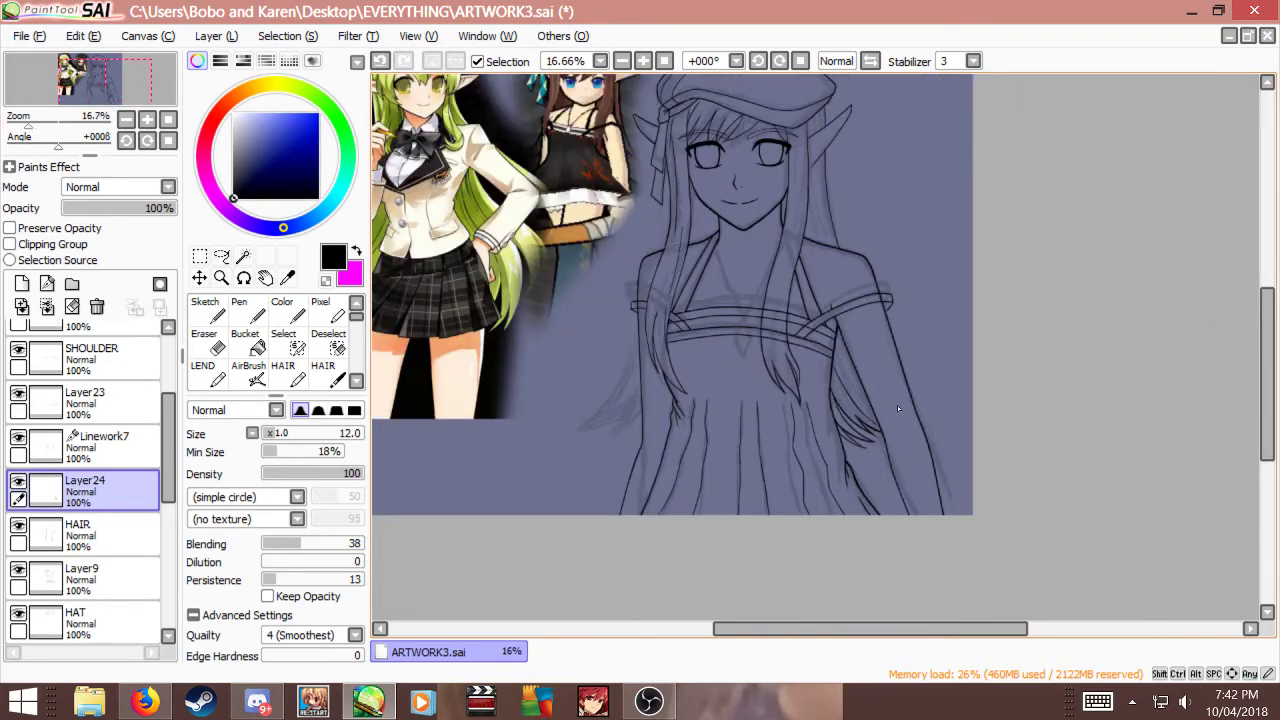
pyautogui.scroll(2, 898, 430)
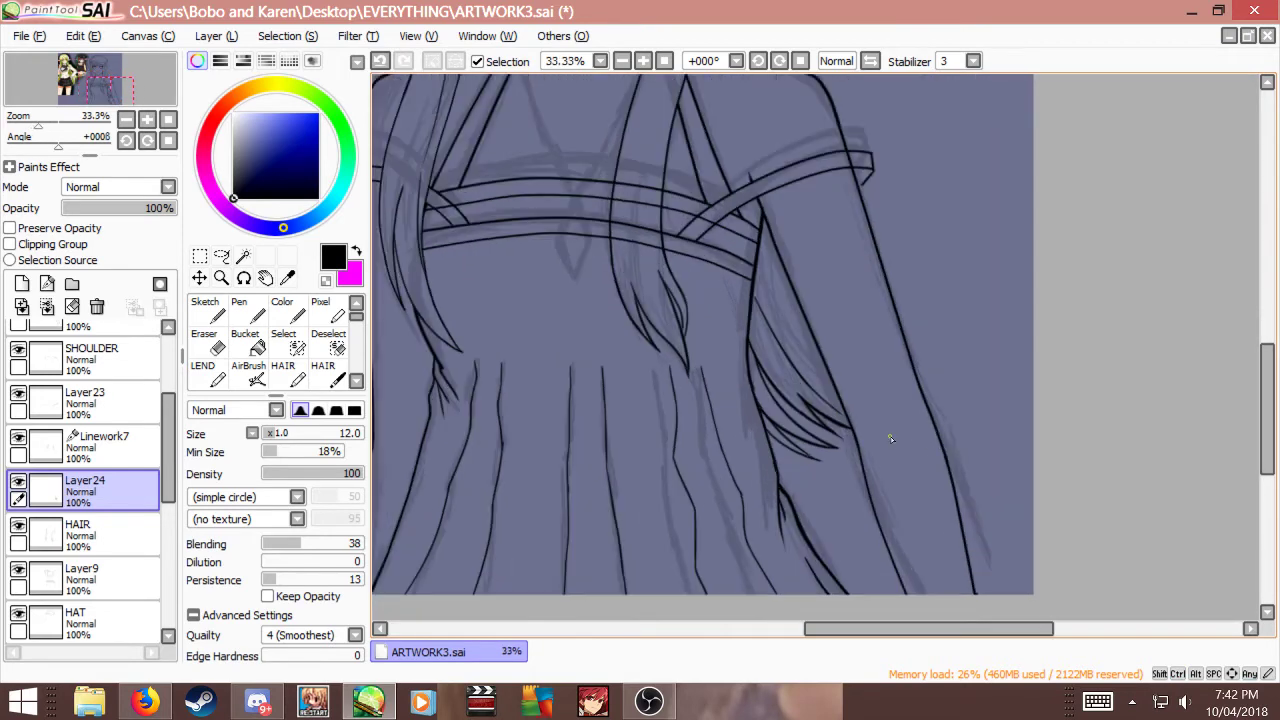
pyautogui.scroll(-1, 842, 429)
pyautogui.scroll(1, 842, 430)
pyautogui.scroll(-2, 838, 429)
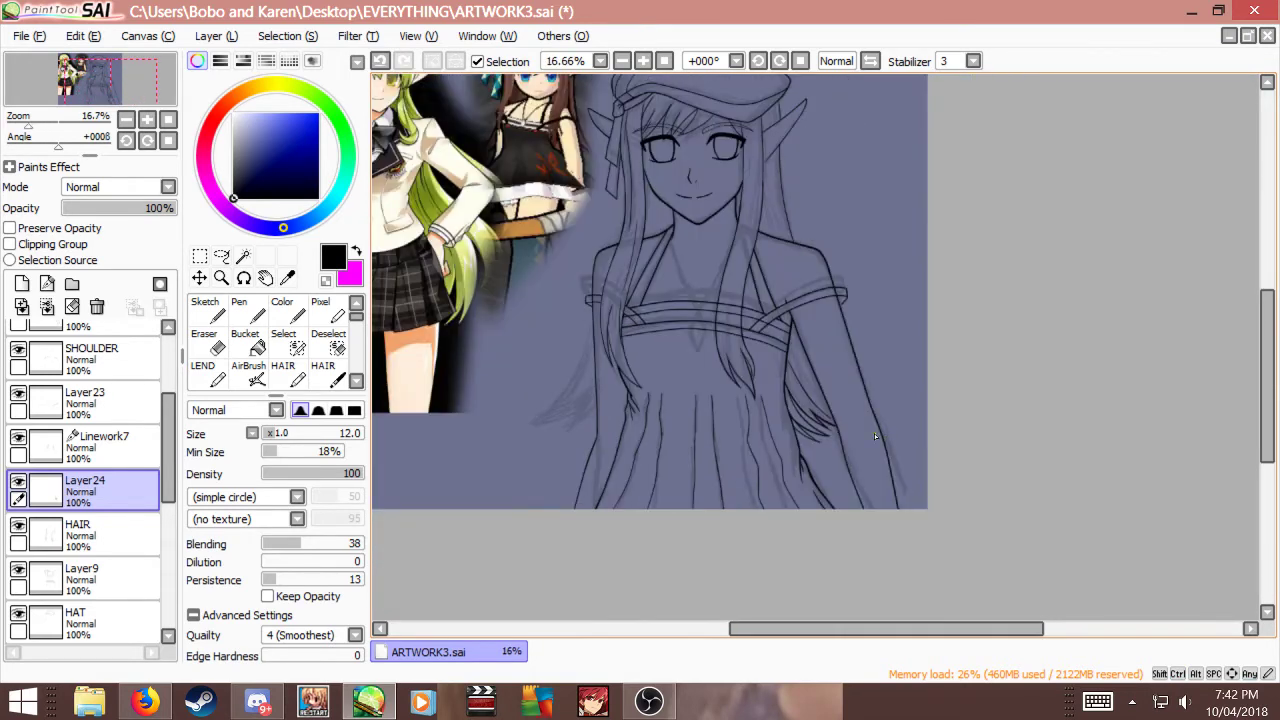
pyautogui.scroll(1, 868, 433)
pyautogui.scroll(-2, 865, 433)
pyautogui.scroll(1, 872, 435)
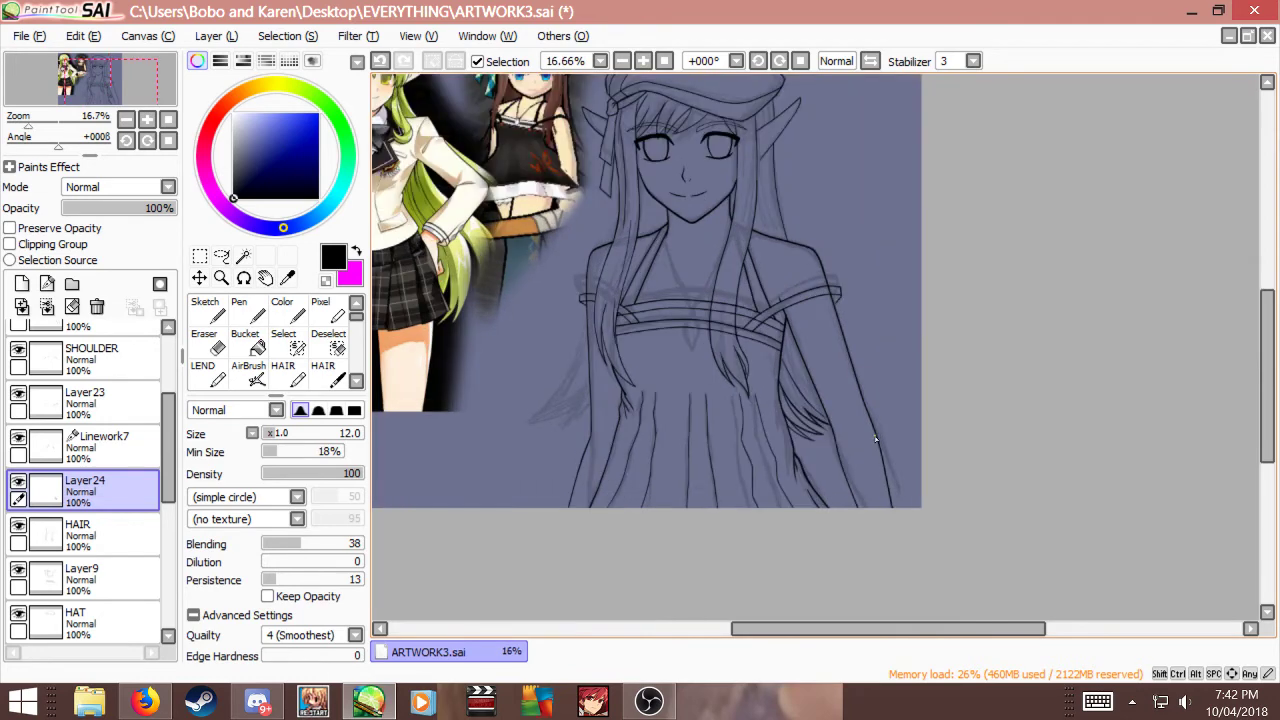
# Step: Create a new layer above Layer24 for the hair behind the opposite arm
pyautogui.scroll(1, 874, 432)
pyautogui.scroll(2, 556, 435)
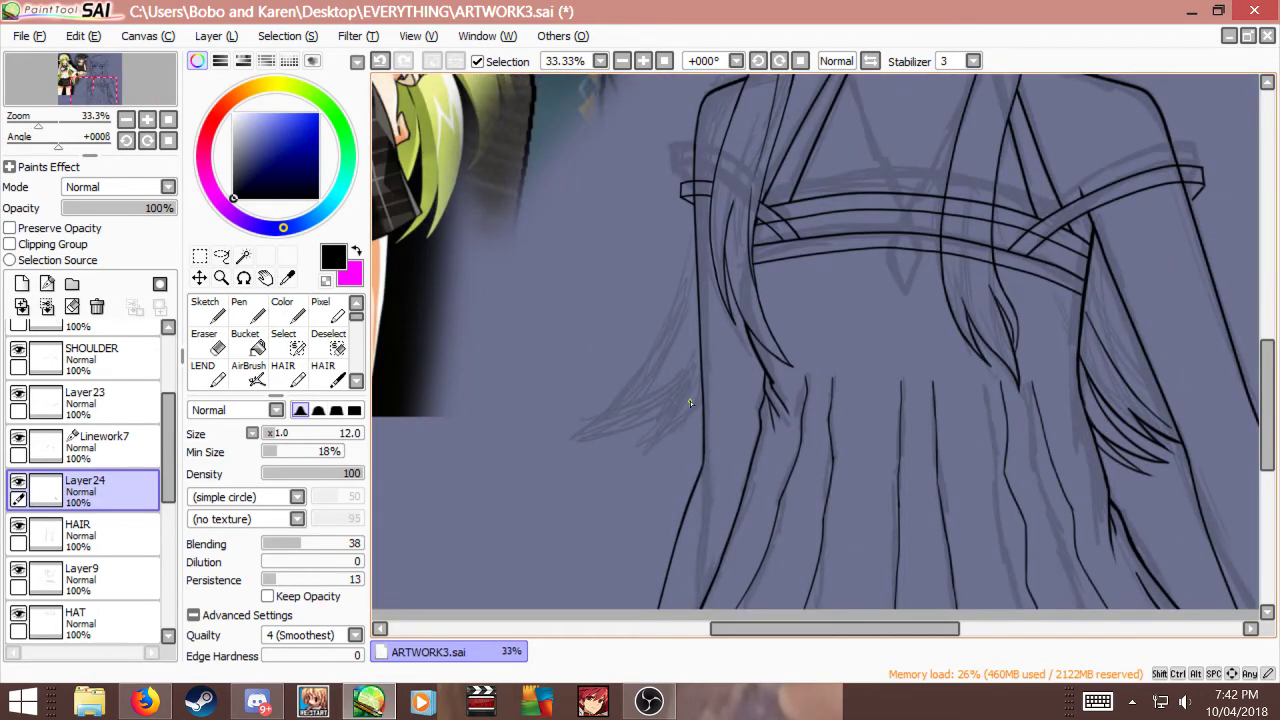
pyautogui.scroll(1, 690, 403)
pyautogui.click(21, 283)
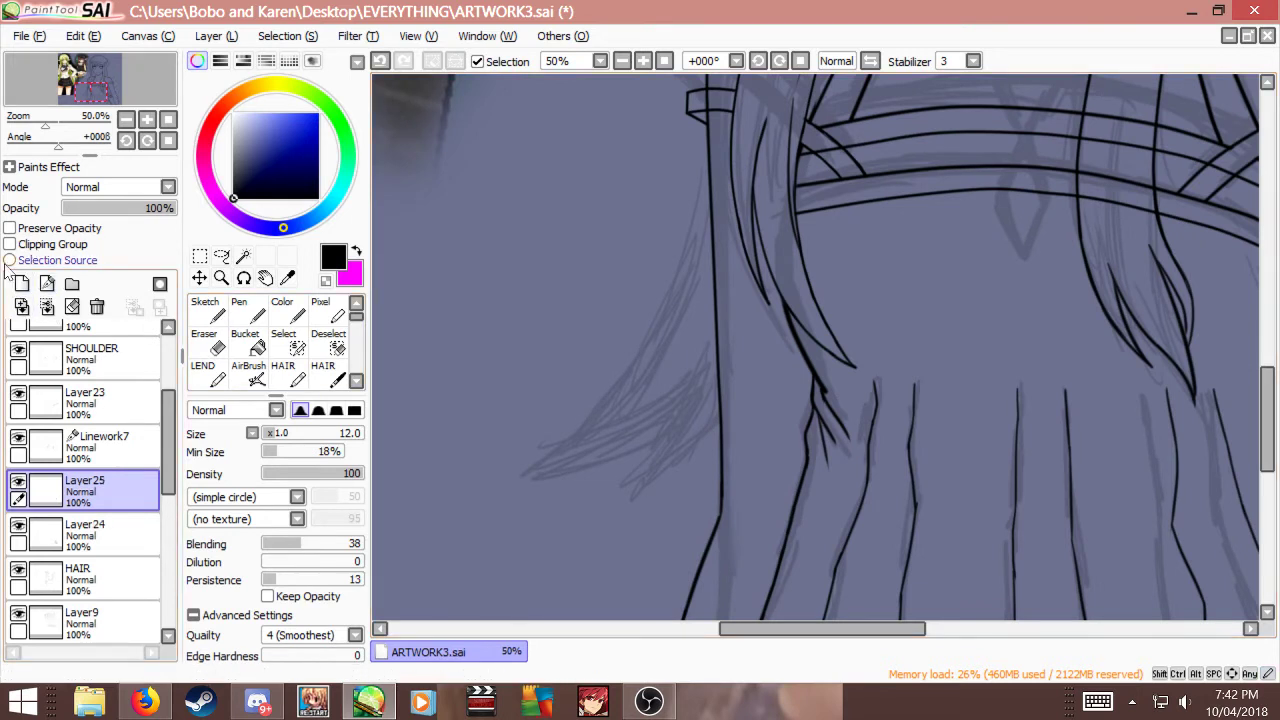
pyautogui.moveTo(713, 196); pyautogui.dragTo(588, 423)
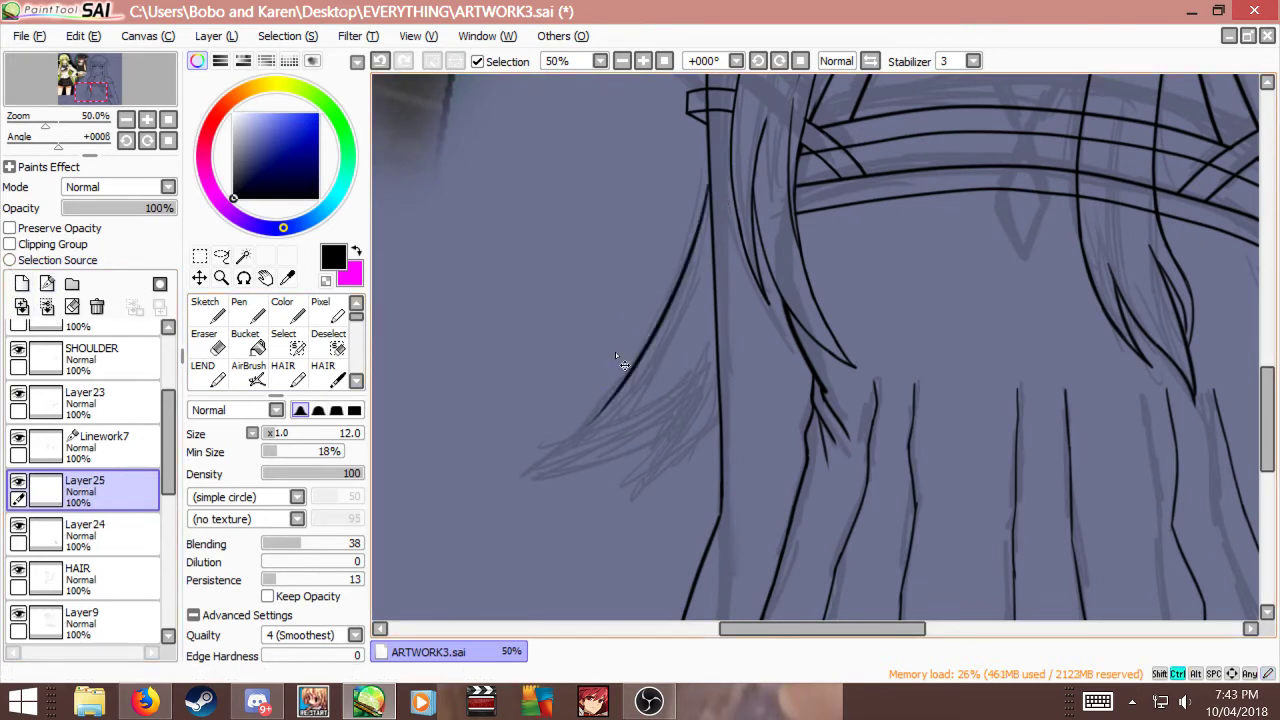
pyautogui.hotkey('ctrl', 'z')
pyautogui.moveTo(703, 211)
pyautogui.mouseDown()
pyautogui.moveTo(619, 388)
pyautogui.moveTo(578, 440)
pyautogui.mouseUp()
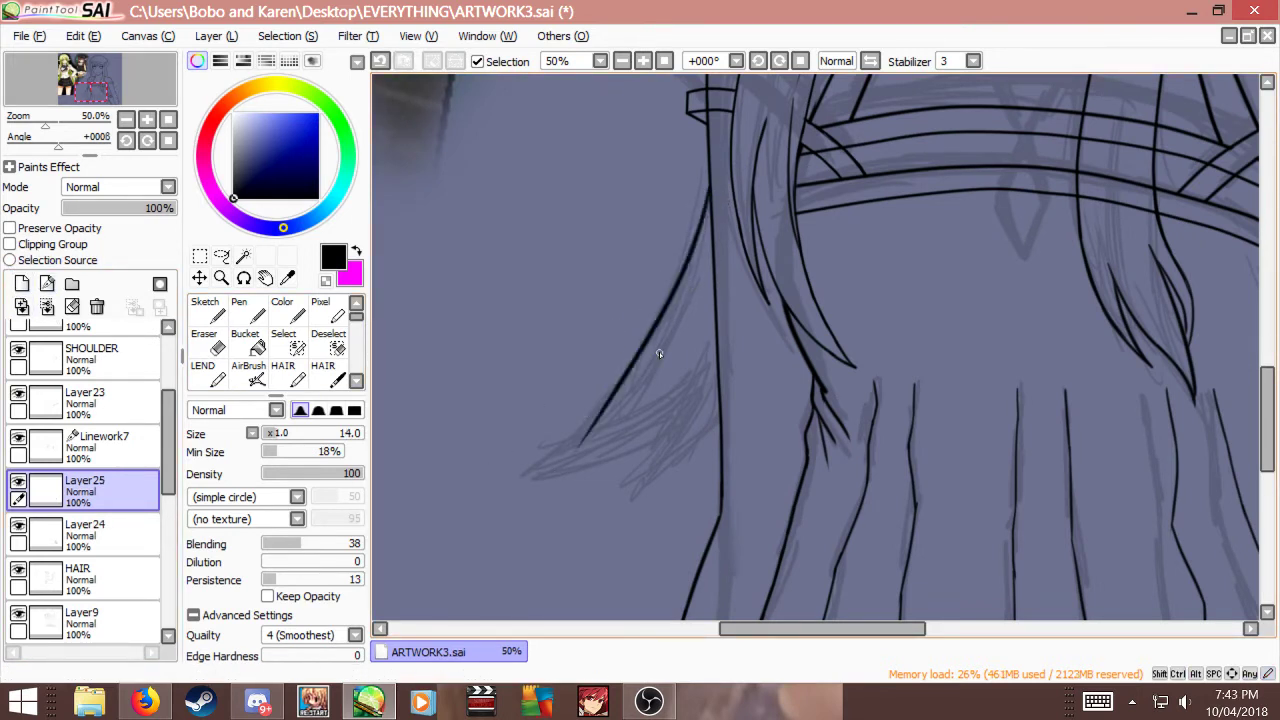
pyautogui.hotkey('ctrl', 'z')
pyautogui.scroll(-3, 124, 530)
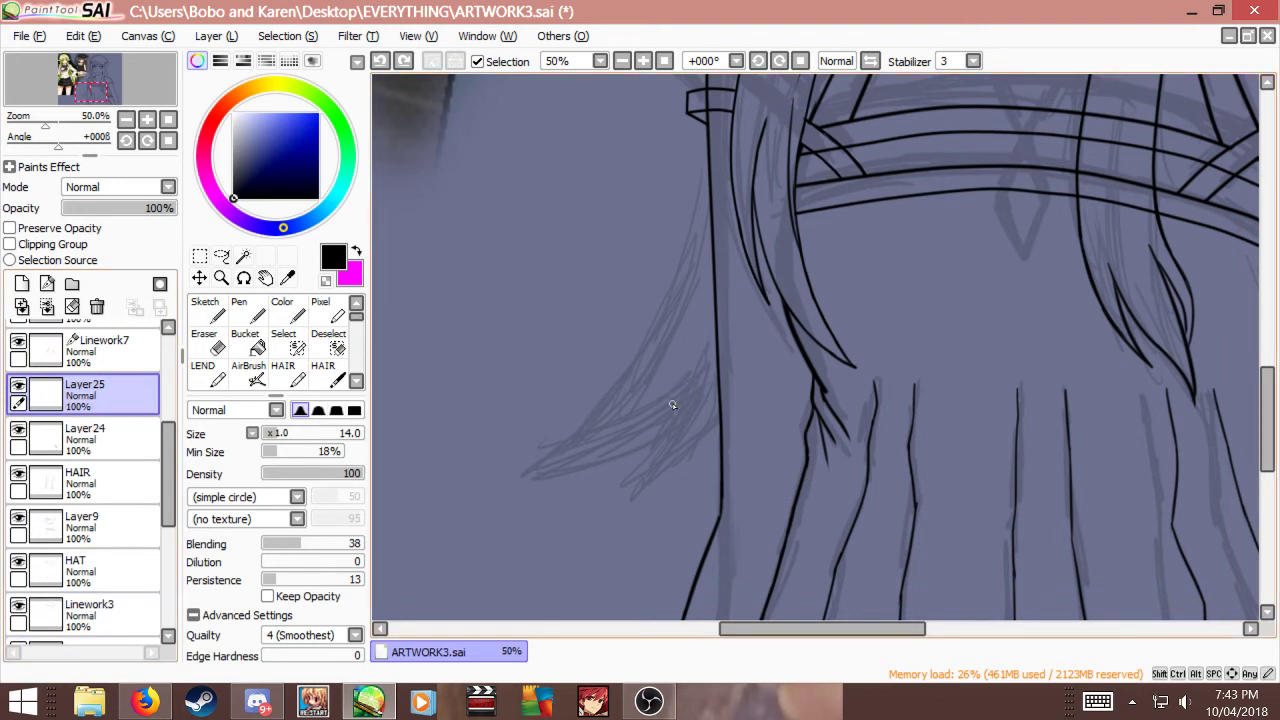
# Step: Ink the lower tips and bottom edge of the flared hair lock outside the opposite arm, with brush size 14
pyautogui.moveTo(703, 370)
pyautogui.mouseDown()
pyautogui.moveTo(600, 496)
pyautogui.moveTo(726, 407)
pyautogui.mouseUp()
pyautogui.hotkey('ctrl', 'z')
pyautogui.hotkey('ctrl', 'z')
pyautogui.hotkey('ctrl', 'z')
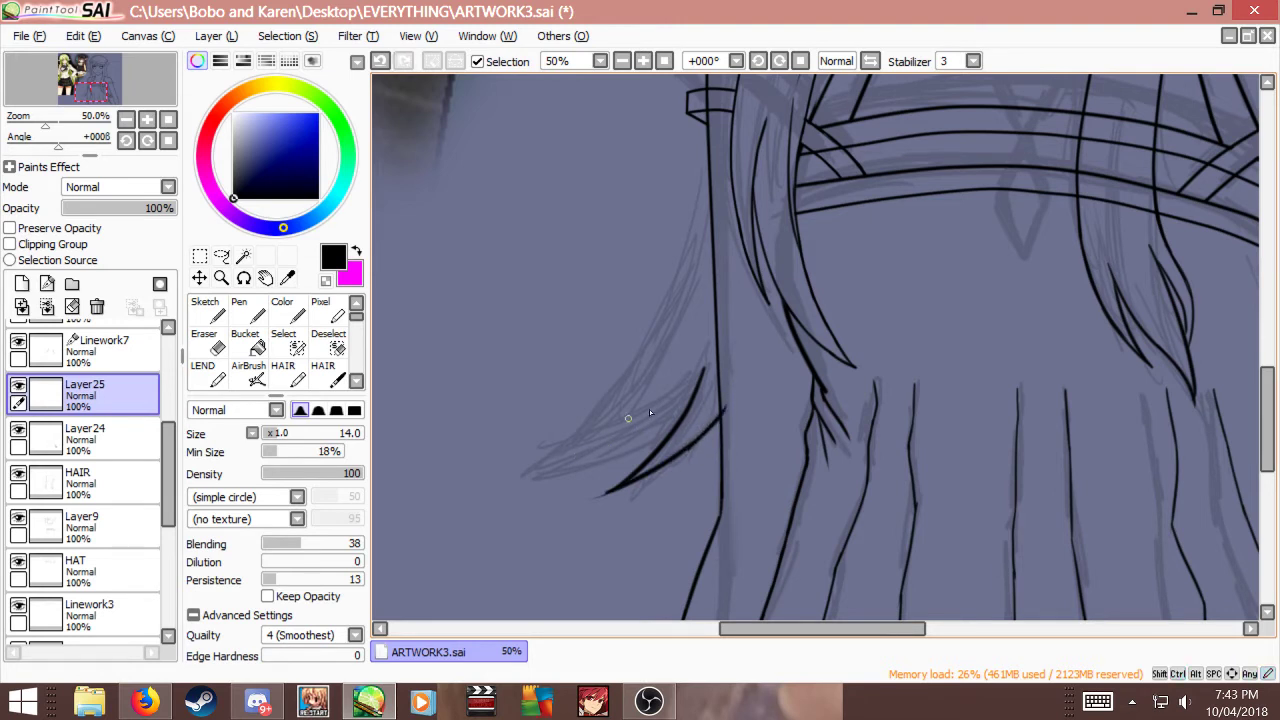
pyautogui.moveTo(526, 470)
pyautogui.mouseDown()
pyautogui.moveTo(664, 437)
pyautogui.moveTo(699, 411)
pyautogui.mouseUp()
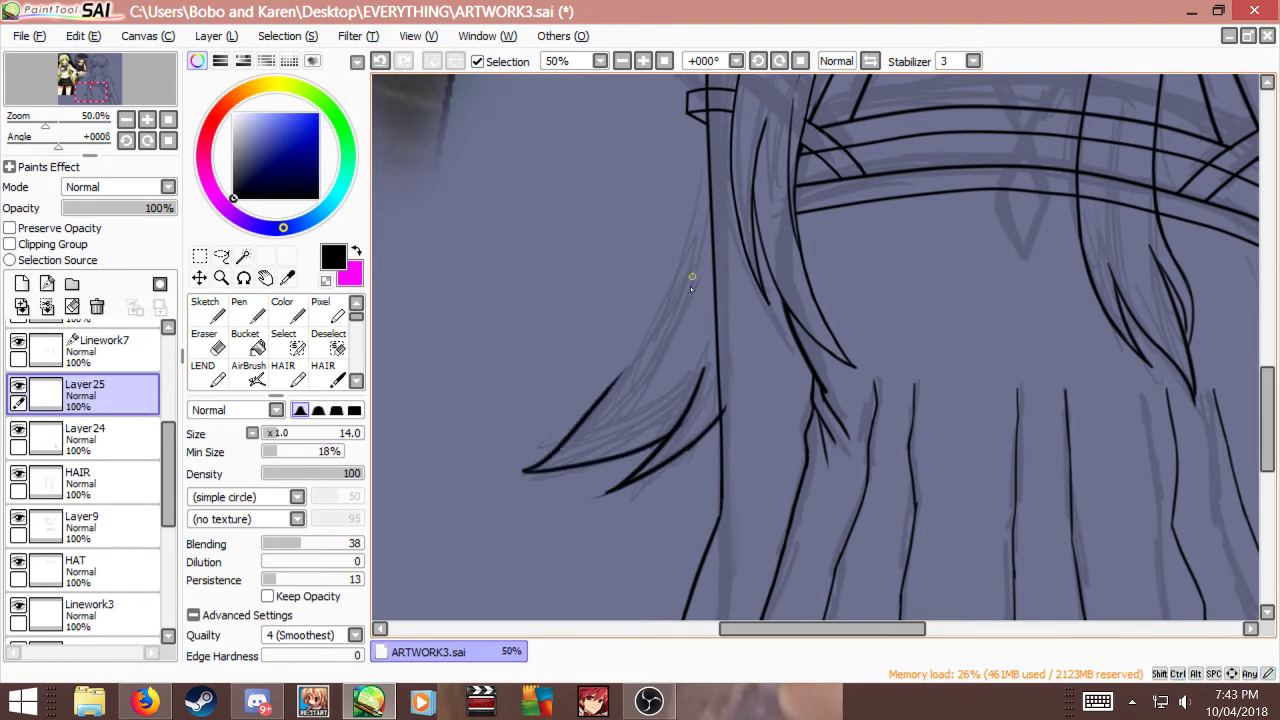
pyautogui.hotkey('ctrl', 'z')
pyautogui.moveTo(525, 470); pyautogui.dragTo(681, 322)
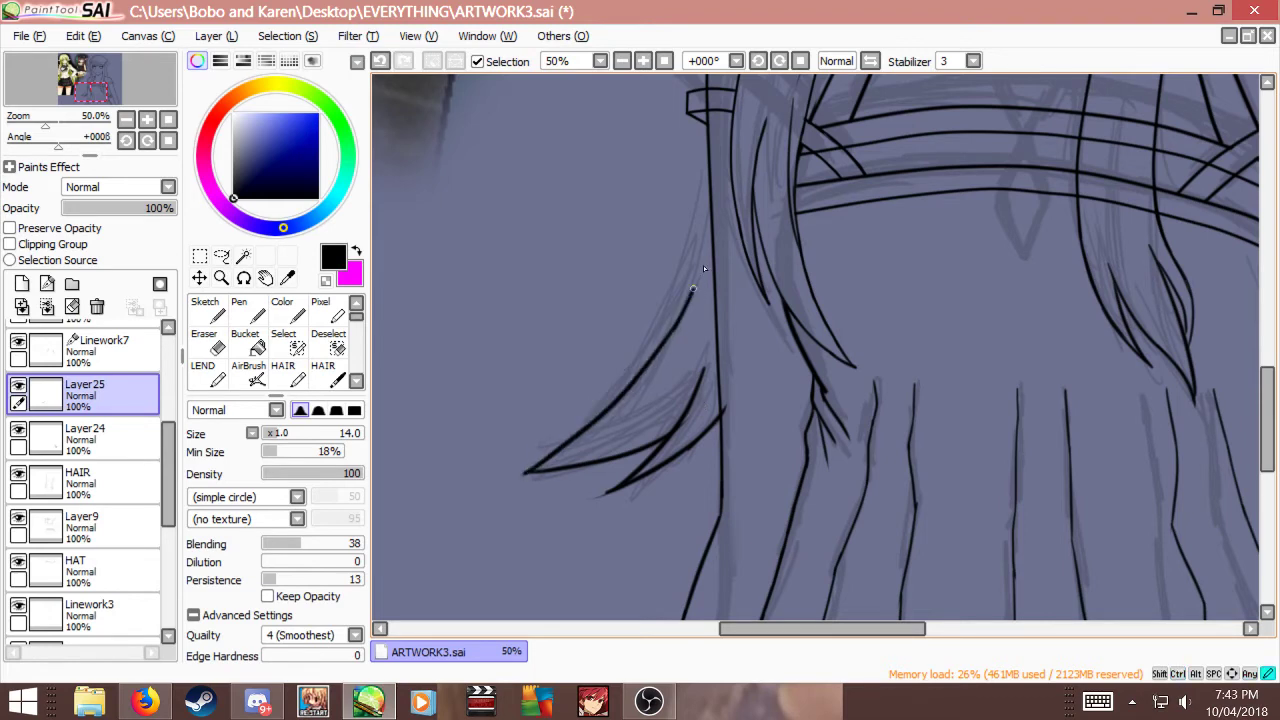
pyautogui.scroll(-4, 684, 397)
pyautogui.scroll(2, 730, 357)
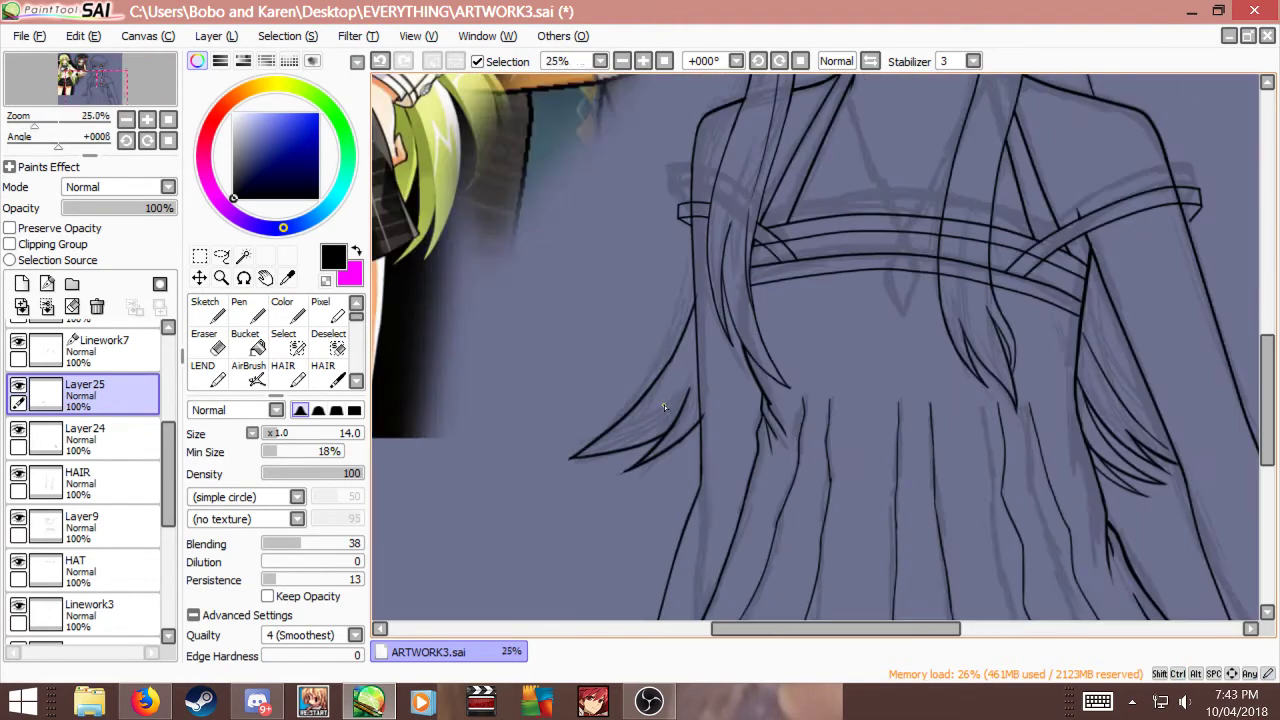
pyautogui.scroll(-1, 663, 403)
pyautogui.scroll(4, 678, 386)
pyautogui.hotkey('ctrl', 'z')
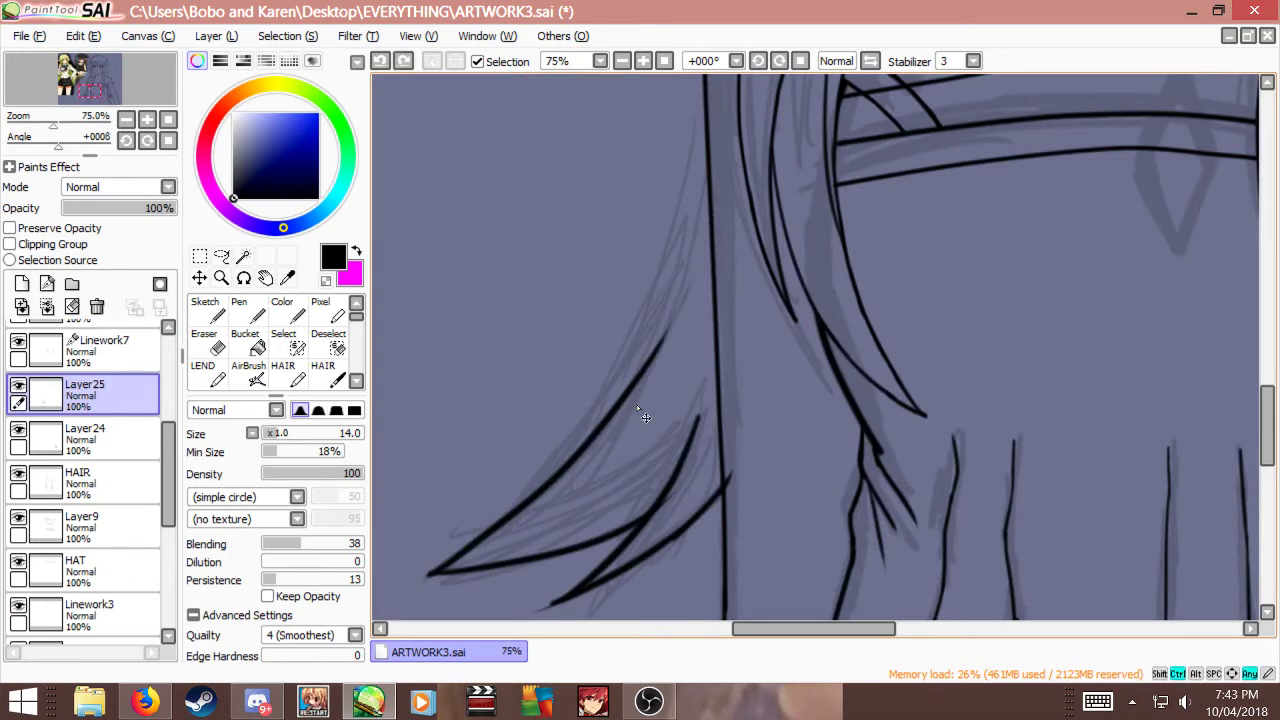
pyautogui.hotkey('ctrl', 'z')
# Step: Ink finer strand lines rising from the pointed outer tip of the flared hair lock, with brush size 10
pyautogui.press('[')
pyautogui.press('[')
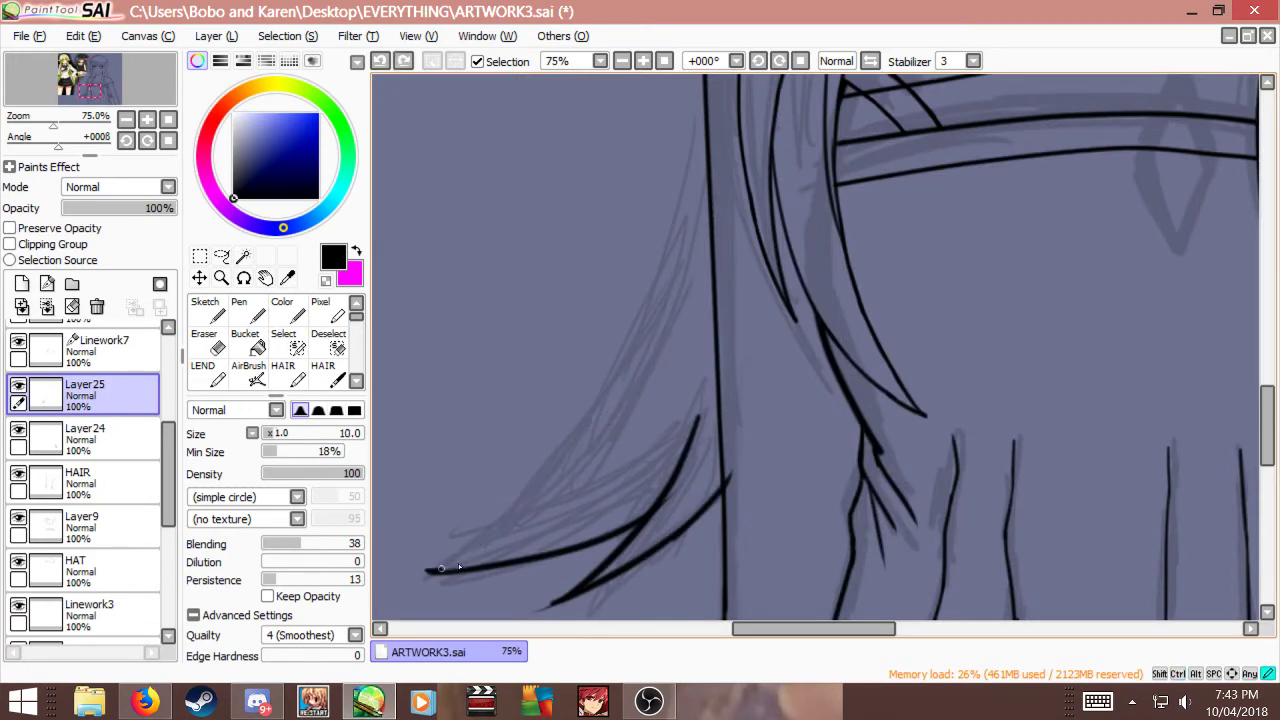
pyautogui.hotkey('ctrl', 'z')
pyautogui.moveTo(438, 569)
pyautogui.mouseDown()
pyautogui.moveTo(566, 508)
pyautogui.moveTo(558, 516)
pyautogui.mouseUp()
pyautogui.moveTo(496, 548); pyautogui.dragTo(574, 500)
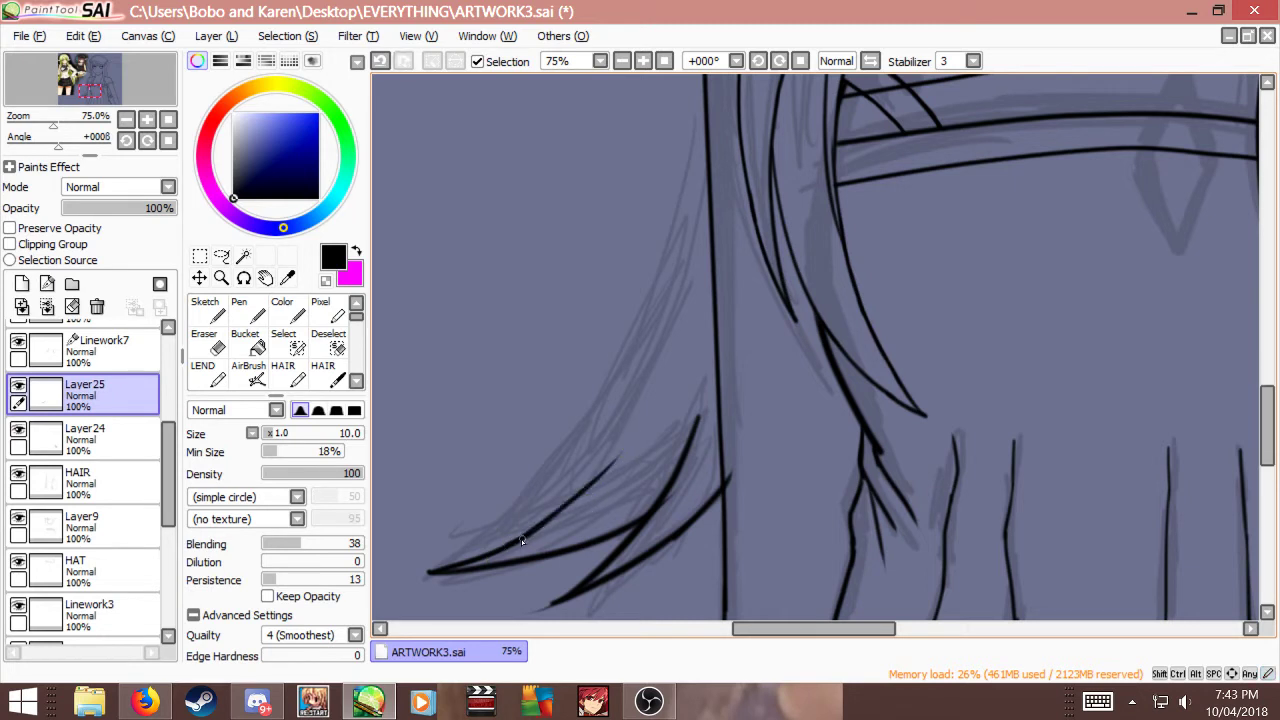
pyautogui.moveTo(521, 541); pyautogui.dragTo(642, 458)
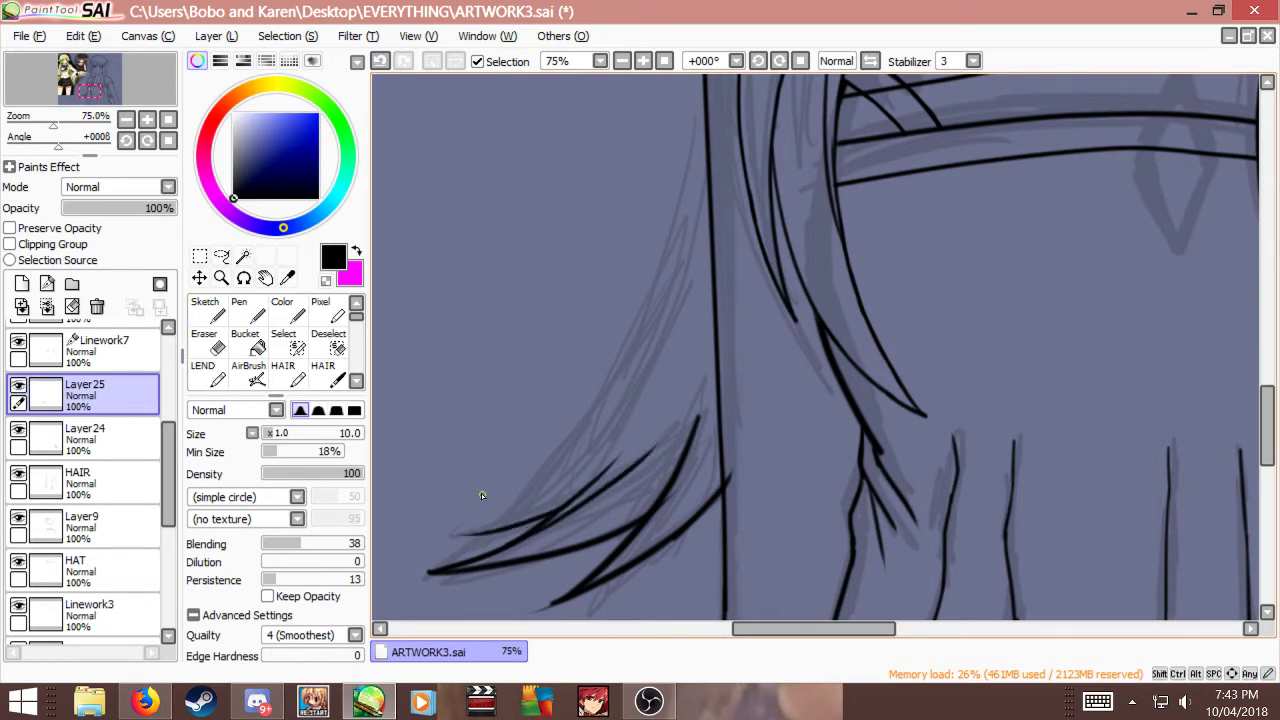
# Step: Ink the upper edge of the flared hair lock outside the arm, curving up from its outermost tip, with brush size 10
pyautogui.moveTo(541, 521)
pyautogui.mouseDown()
pyautogui.moveTo(437, 528)
pyautogui.moveTo(420, 543)
pyautogui.moveTo(602, 405)
pyautogui.mouseUp()
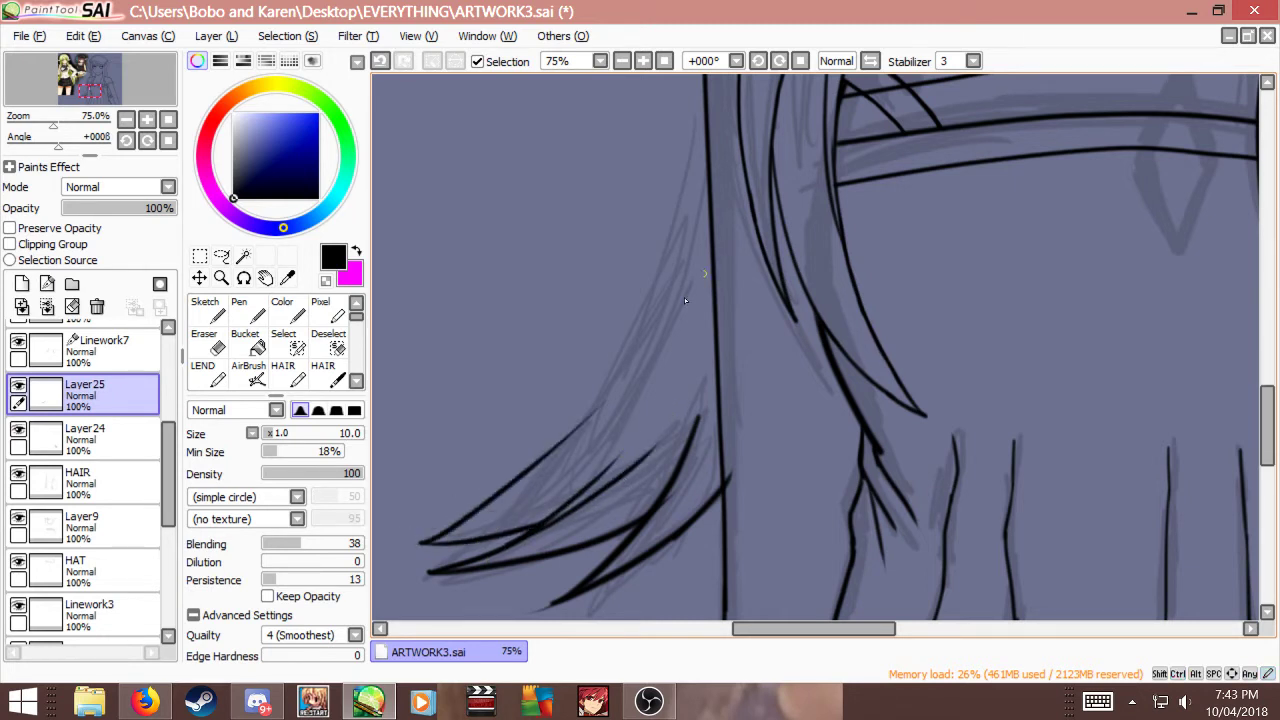
pyautogui.hotkey('ctrl', 'z')
pyautogui.moveTo(519, 496); pyautogui.dragTo(576, 426)
pyautogui.hotkey('ctrl', 'z')
pyautogui.moveTo(419, 543); pyautogui.dragTo(605, 406)
pyautogui.hotkey('ctrl', 'z')
pyautogui.moveTo(420, 543)
pyautogui.mouseDown()
pyautogui.moveTo(568, 464)
pyautogui.moveTo(615, 417)
pyautogui.mouseUp()
pyautogui.hotkey('ctrl', 'z')
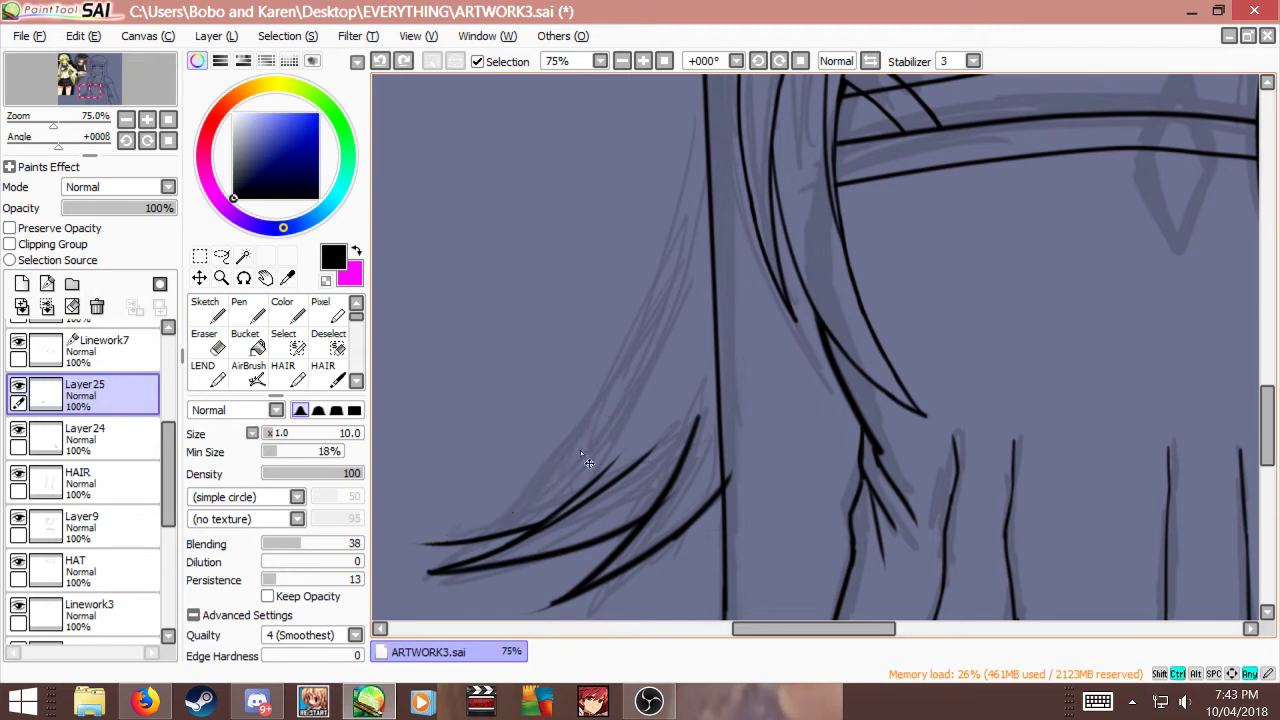
pyautogui.hotkey('ctrl', 'y')
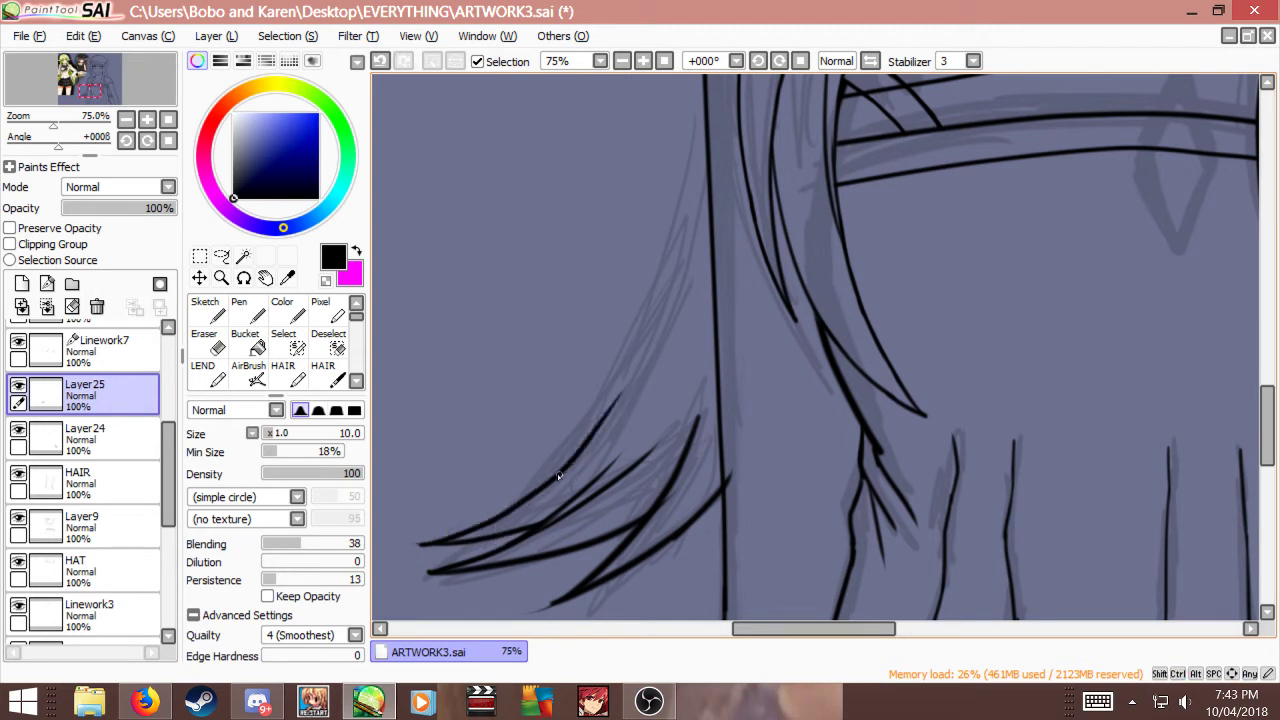
# Step: Lasso the new upper edge stroke of the flared lock and nudge it slightly up and outward with Transform
pyautogui.click(222, 256)
pyautogui.moveTo(651, 332); pyautogui.dragTo(630, 402)
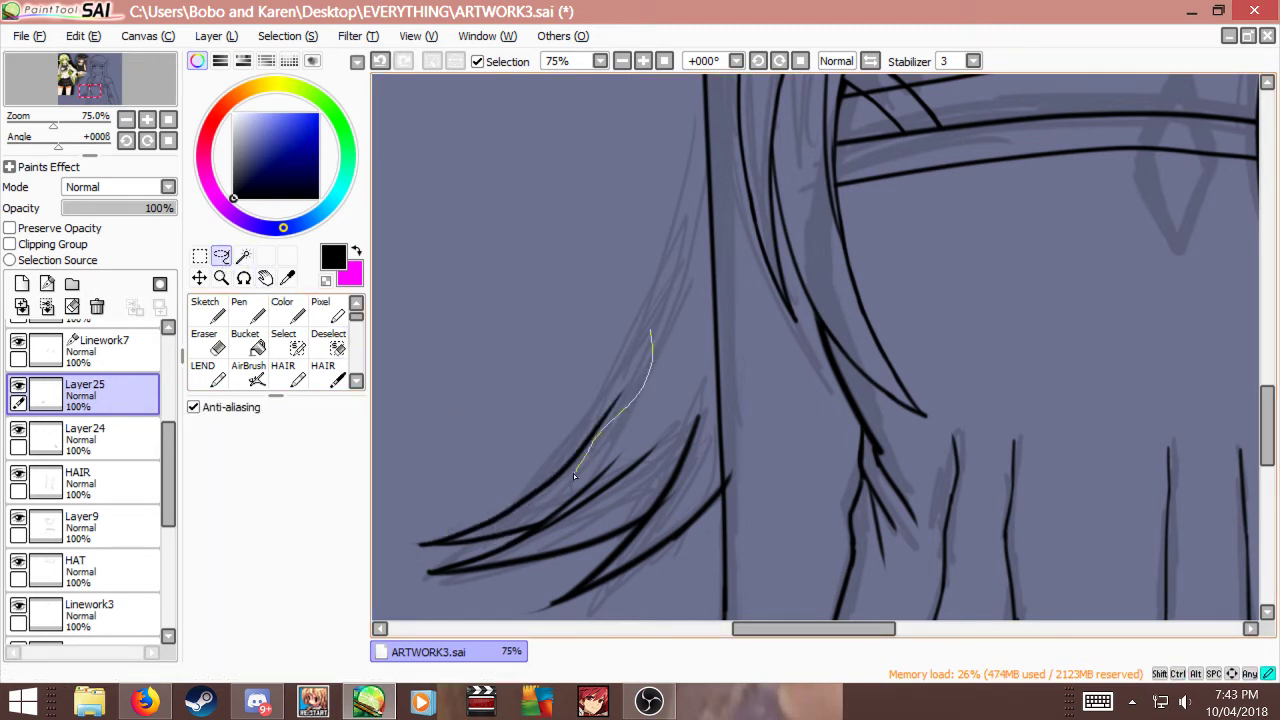
pyautogui.moveTo(522, 511); pyautogui.dragTo(524, 512)
pyautogui.moveTo(553, 338); pyautogui.dragTo(627, 334)
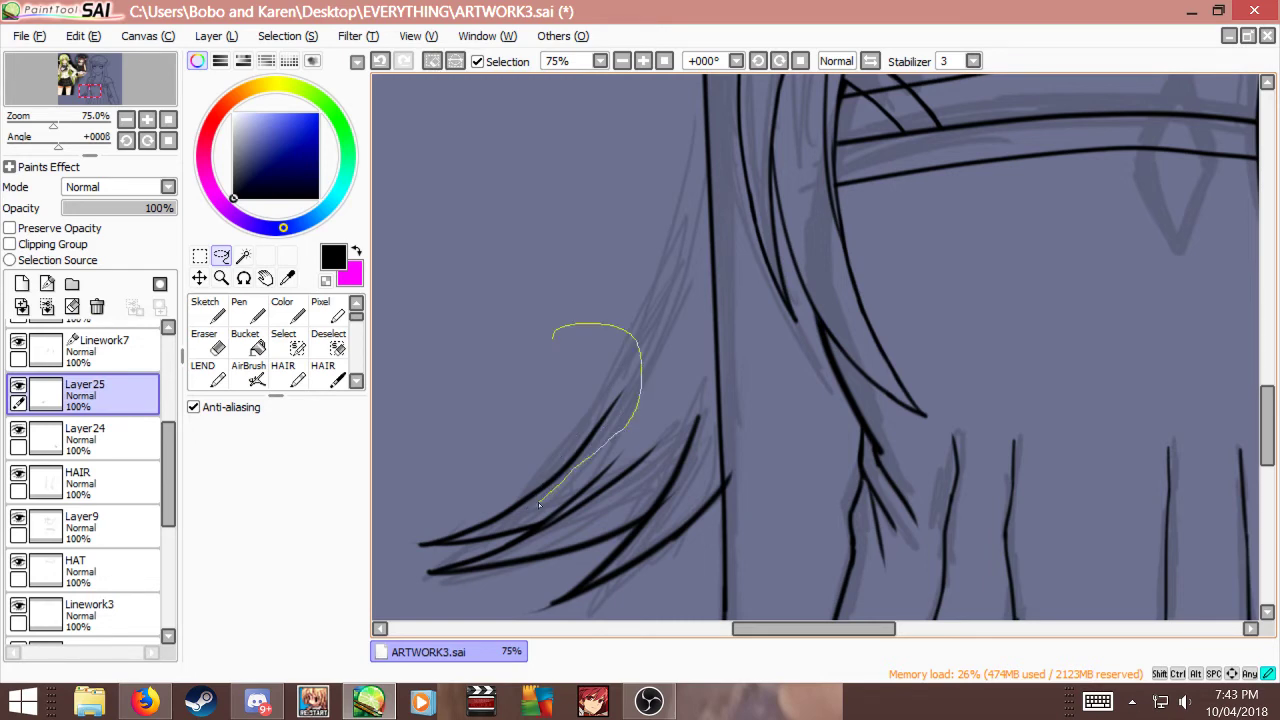
pyautogui.moveTo(453, 545); pyautogui.dragTo(452, 546)
pyautogui.hotkey('ctrl', 't')
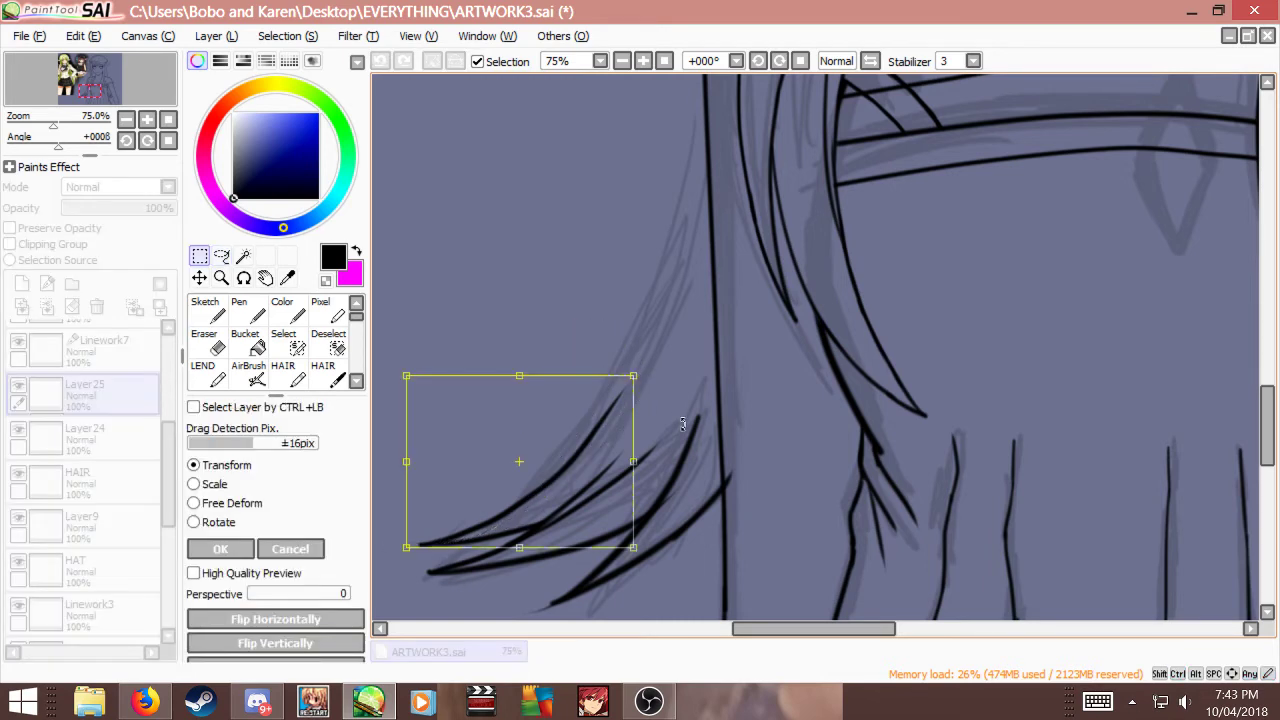
pyautogui.press('Return')
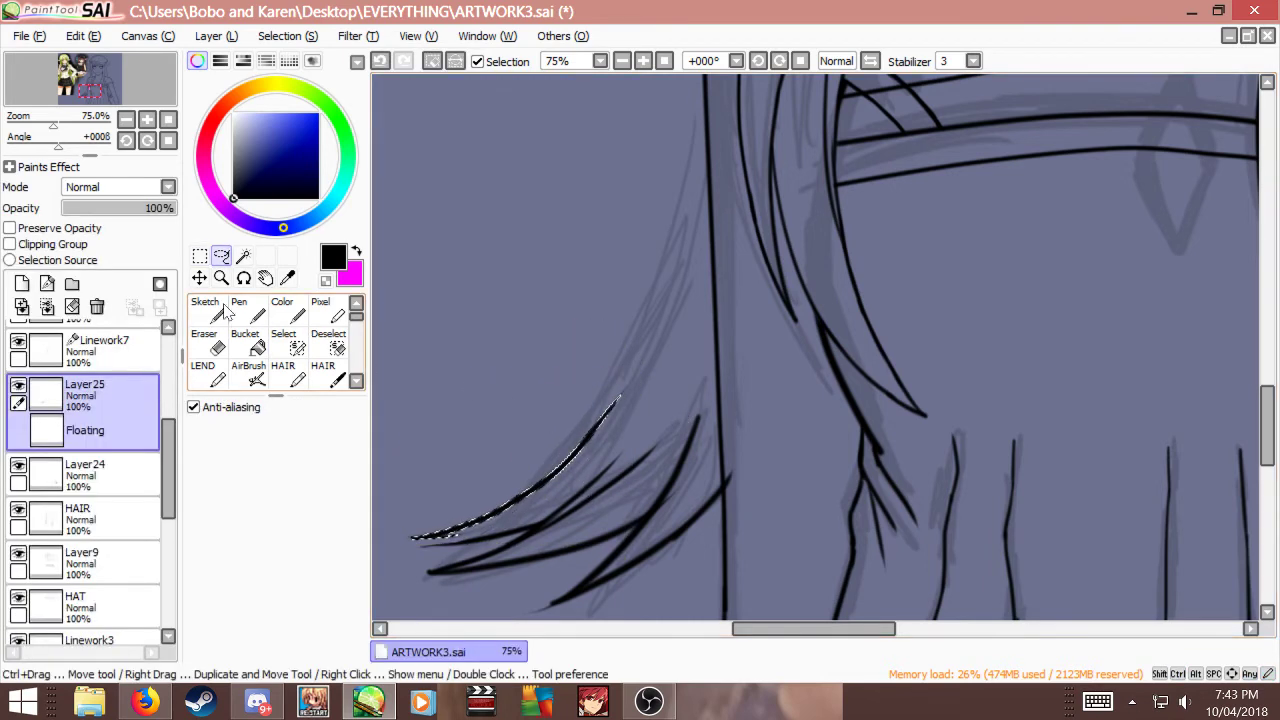
# Step: Erase the leftover end of the strand line just beneath the flared lock's uppermost tip, with eraser size 14
pyautogui.press('e')
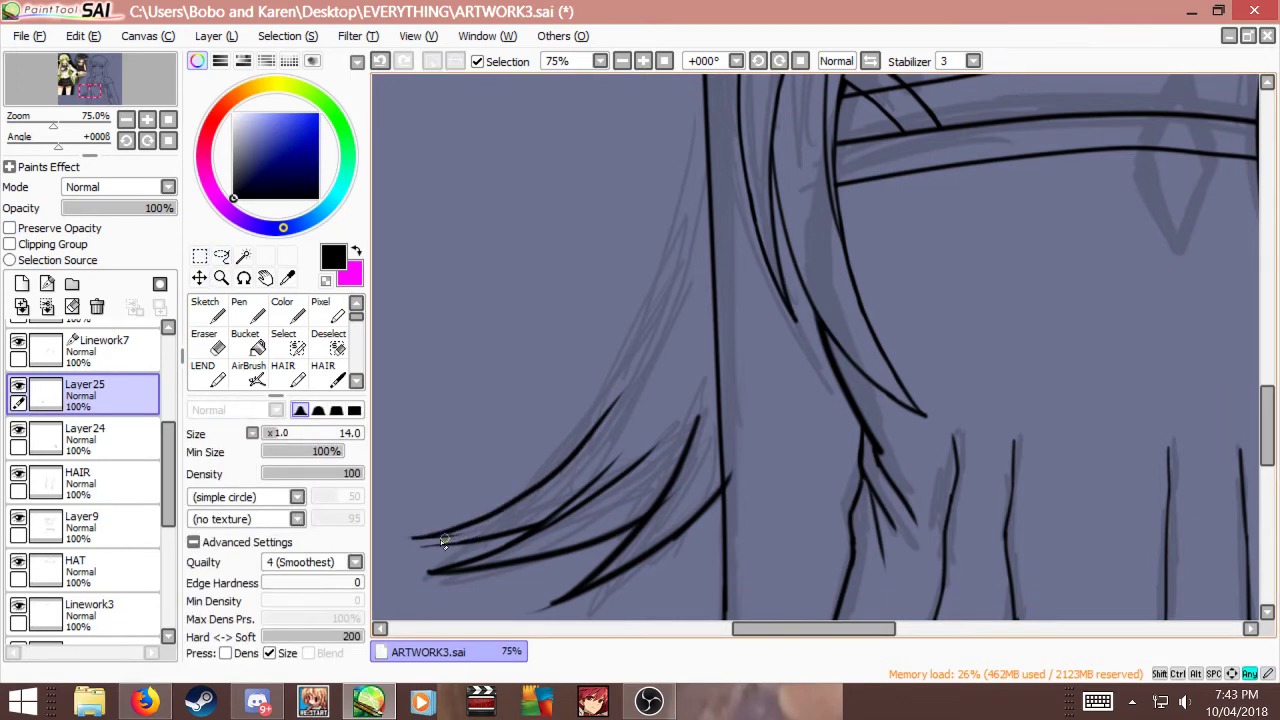
pyautogui.moveTo(436, 550); pyautogui.dragTo(488, 536)
pyautogui.press('End')
pyautogui.press('End')
pyautogui.press('End')
pyautogui.scroll(-1, 760, 455)
pyautogui.scroll(2, 510, 350)
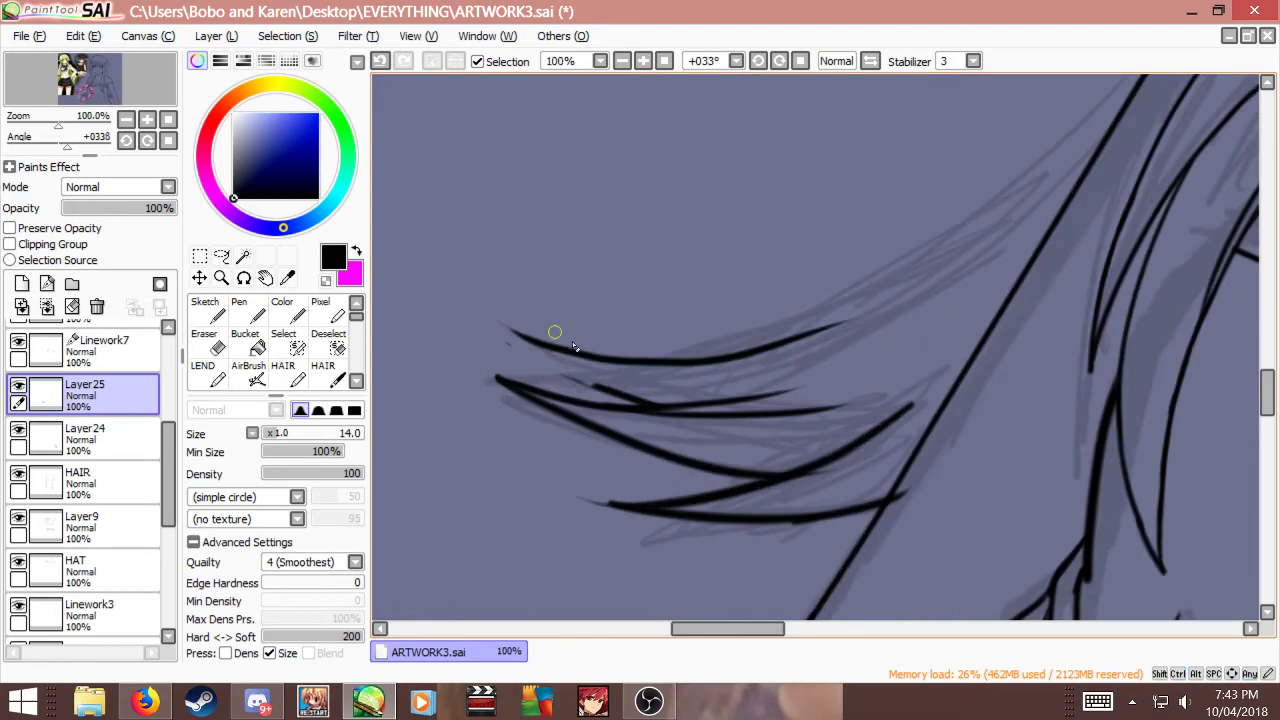
pyautogui.press('End')
pyautogui.press('End')
pyautogui.press('End')
pyautogui.moveTo(553, 159); pyautogui.dragTo(616, 256)
# Step: Ink a curved stroke closing the uppermost hair tip from its point to the strand below, with brush size 10
pyautogui.press('n')
pyautogui.moveTo(586, 202); pyautogui.dragTo(616, 258)
pyautogui.hotkey('ctrl', 'z')
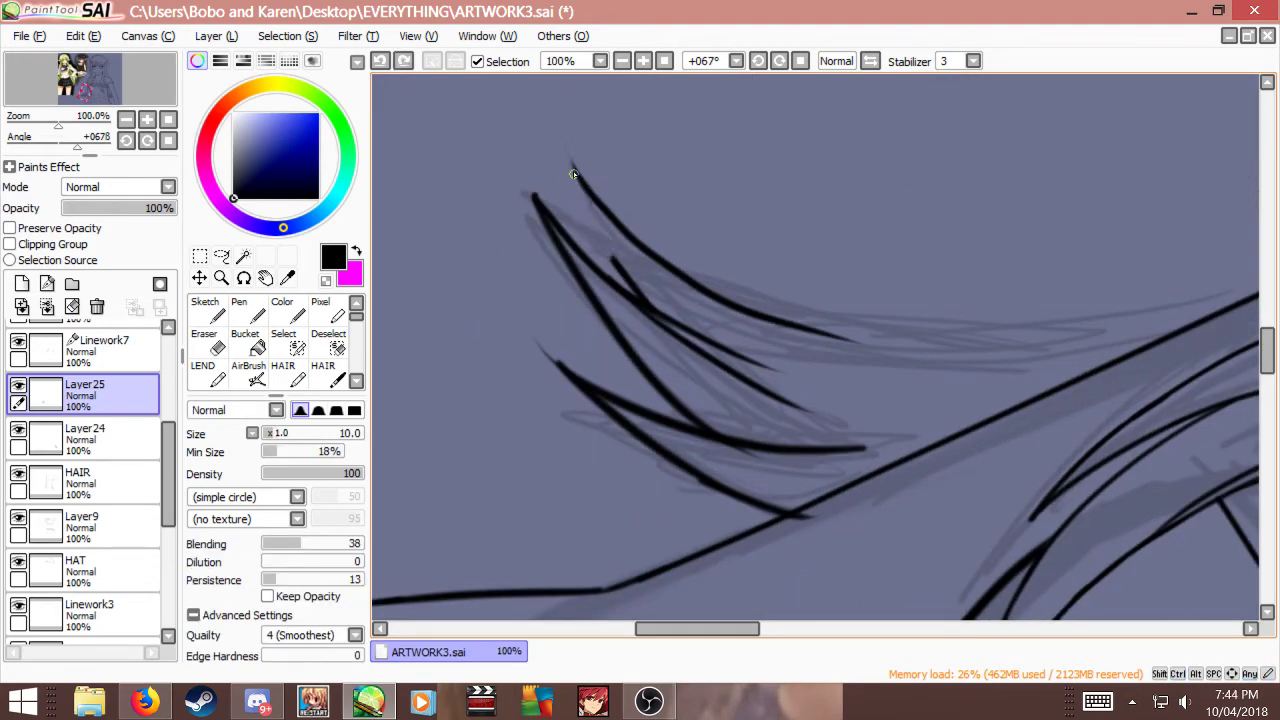
pyautogui.moveTo(569, 158); pyautogui.dragTo(616, 260)
pyautogui.hotkey('ctrl', 'z')
pyautogui.moveTo(580, 188); pyautogui.dragTo(613, 248)
pyautogui.press('e')
pyautogui.press('n')
pyautogui.moveTo(590, 205)
pyautogui.mouseDown()
pyautogui.moveTo(604, 243)
pyautogui.moveTo(567, 146)
pyautogui.moveTo(541, 192)
pyautogui.mouseUp()
pyautogui.press('e')
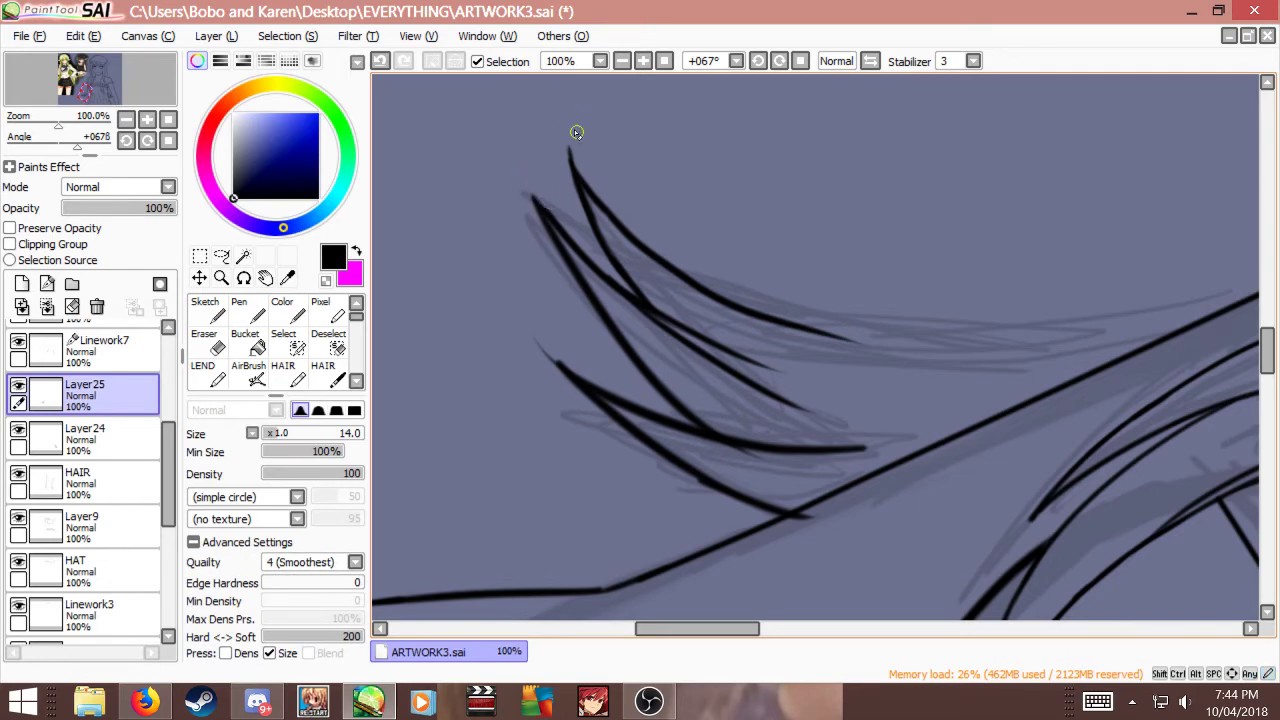
# Step: Examine the flared hair tips upright and within the whole figure
pyautogui.press('Delete')
pyautogui.press('Delete')
pyautogui.press('Delete')
pyautogui.press('Delete')
pyautogui.press('Delete')
pyautogui.press('Delete')
pyautogui.press('Delete')
pyautogui.press('Delete')
pyautogui.press('Delete')
pyautogui.press('Delete')
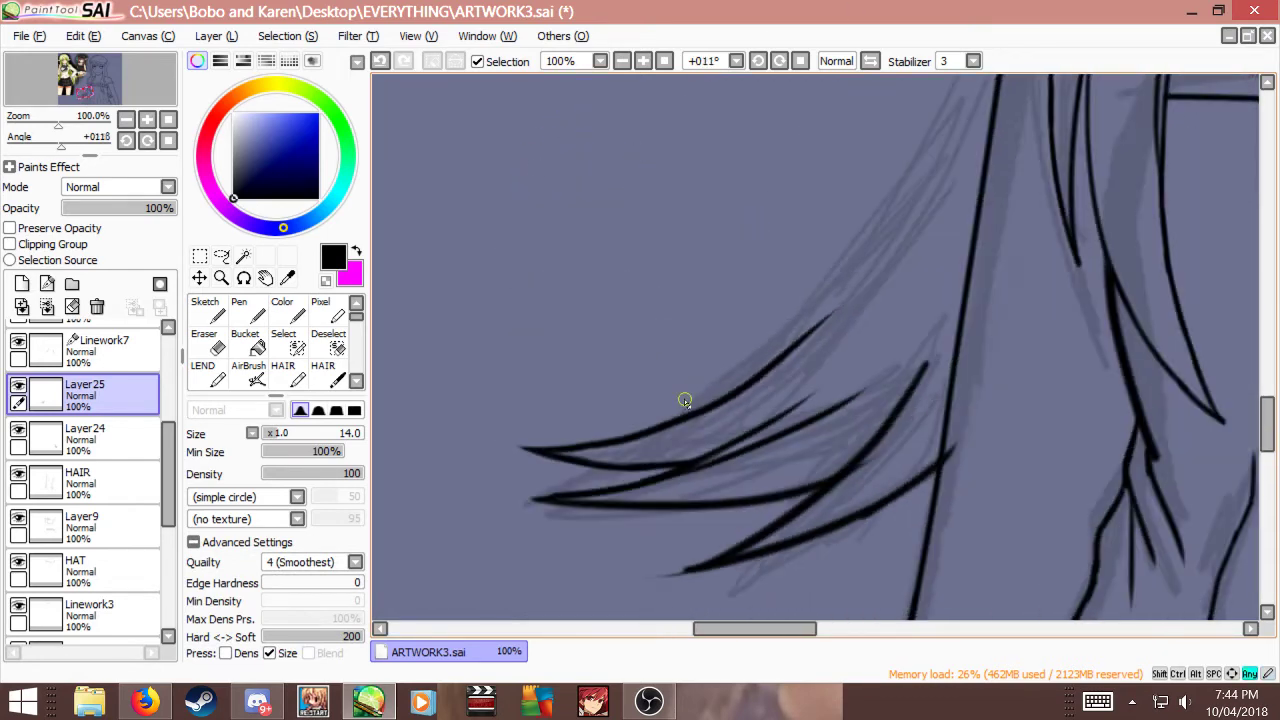
pyautogui.scroll(-3, 683, 400)
pyautogui.press('Delete')
pyautogui.press('Delete')
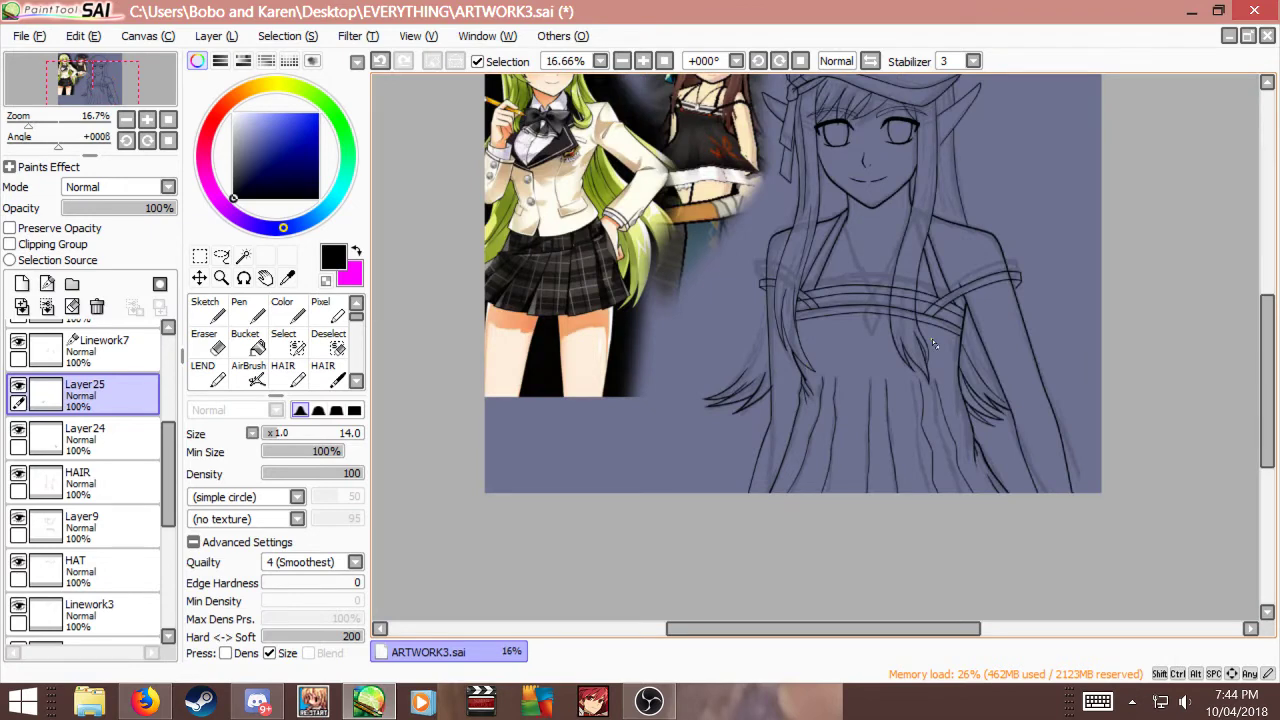
# Step: Create a linework layer above Layer25 and draw a size 8 curve extending the flared lock's upper edge to the arm outline
pyautogui.scroll(5, 933, 344)
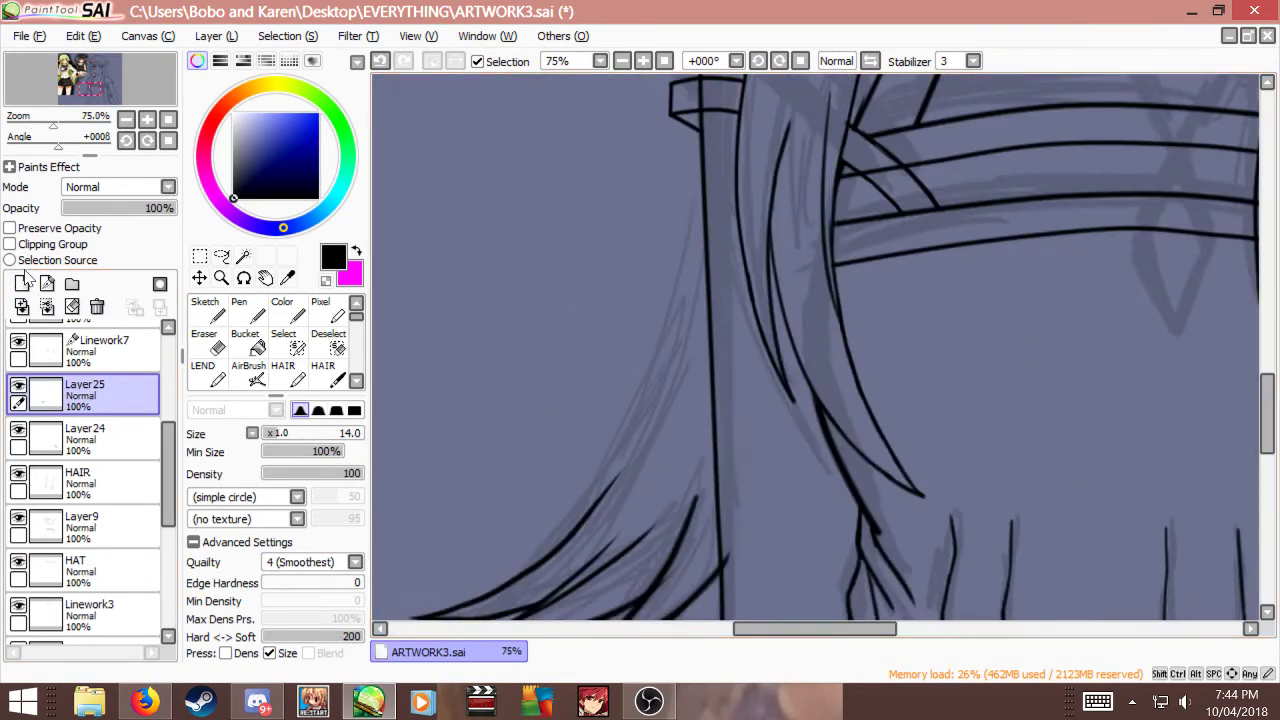
pyautogui.click(47, 283)
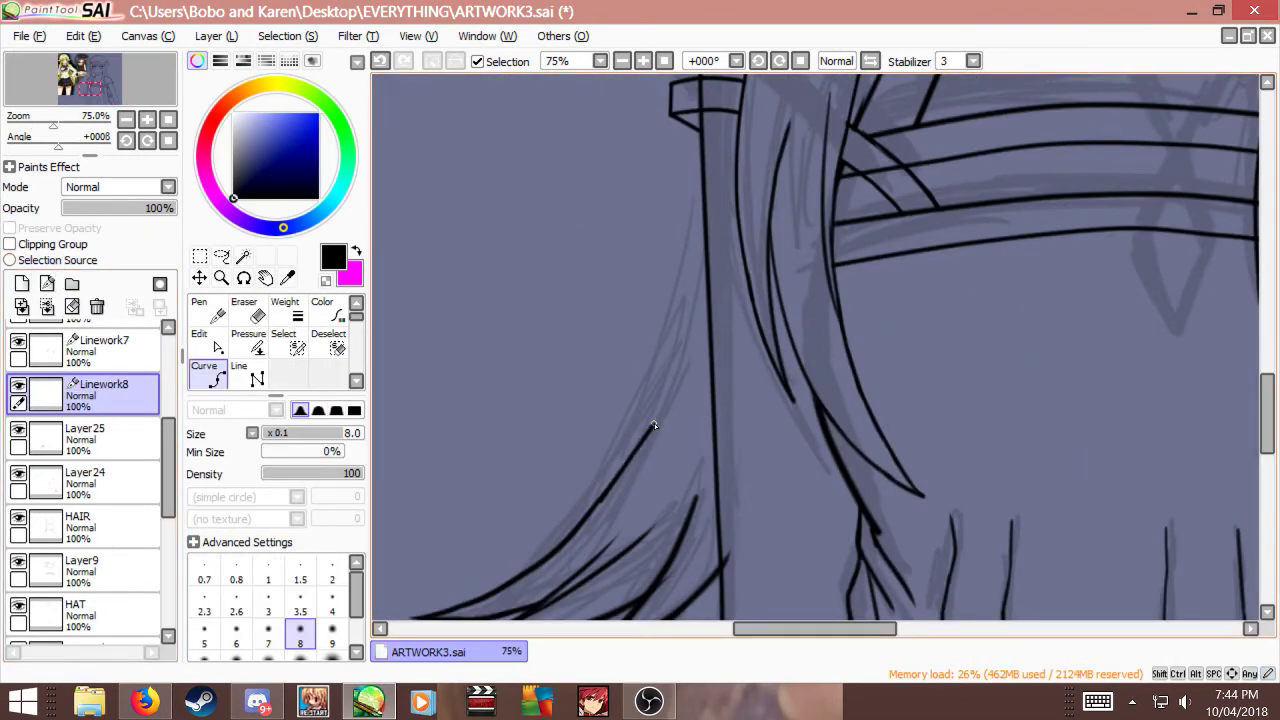
pyautogui.hotkey('ctrl', 'z')
pyautogui.click(601, 501)
pyautogui.click(632, 455)
pyautogui.hotkey('ctrl', 'z')
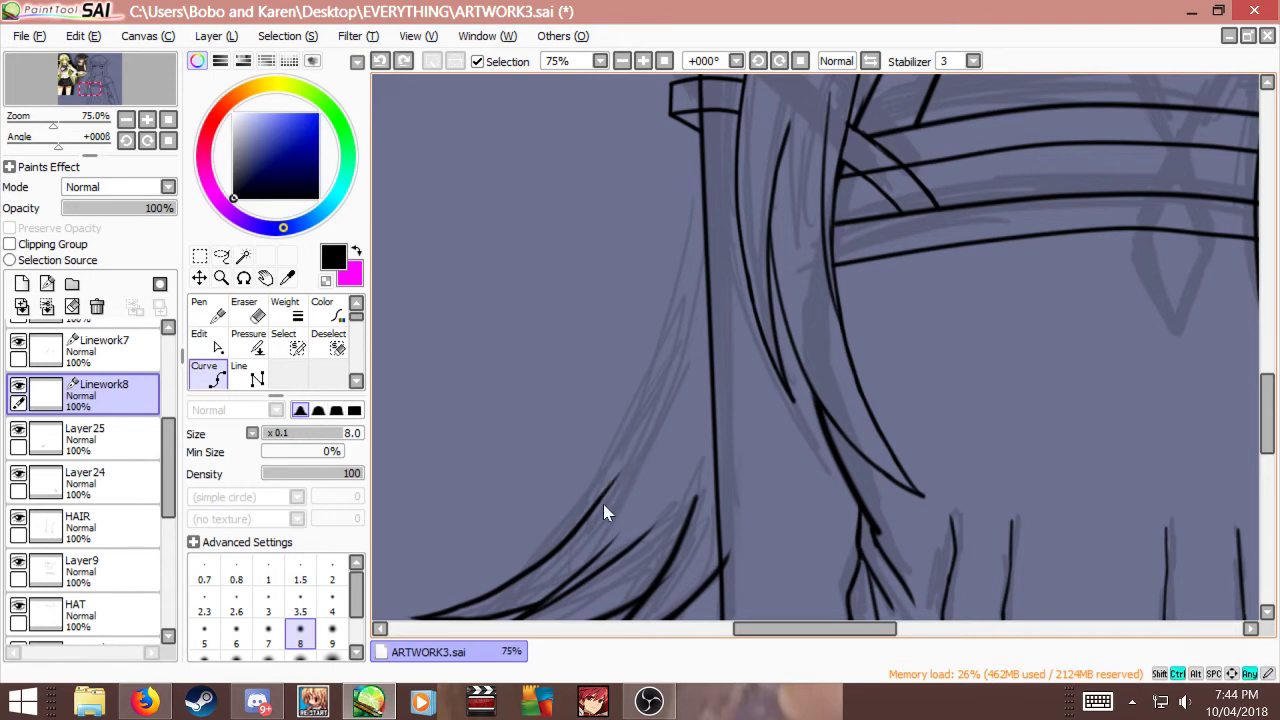
pyautogui.click(604, 493)
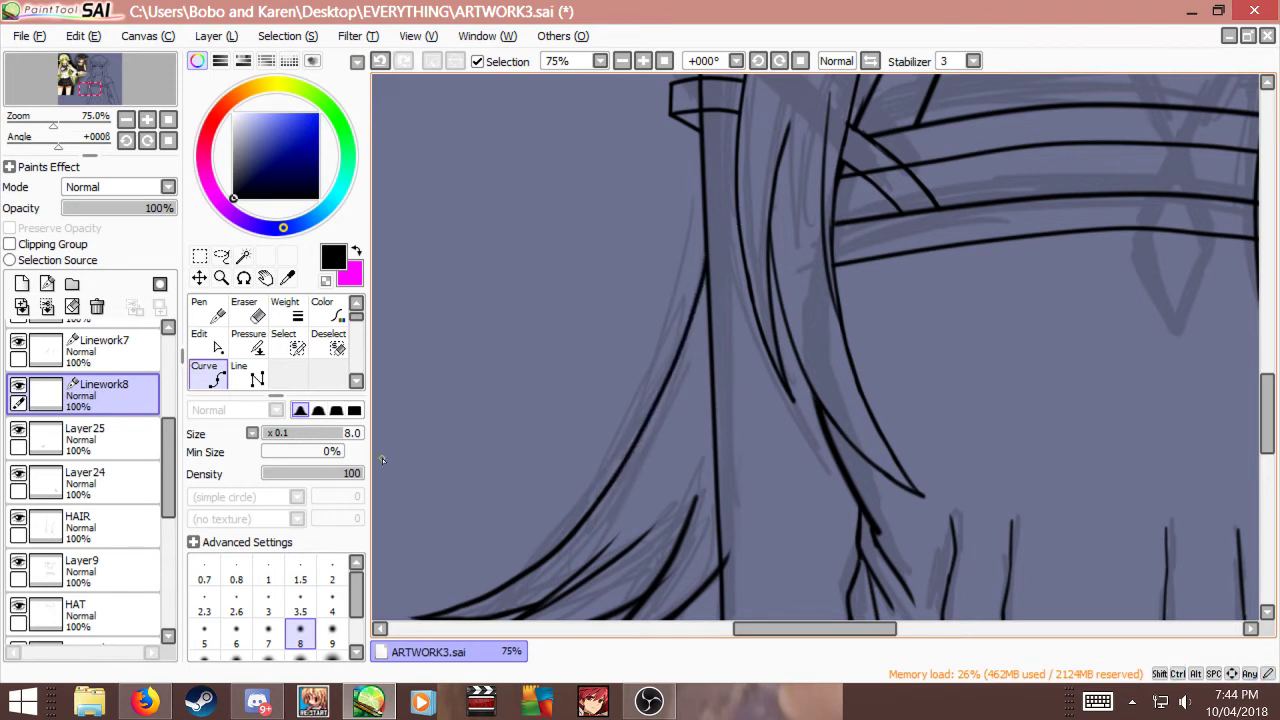
# Step: Merge Linework8, Layer25 and Layer24 down into the HAIR layer
pyautogui.scroll(-5, 813, 287)
pyautogui.scroll(2, 813, 287)
pyautogui.scroll(-2, 813, 287)
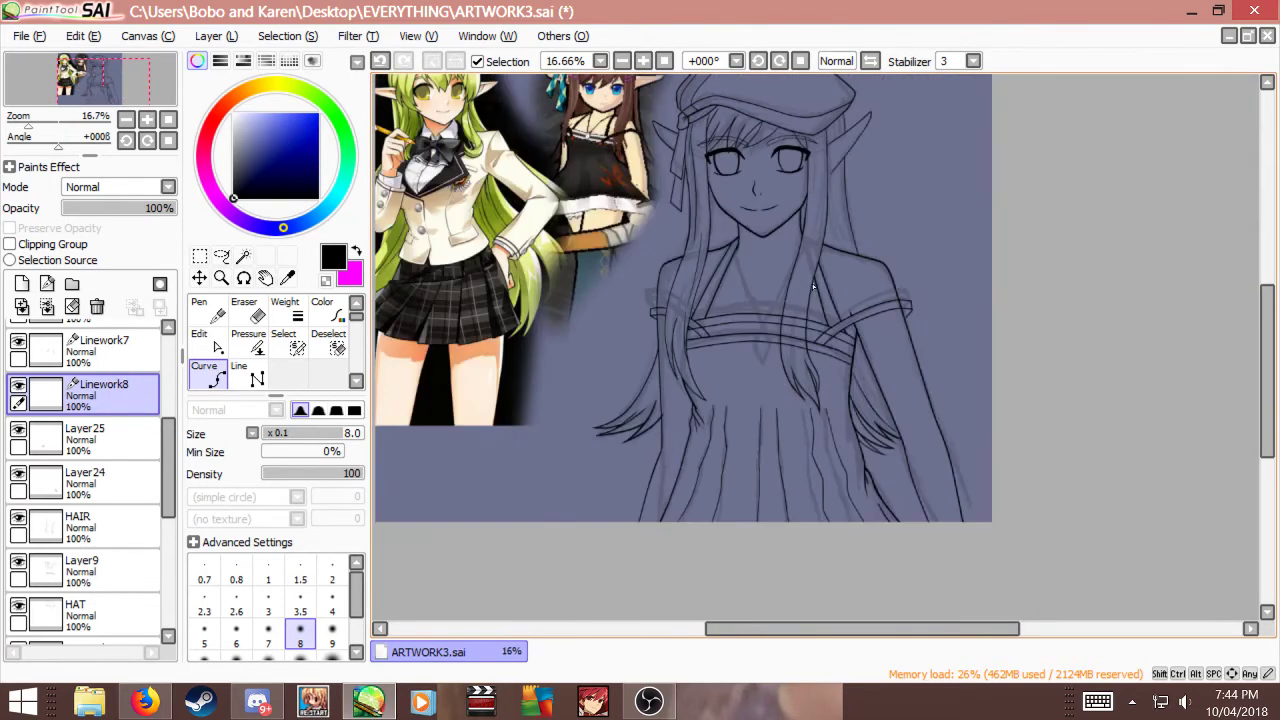
pyautogui.scroll(2, 751, 409)
pyautogui.scroll(-2, 758, 317)
pyautogui.scroll(1, 758, 317)
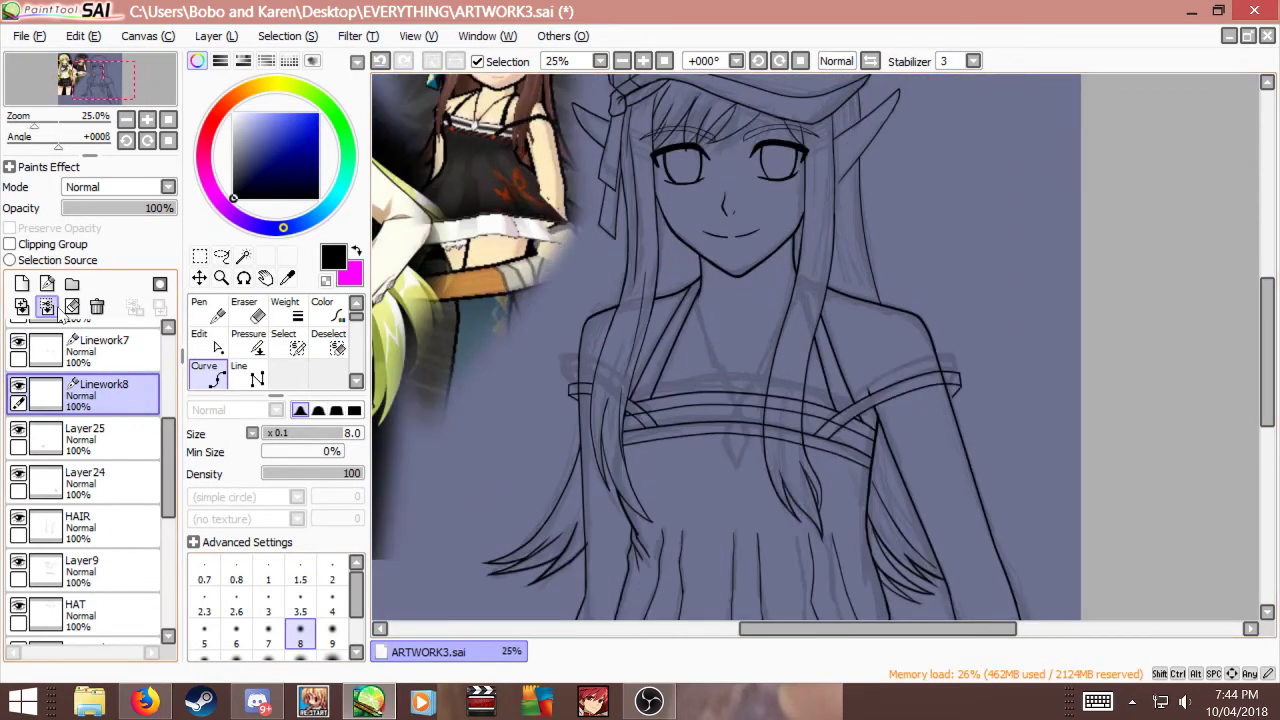
pyautogui.click(47, 308)
pyautogui.click(47, 308)
pyautogui.click(18, 386)
pyautogui.click(18, 386)
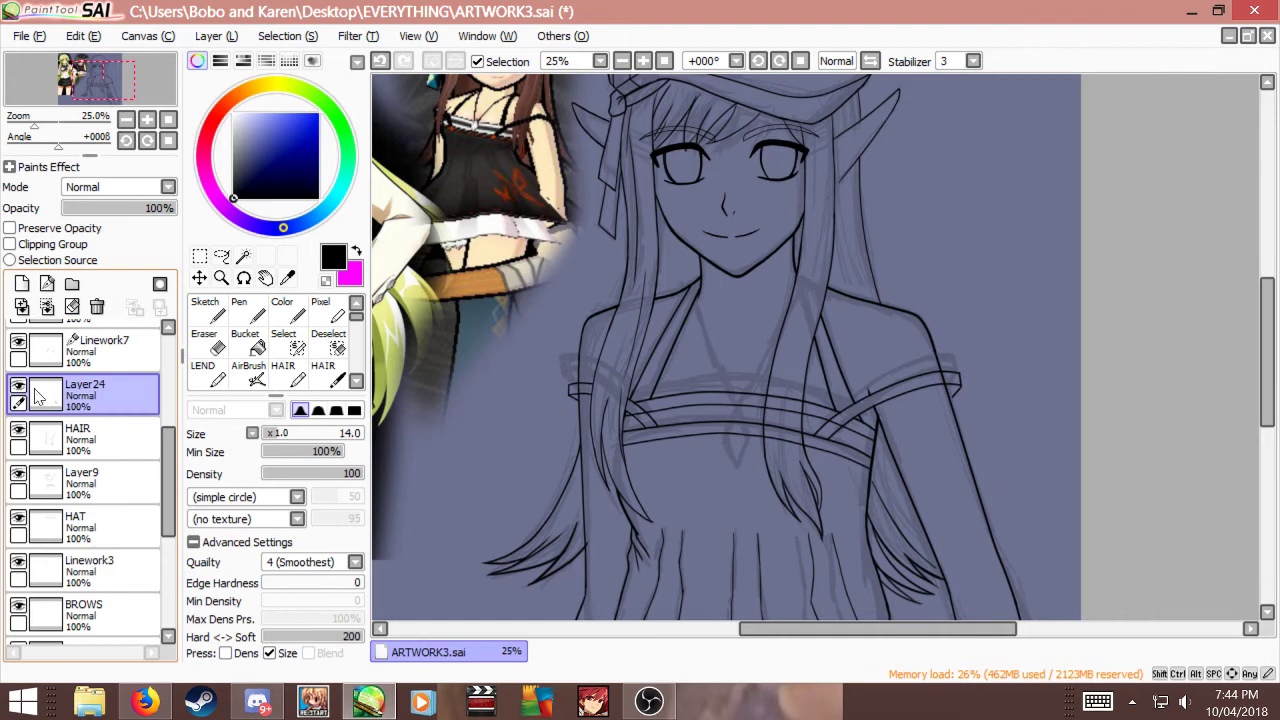
pyautogui.click(47, 308)
# Step: Rename the HAT layer as 99 and make the HAIR layer active
pyautogui.doubleClick(119, 490)
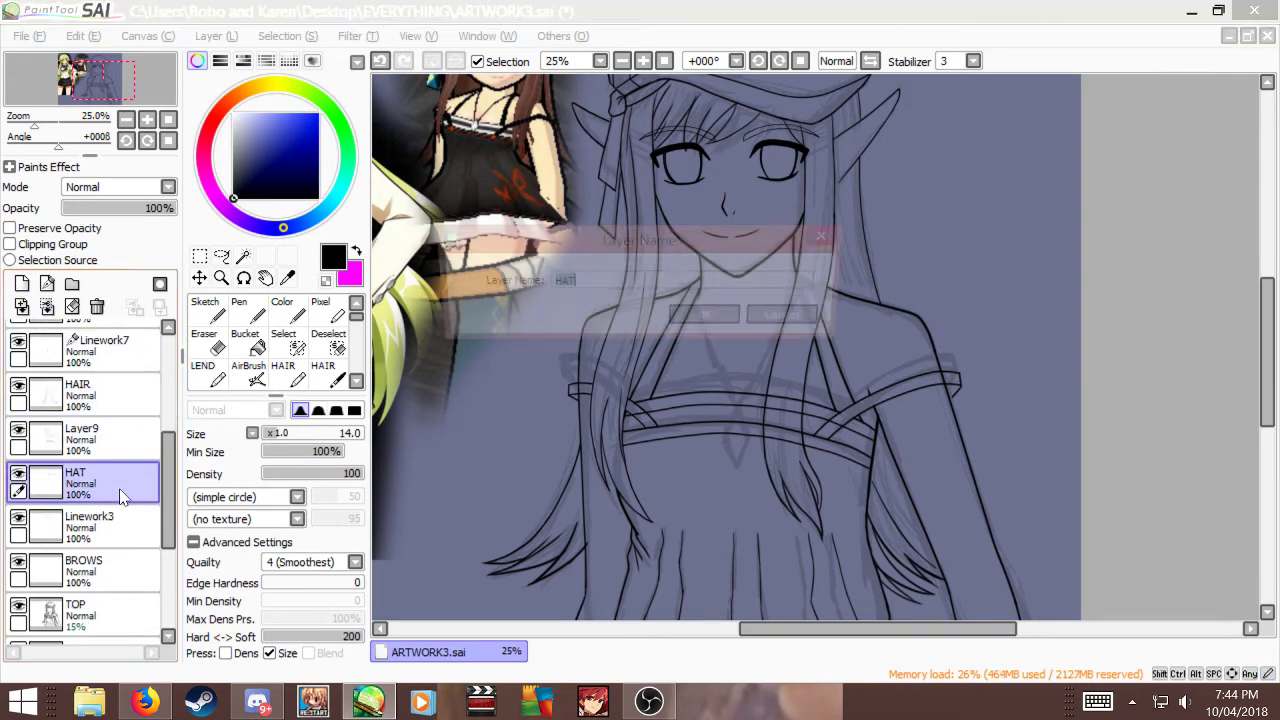
pyautogui.press('Return')
pyautogui.click(82, 408)
# Step: Lasso the upper hair strands between torso and arm and enlarge them outward past the arm outline with Transform
pyautogui.scroll(-1, 501, 356)
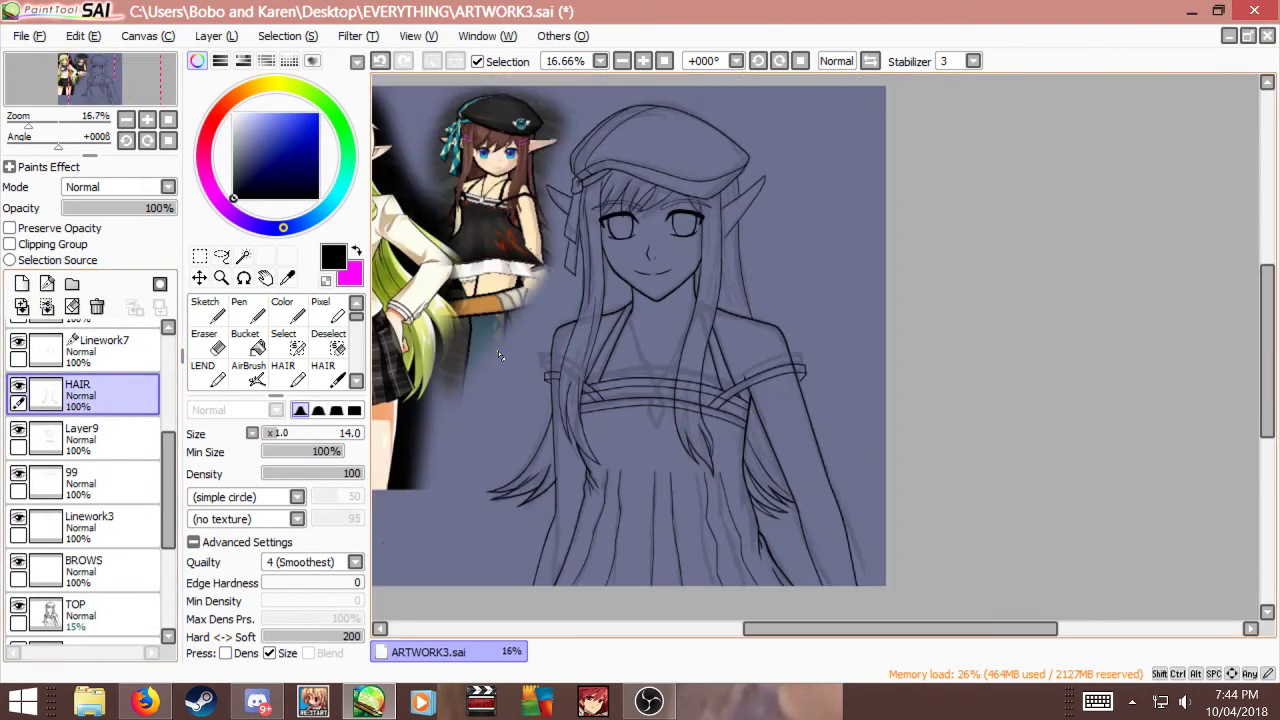
pyautogui.scroll(1, 711, 390)
pyautogui.scroll(-1, 645, 425)
pyautogui.scroll(3, 754, 550)
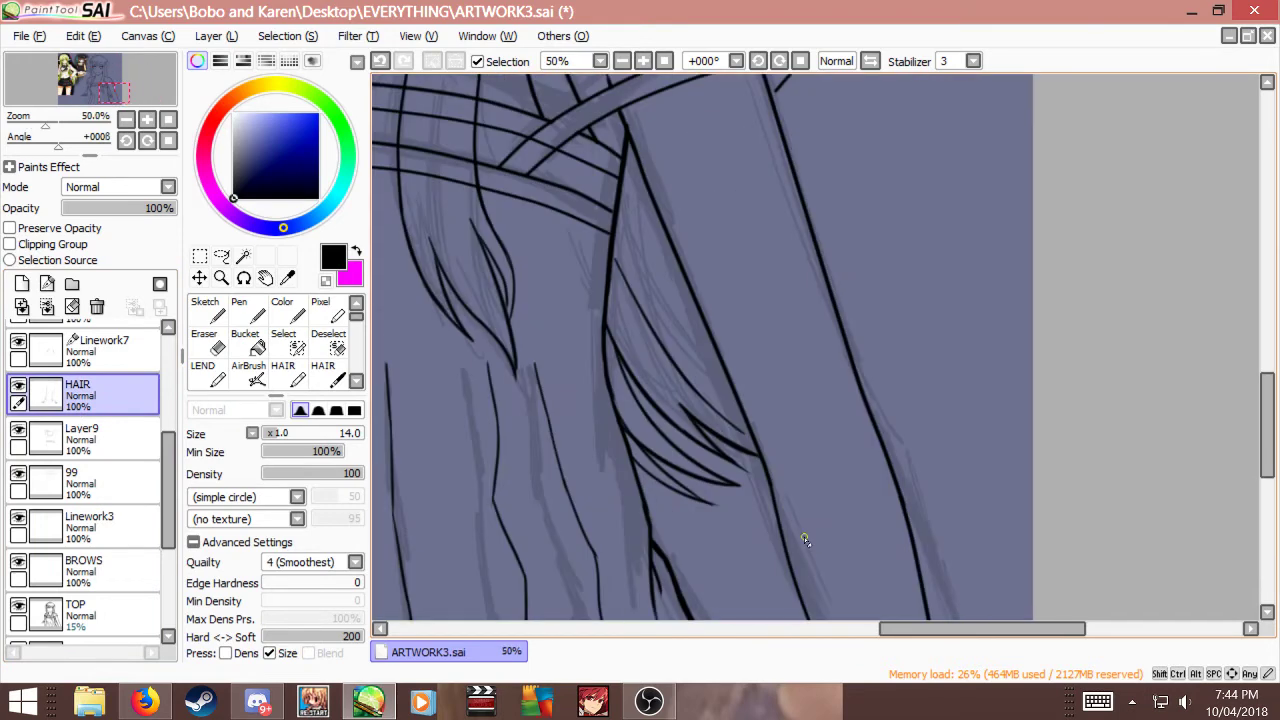
pyautogui.scroll(-1, 812, 508)
pyautogui.scroll(2, 788, 496)
pyautogui.click(221, 256)
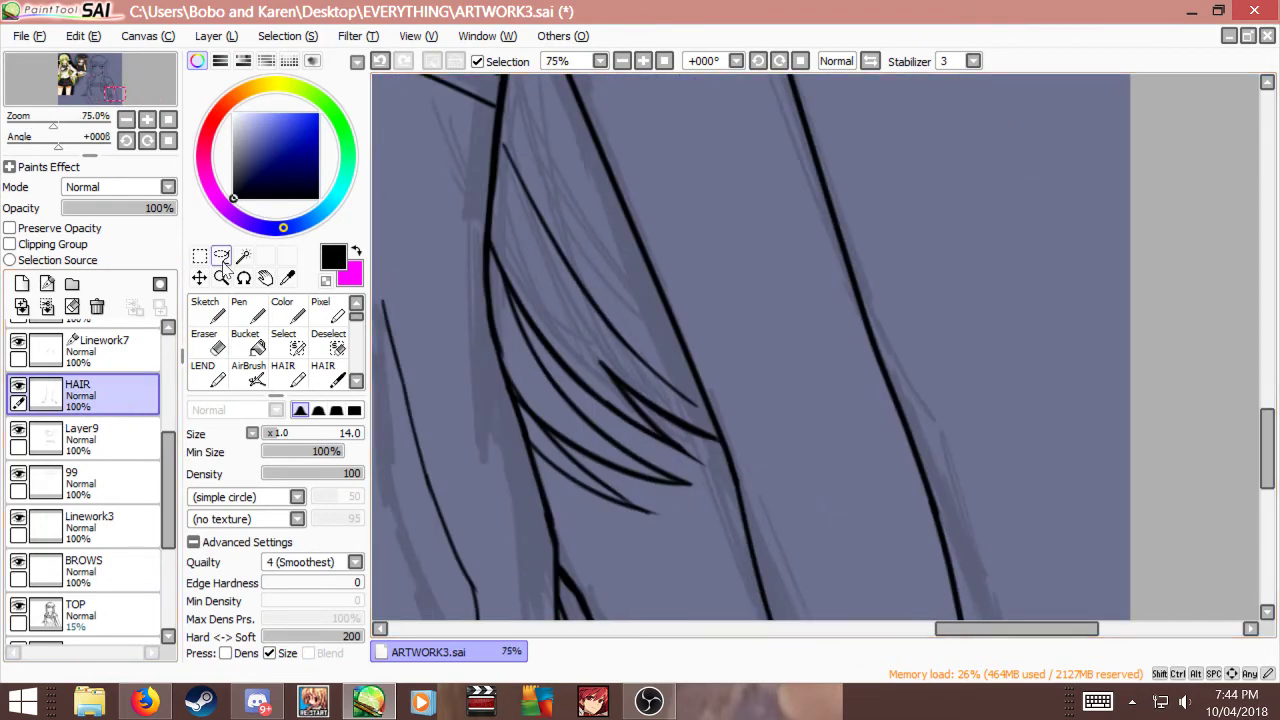
pyautogui.moveTo(485, 143)
pyautogui.mouseDown()
pyautogui.moveTo(527, 121)
pyautogui.moveTo(762, 318)
pyautogui.mouseUp()
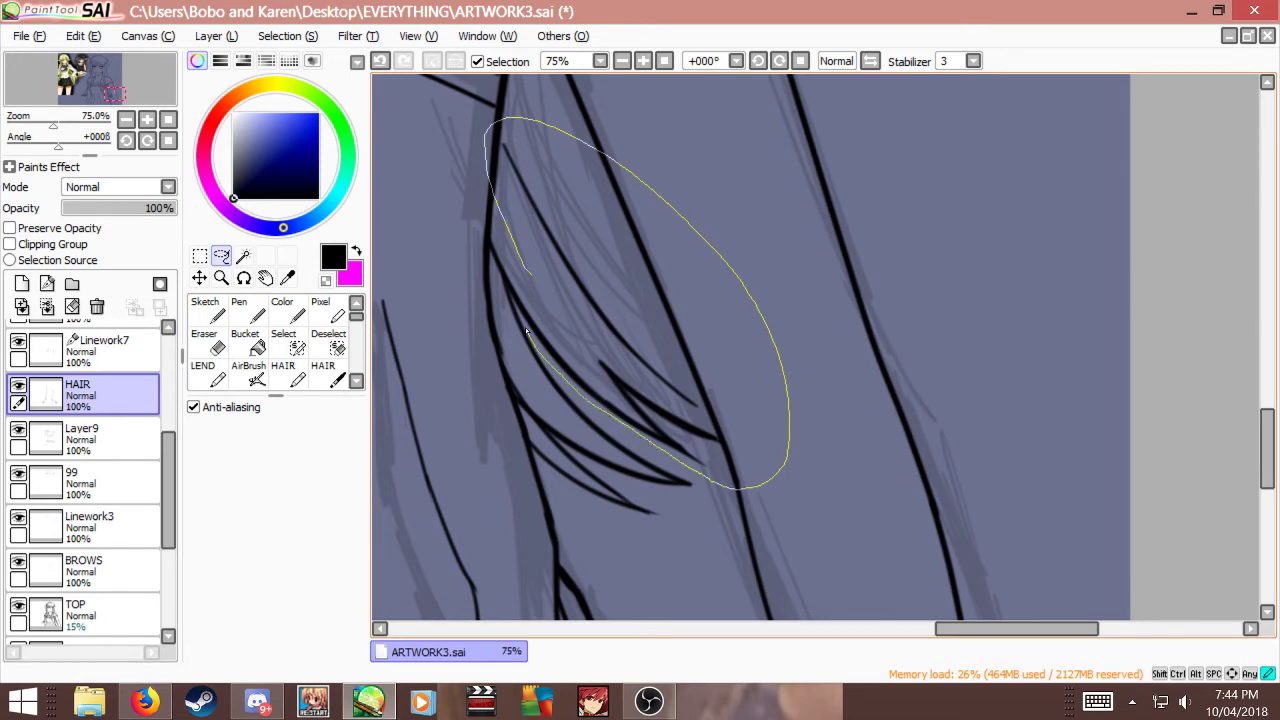
pyautogui.moveTo(471, 205); pyautogui.dragTo(480, 150)
pyautogui.hotkey('ctrl', 't')
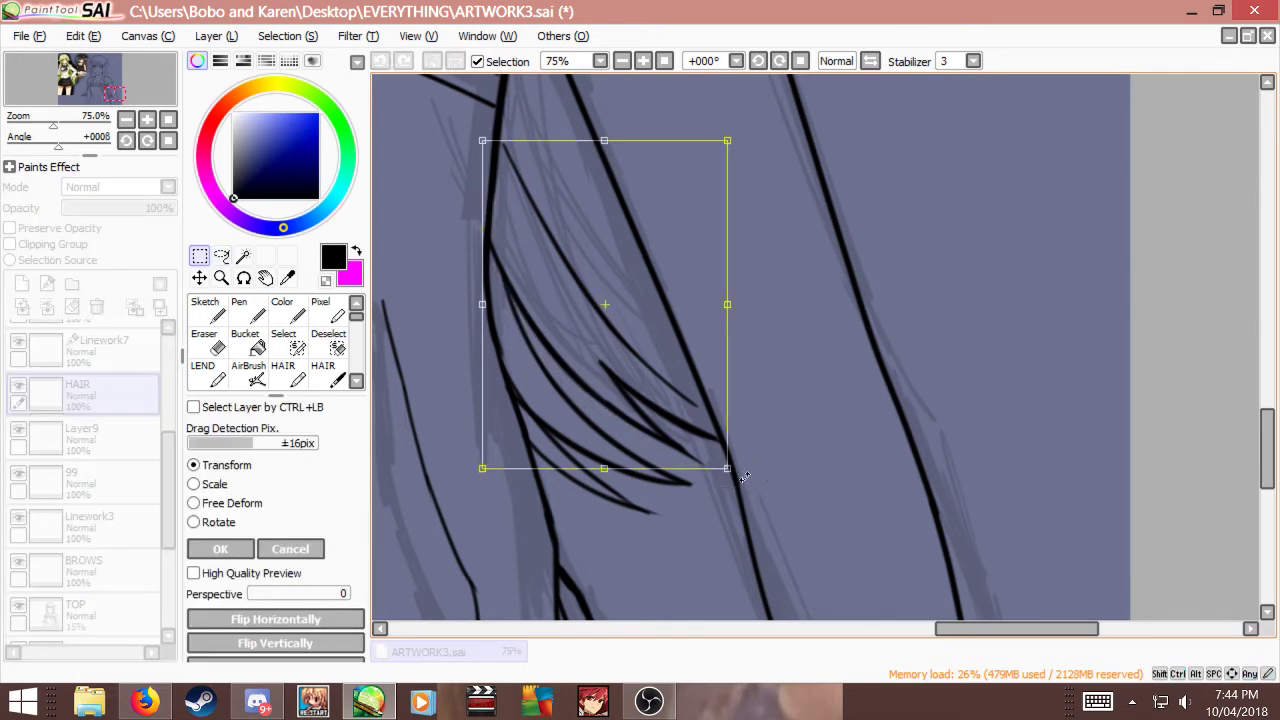
pyautogui.moveTo(766, 467); pyautogui.dragTo(806, 512)
pyautogui.press('Return')
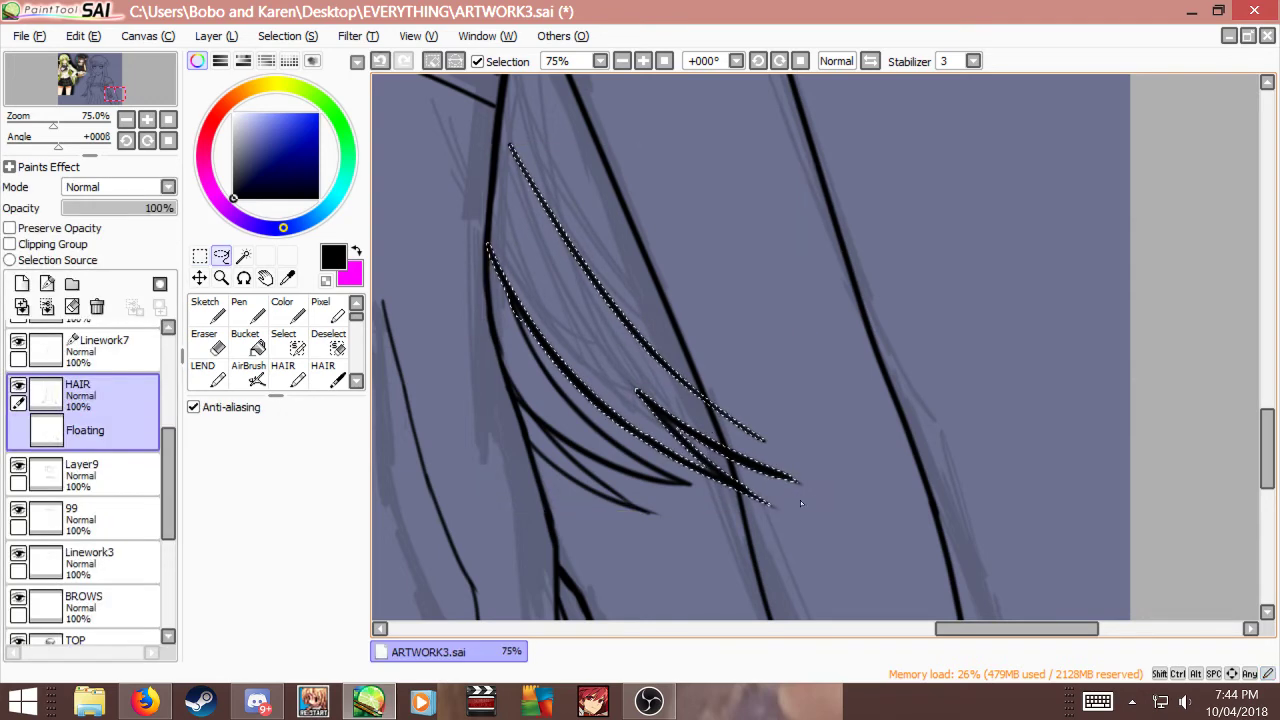
pyautogui.click(203, 257)
pyautogui.click(820, 335)
# Step: Erase the enlarged strands' tips where they overlap the arm, with eraser size 30
pyautogui.press('e')
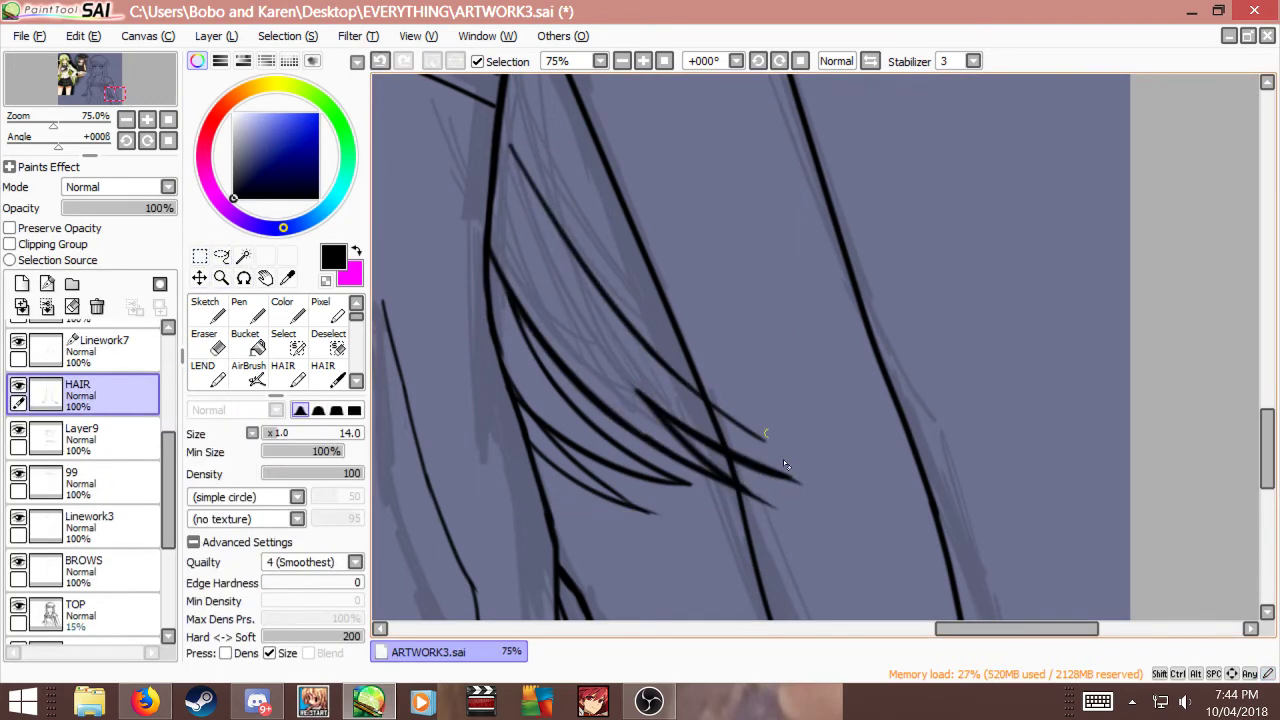
pyautogui.press(']')
pyautogui.press(']')
pyautogui.press(']')
pyautogui.moveTo(751, 429)
pyautogui.mouseDown()
pyautogui.moveTo(751, 488)
pyautogui.moveTo(771, 474)
pyautogui.mouseUp()
pyautogui.moveTo(741, 398); pyautogui.dragTo(742, 466)
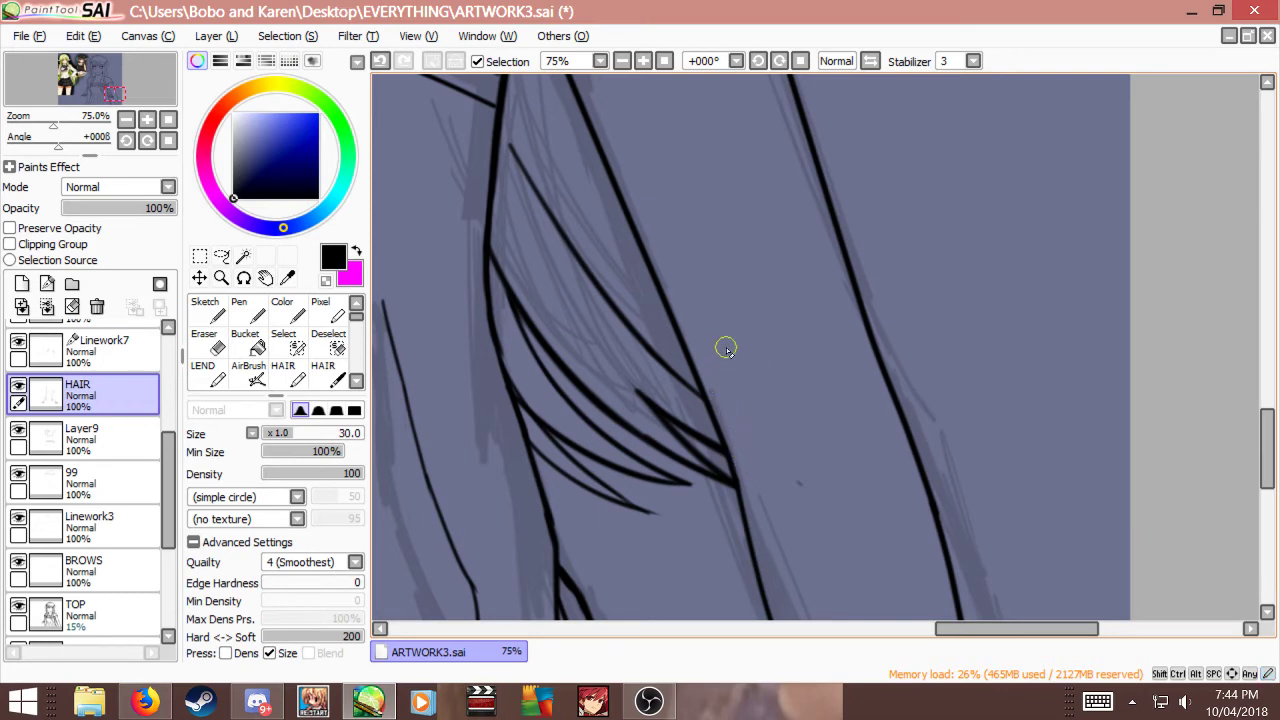
# Step: Lasso the loose hair lock hanging outside the character's right arm and shift it slightly downward with Transform
pyautogui.scroll(-5, 737, 340)
pyautogui.scroll(4, 754, 383)
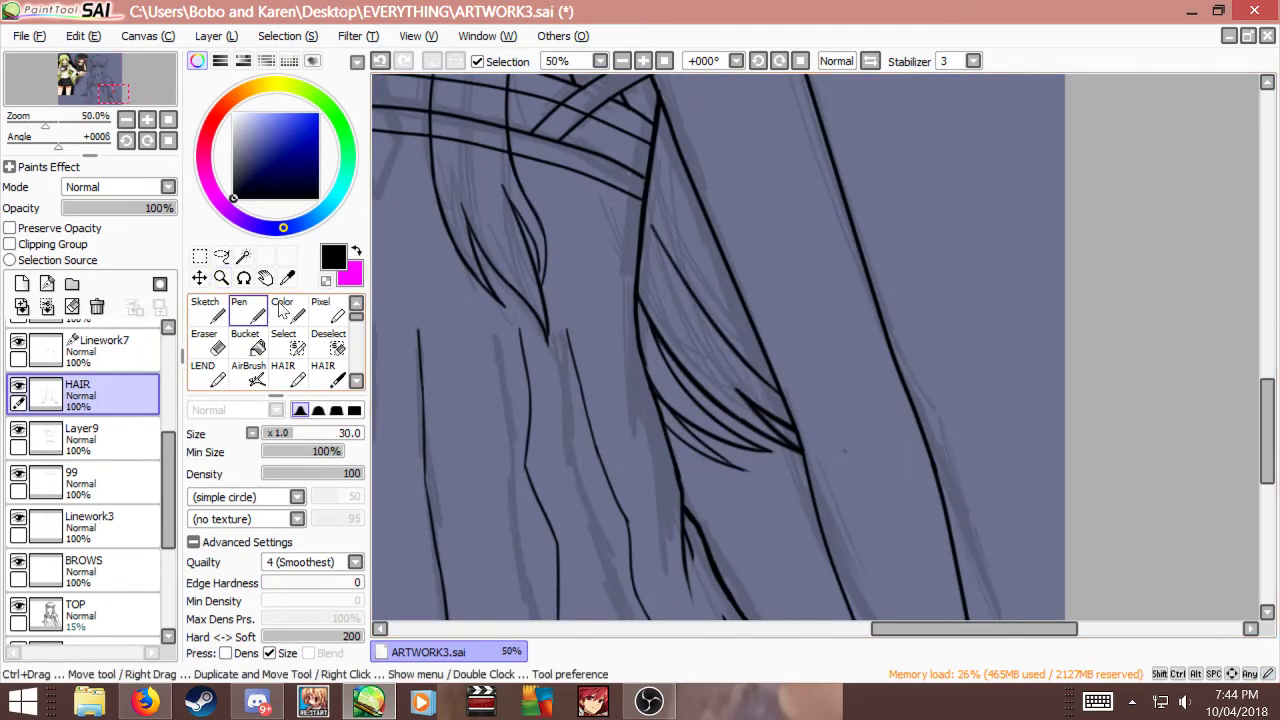
pyautogui.scroll(-3, 660, 247)
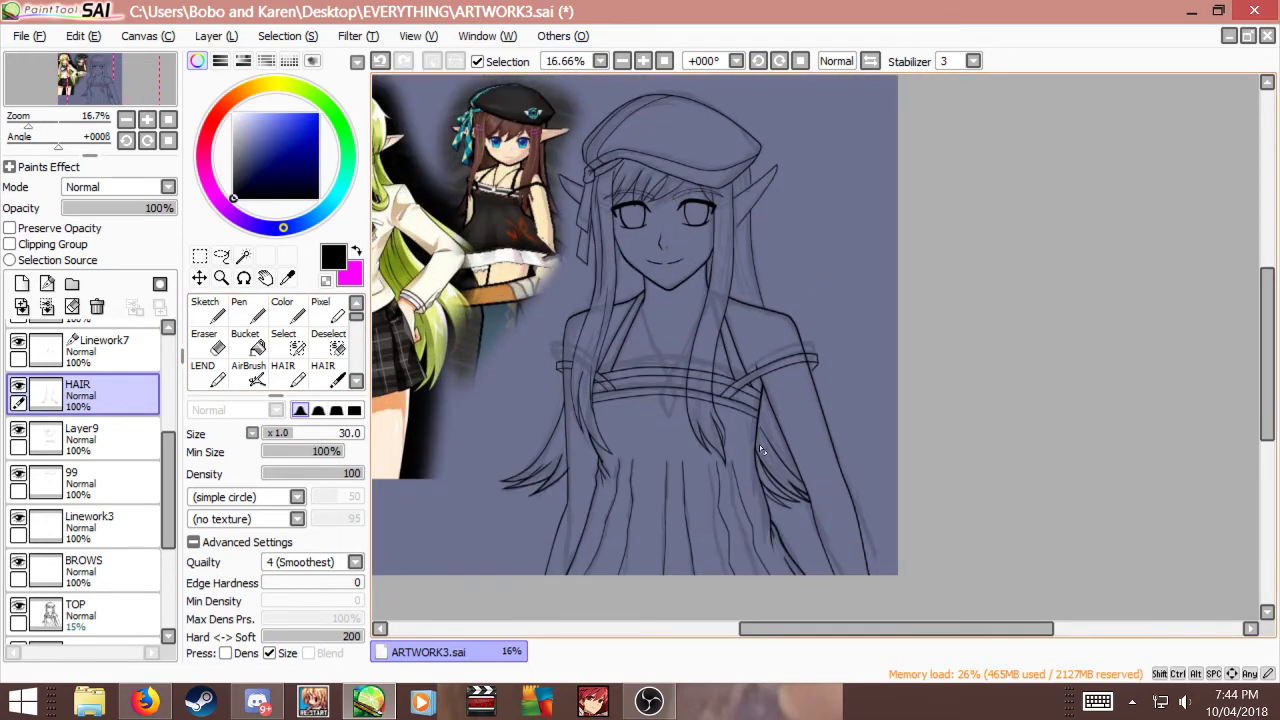
pyautogui.scroll(2, 759, 444)
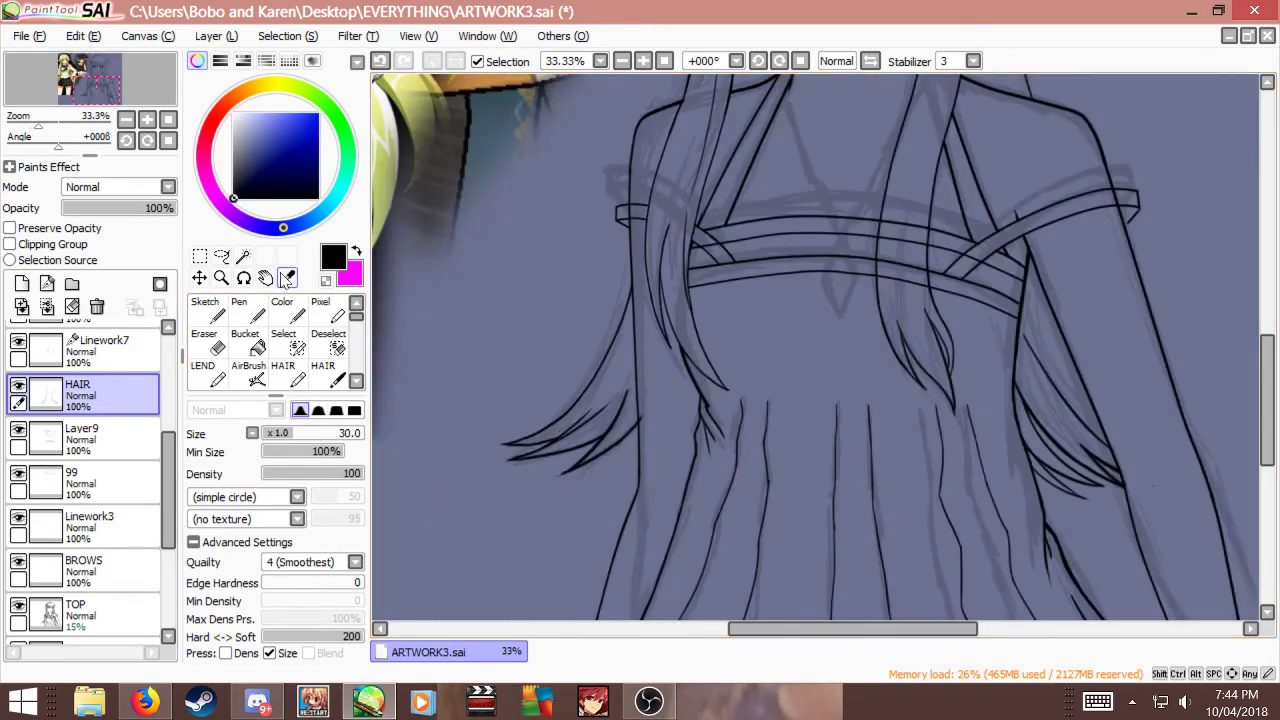
pyautogui.click(200, 256)
pyautogui.scroll(1, 645, 378)
pyautogui.click(221, 256)
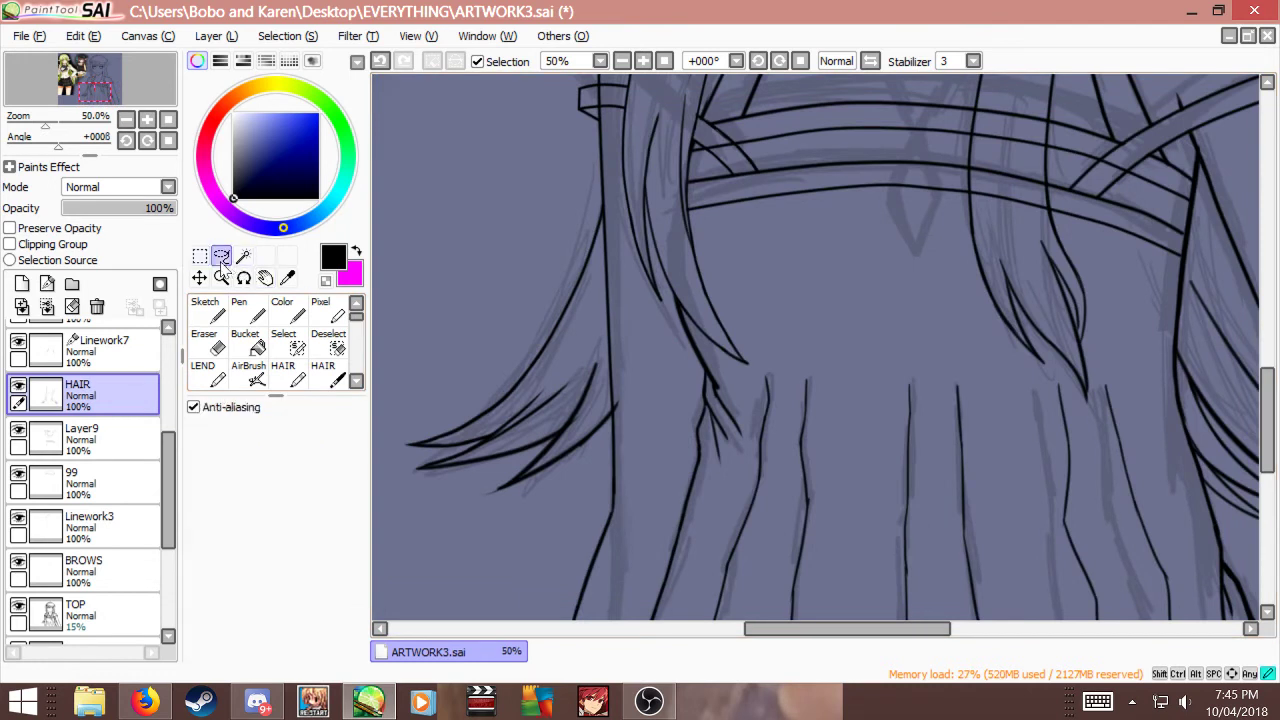
pyautogui.moveTo(594, 497); pyautogui.dragTo(429, 343)
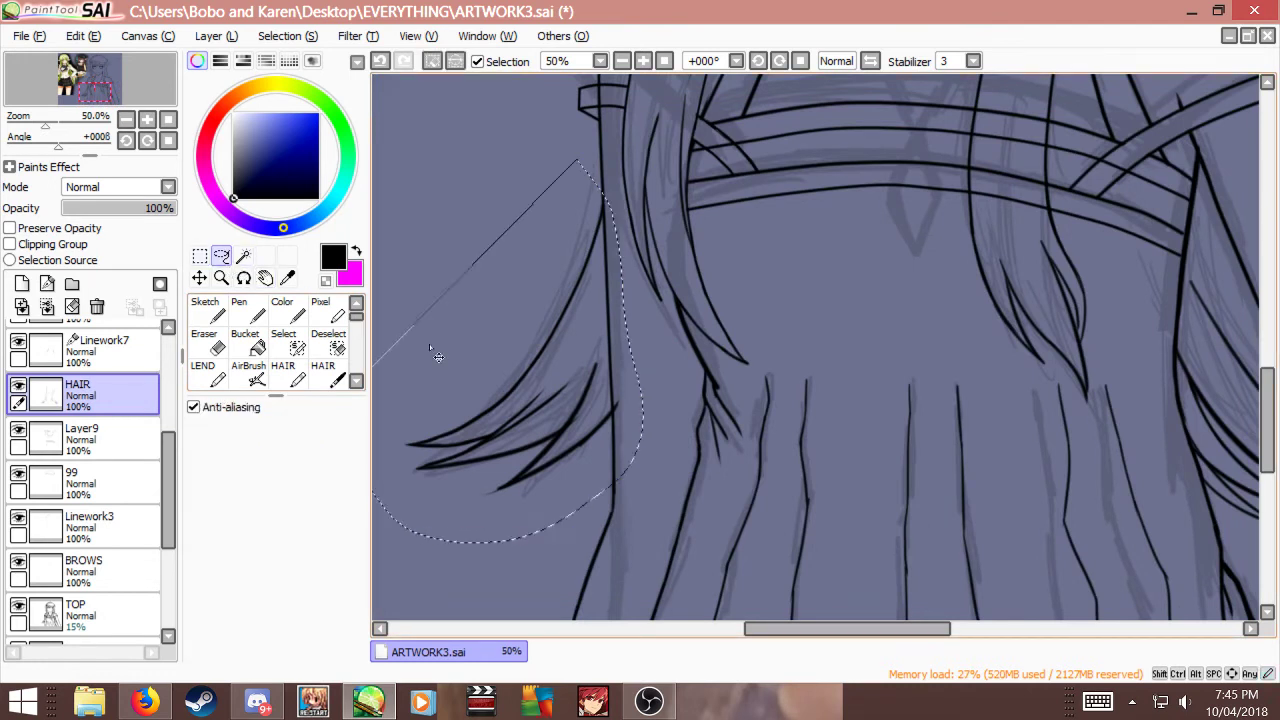
pyautogui.hotkey('ctrl', 't')
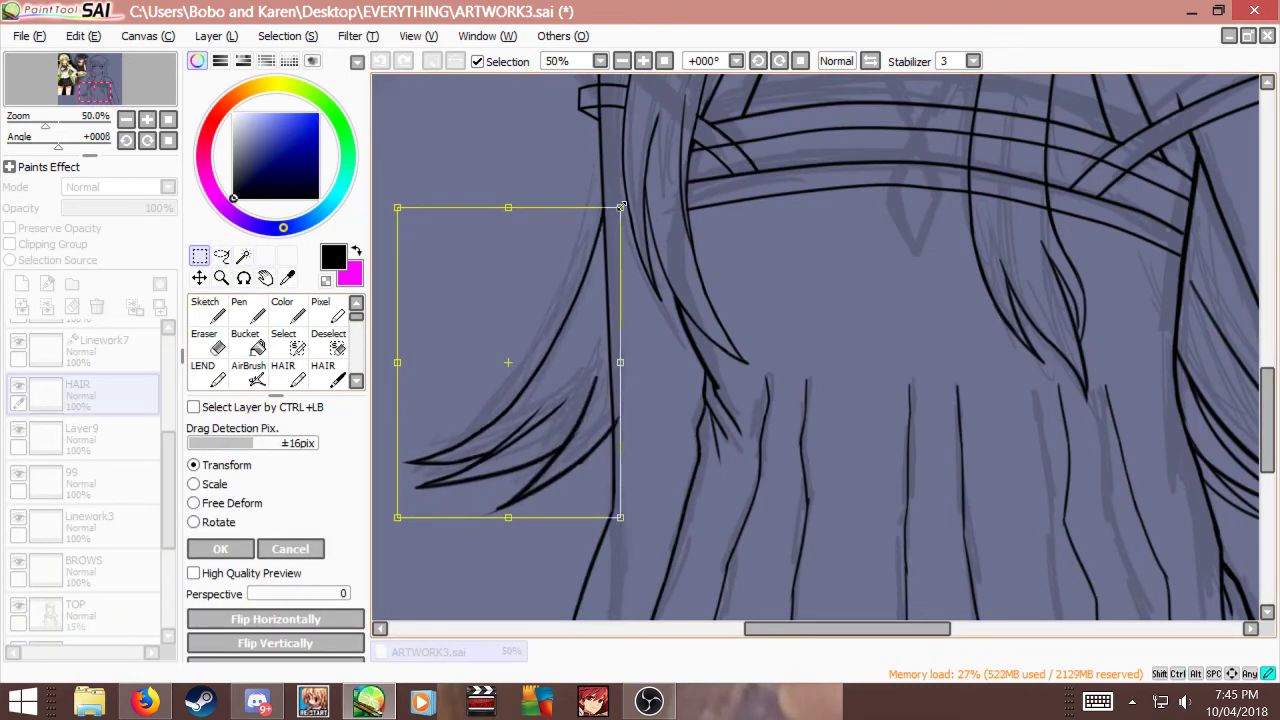
pyautogui.press('Return')
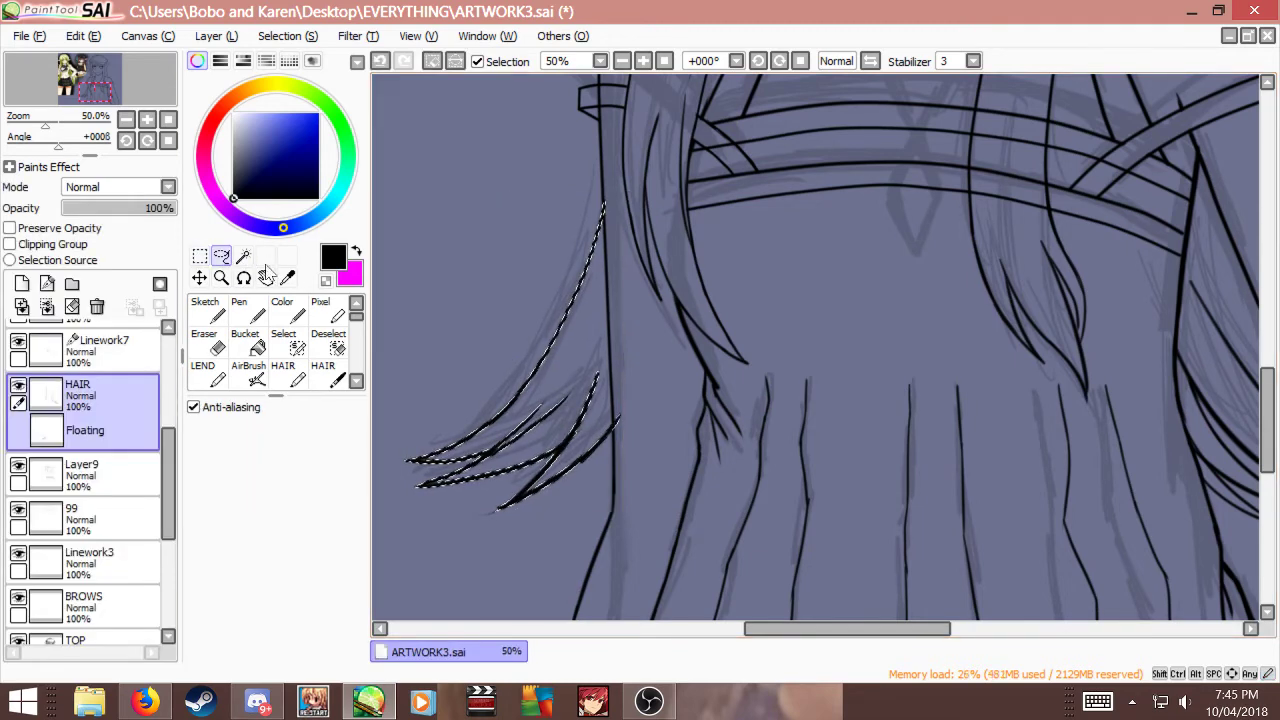
pyautogui.click(200, 256)
pyautogui.click(807, 294)
# Step: Lasso the lock outside the right arm again and move it inward with Transform so its roots overlap the arm
pyautogui.scroll(-4, 771, 530)
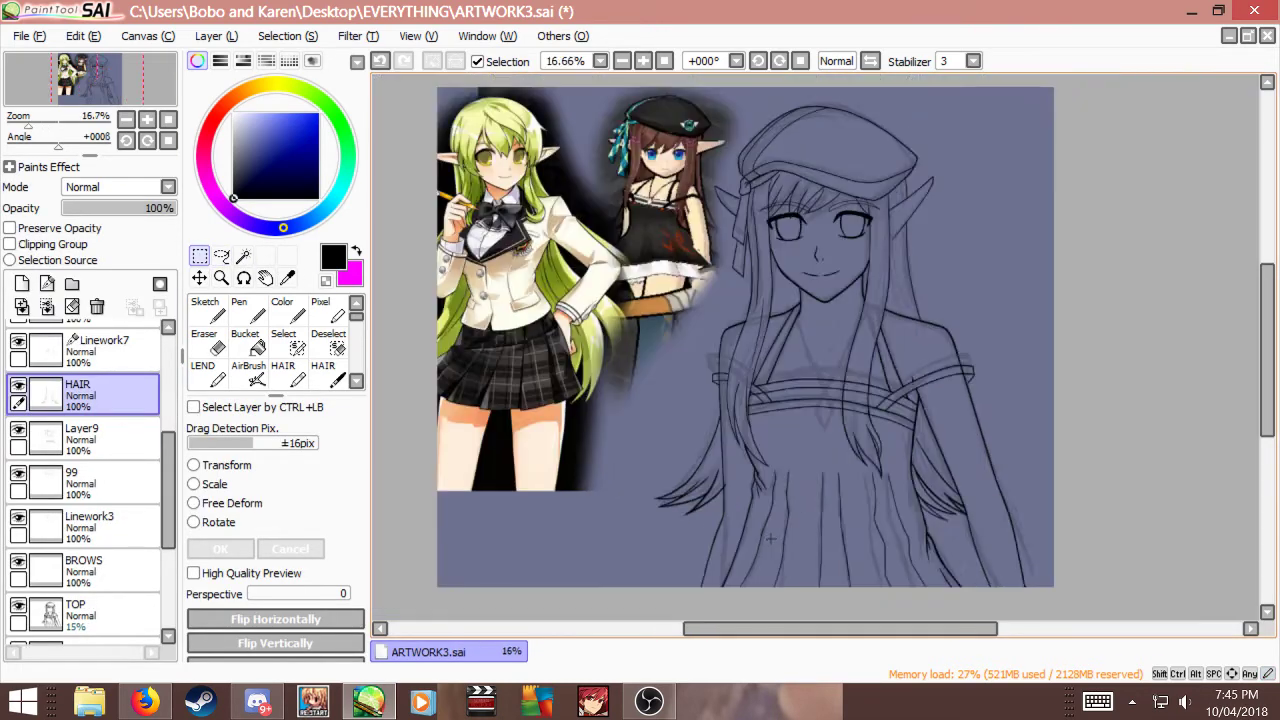
pyautogui.scroll(2, 784, 522)
pyautogui.scroll(1, 784, 522)
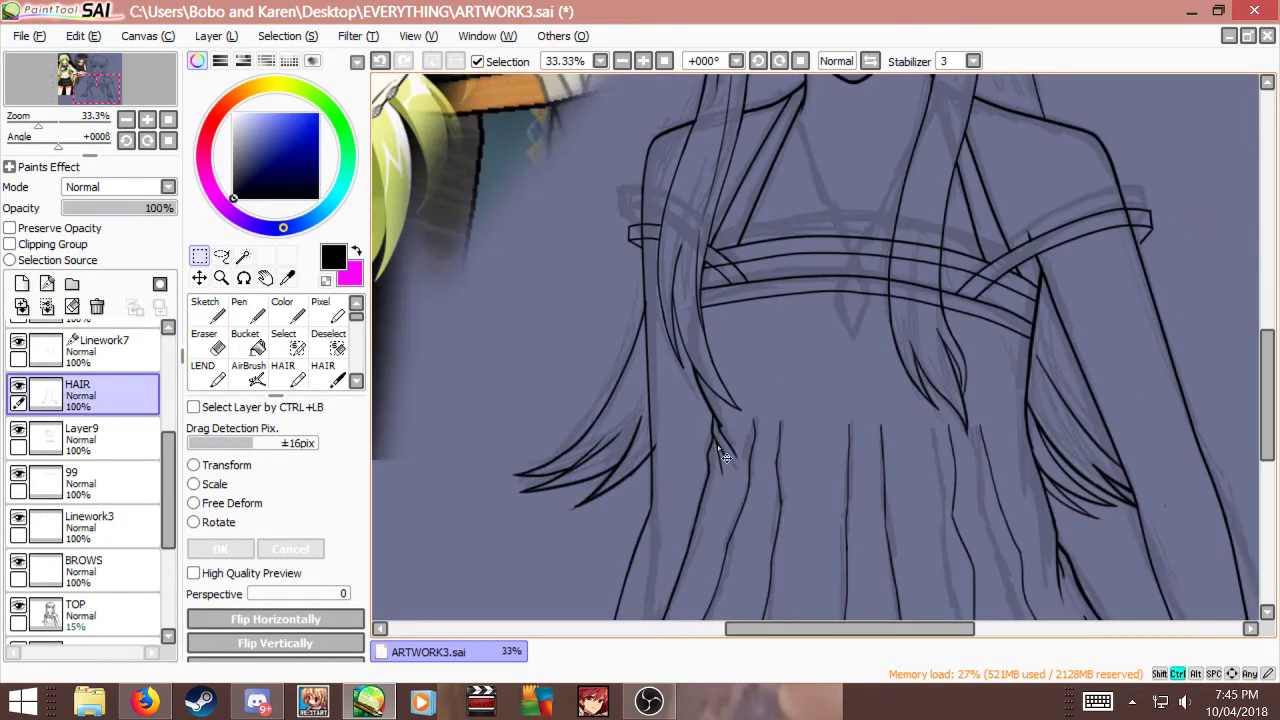
pyautogui.click(221, 256)
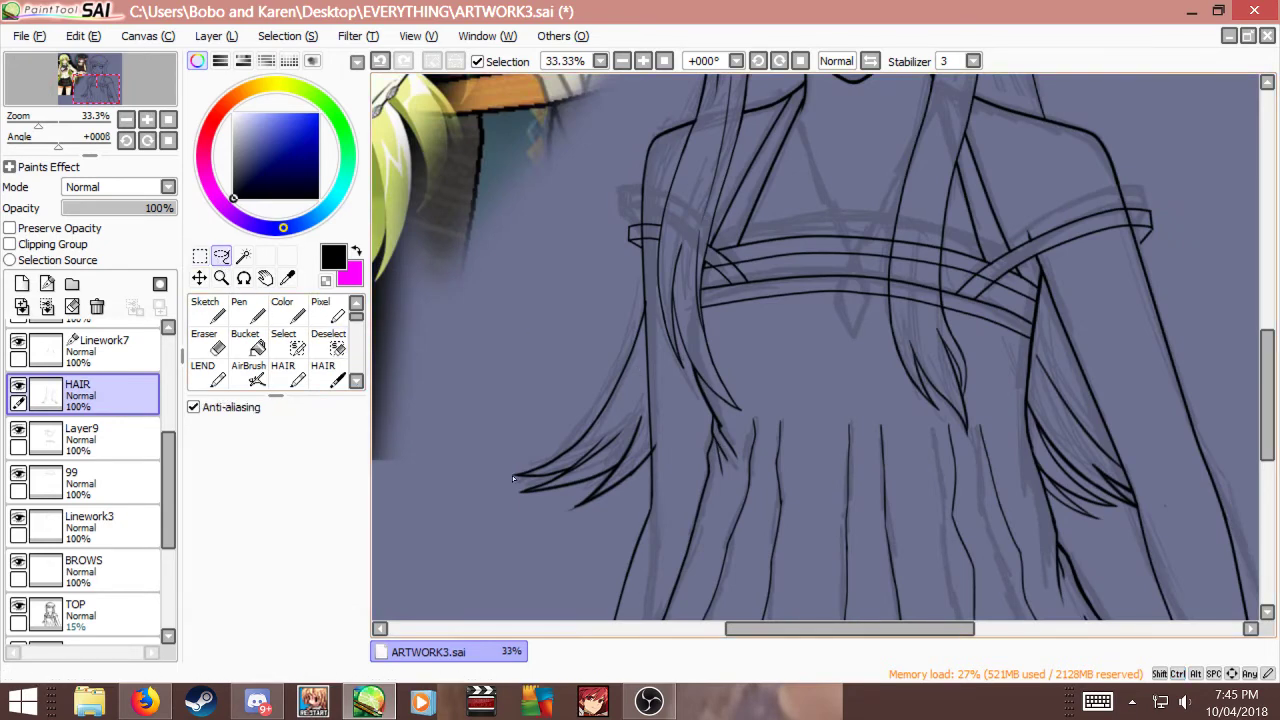
pyautogui.moveTo(675, 385)
pyautogui.mouseDown()
pyautogui.moveTo(543, 575)
pyautogui.moveTo(522, 568)
pyautogui.mouseUp()
pyautogui.hotkey('ctrl', 't')
pyautogui.moveTo(610, 480); pyautogui.dragTo(625, 485)
pyautogui.press('Return')
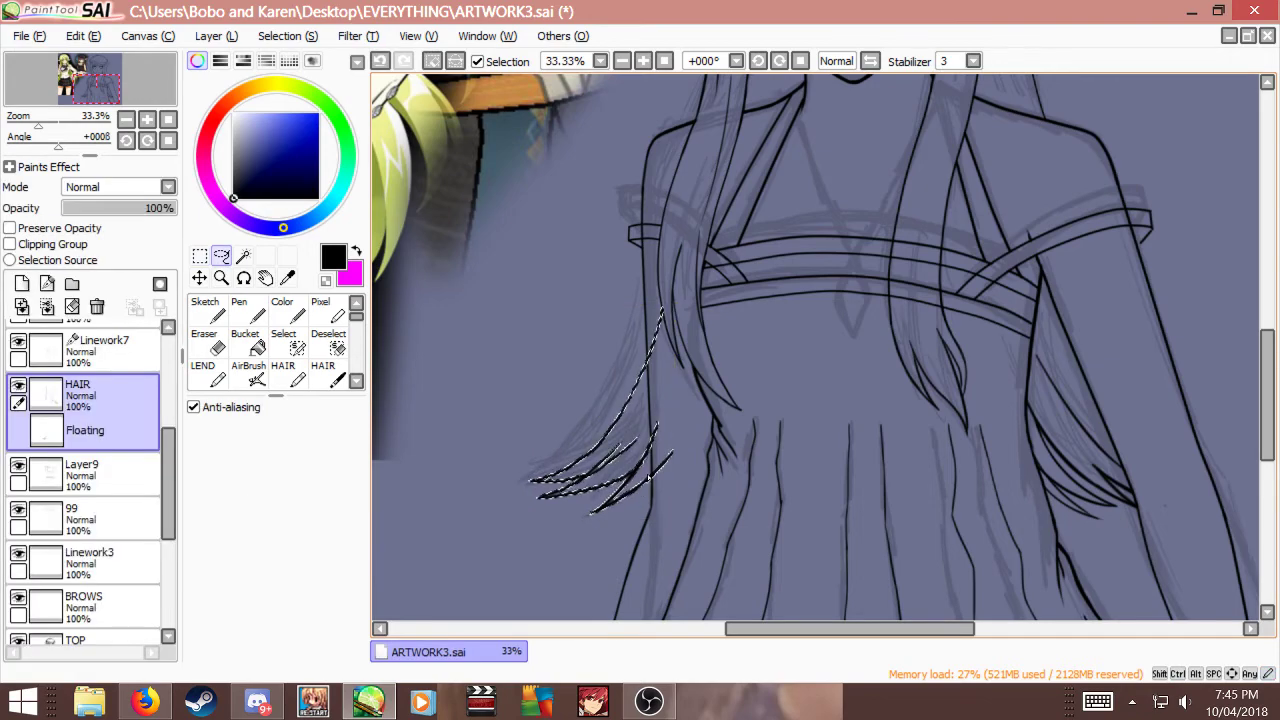
pyautogui.scroll(-3, 769, 398)
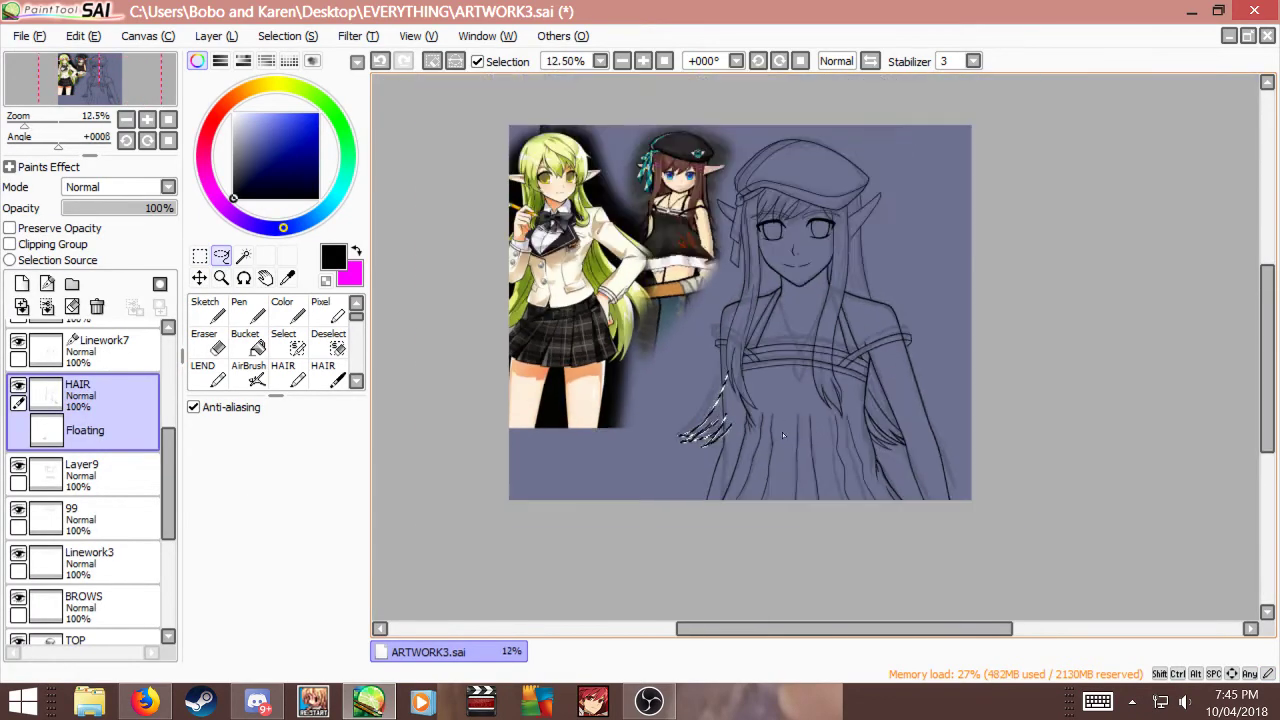
pyautogui.scroll(4, 700, 440)
pyautogui.hotkey('ctrl', 't')
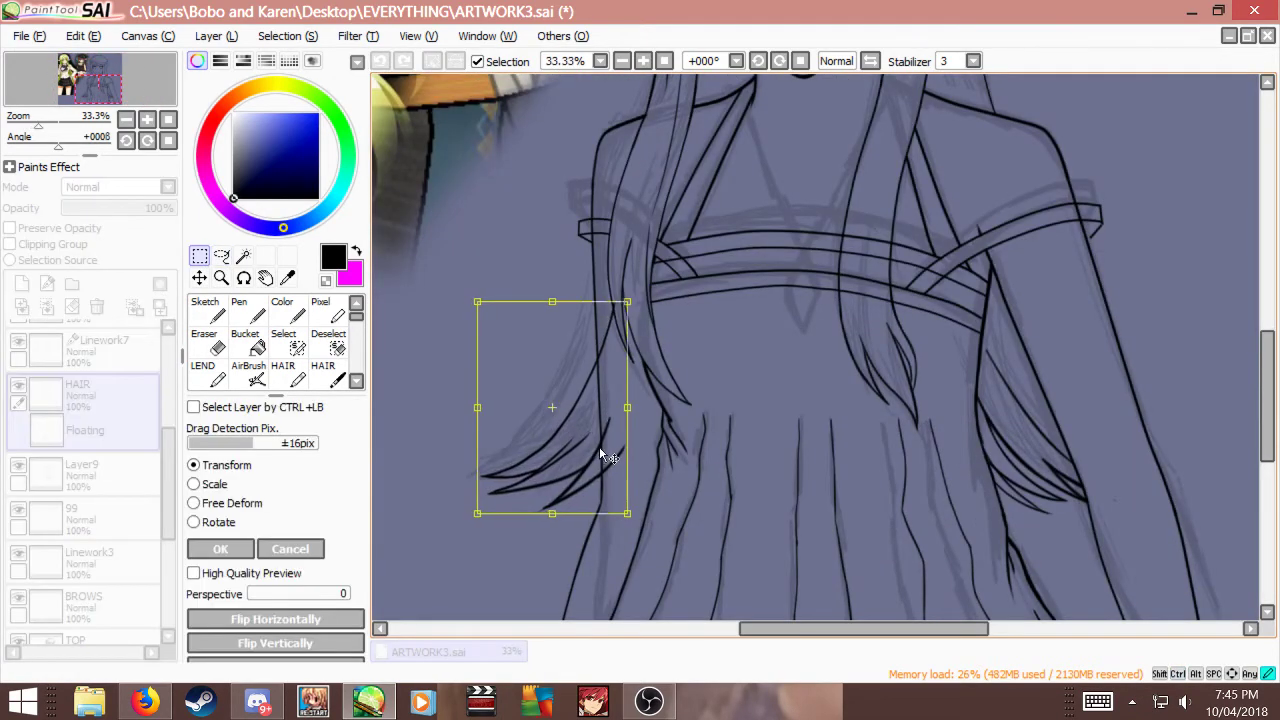
pyautogui.moveTo(599, 446); pyautogui.dragTo(605, 442)
pyautogui.press('Return')
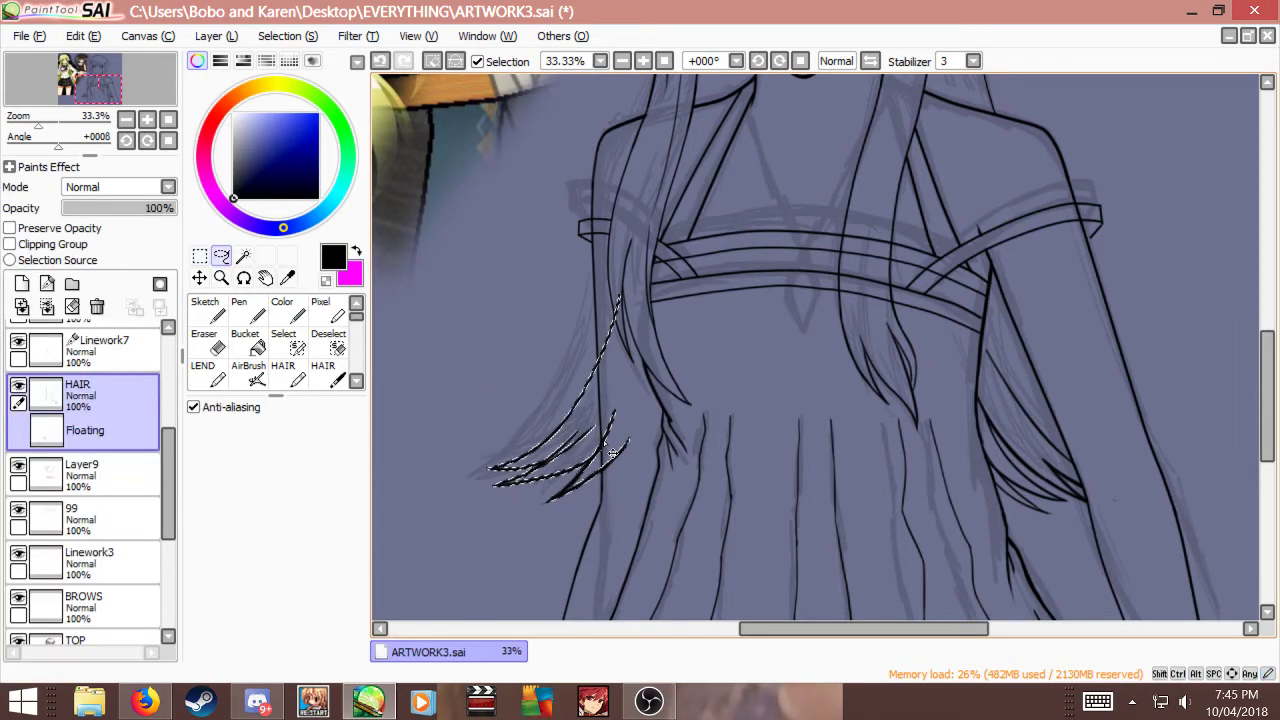
# Step: Cut the moved hair lock from the HAIR layer and paste it onto a new layer of its own
pyautogui.hotkey('ctrl', 'x')
pyautogui.hotkey('ctrl', 'v')
pyautogui.hotkey('ctrl', 't')
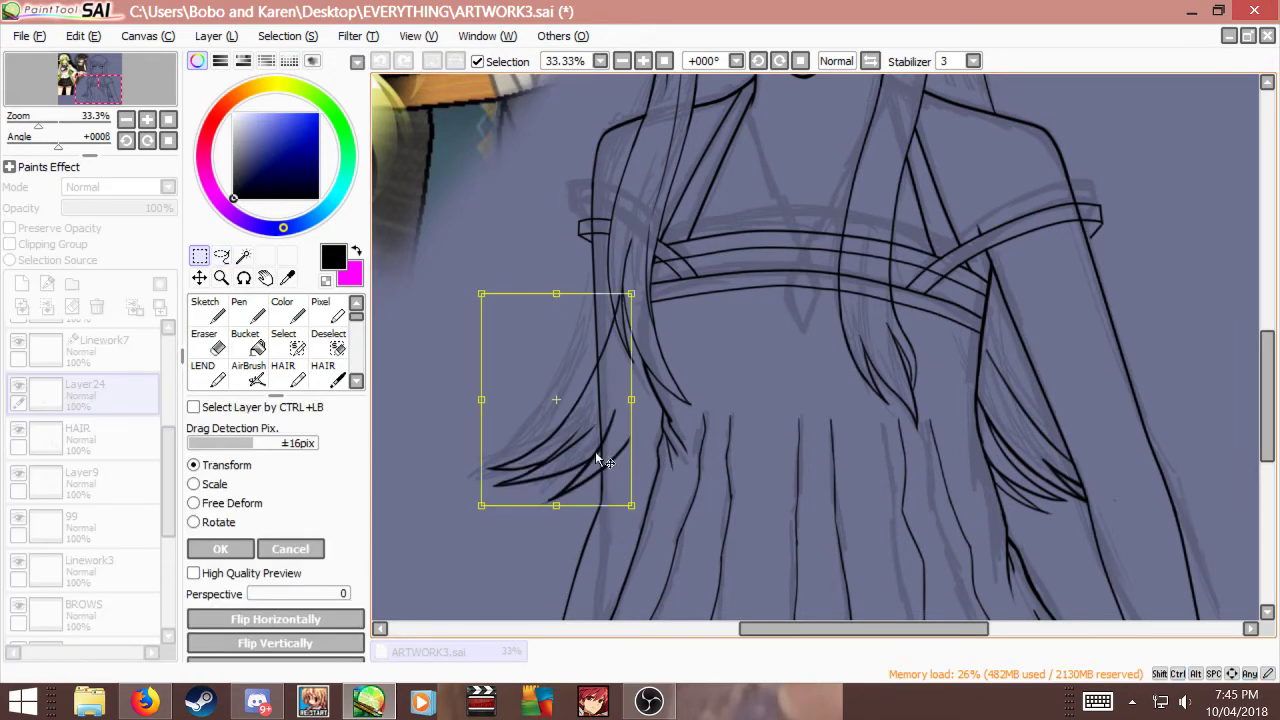
pyautogui.press('Return')
# Step: Erase the parts of the pasted lock that cross into the right arm, with eraser size 40
pyautogui.scroll(-2, 795, 437)
pyautogui.scroll(2, 797, 440)
pyautogui.press('e')
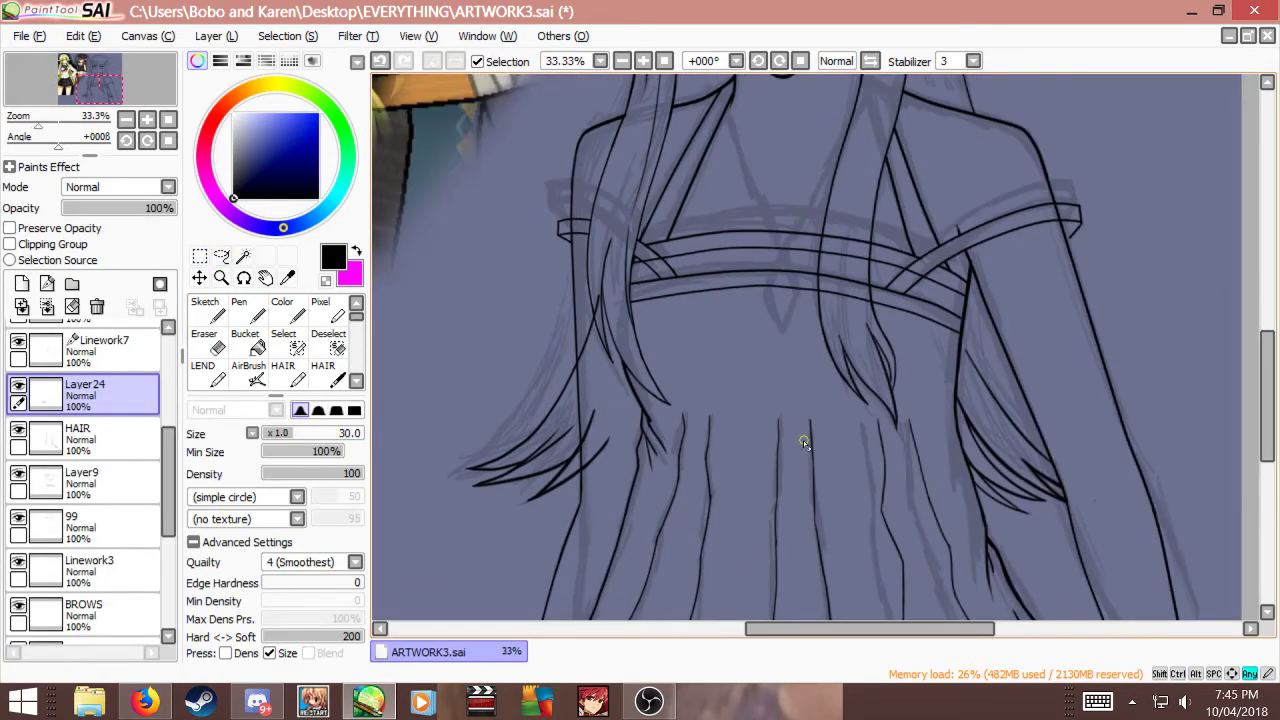
pyautogui.scroll(1, 600, 295)
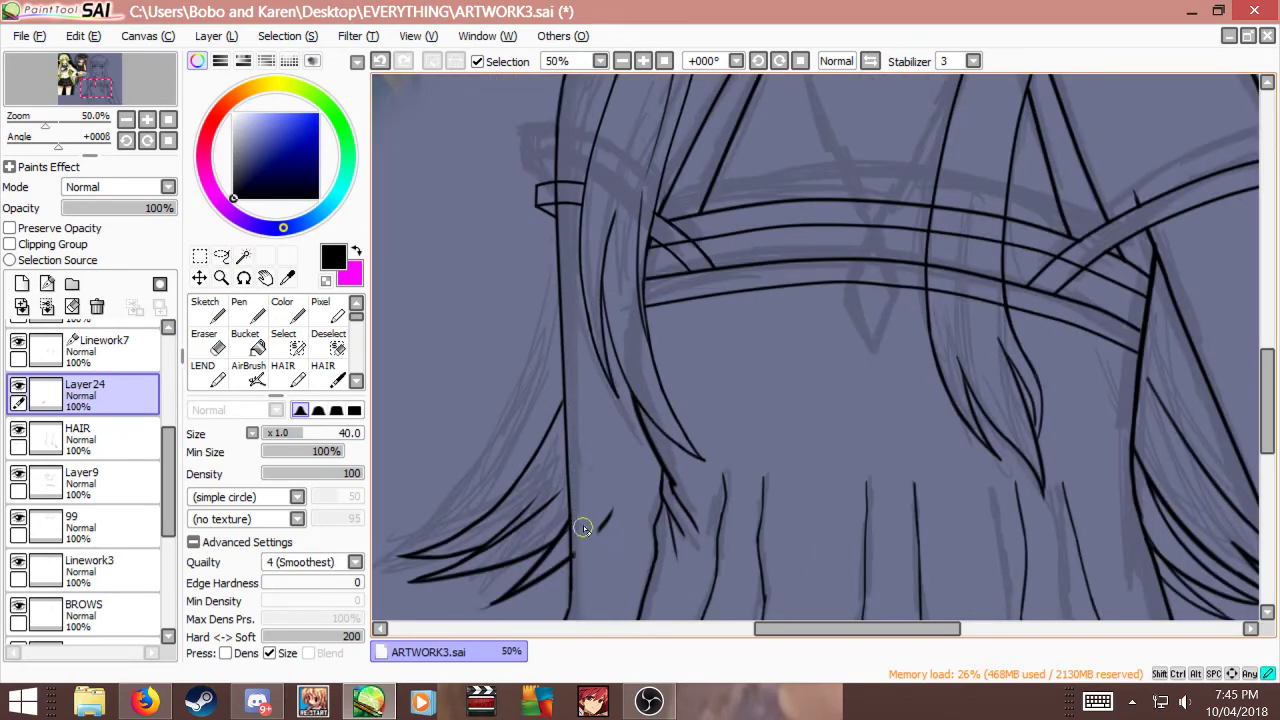
pyautogui.moveTo(583, 527); pyautogui.dragTo(603, 553)
pyautogui.scroll(2, 480, 451)
pyautogui.scroll(-6, 560, 470)
pyautogui.scroll(3, 694, 449)
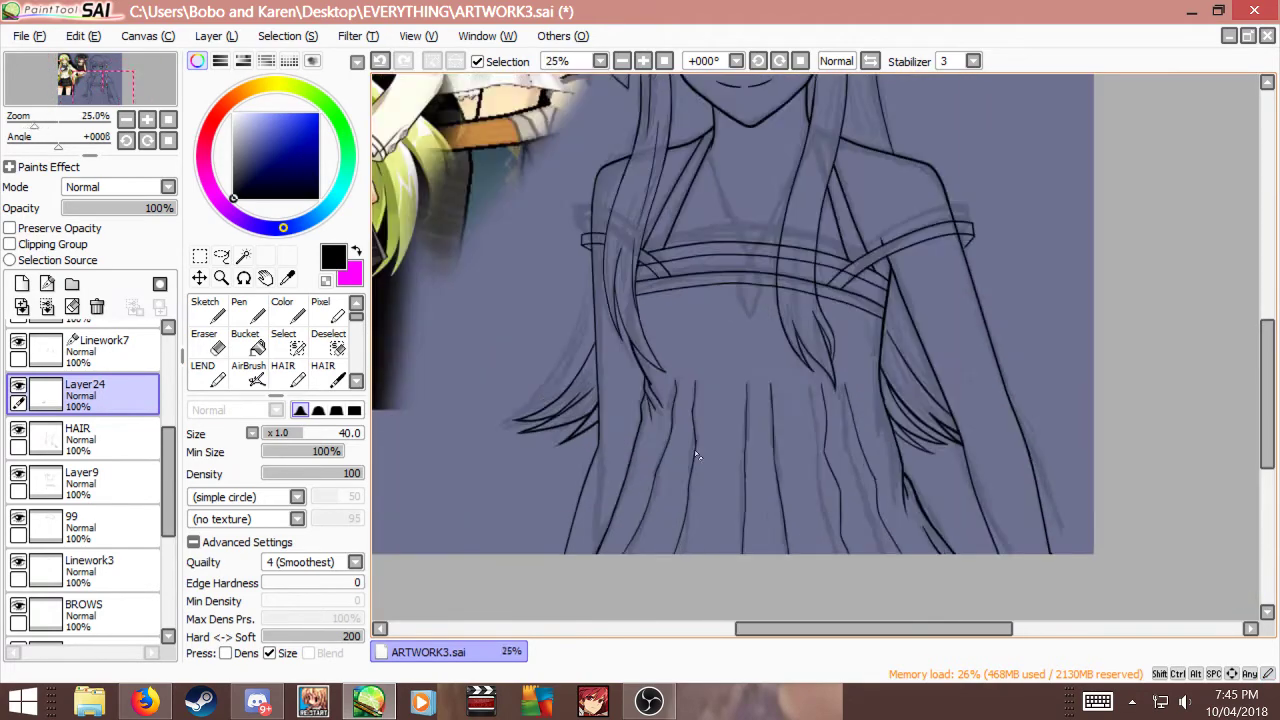
pyautogui.scroll(-1, 745, 385)
pyautogui.scroll(-2, 751, 517)
pyautogui.scroll(1, 800, 516)
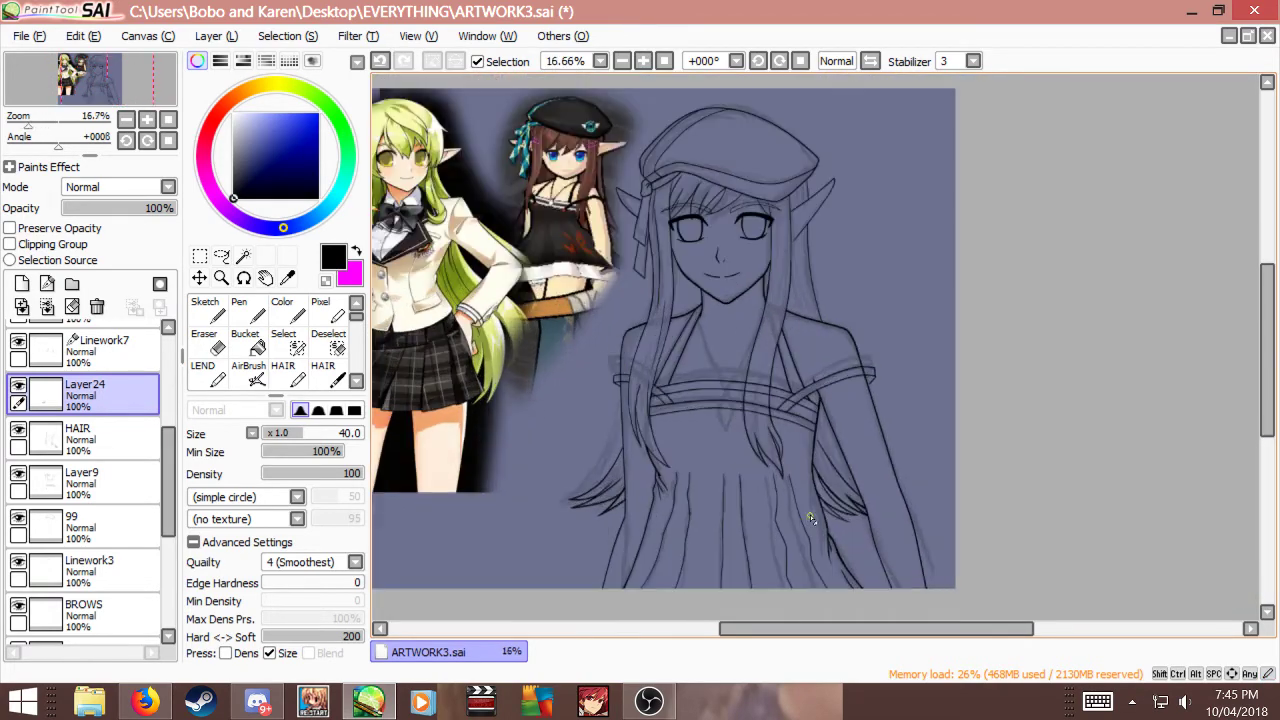
# Step: Add a linework layer and draw size 8 curves for an extra outer strand, from the lock's tip up to the right arm
pyautogui.scroll(3, 665, 383)
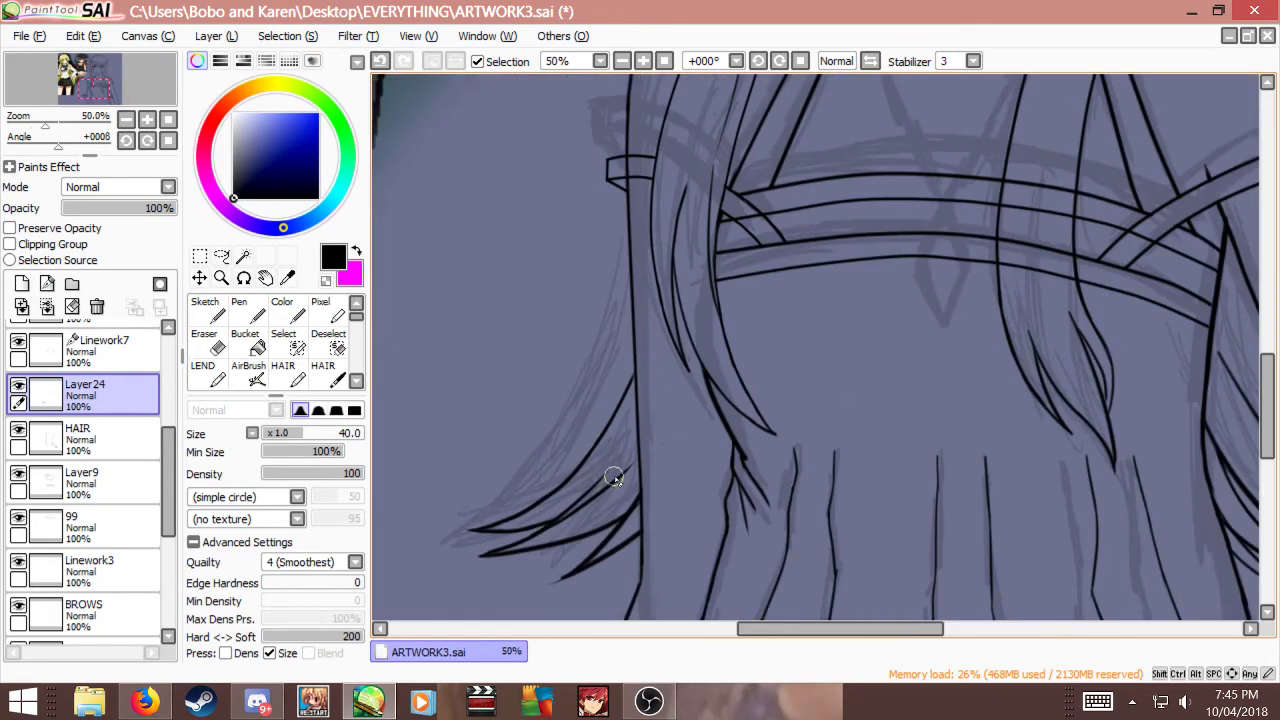
pyautogui.click(46, 283)
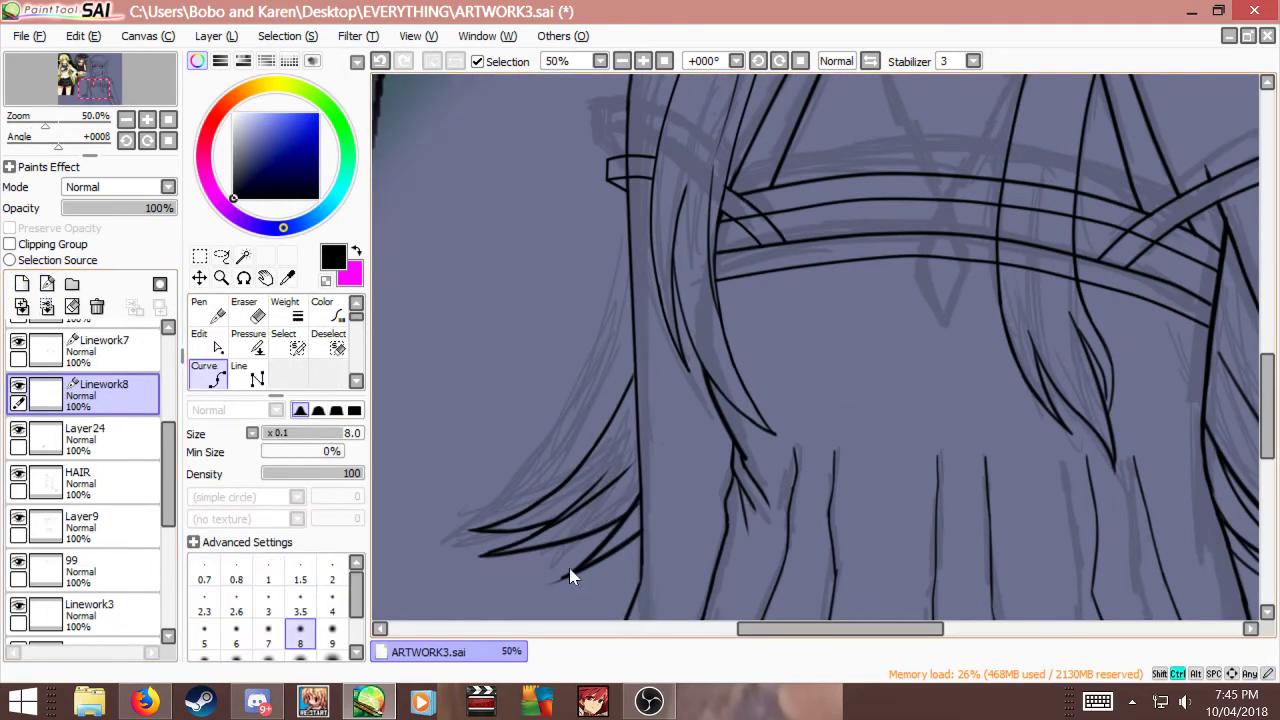
pyautogui.scroll(2, 570, 577)
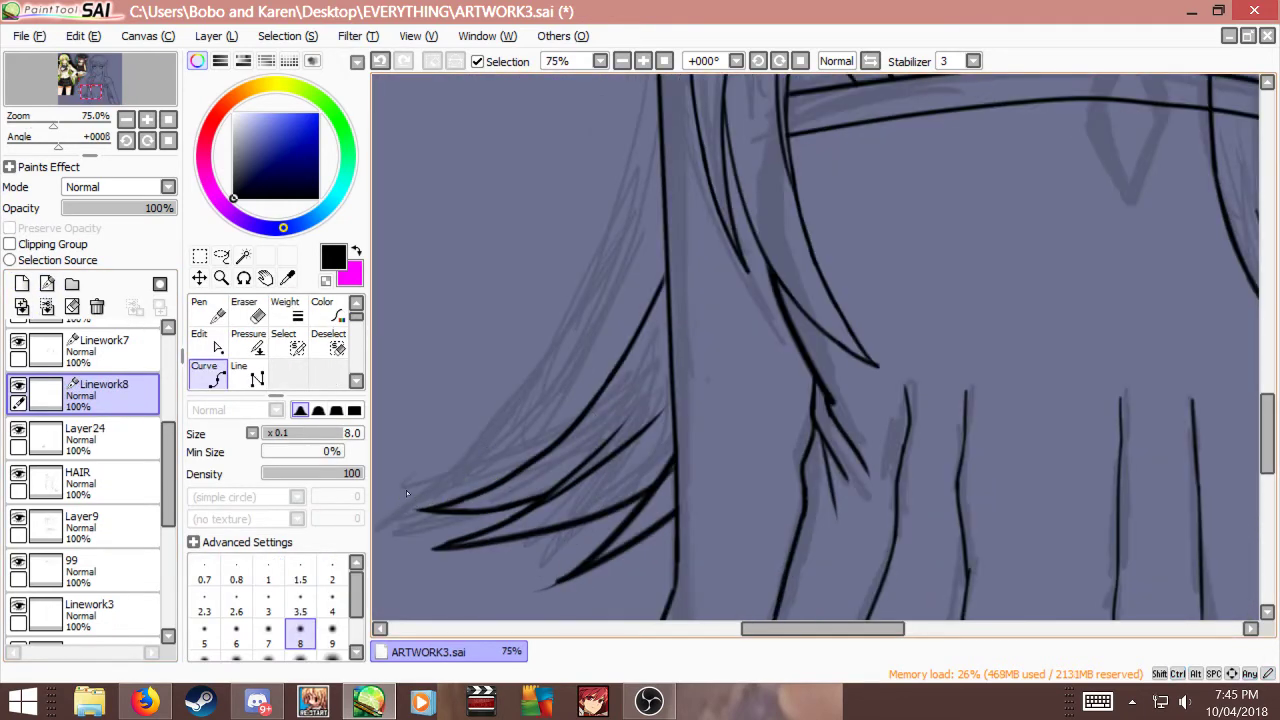
pyautogui.click(510, 473)
pyautogui.doubleClick(436, 496)
pyautogui.hotkey('ctrl', 'z')
pyautogui.click(508, 473)
pyautogui.hotkey('ctrl', 'z')
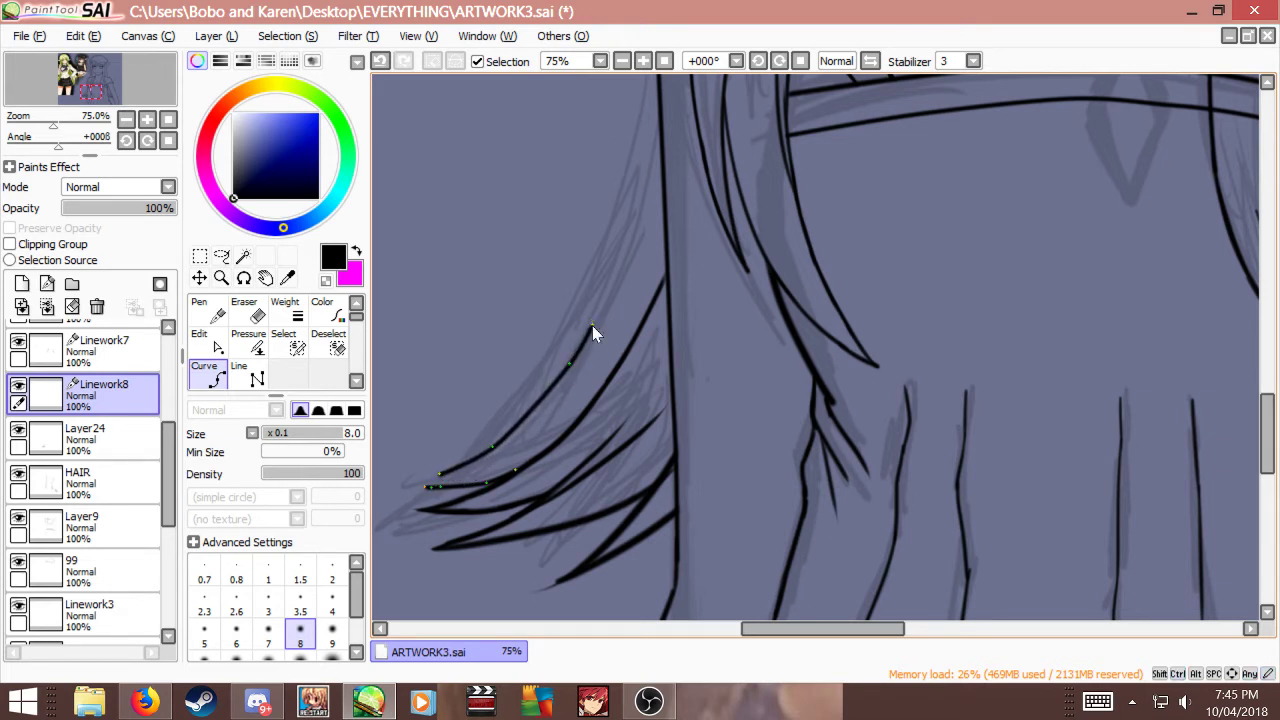
pyautogui.hotkey('ctrl', 'z')
pyautogui.click(562, 366)
pyautogui.hotkey('ctrl', 'z')
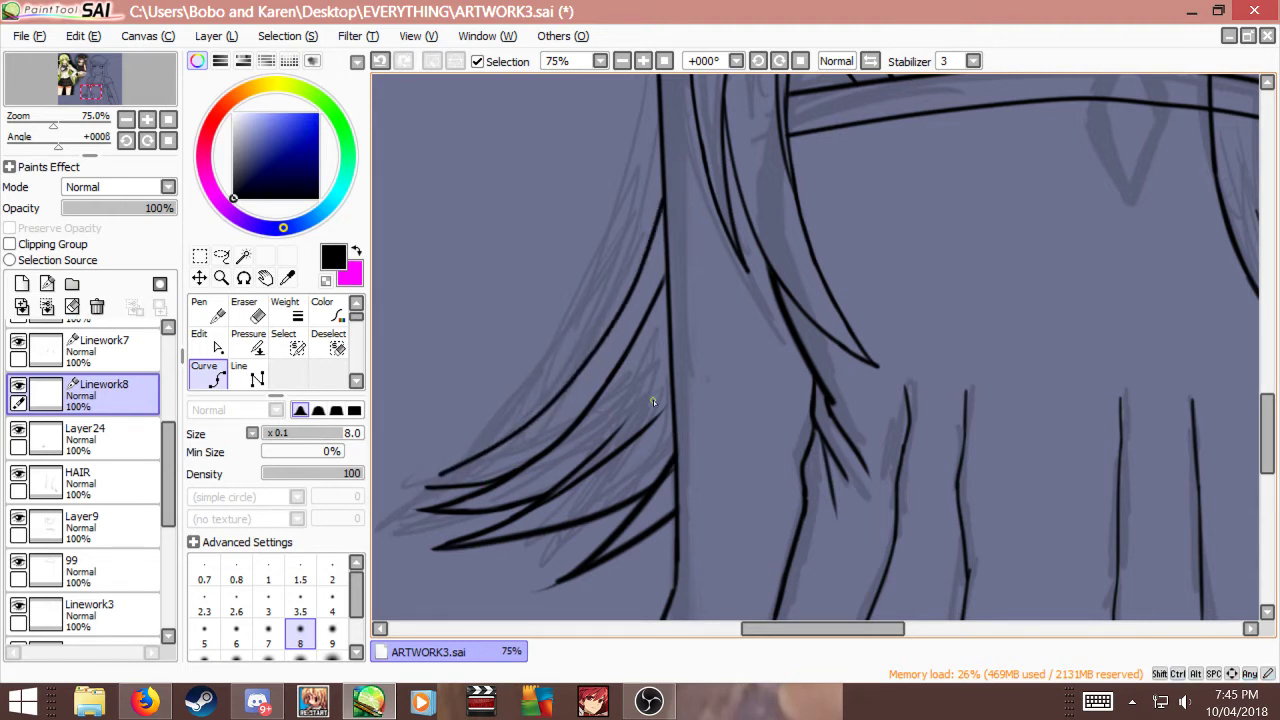
# Step: Shrink the new outer strand slightly with Transform to fit it against the lock beside the right arm
pyautogui.scroll(-2, 615, 446)
pyautogui.scroll(-1, 654, 478)
pyautogui.scroll(3, 646, 476)
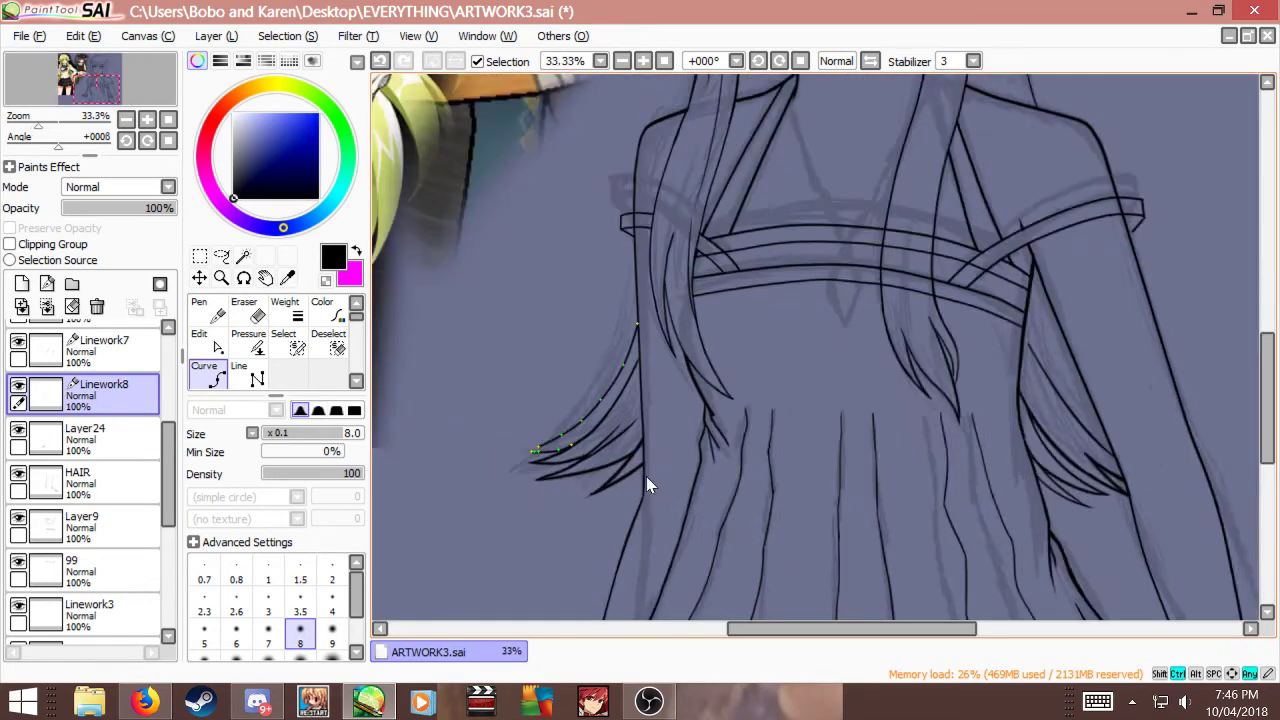
pyautogui.hotkey('ctrl', 't')
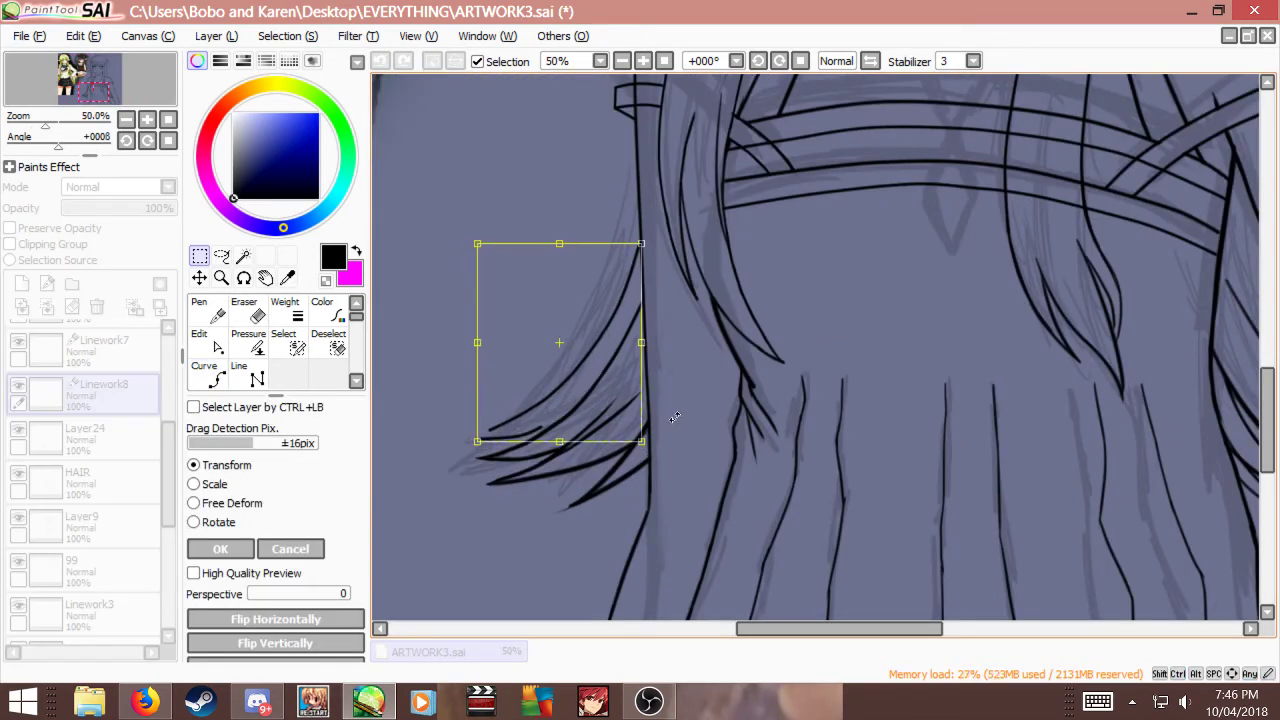
pyautogui.press('Return')
pyautogui.press('e')
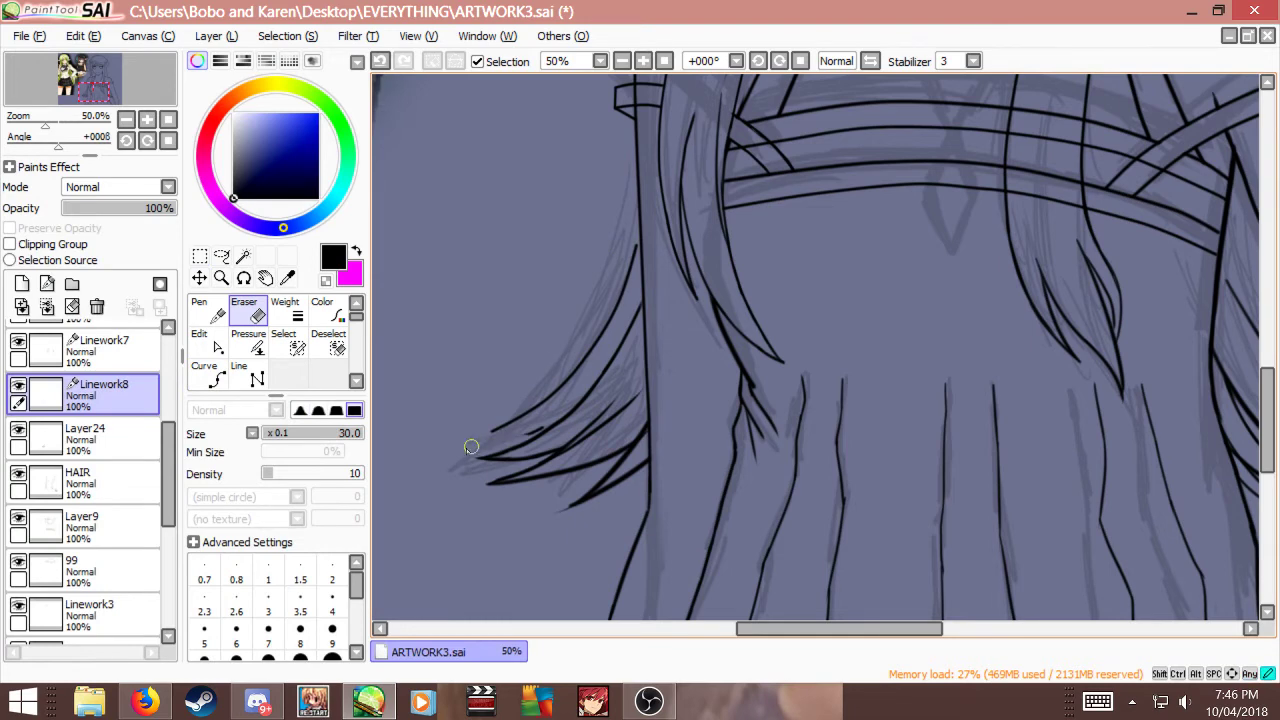
# Step: Try rotating the new outer strand clockwise with Transform
pyautogui.hotkey('ctrl', 't')
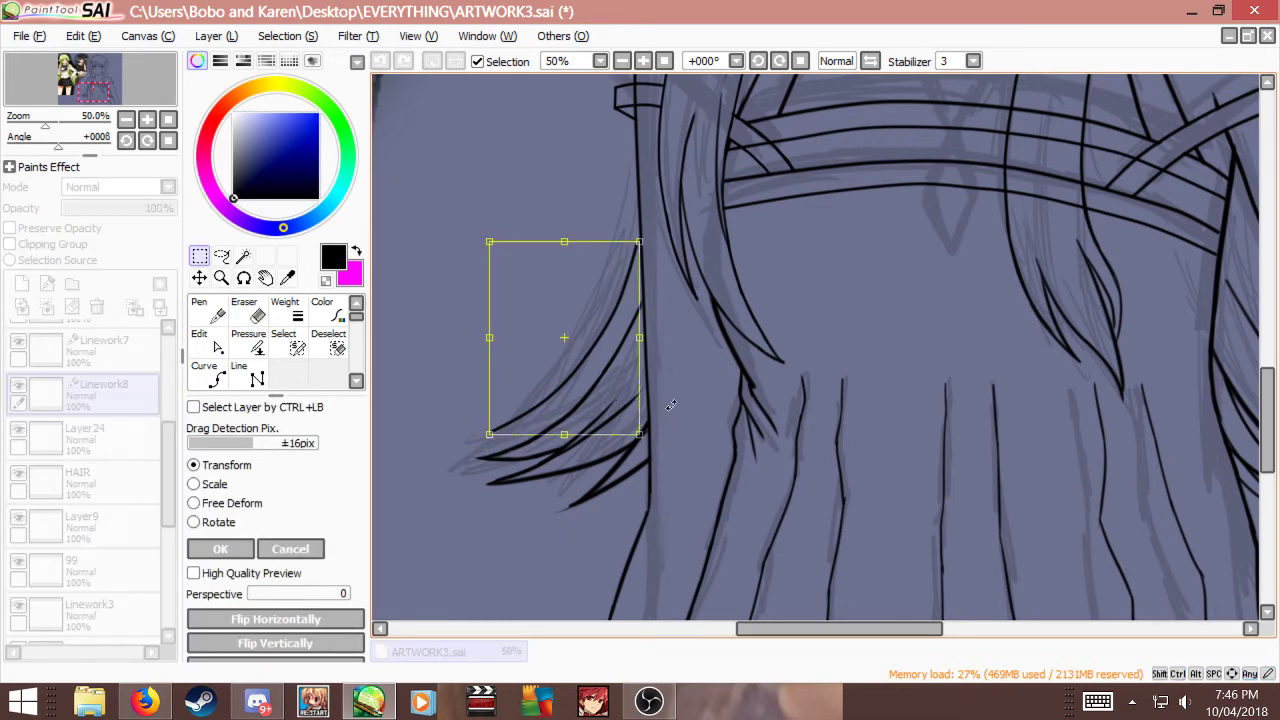
pyautogui.moveTo(638, 438)
pyautogui.mouseDown()
pyautogui.moveTo(632, 429)
pyautogui.moveTo(676, 433)
pyautogui.mouseUp()
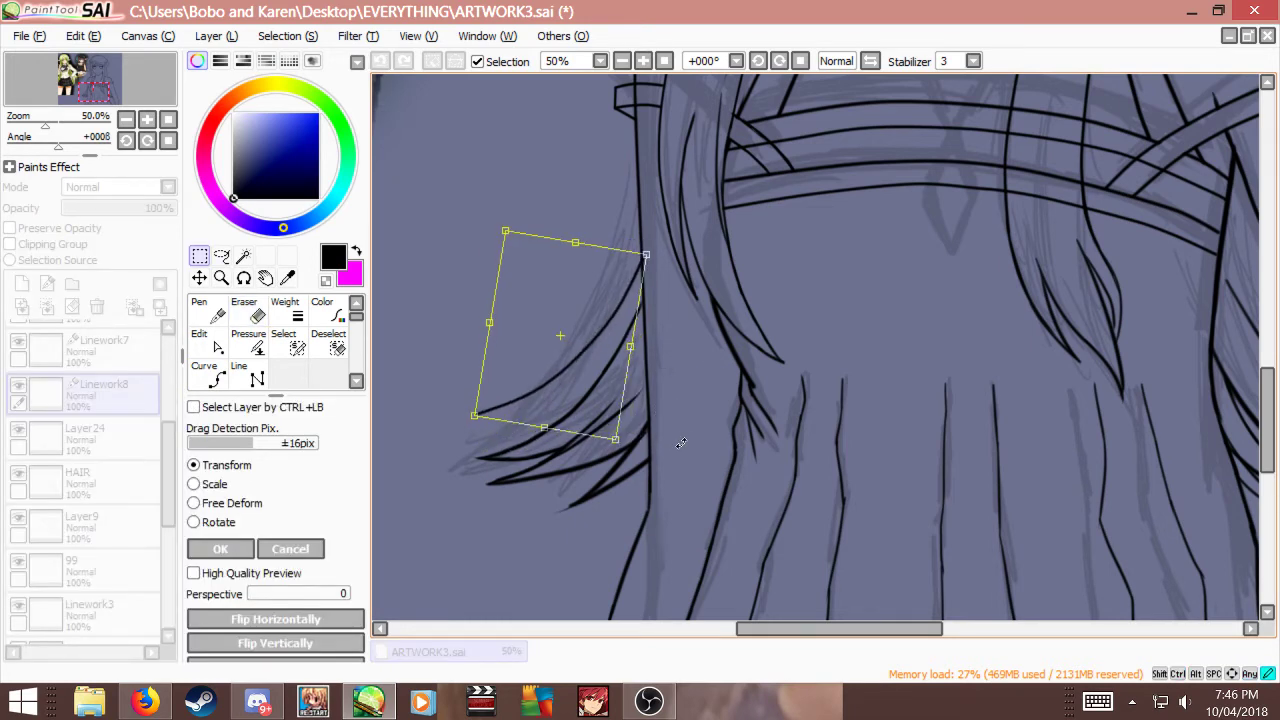
pyautogui.press('Return')
pyautogui.hotkey('ctrl', 'z')
pyautogui.scroll(-1, 606, 370)
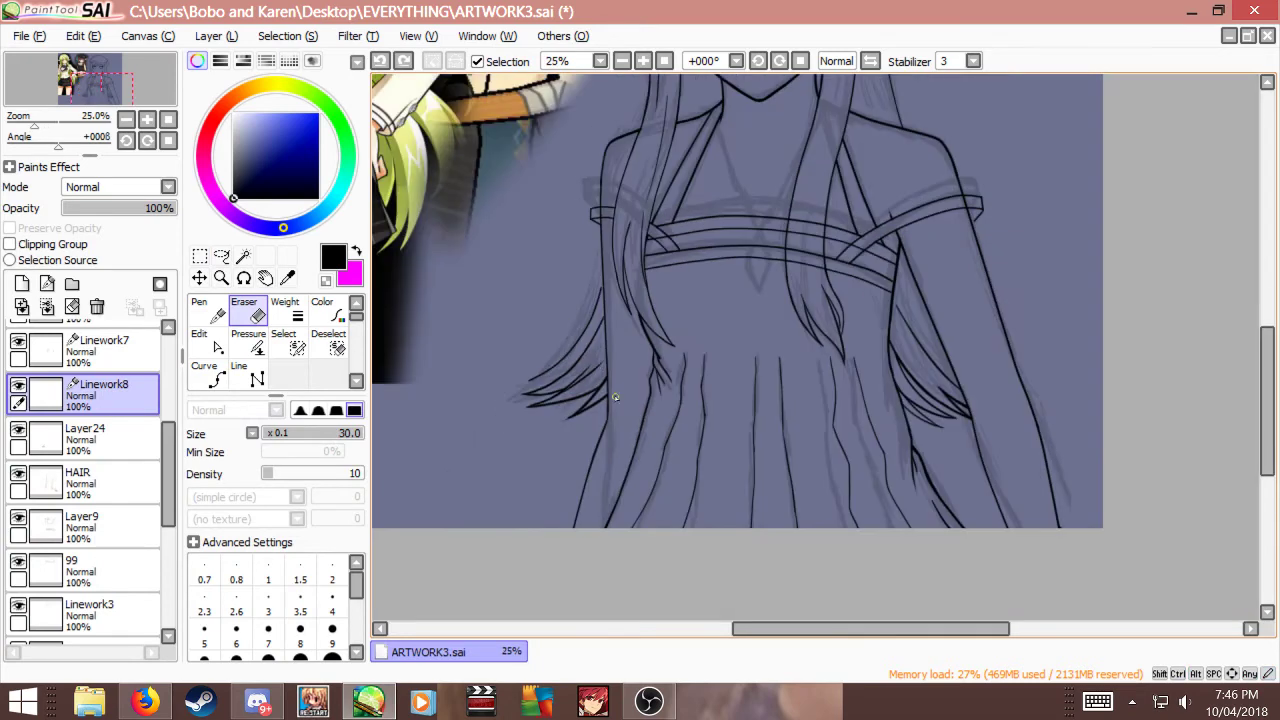
# Step: Delete the Linework8 layer and add a blank layer above Layer24
pyautogui.scroll(2, 552, 345)
pyautogui.click(97, 306)
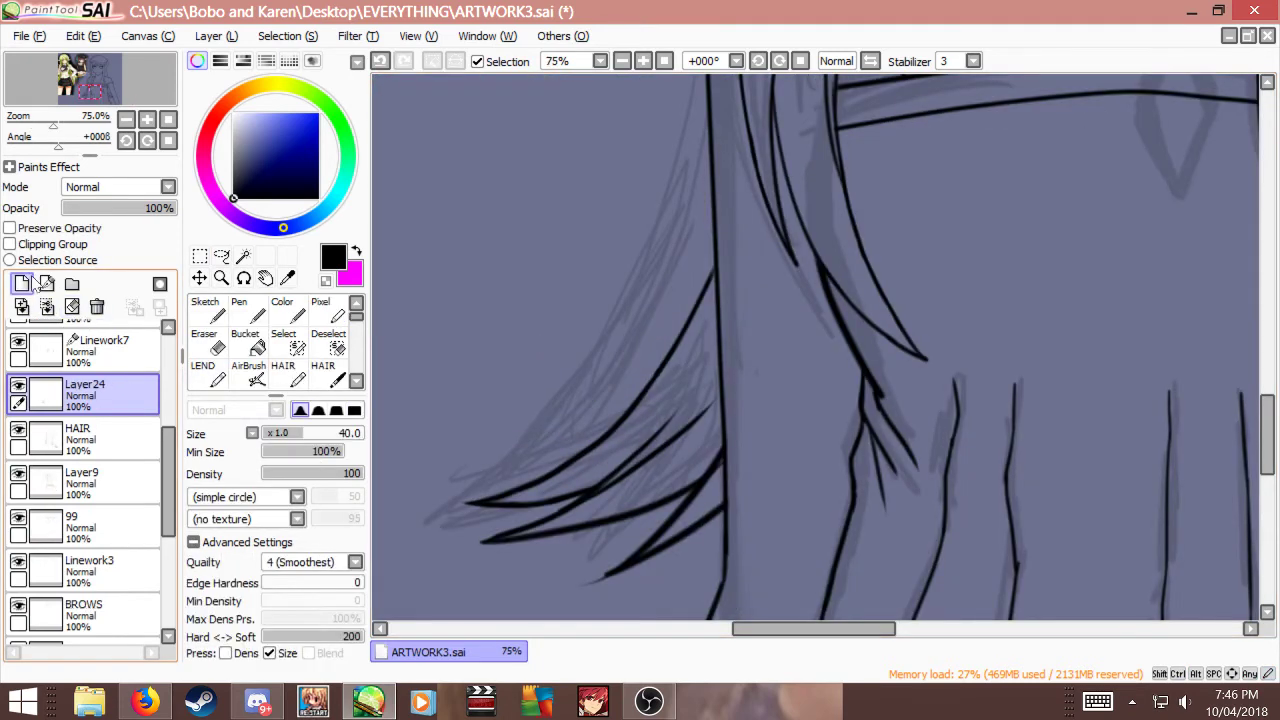
pyautogui.click(22, 284)
# Step: Sketch magenta guide strokes at brush size 8 for the outer hair lock beside the character's arm, above the inked tips
pyautogui.press('x')
pyautogui.press('c')
pyautogui.hotkey('ctrl', 'z')
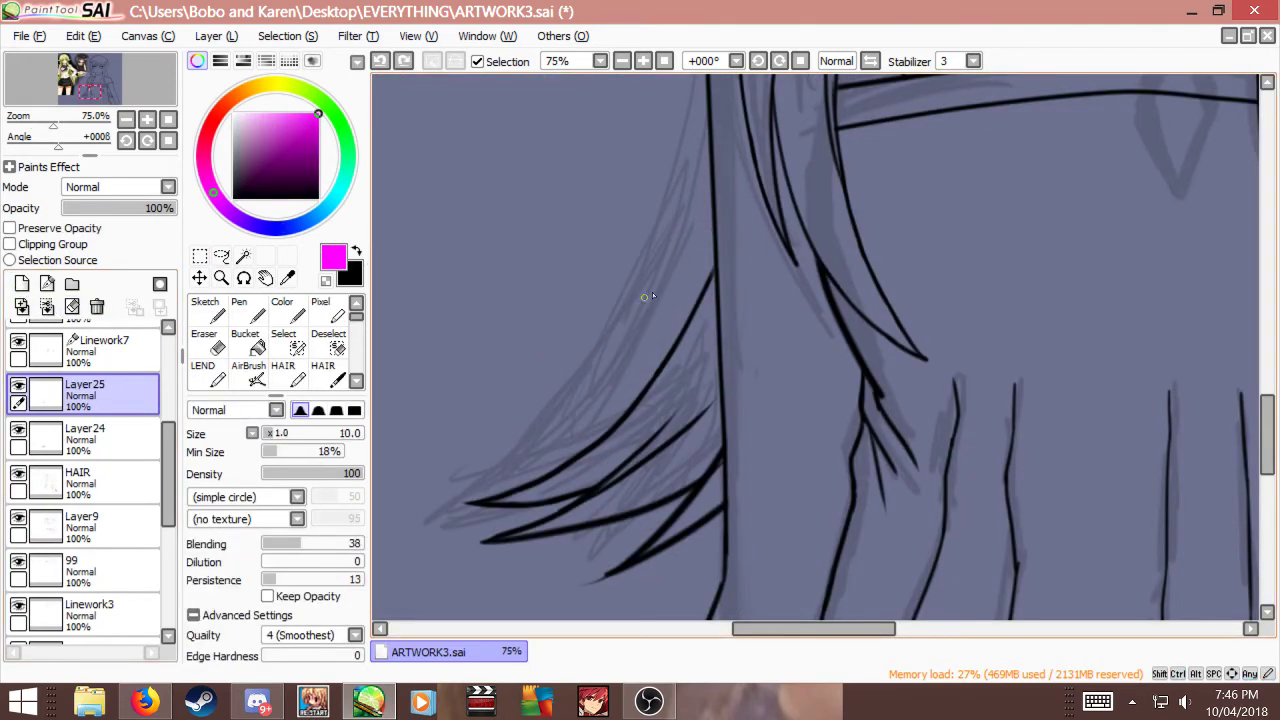
pyautogui.moveTo(706, 158); pyautogui.dragTo(656, 290)
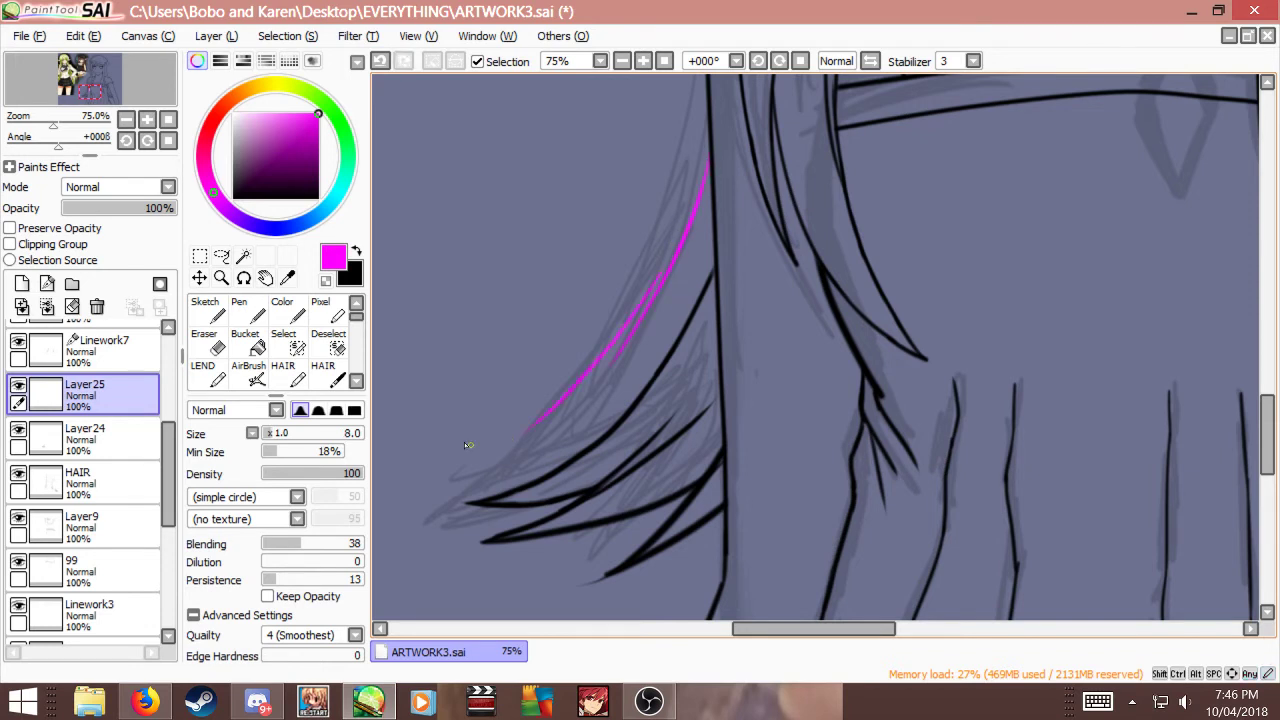
pyautogui.hotkey('ctrl', 'z')
pyautogui.moveTo(558, 401); pyautogui.dragTo(644, 328)
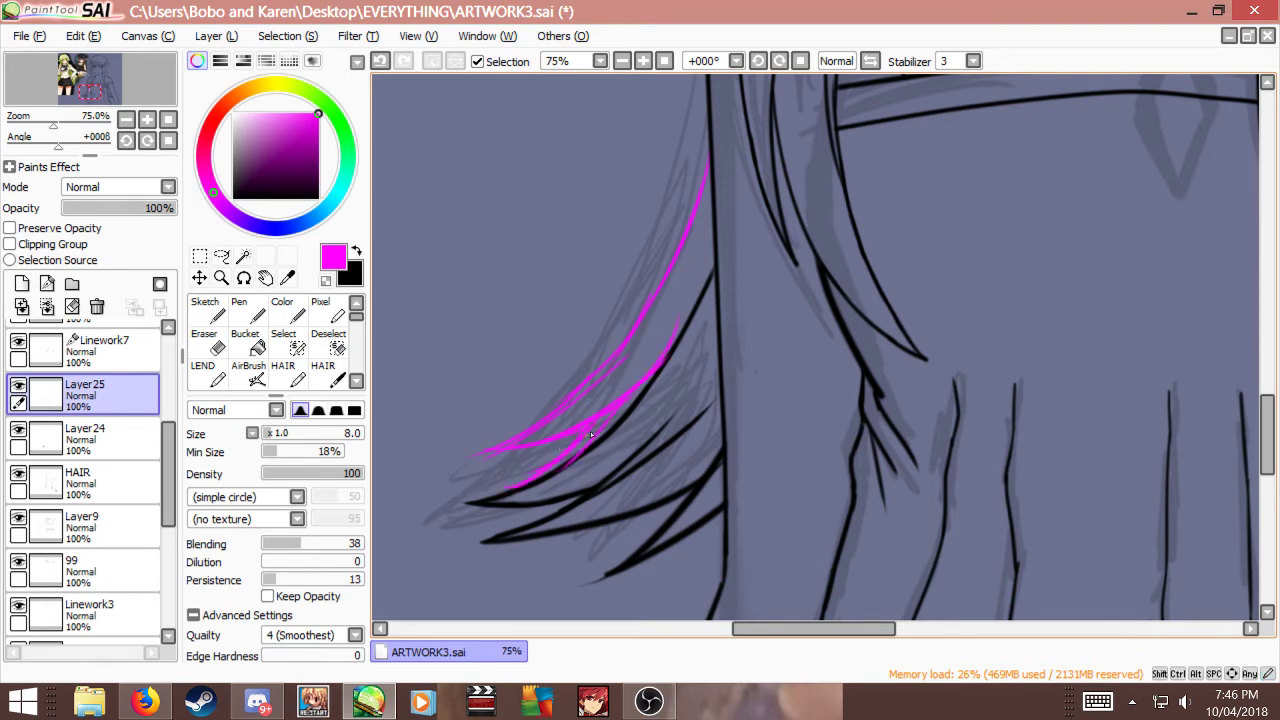
pyautogui.scroll(-5, 628, 404)
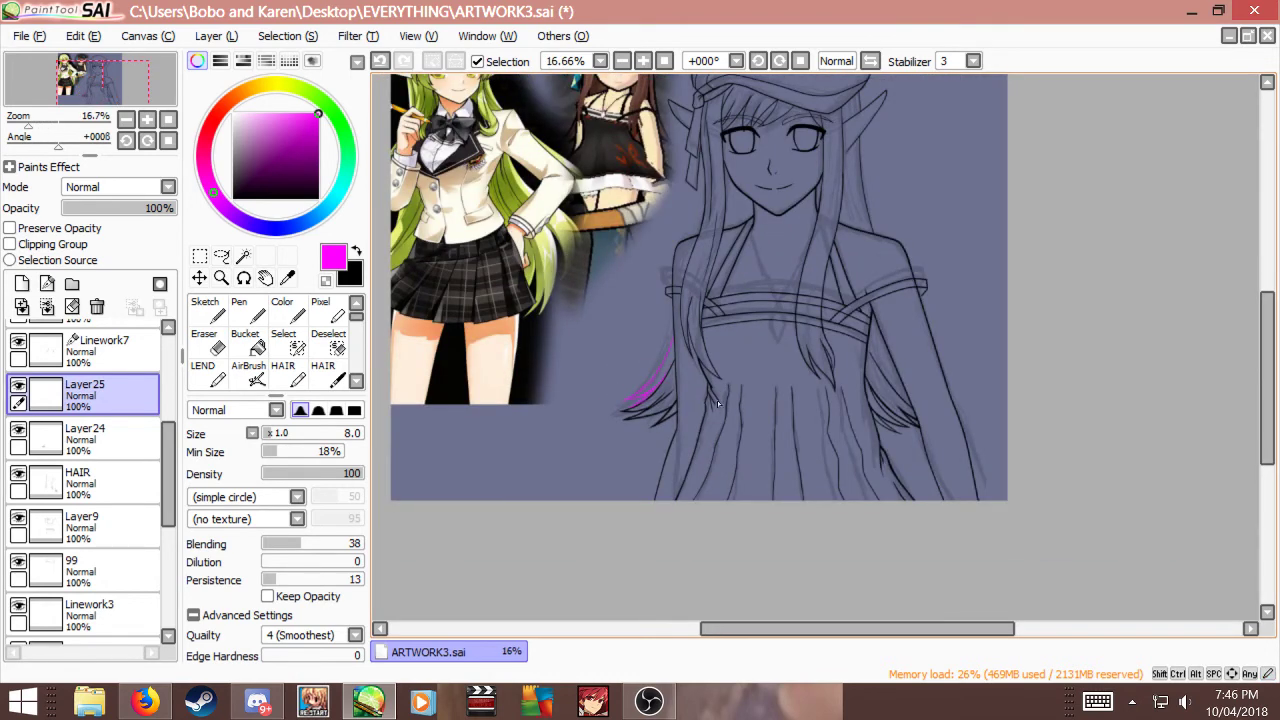
# Step: Lower the magenta guide layer's opacity to 23% and add a new layer above it
pyautogui.scroll(5, 717, 400)
pyautogui.click(88, 208)
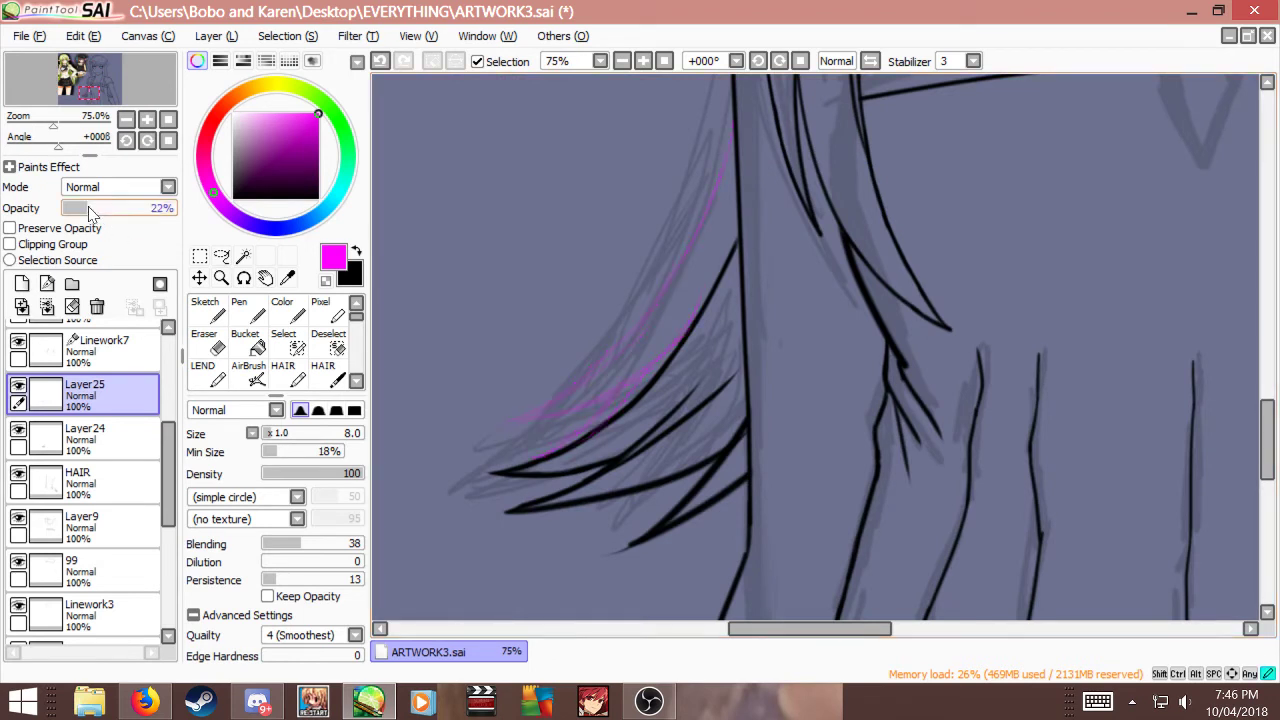
pyautogui.click(100, 432)
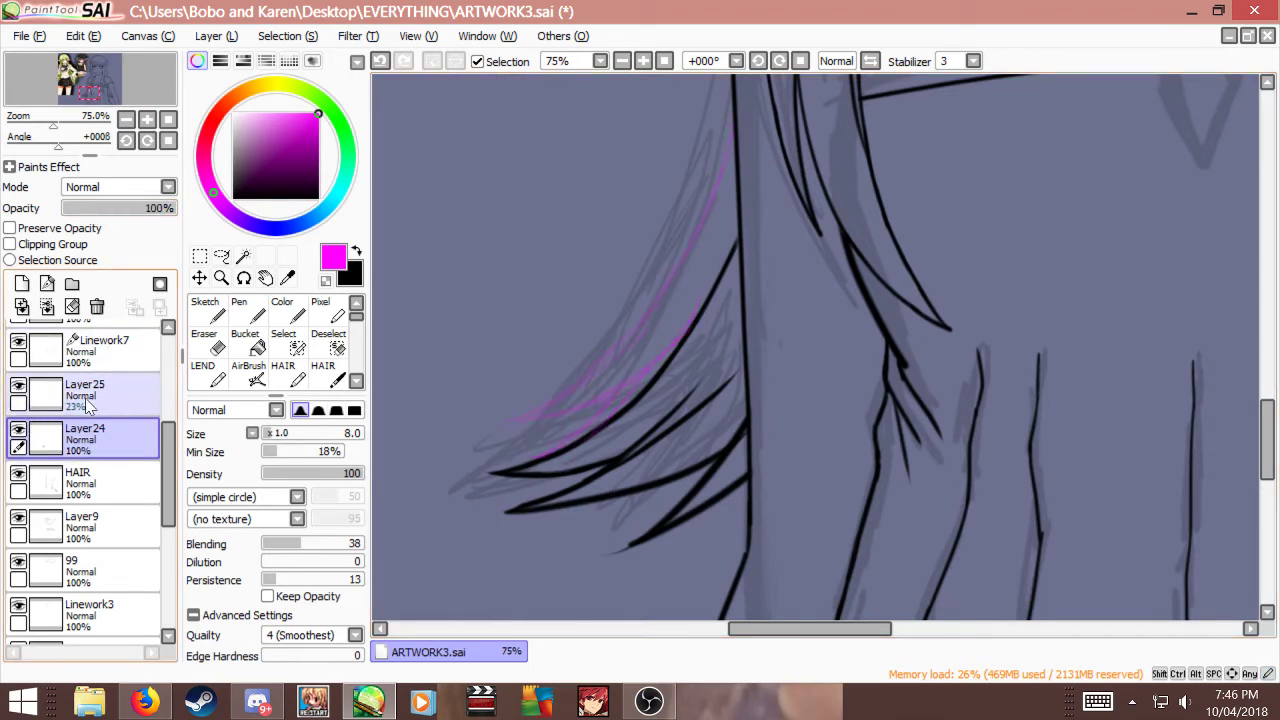
pyautogui.click(88, 400)
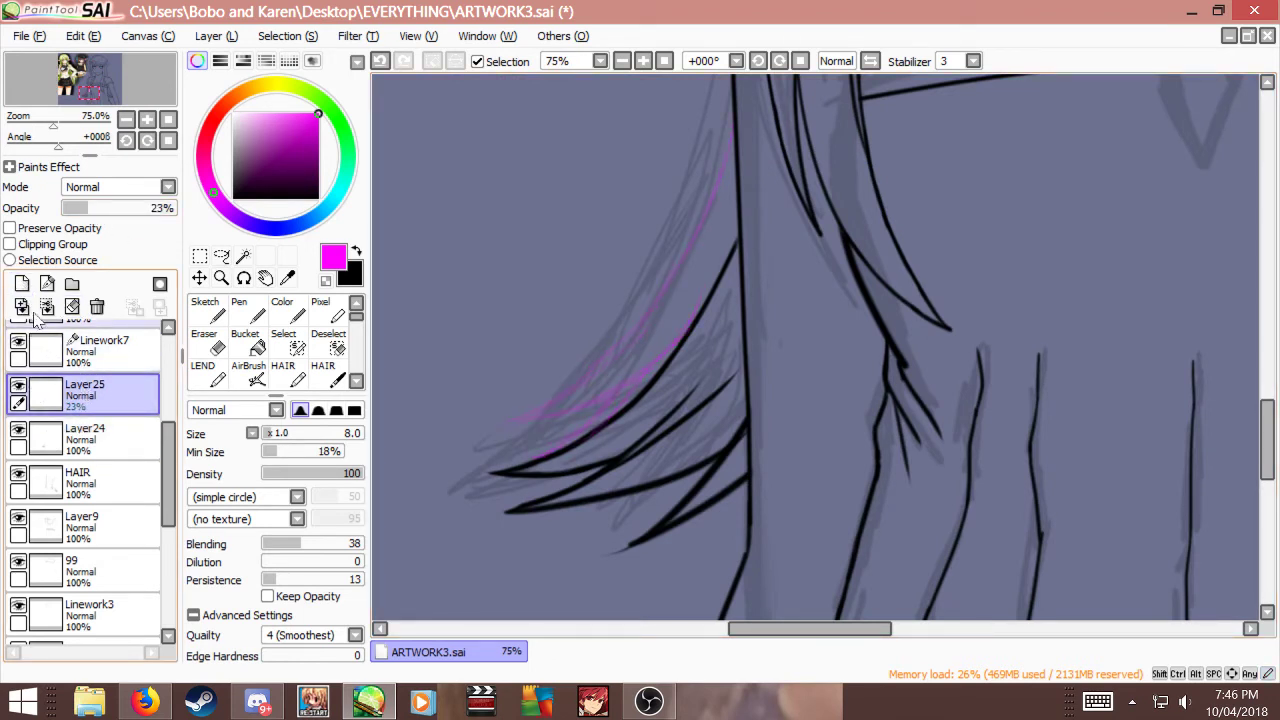
pyautogui.click(22, 283)
# Step: Ink the lower edge of the outer hair lock in black along the magenta guide, redoing the stroke until it is smooth
pyautogui.press('x')
pyautogui.scroll(1, 570, 410)
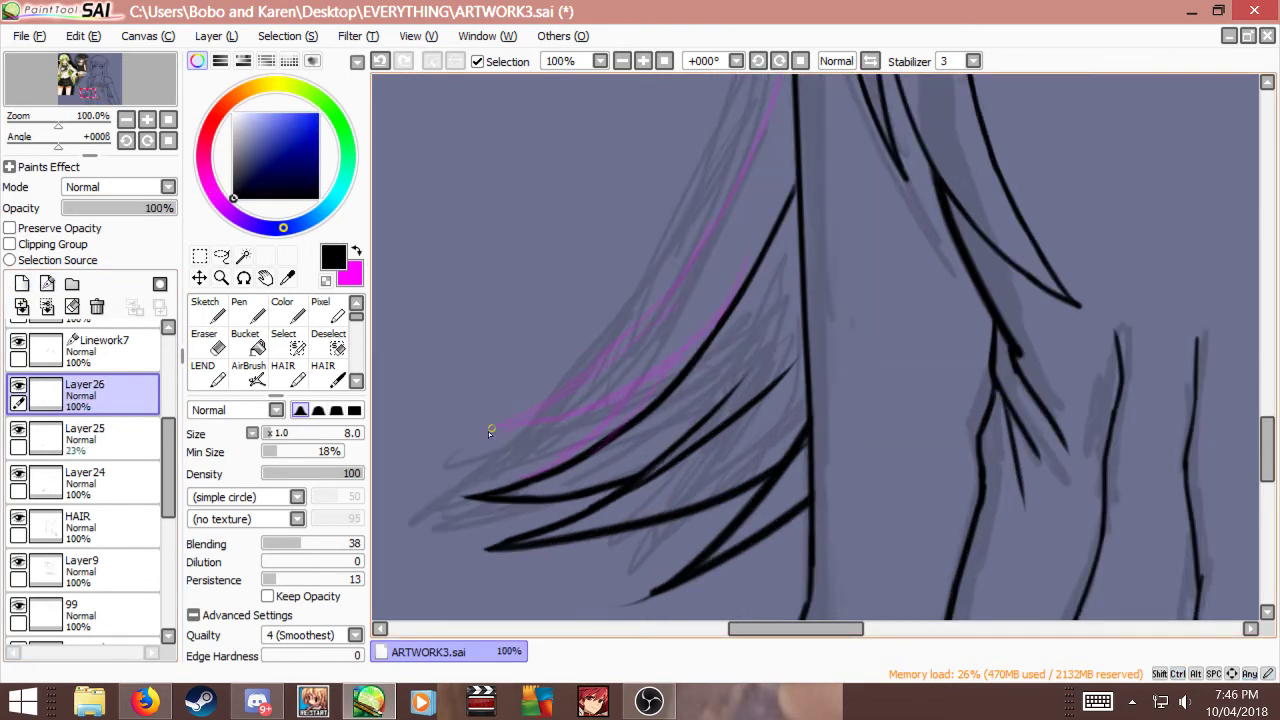
pyautogui.moveTo(490, 431); pyautogui.dragTo(706, 336)
pyautogui.hotkey('ctrl', 'z')
pyautogui.hotkey('ctrl', 'z')
pyautogui.moveTo(501, 425); pyautogui.dragTo(578, 413)
pyautogui.hotkey('ctrl', 'z')
pyautogui.moveTo(490, 426); pyautogui.dragTo(590, 409)
pyautogui.hotkey('ctrl', 'z')
pyautogui.hotkey('ctrl', 'z')
pyautogui.moveTo(498, 428)
pyautogui.mouseDown()
pyautogui.moveTo(570, 414)
pyautogui.moveTo(672, 364)
pyautogui.mouseUp()
pyautogui.hotkey('ctrl', 'z')
pyautogui.hotkey('ctrl', 'z')
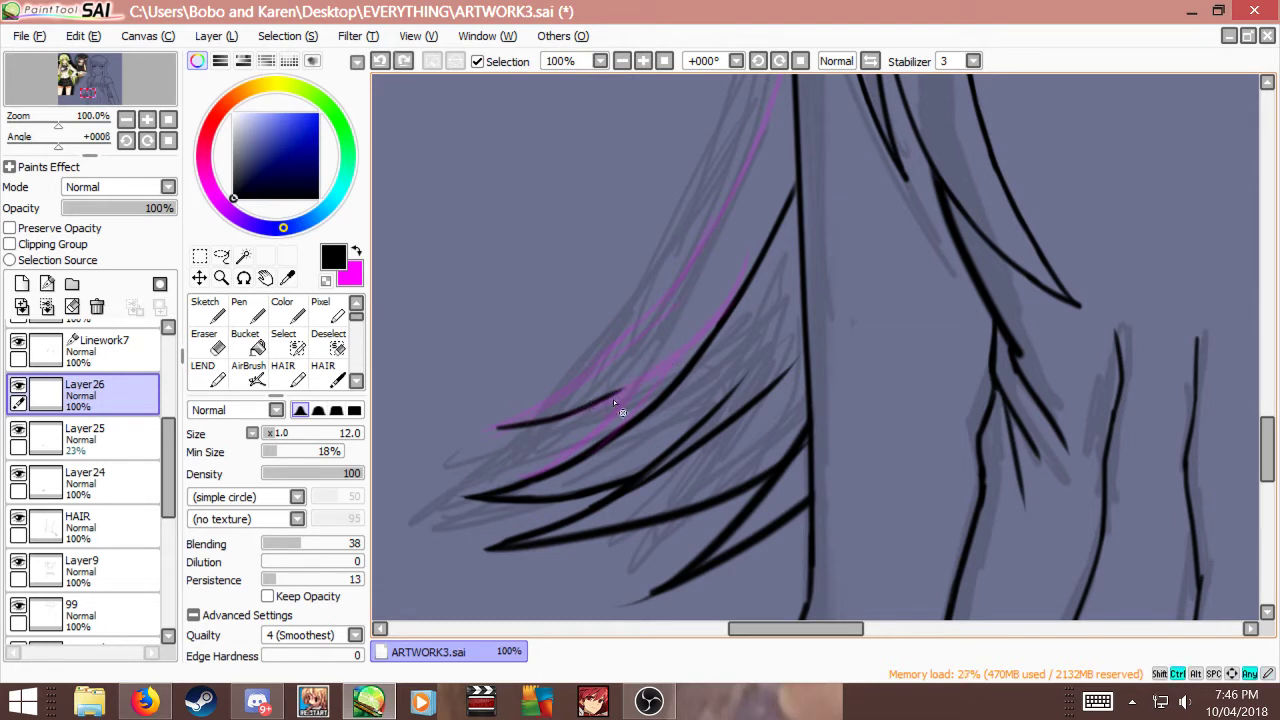
pyautogui.moveTo(572, 414)
pyautogui.mouseDown()
pyautogui.moveTo(653, 381)
pyautogui.moveTo(623, 393)
pyautogui.moveTo(702, 340)
pyautogui.moveTo(623, 390)
pyautogui.moveTo(674, 369)
pyautogui.moveTo(640, 384)
pyautogui.moveTo(660, 388)
pyautogui.moveTo(686, 355)
pyautogui.moveTo(658, 372)
pyautogui.moveTo(703, 339)
pyautogui.mouseUp()
pyautogui.hotkey('ctrl', 'z')
pyautogui.hotkey('ctrl', 'z')
pyautogui.hotkey('ctrl', 'z')
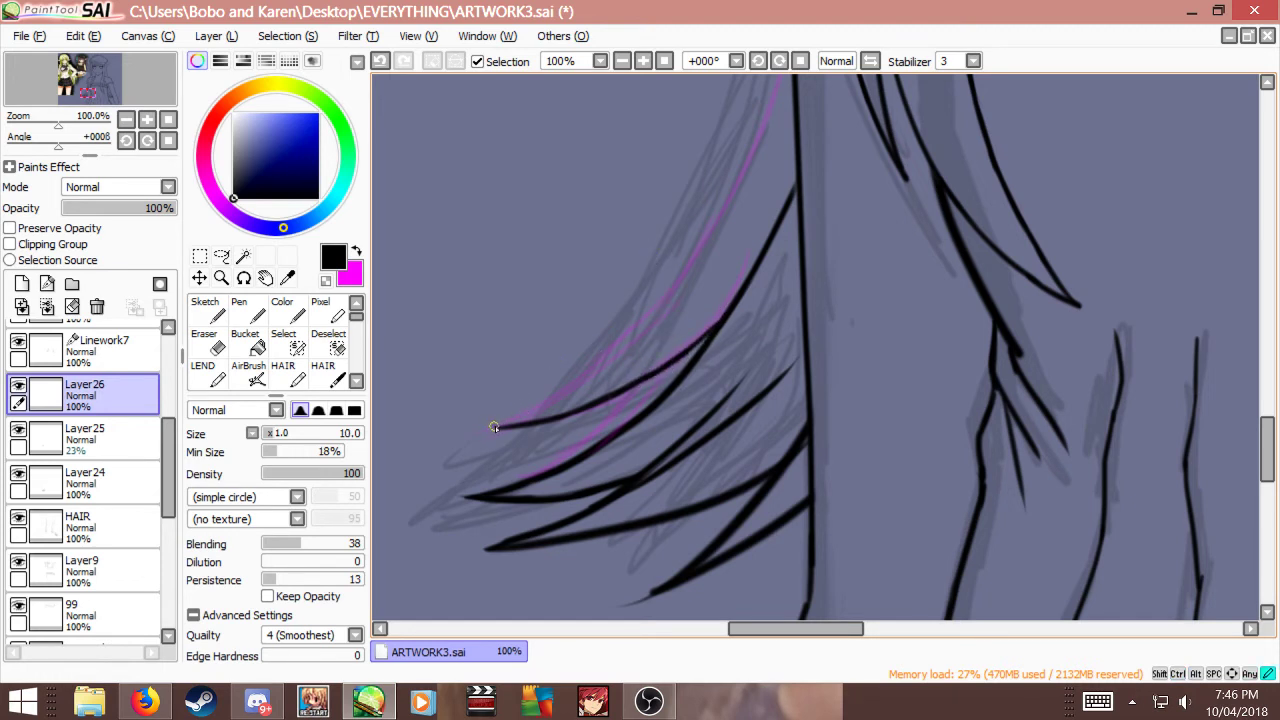
# Step: Ink the start of the hair lock's upper edge from its tip along the guide with a size 8 black brush
pyautogui.moveTo(494, 427); pyautogui.dragTo(584, 386)
pyautogui.hotkey('ctrl', 'z')
pyautogui.press('[')
pyautogui.press('[')
pyautogui.moveTo(494, 426)
pyautogui.mouseDown()
pyautogui.moveTo(595, 383)
pyautogui.moveTo(600, 358)
pyautogui.mouseUp()
pyautogui.hotkey('ctrl', 'z')
pyautogui.hotkey('ctrl', 'z')
pyautogui.hotkey('ctrl', 'z')
pyautogui.moveTo(550, 401); pyautogui.dragTo(597, 362)
pyautogui.hotkey('ctrl', 'z')
pyautogui.hotkey('ctrl', 'z')
pyautogui.moveTo(493, 427); pyautogui.dragTo(587, 367)
pyautogui.moveTo(542, 406); pyautogui.dragTo(574, 375)
pyautogui.hotkey('ctrl', 'z')
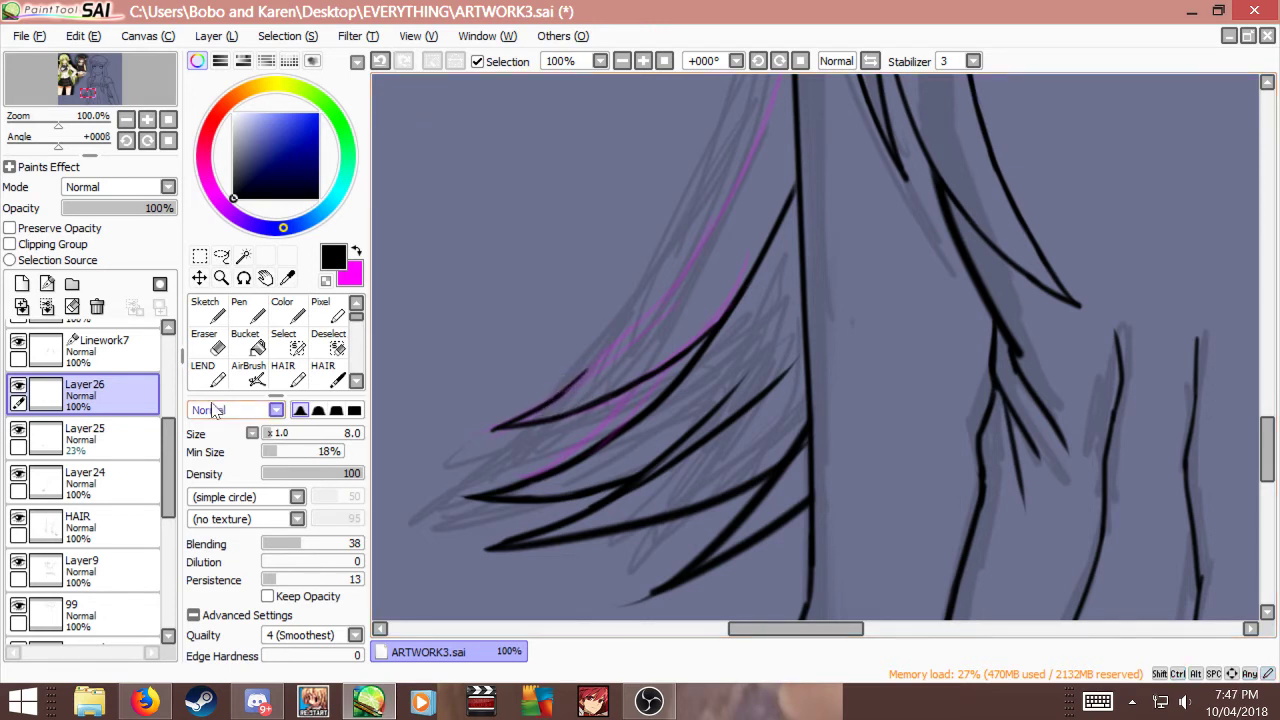
# Step: Add a new linework layer and choose the Curve tool at size 6
pyautogui.click(46, 284)
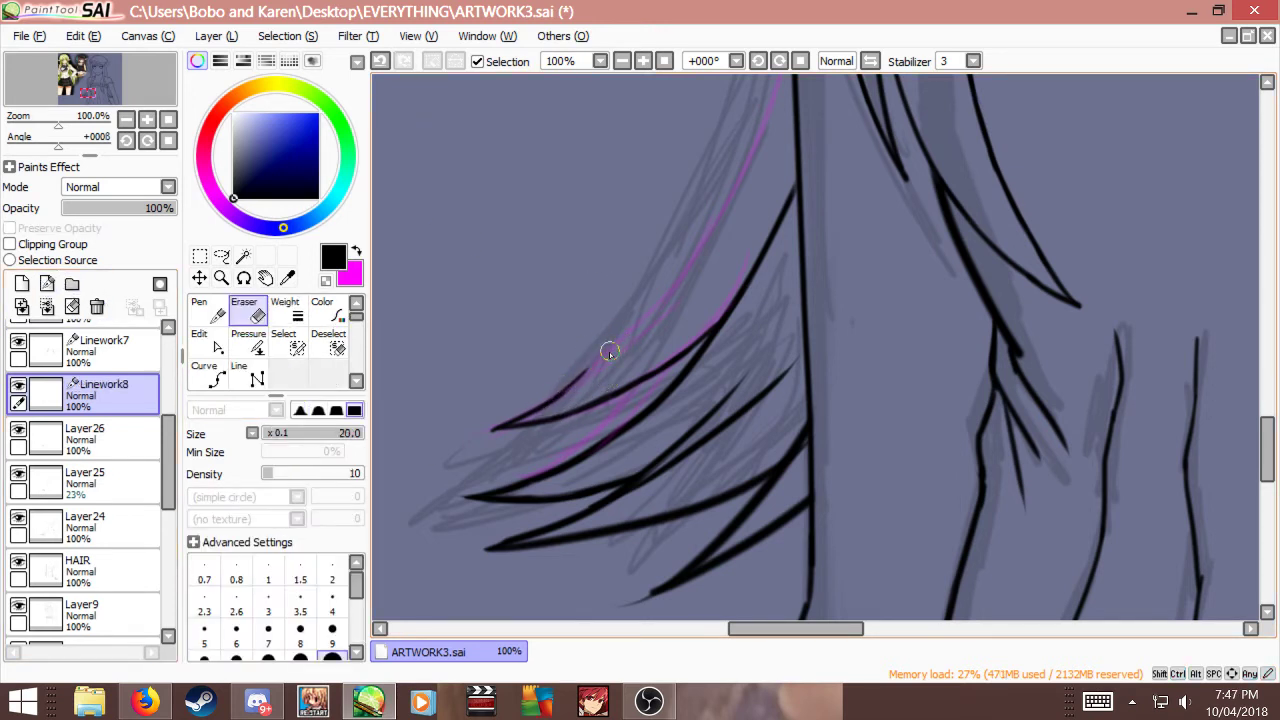
pyautogui.click(208, 371)
pyautogui.press('[')
pyautogui.press('[')
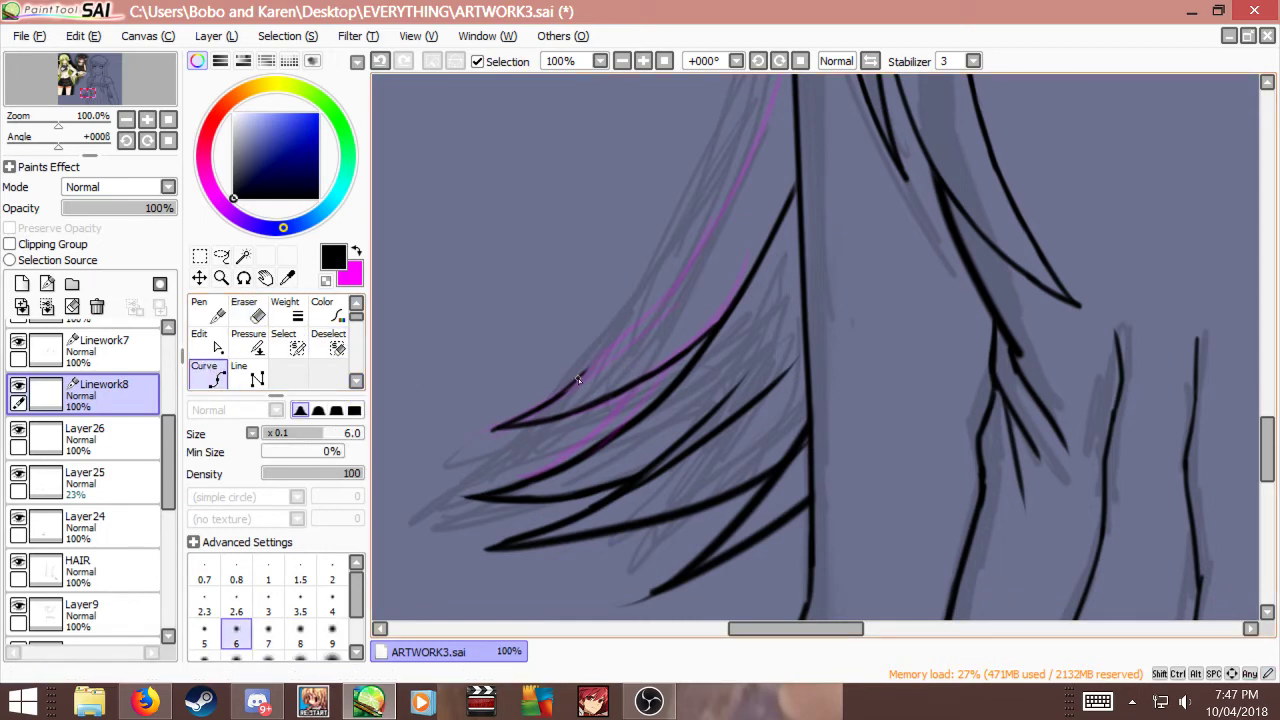
# Step: Try to trace the rest of the hair lock's upper edge with the Curve tool at sizes 6 and 8
pyautogui.click(703, 256)
pyautogui.scroll(-2, 637, 393)
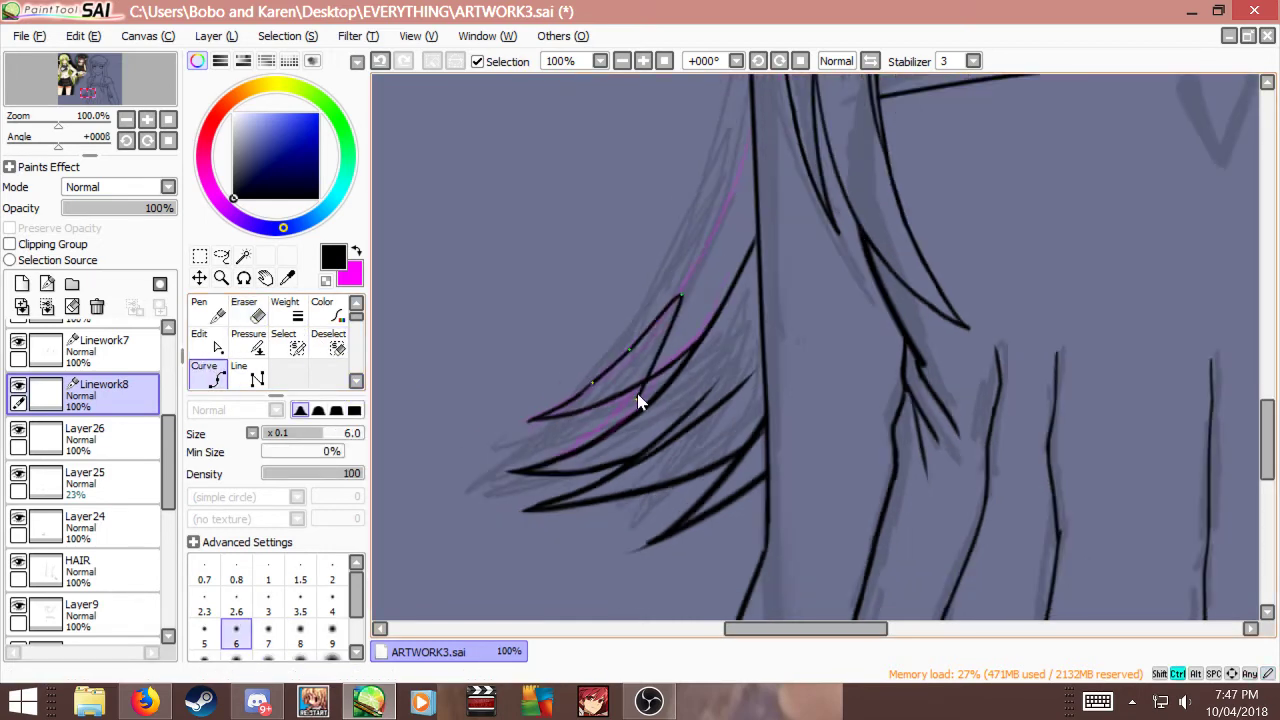
pyautogui.scroll(2, 747, 195)
pyautogui.press(']')
pyautogui.press(']')
pyautogui.hotkey('ctrl', 'z')
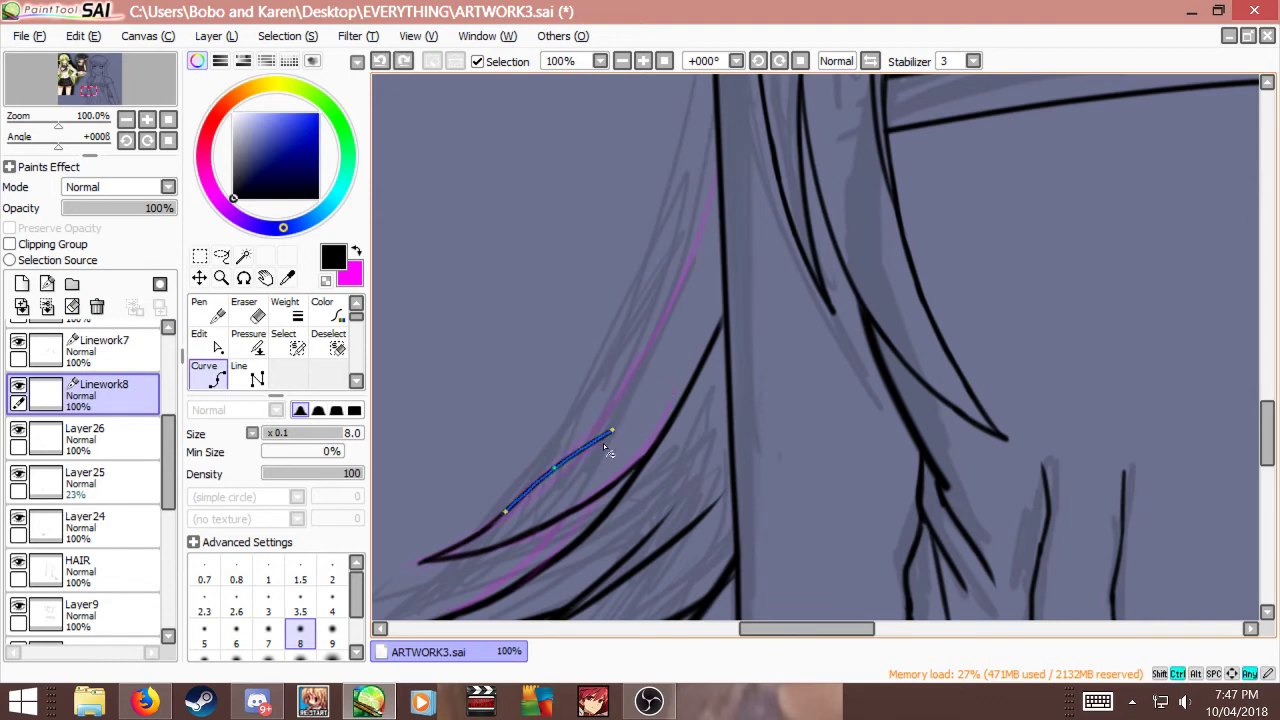
pyautogui.click(584, 441)
pyautogui.hotkey('ctrl', 'z')
pyautogui.click(590, 428)
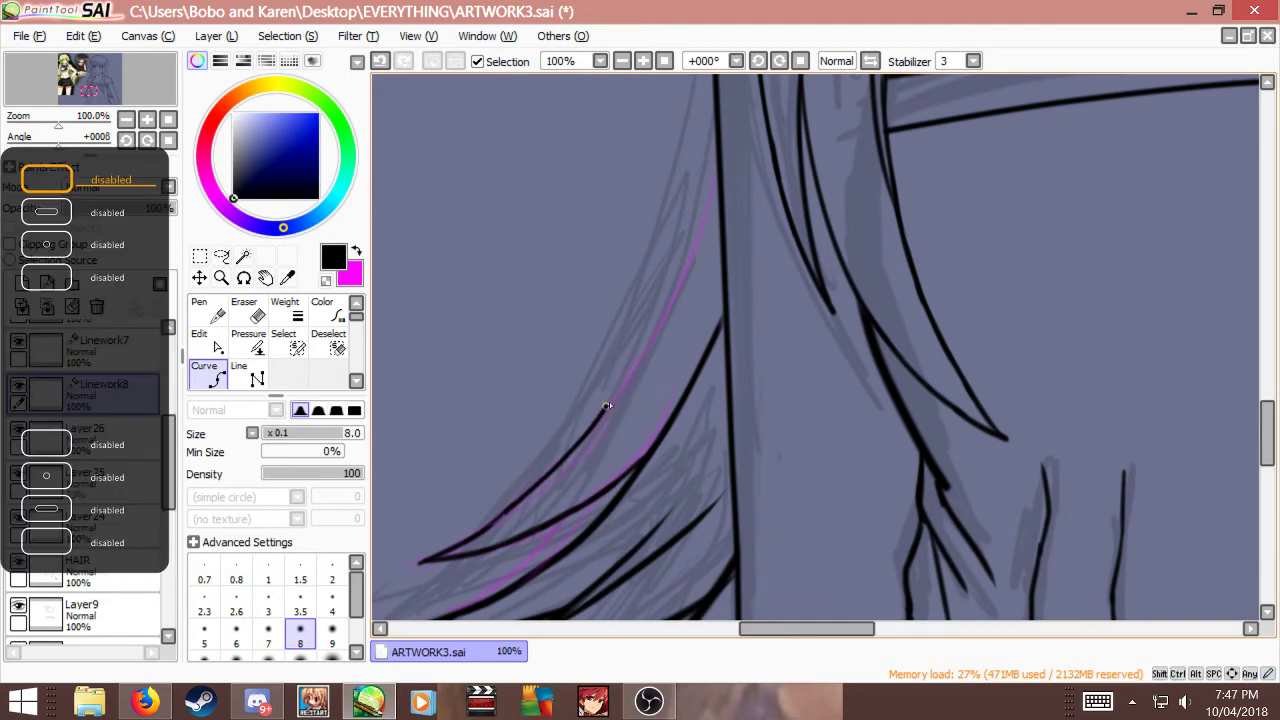
pyautogui.click(629, 376)
pyautogui.click(691, 253)
pyautogui.hotkey('ctrl', 'z')
pyautogui.hotkey('ctrl', 'z')
pyautogui.hotkey('ctrl', 'z')
pyautogui.hotkey('ctrl', 'z')
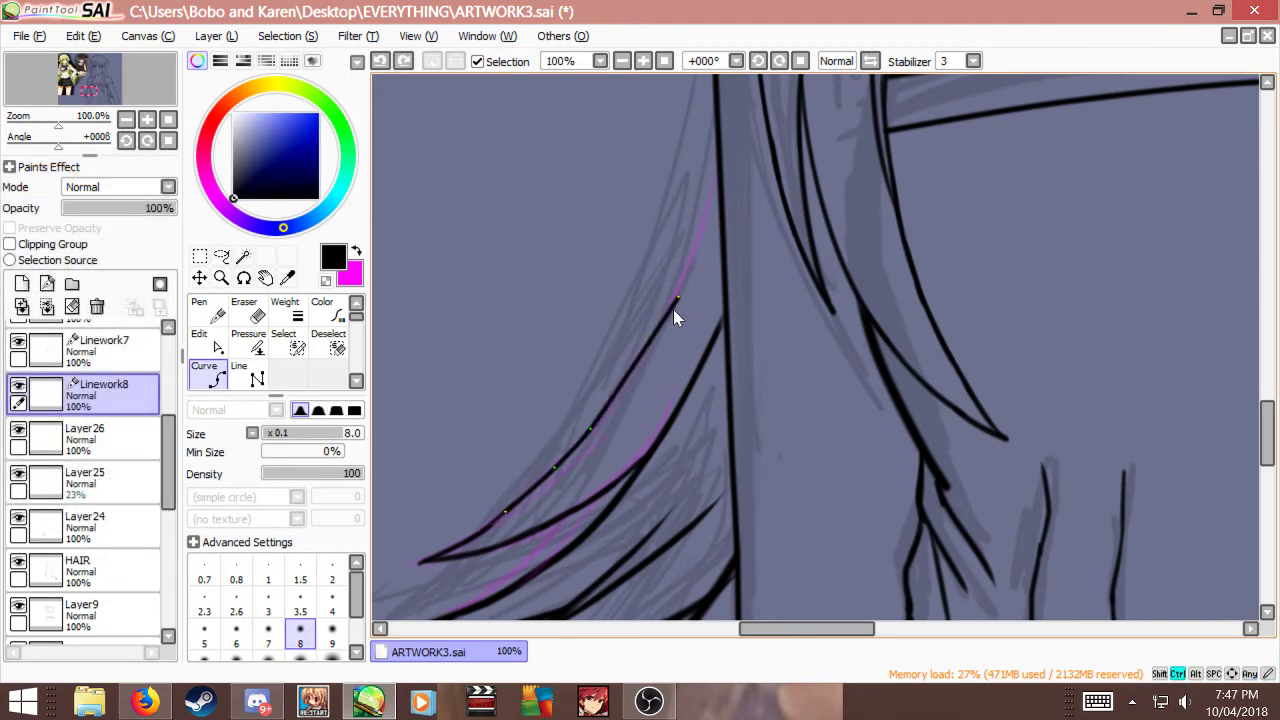
pyautogui.click(503, 516)
pyautogui.hotkey('ctrl', 'z')
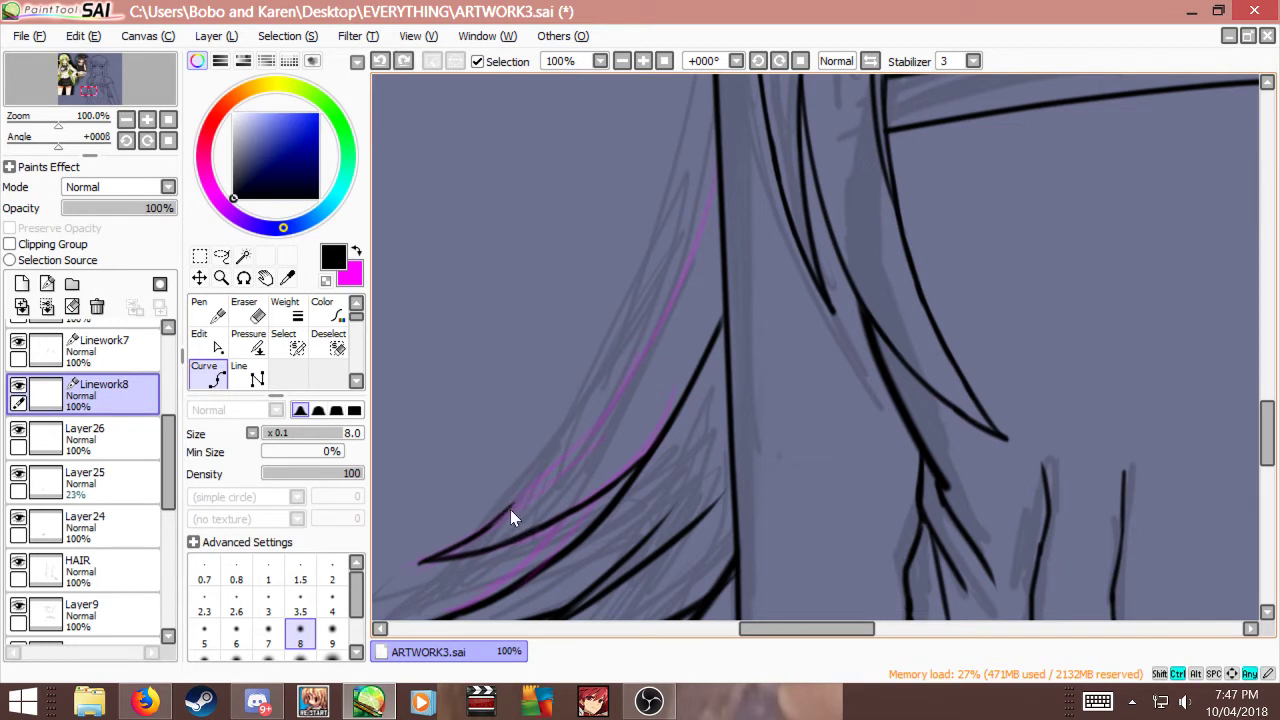
# Step: Trace the hair lock's upper edge with a size 7 curve, from the inked tip up to the arm line
pyautogui.press('[')
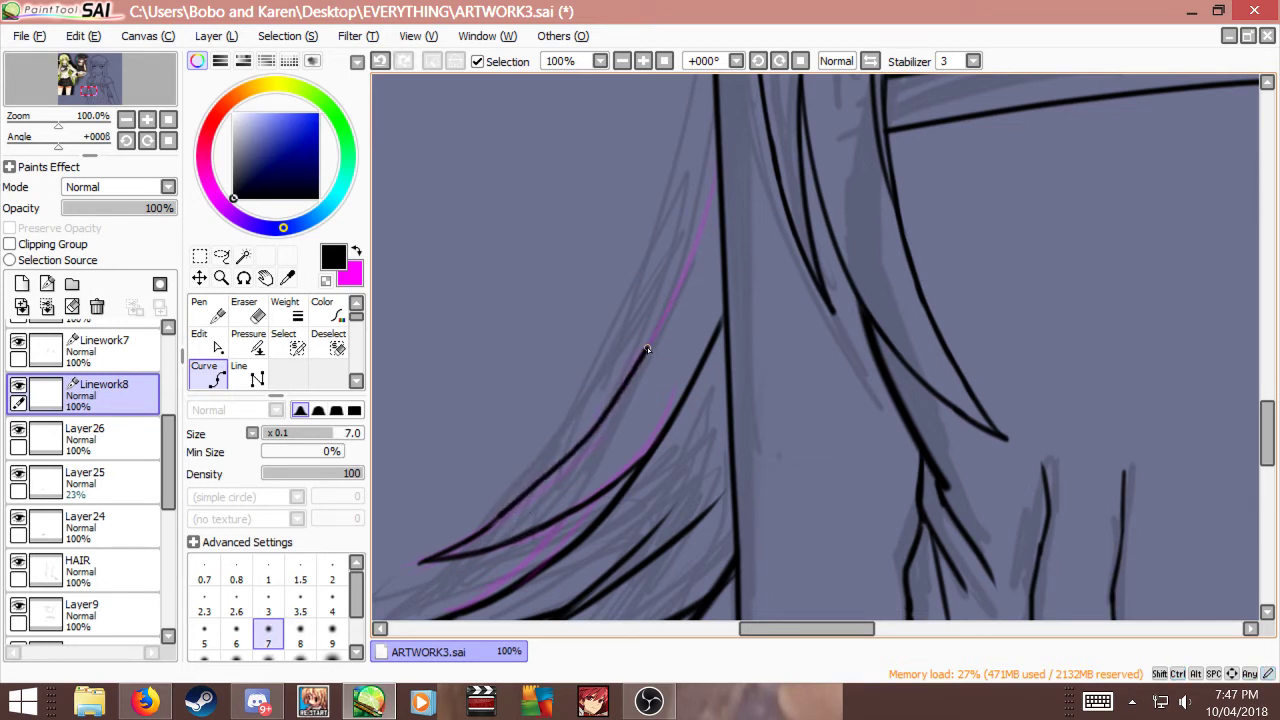
pyautogui.hotkey('ctrl', 'z')
pyautogui.click(600, 423)
pyautogui.hotkey('ctrl', 'z')
pyautogui.click(605, 407)
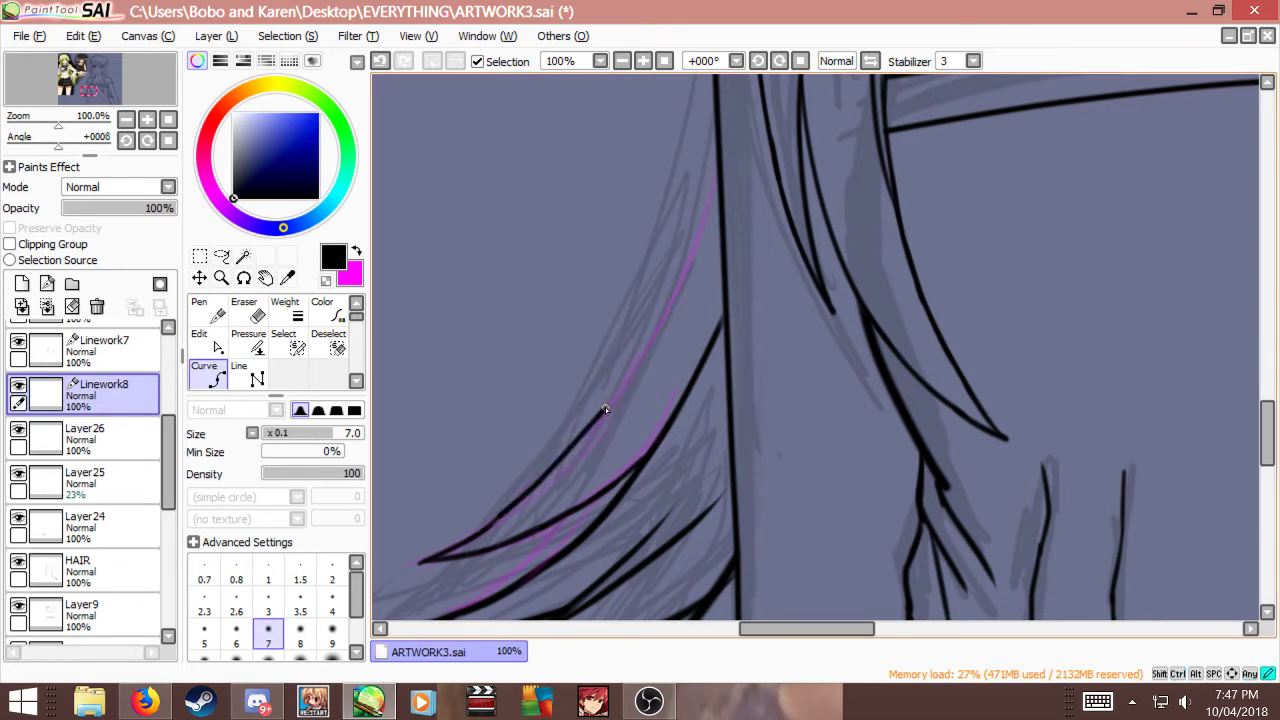
pyautogui.click(637, 363)
pyautogui.click(718, 187)
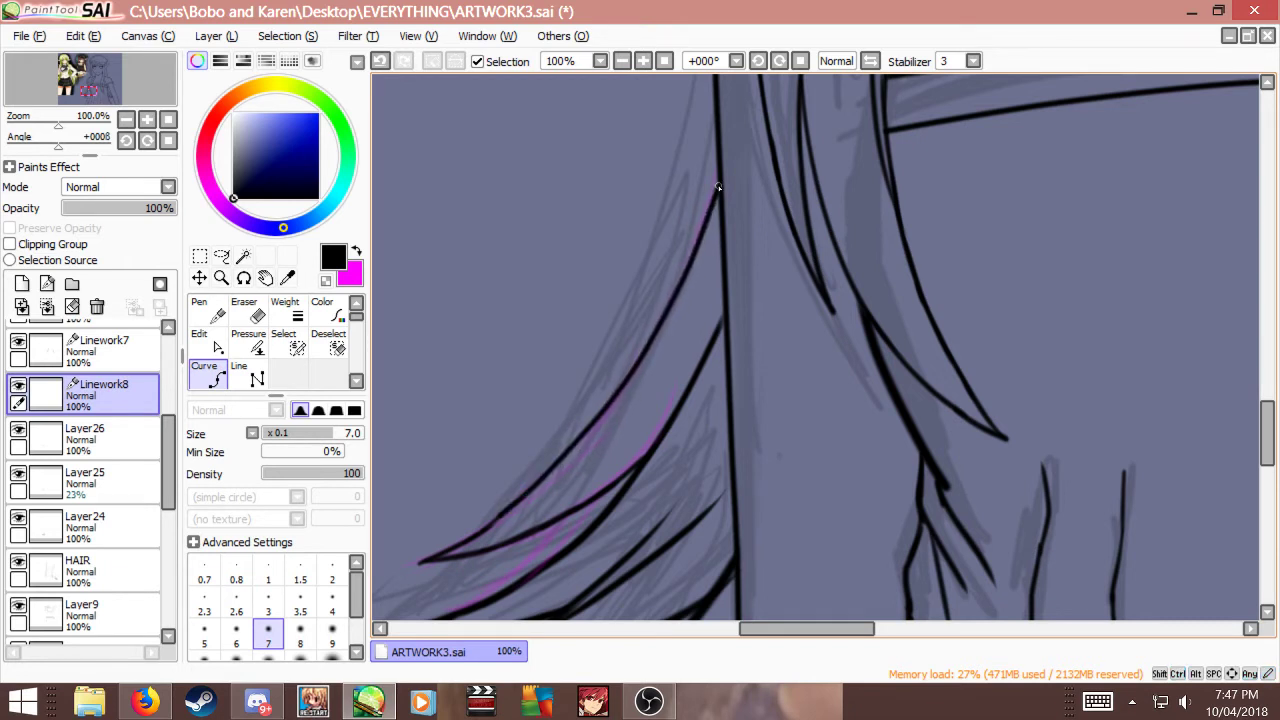
# Step: Adjust the lower control points of the curve so it joins the inked tip of the hair lock
pyautogui.moveTo(463, 608); pyautogui.dragTo(611, 484)
pyautogui.hotkey('ctrl', '+')
pyautogui.keyDown('ctrl'); pyautogui.click(620, 373); pyautogui.keyUp('ctrl')
pyautogui.moveTo(614, 377); pyautogui.dragTo(566, 423)
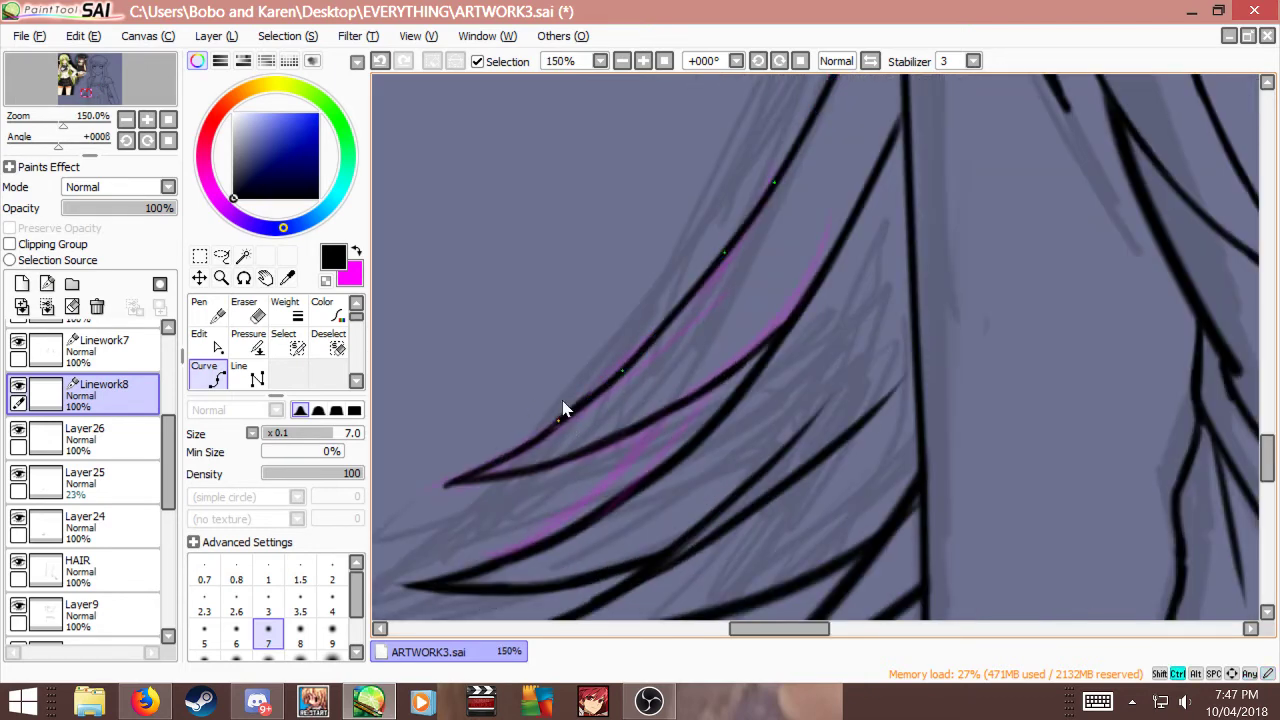
# Step: Strengthen the ink strokes at the hair lock's tip on Layer26 with a size 8 brush
pyautogui.click(90, 434)
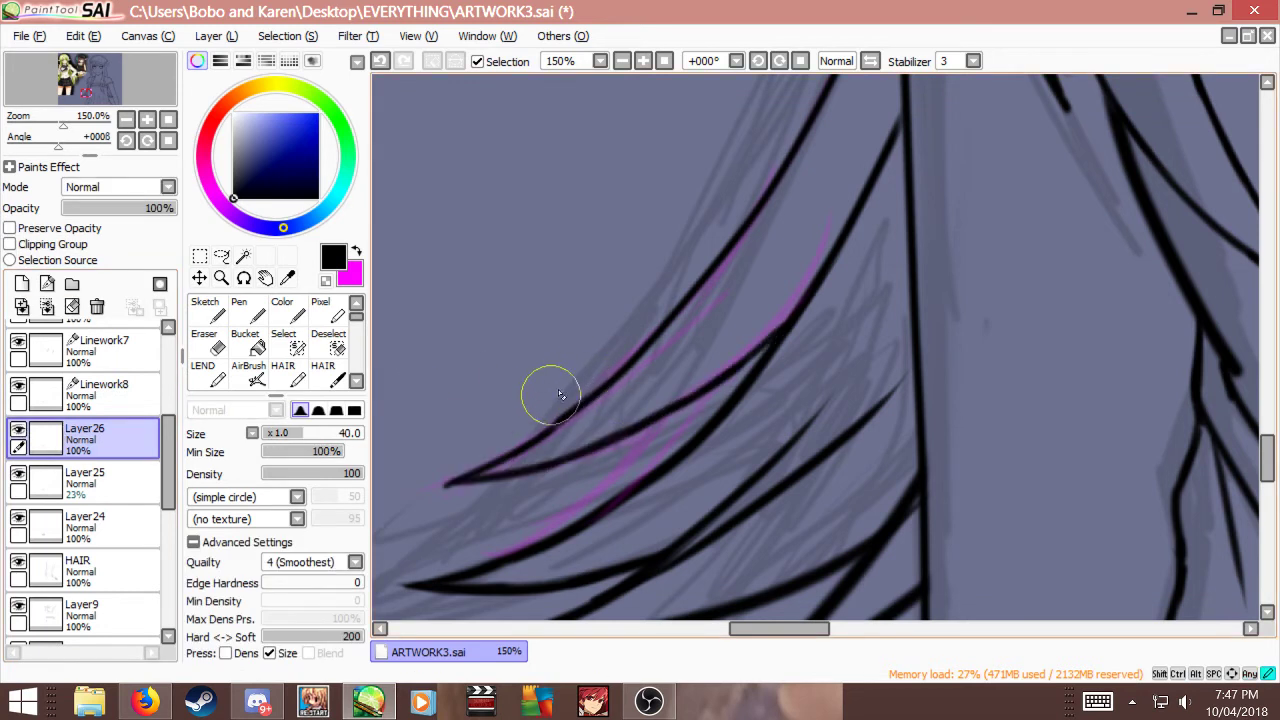
pyautogui.press('b')
pyautogui.moveTo(502, 461); pyautogui.dragTo(598, 396)
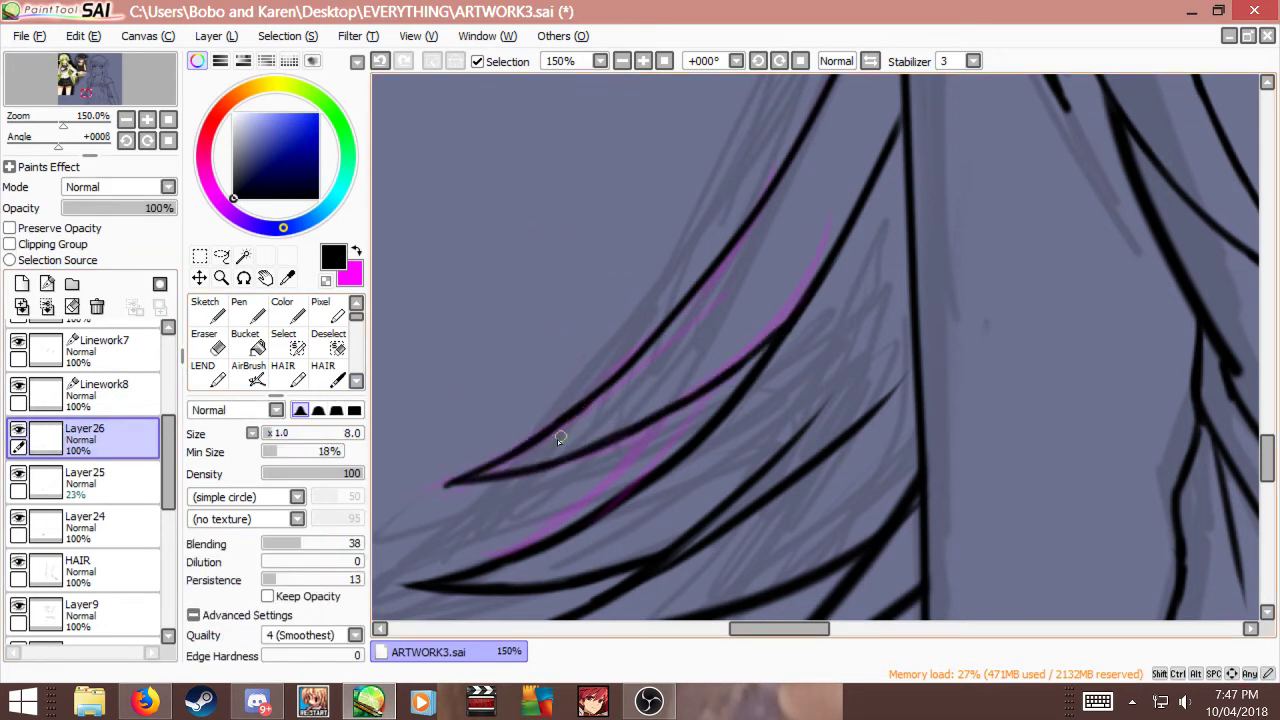
pyautogui.moveTo(469, 474); pyautogui.dragTo(556, 433)
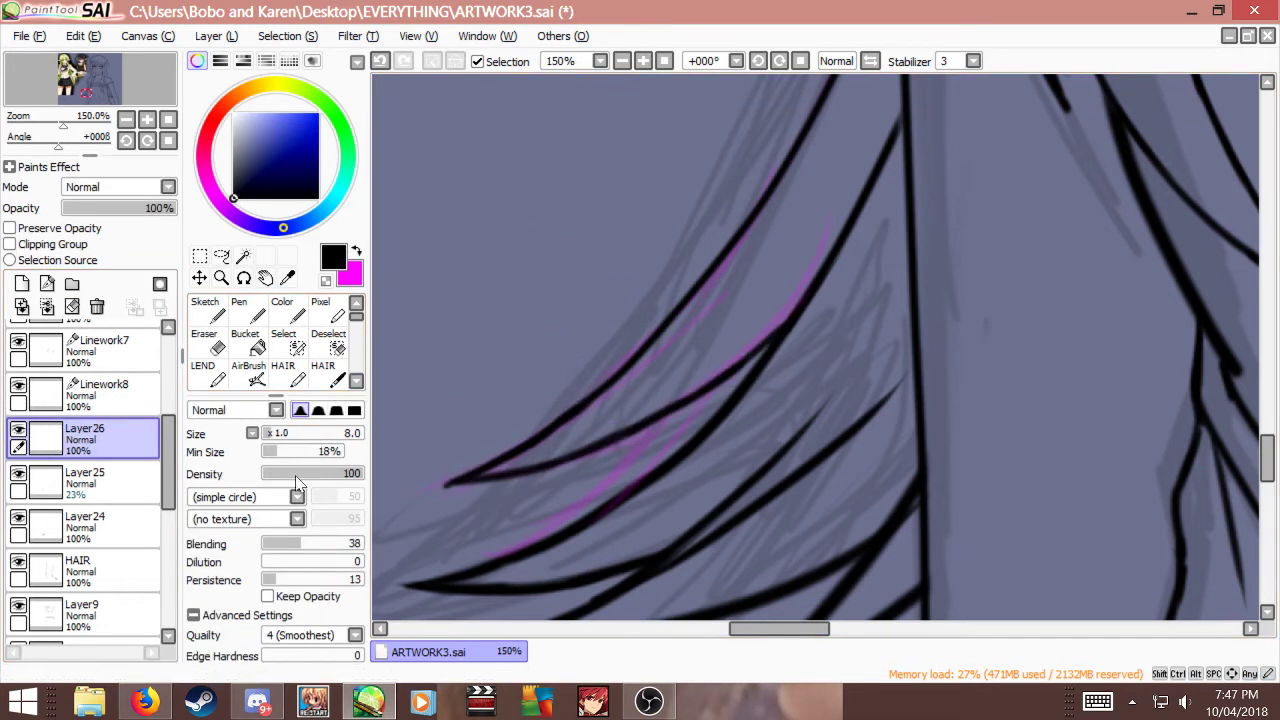
# Step: Merge Linework8 down into Layer26 and delete the magenta guide layer Layer25
pyautogui.click(95, 395)
pyautogui.click(46, 306)
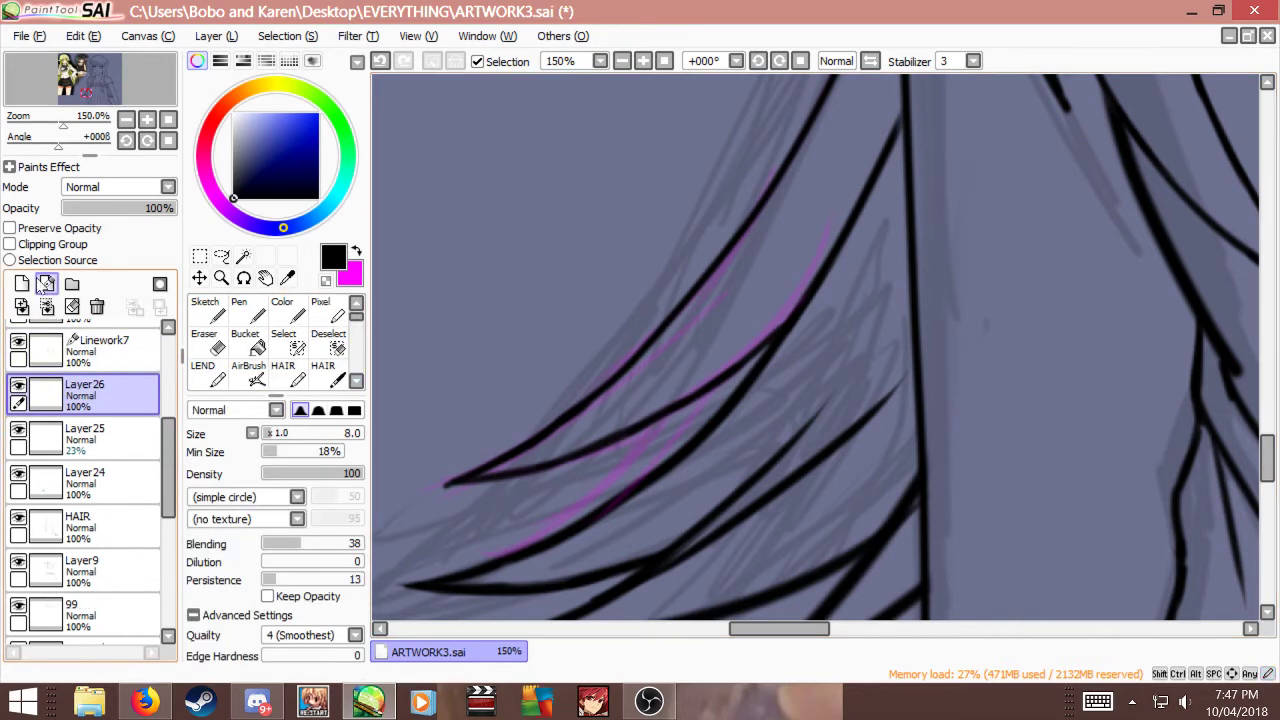
pyautogui.scroll(-5, 466, 380)
pyautogui.scroll(2, 579, 361)
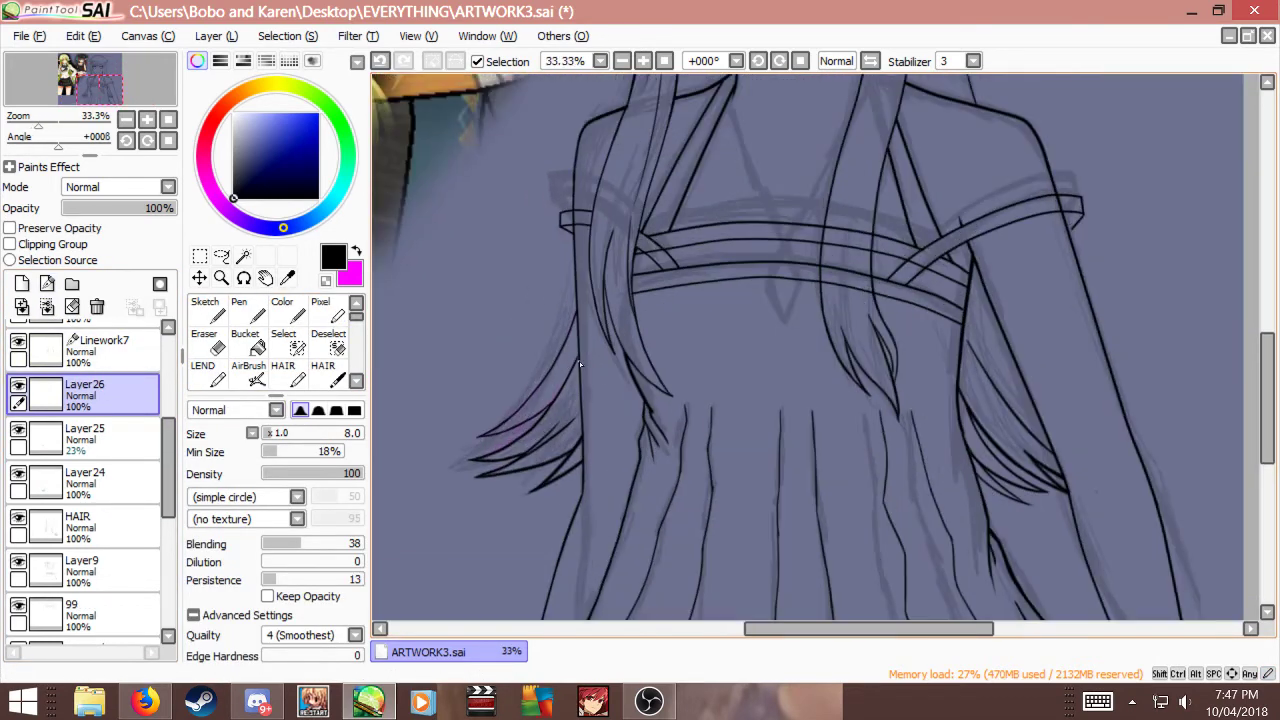
pyautogui.click(95, 438)
pyautogui.click(46, 306)
# Step: Check Layer26's content by toggling its visibility, and merge it down into Layer24
pyautogui.click(95, 395)
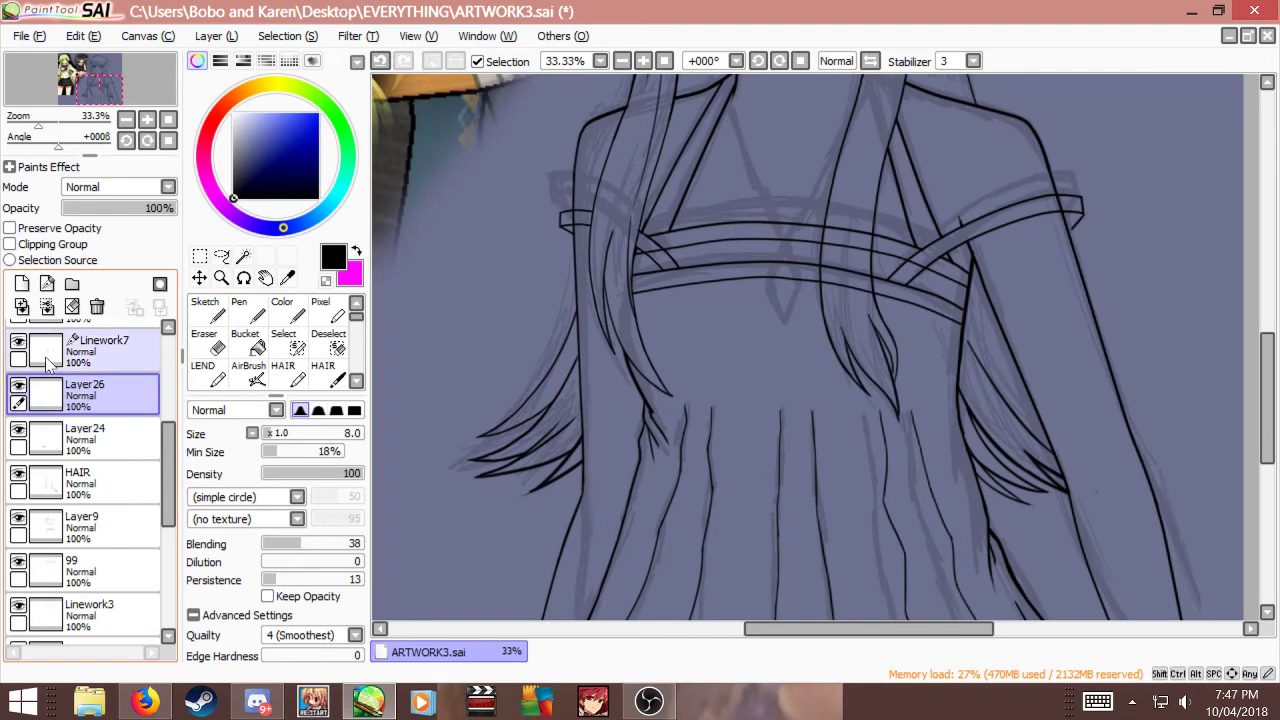
pyautogui.click(46, 360)
pyautogui.click(18, 342)
pyautogui.click(18, 342)
pyautogui.click(48, 393)
pyautogui.click(18, 386)
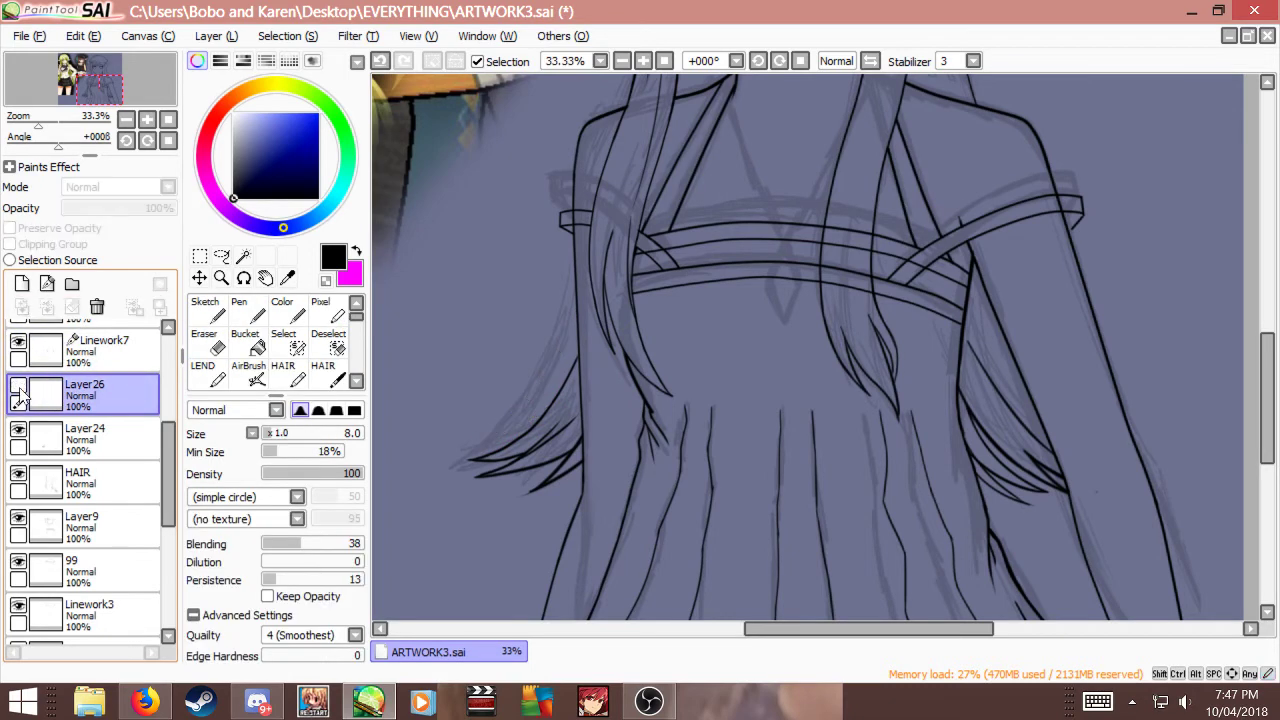
pyautogui.click(18, 386)
pyautogui.click(46, 306)
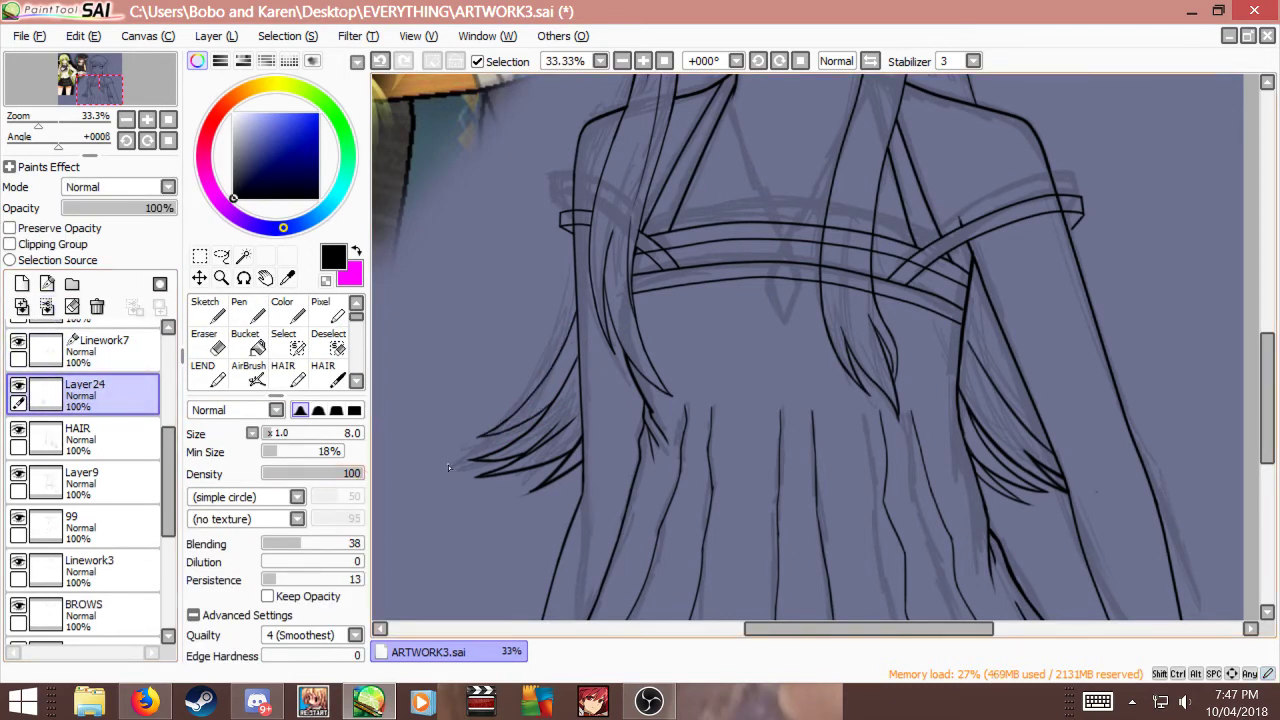
# Step: Merge Layer24 down into the HAIR layer
pyautogui.click(40, 436)
pyautogui.click(40, 392)
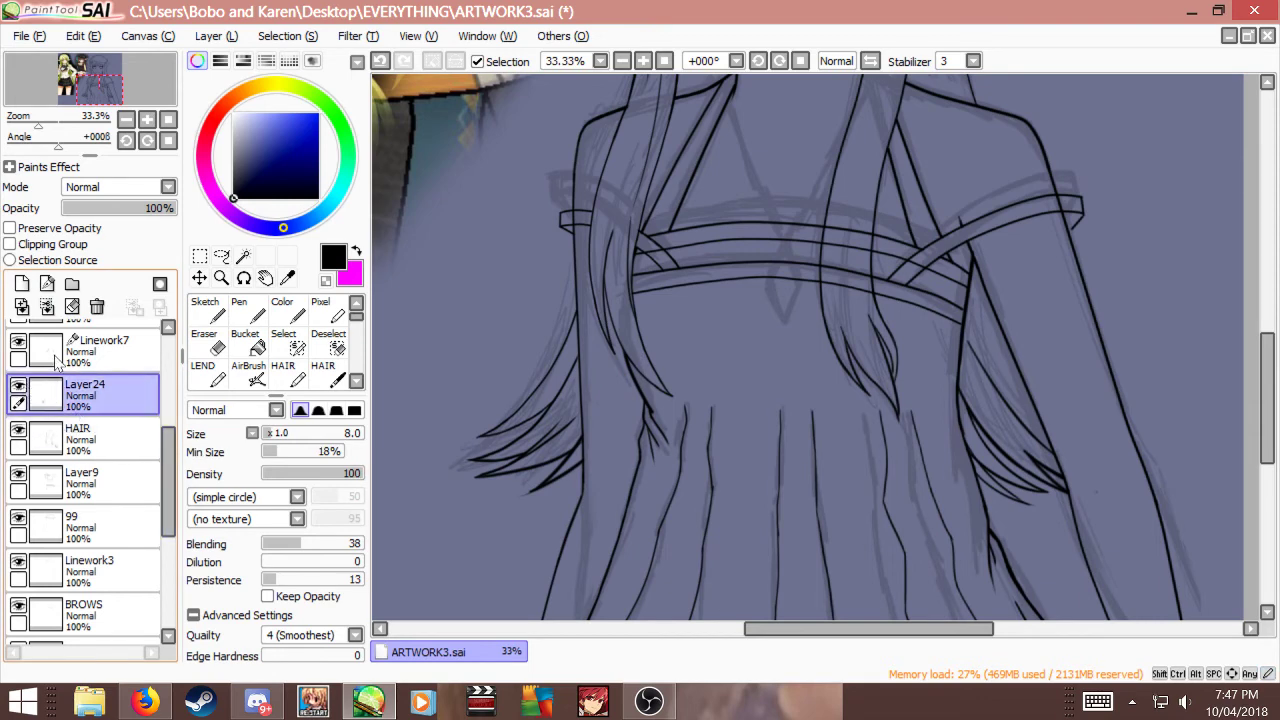
pyautogui.click(46, 306)
# Step: Add a new layer above HAIR for the neckline area and set the brush size to 7
pyautogui.scroll(-3, 737, 414)
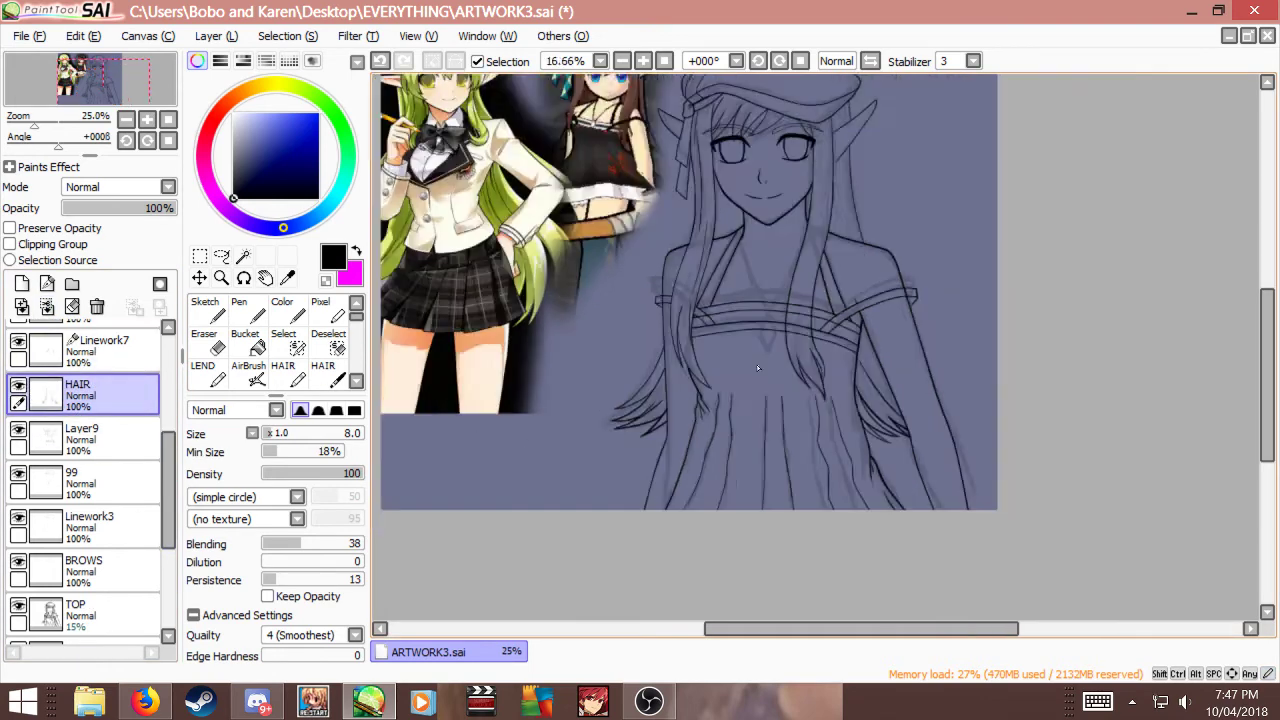
pyautogui.scroll(2, 820, 264)
pyautogui.scroll(3, 691, 397)
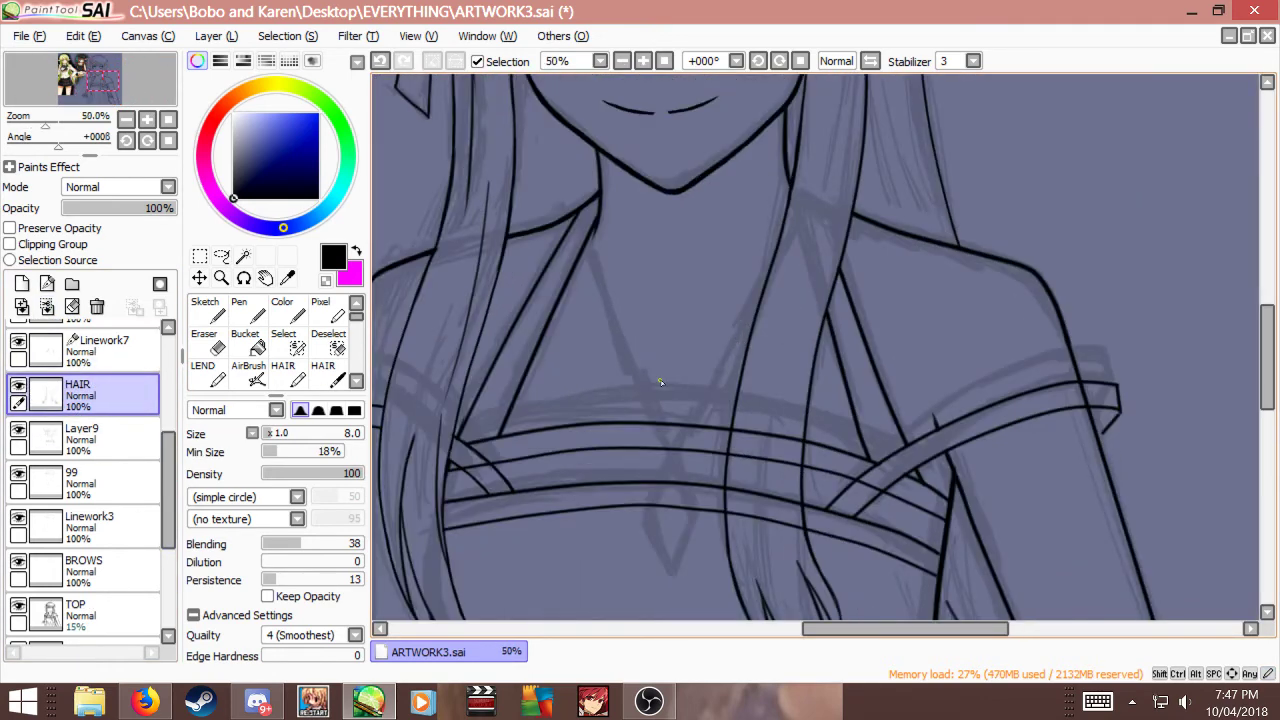
pyautogui.click(21, 284)
pyautogui.scroll(2, 717, 341)
pyautogui.press('[')
pyautogui.press('[')
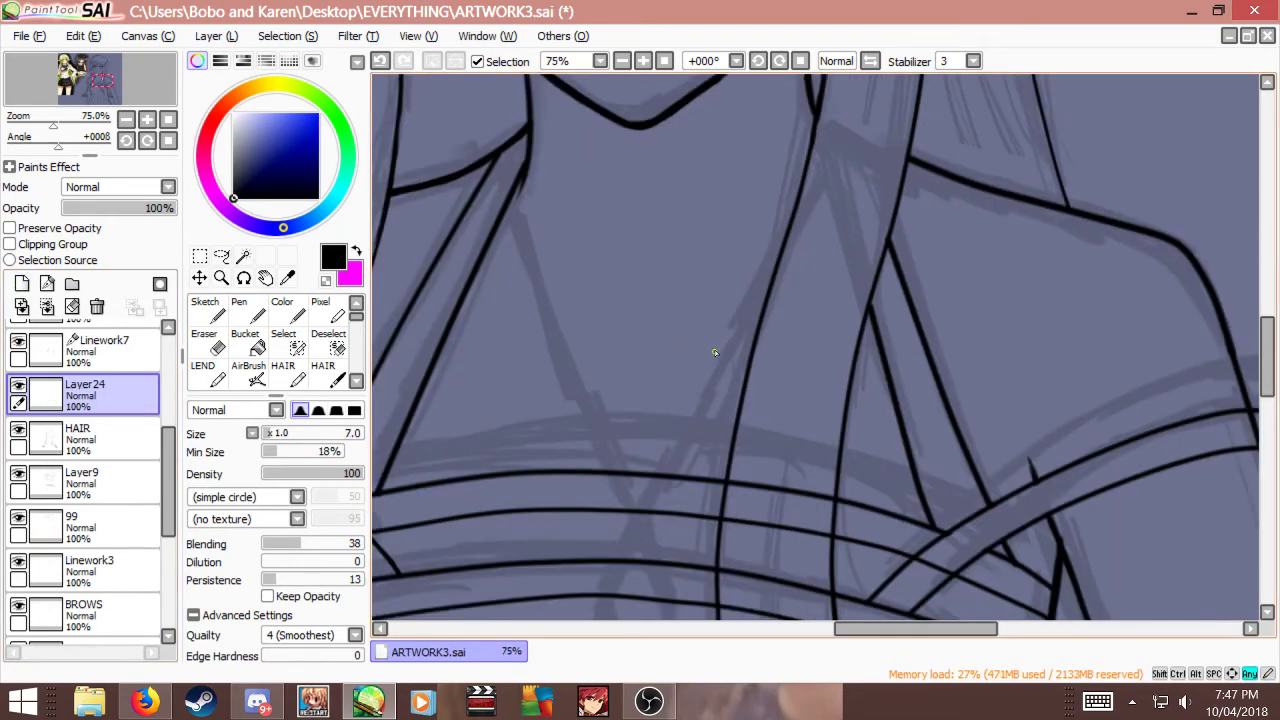
pyautogui.moveTo(512, 205); pyautogui.dragTo(586, 455)
pyautogui.hotkey('ctrl', 'z')
pyautogui.moveTo(511, 202); pyautogui.dragTo(556, 358)
pyautogui.hotkey('ctrl', 'z')
pyautogui.moveTo(522, 204); pyautogui.dragTo(530, 300)
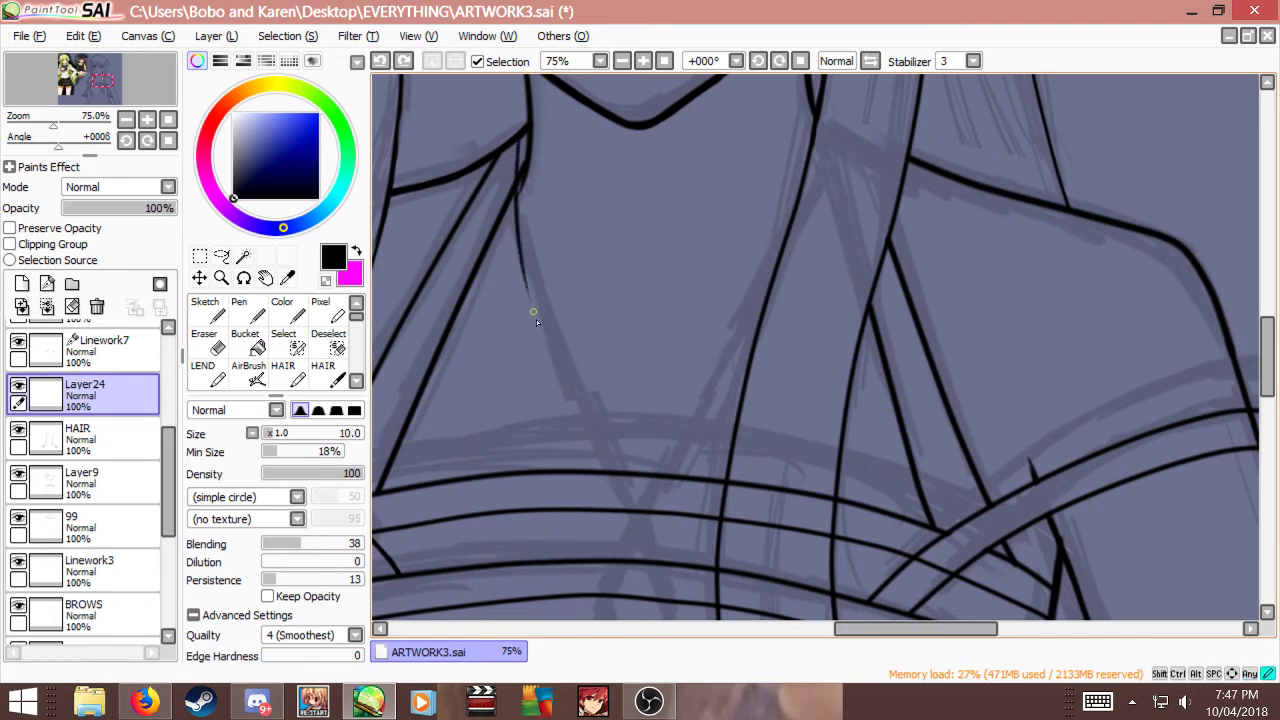
pyautogui.hotkey('ctrl', 'z')
pyautogui.press(']')
pyautogui.moveTo(513, 157); pyautogui.dragTo(548, 334)
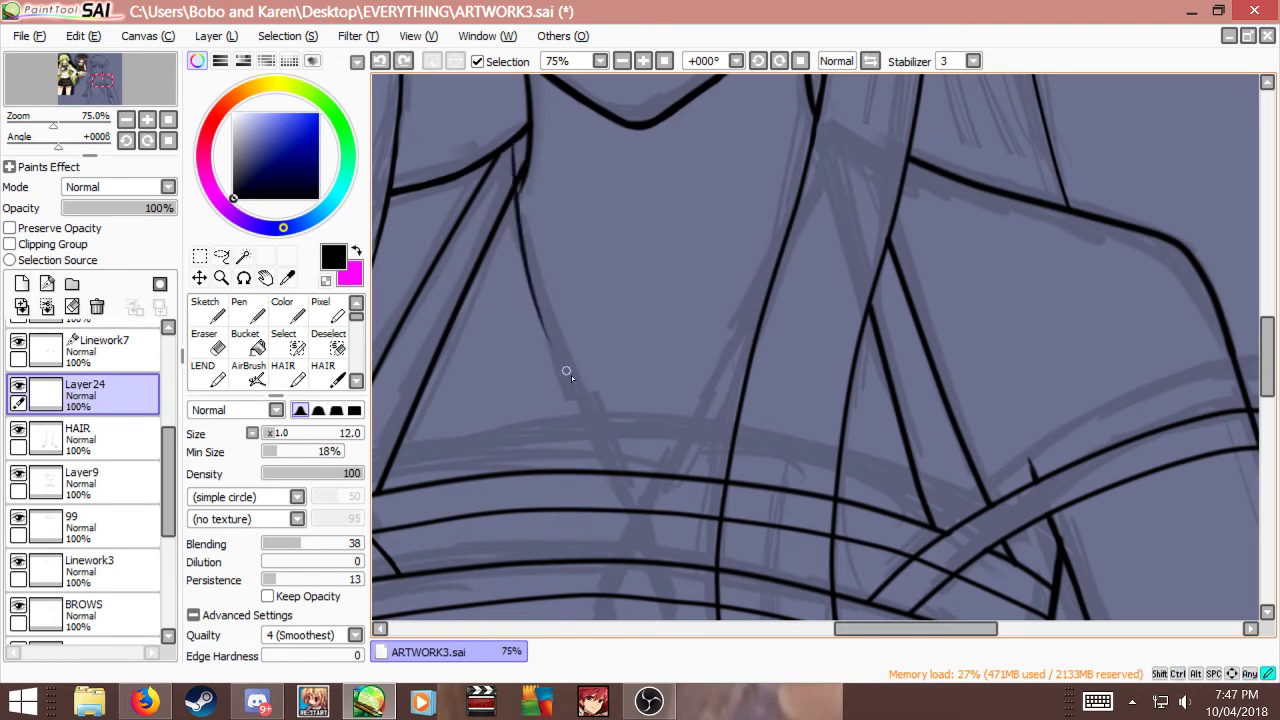
pyautogui.hotkey('ctrl', 'z')
pyautogui.moveTo(511, 136); pyautogui.dragTo(548, 320)
pyautogui.hotkey('ctrl', 'z')
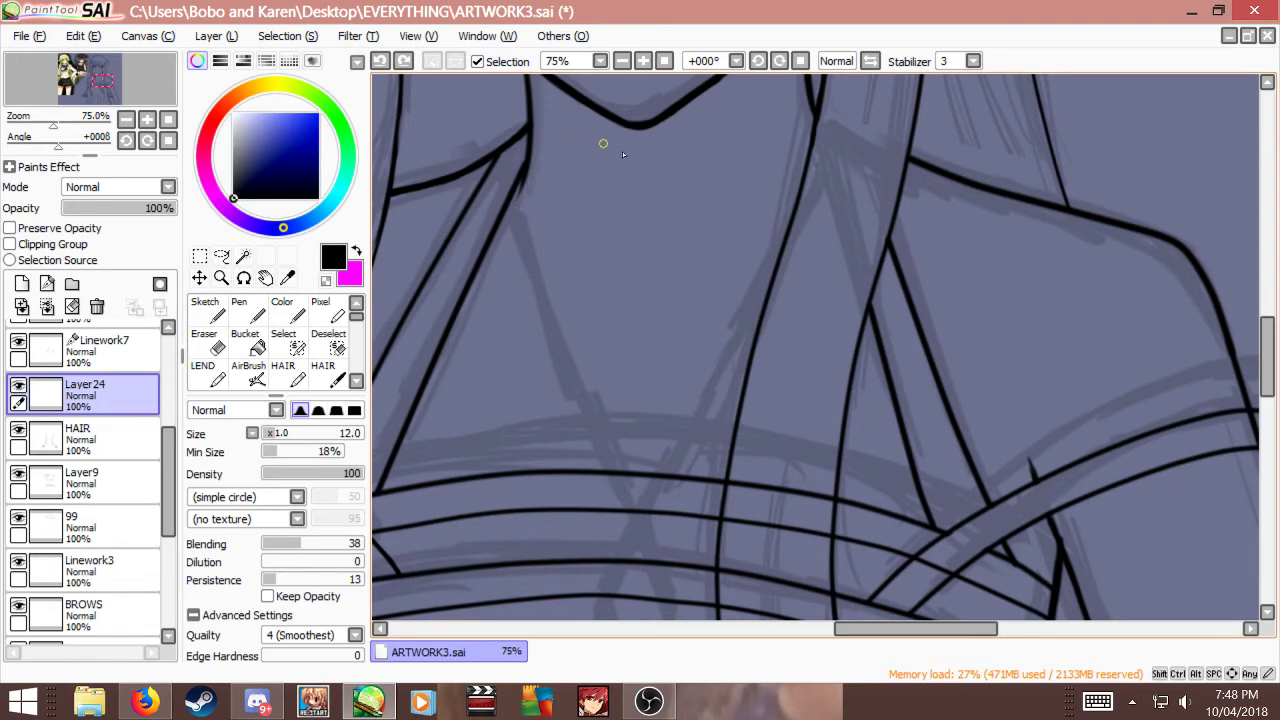
# Step: Draw the diamond pendant's upper-left edge over the sketch at the bodice centre, in magenta with brush size 9
pyautogui.scroll(-2, 739, 197)
pyautogui.scroll(2, 725, 466)
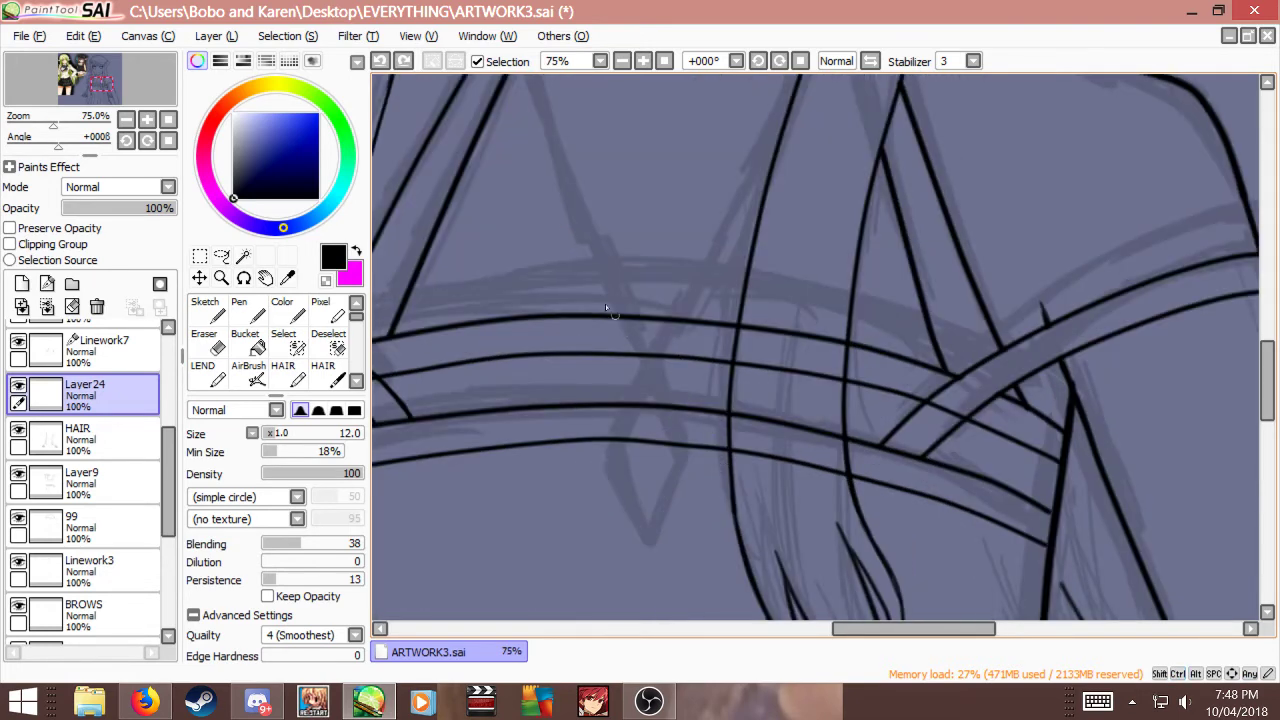
pyautogui.press('x')
pyautogui.moveTo(636, 362); pyautogui.dragTo(600, 488)
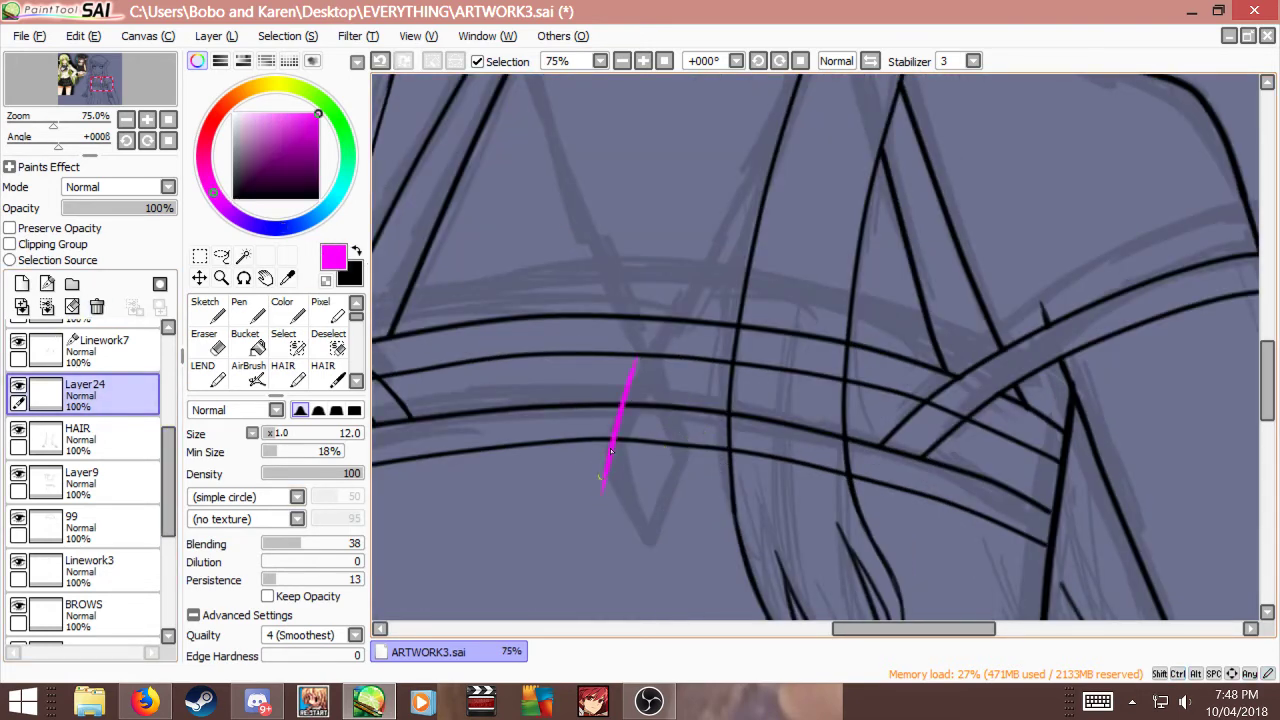
pyautogui.hotkey('ctrl', 'z')
pyautogui.moveTo(634, 386); pyautogui.dragTo(606, 446)
pyautogui.hotkey('ctrl', 'z')
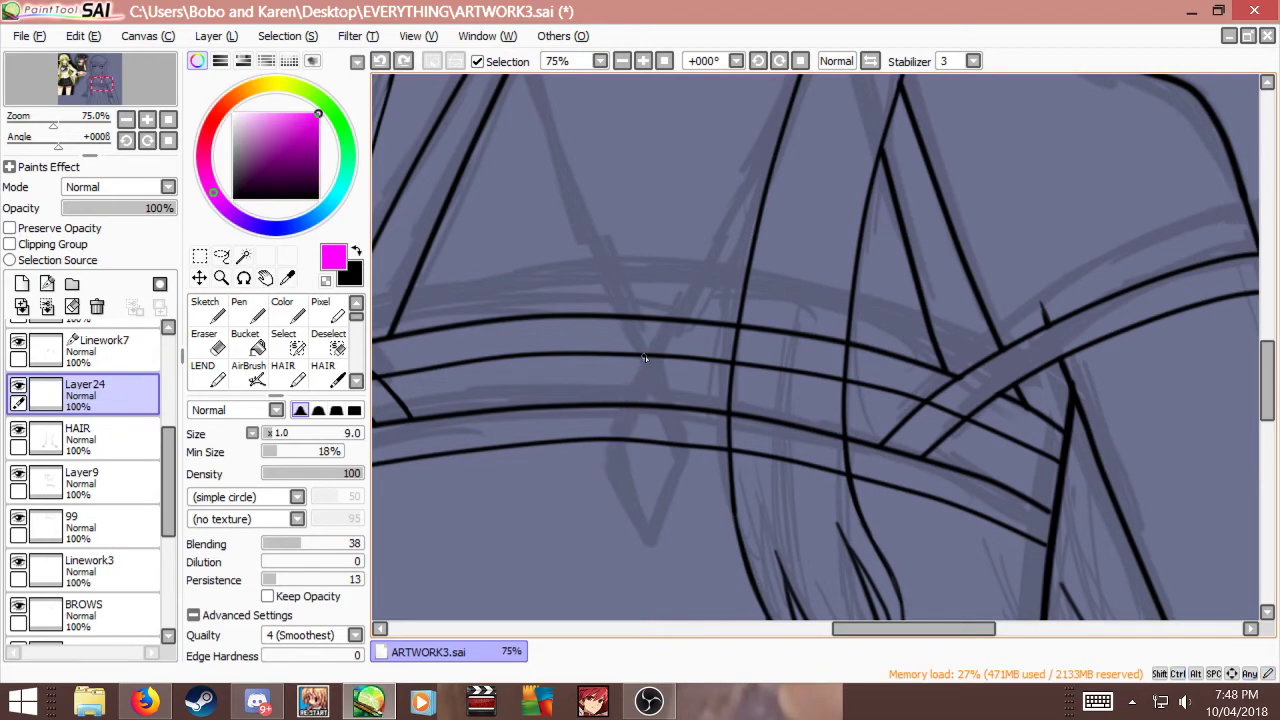
pyautogui.moveTo(630, 362); pyautogui.dragTo(607, 425)
# Step: Examine the pendant and its neck cords in the reference picture and compare them with the line art
pyautogui.scroll(-3, 693, 445)
pyautogui.scroll(4, 467, 115)
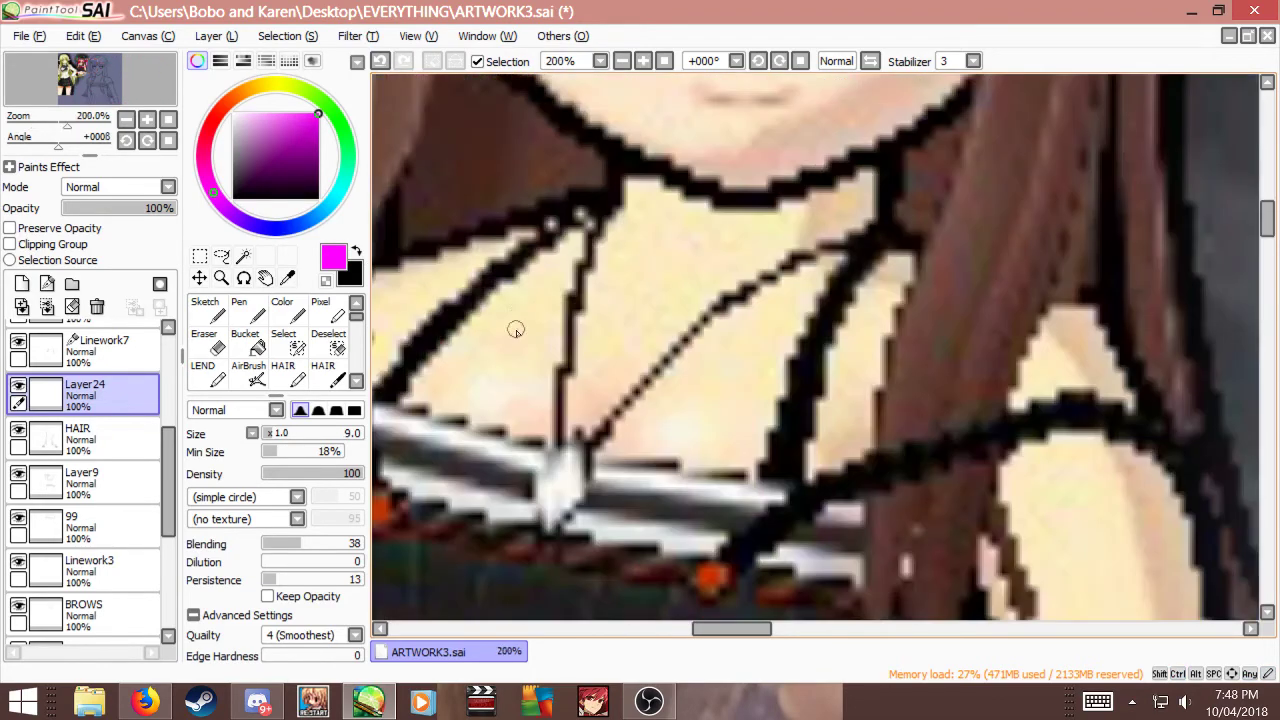
pyautogui.scroll(-1, 500, 260)
pyautogui.scroll(-3, 489, 231)
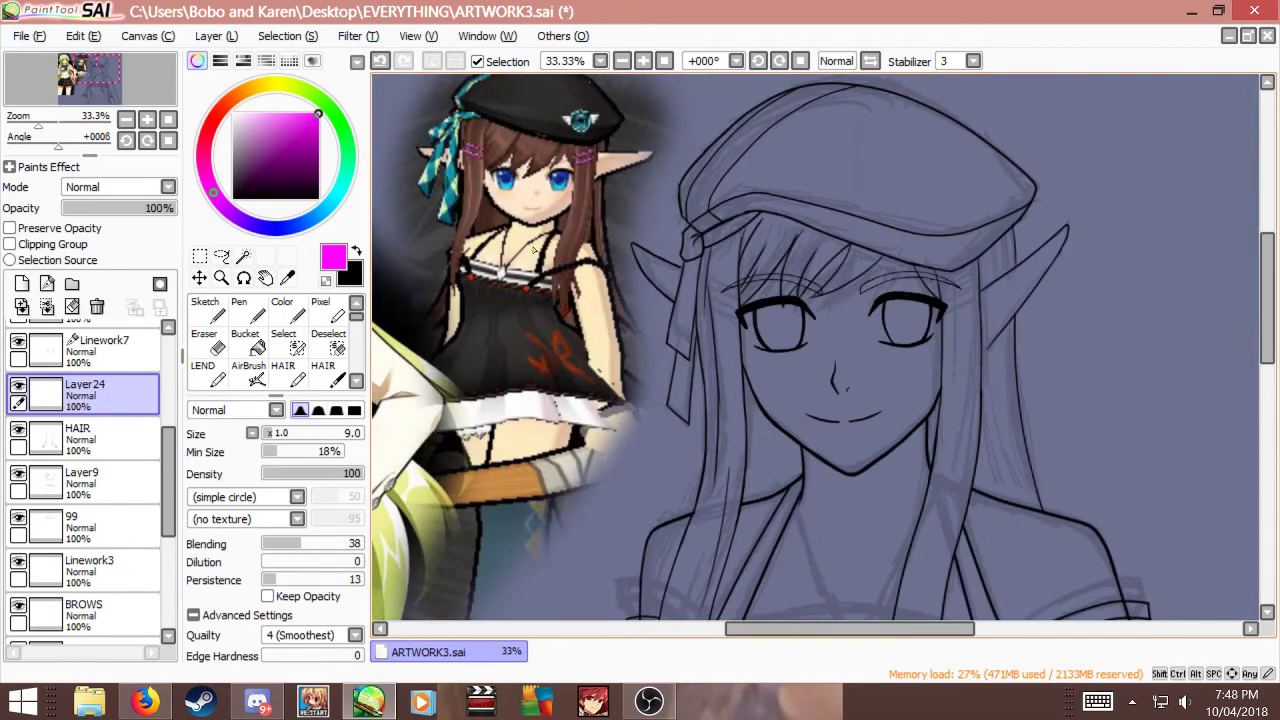
pyautogui.scroll(3, 472, 238)
pyautogui.scroll(-6, 507, 172)
pyautogui.scroll(3, 805, 488)
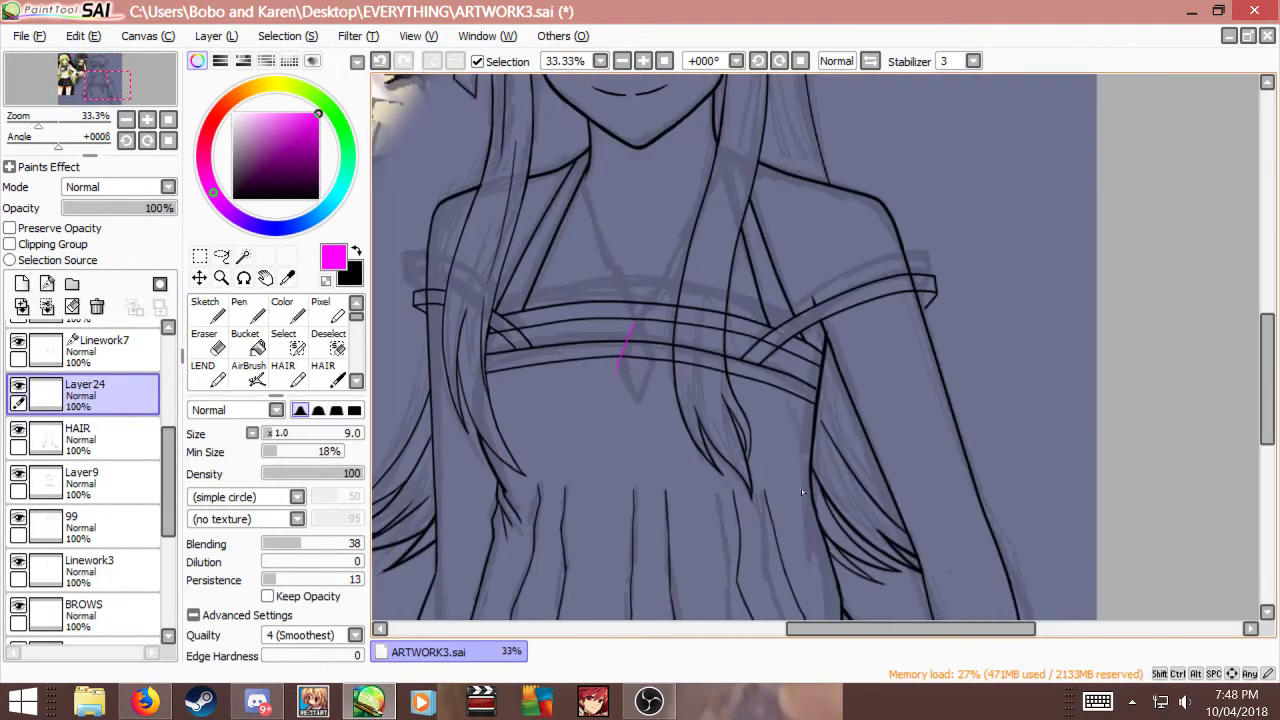
# Step: Draw the pendant's lower-left edge, thicken its upper-left edge, and add the short flat tip at its top
pyautogui.scroll(4, 588, 320)
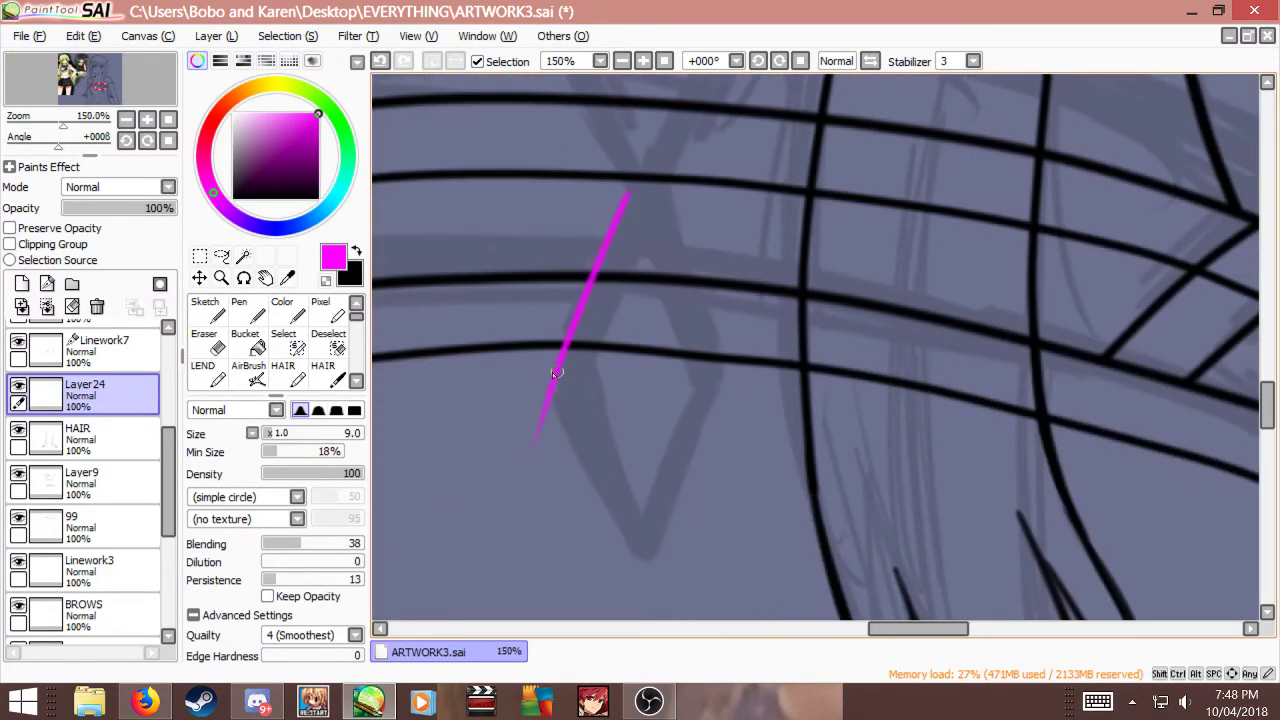
pyautogui.moveTo(583, 471); pyautogui.dragTo(600, 507)
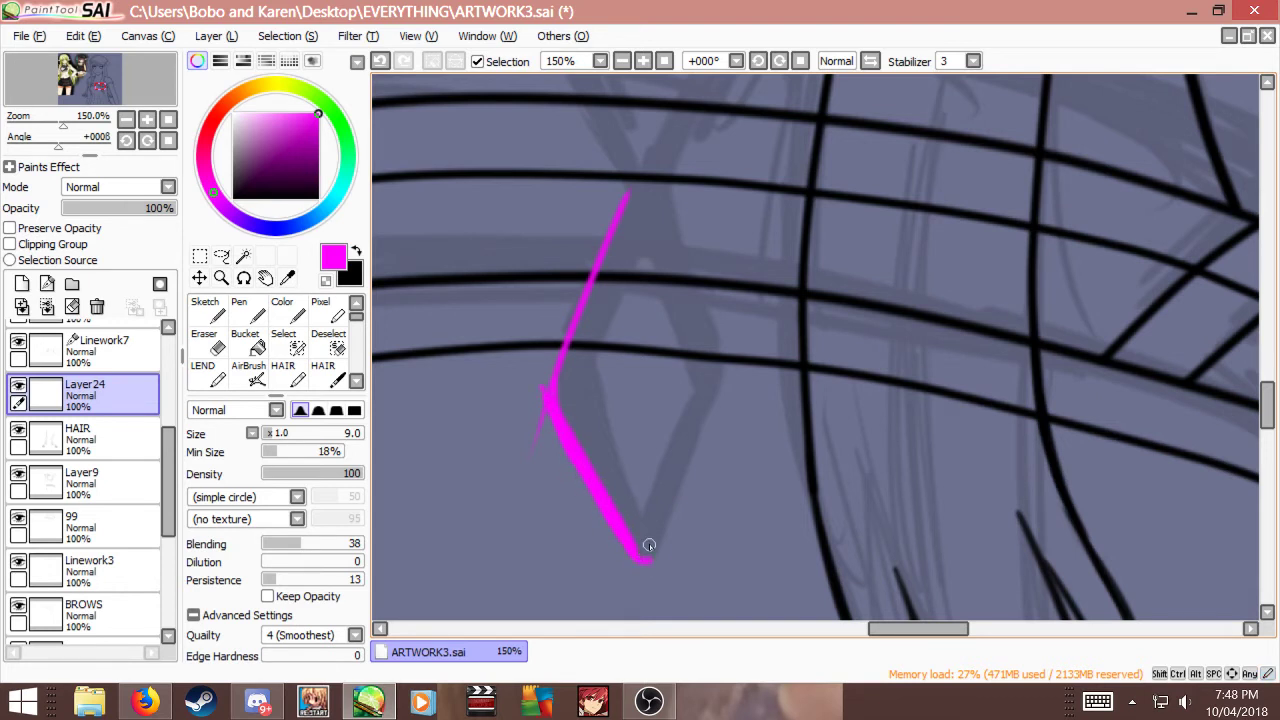
pyautogui.moveTo(623, 194); pyautogui.dragTo(640, 192)
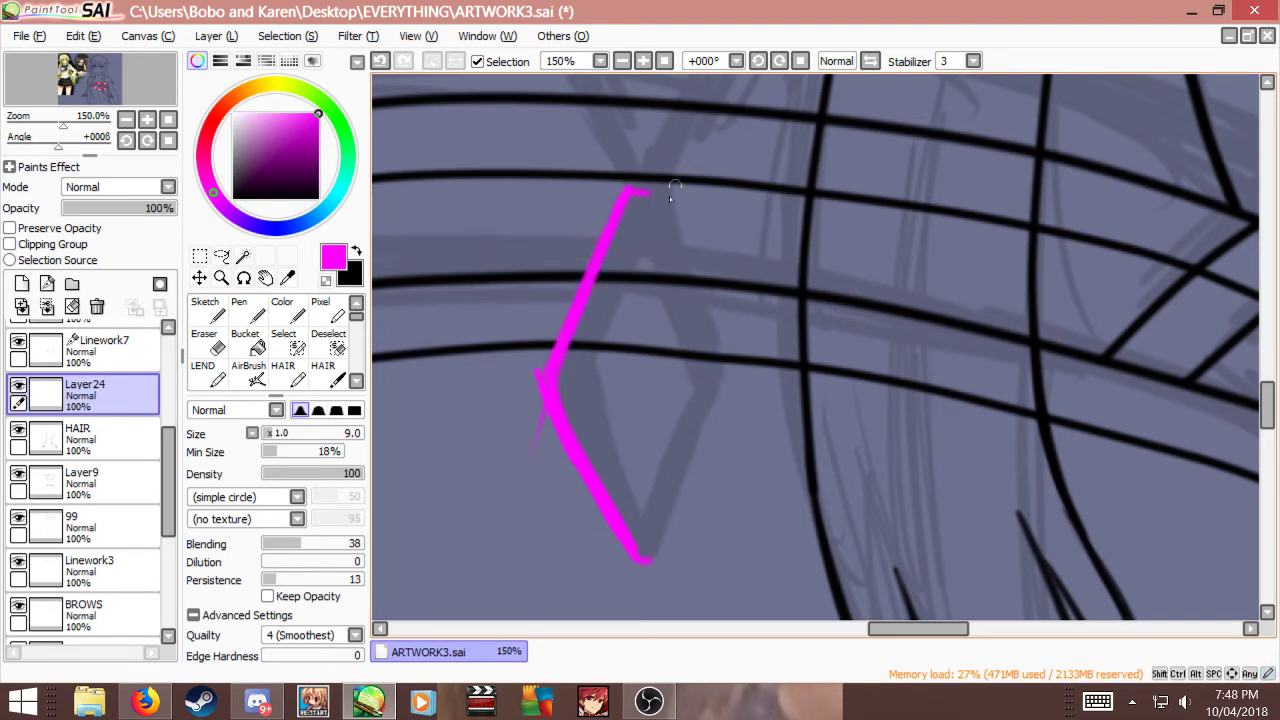
pyautogui.moveTo(646, 194); pyautogui.dragTo(660, 191)
# Step: Draw and thicken the pendant's upper-right edge from the flat tip down to the side corner
pyautogui.moveTo(676, 260); pyautogui.dragTo(655, 192)
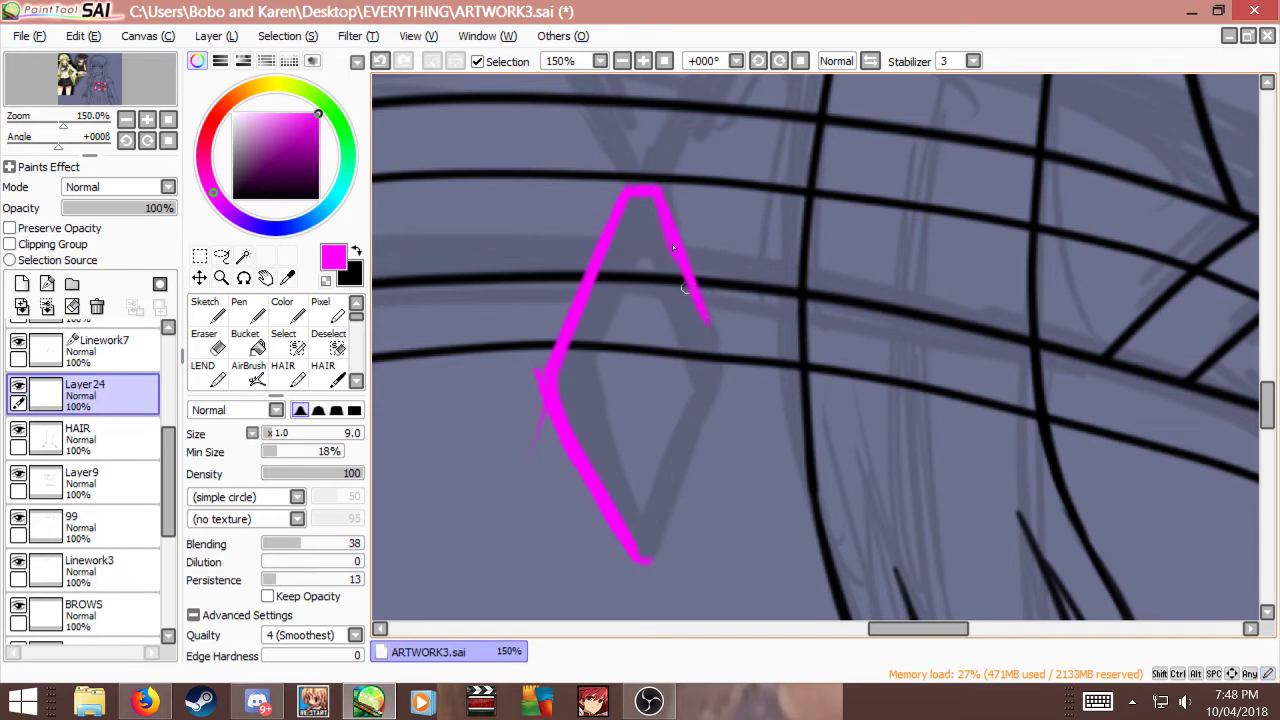
pyautogui.moveTo(708, 320); pyautogui.dragTo(738, 390)
pyautogui.moveTo(669, 210); pyautogui.dragTo(714, 333)
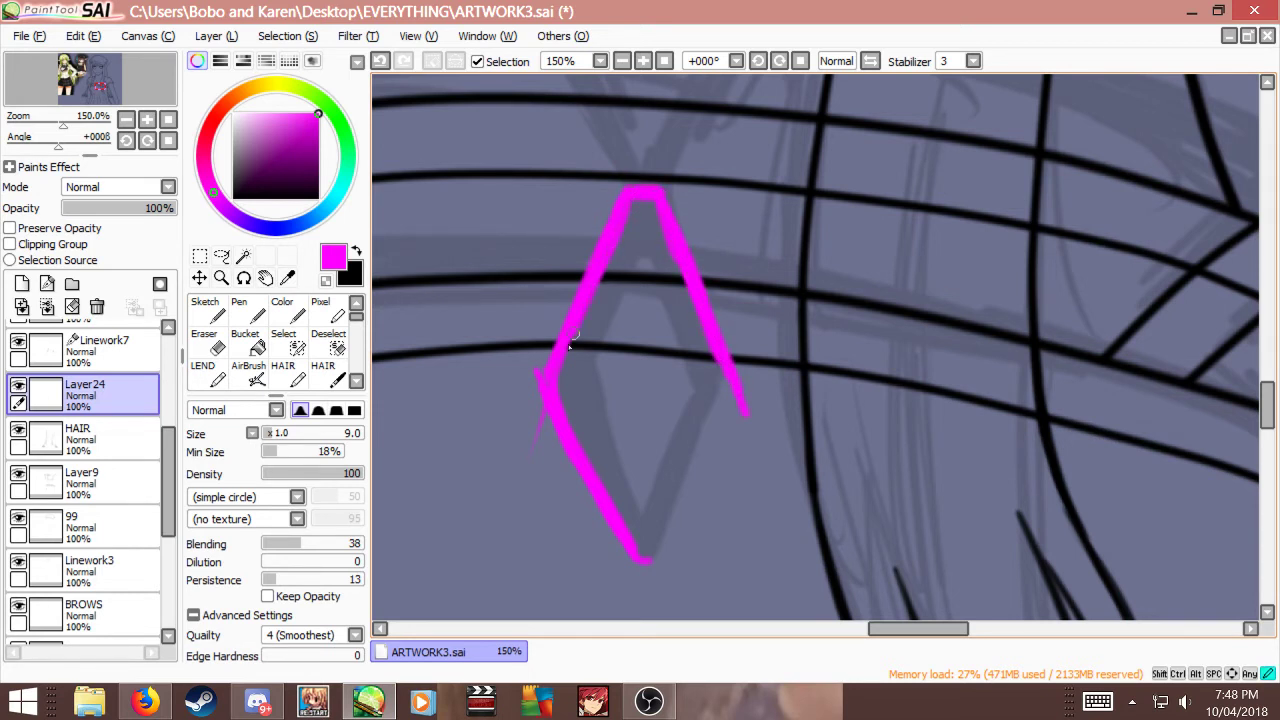
# Step: Erase the stray overshoot at the pendant's left corner and touch up the corner with the brush
pyautogui.press('e')
pyautogui.moveTo(523, 361); pyautogui.dragTo(512, 435)
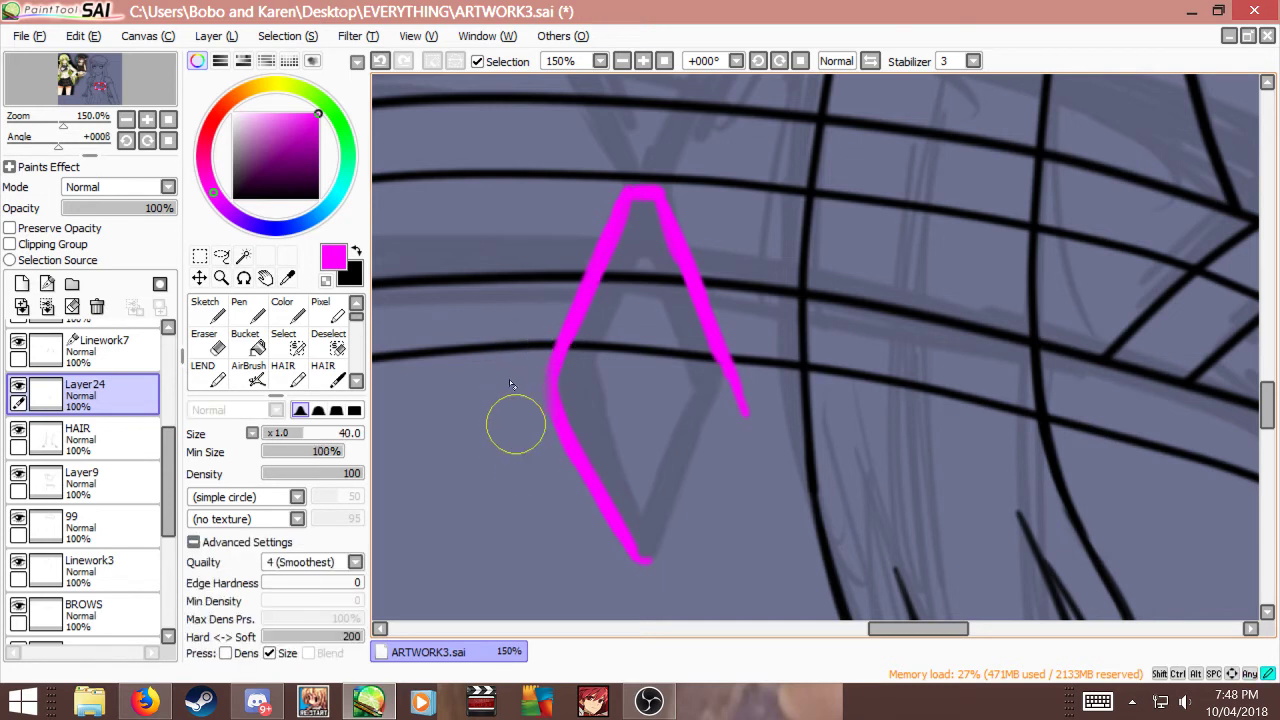
pyautogui.press('n')
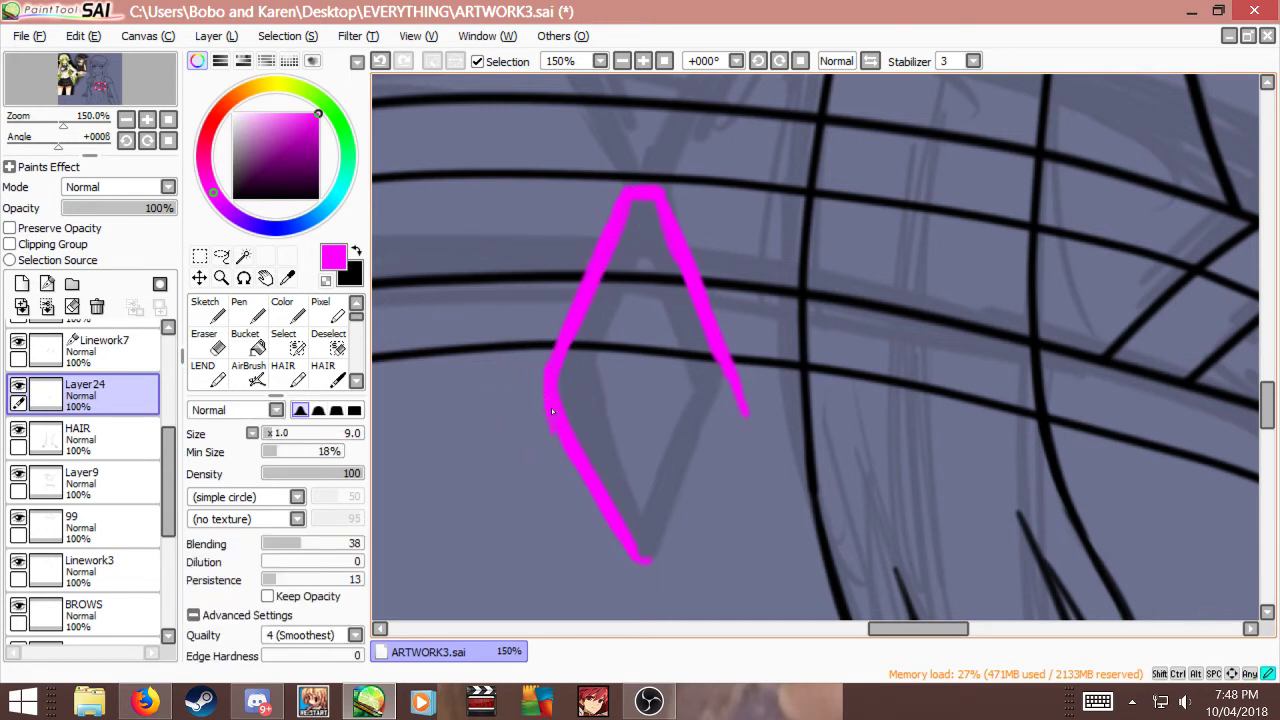
# Step: Draw the pendant's bottom tip and lower-right edge, and clean up the overshoot at its right corner
pyautogui.moveTo(621, 546)
pyautogui.mouseDown()
pyautogui.moveTo(657, 559)
pyautogui.moveTo(648, 543)
pyautogui.moveTo(663, 541)
pyautogui.moveTo(649, 565)
pyautogui.moveTo(703, 497)
pyautogui.mouseUp()
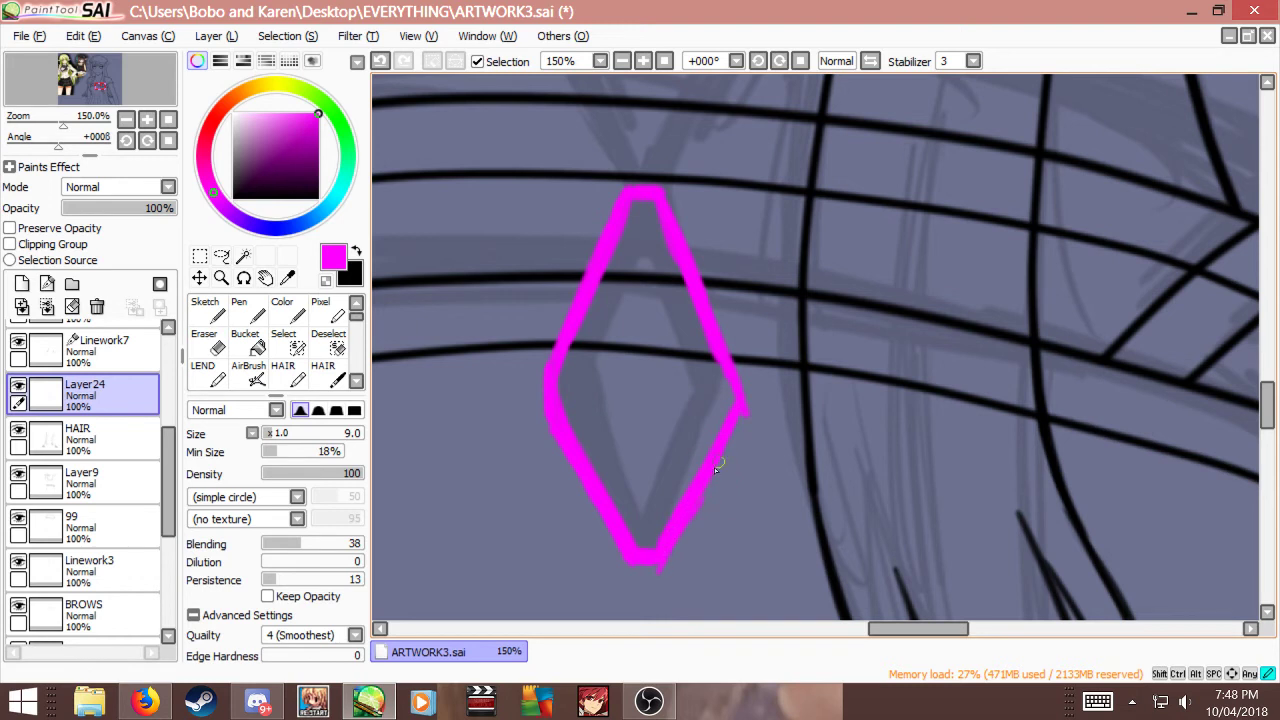
pyautogui.press('e')
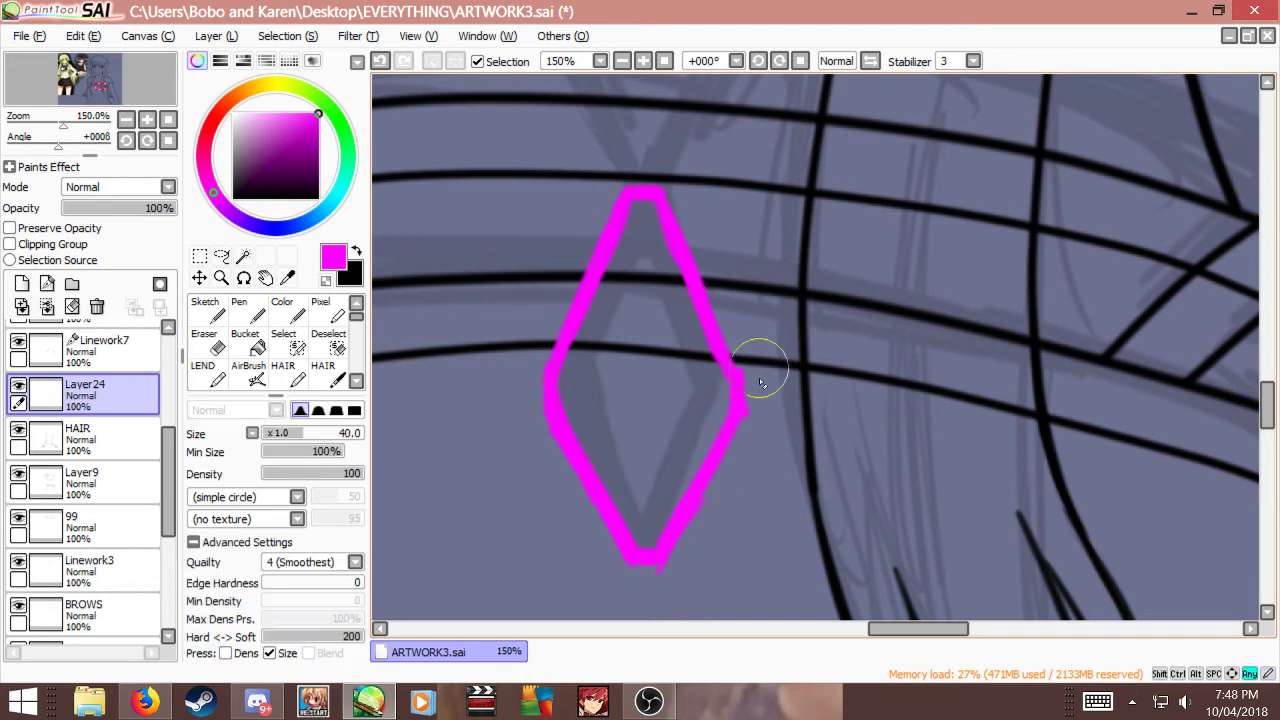
pyautogui.moveTo(754, 432); pyautogui.dragTo(750, 366)
pyautogui.press('b')
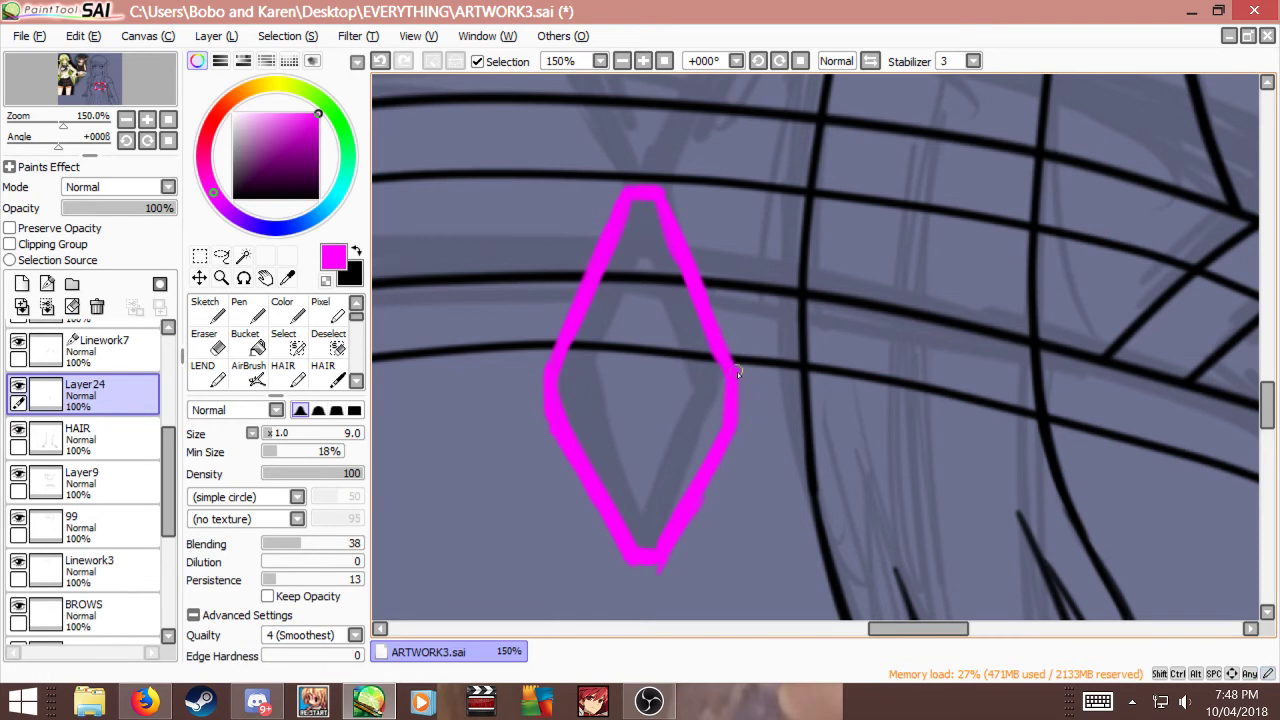
pyautogui.scroll(-3, 812, 378)
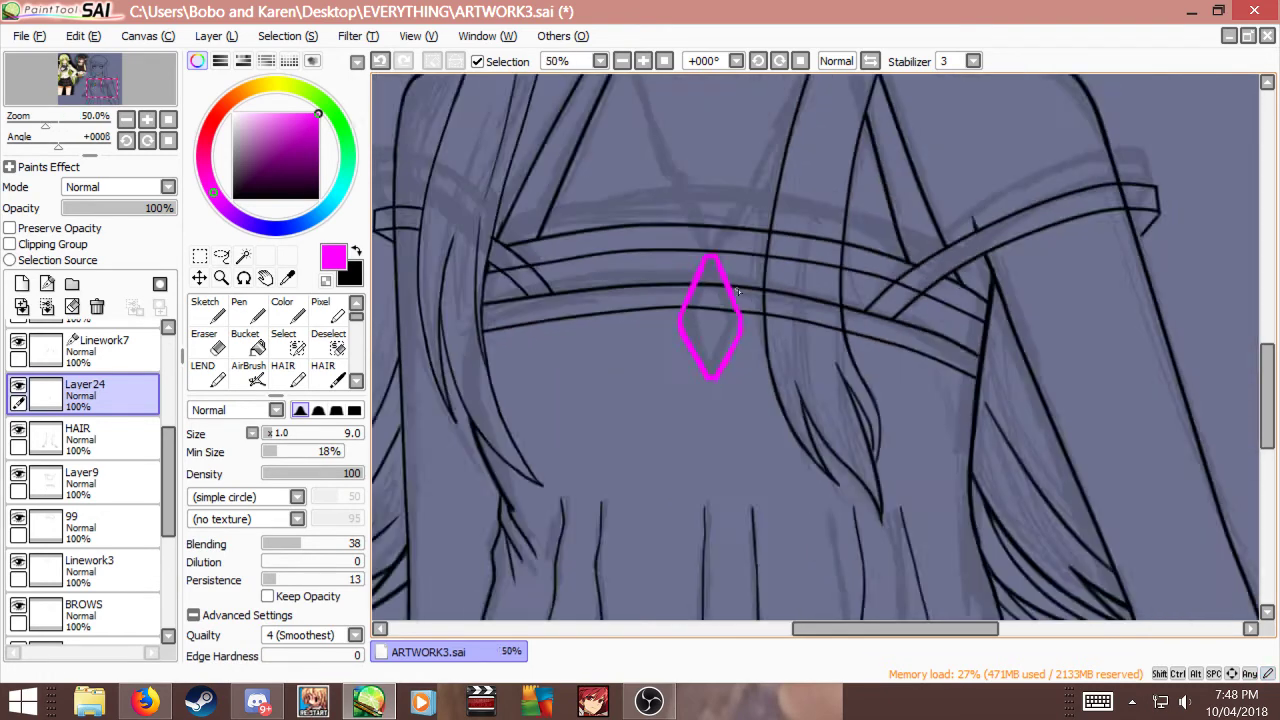
pyautogui.scroll(2, 718, 349)
pyautogui.scroll(-2, 722, 352)
pyautogui.scroll(3, 725, 358)
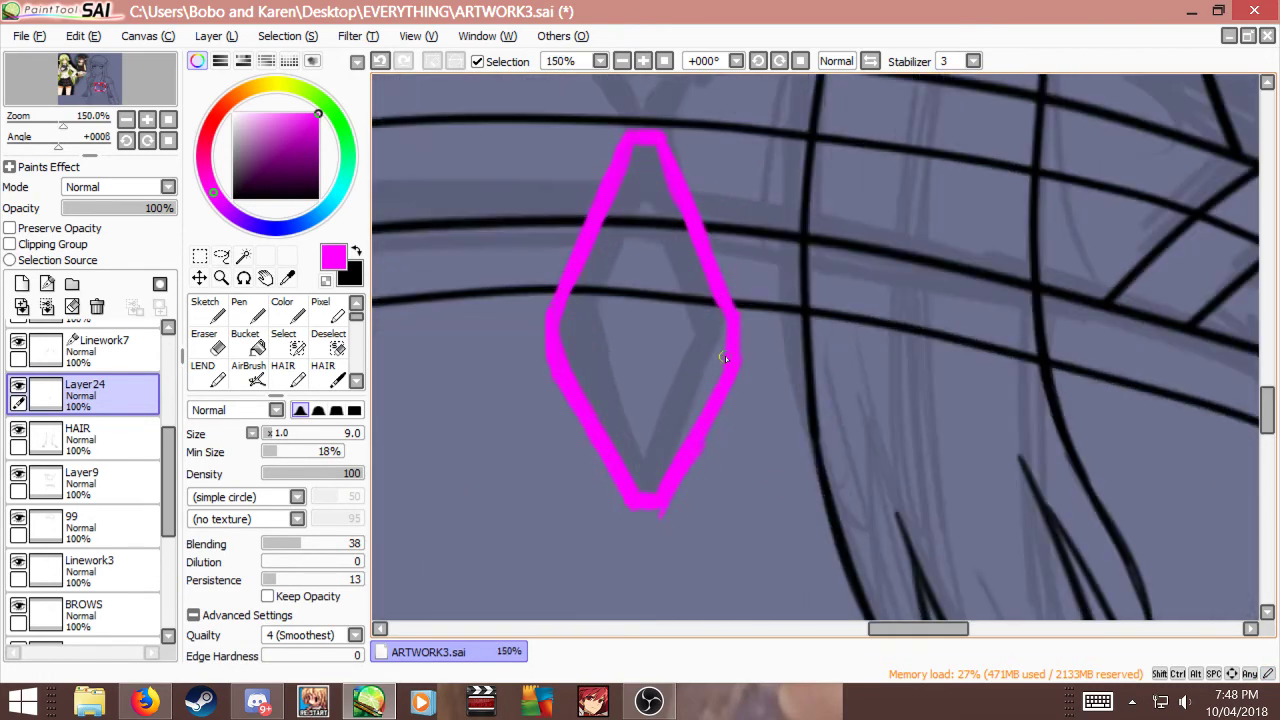
# Step: Erase the right half of the magenta diamond with the eraser at size 35
pyautogui.press('e')
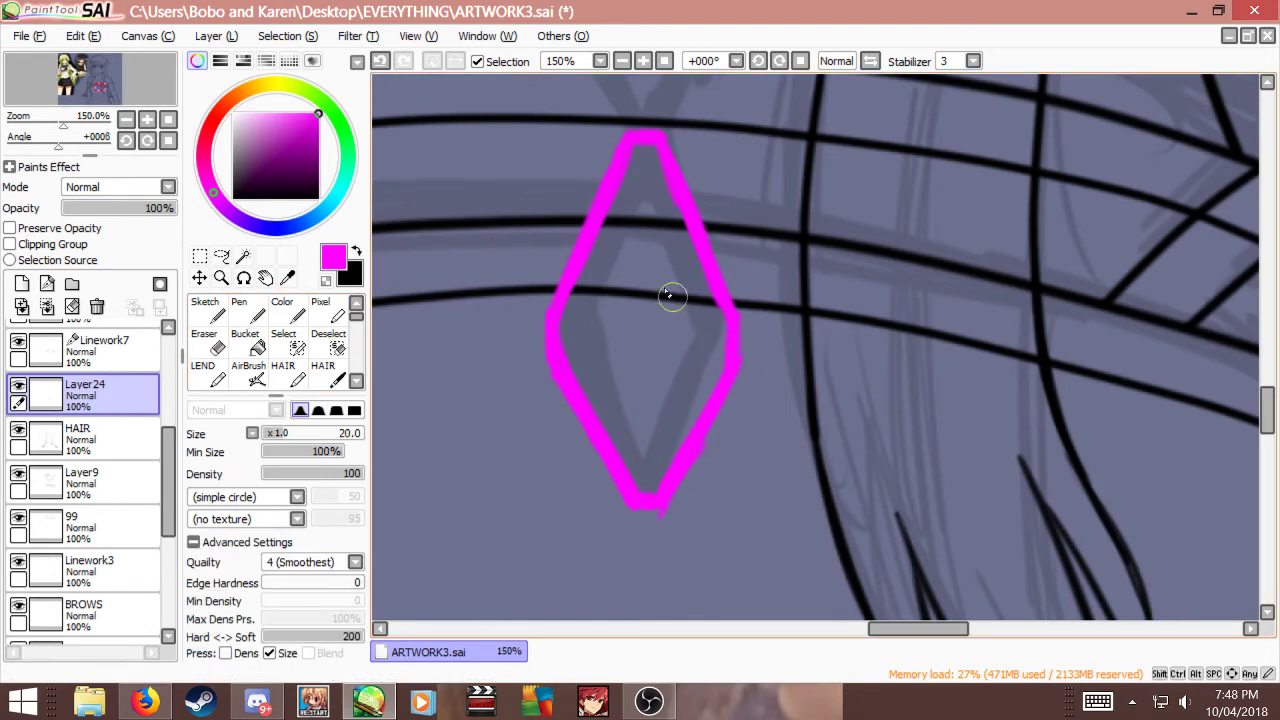
pyautogui.press(']')
pyautogui.moveTo(663, 180)
pyautogui.mouseDown()
pyautogui.moveTo(671, 104)
pyautogui.moveTo(712, 314)
pyautogui.moveTo(674, 523)
pyautogui.moveTo(712, 340)
pyautogui.moveTo(739, 333)
pyautogui.moveTo(702, 208)
pyautogui.mouseUp()
# Step: Copy the diamond's left half onto a new layer, flip it horizontally, and move it across to form the right half
pyautogui.hotkey('ctrl', 'a')
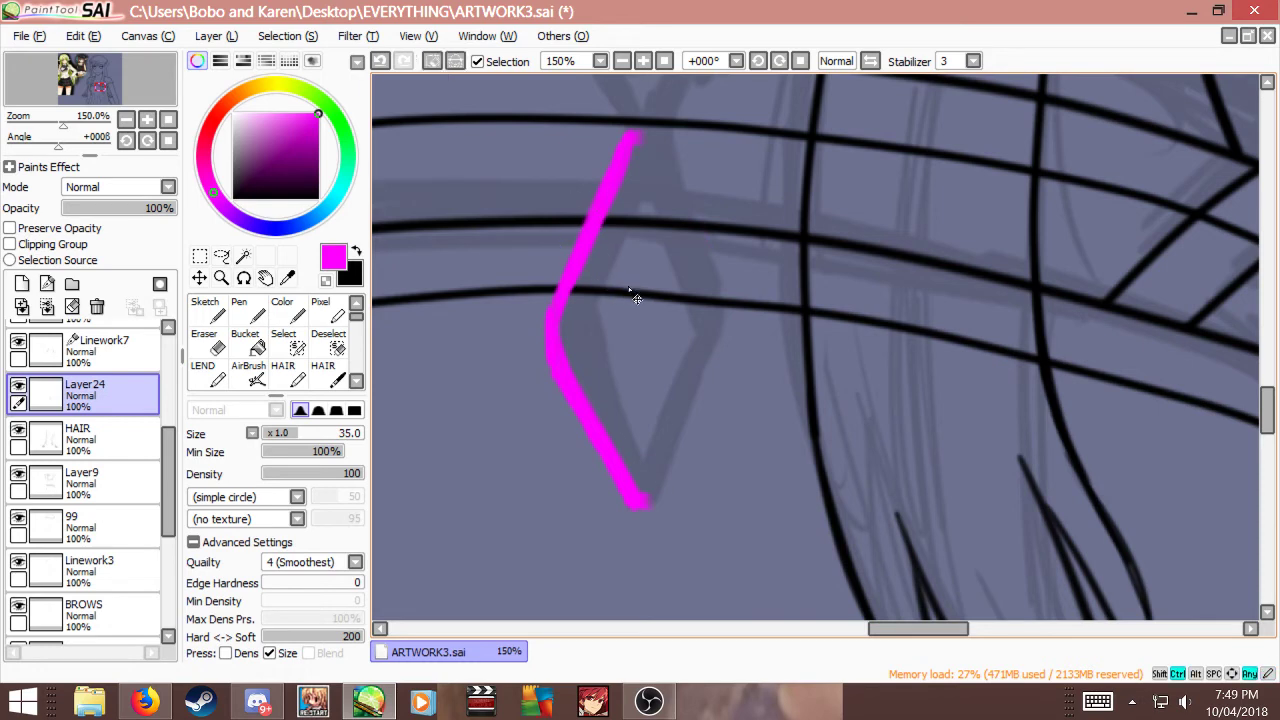
pyautogui.hotkey('ctrl', 'c')
pyautogui.hotkey('ctrl', 'v')
pyautogui.hotkey('ctrl', 't')
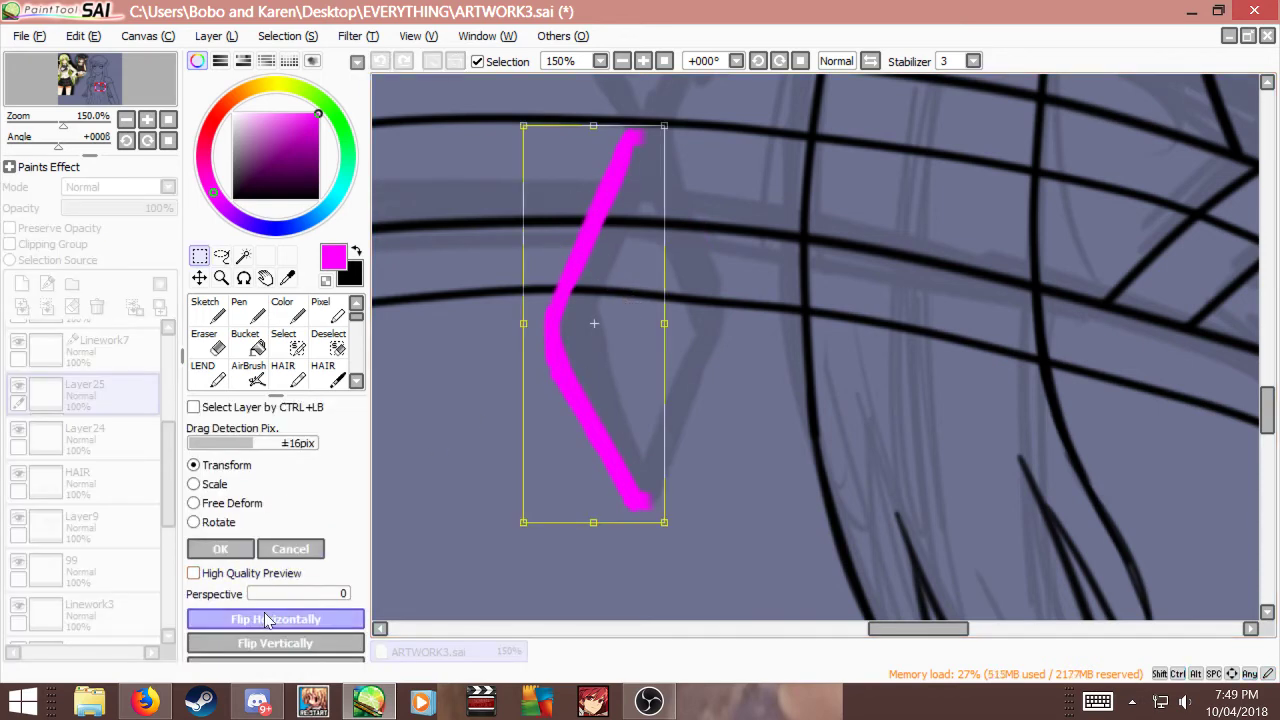
pyautogui.click(275, 619)
pyautogui.moveTo(620, 392)
pyautogui.mouseDown()
pyautogui.moveTo(741, 378)
pyautogui.moveTo(715, 390)
pyautogui.mouseUp()
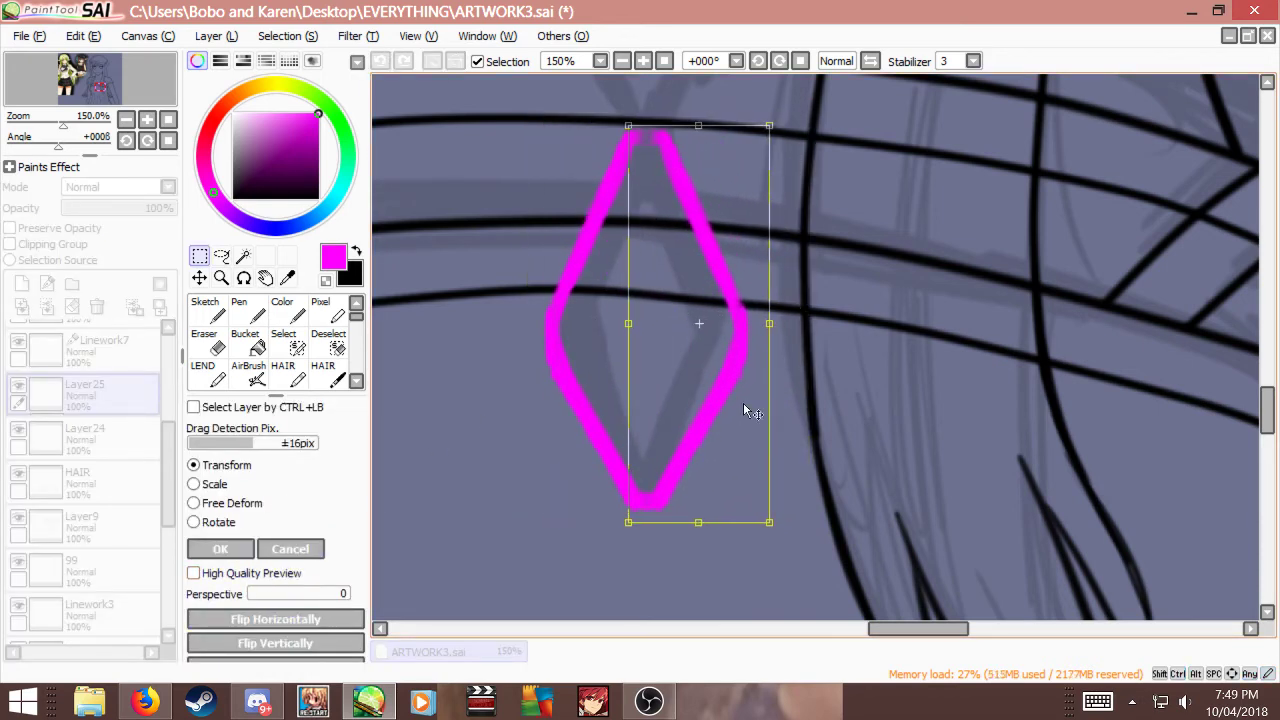
# Step: Rotate the mirrored half slightly, nudge it to meet the left half at both tips, and apply the transform
pyautogui.moveTo(820, 420); pyautogui.dragTo(792, 407)
pyautogui.moveTo(711, 424); pyautogui.dragTo(708, 422)
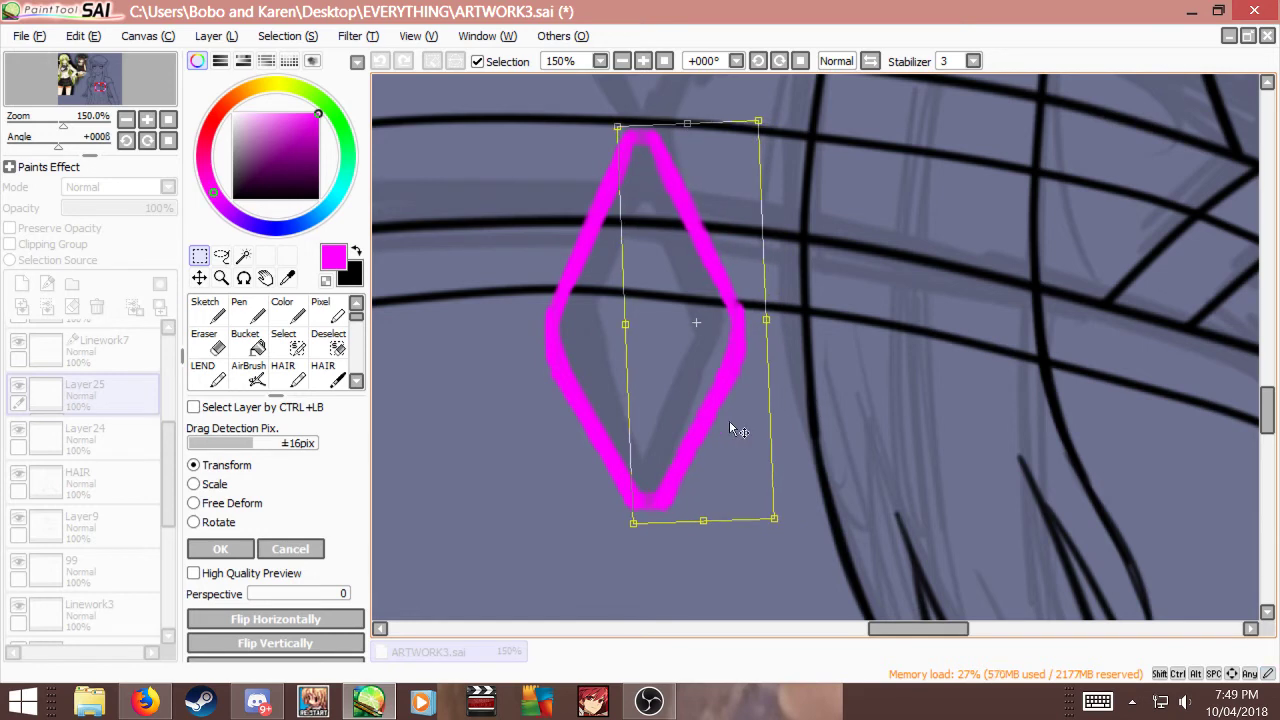
pyautogui.moveTo(812, 487); pyautogui.dragTo(816, 489)
pyautogui.press('Return')
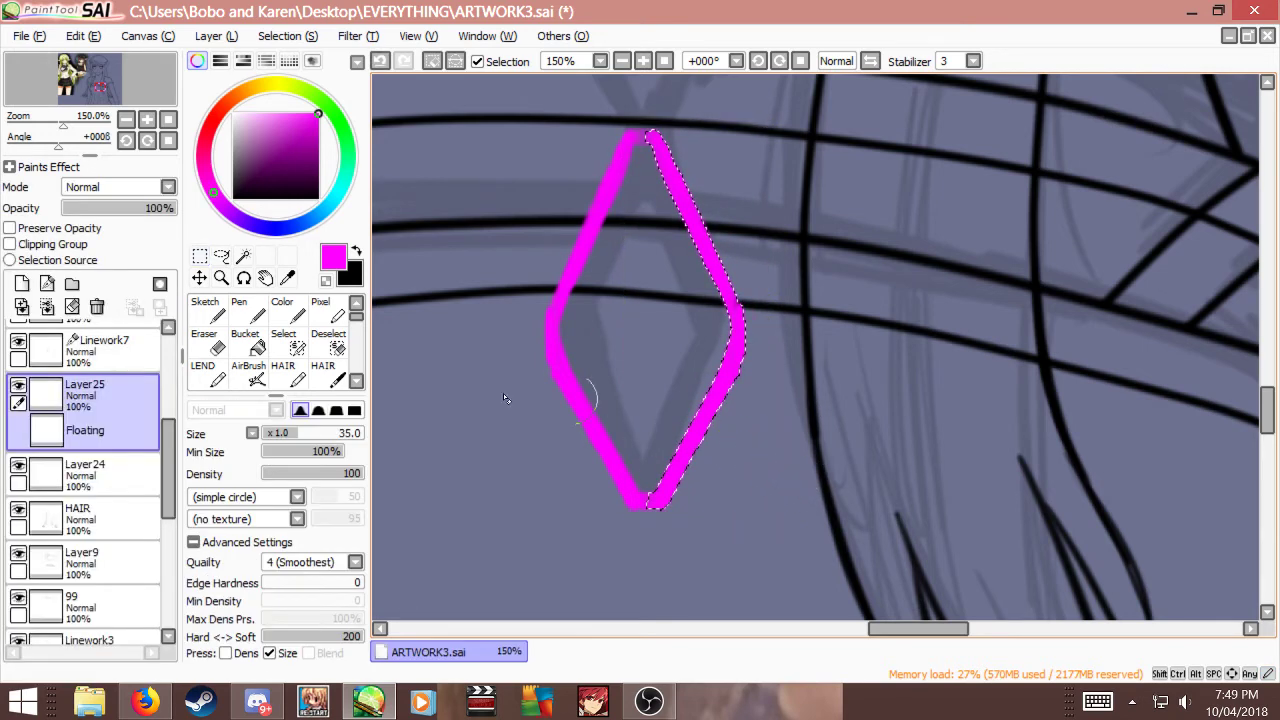
# Step: Merge Layer25 down into Layer24 and check the combined diamond by toggling the layer's visibility
pyautogui.scroll(-4, 874, 313)
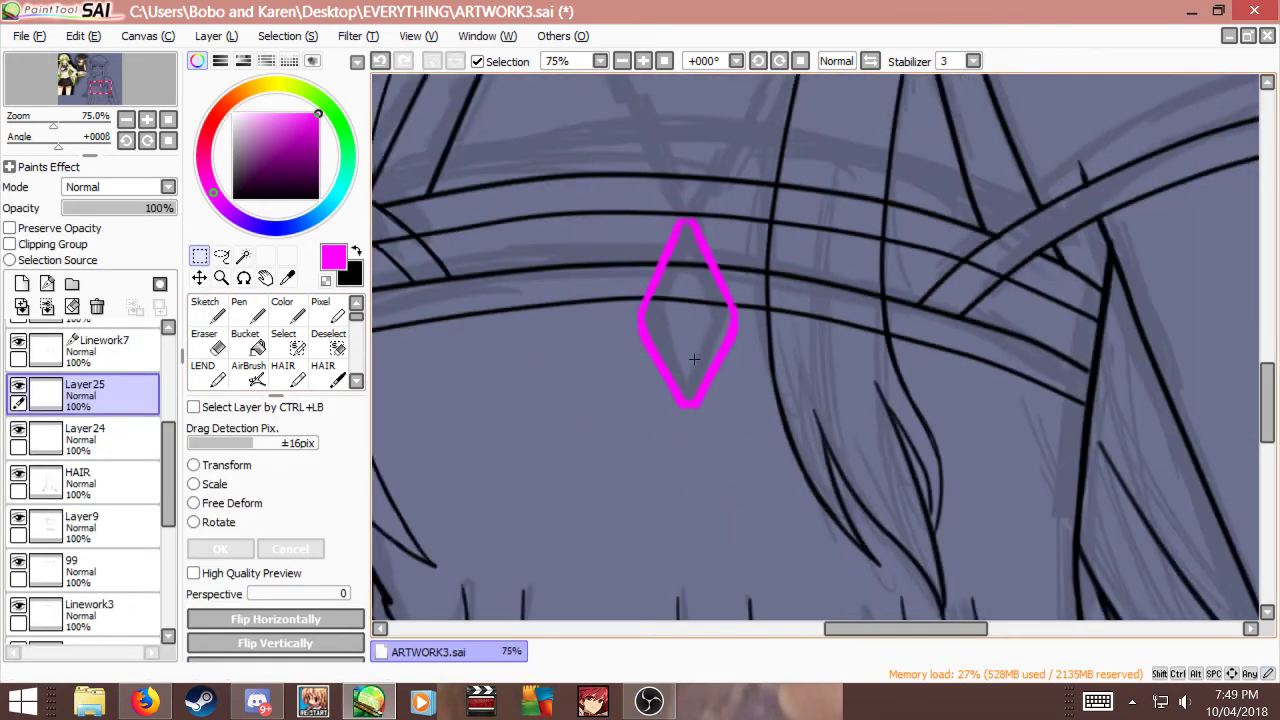
pyautogui.scroll(3, 654, 365)
pyautogui.scroll(1, 654, 365)
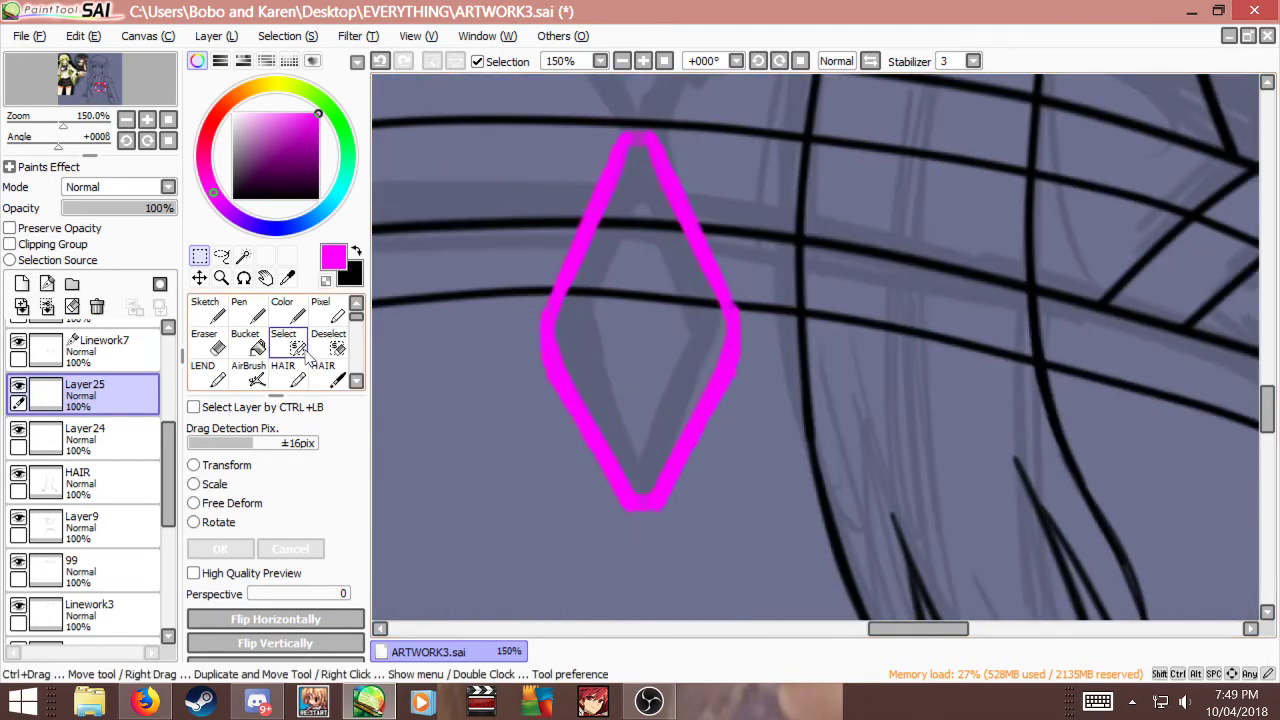
pyautogui.click(47, 306)
pyautogui.click(18, 386)
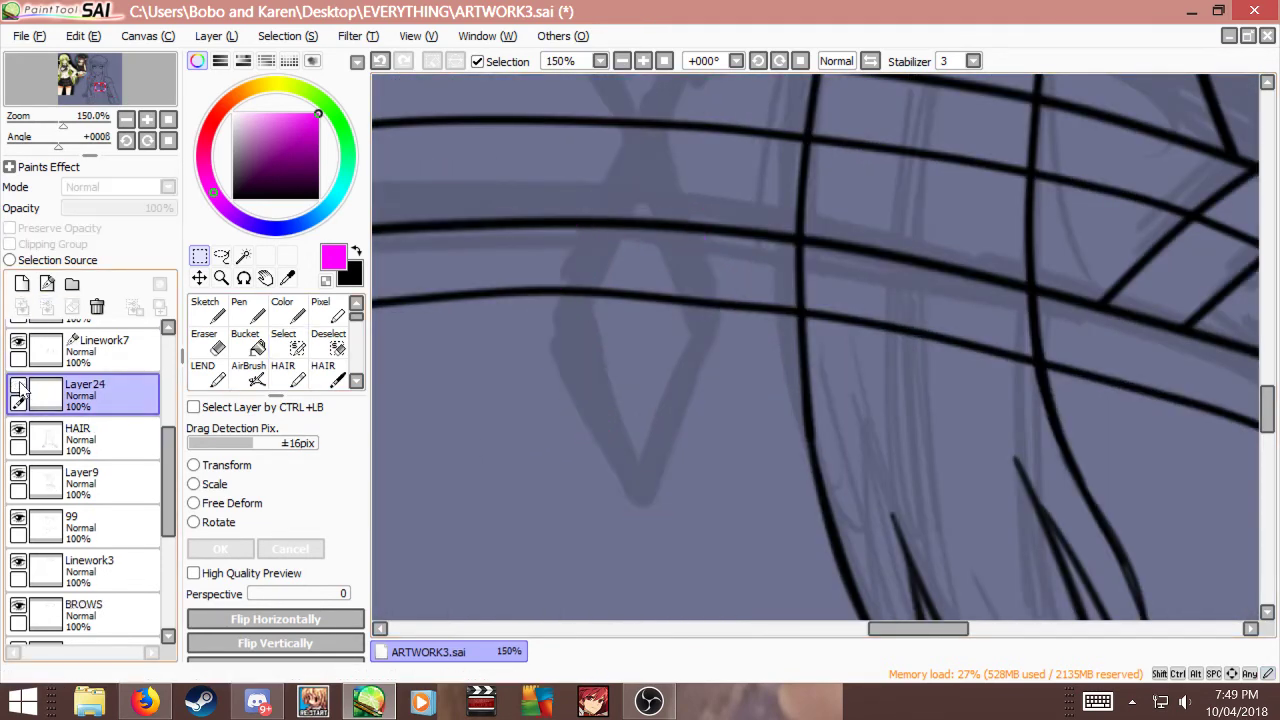
pyautogui.click(18, 386)
# Step: Examine the diamond pendant's placement on the bodice against the whole figure and the neckline sketch
pyautogui.scroll(-5, 707, 260)
pyautogui.scroll(4, 707, 260)
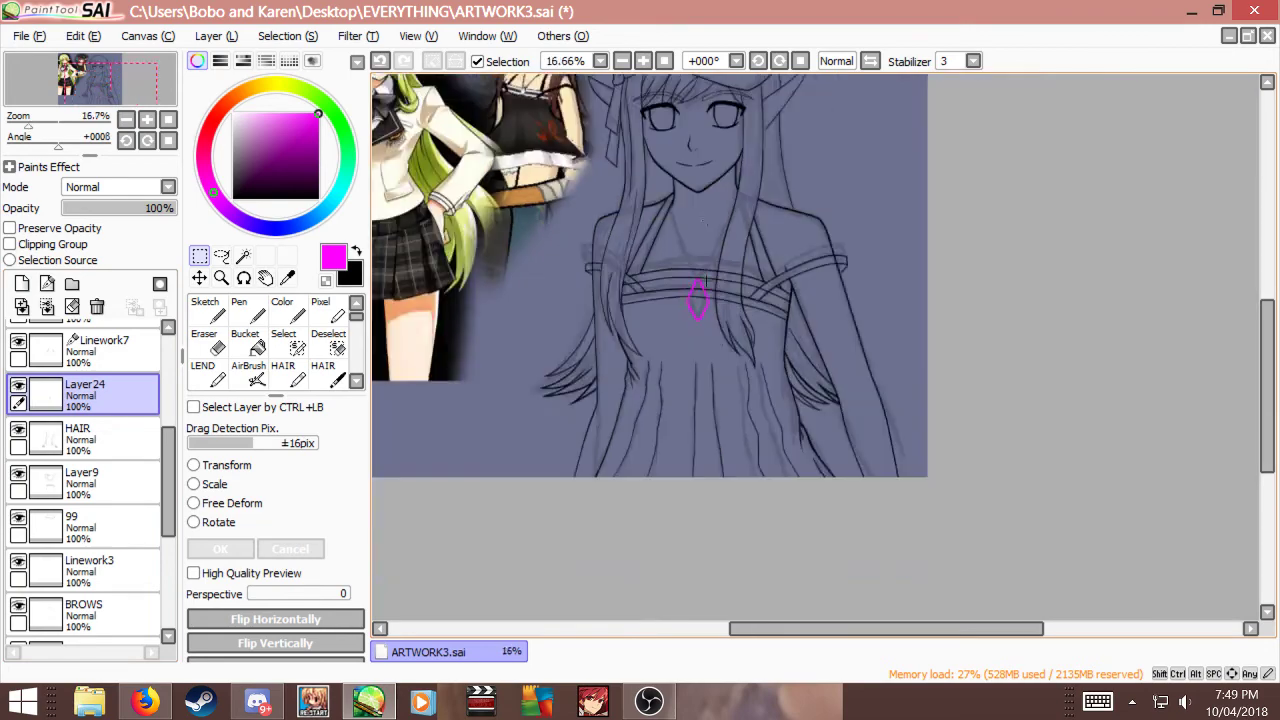
pyautogui.hotkey('ctrl', 't')
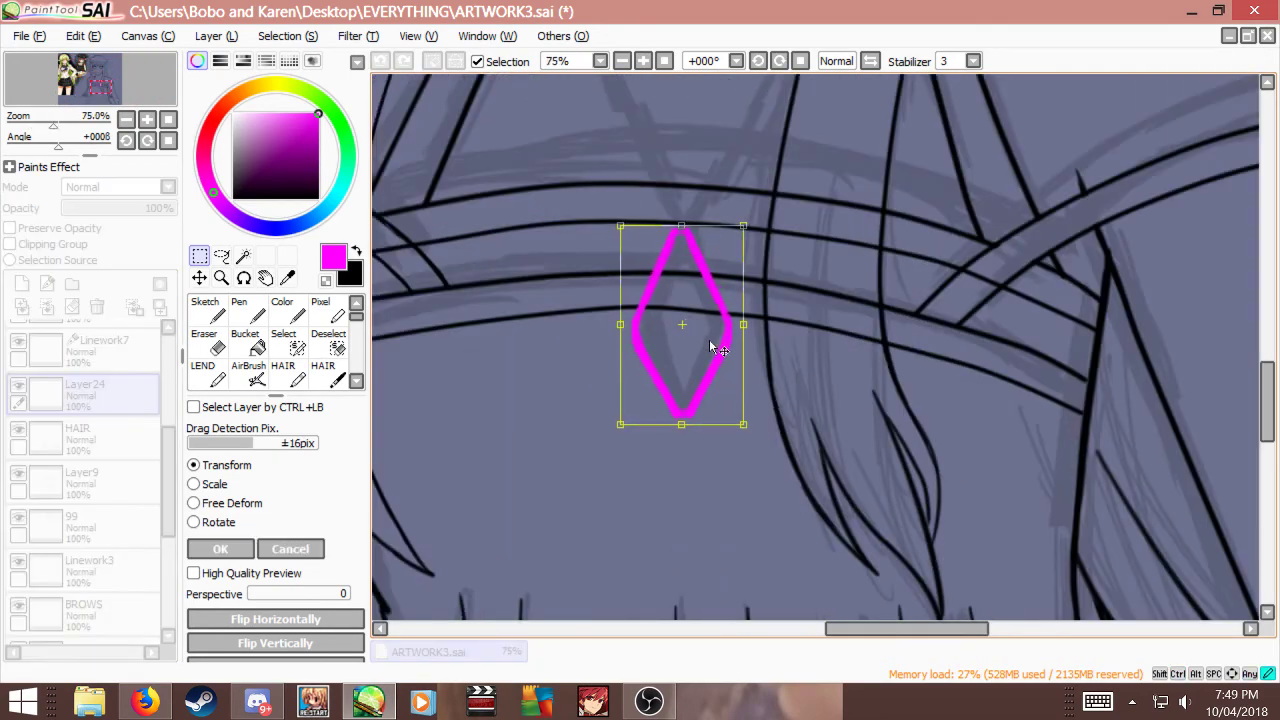
pyautogui.press('Return')
pyautogui.scroll(-4, 711, 345)
pyautogui.scroll(3, 731, 211)
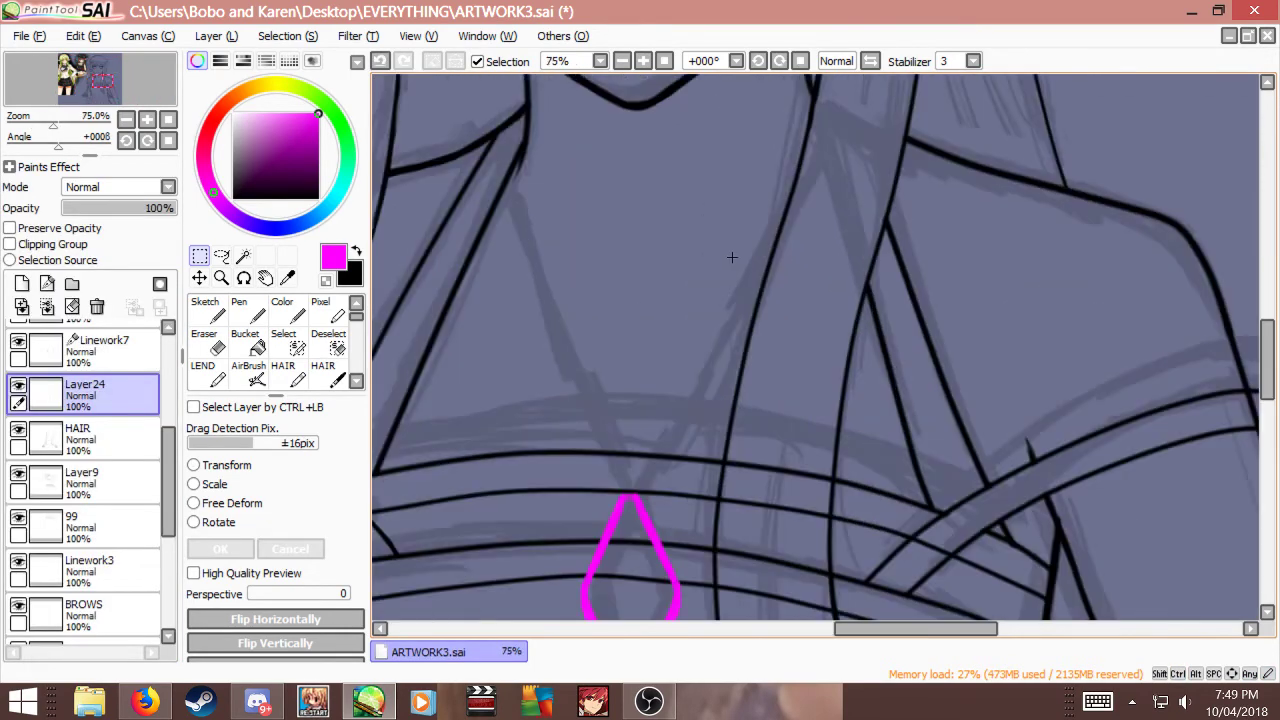
pyautogui.scroll(-1, 731, 211)
pyautogui.scroll(1, 731, 211)
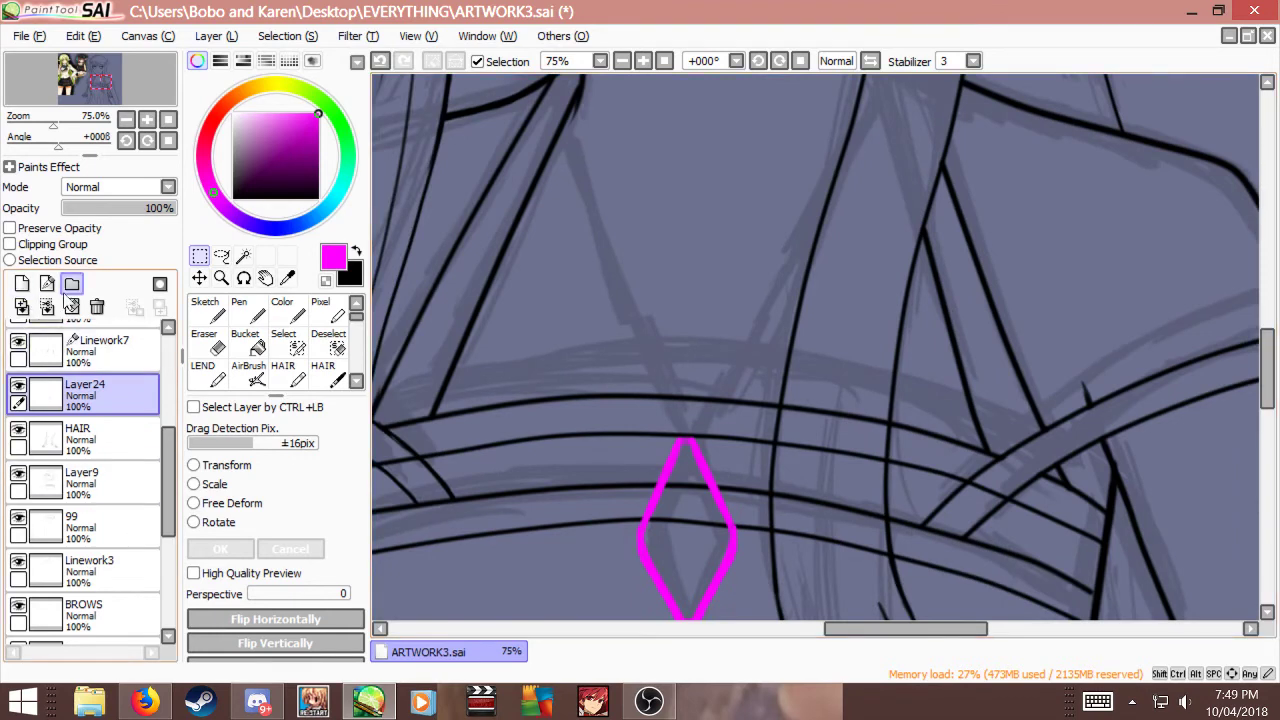
pyautogui.click(77, 364)
pyautogui.scroll(-4, 804, 294)
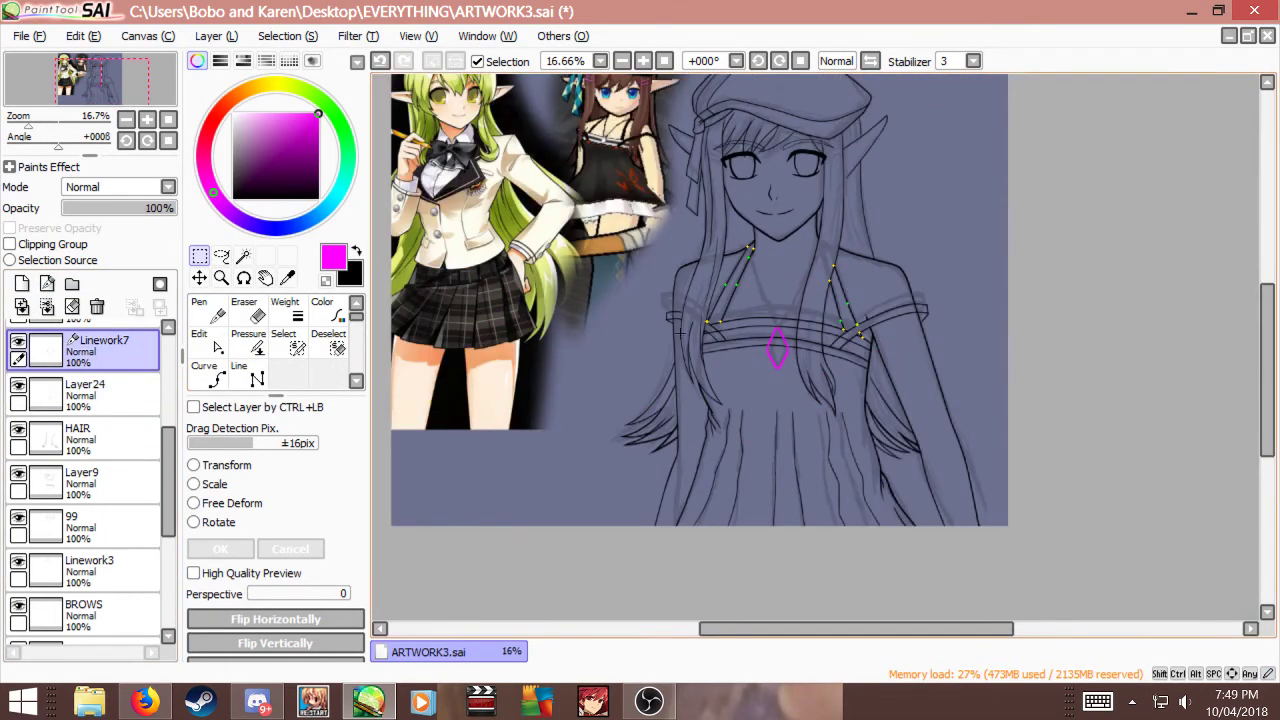
pyautogui.press('+')
pyautogui.press('+')
pyautogui.click(53, 393)
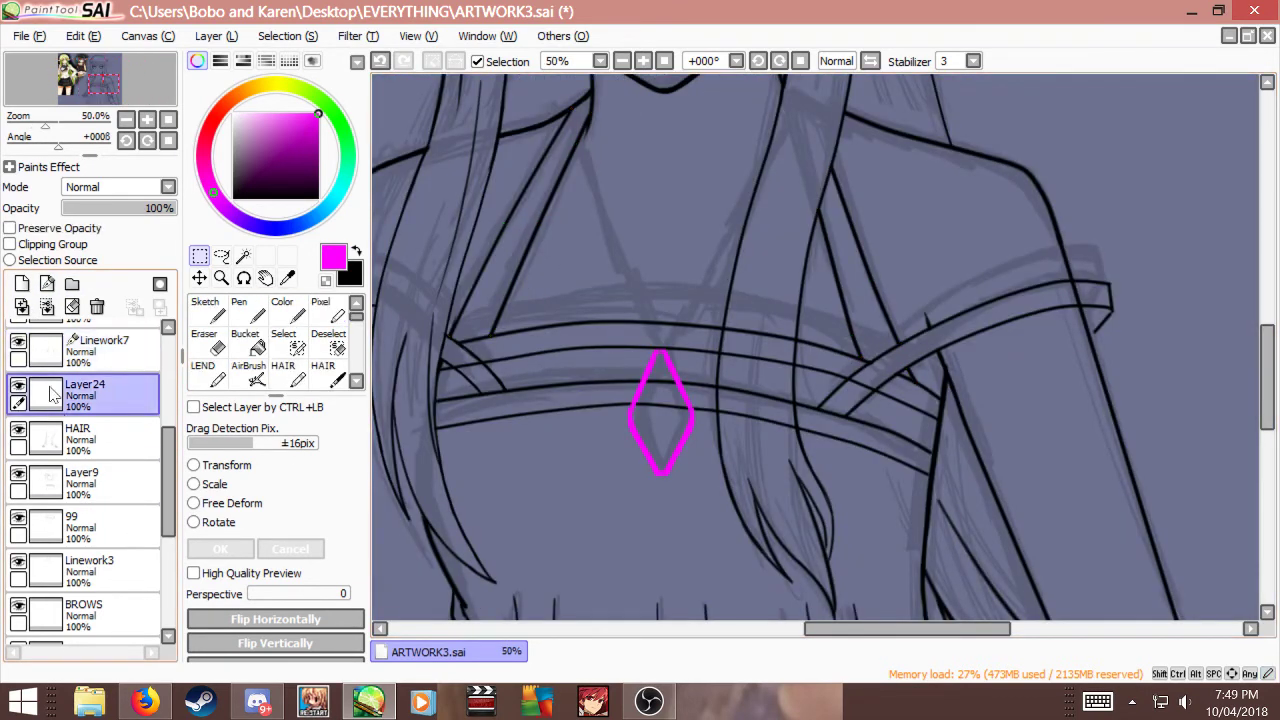
pyautogui.click(21, 284)
pyautogui.scroll(-1, 660, 353)
pyautogui.scroll(1, 591, 232)
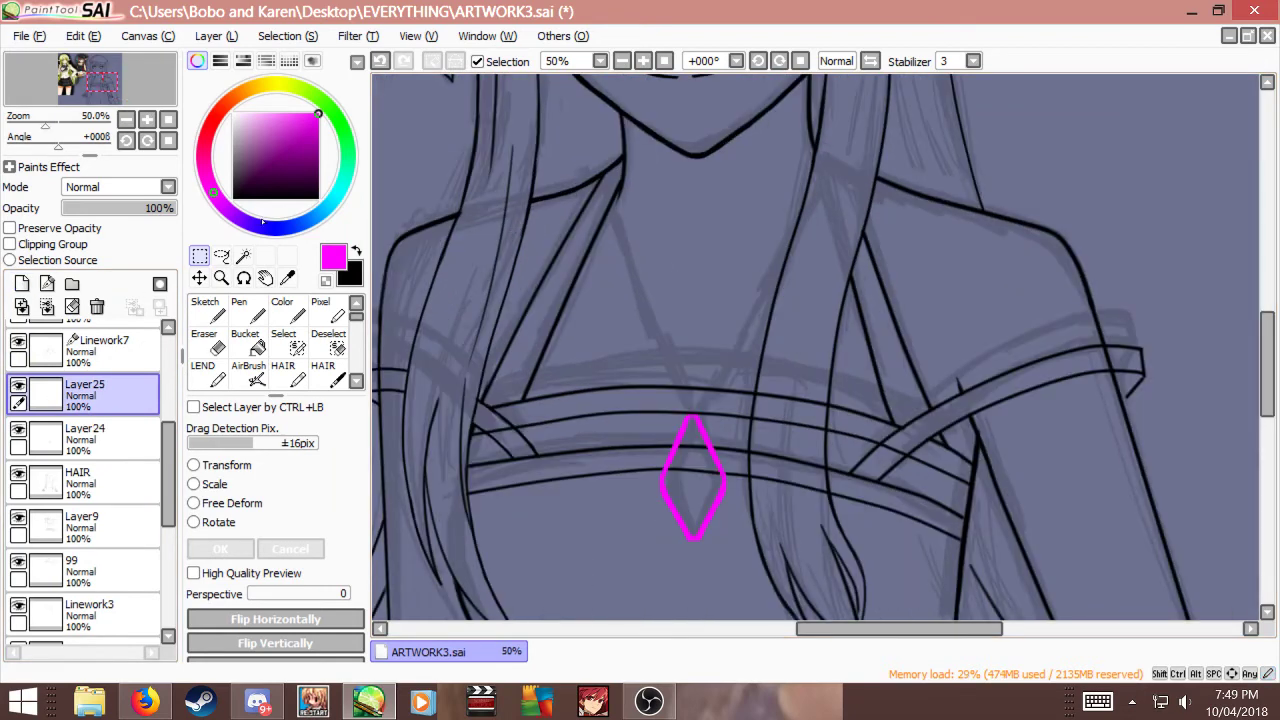
# Step: Set the drawing colour to a deep, saturated blue
pyautogui.click(285, 227)
pyautogui.click(274, 114)
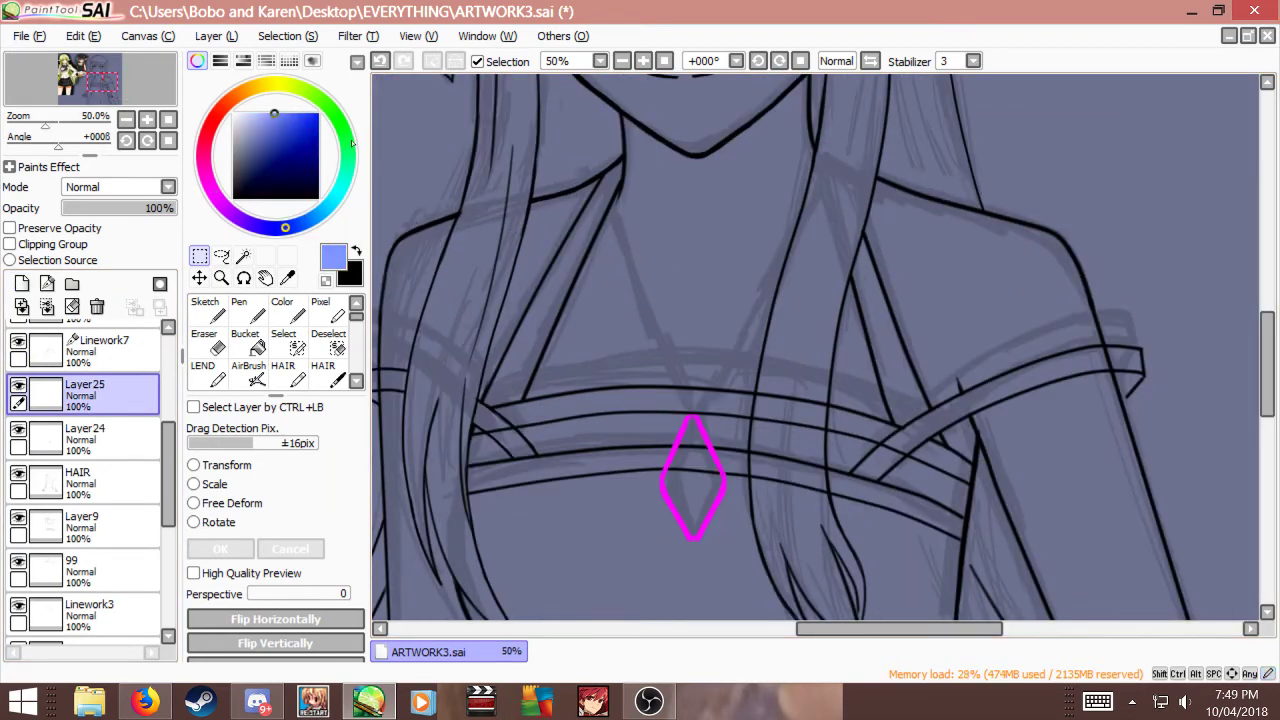
pyautogui.click(312, 131)
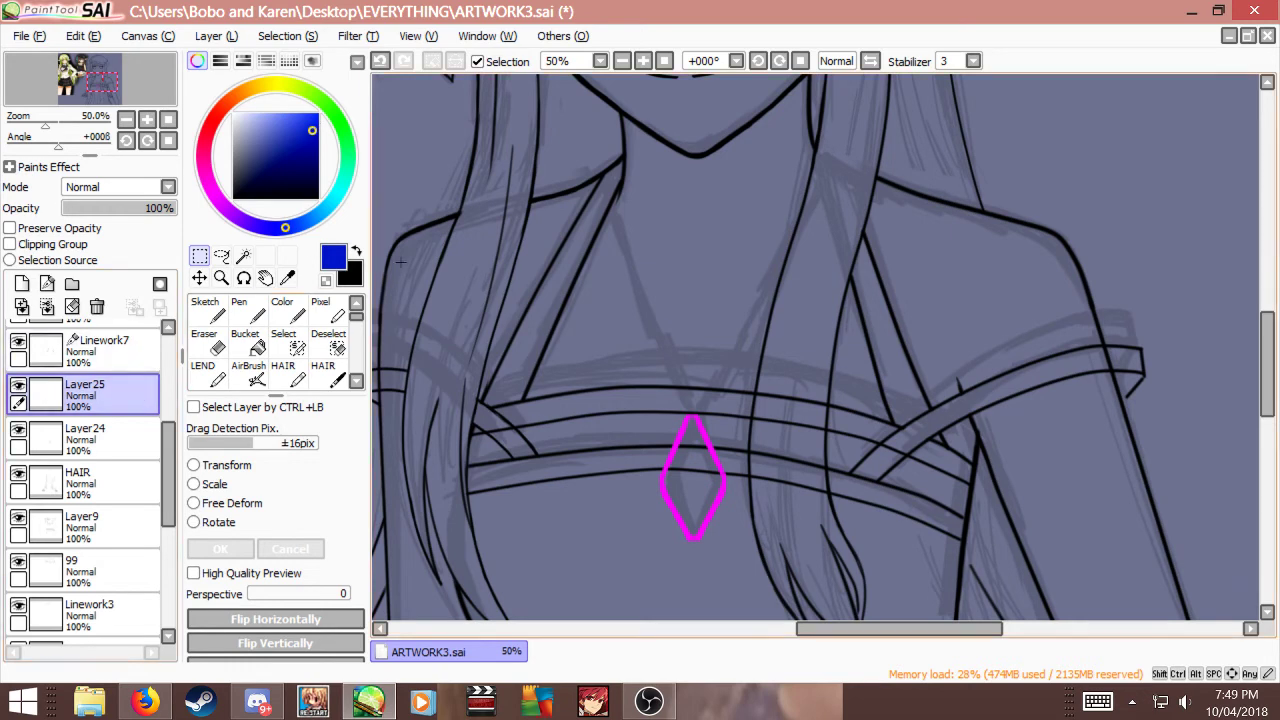
pyautogui.click(290, 312)
pyautogui.click(97, 306)
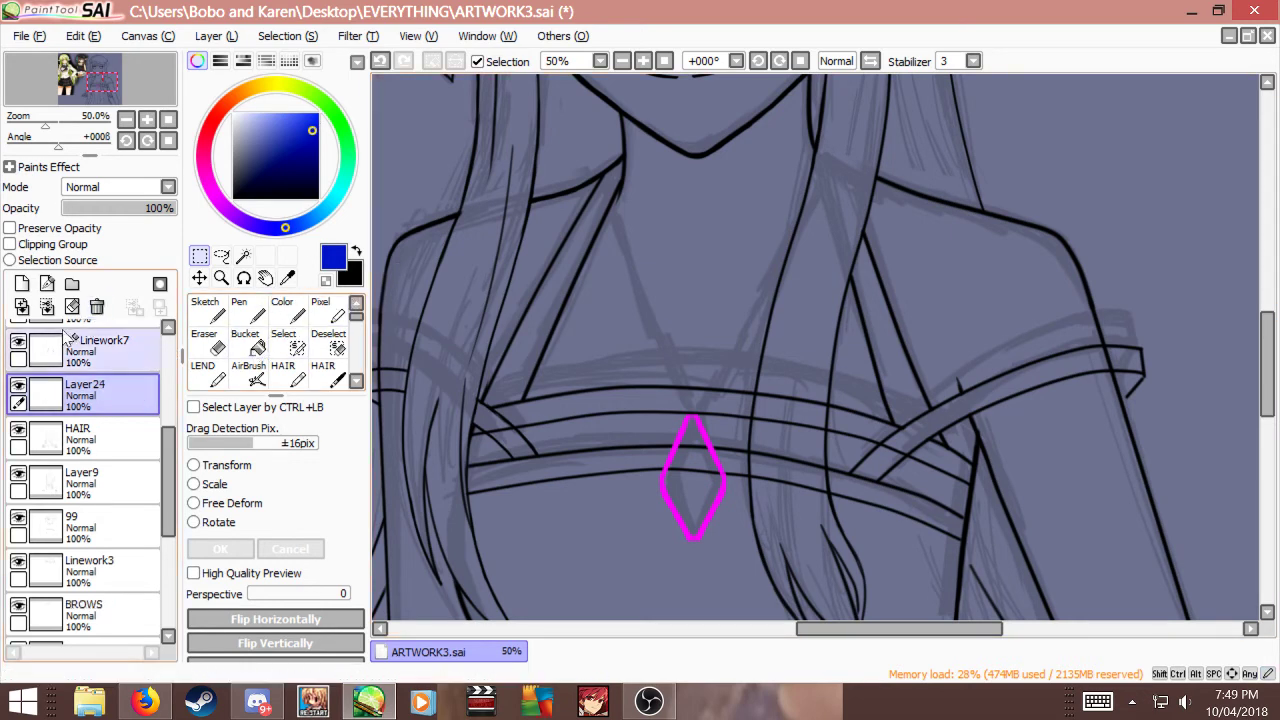
pyautogui.click(52, 286)
pyautogui.scroll(-3, 785, 320)
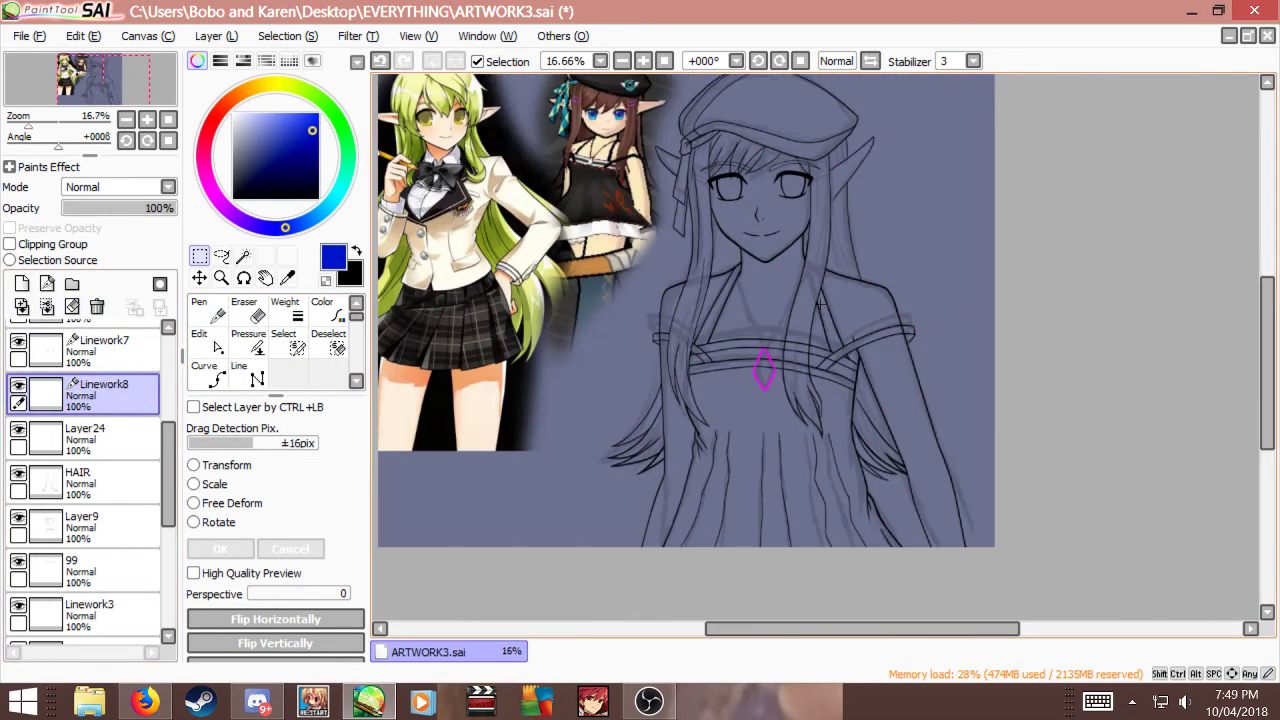
pyautogui.scroll(3, 785, 320)
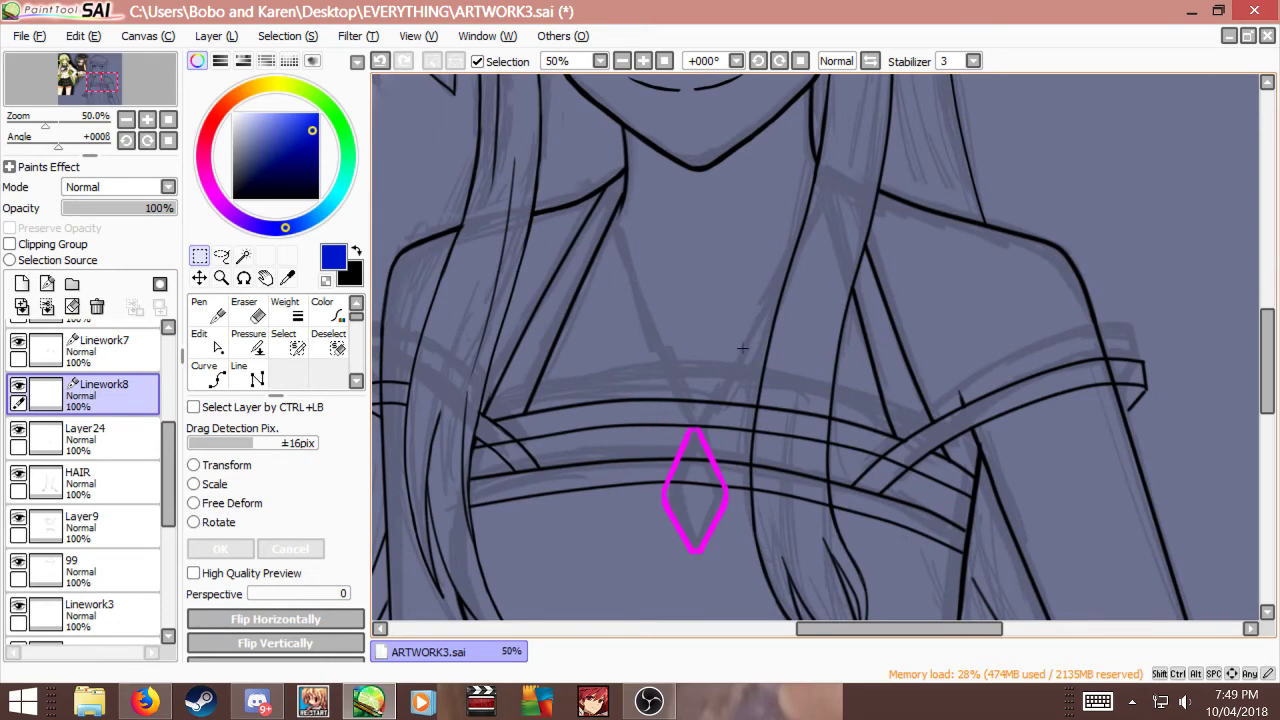
pyautogui.click(205, 372)
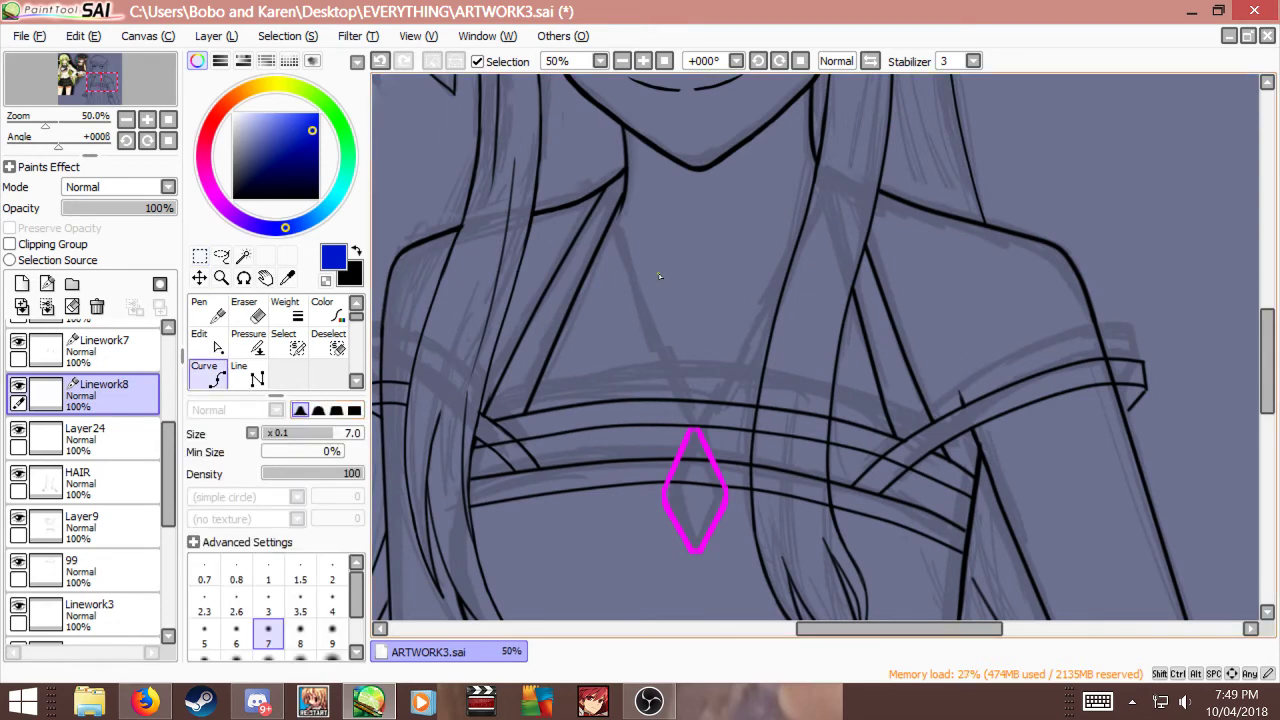
pyautogui.scroll(1, 659, 274)
pyautogui.click(607, 150)
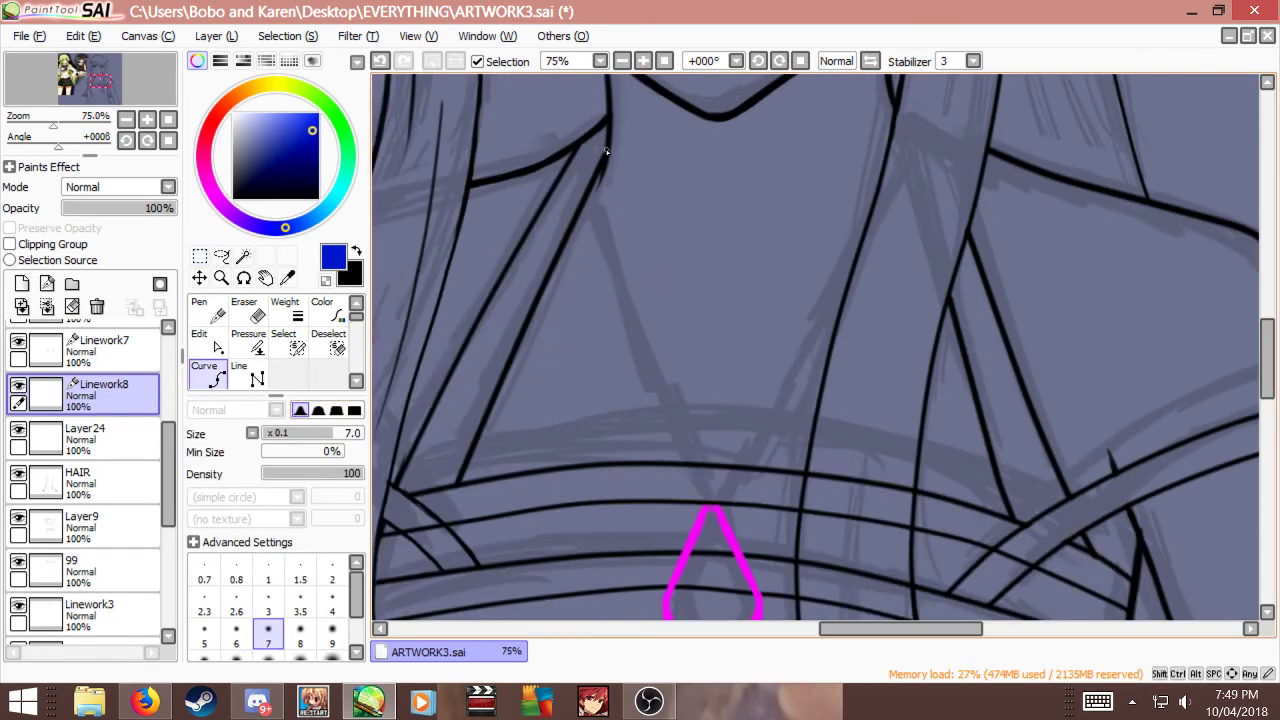
pyautogui.click(591, 194)
pyautogui.hotkey('ctrl', 'z')
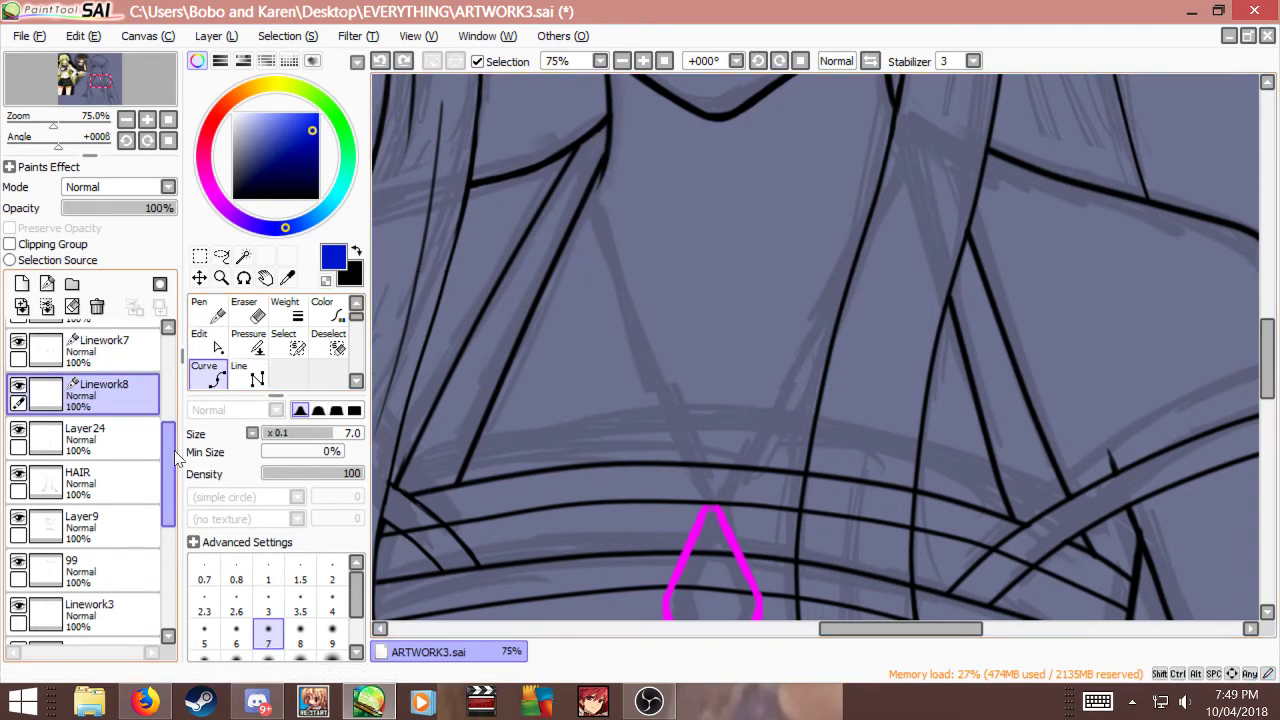
pyautogui.click(97, 306)
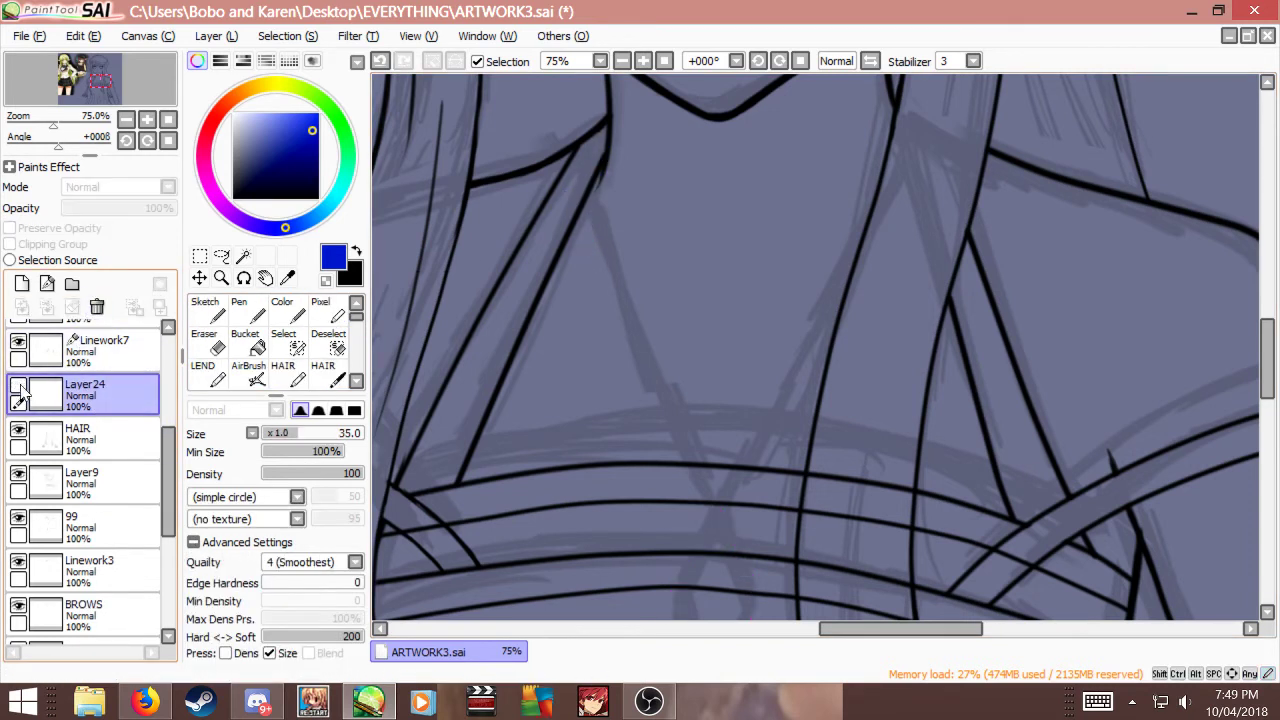
pyautogui.click(97, 306)
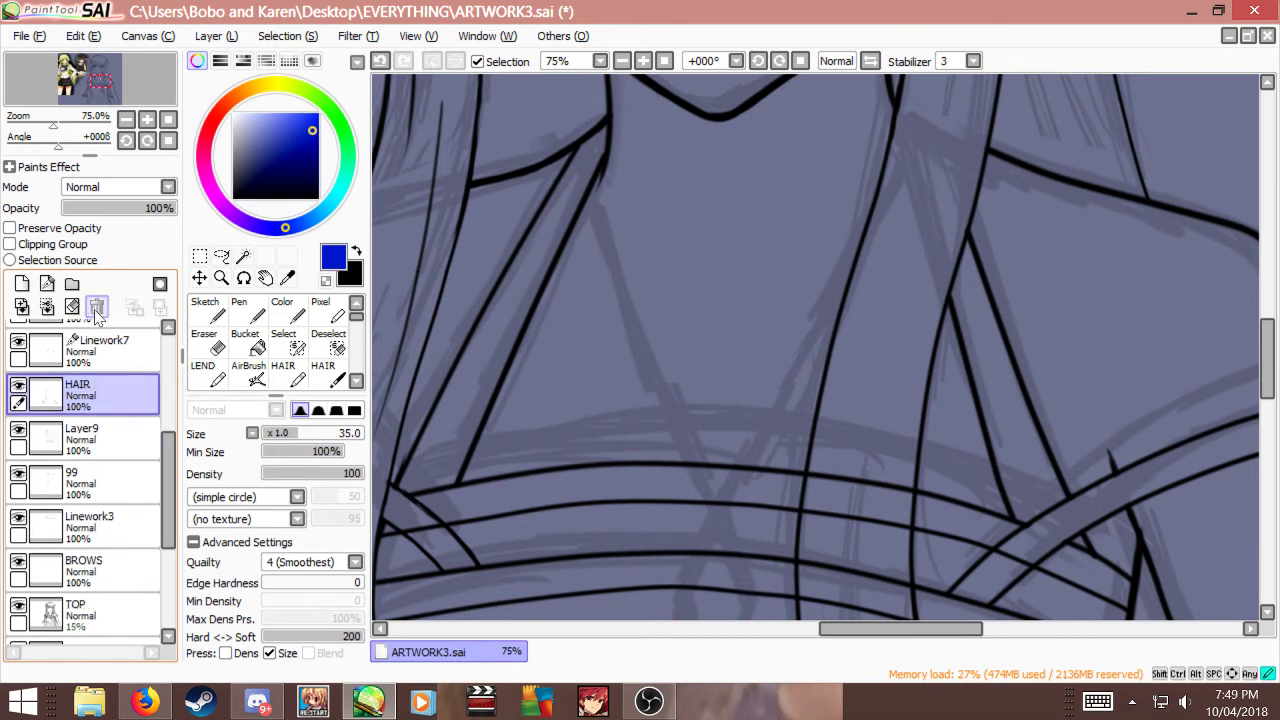
# Step: Restore Layer24 with the diamond, place it directly below FACEW in the layer stack, and rename it NECKLACE
pyautogui.scroll(5, 85, 368)
pyautogui.click(85, 368)
pyautogui.hotkey('ctrl', 'z')
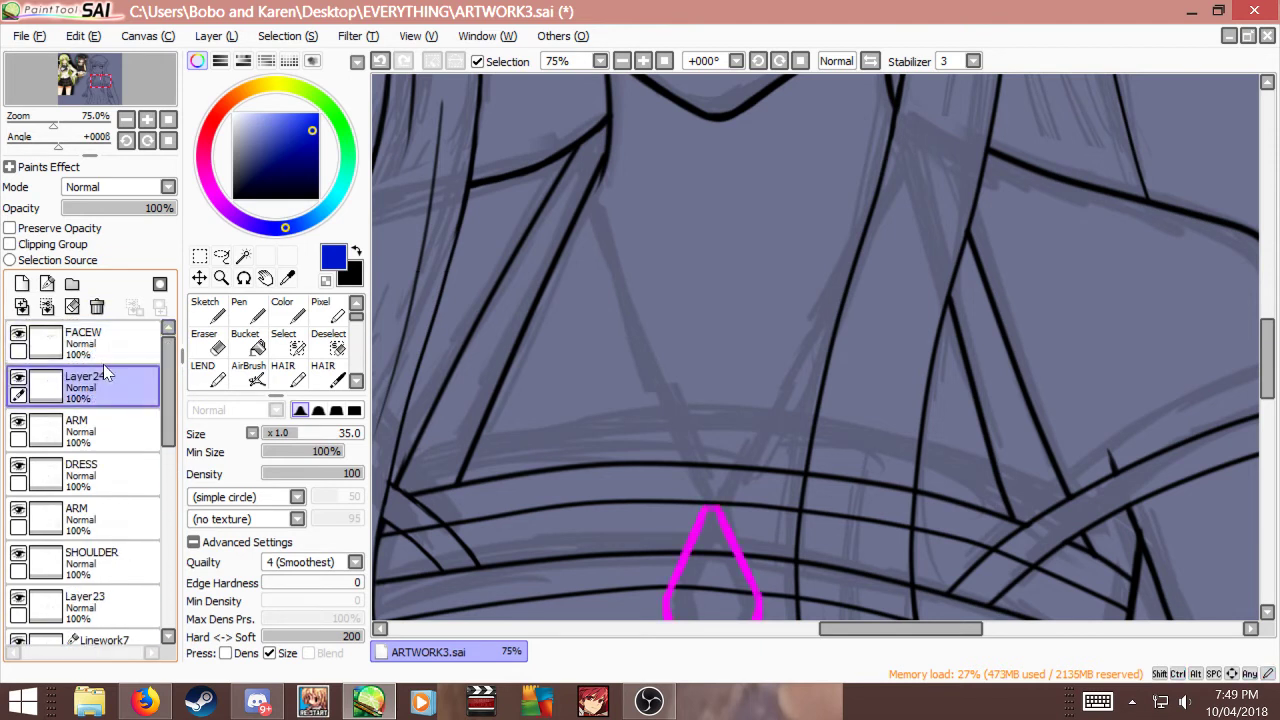
pyautogui.doubleClick(82, 385)
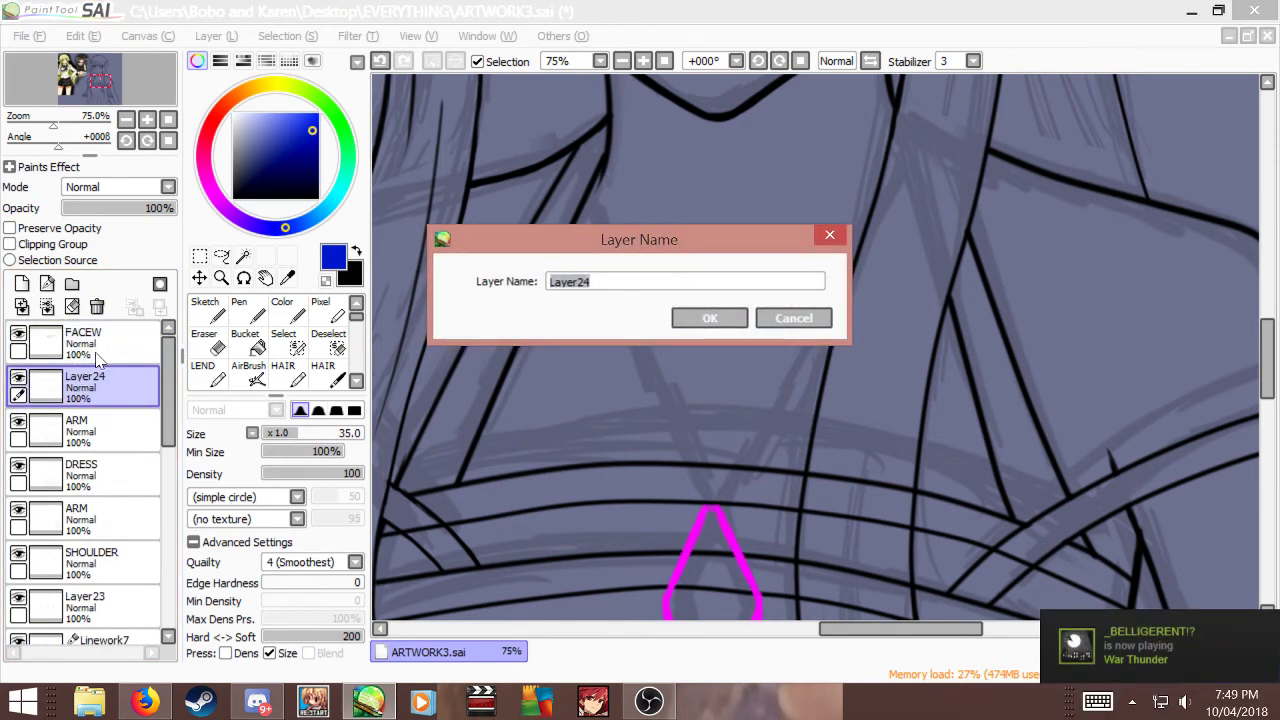
pyautogui.write('P')
pyautogui.press('Return')
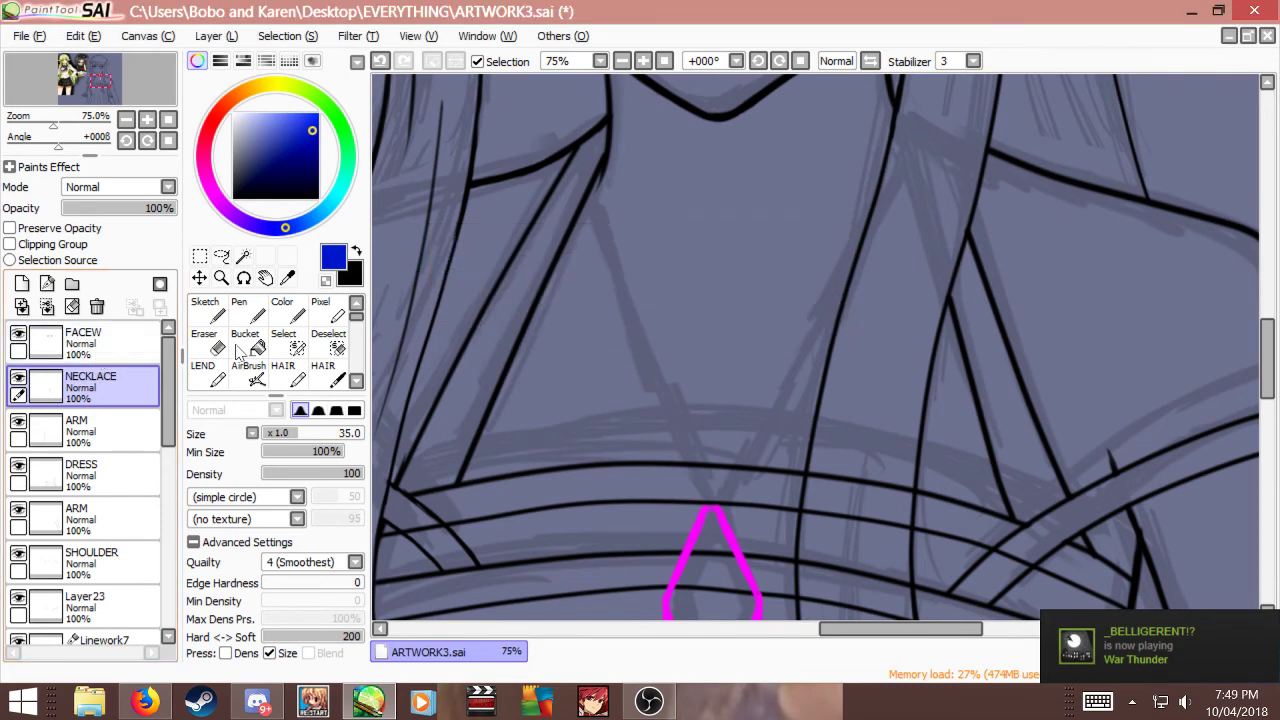
# Step: Add a linework layer directly above the NECKLACE layer
pyautogui.click(21, 284)
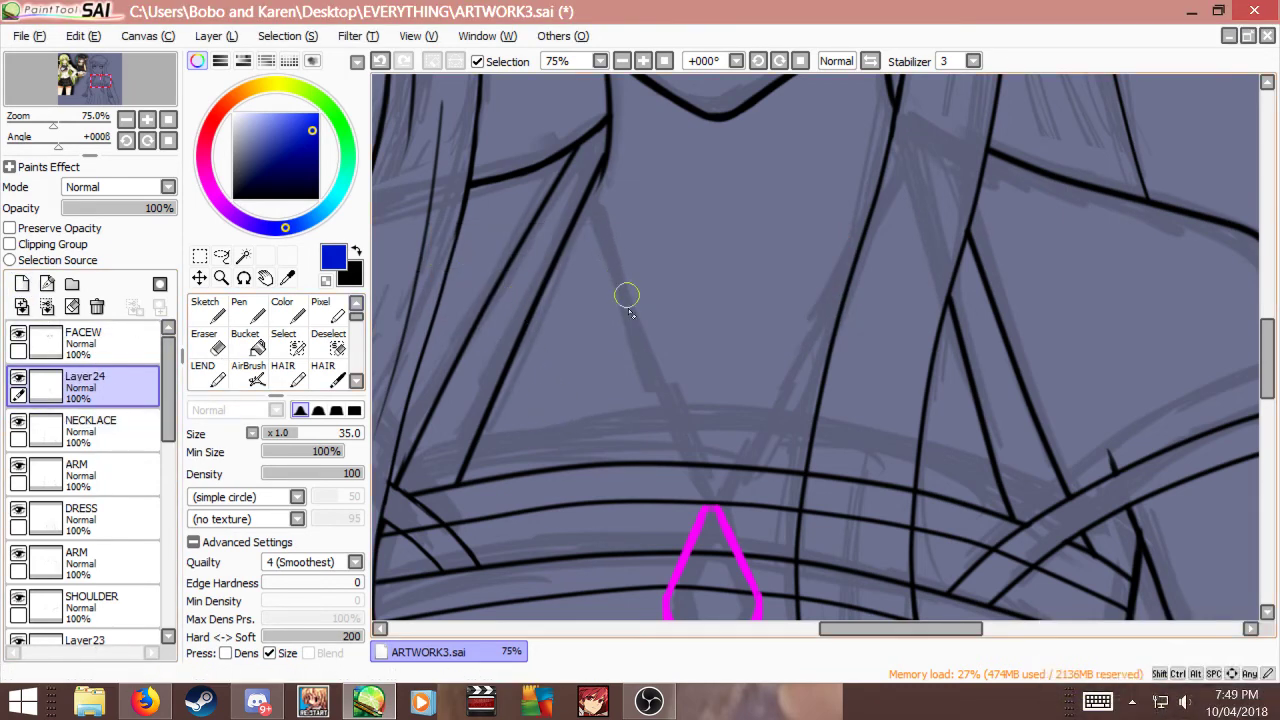
pyautogui.click(97, 306)
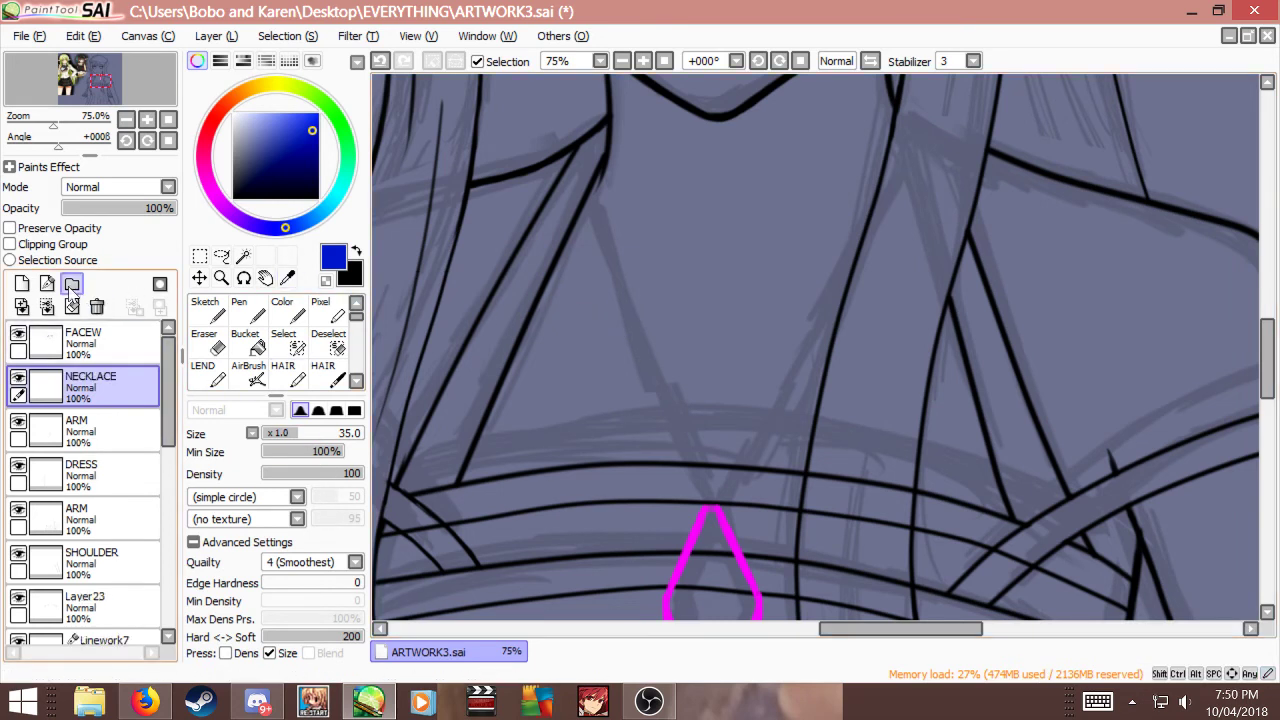
pyautogui.click(47, 284)
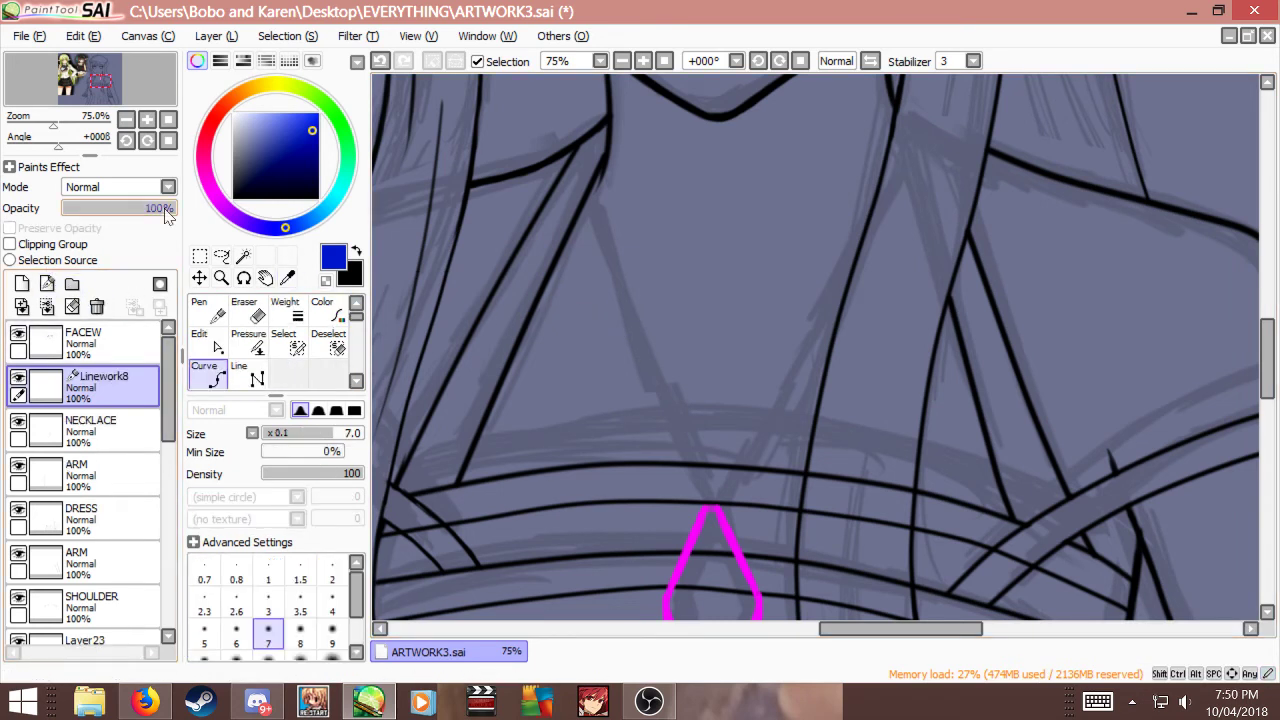
pyautogui.doubleClick(589, 186)
pyautogui.hotkey('ctrl', 'z')
pyautogui.press(']')
pyautogui.click(609, 127)
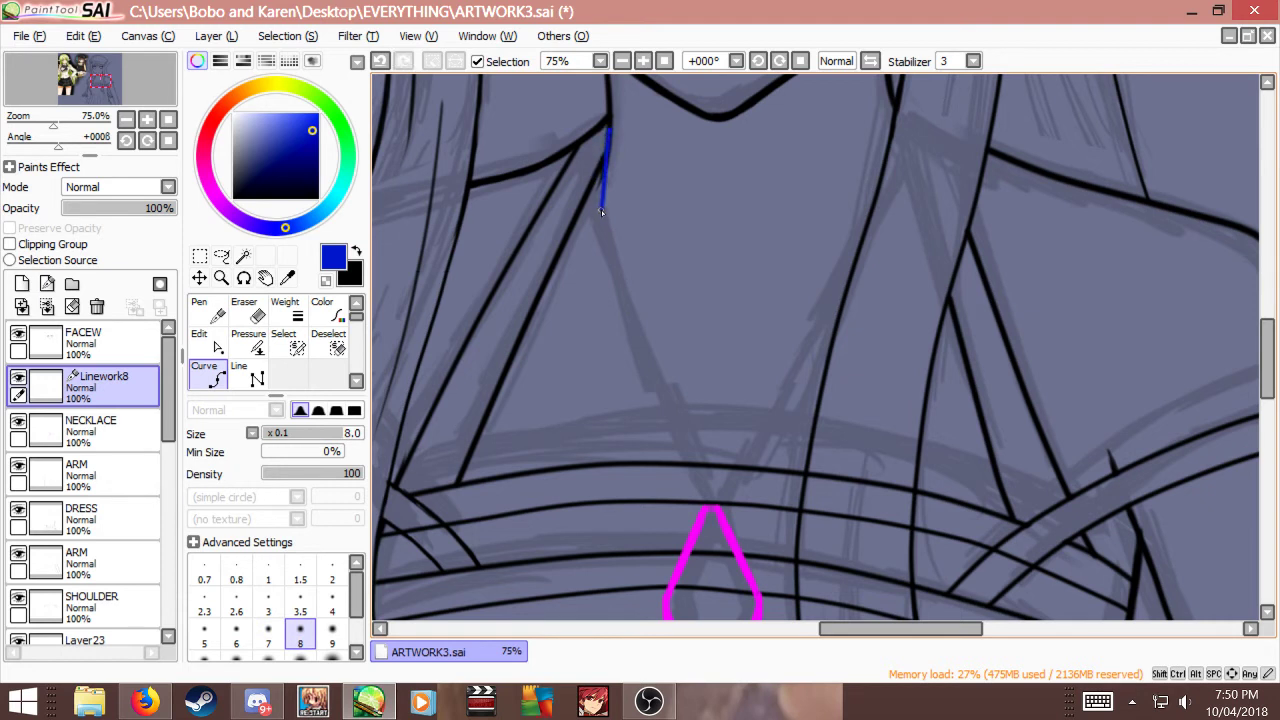
pyautogui.hotkey('ctrl', 'z')
pyautogui.press(']')
pyautogui.press(']')
pyautogui.click(607, 127)
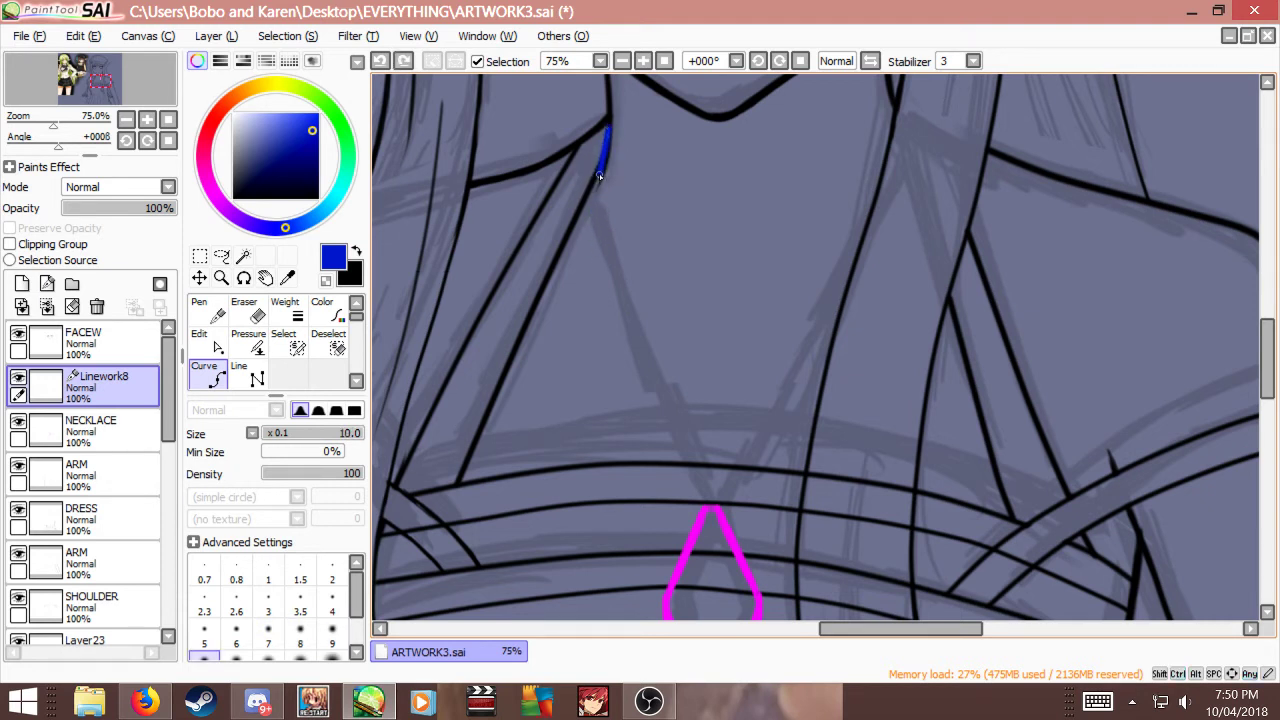
pyautogui.click(599, 176)
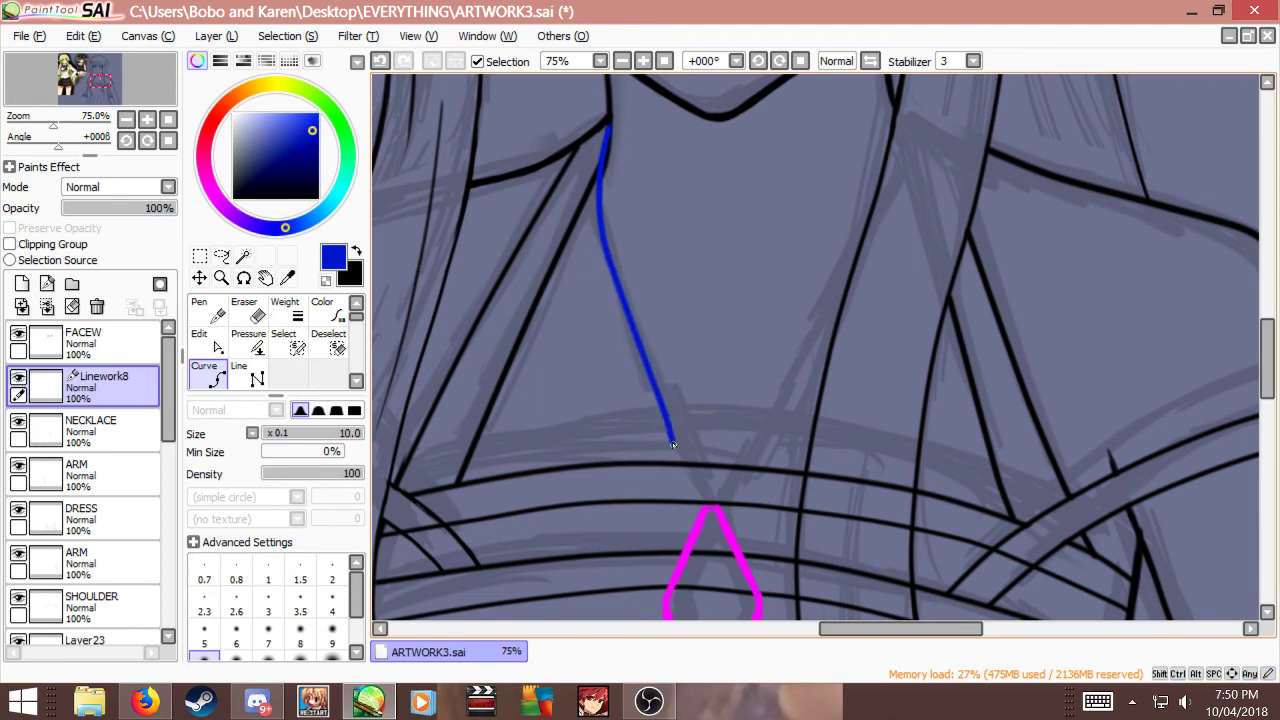
pyautogui.click(666, 416)
pyautogui.scroll(-3, 683, 290)
pyautogui.scroll(3, 700, 390)
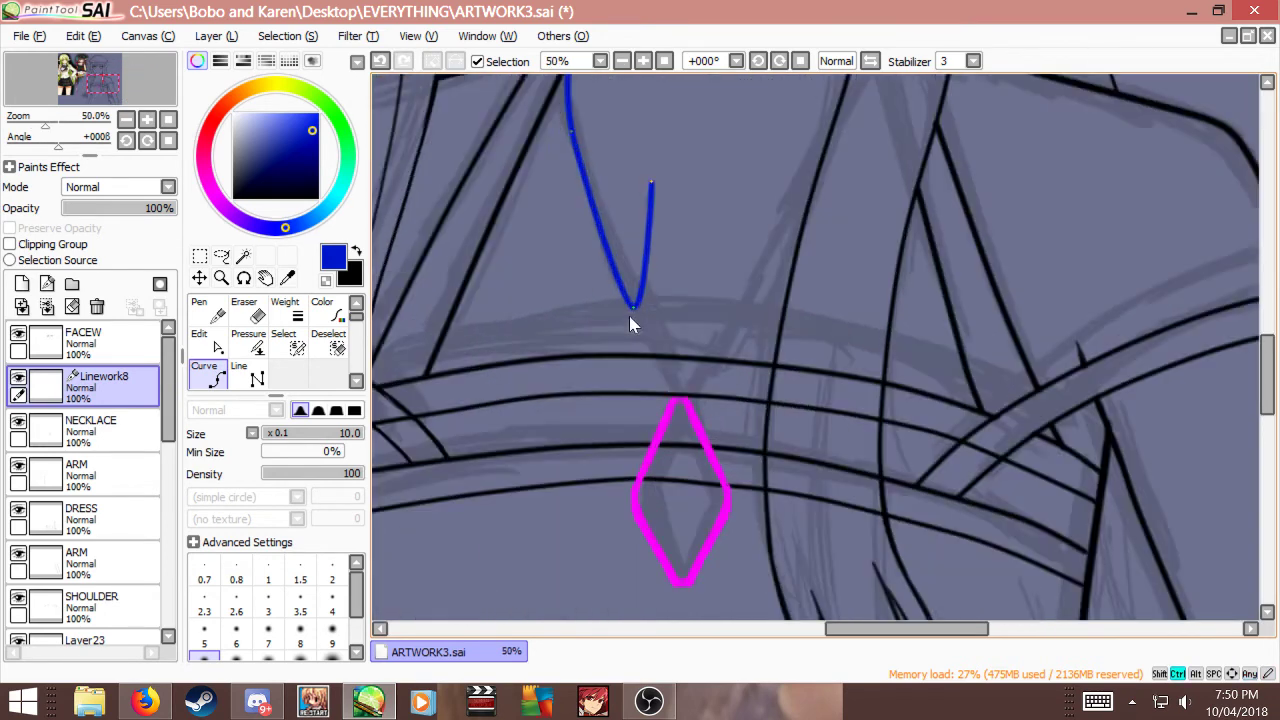
pyautogui.hotkey('ctrl', 'z')
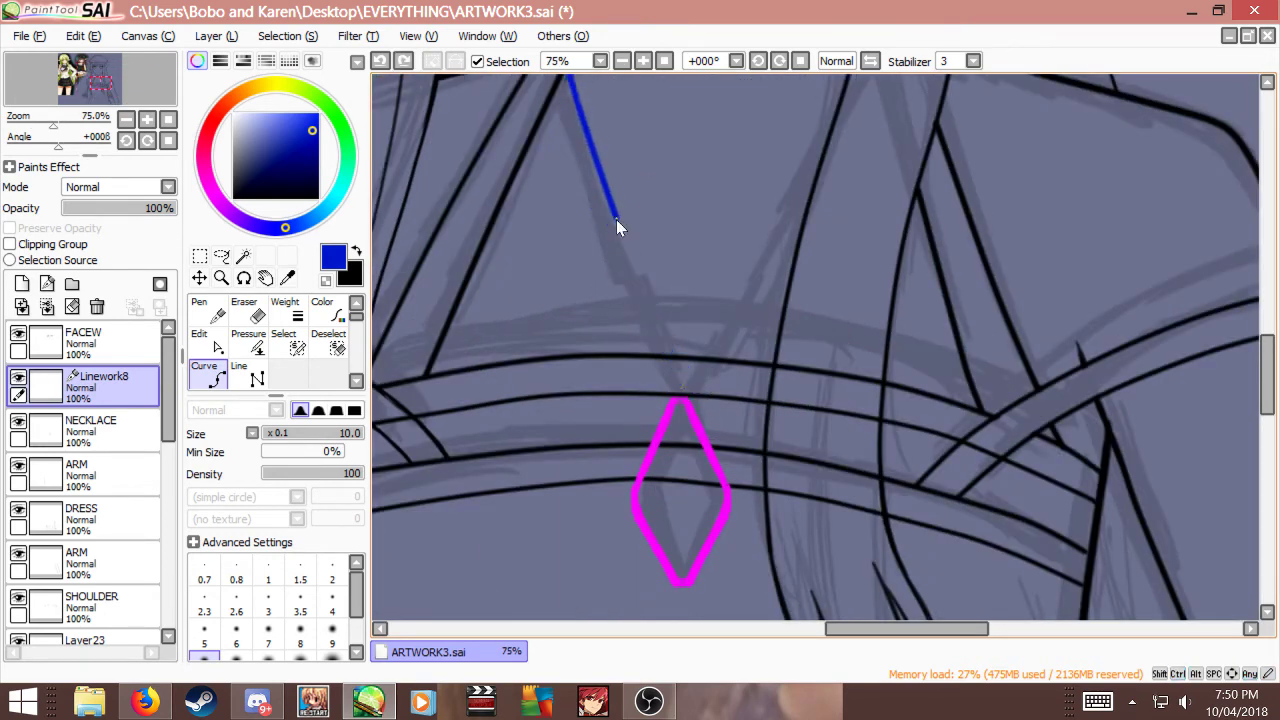
pyautogui.hotkey('ctrl', 'z')
pyautogui.scroll(-1, 658, 338)
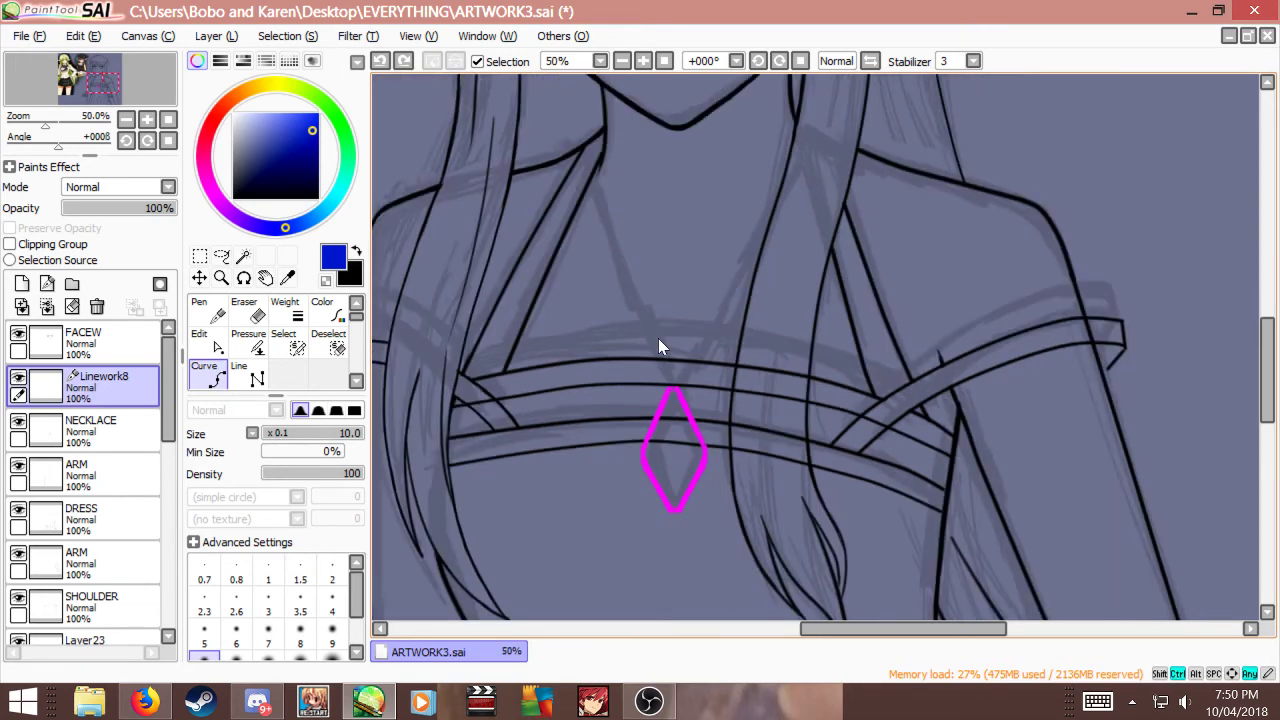
# Step: Draw the first blue cord line with the Curve tool at size 3, from the neck's left side down to the diamond's upper tip
pyautogui.scroll(1, 625, 222)
pyautogui.press('[')
pyautogui.press('[')
pyautogui.press('[')
pyautogui.press('[')
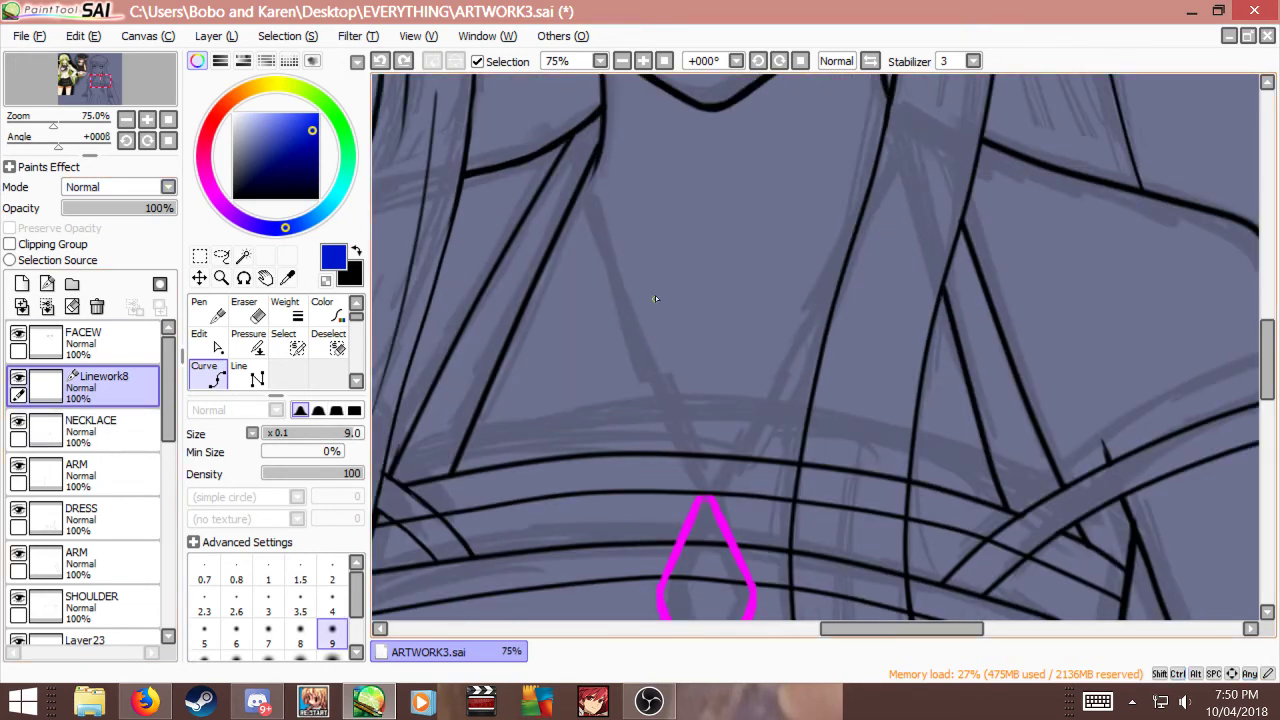
pyautogui.press('[')
pyautogui.press('[')
pyautogui.press('[')
pyautogui.press('[')
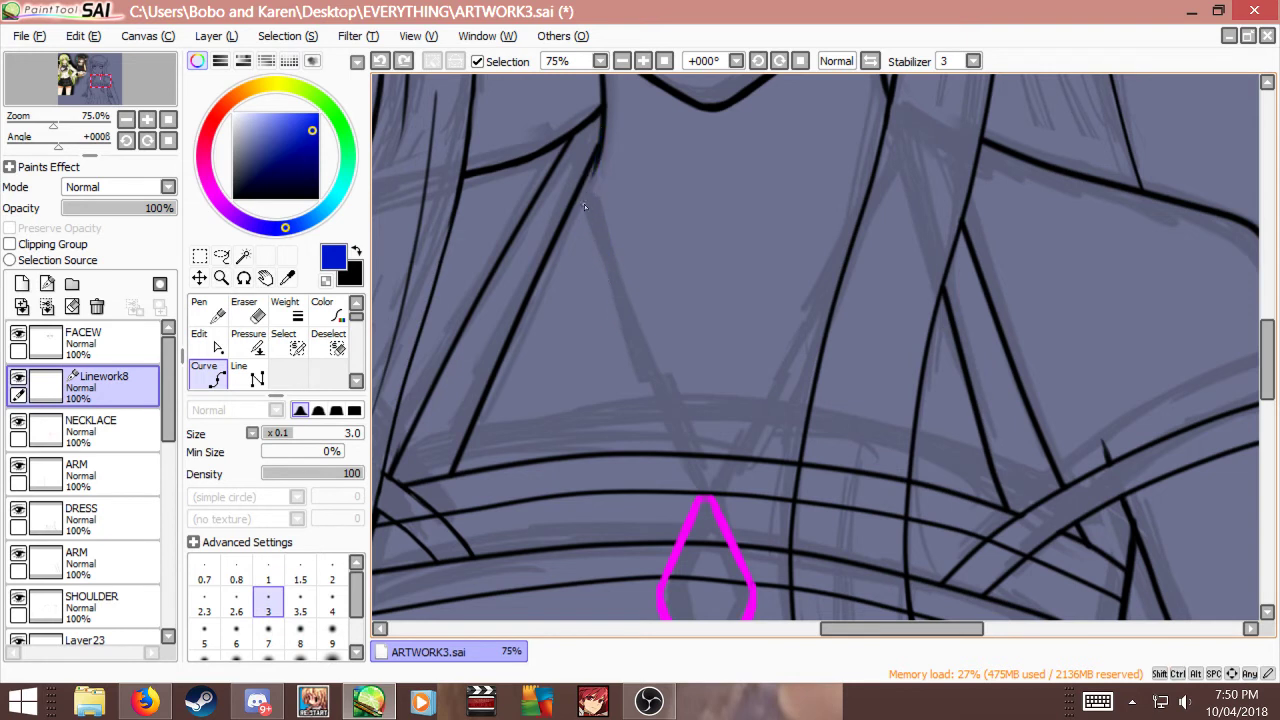
pyautogui.click(600, 117)
pyautogui.click(593, 213)
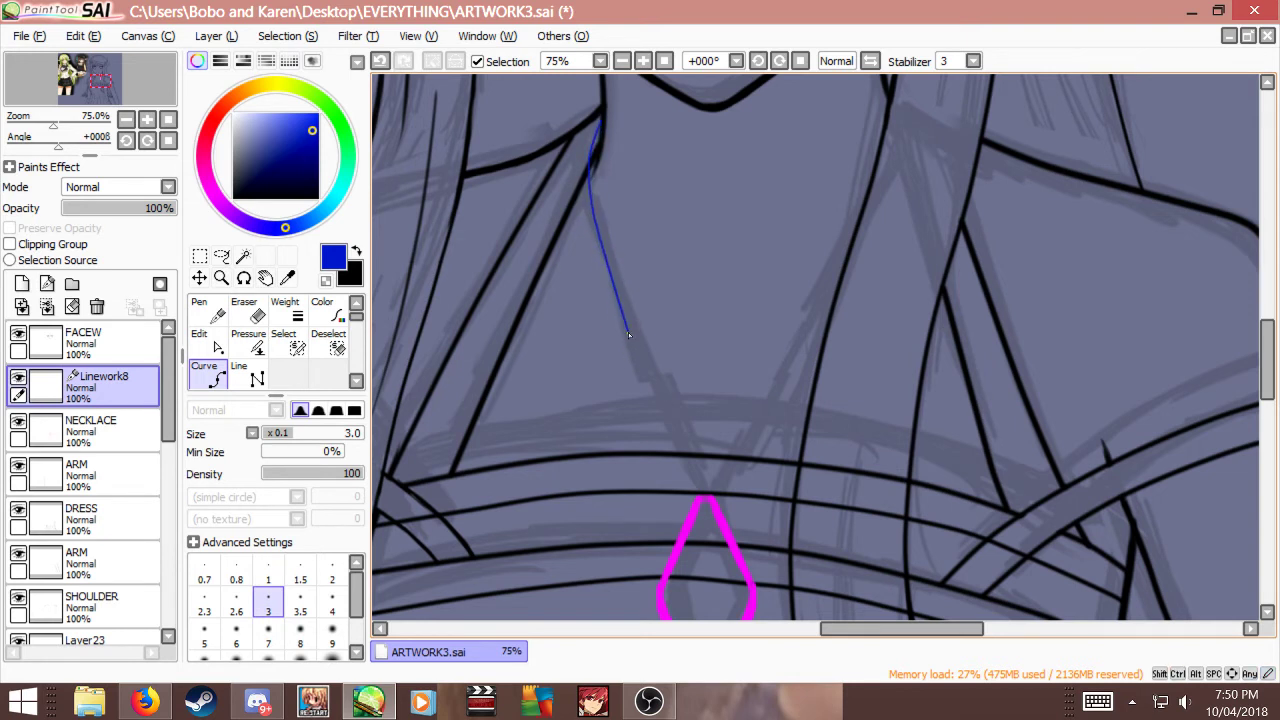
pyautogui.click(694, 494)
# Step: Draw a second size 3 curve just outside the first cord line, running from the neck to the diamond's upper tip
pyautogui.scroll(-3, 640, 210)
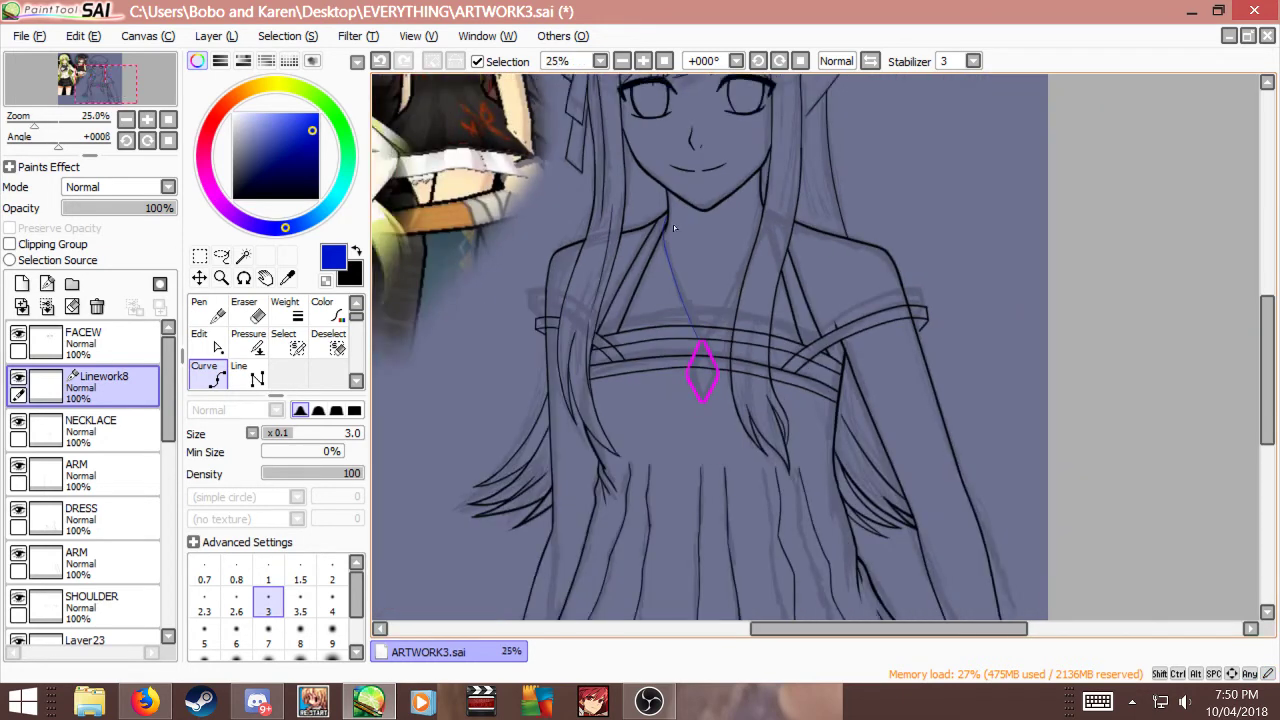
pyautogui.scroll(3, 613, 268)
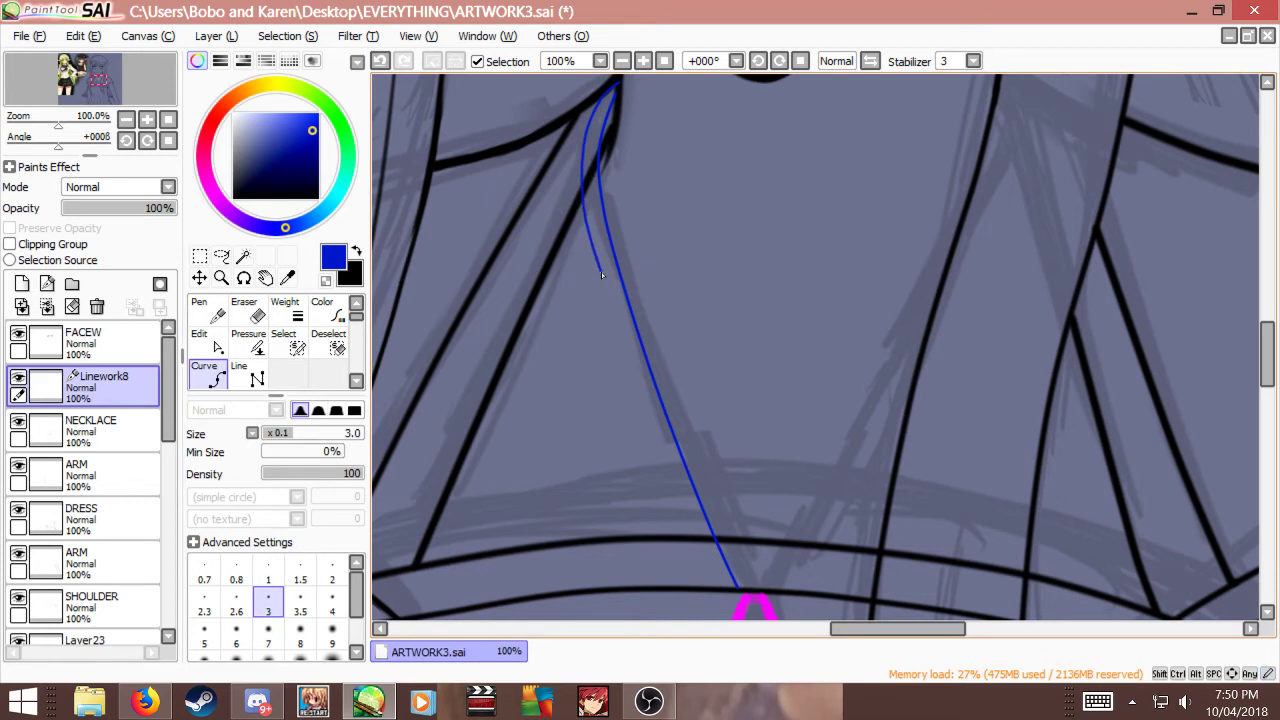
pyautogui.hotkey('ctrl', 'z')
pyautogui.hotkey('ctrl', 'z')
pyautogui.click(585, 141)
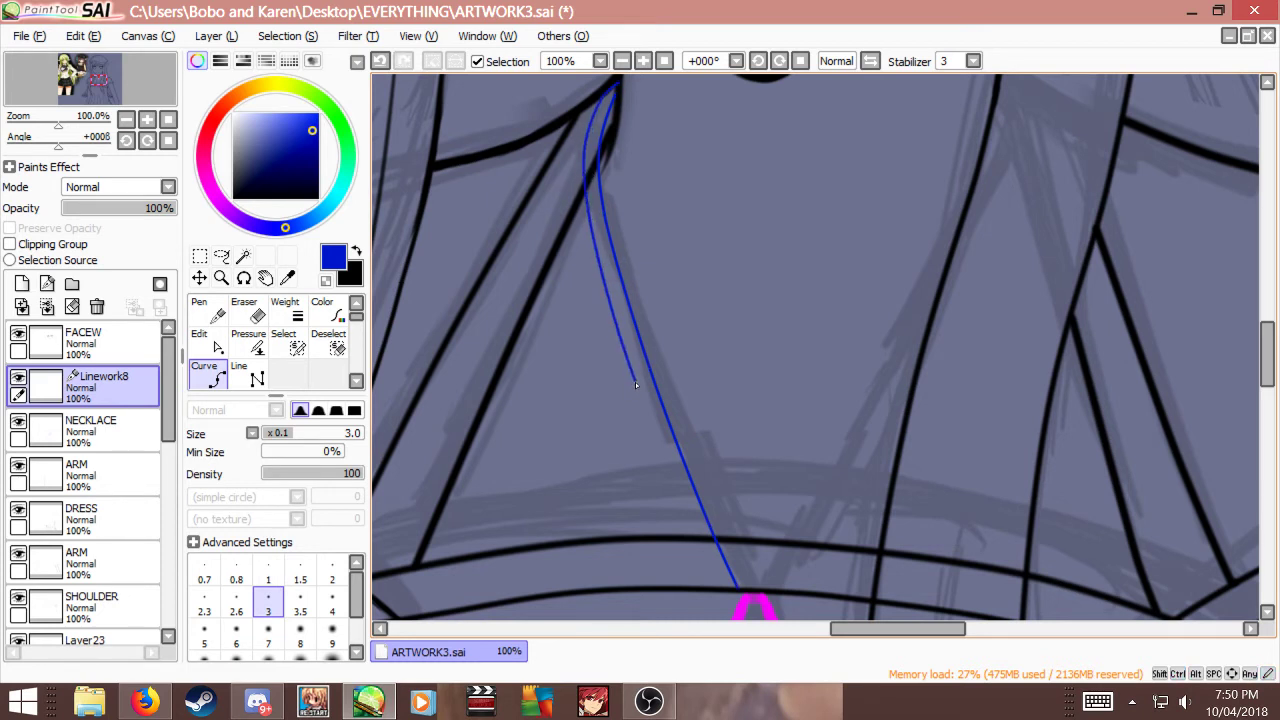
pyautogui.hotkey('ctrl', 'z')
pyautogui.click(625, 349)
pyautogui.click(720, 589)
pyautogui.press('Return')
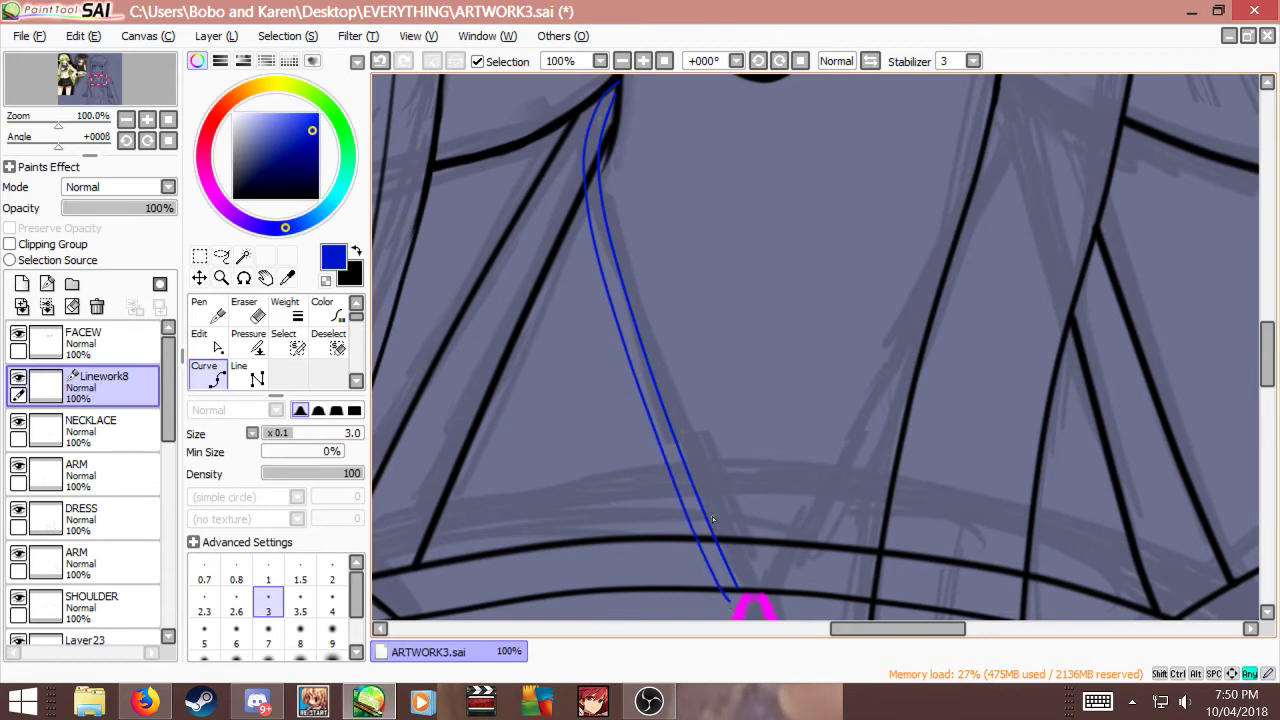
# Step: Examine the paired cord lines and their curve points from the neck down to the diamond pendant
pyautogui.scroll(-4, 655, 262)
pyautogui.scroll(3, 668, 306)
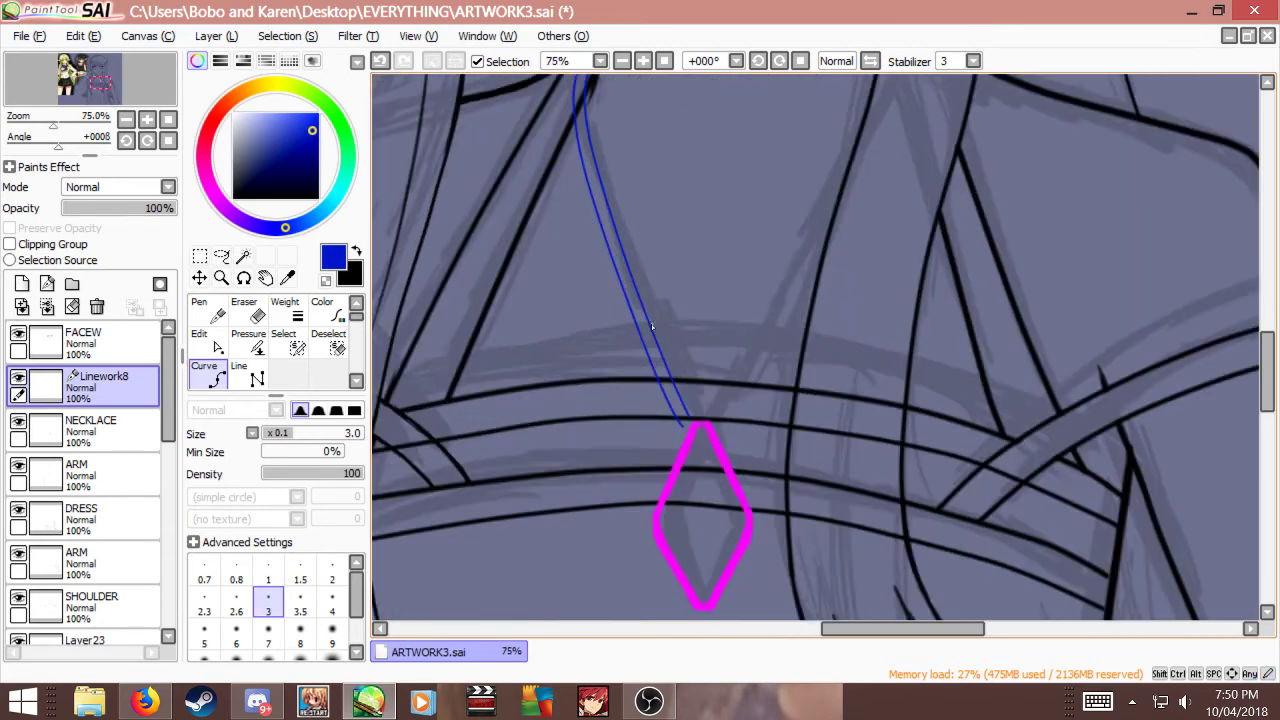
pyautogui.scroll(-1, 652, 423)
pyautogui.scroll(1, 600, 298)
pyautogui.scroll(2, 600, 140)
pyautogui.press('ctrl')
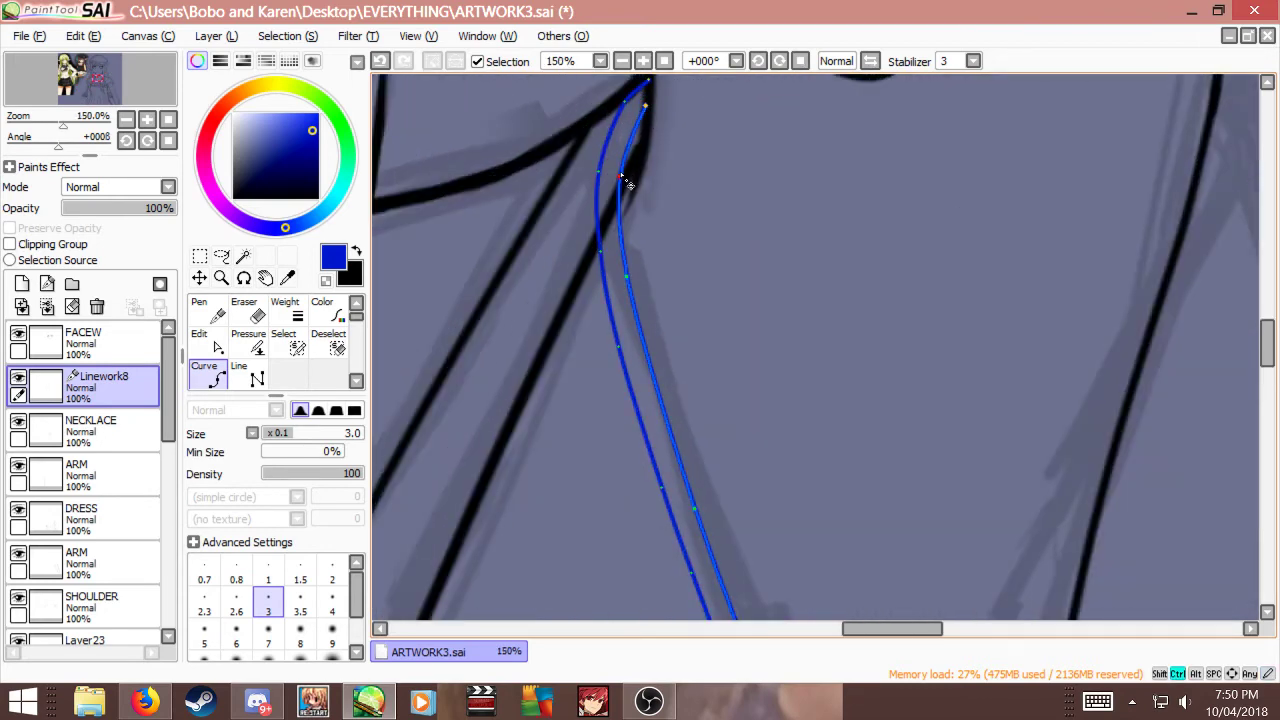
pyautogui.scroll(-3, 598, 353)
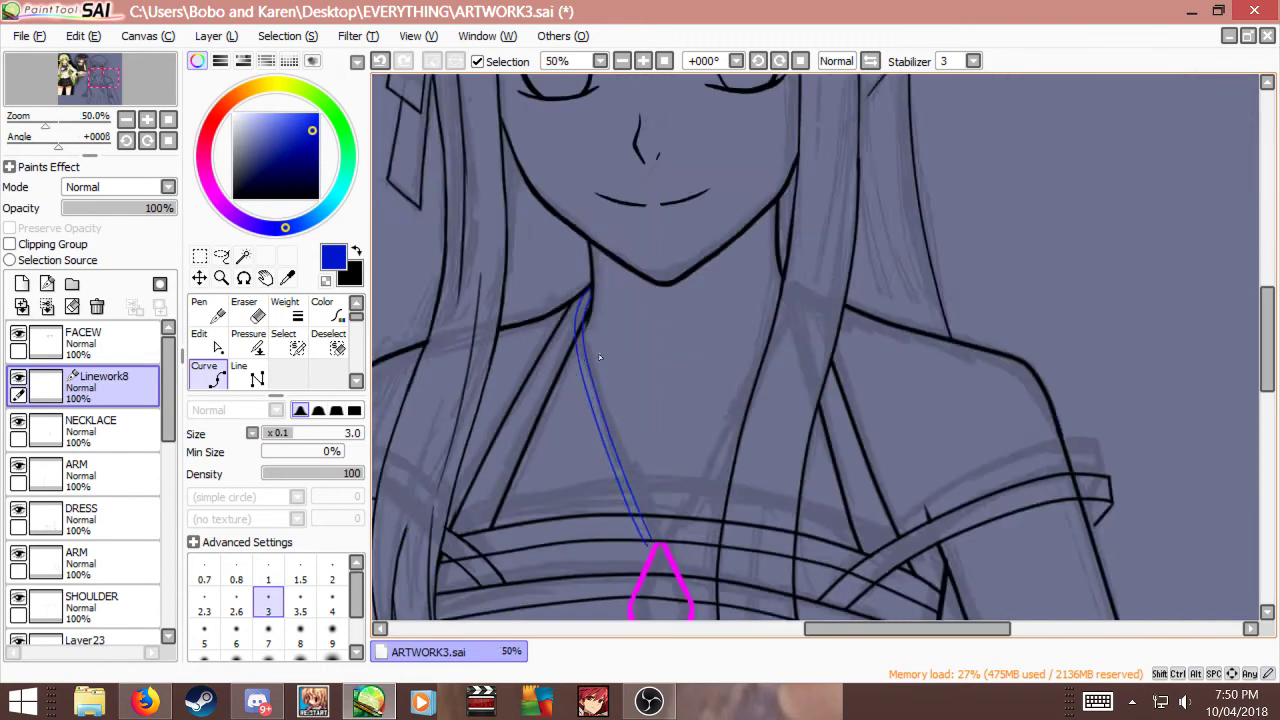
# Step: Adjust the lower end point of the right blue cord line just above the diamond's upper tip
pyautogui.scroll(2, 591, 485)
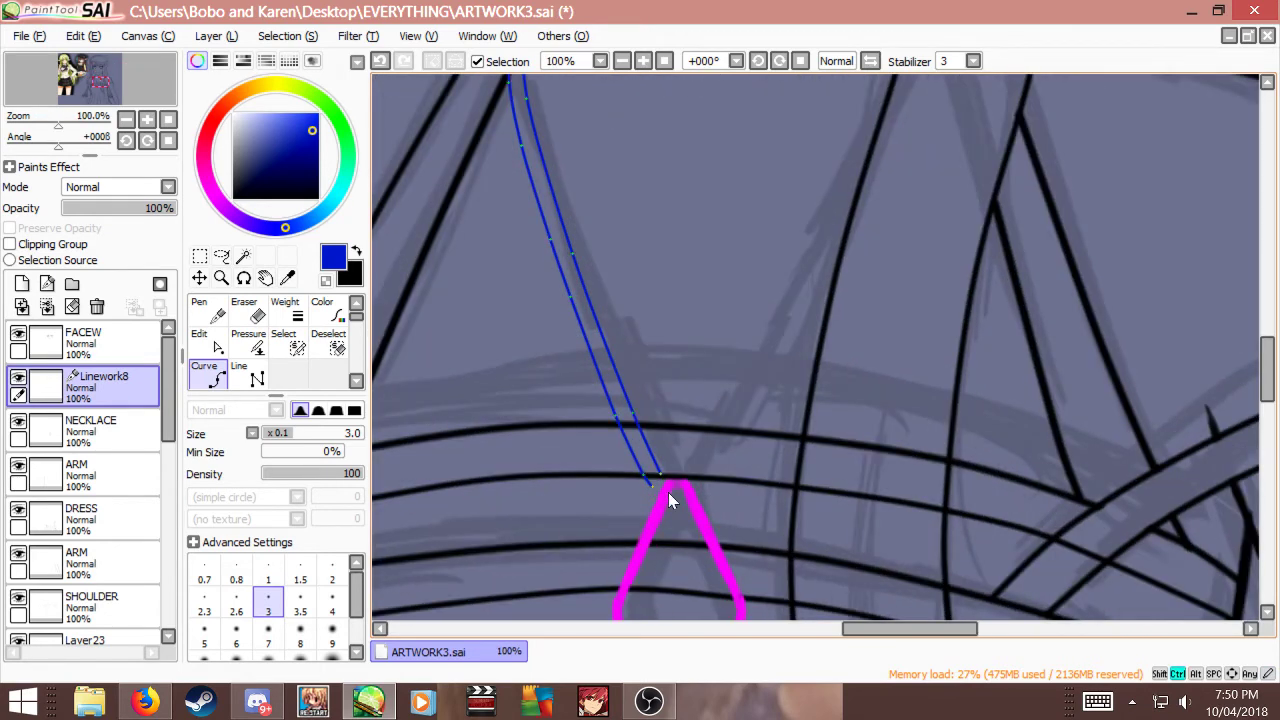
pyautogui.scroll(1, 620, 374)
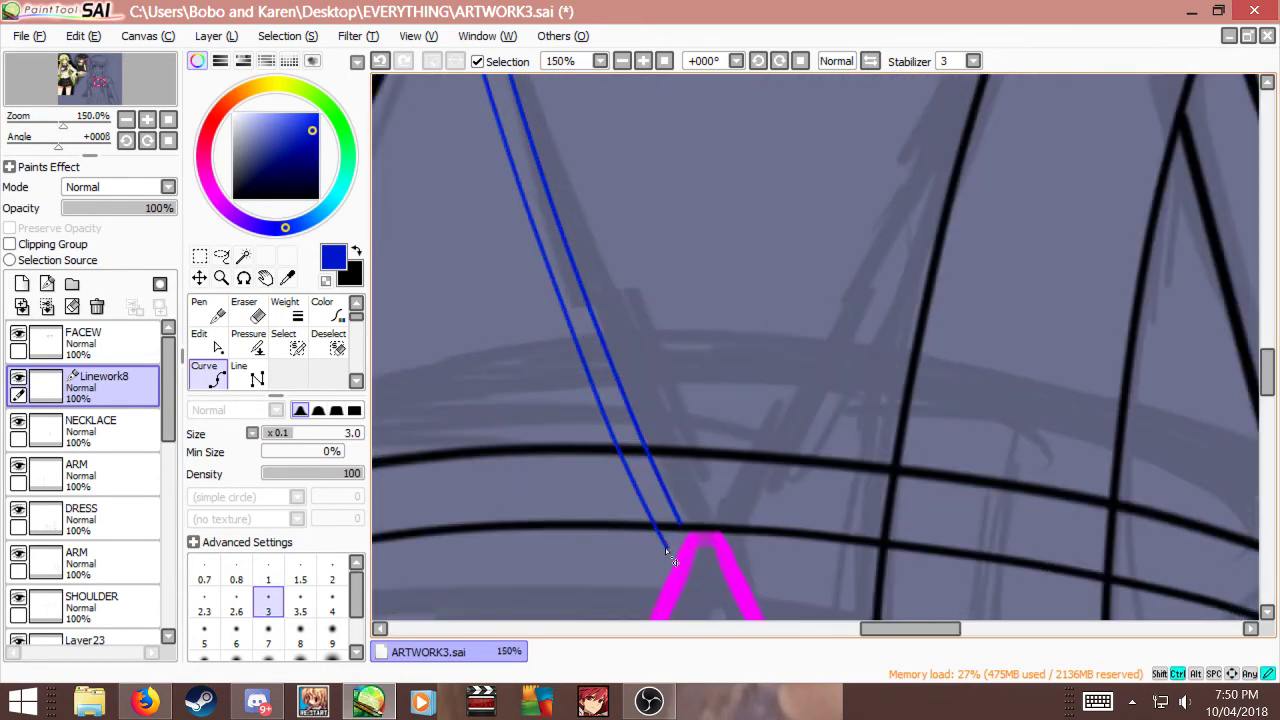
pyautogui.moveTo(681, 524); pyautogui.dragTo(684, 529)
# Step: Move the NECKLACE layer's diamond slightly left and down with Transform, centring its upper tip beneath the cord ends
pyautogui.scroll(-2, 728, 374)
pyautogui.click(90, 425)
pyautogui.scroll(-1, 707, 293)
pyautogui.scroll(1, 764, 515)
pyautogui.hotkey('ctrl', 't')
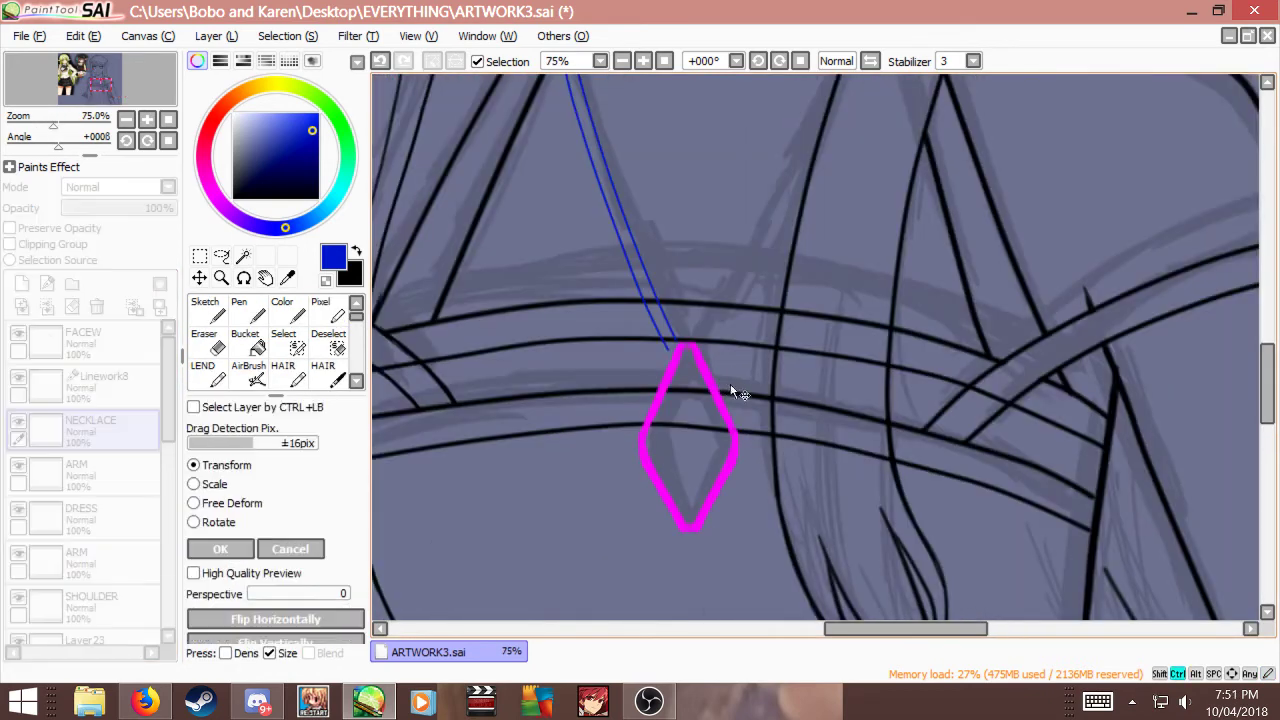
pyautogui.press('Return')
pyautogui.scroll(-1, 731, 430)
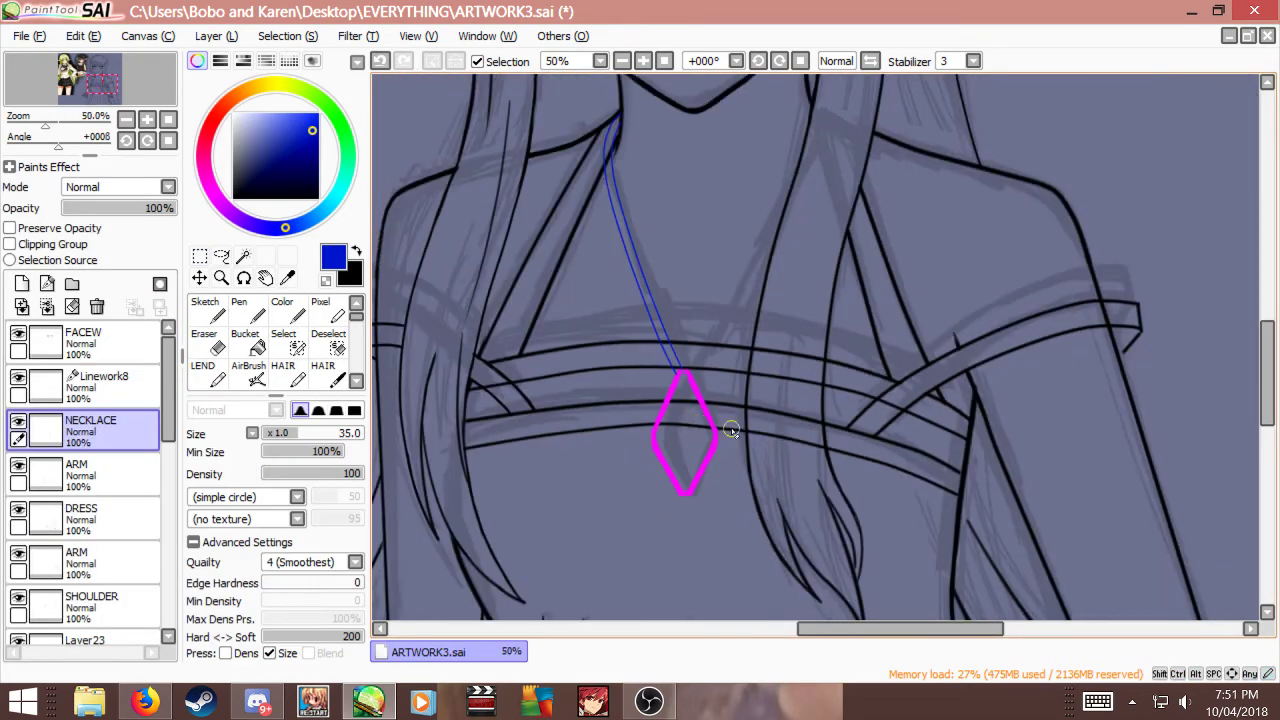
pyautogui.scroll(2, 731, 430)
pyautogui.hotkey('ctrl', 't')
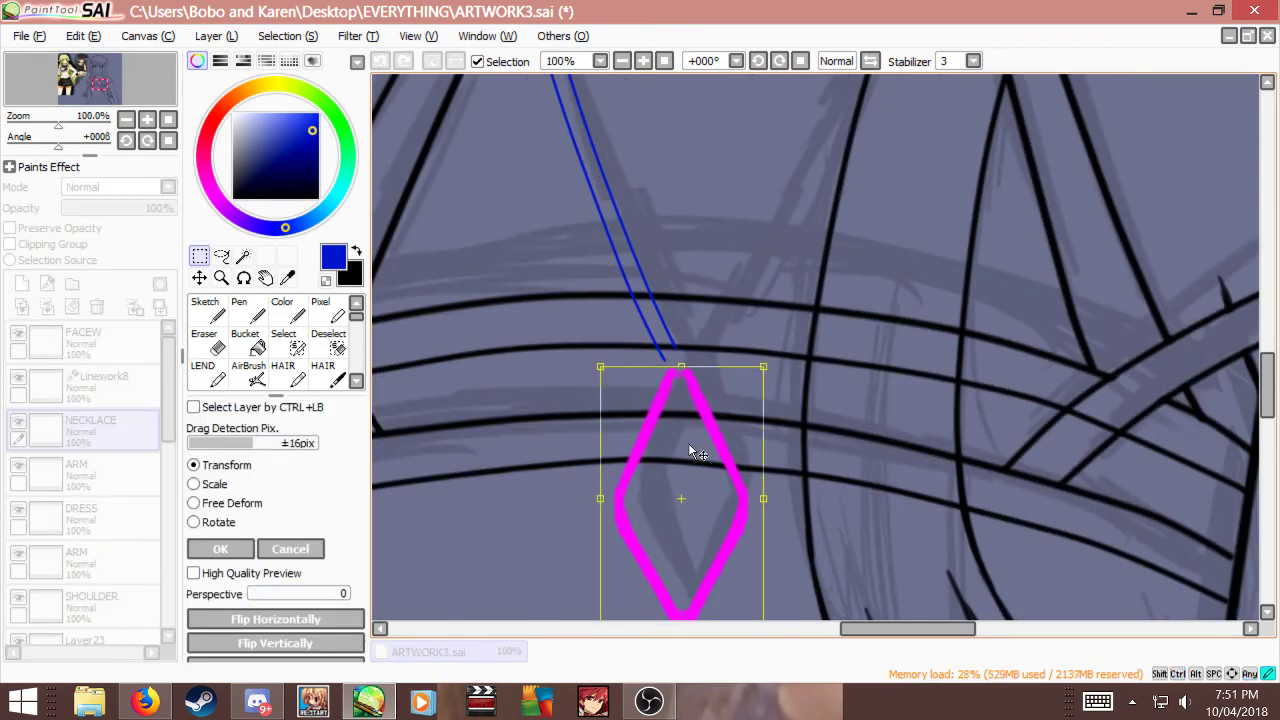
pyautogui.press('Return')
pyautogui.scroll(1, 690, 448)
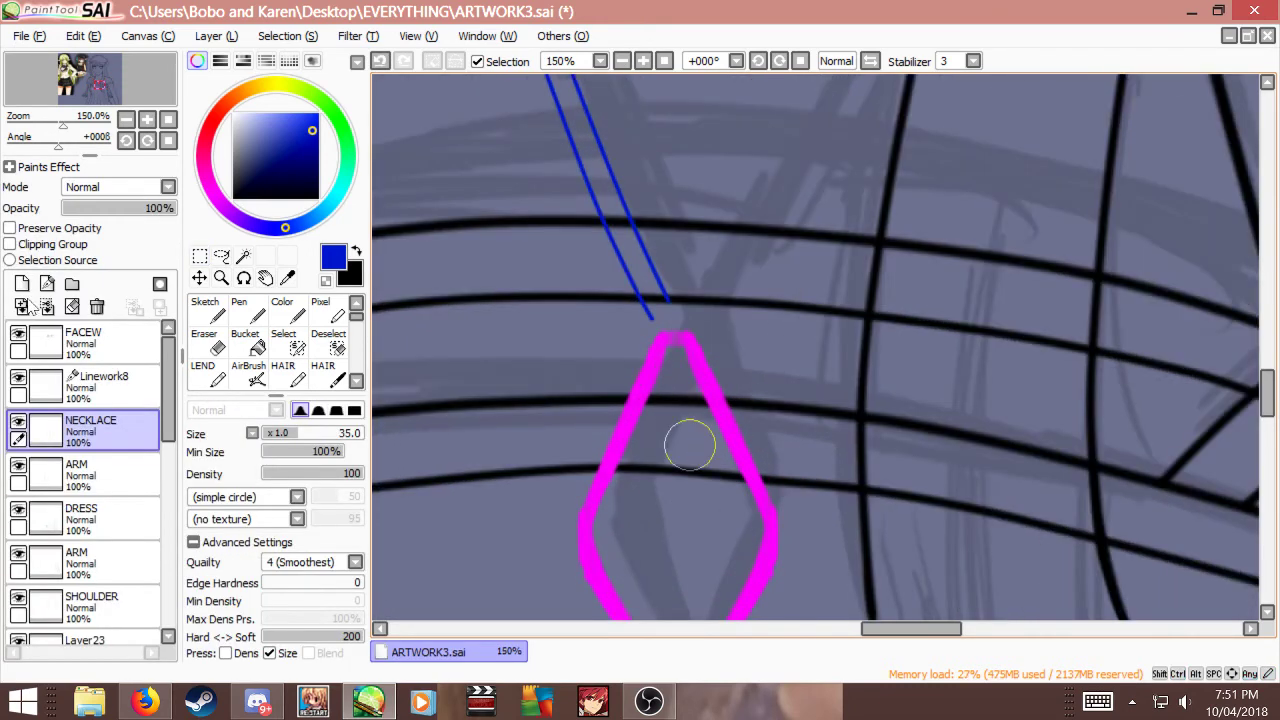
# Step: Add a normal layer directly above Linework8 and reduce the brush size to 3
pyautogui.click(72, 382)
pyautogui.click(22, 284)
pyautogui.press('b')
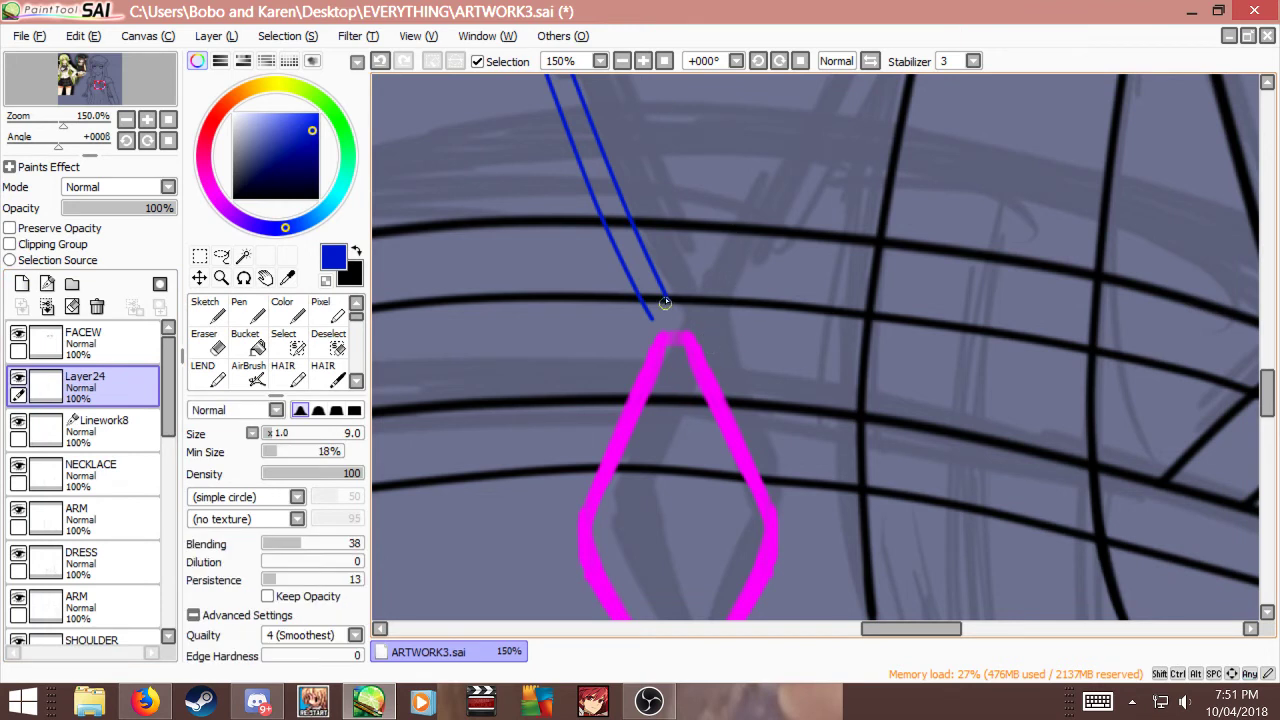
pyautogui.press('[')
pyautogui.press('[')
pyautogui.press('[')
pyautogui.press('[')
pyautogui.press('[')
# Step: Draw a small yellow rectangular bail over the diamond's upper tip with the size 3 brush
pyautogui.moveTo(665, 337); pyautogui.dragTo(678, 310)
pyautogui.hotkey('ctrl', 'z')
pyautogui.press('x')
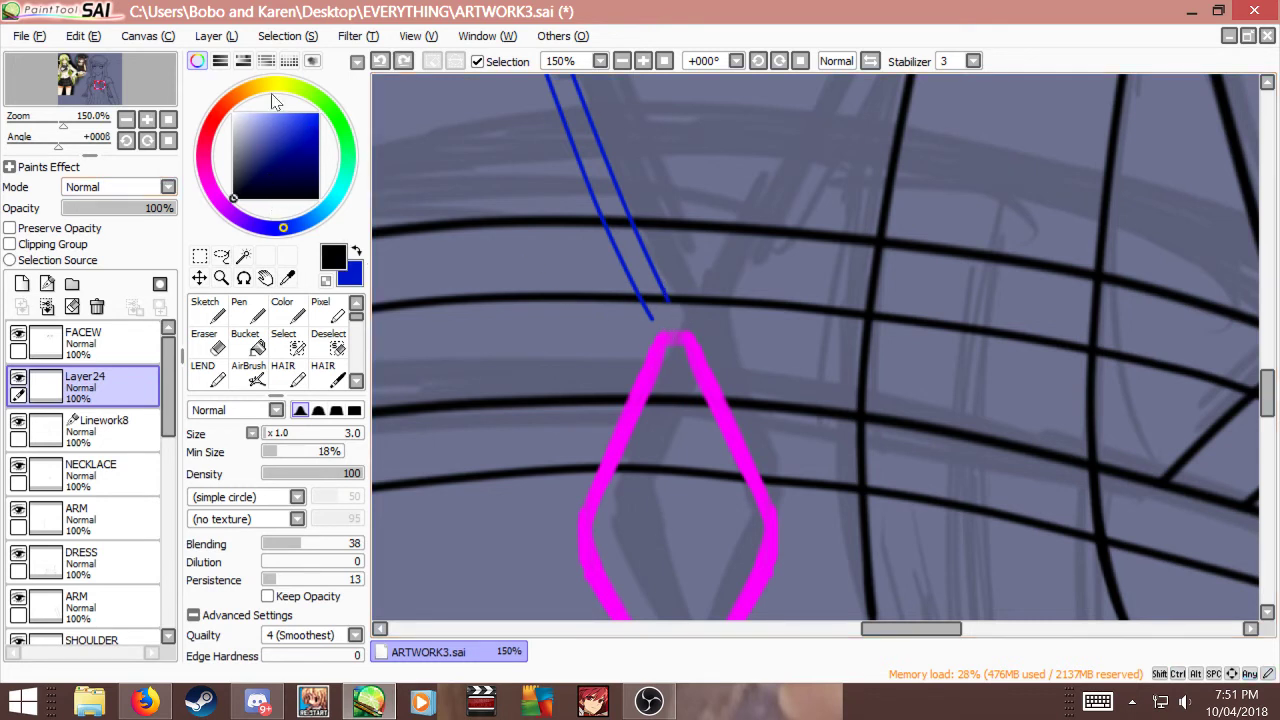
pyautogui.click(276, 101)
pyautogui.click(308, 121)
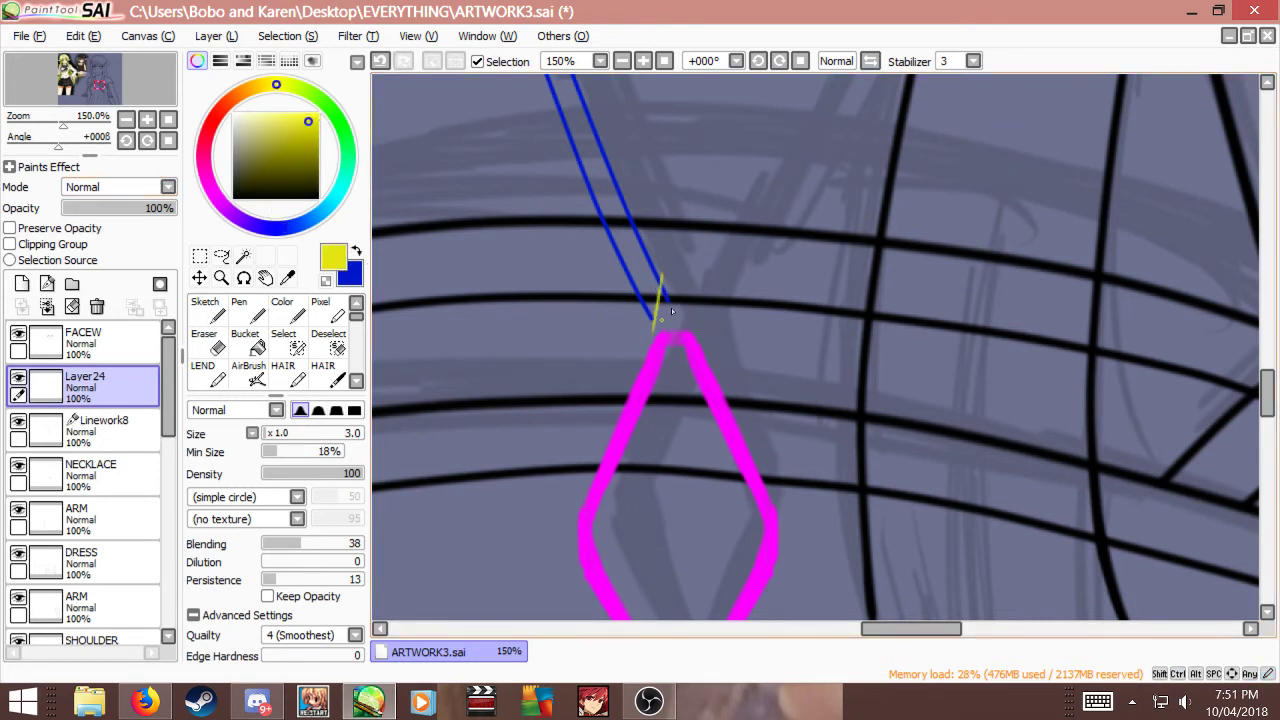
pyautogui.hotkey('ctrl', 'z')
pyautogui.moveTo(666, 322); pyautogui.dragTo(664, 295)
pyautogui.hotkey('ctrl', 'z')
pyautogui.hotkey('ctrl', 'z')
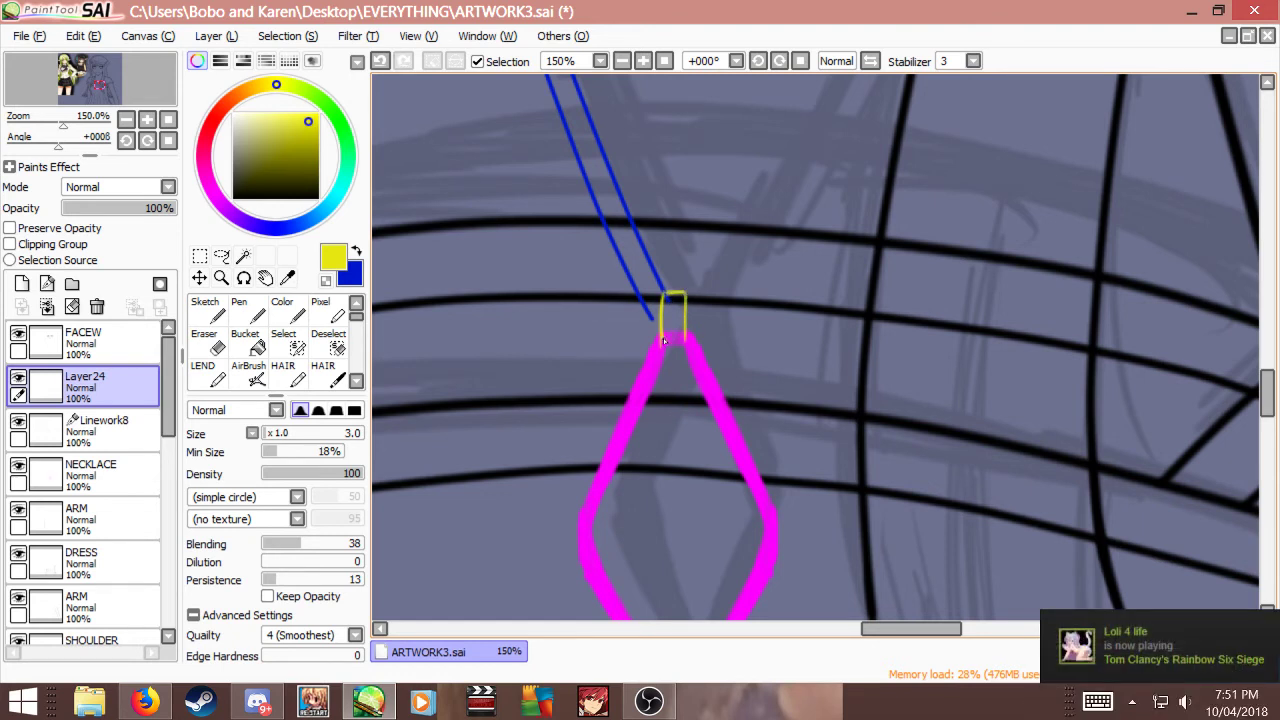
# Step: Stretch the yellow bail slightly downward and shift it a little right with Transform
pyautogui.press('e')
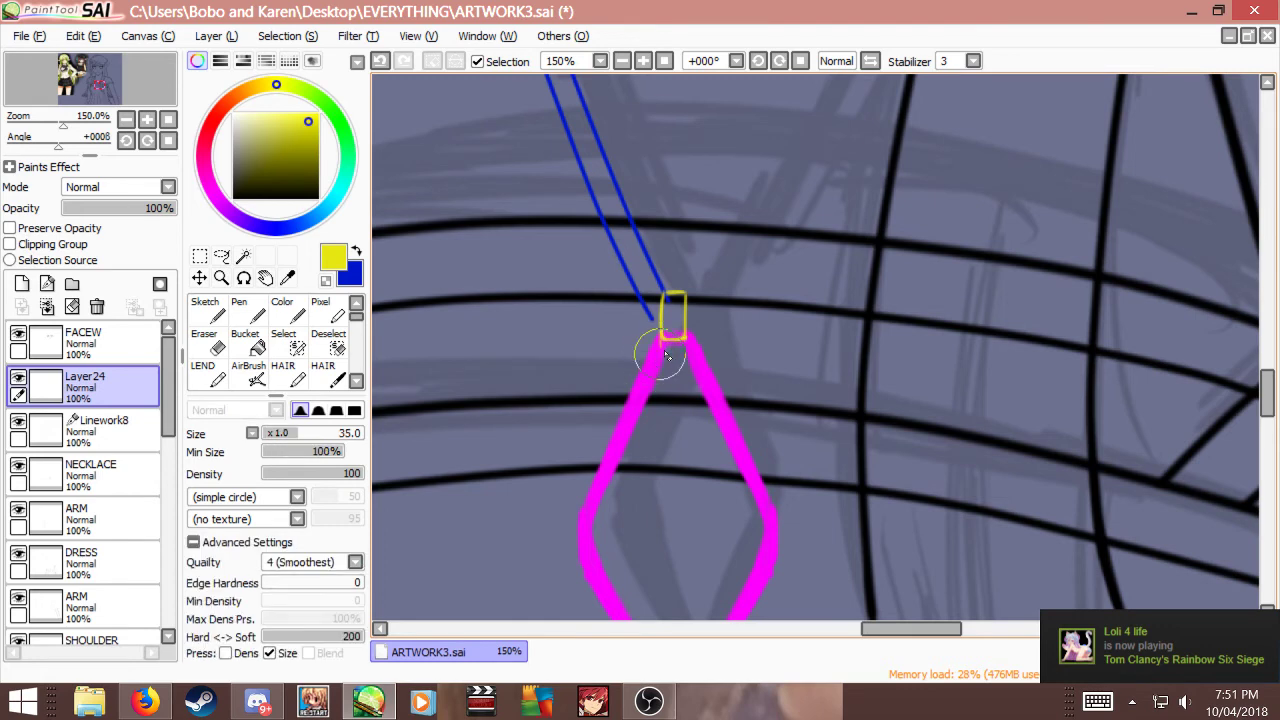
pyautogui.hotkey('ctrl', 't')
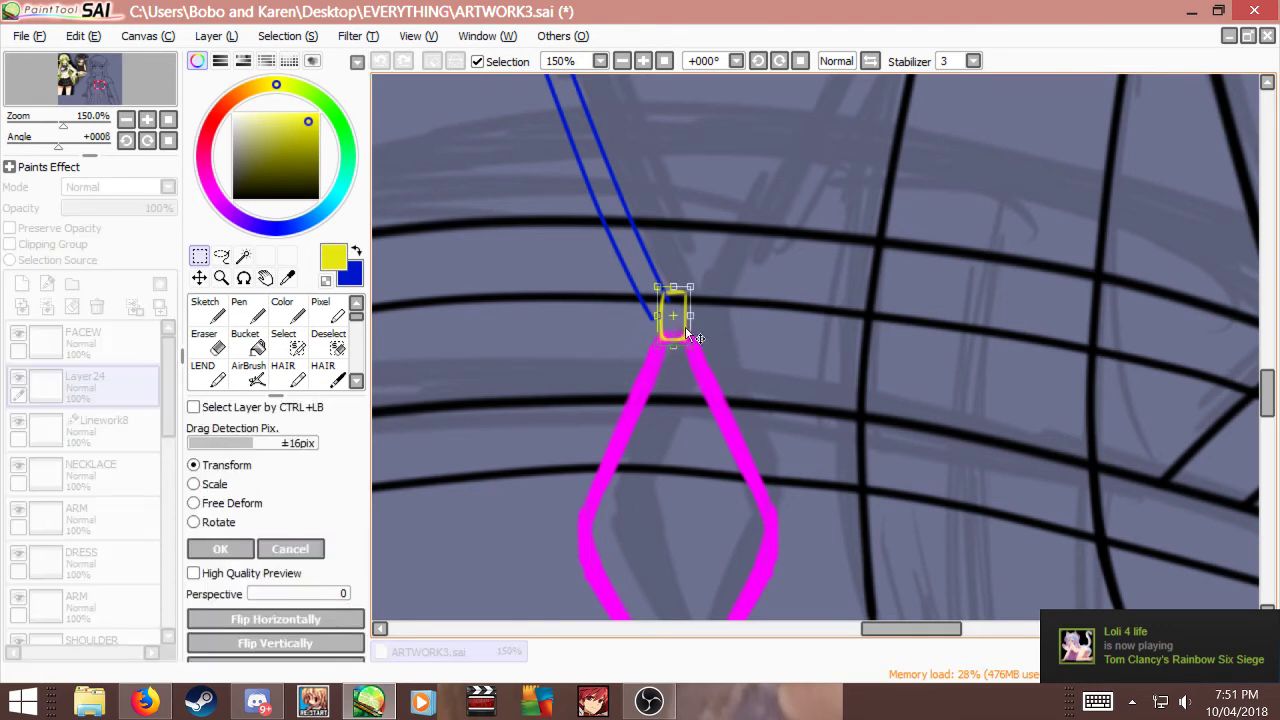
pyautogui.moveTo(681, 344); pyautogui.dragTo(684, 350)
pyautogui.press('Return')
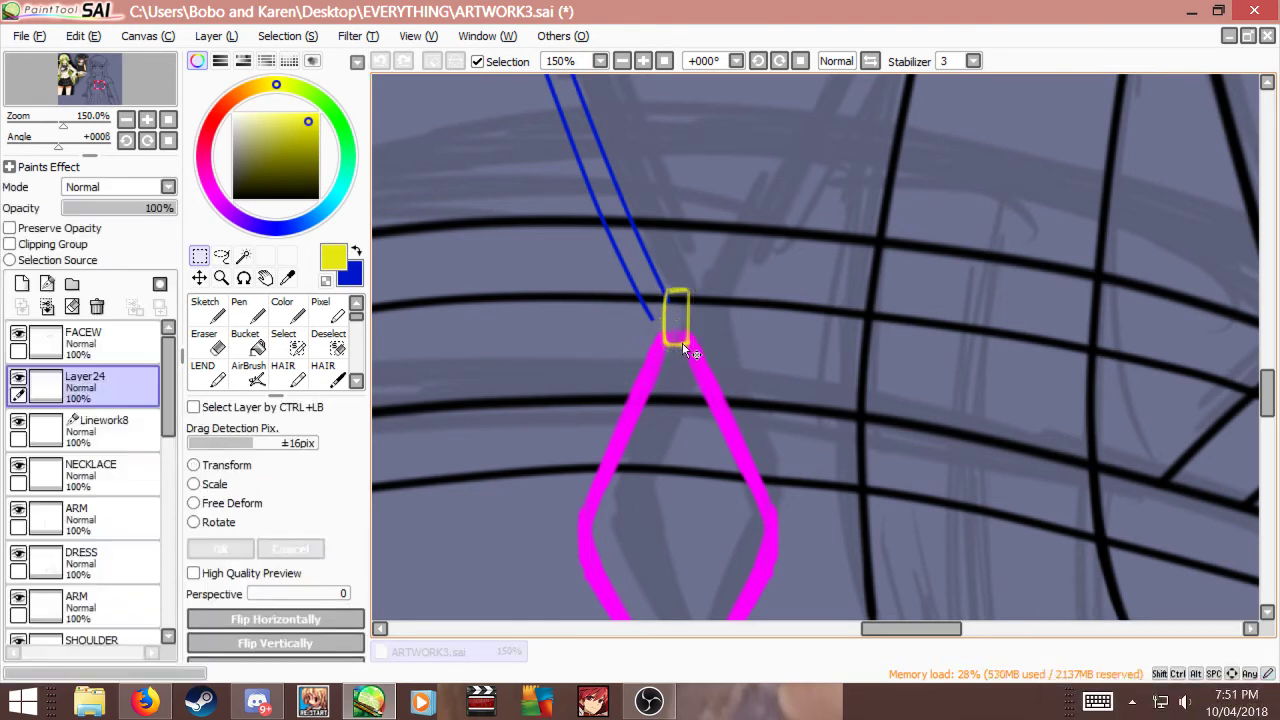
# Step: Move the diamond on the NECKLACE layer down so its upper tip meets the bail's lower edge
pyautogui.click(90, 474)
pyautogui.hotkey('ctrl', 't')
pyautogui.moveTo(704, 405); pyautogui.dragTo(706, 420)
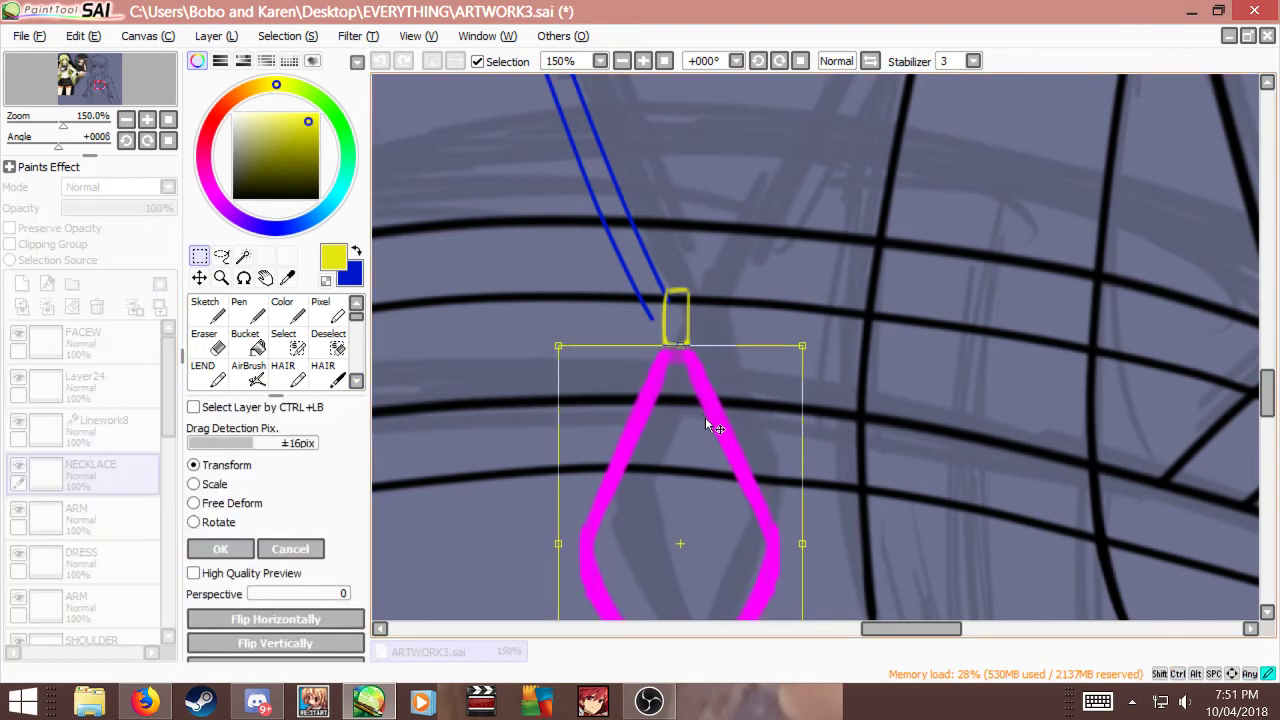
pyautogui.press('Return')
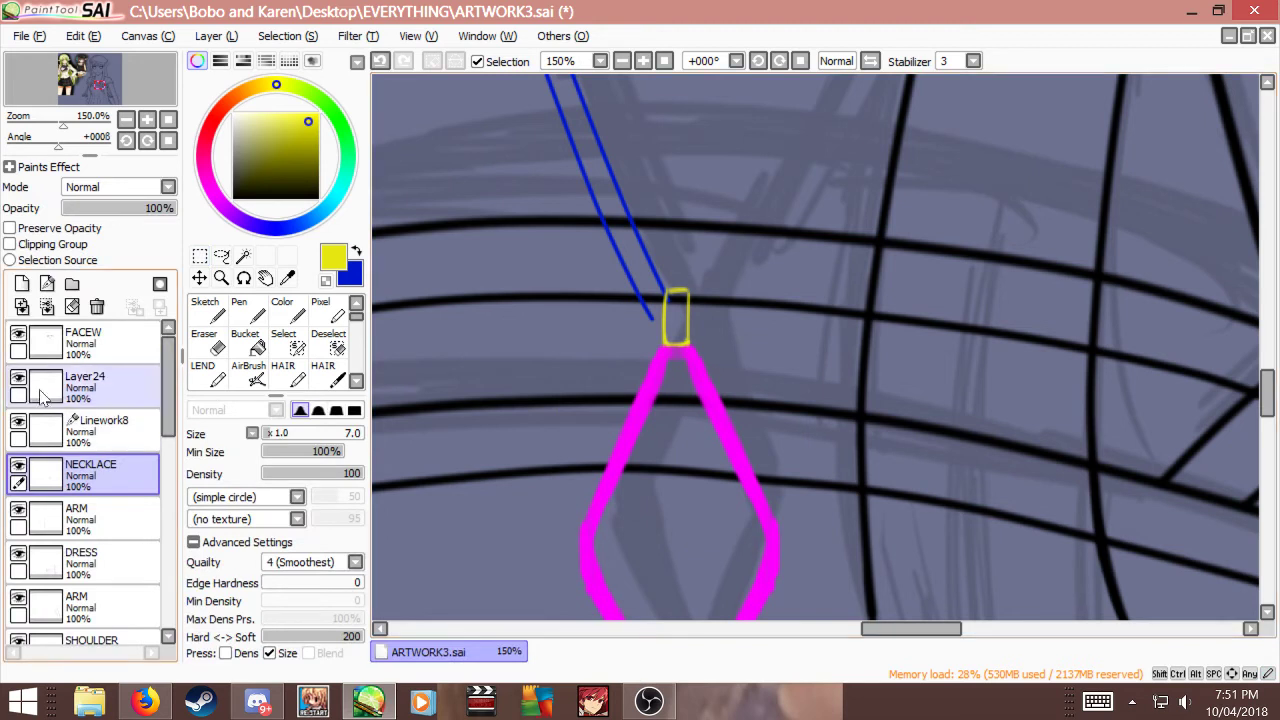
# Step: Extend the left cord line on Linework8 in blue to the bail's lower left corner
pyautogui.click(110, 390)
pyautogui.click(110, 428)
pyautogui.press('x')
pyautogui.press('1')
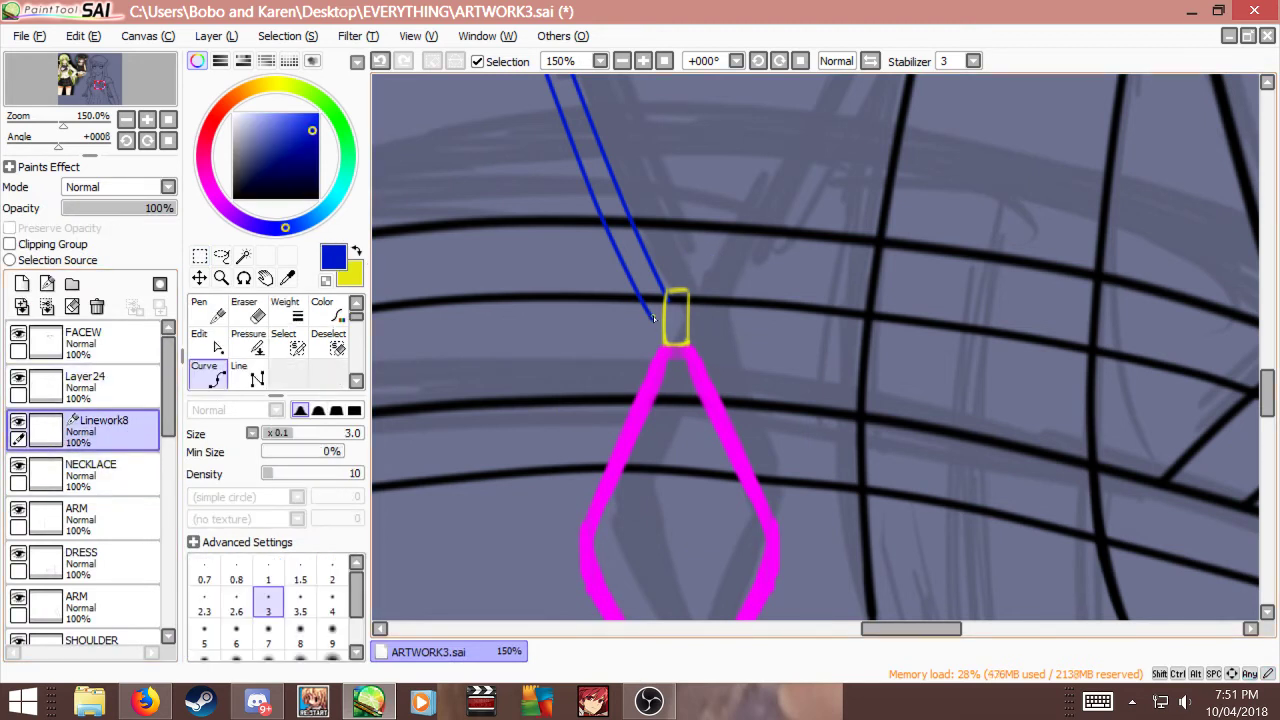
pyautogui.hotkey('ctrl', 'z')
pyautogui.moveTo(650, 313); pyautogui.dragTo(663, 338)
# Step: Move Layer24 directly below Linework8 and pin it to the NECKLACE layer
pyautogui.click(62, 478)
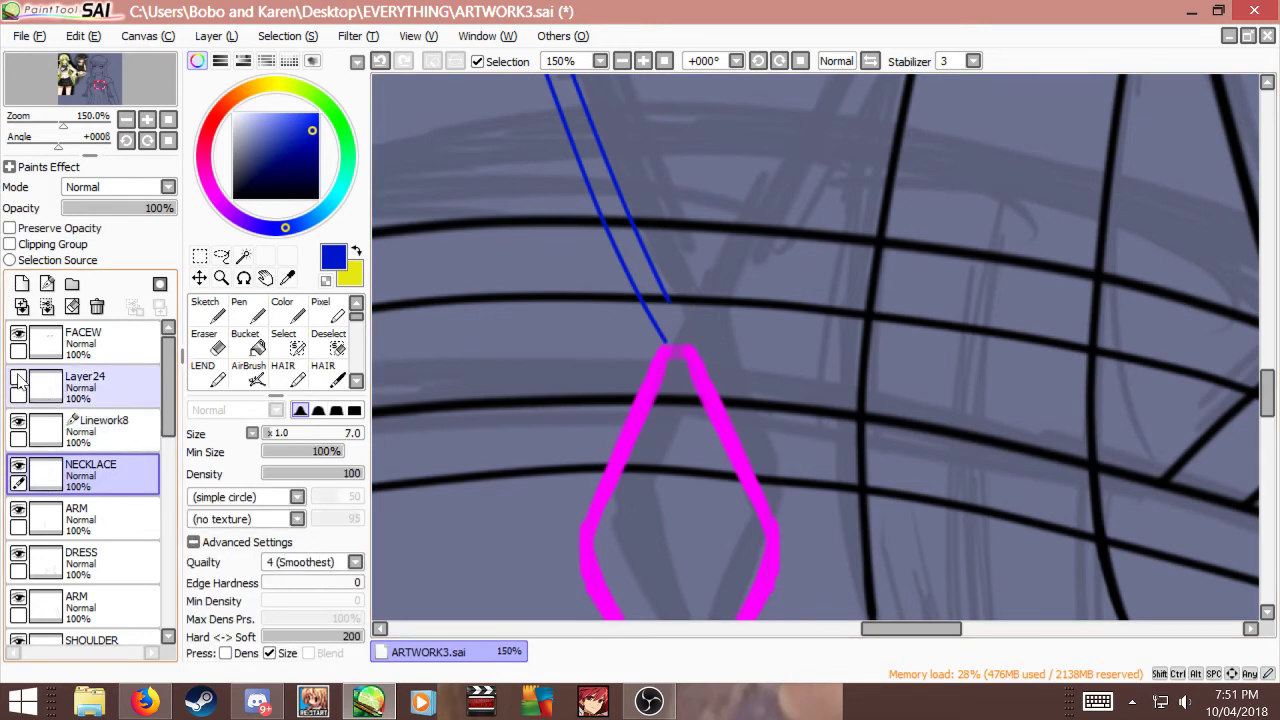
pyautogui.moveTo(62, 405); pyautogui.dragTo(64, 440)
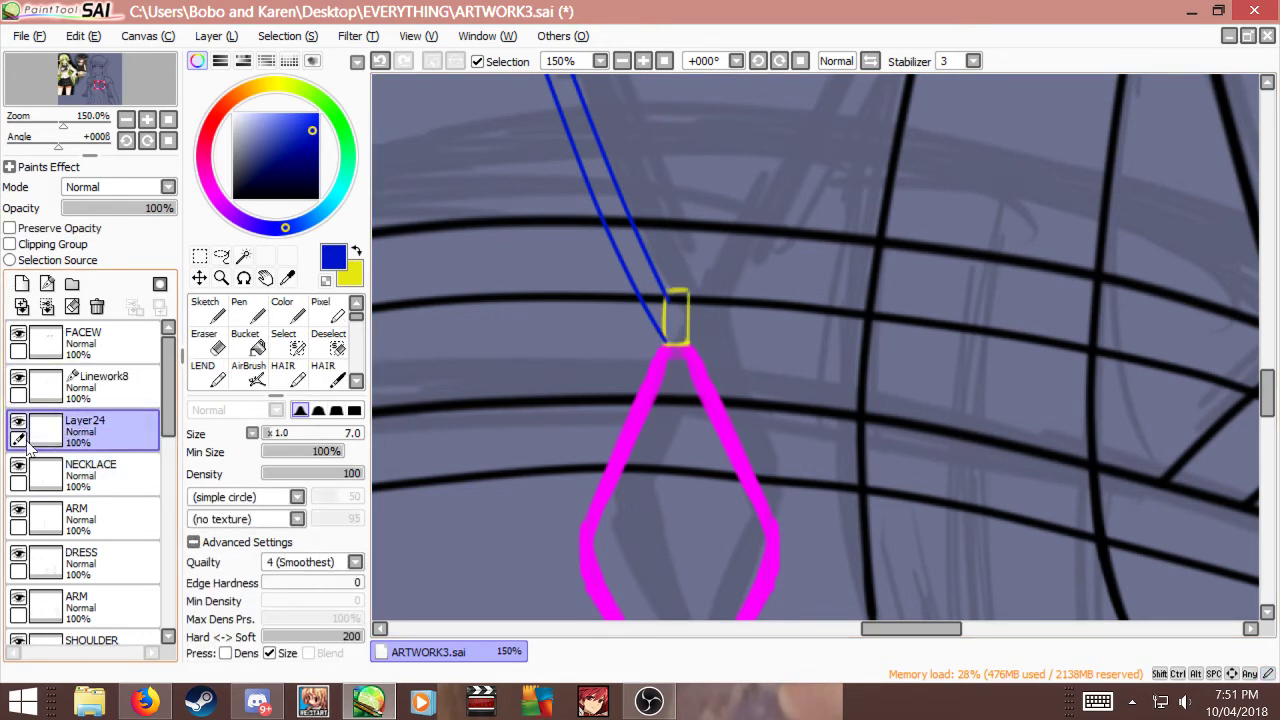
pyautogui.click(68, 480)
# Step: Move the pinned bail and diamond together slightly down and right with Transform to fit the cord ends
pyautogui.hotkey('ctrl', 't')
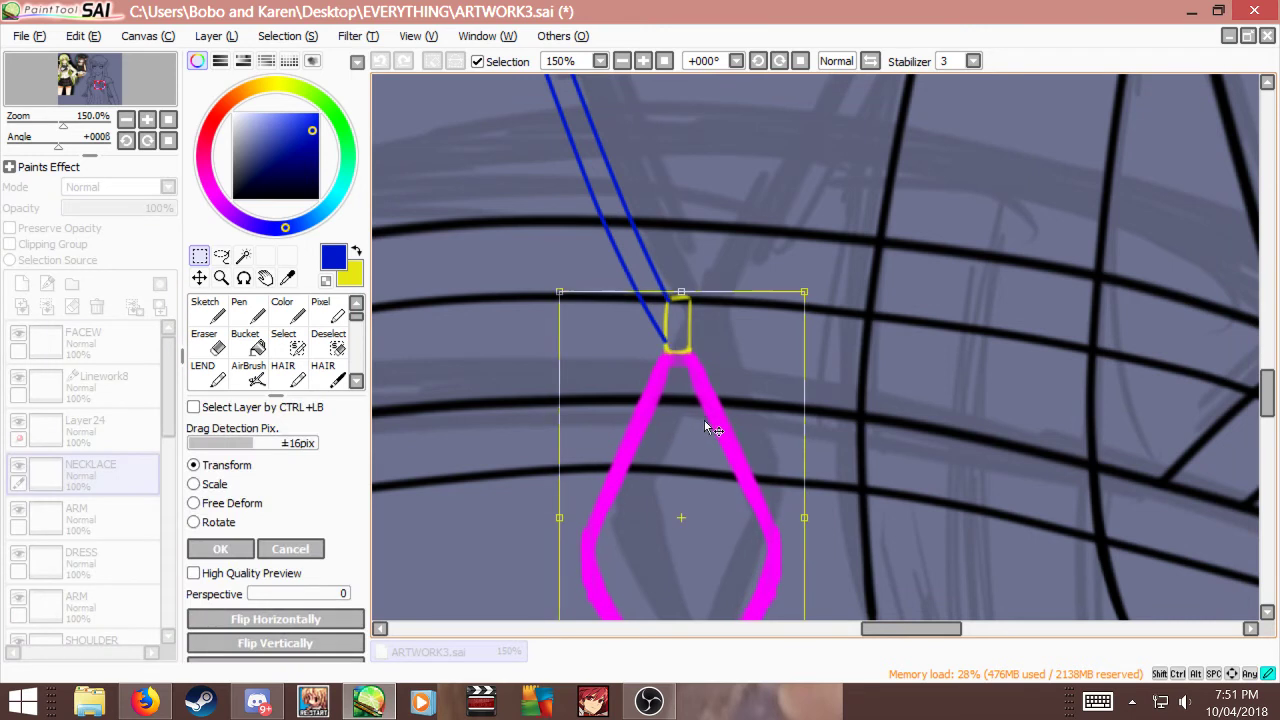
pyautogui.moveTo(704, 420); pyautogui.dragTo(706, 418)
pyautogui.moveTo(682, 290); pyautogui.dragTo(685, 281)
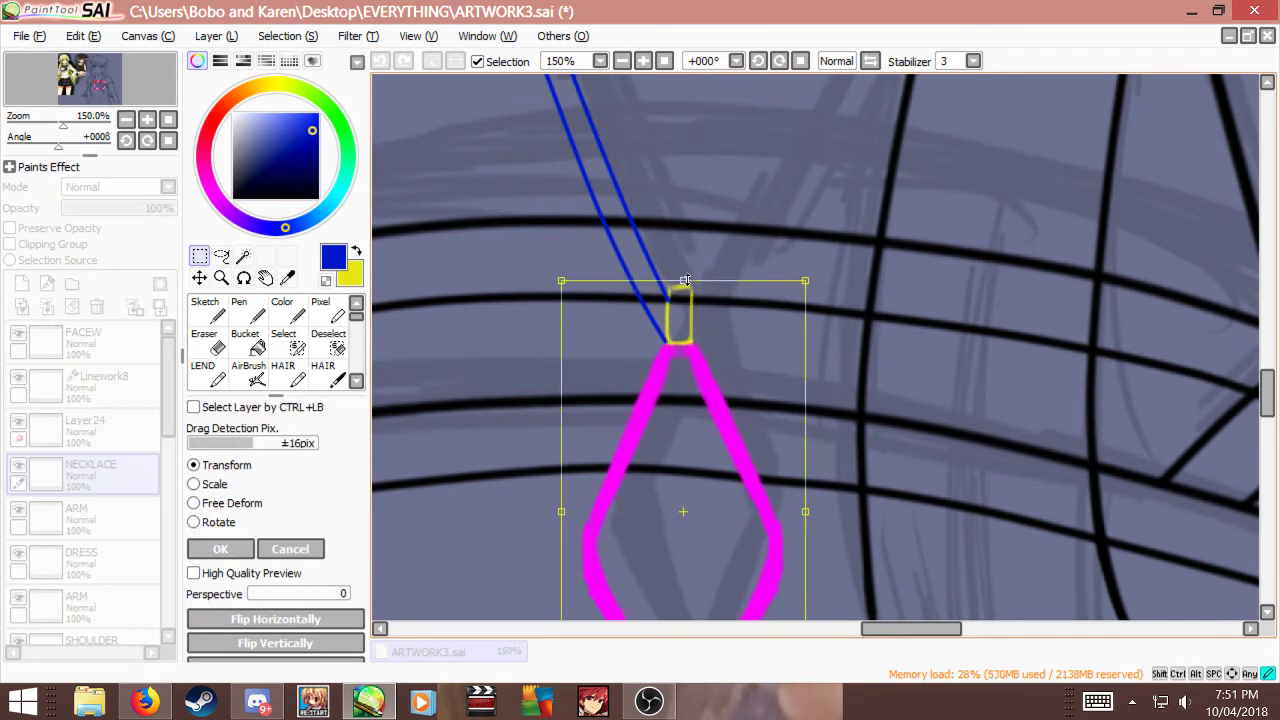
pyautogui.moveTo(697, 363); pyautogui.dragTo(697, 376)
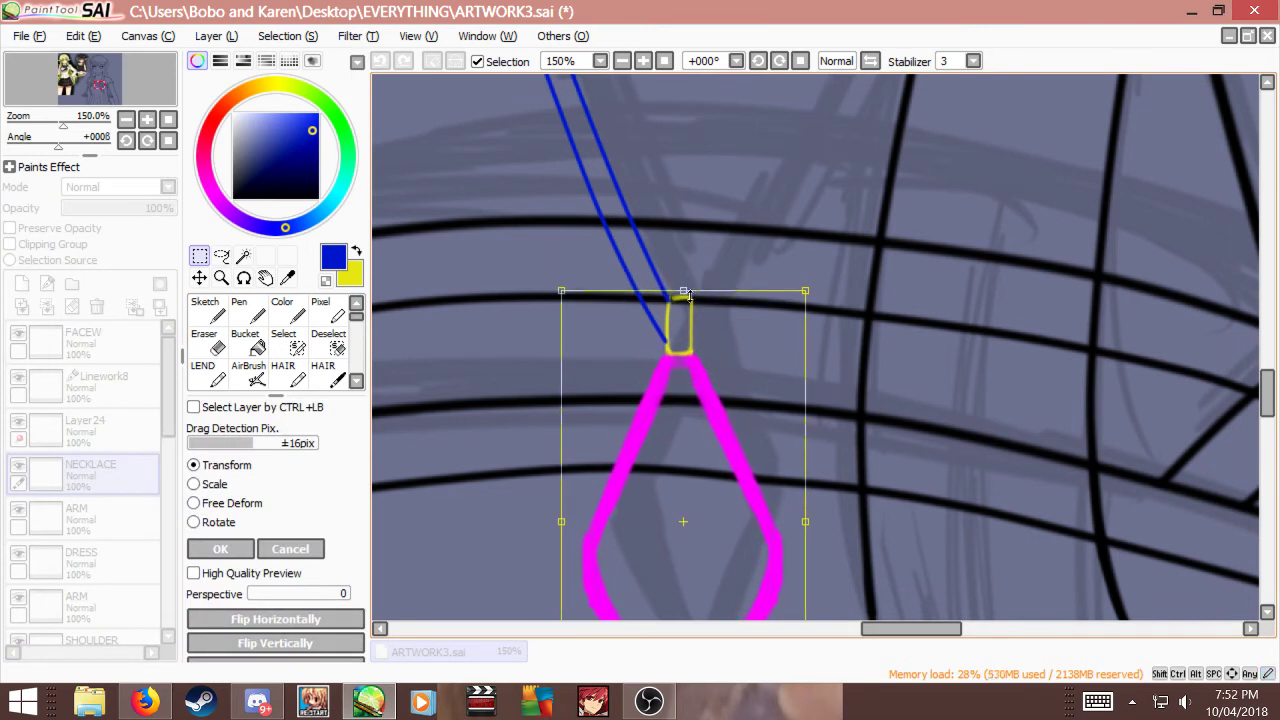
pyautogui.press('Return')
pyautogui.scroll(-3, 689, 403)
pyautogui.scroll(1, 728, 360)
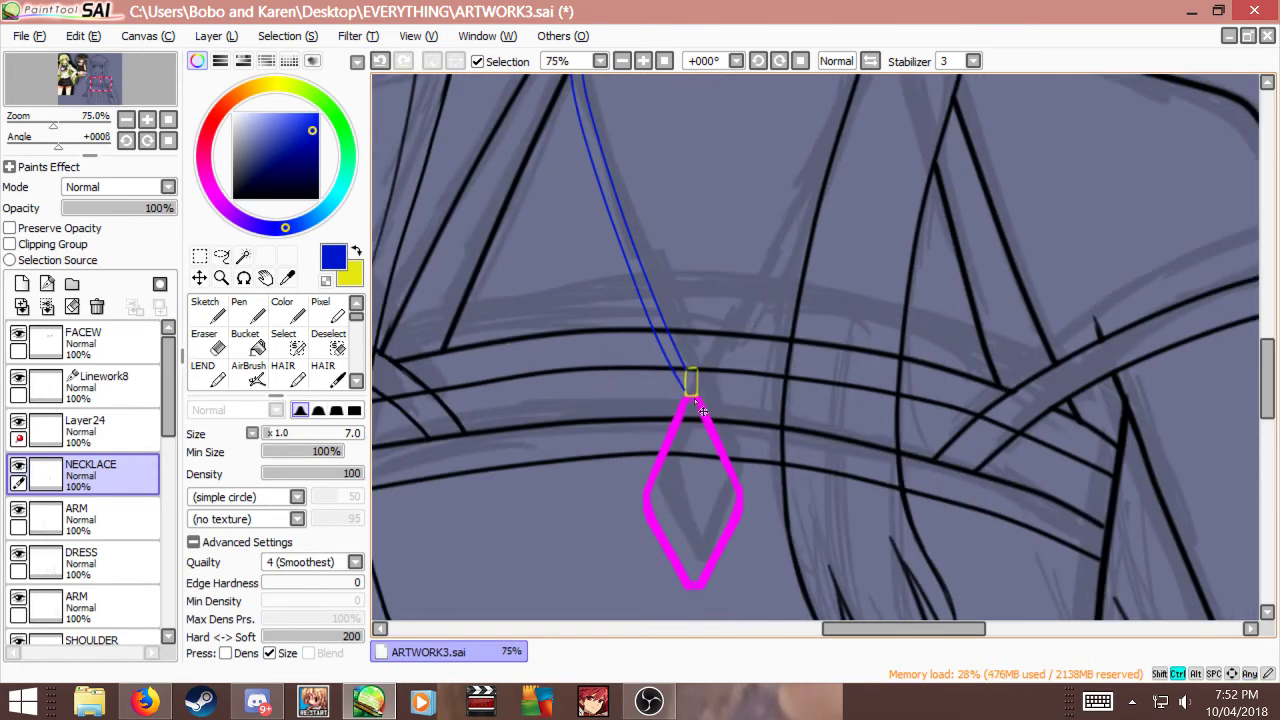
pyautogui.scroll(2, 705, 400)
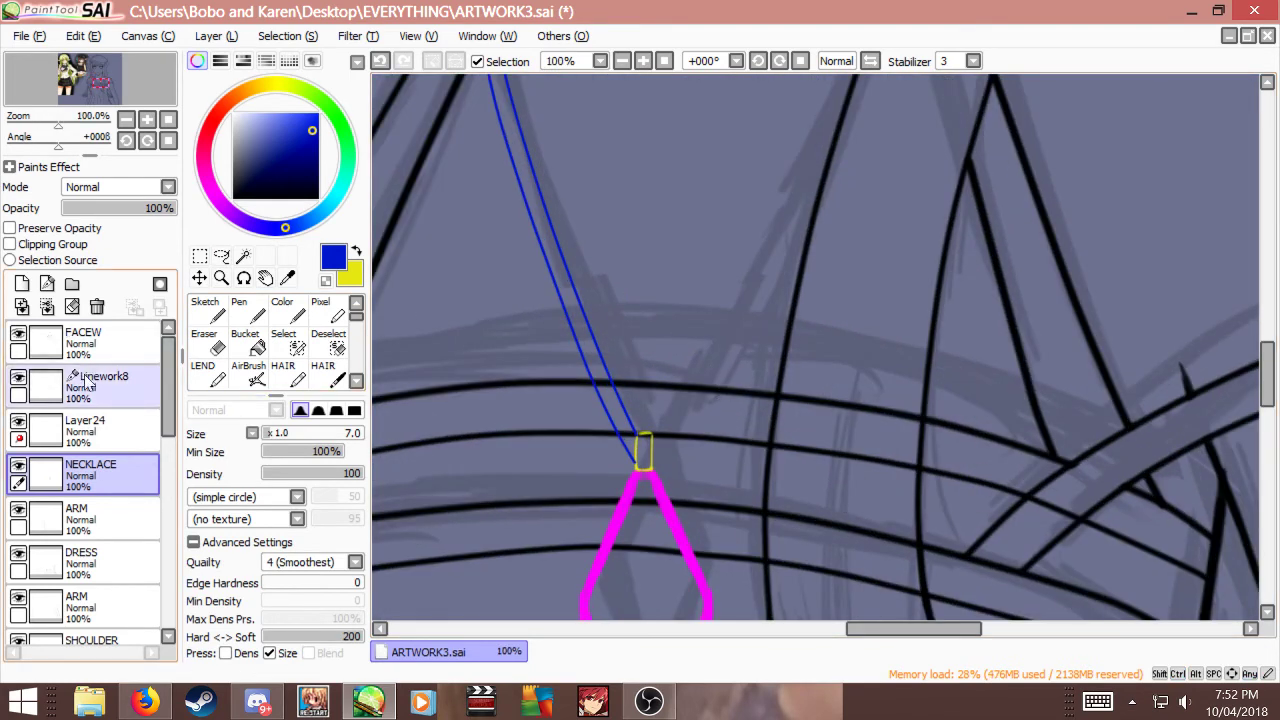
# Step: Try to copy the Linework8 cord lines, flip the copy horizontally and place it on the opposite side of the neck
pyautogui.click(88, 382)
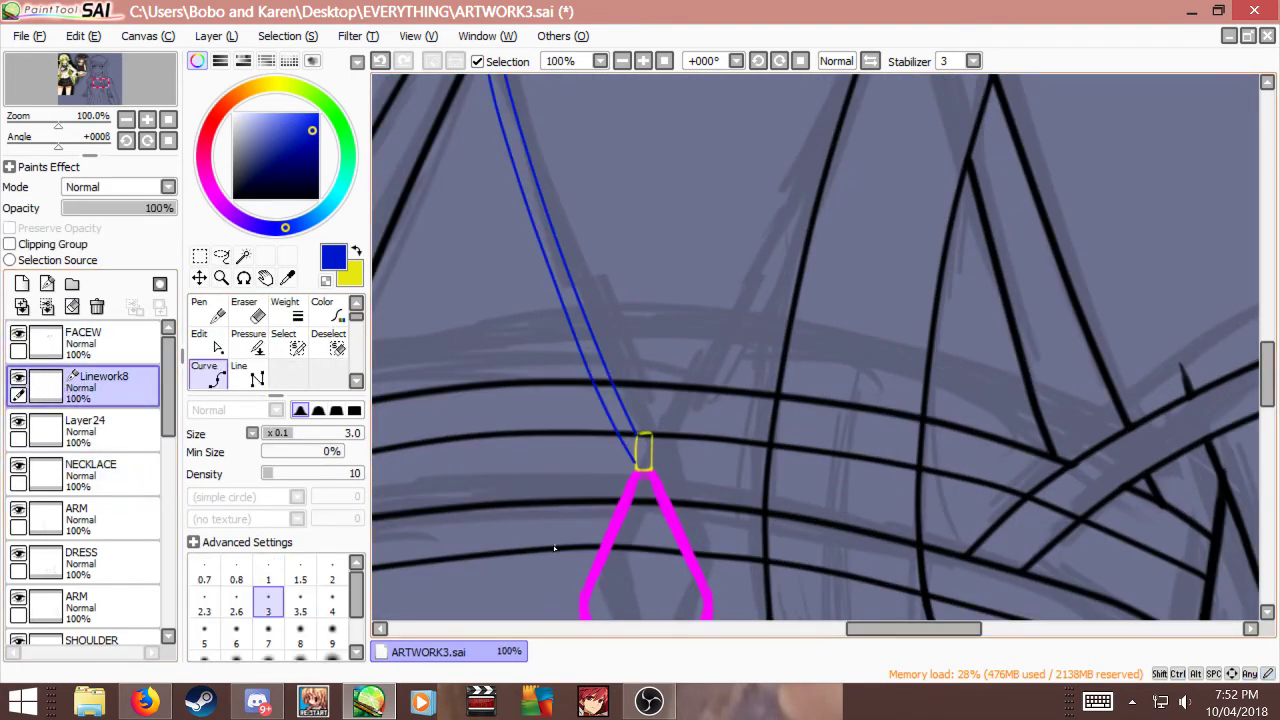
pyautogui.scroll(-2, 703, 330)
pyautogui.scroll(-1, 576, 390)
pyautogui.scroll(1, 596, 390)
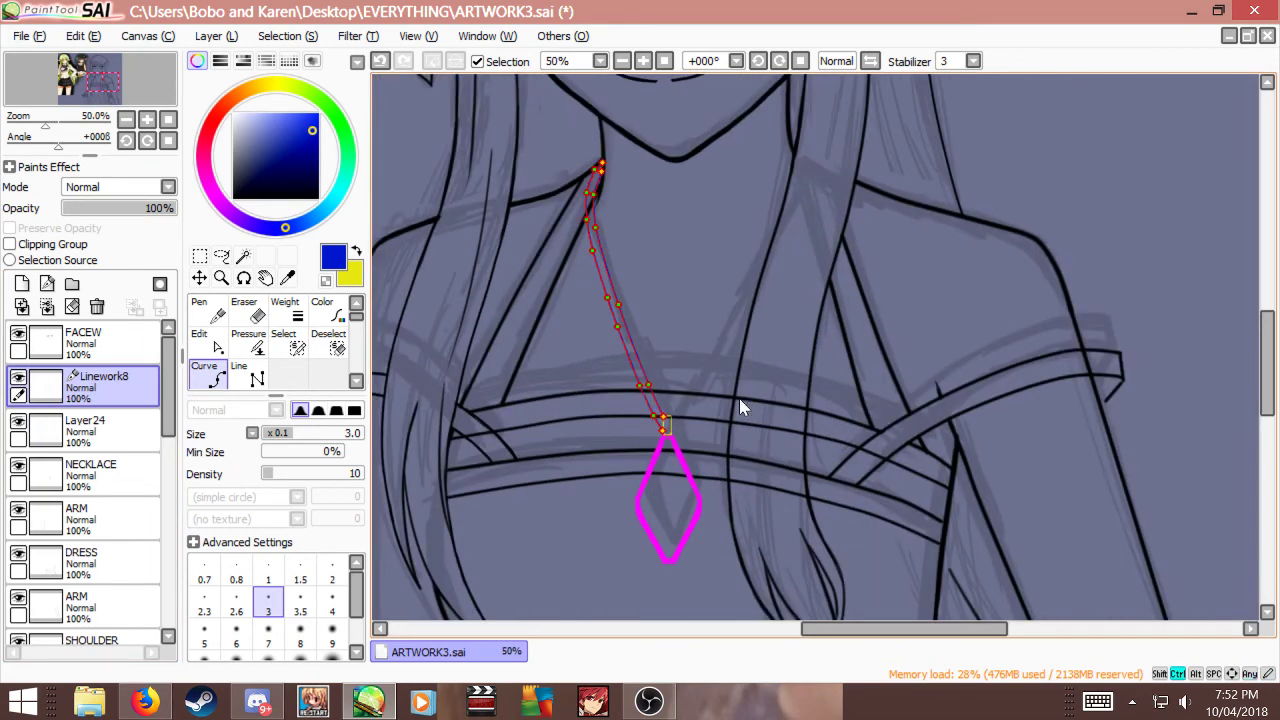
pyautogui.hotkey('ctrl', 'c')
pyautogui.hotkey('ctrl', 'v')
pyautogui.hotkey('ctrl', 't')
pyautogui.moveTo(643, 360); pyautogui.dragTo(777, 323)
pyautogui.click(275, 620)
pyautogui.press('Return')
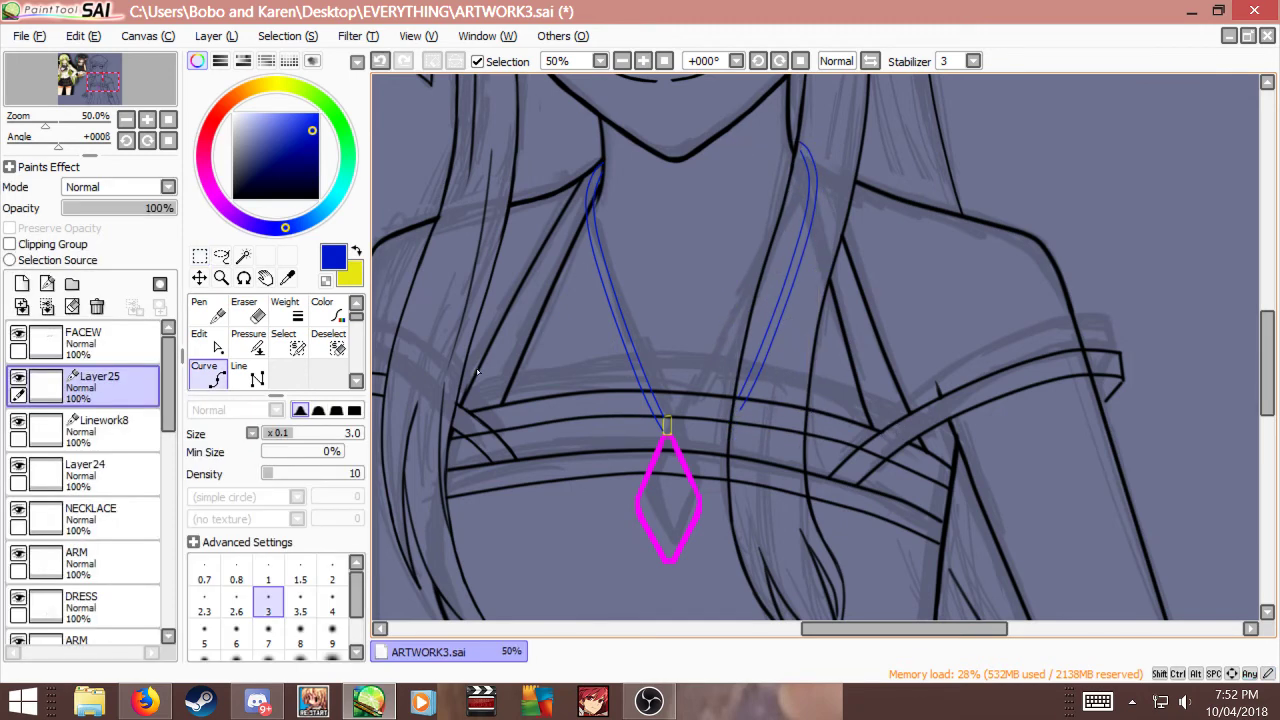
pyautogui.click(97, 307)
# Step: Add a new linework layer directly above Linework8
pyautogui.scroll(2, 721, 313)
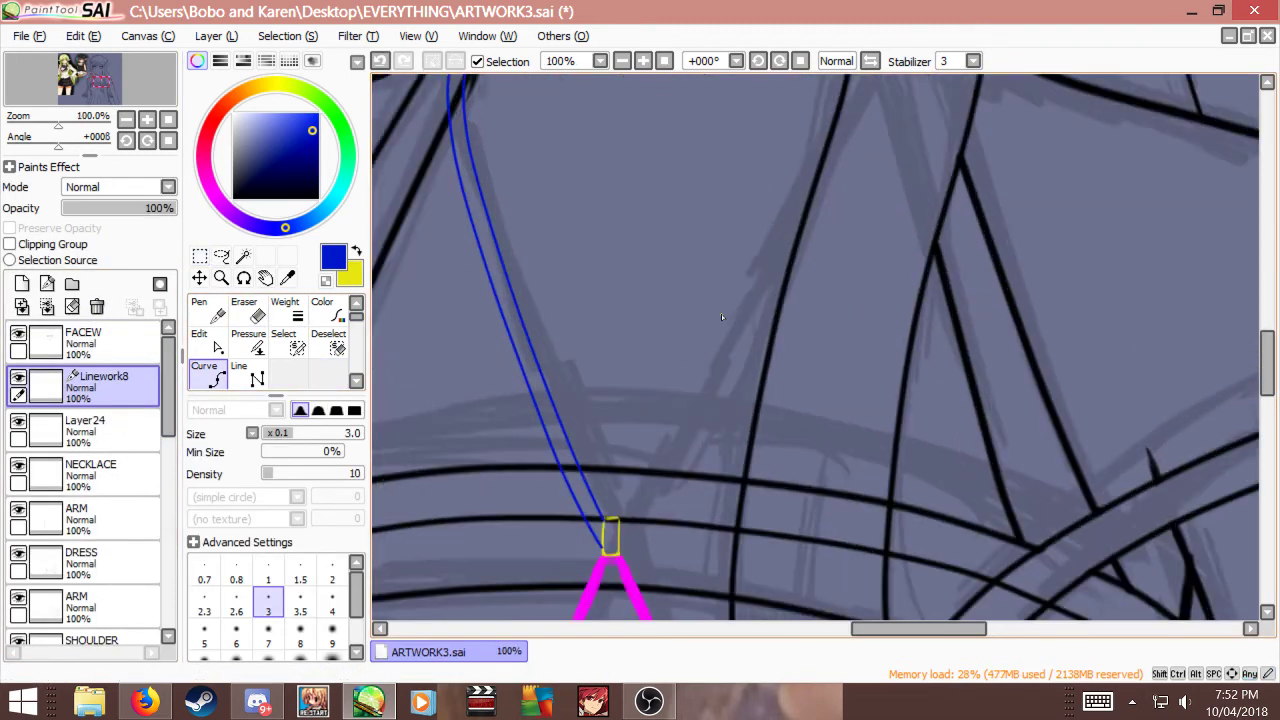
pyautogui.scroll(-2, 630, 298)
pyautogui.scroll(1, 584, 322)
pyautogui.click(22, 284)
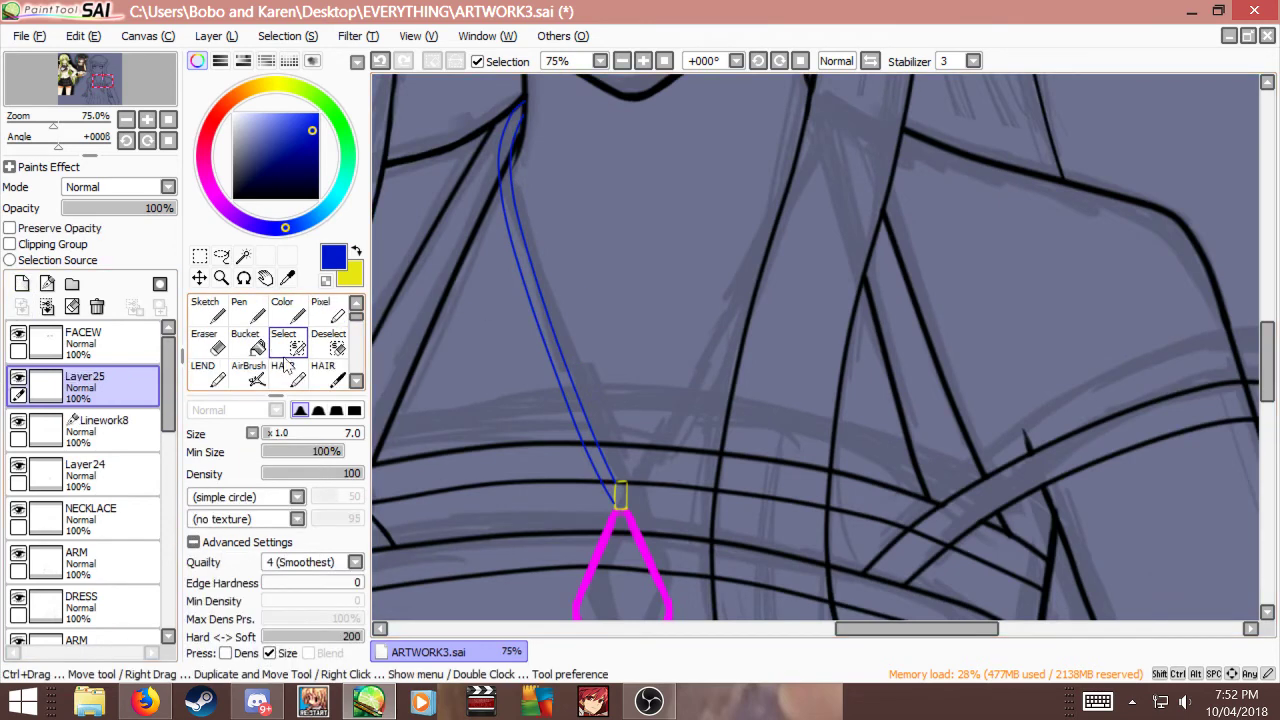
pyautogui.click(97, 307)
pyautogui.click(47, 284)
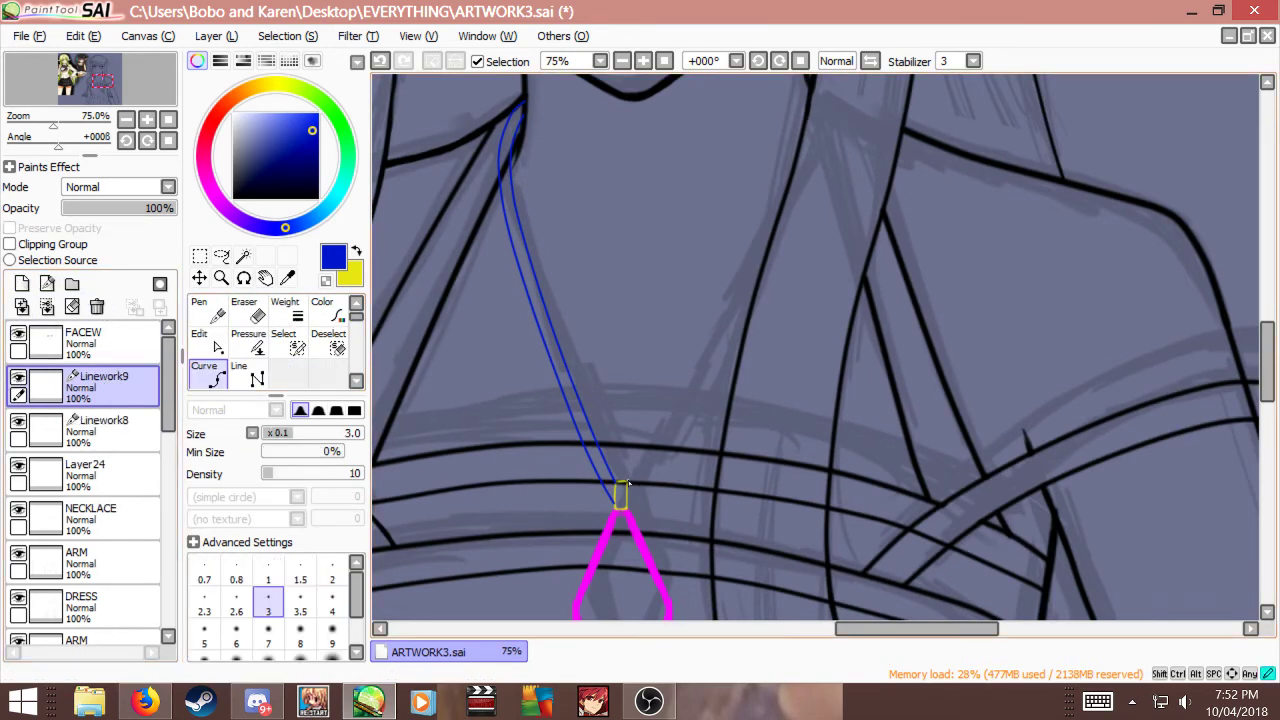
# Step: Draw a size 3 blue curve at density 100 from the bail's upper right corner up to the neck's right side
pyautogui.scroll(1, 628, 484)
pyautogui.scroll(2, 630, 540)
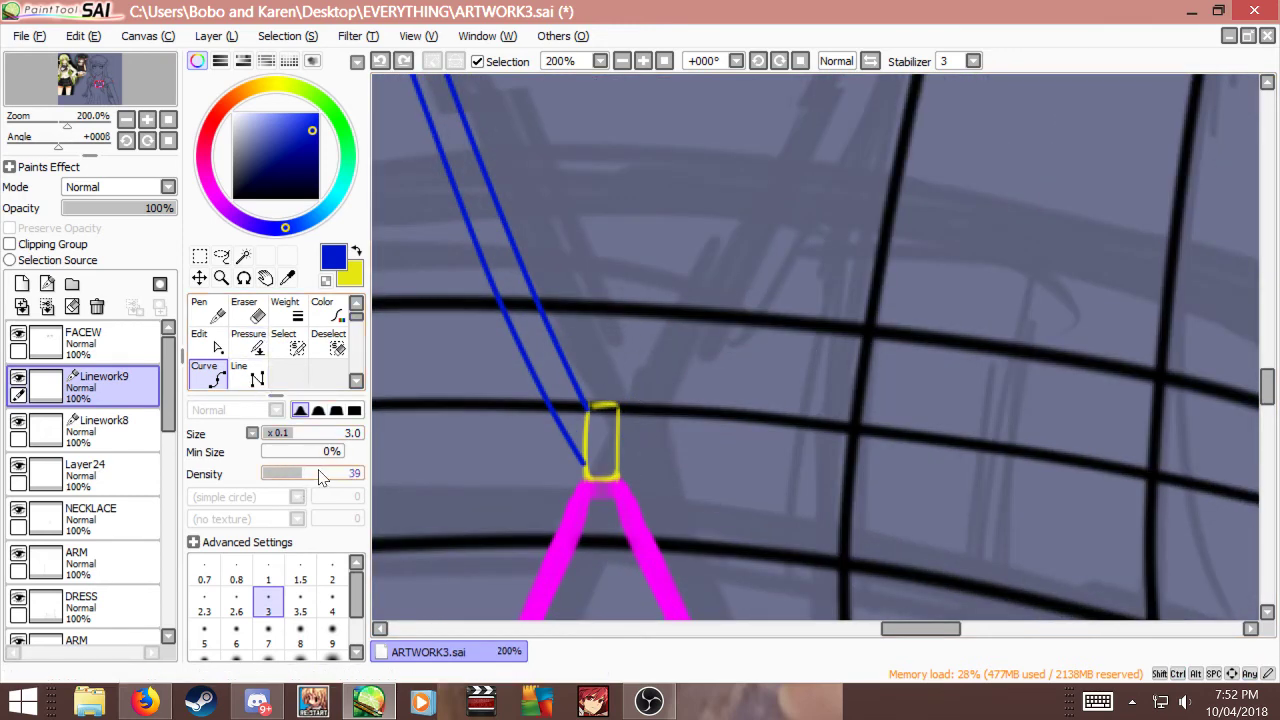
pyautogui.moveTo(300, 473); pyautogui.dragTo(376, 479)
pyautogui.click(620, 405)
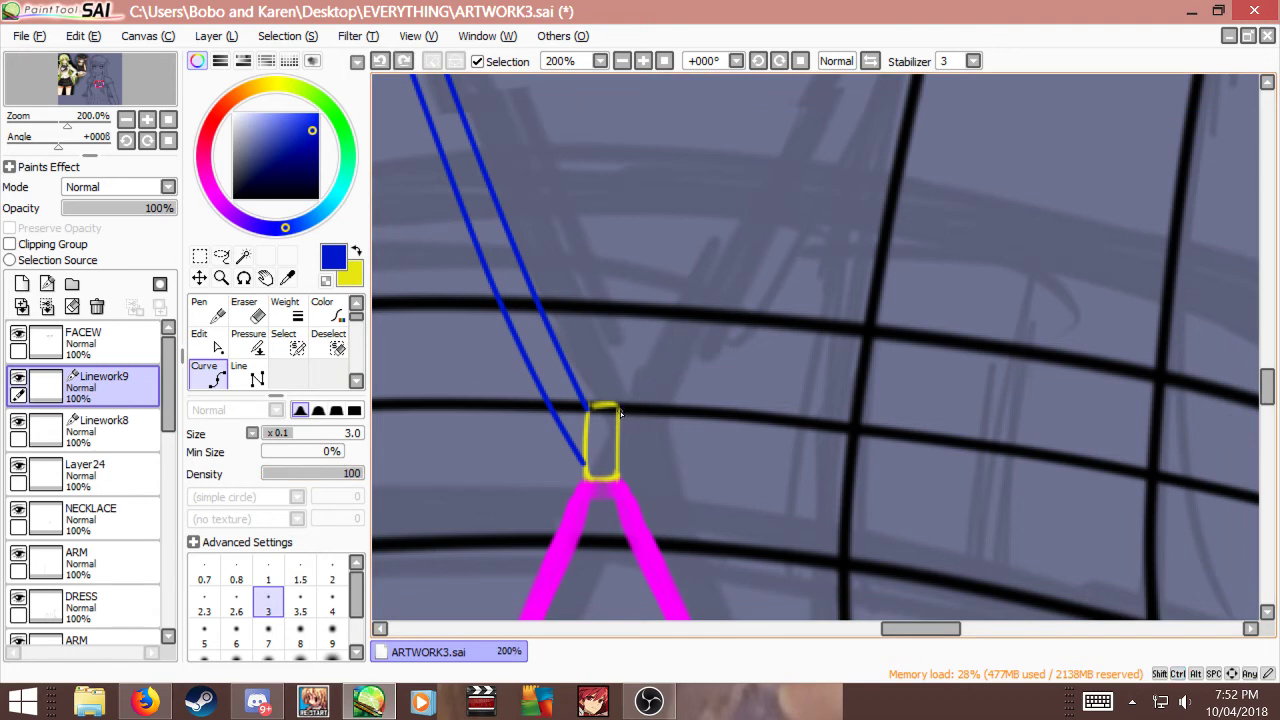
pyautogui.click(663, 352)
pyautogui.scroll(-1, 649, 389)
pyautogui.scroll(-4, 648, 398)
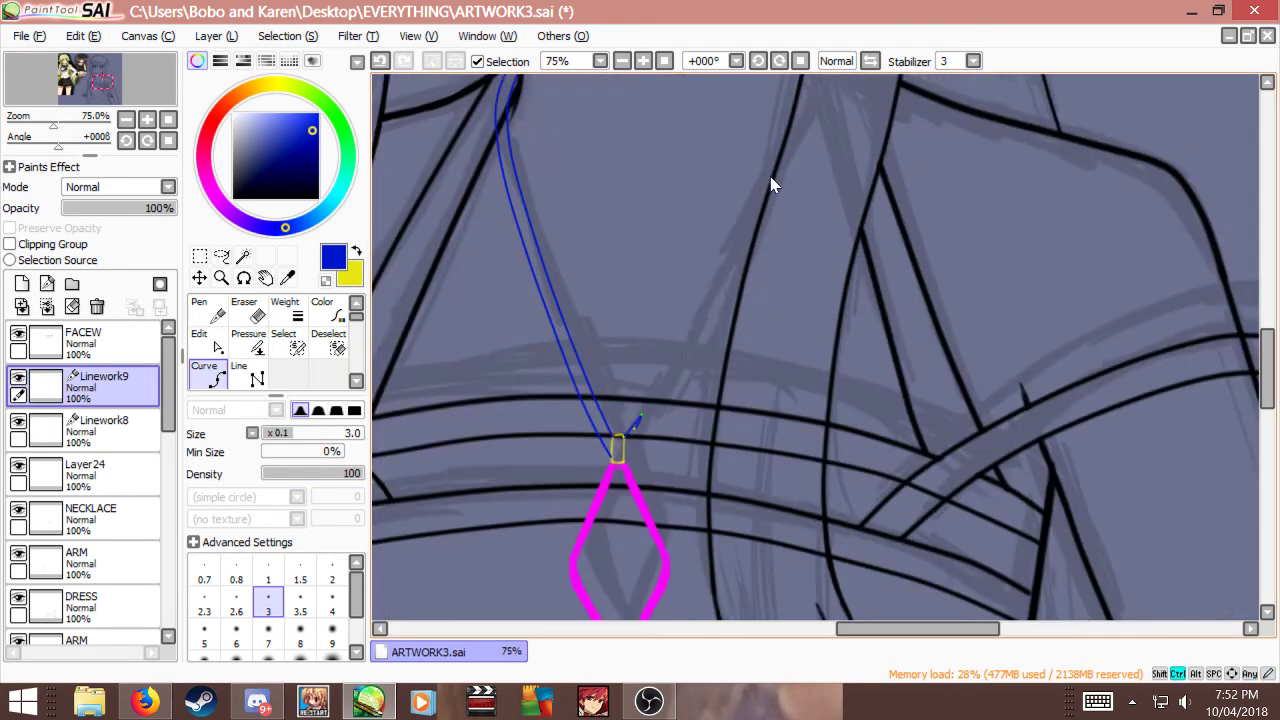
pyautogui.scroll(1, 703, 331)
pyautogui.hotkey('ctrl', 'z')
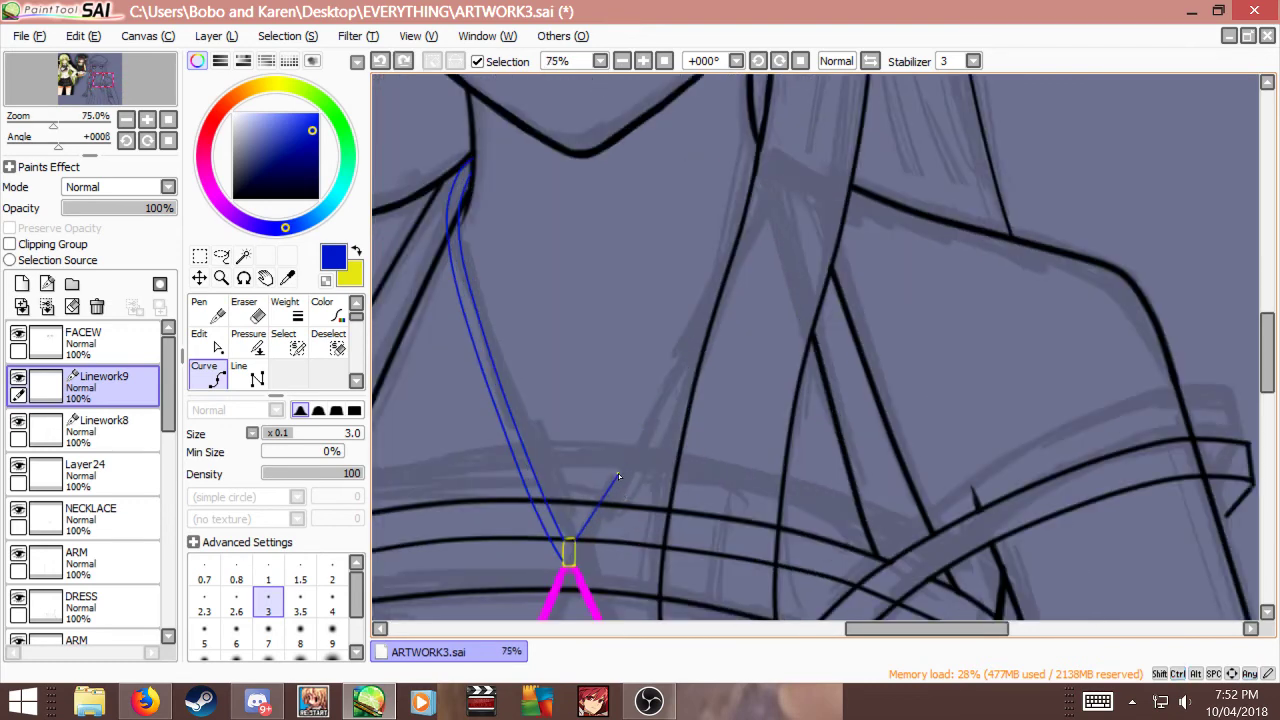
pyautogui.click(658, 400)
pyautogui.hotkey('ctrl', 'z')
pyautogui.click(691, 335)
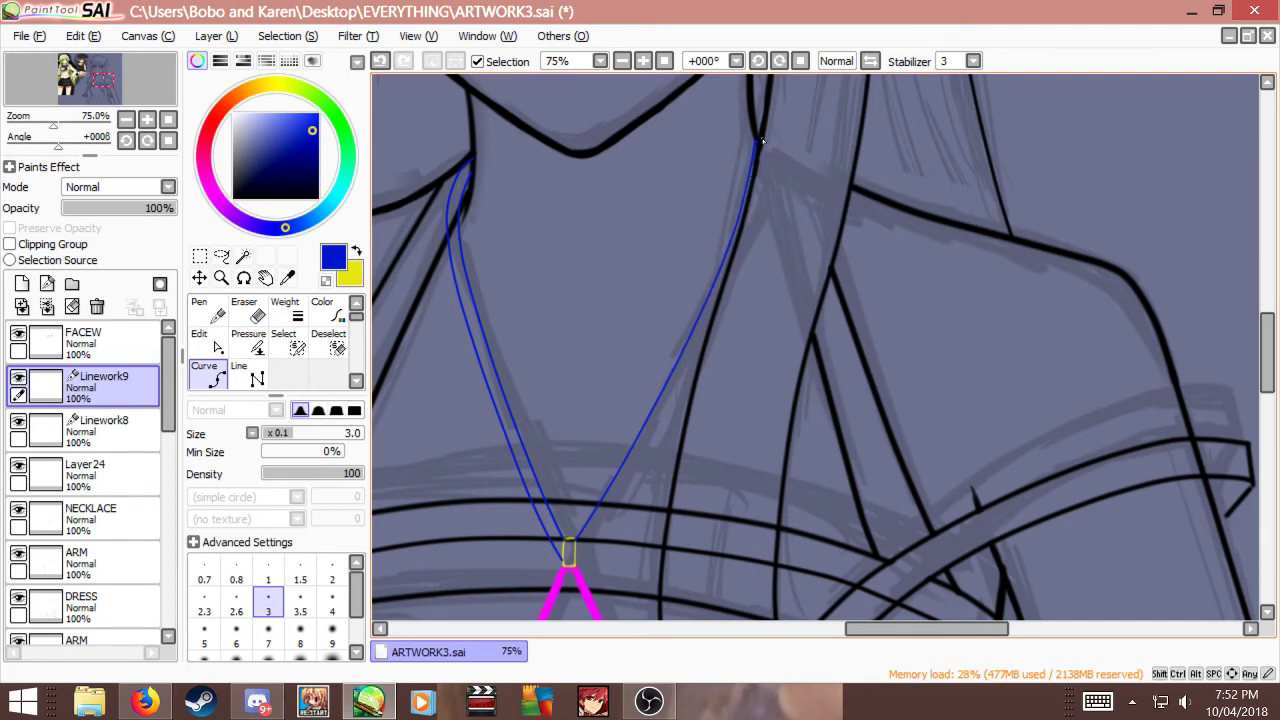
pyautogui.keyDown('ctrl'); pyautogui.moveTo(756, 142); pyautogui.dragTo(758, 134); pyautogui.keyUp('ctrl')
# Step: Undo the second blue curve started at the bail's right side
pyautogui.scroll(-1, 615, 508)
pyautogui.scroll(3, 620, 549)
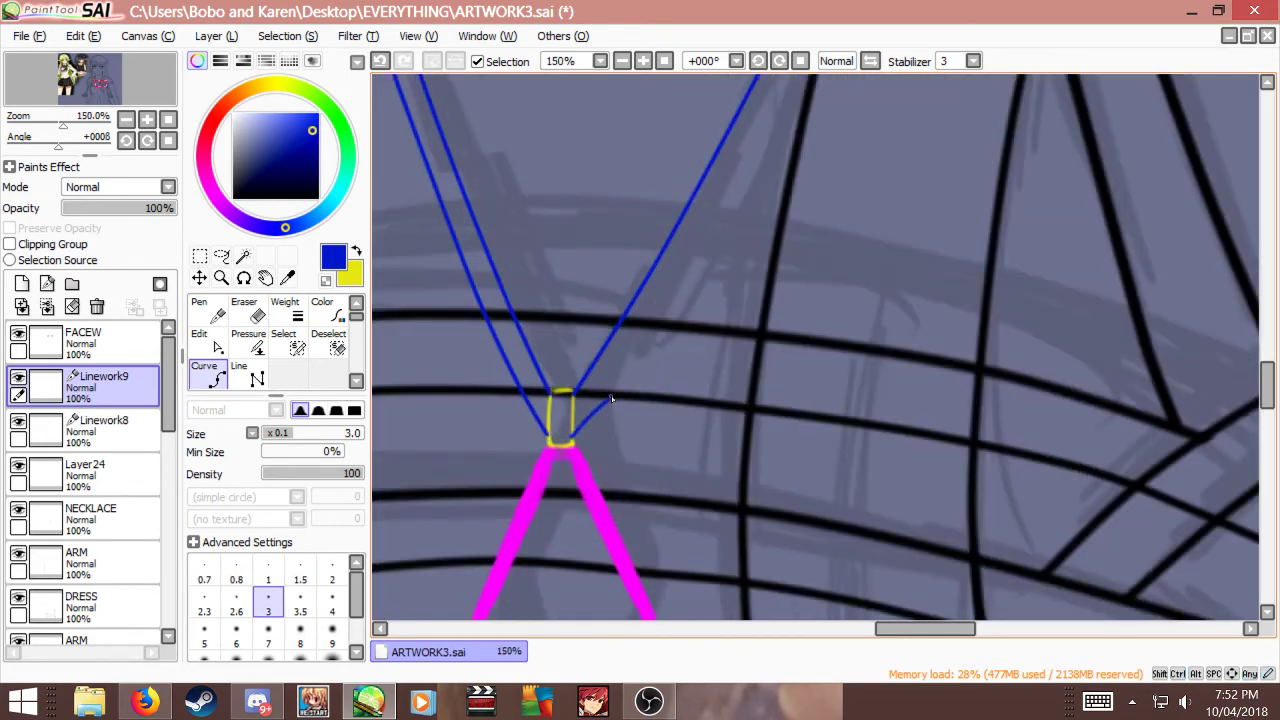
pyautogui.hotkey('ctrl', 'z')
# Step: Try to bend the lower end of the outer left cord on Linework8 by adding and shifting a curve point
pyautogui.click(105, 430)
pyautogui.press('ctrl')
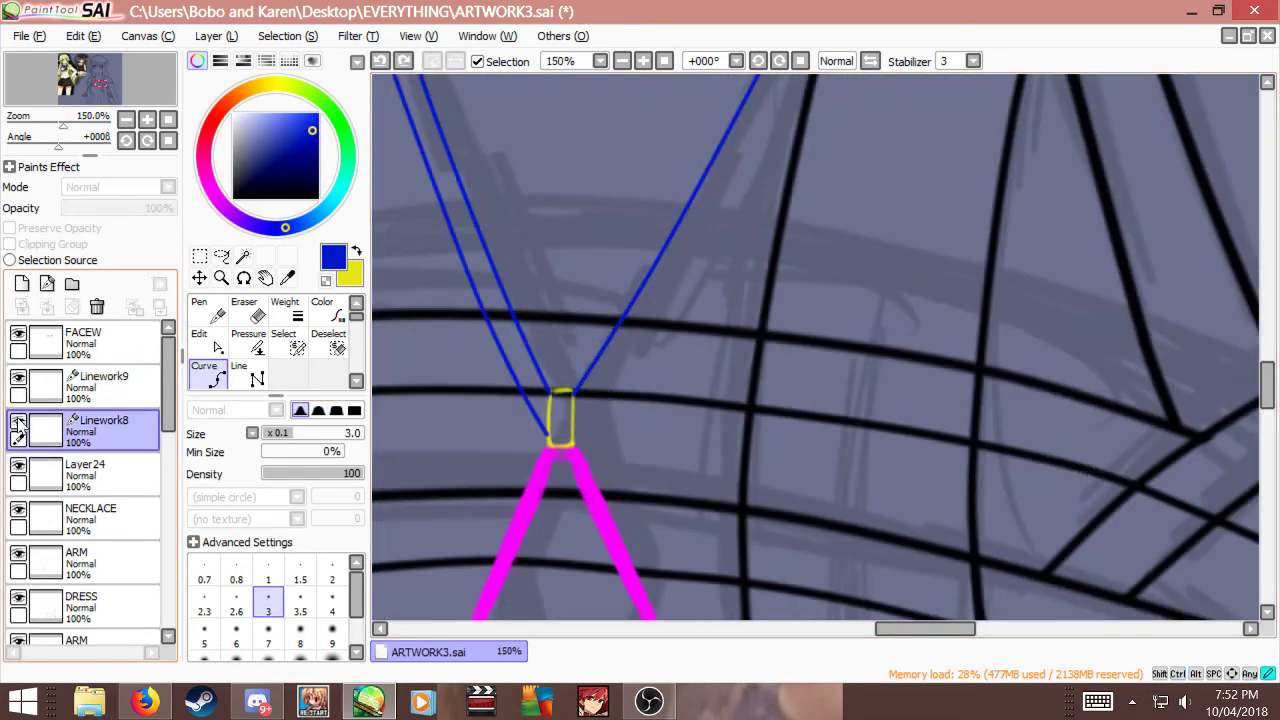
pyautogui.click(510, 372)
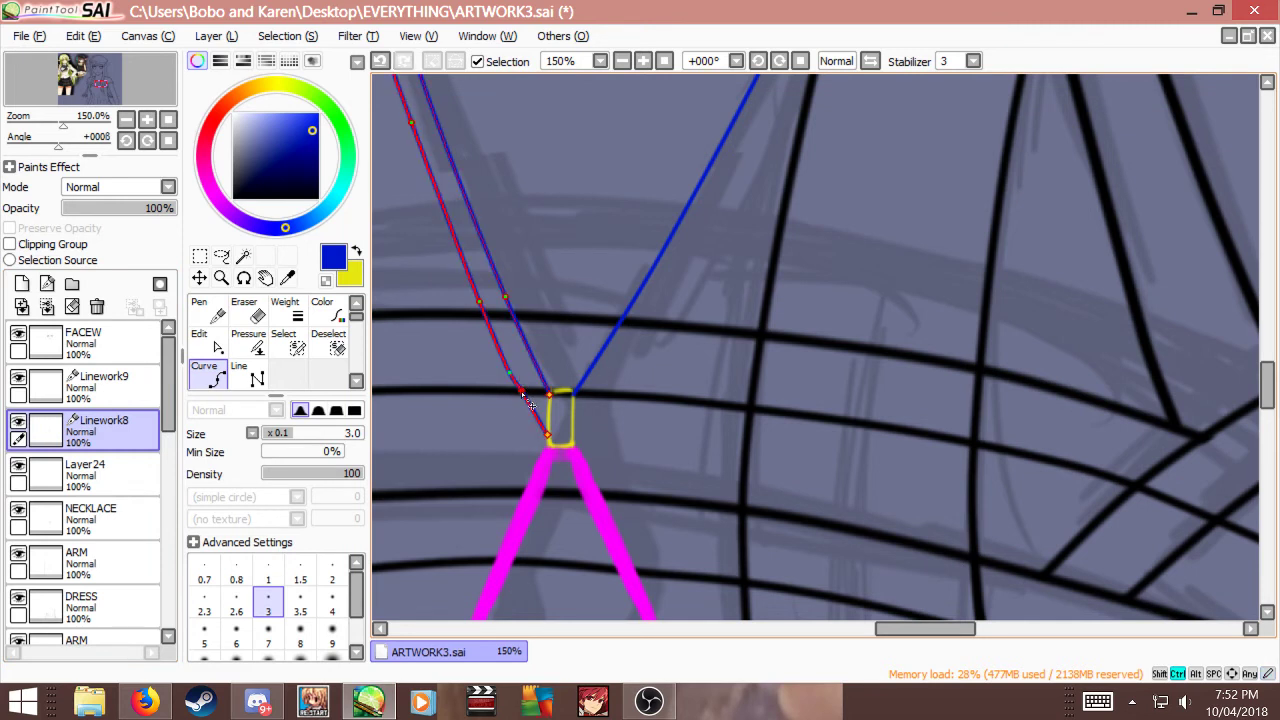
pyautogui.moveTo(533, 404); pyautogui.dragTo(532, 408)
pyautogui.hotkey('ctrl', 'z')
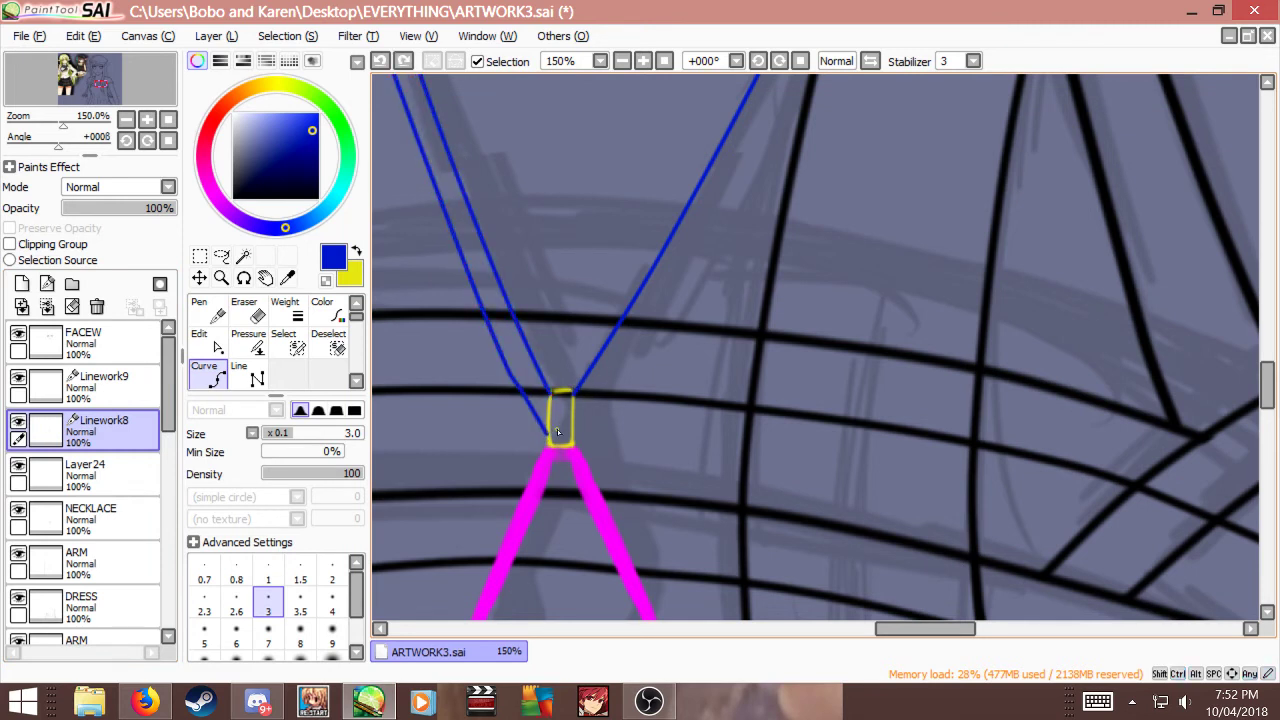
pyautogui.hotkey('ctrl', 'z')
pyautogui.keyDown('ctrl'); pyautogui.click(525, 394); pyautogui.keyUp('ctrl')
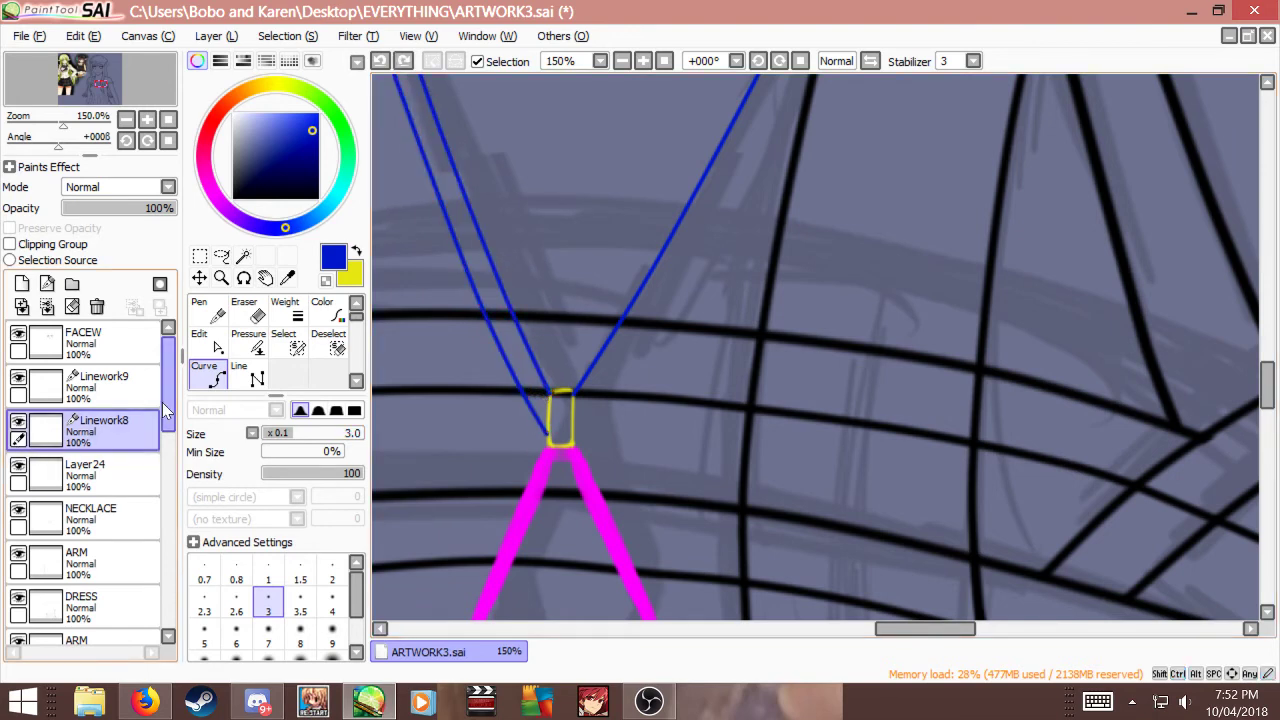
# Step: Add a normal layer above Layer24 and merge the Linework8 cord lines down into it
pyautogui.scroll(-2, 603, 204)
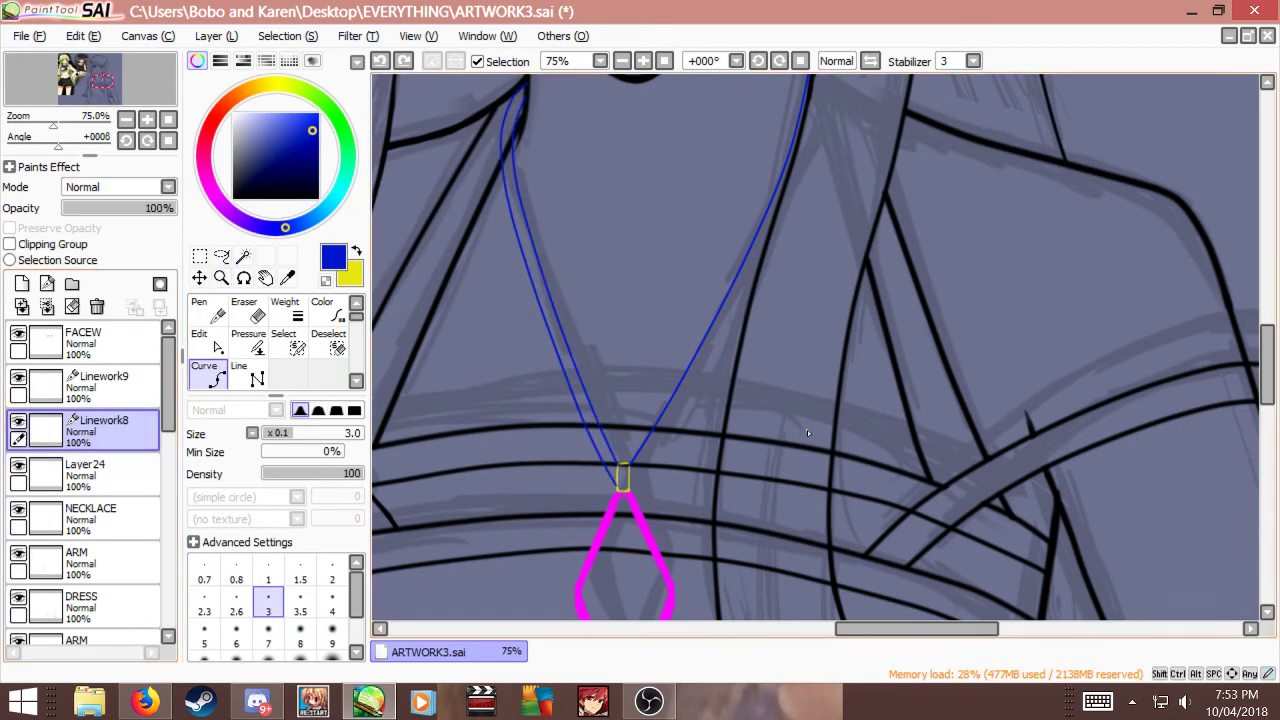
pyautogui.scroll(3, 606, 465)
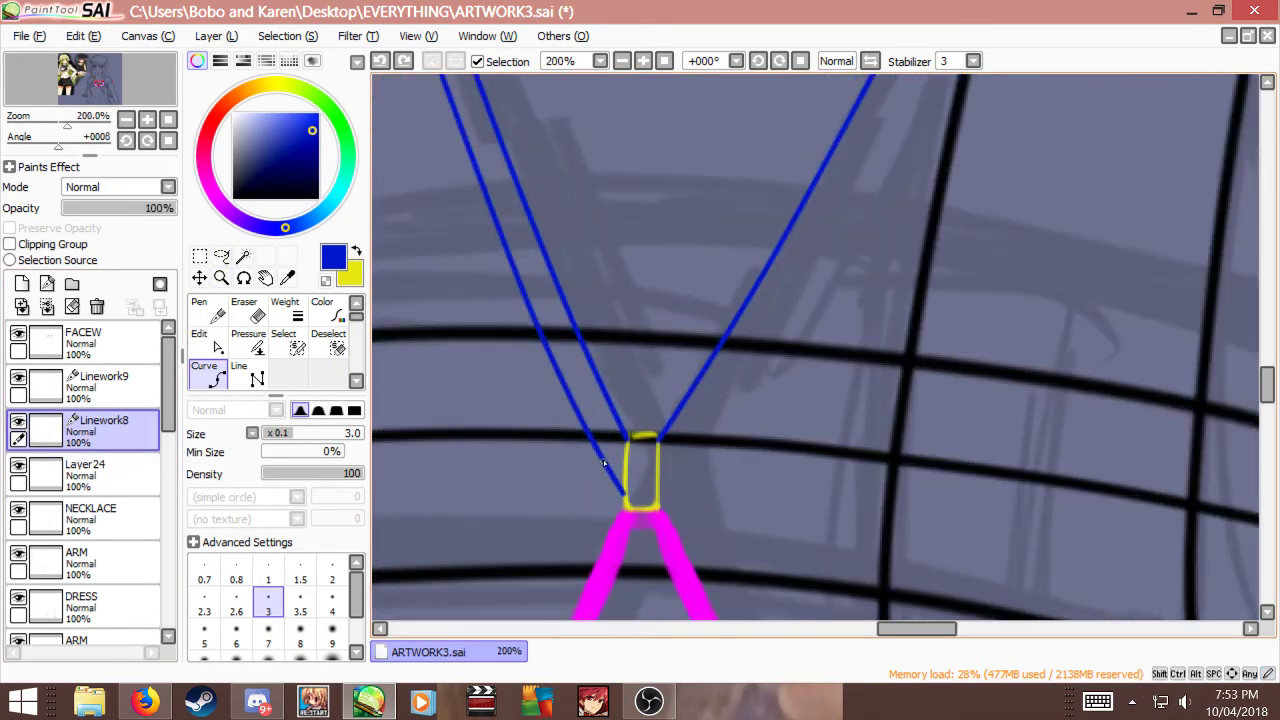
pyautogui.click(22, 284)
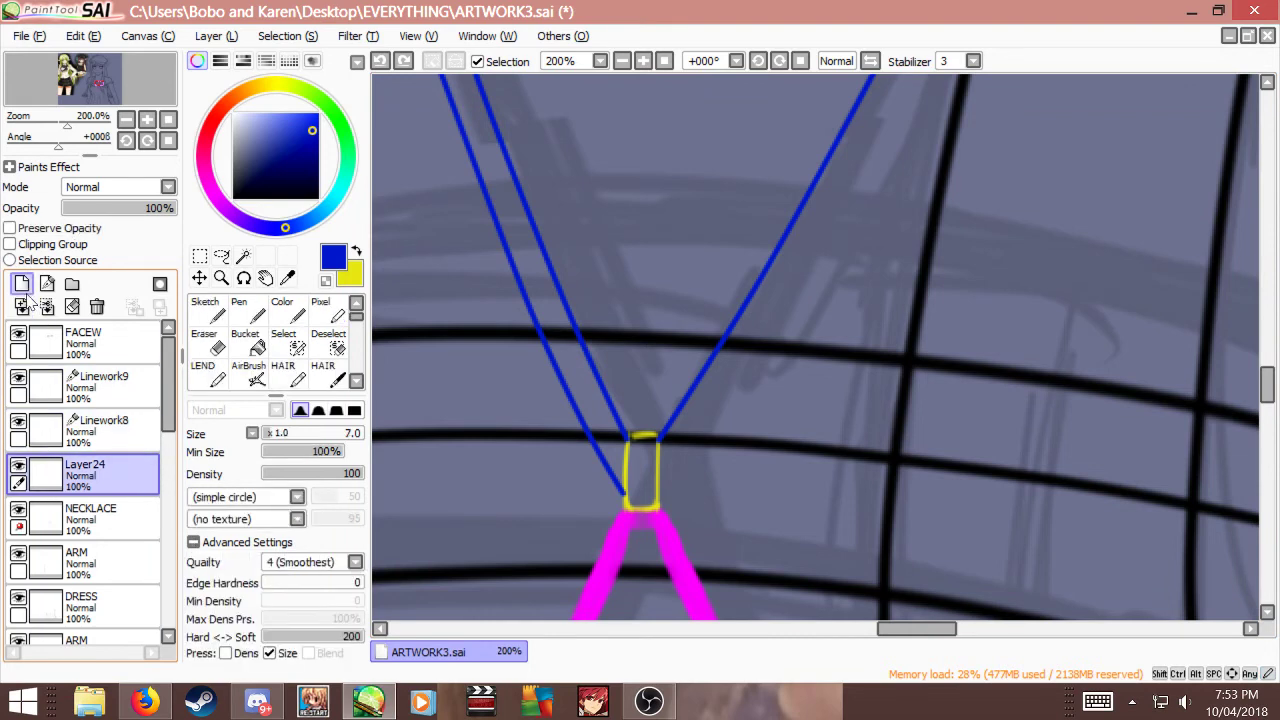
pyautogui.click(70, 440)
pyautogui.hotkey('ctrl', 'e')
# Step: Redraw the lower end of the outer left cord in blue at size 3, curving it into the bail's left side
pyautogui.scroll(1, 645, 507)
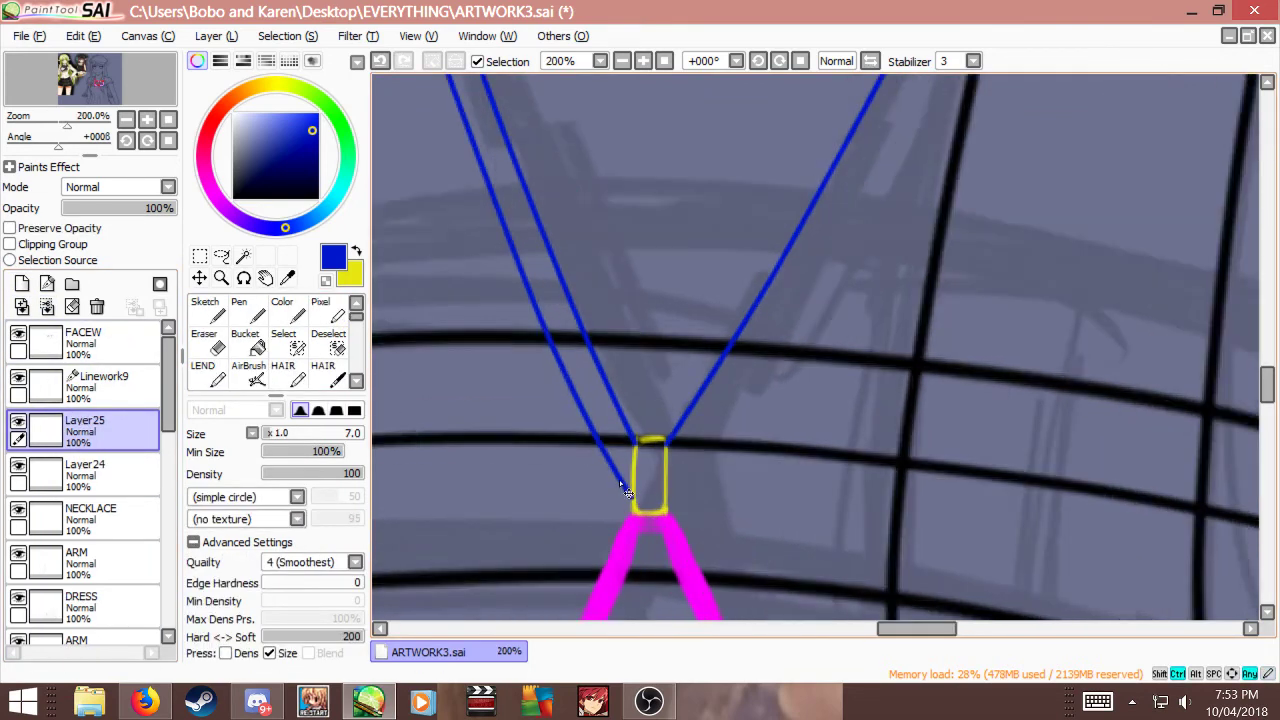
pyautogui.press('n')
pyautogui.hotkey('ctrl', 'z')
pyautogui.moveTo(621, 468); pyautogui.dragTo(630, 477)
pyautogui.press('e')
pyautogui.moveTo(624, 390); pyautogui.dragTo(638, 420)
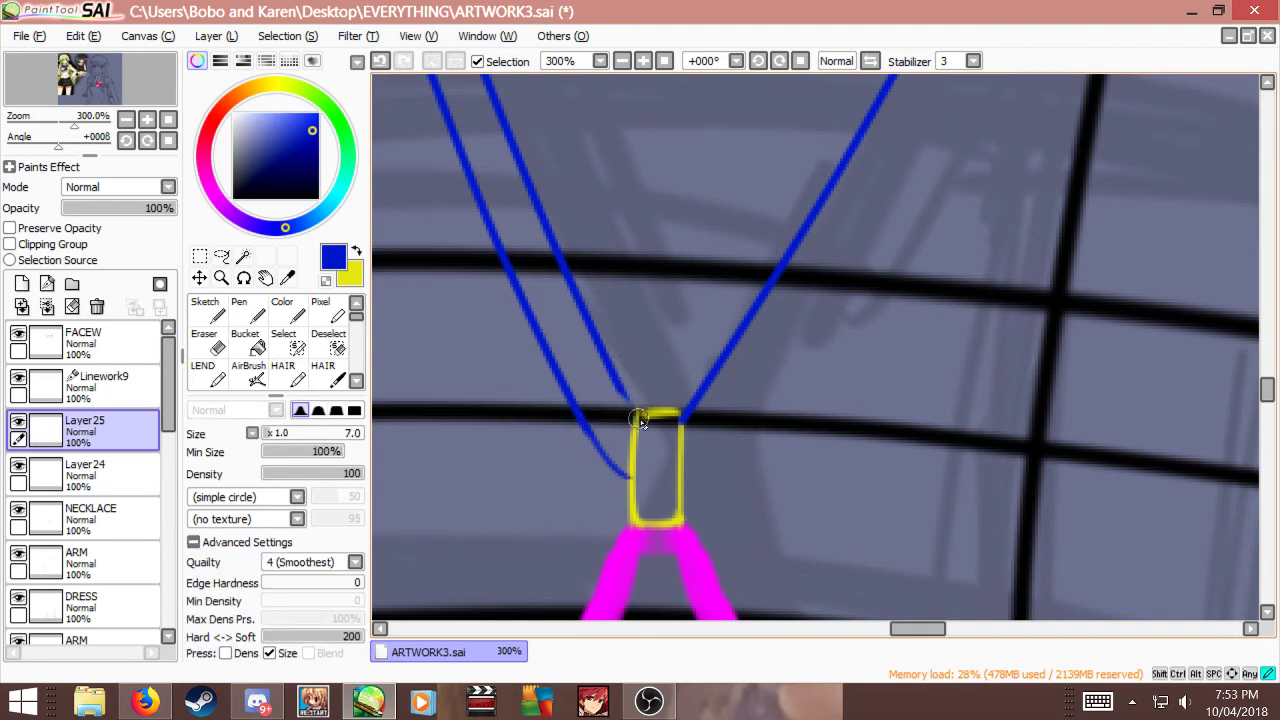
pyautogui.press('n')
pyautogui.moveTo(608, 376)
pyautogui.mouseDown()
pyautogui.moveTo(630, 406)
pyautogui.moveTo(619, 387)
pyautogui.mouseUp()
pyautogui.hotkey('ctrl', 'z')
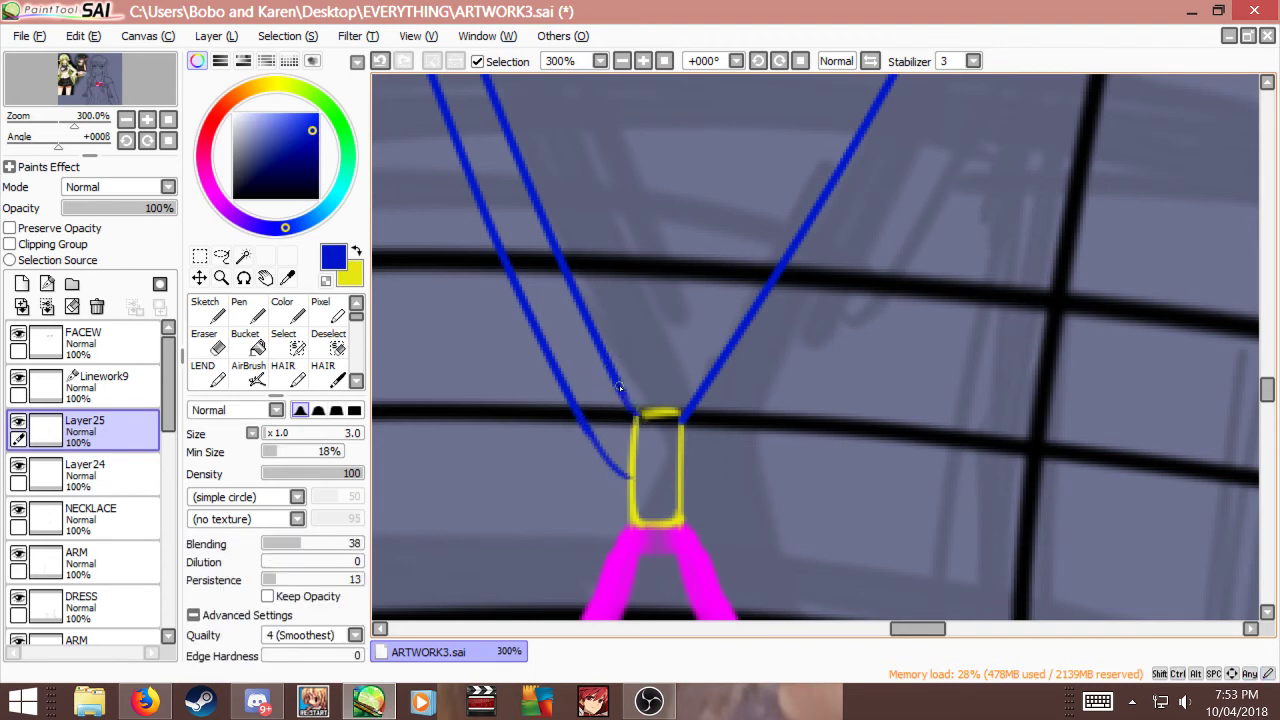
pyautogui.press('e')
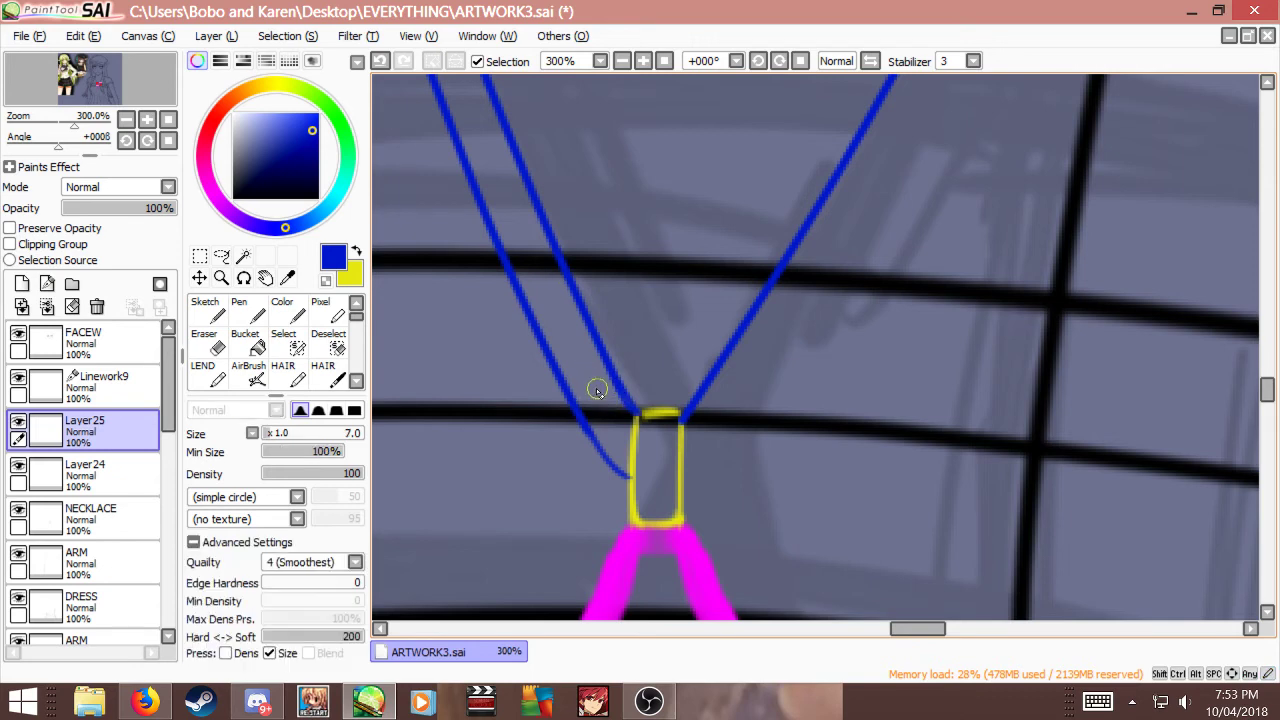
# Step: Thicken the curved end of the outer left cord where it meets the bail, using the size 3 blue brush
pyautogui.scroll(-1, 642, 430)
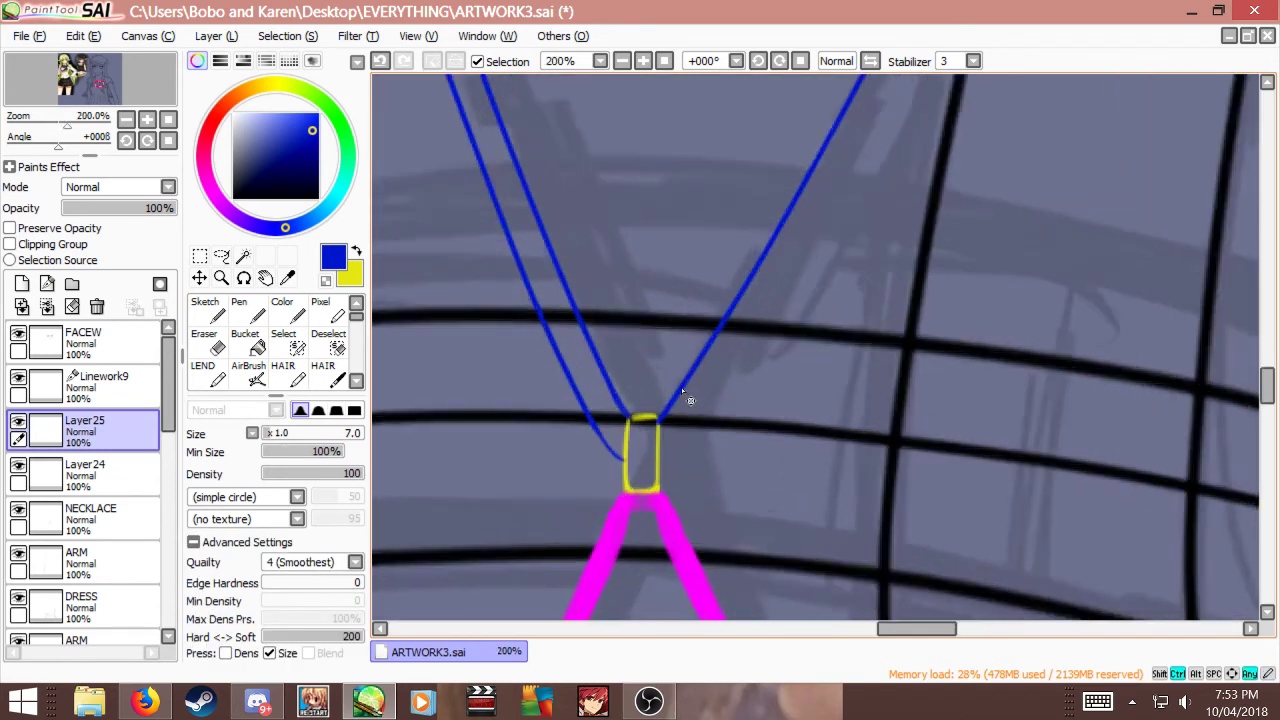
pyautogui.scroll(1, 689, 401)
pyautogui.press('b')
pyautogui.moveTo(583, 478); pyautogui.dragTo(603, 492)
pyautogui.moveTo(603, 492); pyautogui.dragTo(563, 457)
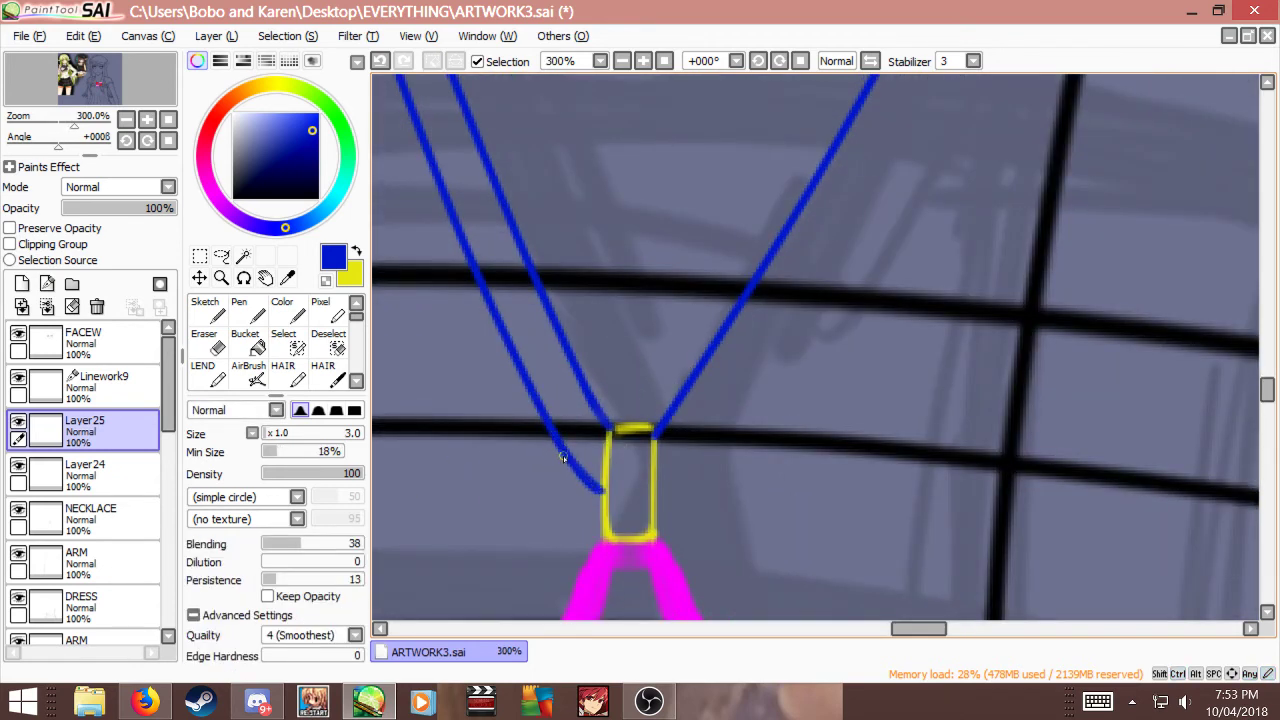
# Step: Add a new linework layer directly above Linework9
pyautogui.scroll(-5, 560, 429)
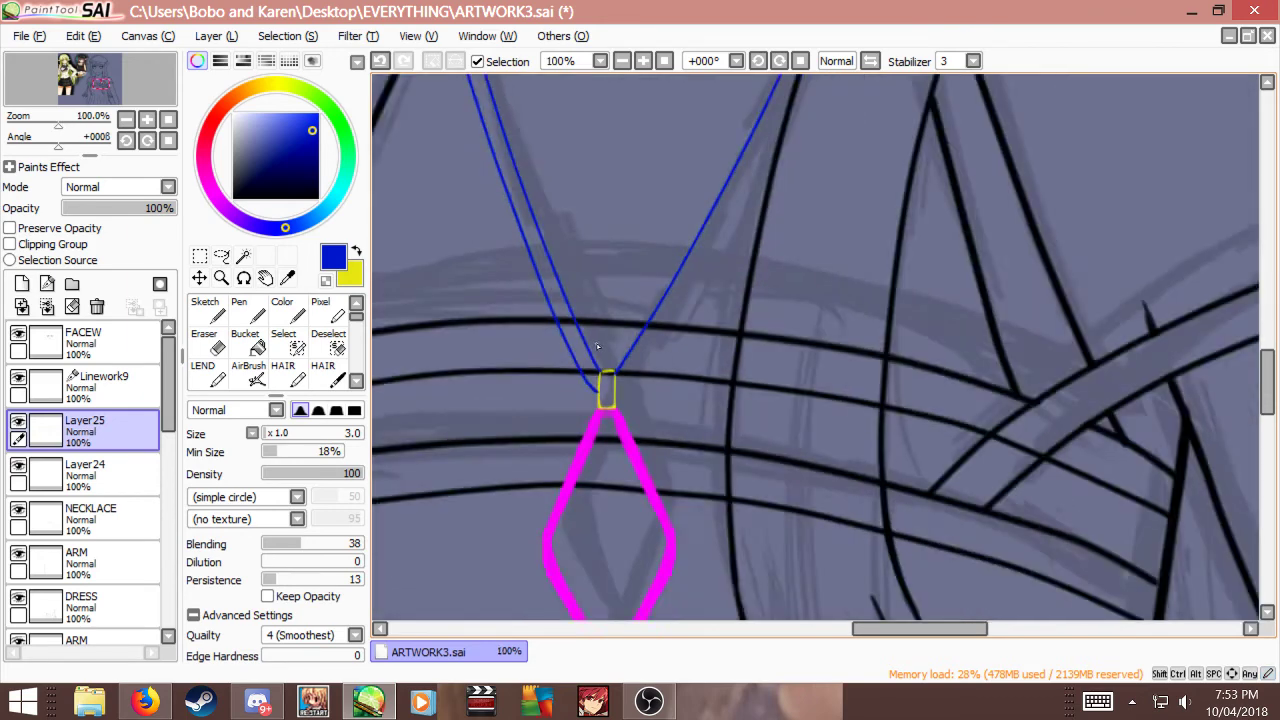
pyautogui.scroll(4, 636, 388)
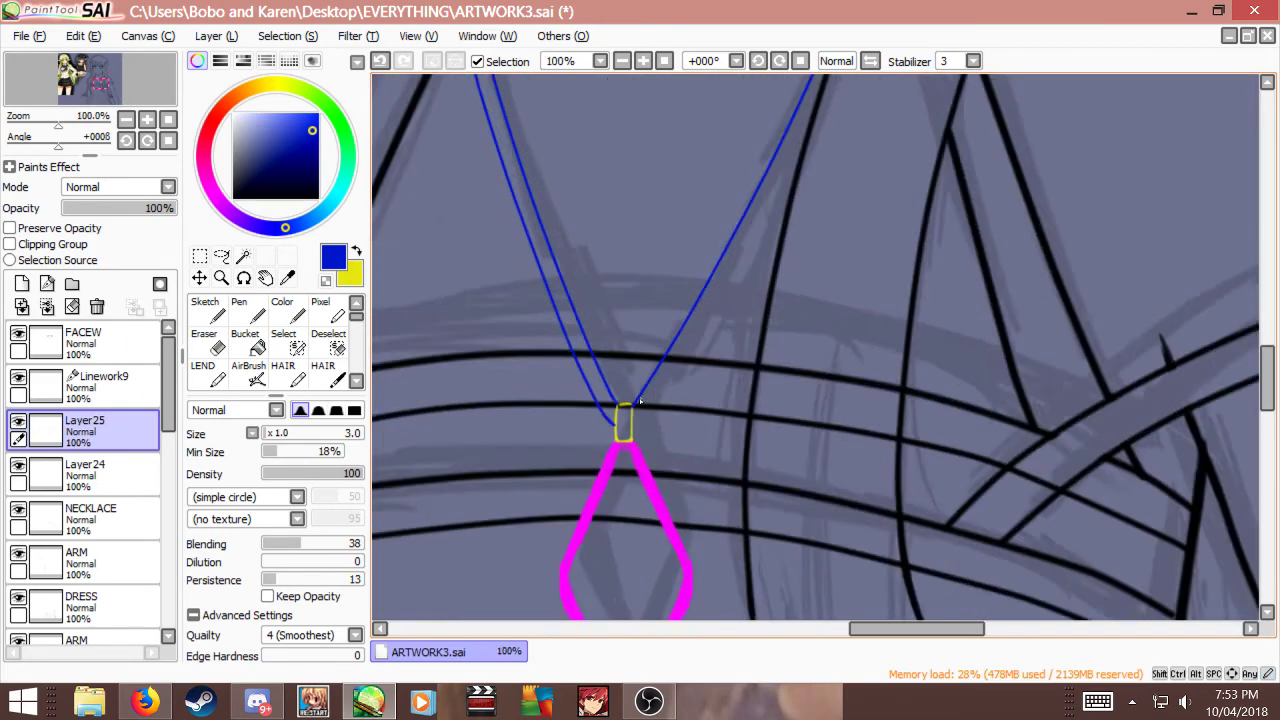
pyautogui.scroll(-4, 605, 445)
pyautogui.scroll(2, 598, 450)
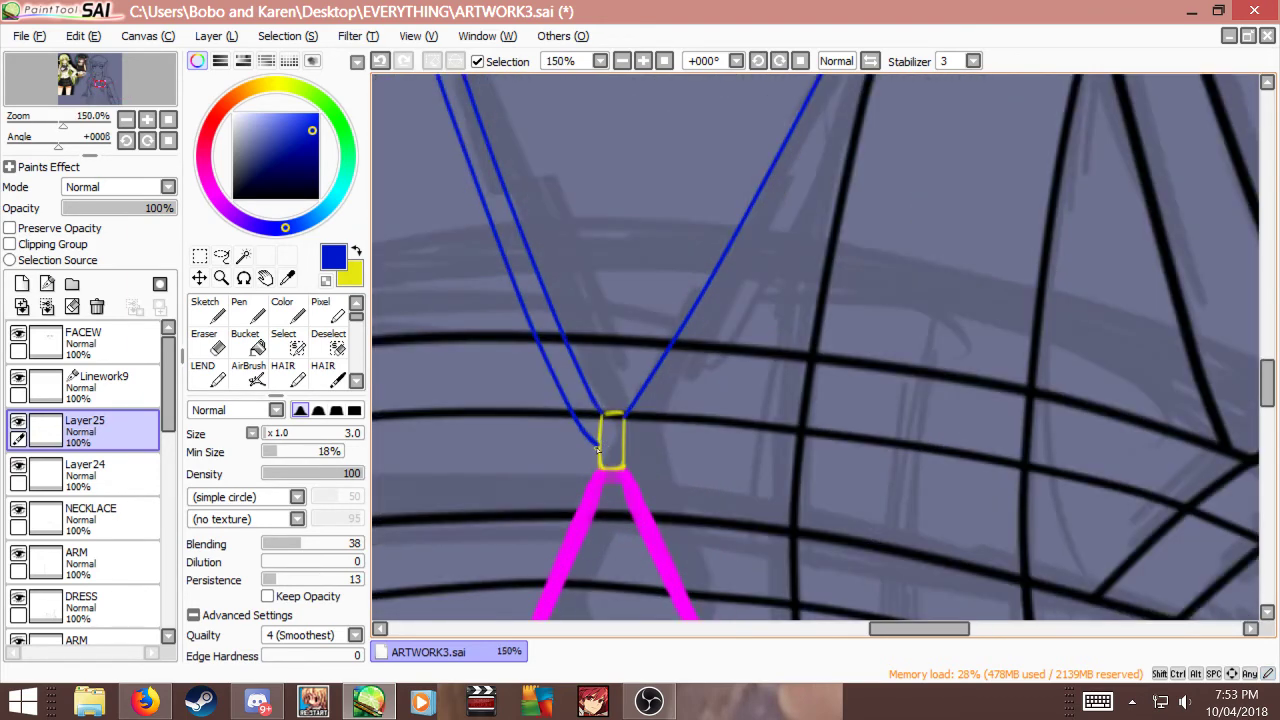
pyautogui.click(100, 386)
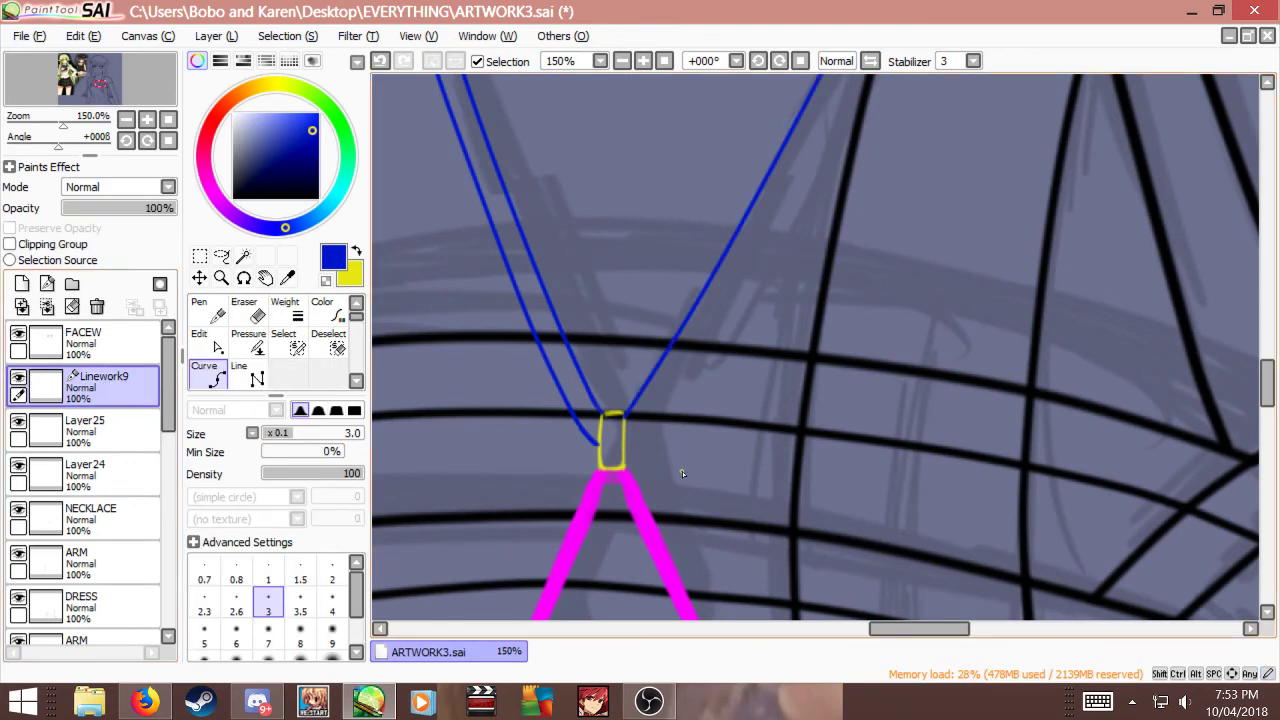
pyautogui.scroll(2, 643, 424)
pyautogui.scroll(-3, 590, 484)
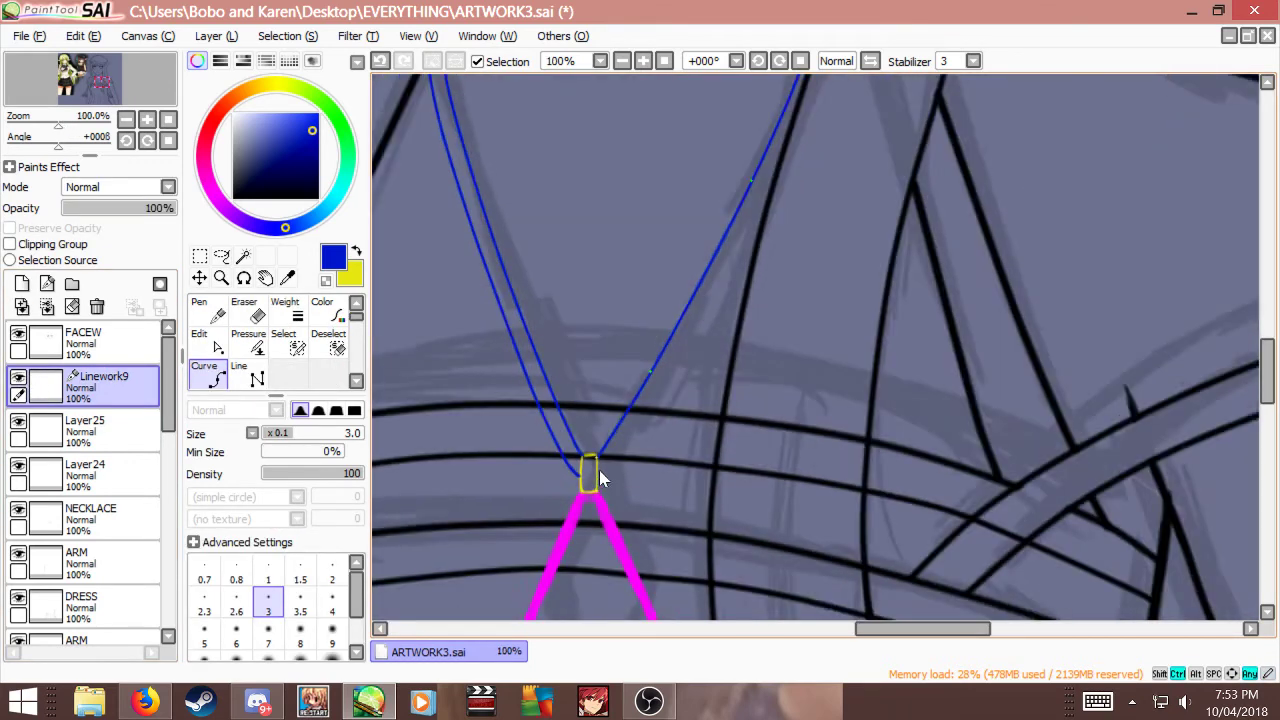
pyautogui.rightClick(617, 452)
pyautogui.click(46, 284)
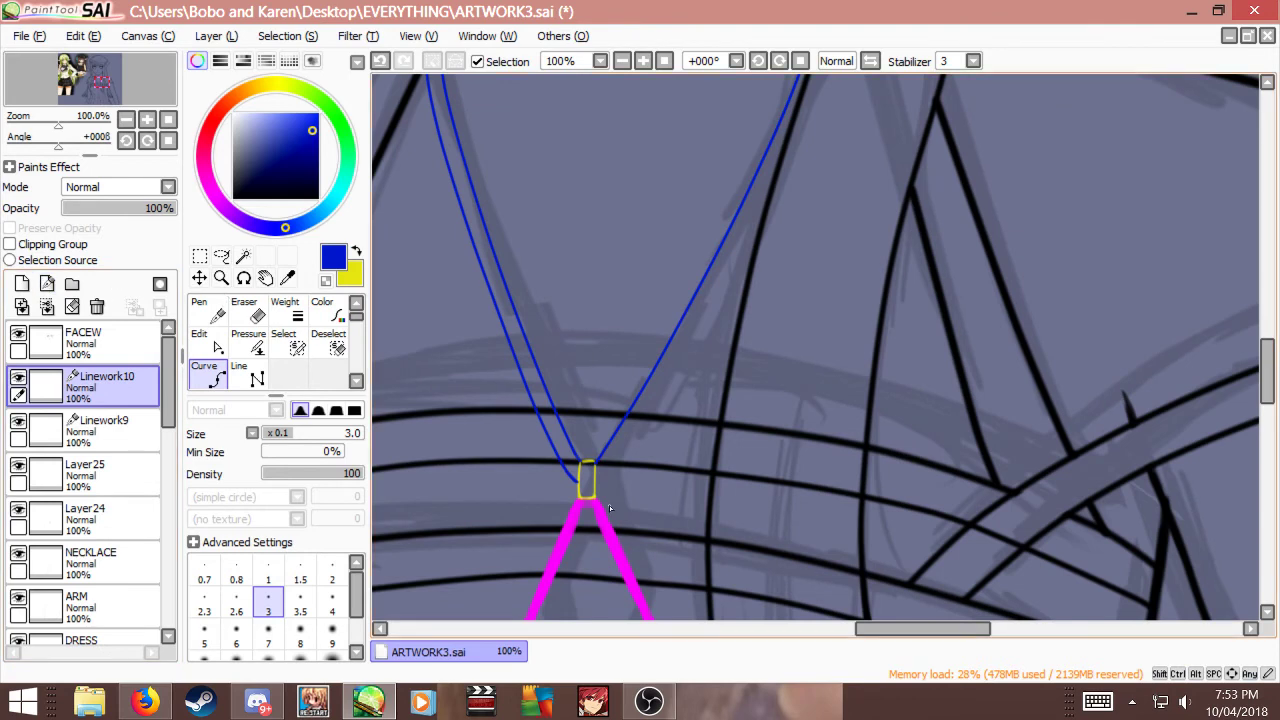
# Step: Draw a second size 3 blue curve parallel to the right cord, from beside the bail up to the black line at the neck
pyautogui.scroll(3, 610, 508)
pyautogui.click(600, 468)
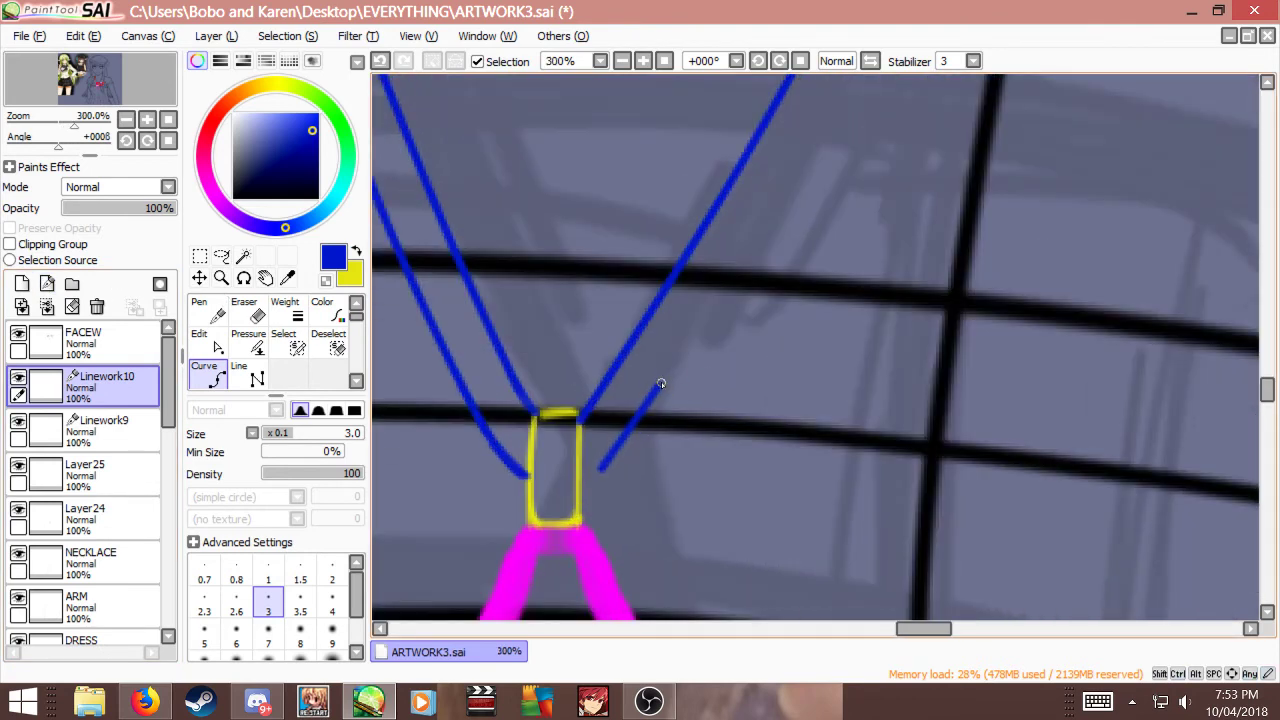
pyautogui.scroll(-3, 690, 340)
pyautogui.scroll(1, 757, 215)
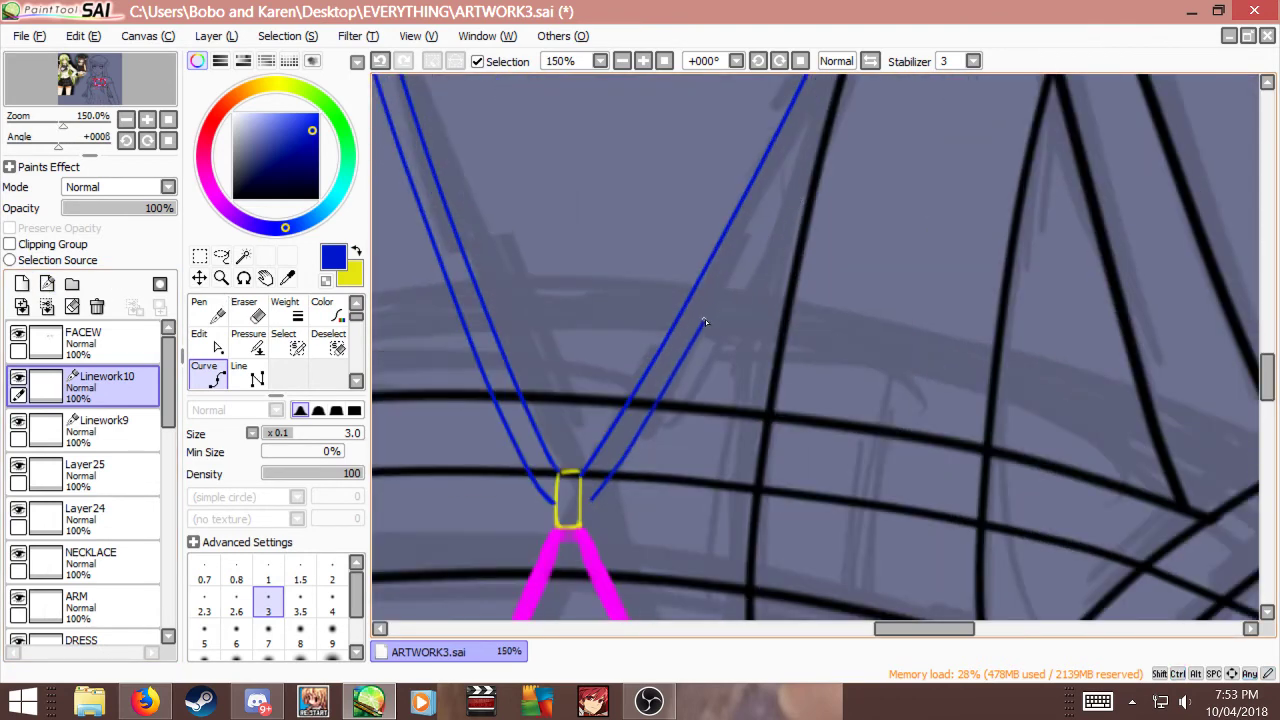
pyautogui.click(700, 324)
pyautogui.hotkey('ctrl', 'z')
pyautogui.hotkey('ctrl', 'z')
pyautogui.click(806, 134)
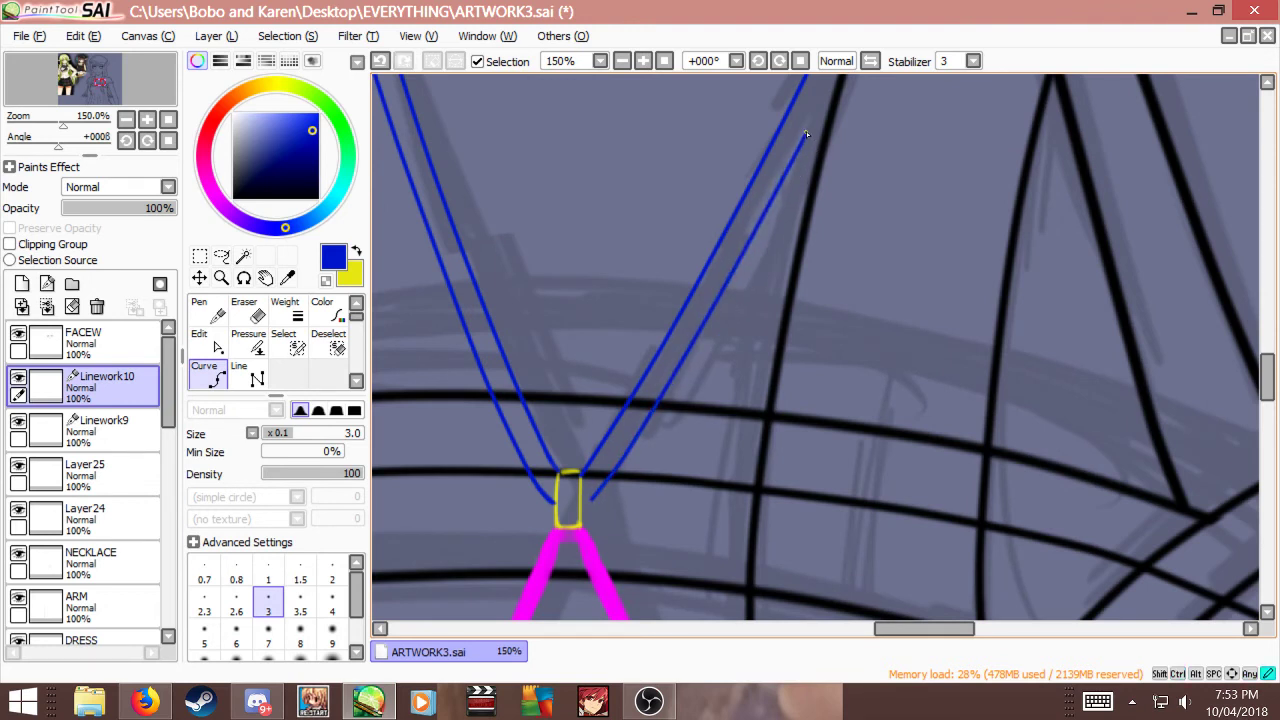
pyautogui.keyDown('ctrl'); pyautogui.click(821, 102); pyautogui.keyUp('ctrl')
pyautogui.scroll(-4, 700, 324)
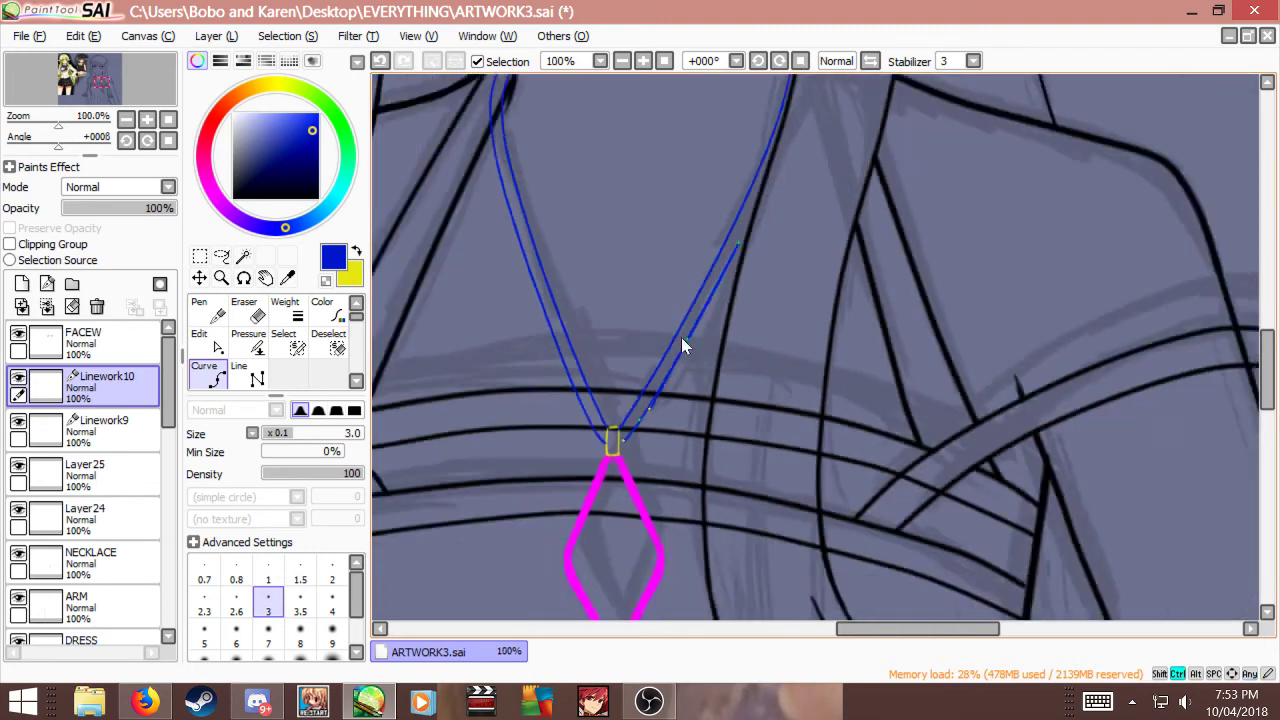
# Step: Add a normal layer above Linework10 and draw a short size 3 blue stroke joining the outer right cord to the bail
pyautogui.scroll(5, 760, 215)
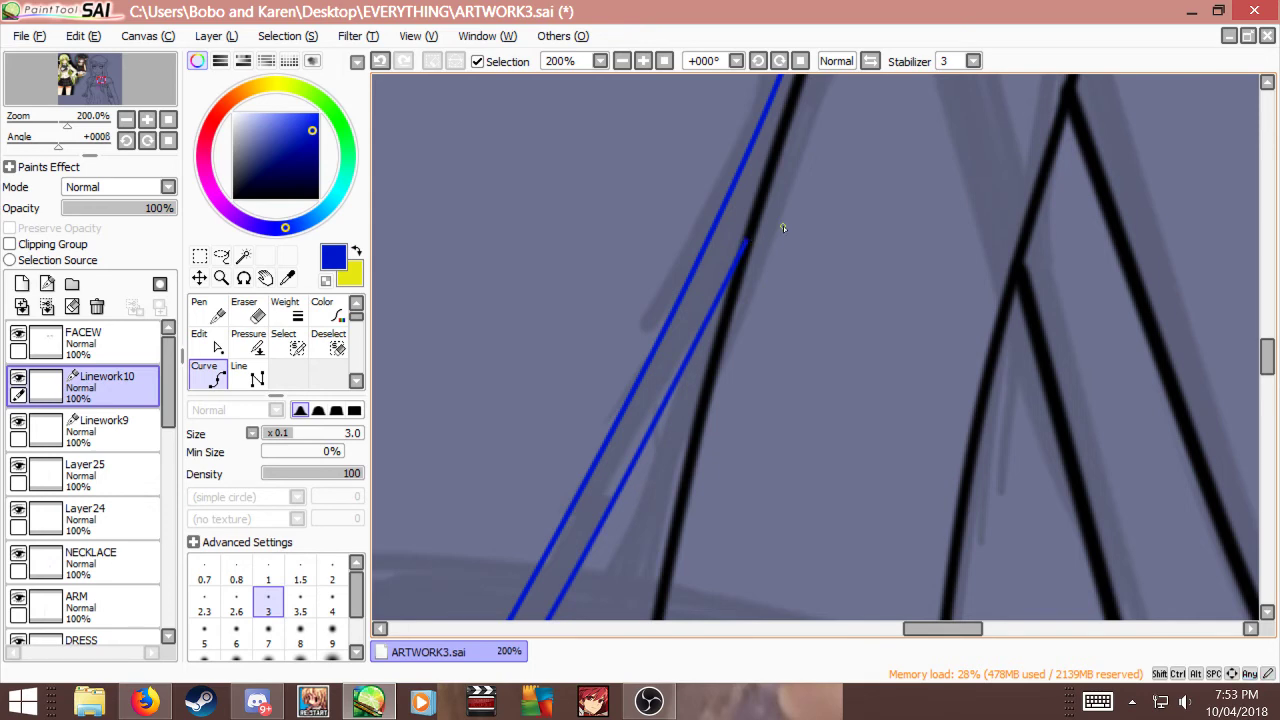
pyautogui.scroll(-2, 851, 197)
pyautogui.scroll(3, 615, 540)
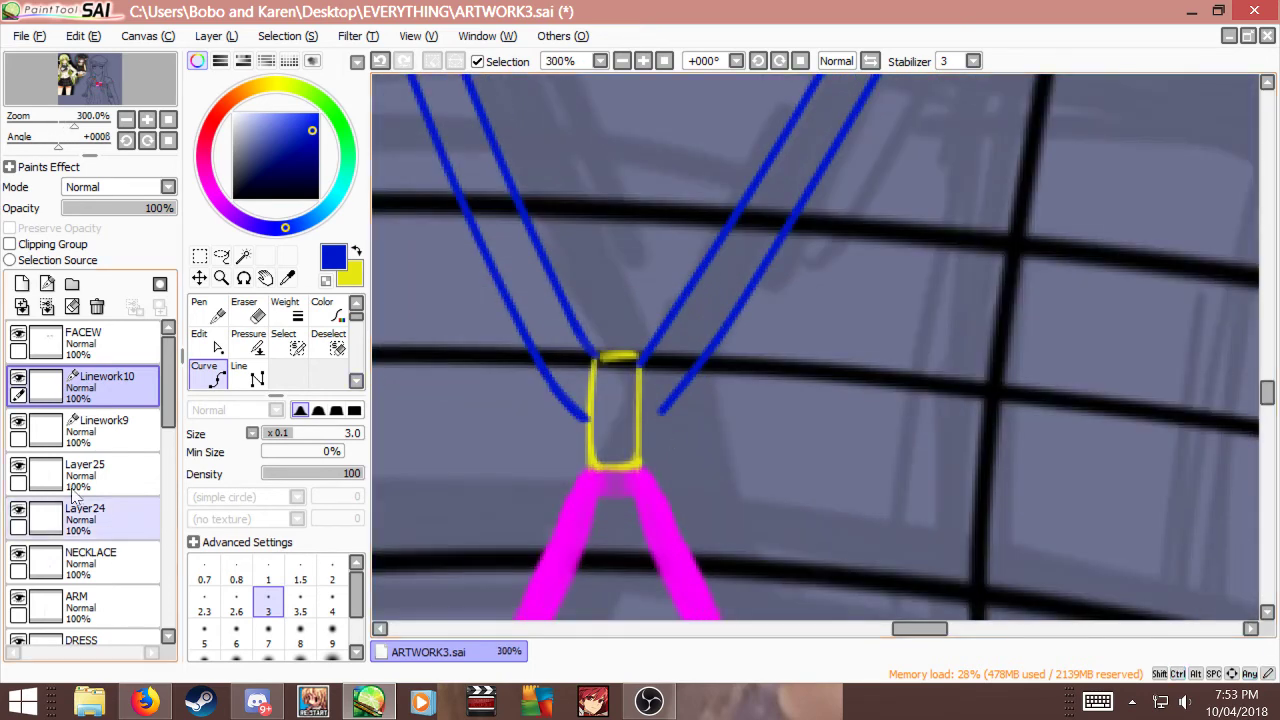
pyautogui.click(22, 283)
pyautogui.scroll(1, 658, 416)
pyautogui.moveTo(659, 407)
pyautogui.mouseDown()
pyautogui.moveTo(620, 428)
pyautogui.moveTo(637, 419)
pyautogui.mouseUp()
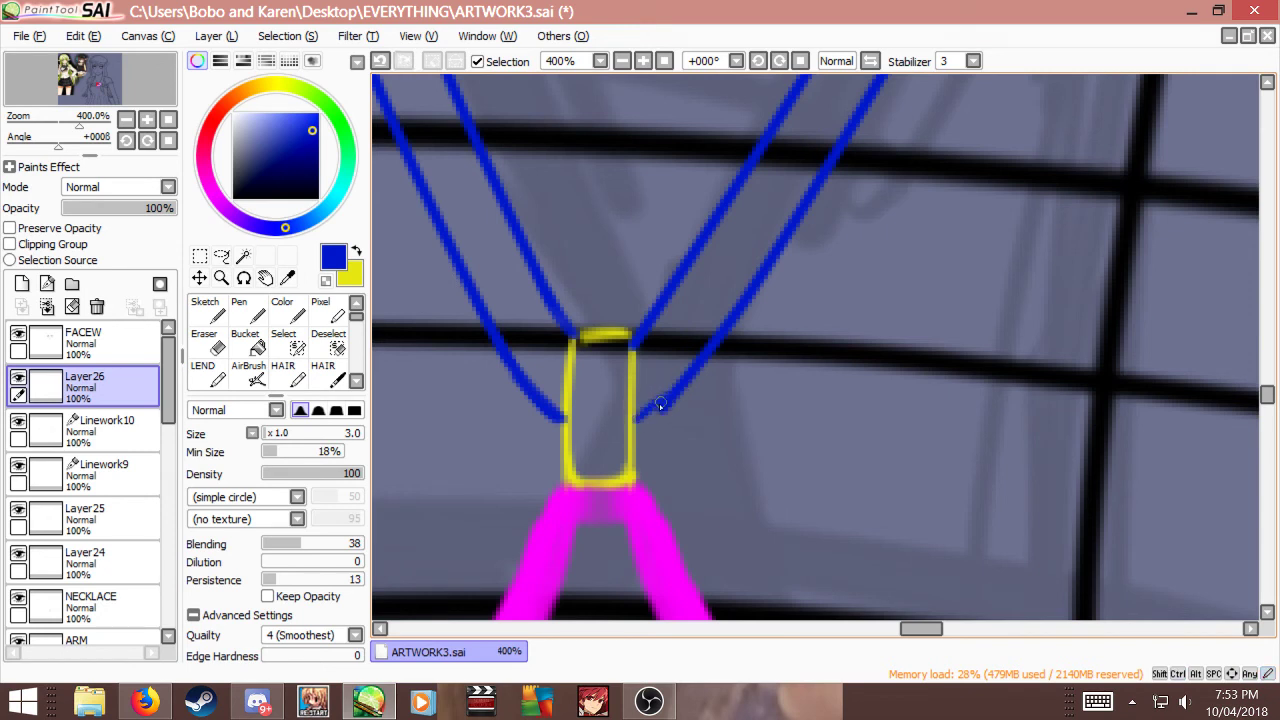
# Step: Merge Layer26, Linework10 and Linework9 down into Layer25 so all the blue cord lines share one layer
pyautogui.click(80, 428)
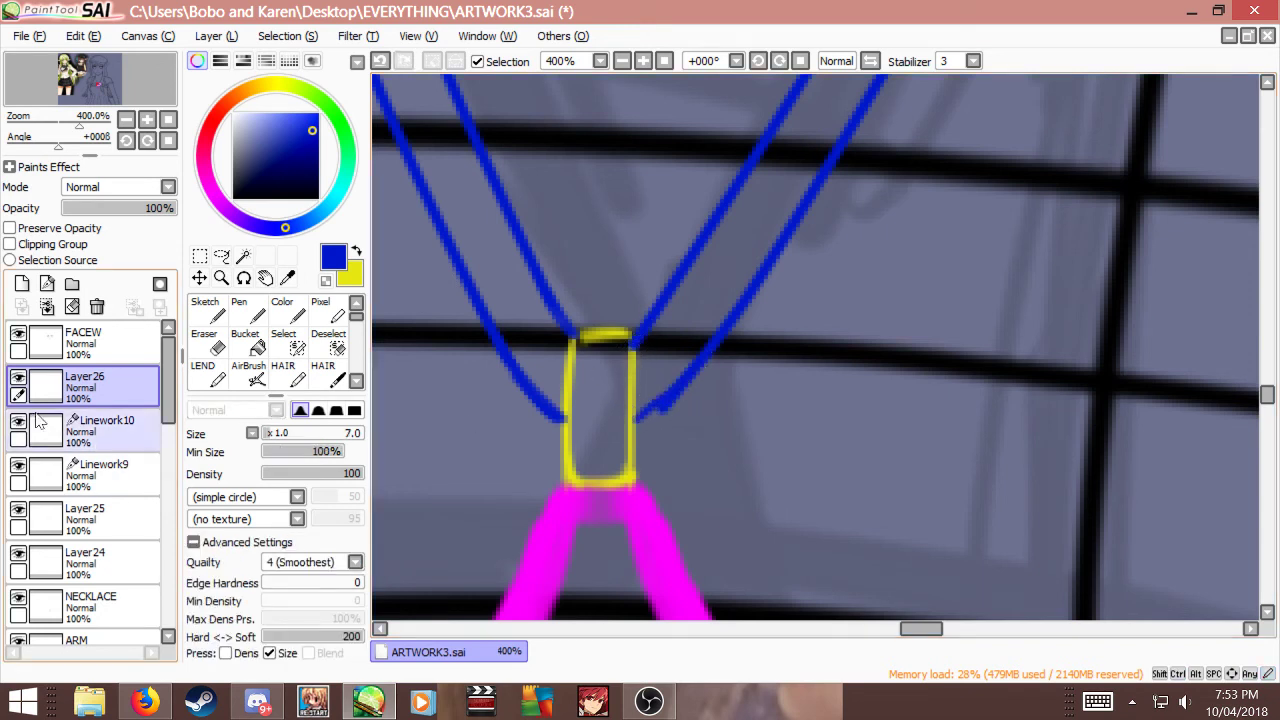
pyautogui.click(47, 307)
pyautogui.click(70, 388)
pyautogui.click(47, 307)
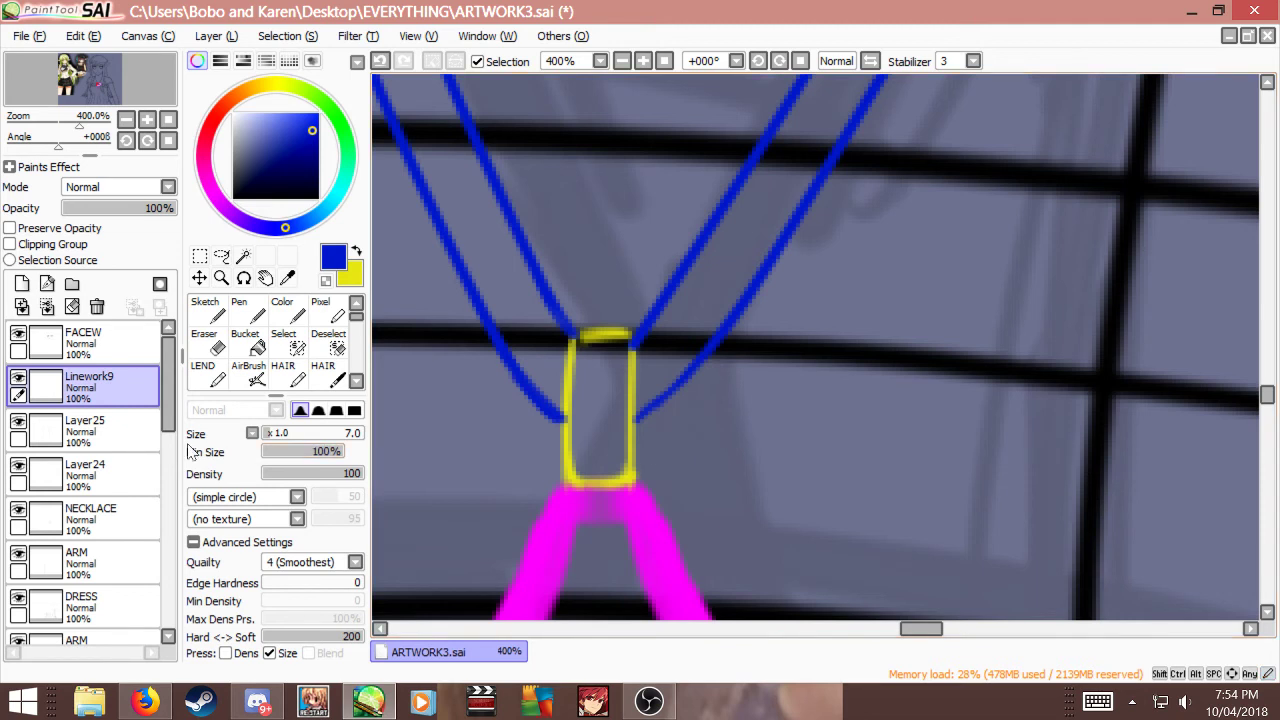
pyautogui.click(85, 430)
pyautogui.click(81, 385)
pyautogui.click(47, 306)
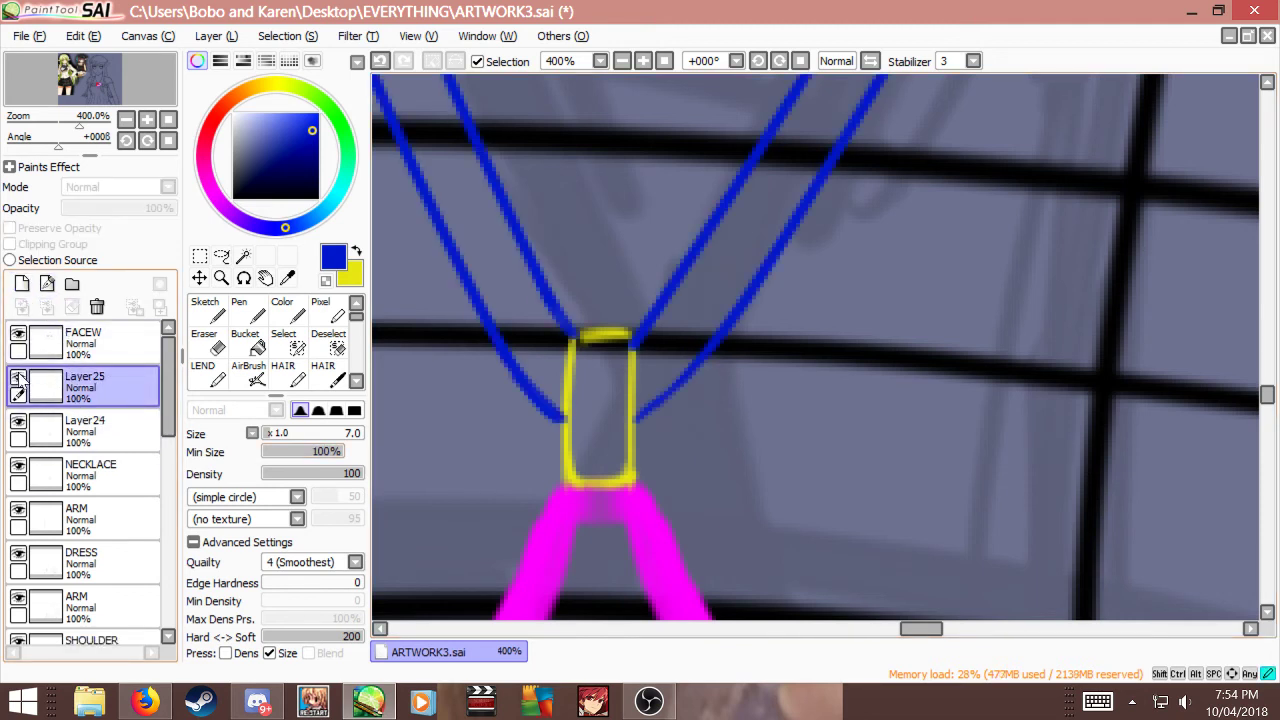
# Step: Try to close the bail's upper left corner on Layer24 with a size 3 yellow stroke
pyautogui.click(72, 428)
pyautogui.click(18, 421)
pyautogui.click(19, 421)
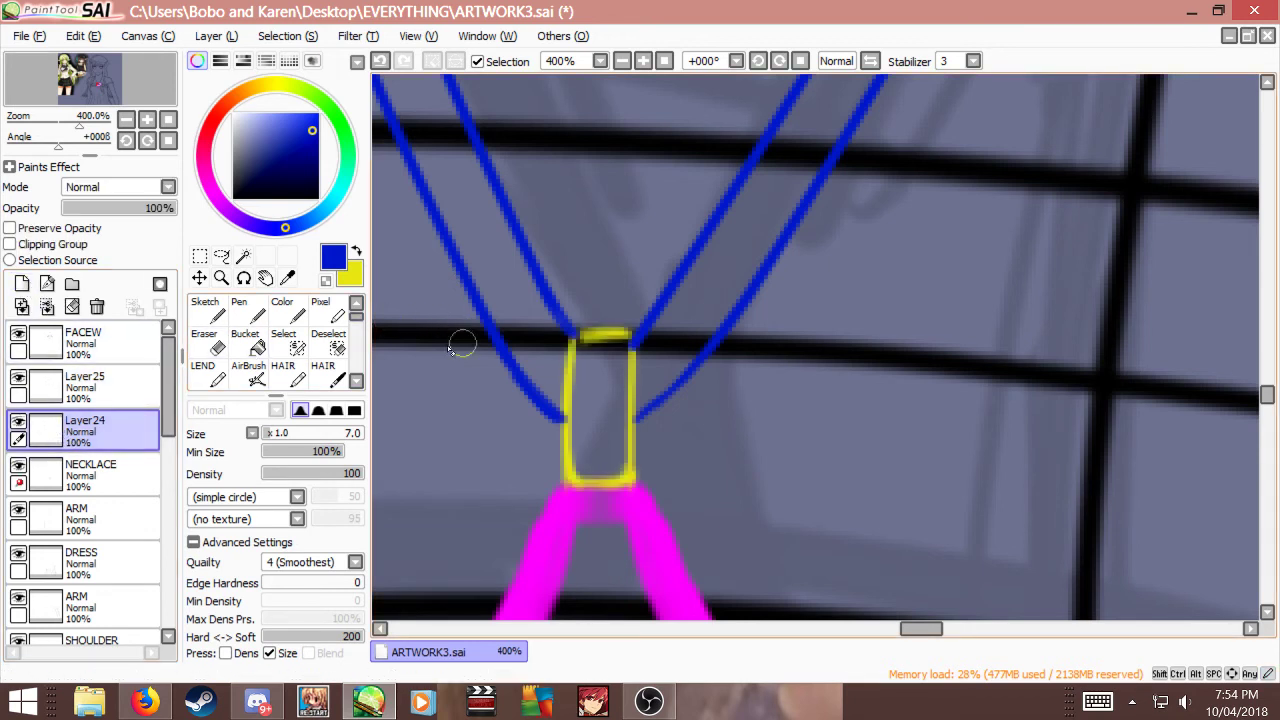
pyautogui.press('b')
pyautogui.press('x')
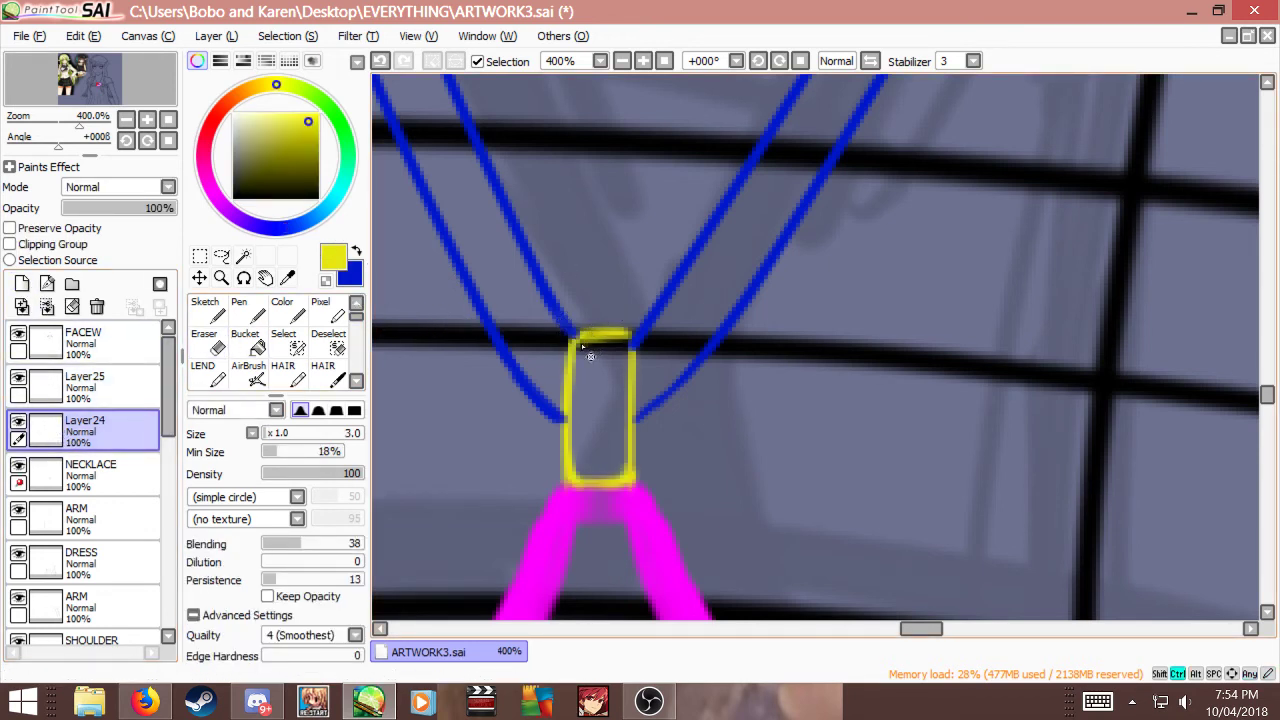
pyautogui.hotkey('ctrl', 'z')
pyautogui.moveTo(571, 346); pyautogui.dragTo(586, 335)
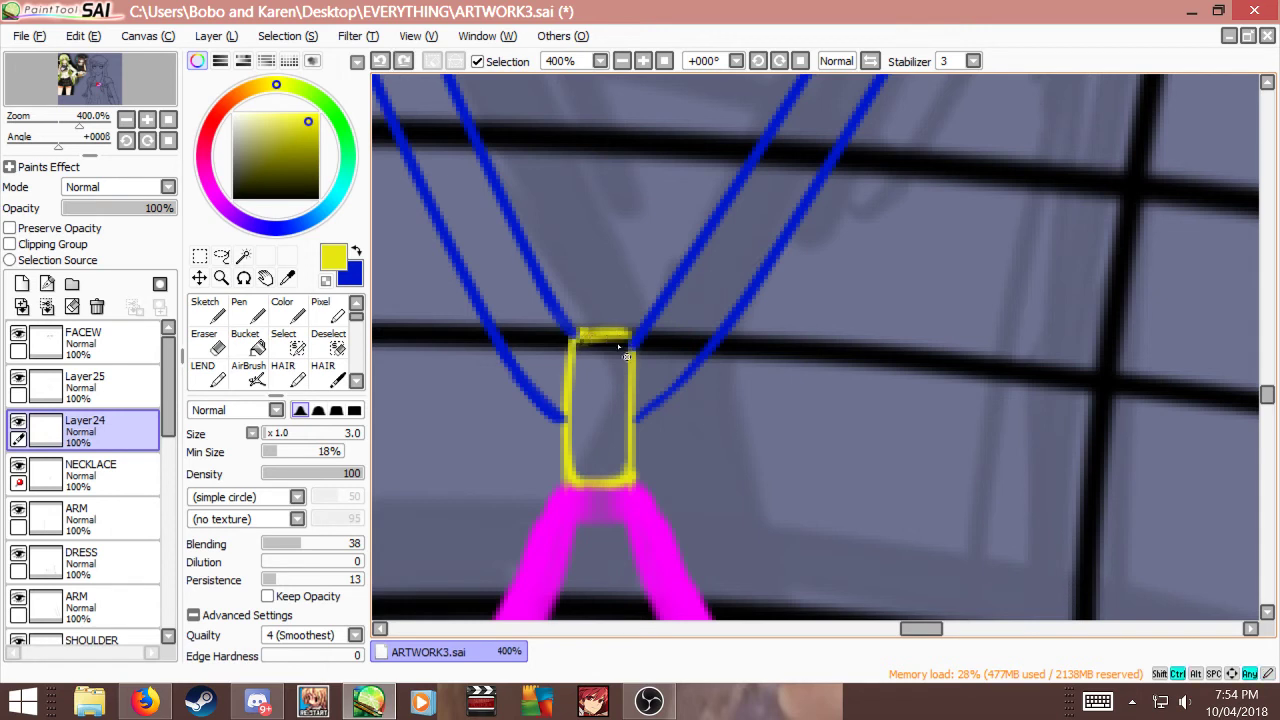
# Step: Move Layer24 above Layer25 and shift the bail and pinned diamond slightly upward with Transform
pyautogui.moveTo(80, 430); pyautogui.dragTo(100, 403)
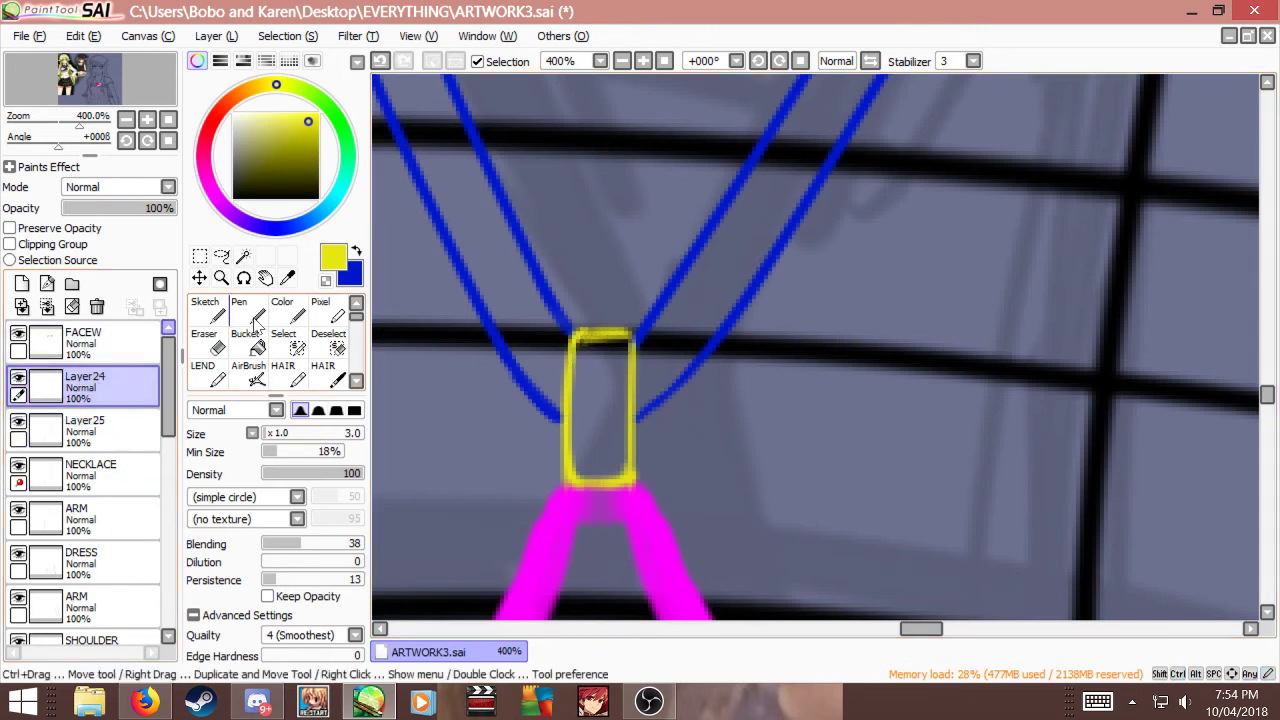
pyautogui.hotkey('ctrl', 't')
pyautogui.moveTo(612, 458); pyautogui.dragTo(611, 444)
pyautogui.press('Return')
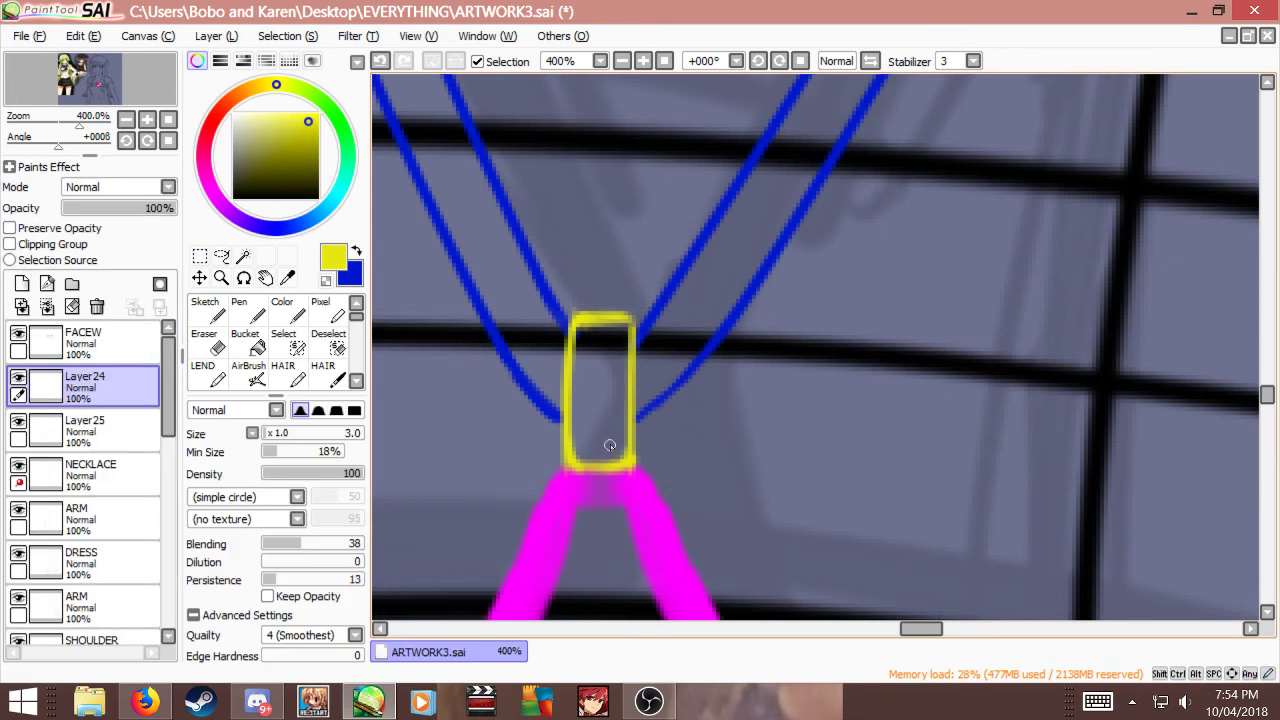
# Step: Undo the last shift of the bail and pinned diamond, and move them slightly upward again with Transform
pyautogui.hotkey('ctrl', 'z')
pyautogui.click(614, 425)
pyautogui.hotkey('ctrl', 'z')
pyautogui.hotkey('ctrl', 'y')
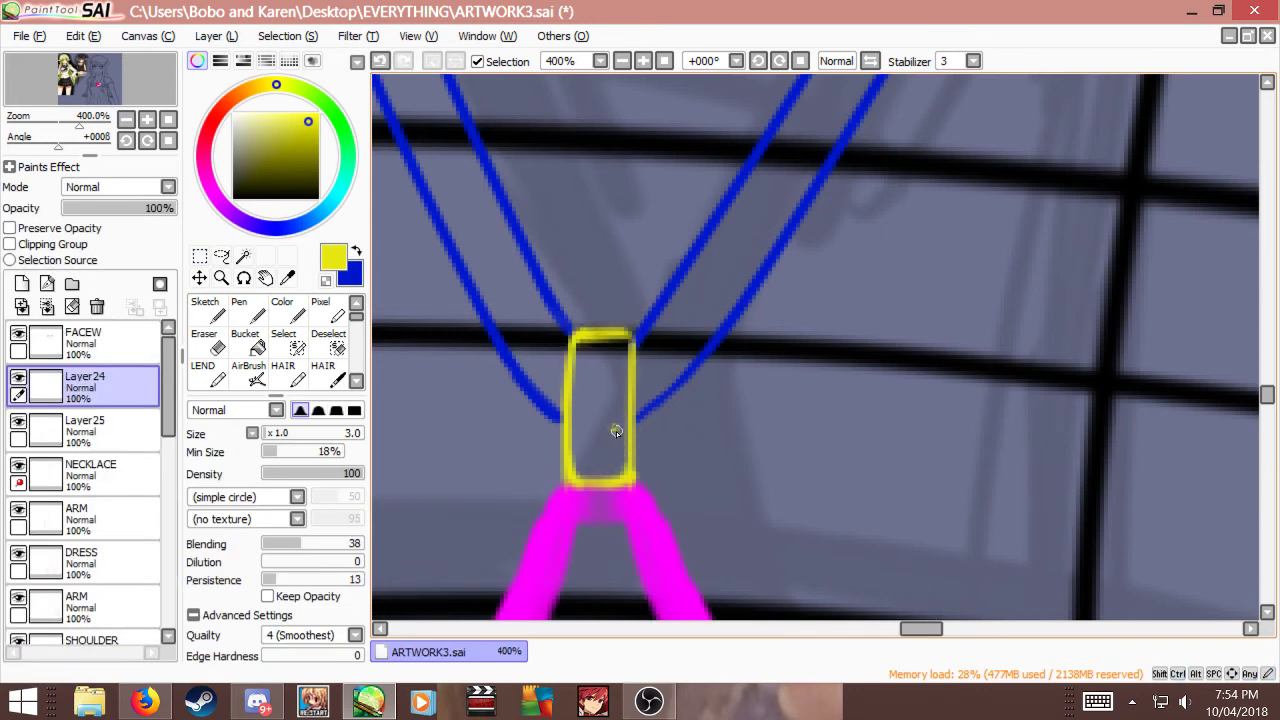
pyautogui.hotkey('ctrl', 'z')
pyautogui.hotkey('ctrl', 't')
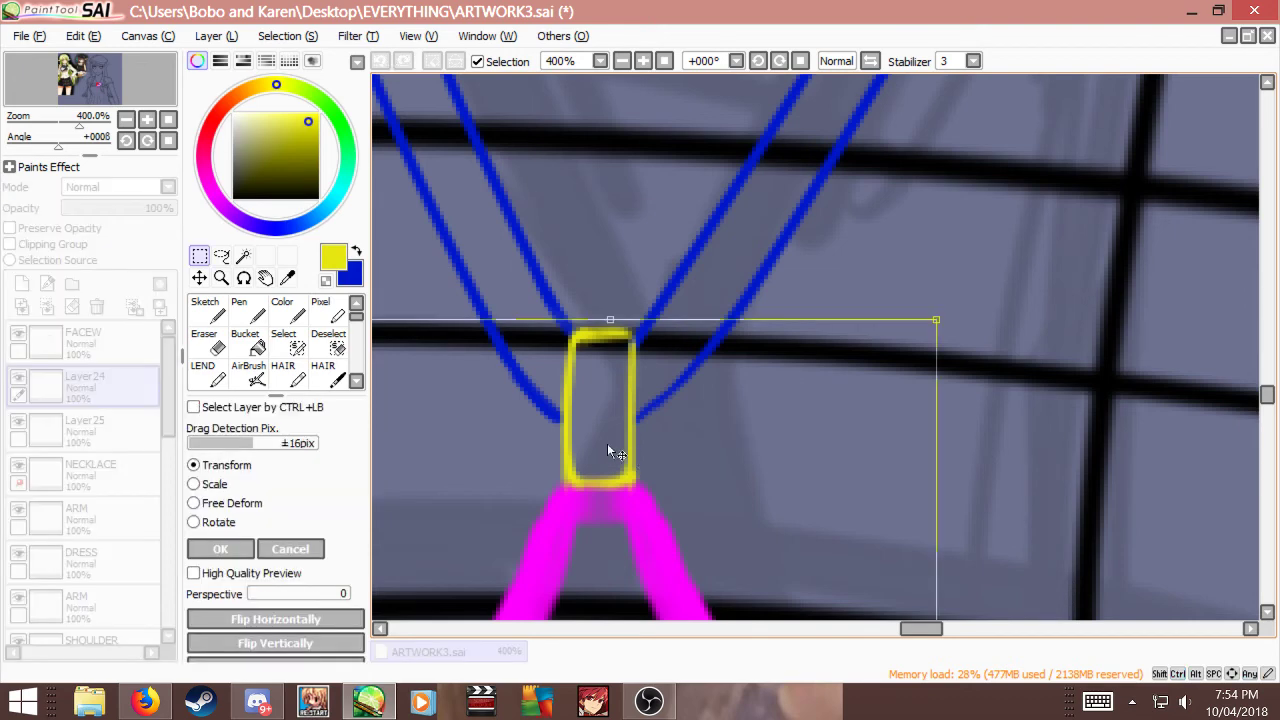
pyautogui.moveTo(607, 443); pyautogui.dragTo(605, 439)
pyautogui.press('Return')
# Step: Add a layer above Layer25 and, on Layer25, refine the blue cord ends at the bail with size 3 strokes and a size 7 eraser
pyautogui.click(60, 425)
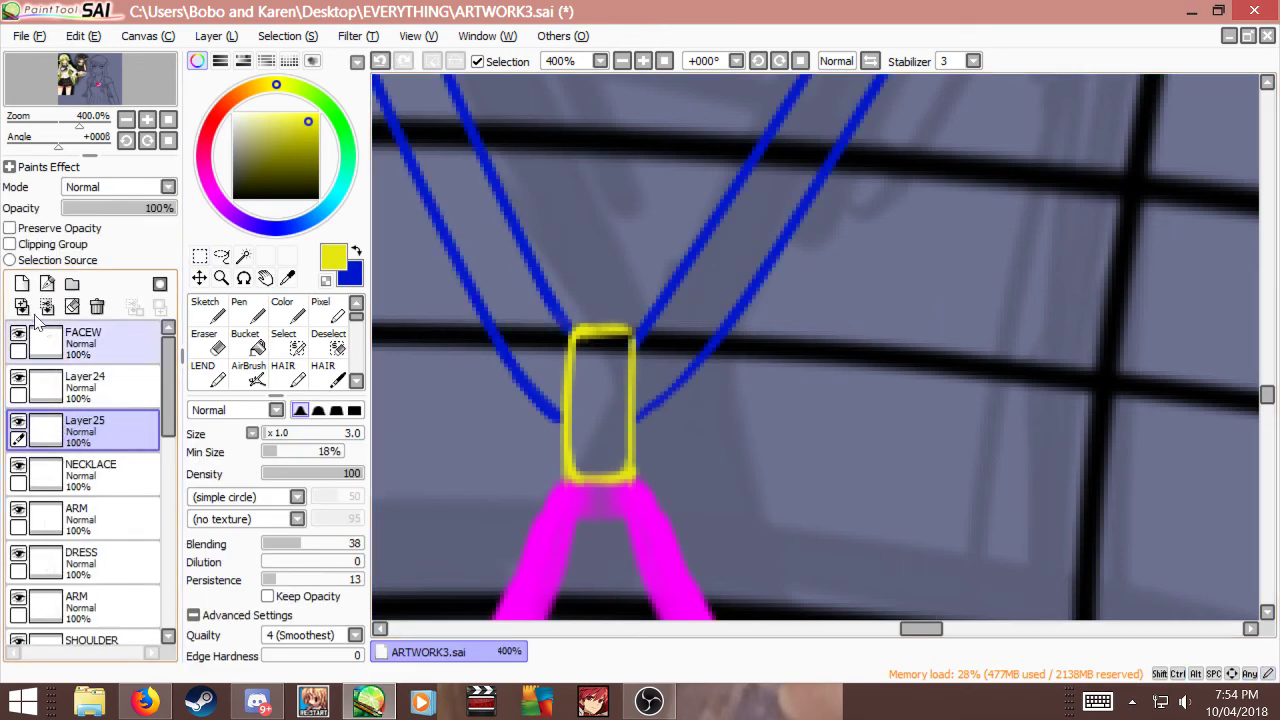
pyautogui.click(22, 283)
pyautogui.press('x')
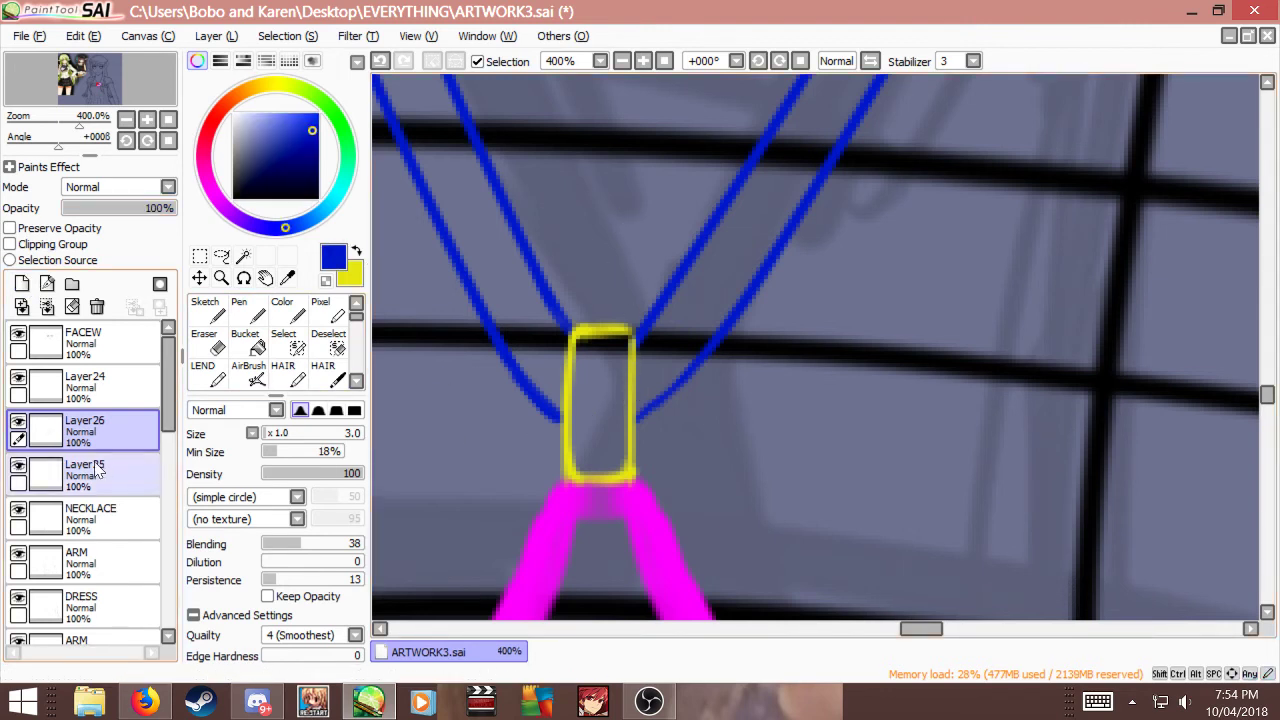
pyautogui.click(103, 467)
pyautogui.press('e')
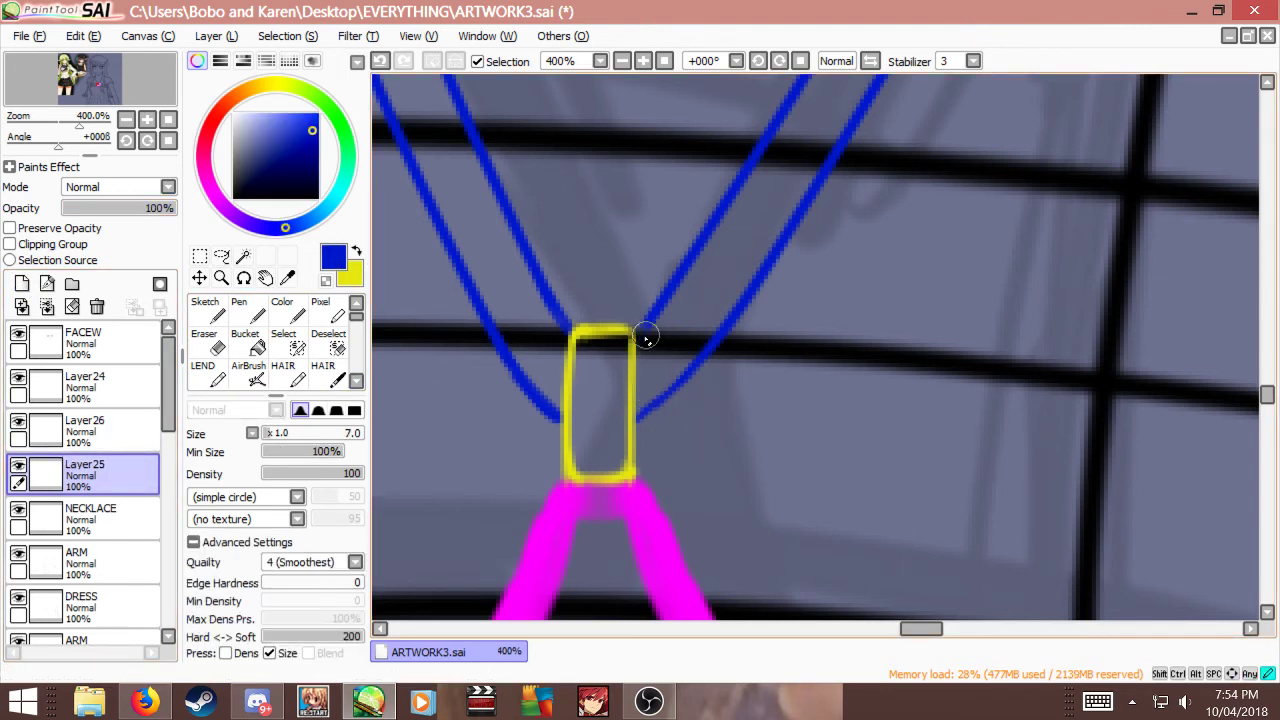
pyautogui.press('n')
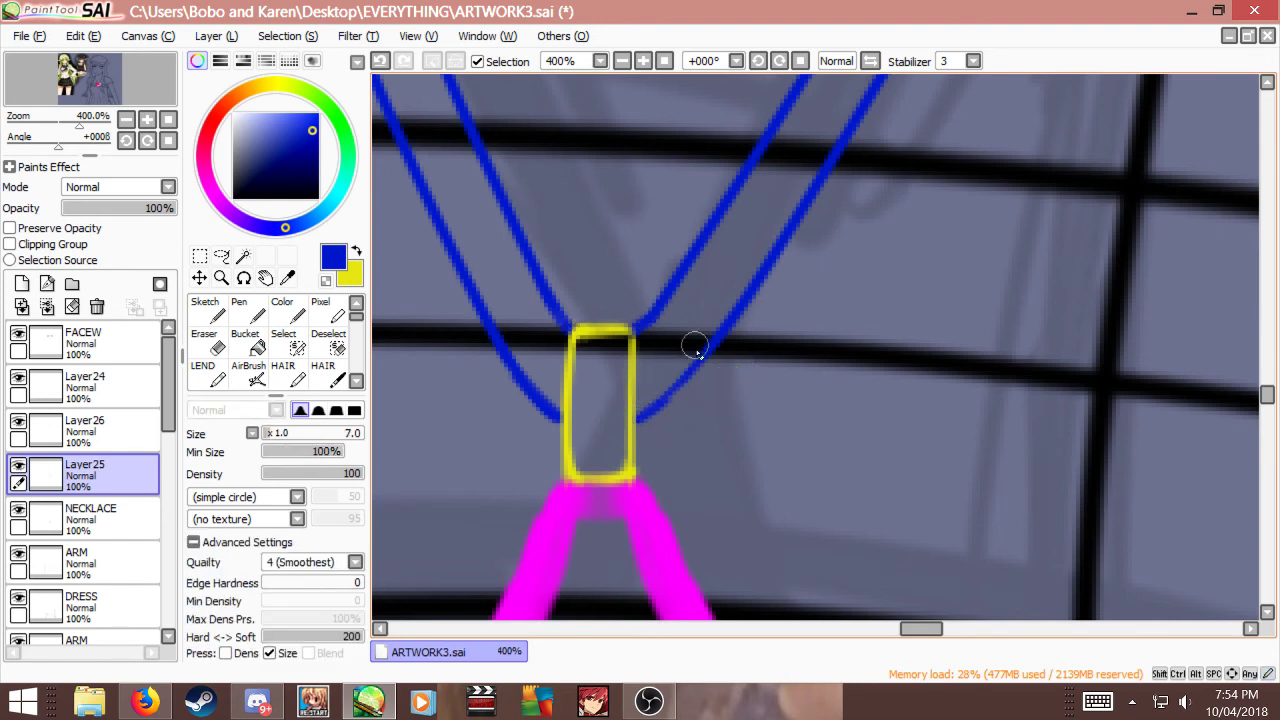
pyautogui.press('e')
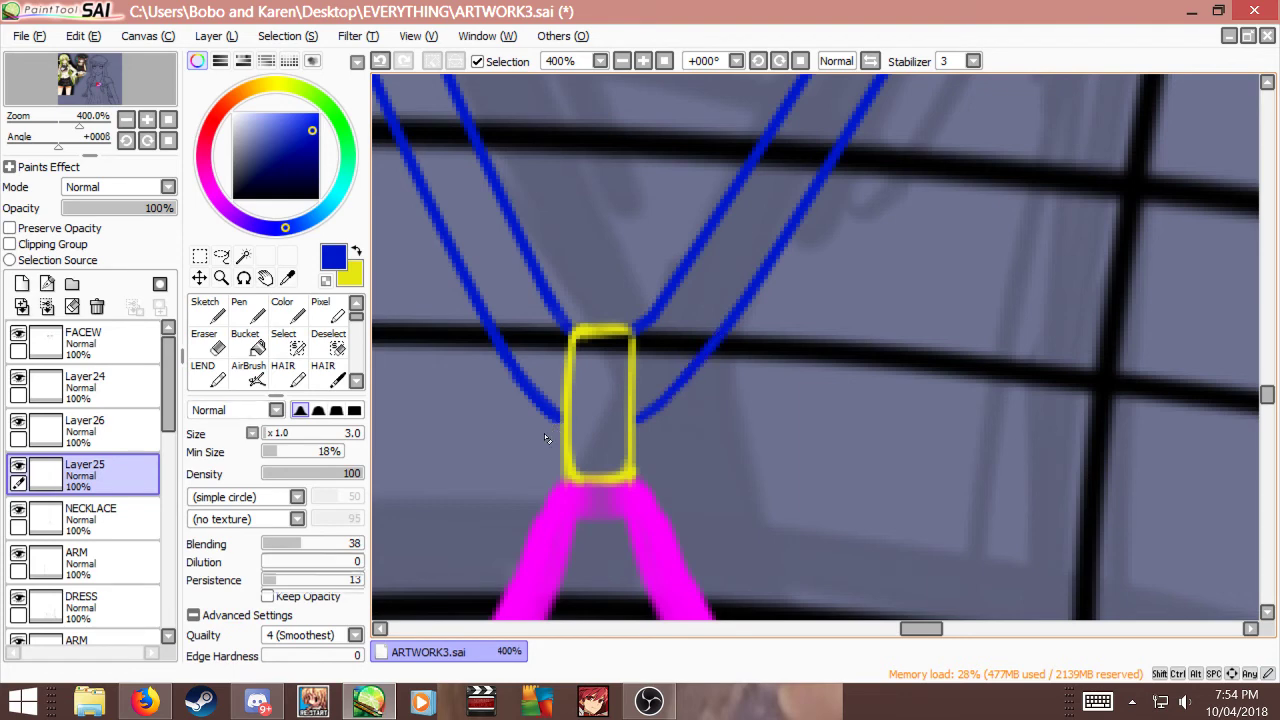
pyautogui.moveTo(556, 416)
pyautogui.mouseDown()
pyautogui.moveTo(531, 417)
pyautogui.moveTo(556, 418)
pyautogui.mouseUp()
pyautogui.press('n')
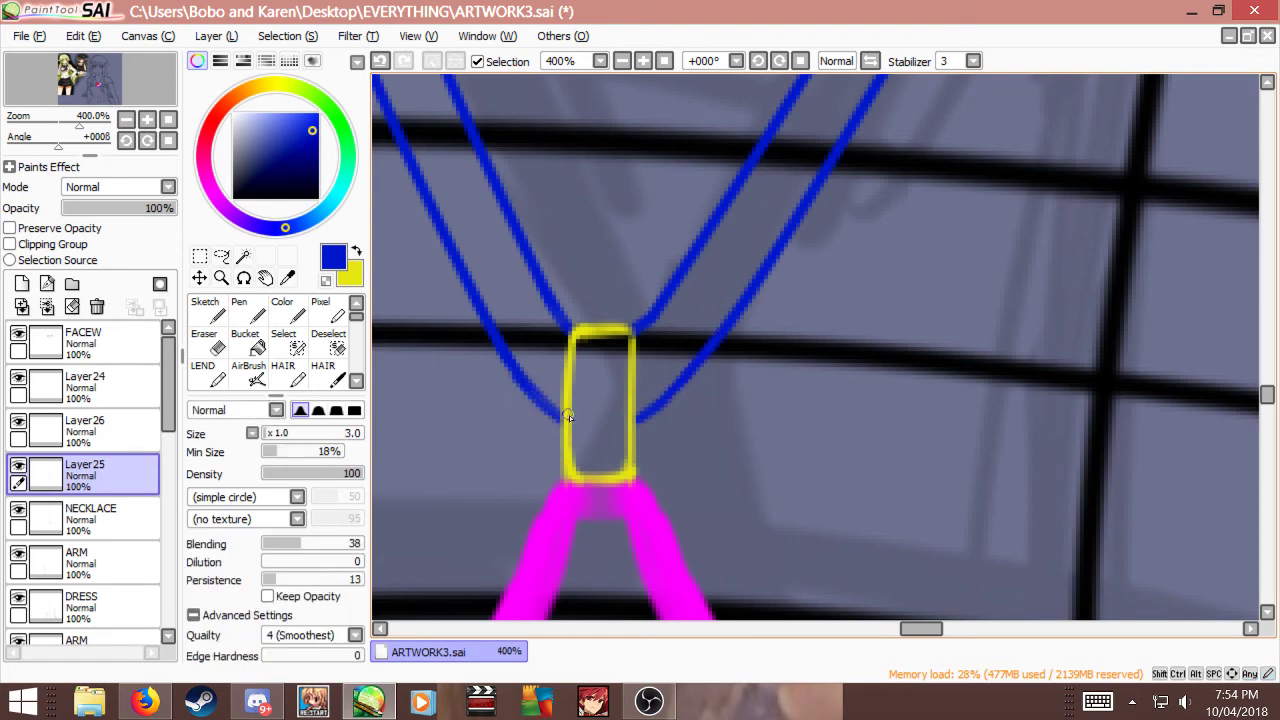
pyautogui.press('e')
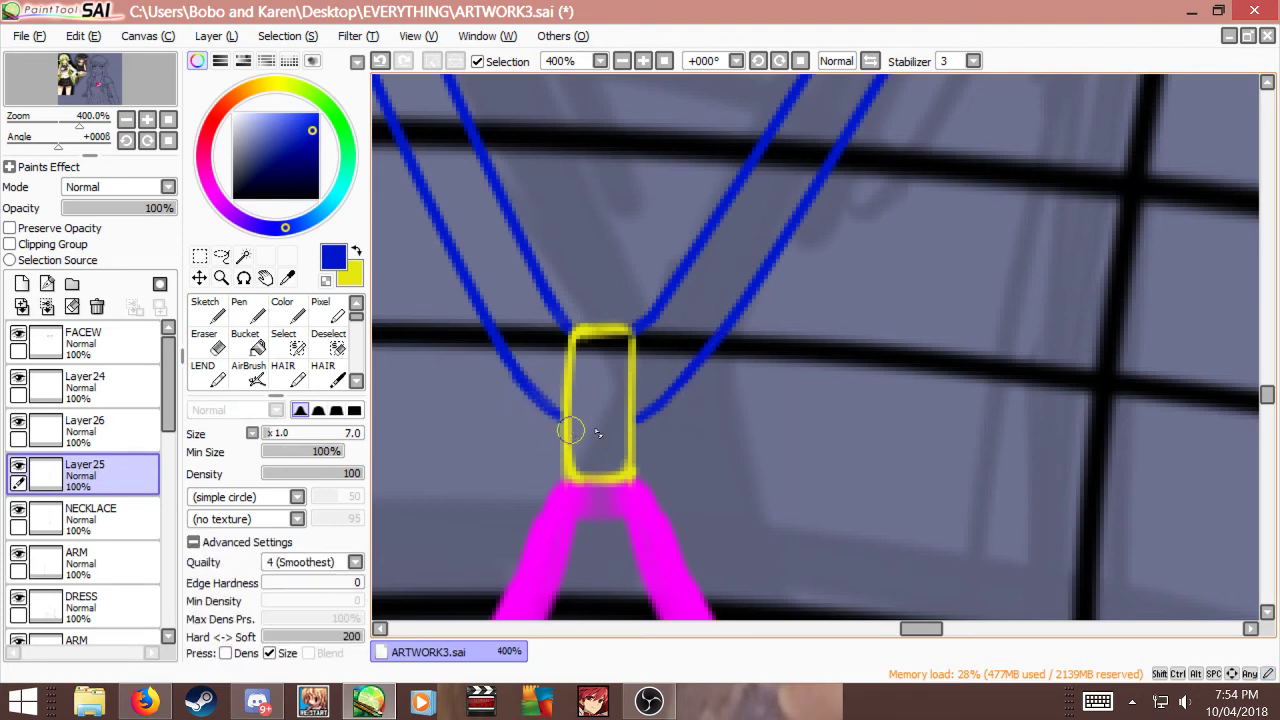
pyautogui.scroll(-2, 674, 331)
# Step: Delete the unused Layer26 above the blue cord layer
pyautogui.click(85, 434)
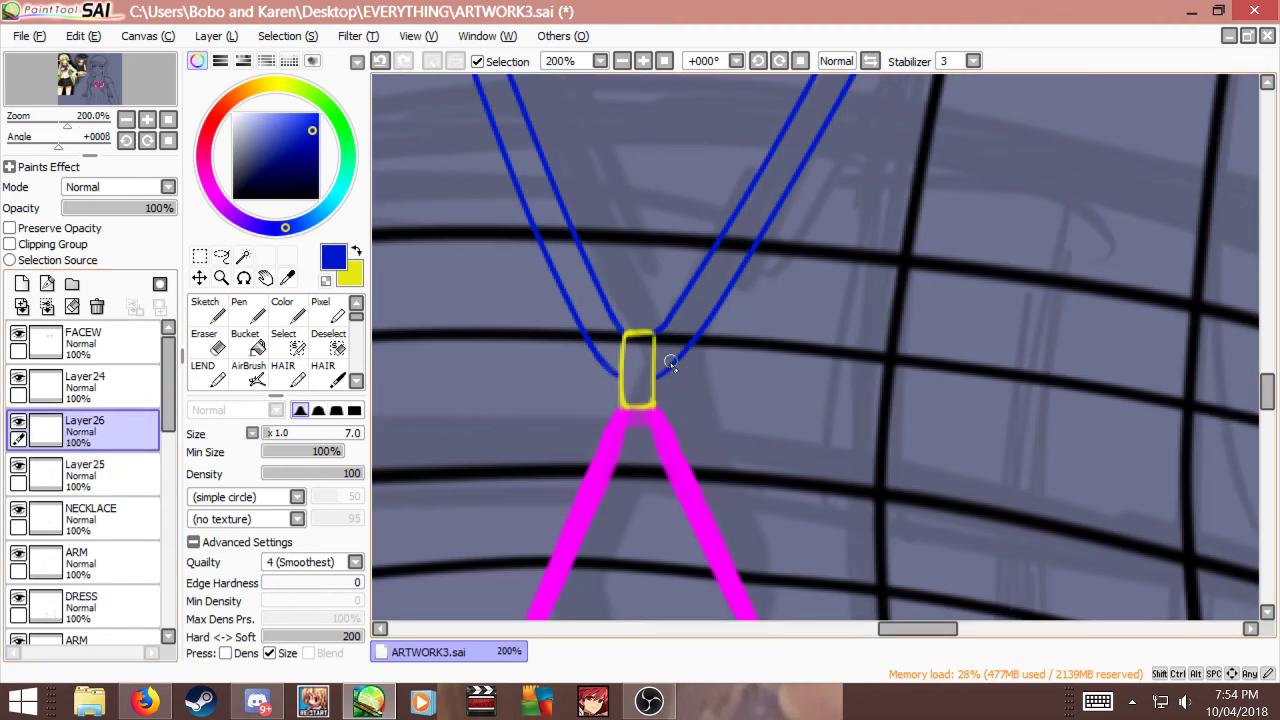
pyautogui.scroll(2, 670, 365)
pyautogui.click(97, 306)
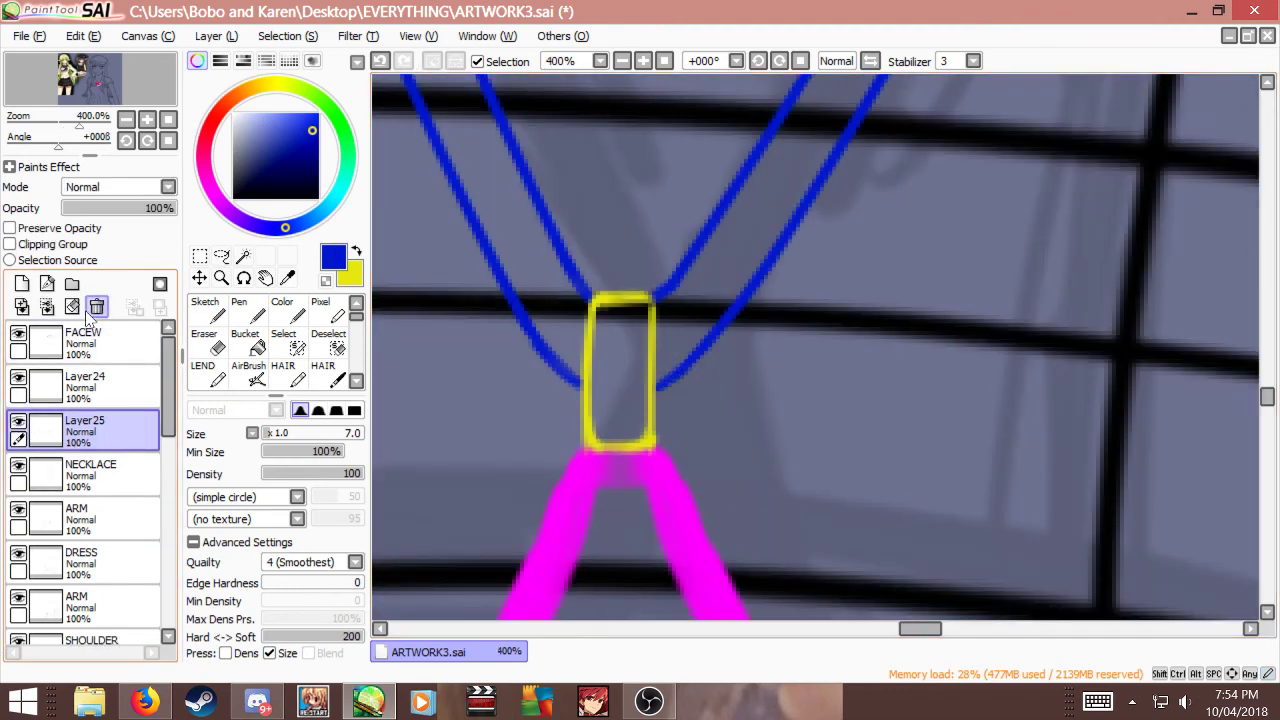
# Step: Thicken and round the bail's outline on Layer24 by tracing around its sides with size 3 yellow strokes
pyautogui.click(90, 386)
pyautogui.press('x')
pyautogui.press('n')
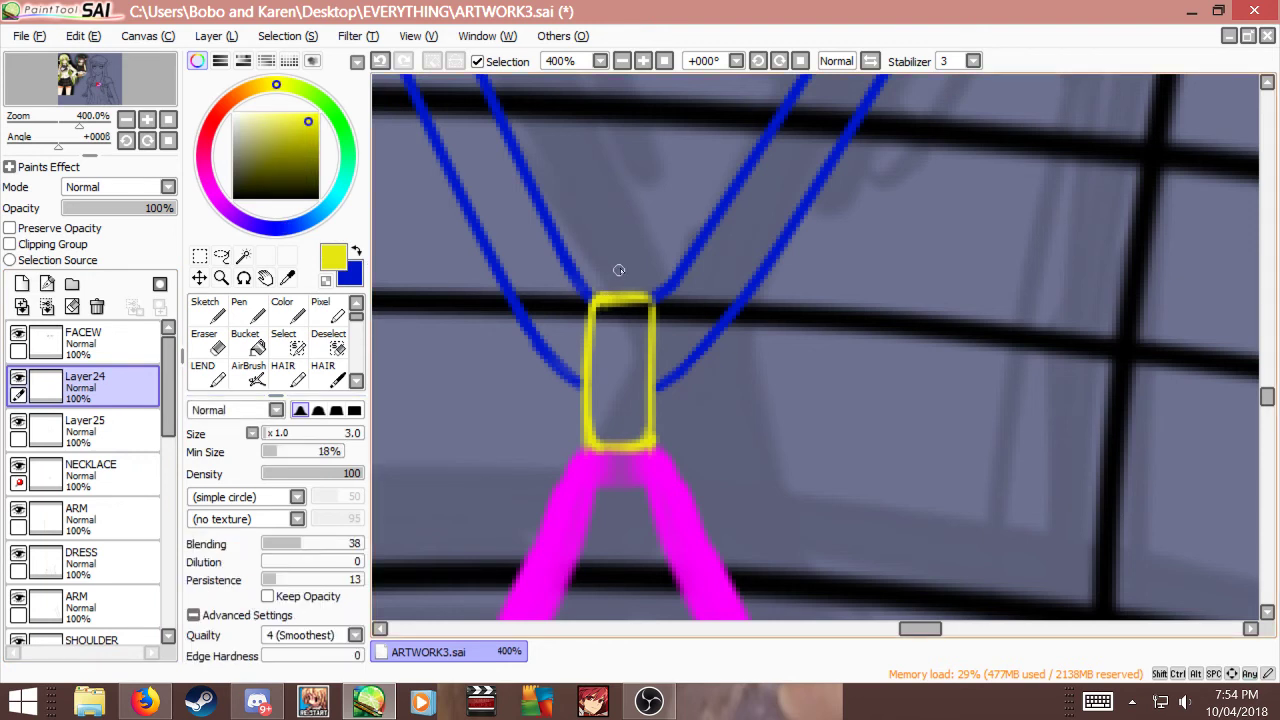
pyautogui.moveTo(586, 356); pyautogui.dragTo(585, 430)
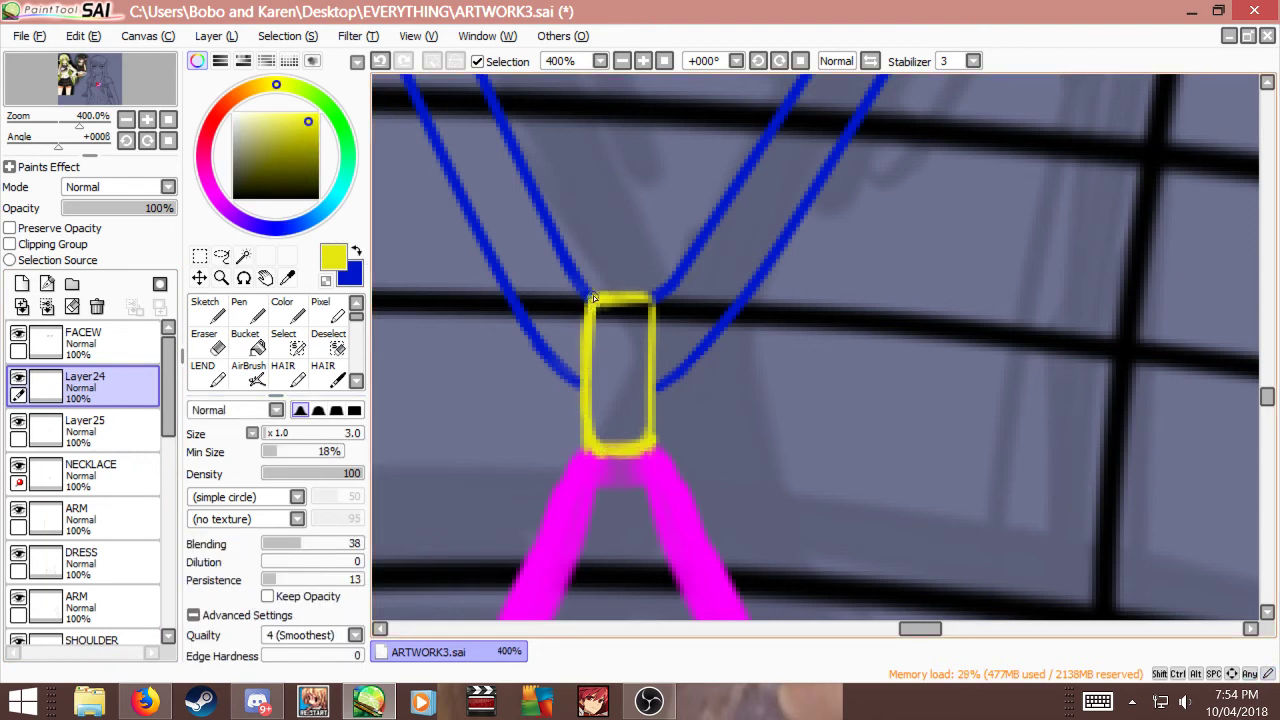
pyautogui.moveTo(593, 298)
pyautogui.mouseDown()
pyautogui.moveTo(651, 304)
pyautogui.moveTo(638, 298)
pyautogui.moveTo(652, 363)
pyautogui.moveTo(654, 313)
pyautogui.moveTo(648, 440)
pyautogui.mouseUp()
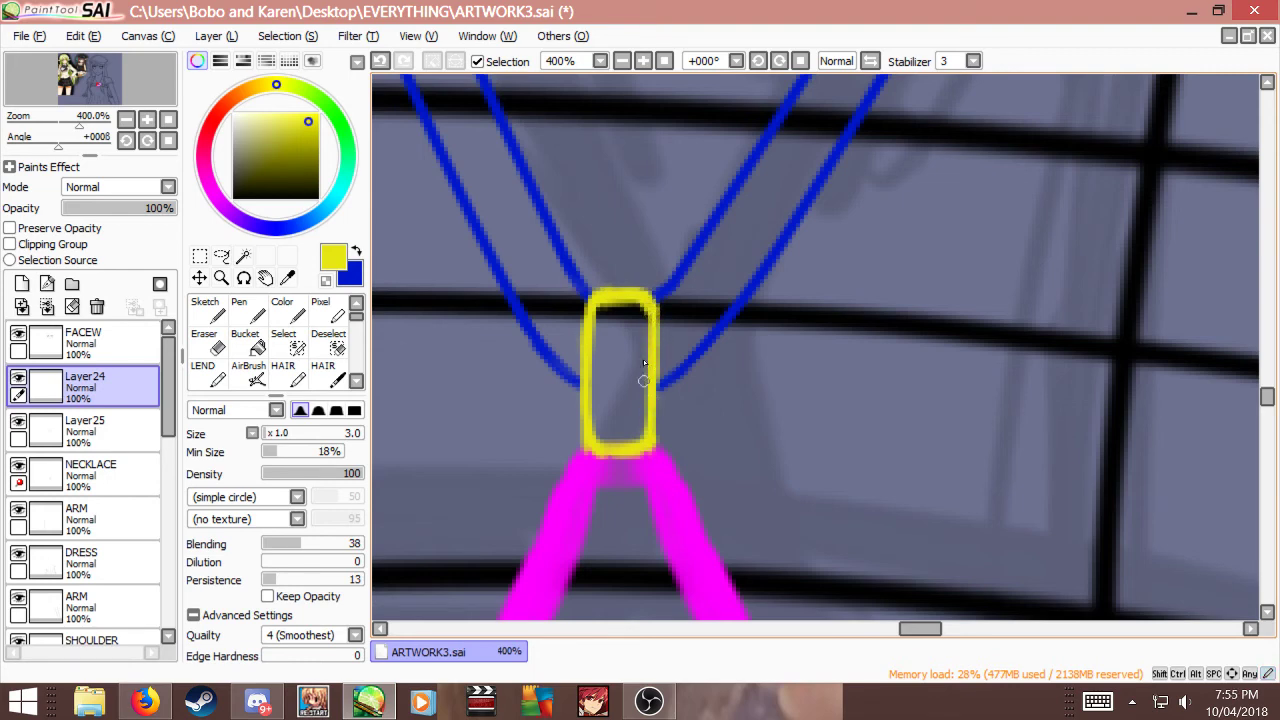
pyautogui.scroll(-4, 644, 365)
pyautogui.scroll(2, 648, 323)
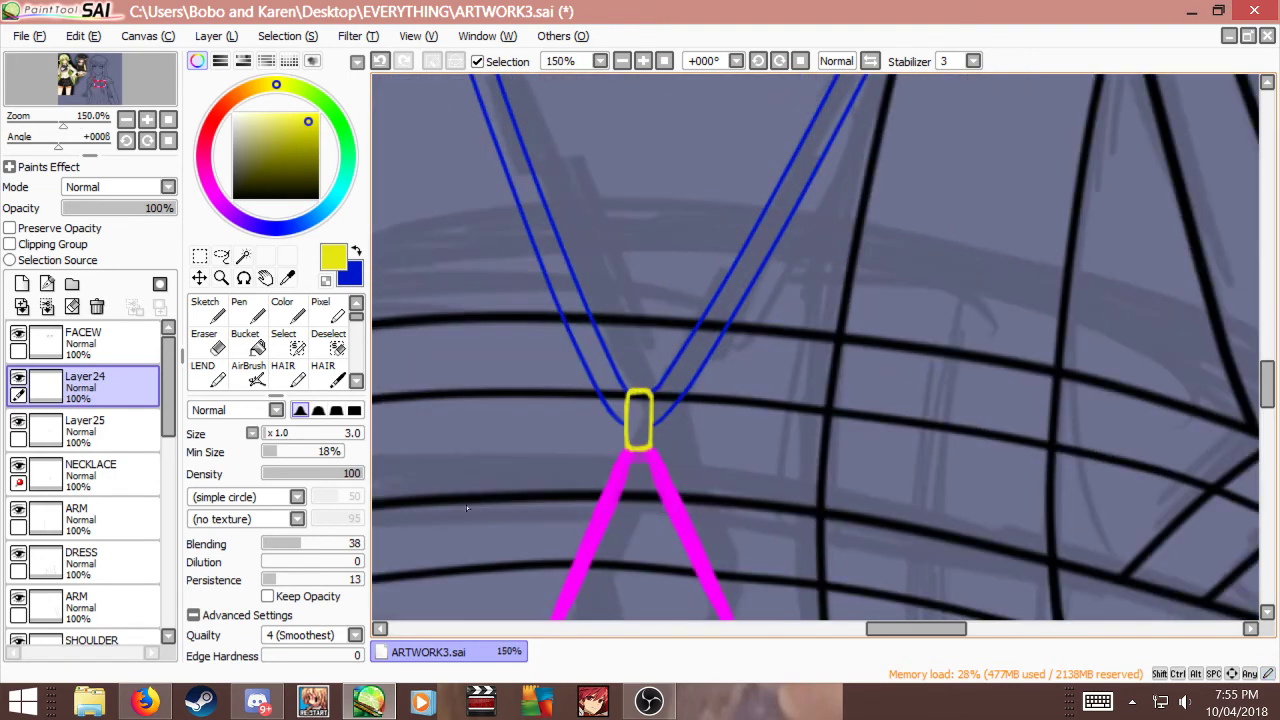
# Step: Hide and show Layer24 and Layer25 in turn to check which necklace parts each one holds
pyautogui.click(40, 430)
pyautogui.click(52, 396)
pyautogui.click(17, 378)
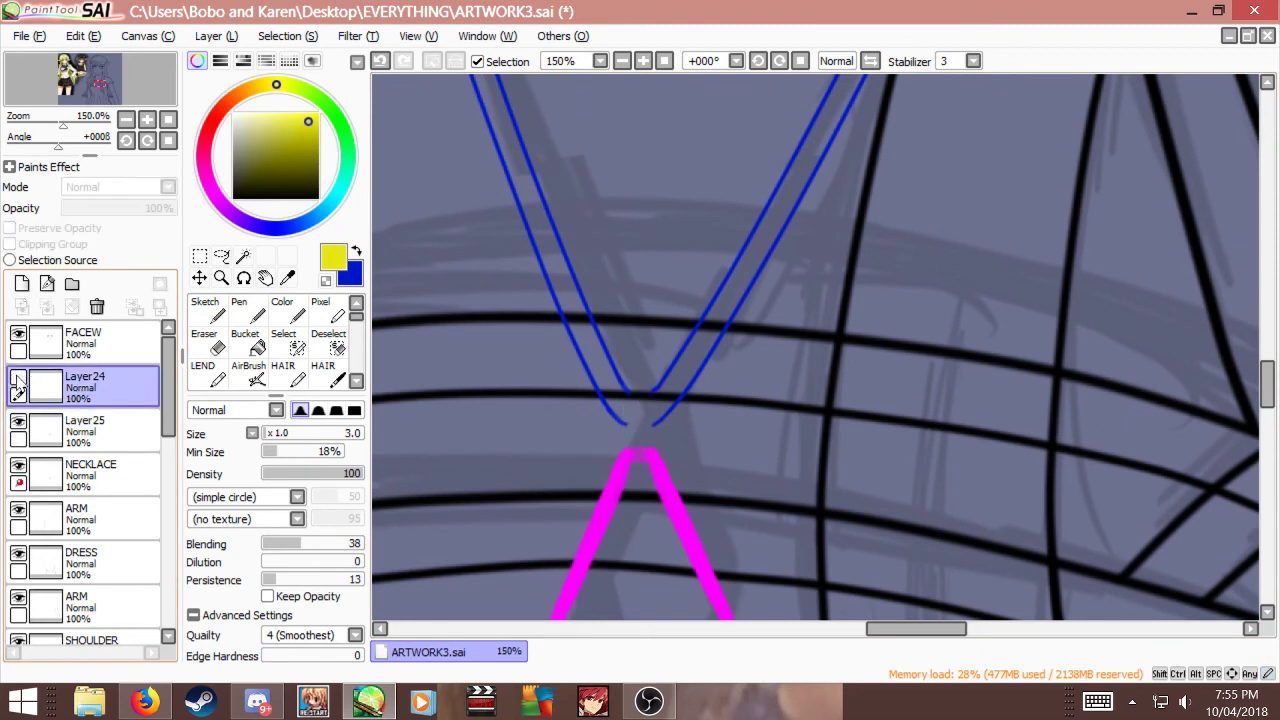
pyautogui.click(17, 378)
pyautogui.click(40, 436)
pyautogui.click(16, 422)
pyautogui.click(18, 422)
pyautogui.click(21, 283)
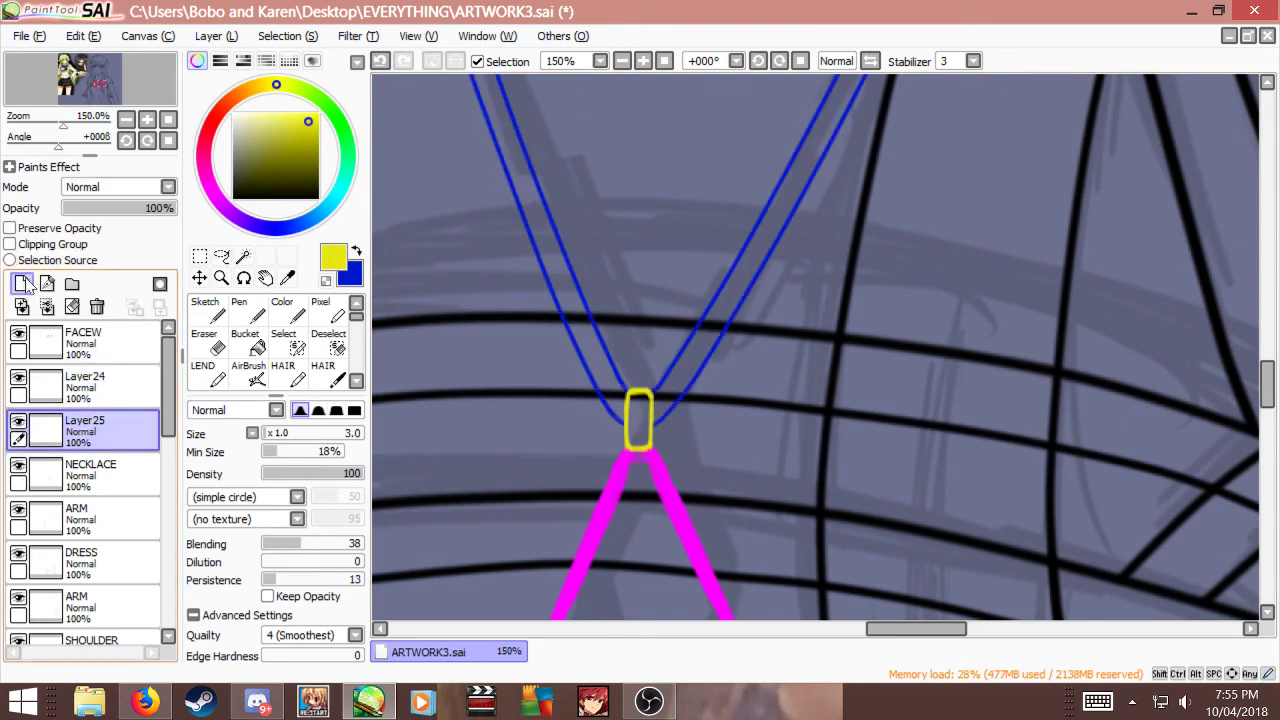
pyautogui.press('x')
pyautogui.click(43, 247)
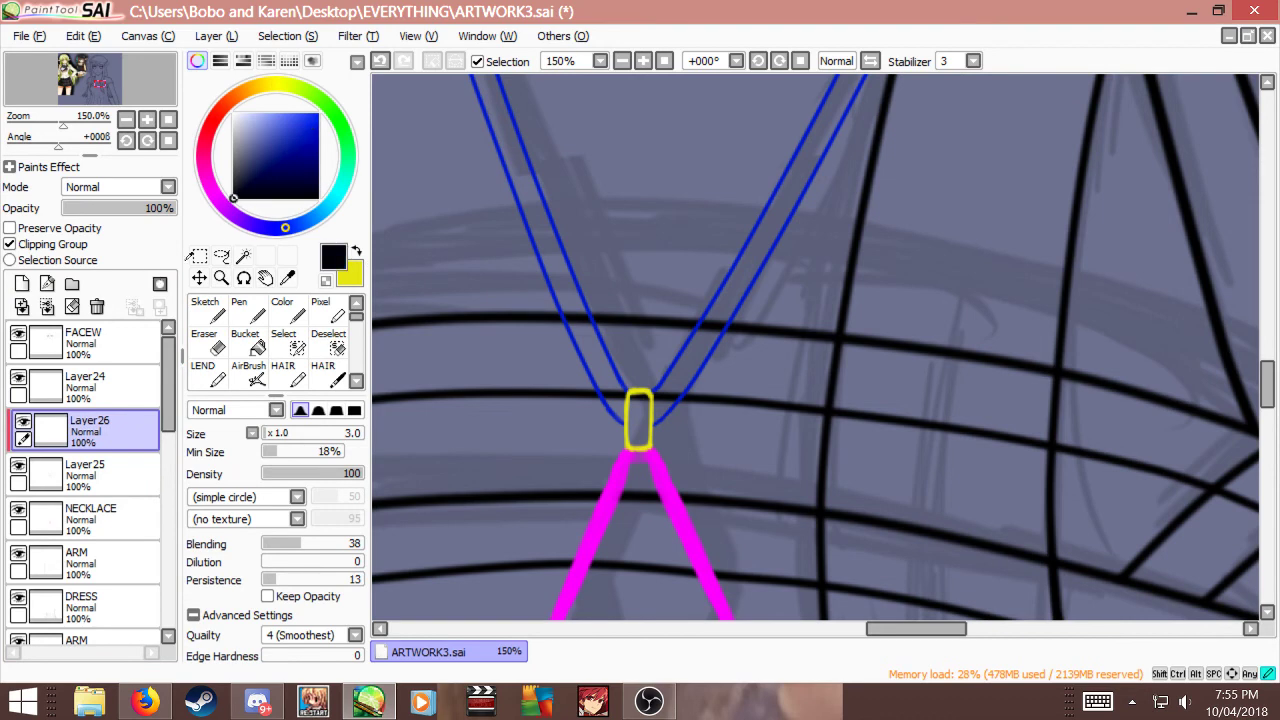
pyautogui.click(233, 197)
pyautogui.scroll(-4, 679, 283)
pyautogui.scroll(3, 679, 283)
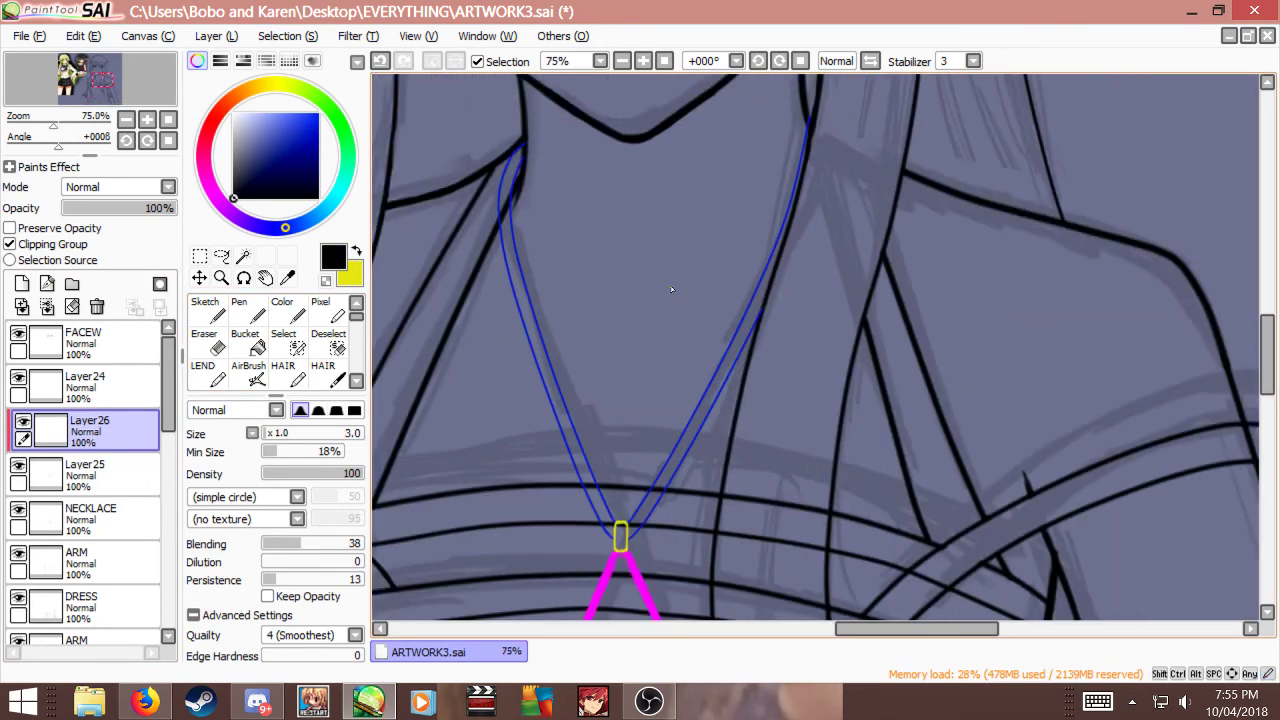
pyautogui.scroll(-3, 671, 289)
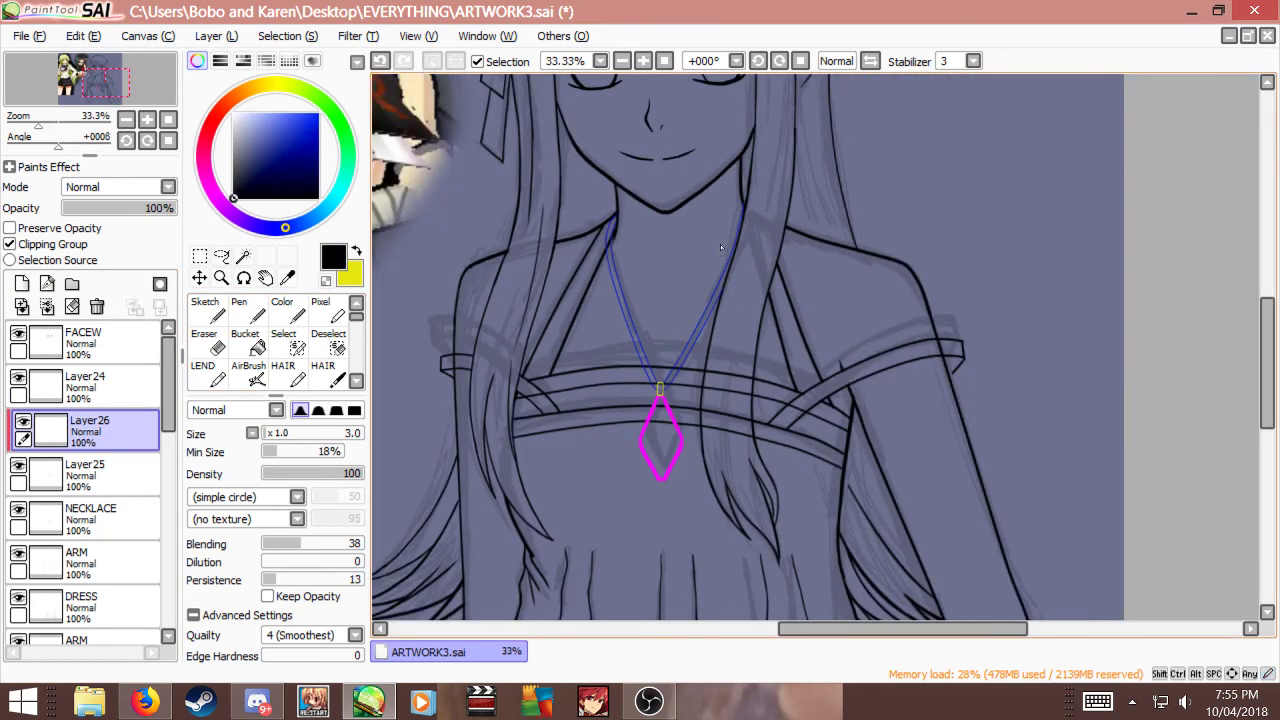
pyautogui.scroll(3, 720, 244)
pyautogui.scroll(-1, 716, 270)
pyautogui.scroll(1, 712, 304)
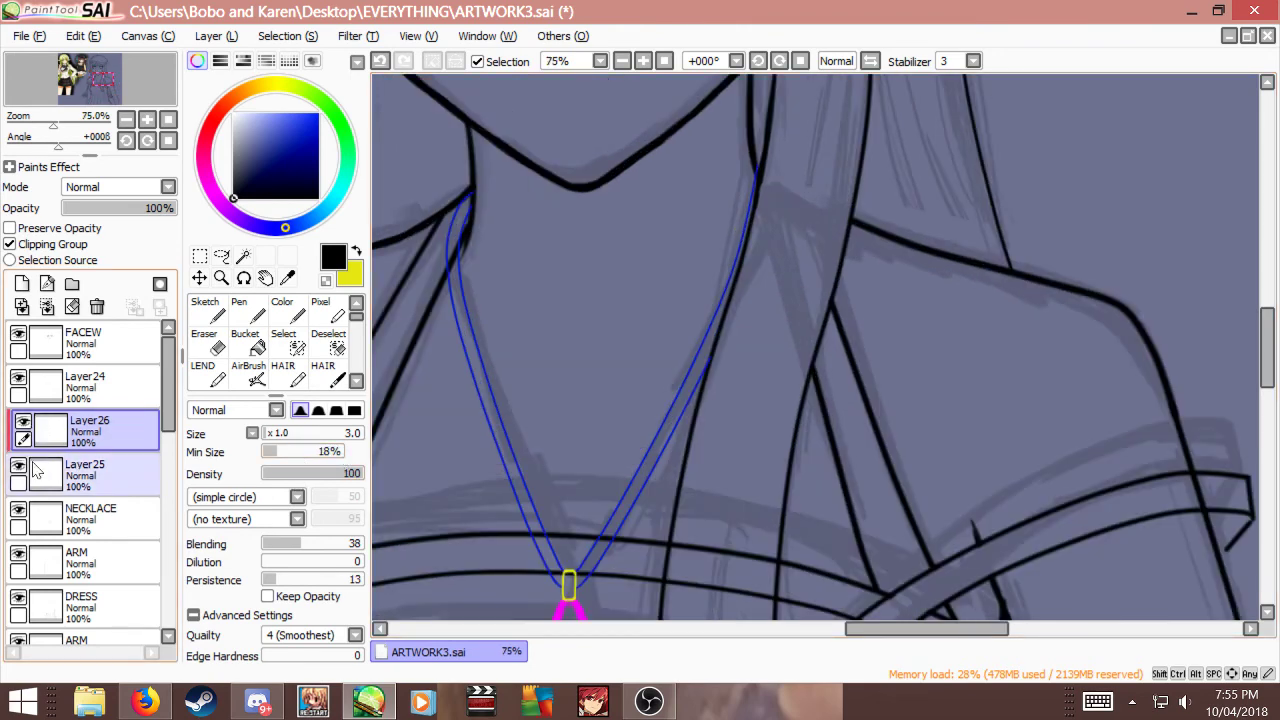
pyautogui.click(98, 306)
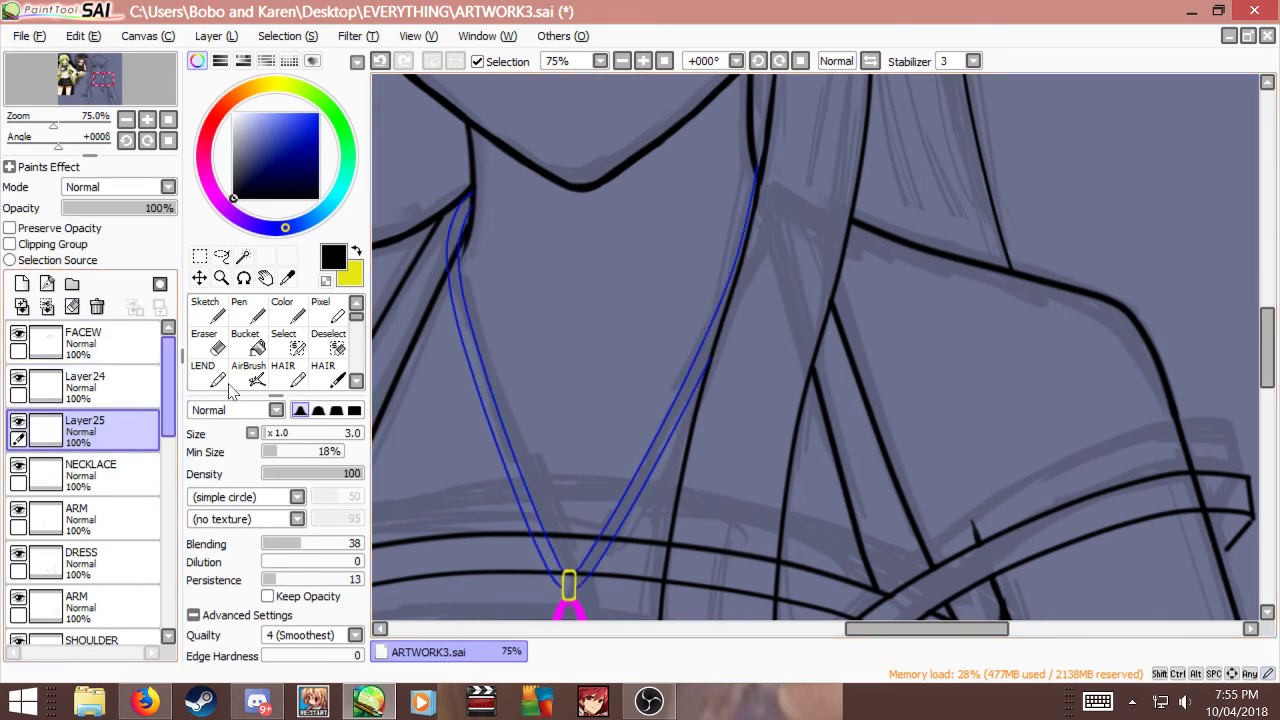
# Step: Erase the upper part of the inner right cord along the neck on Layer25 with a size 70 eraser
pyautogui.press('e')
pyautogui.moveTo(757, 180)
pyautogui.mouseDown()
pyautogui.moveTo(744, 275)
pyautogui.moveTo(733, 266)
pyautogui.moveTo(639, 397)
pyautogui.mouseUp()
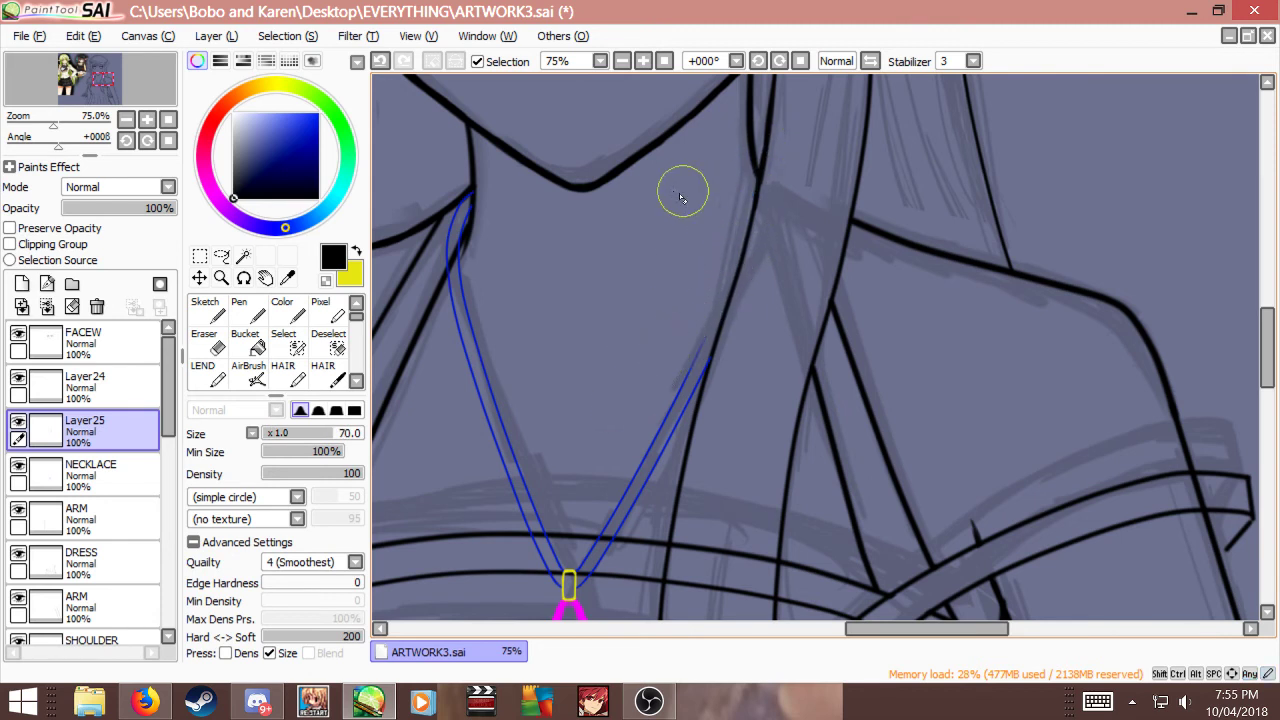
pyautogui.press('b')
# Step: Add a linework layer above Layer25 and draw a size 3 violet-blue curve extending the inner right cord up to the hair strand
pyautogui.press('x')
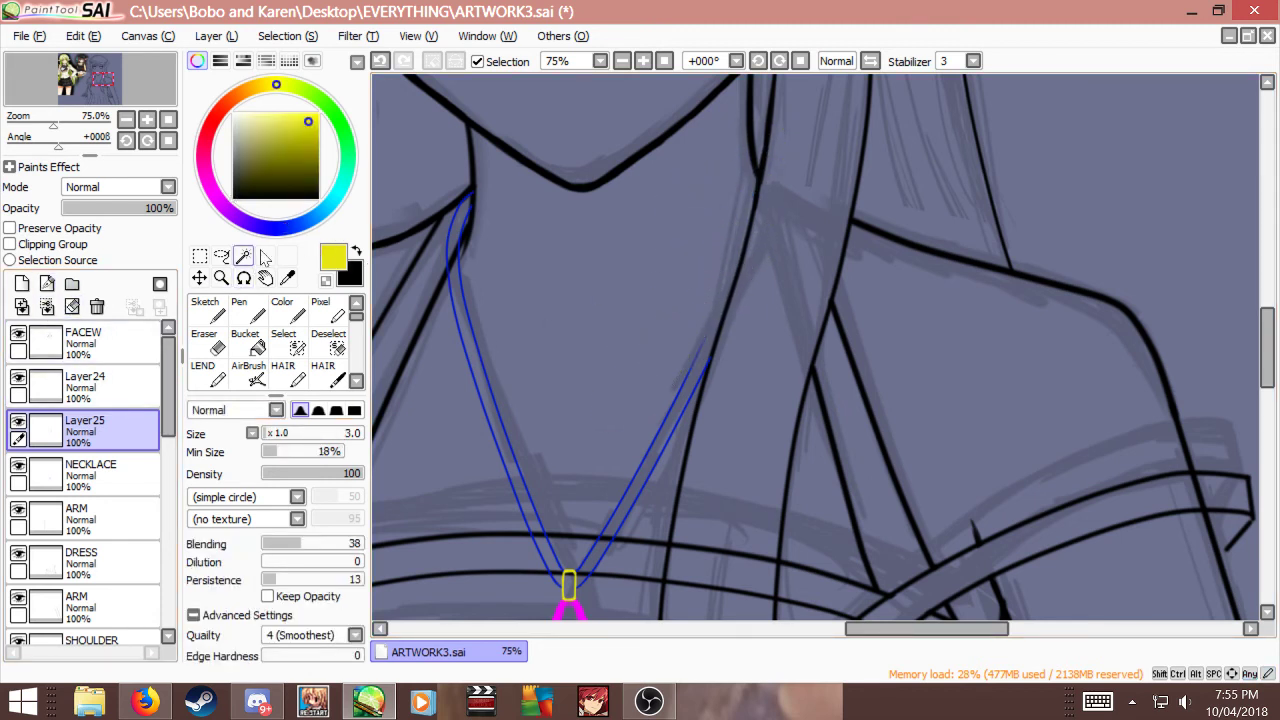
pyautogui.click(287, 277)
pyautogui.scroll(1, 774, 218)
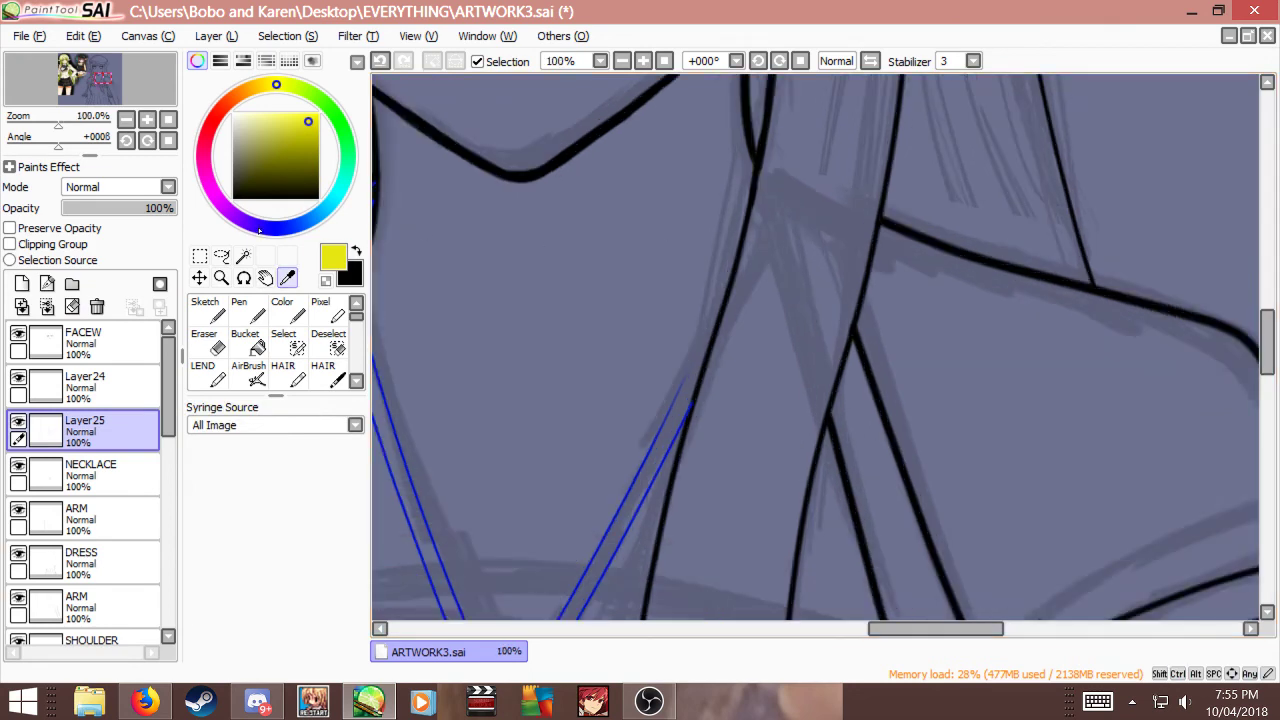
pyautogui.click(259, 231)
pyautogui.click(309, 115)
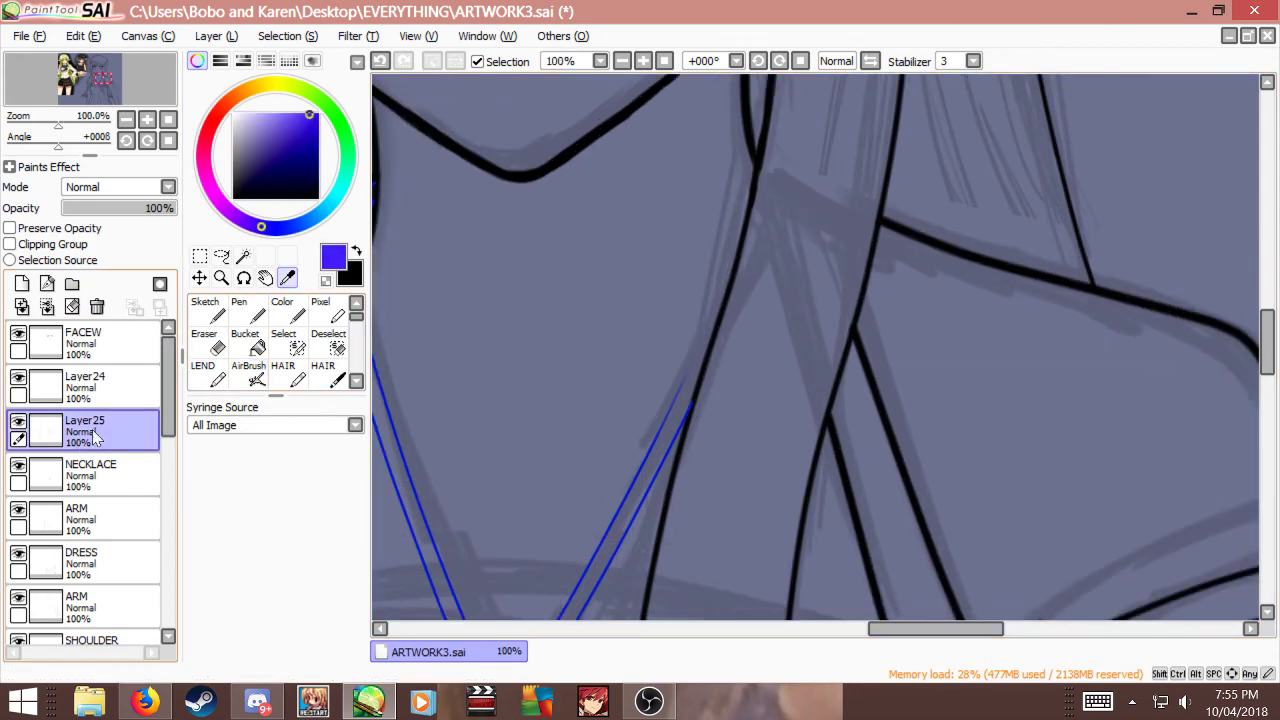
pyautogui.click(47, 283)
pyautogui.scroll(1, 703, 371)
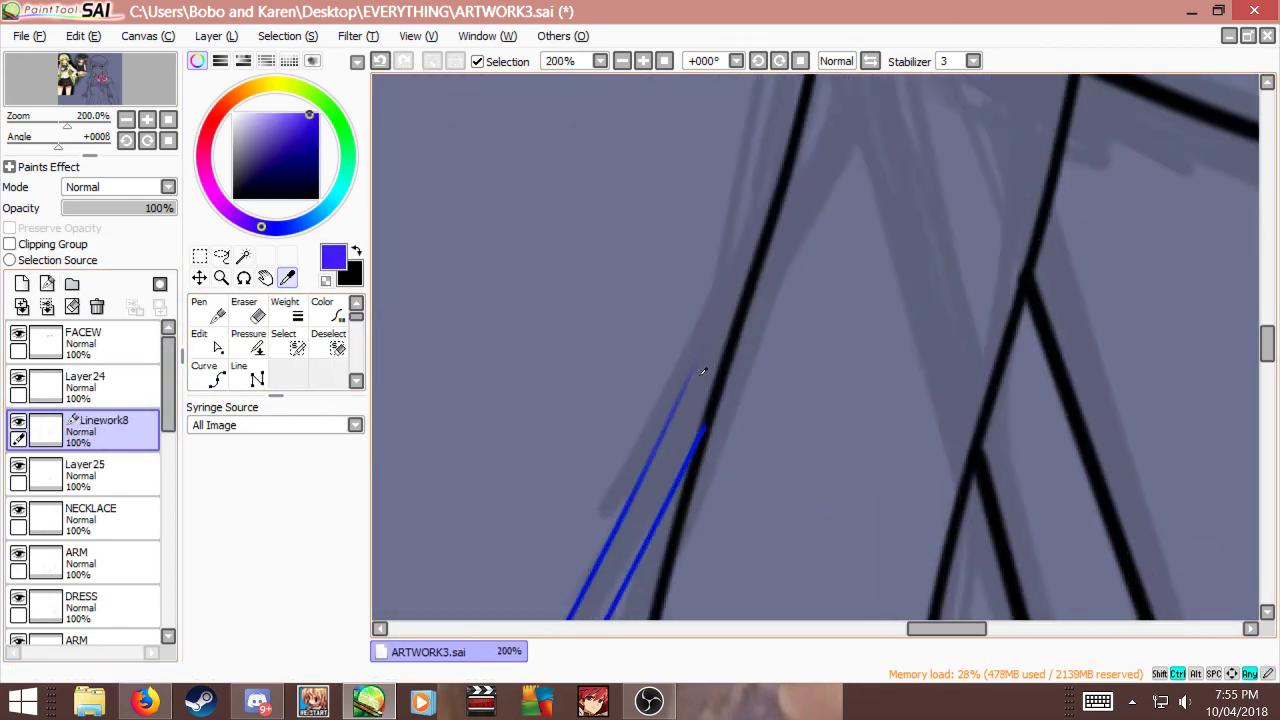
pyautogui.click(208, 374)
pyautogui.click(672, 414)
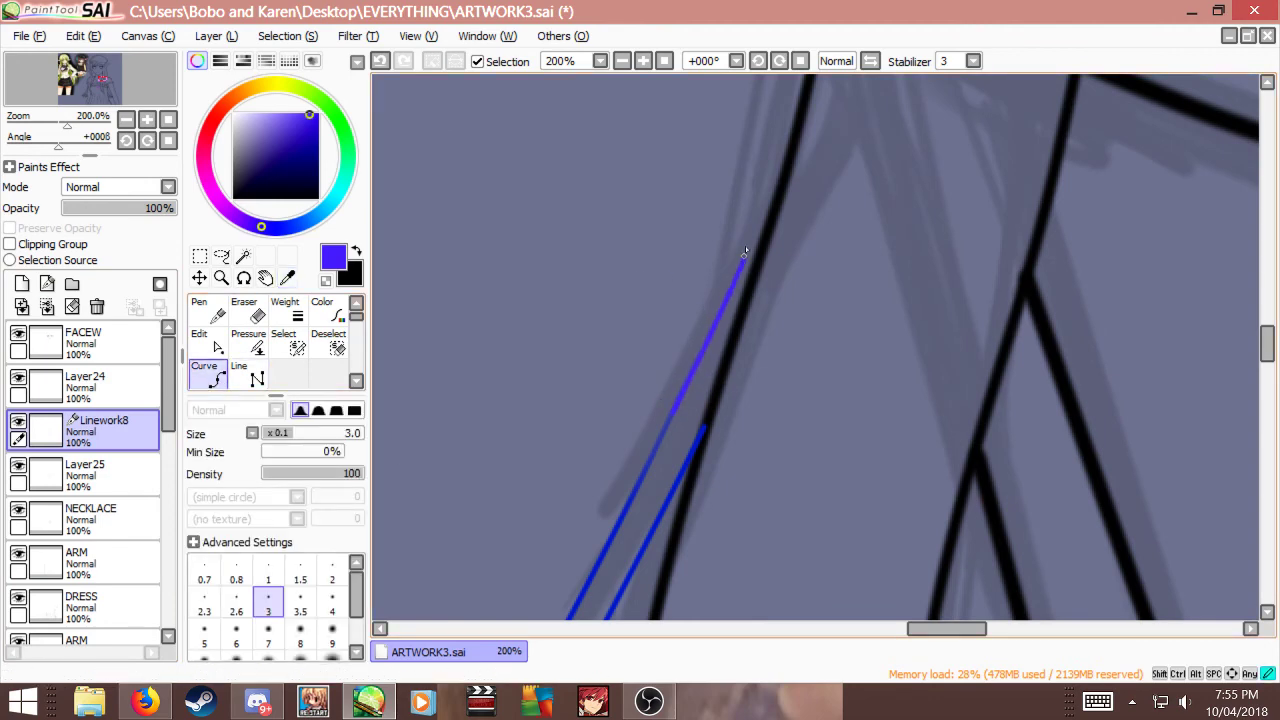
pyautogui.scroll(-2, 740, 315)
pyautogui.scroll(2, 740, 315)
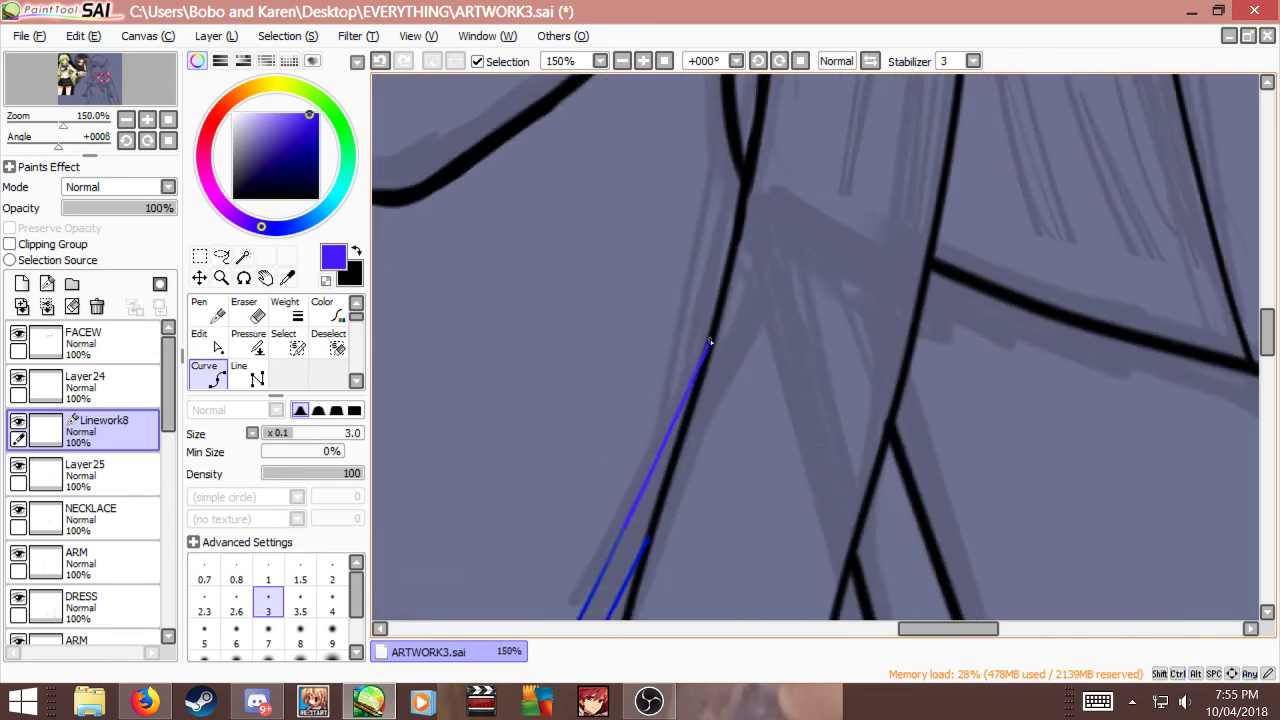
pyautogui.scroll(-2, 752, 250)
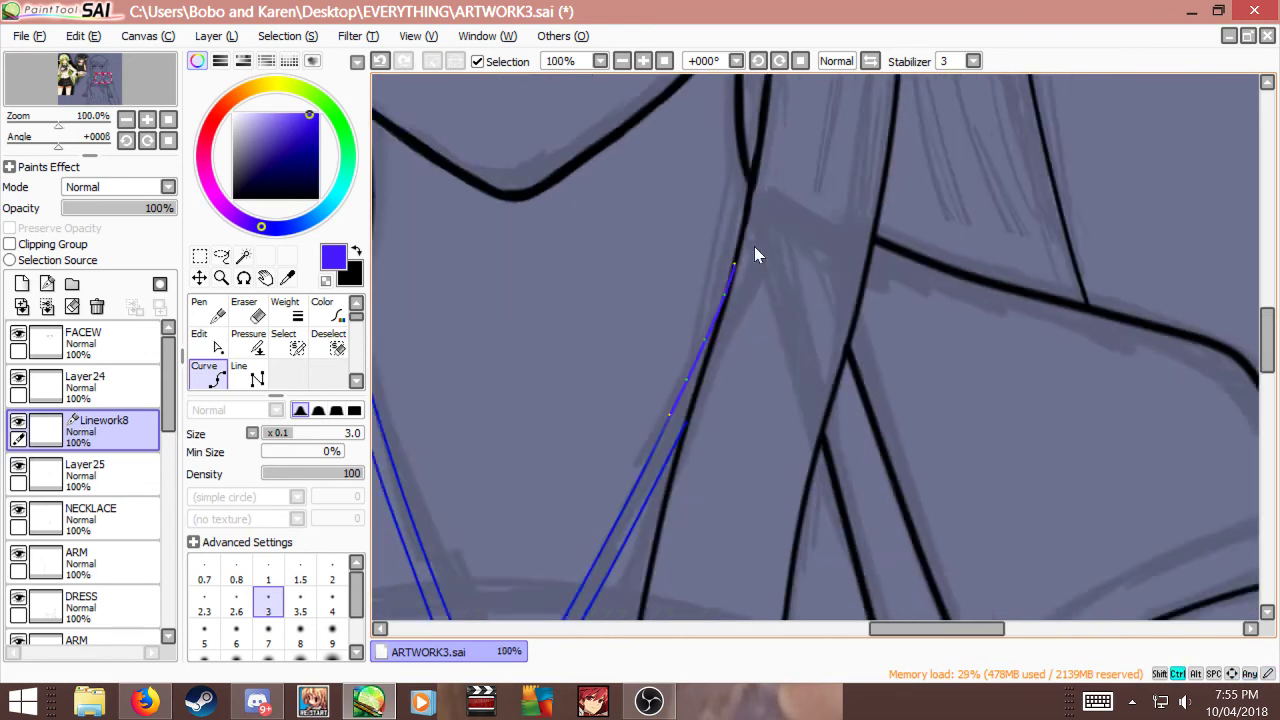
pyautogui.scroll(3, 706, 388)
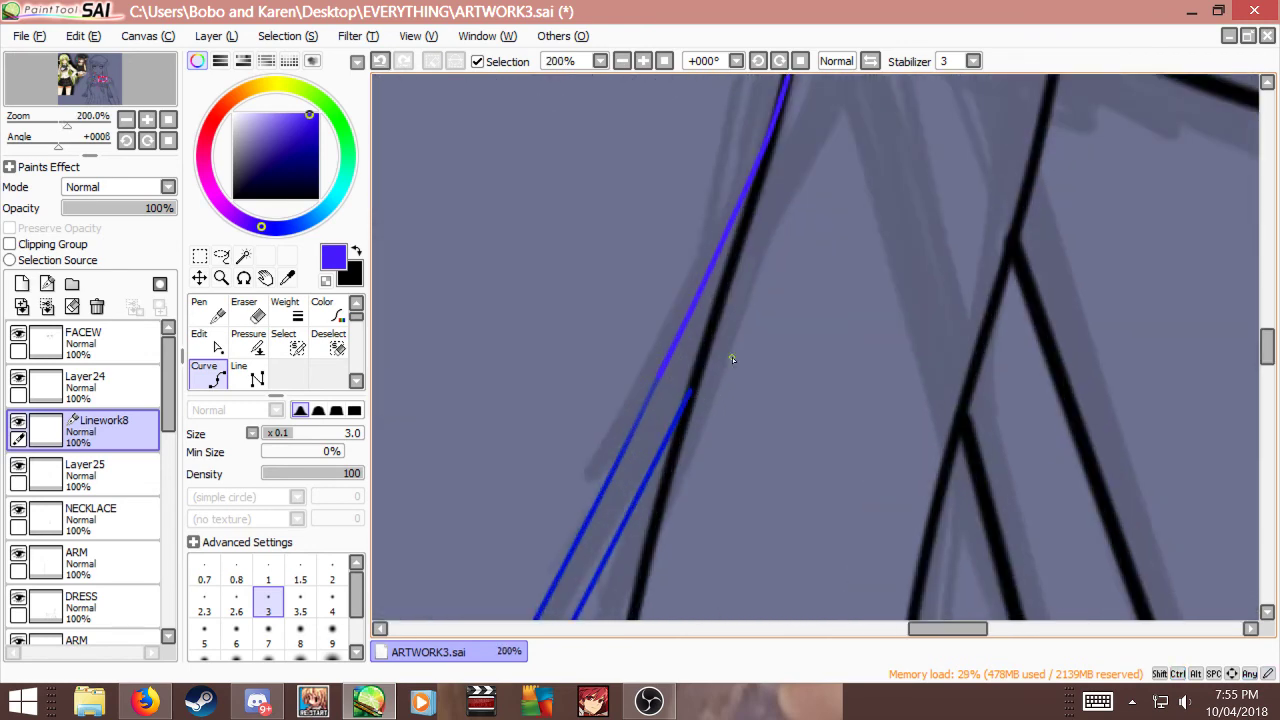
pyautogui.scroll(-3, 757, 340)
# Step: Merge Linework8 down into Layer25, and merge Layer25 down into the NECKLACE layer
pyautogui.click(16, 348)
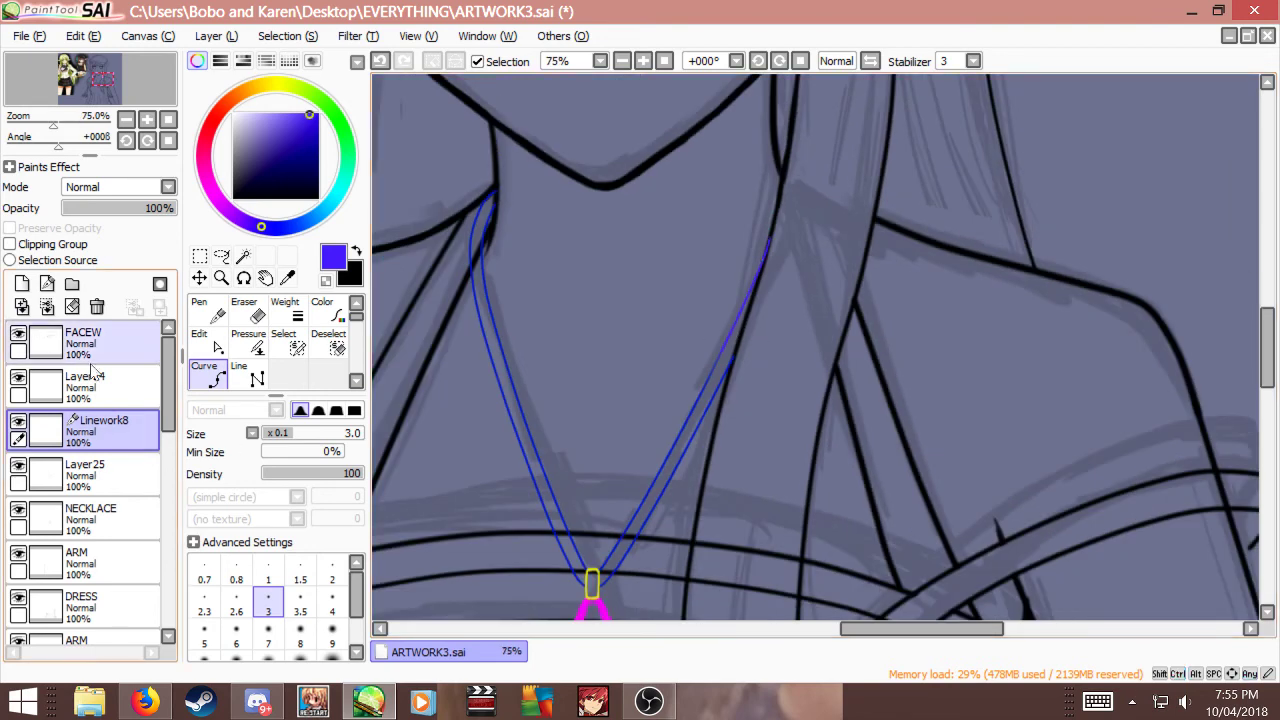
pyautogui.click(90, 474)
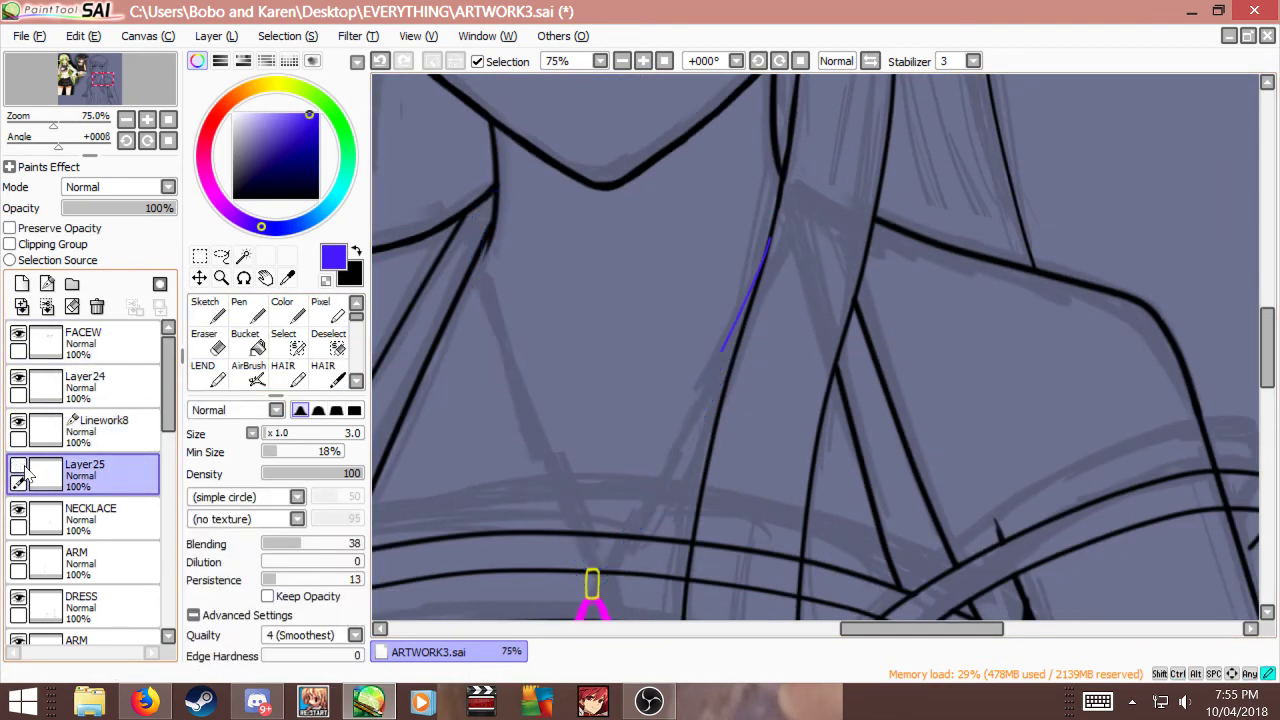
pyautogui.click(90, 428)
pyautogui.click(47, 306)
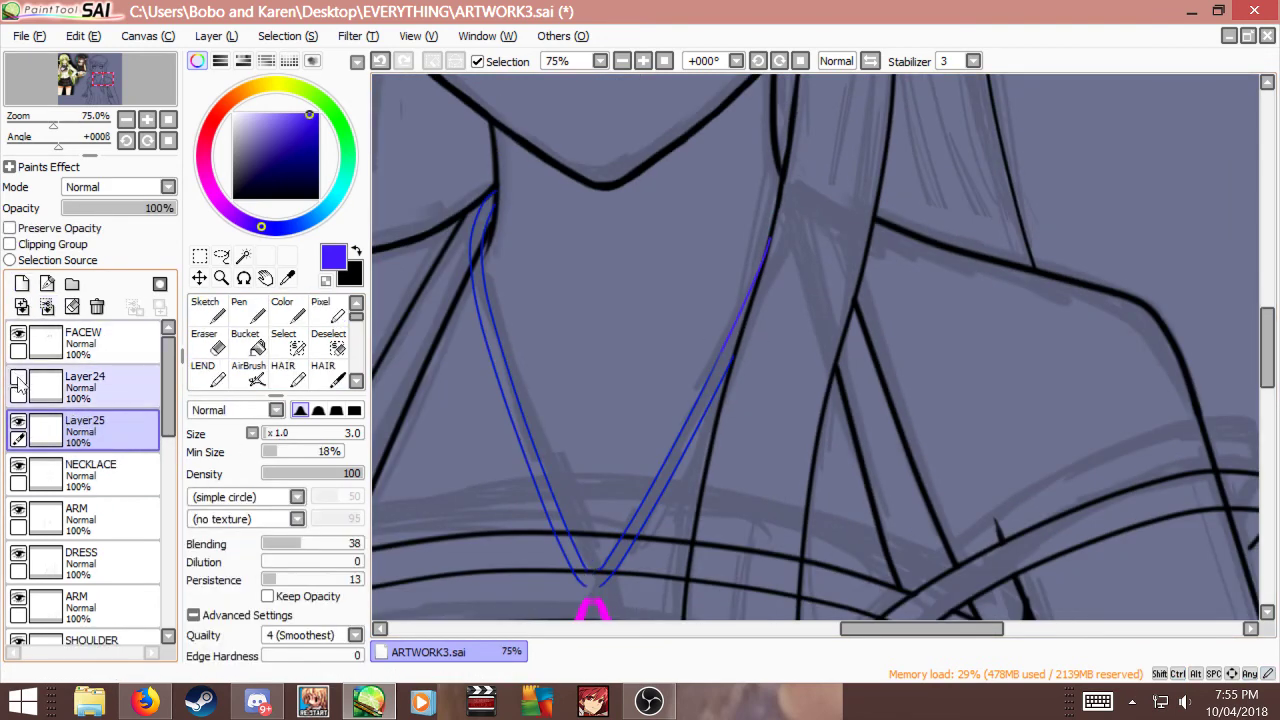
pyautogui.moveTo(657, 377); pyautogui.dragTo(674, 329)
pyautogui.click(47, 306)
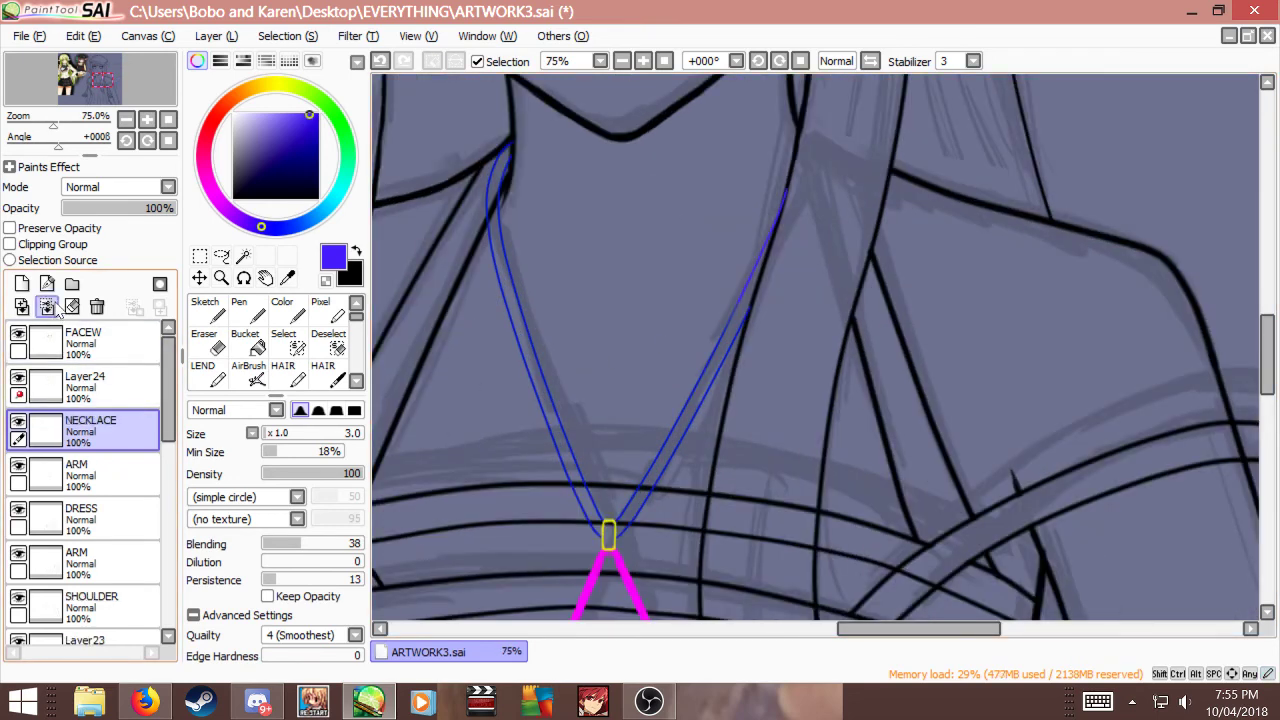
# Step: Undo the merge of Layer25 into NECKLACE, and merge Layer24 down into Layer25 instead
pyautogui.click(22, 421)
pyautogui.click(22, 421)
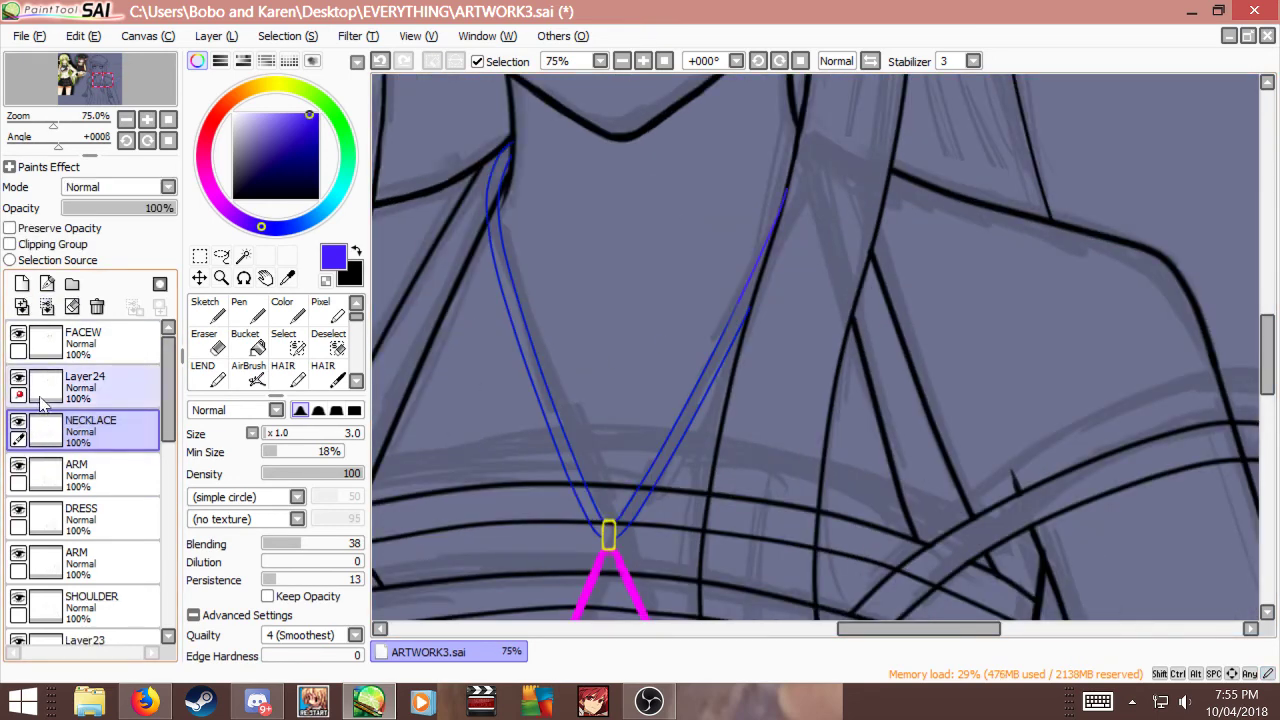
pyautogui.hotkey('ctrl', 'z')
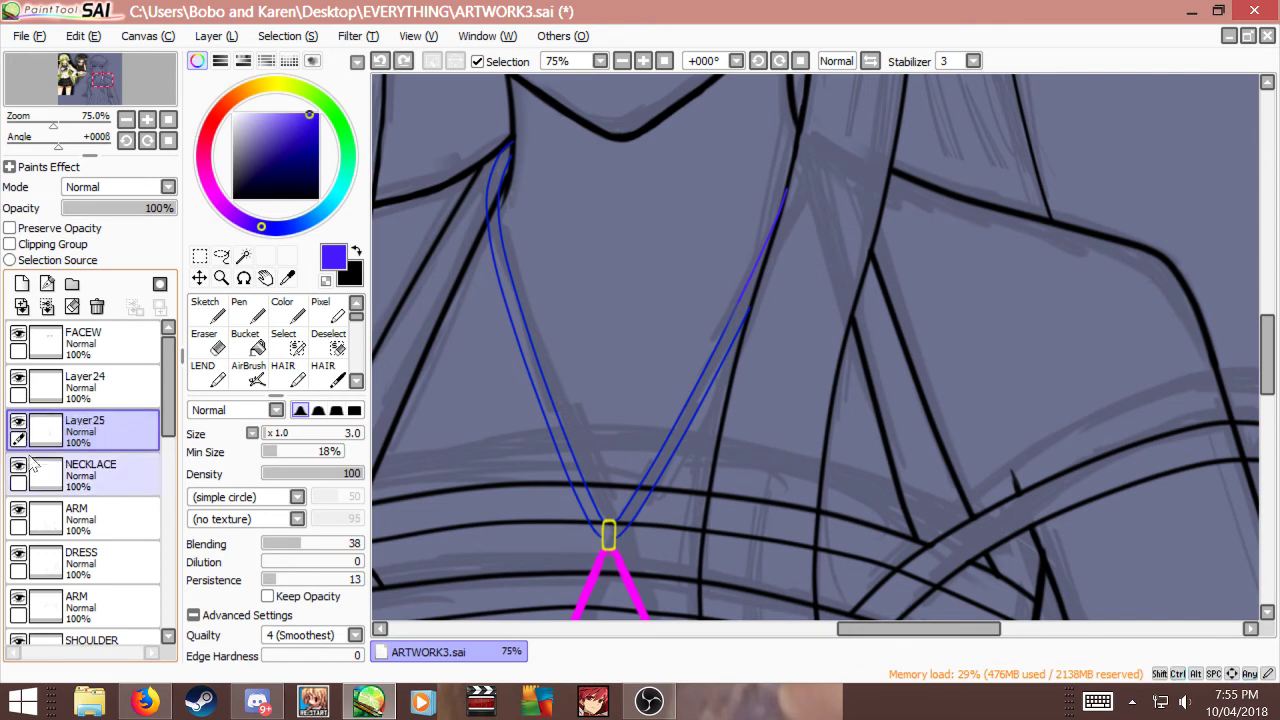
pyautogui.click(19, 377)
pyautogui.click(82, 390)
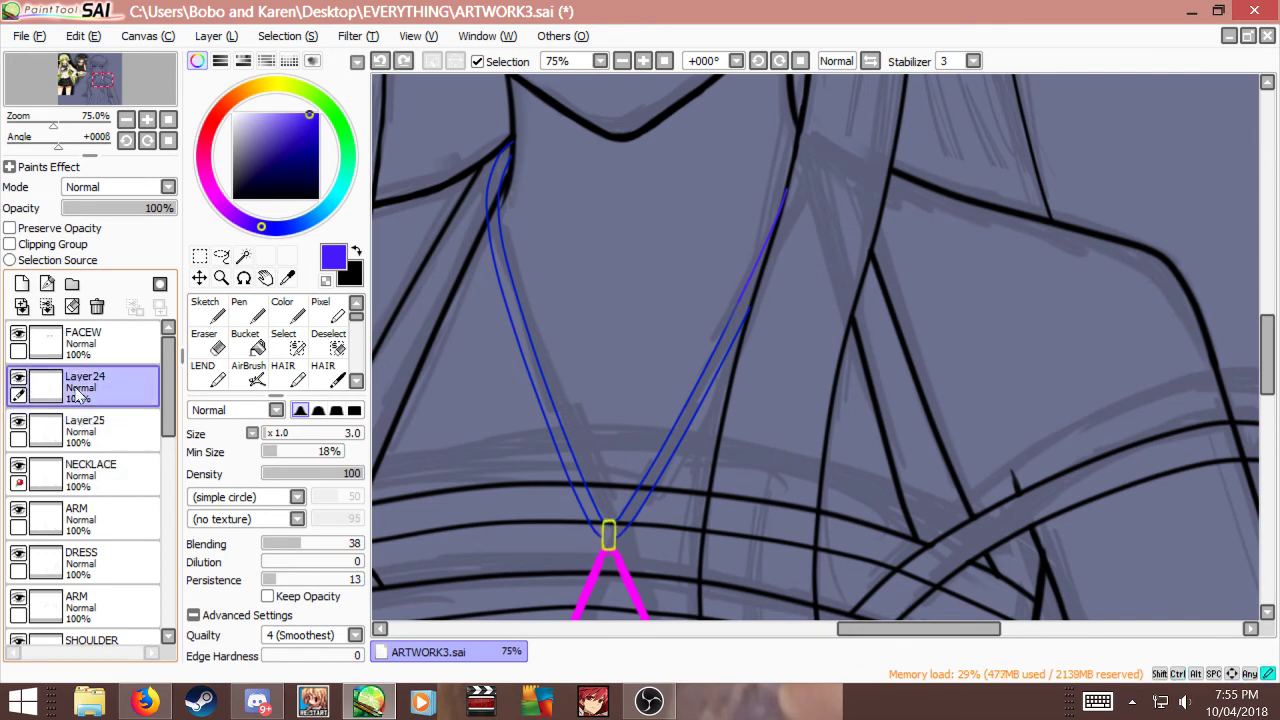
pyautogui.click(46, 306)
# Step: Recolour the necklace's cords and bail black on a new clipped layer with a size 300 brush, and merge it down into Layer25
pyautogui.click(22, 283)
pyautogui.click(46, 248)
pyautogui.press('x')
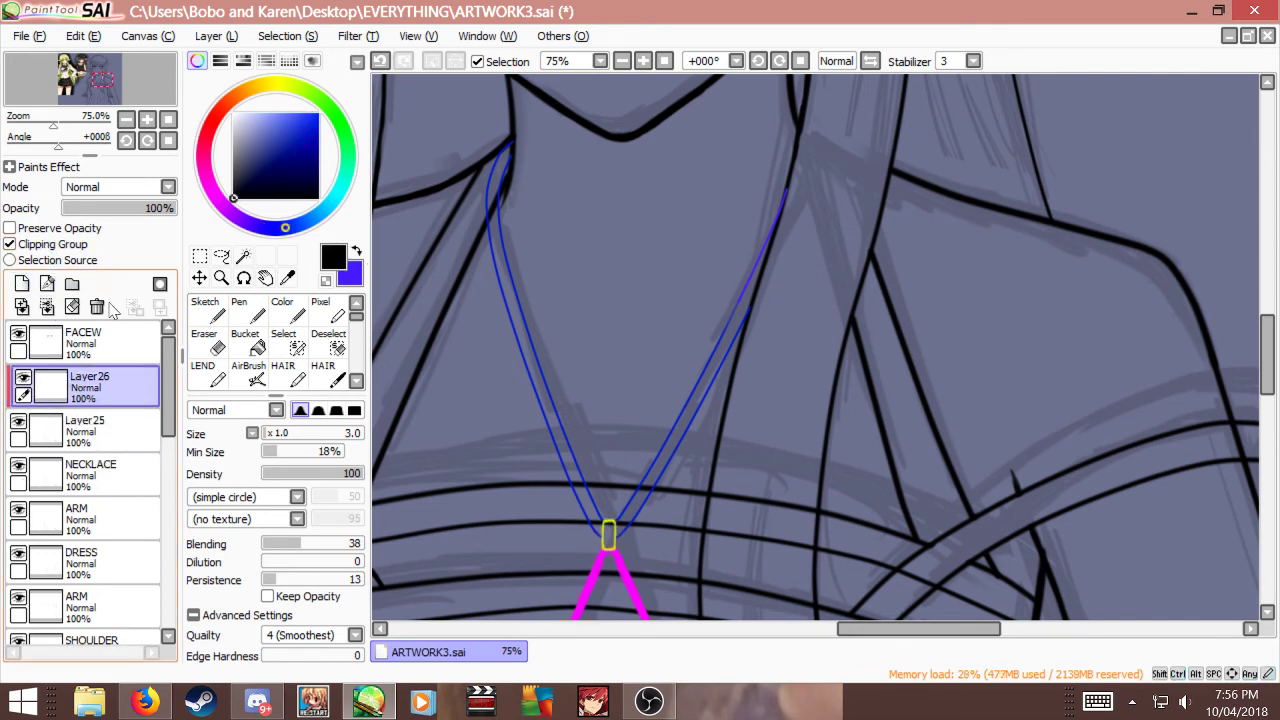
pyautogui.press(']')
pyautogui.press(']')
pyautogui.press(']')
pyautogui.press(']')
pyautogui.press(']')
pyautogui.press(']')
pyautogui.press(']')
pyautogui.press(']')
pyautogui.press(']')
pyautogui.press(']')
pyautogui.press(']')
pyautogui.press(']')
pyautogui.press(']')
pyautogui.press(']')
pyautogui.press(']')
pyautogui.press(']')
pyautogui.press(']')
pyautogui.press(']')
pyautogui.press(']')
pyautogui.press(']')
pyautogui.moveTo(514, 135)
pyautogui.mouseDown()
pyautogui.moveTo(532, 300)
pyautogui.moveTo(589, 475)
pyautogui.moveTo(665, 474)
pyautogui.moveTo(802, 212)
pyautogui.moveTo(860, 209)
pyautogui.mouseUp()
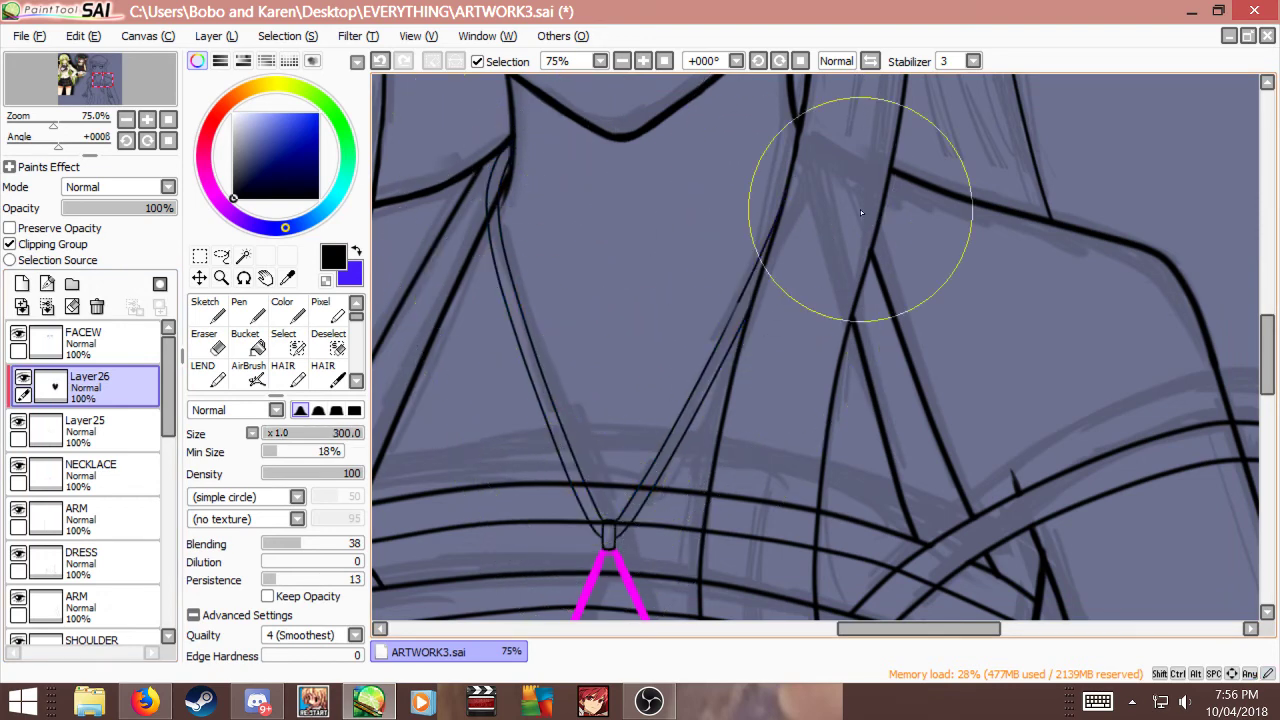
pyautogui.scroll(-2, 757, 194)
pyautogui.scroll(1, 714, 228)
pyautogui.scroll(-1, 714, 228)
pyautogui.scroll(2, 644, 289)
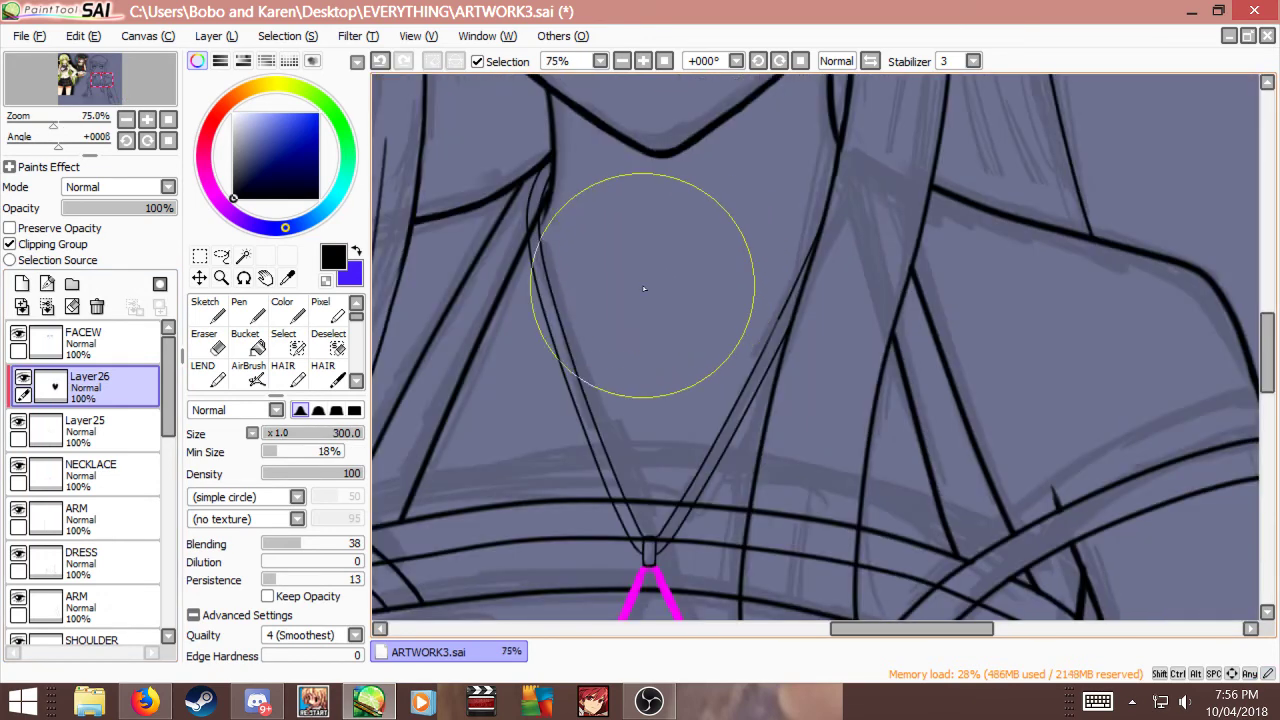
pyautogui.click(46, 306)
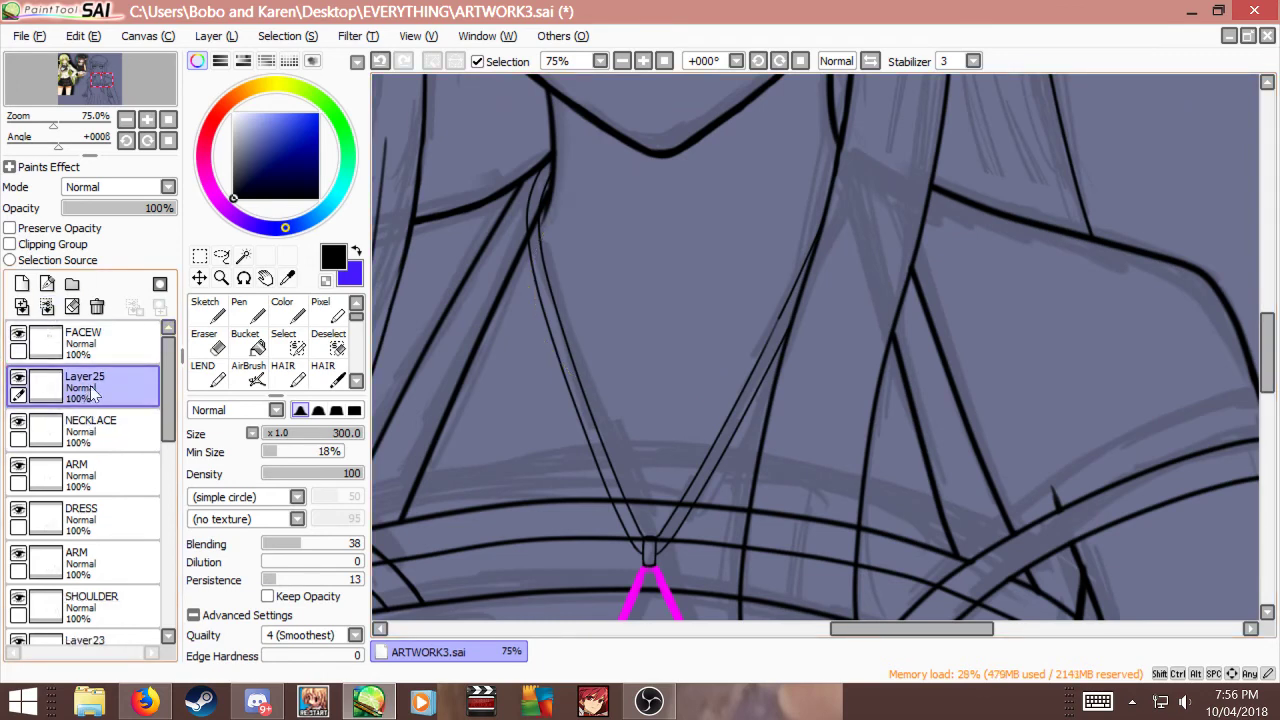
# Step: Select the NECKLACE layer that holds the magenta pendant sketch
pyautogui.scroll(-2, 734, 180)
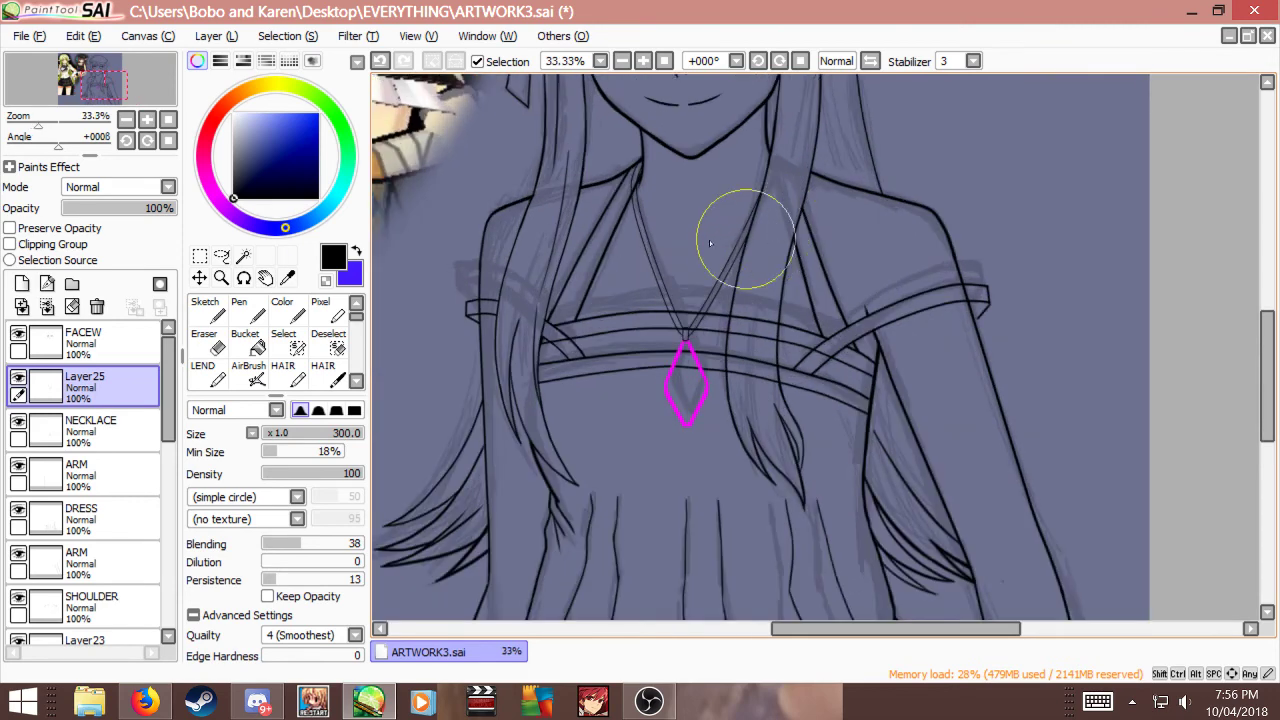
pyautogui.scroll(4, 710, 243)
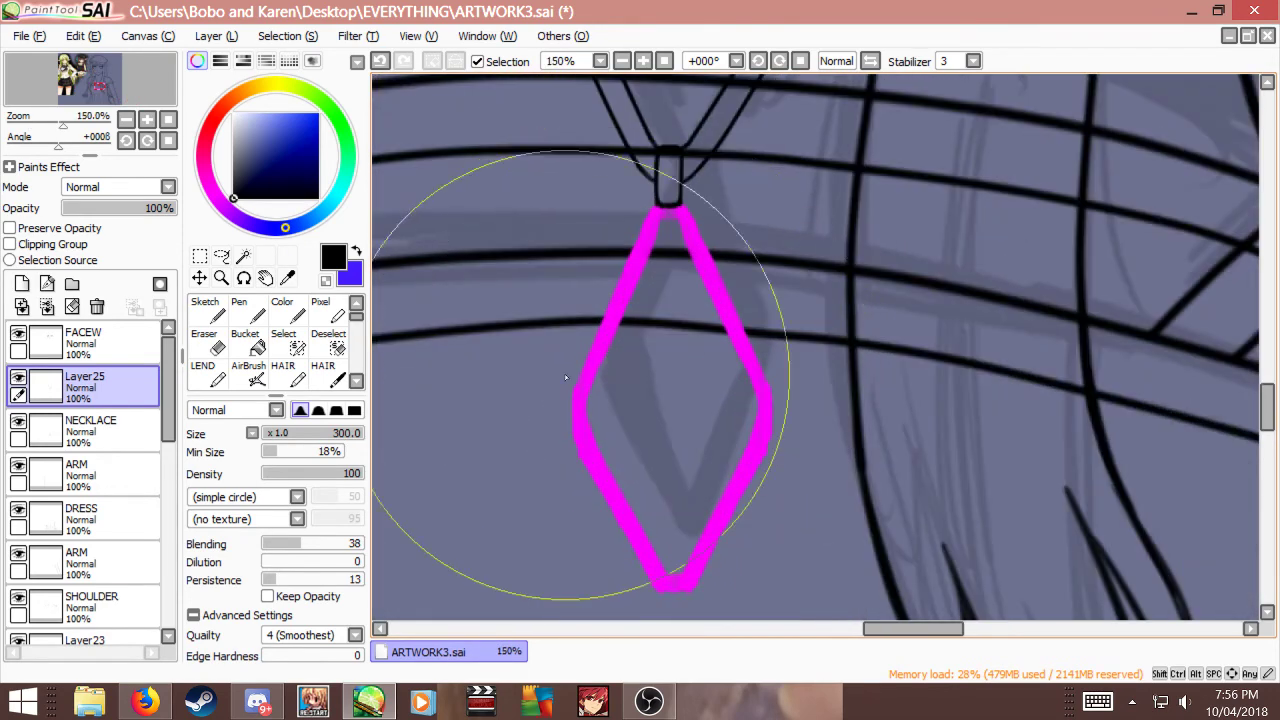
pyautogui.click(100, 430)
pyautogui.click(21, 283)
pyautogui.press('x')
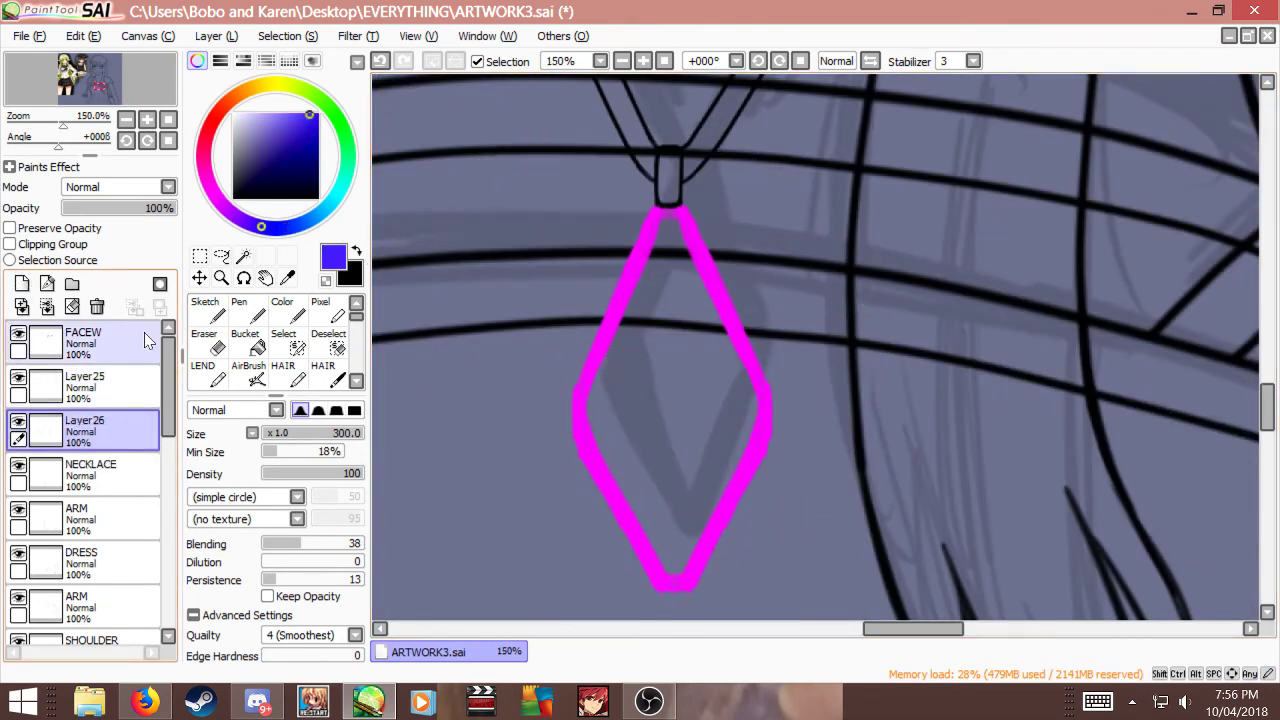
pyautogui.press('x')
pyautogui.click(97, 306)
# Step: Add a linework layer above NECKLACE and draw a size 4 black curve along the pendant's upper left edge
pyautogui.click(47, 283)
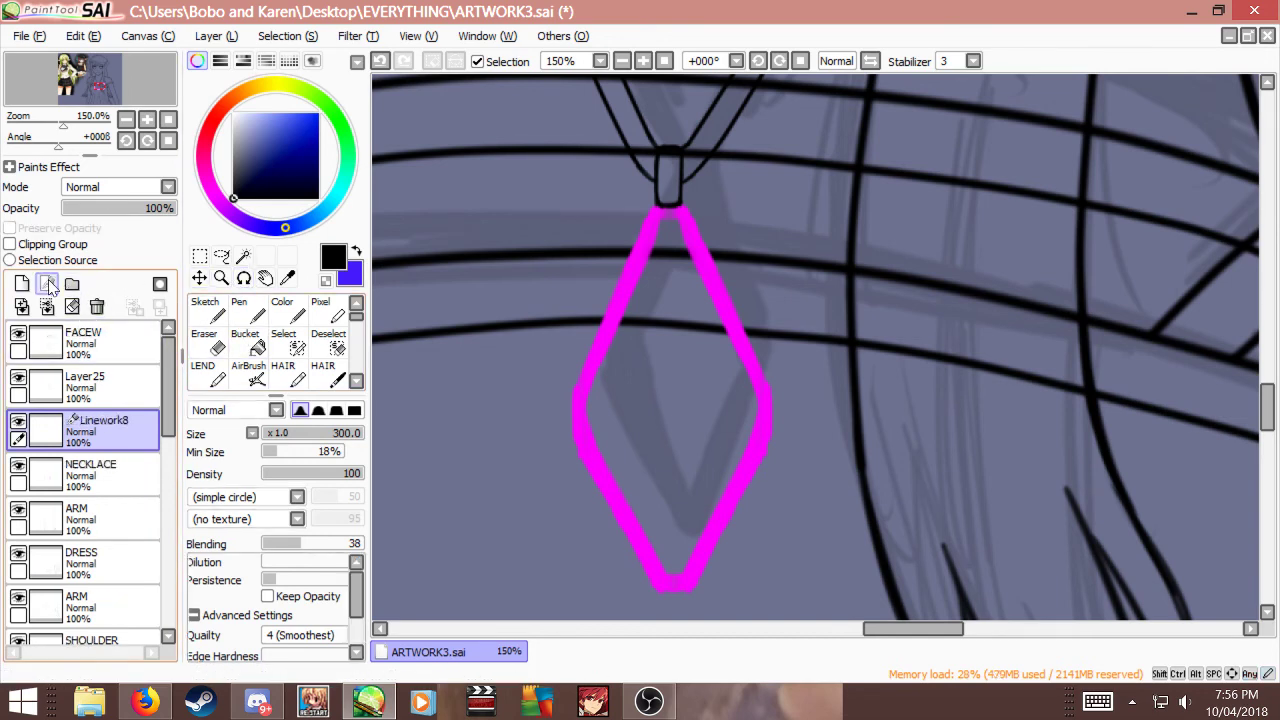
pyautogui.scroll(1, 655, 224)
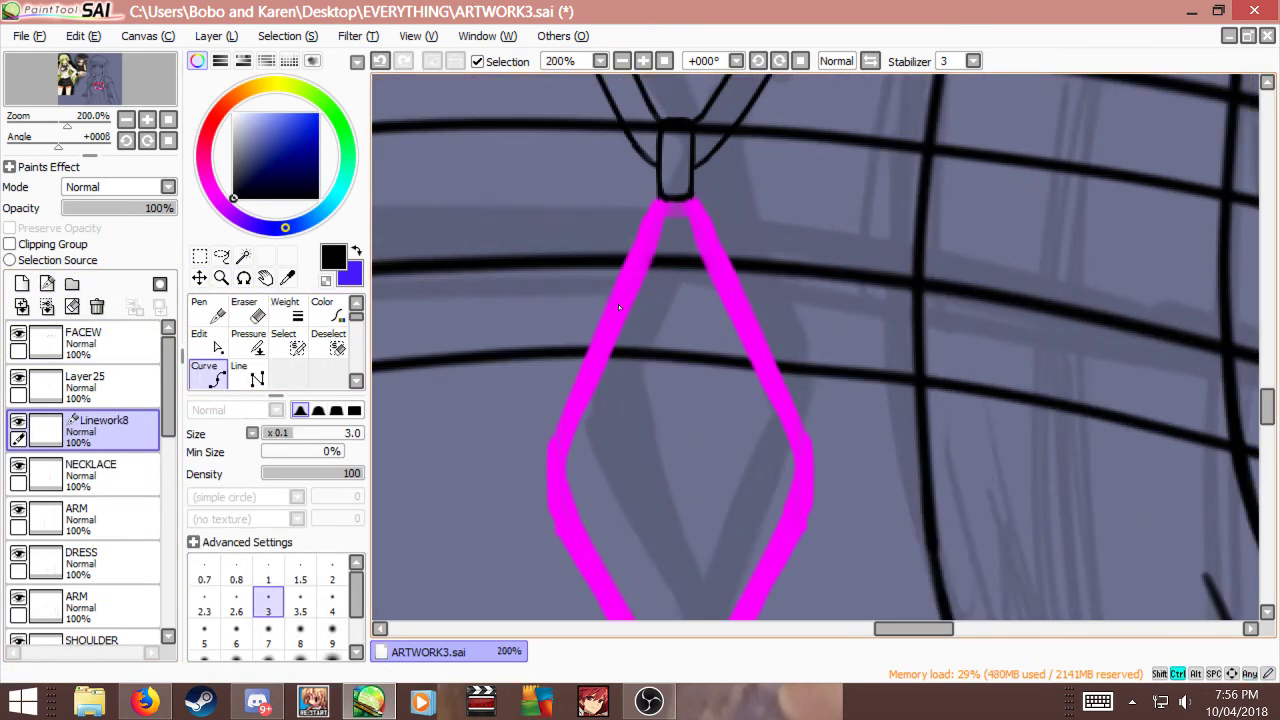
pyautogui.press(']')
pyautogui.press(']')
pyautogui.scroll(-2, 660, 250)
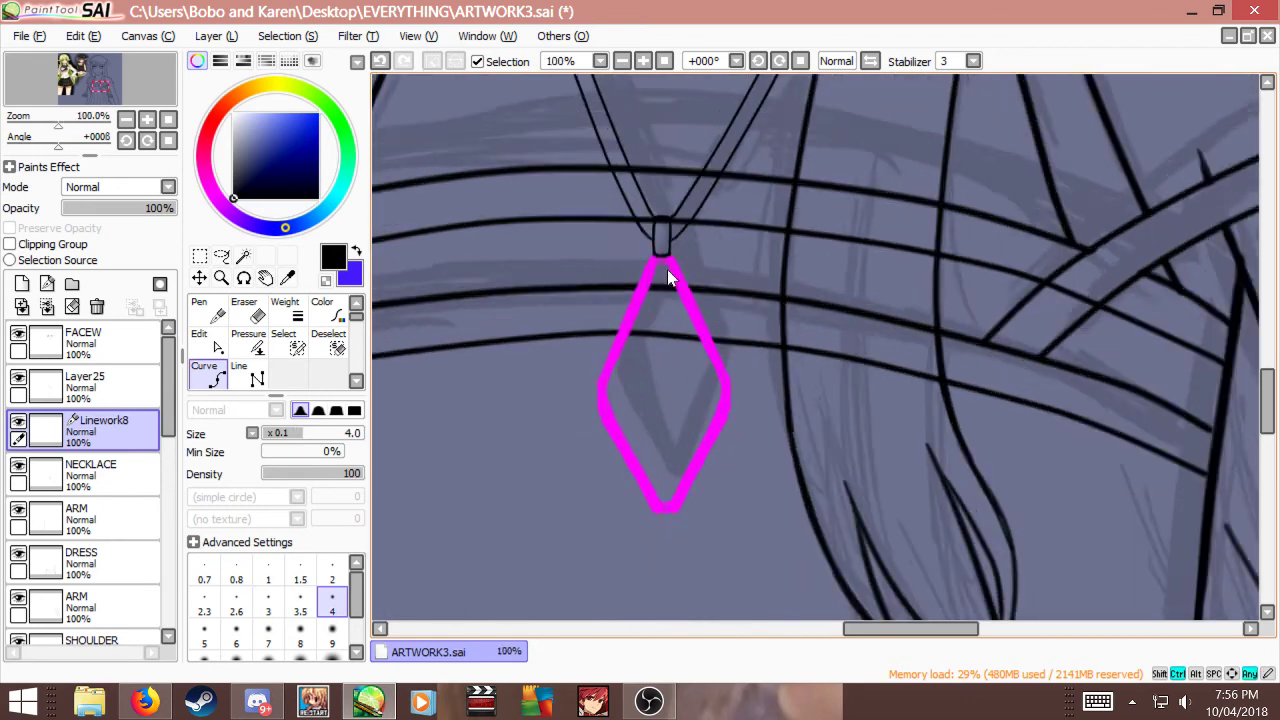
pyautogui.scroll(1, 661, 230)
pyautogui.scroll(1, 658, 240)
pyautogui.click(661, 178)
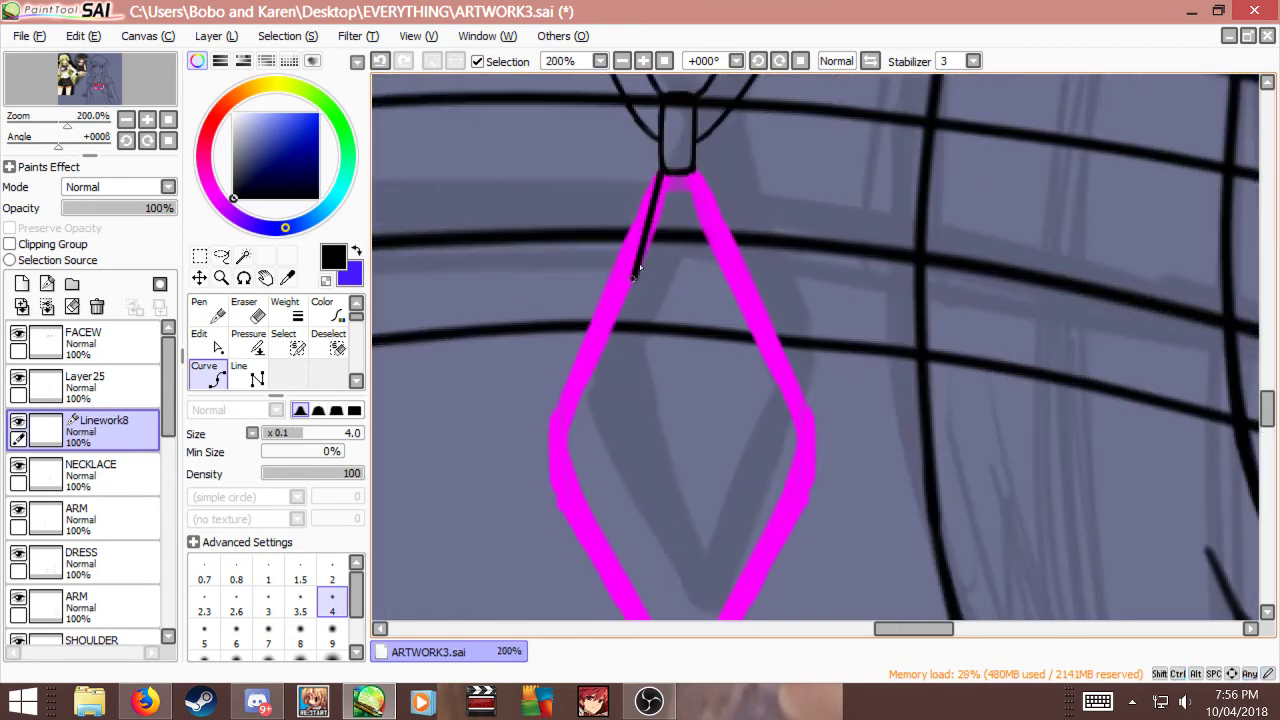
pyautogui.hotkey('ctrl', 'z')
pyautogui.click(656, 179)
pyautogui.moveTo(579, 372); pyautogui.dragTo(554, 440)
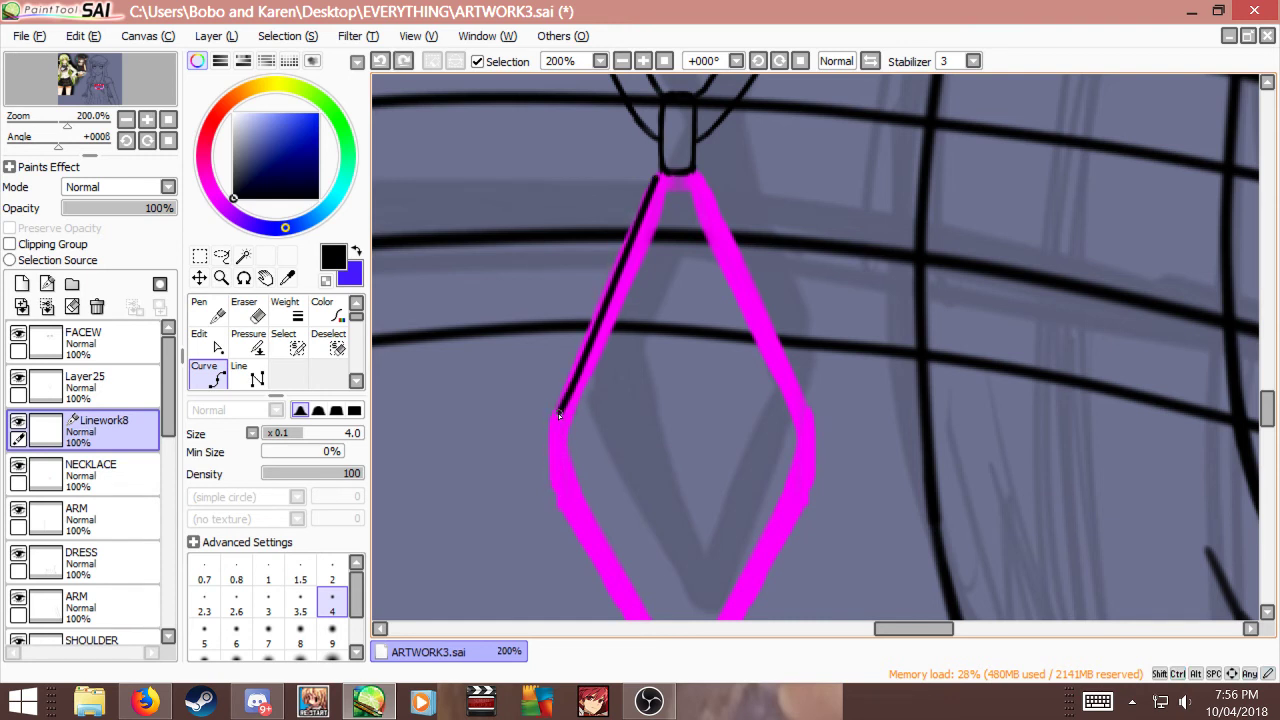
pyautogui.doubleClick(558, 418)
# Step: Continue the size 4 black outline down the pendant's left side and along its lower left edge to the bottom tip
pyautogui.hotkey('ctrl', 't')
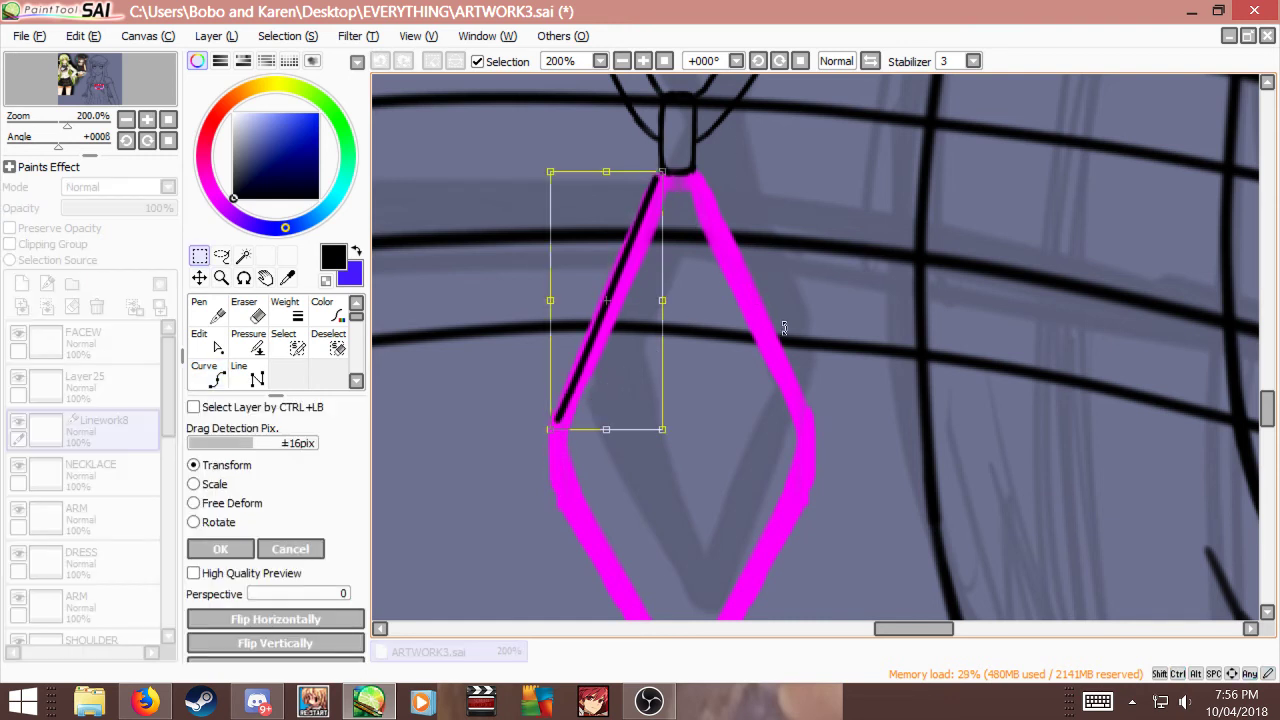
pyautogui.press('Return')
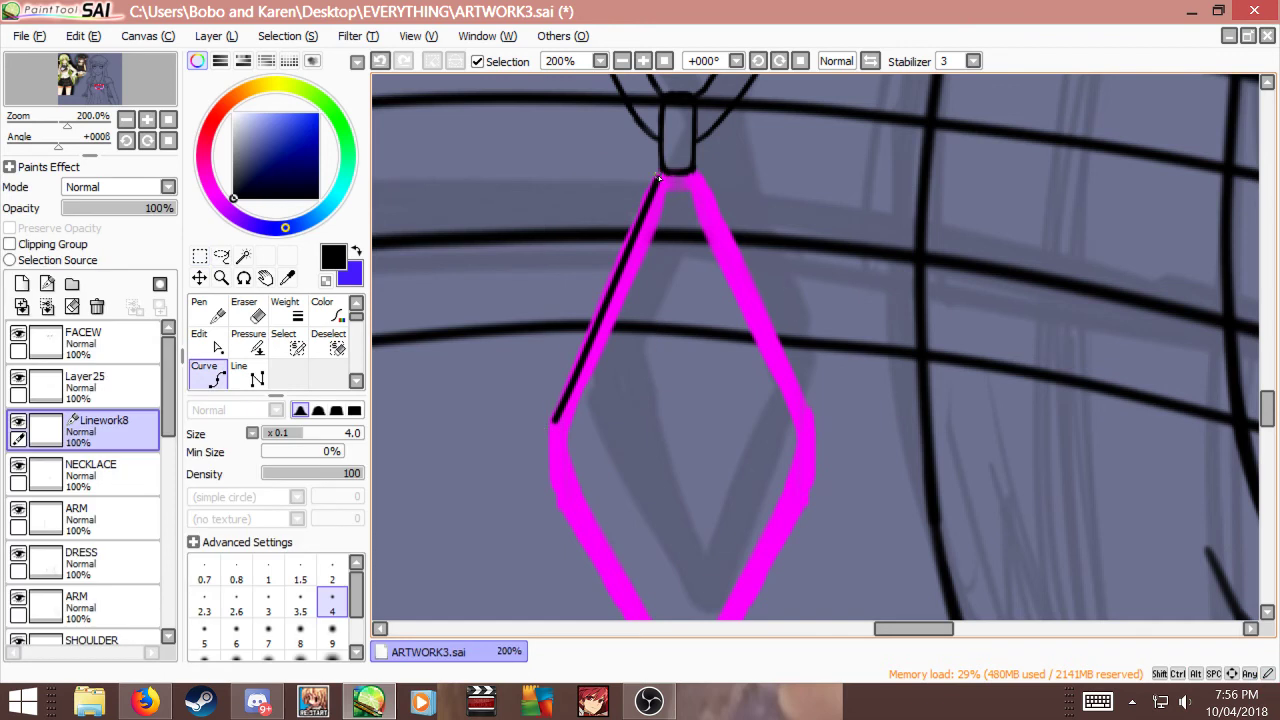
pyautogui.hotkey('ctrl', 'z')
pyautogui.press('Escape')
pyautogui.scroll(-2, 636, 243)
pyautogui.scroll(2, 617, 340)
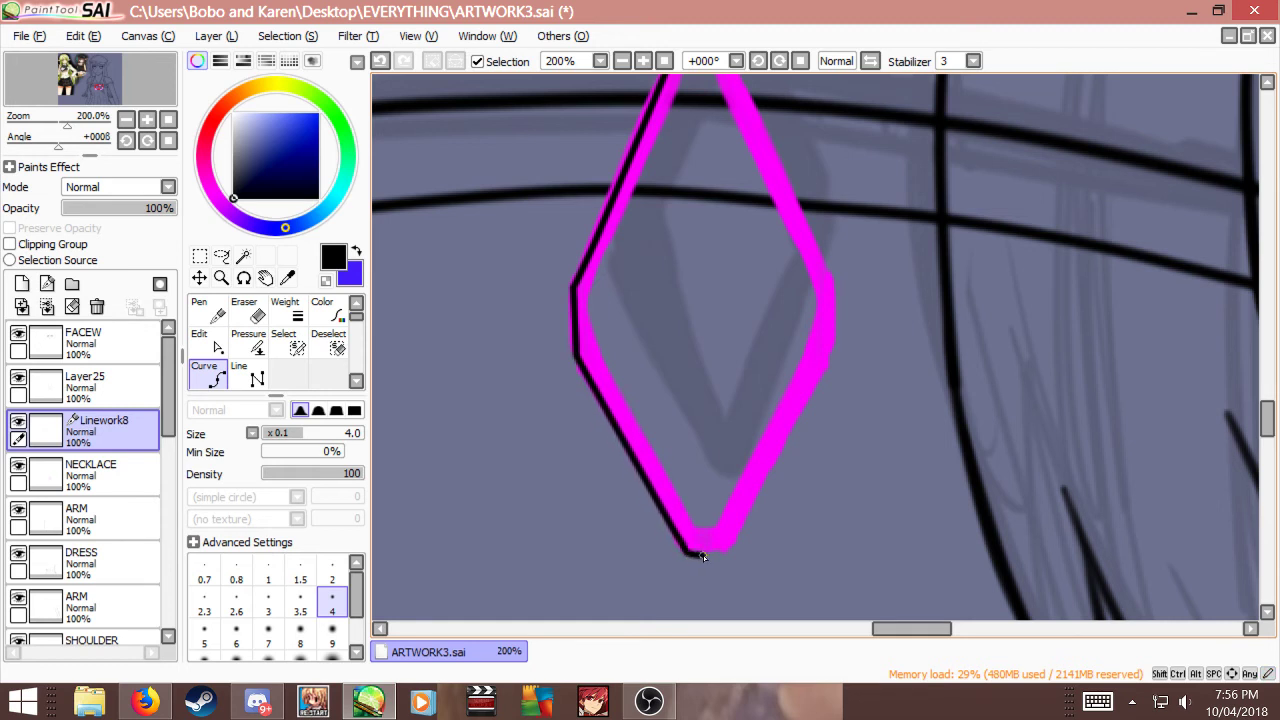
pyautogui.keyDown('ctrl'); pyautogui.click(686, 550); pyautogui.keyUp('ctrl')
pyautogui.scroll(-2, 662, 356)
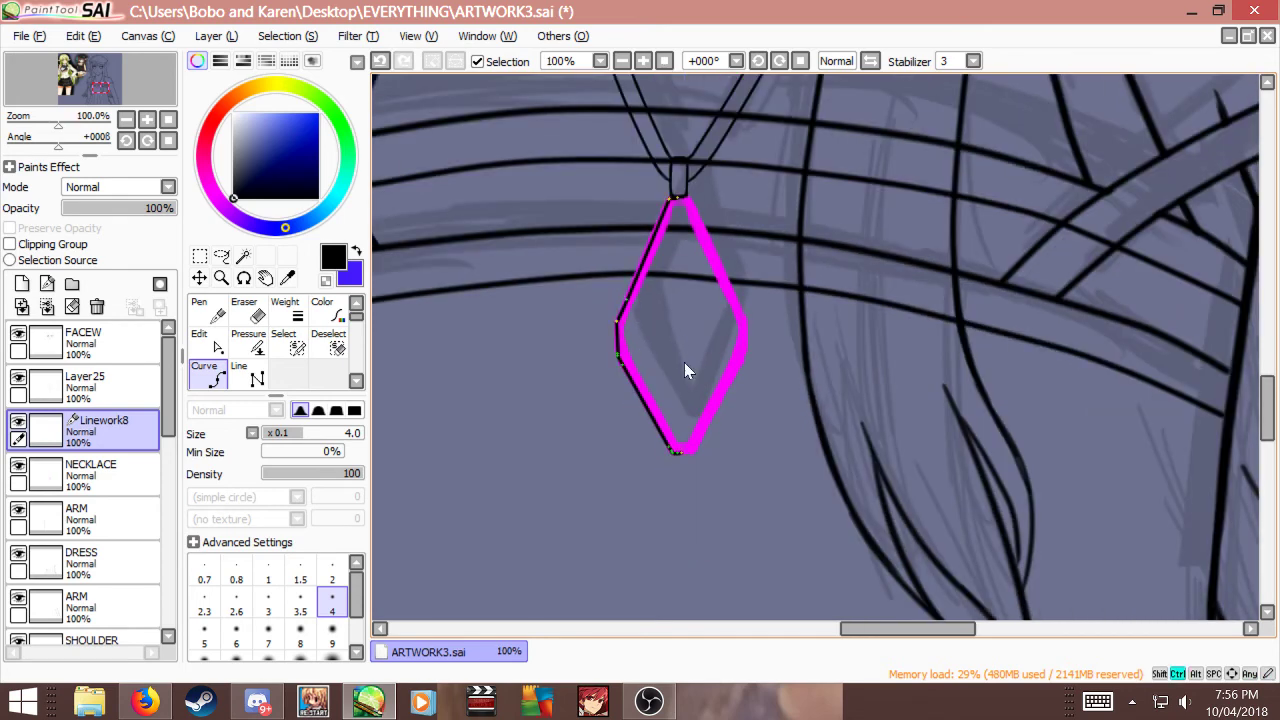
# Step: Duplicate the pendant's left outline, flip it horizontally, and move and slightly rotate it to form the right half
pyautogui.hotkey('ctrl', 'c')
pyautogui.hotkey('ctrl', 'v')
pyautogui.scroll(1, 717, 373)
pyautogui.hotkey('ctrl', 't')
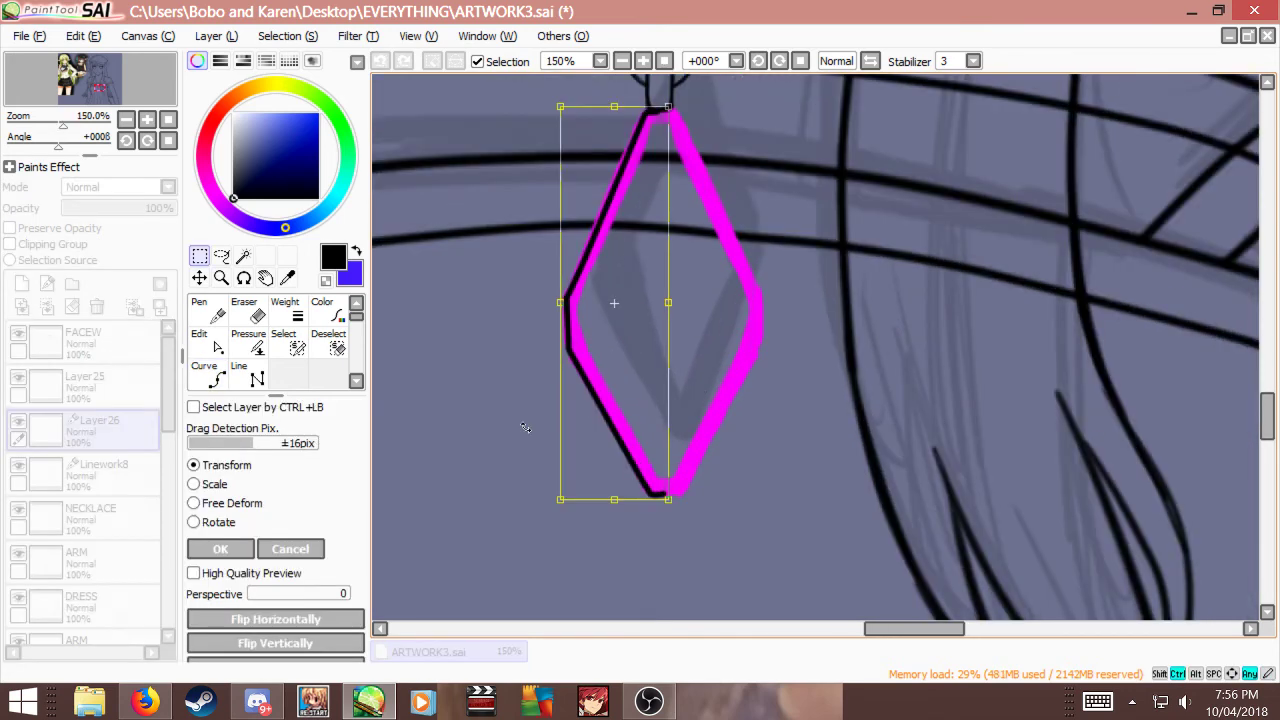
pyautogui.click(275, 619)
pyautogui.moveTo(642, 425)
pyautogui.mouseDown()
pyautogui.moveTo(749, 423)
pyautogui.moveTo(716, 428)
pyautogui.mouseUp()
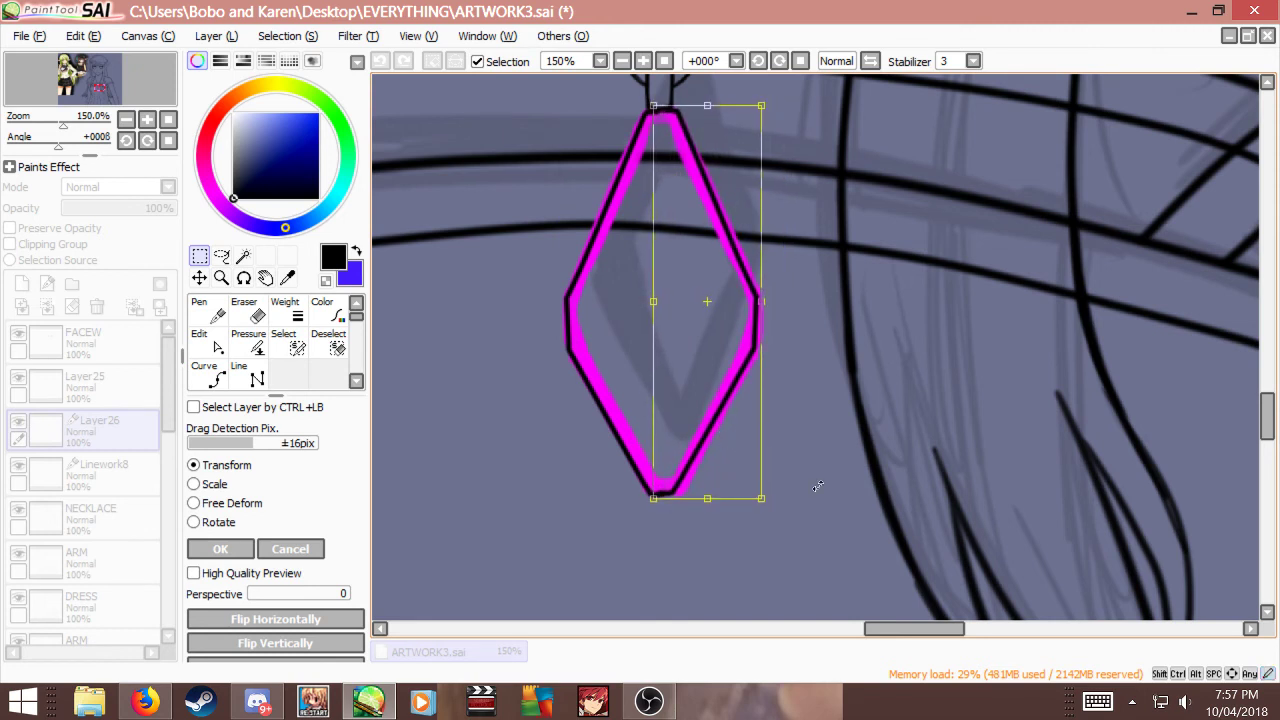
pyautogui.moveTo(818, 486); pyautogui.dragTo(822, 484)
pyautogui.moveTo(711, 411); pyautogui.dragTo(706, 378)
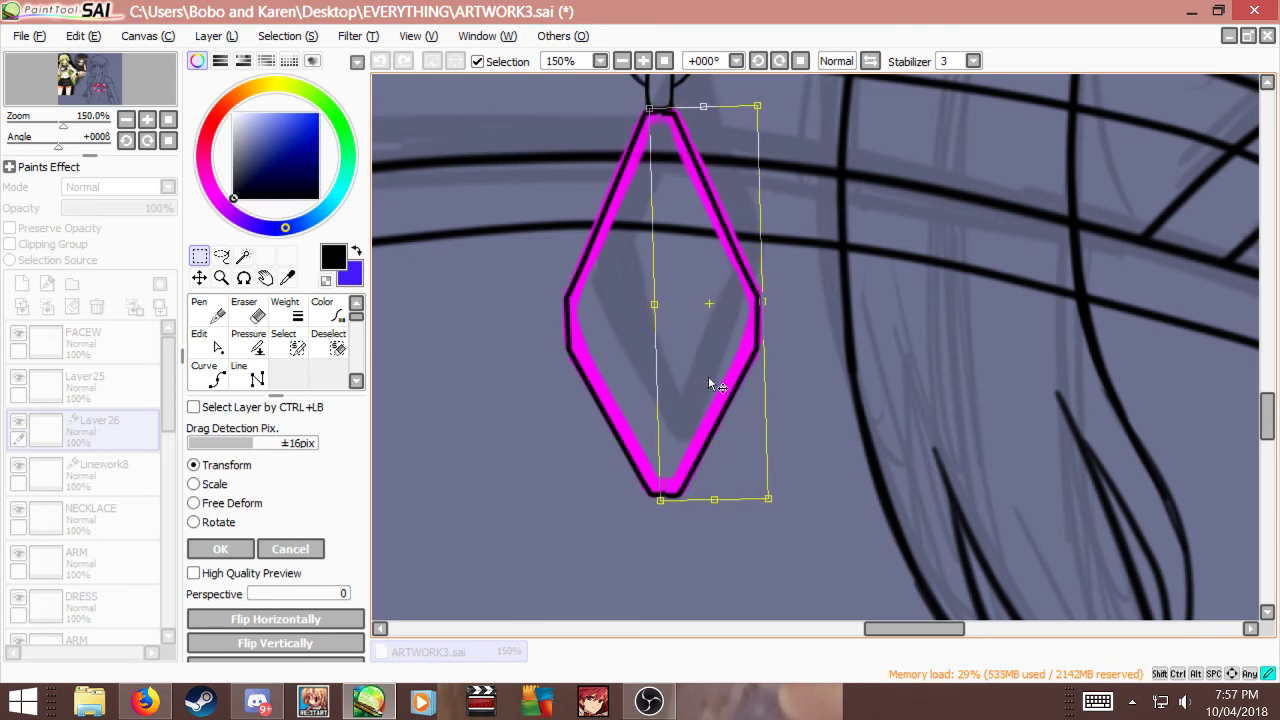
pyautogui.press('Return')
# Step: Merge the mirrored half into Linework8, add a normal layer above NECKLACE, and merge Linework8 down into it
pyautogui.scroll(-1, 734, 349)
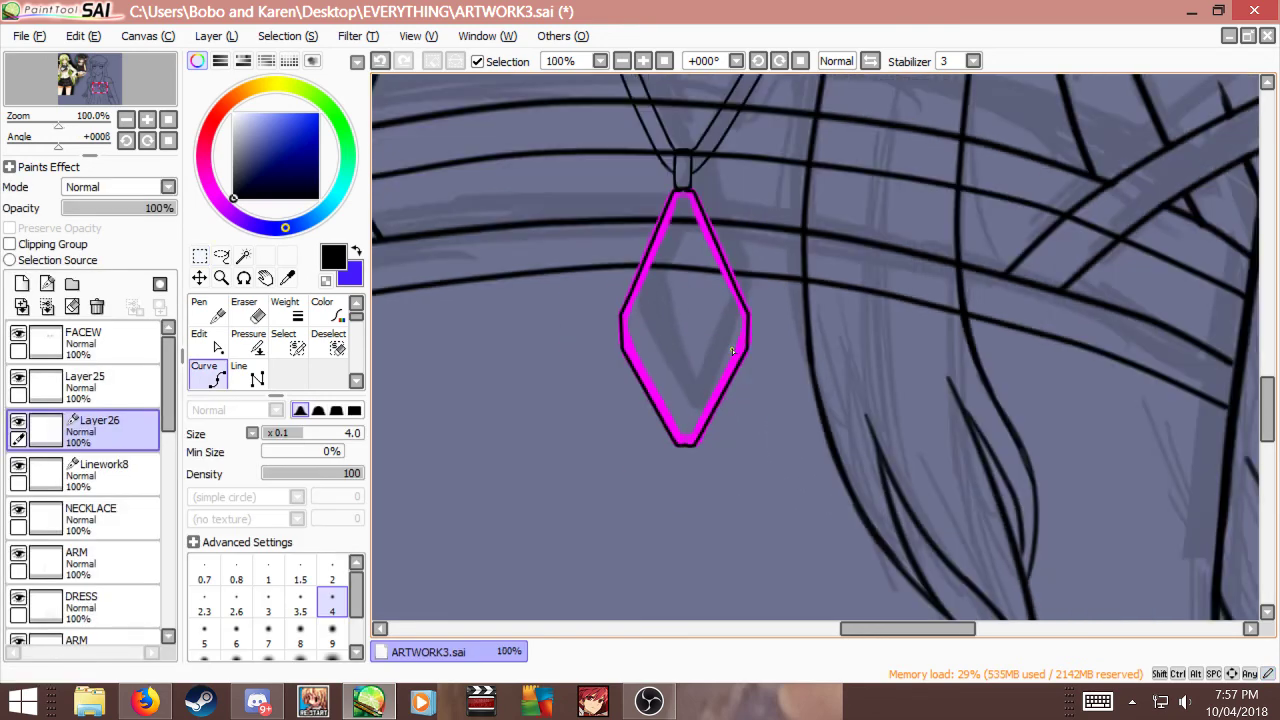
pyautogui.scroll(2, 718, 292)
pyautogui.scroll(-1, 672, 306)
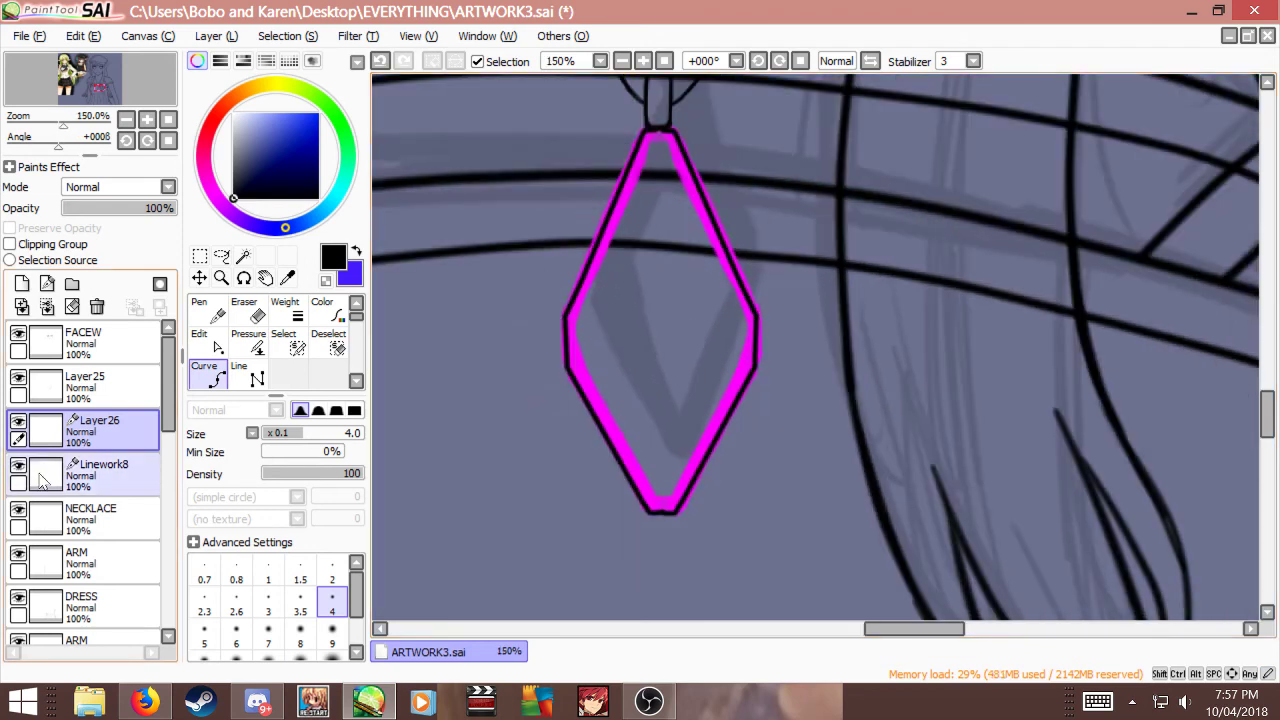
pyautogui.click(46, 309)
pyautogui.click(77, 424)
pyautogui.click(72, 478)
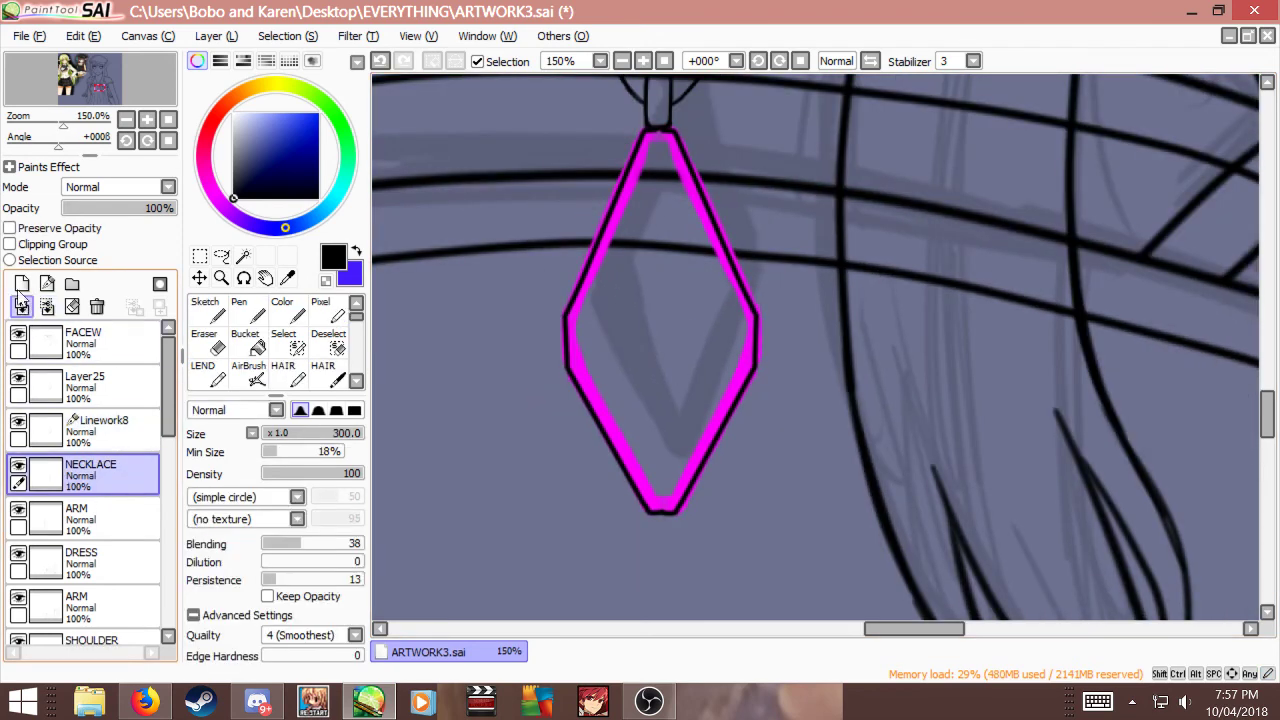
pyautogui.click(21, 284)
pyautogui.click(90, 430)
pyautogui.click(47, 306)
# Step: Erase the small bump on the inside of the pendant's bottom edge with a size 9 eraser
pyautogui.scroll(2, 665, 539)
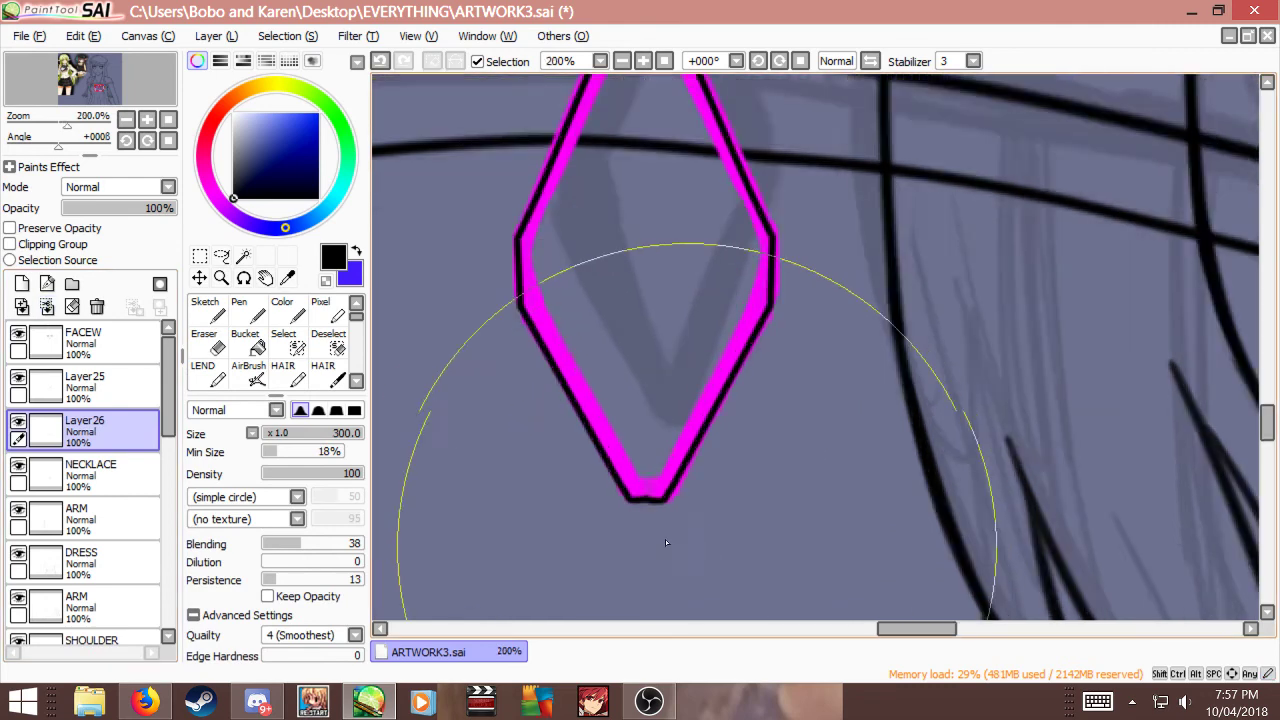
pyautogui.press('e')
pyautogui.press('[')
pyautogui.press('[')
pyautogui.press('[')
pyautogui.press('[')
pyautogui.press('[')
pyautogui.press('[')
pyautogui.press('[')
pyautogui.press('[')
pyautogui.press('[')
pyautogui.press('[')
pyautogui.press('[')
pyautogui.press('[')
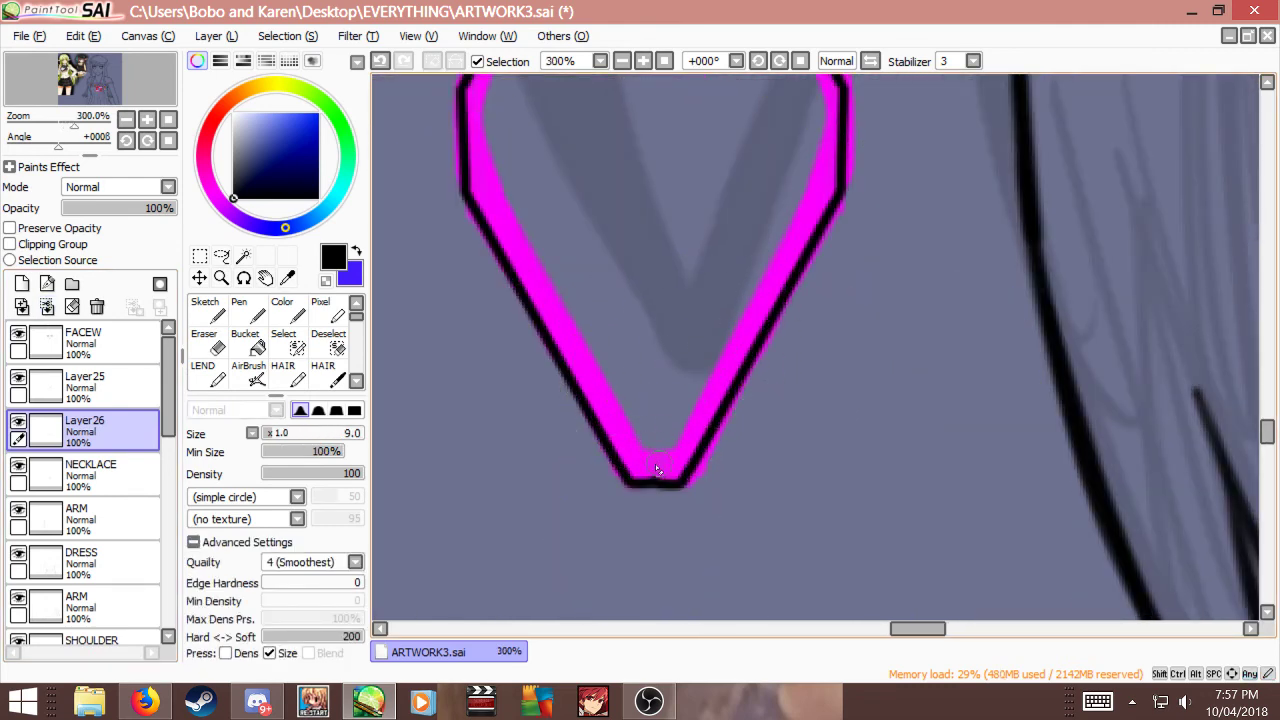
# Step: Try to touch up the pendant's bottom edge with black brush strokes at sizes 4 and 3
pyautogui.press('b')
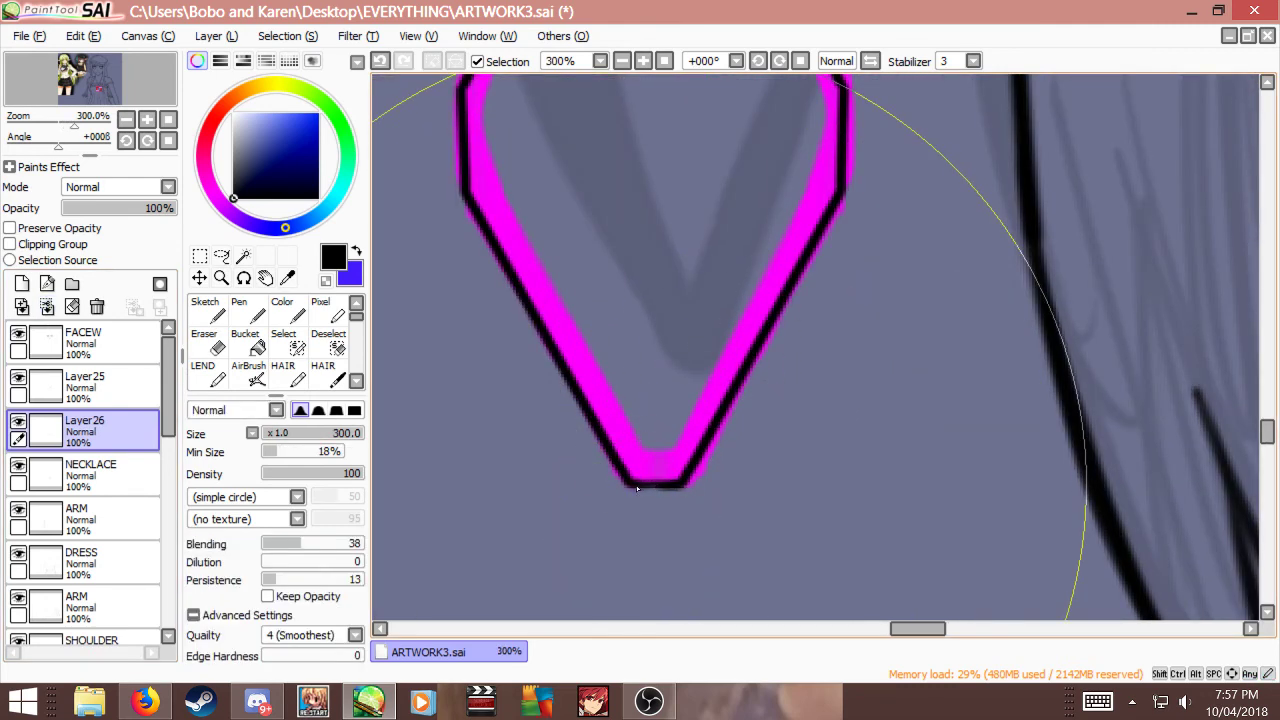
pyautogui.press('[')
pyautogui.press('[')
pyautogui.press('[')
pyautogui.press('[')
pyautogui.press('[')
pyautogui.press('[')
pyautogui.press('[')
pyautogui.press('[')
pyautogui.press('[')
pyautogui.press('[')
pyautogui.press('[')
pyautogui.press('[')
pyautogui.press('[')
pyautogui.press('[')
pyautogui.press('[')
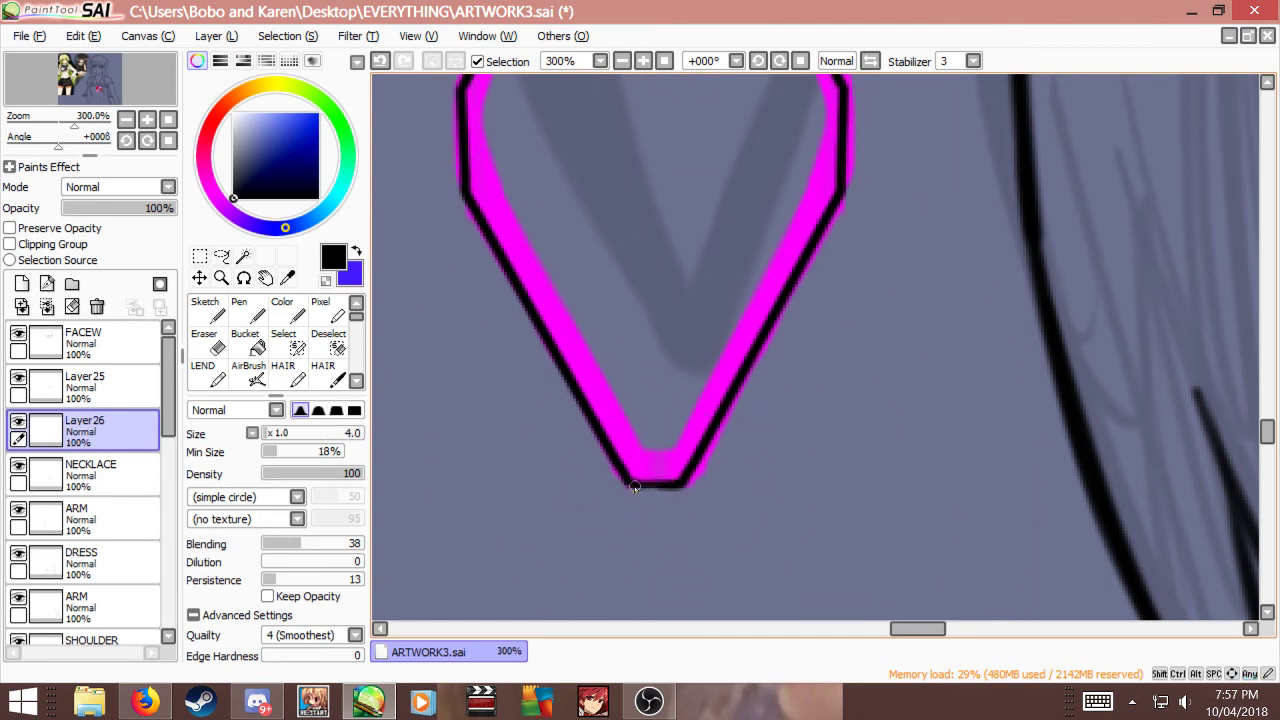
pyautogui.hotkey('ctrl', 'z')
pyautogui.press('[')
pyautogui.moveTo(668, 486)
pyautogui.mouseDown()
pyautogui.moveTo(634, 485)
pyautogui.moveTo(676, 487)
pyautogui.mouseUp()
pyautogui.hotkey('ctrl', 'z')
# Step: Touch up the pendant's top edge just below the bail with a size 3 black brush
pyautogui.scroll(-2, 660, 449)
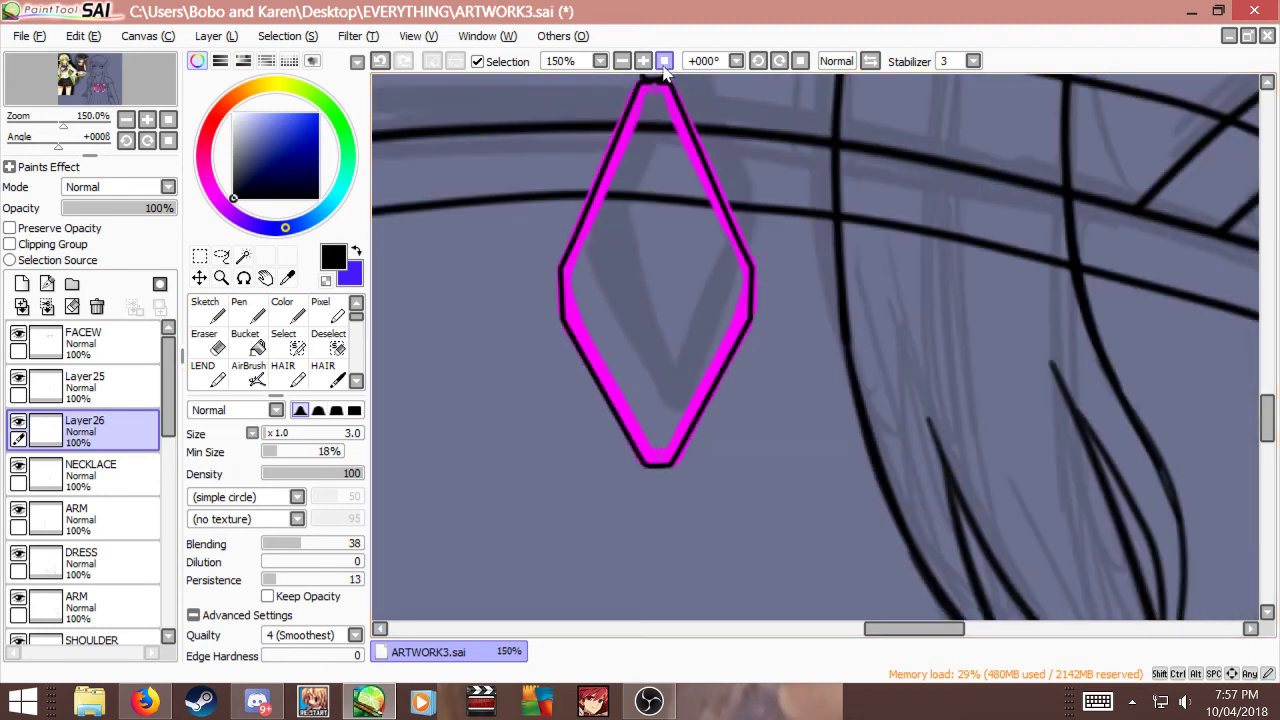
pyautogui.scroll(-1, 679, 264)
pyautogui.scroll(4, 643, 206)
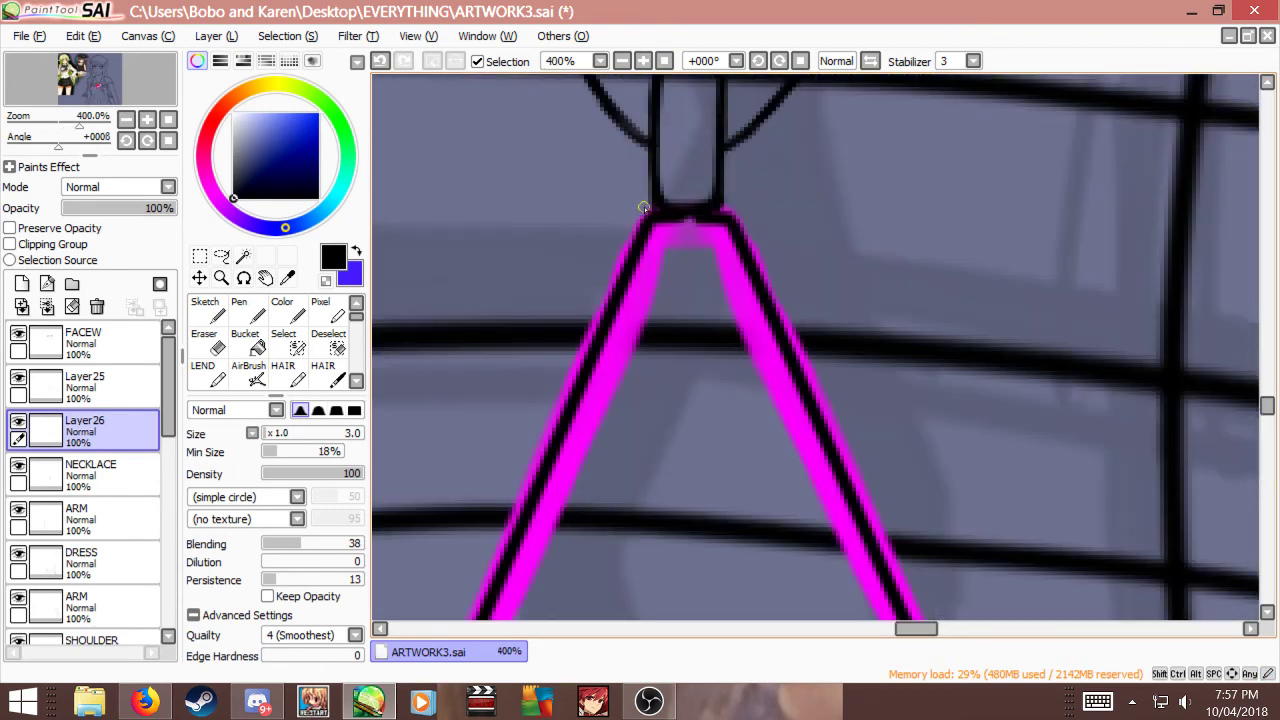
pyautogui.moveTo(668, 246); pyautogui.dragTo(694, 216)
pyautogui.scroll(-4, 709, 226)
pyautogui.scroll(-2, 724, 312)
pyautogui.scroll(2, 724, 312)
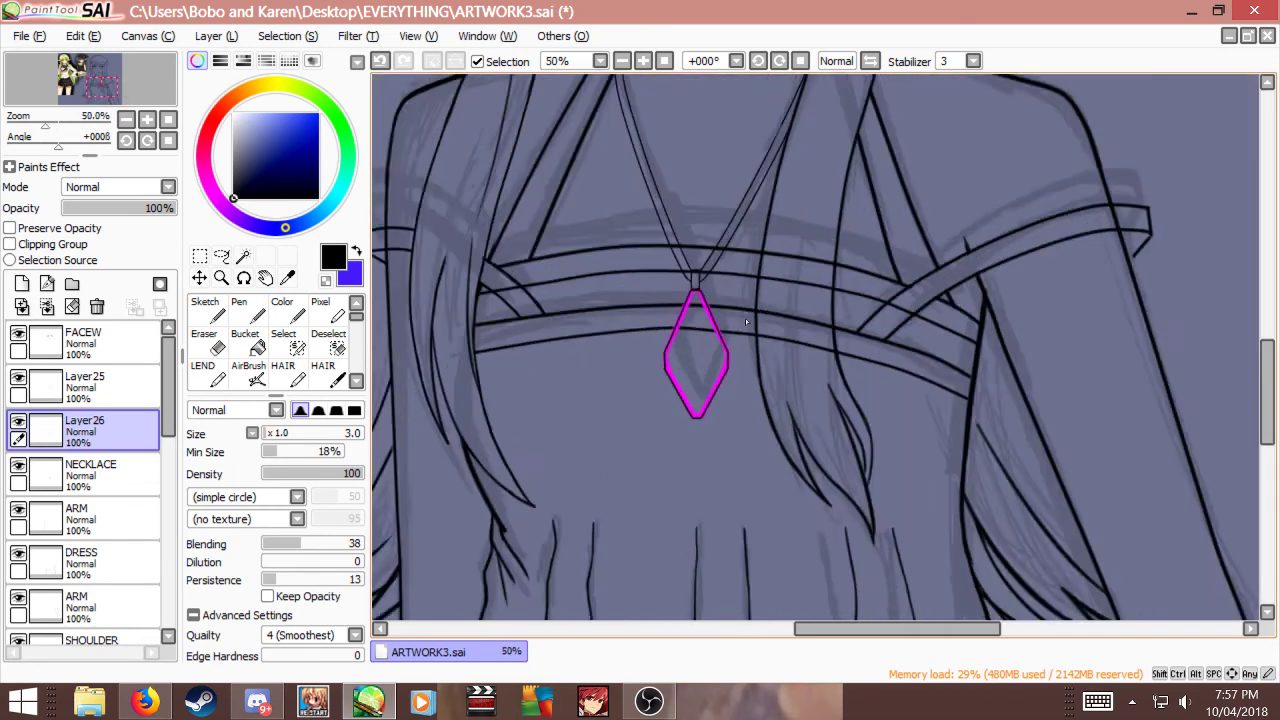
# Step: Delete the NECKLACE layer holding the magenta pendant sketch, and select Layer26
pyautogui.click(100, 476)
pyautogui.click(97, 306)
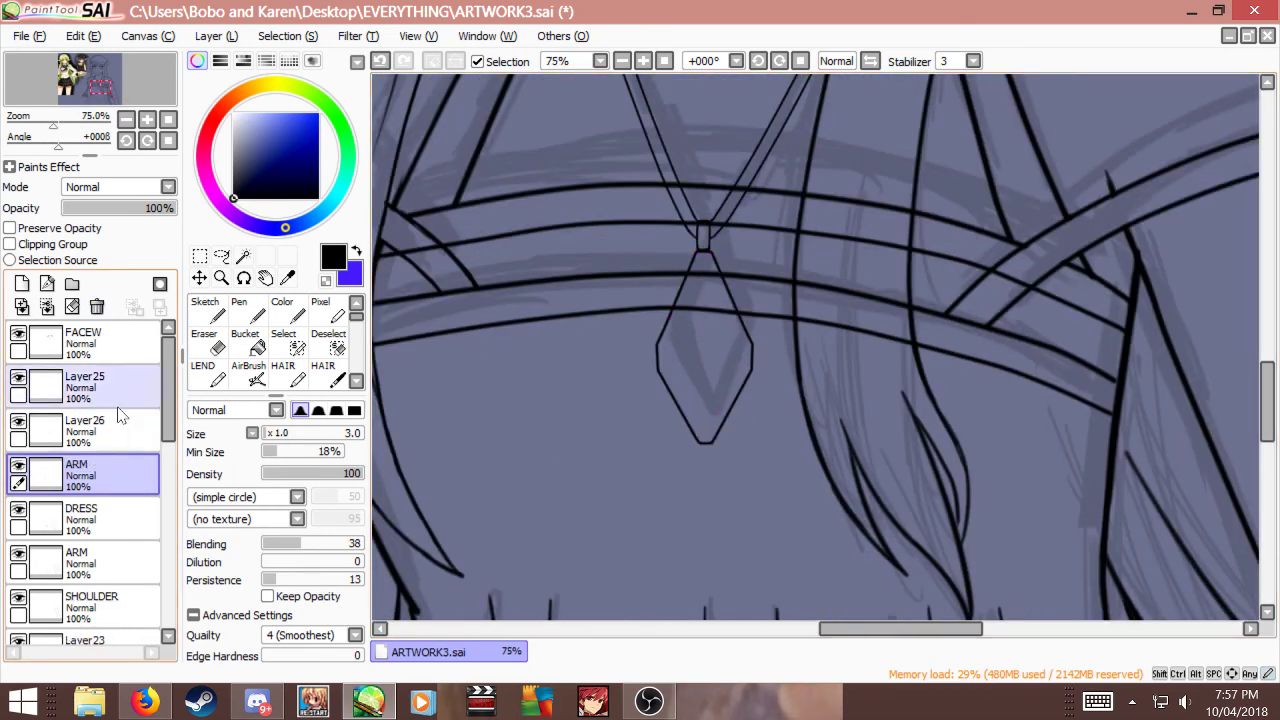
pyautogui.click(37, 436)
pyautogui.doubleClick(64, 431)
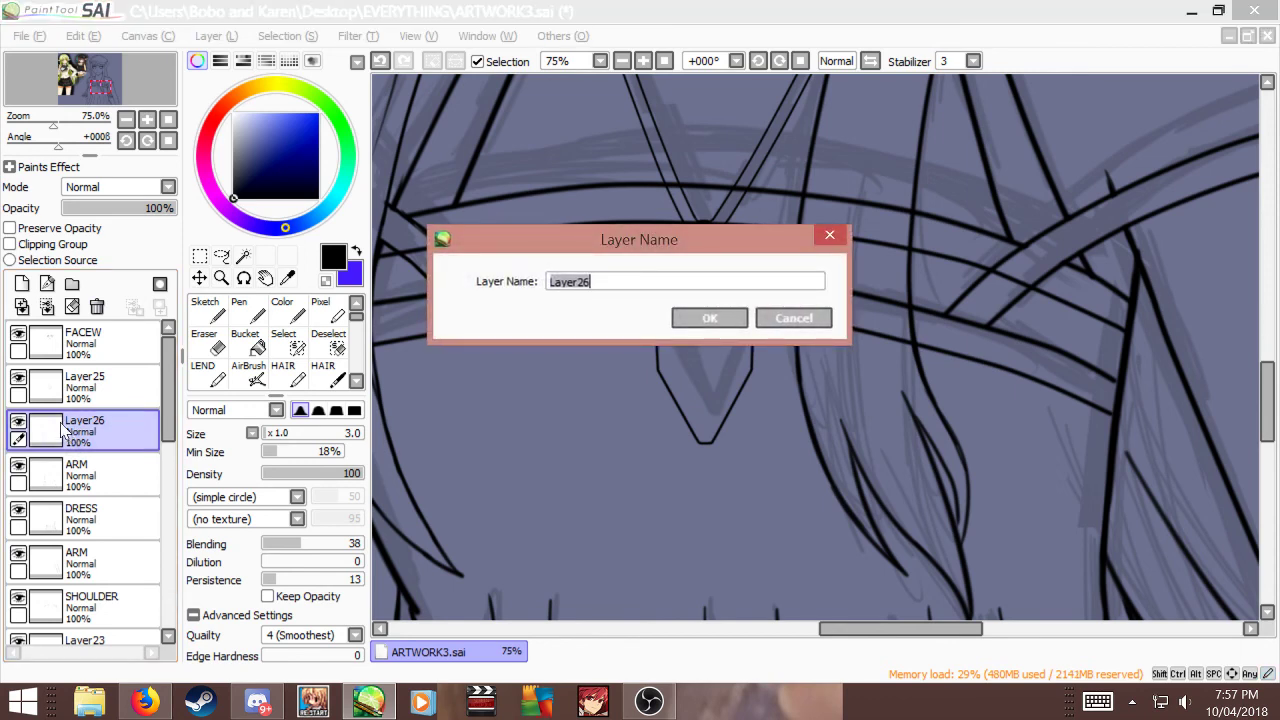
pyautogui.press('Escape')
pyautogui.scroll(-2, 696, 394)
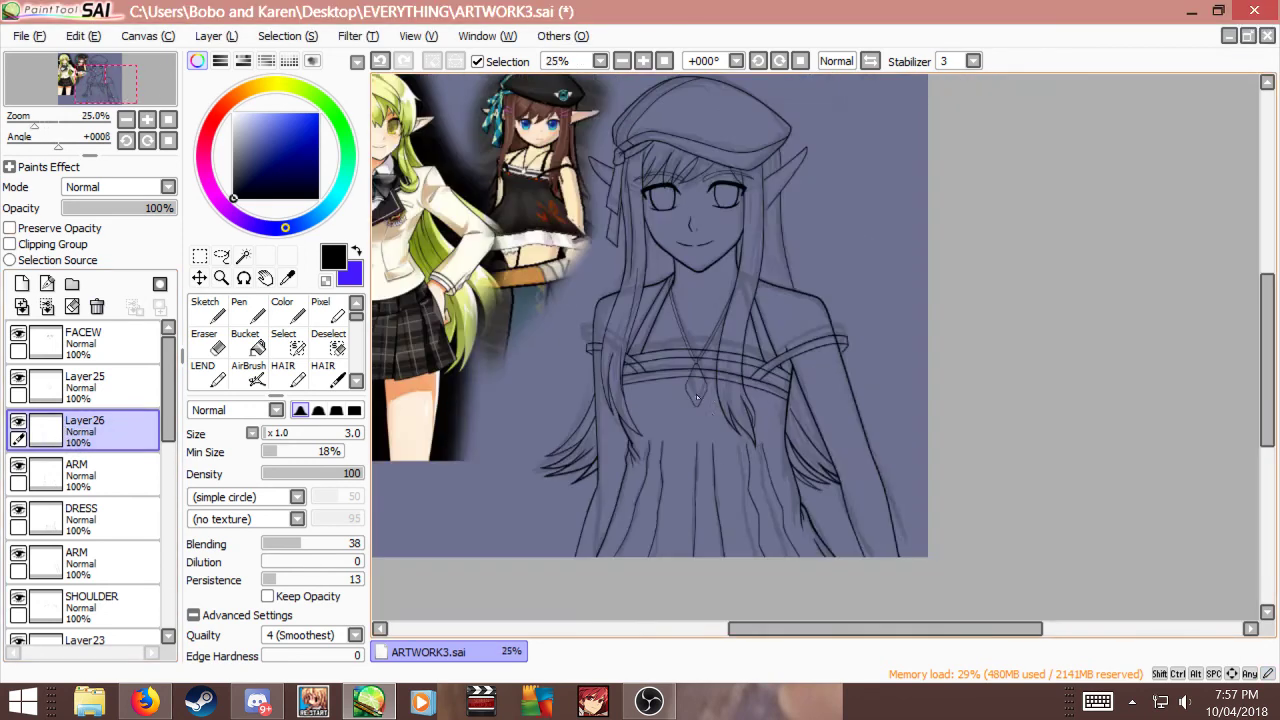
# Step: Copy the pendant outline on Layer26 and paste it as a new layer
pyautogui.scroll(1, 699, 342)
pyautogui.scroll(2, 699, 342)
pyautogui.scroll(-2, 658, 346)
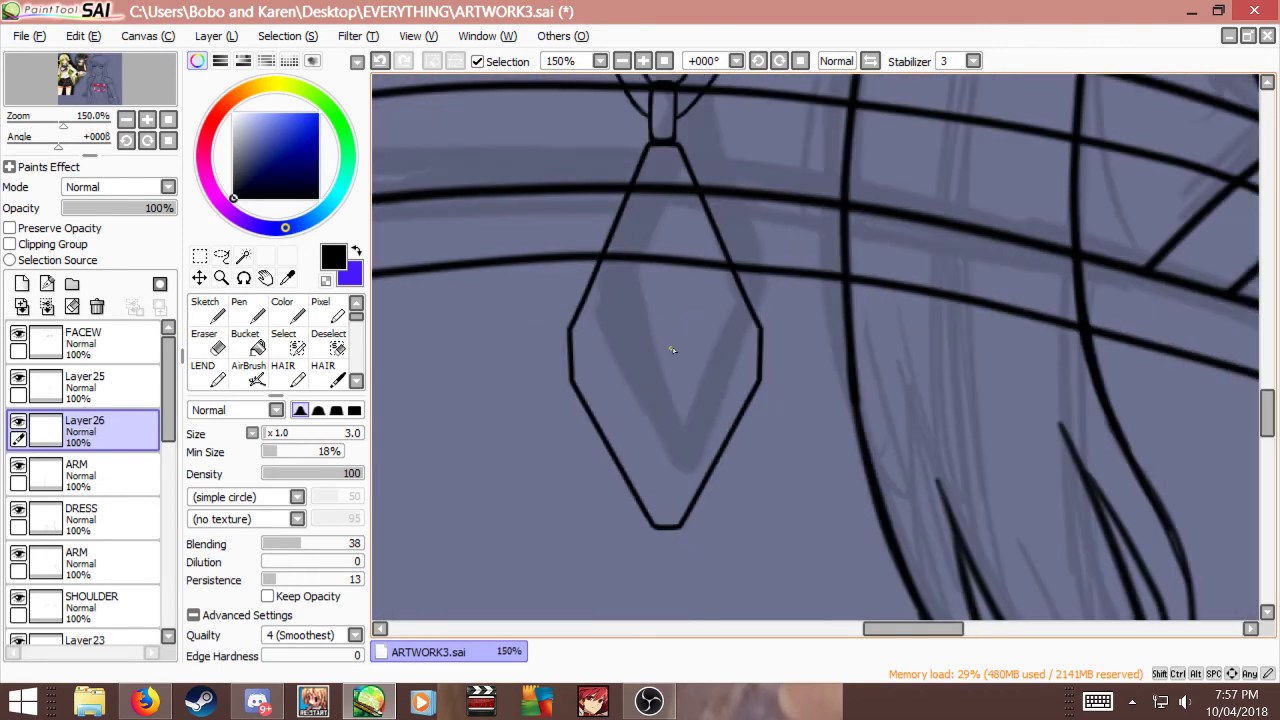
pyautogui.scroll(1, 676, 353)
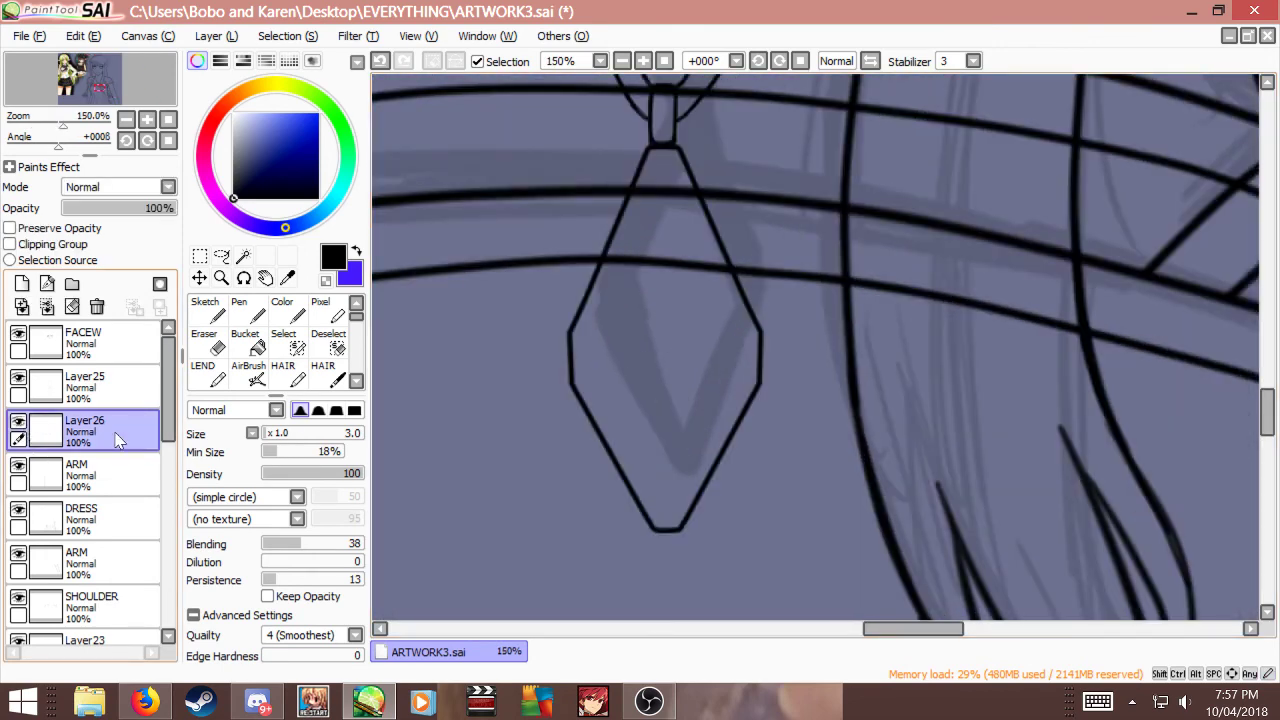
pyautogui.click(72, 388)
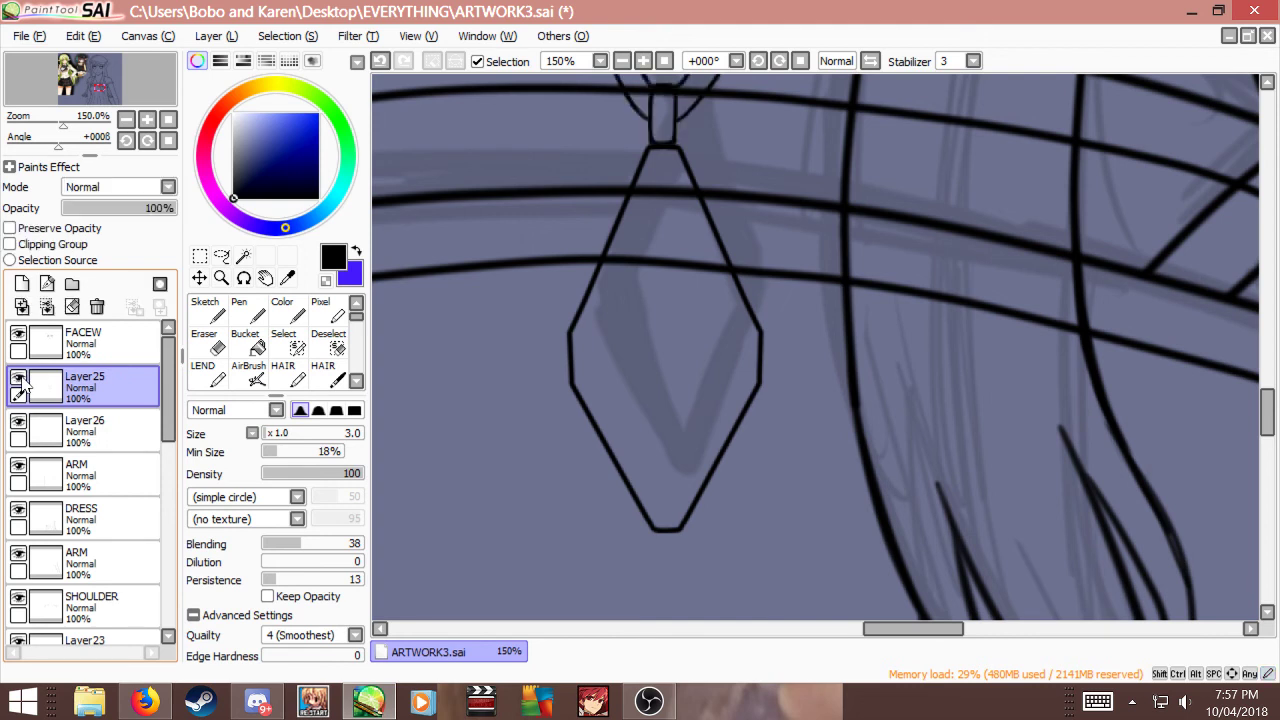
pyautogui.click(67, 432)
pyautogui.hotkey('ctrl', 'c')
pyautogui.hotkey('ctrl', 'v')
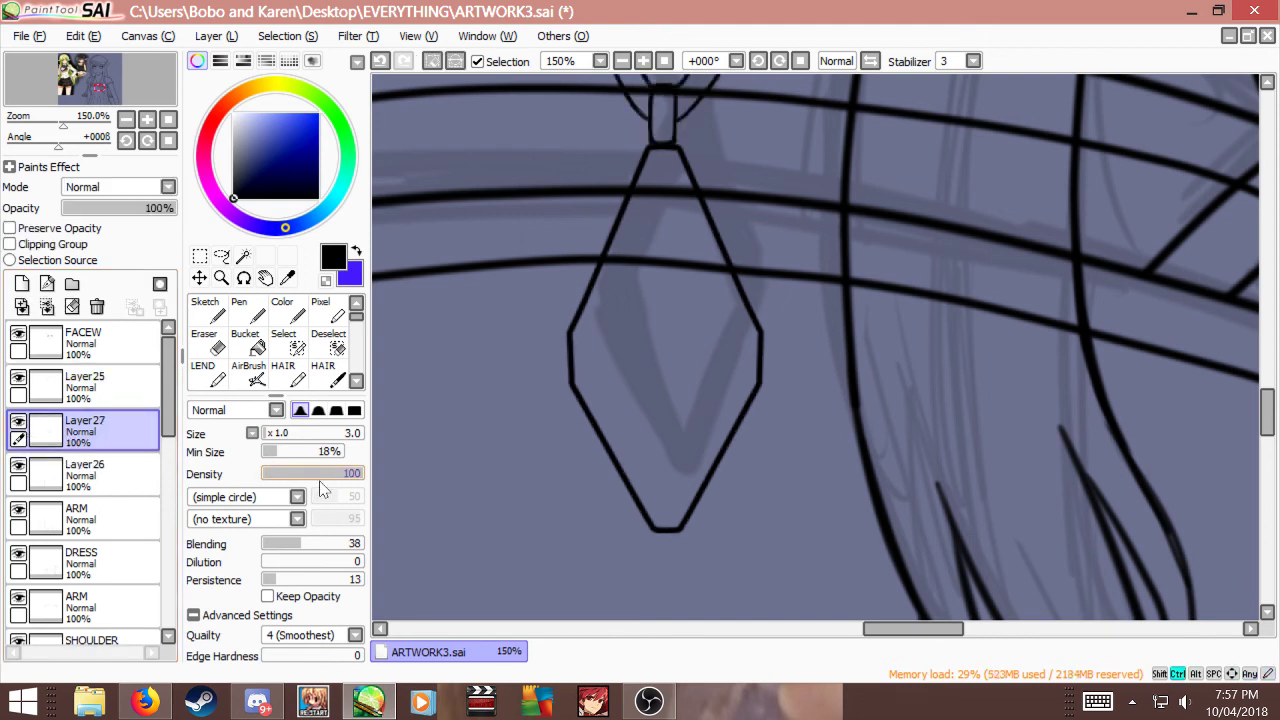
# Step: Shrink the pasted pendant outline proportionally, centre it inside the original outline, and clear the selection
pyautogui.hotkey('ctrl', 't')
pyautogui.moveTo(772, 552); pyautogui.dragTo(704, 426)
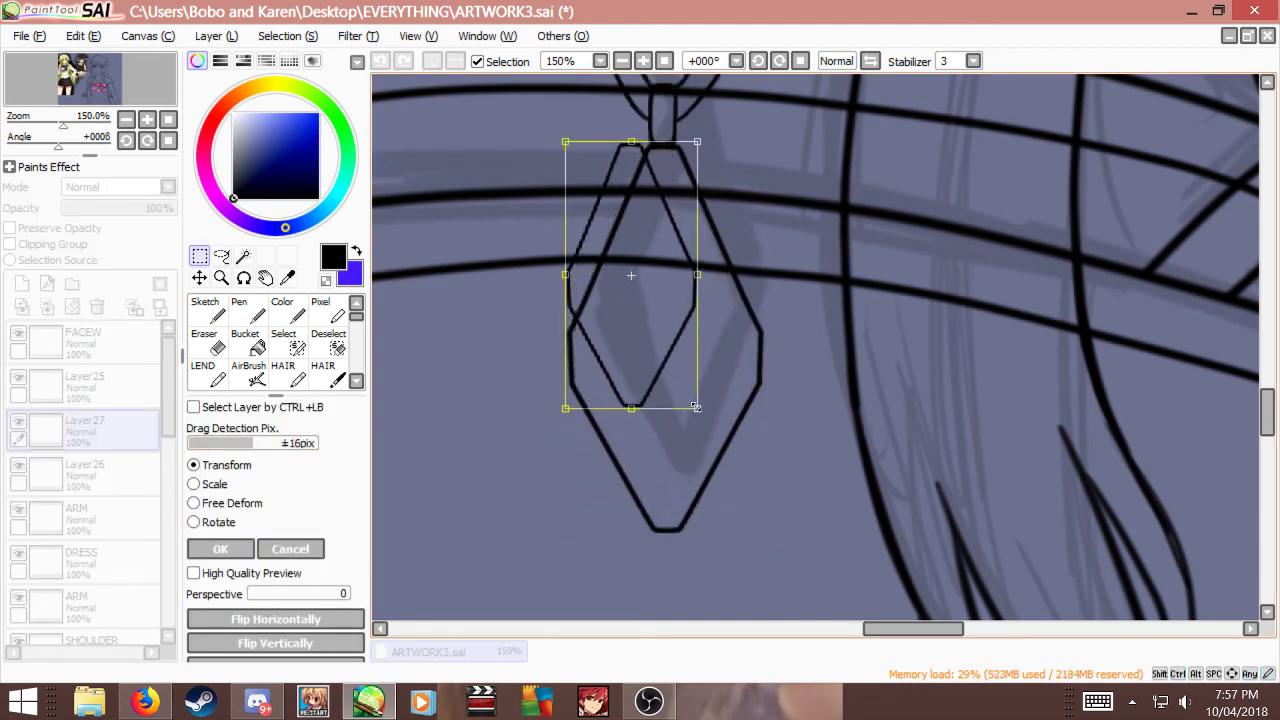
pyautogui.moveTo(619, 294); pyautogui.dragTo(655, 358)
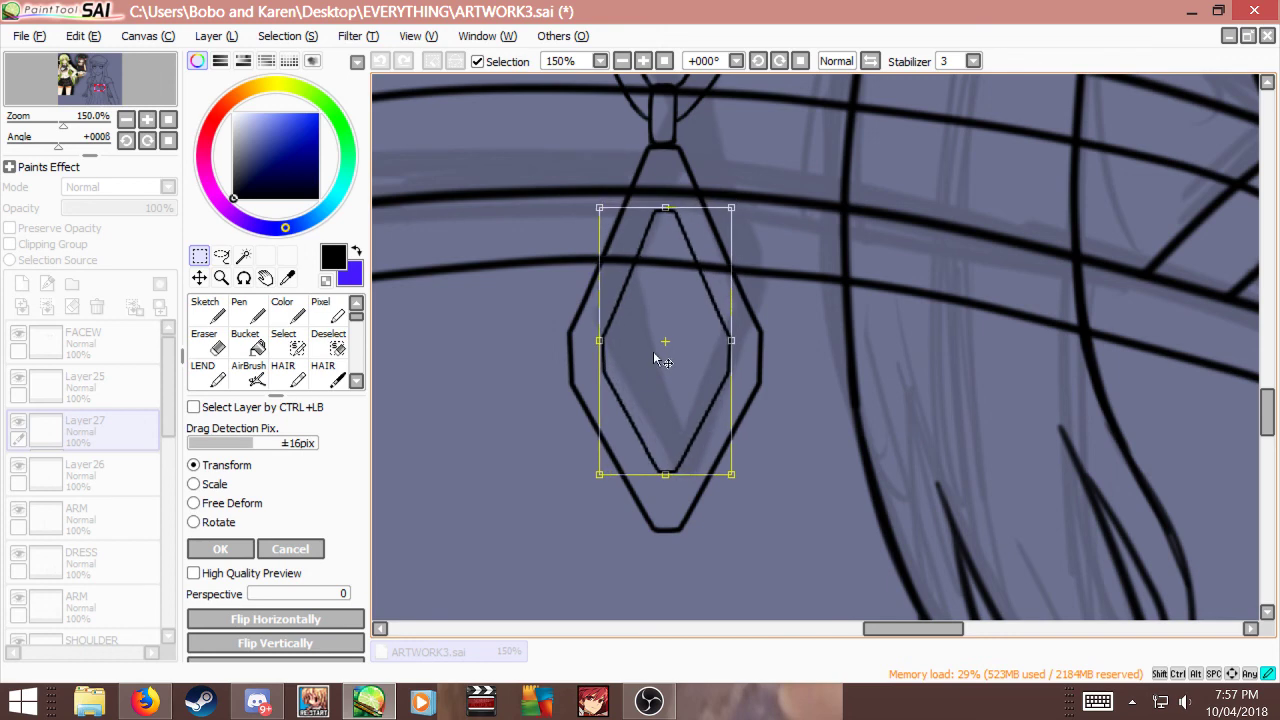
pyautogui.press('Return')
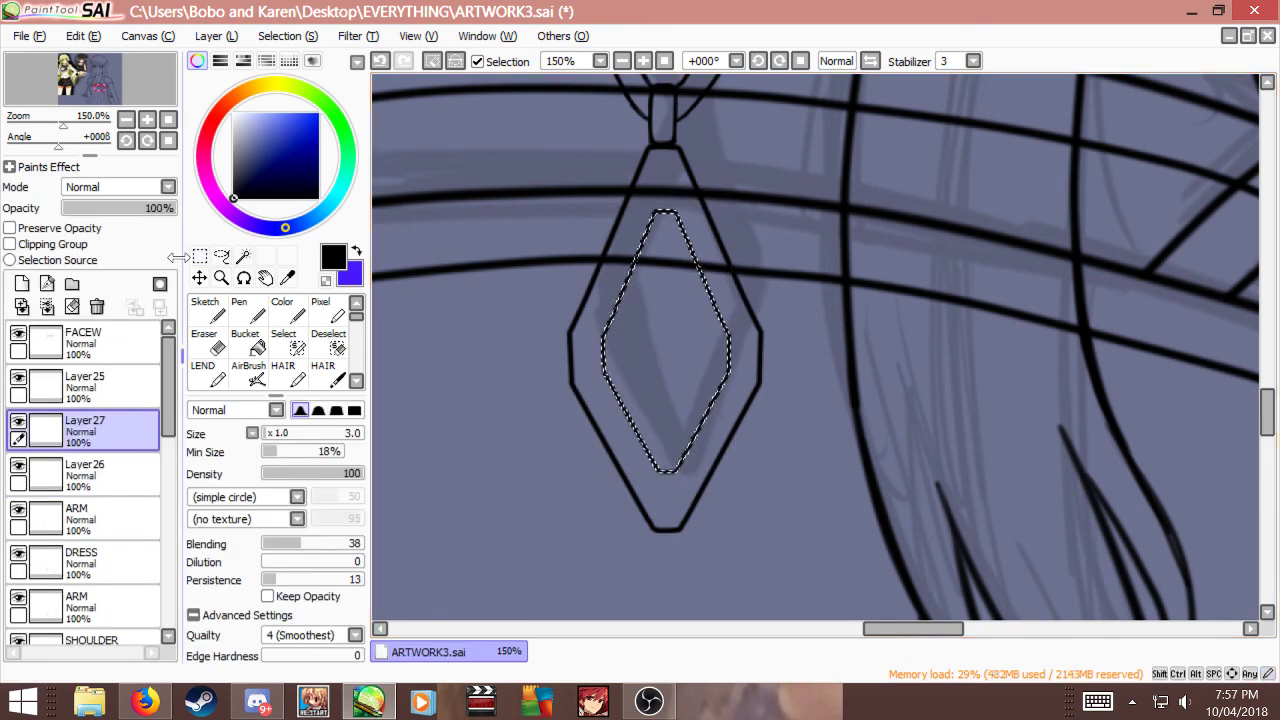
pyautogui.hotkey('ctrl', 'd')
pyautogui.scroll(1, 663, 434)
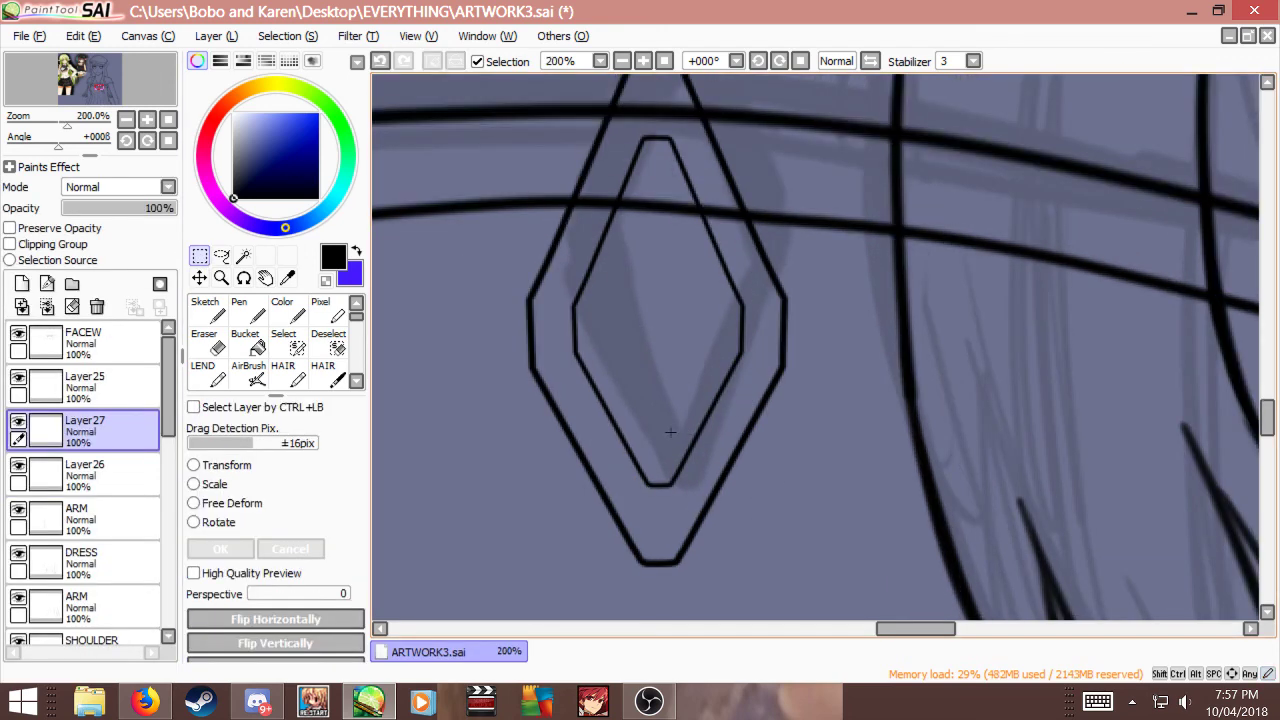
pyautogui.click(22, 284)
pyautogui.press('c')
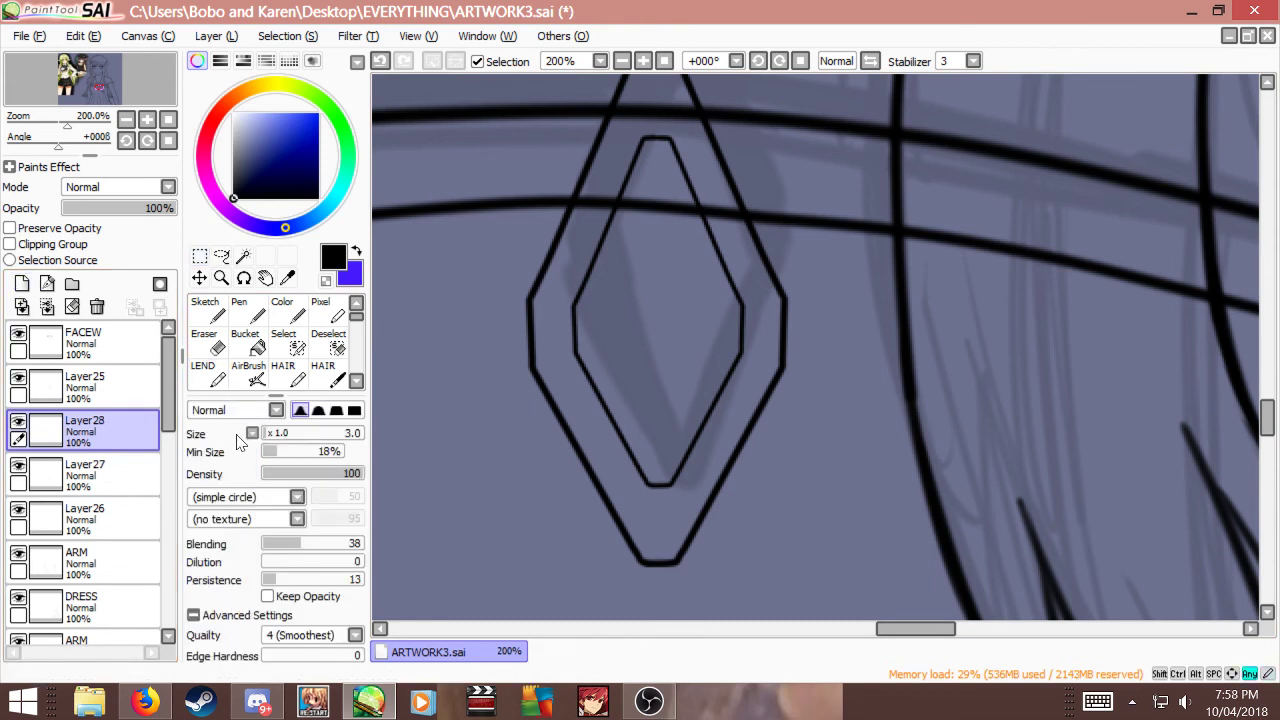
pyautogui.hotkey('ctrl', 'z')
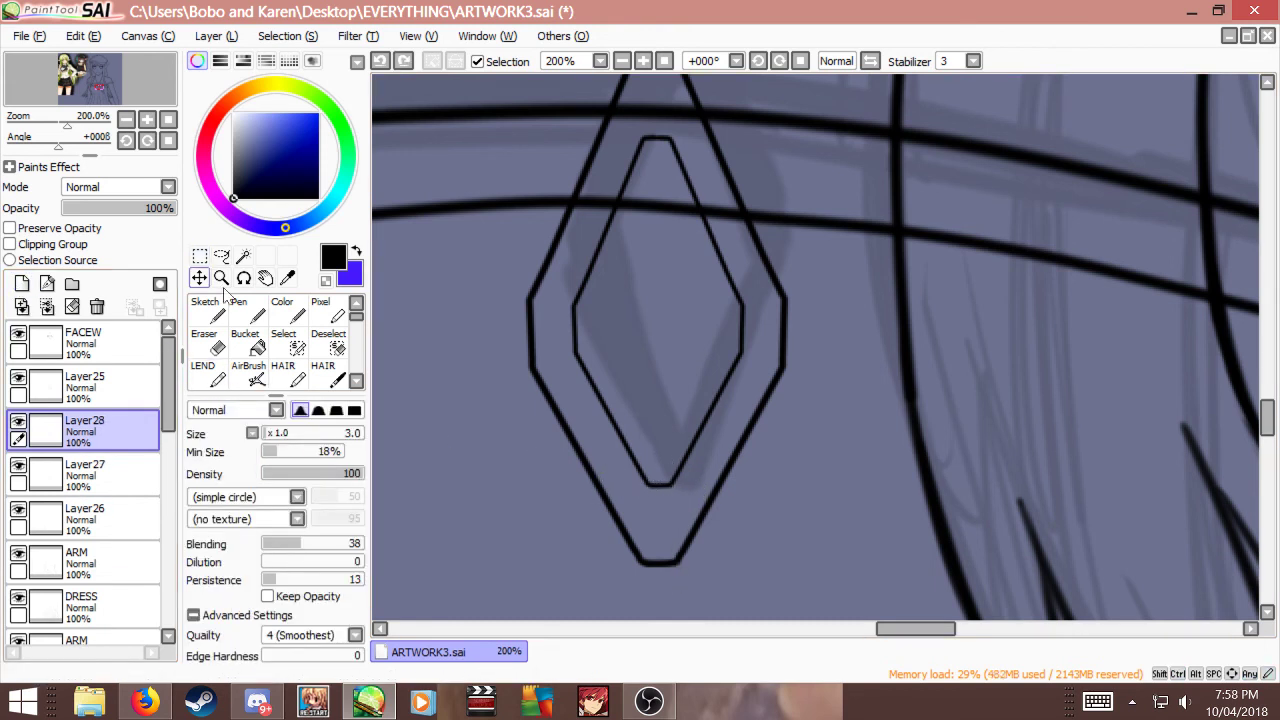
pyautogui.hotkey('ctrl', 'z')
pyautogui.click(47, 285)
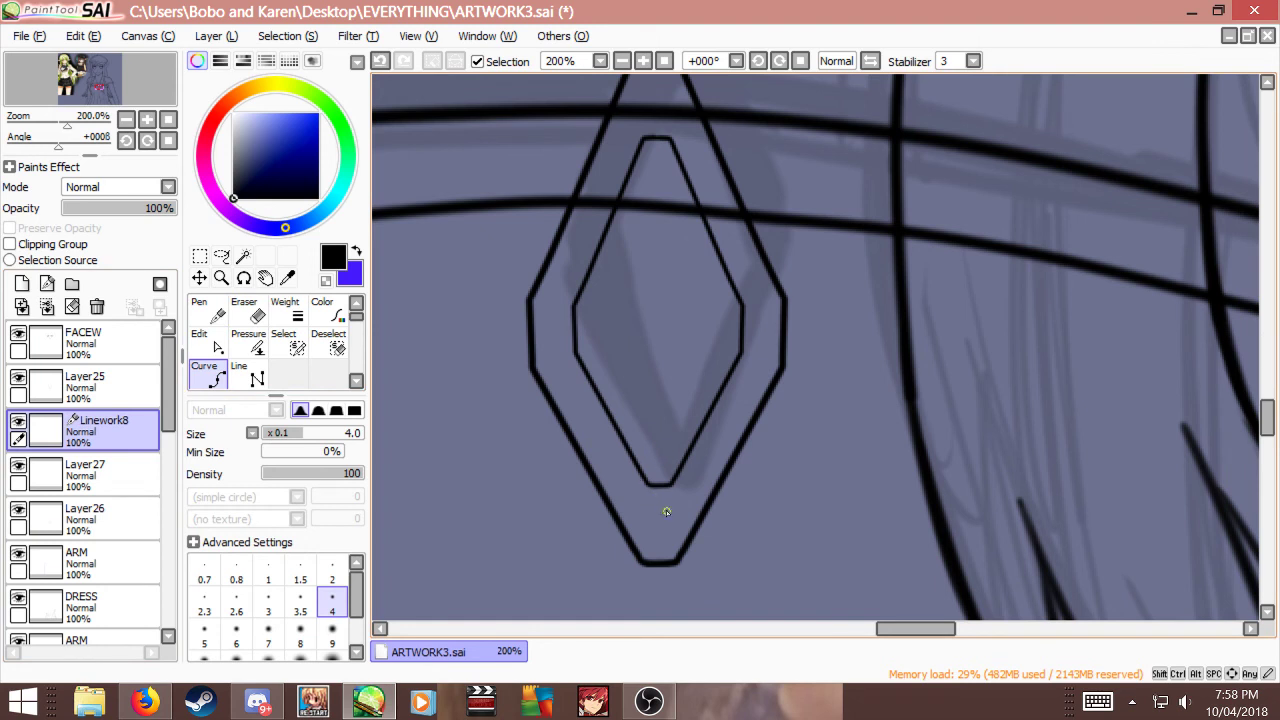
pyautogui.hotkey('ctrl', 'z')
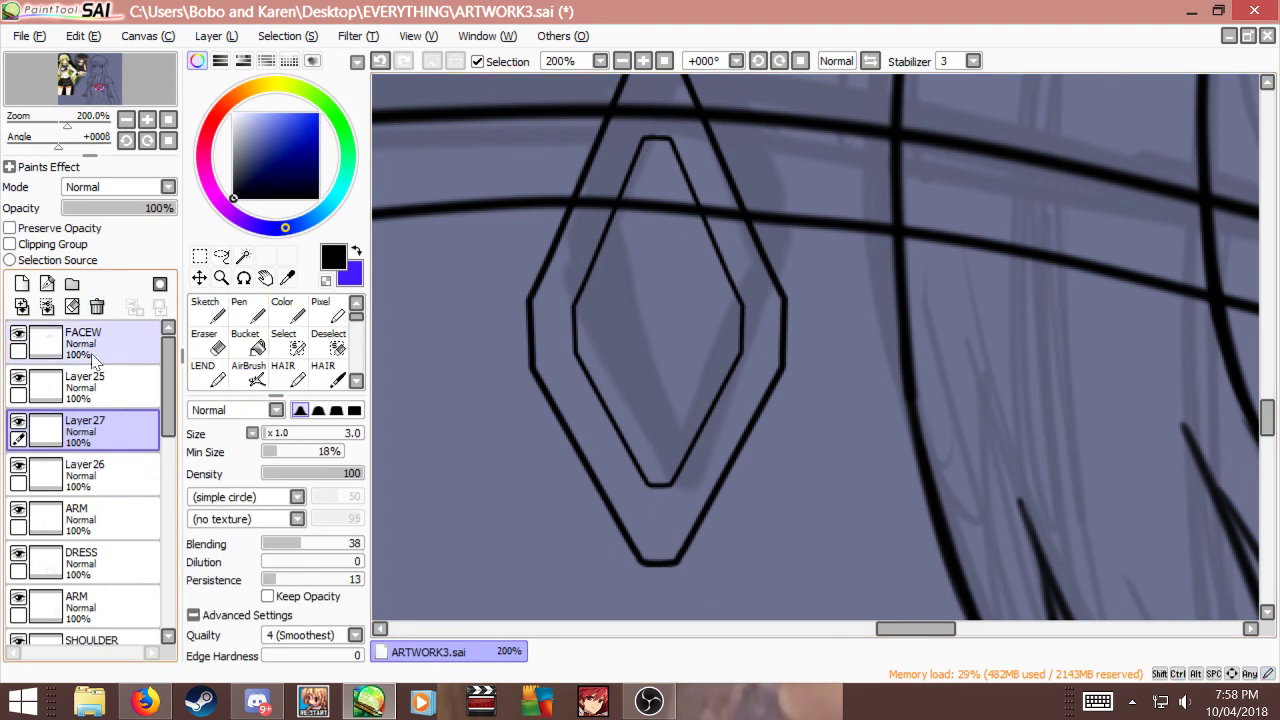
# Step: On a new layer, draw short black size 3 facet lines linking the inner and outer outlines at the pendant's bottom and left corners
pyautogui.click(22, 284)
pyautogui.moveTo(668, 484); pyautogui.dragTo(673, 545)
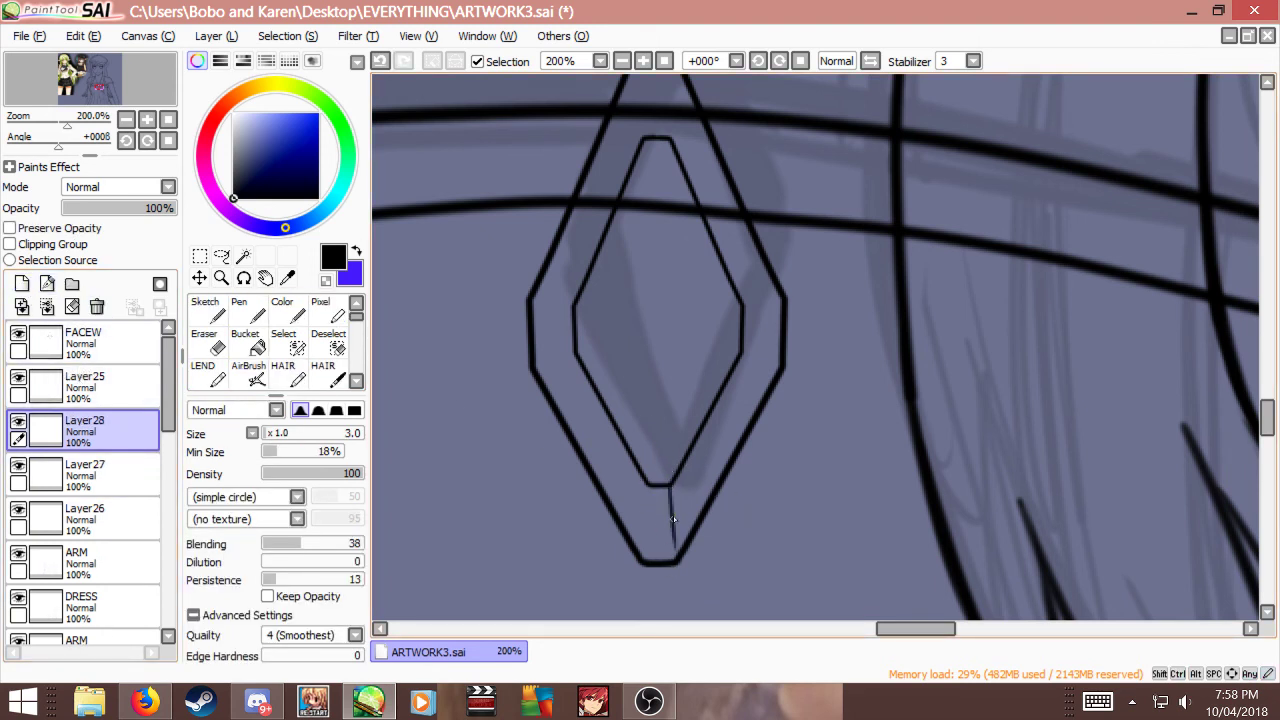
pyautogui.moveTo(646, 487); pyautogui.dragTo(641, 550)
pyautogui.hotkey('ctrl', 'z')
pyautogui.hotkey('ctrl', 'z')
pyautogui.moveTo(549, 371)
pyautogui.mouseDown()
pyautogui.moveTo(578, 351)
pyautogui.moveTo(570, 305)
pyautogui.moveTo(540, 289)
pyautogui.mouseUp()
pyautogui.hotkey('ctrl', 'z')
pyautogui.hotkey('ctrl', 'z')
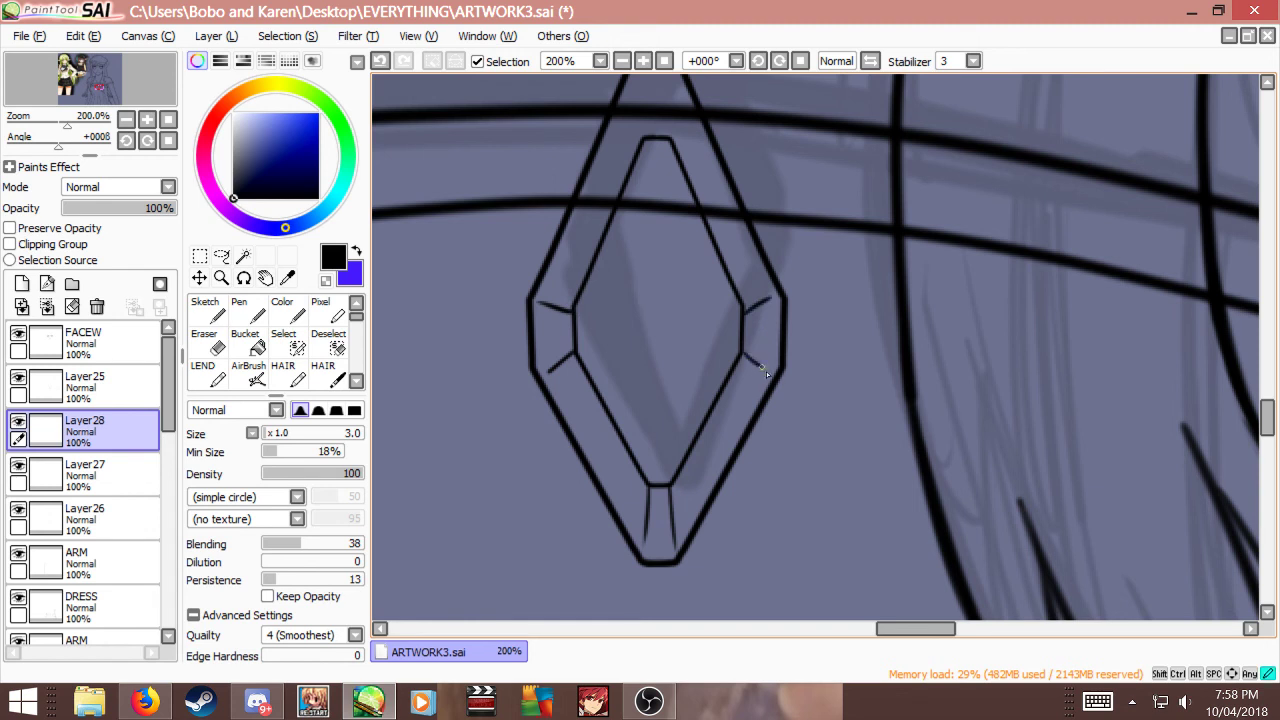
# Step: Draw two short facet lines linking the inner and outer outlines at the pendant's right corners, redoing unsatisfactory strokes
pyautogui.hotkey('ctrl', 'z')
pyautogui.hotkey('ctrl', 'z')
pyautogui.moveTo(744, 306); pyautogui.dragTo(776, 296)
pyautogui.hotkey('ctrl', 'z')
pyautogui.moveTo(741, 353); pyautogui.dragTo(767, 372)
pyautogui.hotkey('ctrl', 'z')
pyautogui.hotkey('ctrl', 'z')
# Step: Draw two short facet lines rising from the inner outline's top corners toward the pendant's upper edges
pyautogui.scroll(-2, 698, 345)
pyautogui.scroll(3, 660, 200)
pyautogui.moveTo(665, 252)
pyautogui.mouseDown()
pyautogui.moveTo(692, 354)
pyautogui.moveTo(667, 266)
pyautogui.mouseUp()
pyautogui.hotkey('ctrl', 'z')
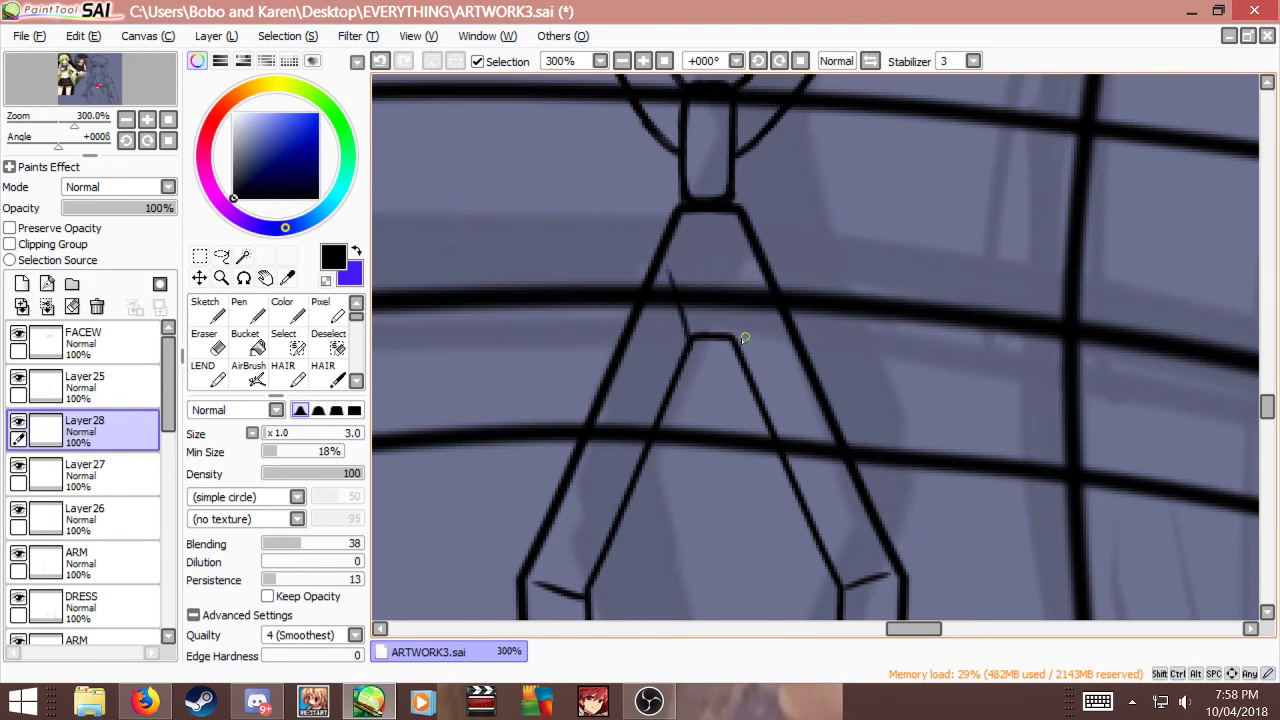
pyautogui.hotkey('ctrl', 'z')
pyautogui.hotkey('ctrl', 'y')
pyautogui.hotkey('ctrl', 'z')
pyautogui.hotkey('ctrl', 'z')
pyautogui.moveTo(730, 337); pyautogui.dragTo(752, 278)
# Step: Examine the faceted pendant against the whole figure and up close
pyautogui.scroll(-3, 714, 306)
pyautogui.scroll(-5, 692, 361)
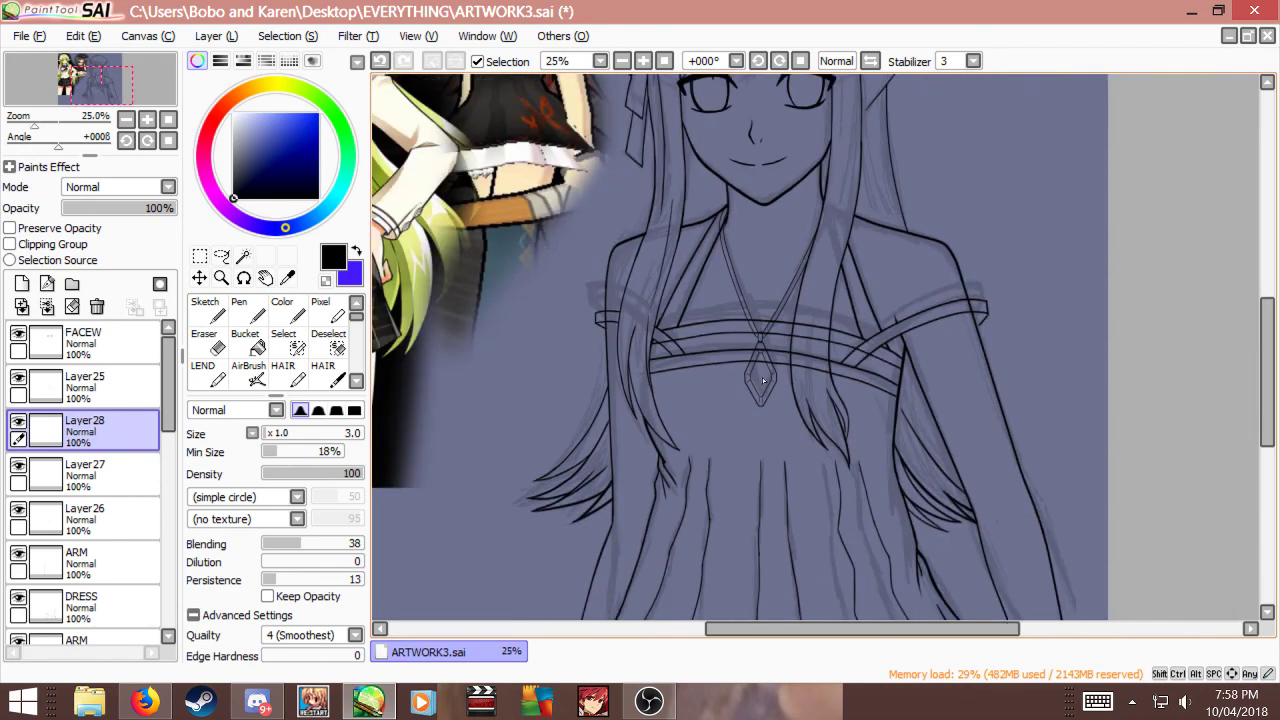
pyautogui.scroll(1, 762, 377)
pyautogui.scroll(3, 700, 445)
pyautogui.scroll(-2, 649, 451)
pyautogui.scroll(1, 801, 408)
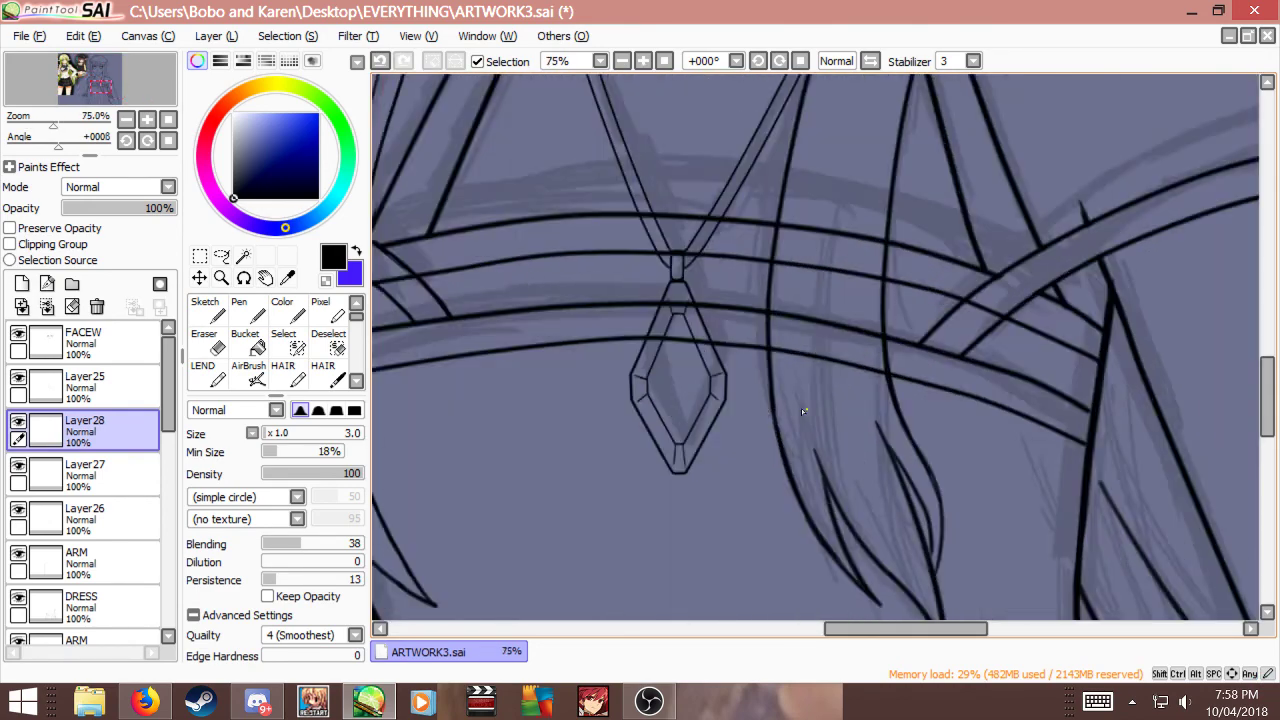
pyautogui.scroll(-1, 674, 357)
pyautogui.scroll(1, 674, 357)
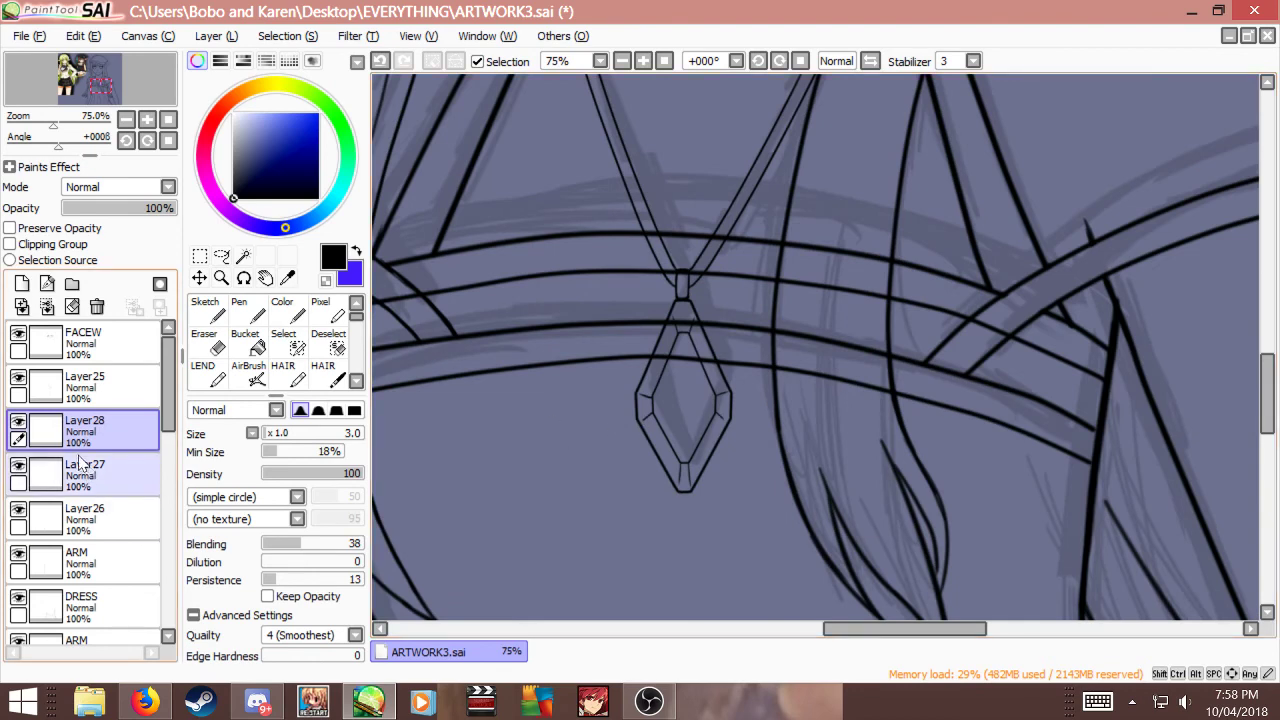
# Step: Erase the dress neckline lines showing inside the pendant on Layer9 with a size 12 eraser
pyautogui.press('pagedown')
pyautogui.scroll(-6, 120, 528)
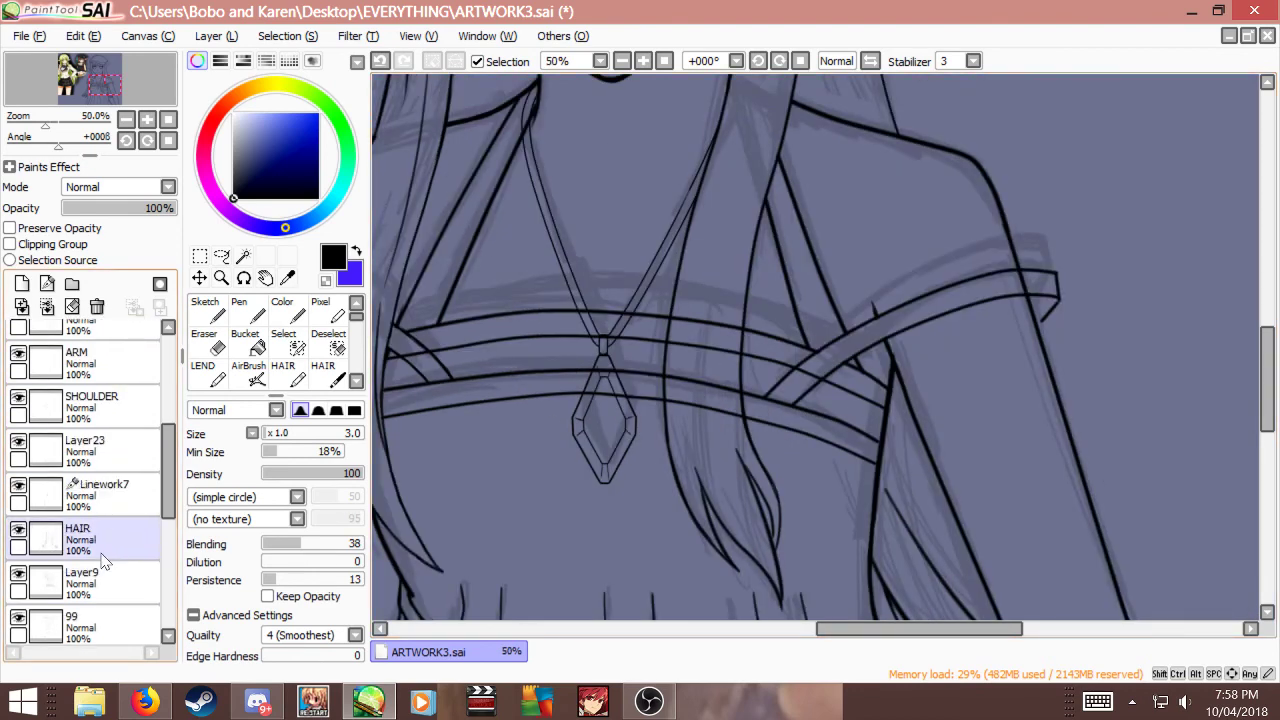
pyautogui.click(60, 455)
pyautogui.scroll(-2, 90, 510)
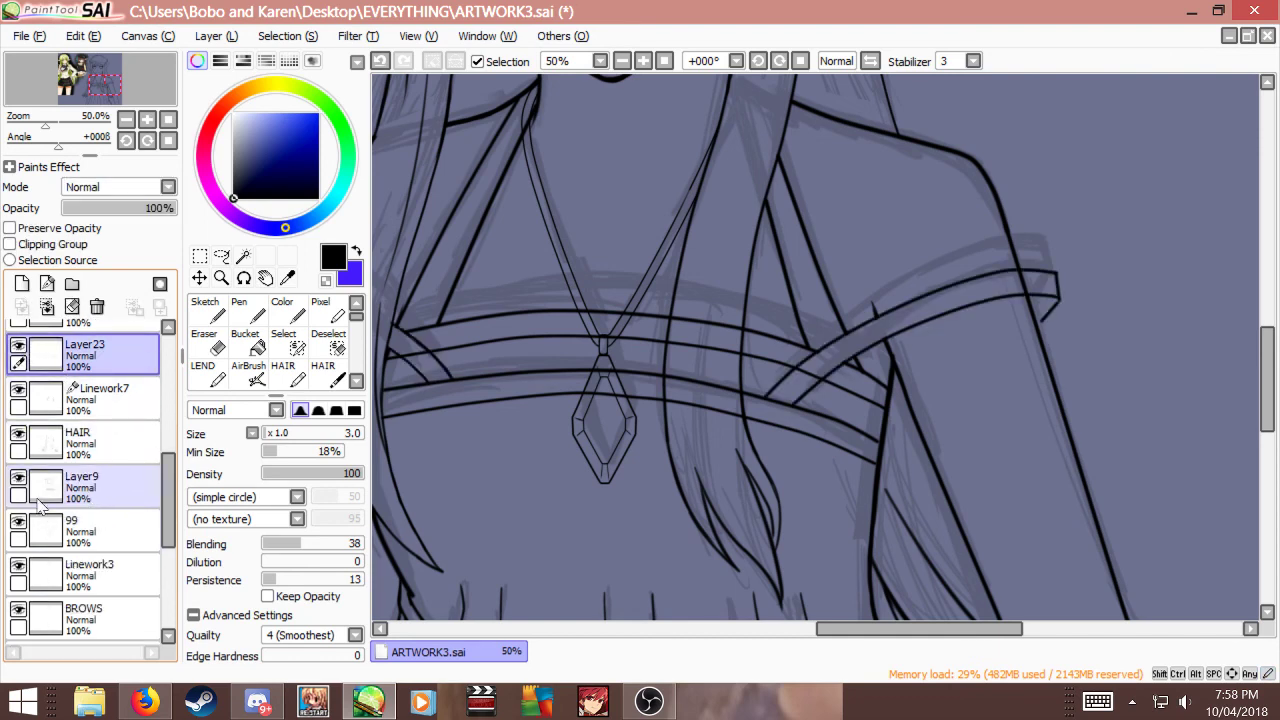
pyautogui.click(112, 482)
pyautogui.scroll(2, 688, 408)
pyautogui.scroll(4, 535, 360)
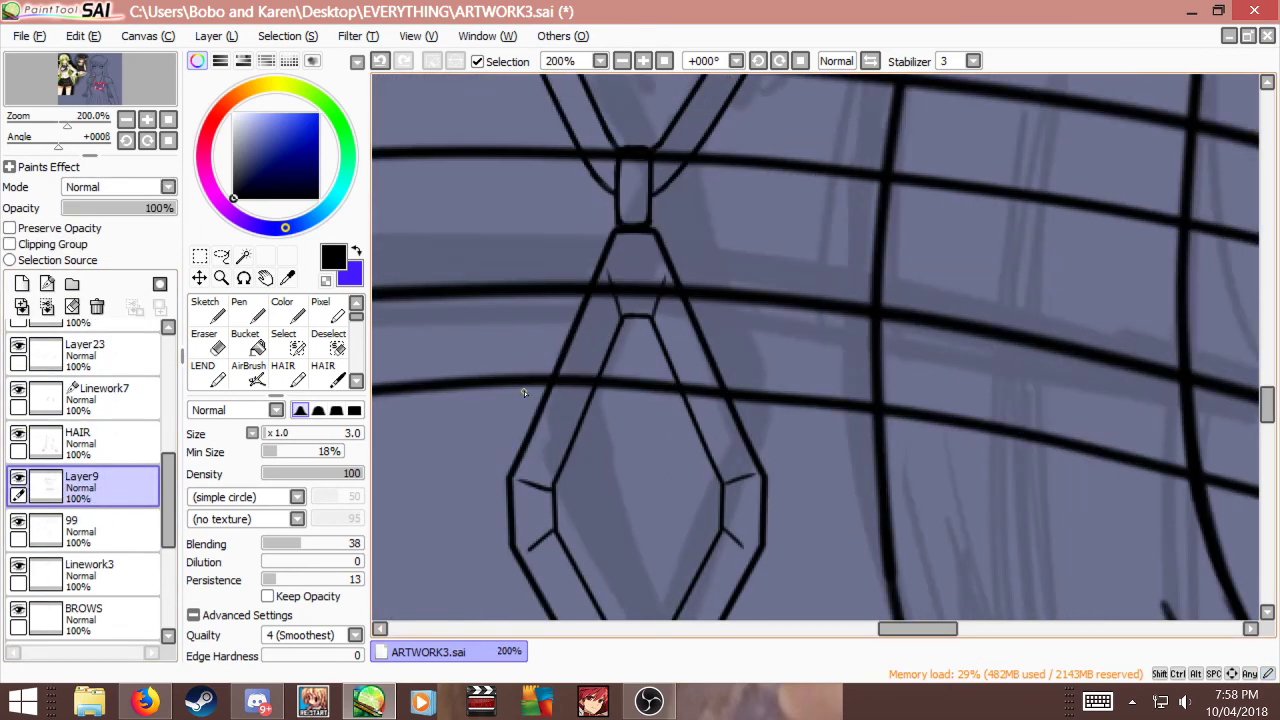
pyautogui.press('e')
pyautogui.moveTo(591, 297)
pyautogui.mouseDown()
pyautogui.moveTo(595, 346)
pyautogui.moveTo(558, 401)
pyautogui.moveTo(575, 366)
pyautogui.moveTo(586, 406)
pyautogui.moveTo(625, 318)
pyautogui.moveTo(681, 410)
pyautogui.moveTo(703, 417)
pyautogui.moveTo(691, 367)
pyautogui.moveTo(700, 372)
pyautogui.moveTo(713, 426)
pyautogui.moveTo(678, 422)
pyautogui.moveTo(653, 399)
pyautogui.moveTo(629, 264)
pyautogui.moveTo(619, 291)
pyautogui.moveTo(608, 286)
pyautogui.moveTo(608, 297)
pyautogui.moveTo(634, 277)
pyautogui.moveTo(674, 322)
pyautogui.mouseUp()
pyautogui.moveTo(661, 274); pyautogui.dragTo(659, 295)
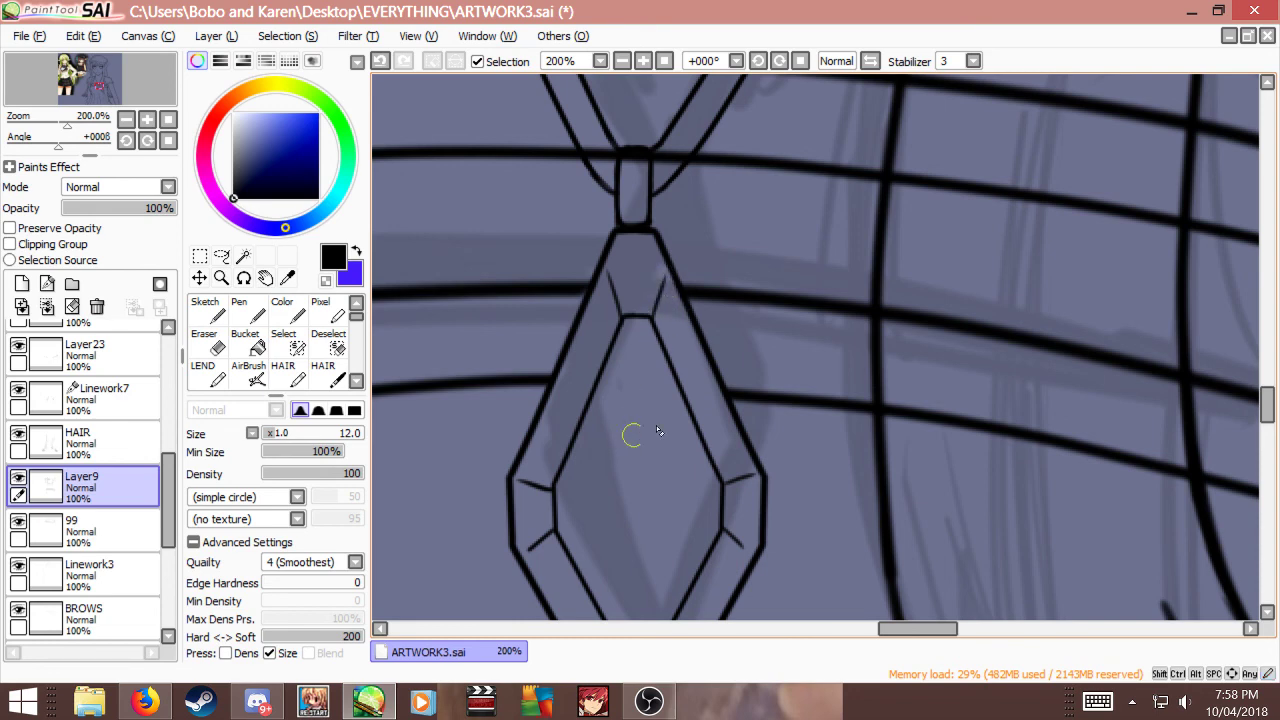
# Step: Erase the dress neckline lines running through both necklace cords above the bail with a size 8 eraser
pyautogui.scroll(-3, 646, 449)
pyautogui.scroll(3, 624, 342)
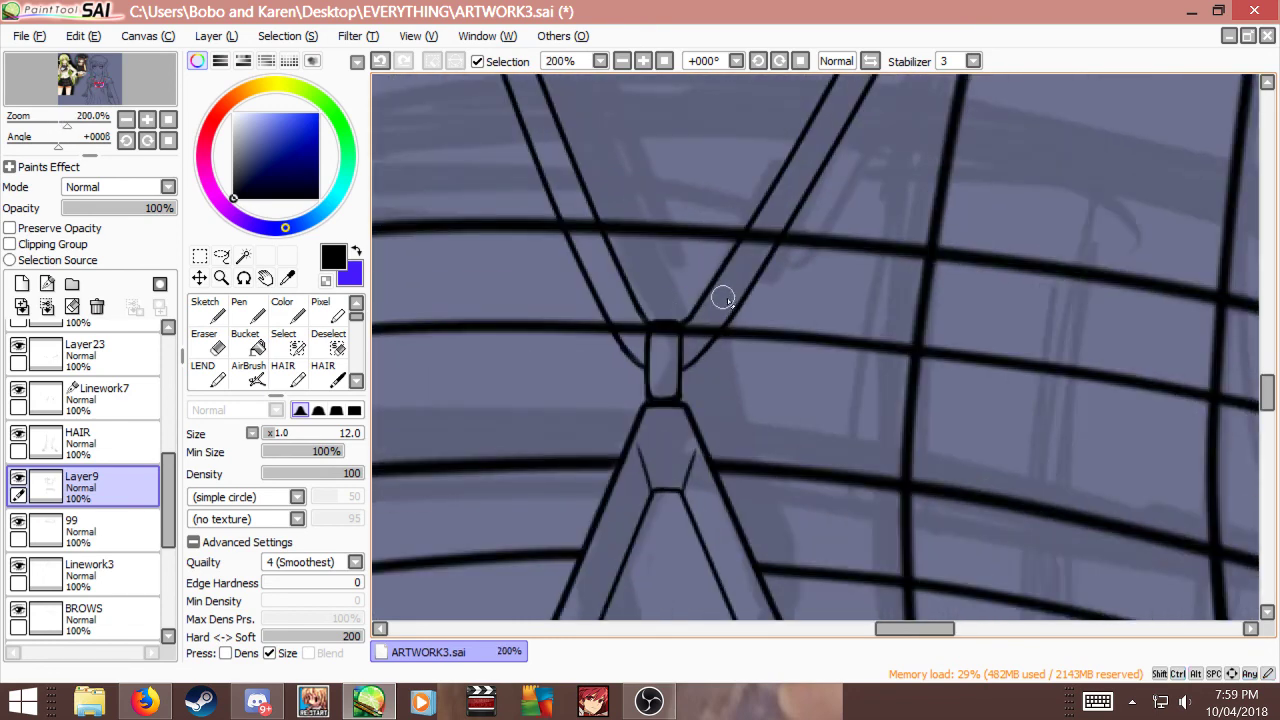
pyautogui.press('[')
pyautogui.press('[')
pyautogui.press('[')
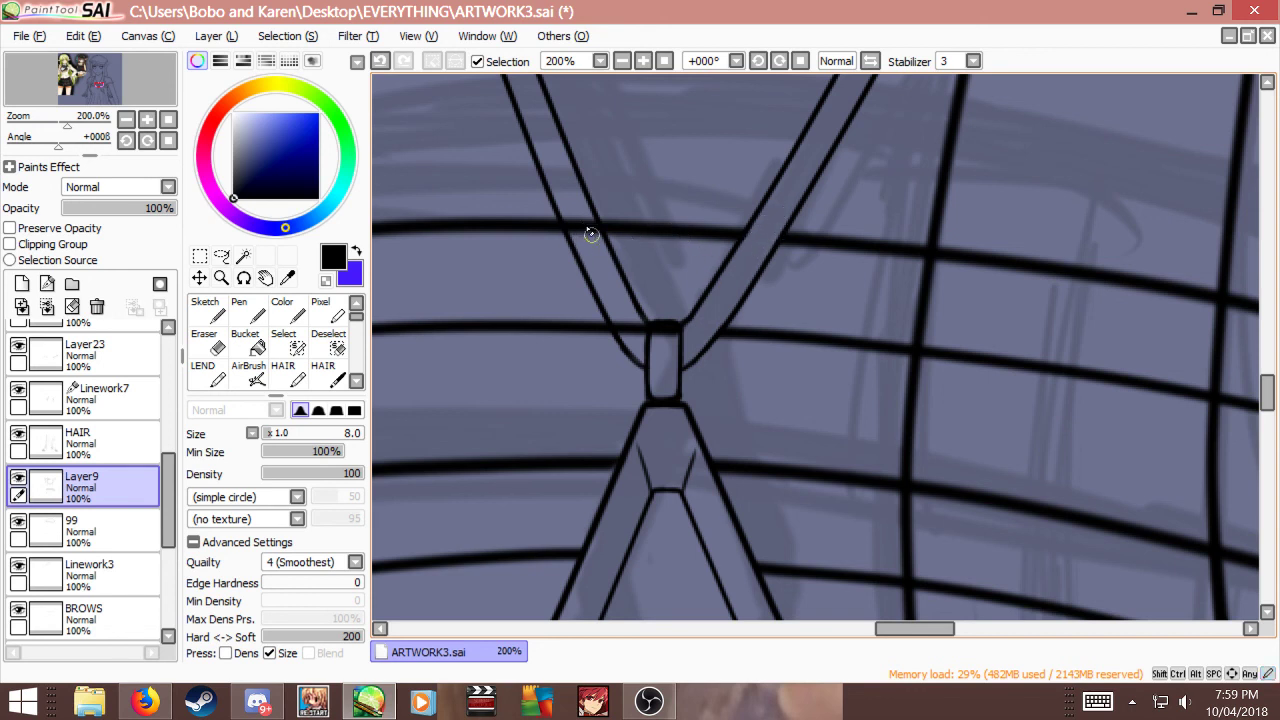
pyautogui.moveTo(591, 234); pyautogui.dragTo(582, 204)
# Step: Check Layer23, Layer26, 99, Layer9 and BROWS for the dress strap line that crosses the left necklace cord beside the neck
pyautogui.scroll(-5, 677, 345)
pyautogui.scroll(5, 658, 327)
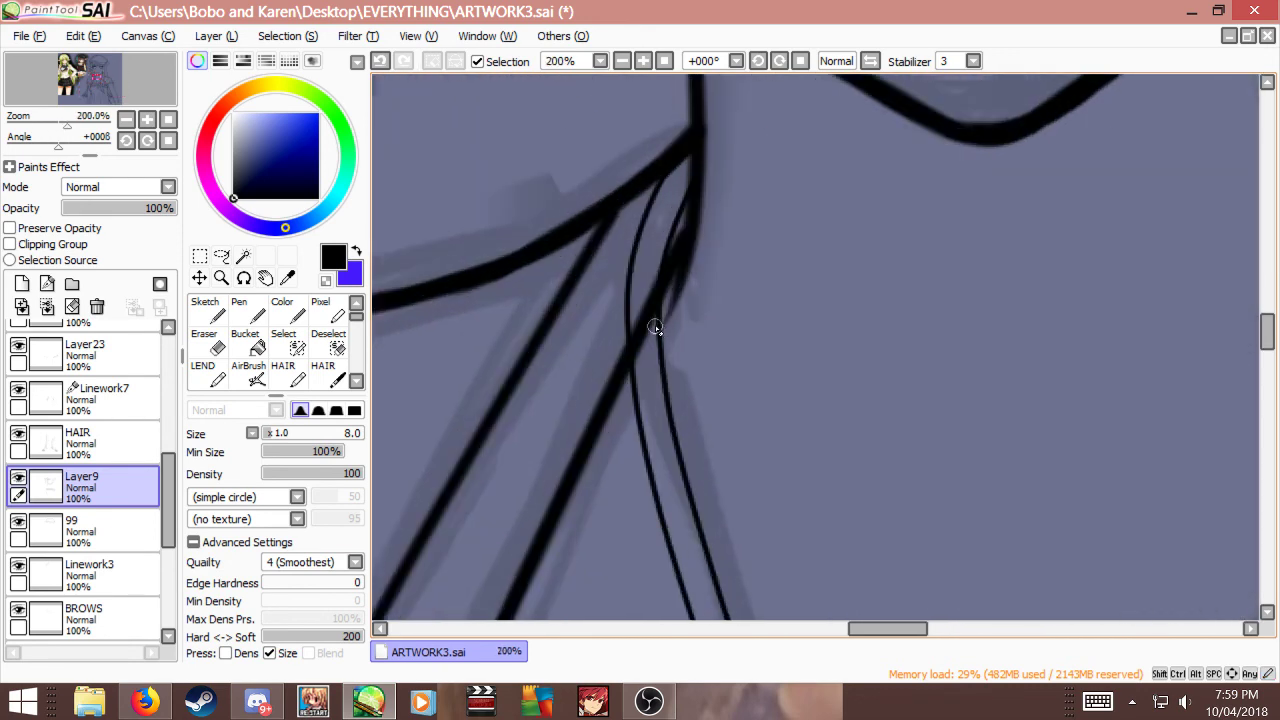
pyautogui.scroll(3, 22, 474)
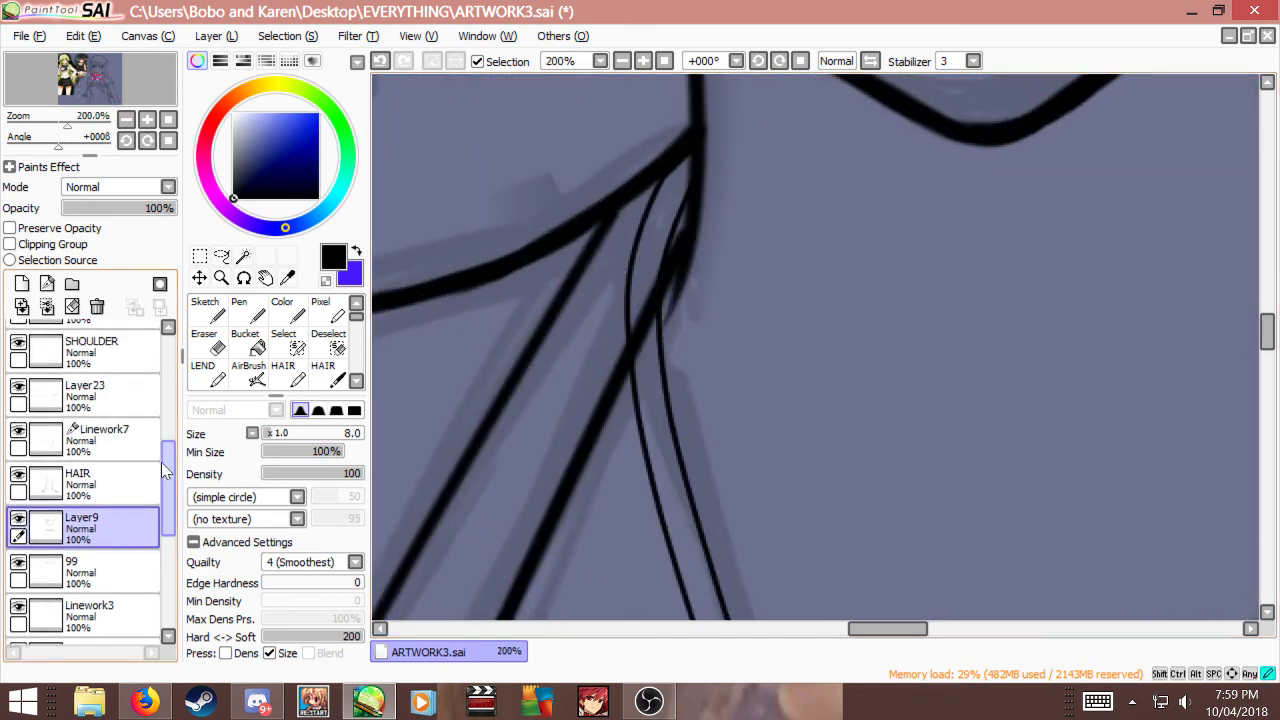
pyautogui.click(22, 474)
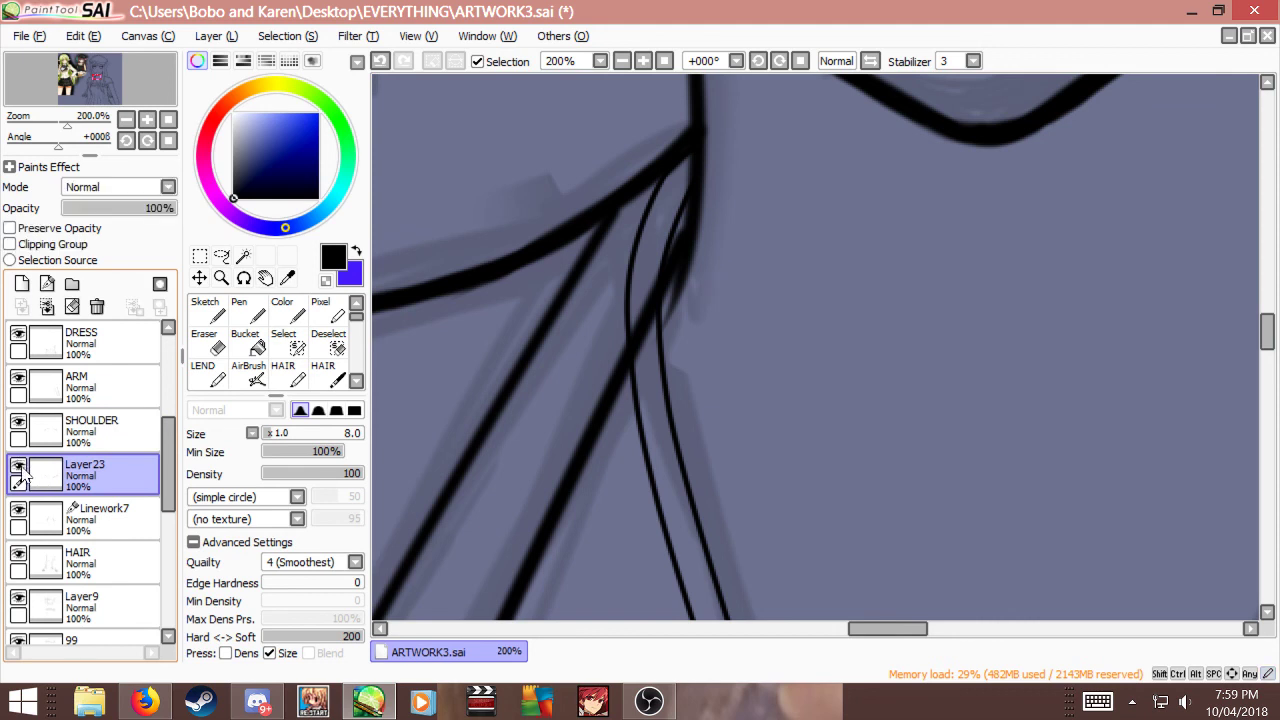
pyautogui.scroll(3, 60, 420)
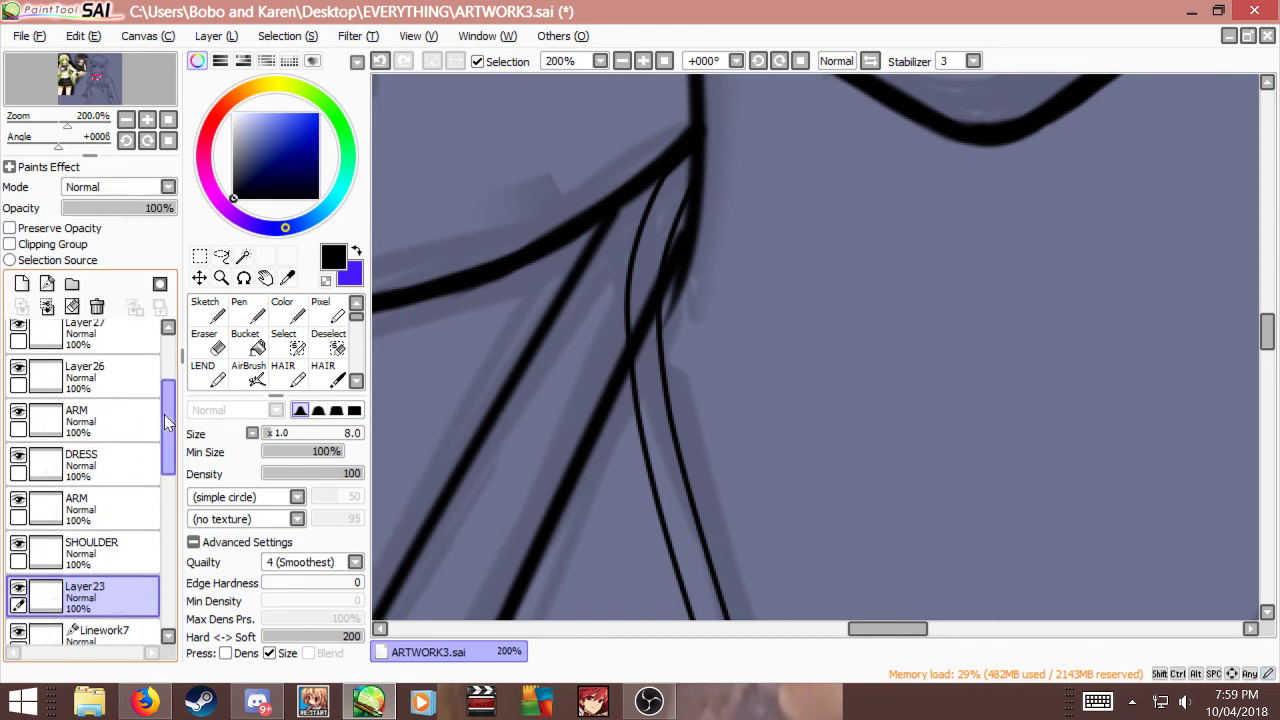
pyautogui.click(24, 368)
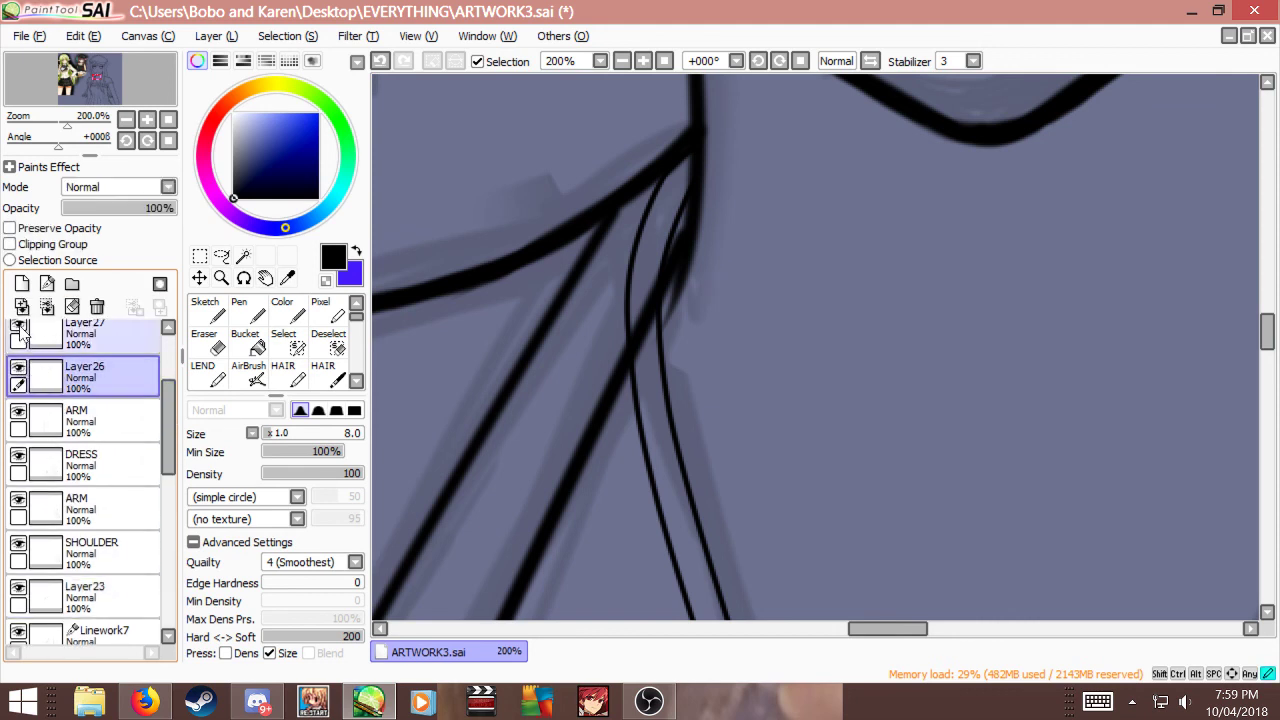
pyautogui.scroll(-5, 165, 430)
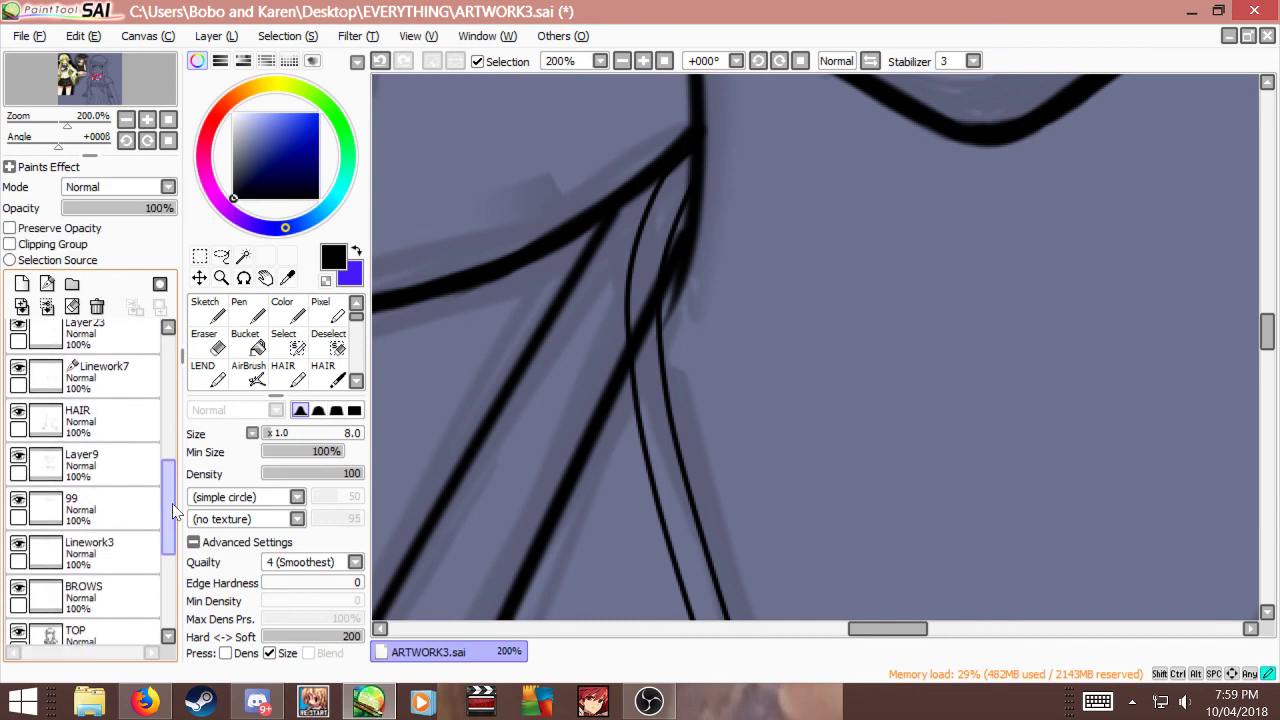
pyautogui.scroll(-1, 172, 511)
pyautogui.click(45, 528)
pyautogui.click(25, 484)
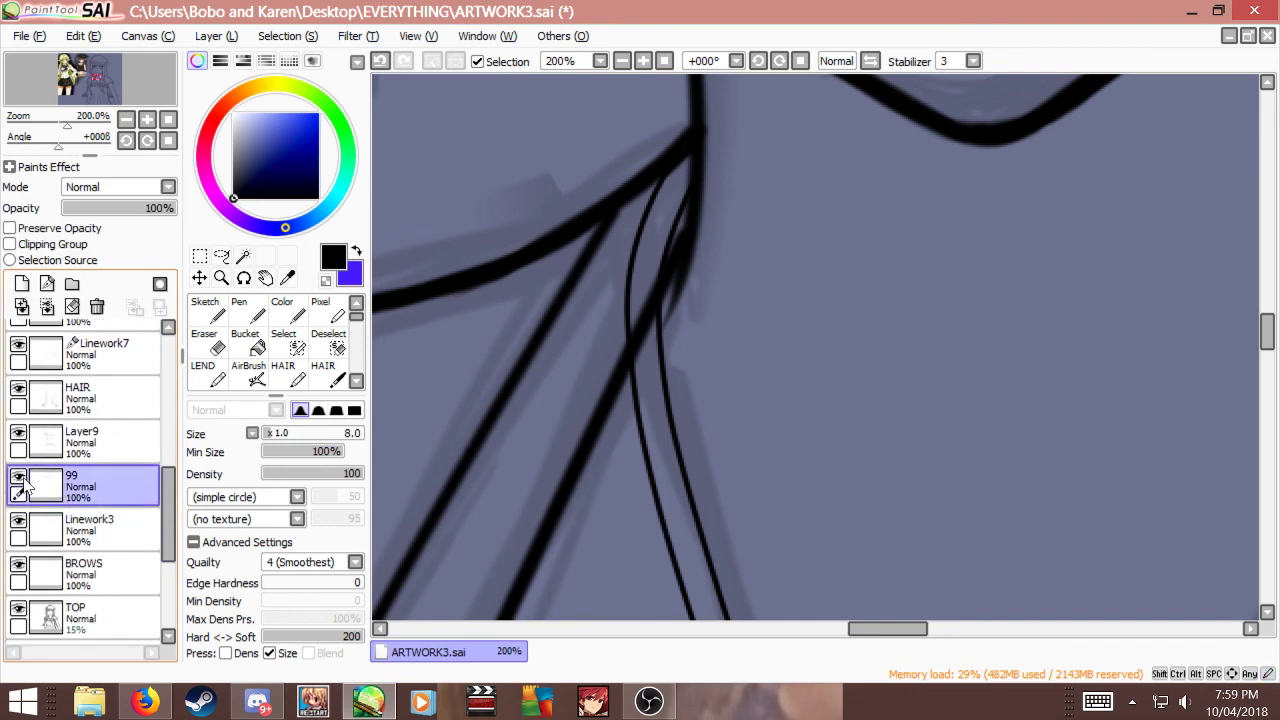
pyautogui.click(32, 443)
pyautogui.click(18, 433)
pyautogui.click(18, 433)
pyautogui.click(55, 570)
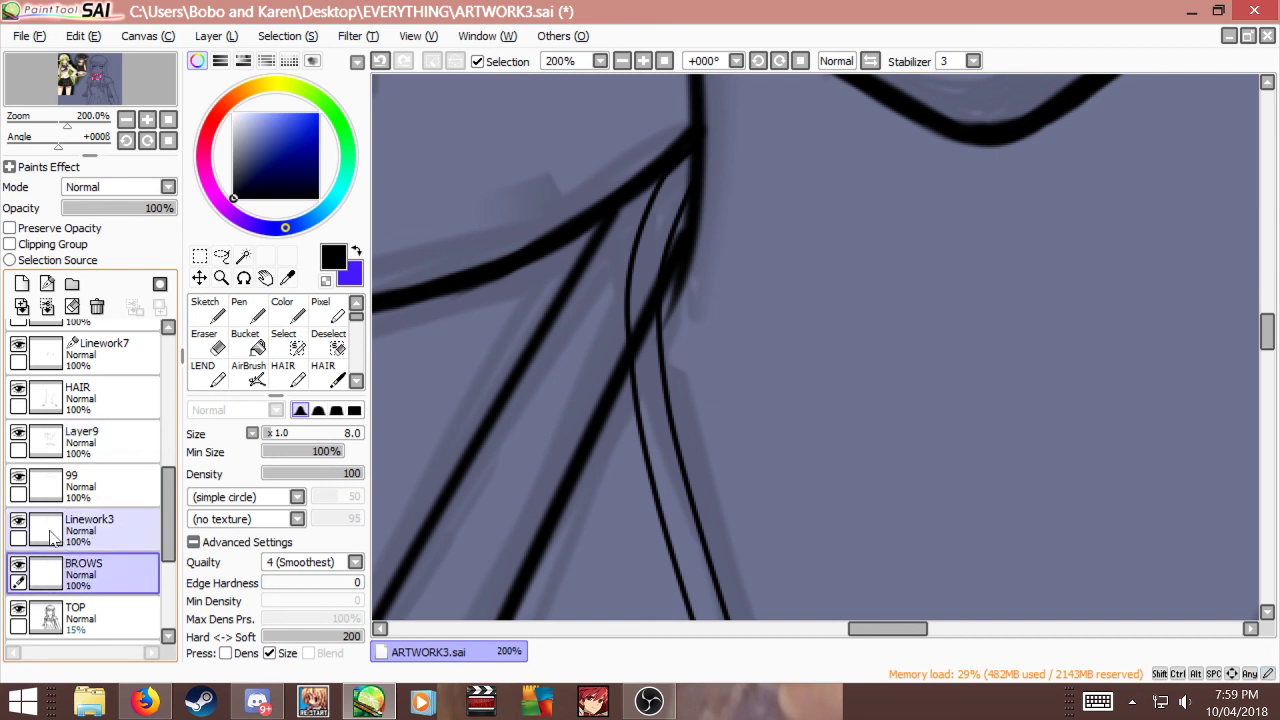
pyautogui.click(50, 537)
# Step: Look for the strap line on Layer26, Layer27 and Layer23, hiding and reshowing Layer9 to see what it holds
pyautogui.moveTo(169, 506); pyautogui.dragTo(171, 402)
pyautogui.click(57, 442)
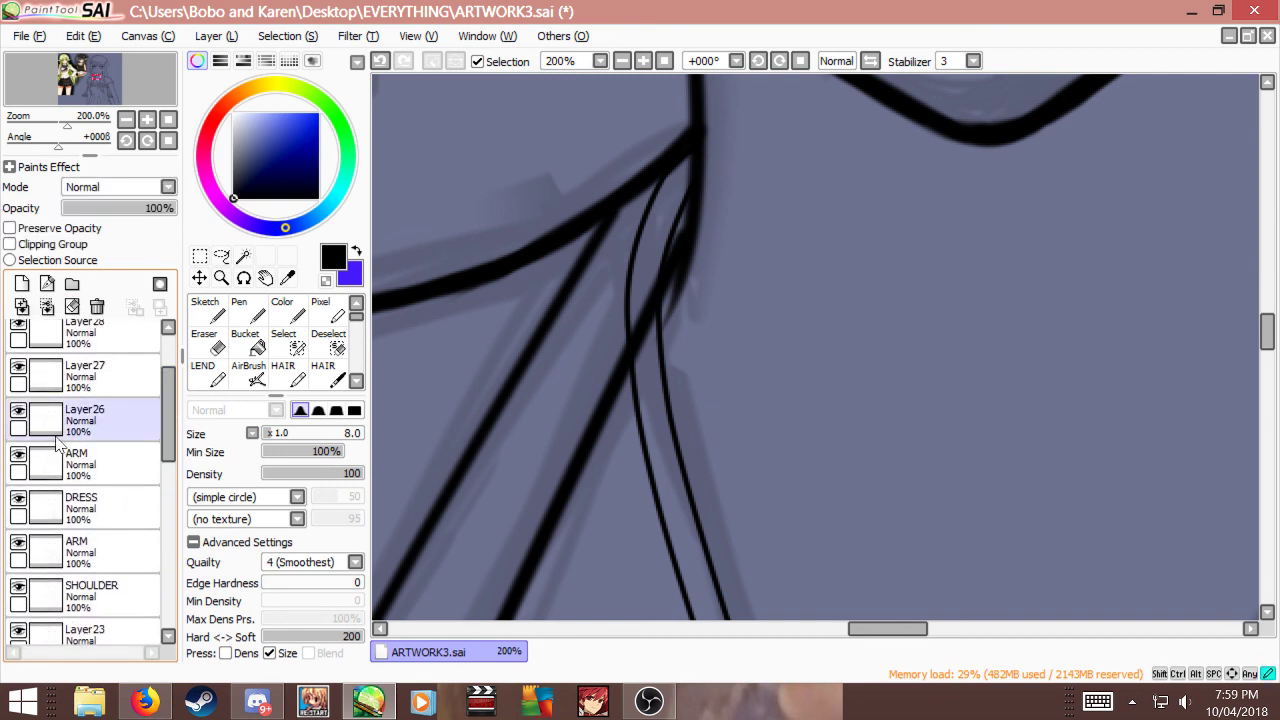
pyautogui.click(45, 375)
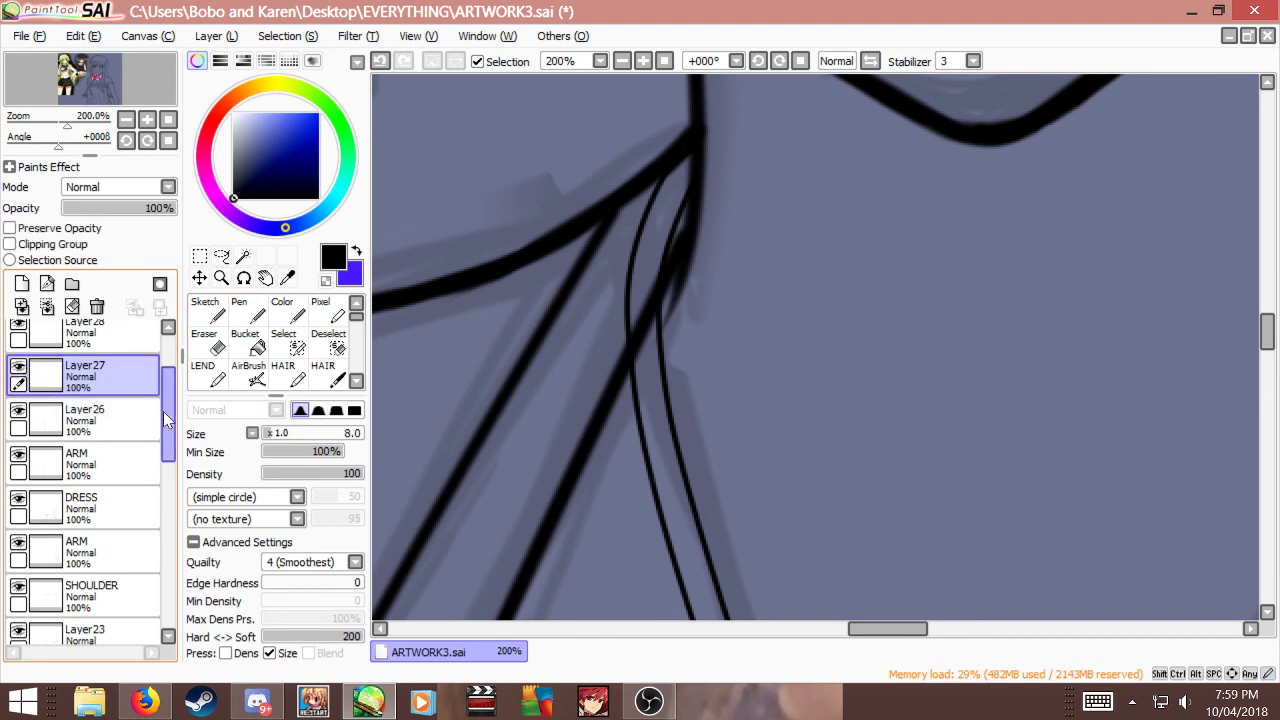
pyautogui.moveTo(165, 420); pyautogui.dragTo(165, 455)
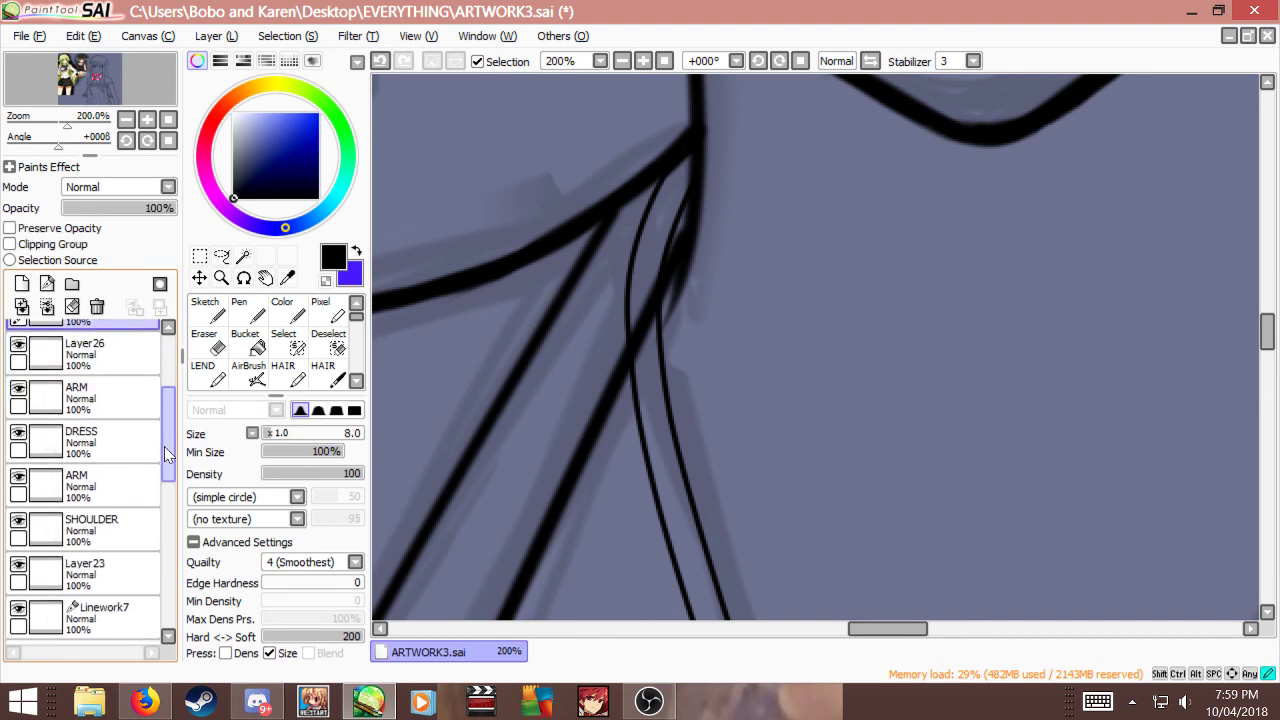
pyautogui.click(95, 573)
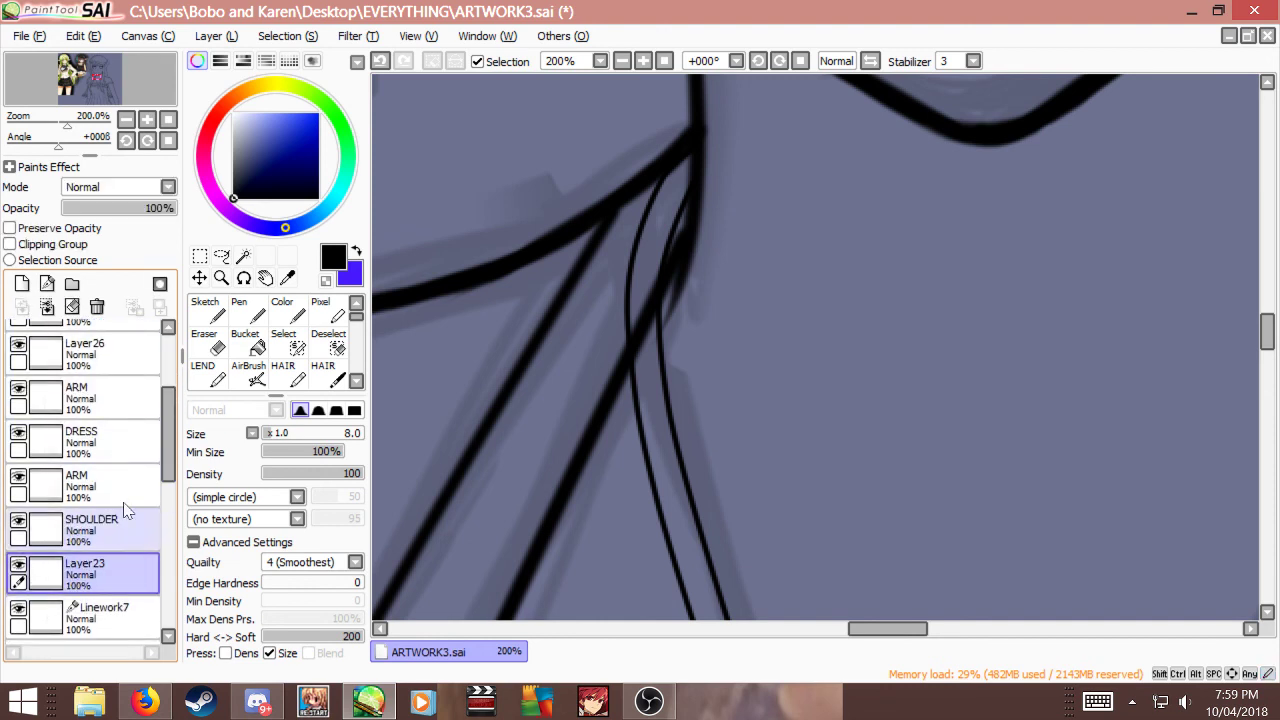
pyautogui.scroll(-3, 110, 520)
pyautogui.click(60, 590)
pyautogui.click(20, 586)
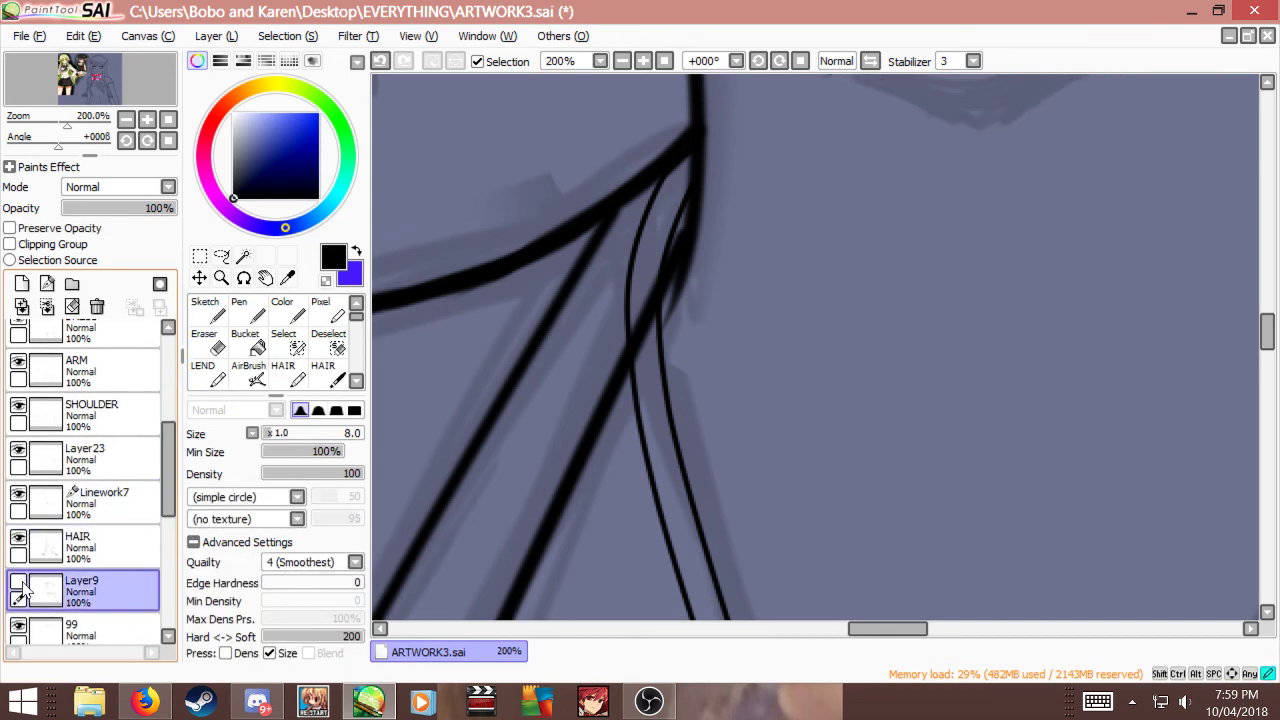
pyautogui.click(20, 585)
# Step: Inspect the necklace against the dress straps and check Linework3 and Layer9 for the overlapping strap line
pyautogui.scroll(-6, 640, 380)
pyautogui.scroll(2, 648, 416)
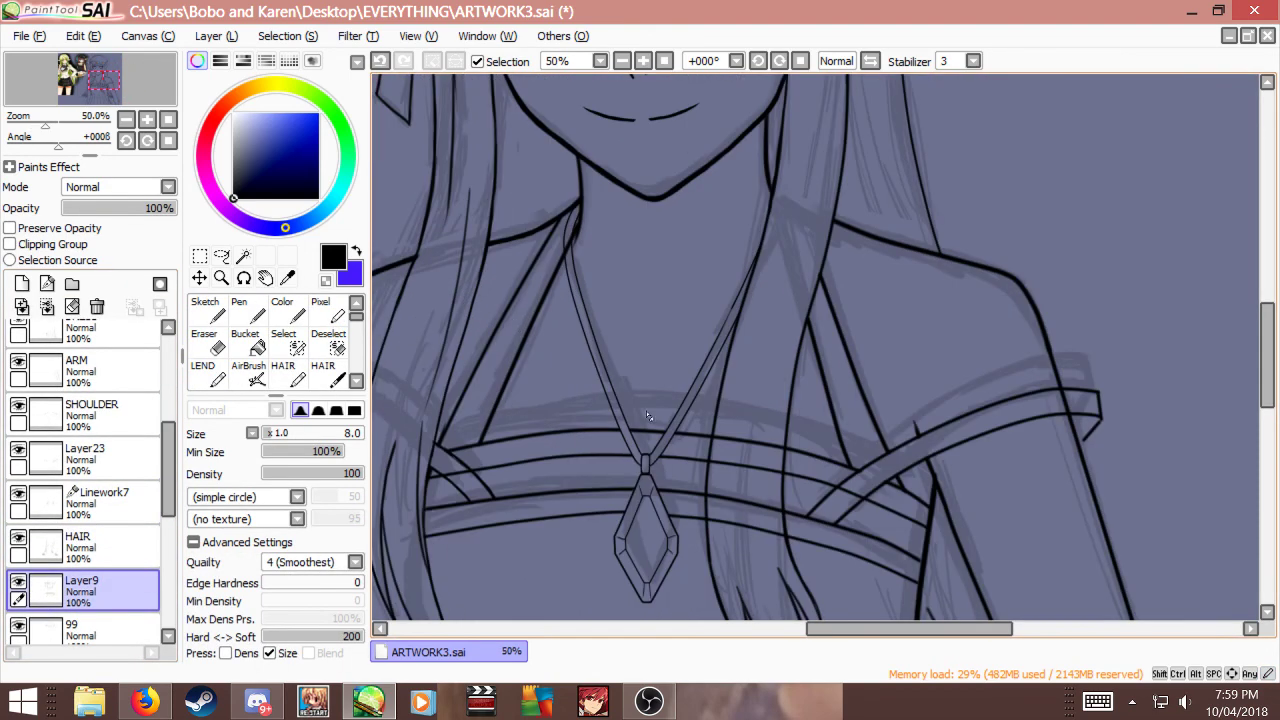
pyautogui.scroll(-3, 87, 516)
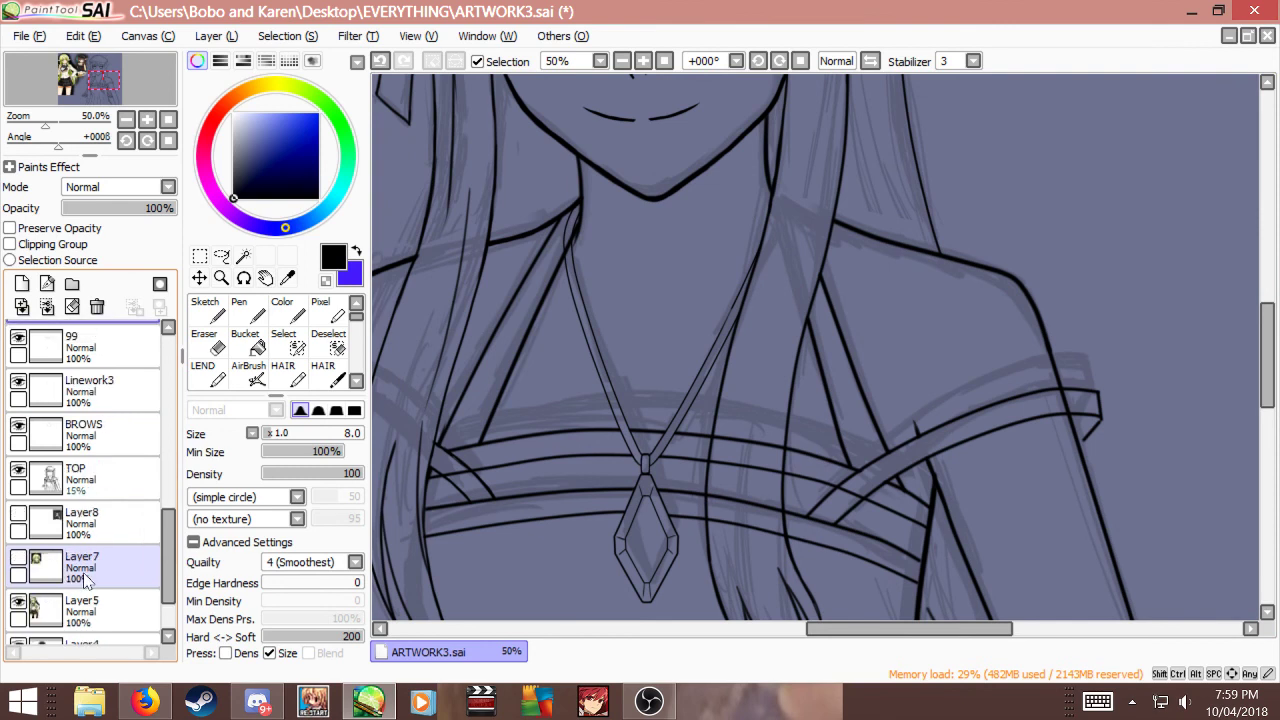
pyautogui.click(87, 518)
pyautogui.click(18, 488)
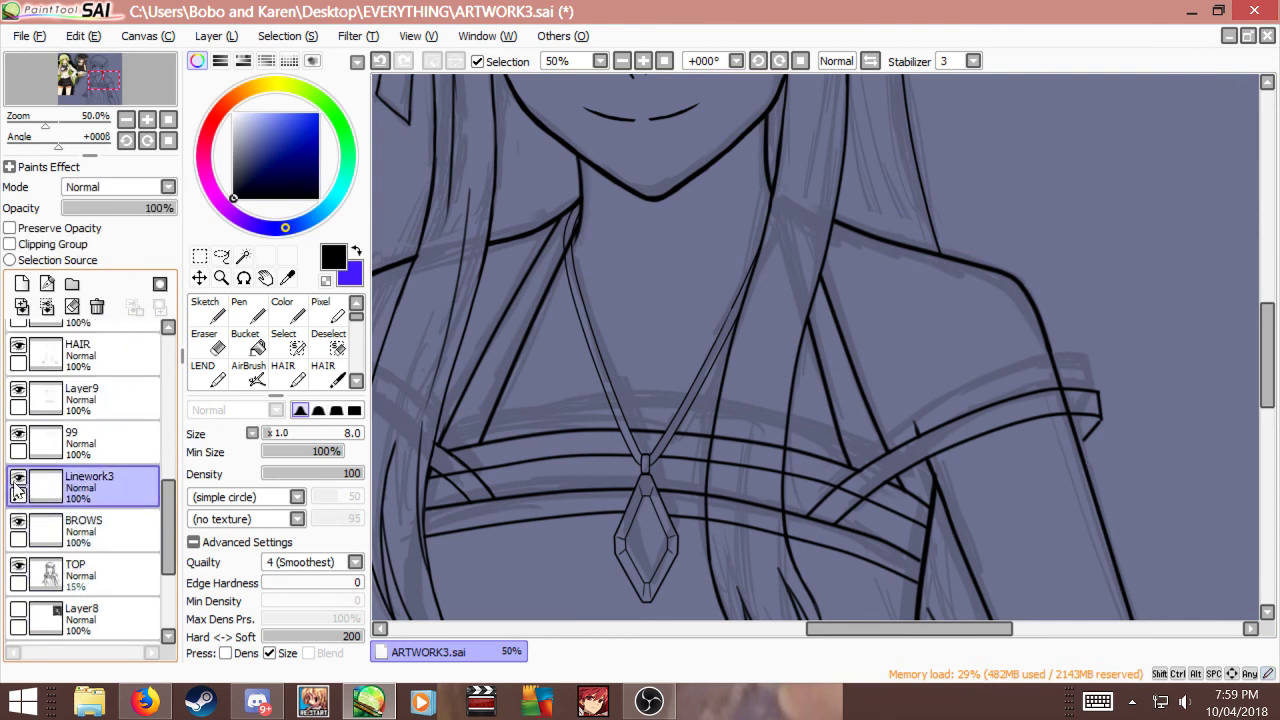
pyautogui.scroll(1, 18, 488)
pyautogui.click(48, 460)
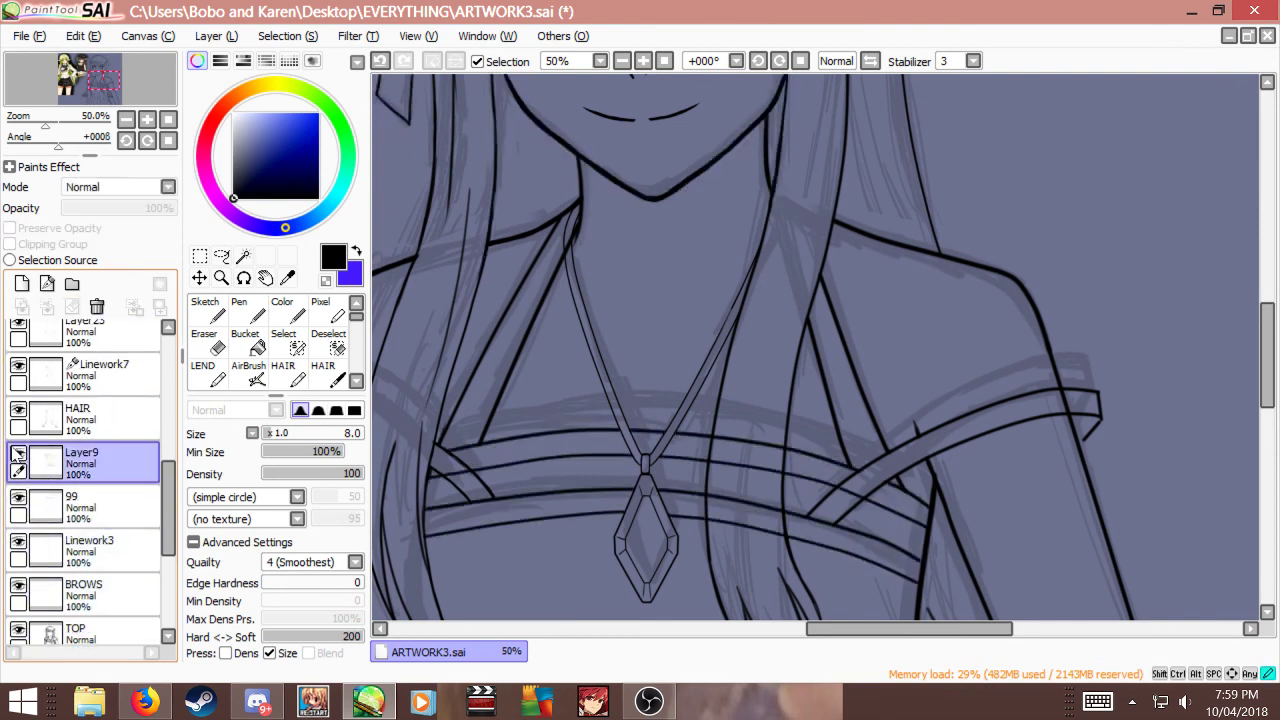
pyautogui.scroll(3, 18, 455)
# Step: Try to erase the strap line inside the left necklace cord on Linework7 with a size 16 eraser
pyautogui.click(22, 470)
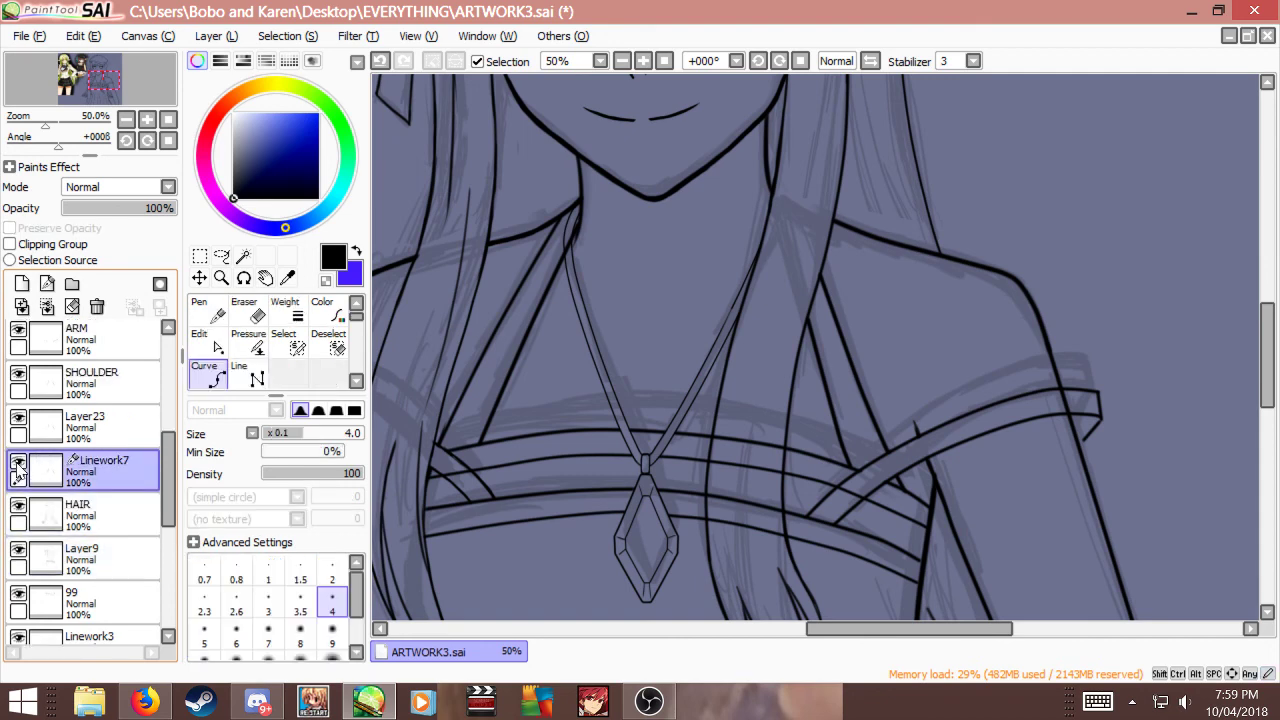
pyautogui.scroll(2, 586, 277)
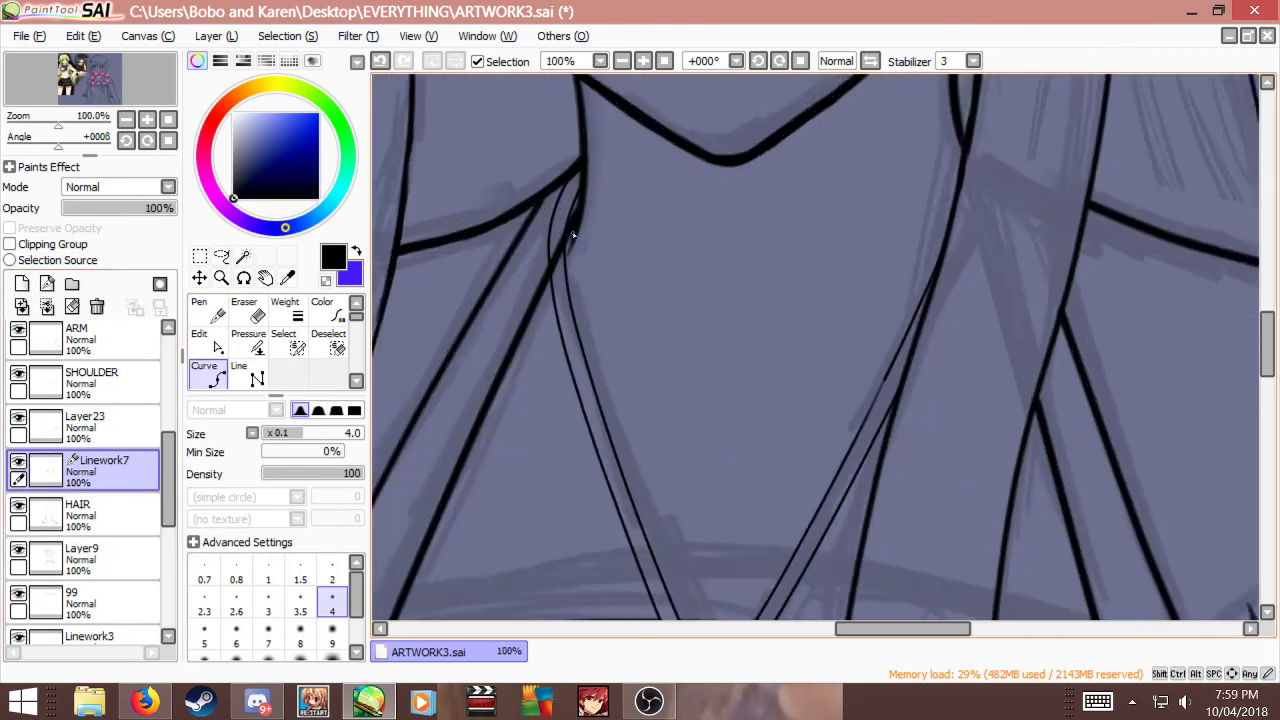
pyautogui.press('e')
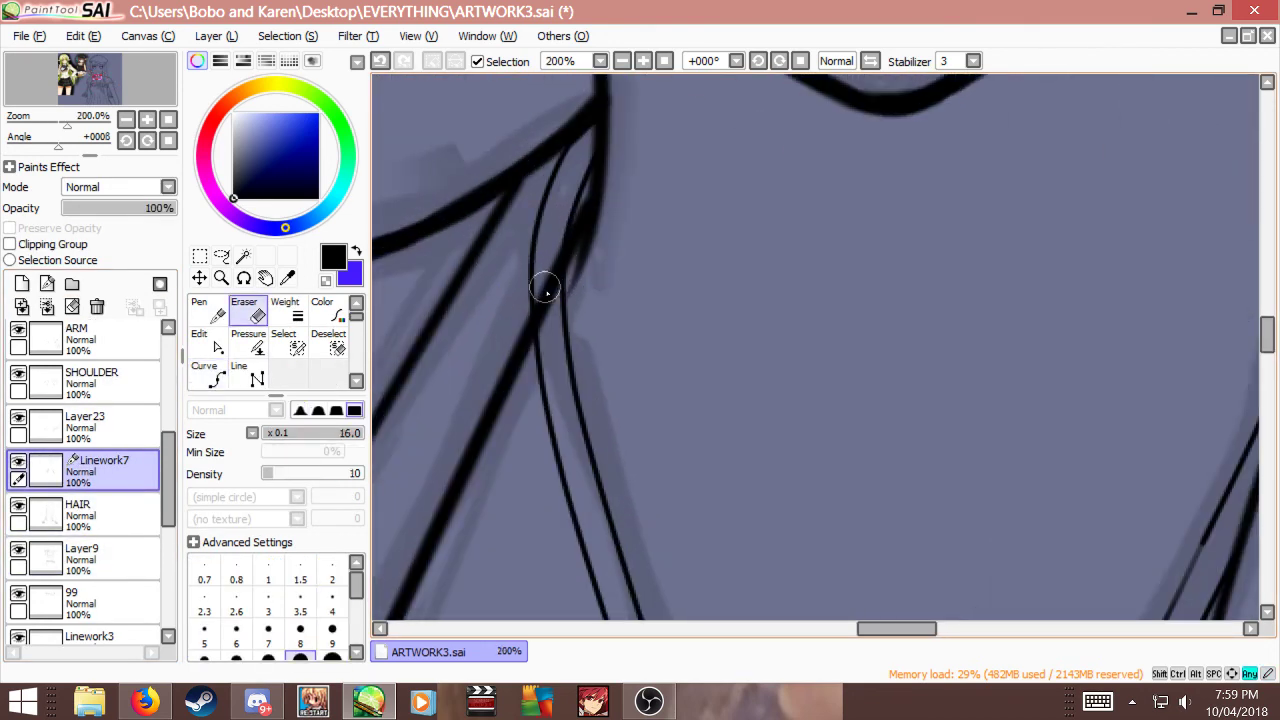
pyautogui.moveTo(543, 300); pyautogui.dragTo(571, 184)
# Step: Merge Linework7 into a new layer beneath it and erase the strap line inside the left necklace cord
pyautogui.click(21, 283)
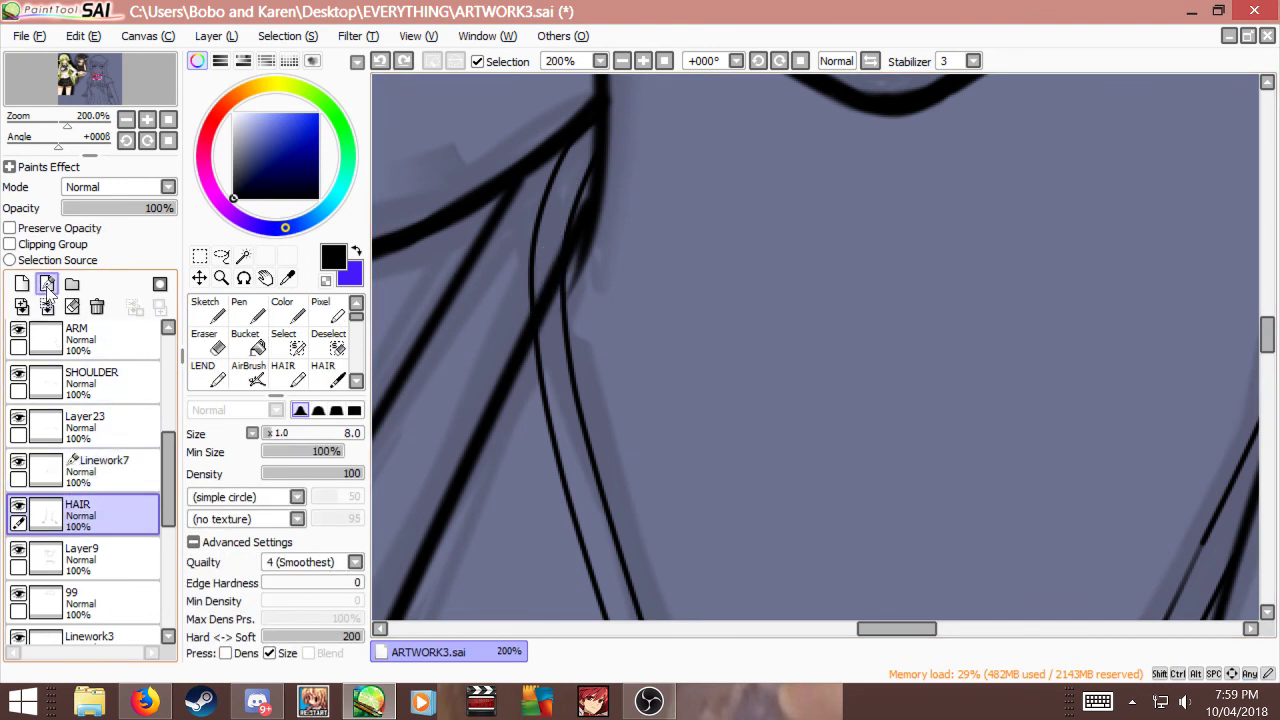
pyautogui.click(106, 462)
pyautogui.click(47, 306)
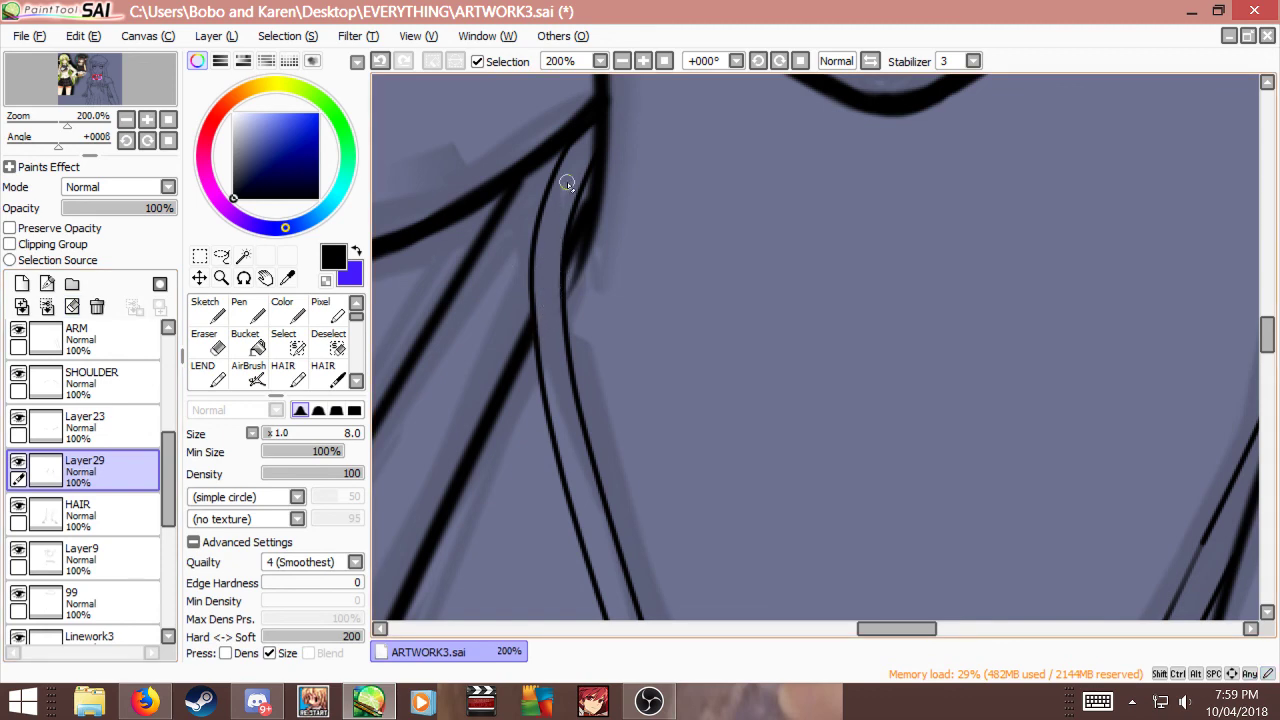
# Step: Try to clean up the shoulder line where the left necklace cord meets the neck on the SHOULDER layer
pyautogui.scroll(-5, 601, 194)
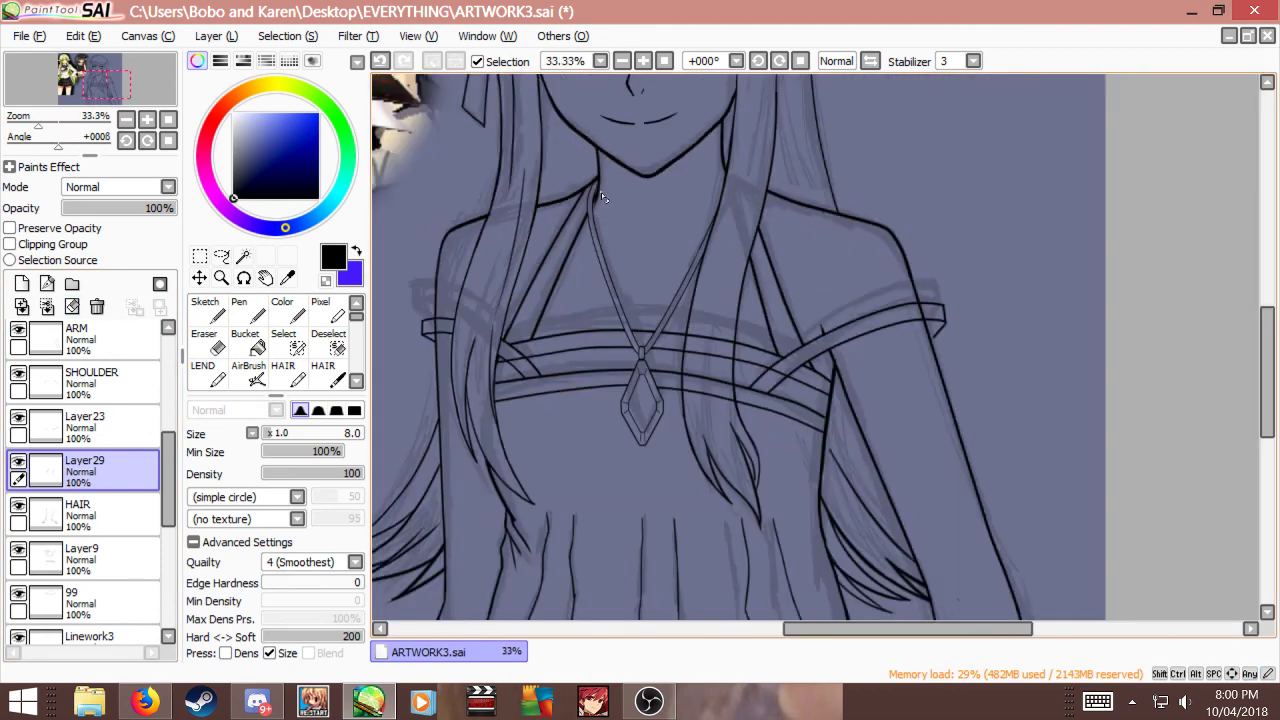
pyautogui.scroll(5, 607, 188)
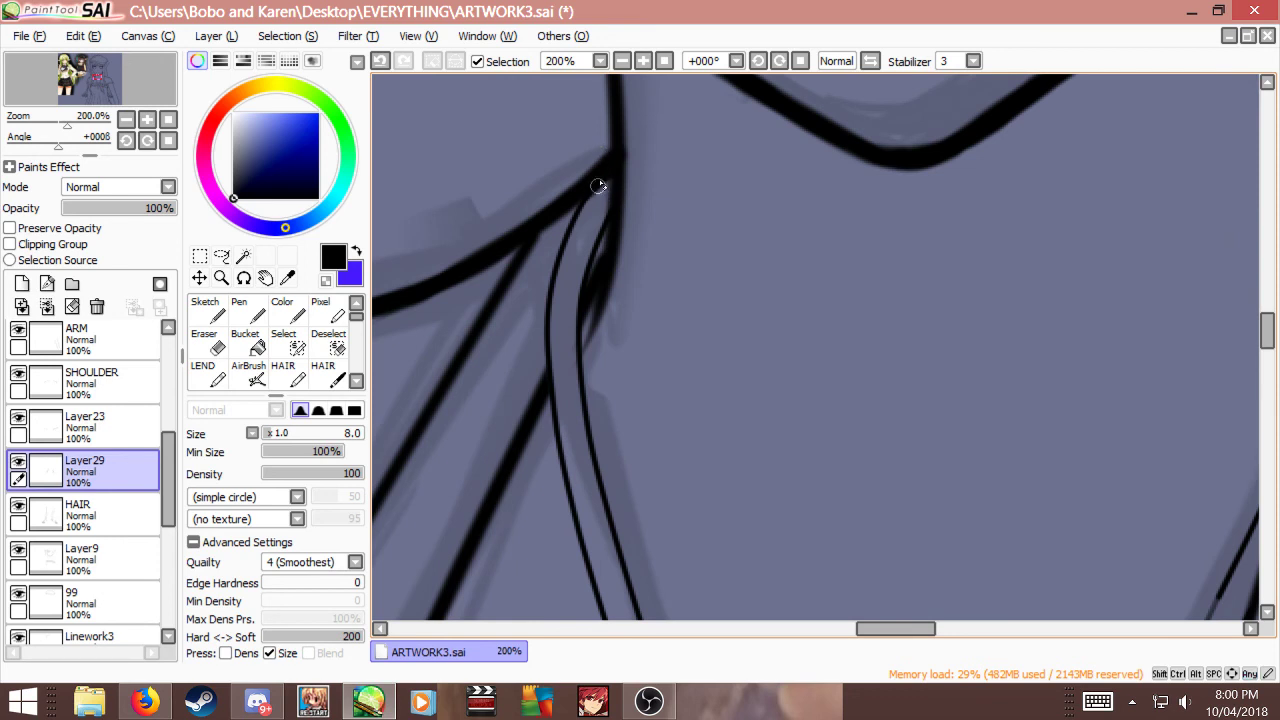
pyautogui.click(24, 424)
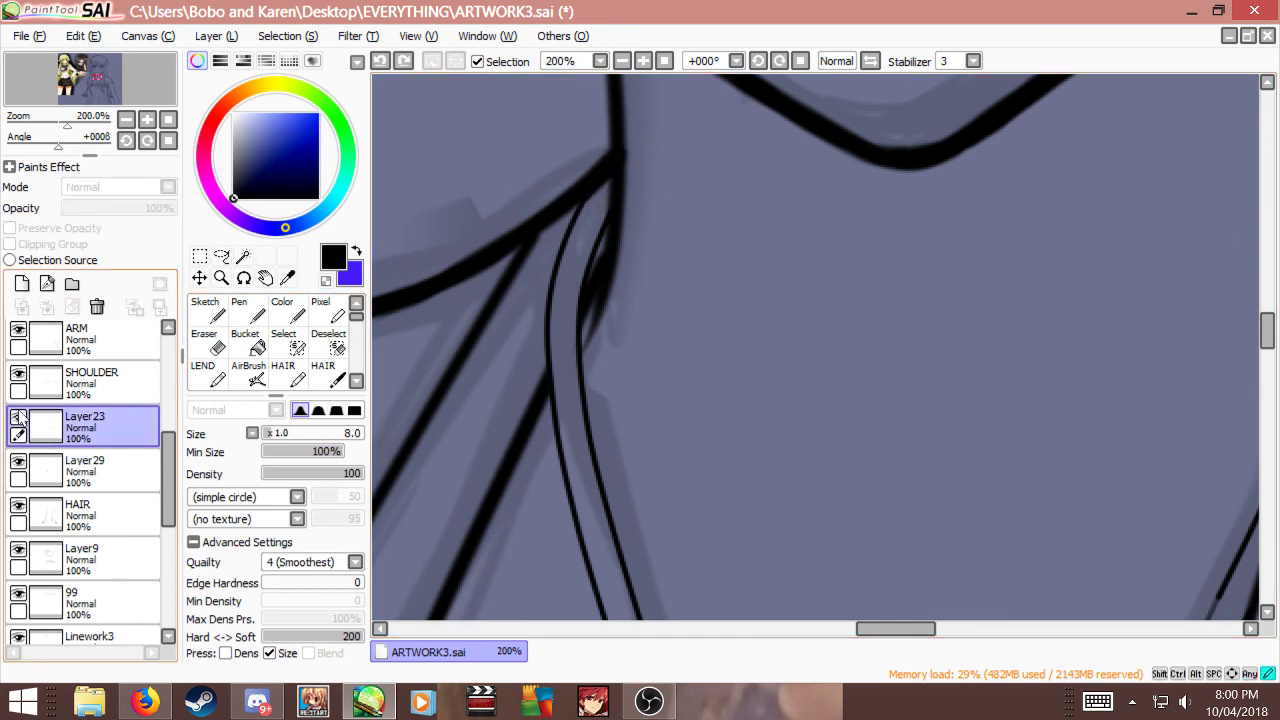
pyautogui.click(22, 383)
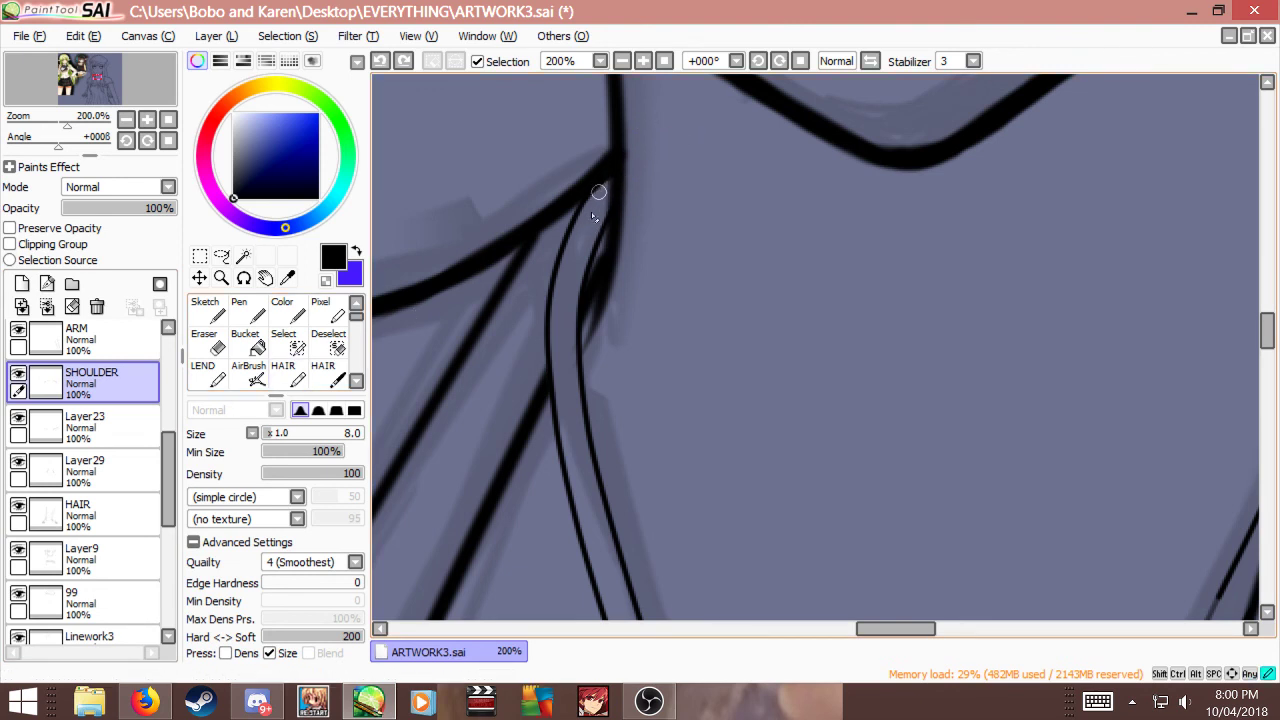
pyautogui.moveTo(592, 196)
pyautogui.mouseDown()
pyautogui.moveTo(618, 164)
pyautogui.moveTo(608, 183)
pyautogui.mouseUp()
pyautogui.hotkey('ctrl', 'z')
# Step: Add a new layer above FACEW and handwrite "break time" in black beside the head with a size 7 brush
pyautogui.scroll(-8, 635, 212)
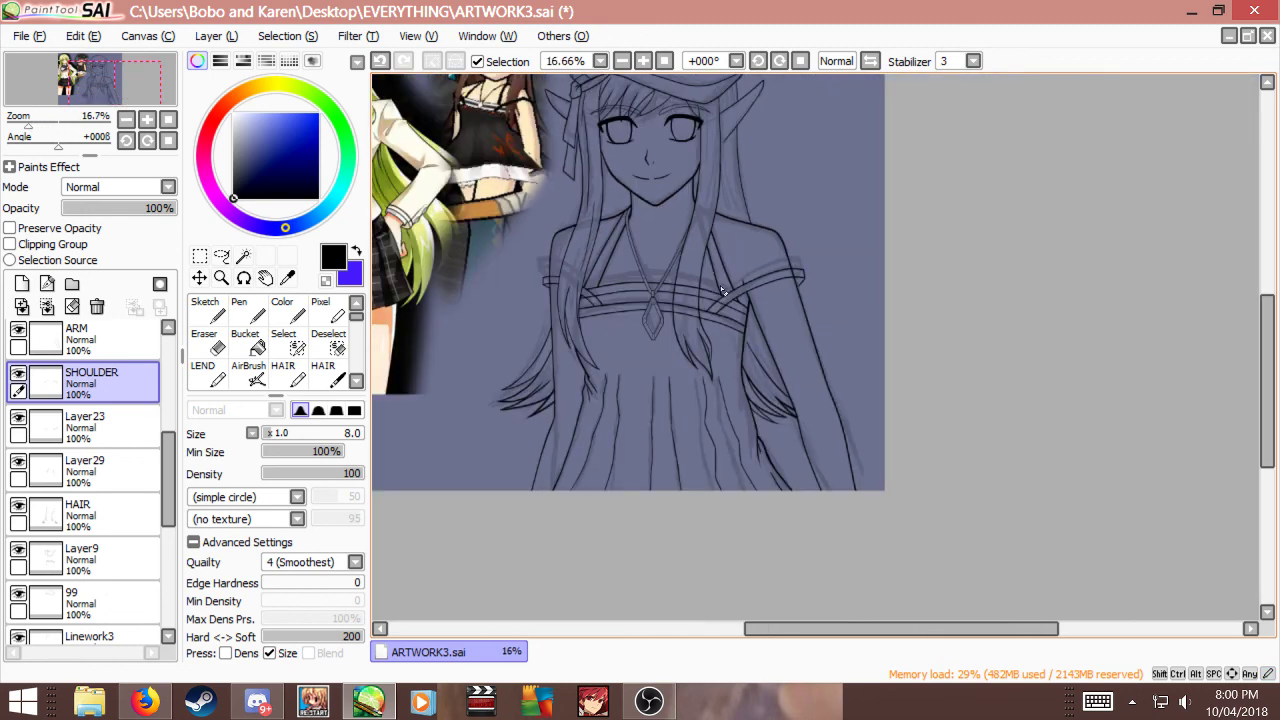
pyautogui.scroll(1, 701, 234)
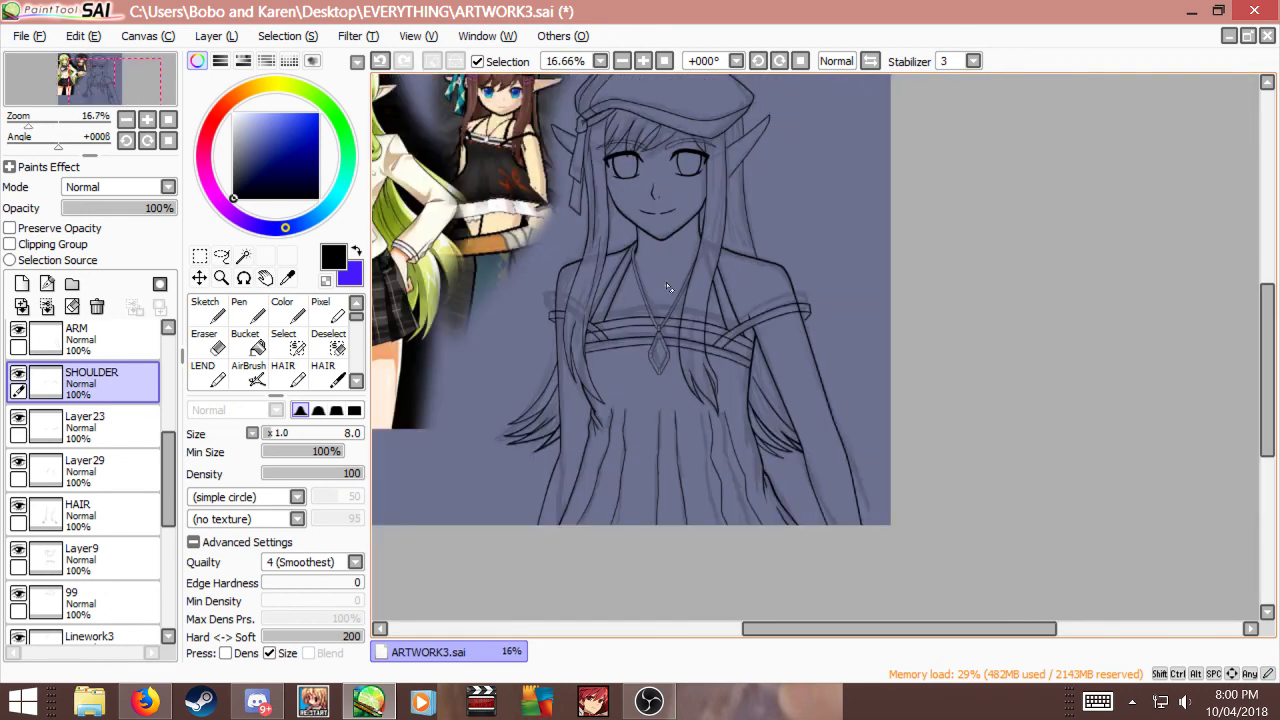
pyautogui.scroll(2, 700, 298)
pyautogui.scroll(-2, 700, 298)
pyautogui.scroll(2, 700, 298)
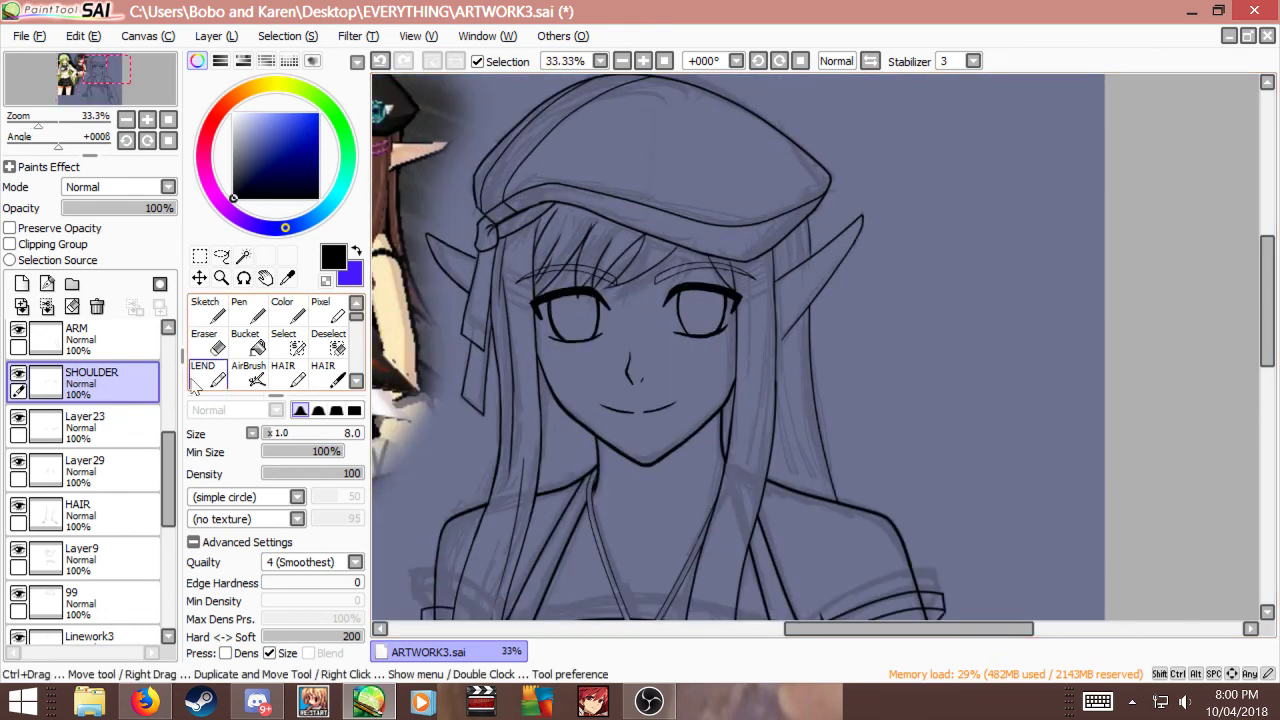
pyautogui.scroll(5, 127, 437)
pyautogui.click(100, 340)
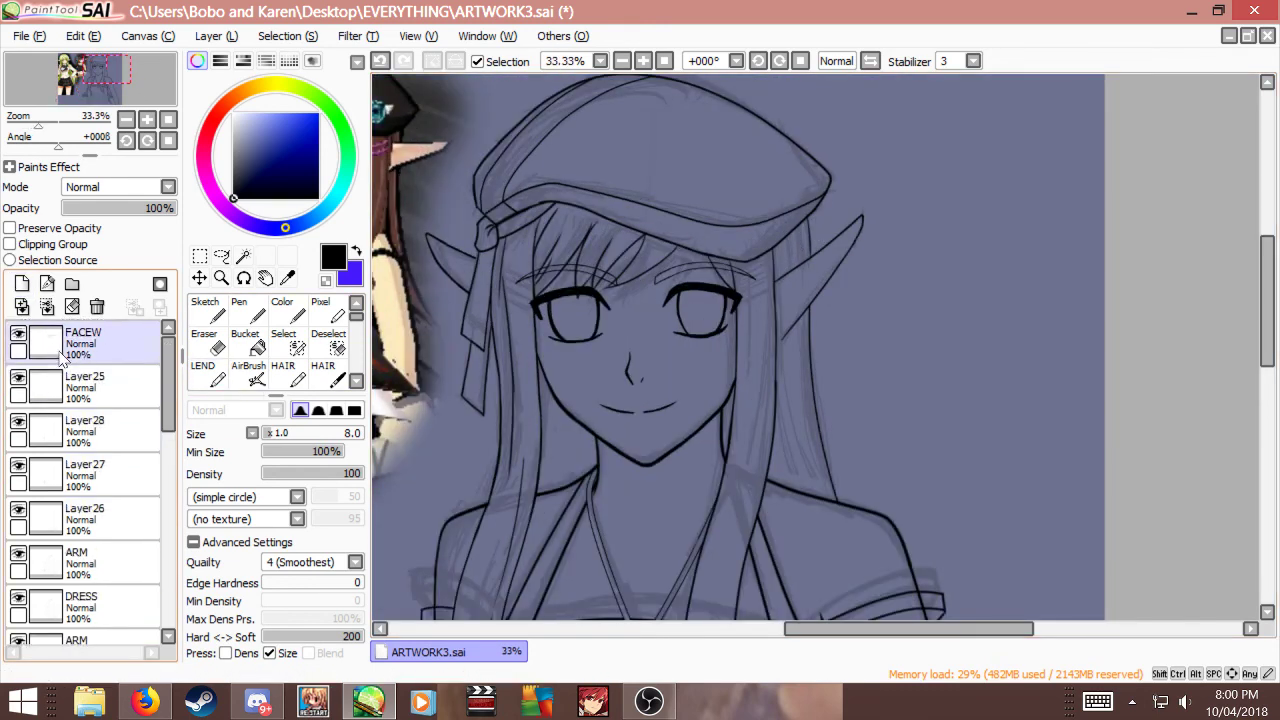
pyautogui.click(21, 284)
pyautogui.press('c')
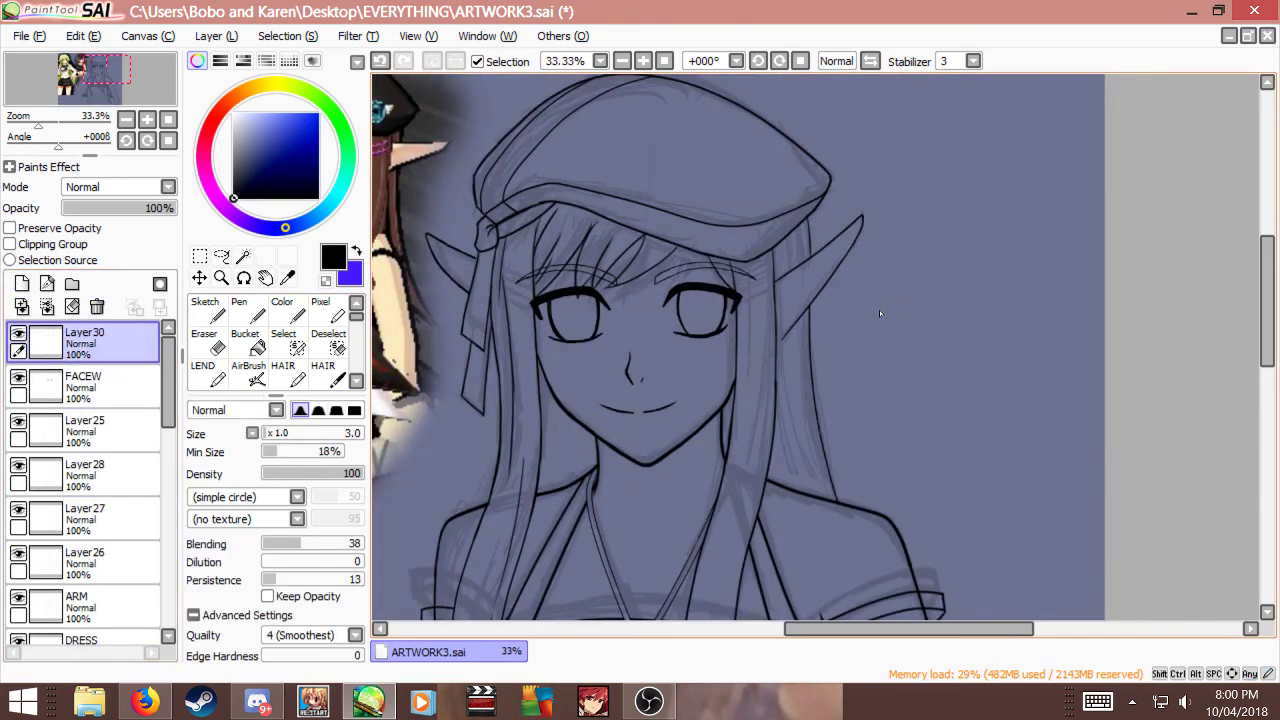
pyautogui.hotkey('ctrl', 'z')
pyautogui.moveTo(848, 272); pyautogui.dragTo(884, 350)
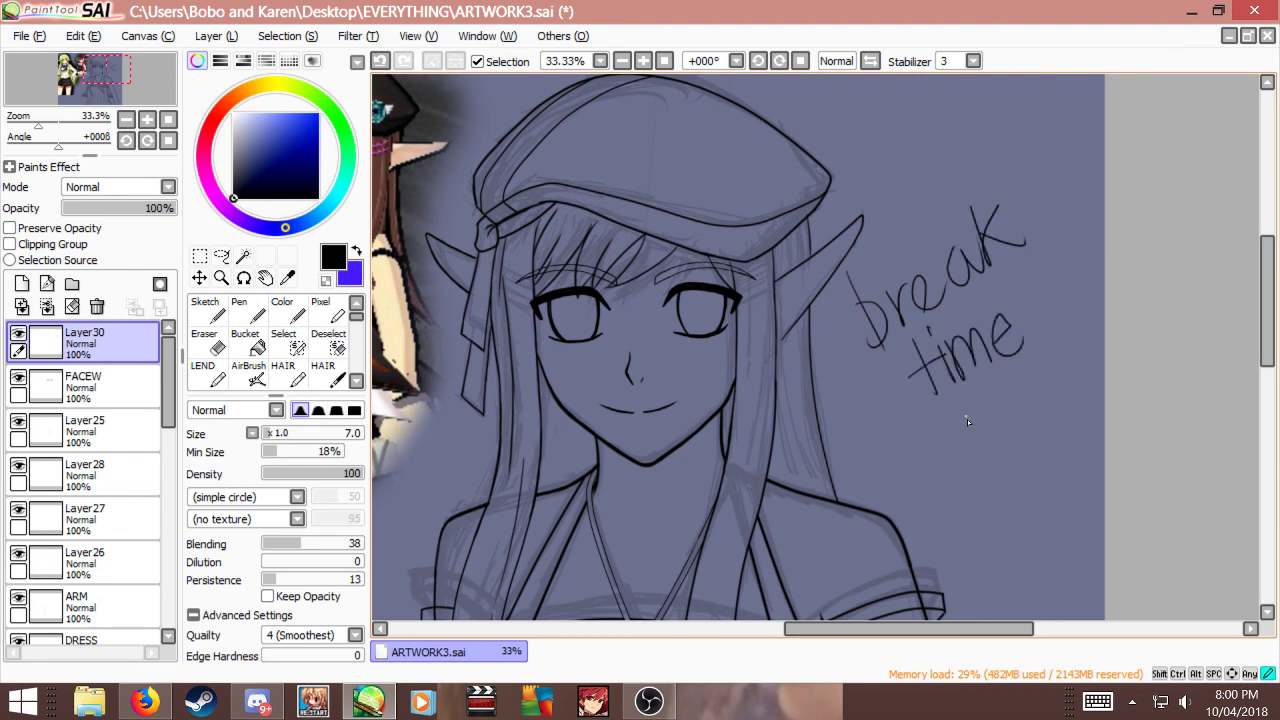
pyautogui.moveTo(962, 418); pyautogui.dragTo(993, 410)
# Step: Switch to OBS and stop the live stream
pyautogui.click(634, 708)
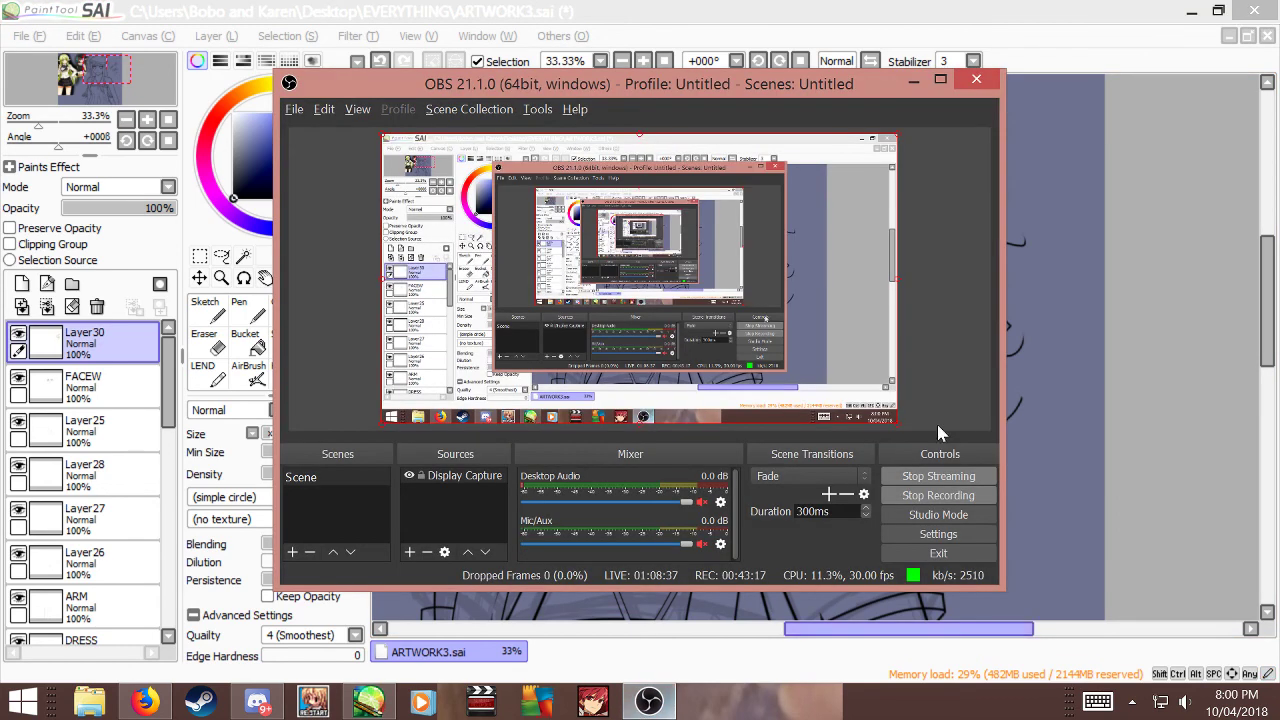
pyautogui.click(945, 481)
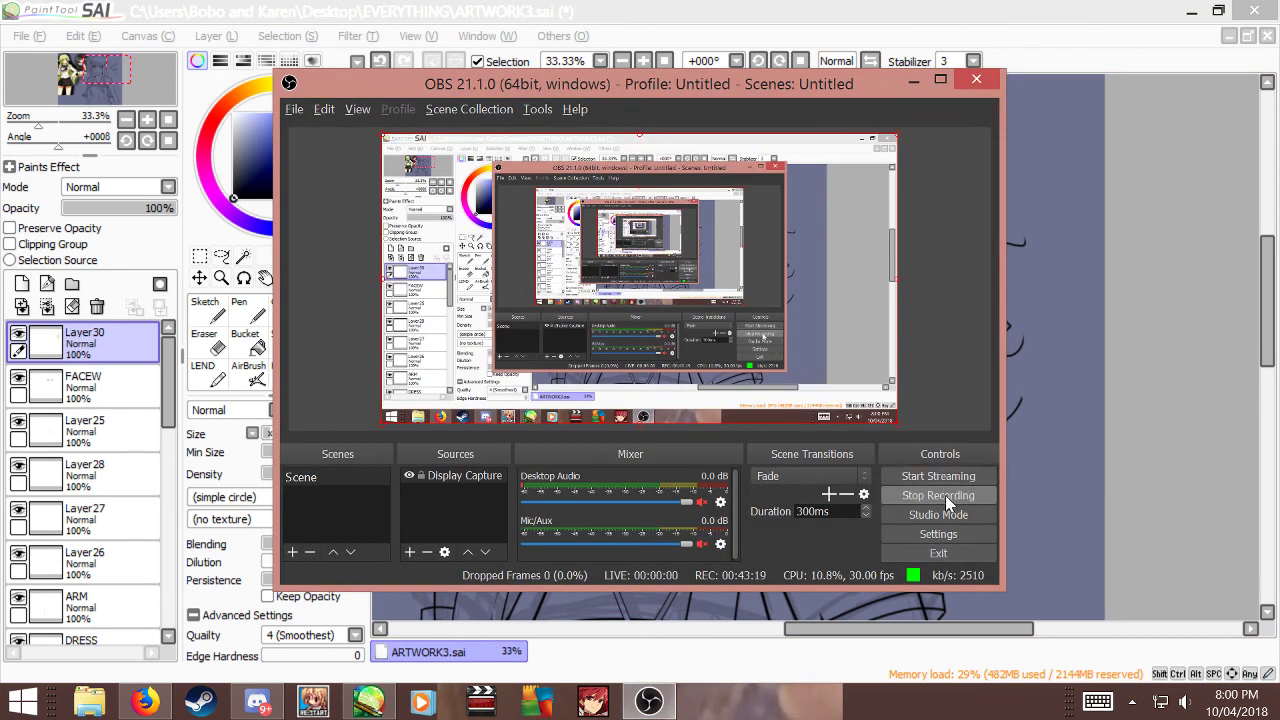